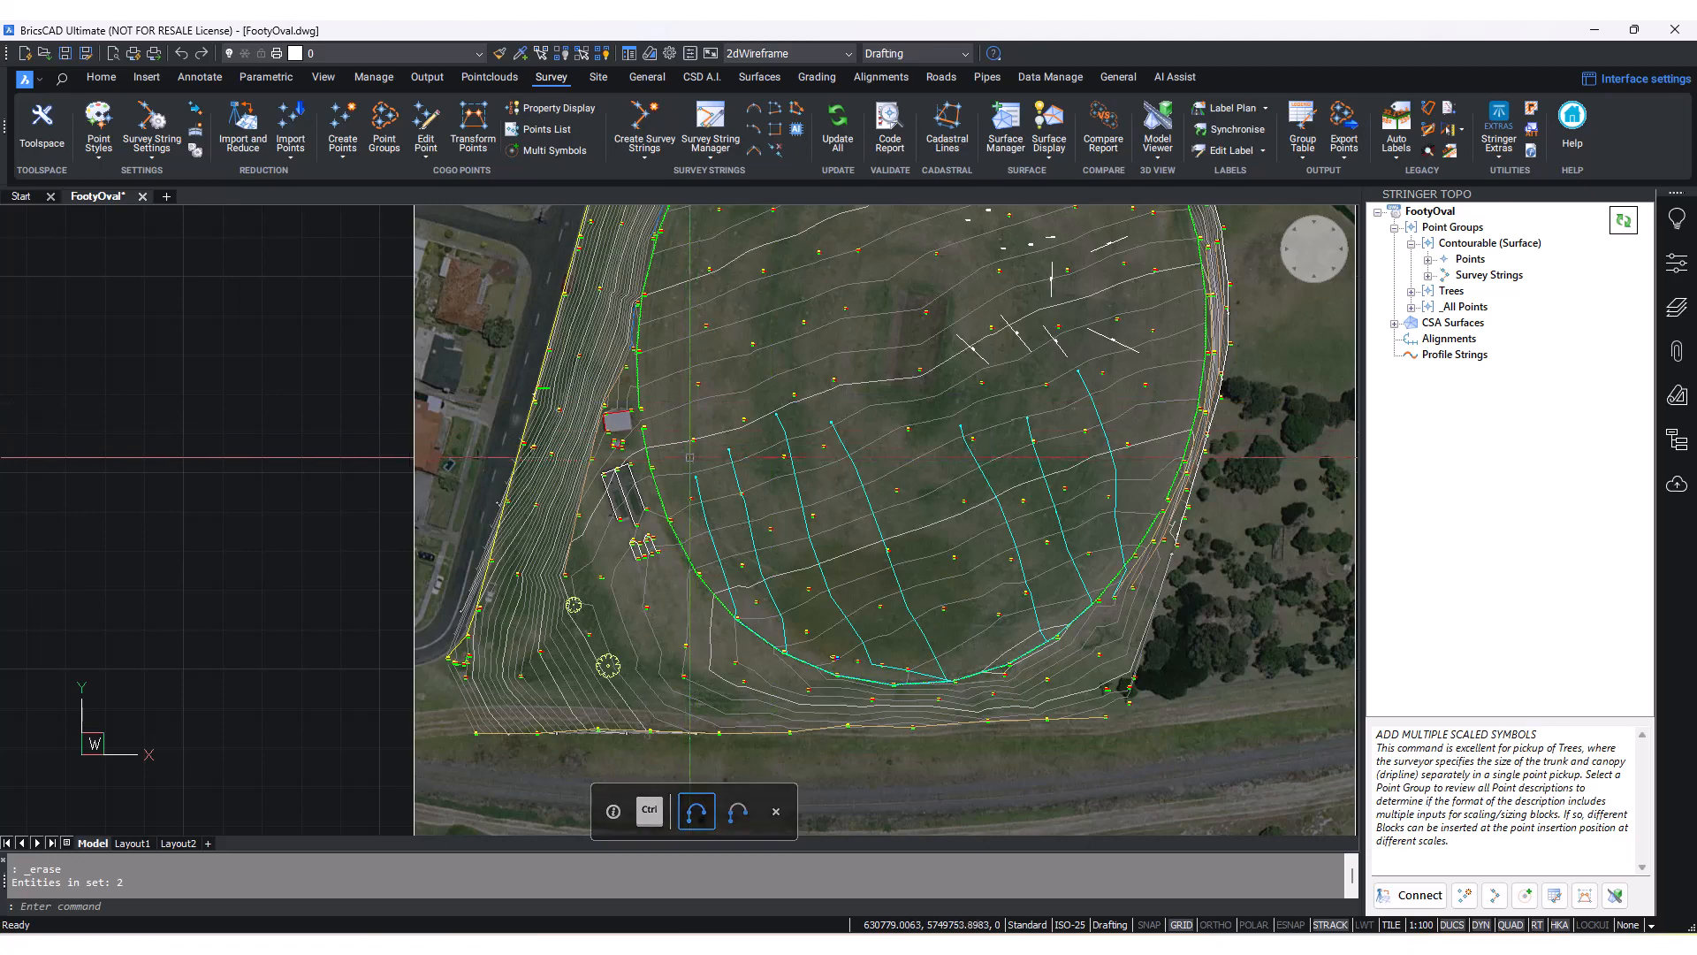
# - Examine the point codes of the two small parking bay strings southwest of the oval and of tree point 1247
pyautogui.scroll(5, 672, 513)
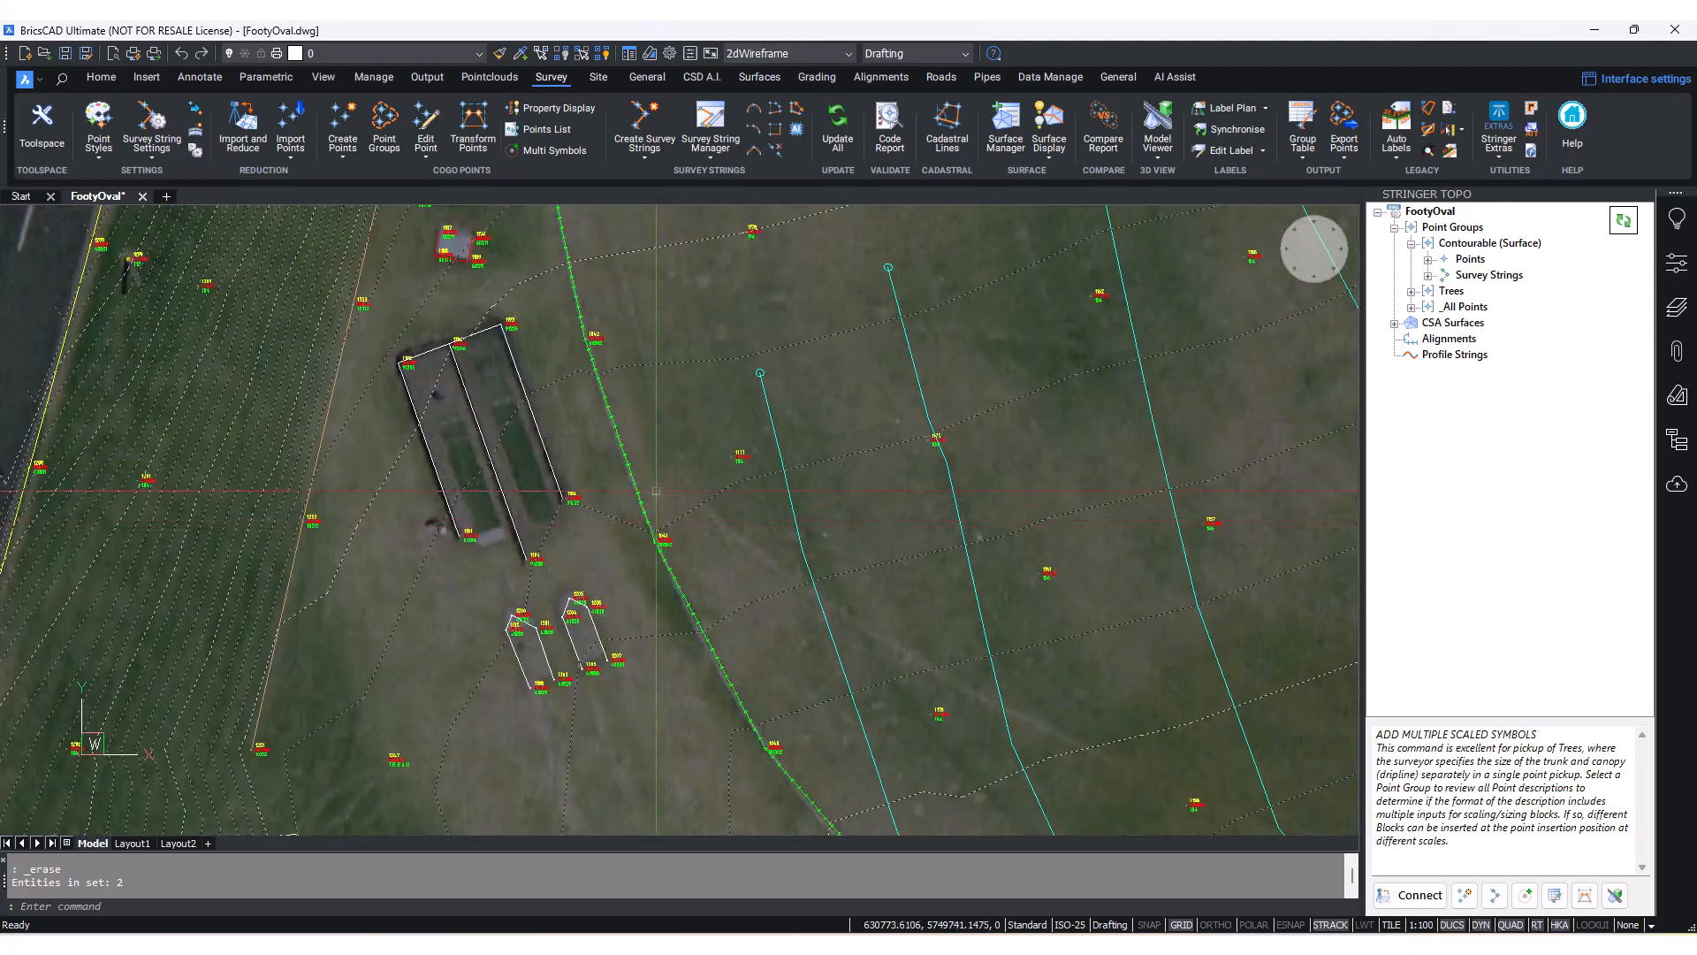
pyautogui.scroll(5, 618, 601)
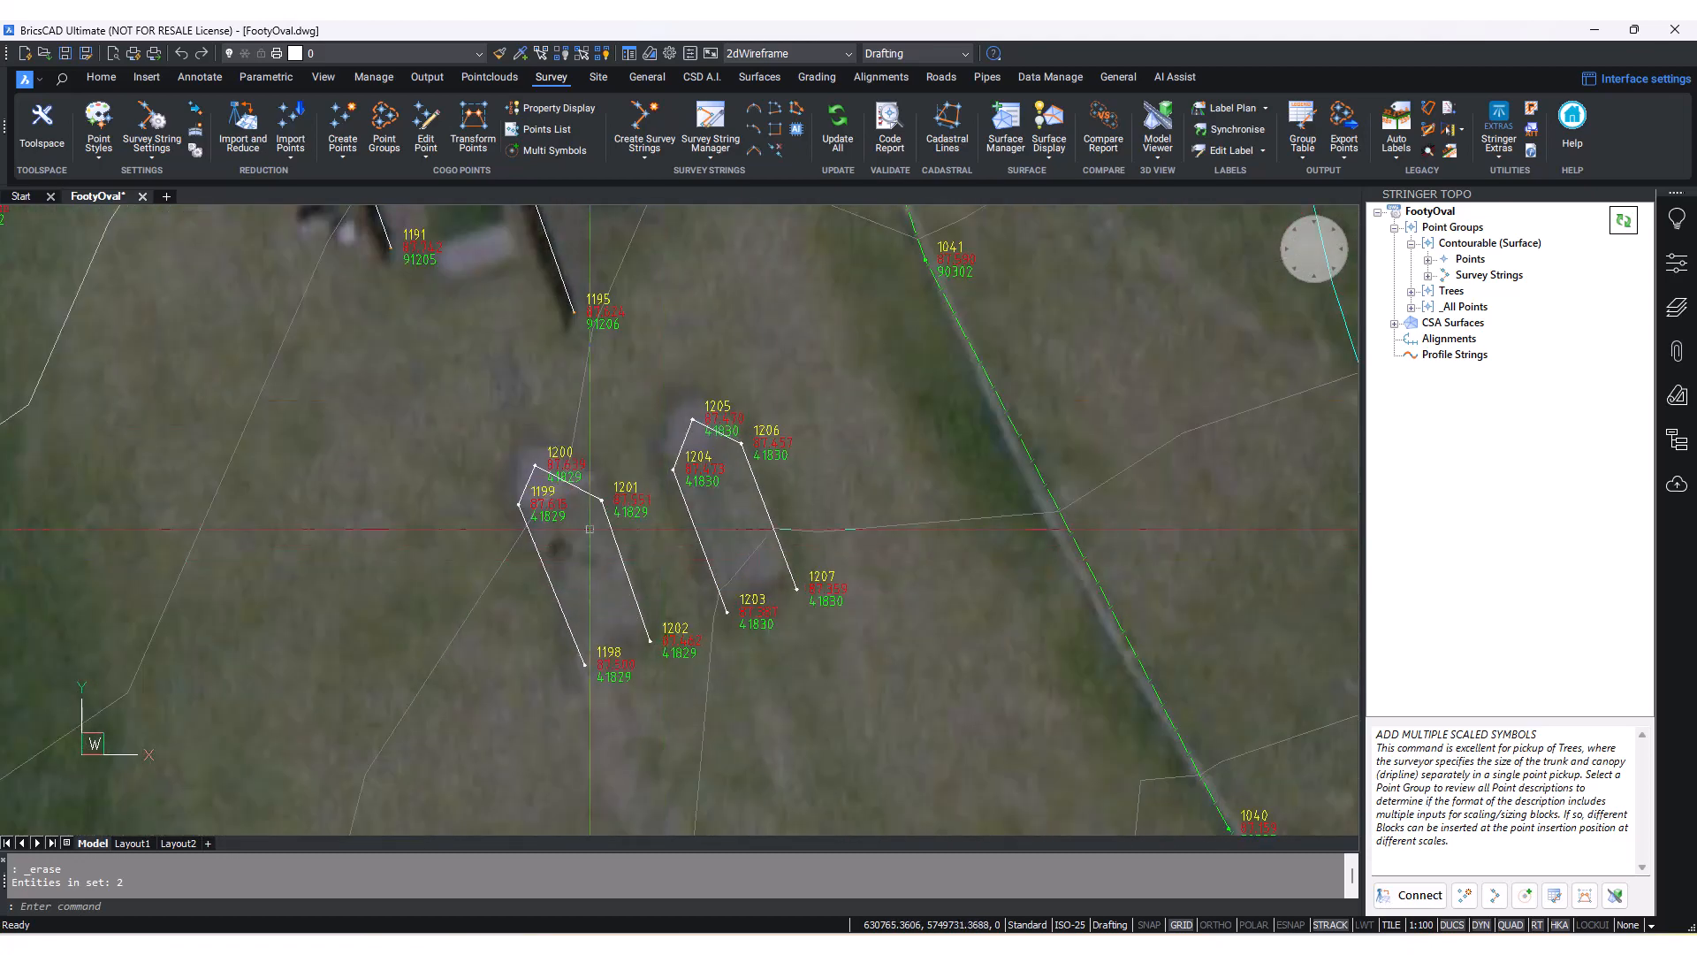
pyautogui.scroll(-3, 893, 541)
pyautogui.scroll(-5, 897, 529)
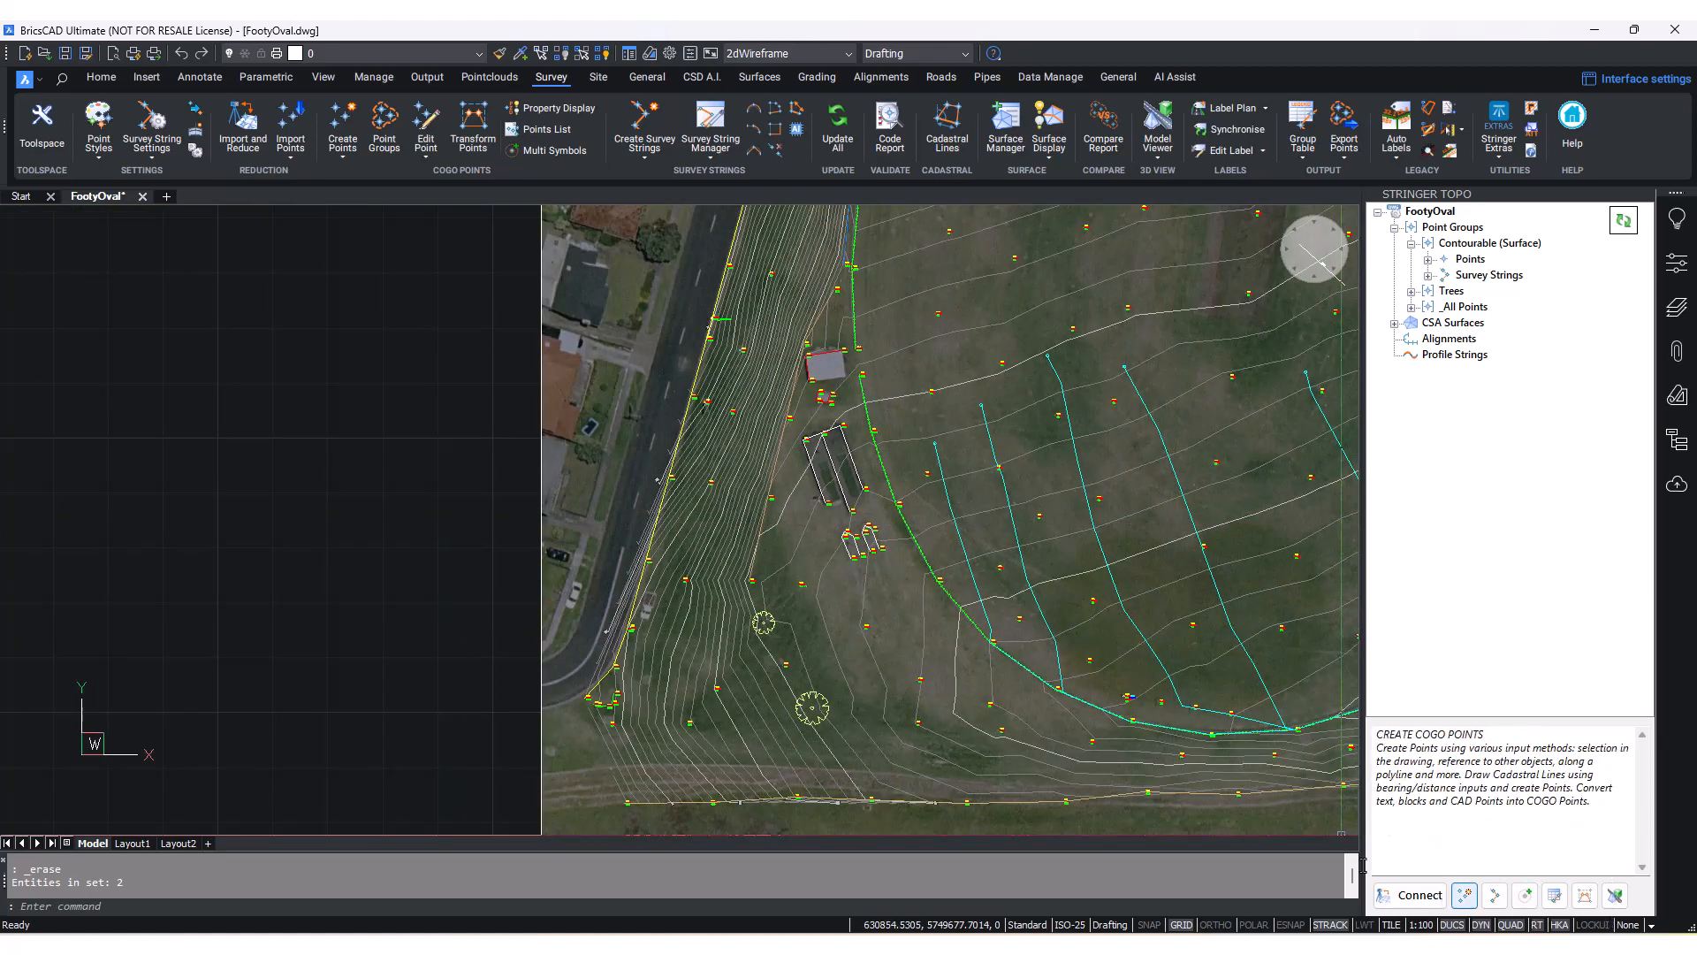
pyautogui.scroll(6, 796, 557)
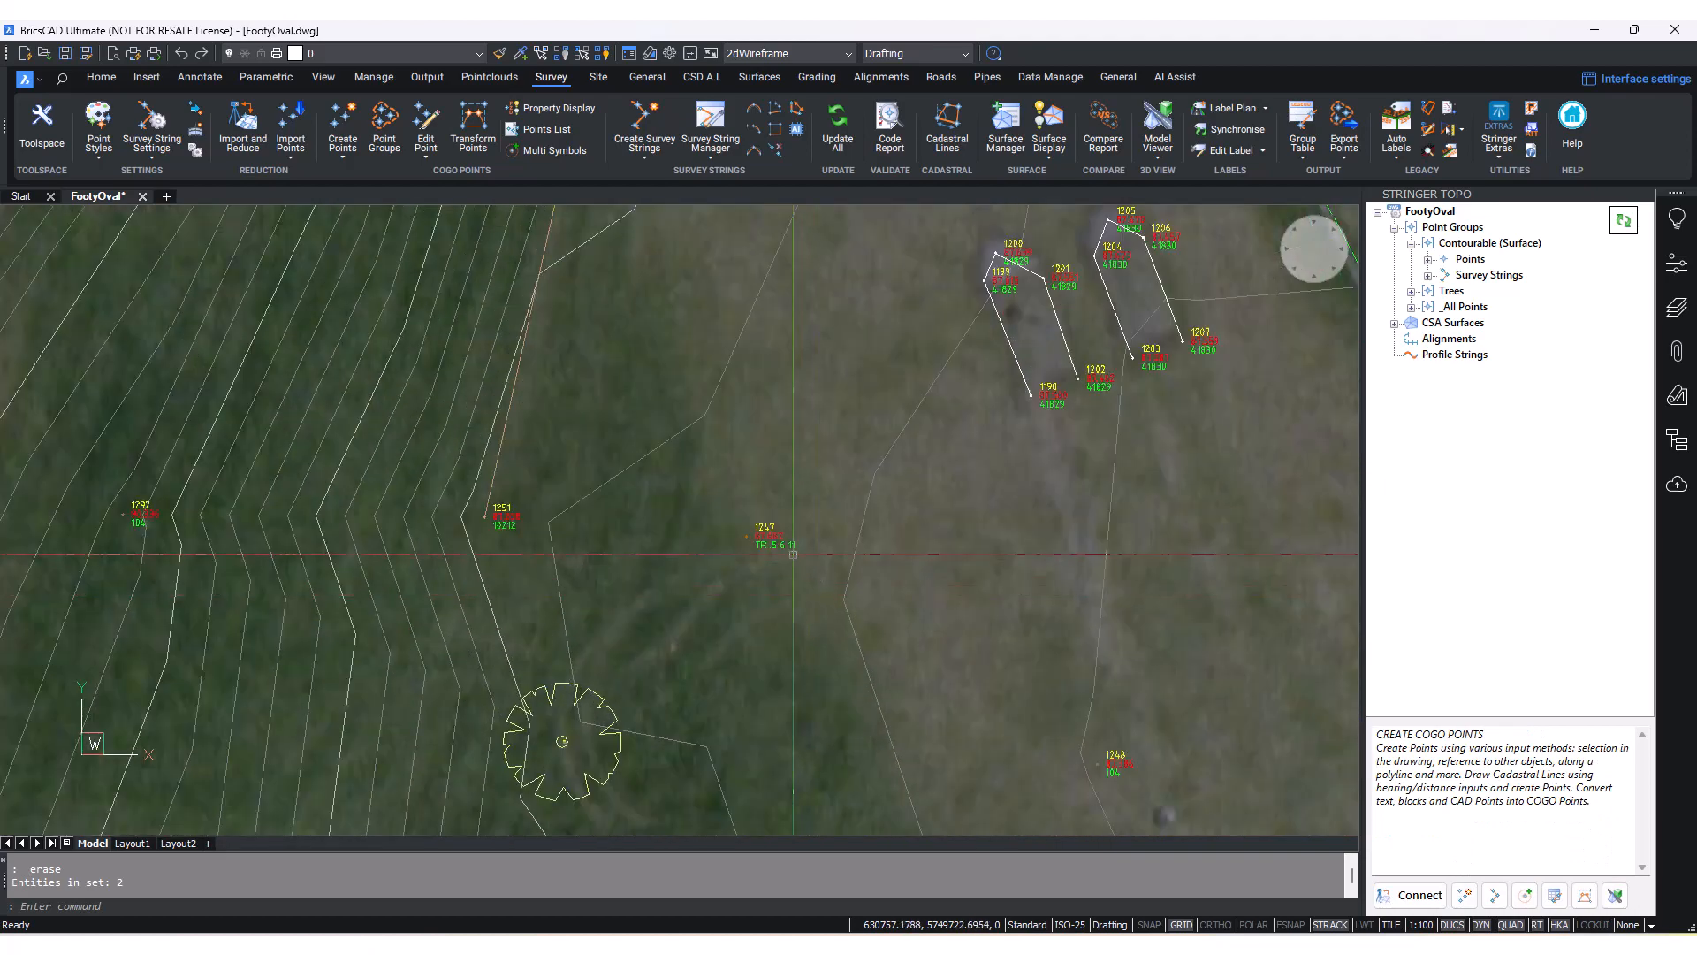
pyautogui.moveTo(796, 550)
pyautogui.scroll(3, 731, 539)
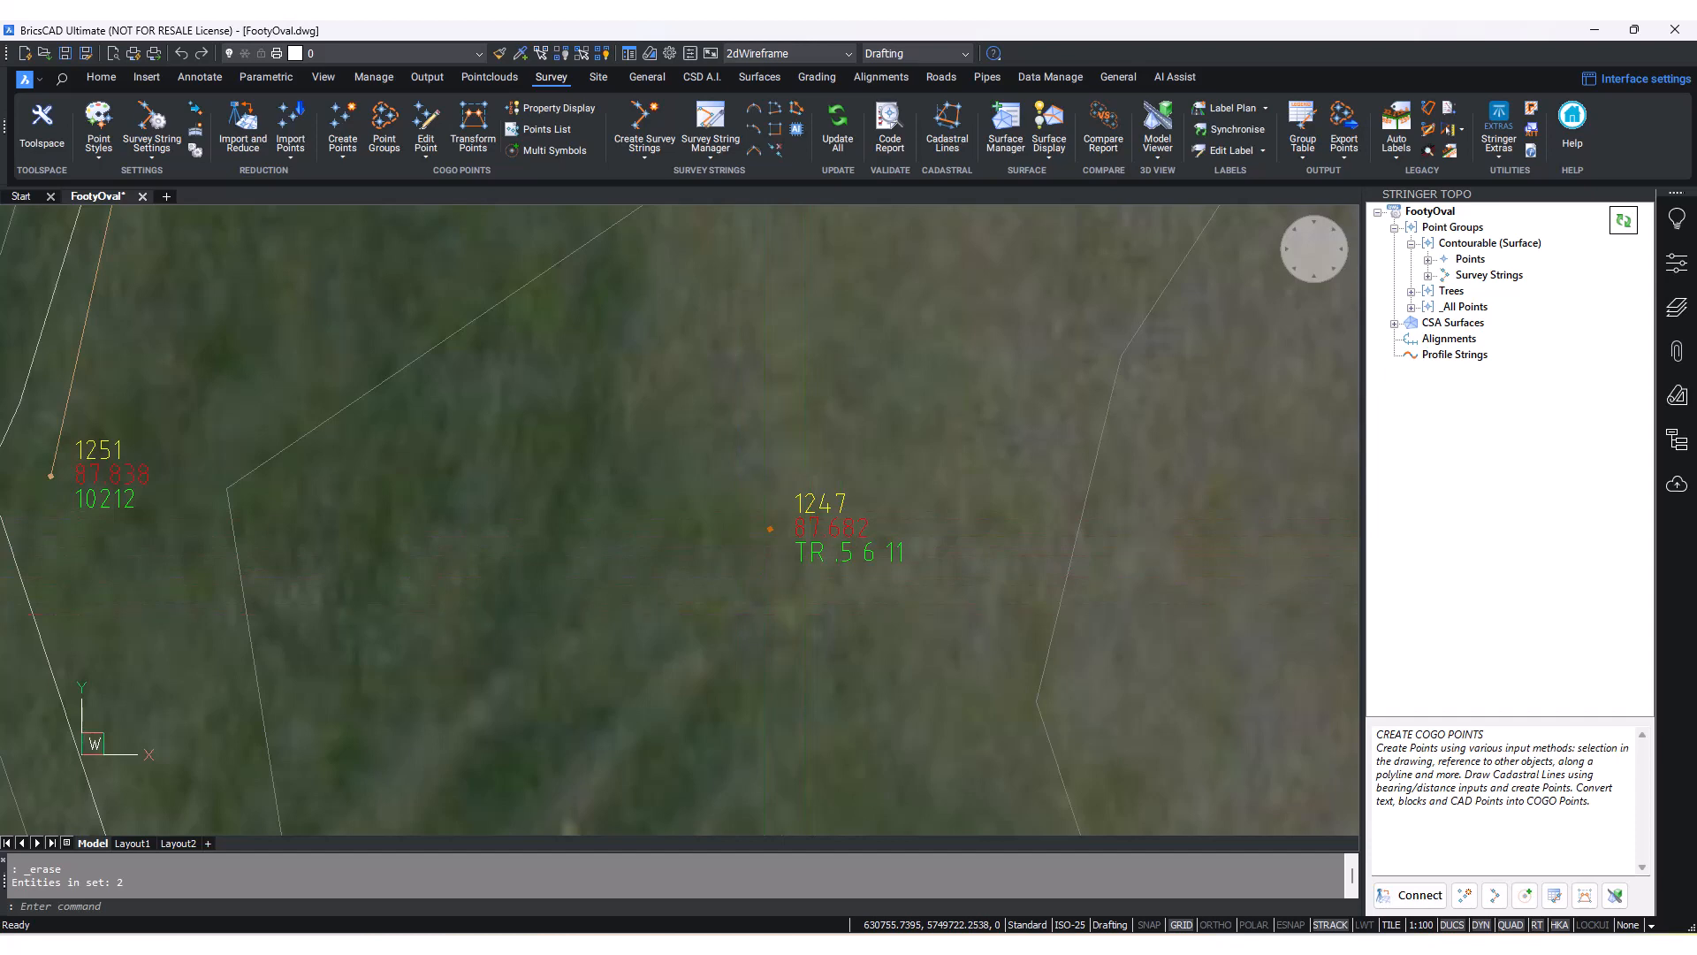
pyautogui.scroll(-4, 800, 592)
pyautogui.scroll(4, 807, 619)
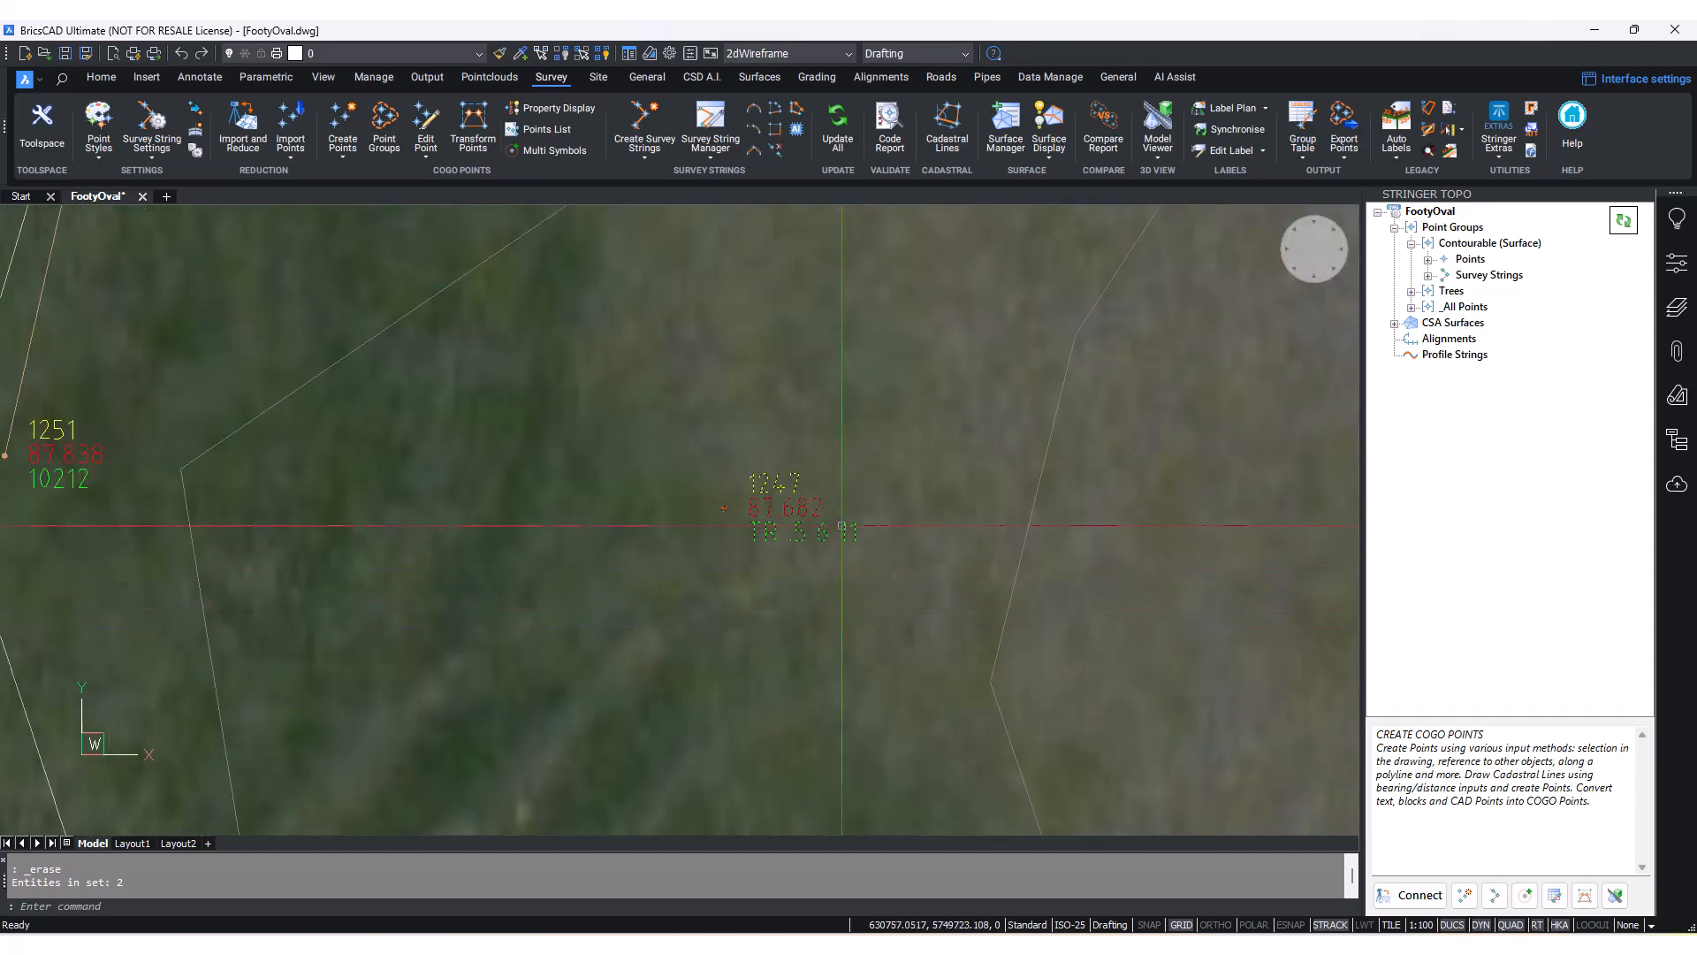
pyautogui.moveTo(771, 498); pyautogui.dragTo(727, 485, button='middle')
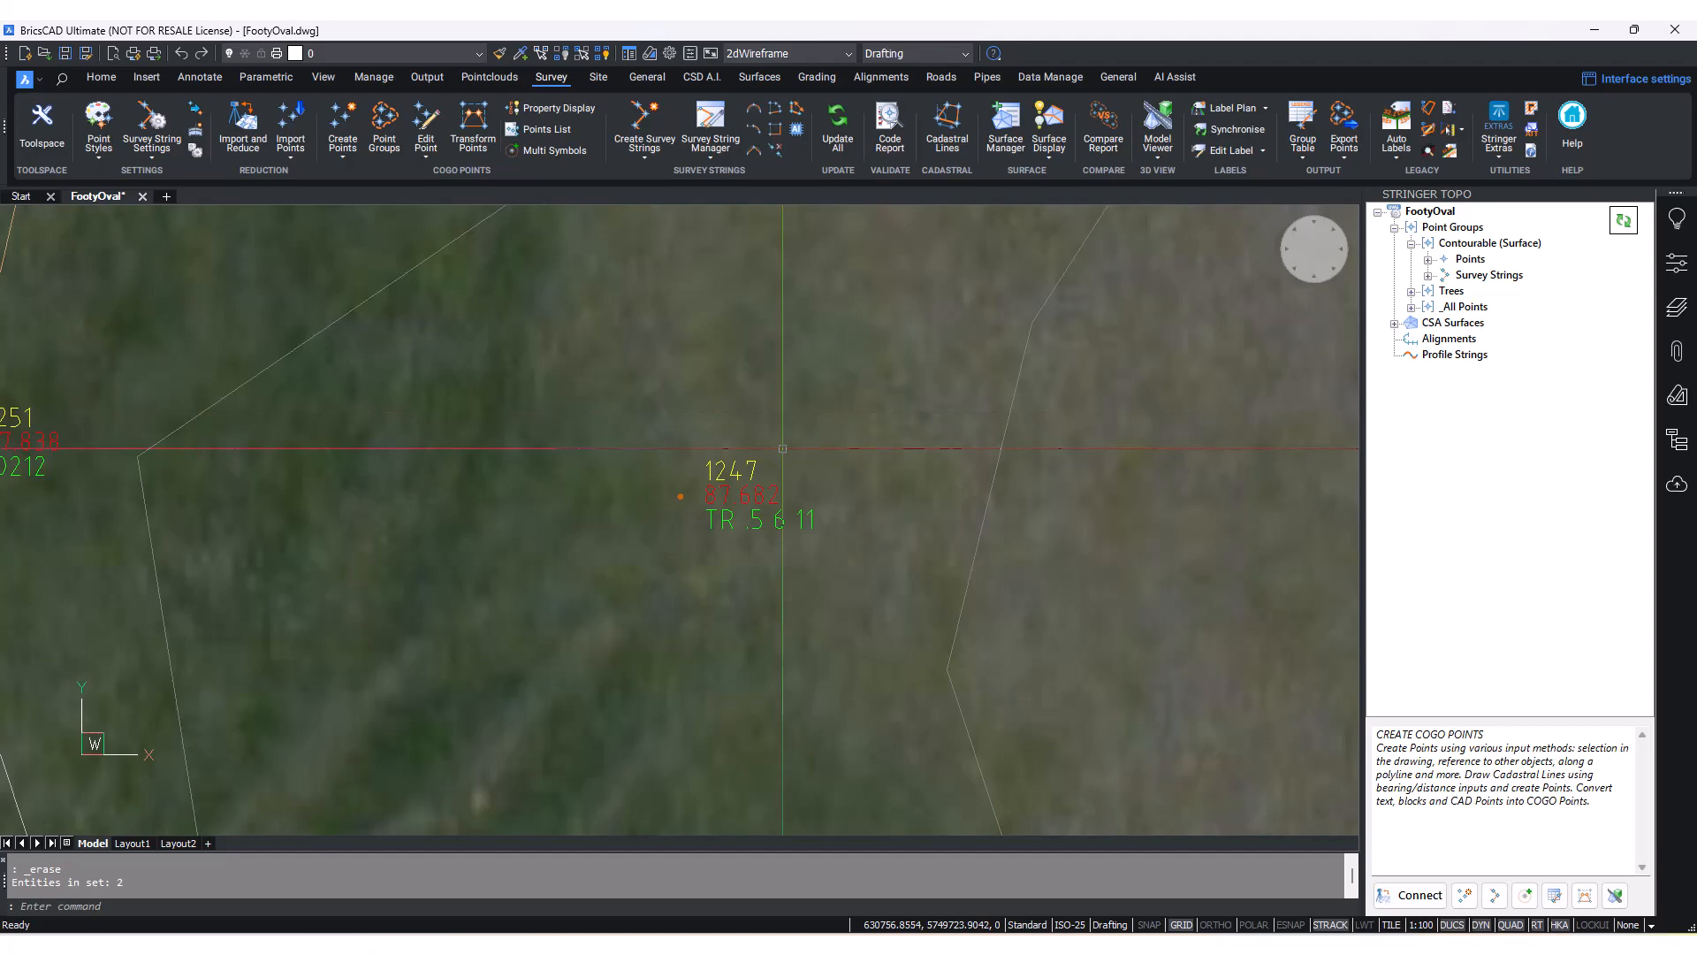
# - Review the linework across the whole oval and inspect the point numbers and codes on the parking bay strings
pyautogui.scroll(-5, 782, 448)
pyautogui.moveTo(610, 438)
pyautogui.mouseDown(button='middle')
pyautogui.moveTo(963, 434)
pyautogui.moveTo(790, 615)
pyautogui.mouseUp(button='middle')
pyautogui.moveTo(910, 506); pyautogui.dragTo(868, 624, button='middle')
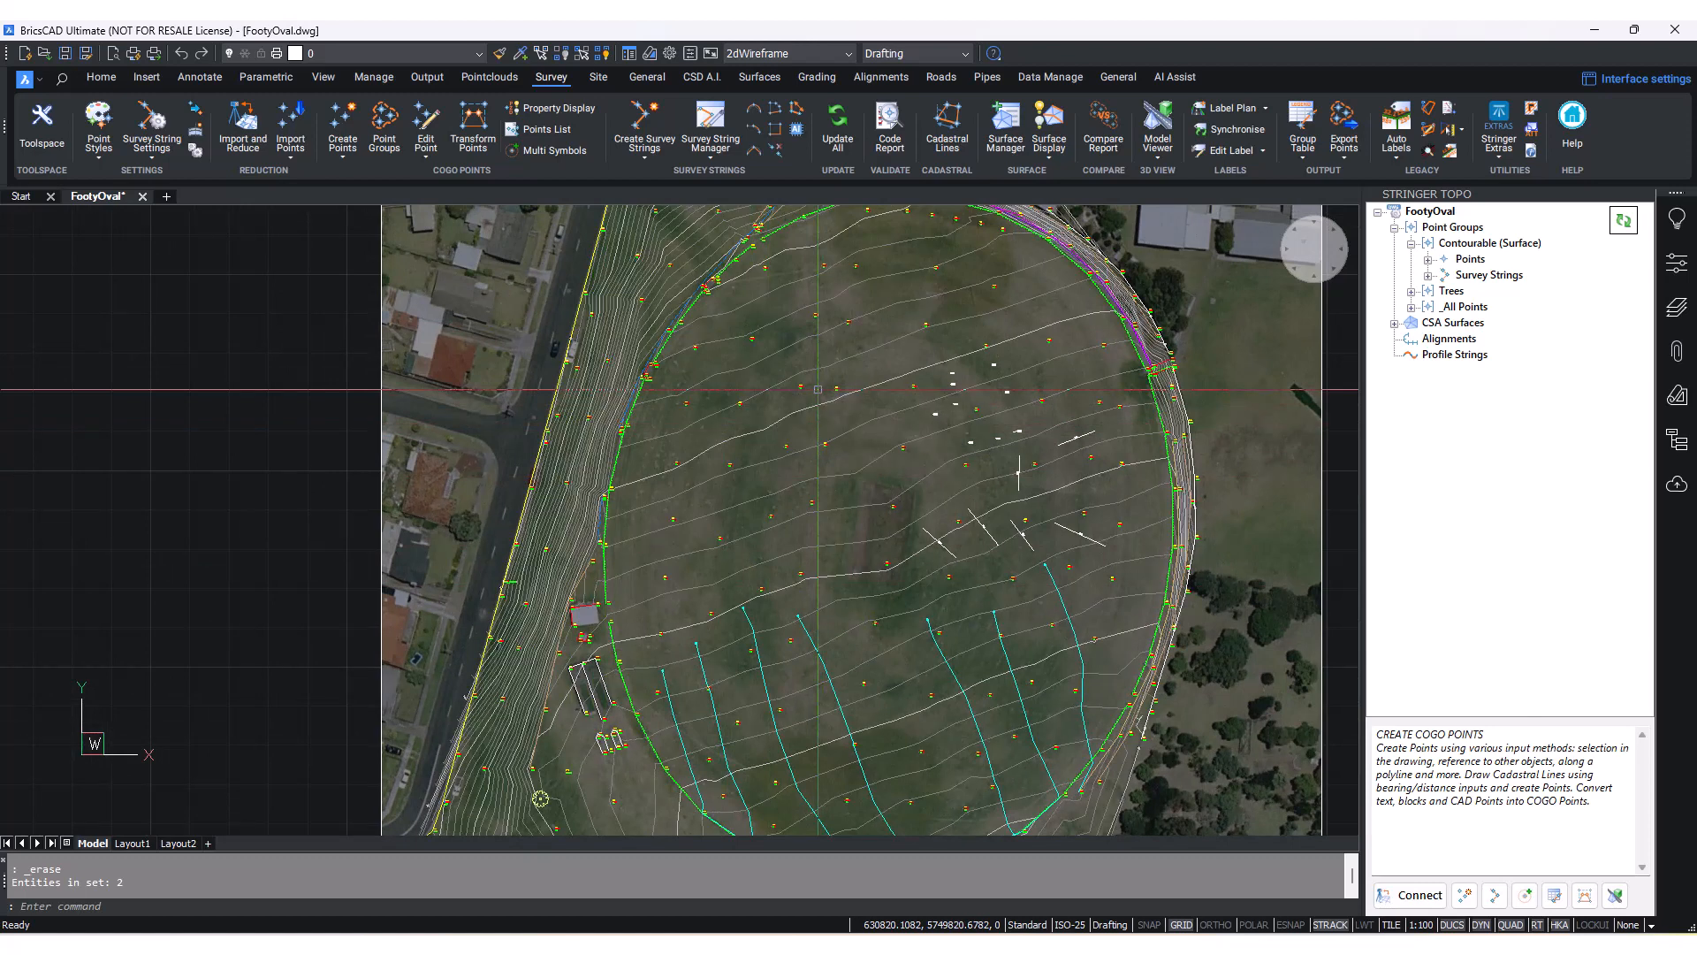
pyautogui.moveTo(605, 623)
pyautogui.mouseDown(button='middle')
pyautogui.moveTo(652, 545)
pyautogui.moveTo(711, 500)
pyautogui.mouseUp(button='middle')
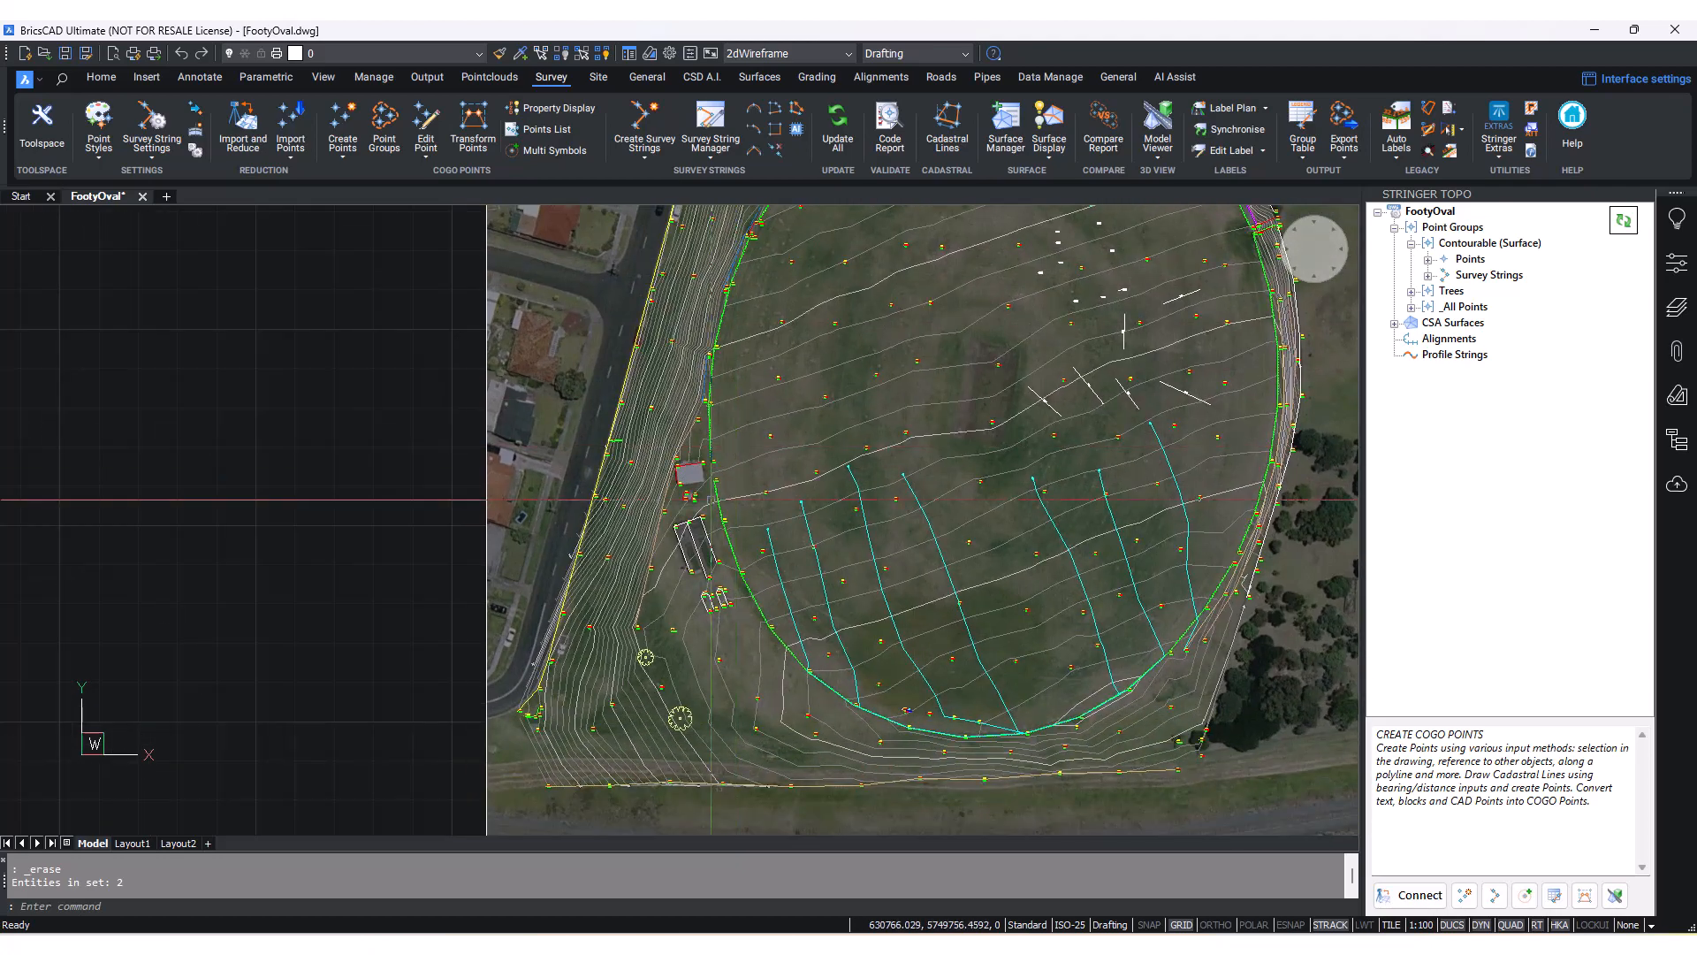
pyautogui.scroll(3, 714, 530)
pyautogui.scroll(3, 743, 548)
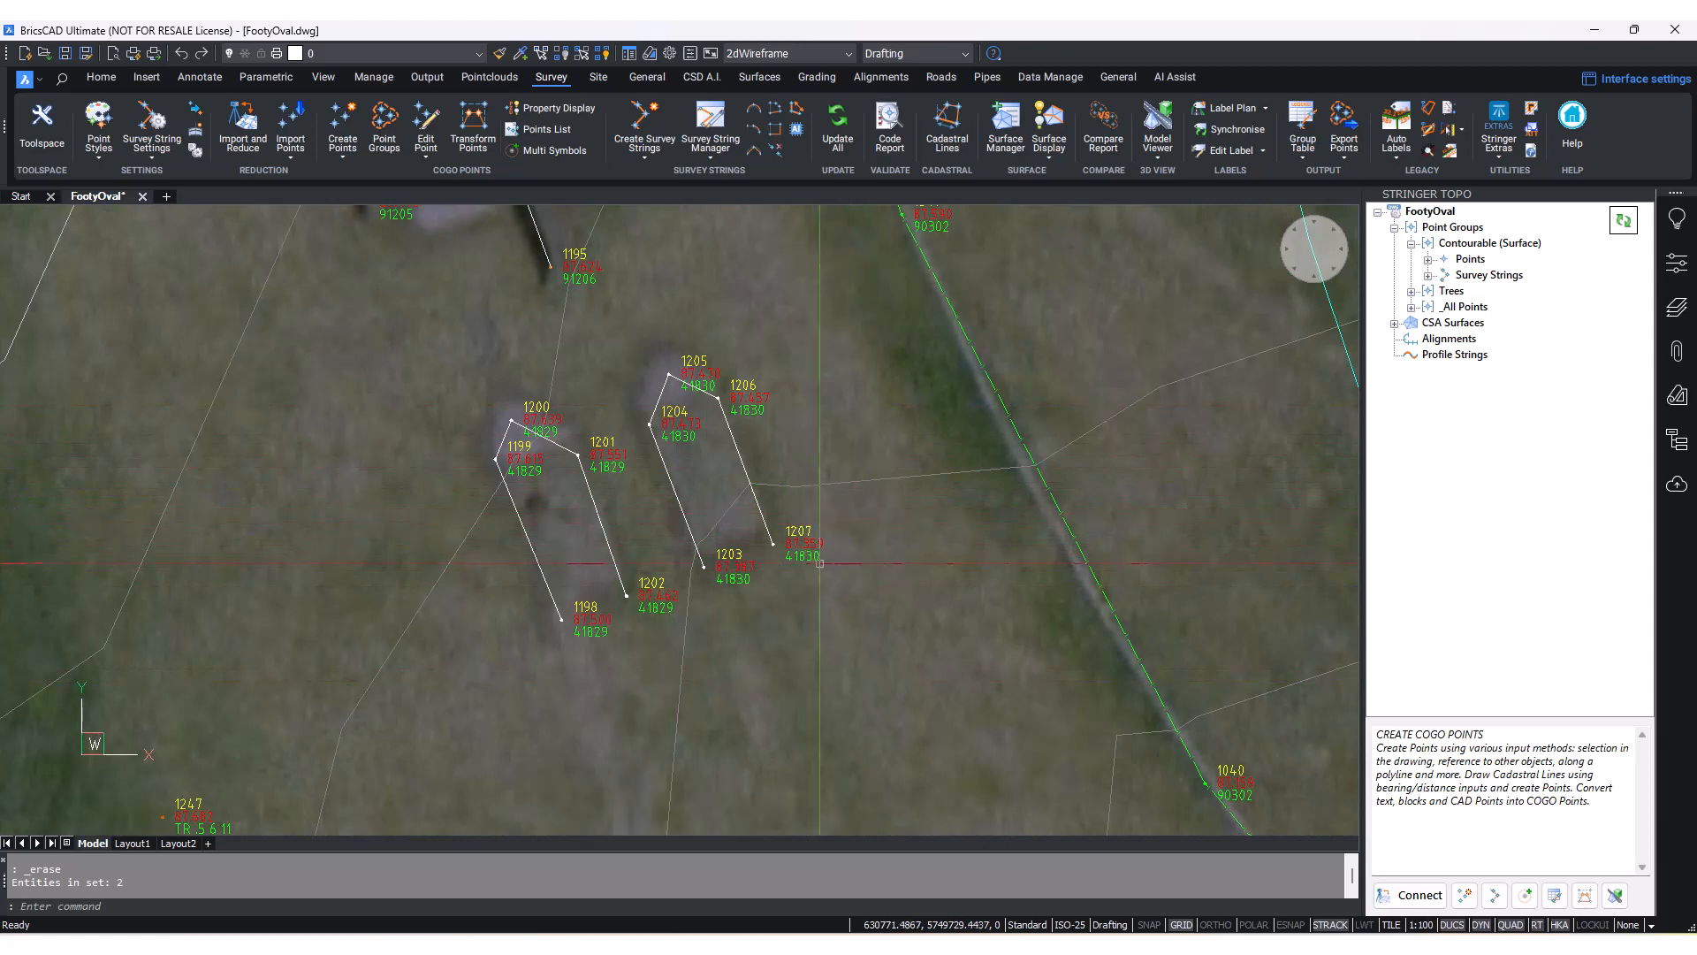
pyautogui.scroll(3, 793, 557)
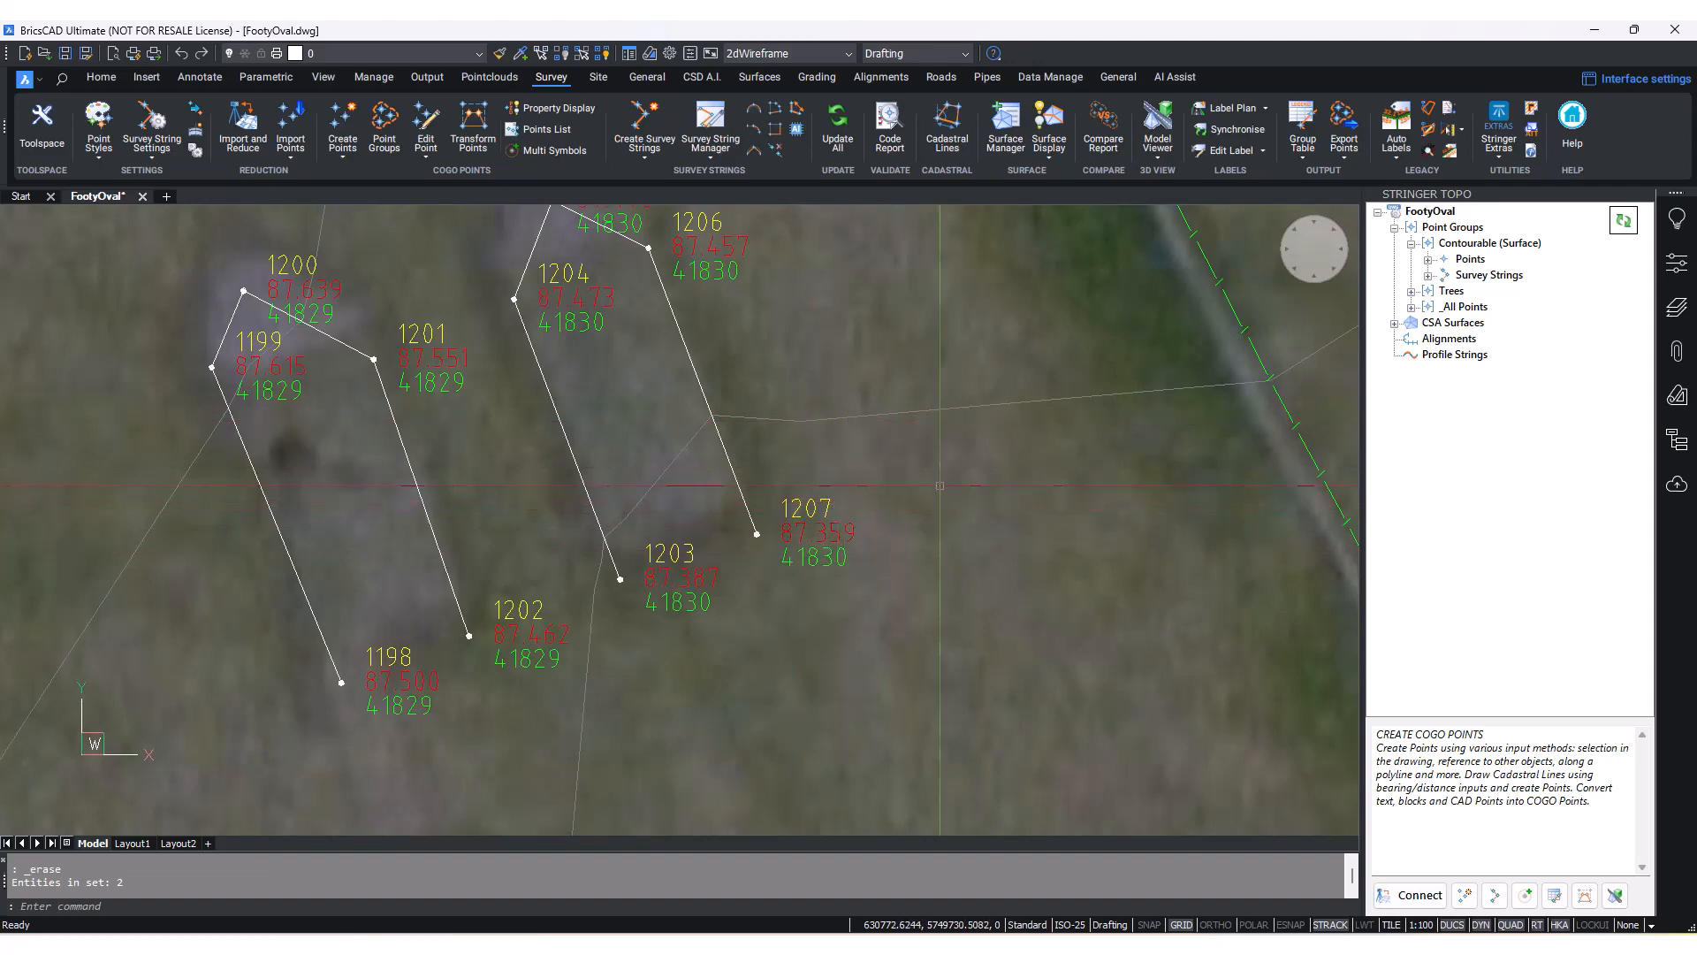
pyautogui.scroll(-8, 920, 523)
pyautogui.scroll(-5, 920, 523)
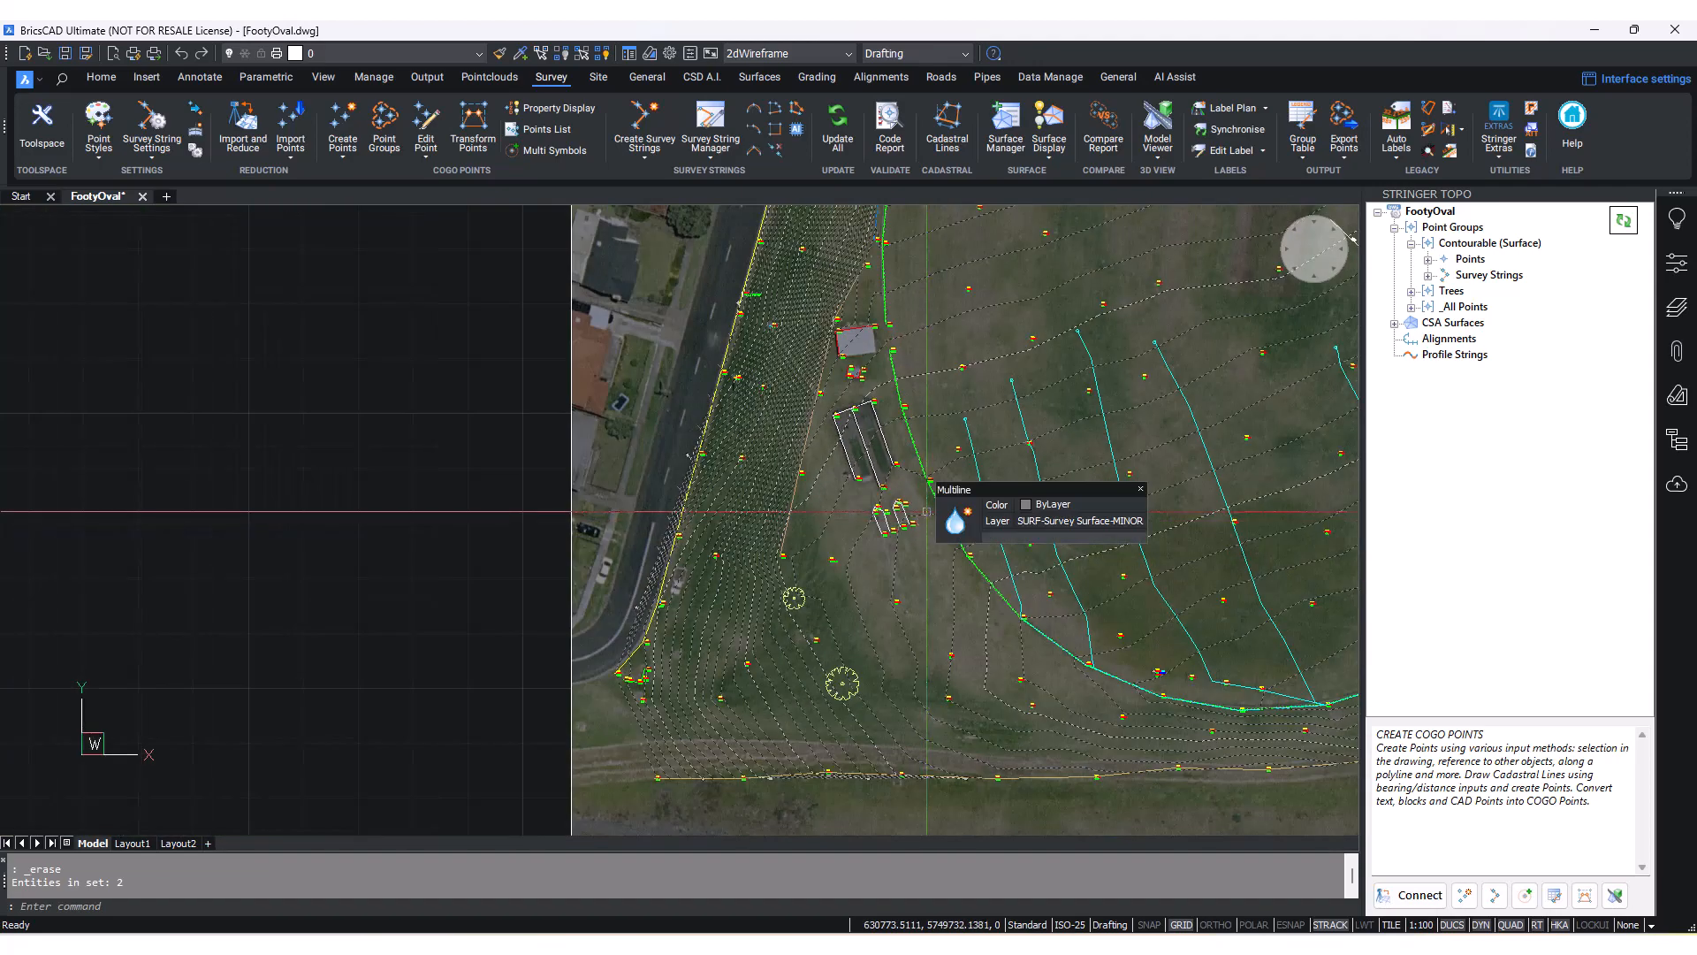
pyautogui.moveTo(1032, 361)
pyautogui.mouseDown(button='middle')
pyautogui.moveTo(834, 500)
pyautogui.moveTo(757, 506)
pyautogui.mouseUp(button='middle')
pyautogui.moveTo(874, 465); pyautogui.dragTo(753, 451, button='middle')
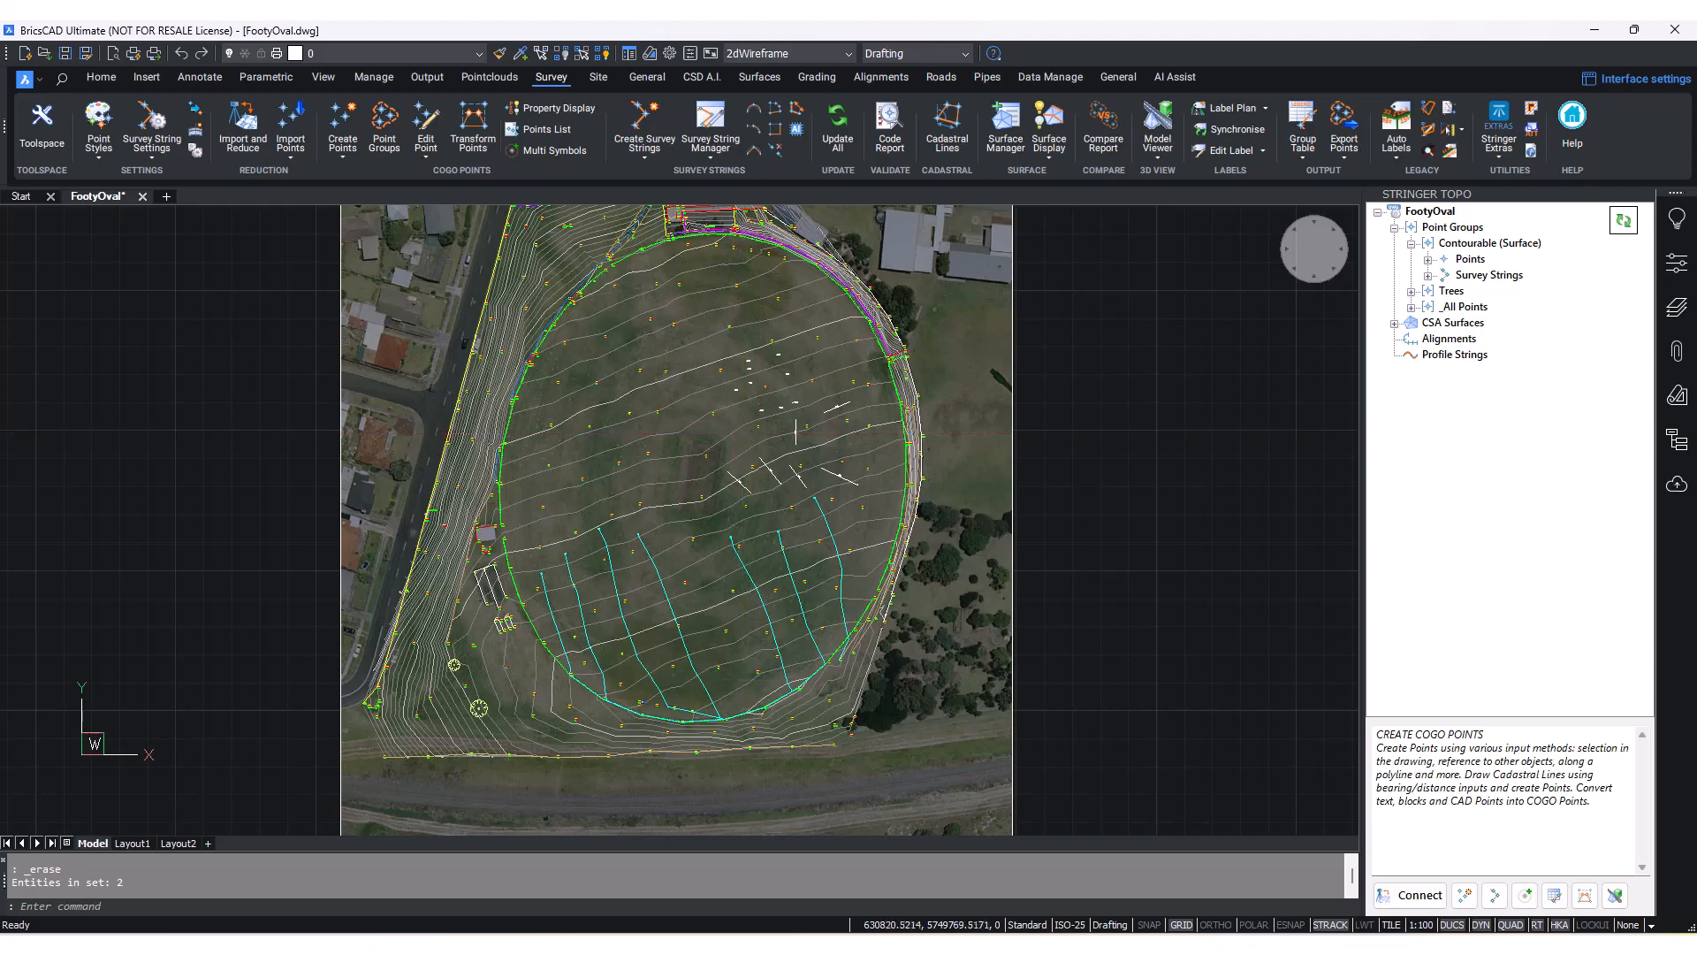
pyautogui.moveTo(527, 621)
pyautogui.mouseDown(button='middle')
pyautogui.moveTo(798, 557)
pyautogui.moveTo(863, 466)
pyautogui.mouseUp(button='middle')
pyautogui.scroll(5, 862, 508)
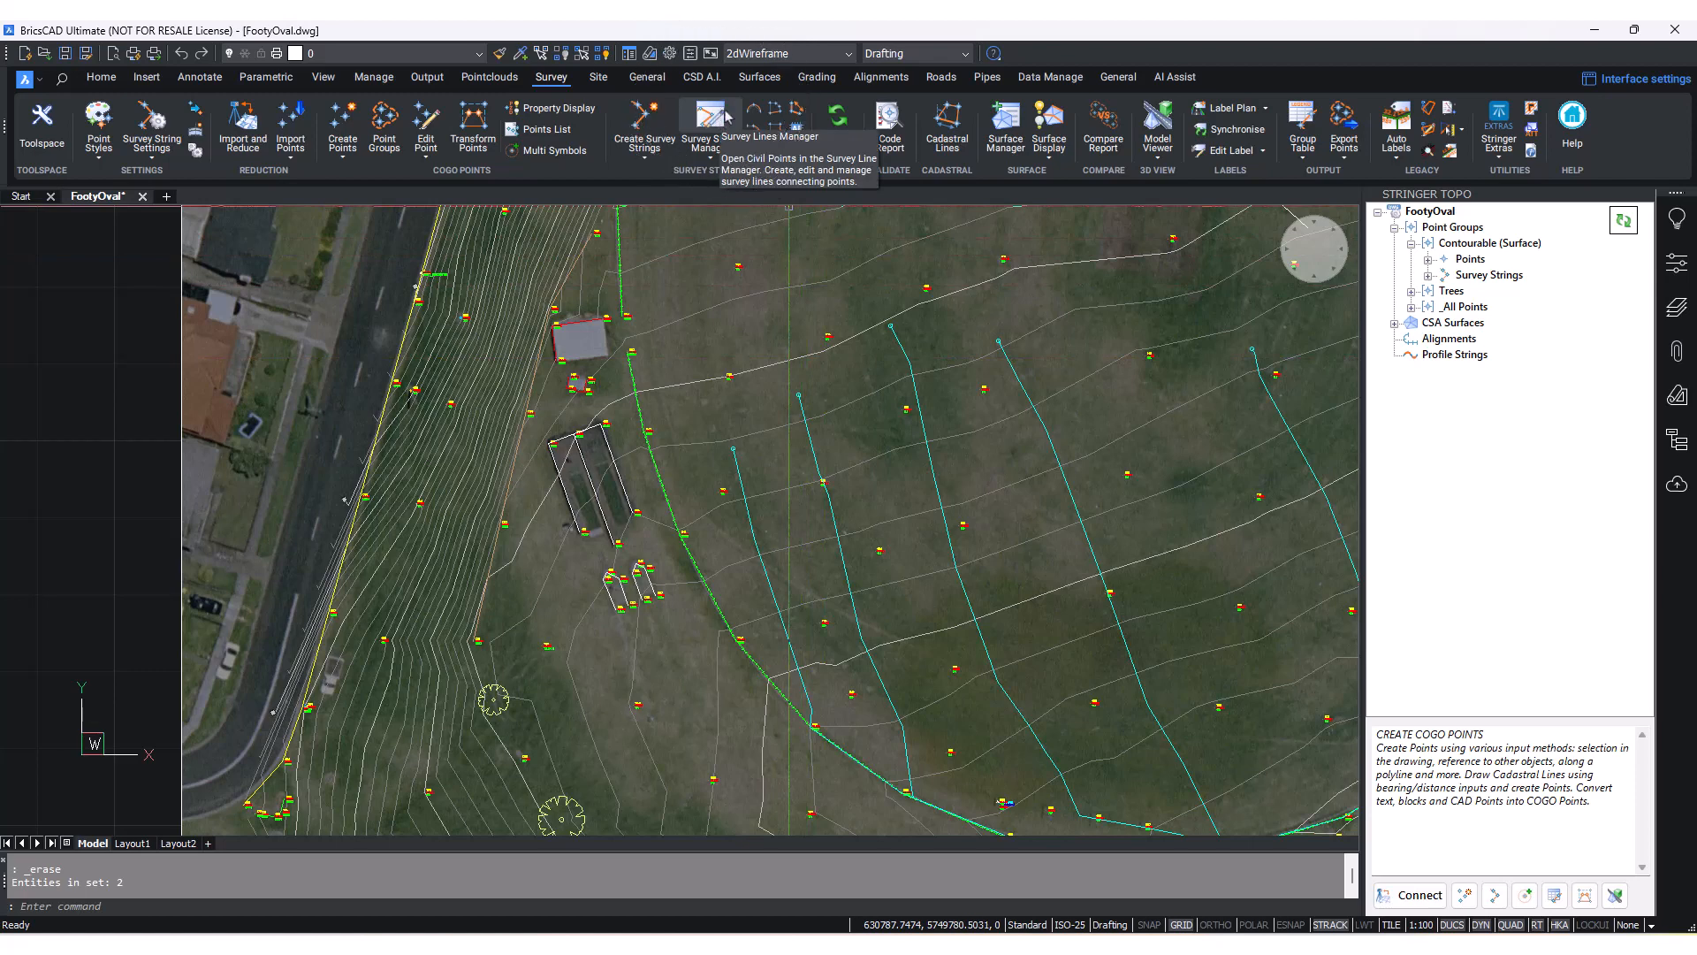
# - Review the survey string tools and the commands offered for Point Groups, including Survey String Manager, without running any
pyautogui.click(727, 117)
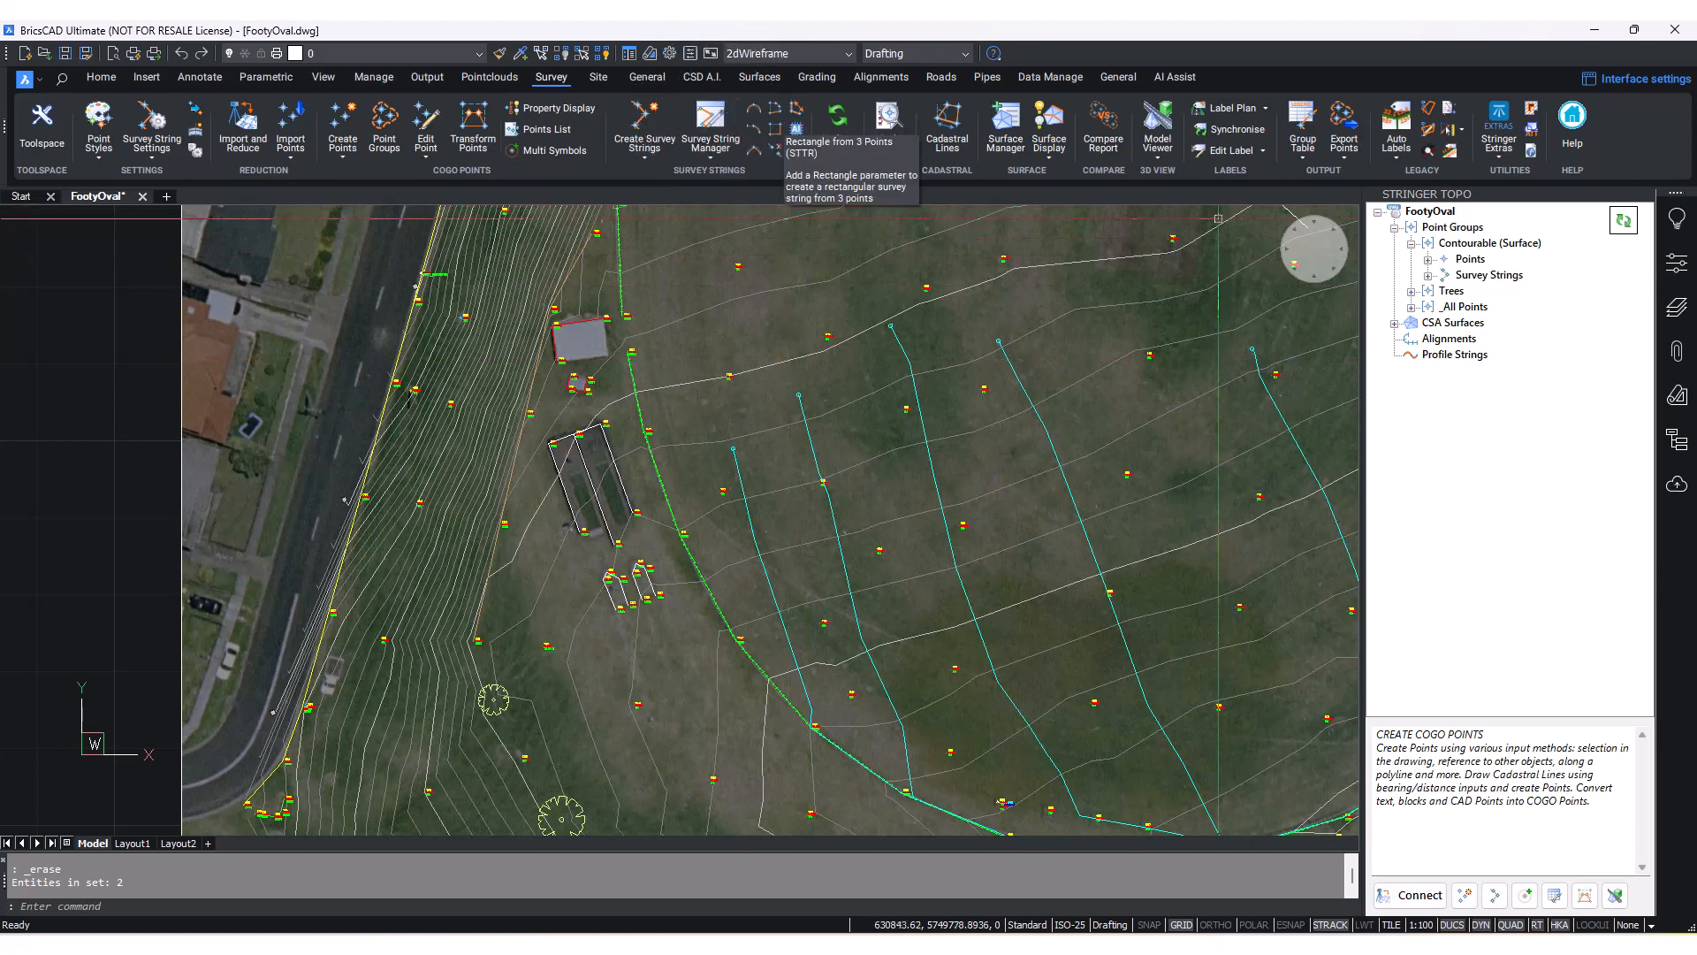
pyautogui.rightClick(1490, 243)
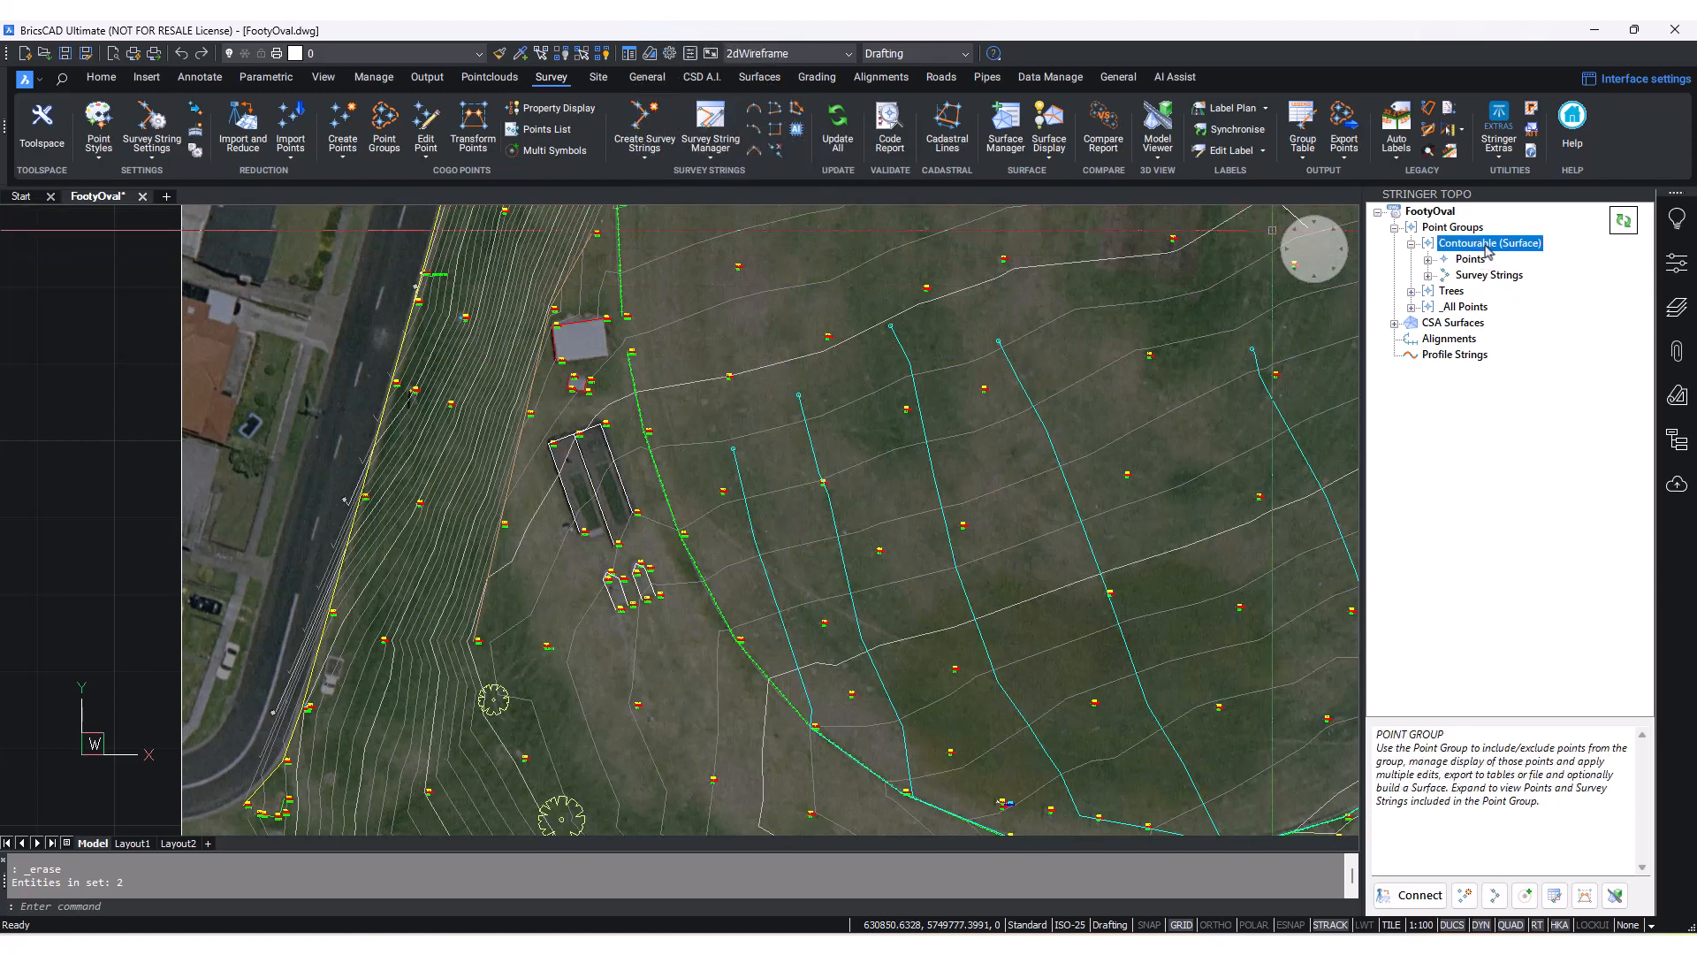
pyautogui.click(1467, 260)
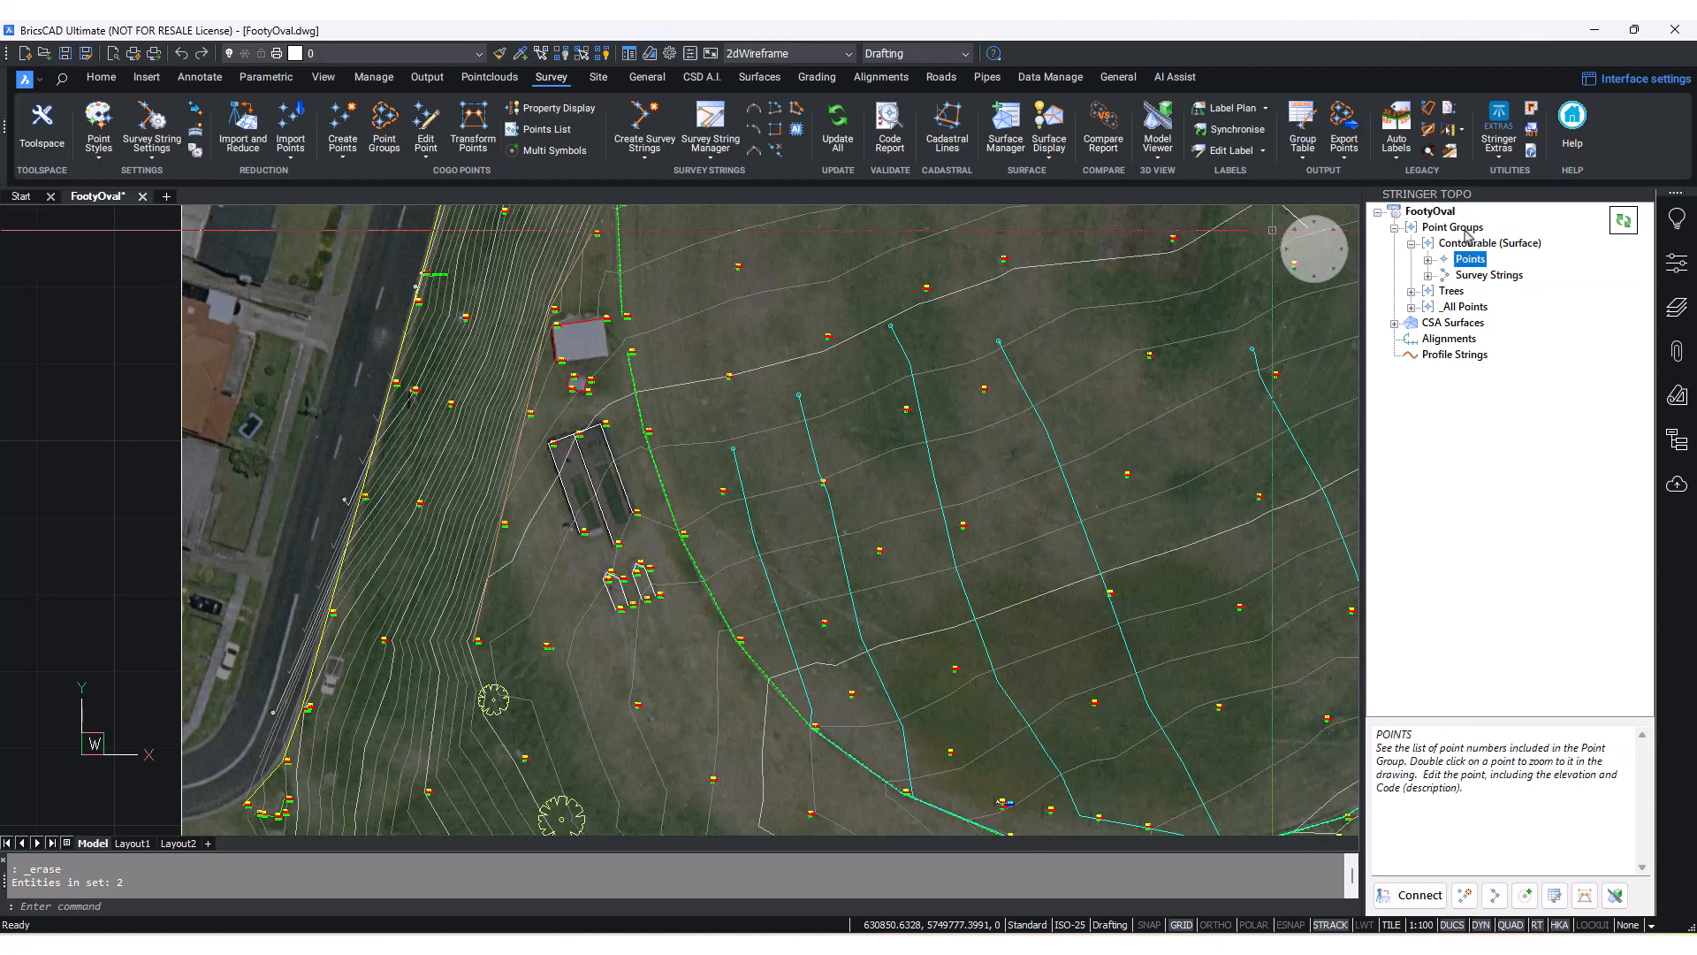
pyautogui.rightClick(1465, 232)
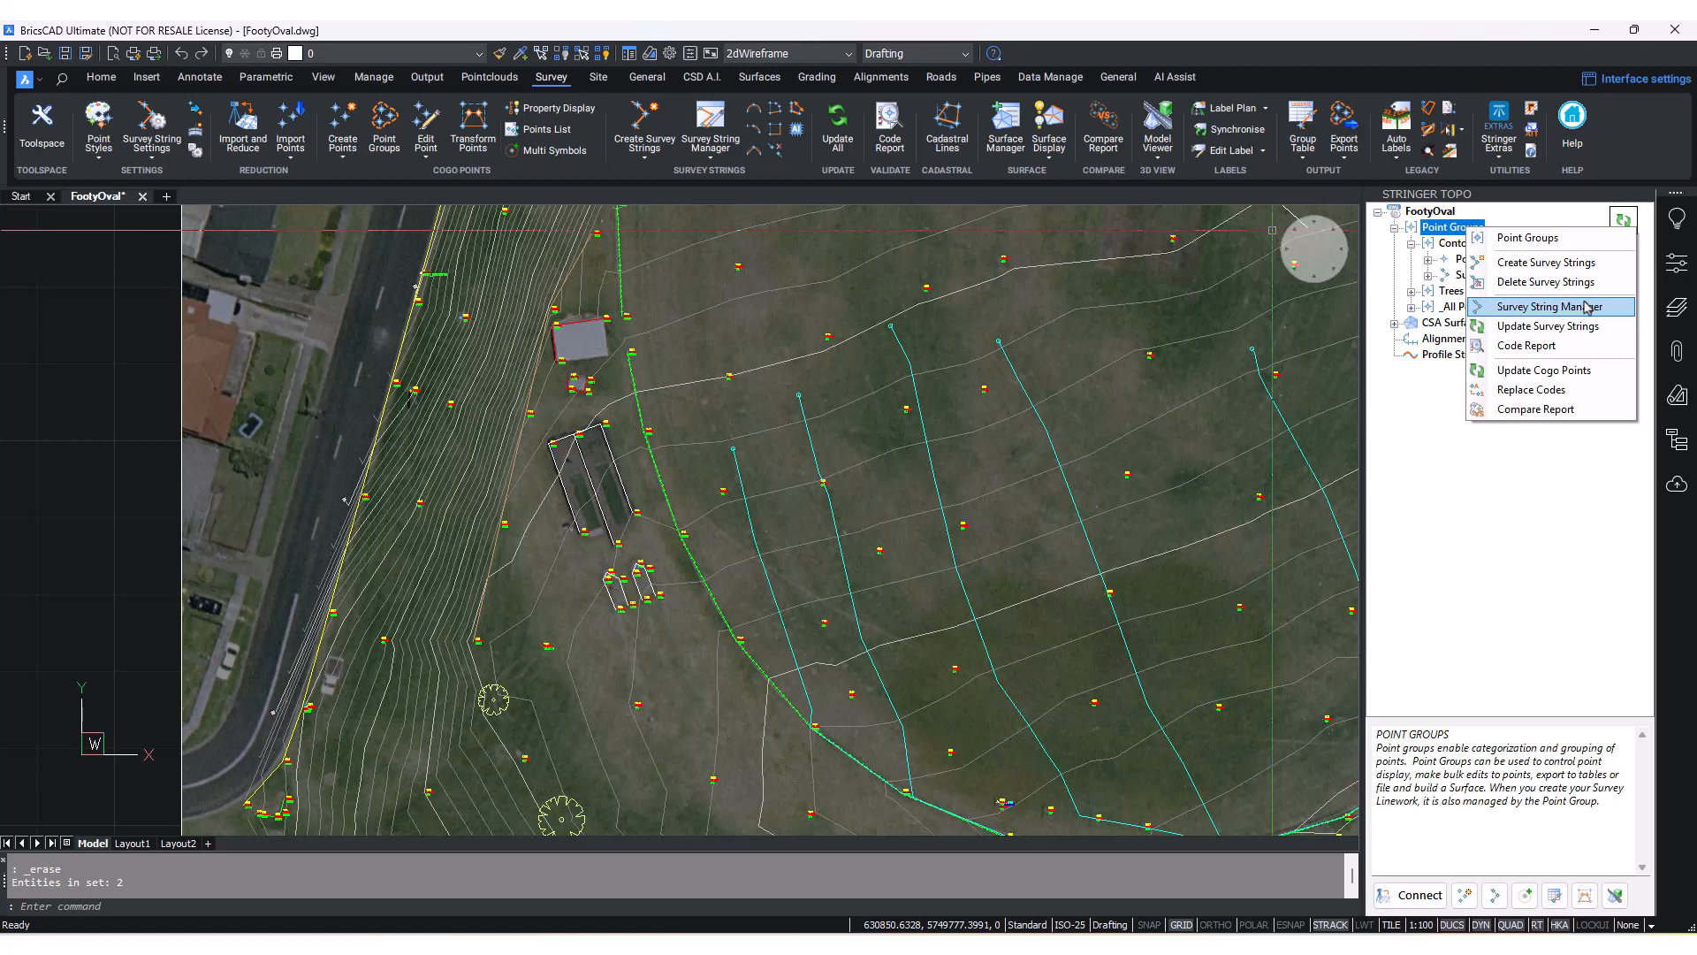
pyautogui.press('Escape')
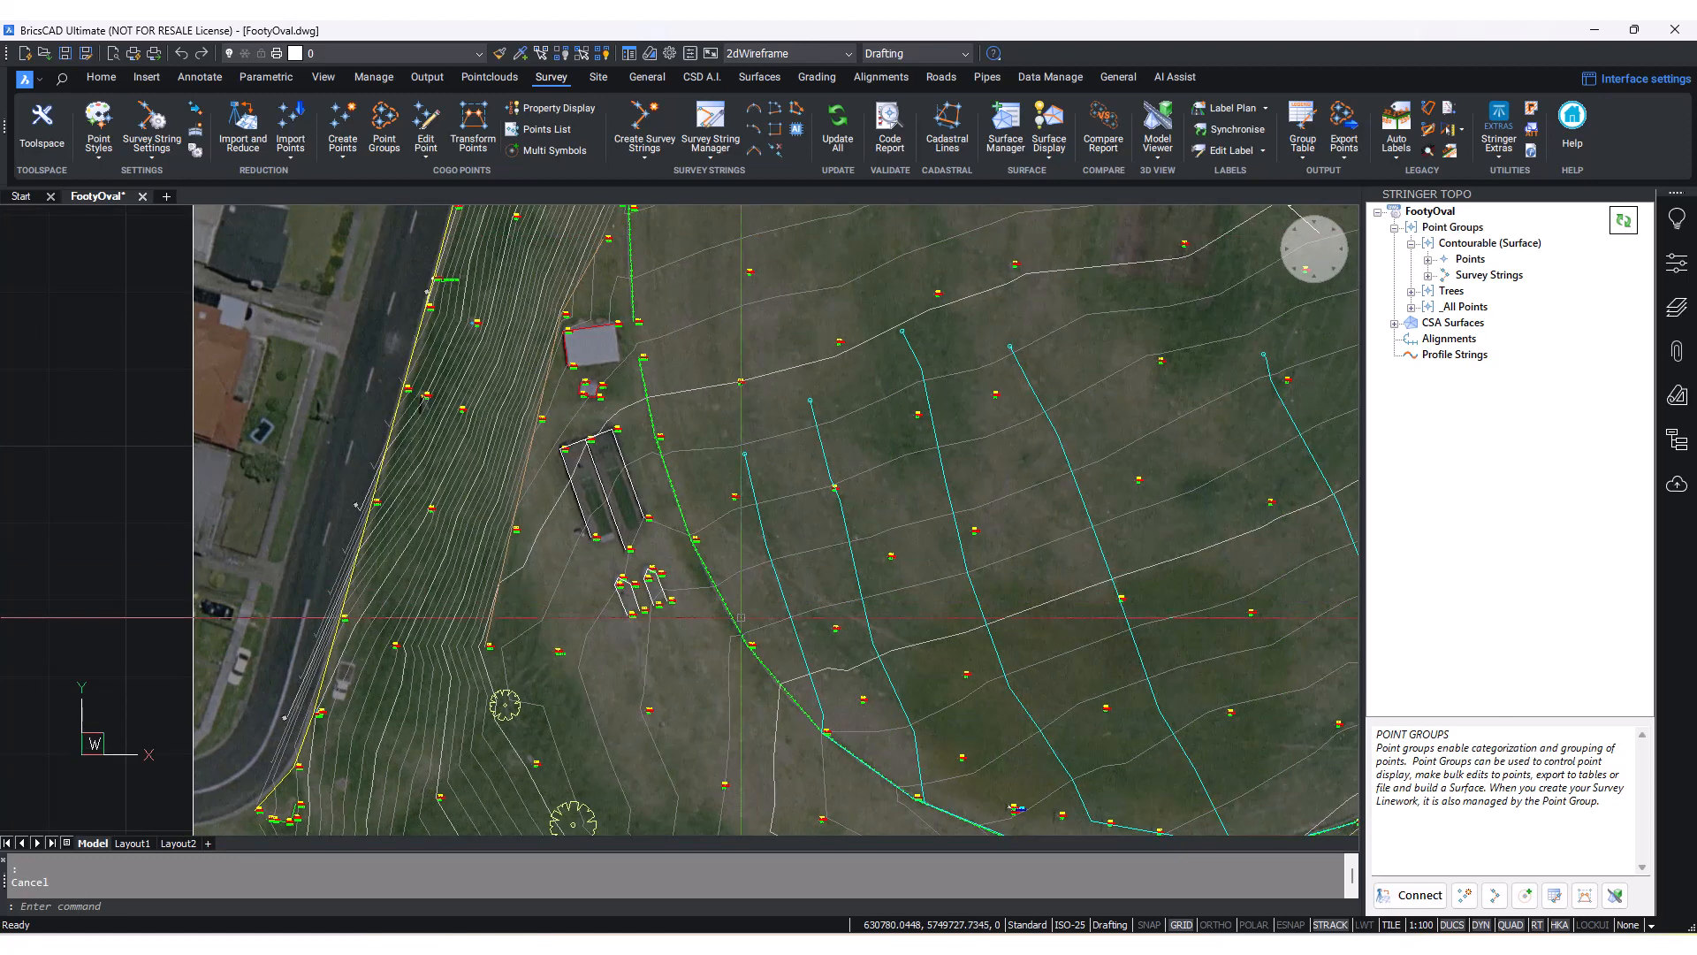
# - Look over the curve tools for the parking bay strings and list the commands beginning with STT, without running one
pyautogui.scroll(6, 734, 612)
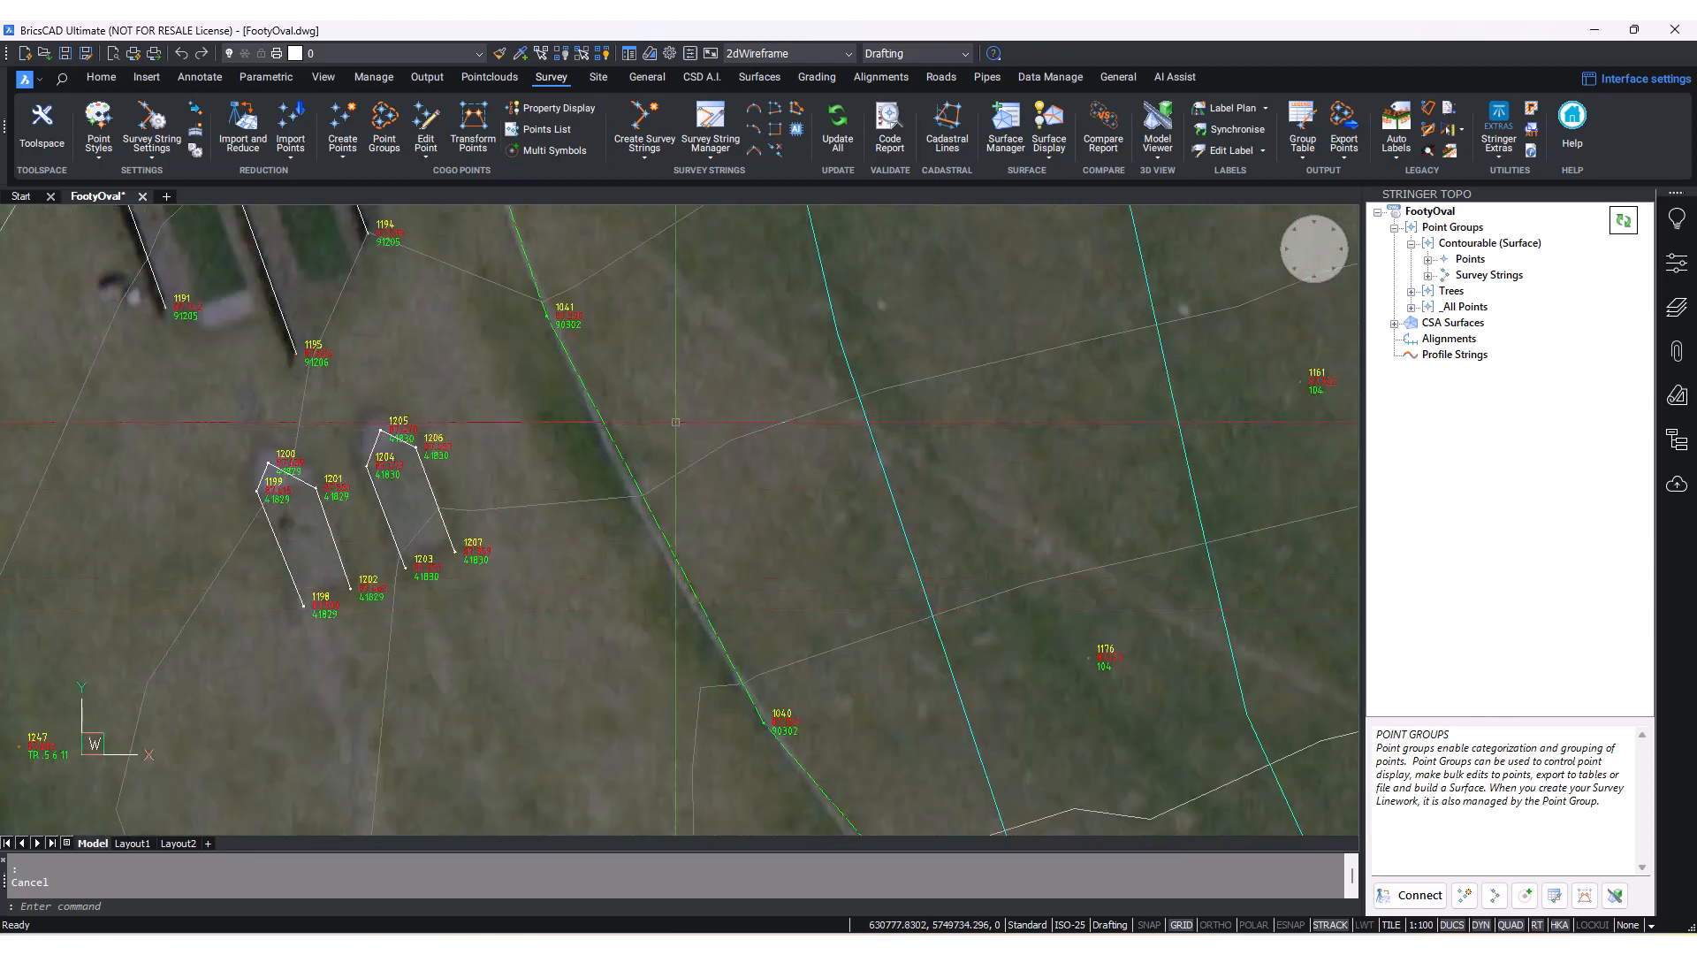
pyautogui.scroll(-3, 881, 495)
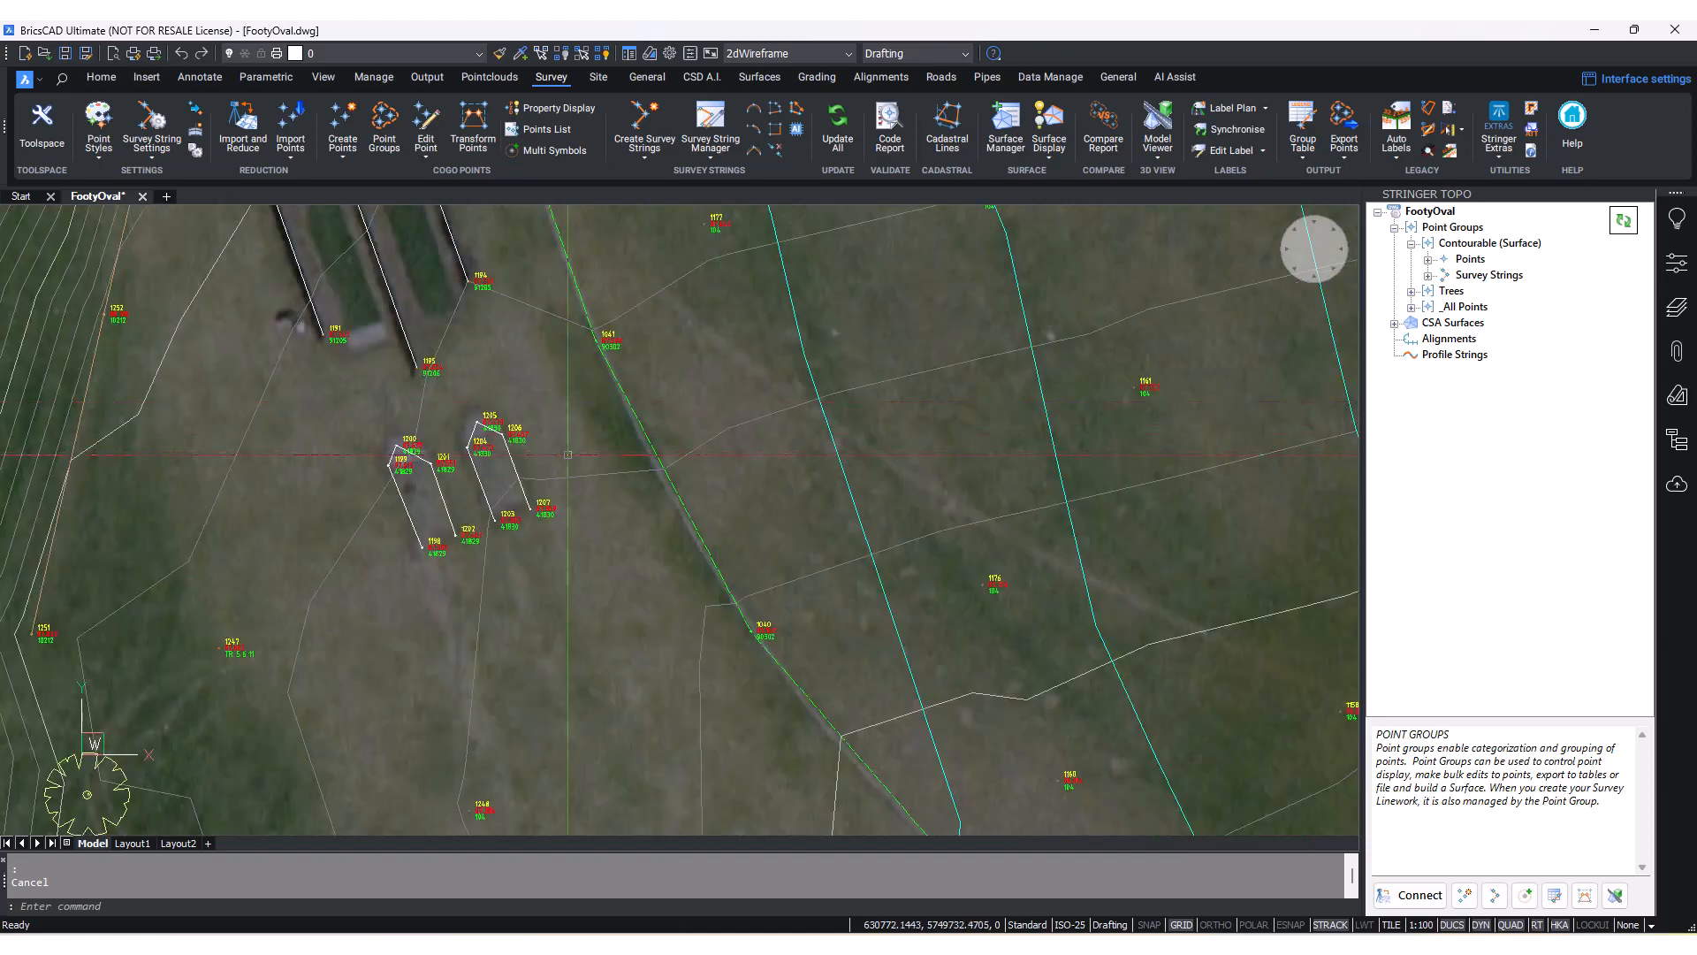
pyautogui.scroll(3, 734, 519)
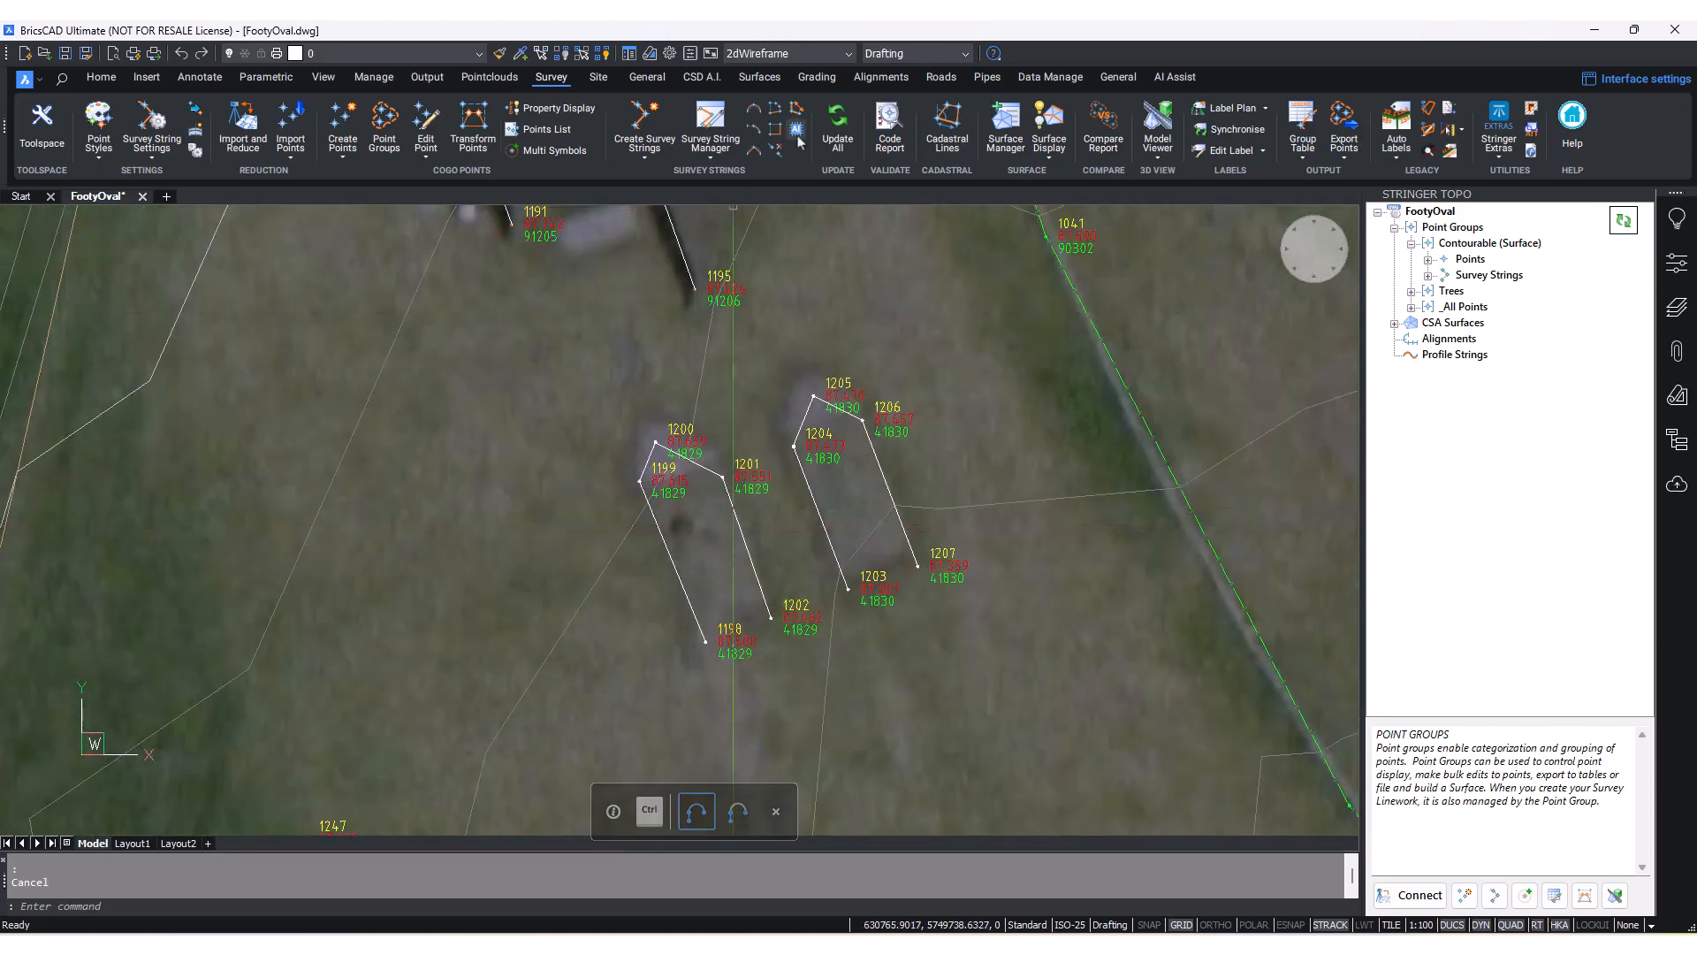
pyautogui.moveTo(801, 298); pyautogui.dragTo(736, 317, button='middle')
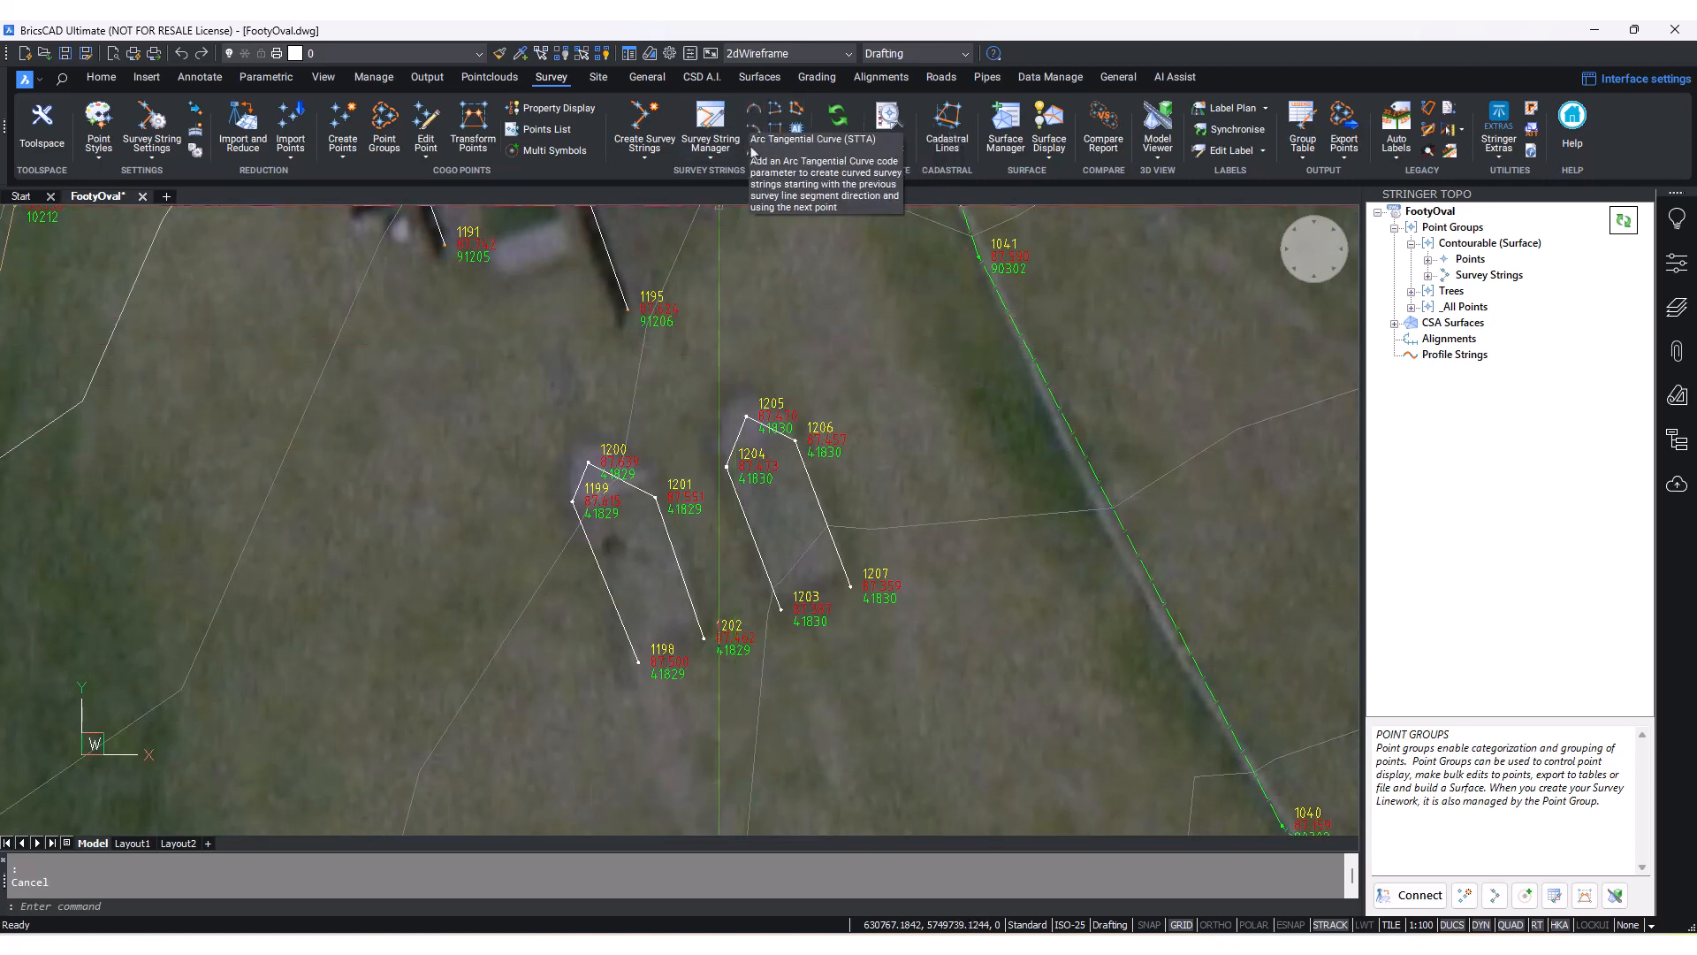
pyautogui.moveTo(718, 210); pyautogui.dragTo(754, 208, button='middle')
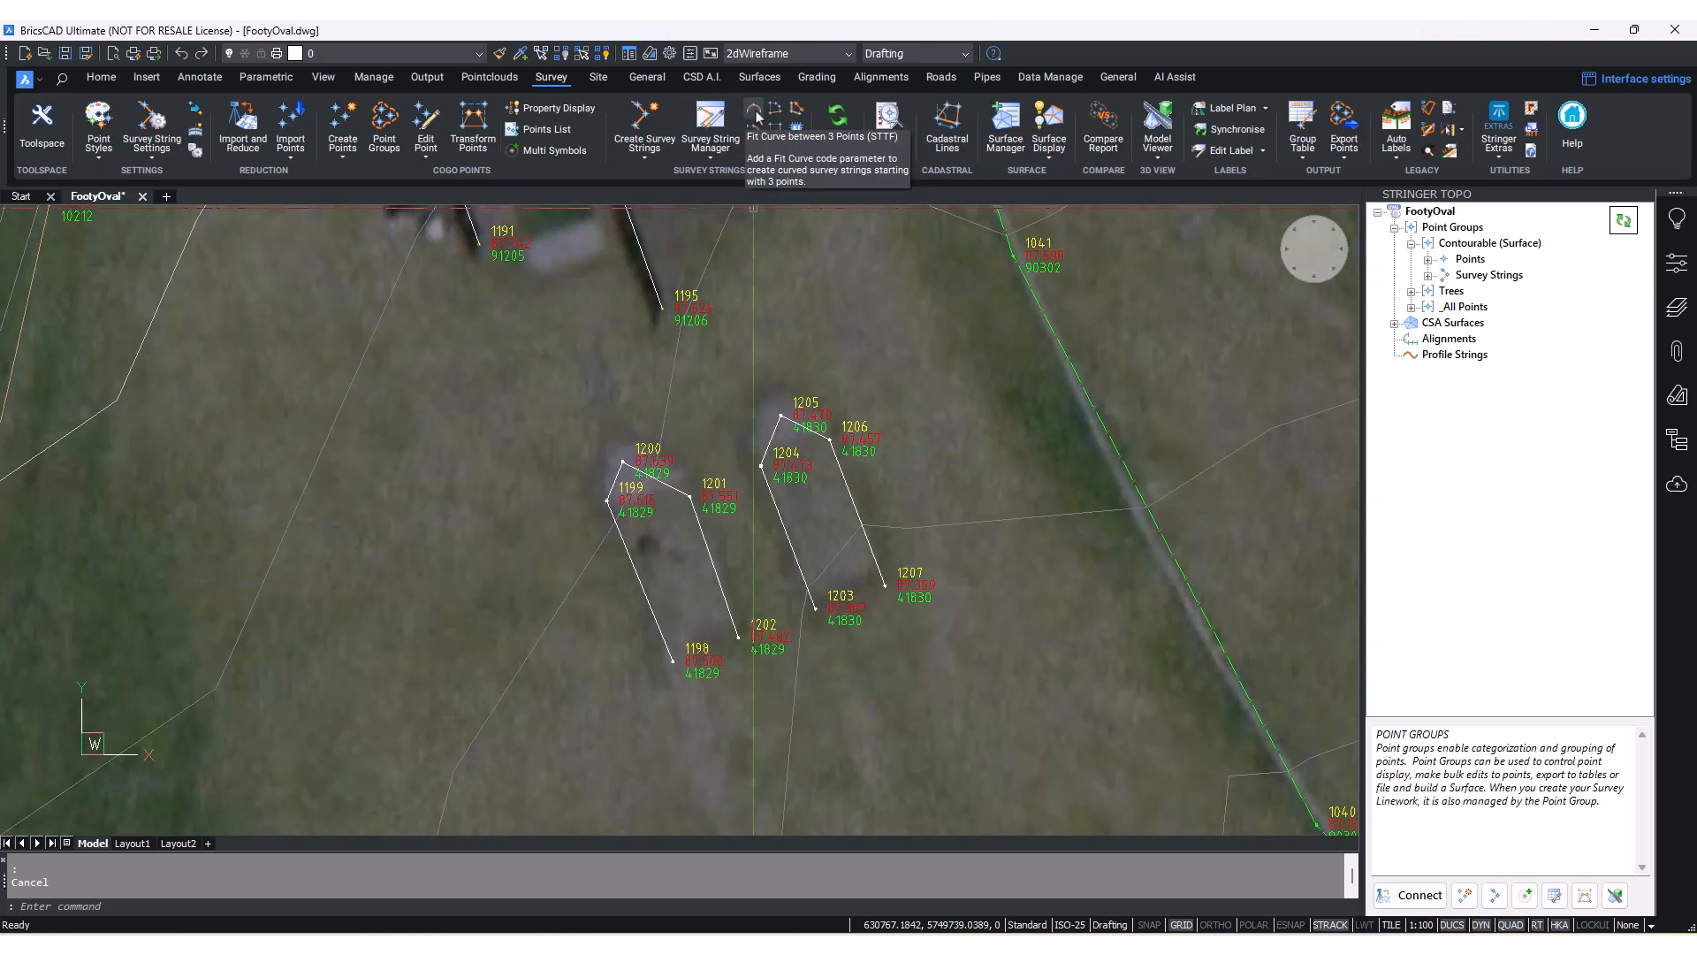
pyautogui.click(756, 116)
pyautogui.moveTo(805, 427); pyautogui.dragTo(875, 410, button='middle')
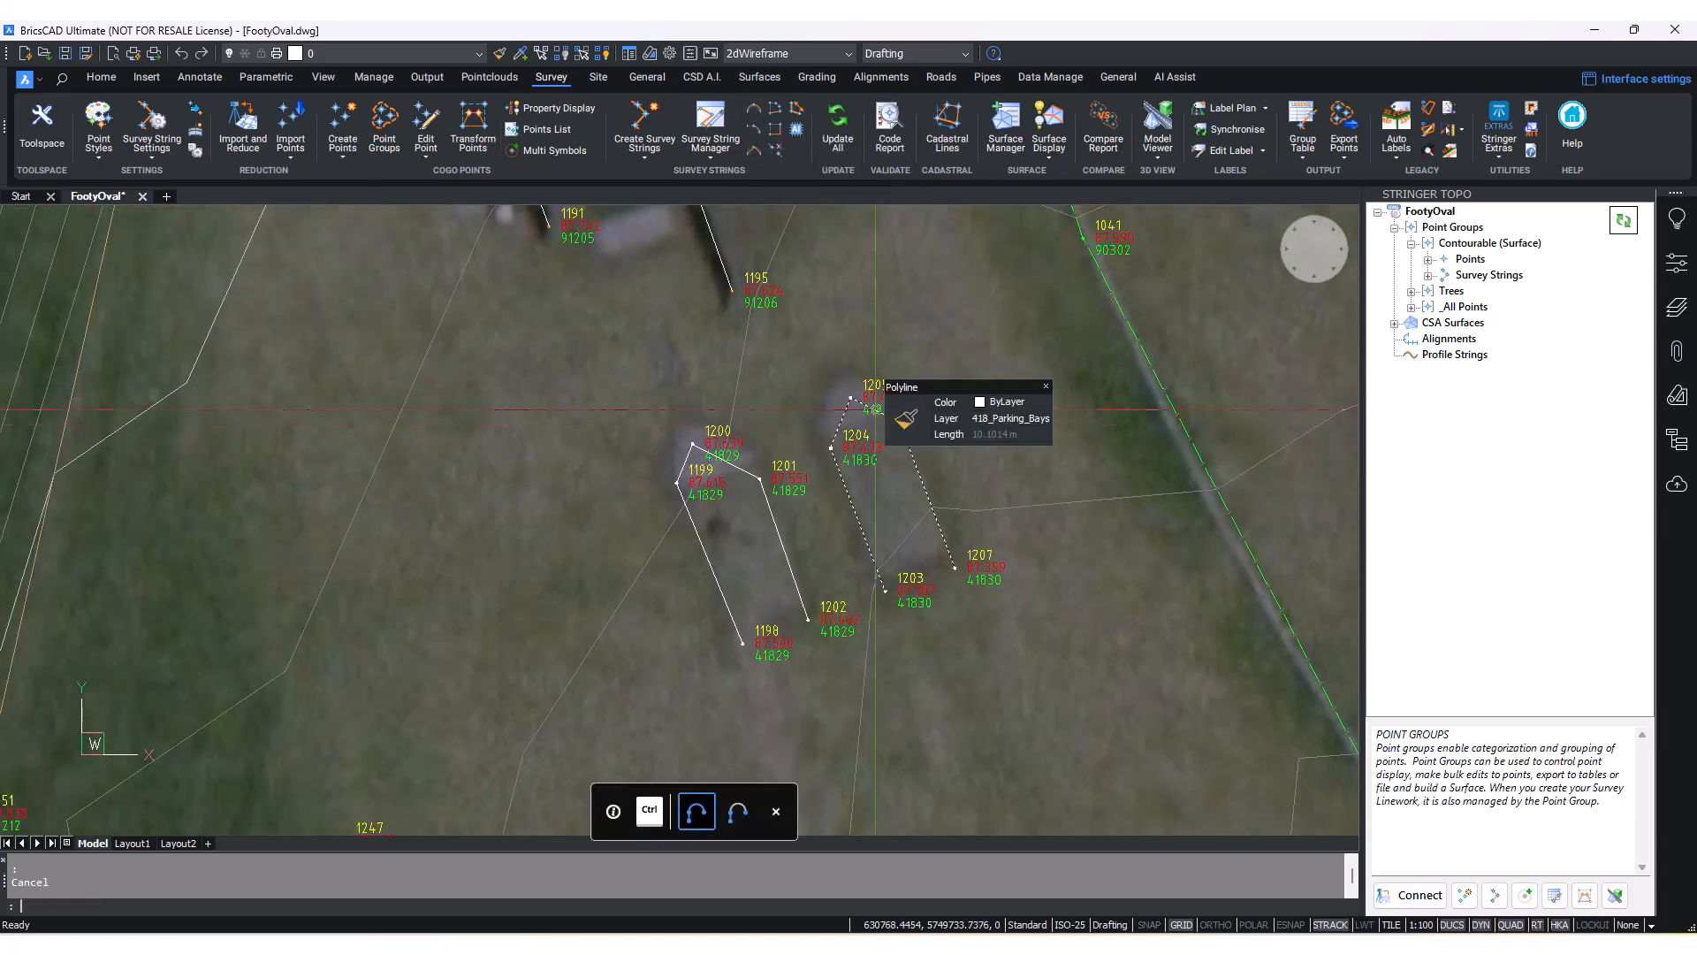
pyautogui.write('t')
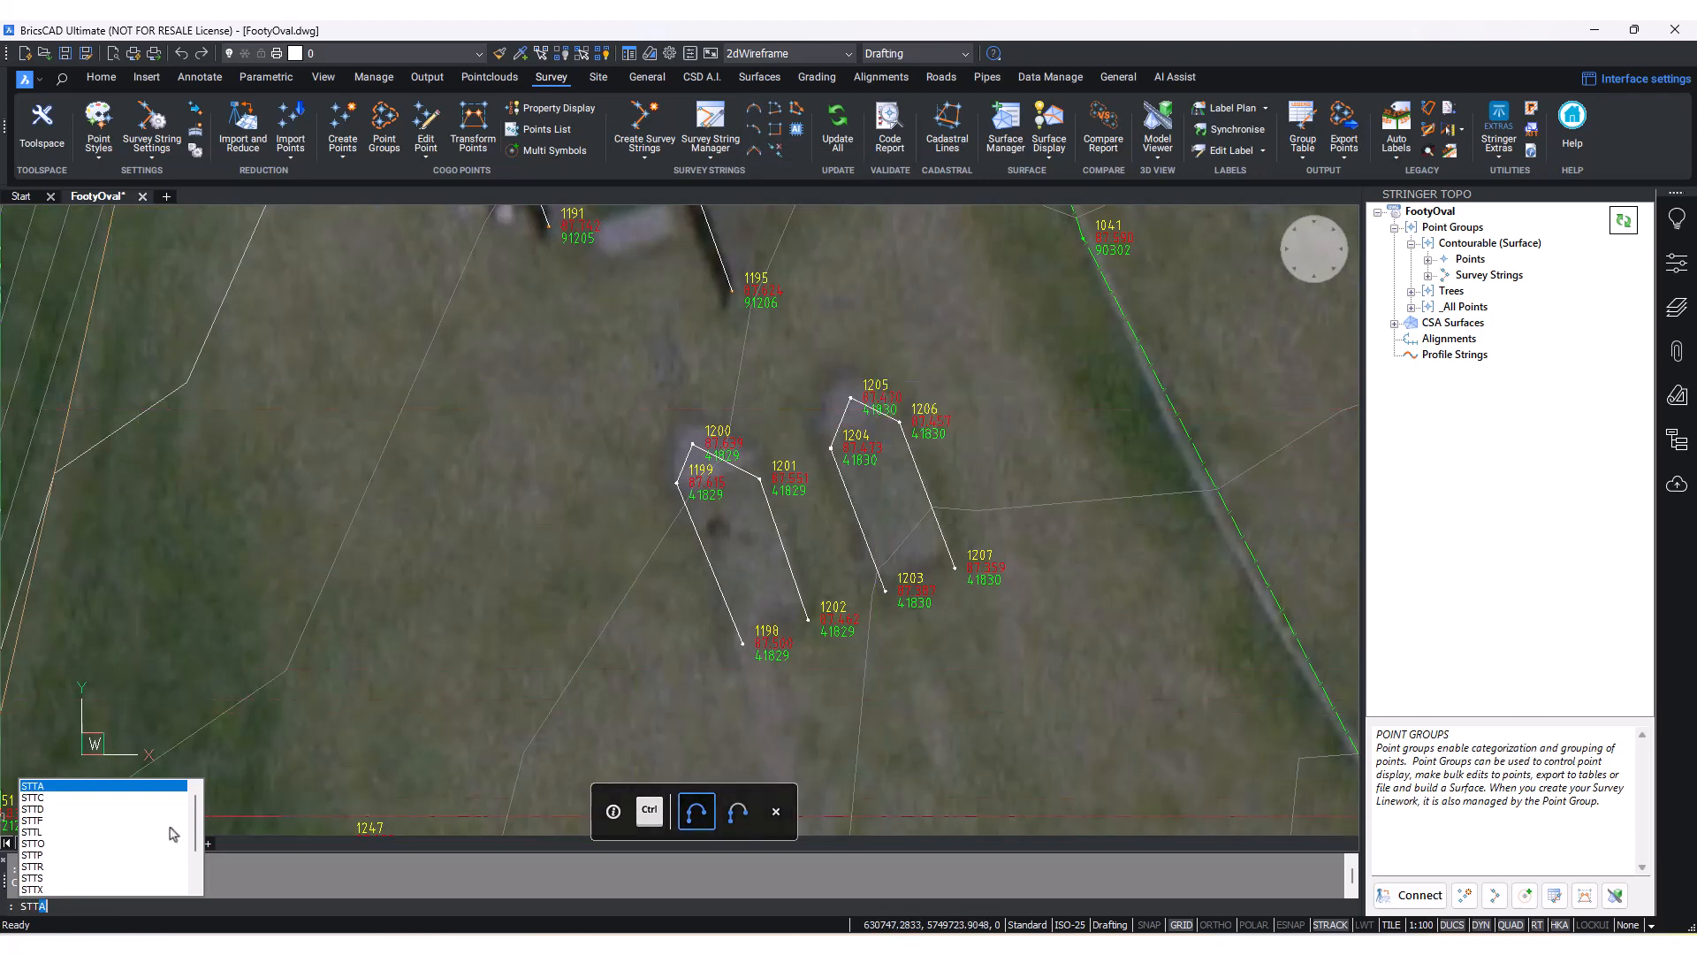
pyautogui.write('a')
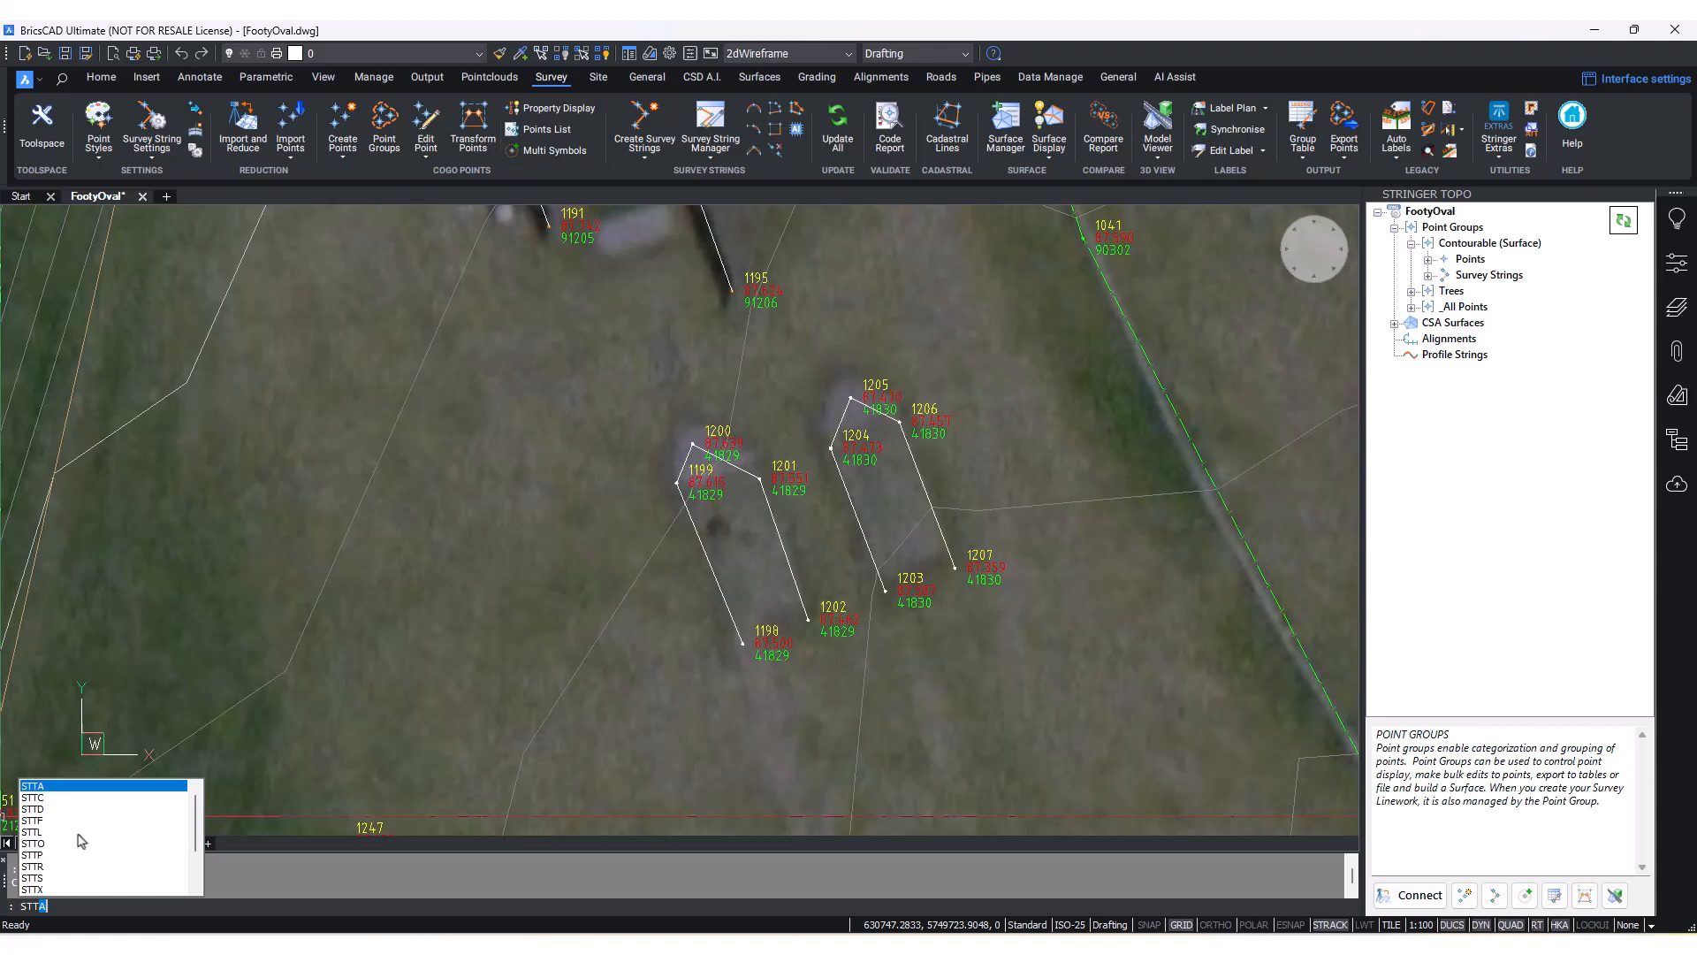
pyautogui.press('Escape')
# - Check the Point Groups survey string commands again and bring up the STT command suggestions, cancelling both
pyautogui.moveTo(595, 495); pyautogui.dragTo(500, 486, button='middle')
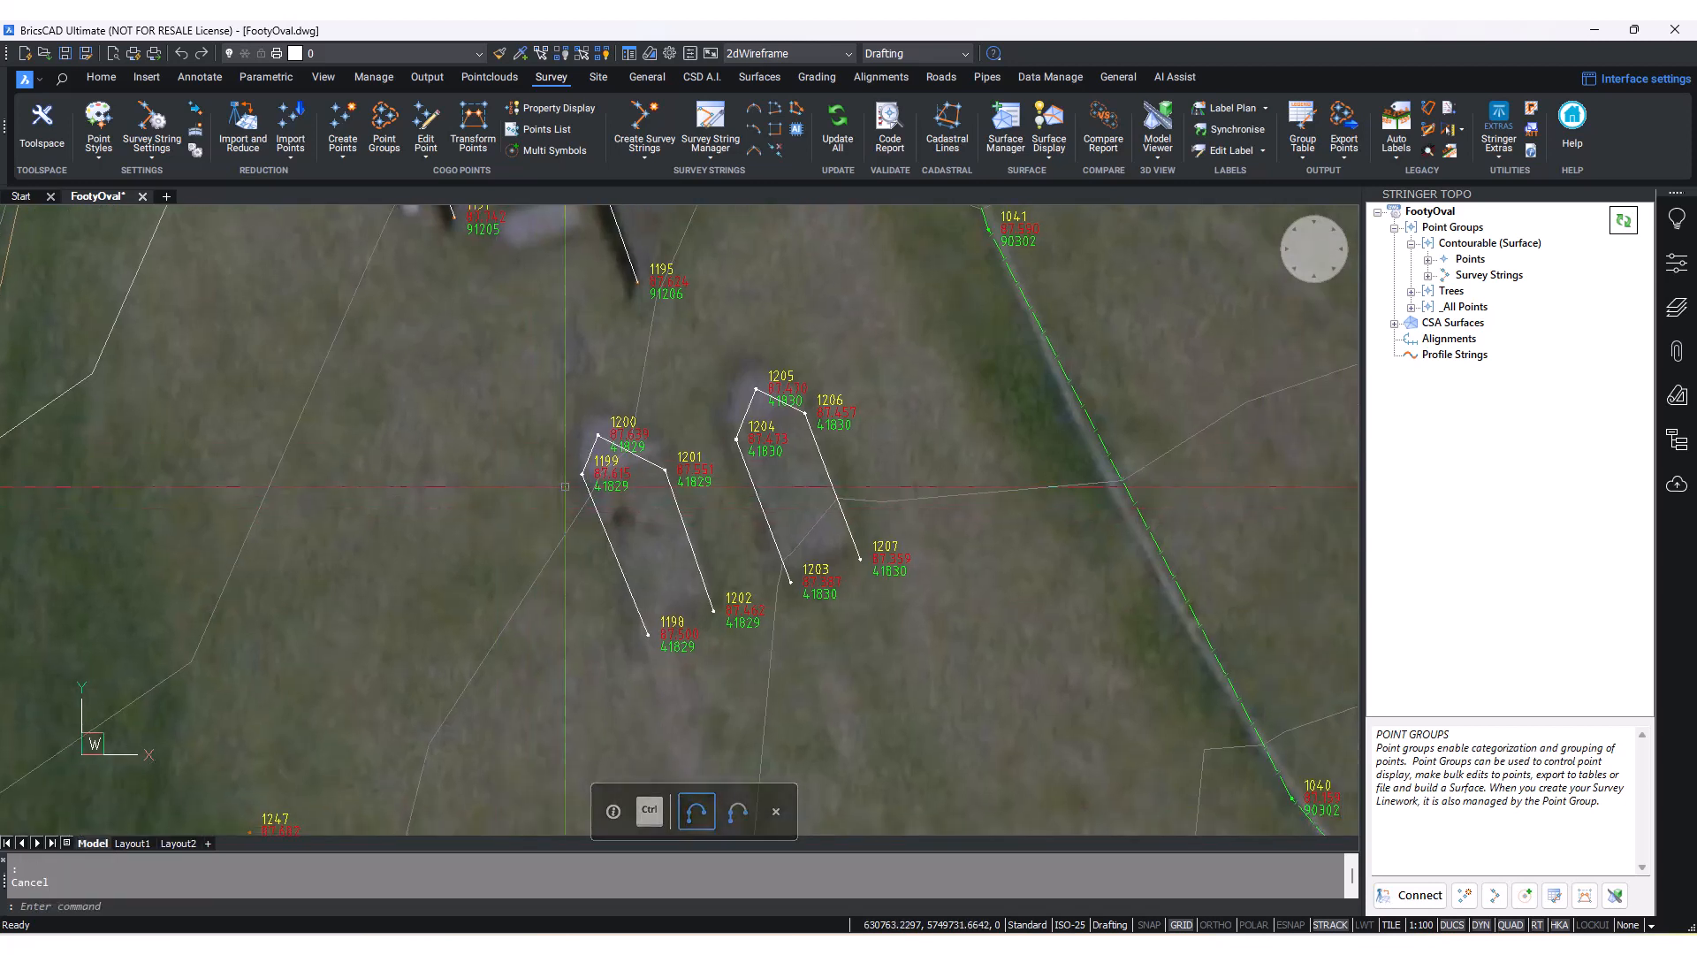
pyautogui.rightClick(1487, 229)
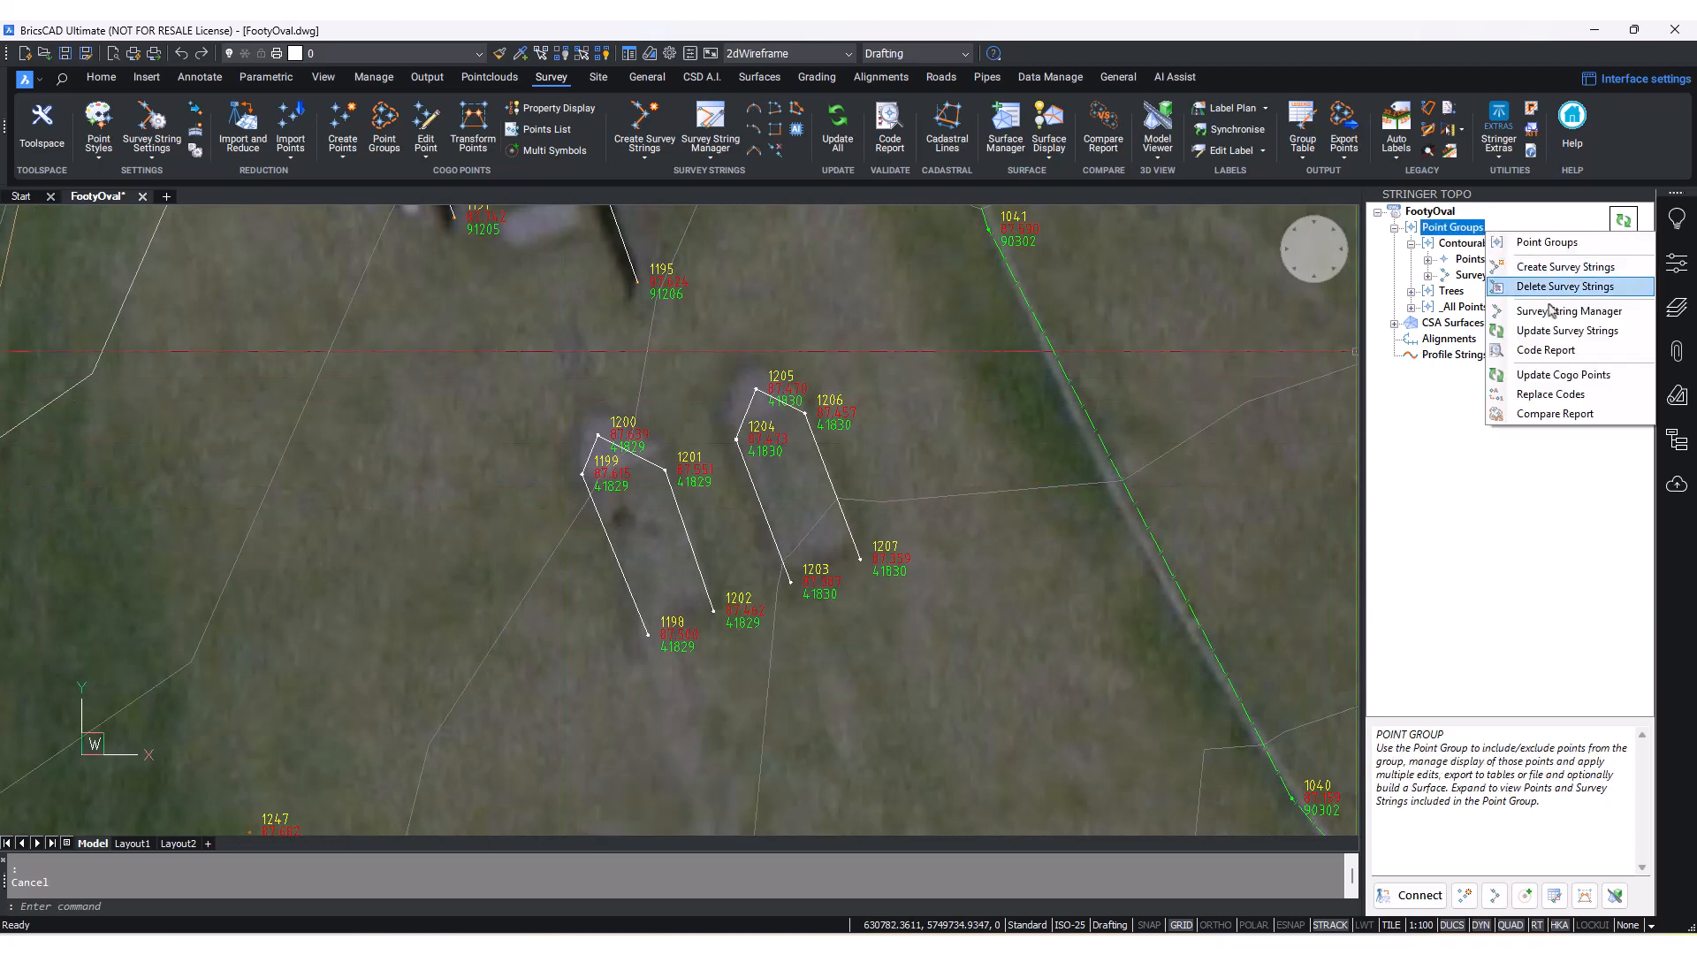
pyautogui.press('Escape')
pyautogui.scroll(-2, 923, 317)
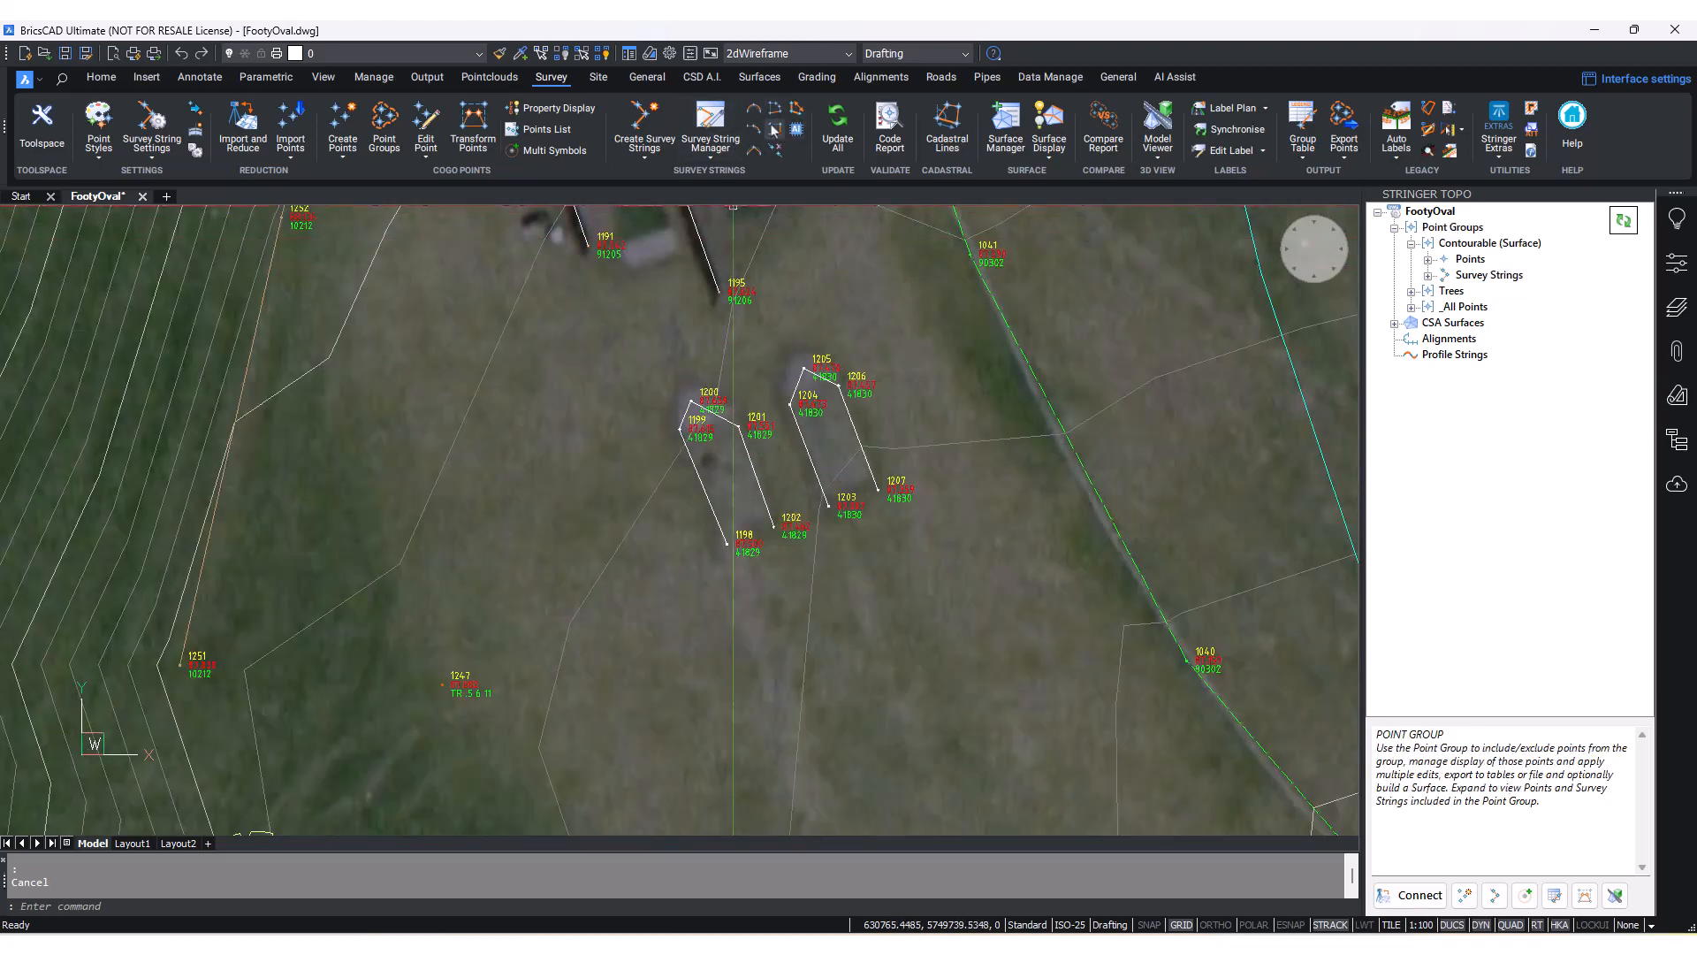
pyautogui.moveTo(787, 329); pyautogui.dragTo(753, 351, button='middle')
pyautogui.write('STTA')
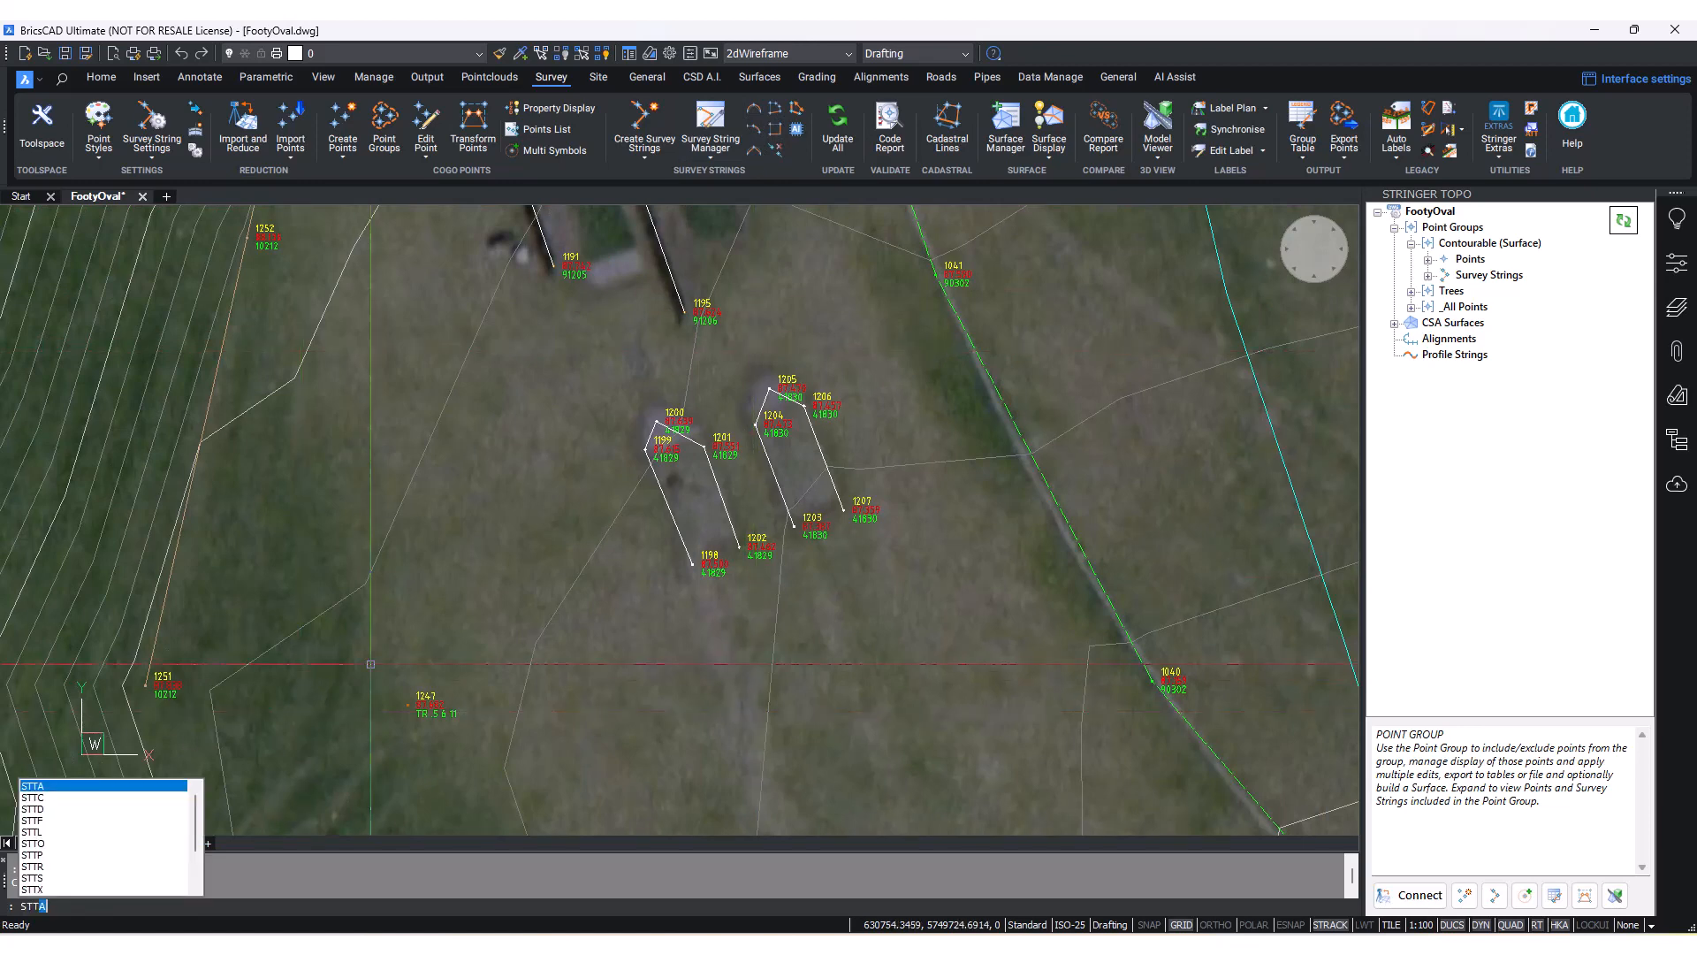
pyautogui.press('Escape')
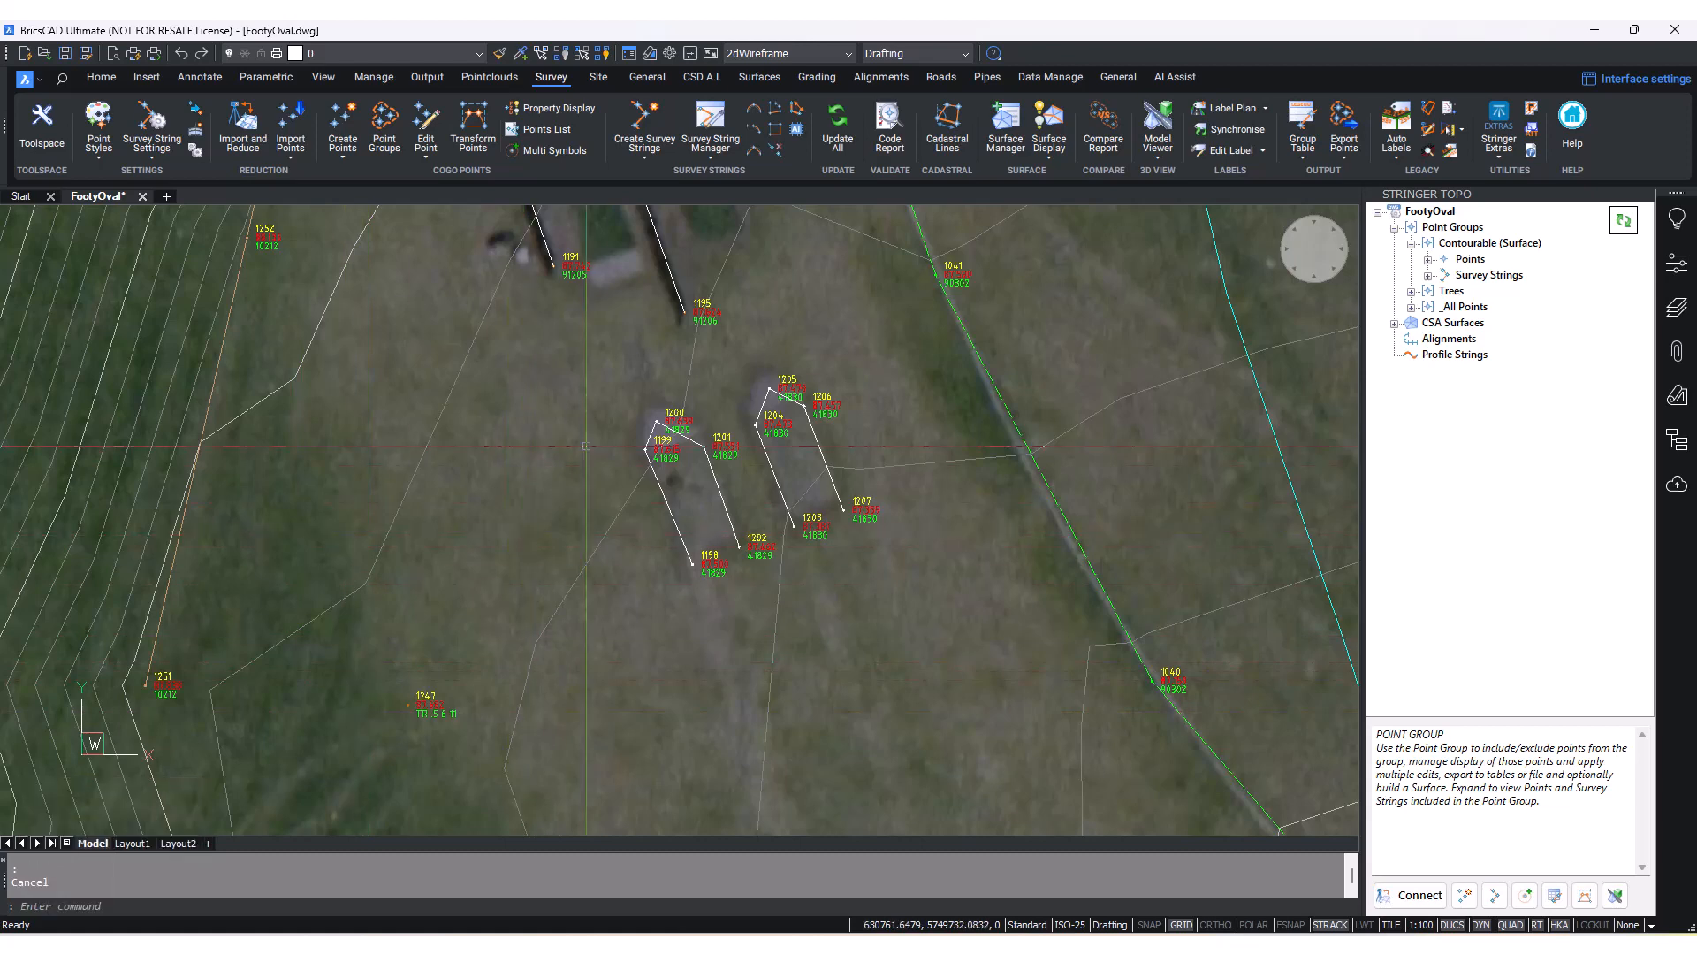
# - Inspect the two parking bay strings through points 1198 to 1207 up close
pyautogui.moveTo(611, 436); pyautogui.dragTo(538, 468, button='middle')
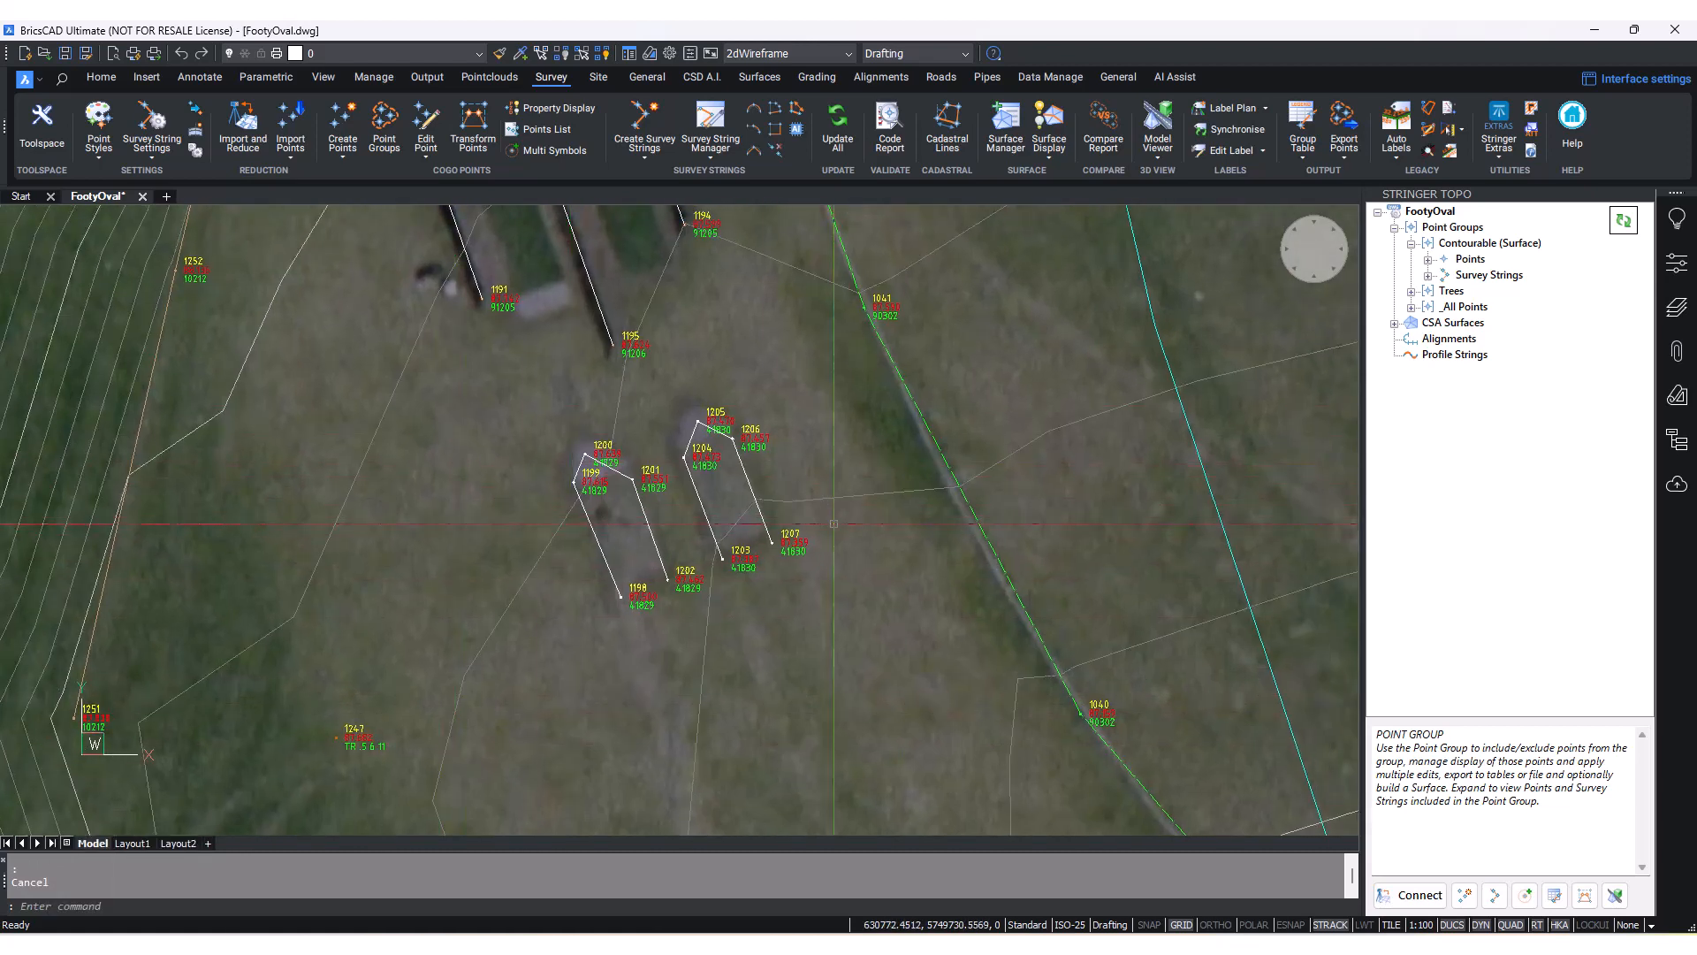
pyautogui.moveTo(835, 527); pyautogui.dragTo(922, 531, button='middle')
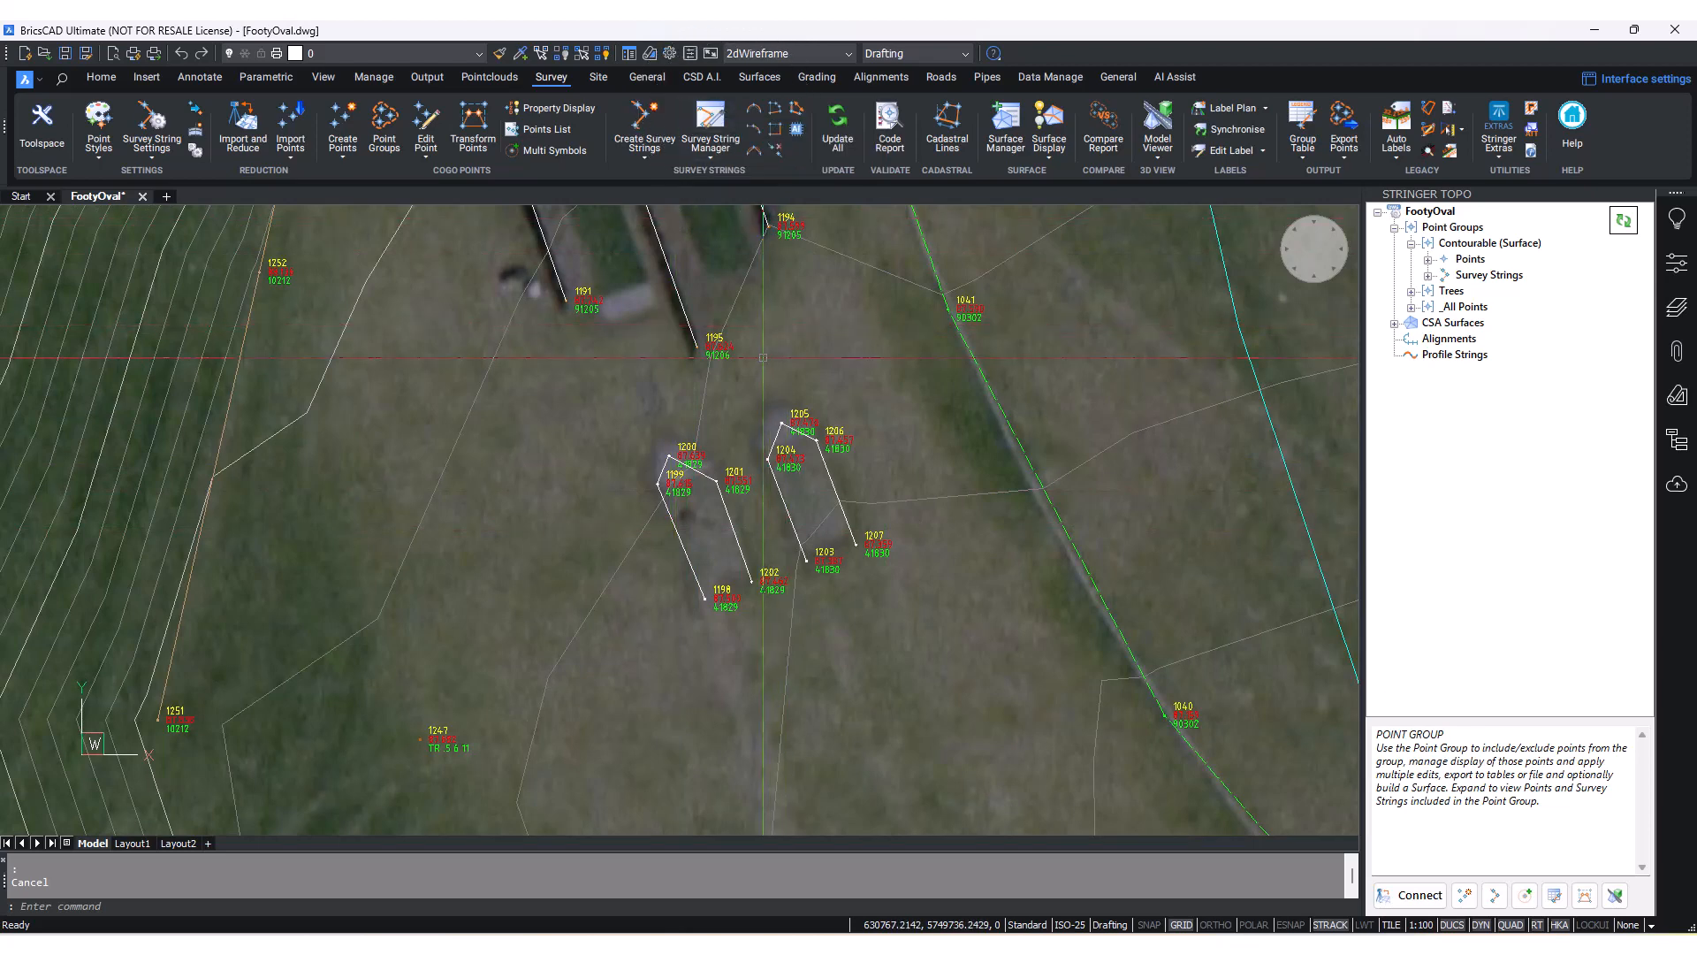
pyautogui.scroll(3, 719, 496)
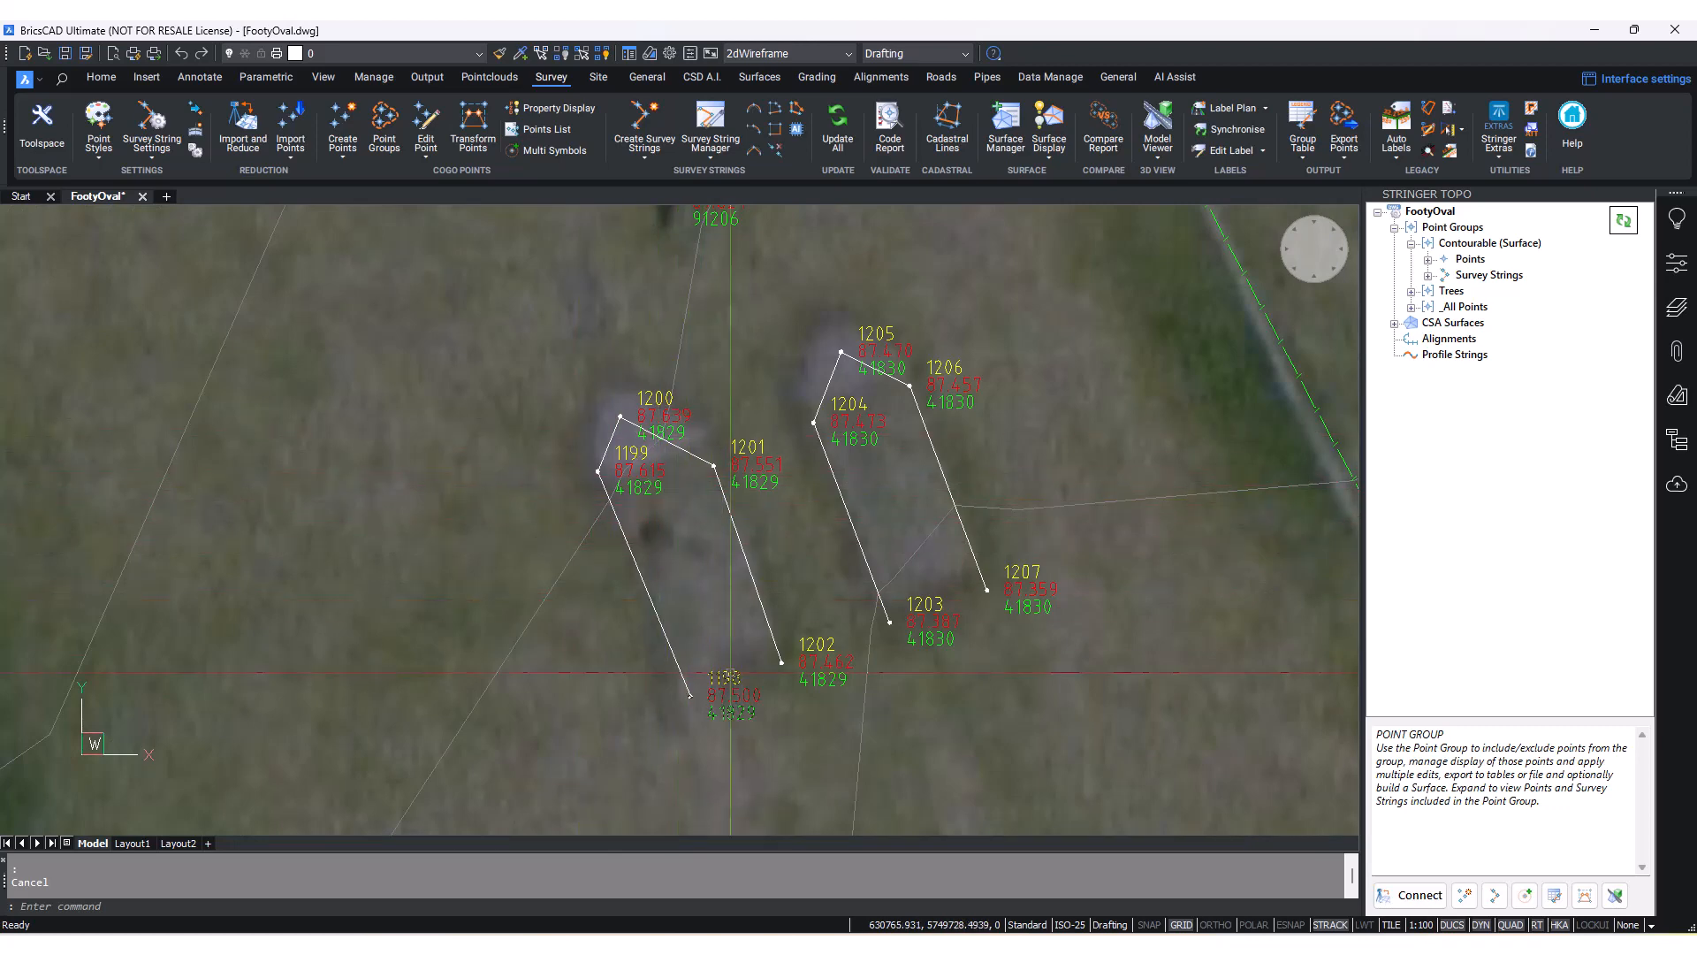
# - Open the Survey String Manager for the Point Groups and place its window over the drawing
pyautogui.scroll(-2, 662, 571)
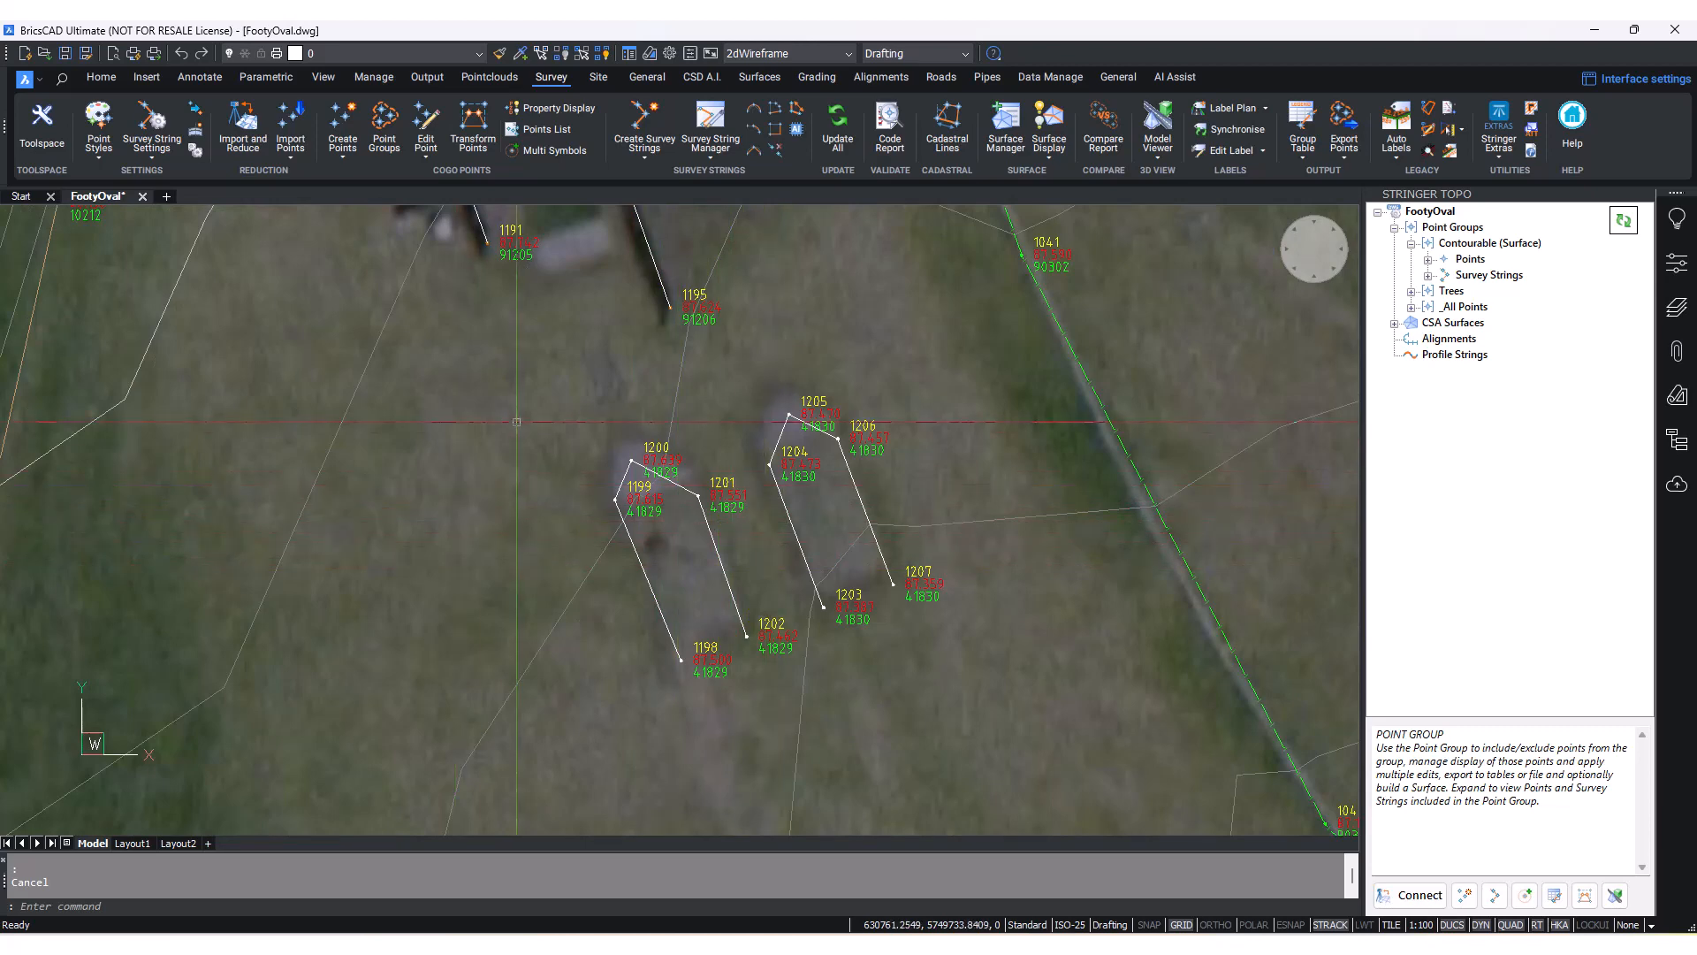
pyautogui.scroll(-4, 866, 534)
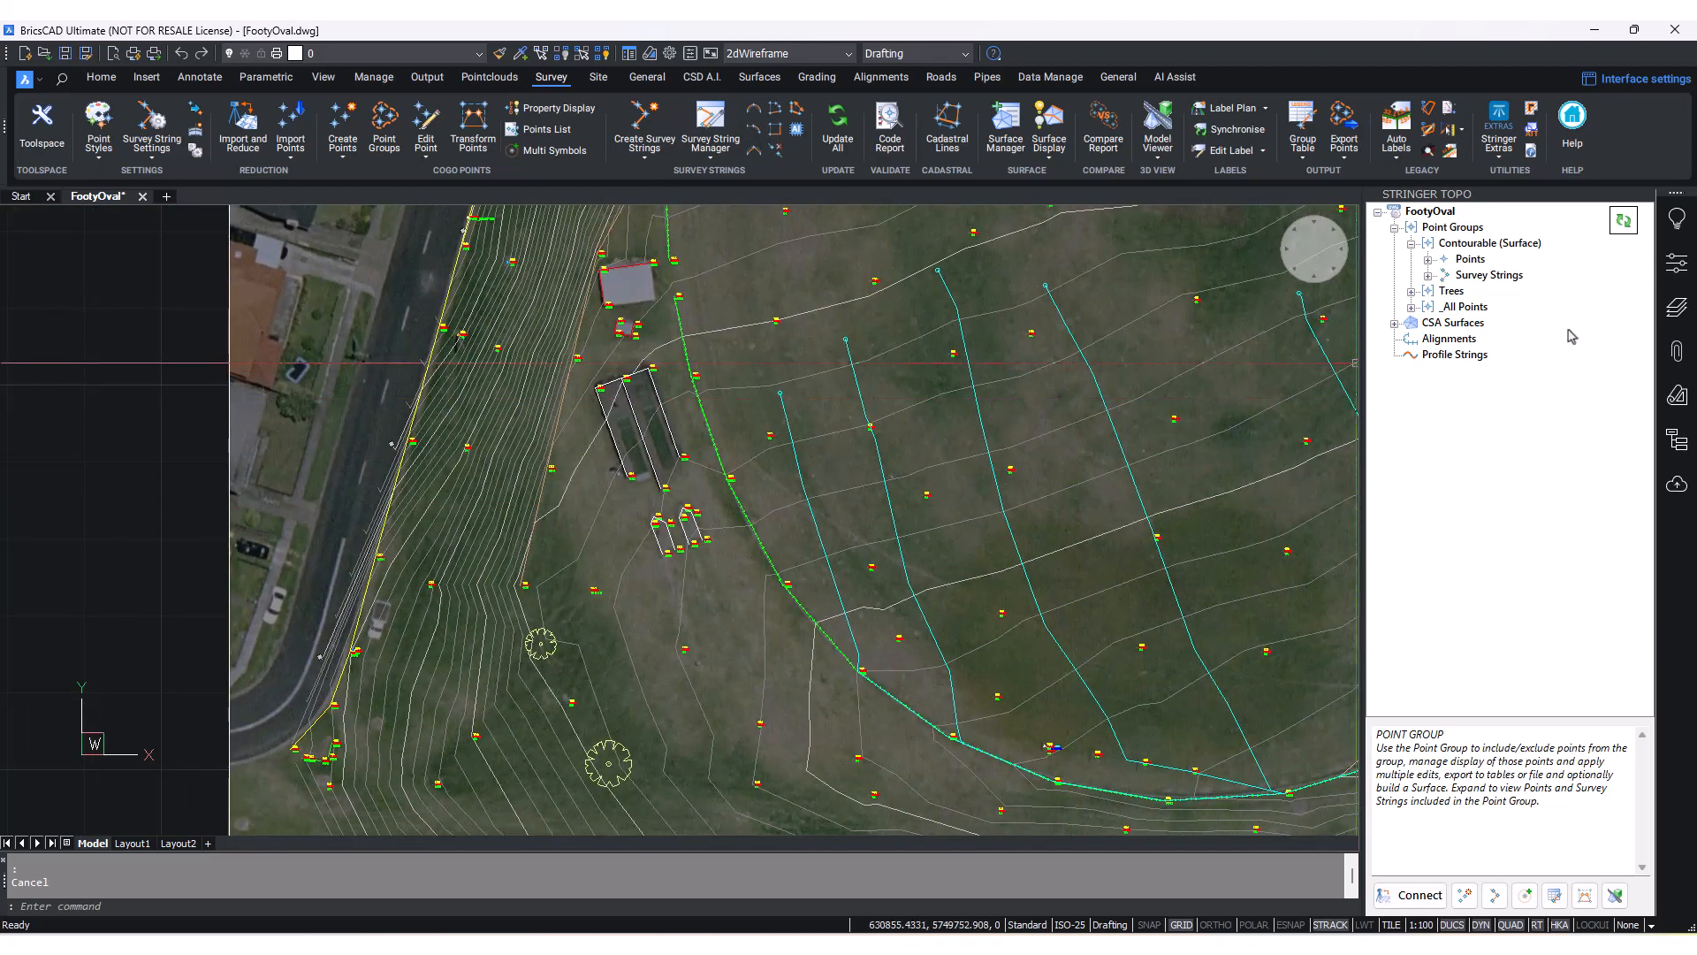
pyautogui.rightClick(1476, 229)
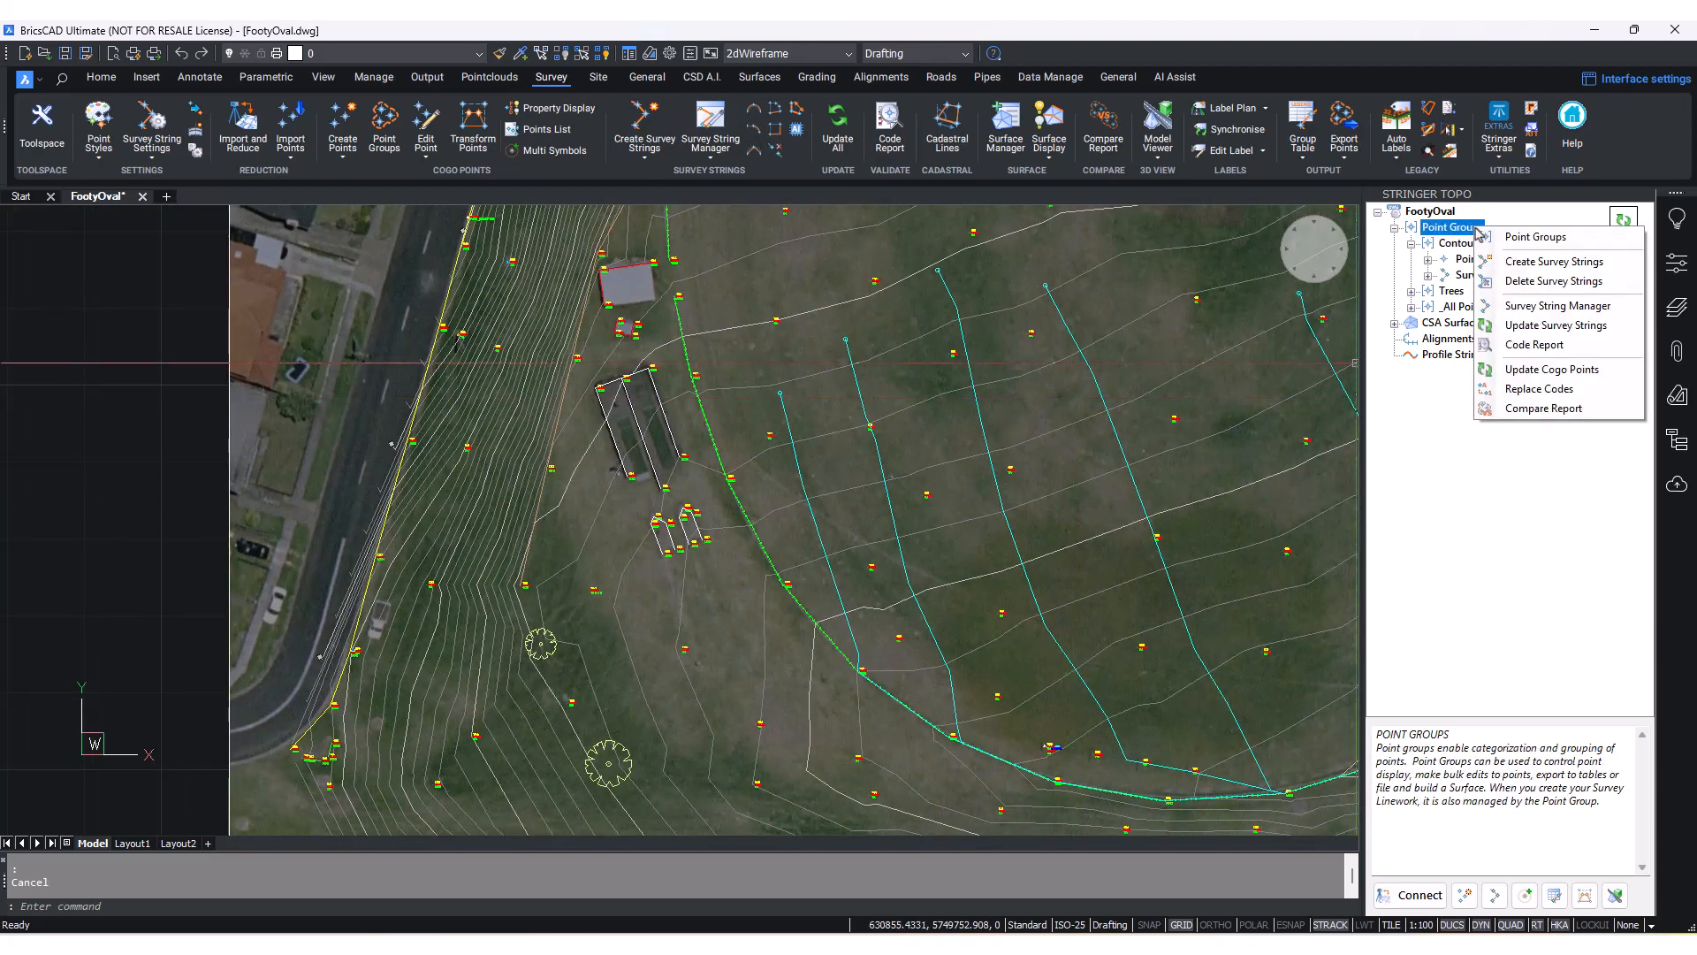
pyautogui.click(1561, 304)
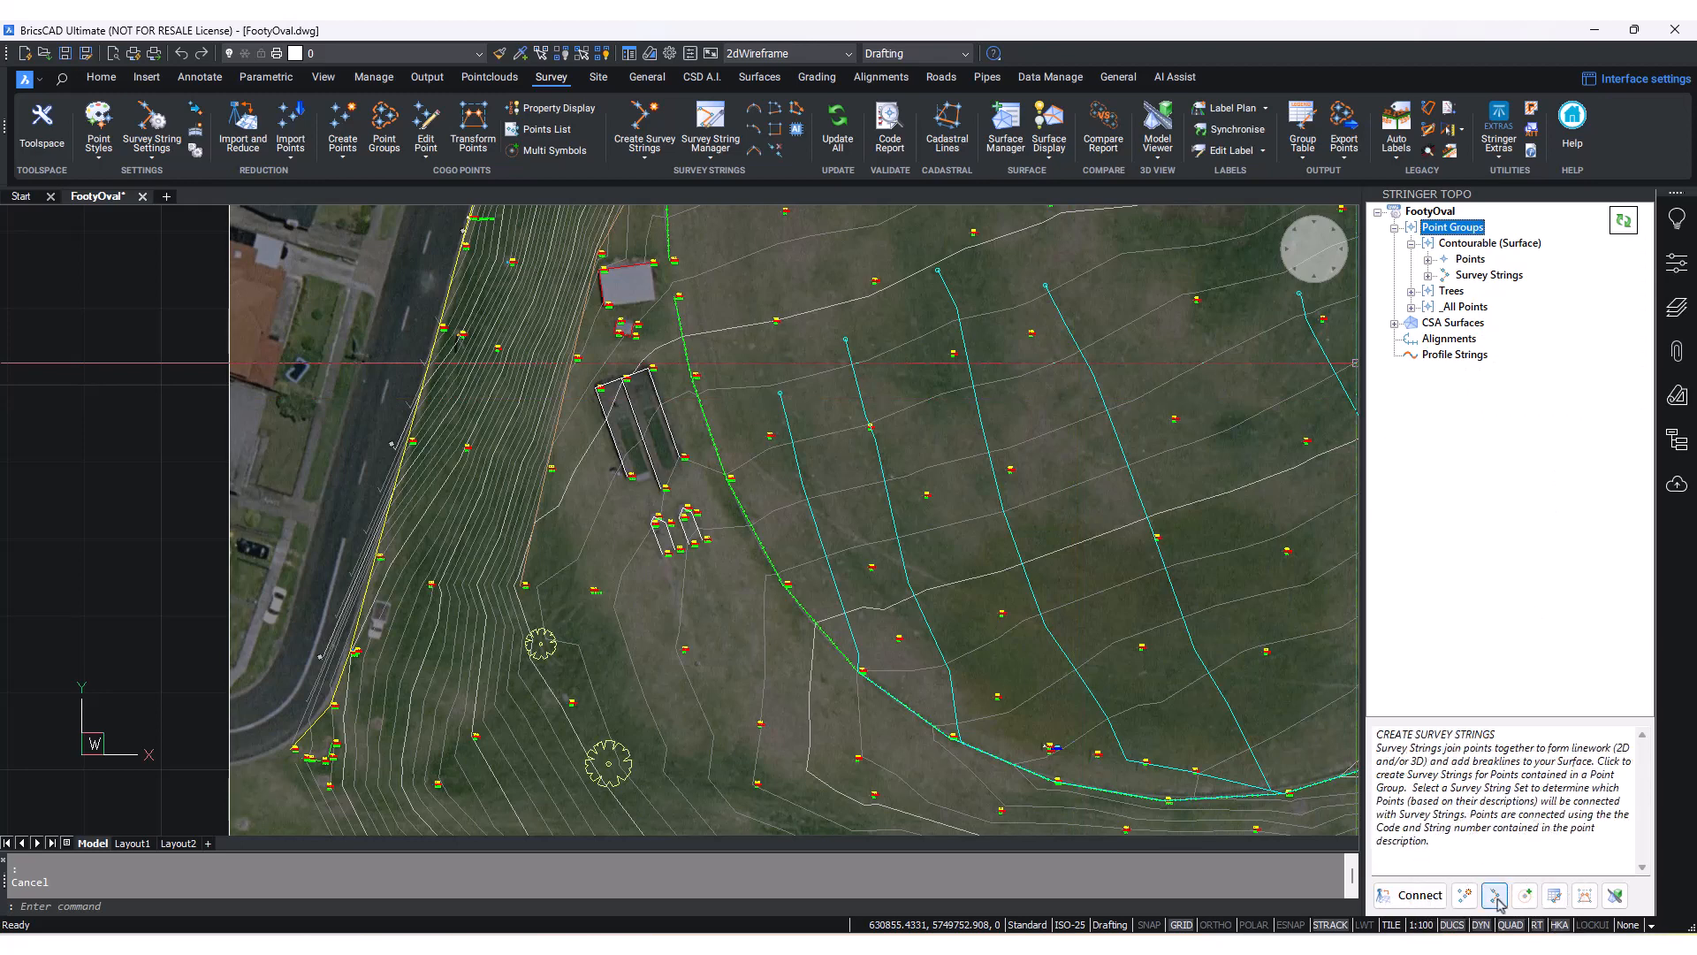
pyautogui.click(1496, 897)
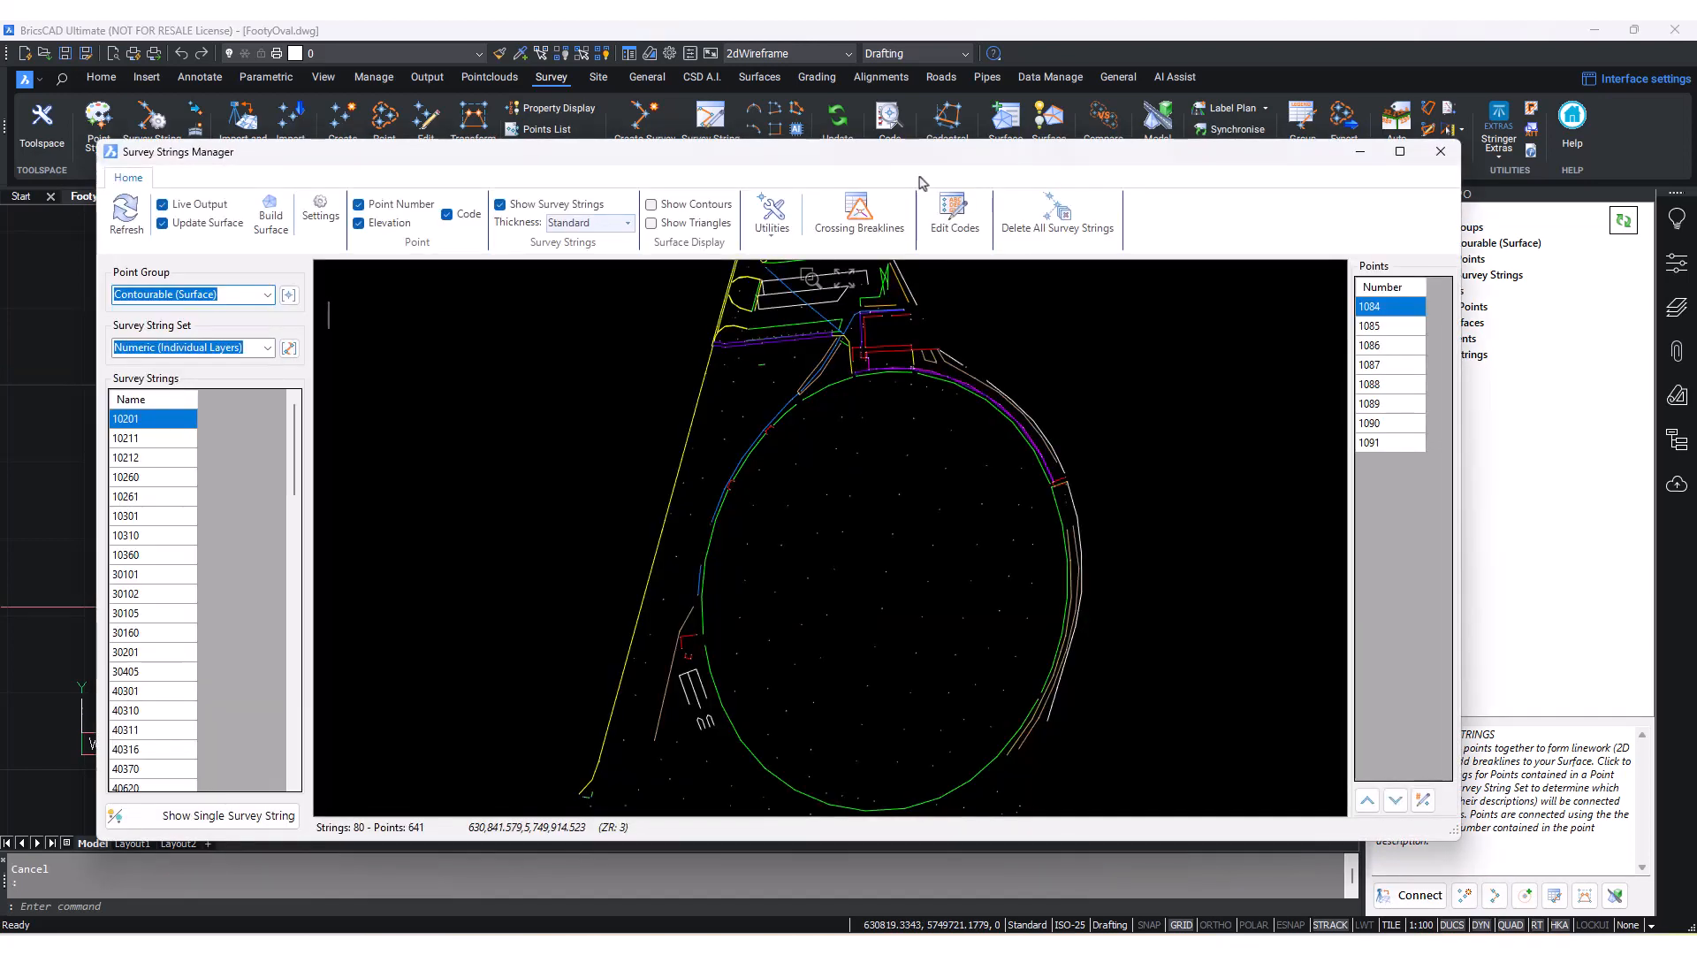
pyautogui.moveTo(930, 165); pyautogui.dragTo(984, 125)
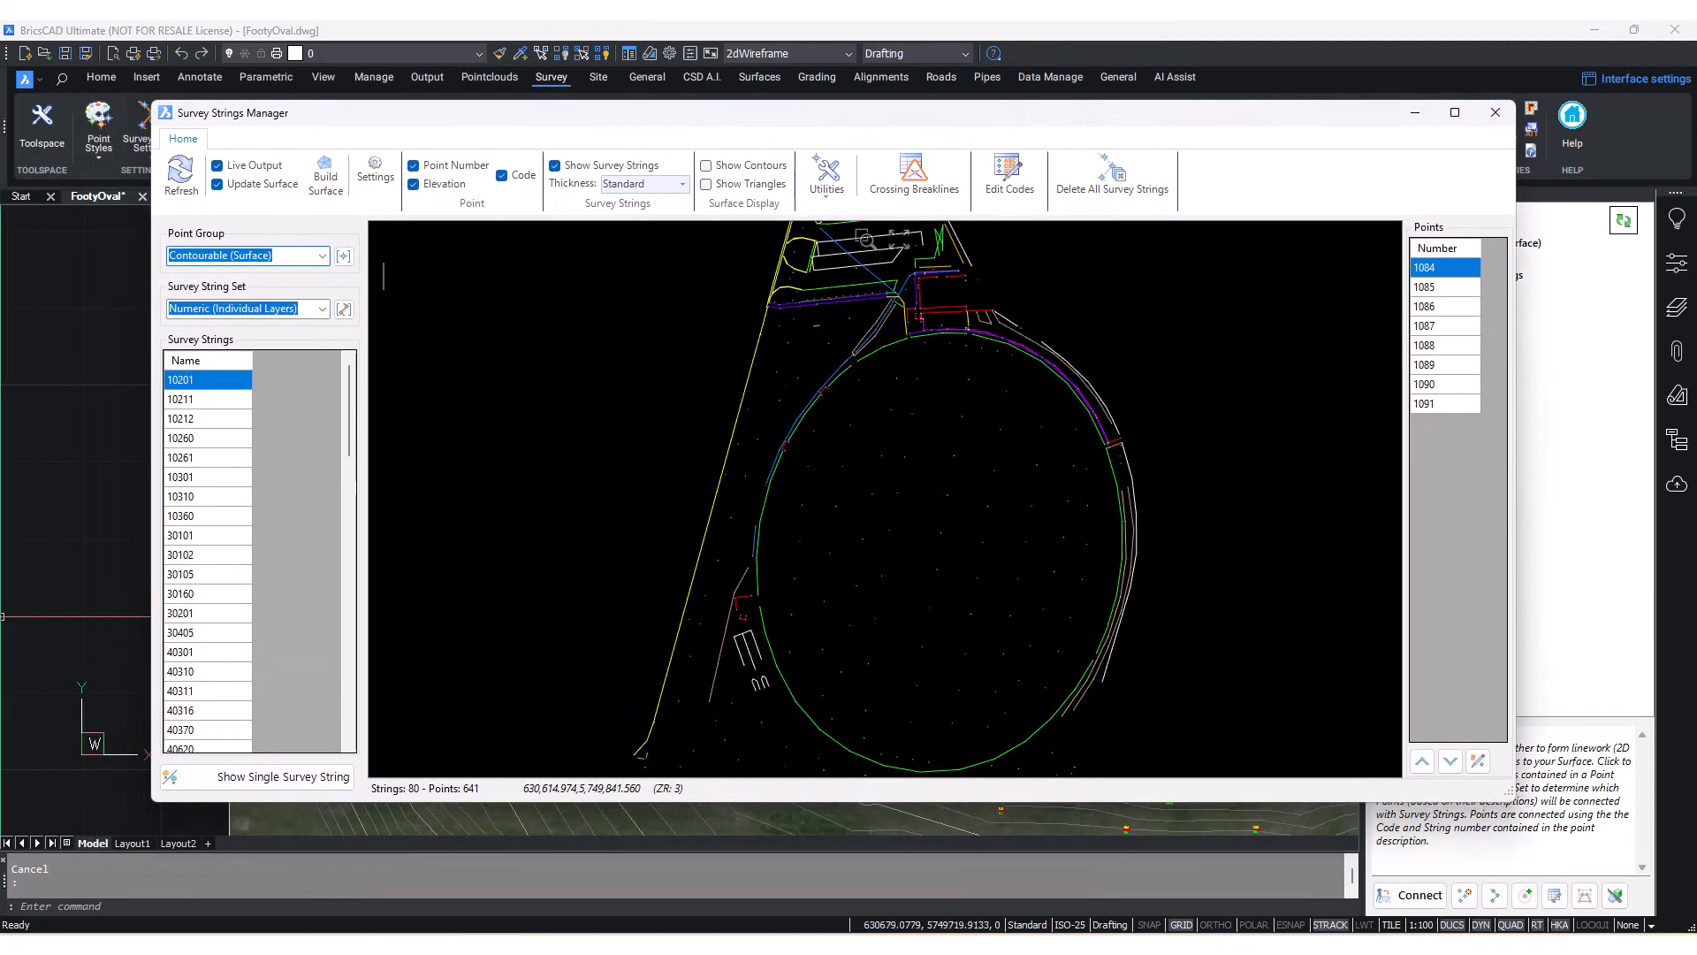
pyautogui.moveTo(714, 122); pyautogui.dragTo(692, 129)
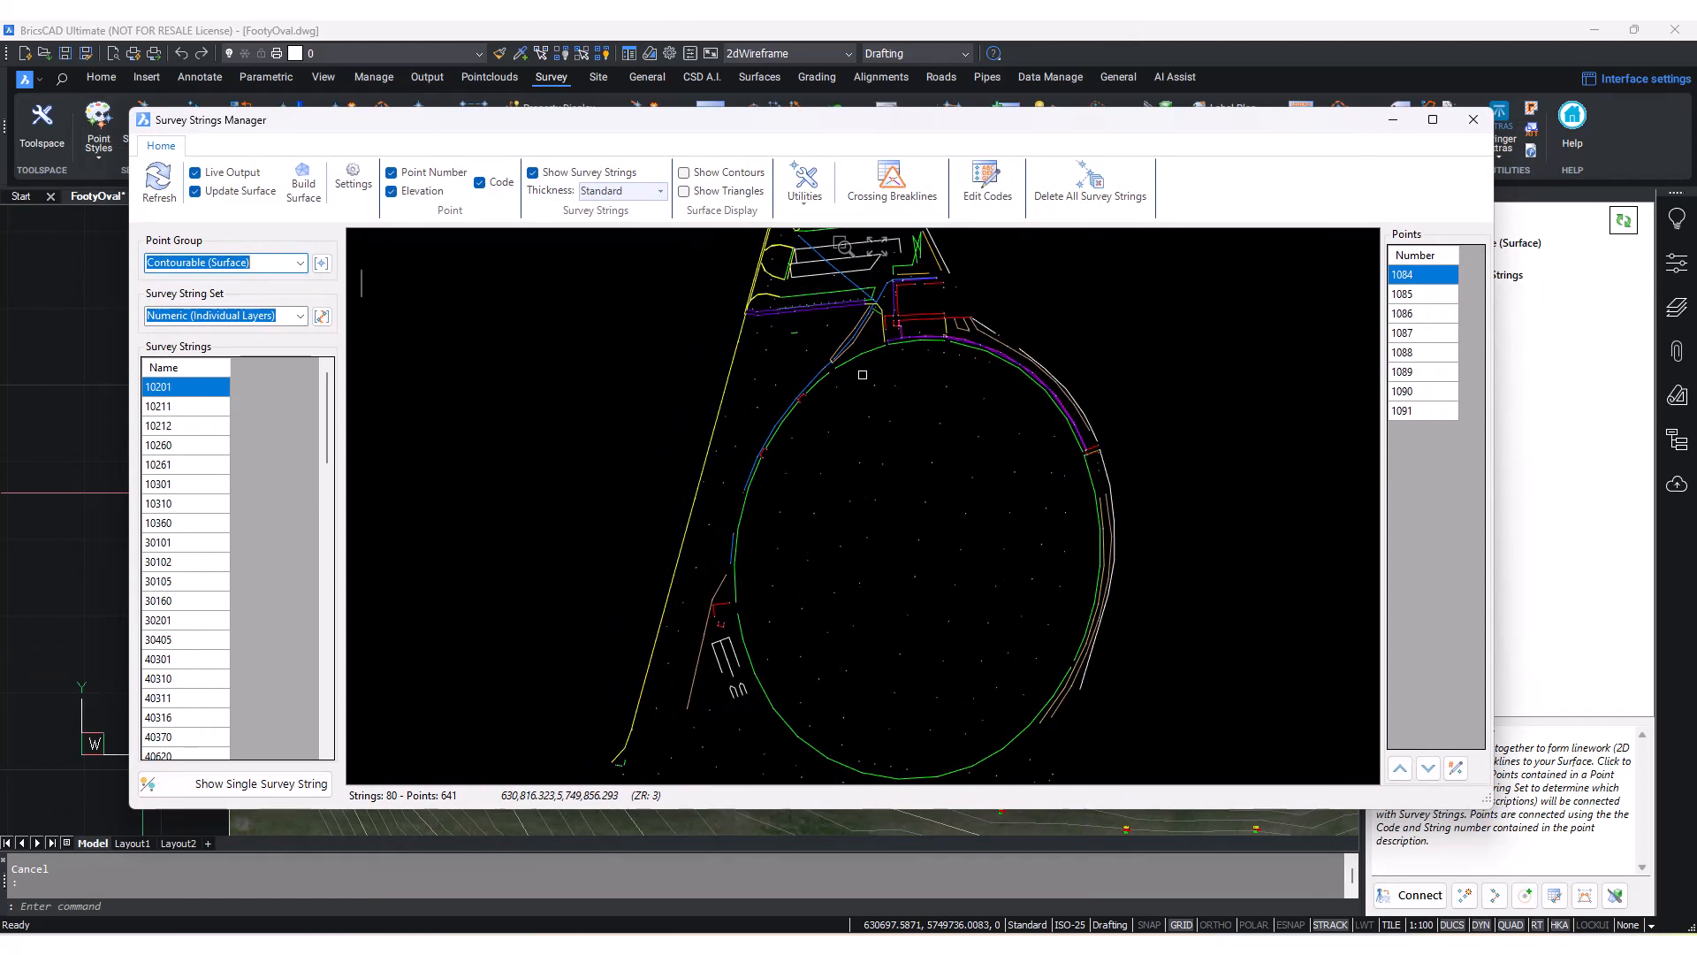
pyautogui.moveTo(759, 130); pyautogui.dragTo(776, 122)
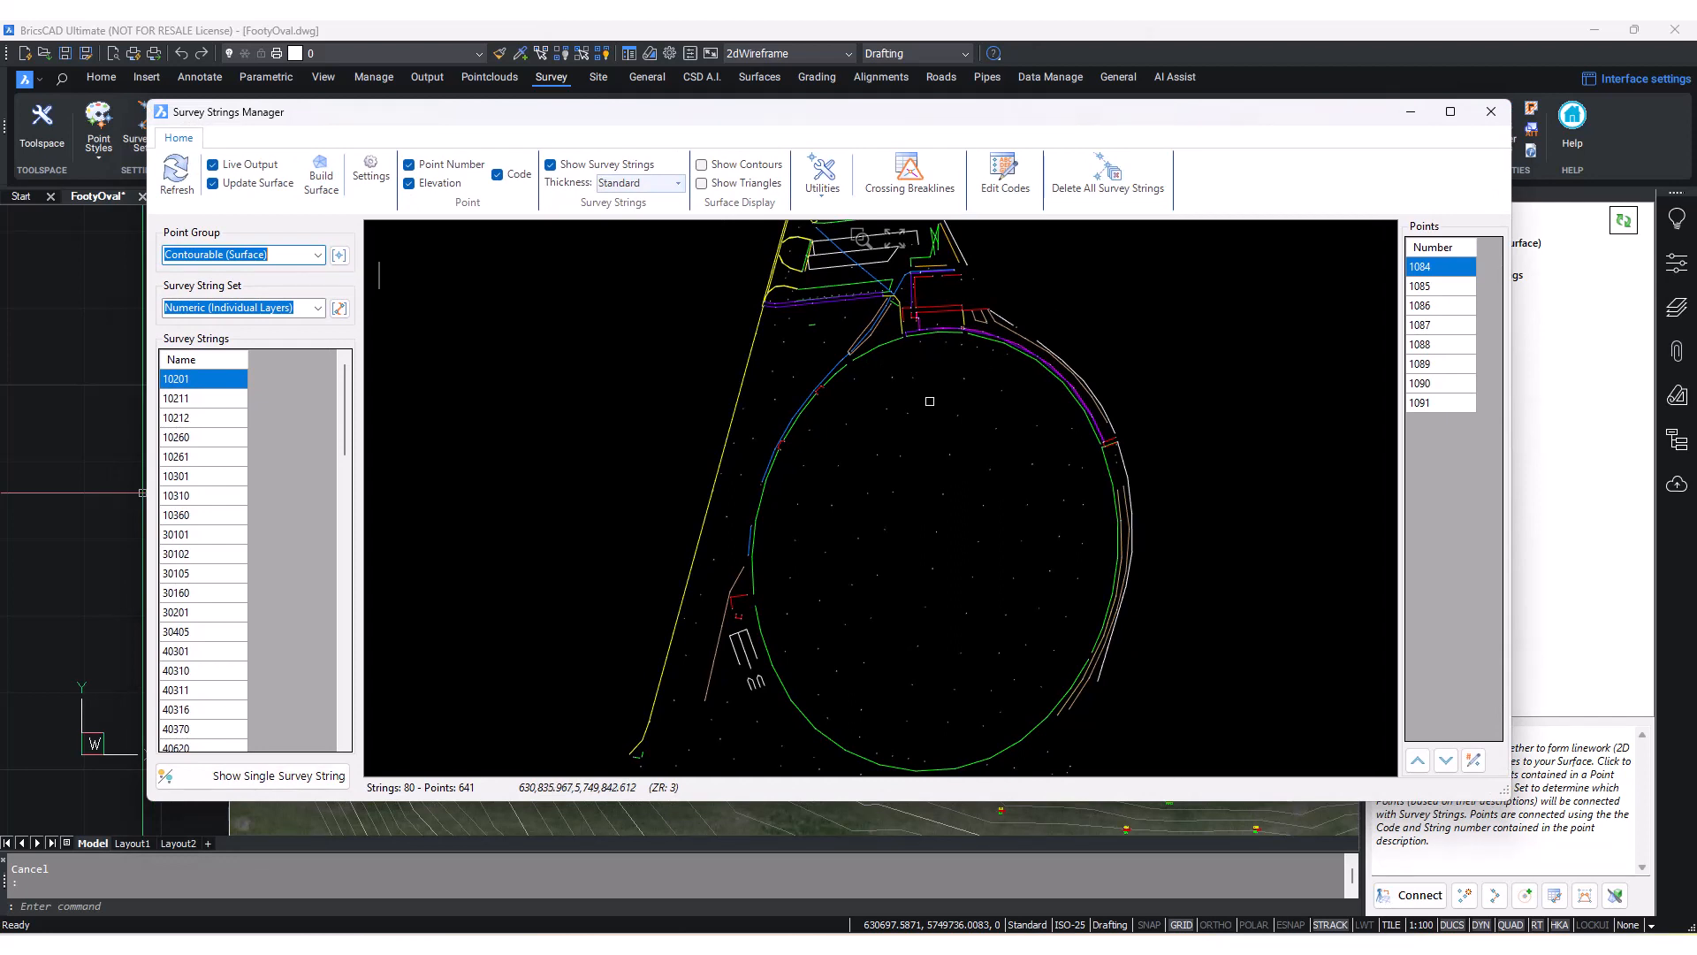
# - Move the Survey Strings Manager clear of the drawing and bring the area around the oval's southern edge into view
pyautogui.moveTo(930, 401); pyautogui.dragTo(895, 423, button='middle')
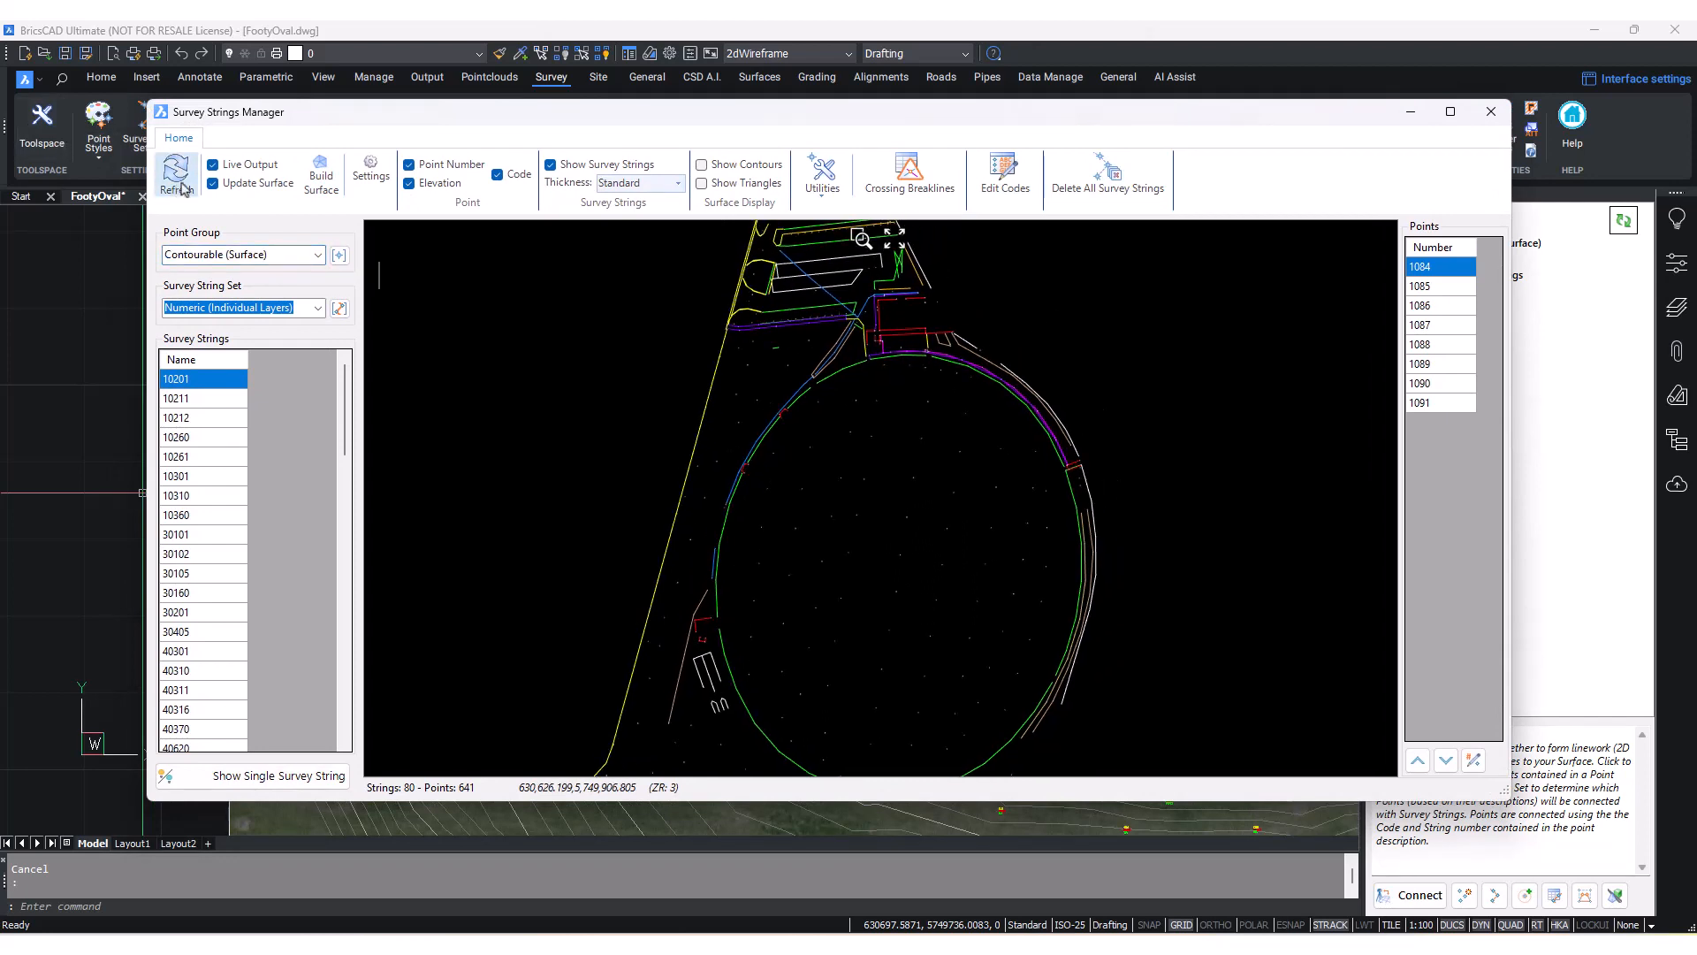
pyautogui.press('ctrl')
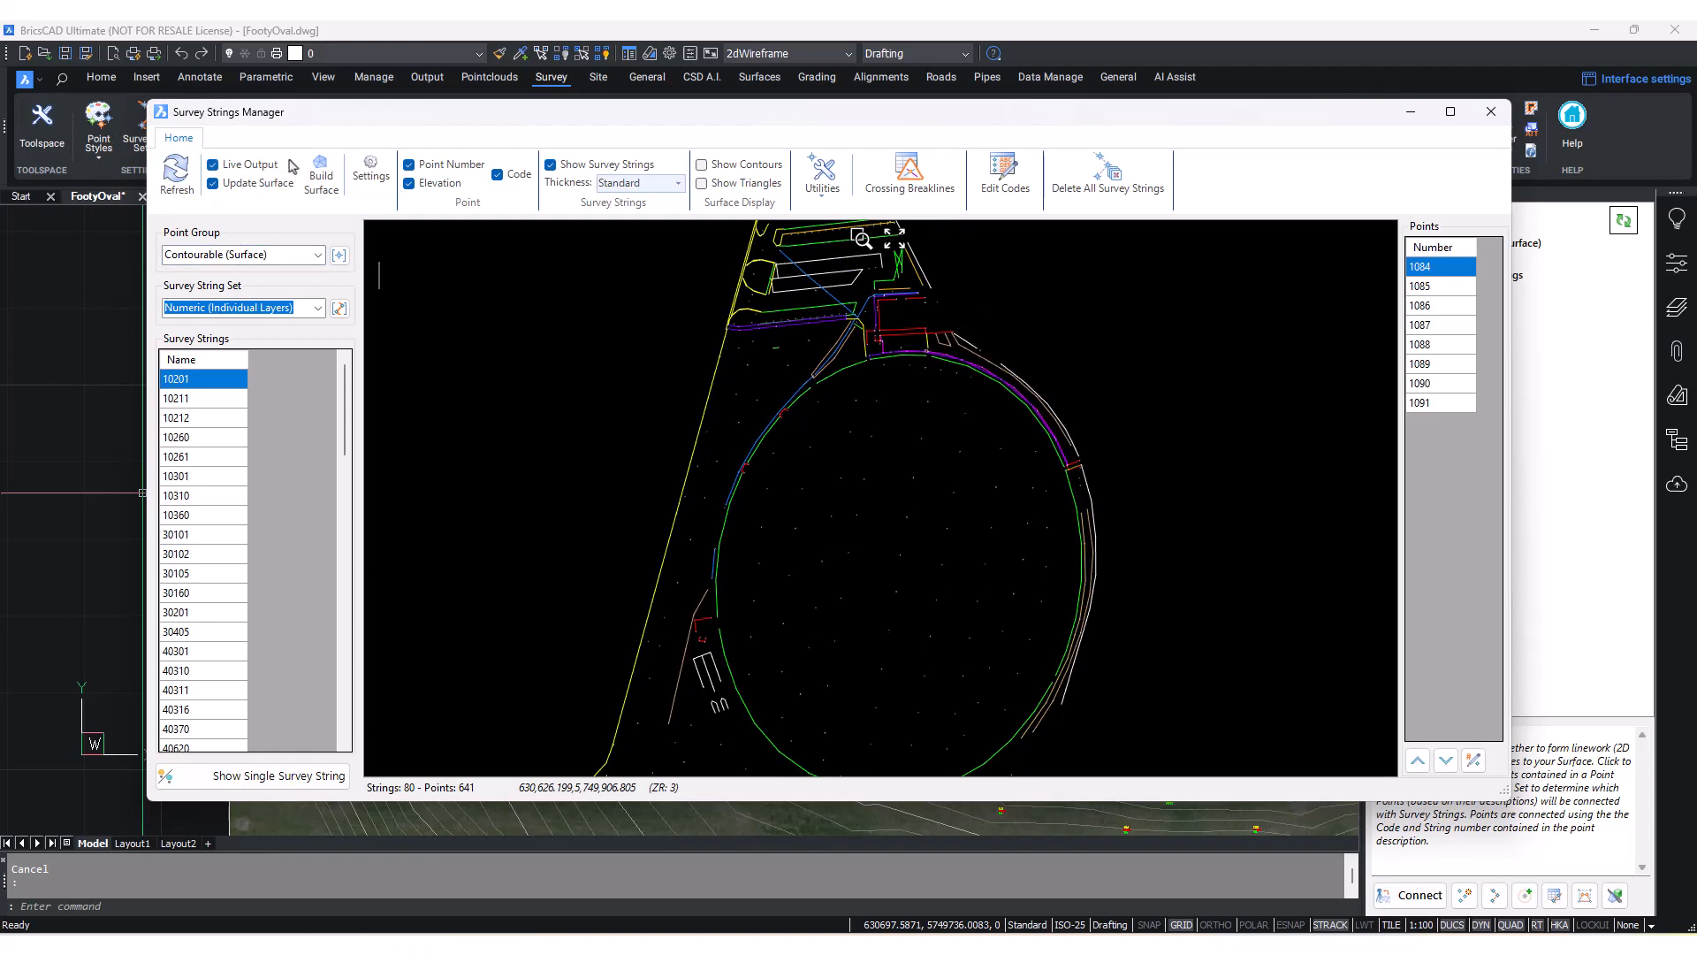
pyautogui.moveTo(296, 118)
pyautogui.mouseDown()
pyautogui.moveTo(475, 211)
pyautogui.moveTo(611, 480)
pyautogui.moveTo(612, 583)
pyautogui.mouseUp()
pyautogui.moveTo(685, 289); pyautogui.dragTo(573, 187, button='middle')
pyautogui.moveTo(765, 319)
pyautogui.mouseDown(button='middle')
pyautogui.moveTo(731, 341)
pyautogui.moveTo(728, 317)
pyautogui.mouseUp(button='middle')
pyautogui.moveTo(904, 409); pyautogui.dragTo(883, 353, button='middle')
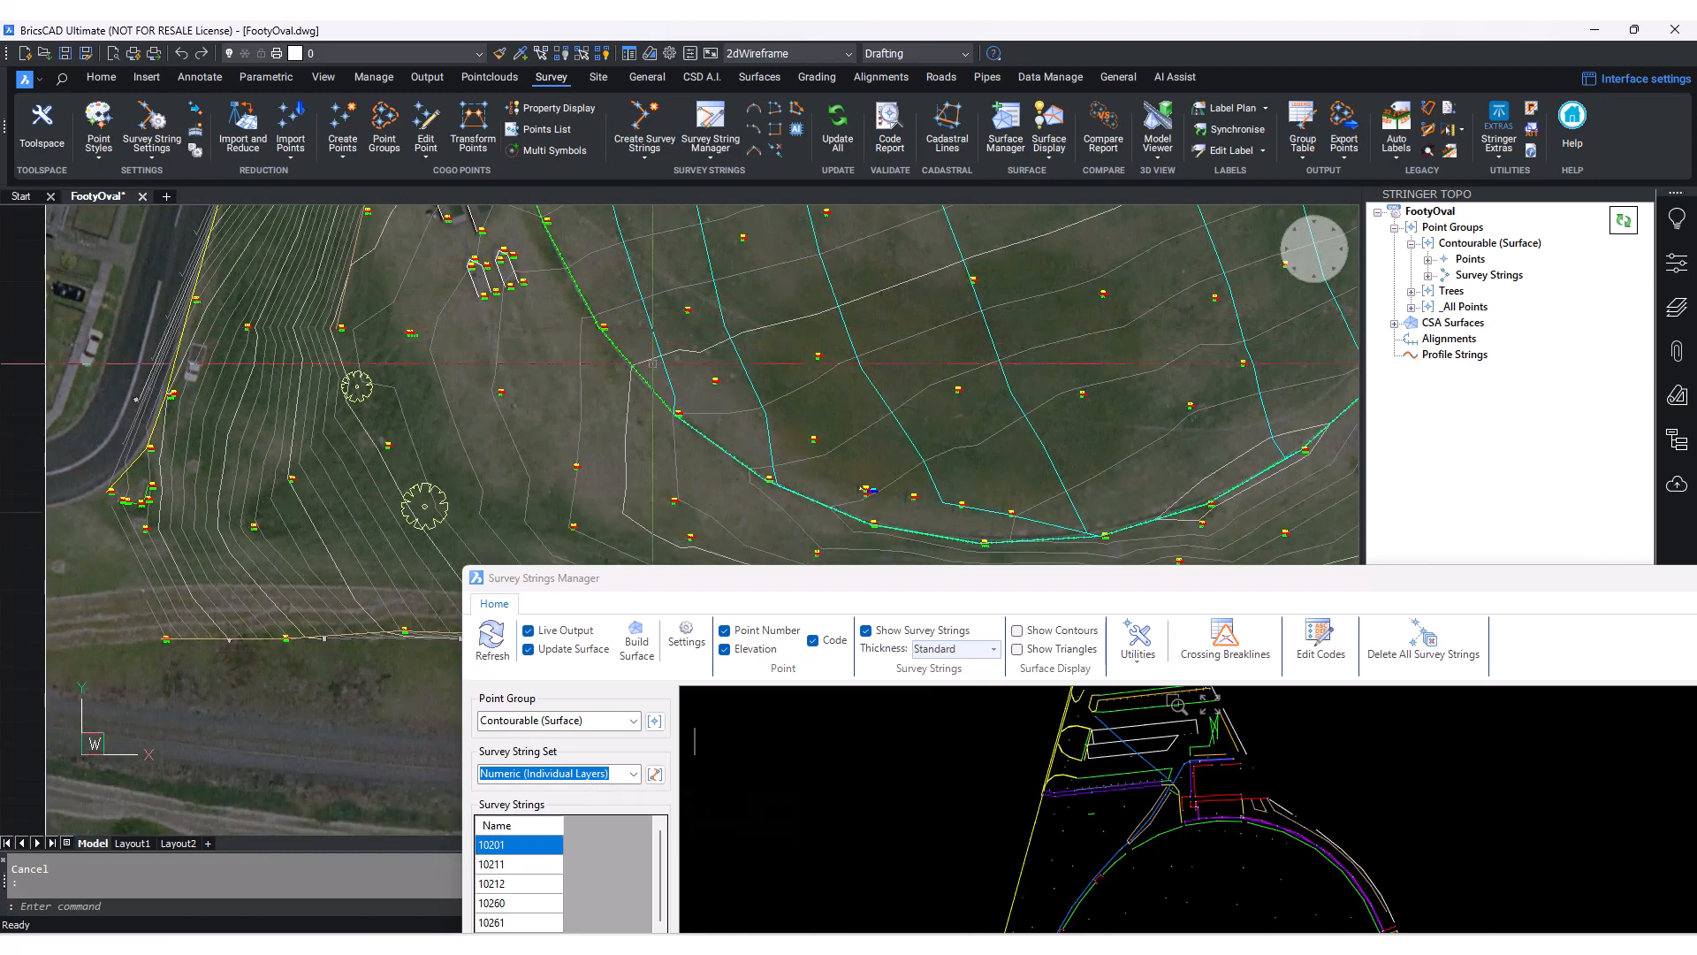
pyautogui.moveTo(638, 581); pyautogui.dragTo(661, 545)
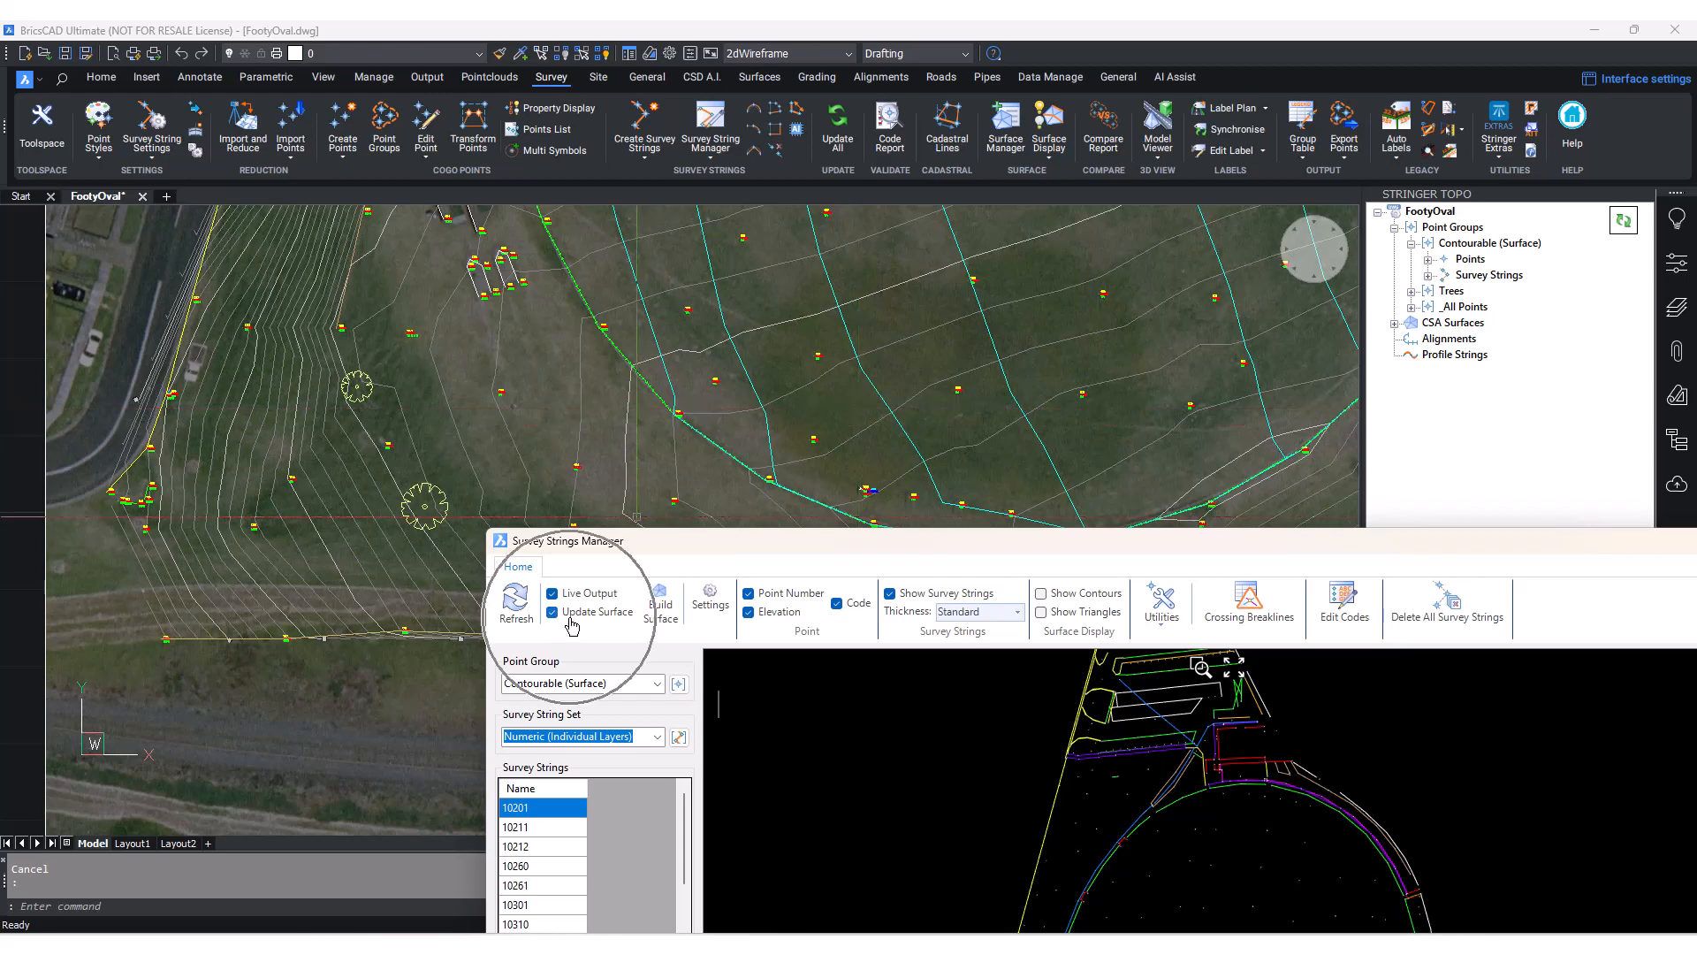
# - Review the Survey Strings Manager settings for performance, stringing, point labels and markers, and close them
pyautogui.click(660, 610)
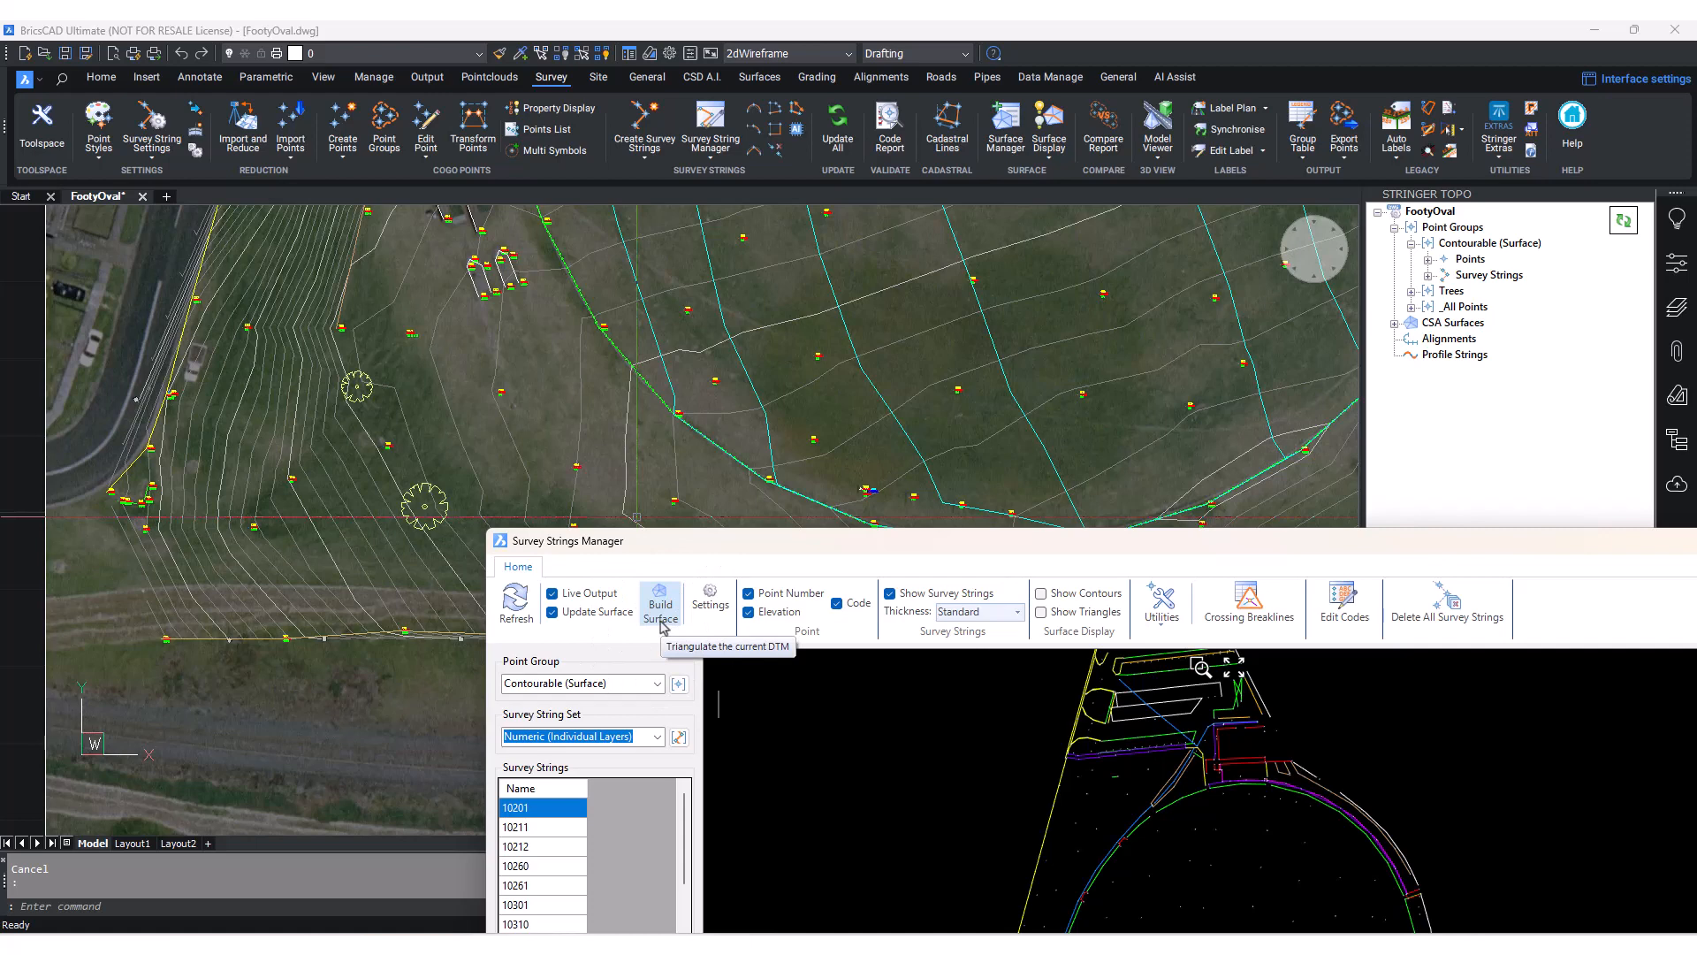
pyautogui.click(728, 536)
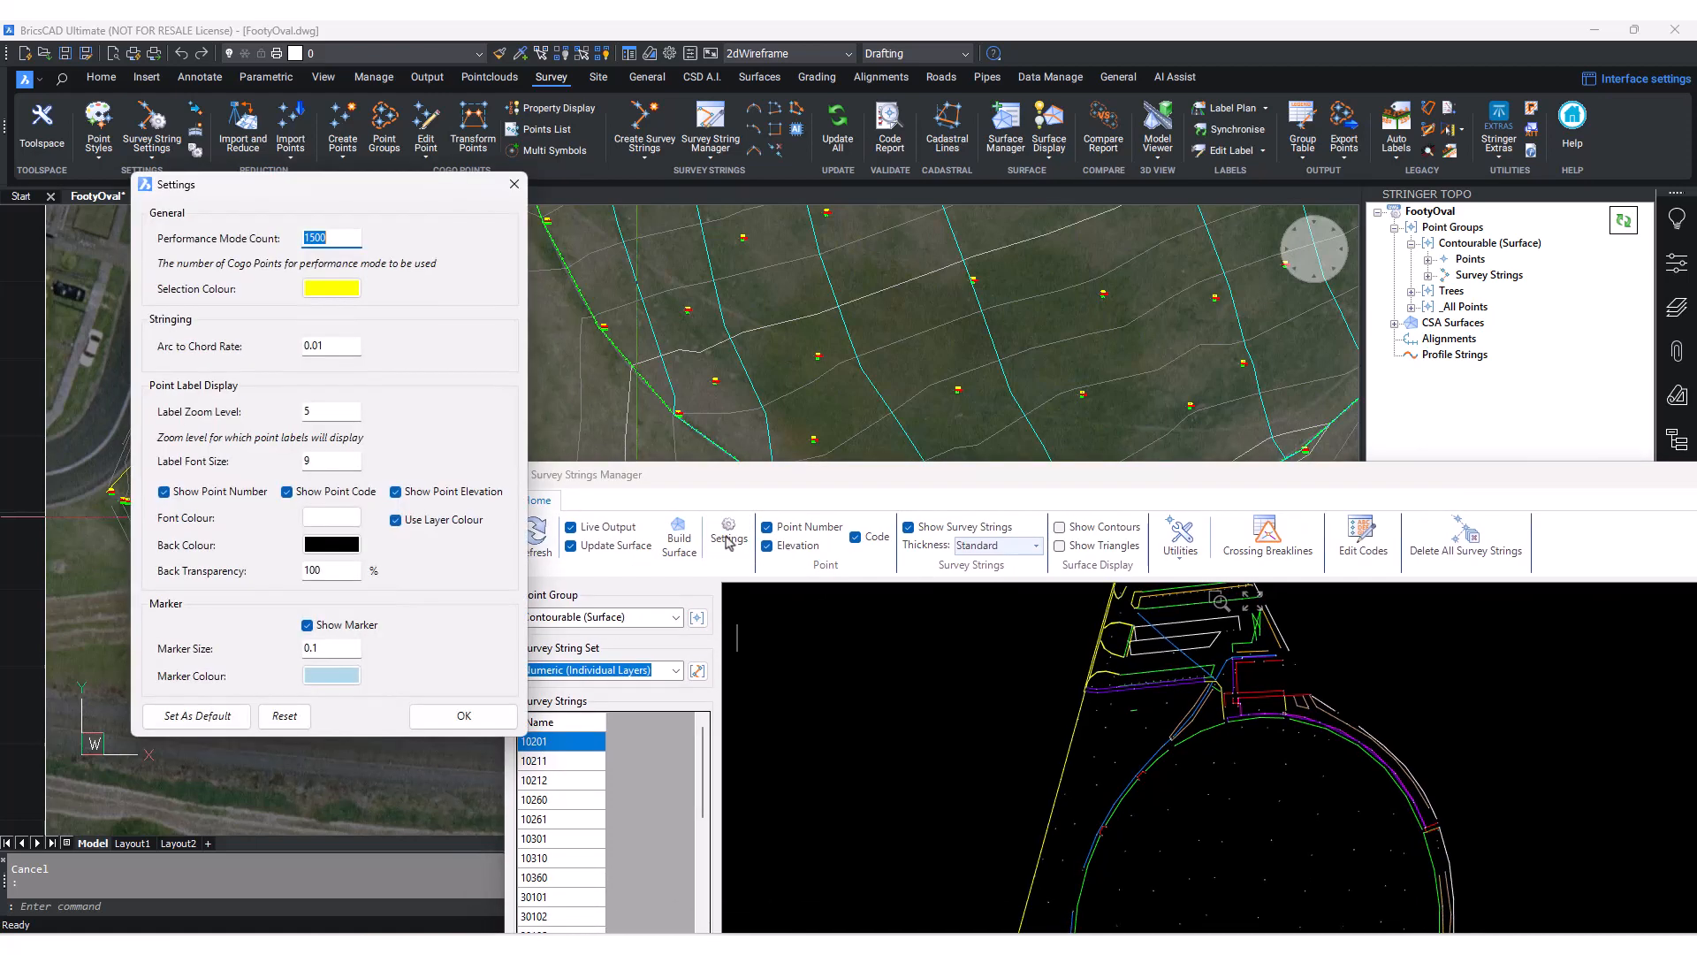
pyautogui.moveTo(410, 200); pyautogui.dragTo(733, 192)
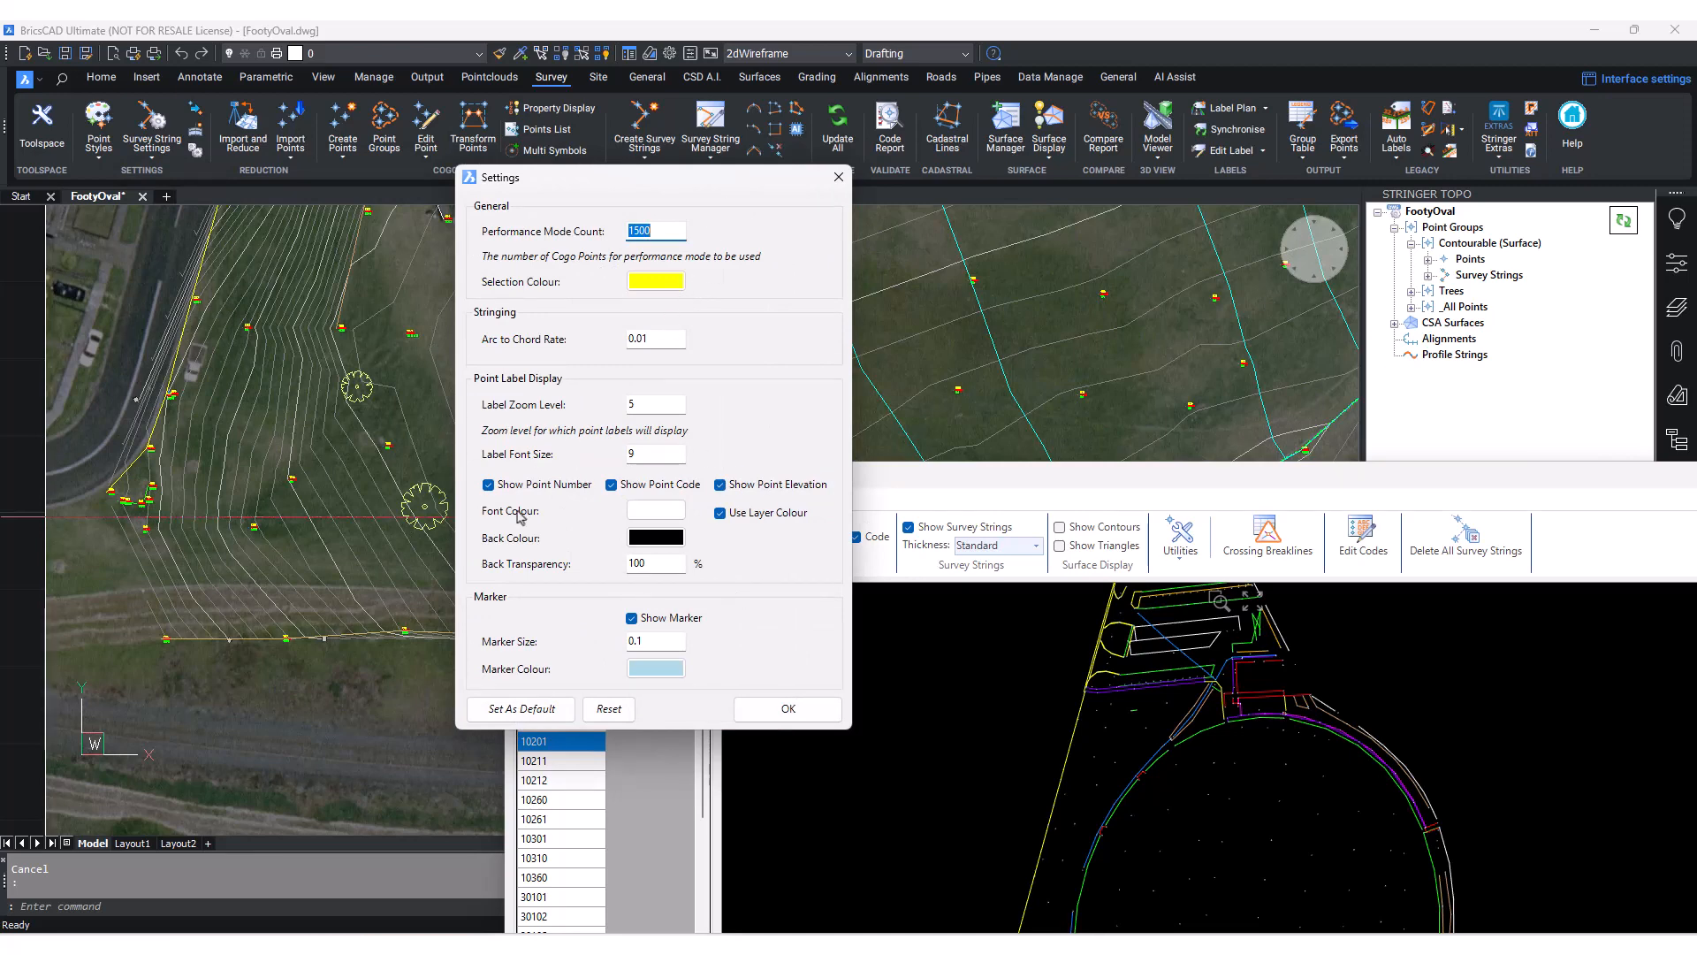
pyautogui.click(783, 709)
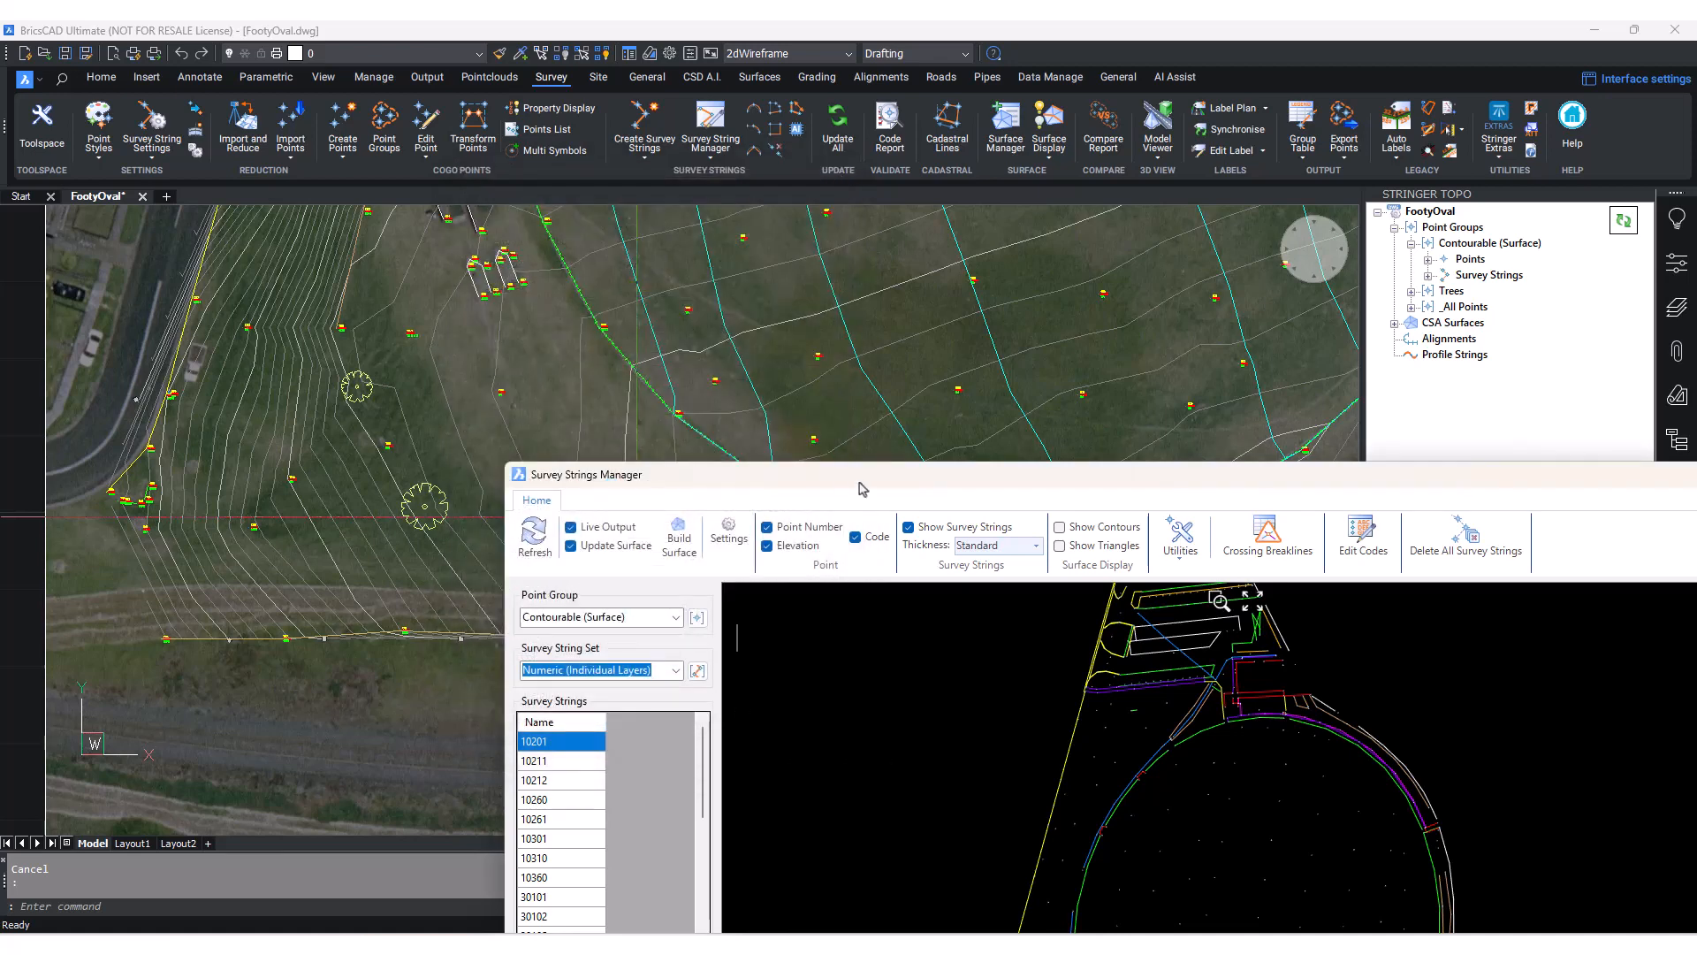
# - Reposition the Survey Strings Manager to show it fully and examine the survey linework in its preview at several zoom levels
pyautogui.moveTo(863, 488); pyautogui.dragTo(815, 283)
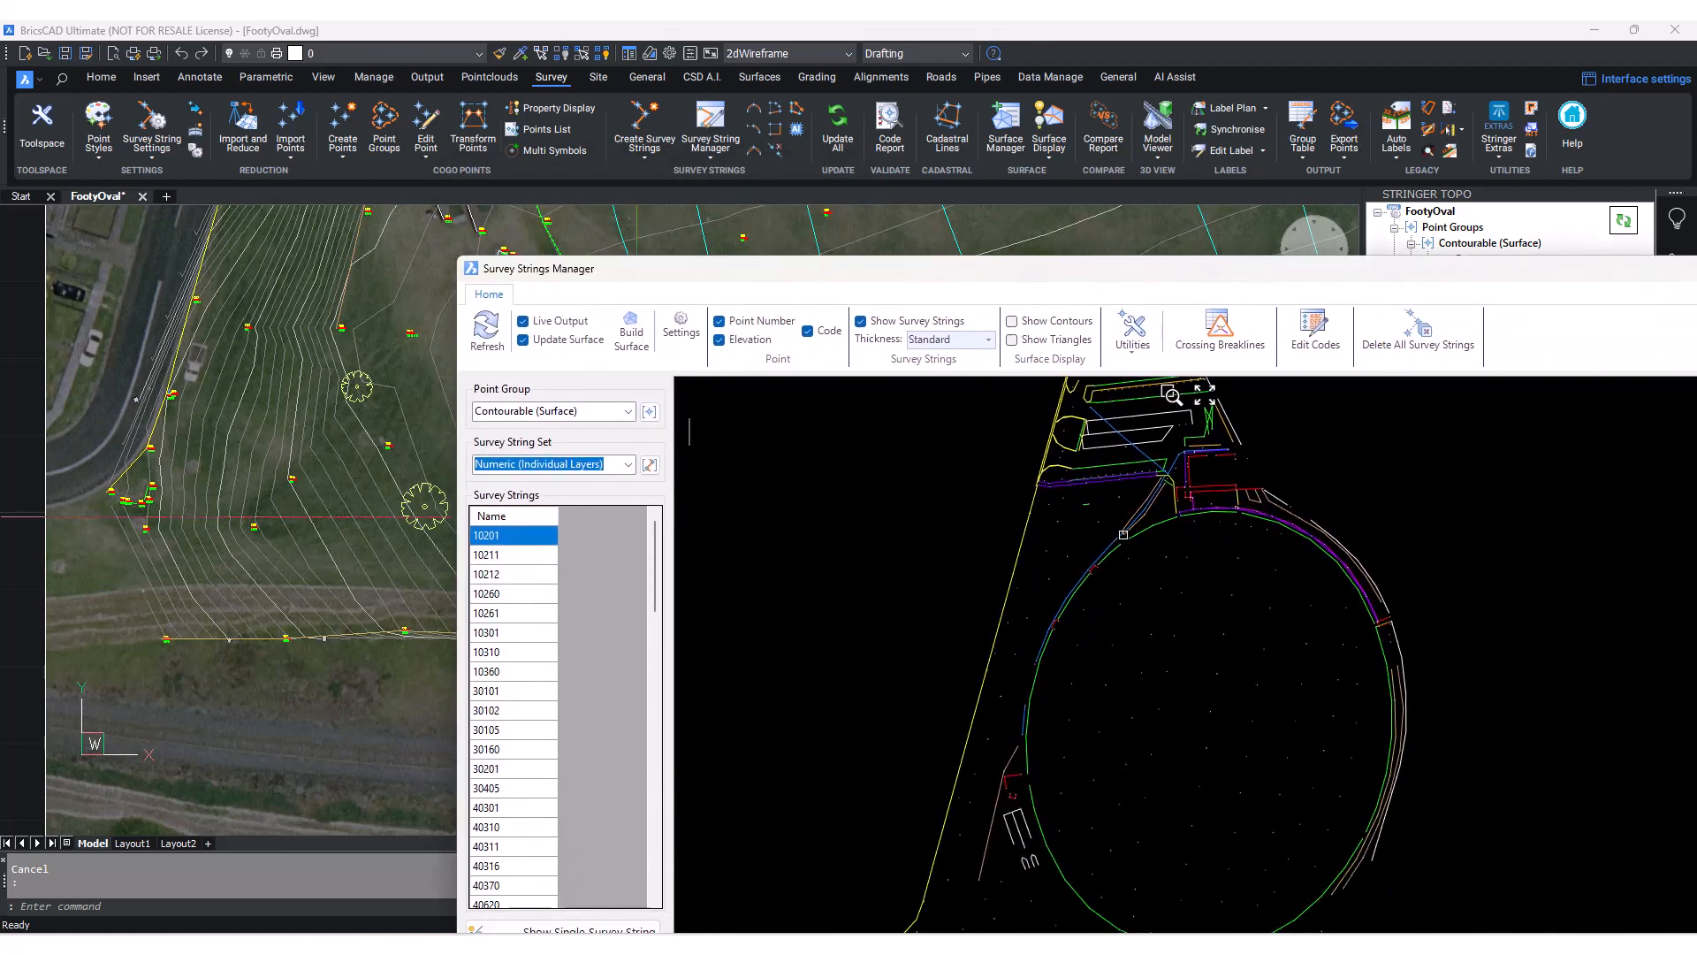
pyautogui.moveTo(1123, 534)
pyautogui.mouseDown(button='middle')
pyautogui.moveTo(973, 598)
pyautogui.moveTo(1016, 627)
pyautogui.mouseUp(button='middle')
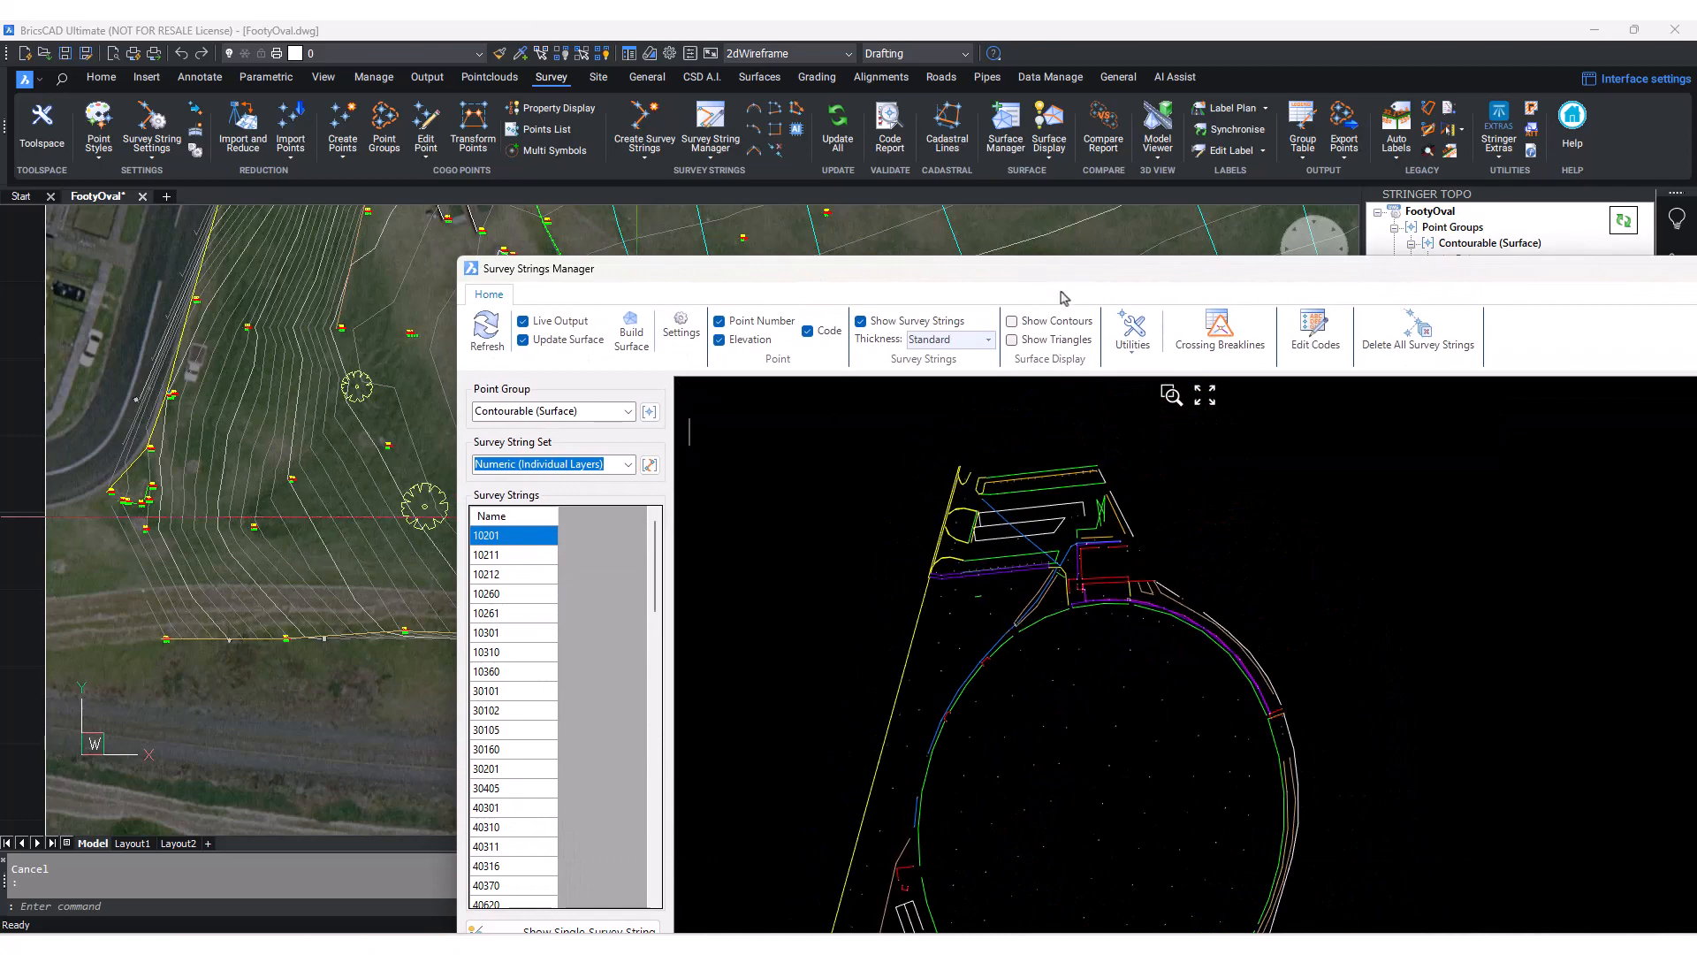
pyautogui.moveTo(1058, 273); pyautogui.dragTo(891, 116)
pyautogui.scroll(4, 885, 399)
pyautogui.scroll(4, 901, 447)
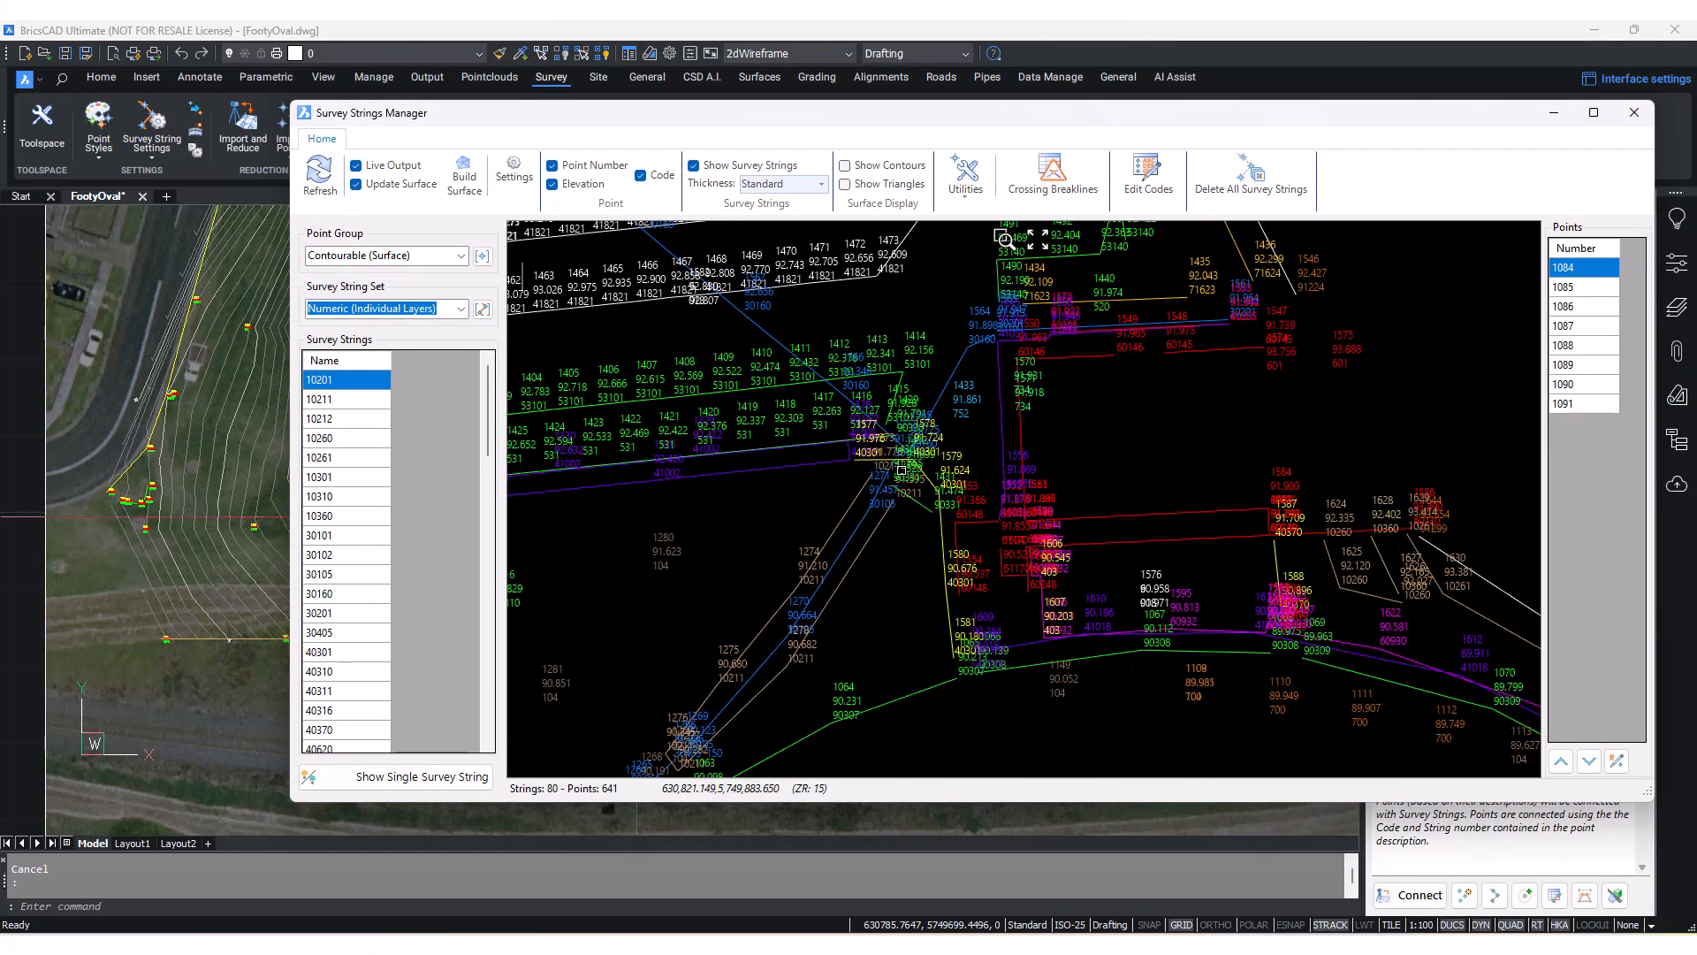
pyautogui.scroll(-6, 902, 469)
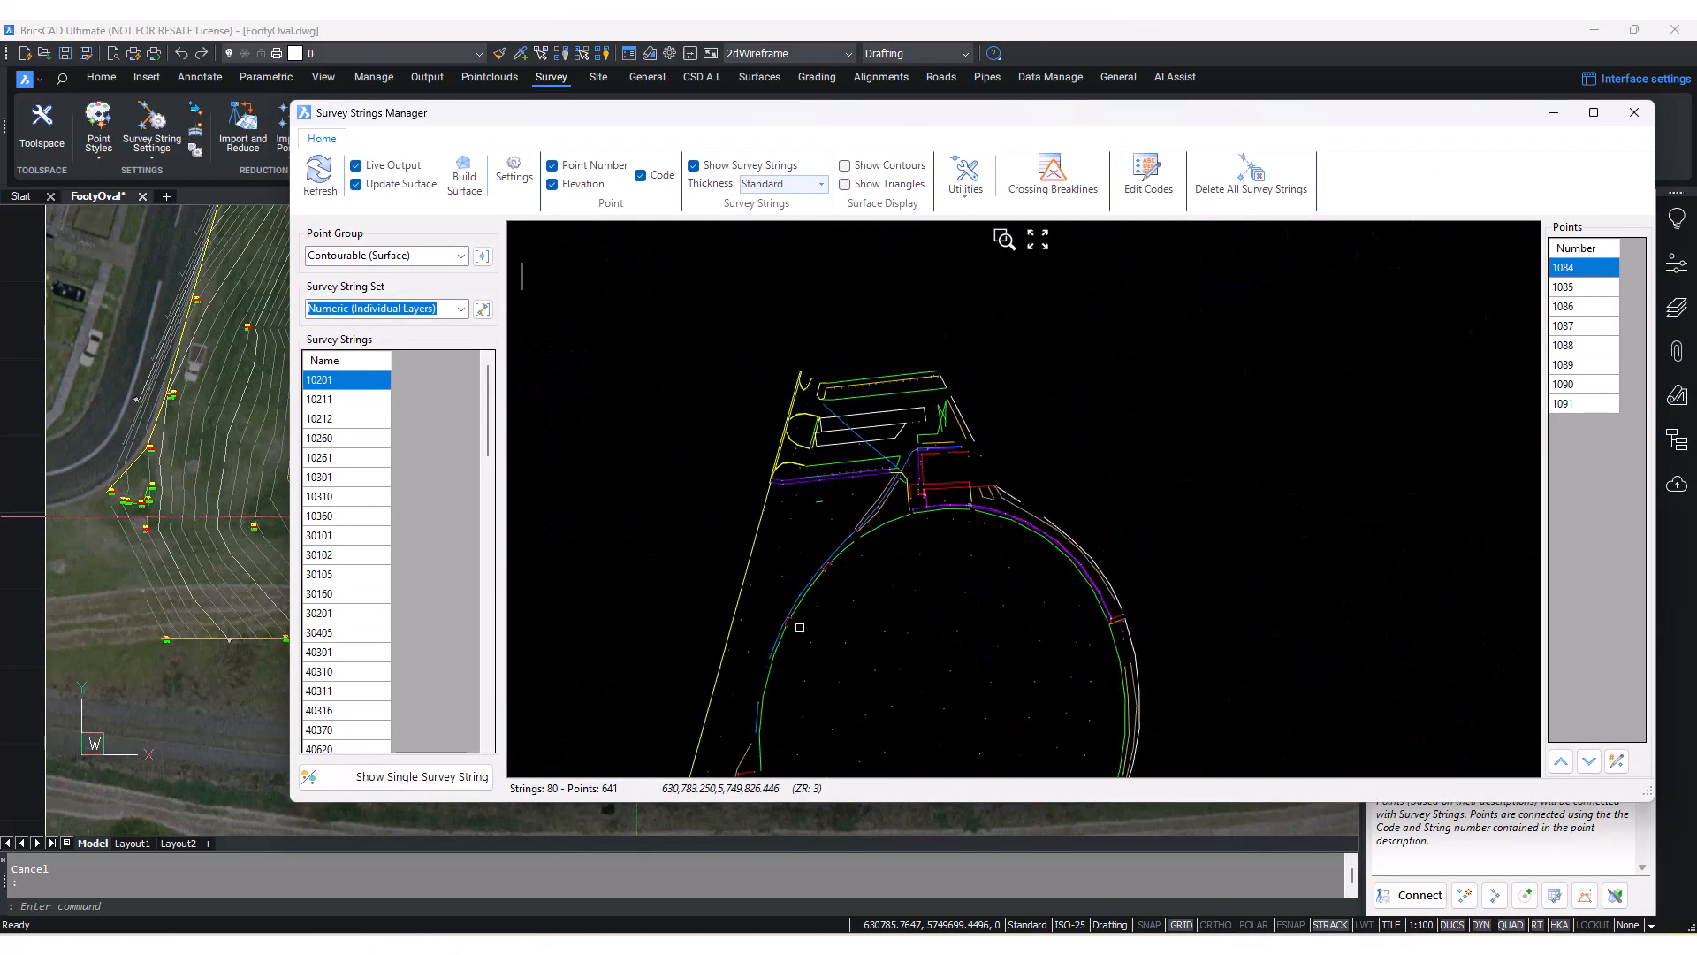
pyautogui.scroll(3, 800, 628)
pyautogui.scroll(-7, 807, 557)
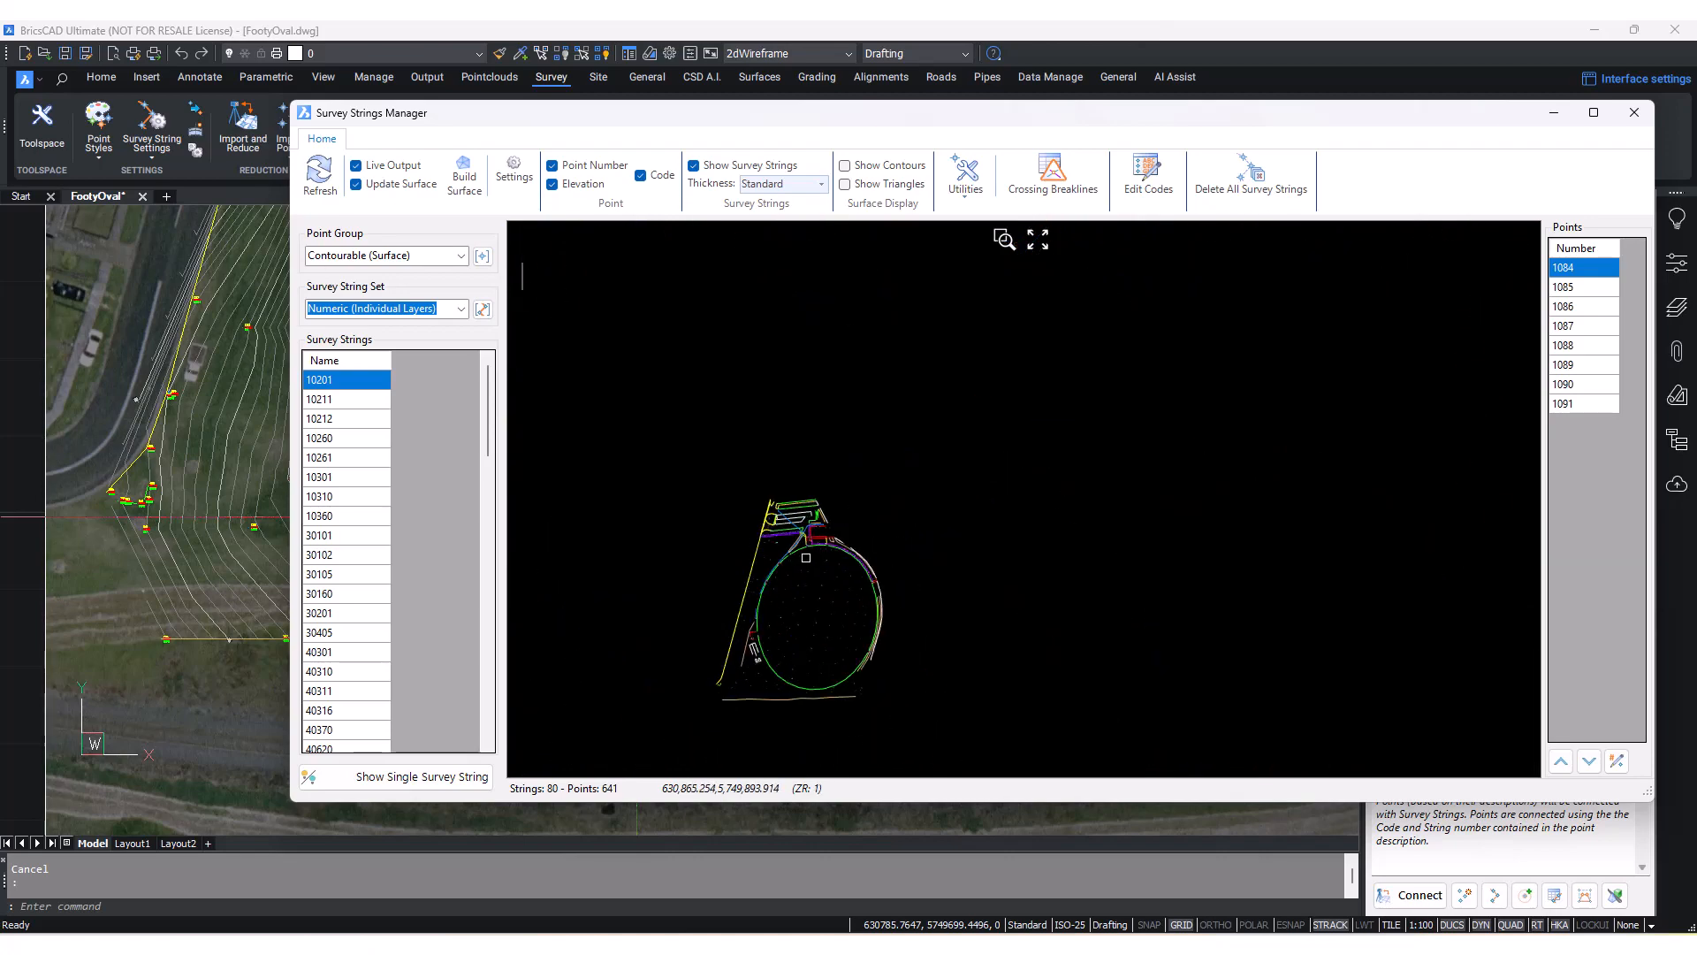
pyautogui.scroll(5, 806, 557)
pyautogui.scroll(-7, 768, 625)
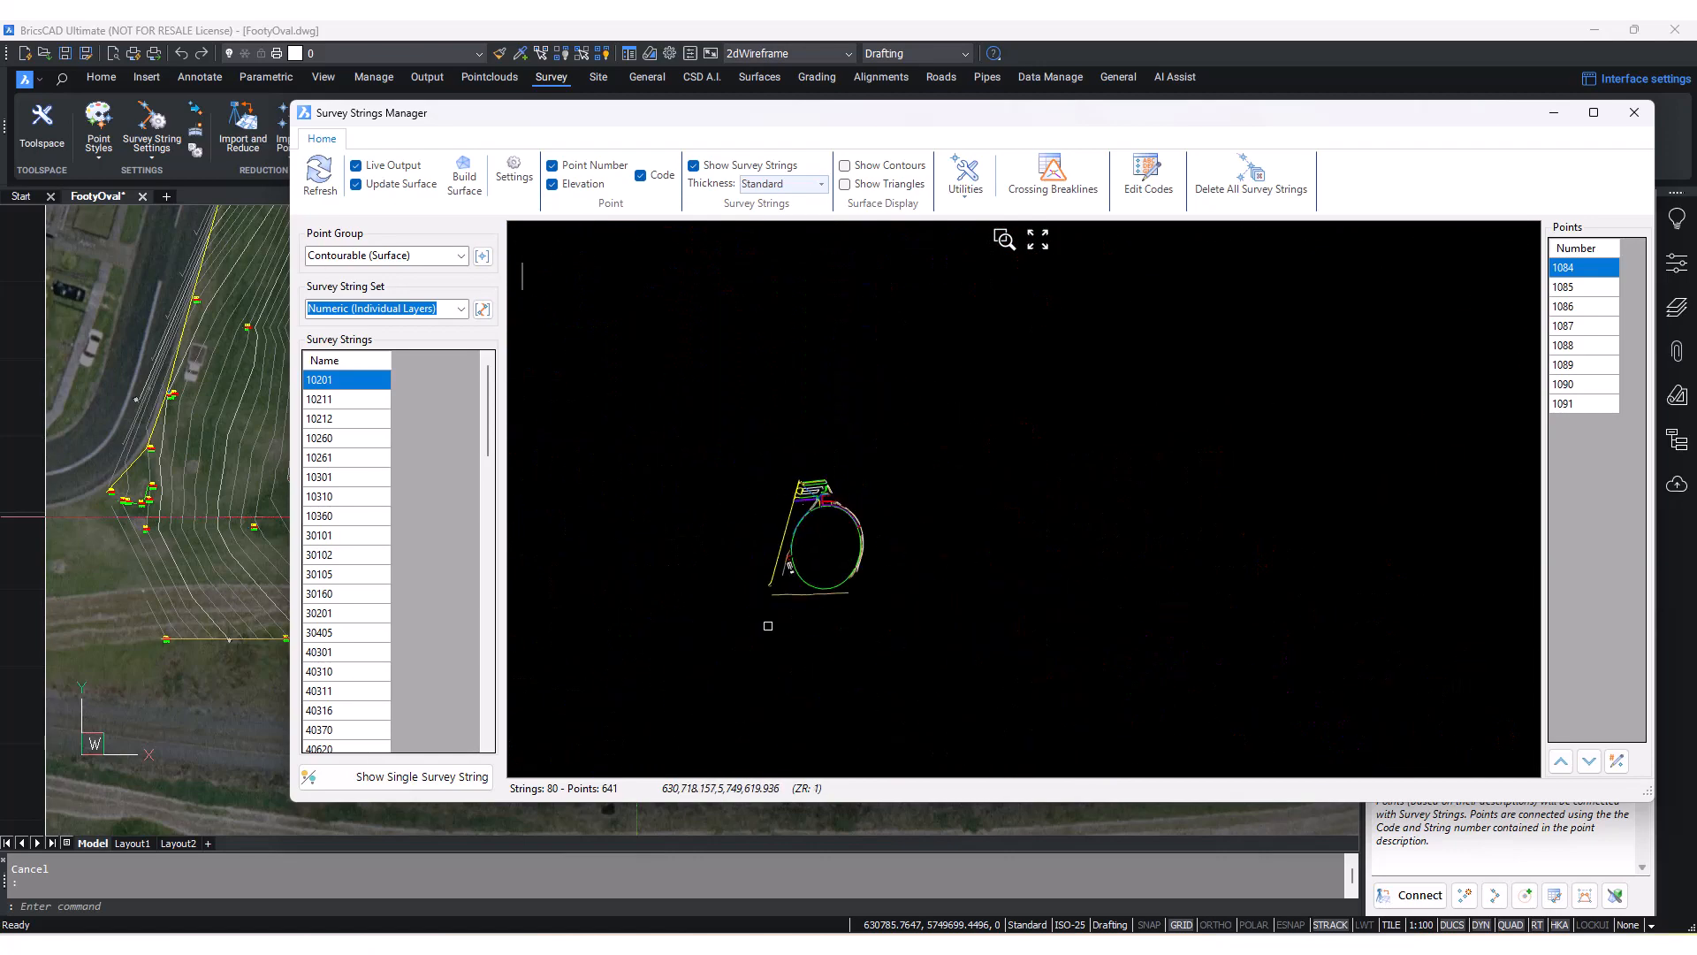
# - Examine the two parking bay strings through points 1198 to 1207 up close in the manager's preview
pyautogui.scroll(12, 768, 626)
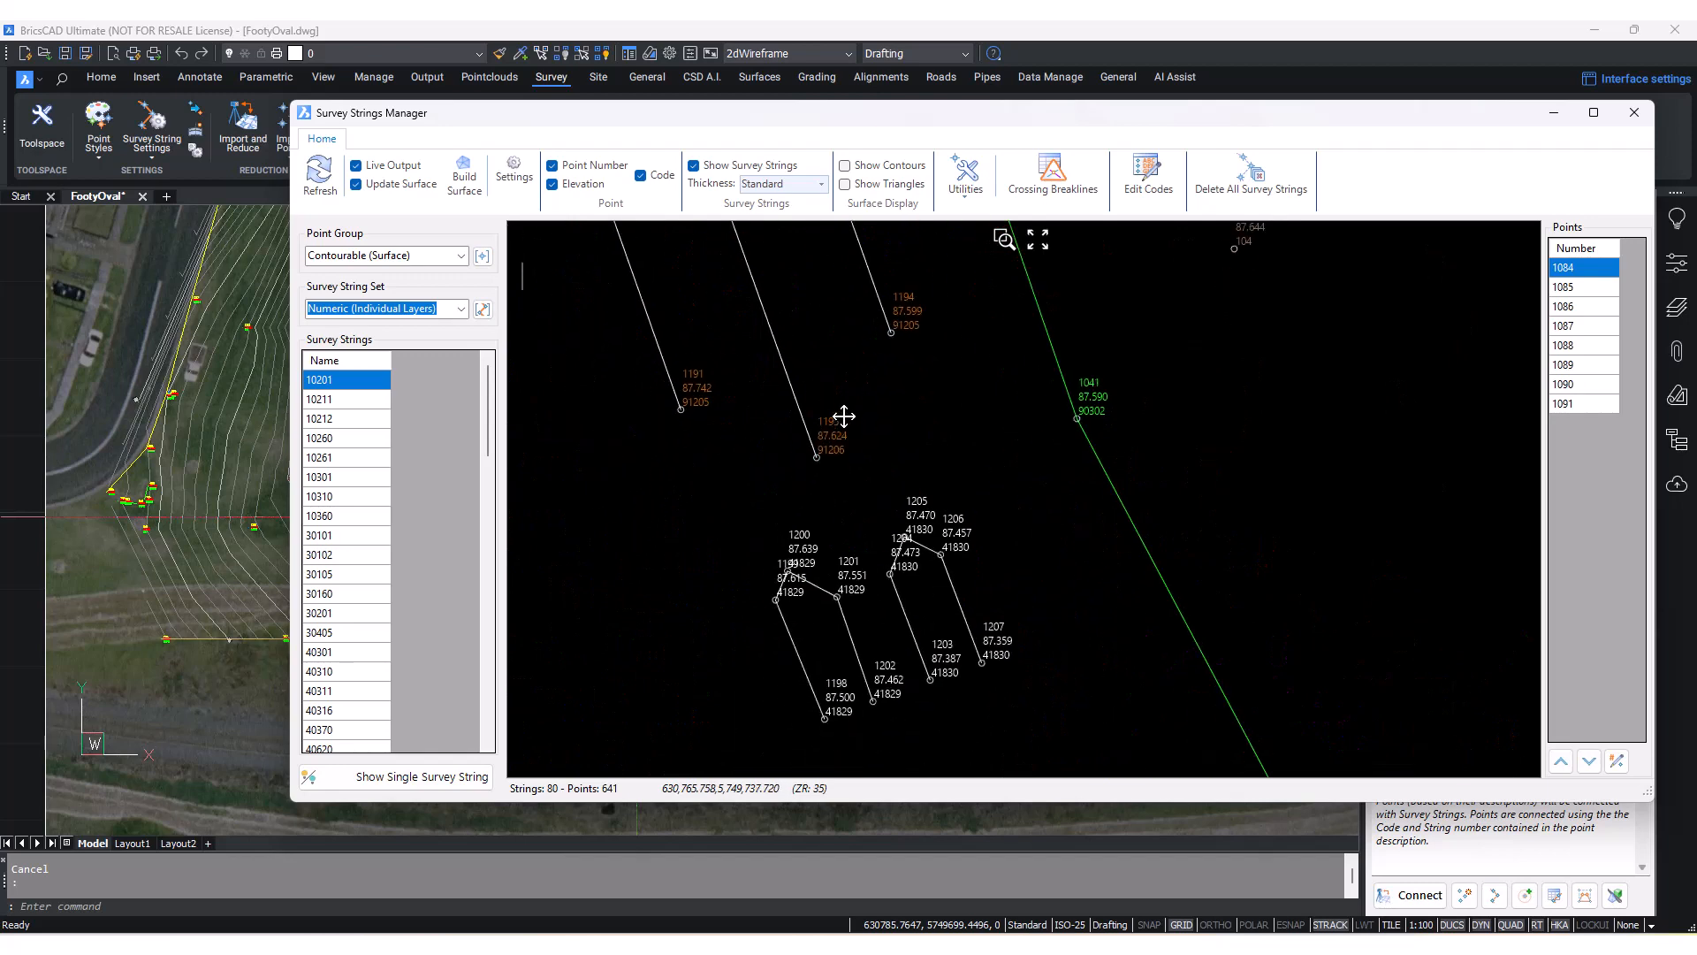
pyautogui.moveTo(844, 417); pyautogui.dragTo(858, 375, button='middle')
pyautogui.moveTo(924, 497); pyautogui.dragTo(958, 421, button='middle')
pyautogui.moveTo(1011, 503); pyautogui.dragTo(902, 586, button='middle')
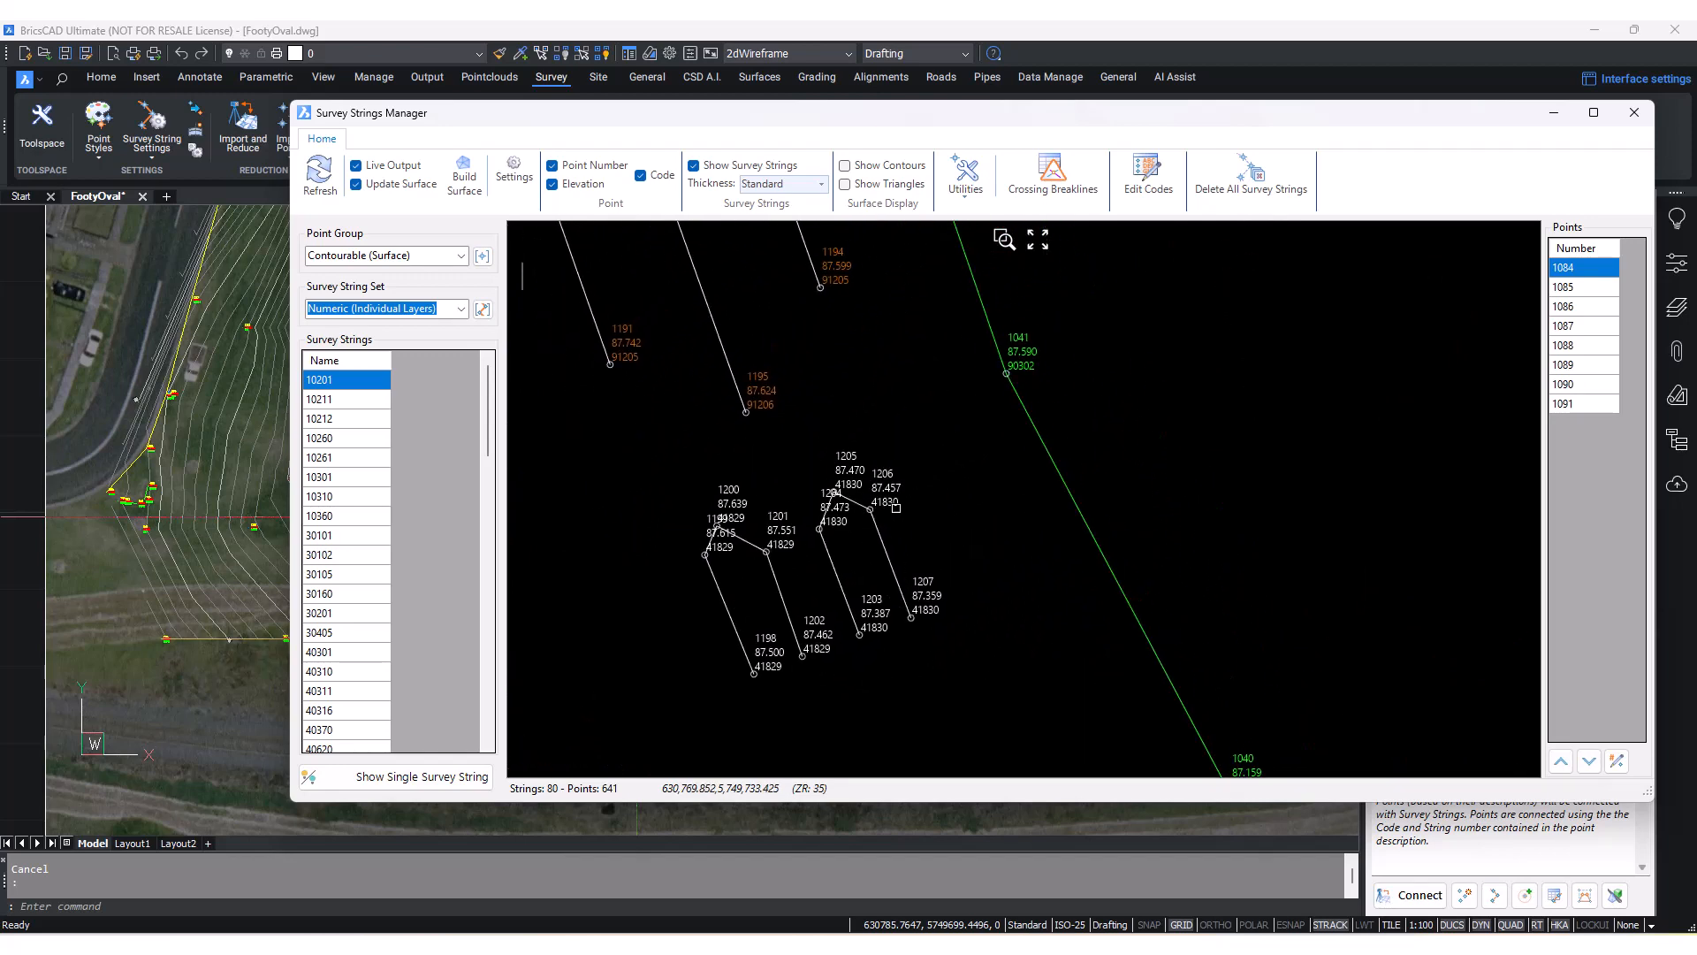
pyautogui.scroll(5, 891, 522)
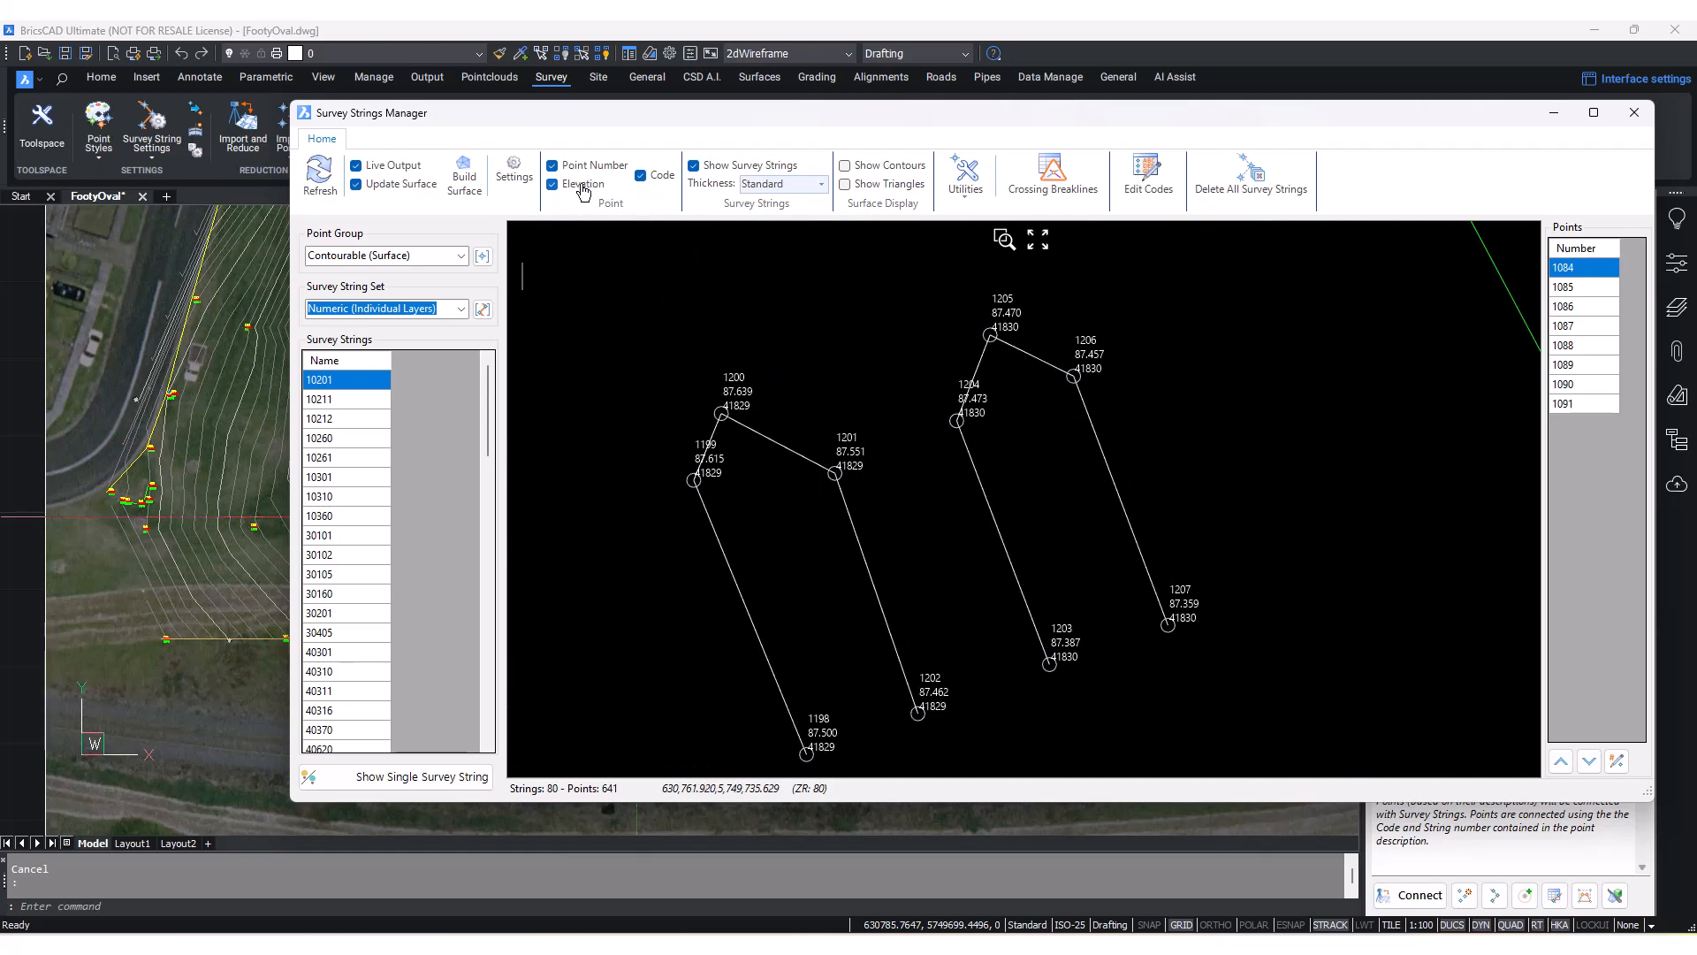
# - Try showing only point numbers and only codes in the preview, and turn all point labels back on
pyautogui.click(552, 184)
pyautogui.click(643, 181)
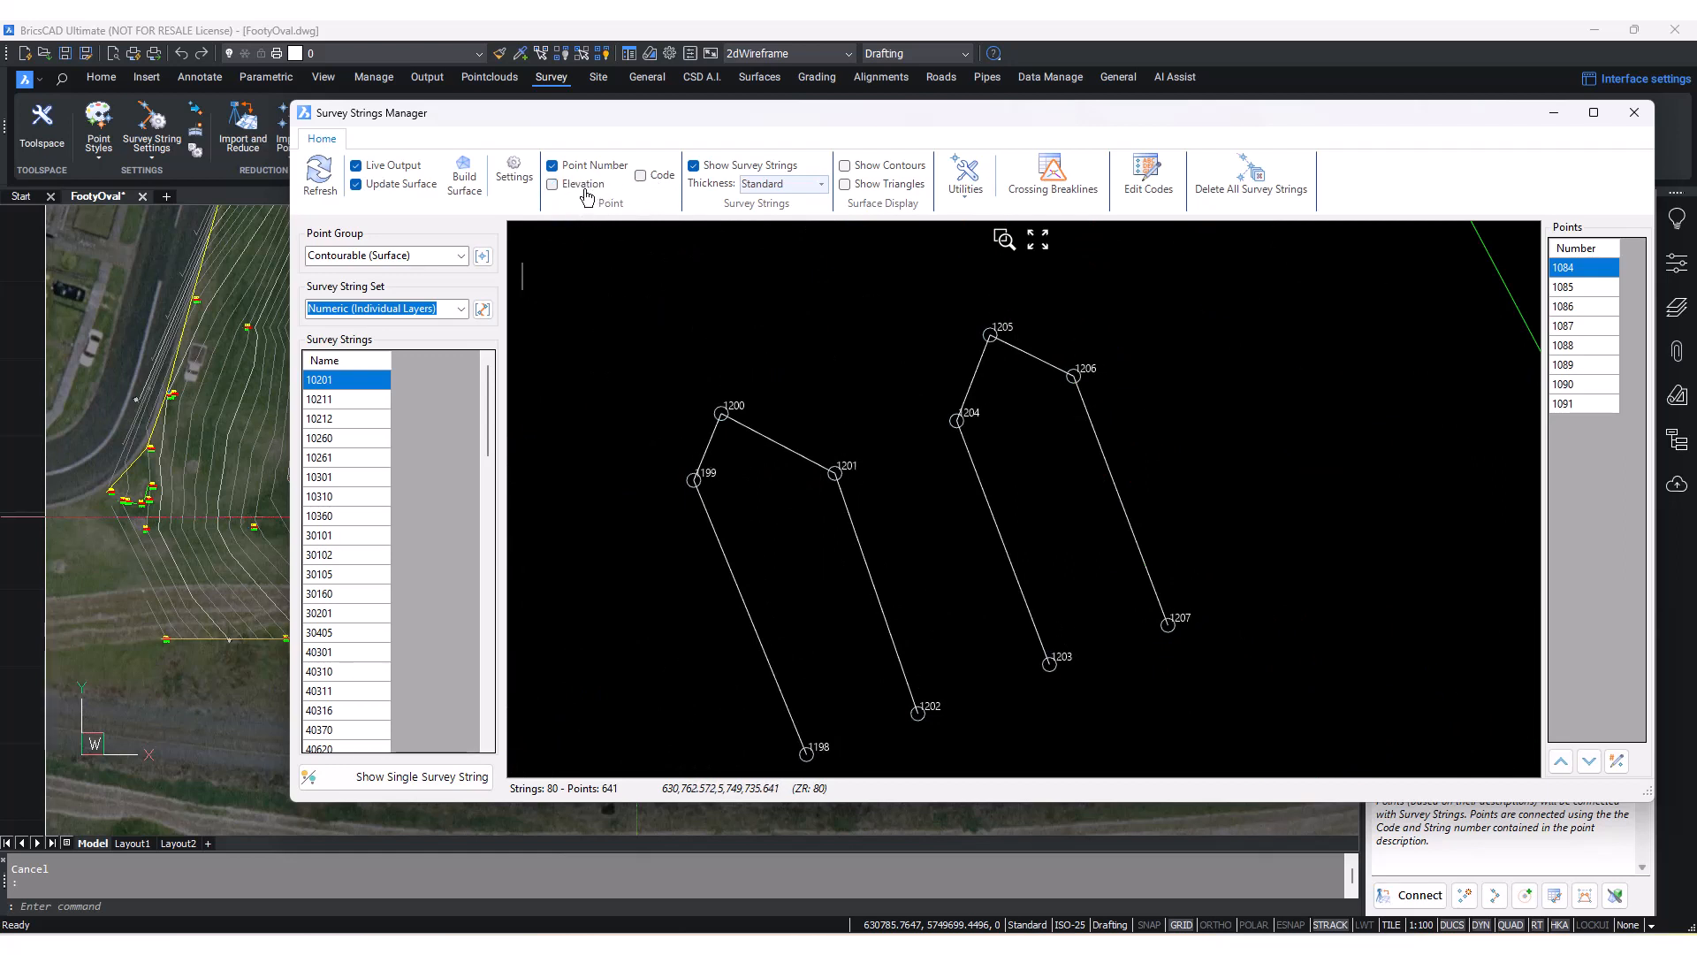
pyautogui.click(552, 165)
pyautogui.click(641, 175)
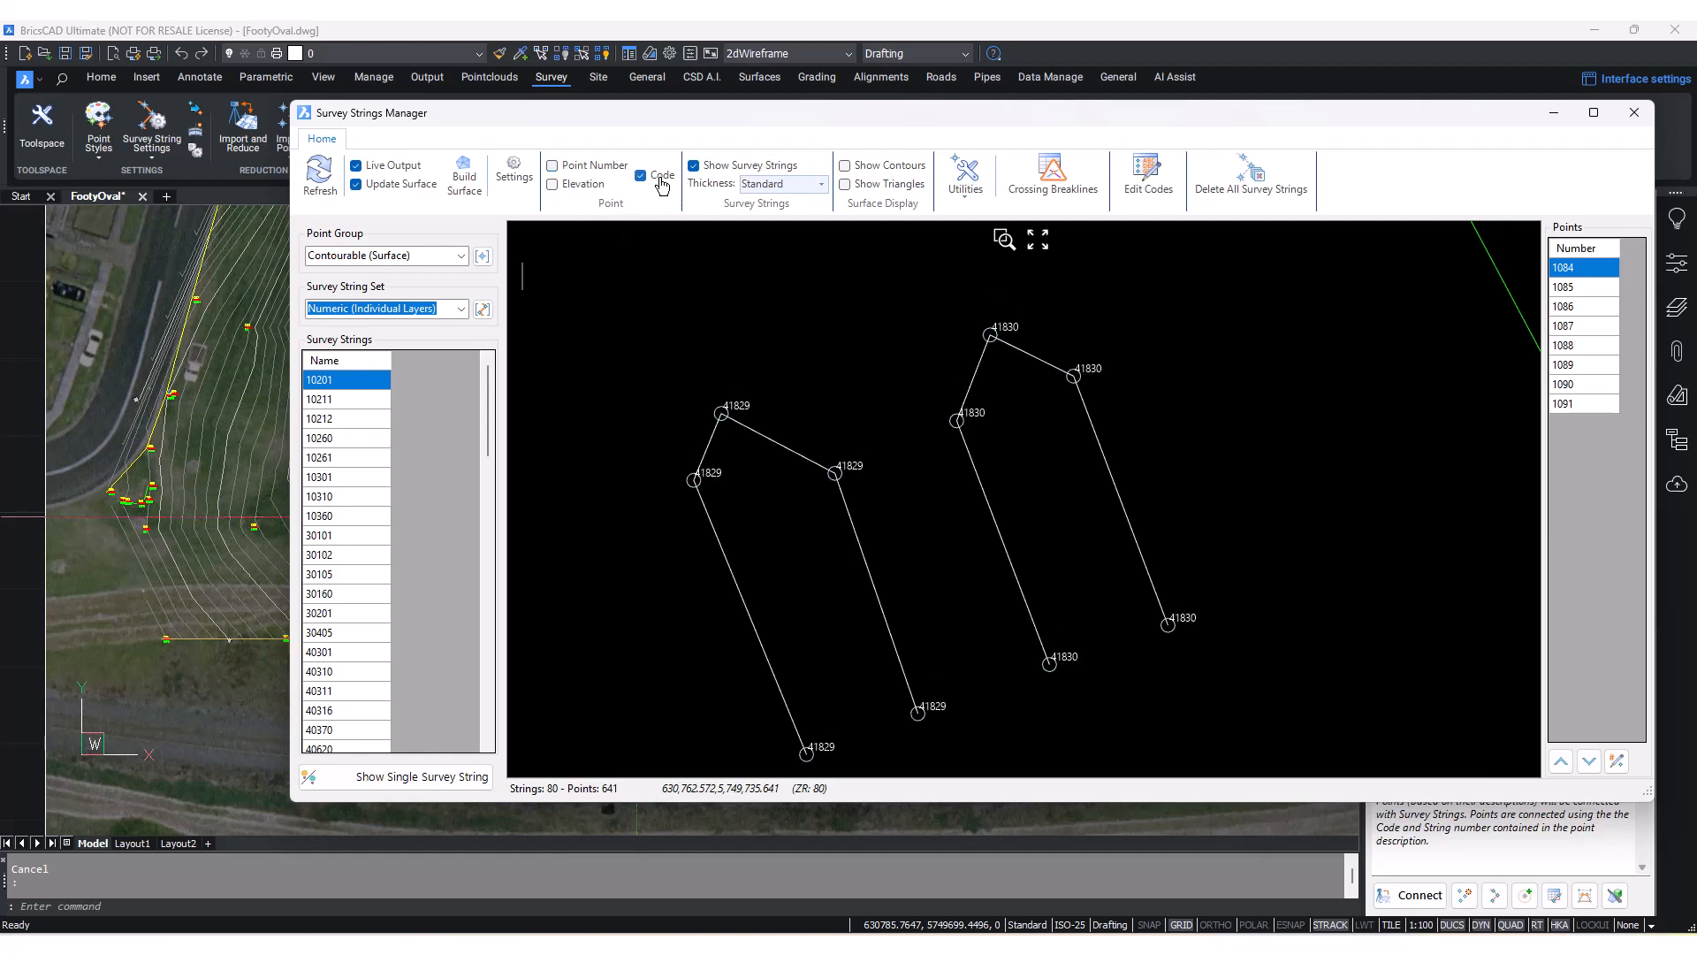
pyautogui.click(552, 166)
pyautogui.click(552, 183)
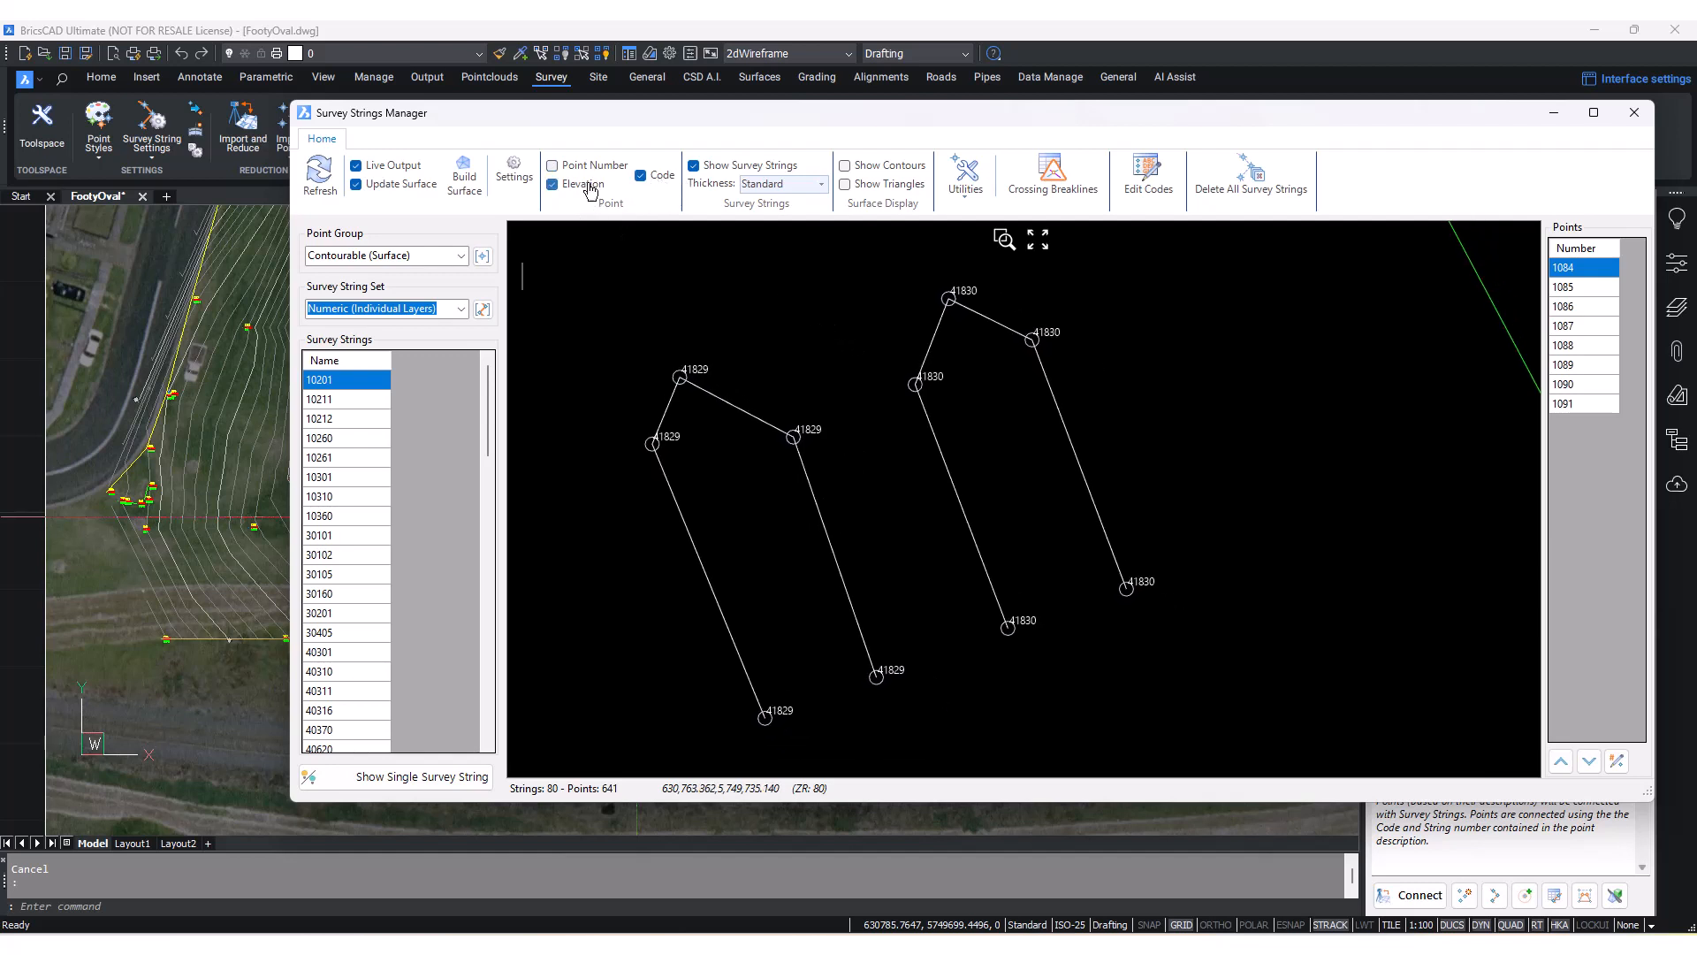
# - Compare the point label display at different preview zoom ratios and check the Label Zoom Level in the manager's settings
pyautogui.scroll(-5, 806, 456)
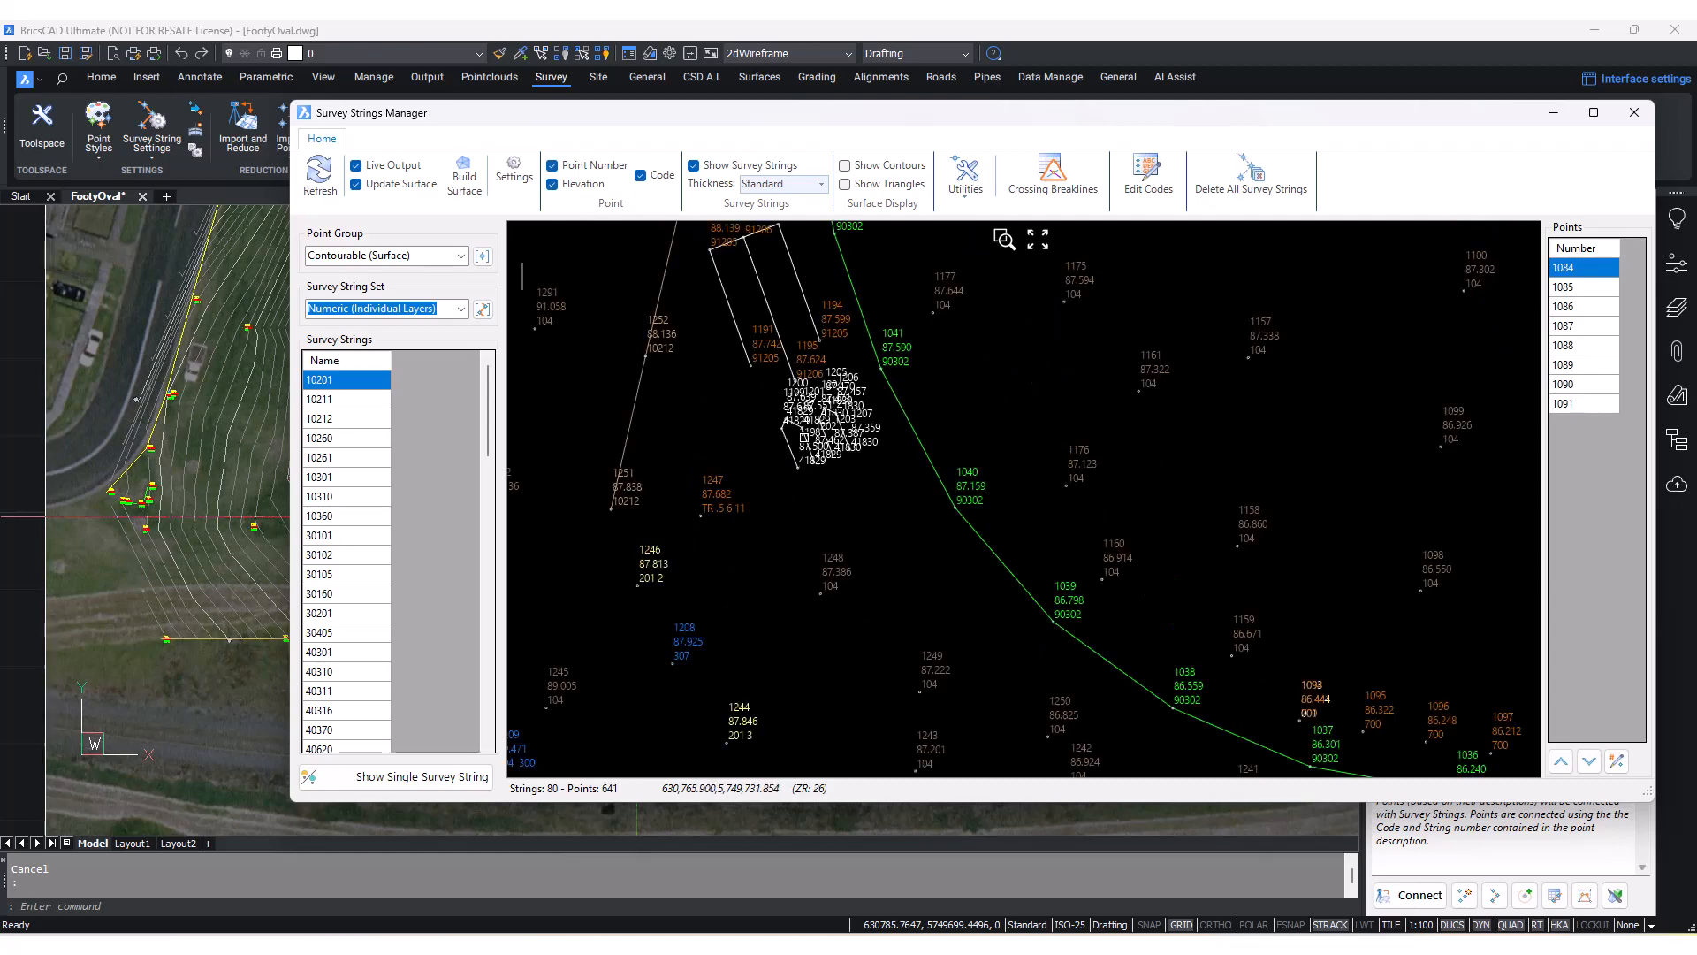
pyautogui.scroll(5, 806, 456)
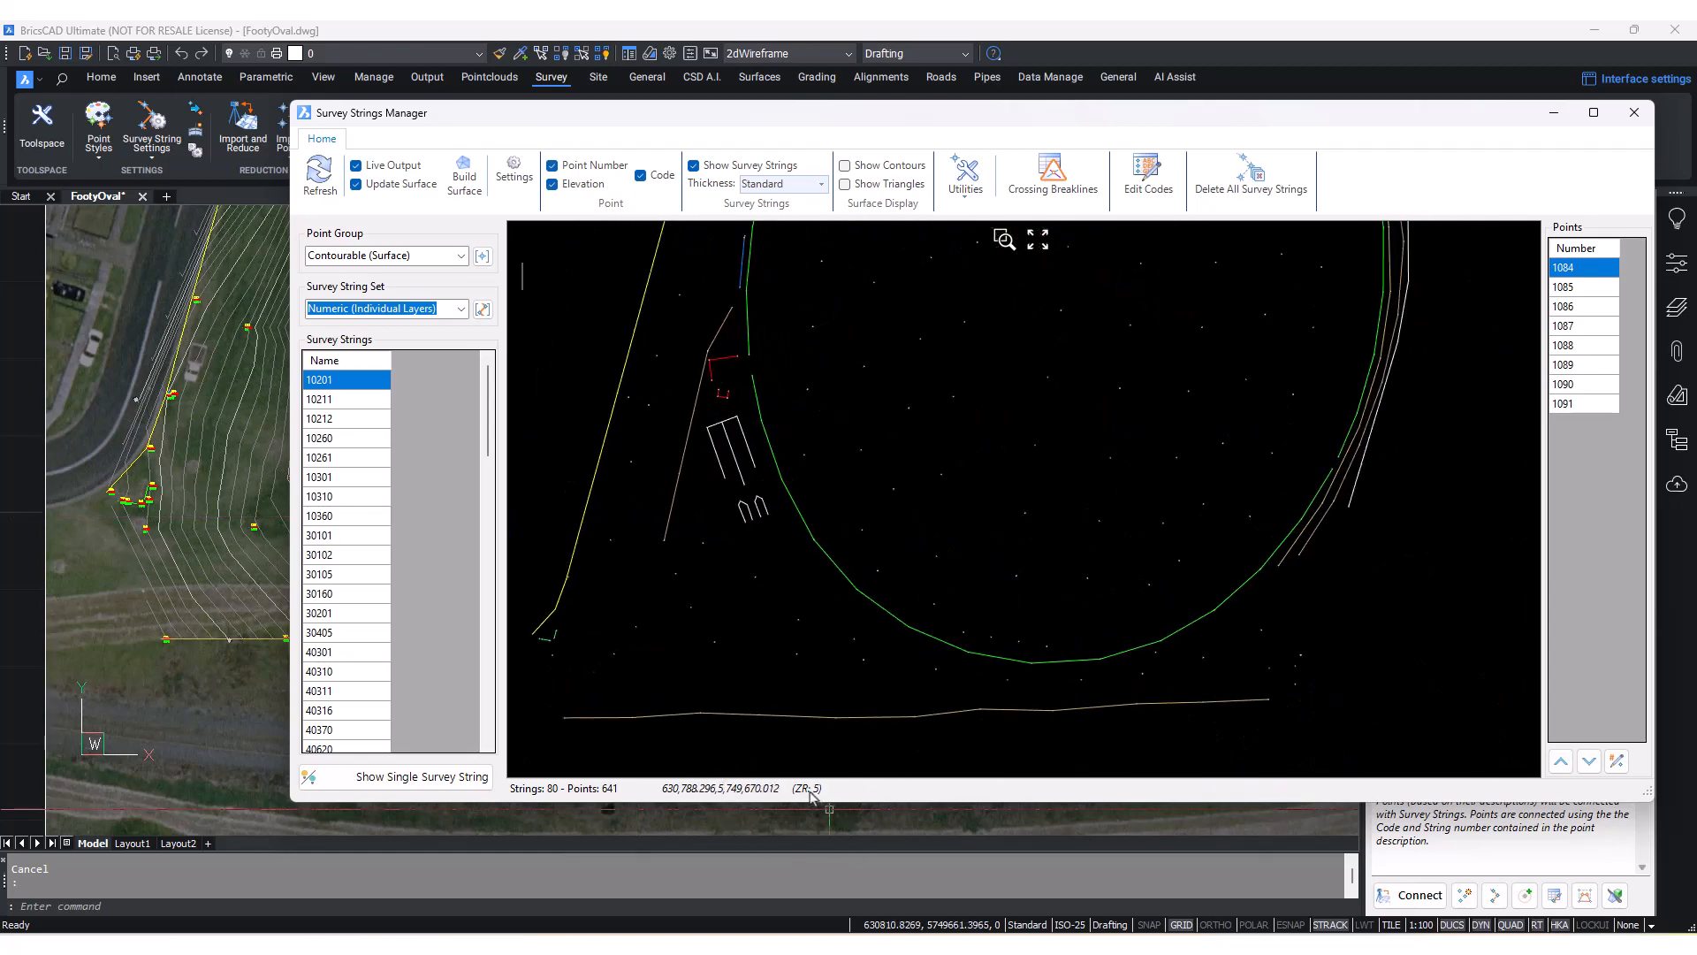
pyautogui.click(514, 174)
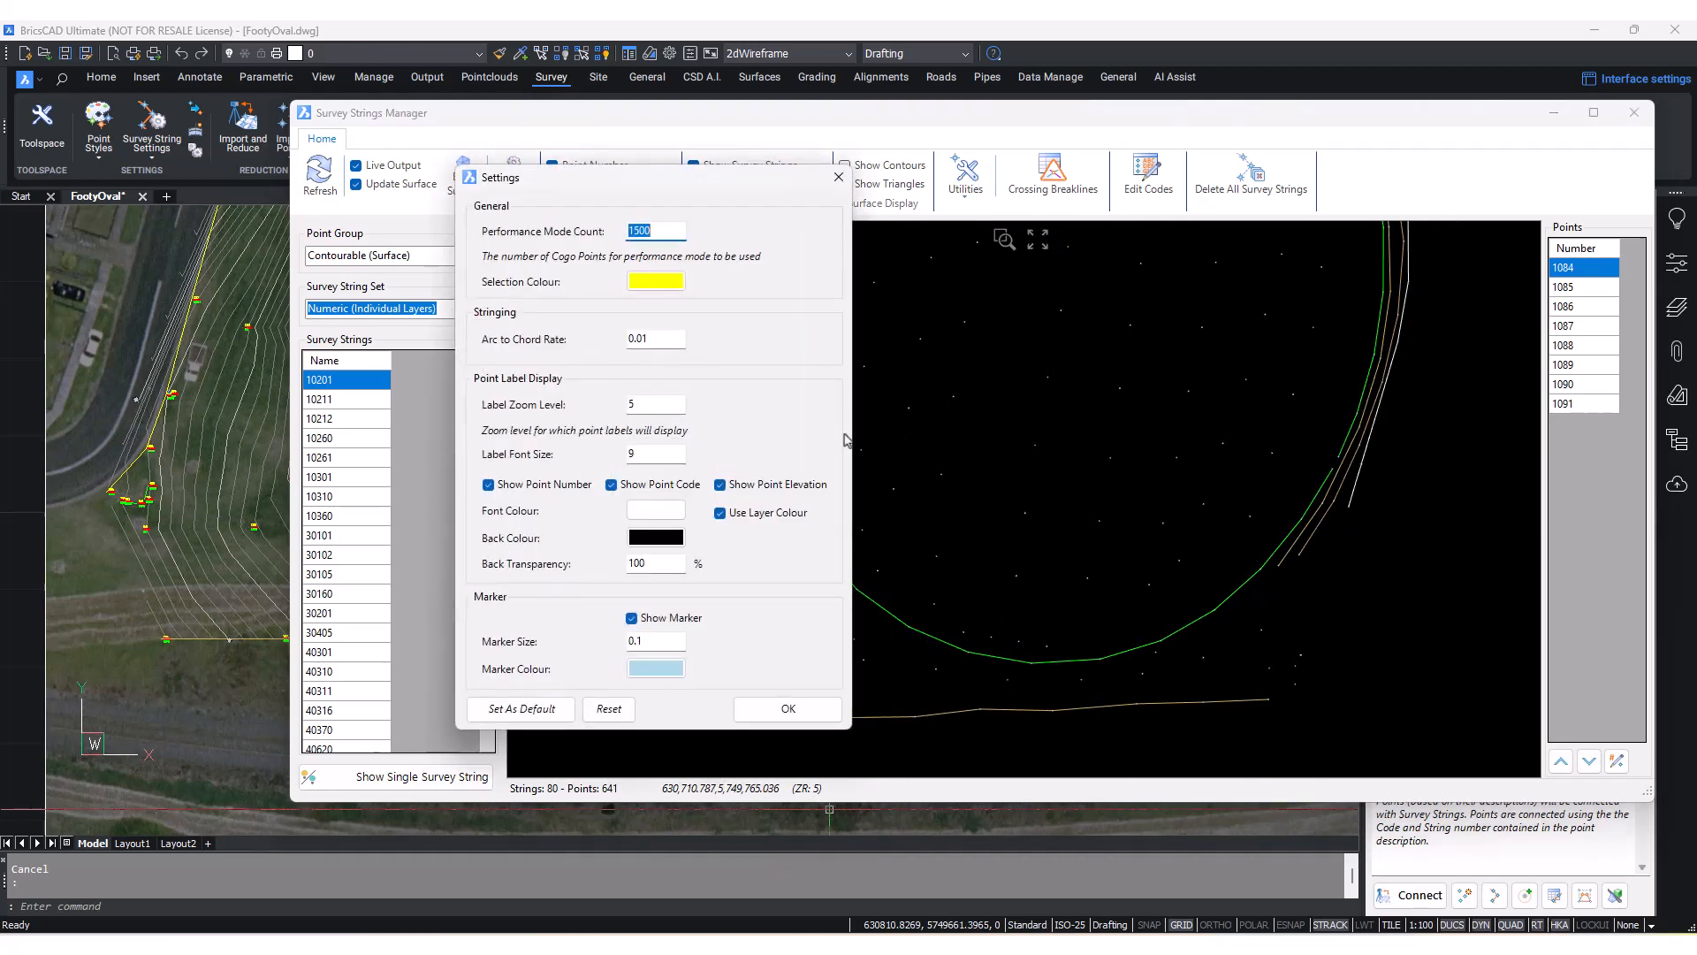
pyautogui.click(658, 407)
pyautogui.click(636, 402)
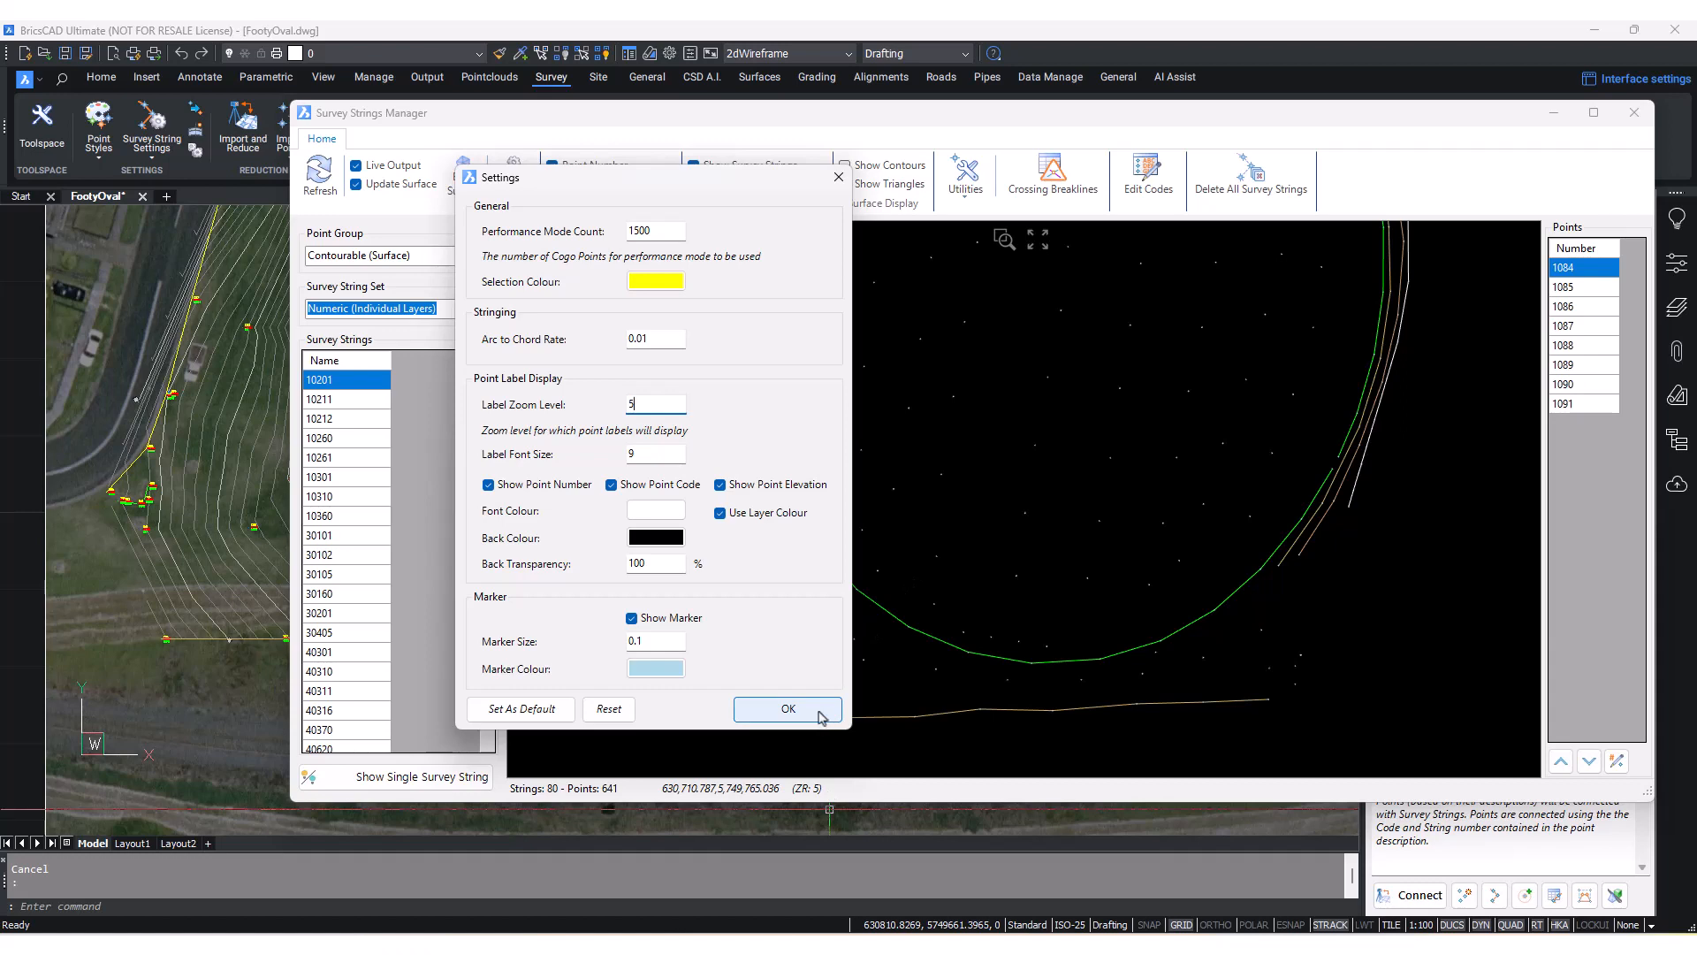
pyautogui.click(788, 709)
pyautogui.scroll(6, 879, 531)
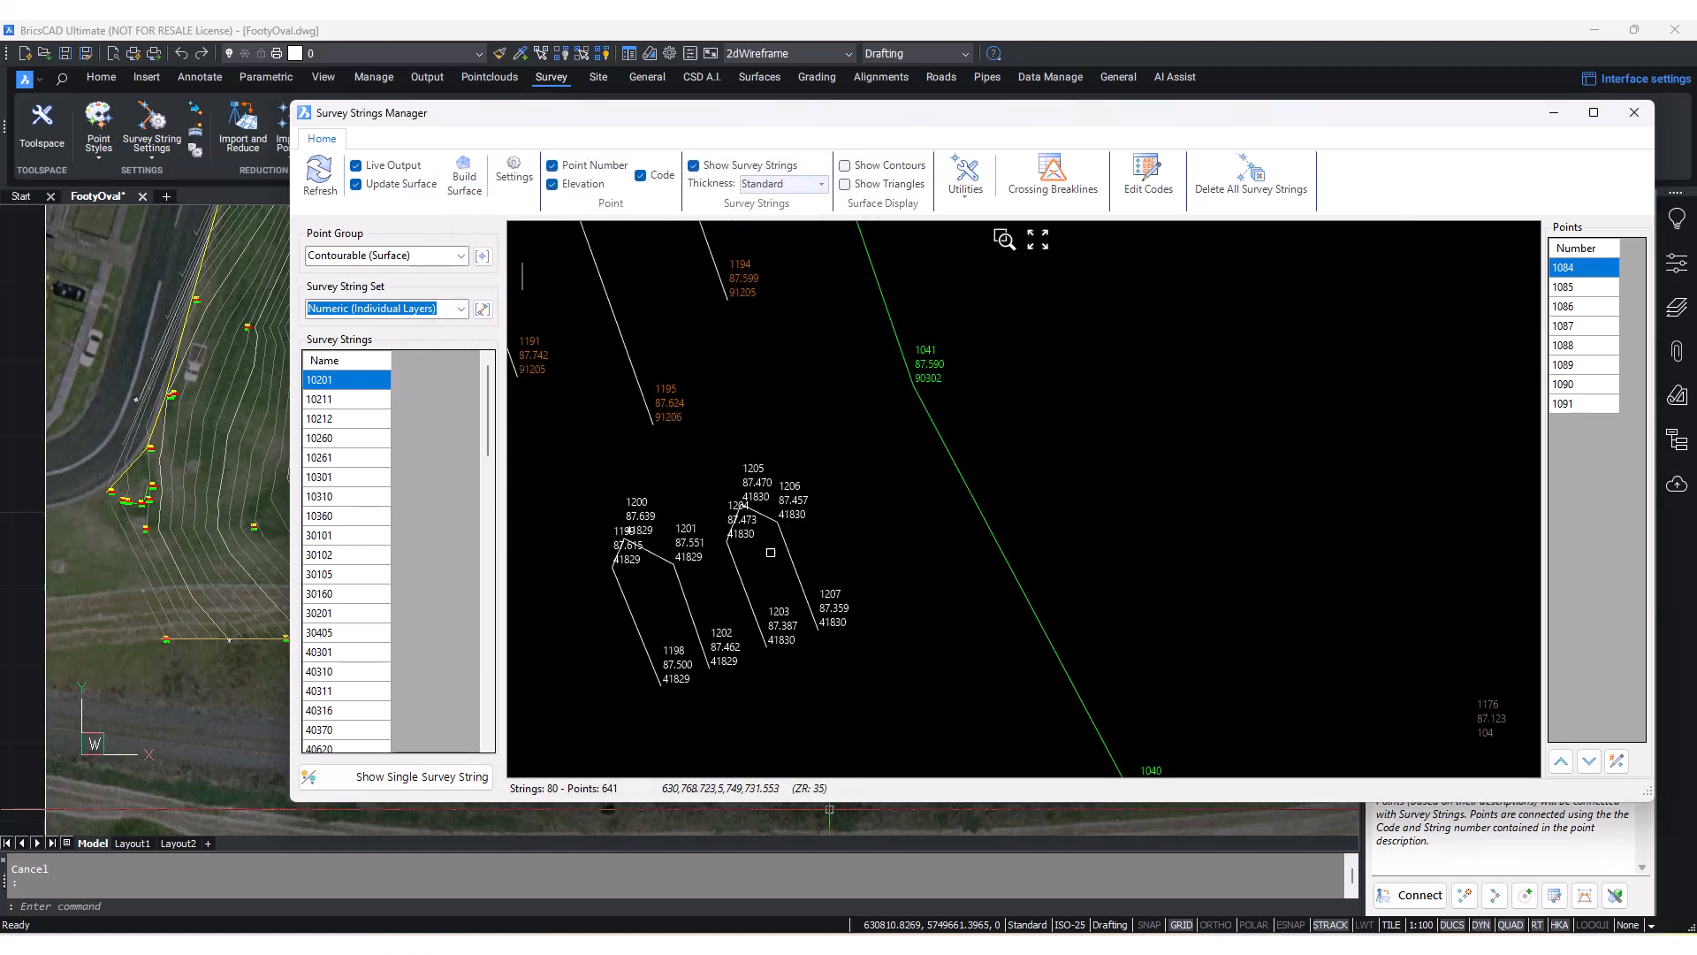
# - Hide the survey strings in the manager's preview and show them again
pyautogui.scroll(-3, 771, 552)
pyautogui.click(694, 165)
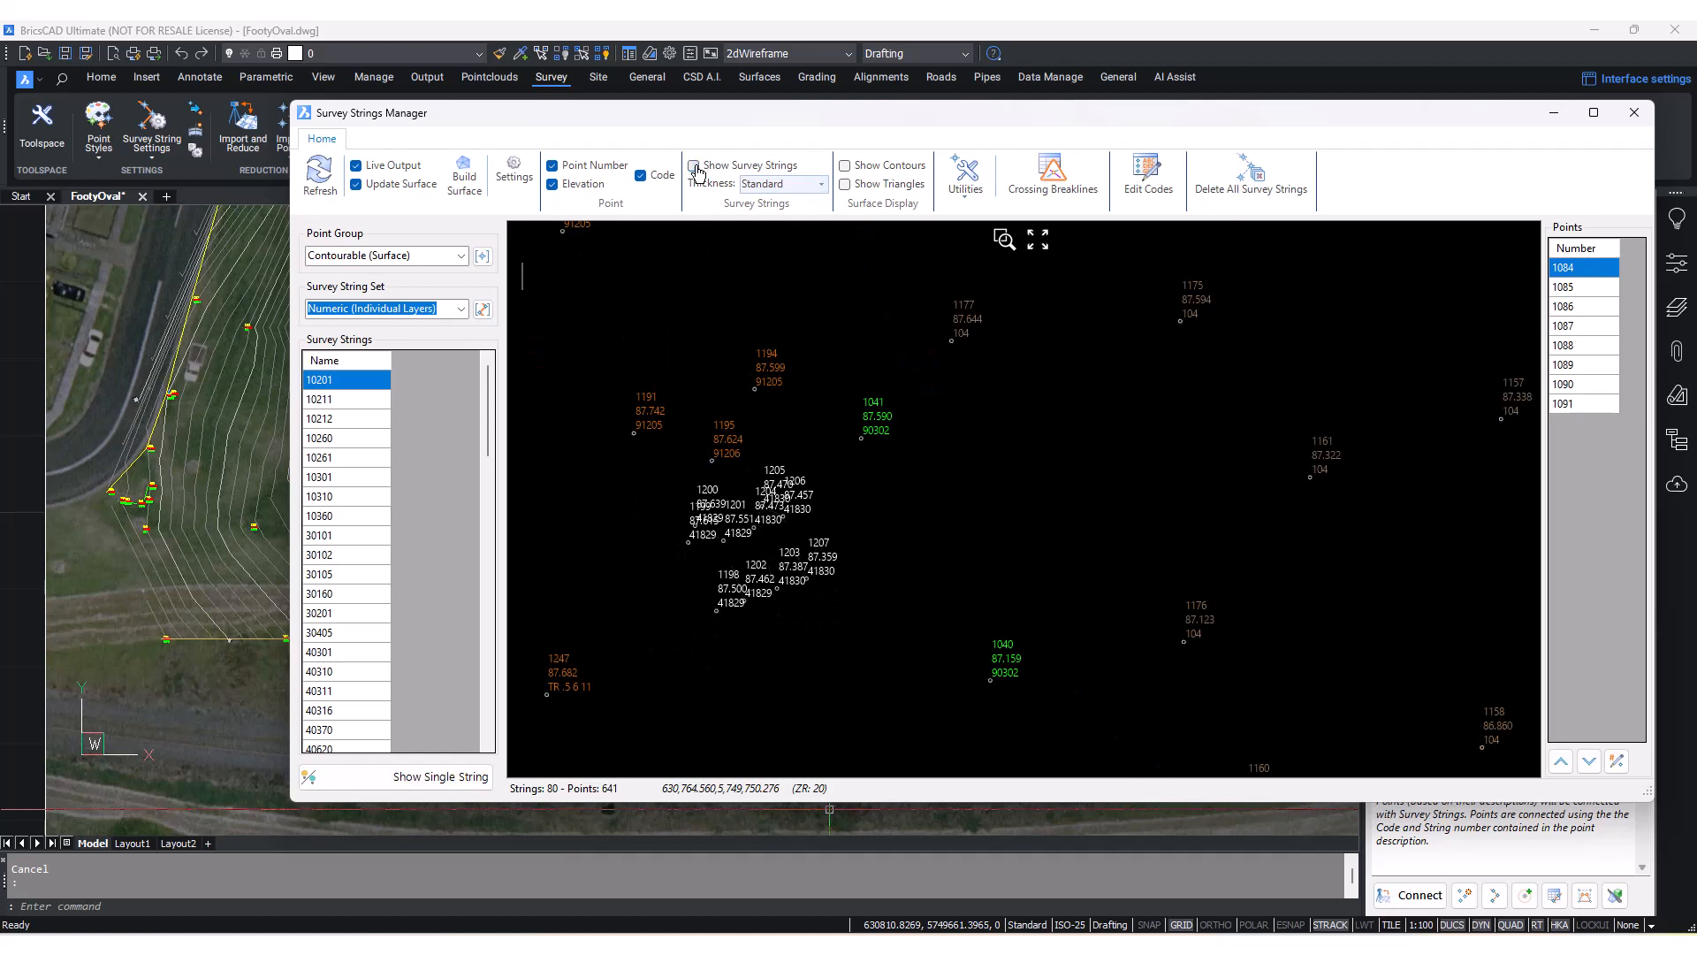
pyautogui.click(694, 165)
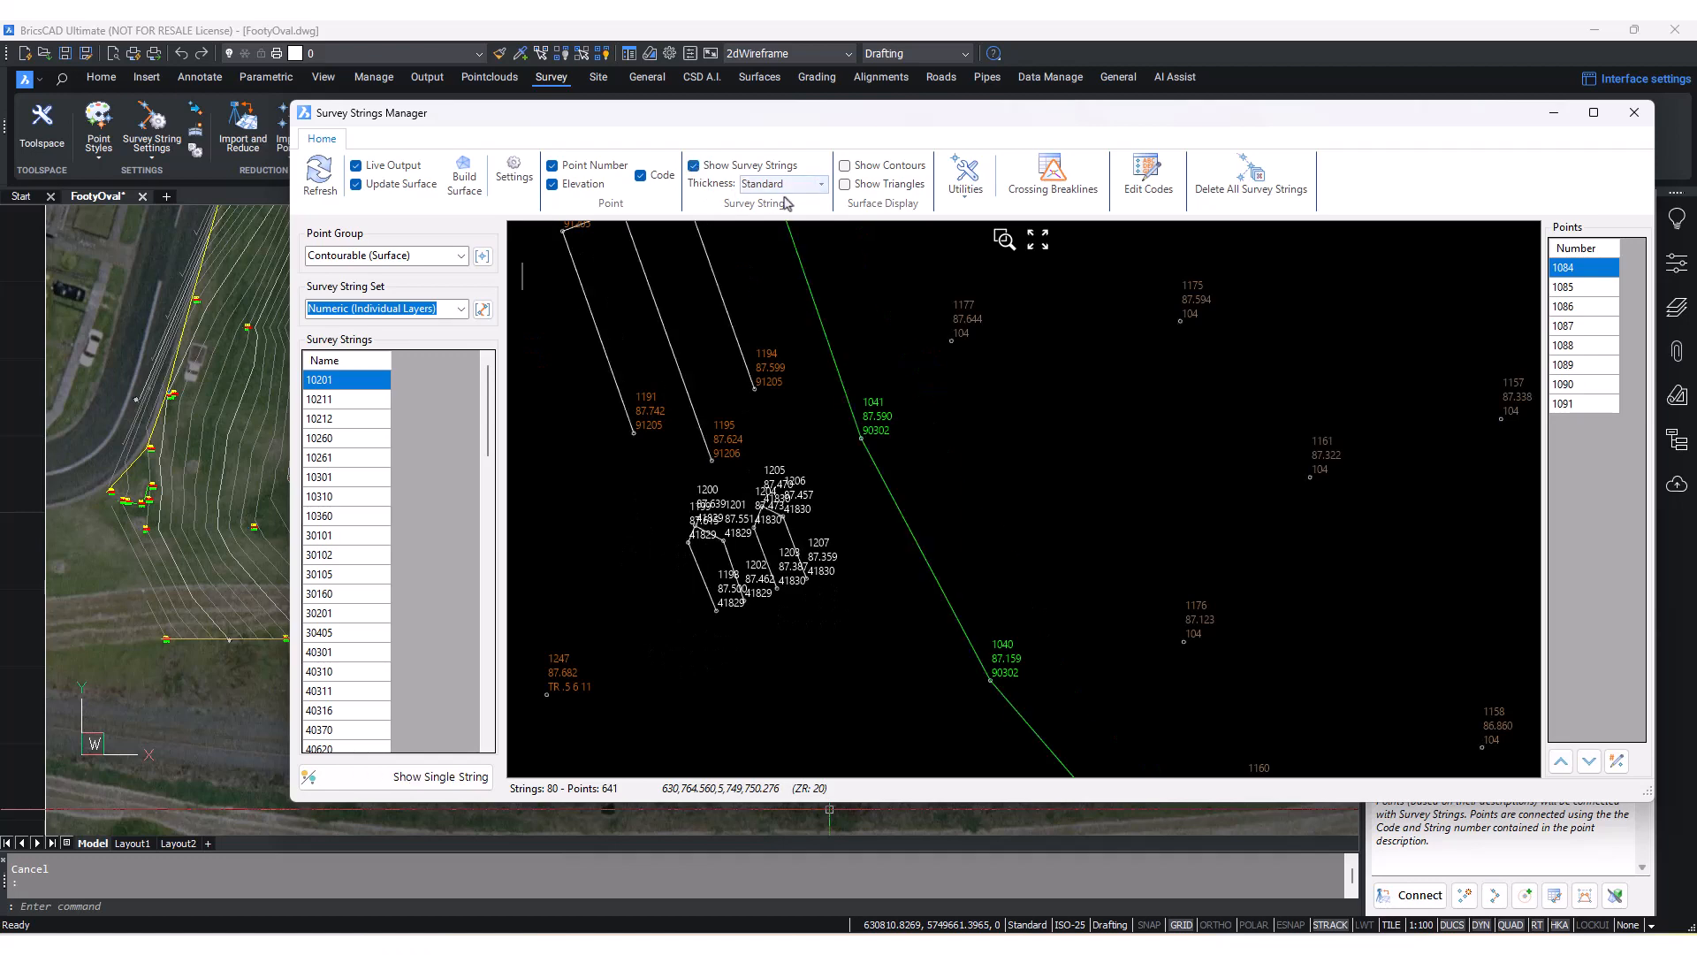
# - Set the survey string thickness to Thick in the manager's preview and check the linework around the parking bays
pyautogui.click(822, 184)
pyautogui.click(778, 246)
pyautogui.scroll(-3, 888, 448)
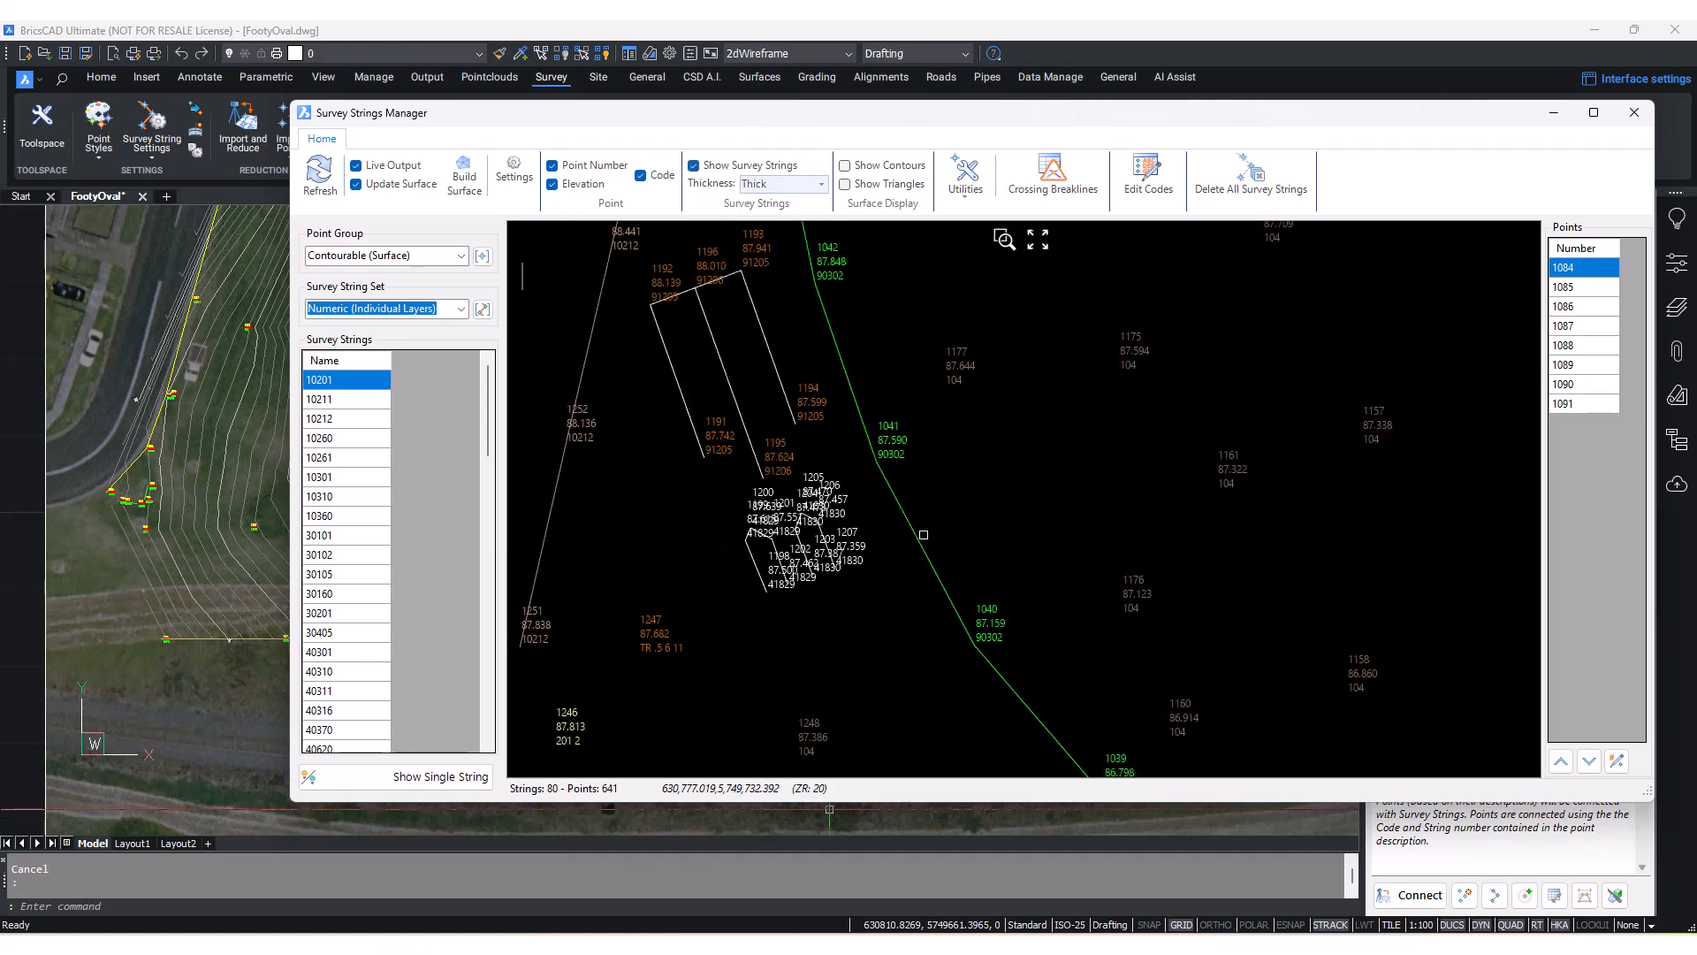
pyautogui.moveTo(888, 448); pyautogui.dragTo(835, 429, button='middle')
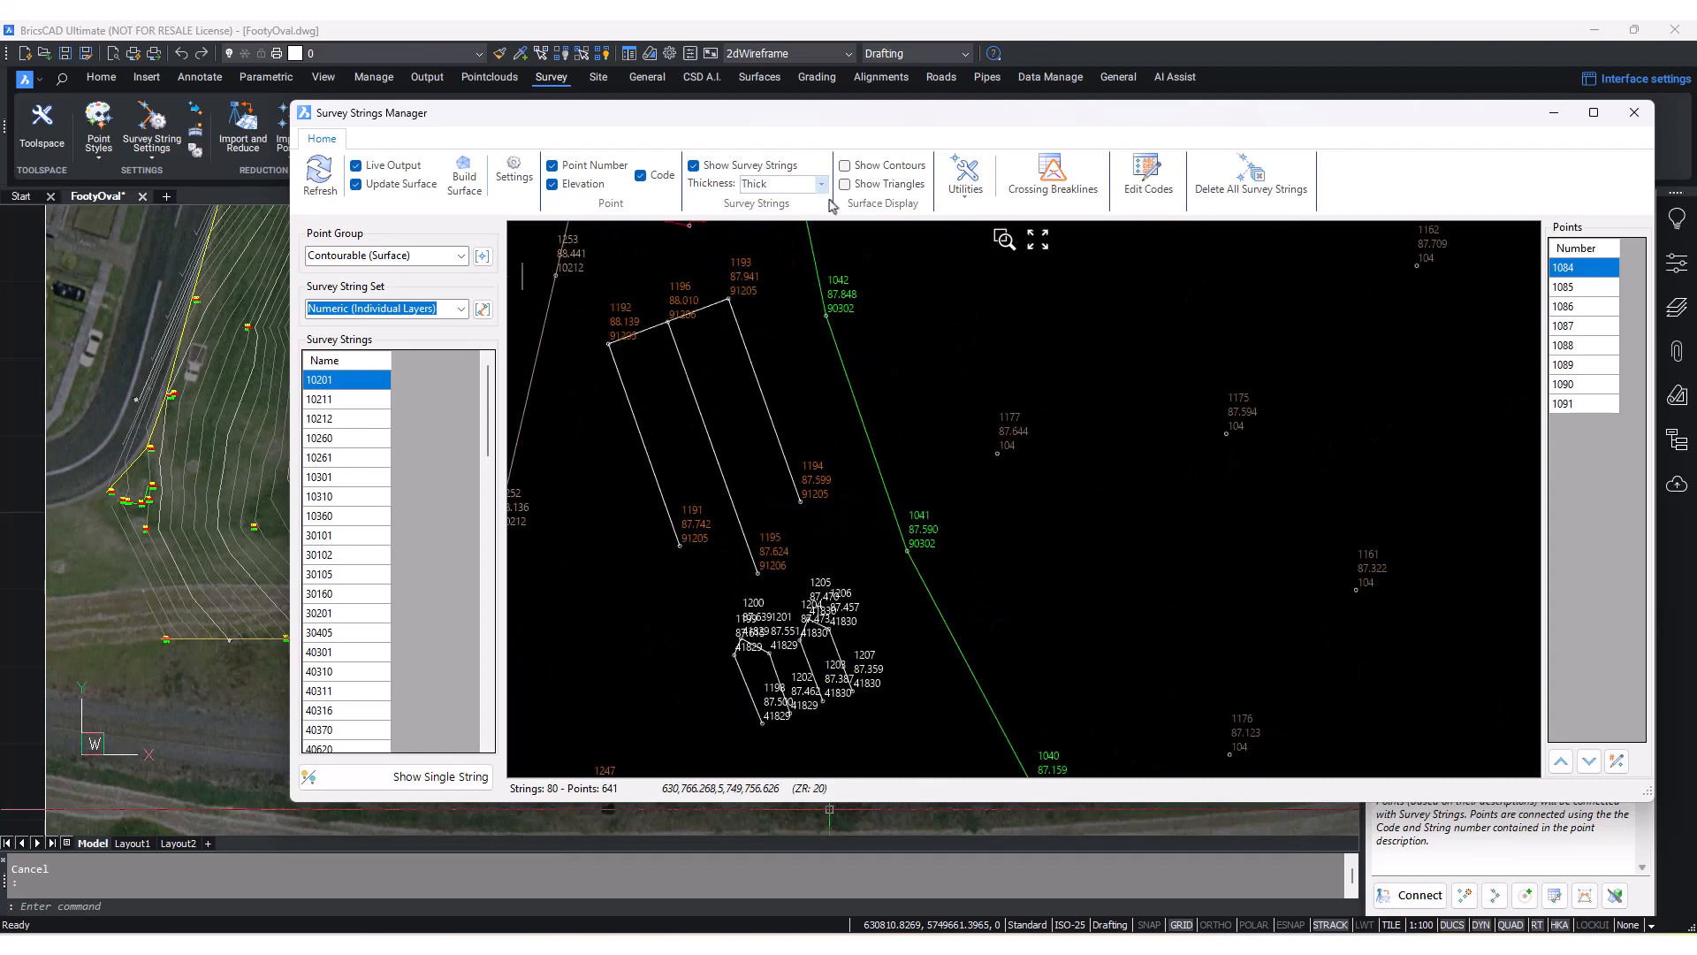
pyautogui.scroll(2, 873, 361)
pyautogui.moveTo(874, 362); pyautogui.dragTo(758, 345, button='middle')
pyautogui.scroll(-5, 757, 345)
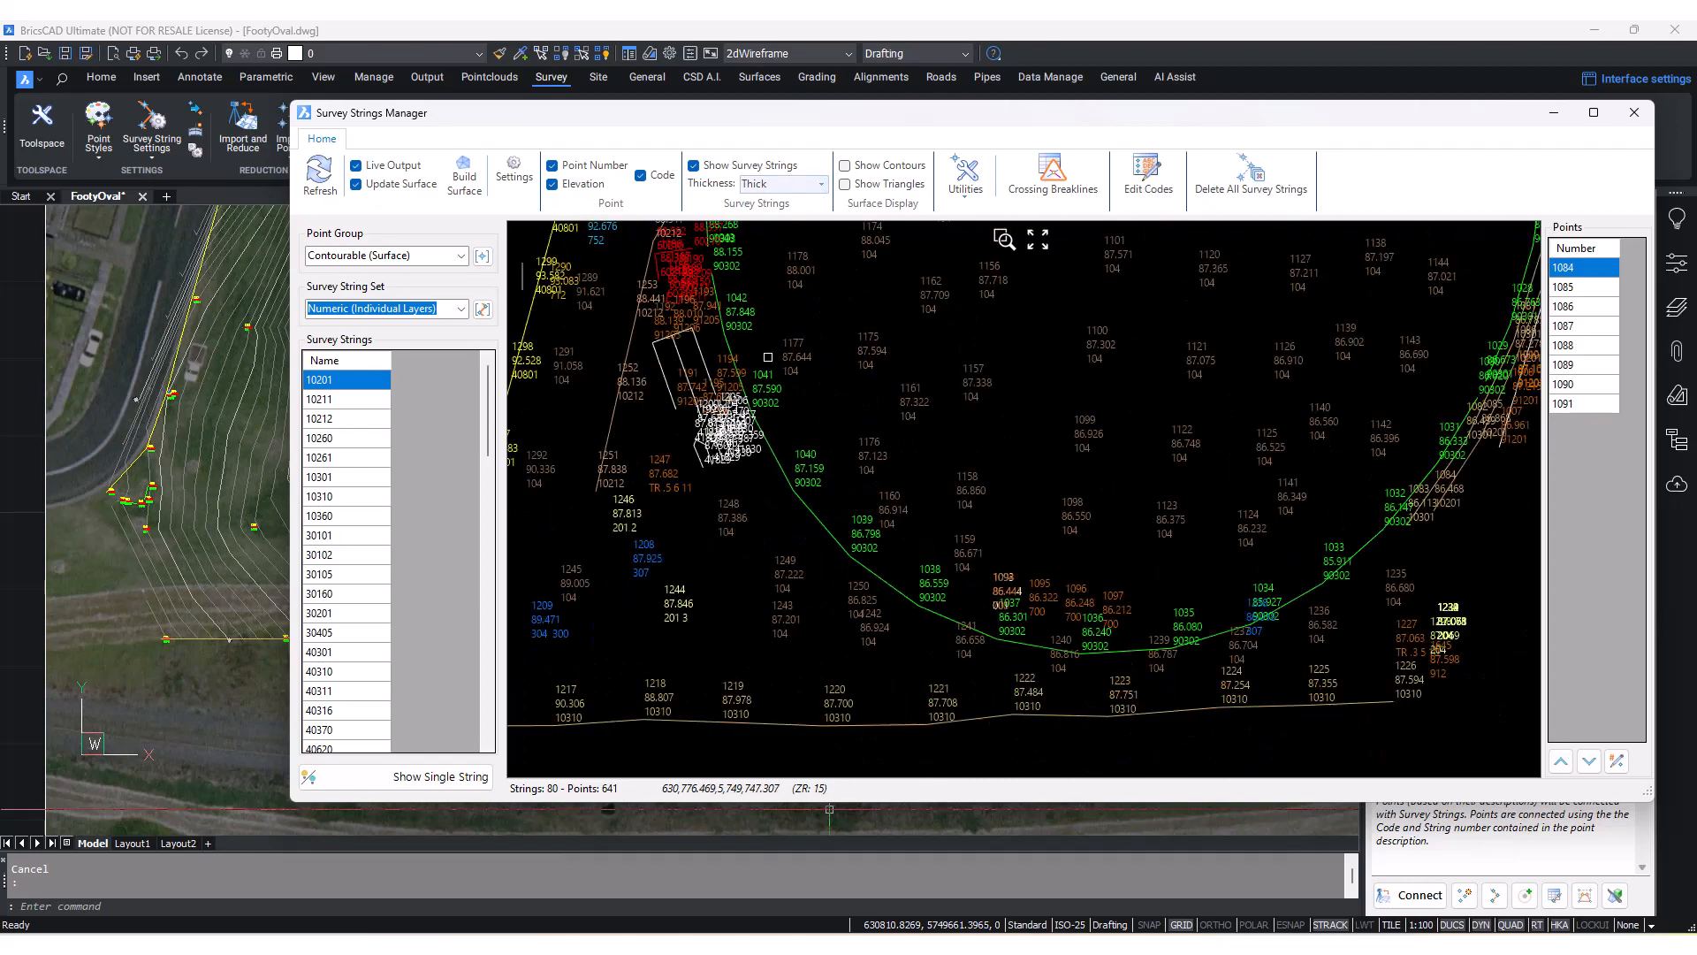
# - Show the surface contours and triangles in the preview, and switch the survey strings off and on for comparison
pyautogui.click(886, 166)
pyautogui.scroll(-3, 863, 398)
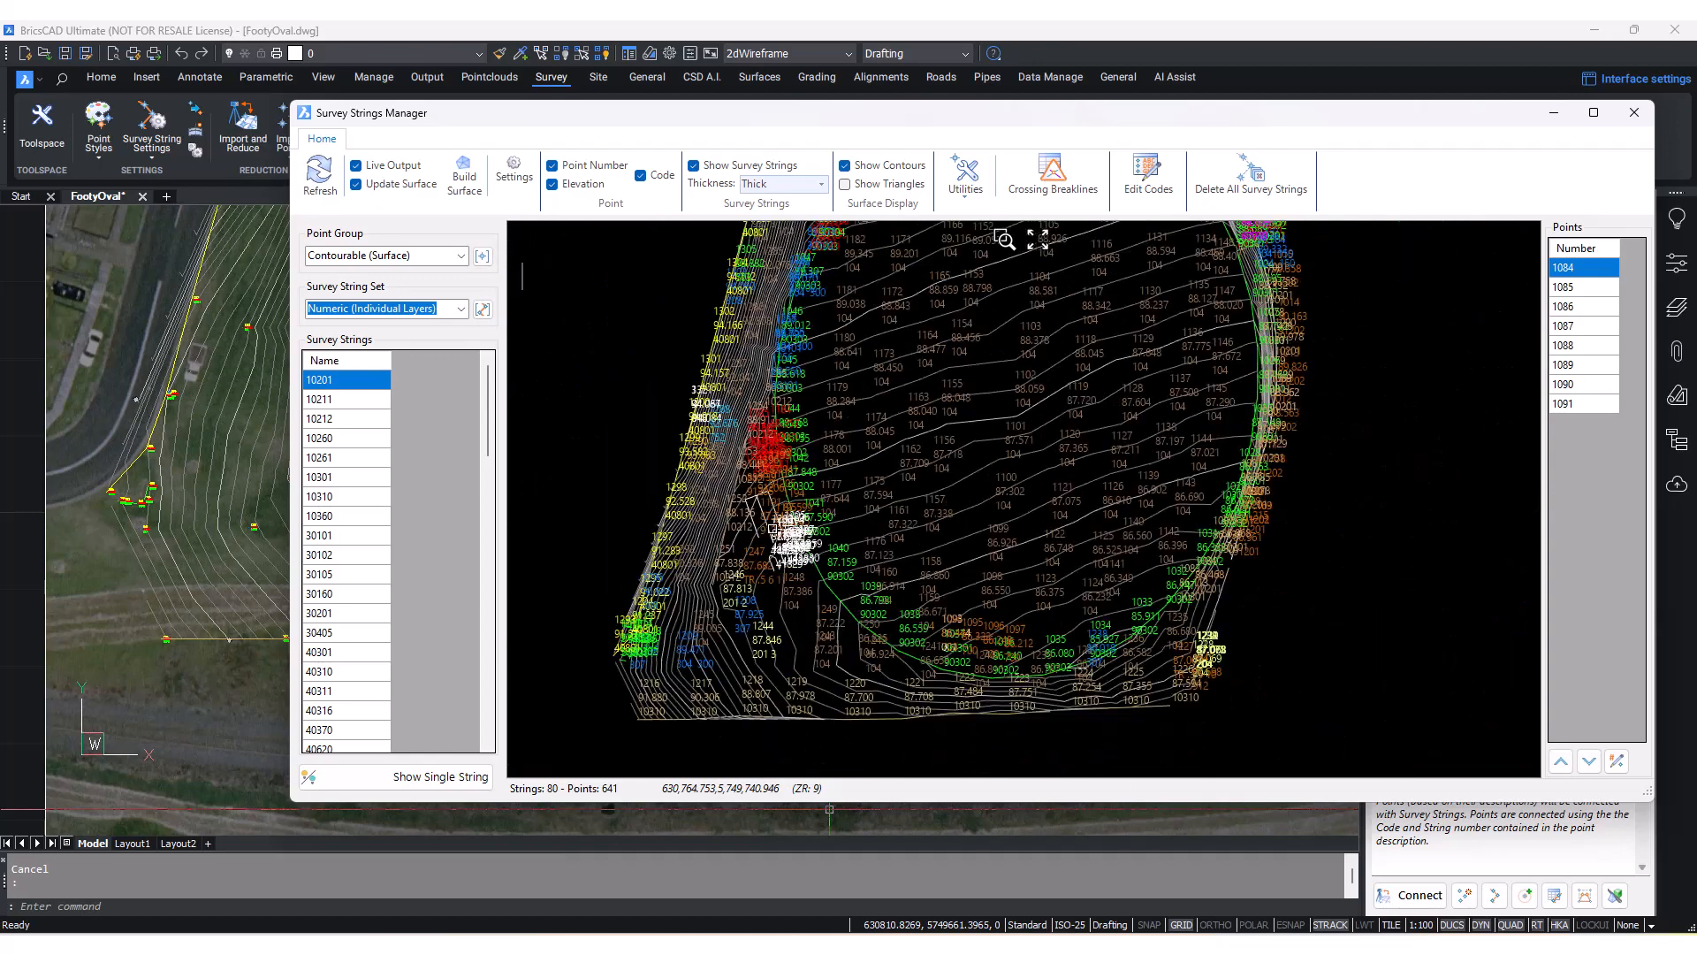
pyautogui.click(845, 184)
pyautogui.scroll(8, 773, 562)
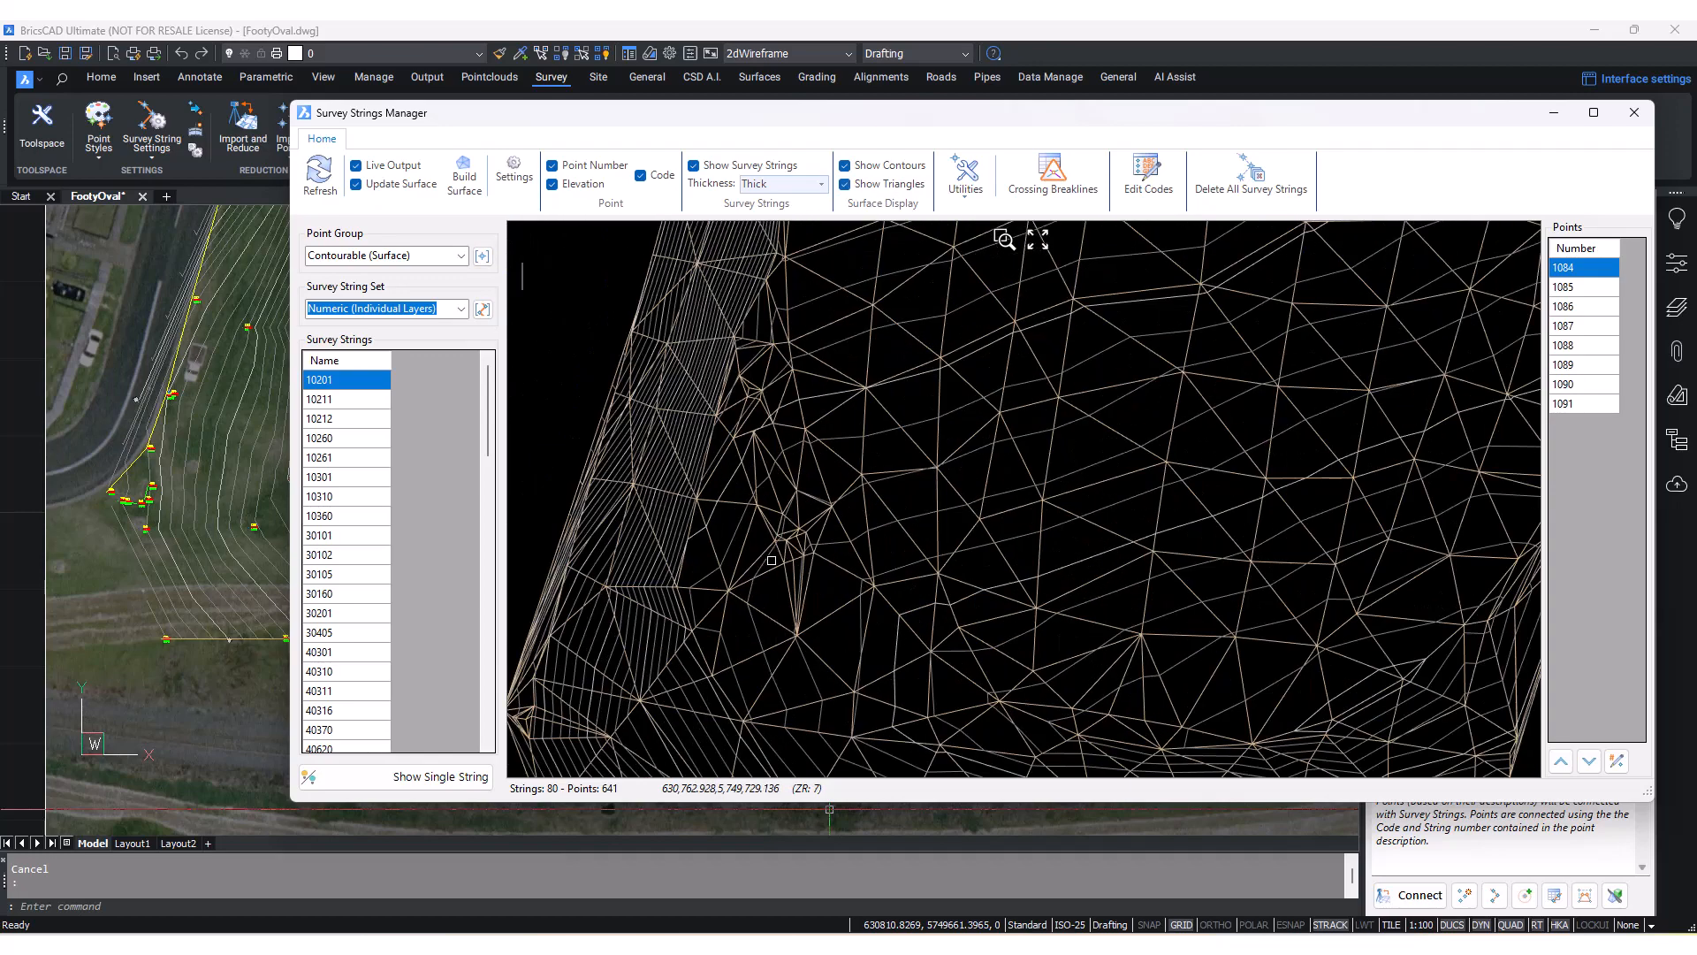
pyautogui.scroll(2, 772, 561)
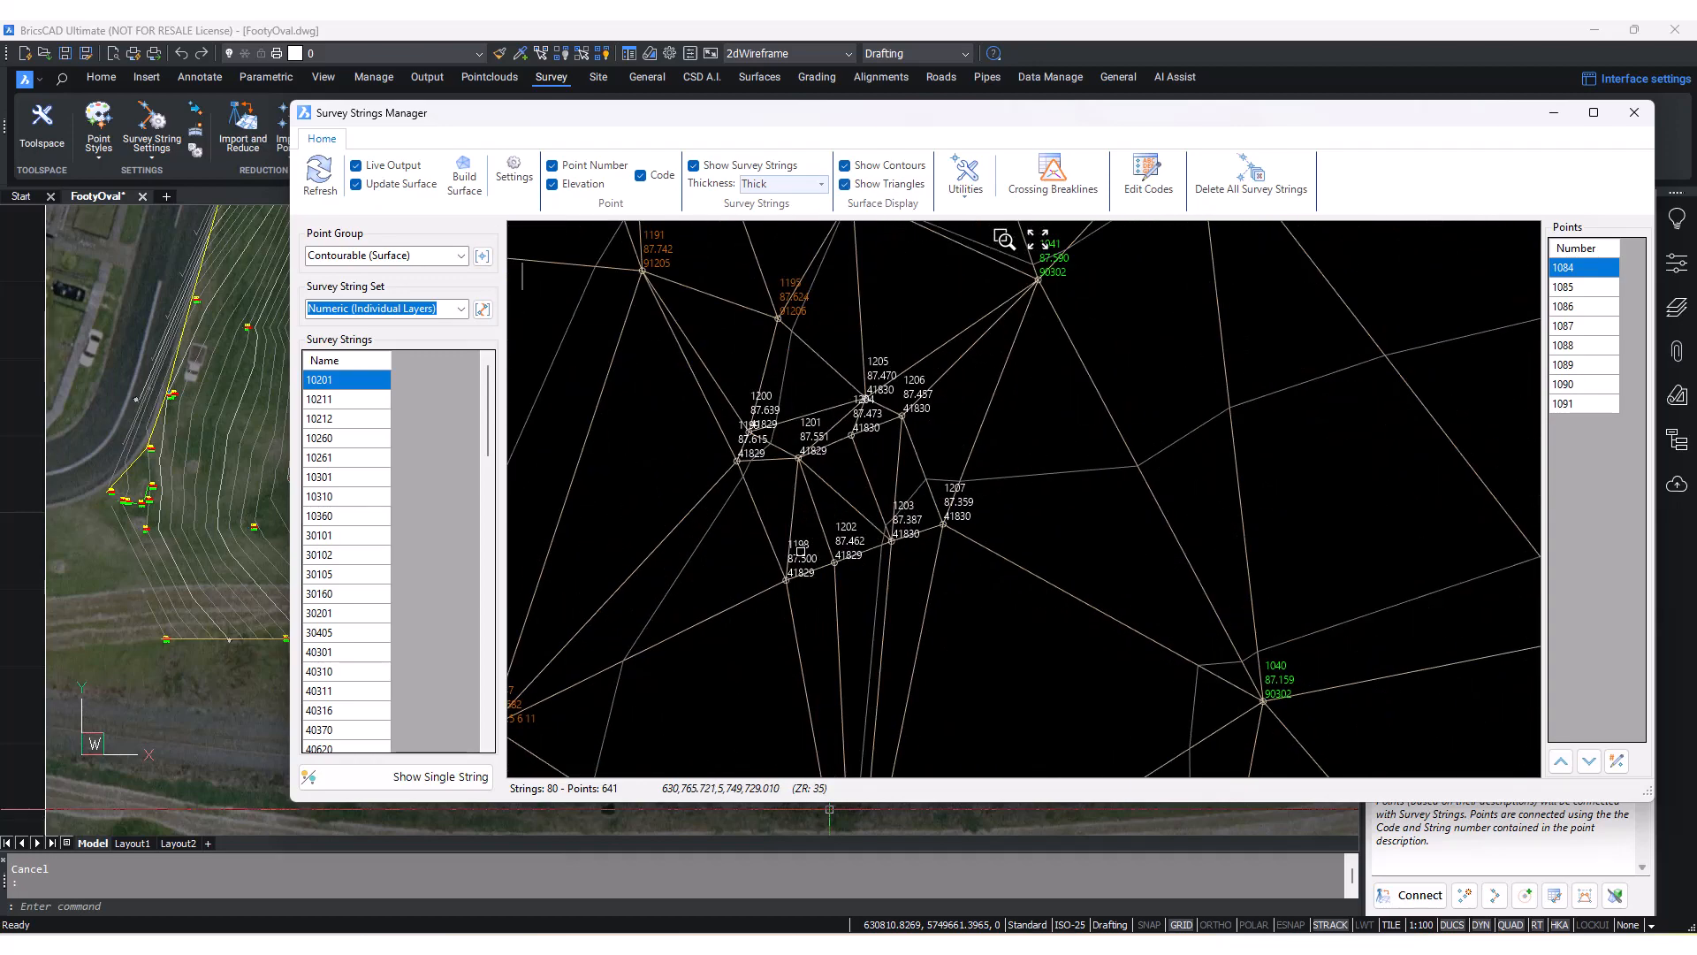
pyautogui.click(693, 165)
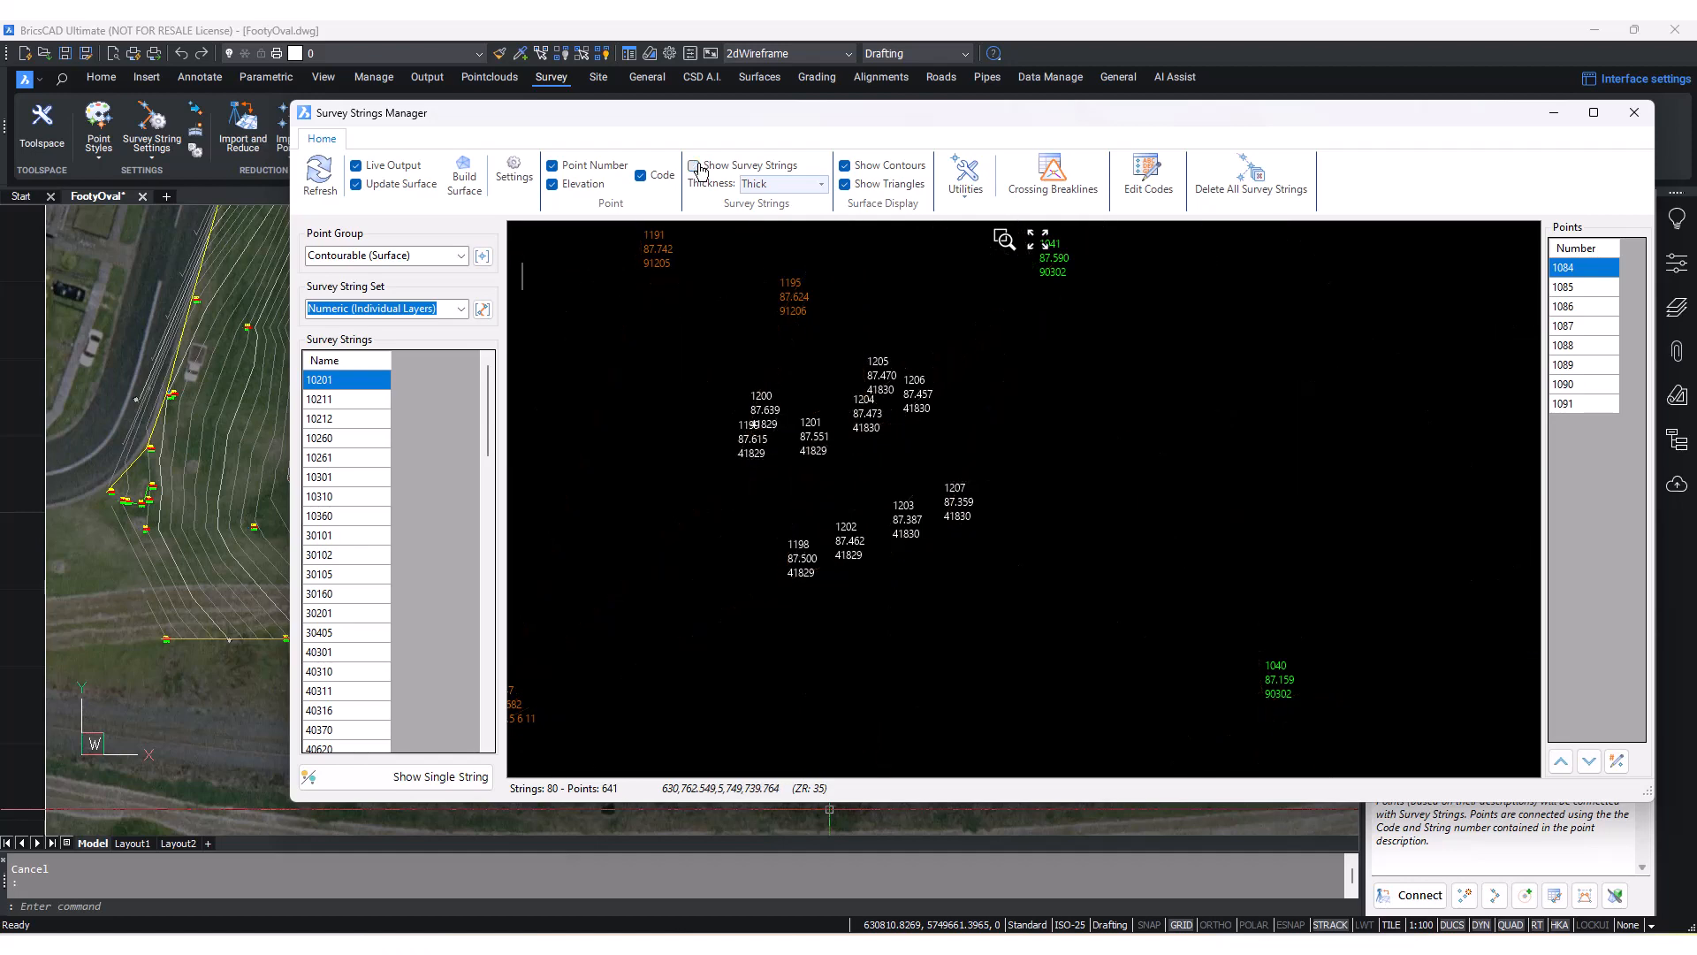
pyautogui.click(695, 166)
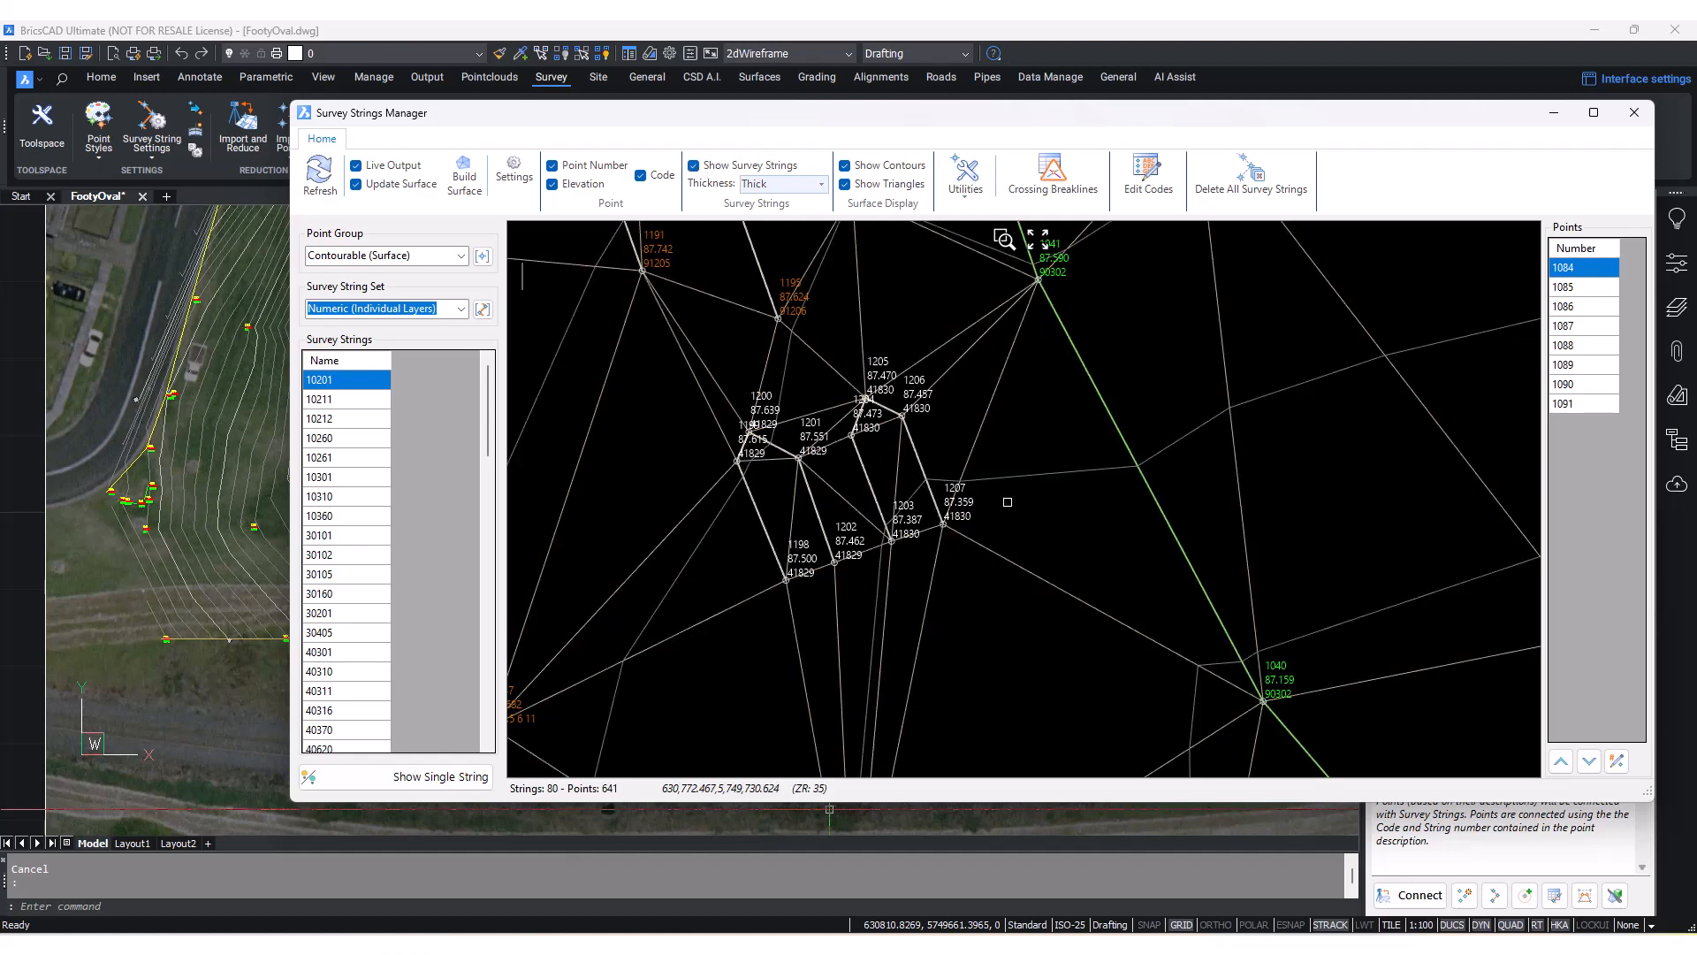
# - Turn off the surface triangles and contours in the preview
pyautogui.moveTo(1076, 549); pyautogui.dragTo(1052, 564, button='middle')
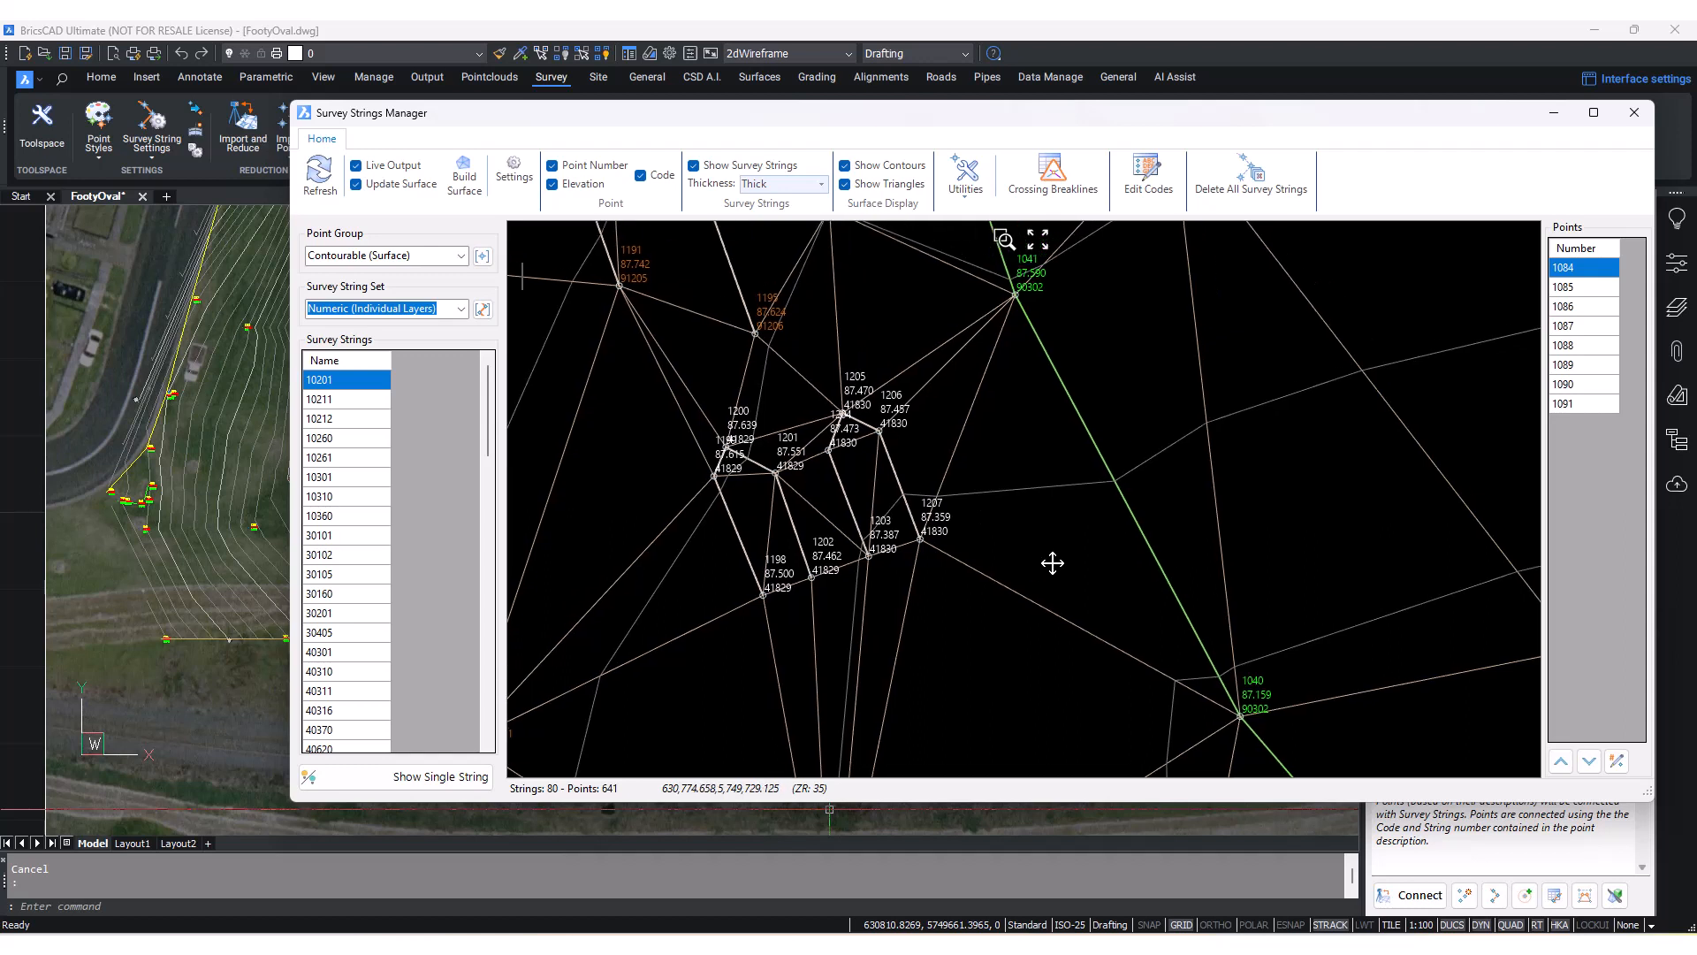
pyautogui.click(878, 194)
pyautogui.click(883, 167)
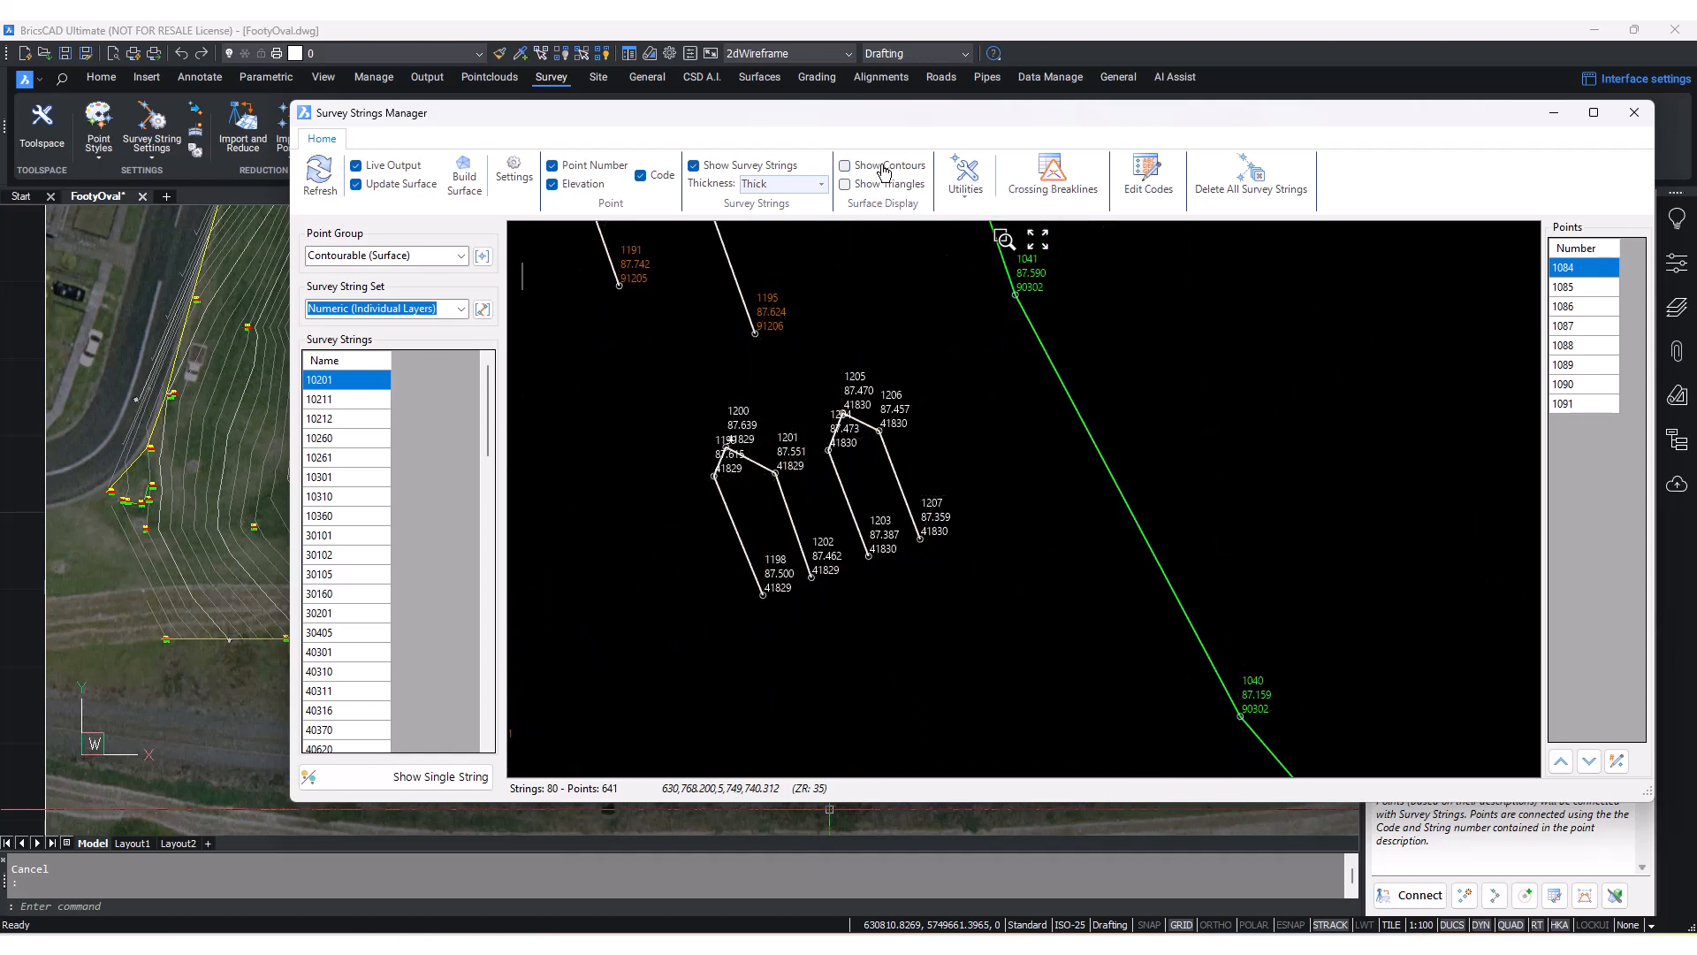
pyautogui.moveTo(1084, 468); pyautogui.dragTo(786, 469, button='middle')
pyautogui.scroll(-2, 917, 315)
pyautogui.moveTo(919, 315); pyautogui.dragTo(1021, 307, button='middle')
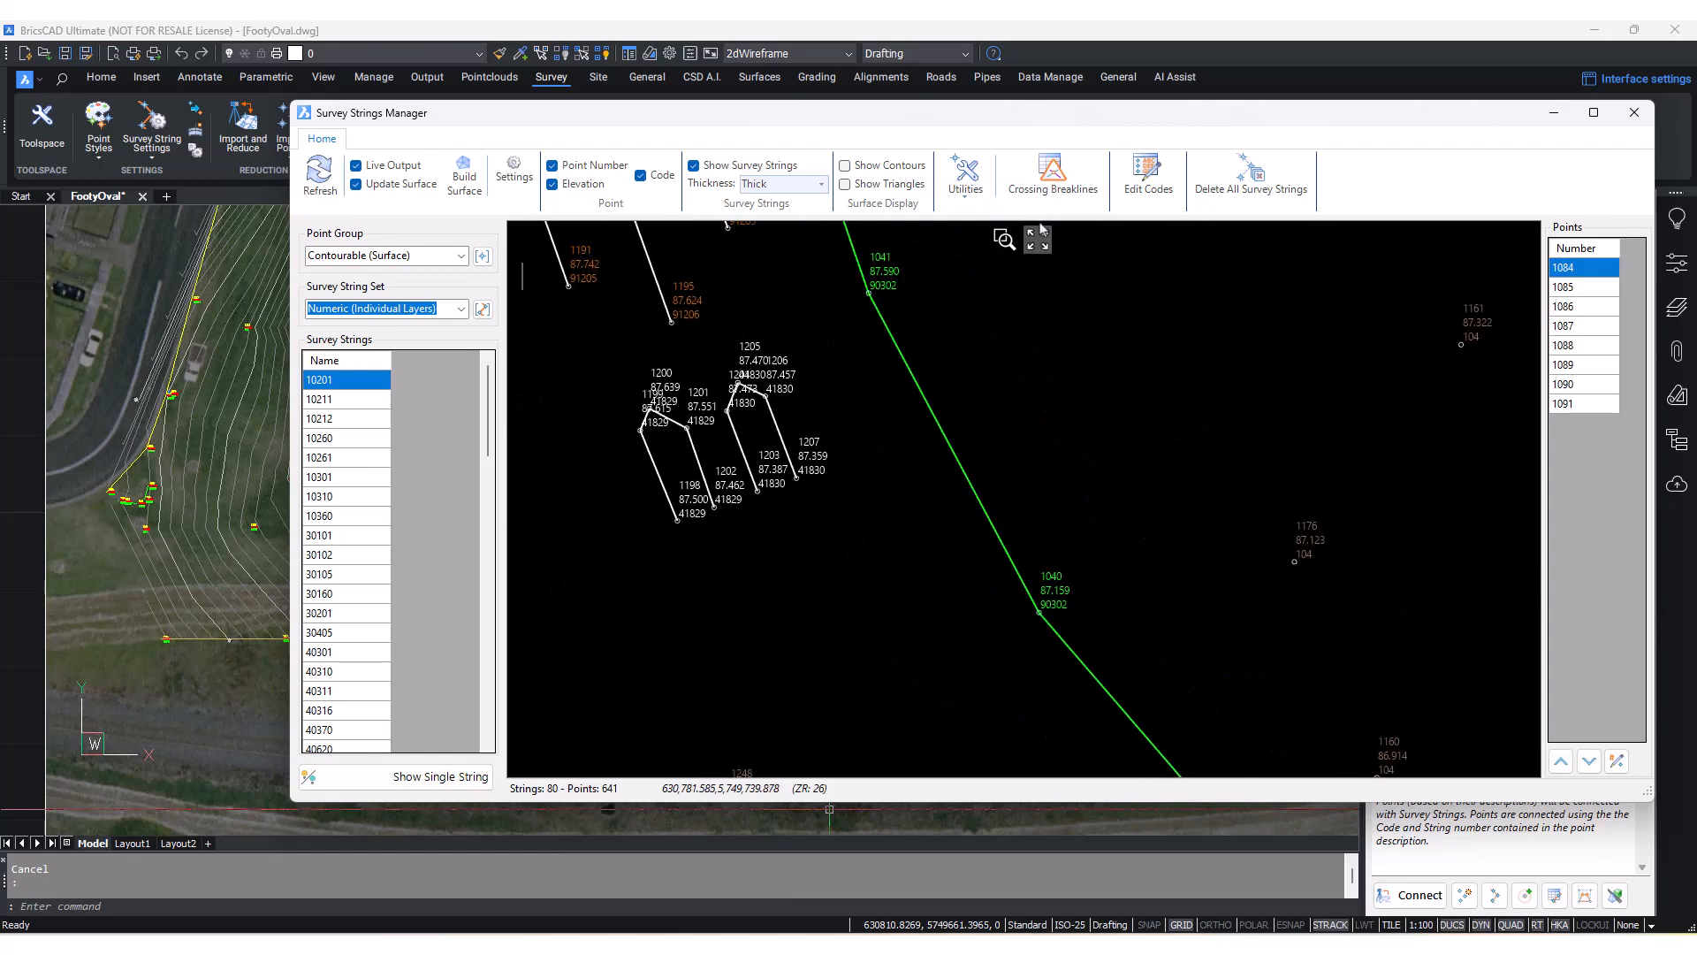
# - Add the drawing's aerial image as the backdrop of the Survey Strings Manager preview and inspect the parking bay strings over it
pyautogui.click(976, 200)
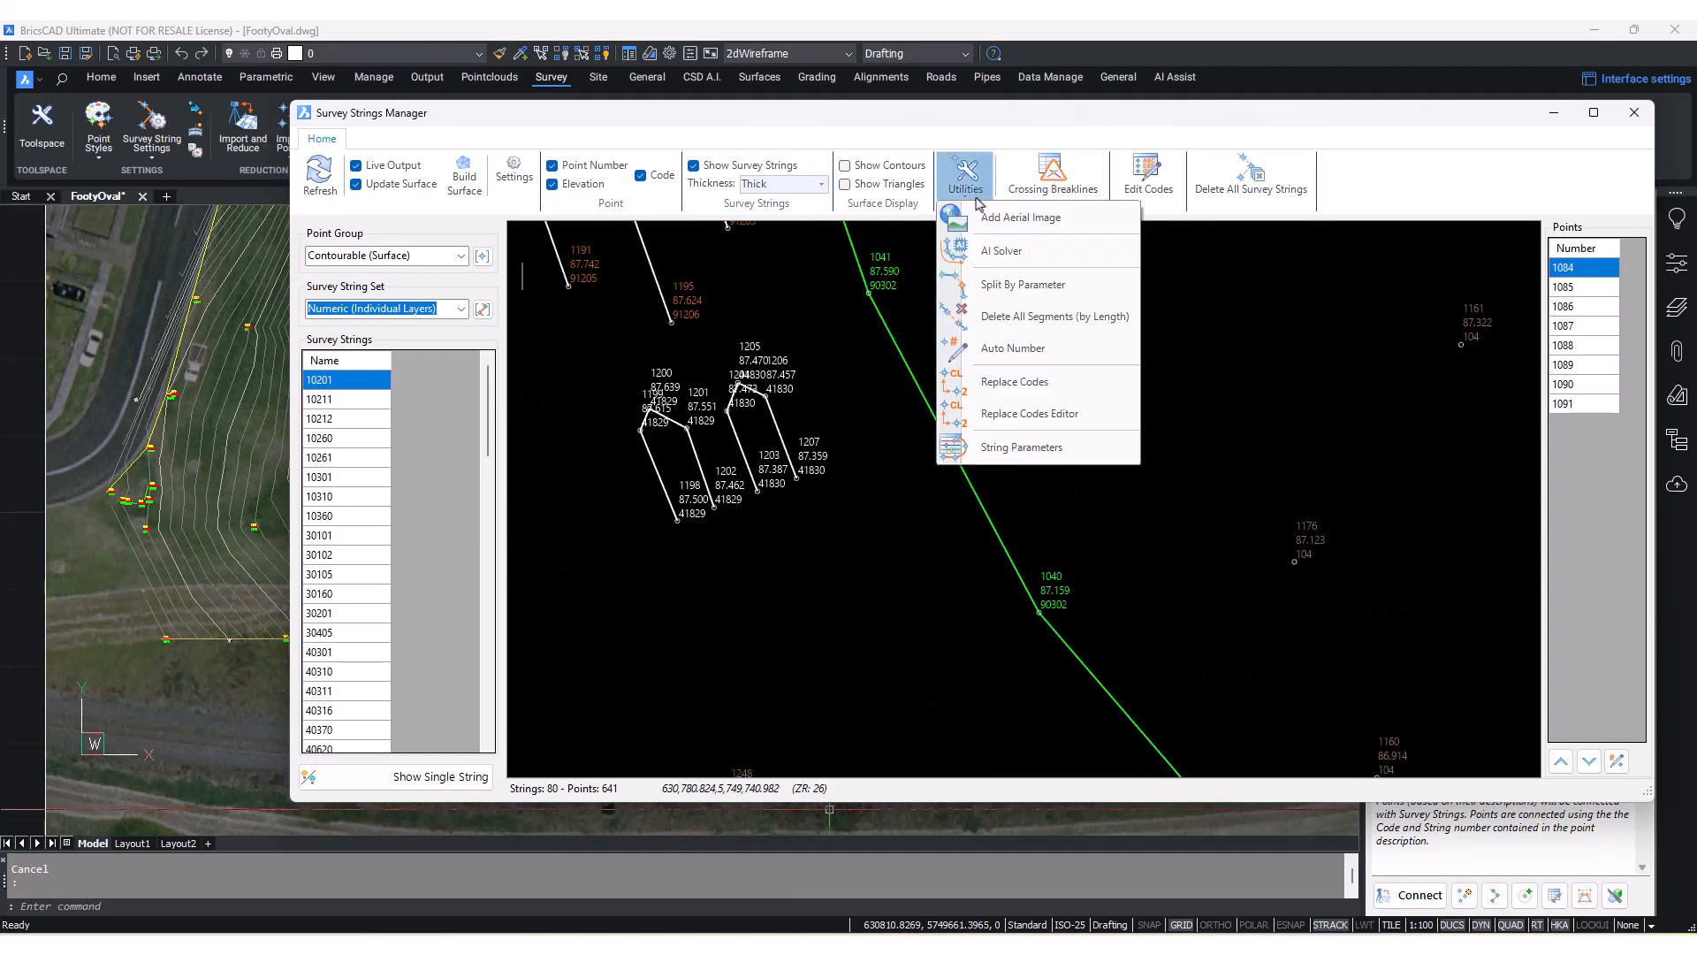
pyautogui.click(1019, 222)
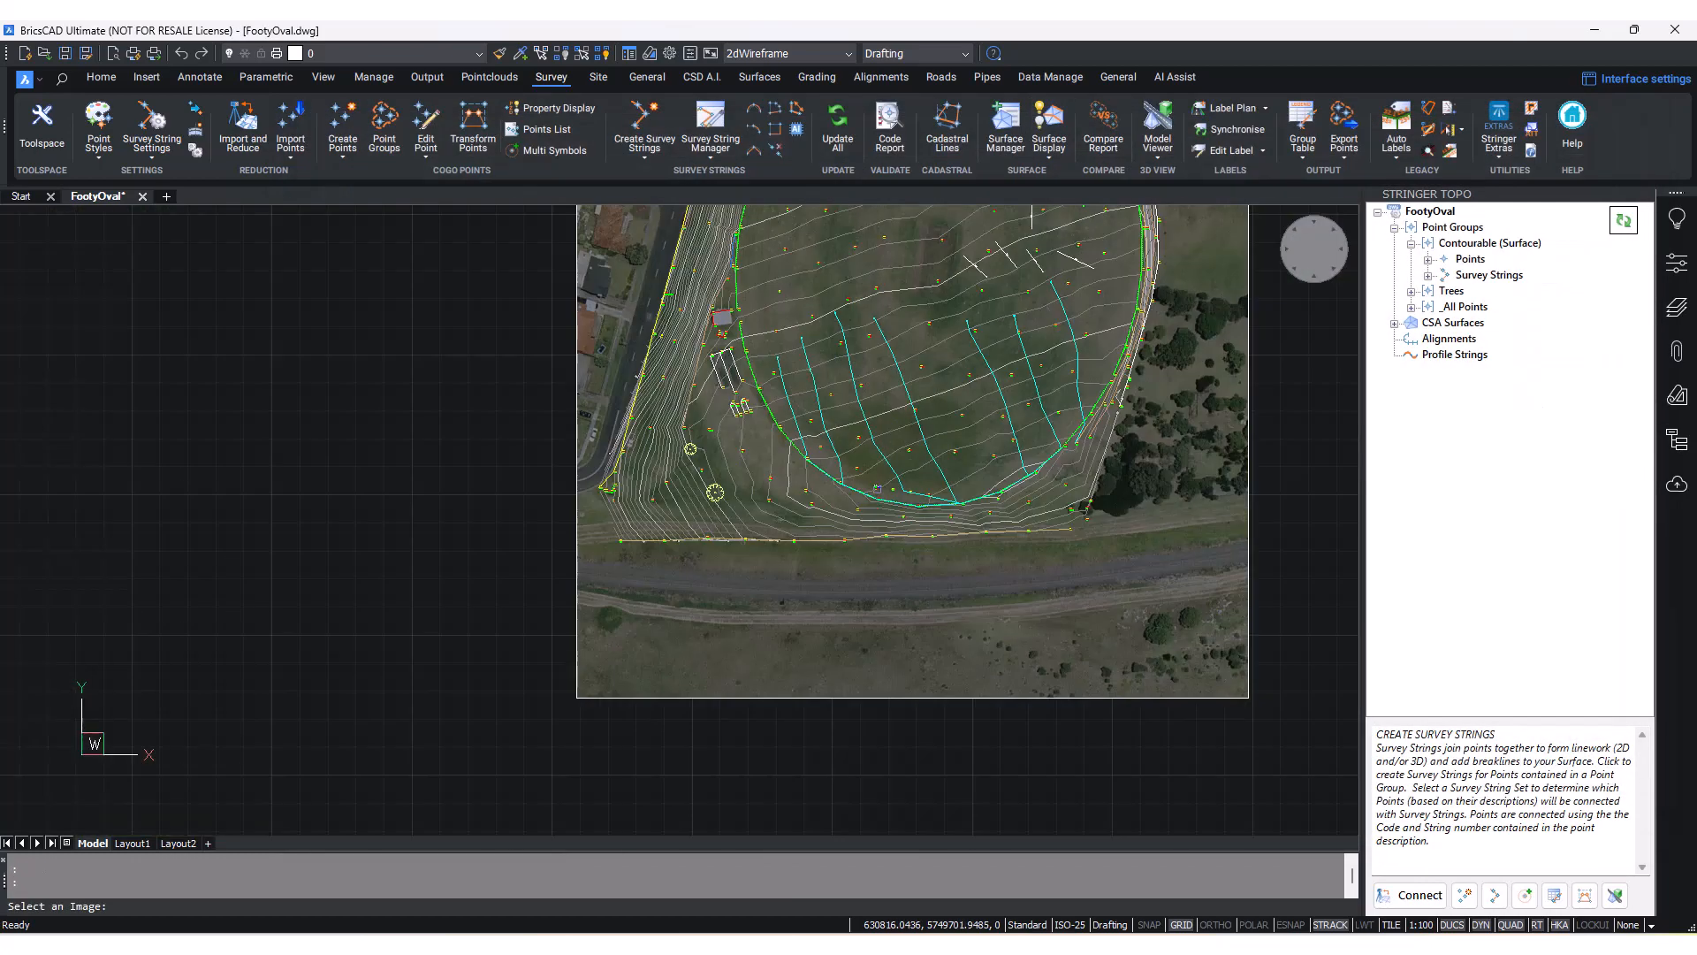
pyautogui.click(1036, 412)
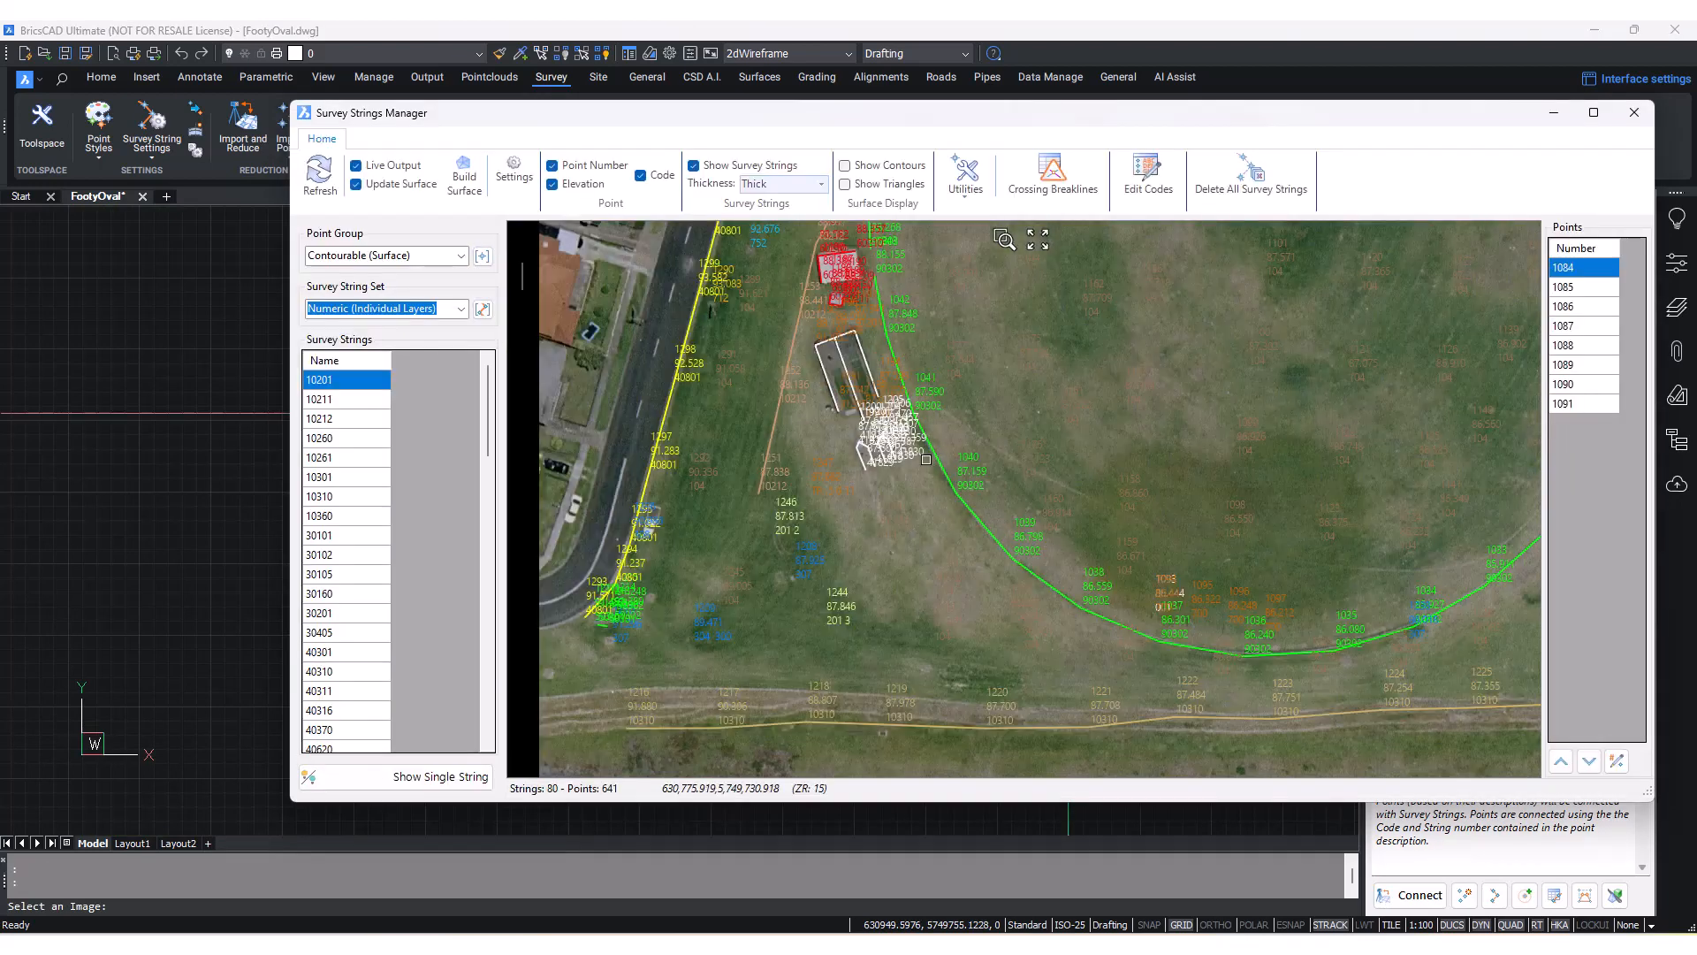
pyautogui.scroll(5, 925, 465)
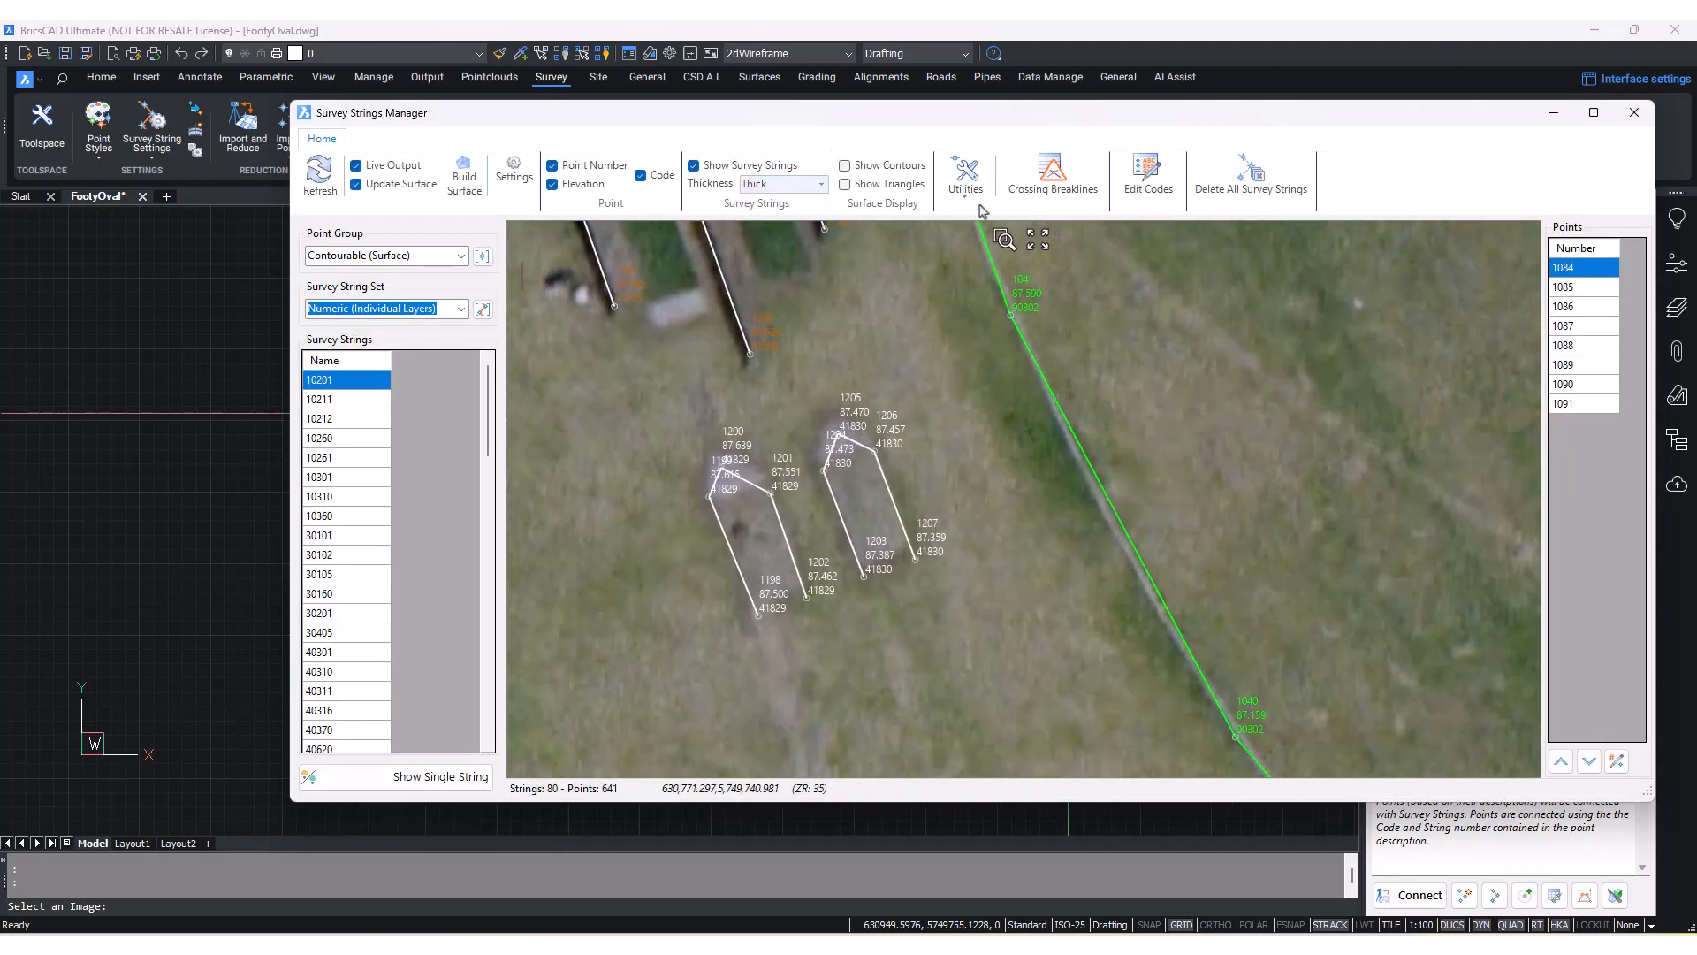
pyautogui.click(966, 176)
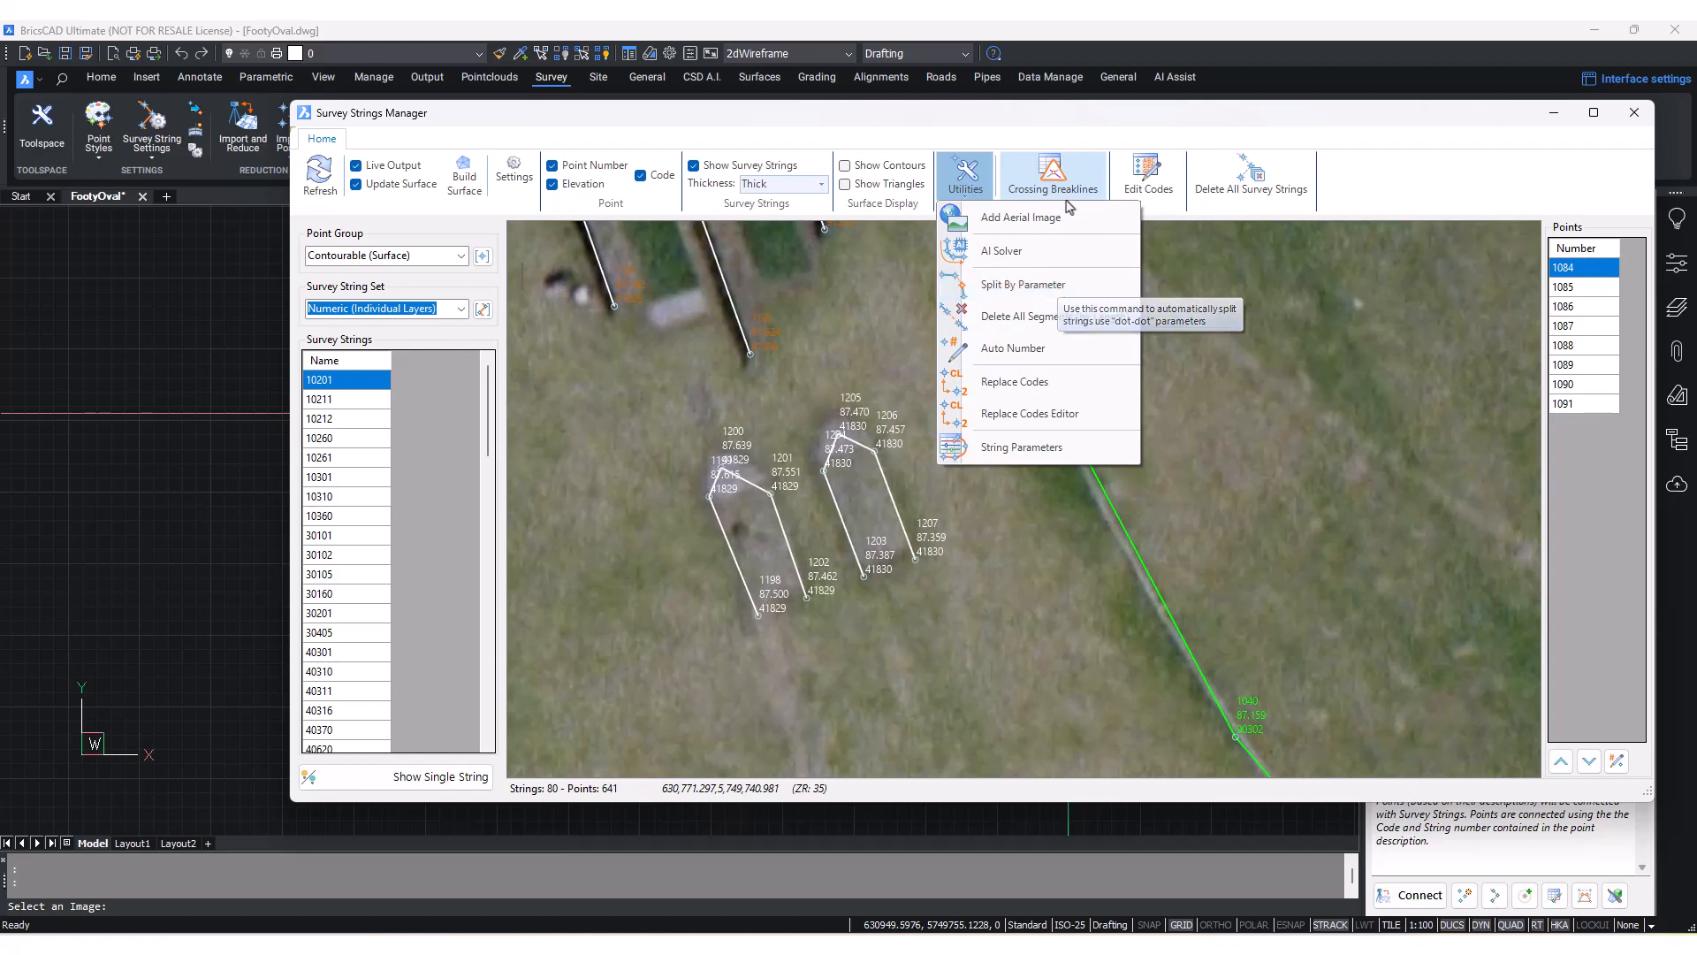
pyautogui.moveTo(1203, 610); pyautogui.dragTo(1168, 547)
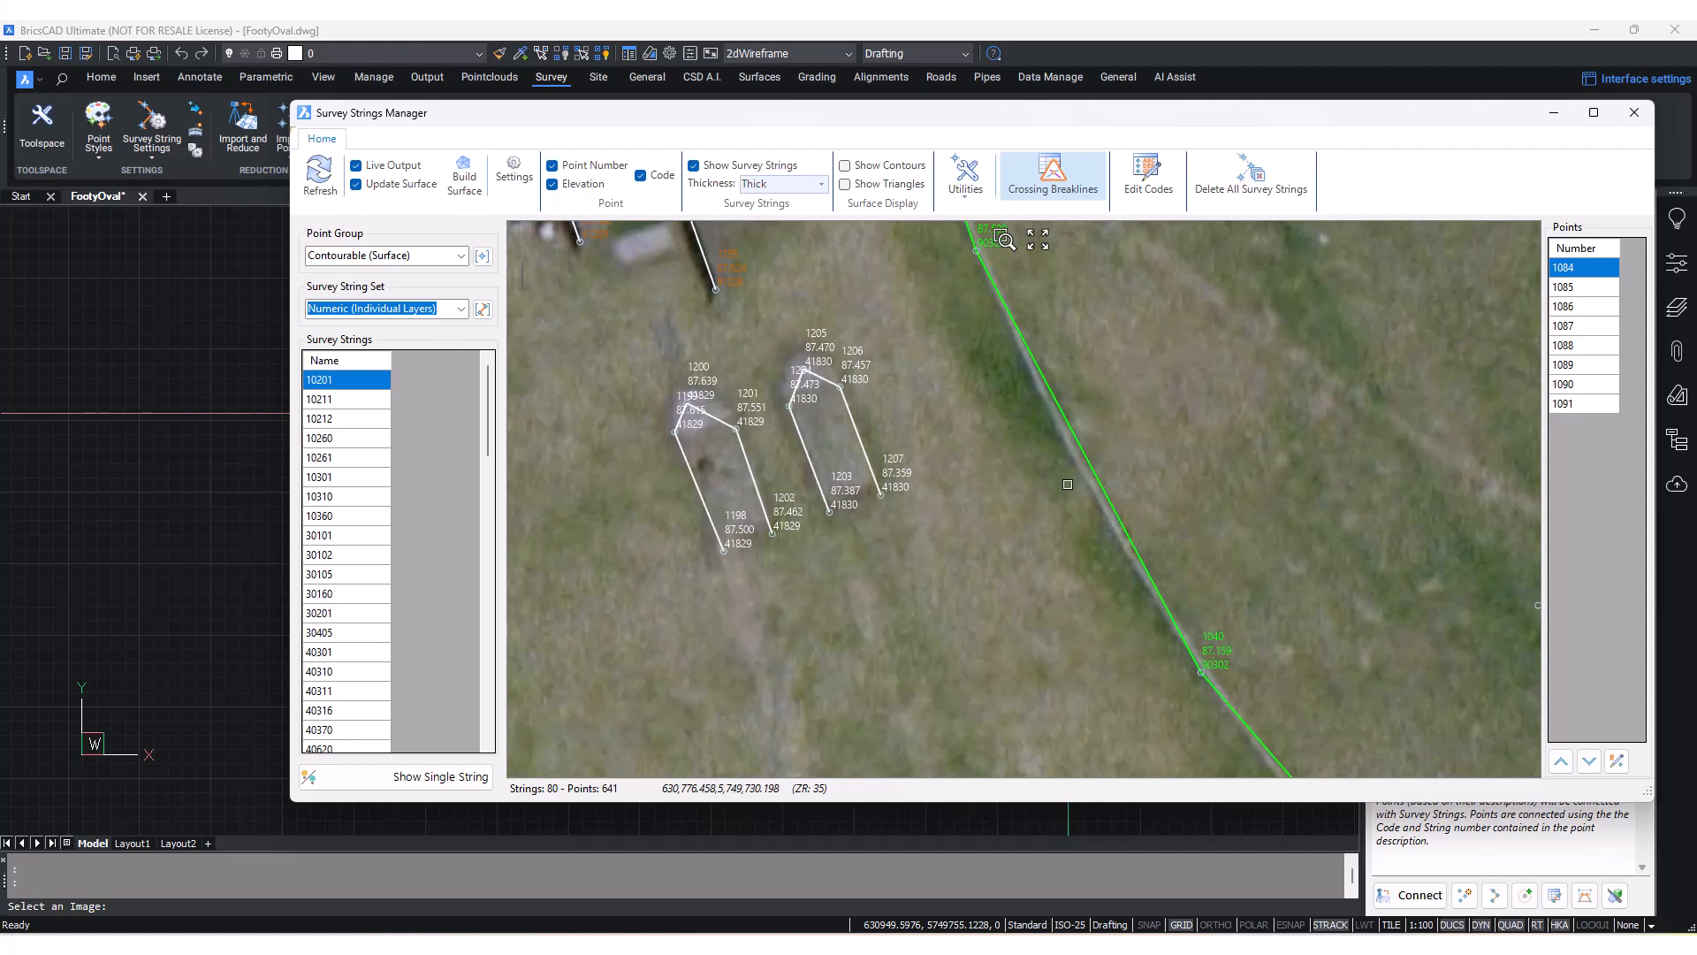
pyautogui.click(965, 176)
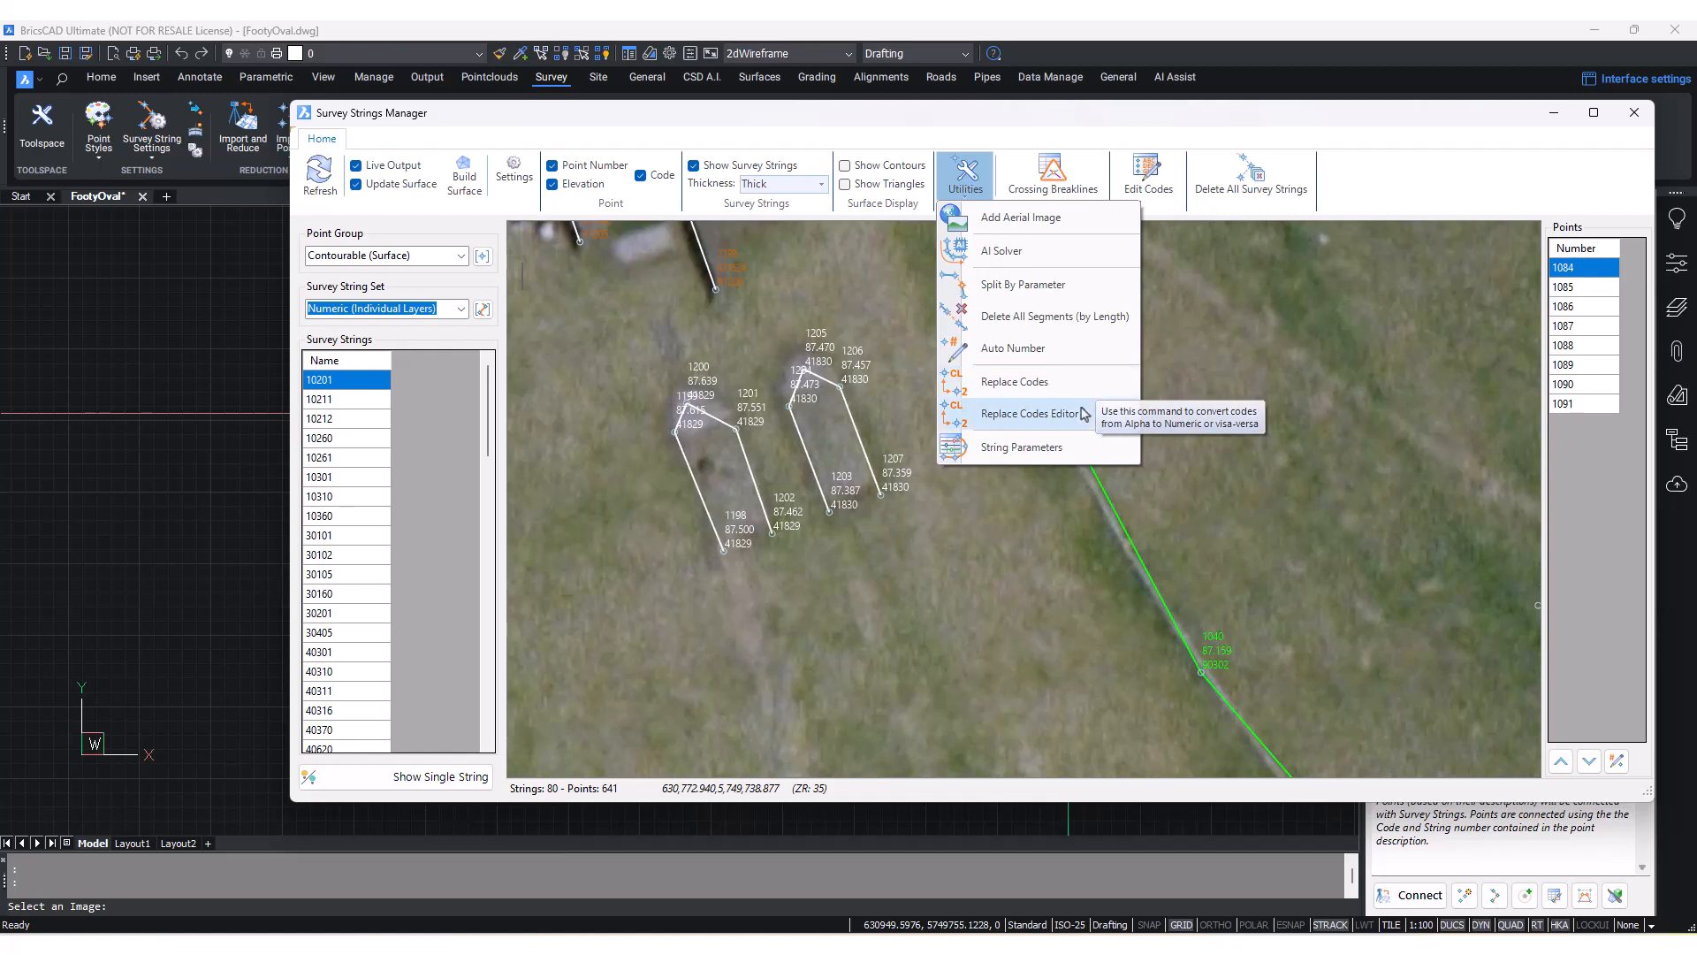
# - Review the String Parameters utility's point parameter codes and kerb template assignments, and apply them unchanged
pyautogui.moveTo(1280, 121); pyautogui.dragTo(1162, 134)
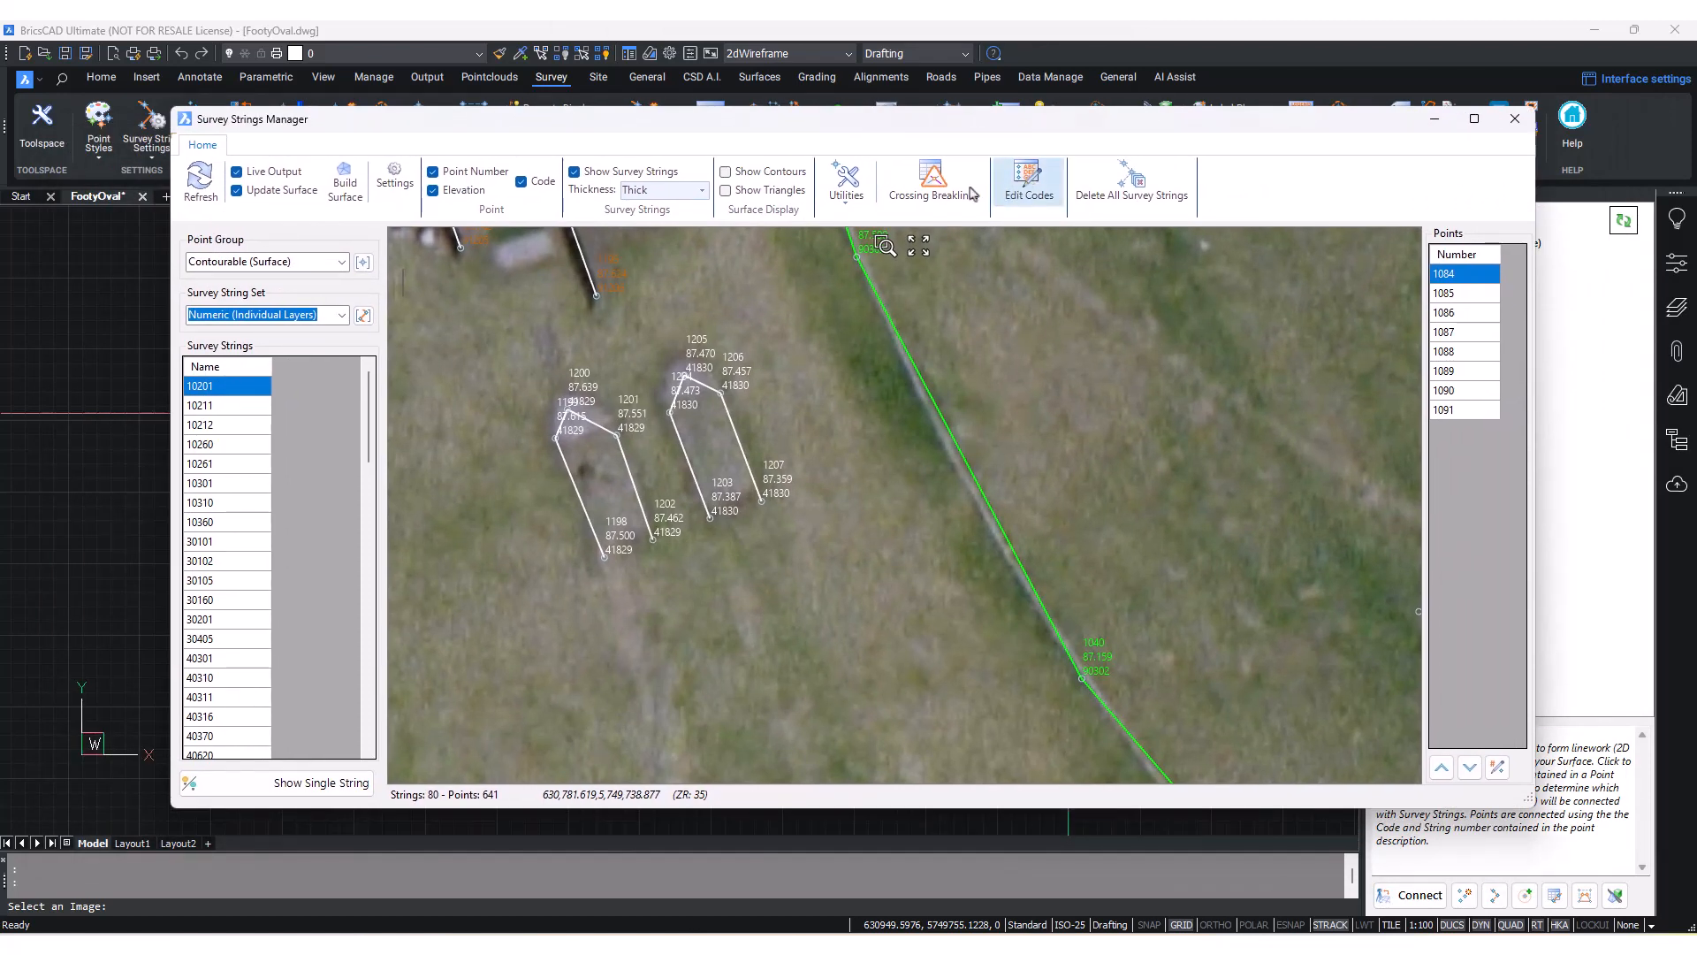
pyautogui.click(847, 199)
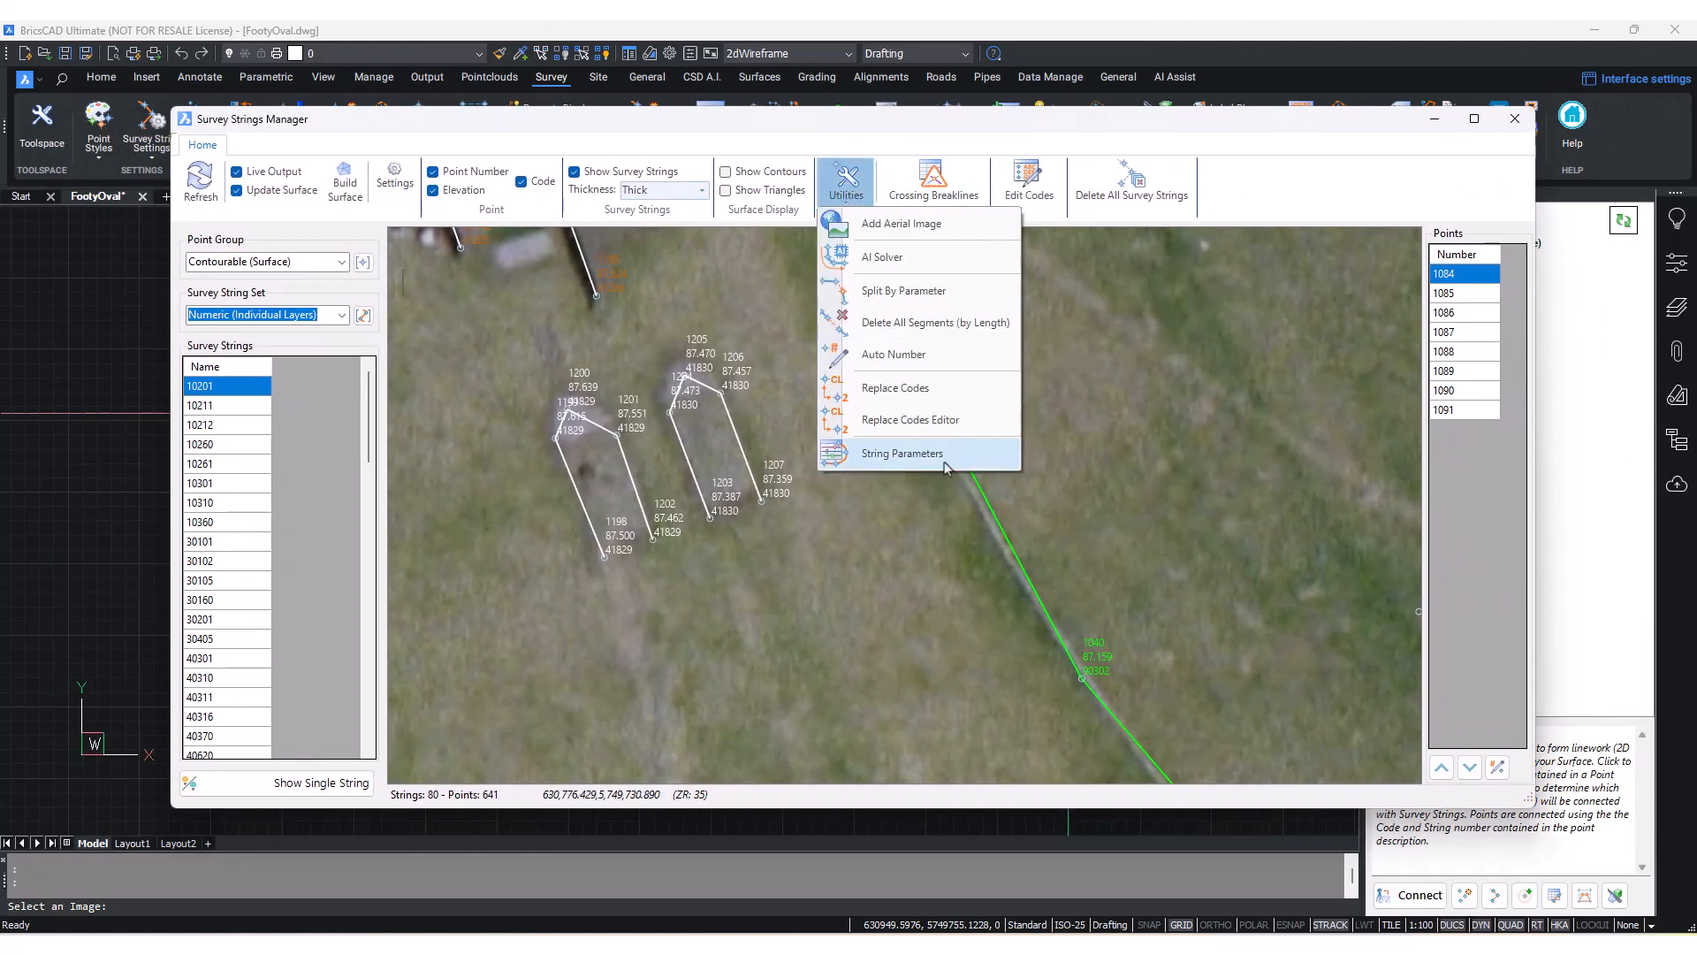
pyautogui.click(902, 452)
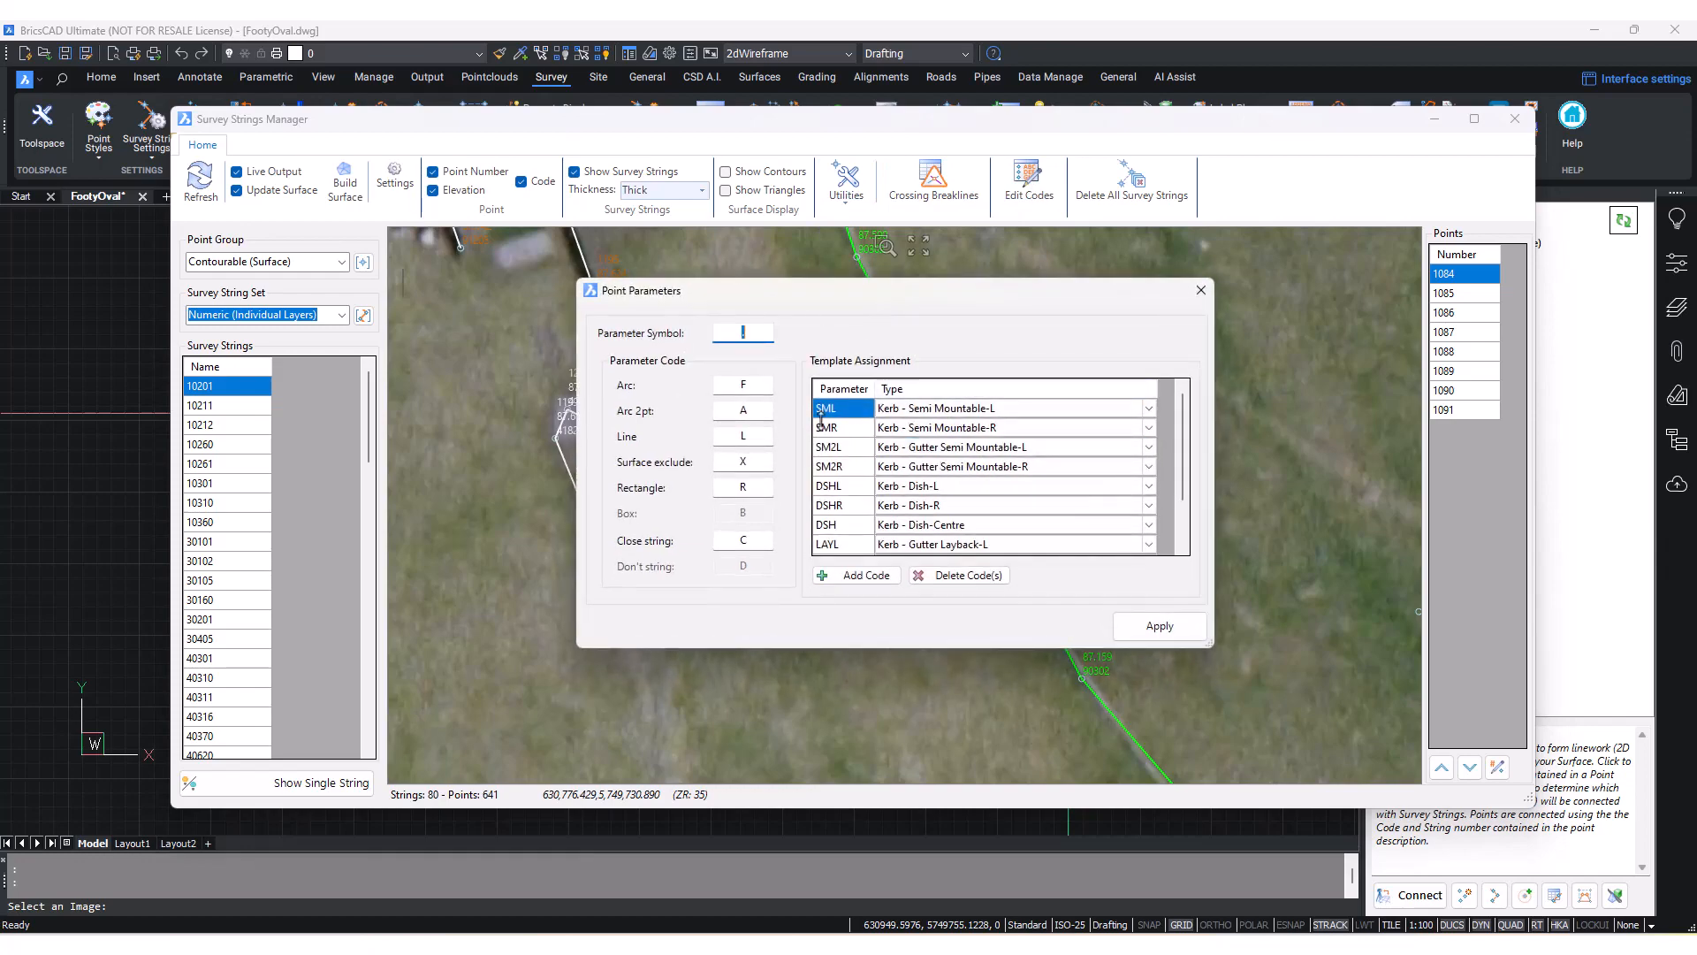
pyautogui.click(1160, 627)
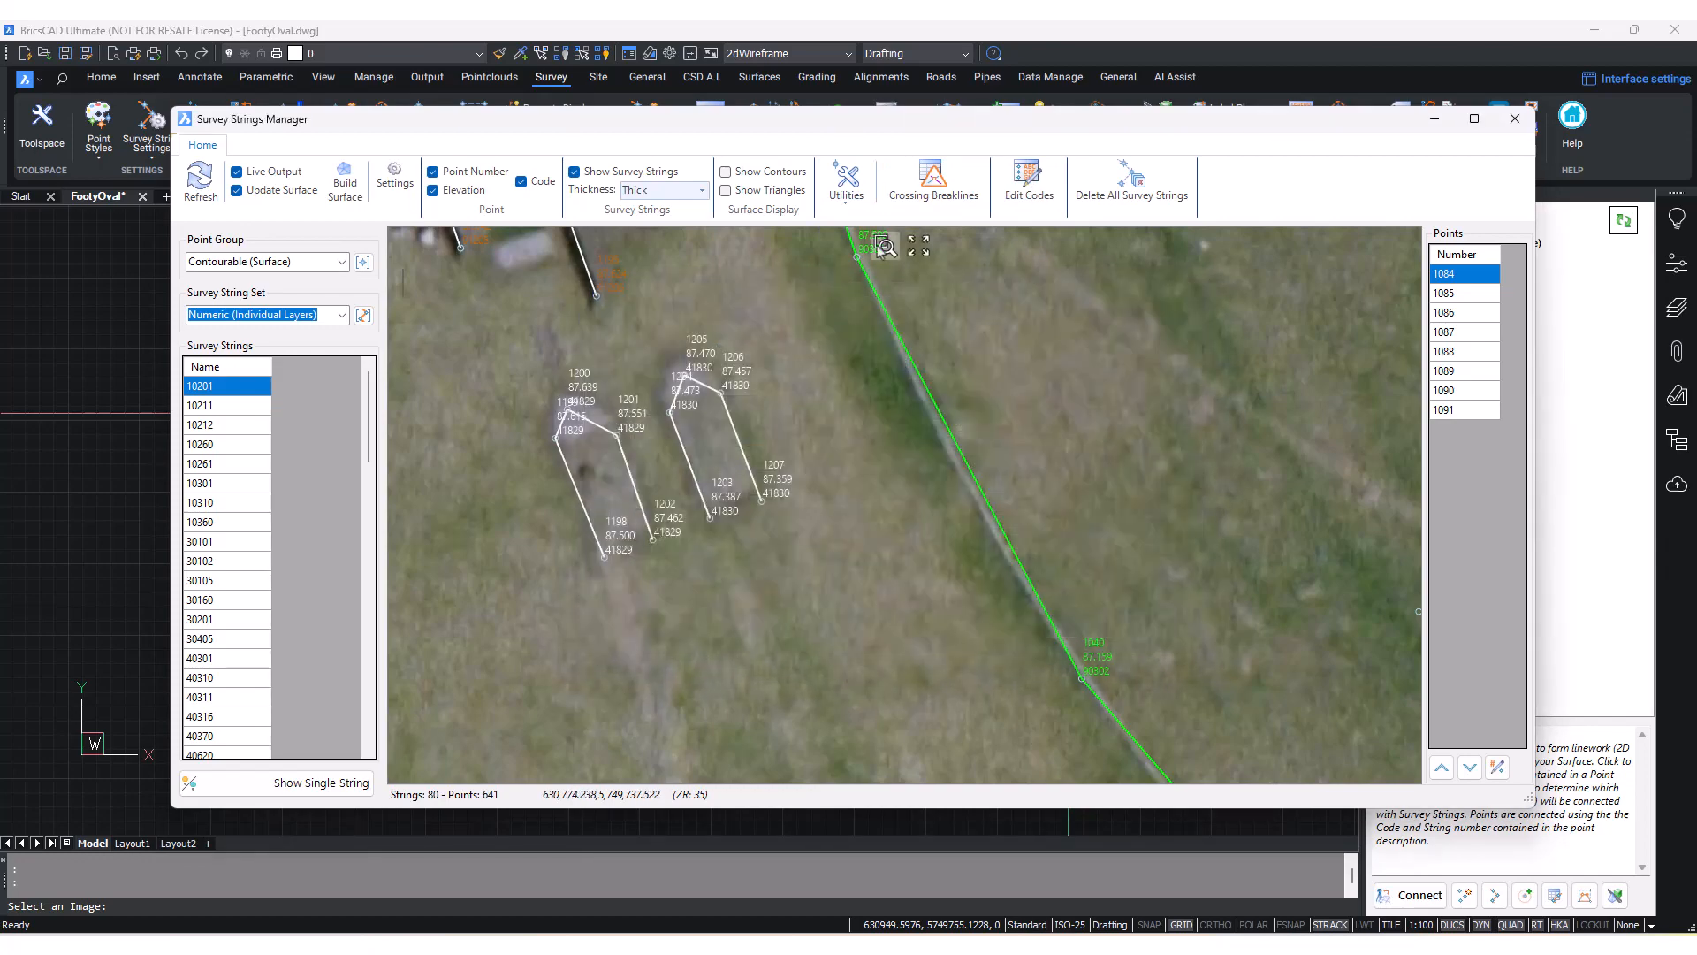
# - Generate the Crossing Breaklines report and bring the whole site with its crossing markers into view beside it
pyautogui.scroll(3, 895, 481)
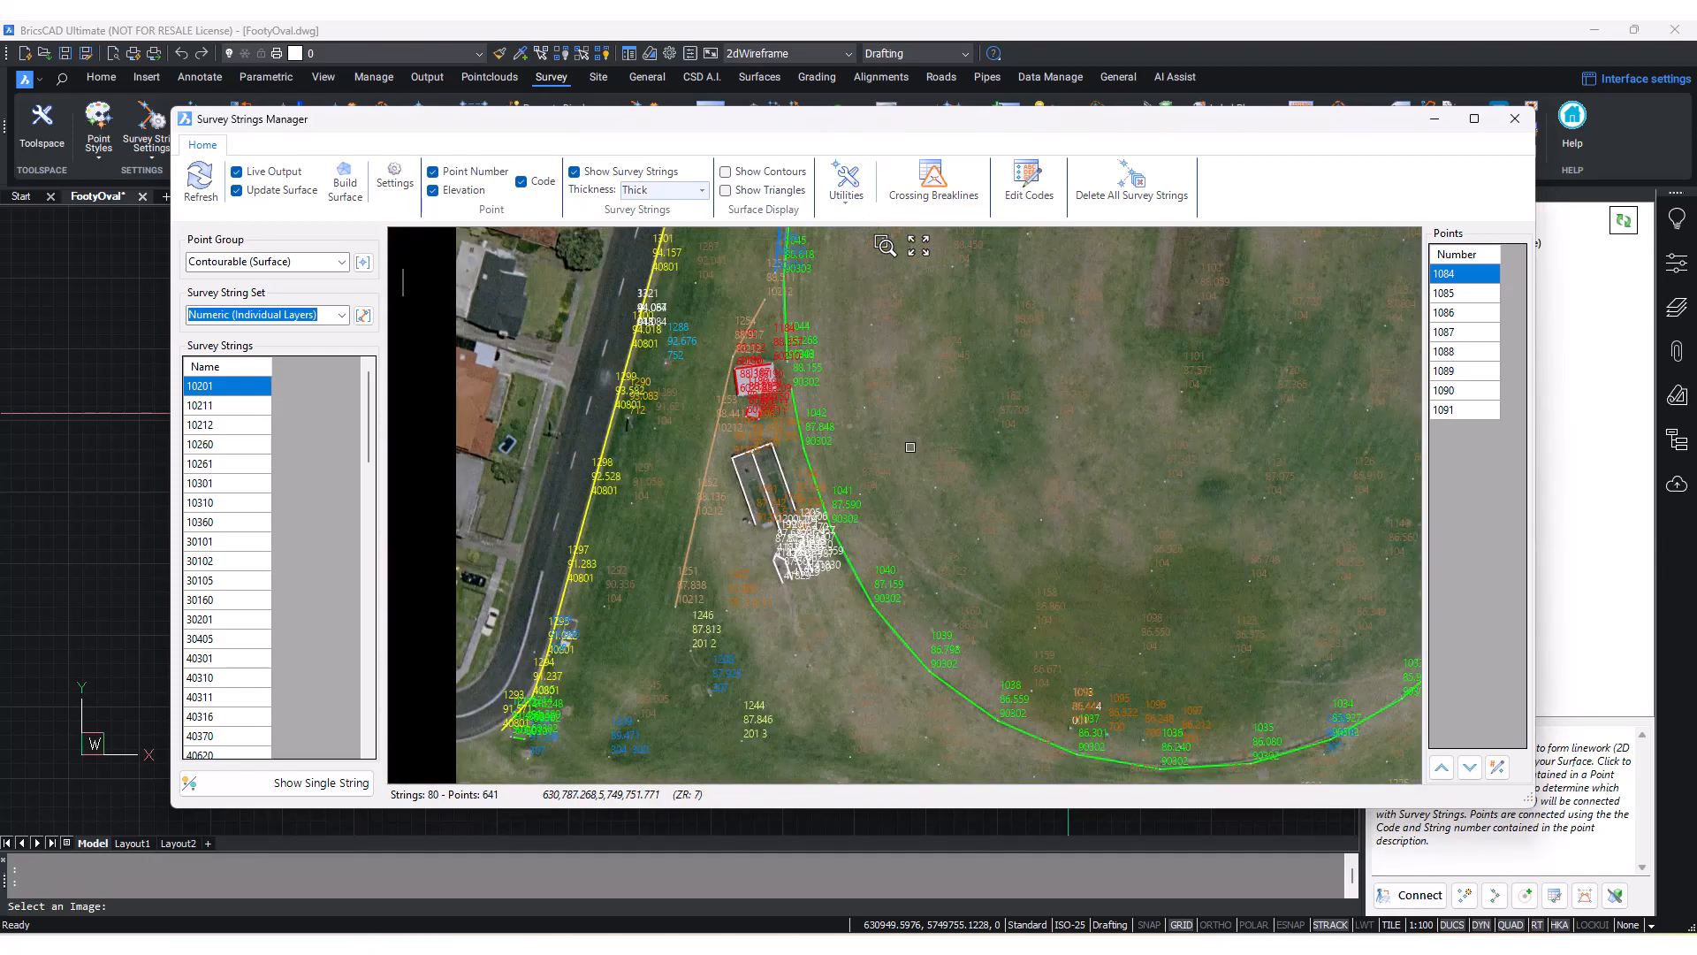
pyautogui.click(933, 181)
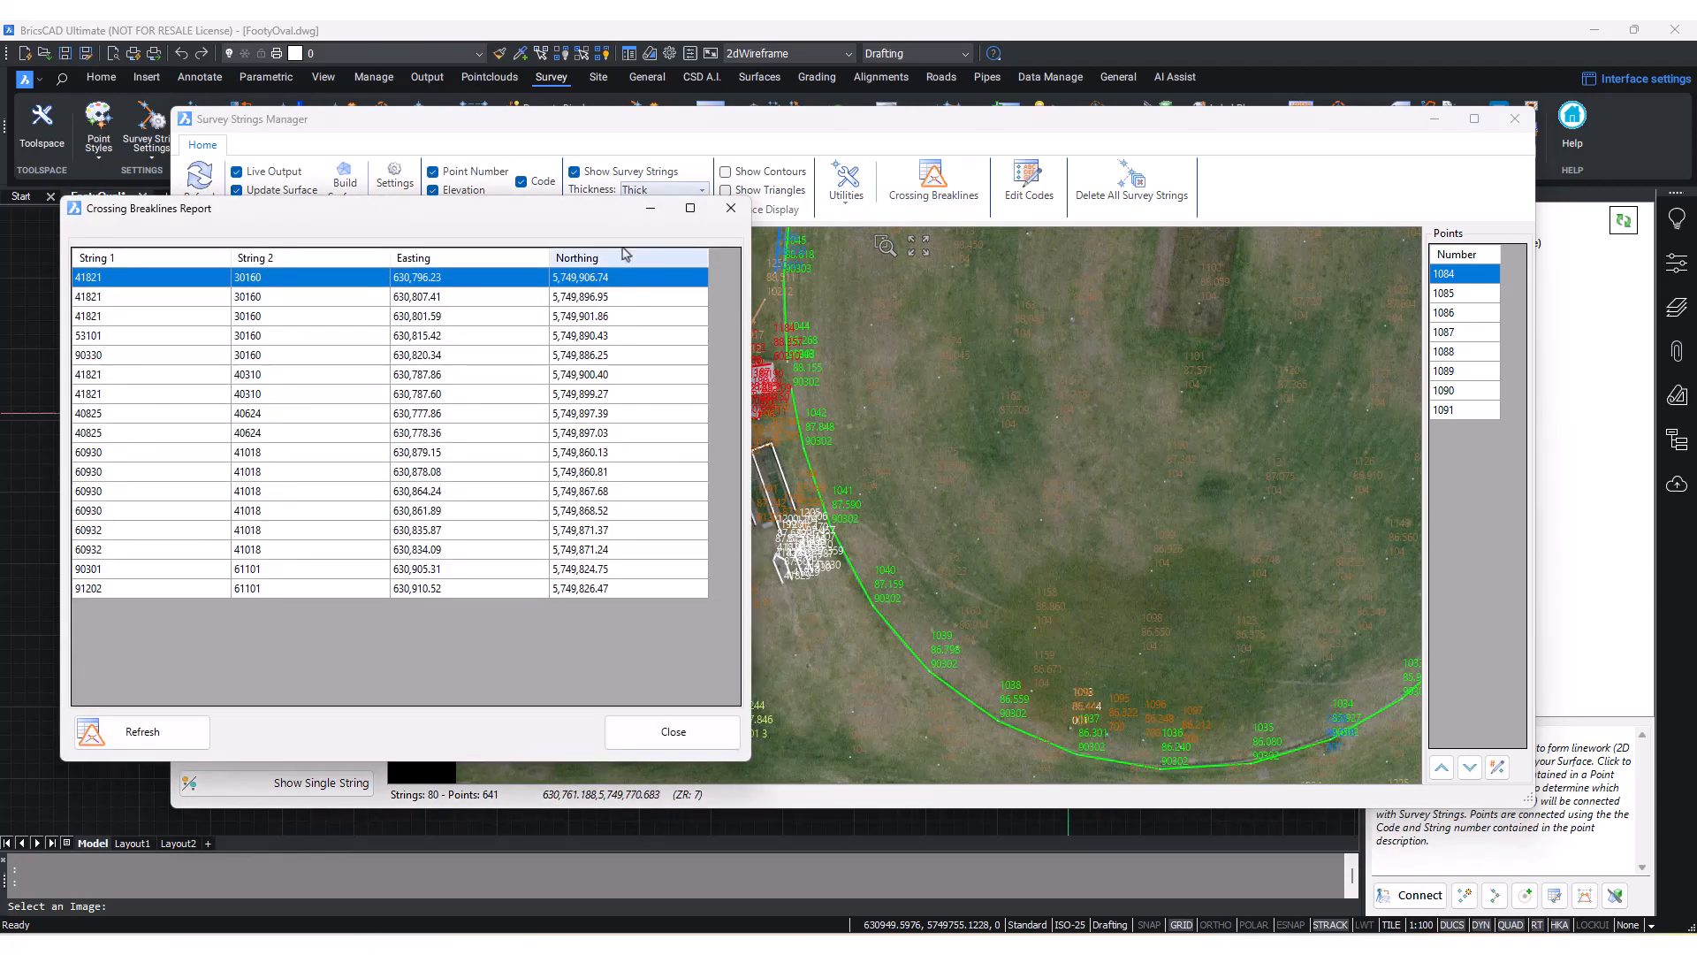
pyautogui.scroll(-2, 1039, 511)
pyautogui.scroll(-3, 1039, 511)
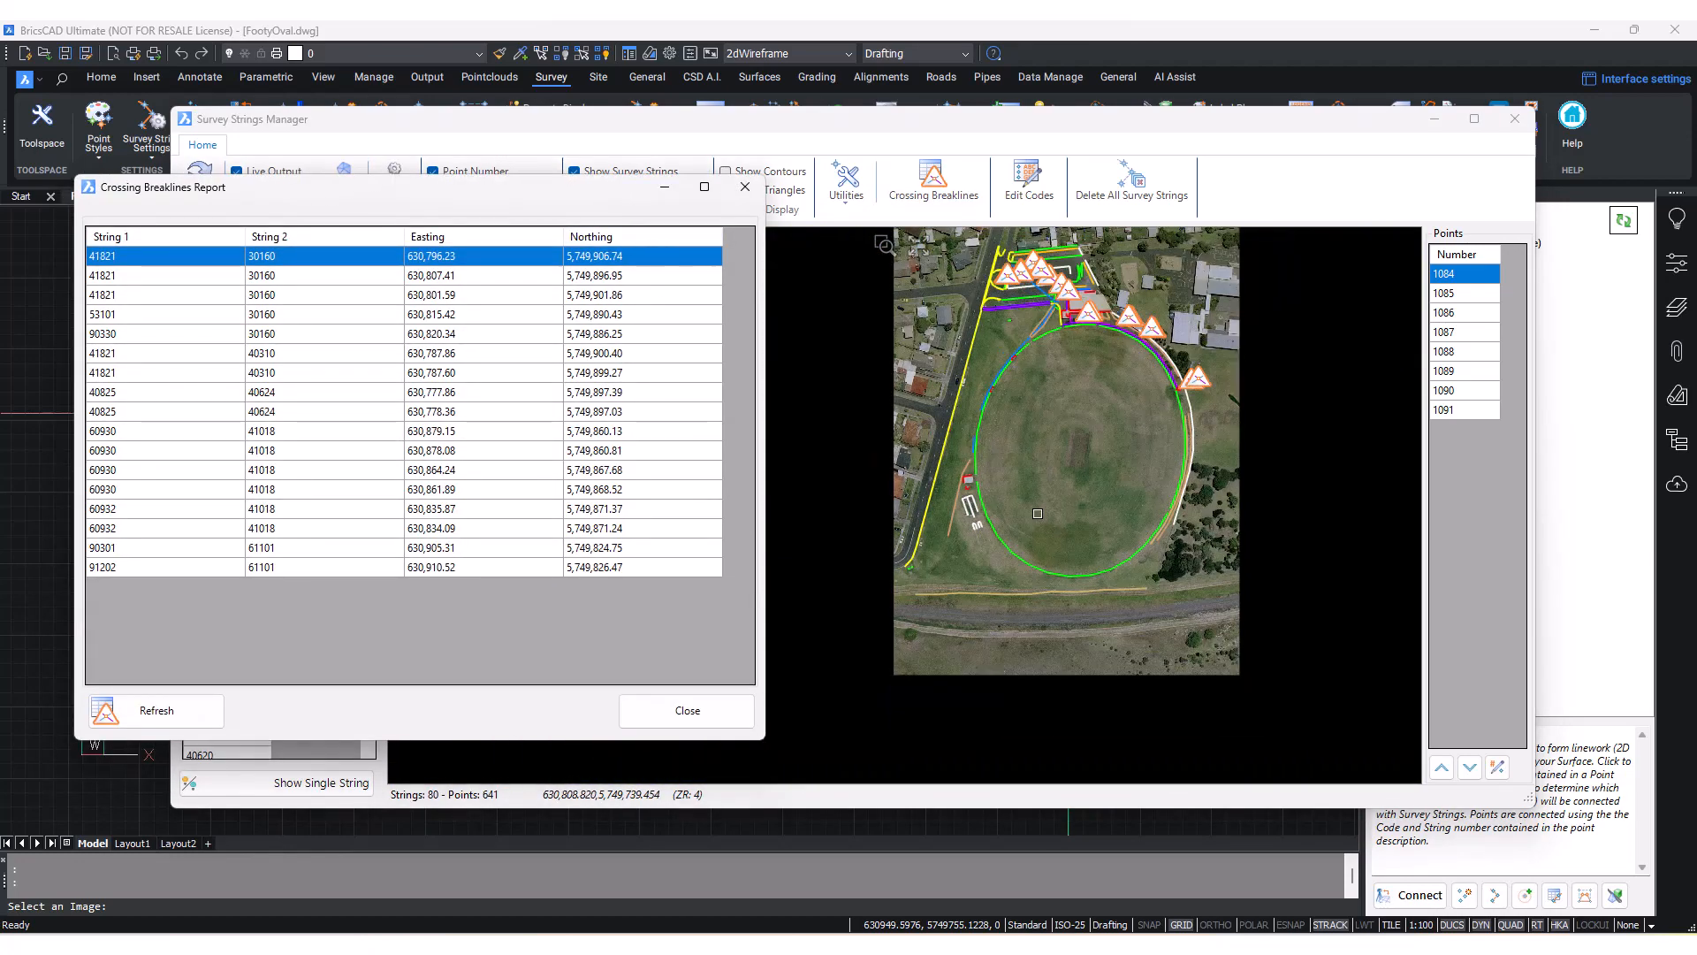
# - Examine the crossing breakline markers up close around the building and in the car park
pyautogui.scroll(4, 1075, 270)
pyautogui.scroll(4, 1150, 355)
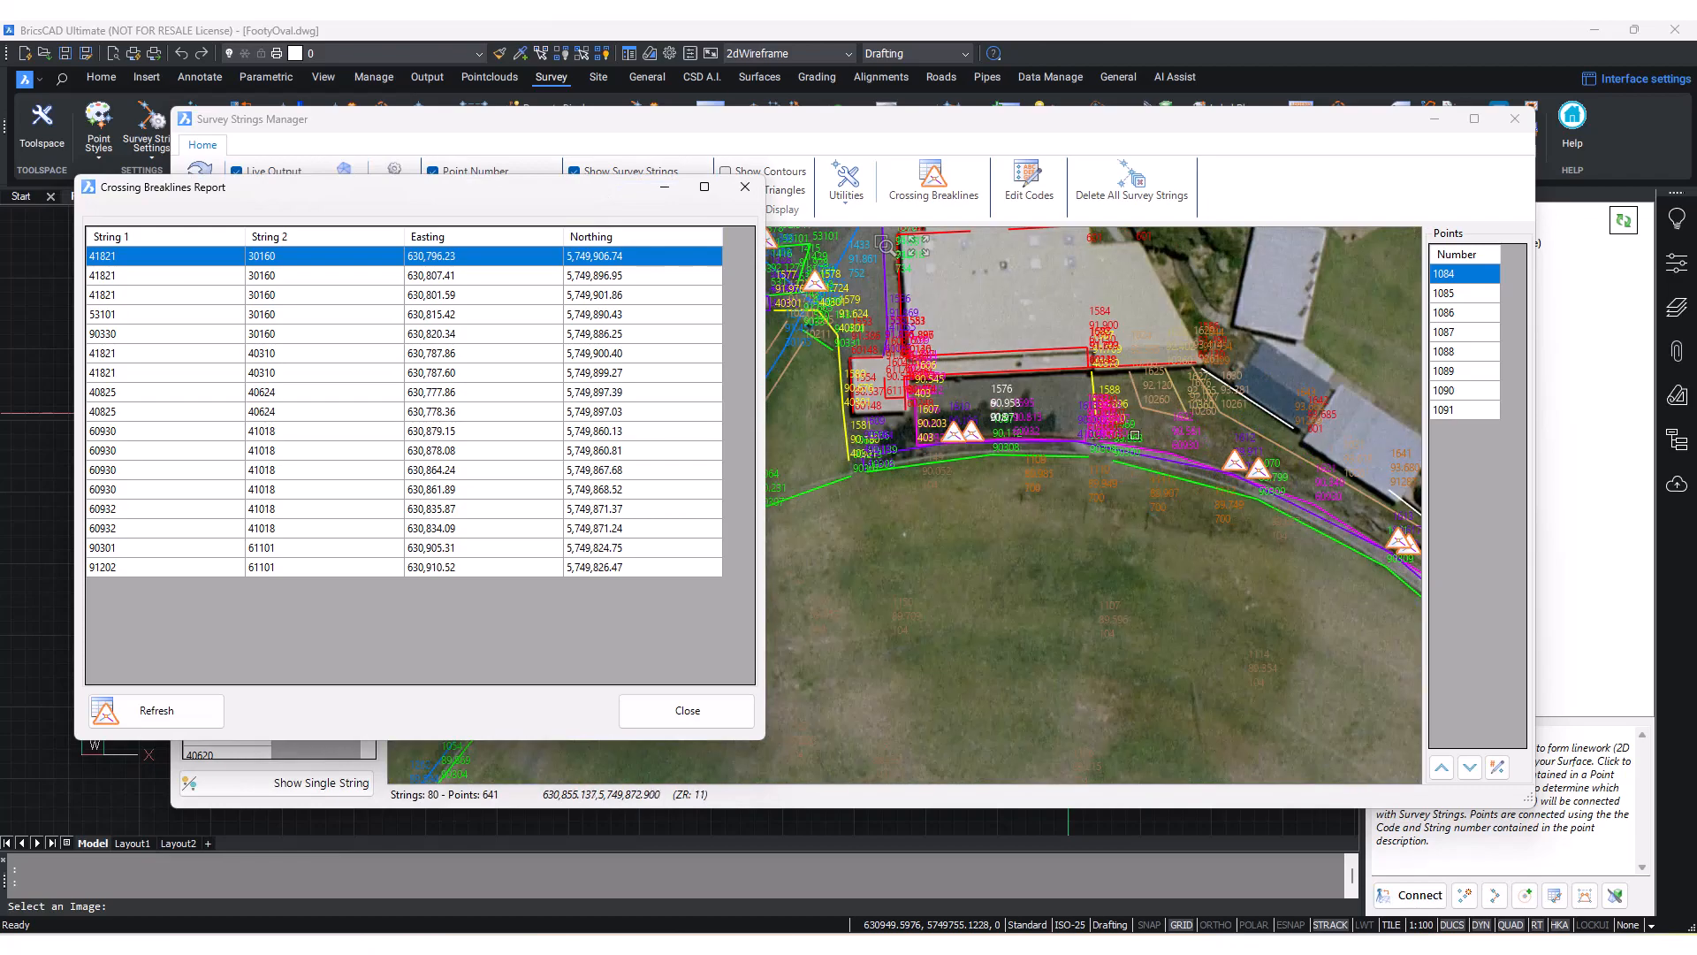
pyautogui.moveTo(970, 407); pyautogui.dragTo(1217, 527, button='middle')
pyautogui.scroll(6, 1018, 366)
pyautogui.scroll(4, 1026, 398)
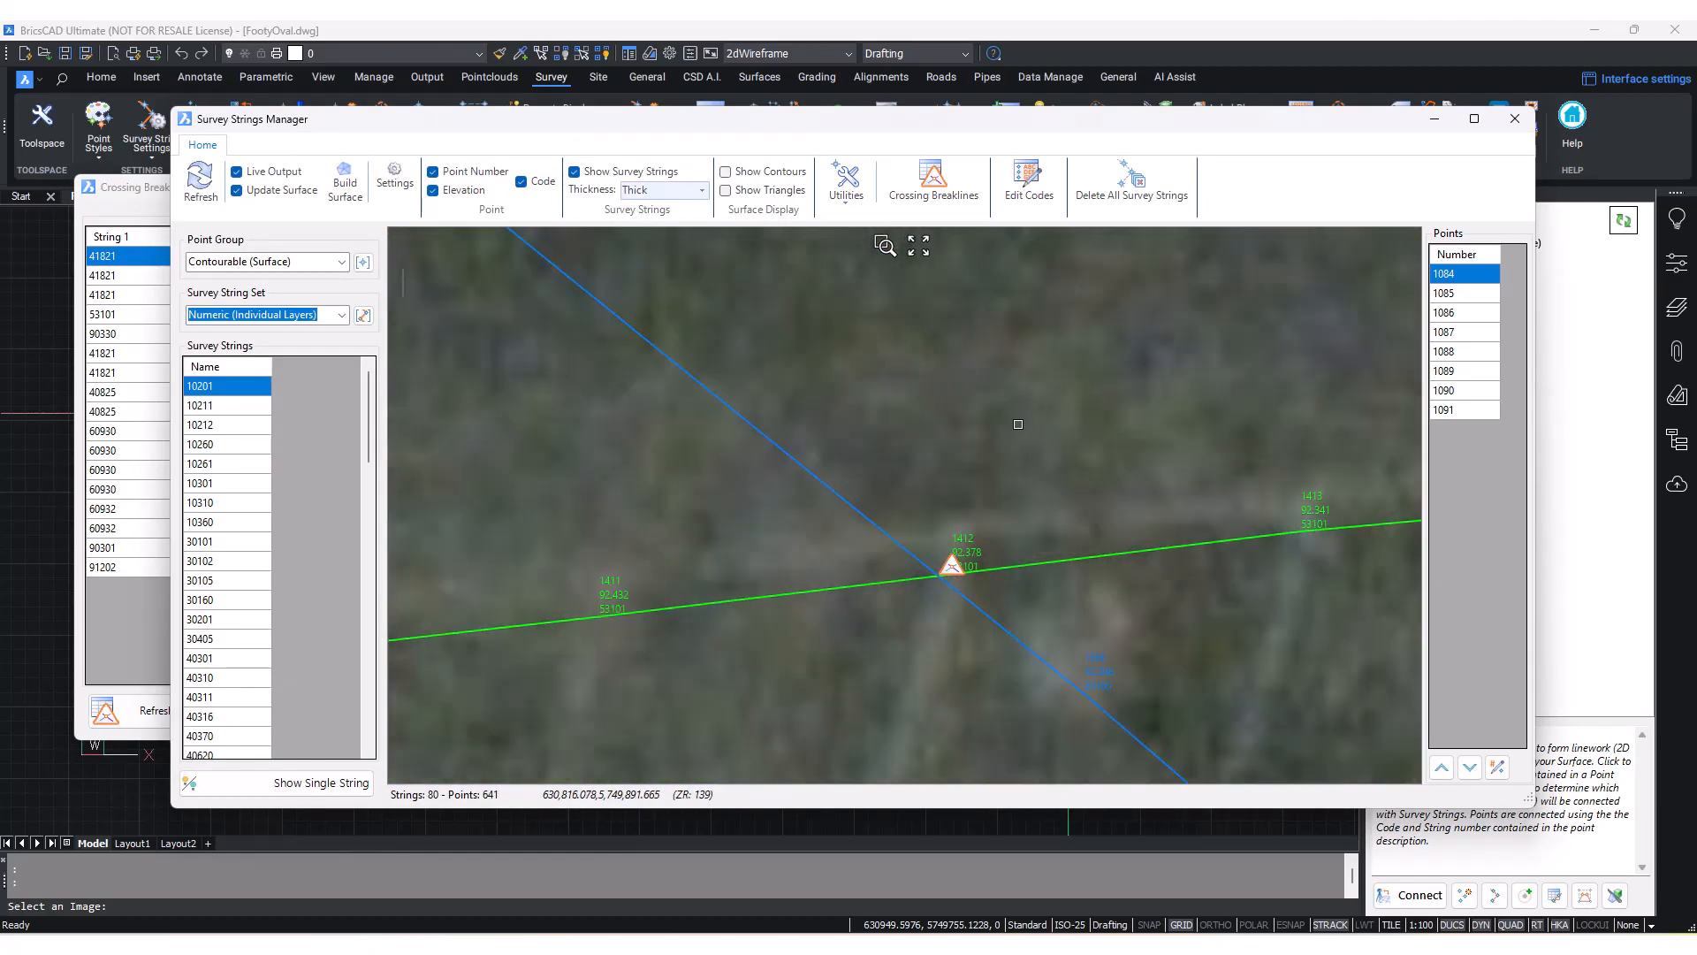
pyautogui.scroll(-7, 1026, 435)
pyautogui.moveTo(831, 305); pyautogui.dragTo(997, 449, button='middle')
pyautogui.scroll(4, 929, 385)
pyautogui.scroll(-5, 927, 386)
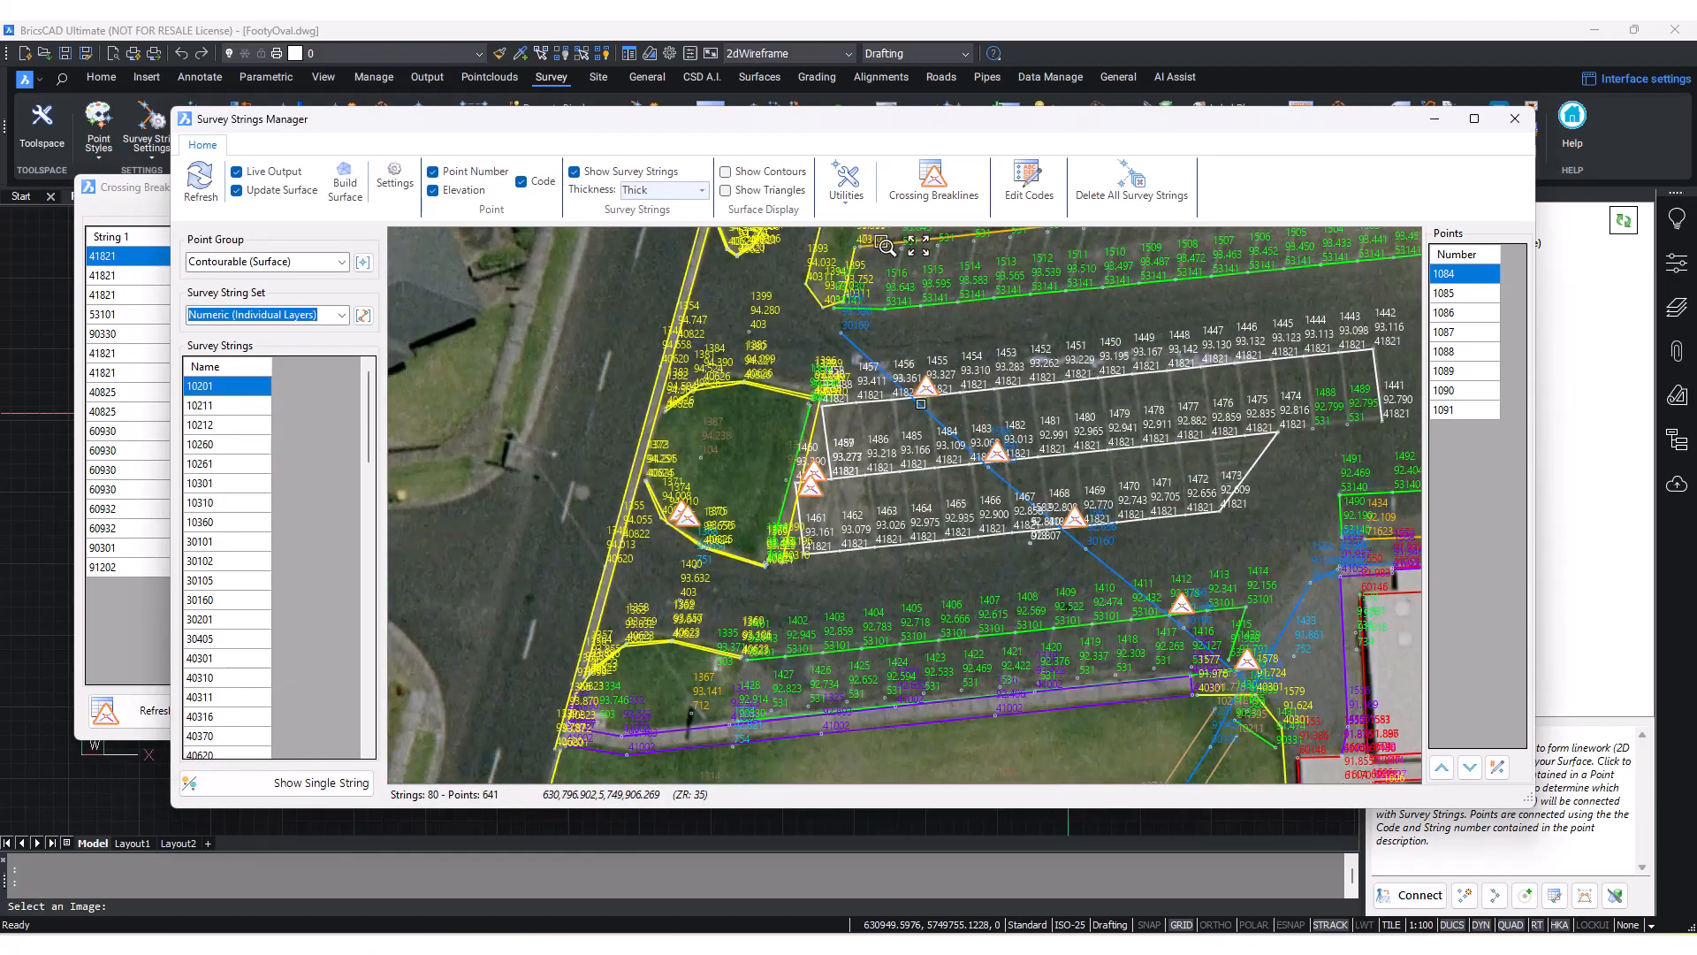
# - Examine the crossing breakline markers on the strings running along the oval's edge
pyautogui.scroll(6, 1205, 581)
pyautogui.scroll(4, 1091, 532)
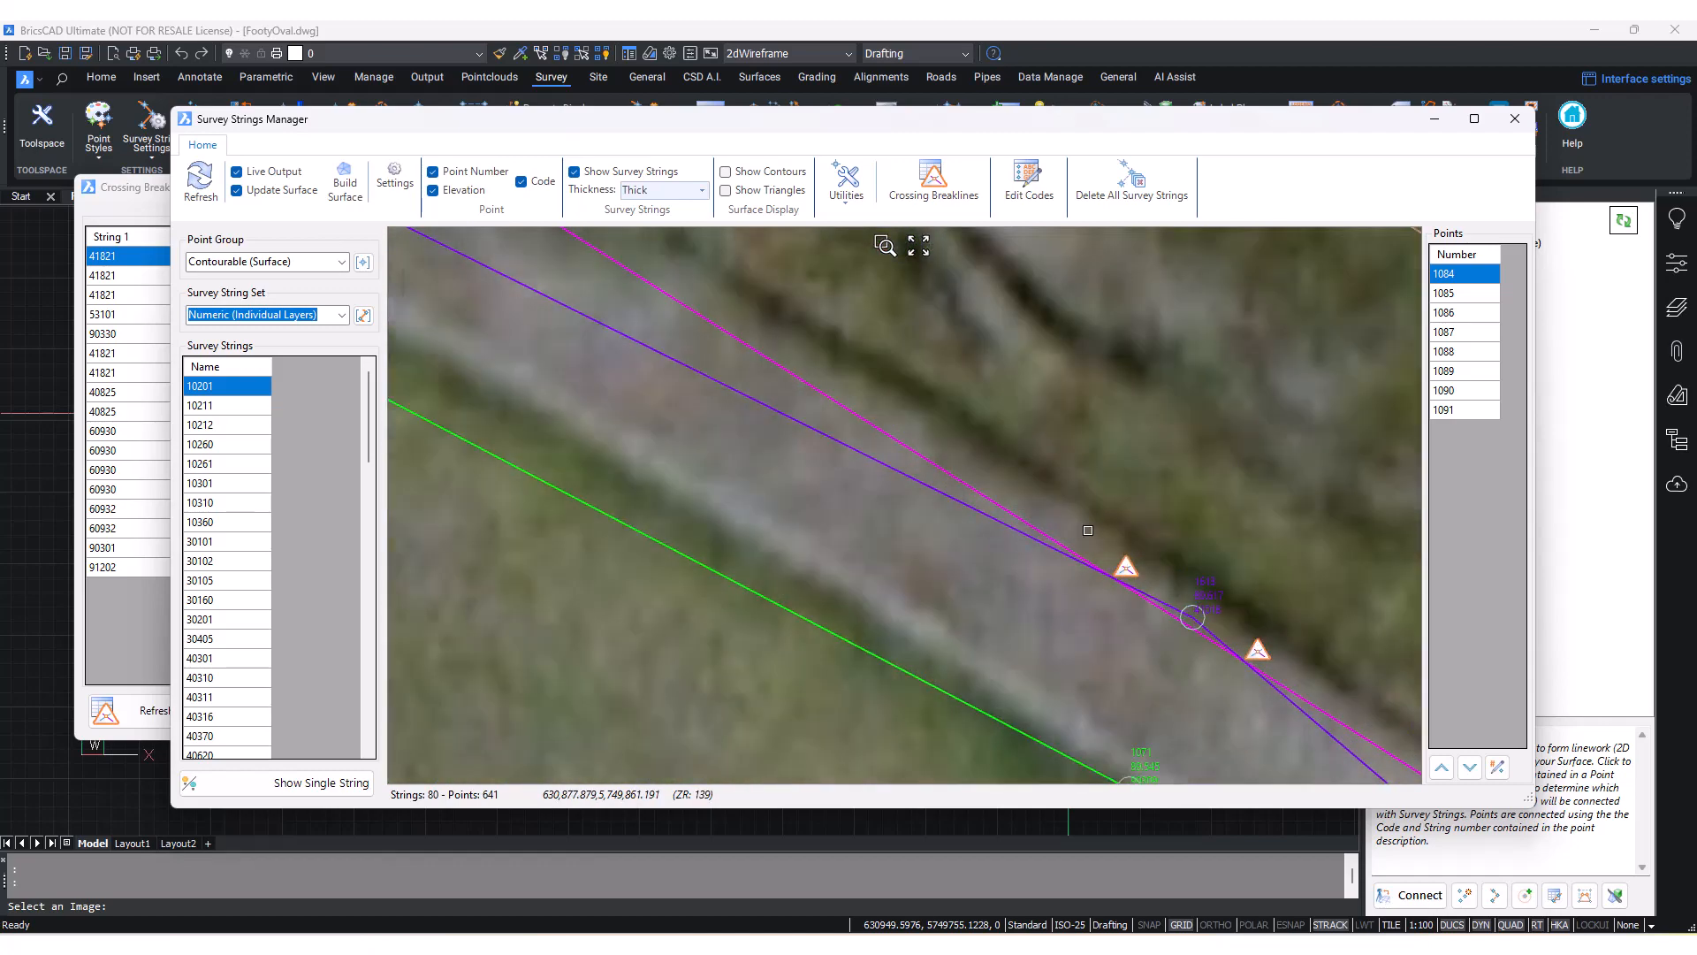
pyautogui.scroll(-9, 1090, 530)
pyautogui.moveTo(1161, 616); pyautogui.dragTo(1040, 335, button='middle')
pyautogui.moveTo(944, 464); pyautogui.dragTo(1118, 557, button='middle')
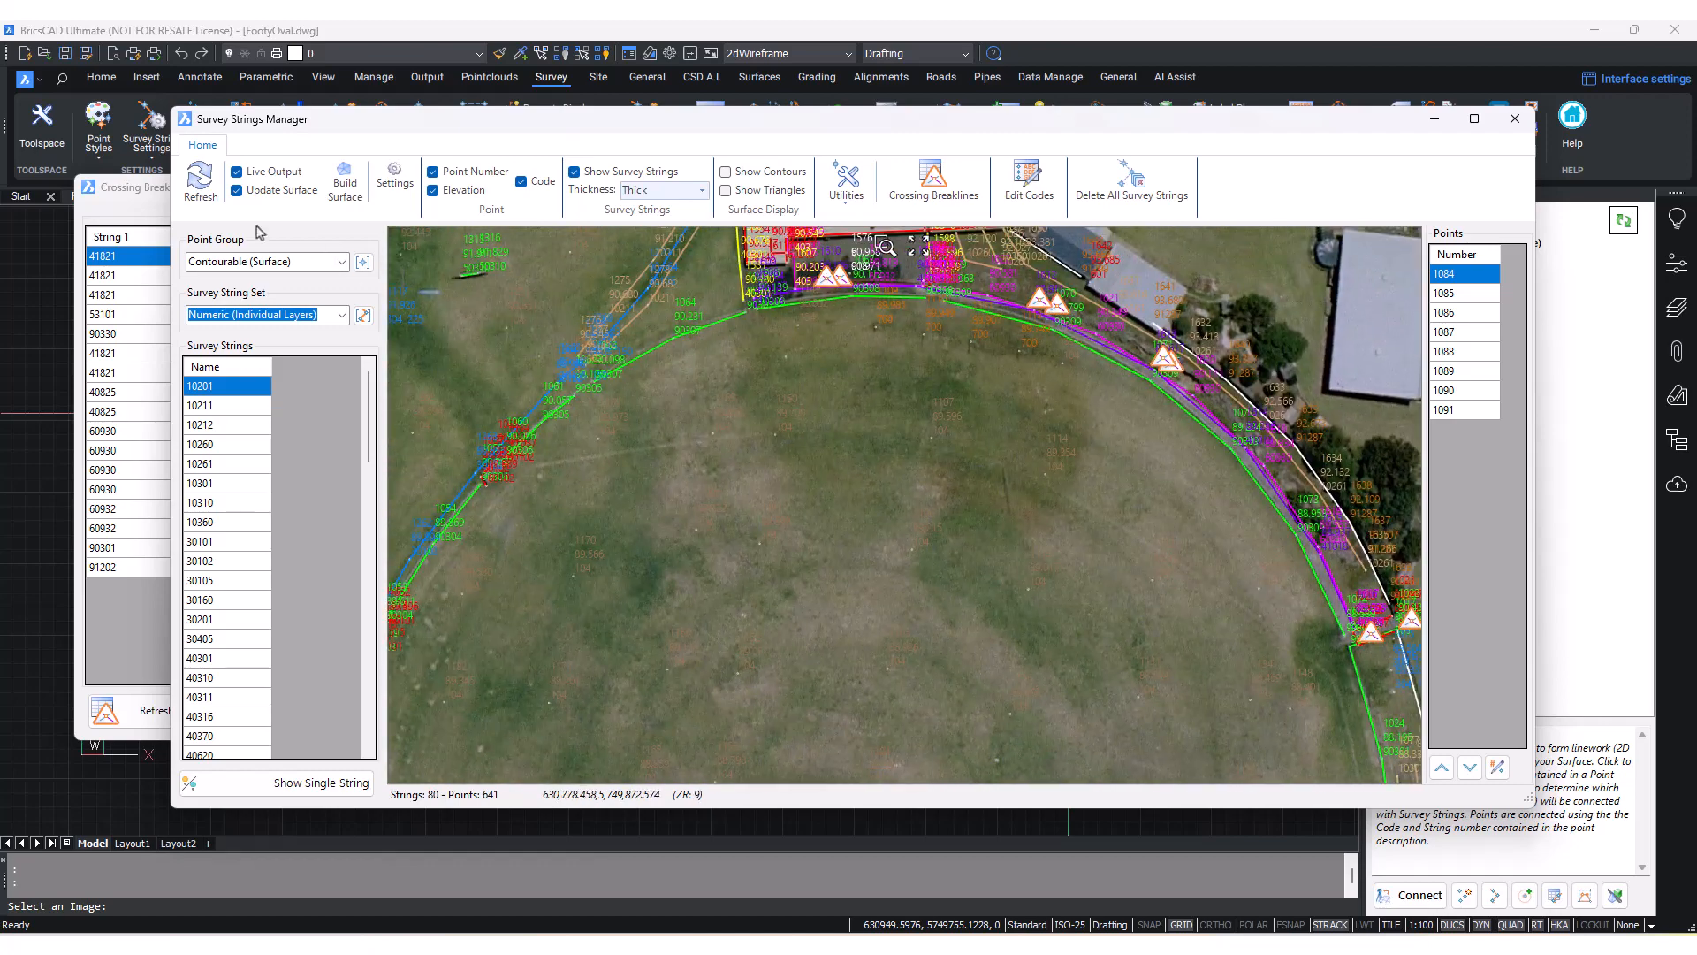
# - Step through the report's crossings from strings 40825 and 40624 to strings 60930 and 41018, inspecting each location in the preview
pyautogui.click(141, 196)
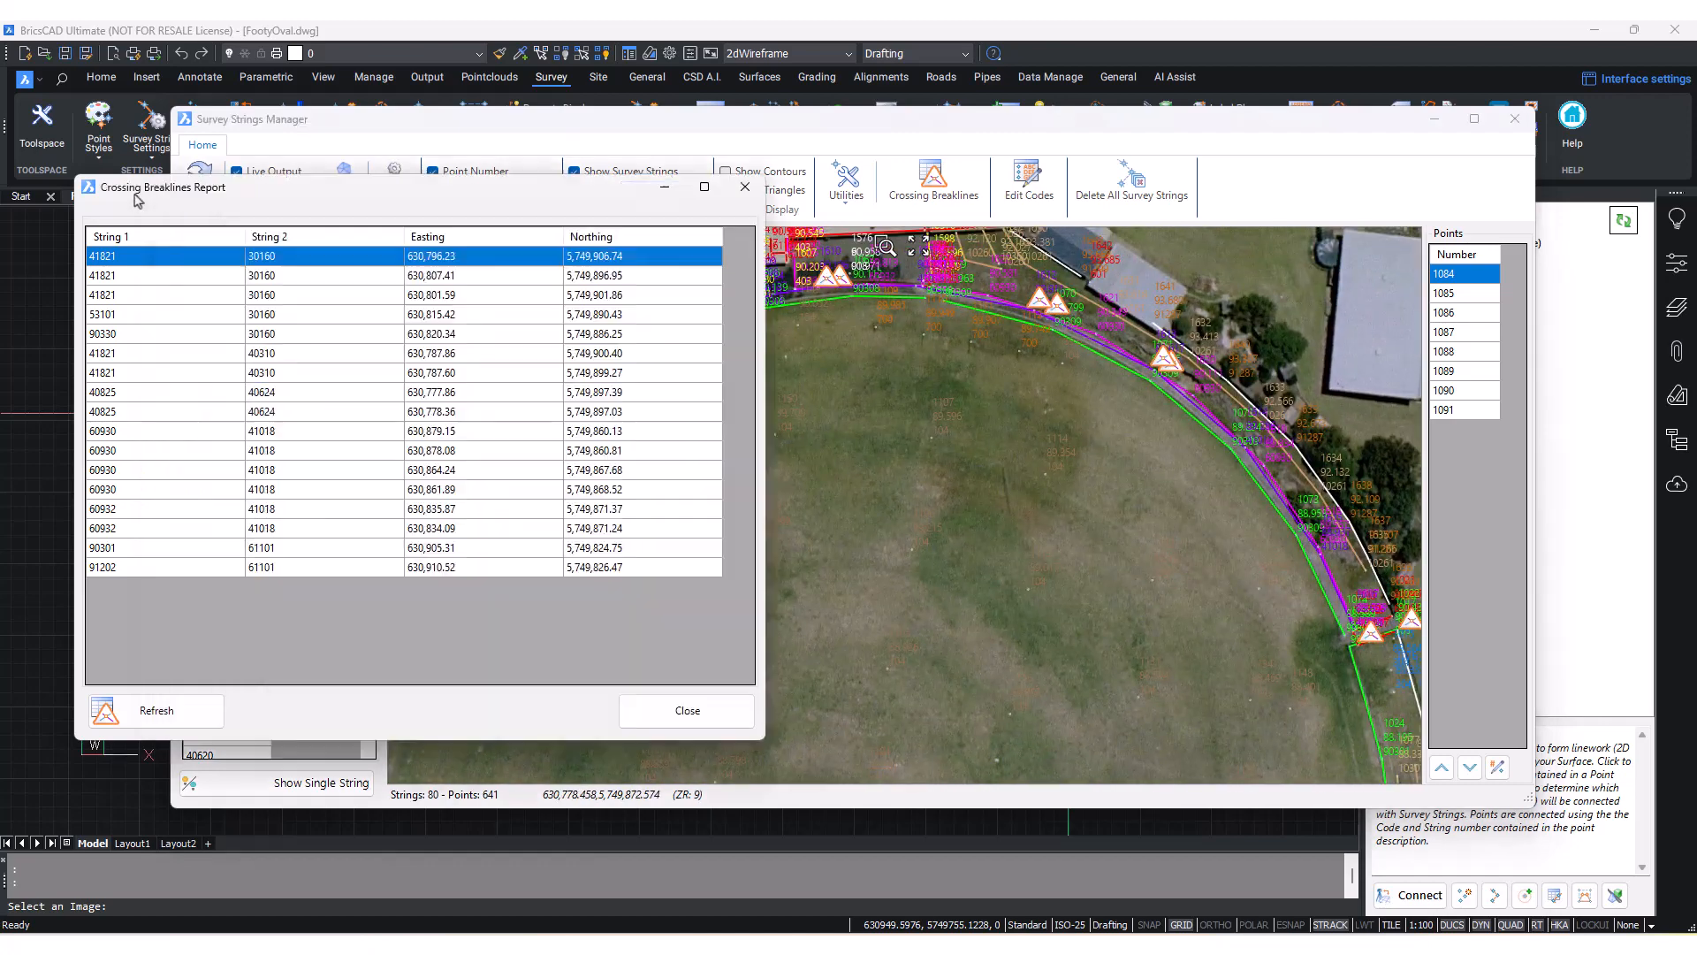
pyautogui.click(208, 397)
pyautogui.click(213, 419)
pyautogui.click(213, 438)
pyautogui.click(212, 453)
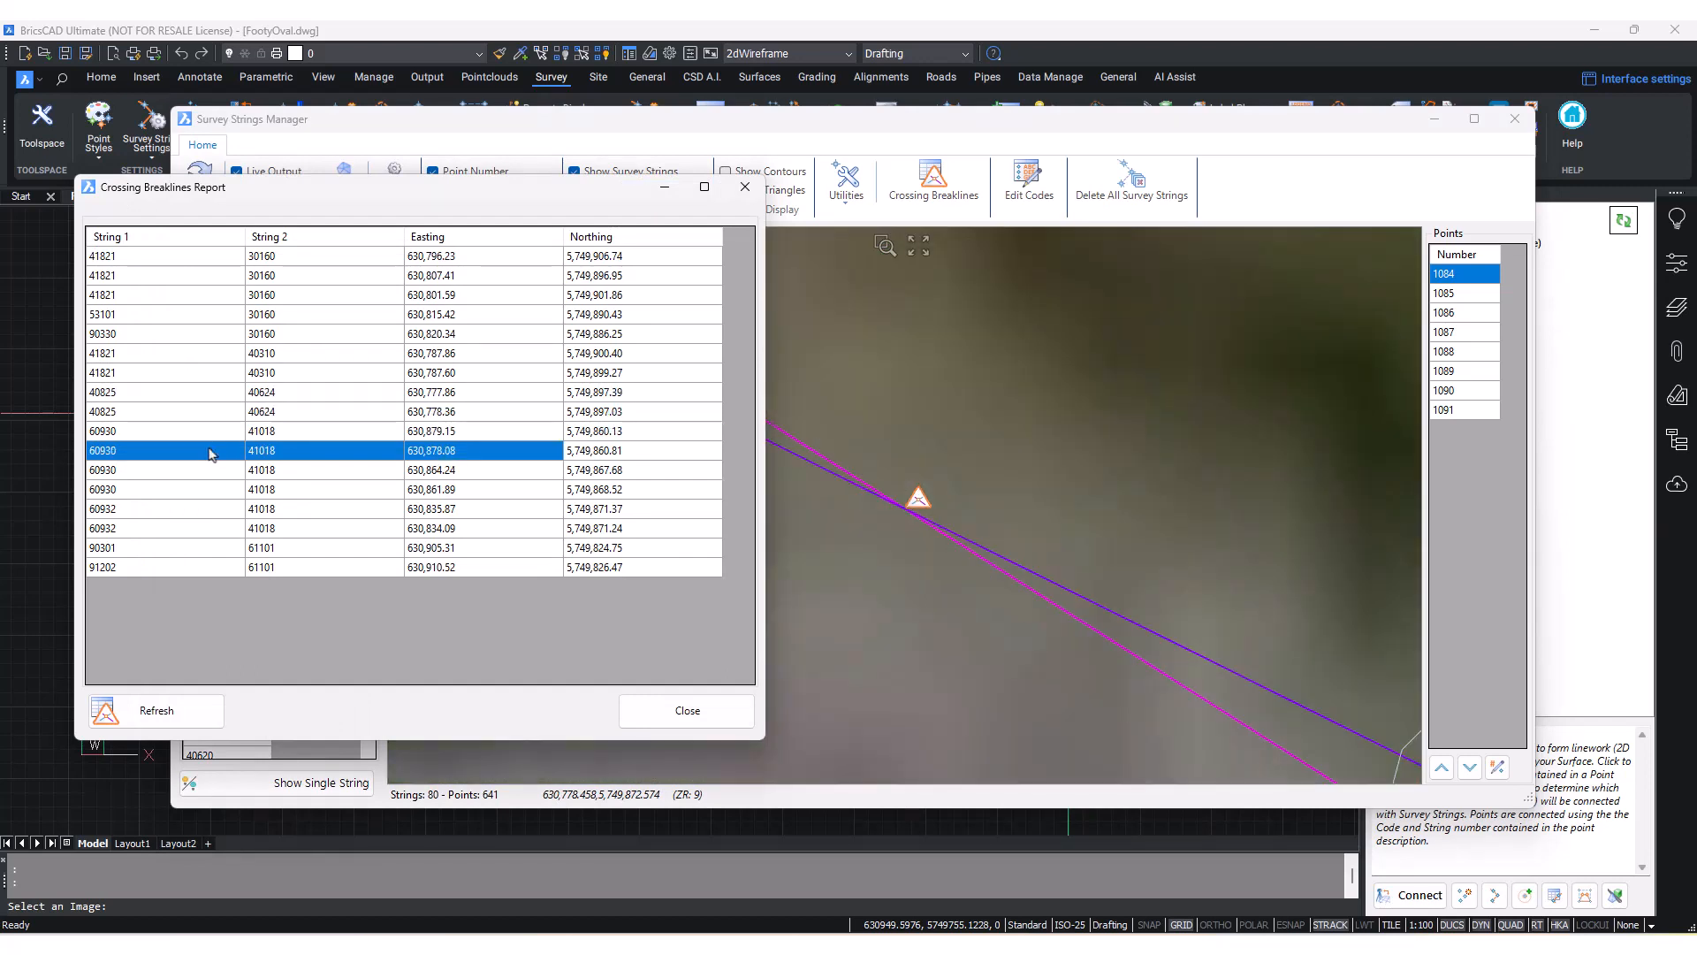
pyautogui.click(213, 469)
pyautogui.click(214, 489)
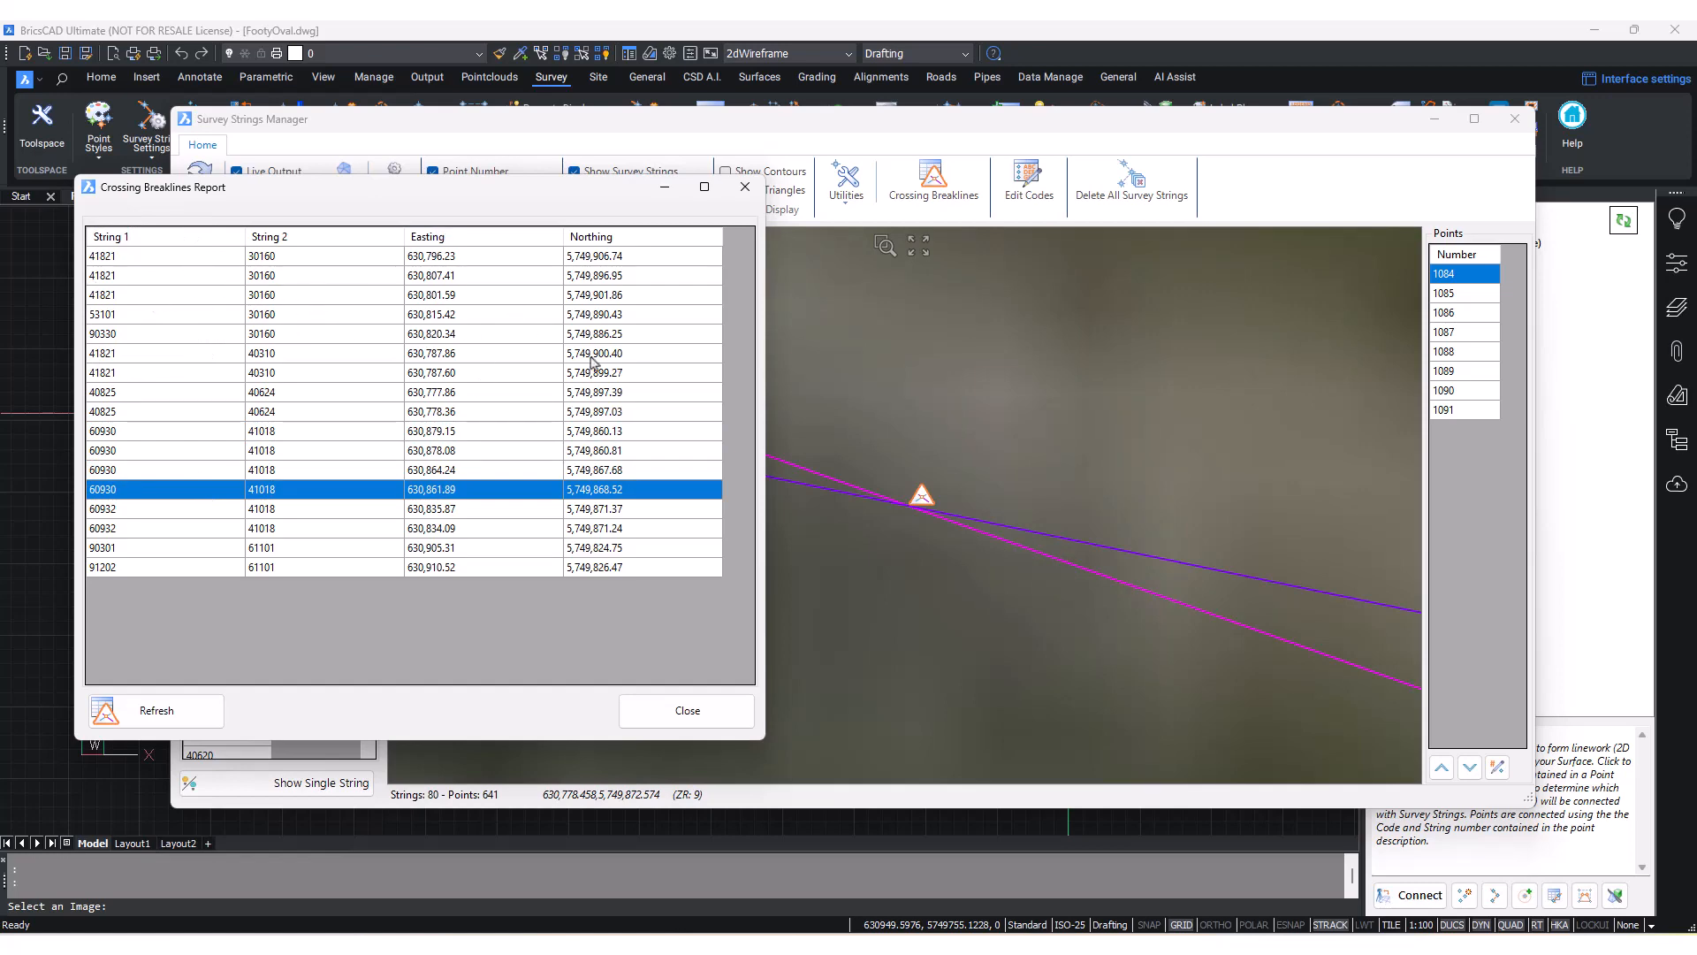
# - Return the preview to the overall site and close the Crossing Breaklines report
pyautogui.scroll(-14, 1041, 520)
pyautogui.moveTo(1040, 520); pyautogui.dragTo(1116, 462, button='middle')
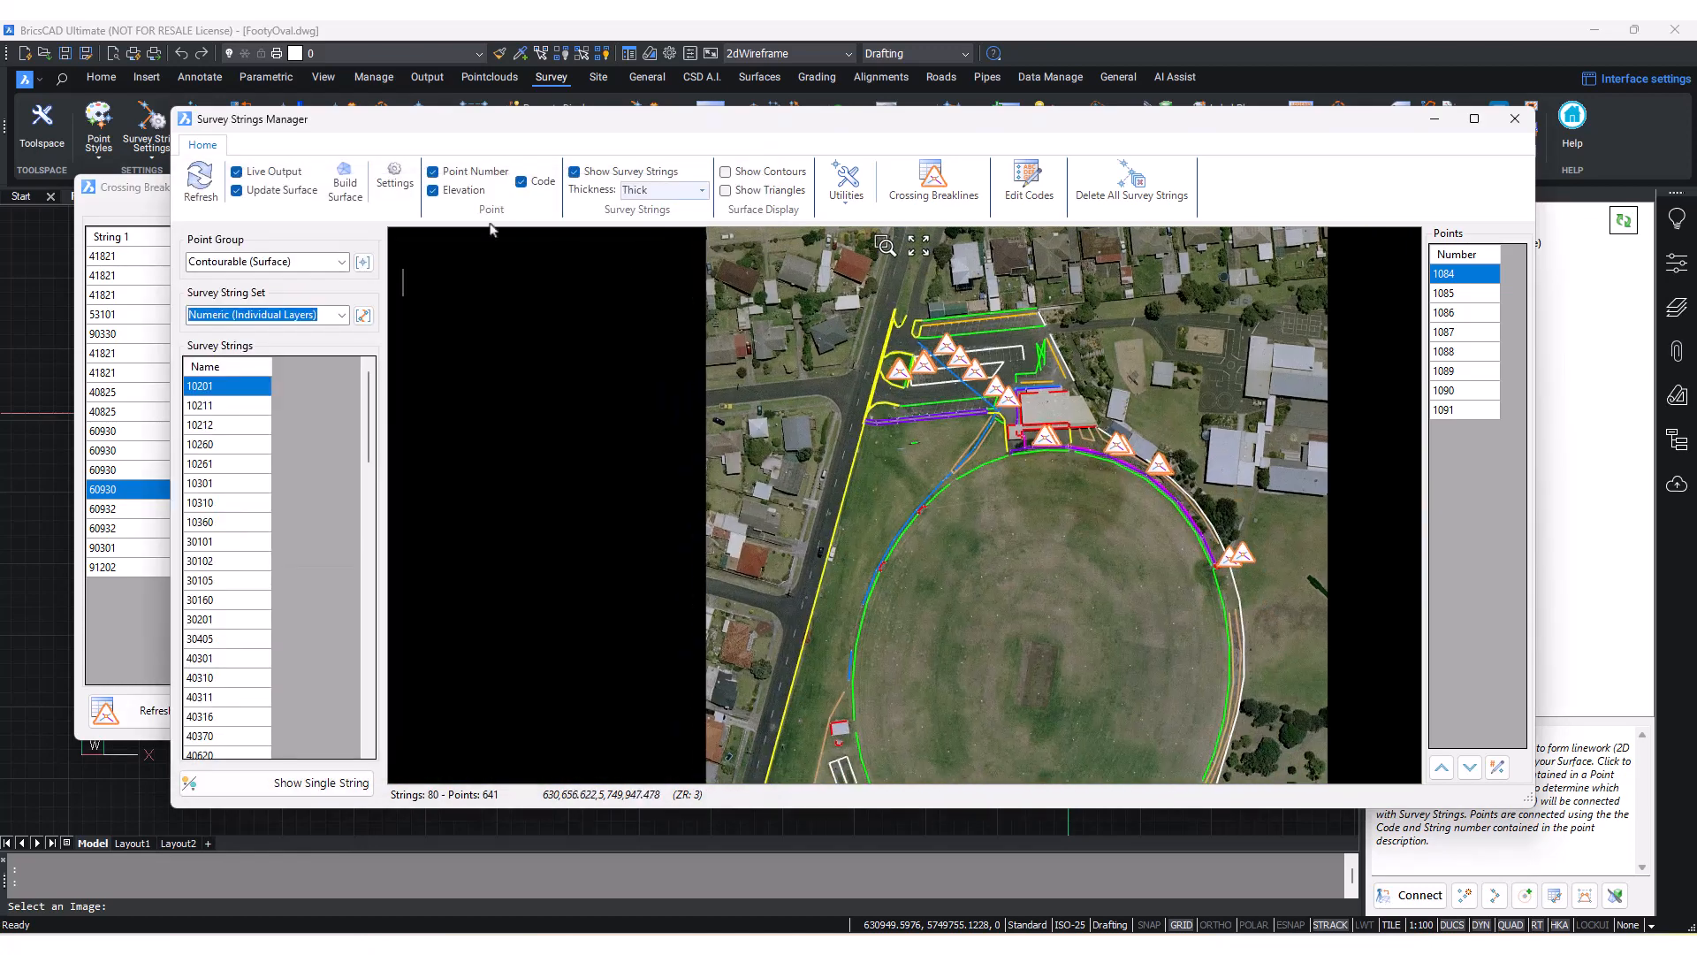
pyautogui.click(144, 205)
pyautogui.click(206, 194)
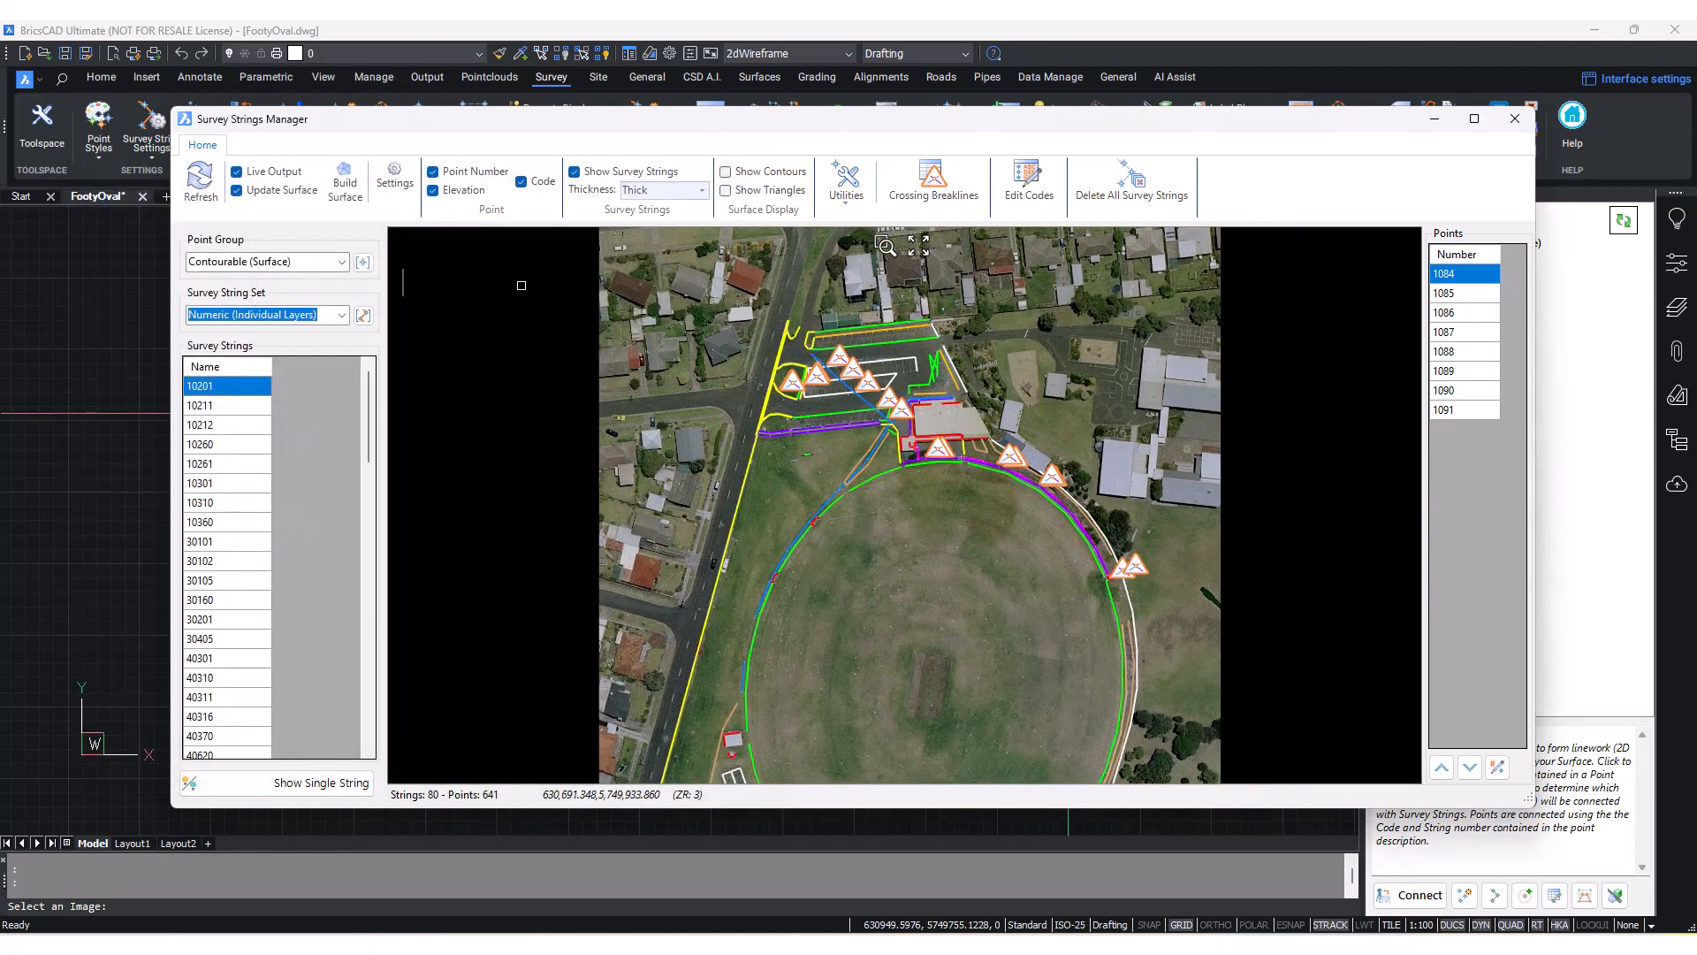
# - Refresh the survey strings to clear the crossing markers and view the point labels around the building and car park
pyautogui.click(210, 199)
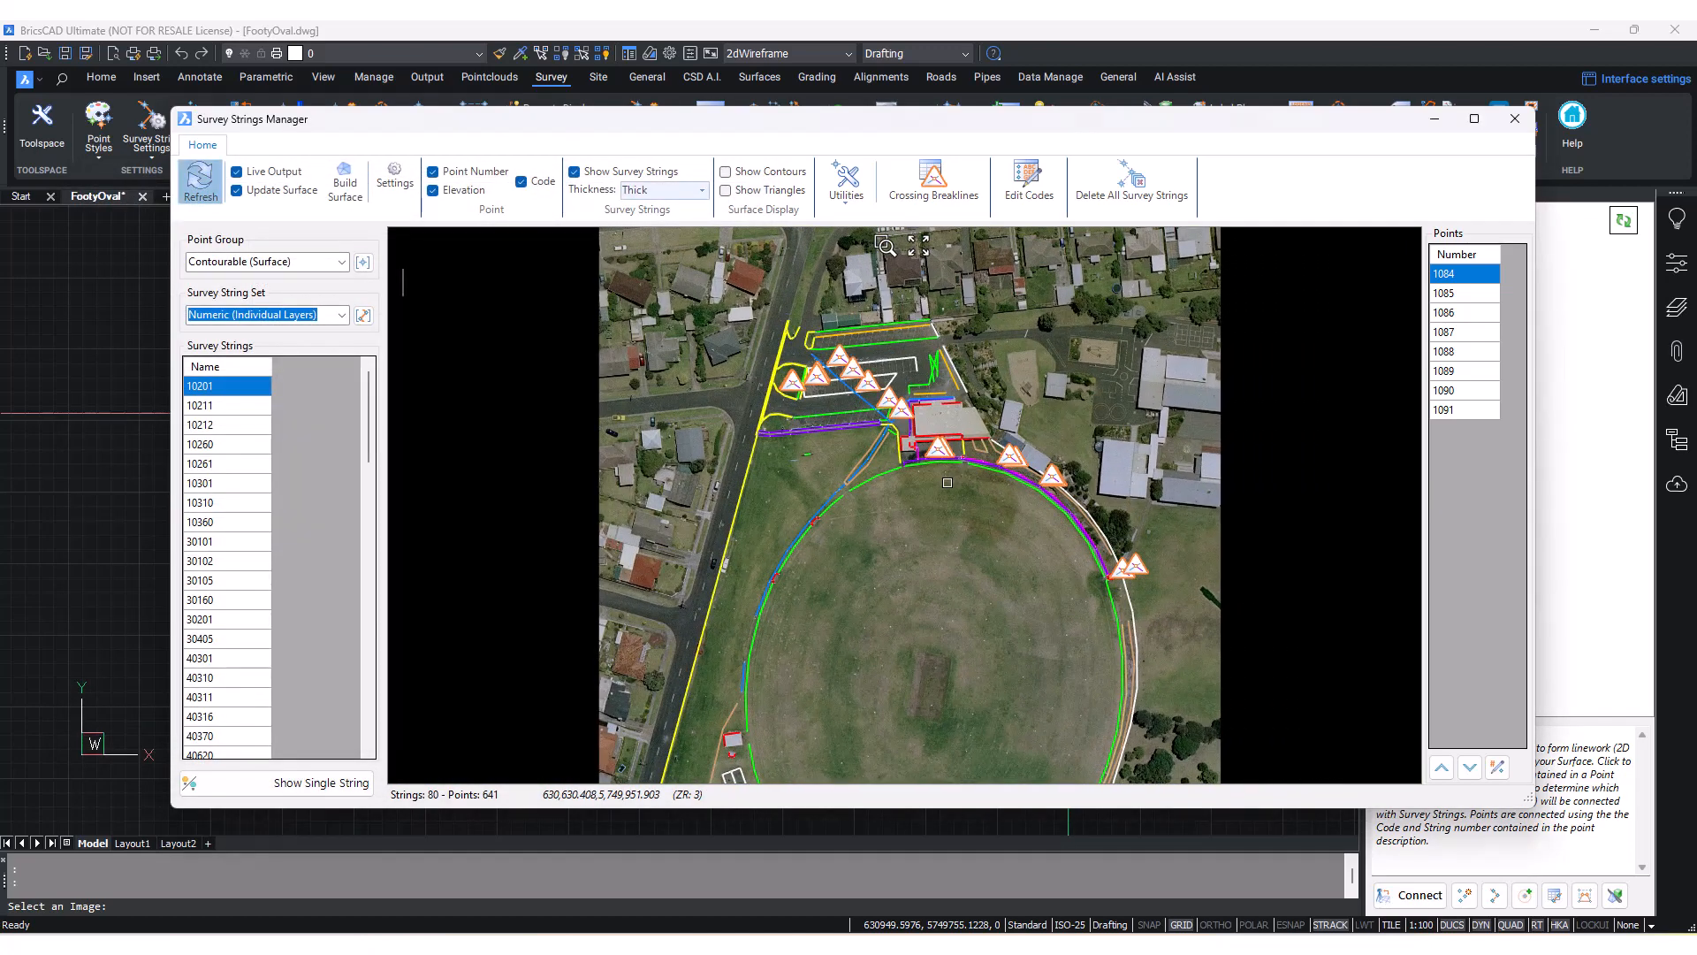
pyautogui.scroll(4, 885, 366)
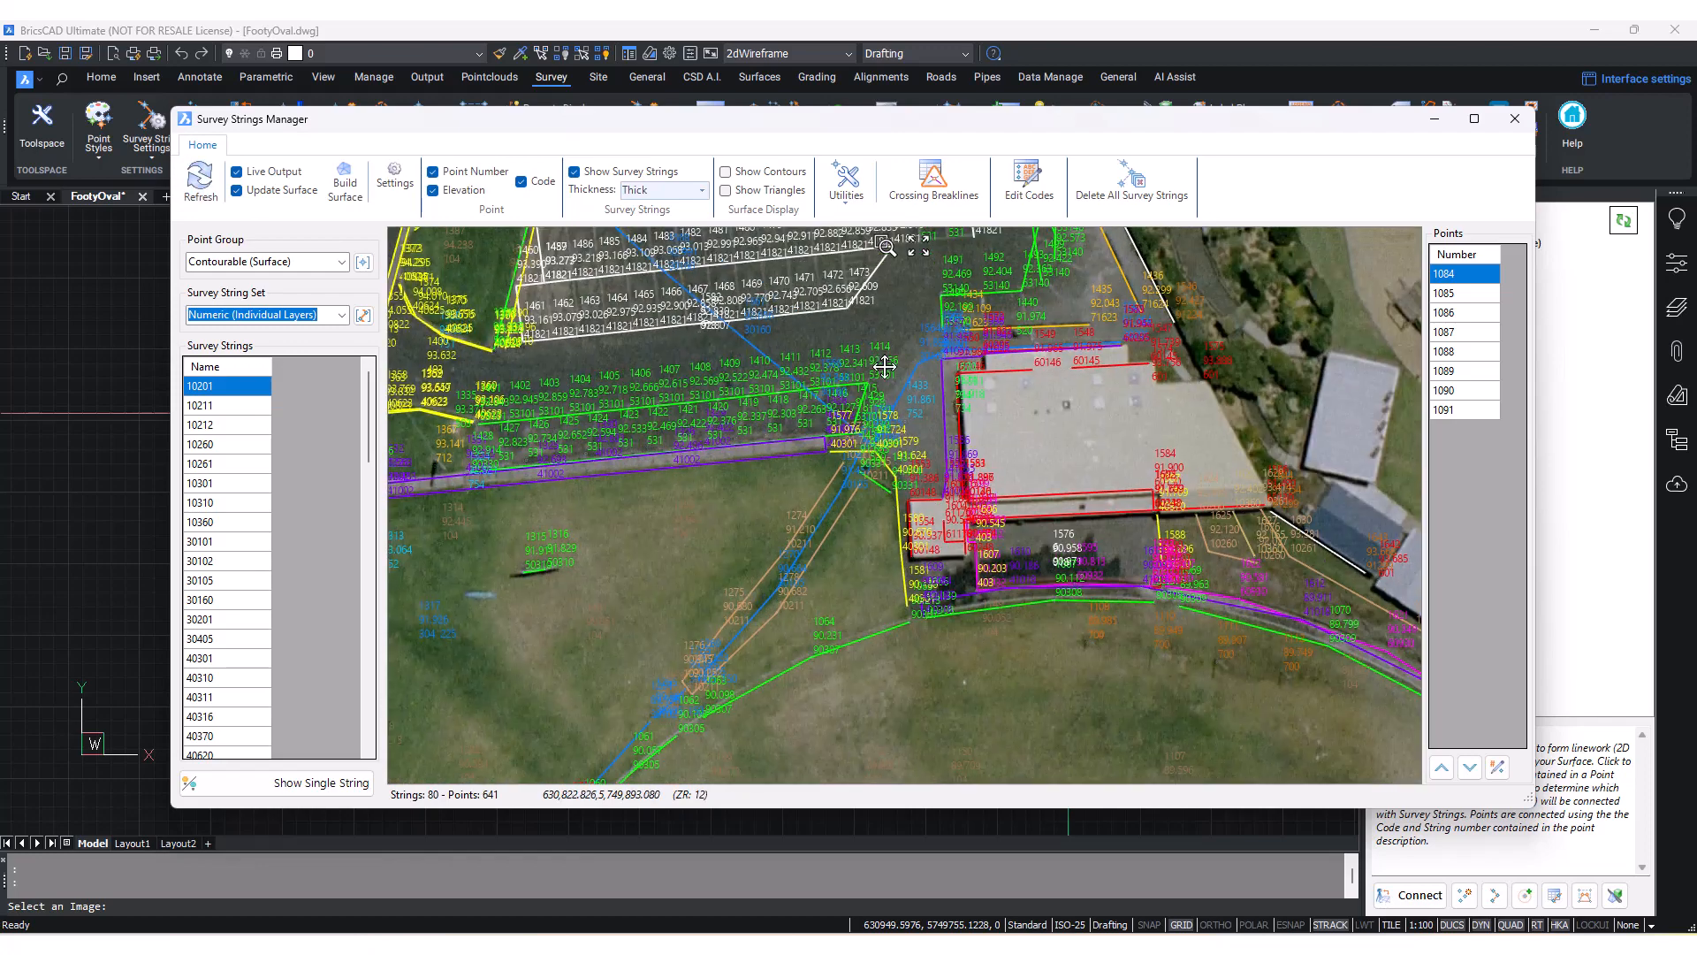
pyautogui.moveTo(885, 366); pyautogui.dragTo(792, 489)
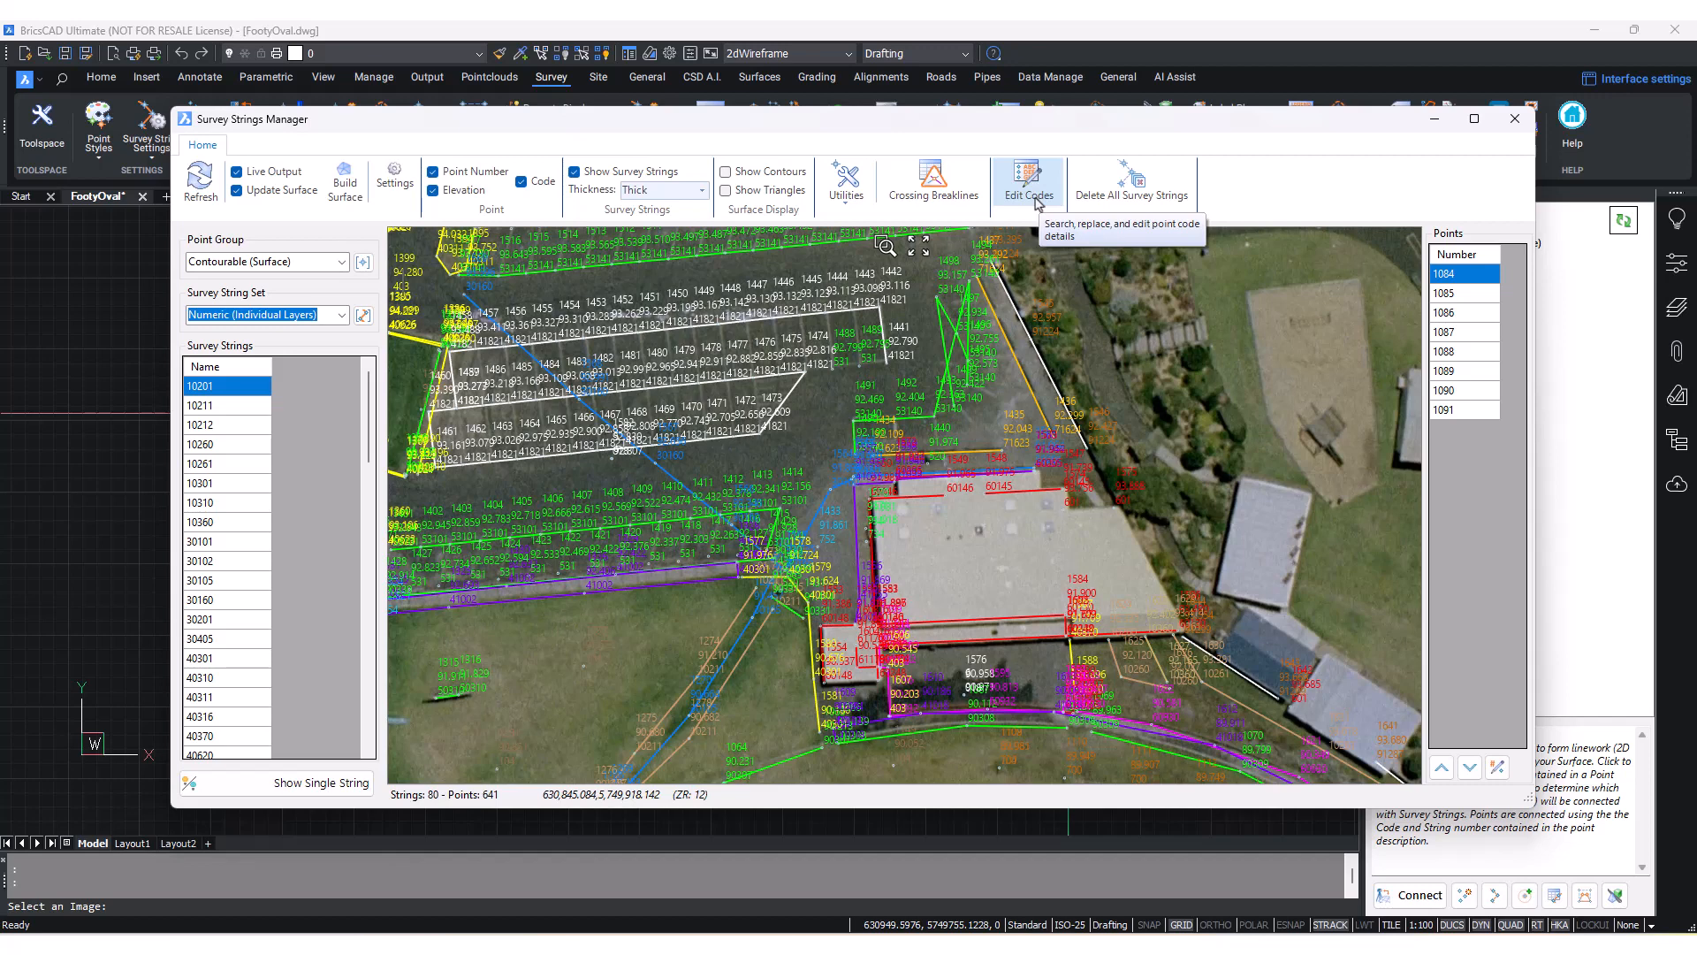
# - Open the Point Code Editor and browse the points with their codes, string numbers and parameters
pyautogui.click(1028, 189)
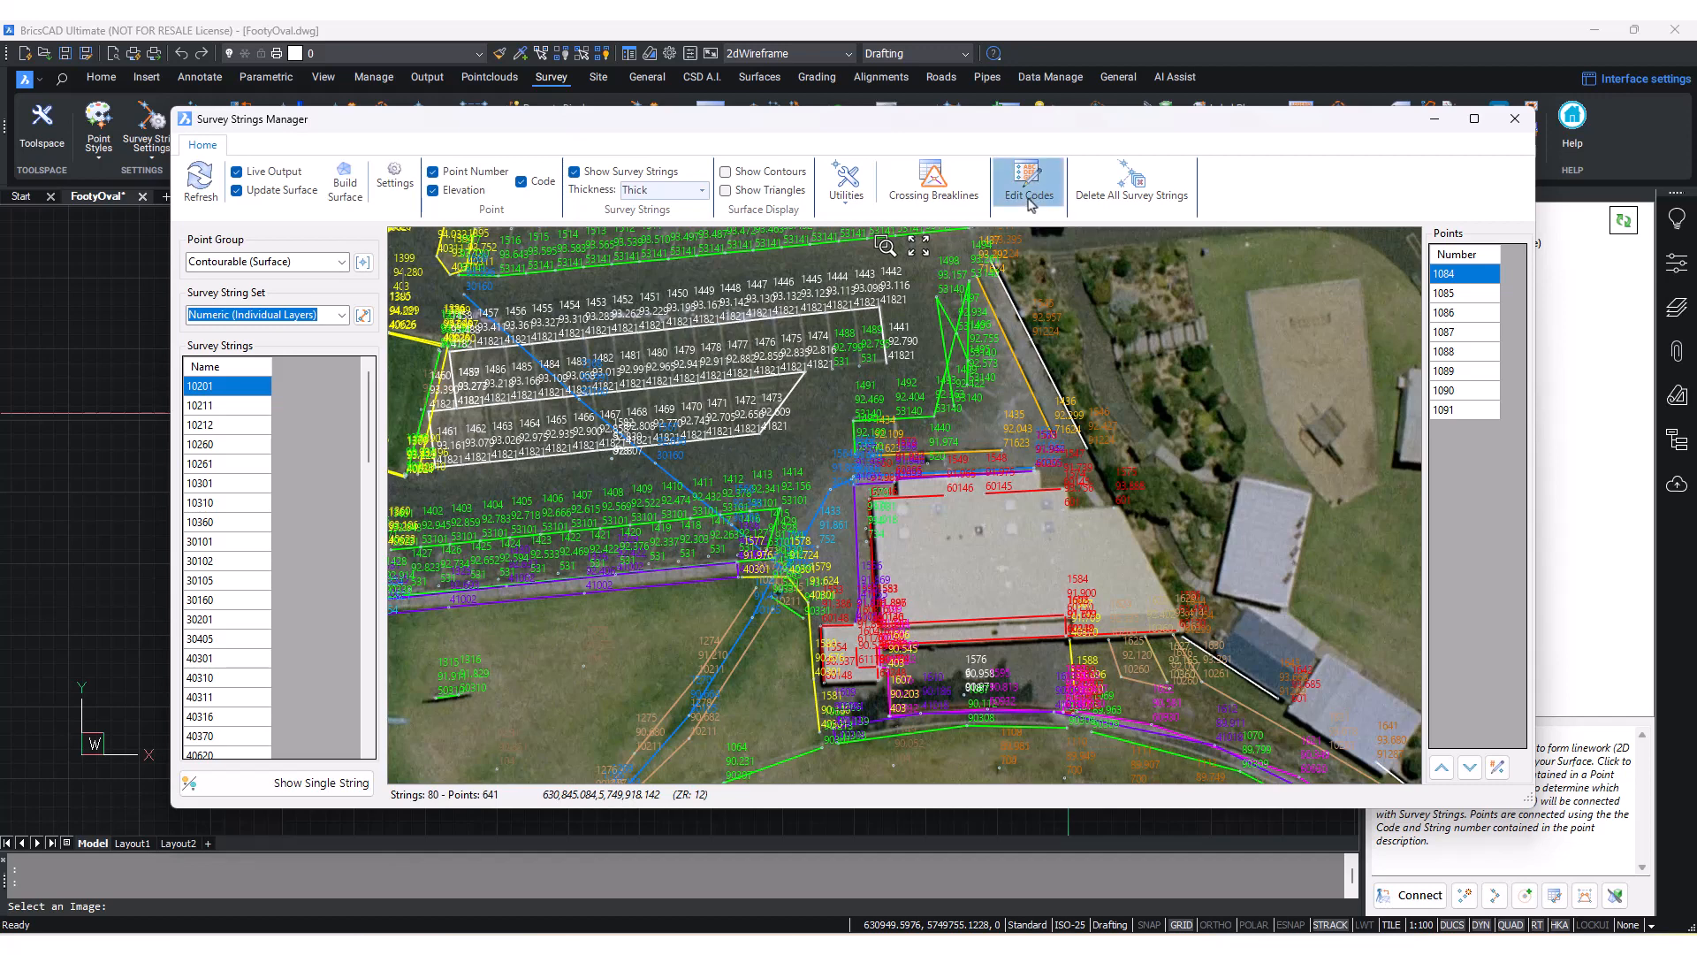
pyautogui.moveTo(1004, 279); pyautogui.dragTo(1173, 239)
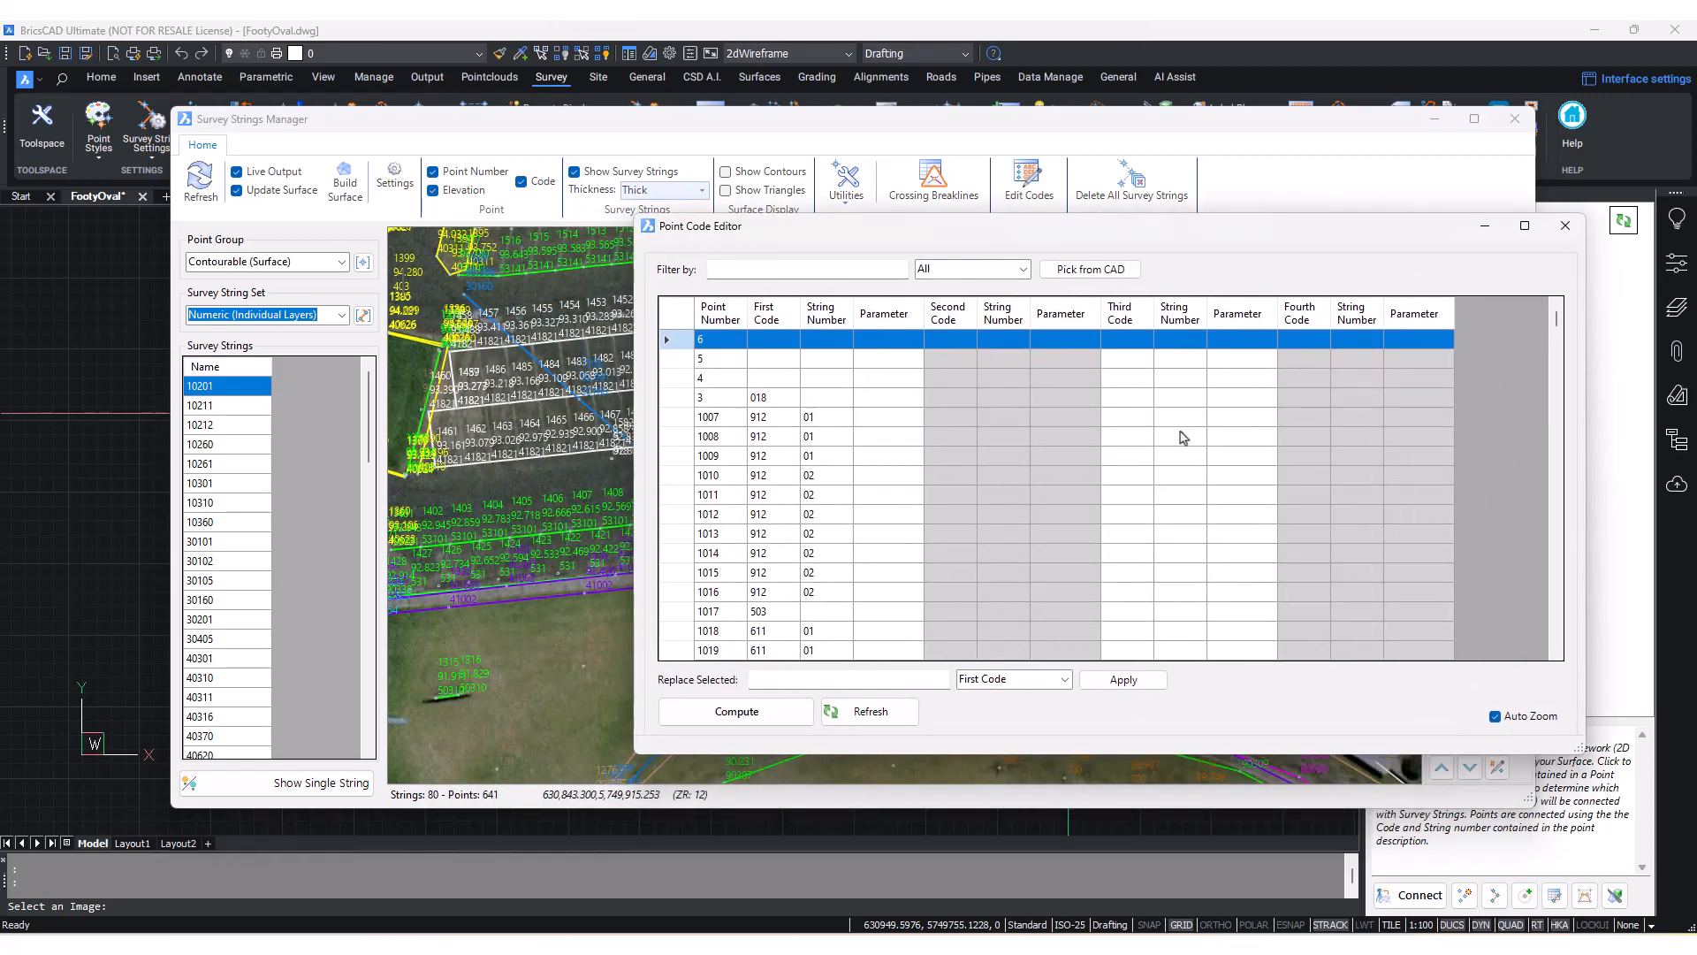
pyautogui.scroll(-5, 1185, 446)
pyautogui.moveTo(1556, 334); pyautogui.dragTo(1582, 300)
# - Select the rows for points 1007 to 1014 and review which code fields can be replaced for the selection
pyautogui.click(677, 419)
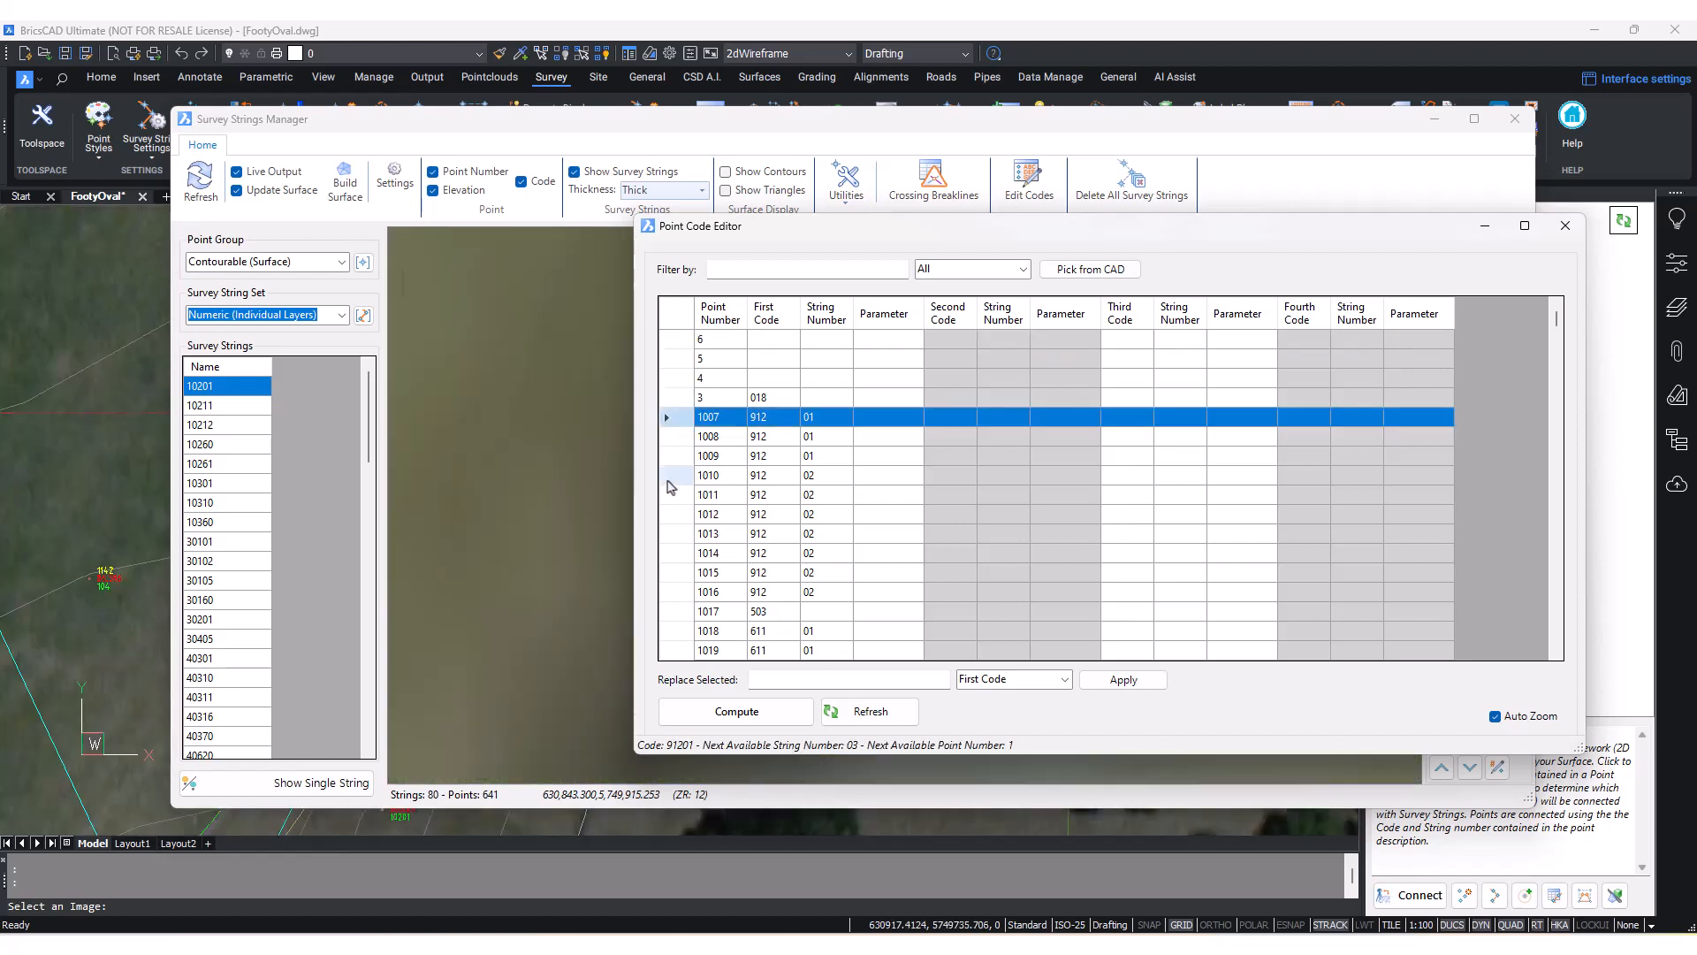
pyautogui.keyDown('shift'); pyautogui.click(671, 552); pyautogui.keyUp('shift')
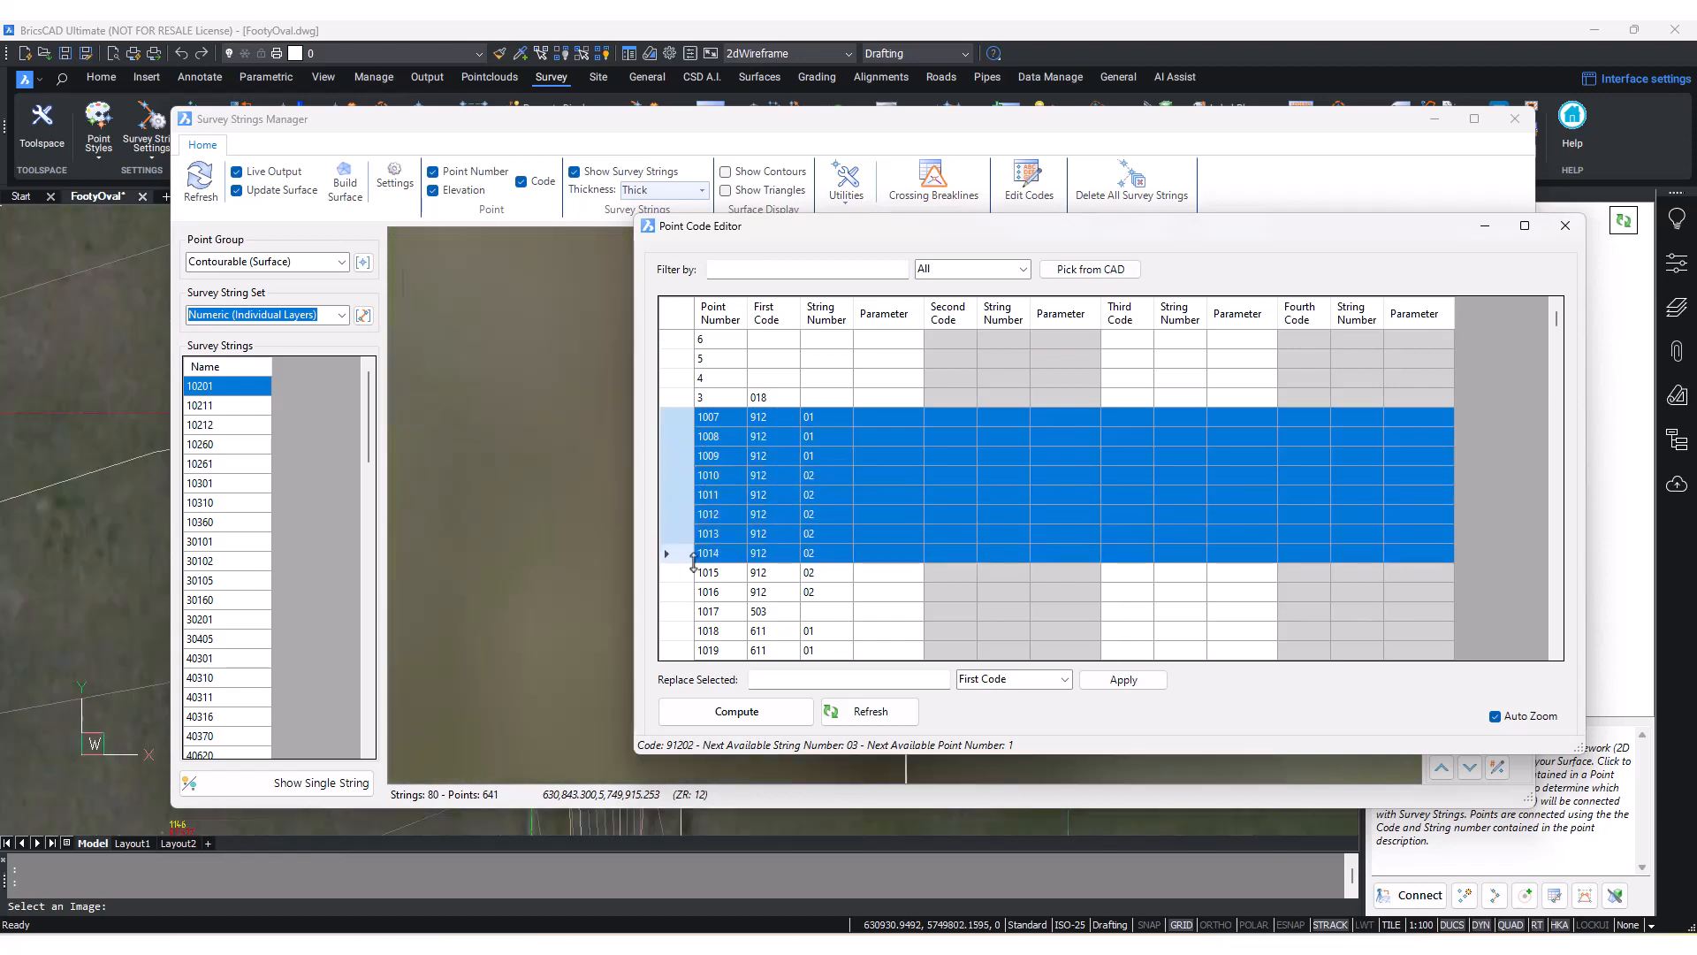
pyautogui.click(1065, 679)
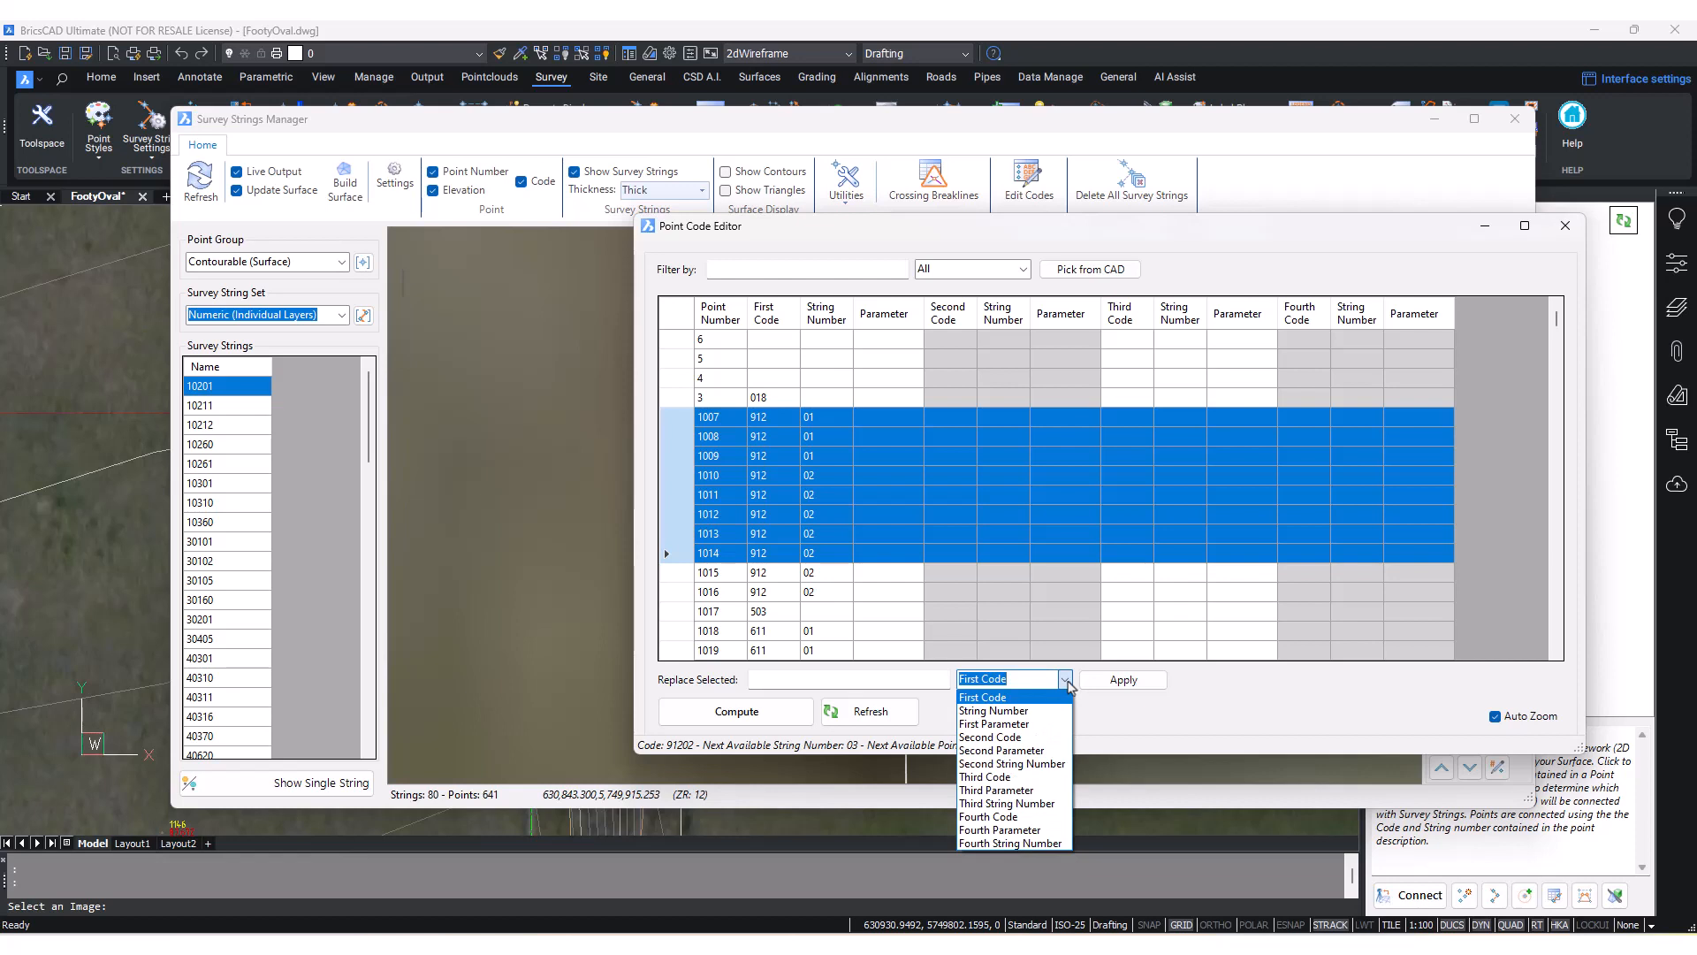
pyautogui.click(1067, 687)
pyautogui.click(1041, 497)
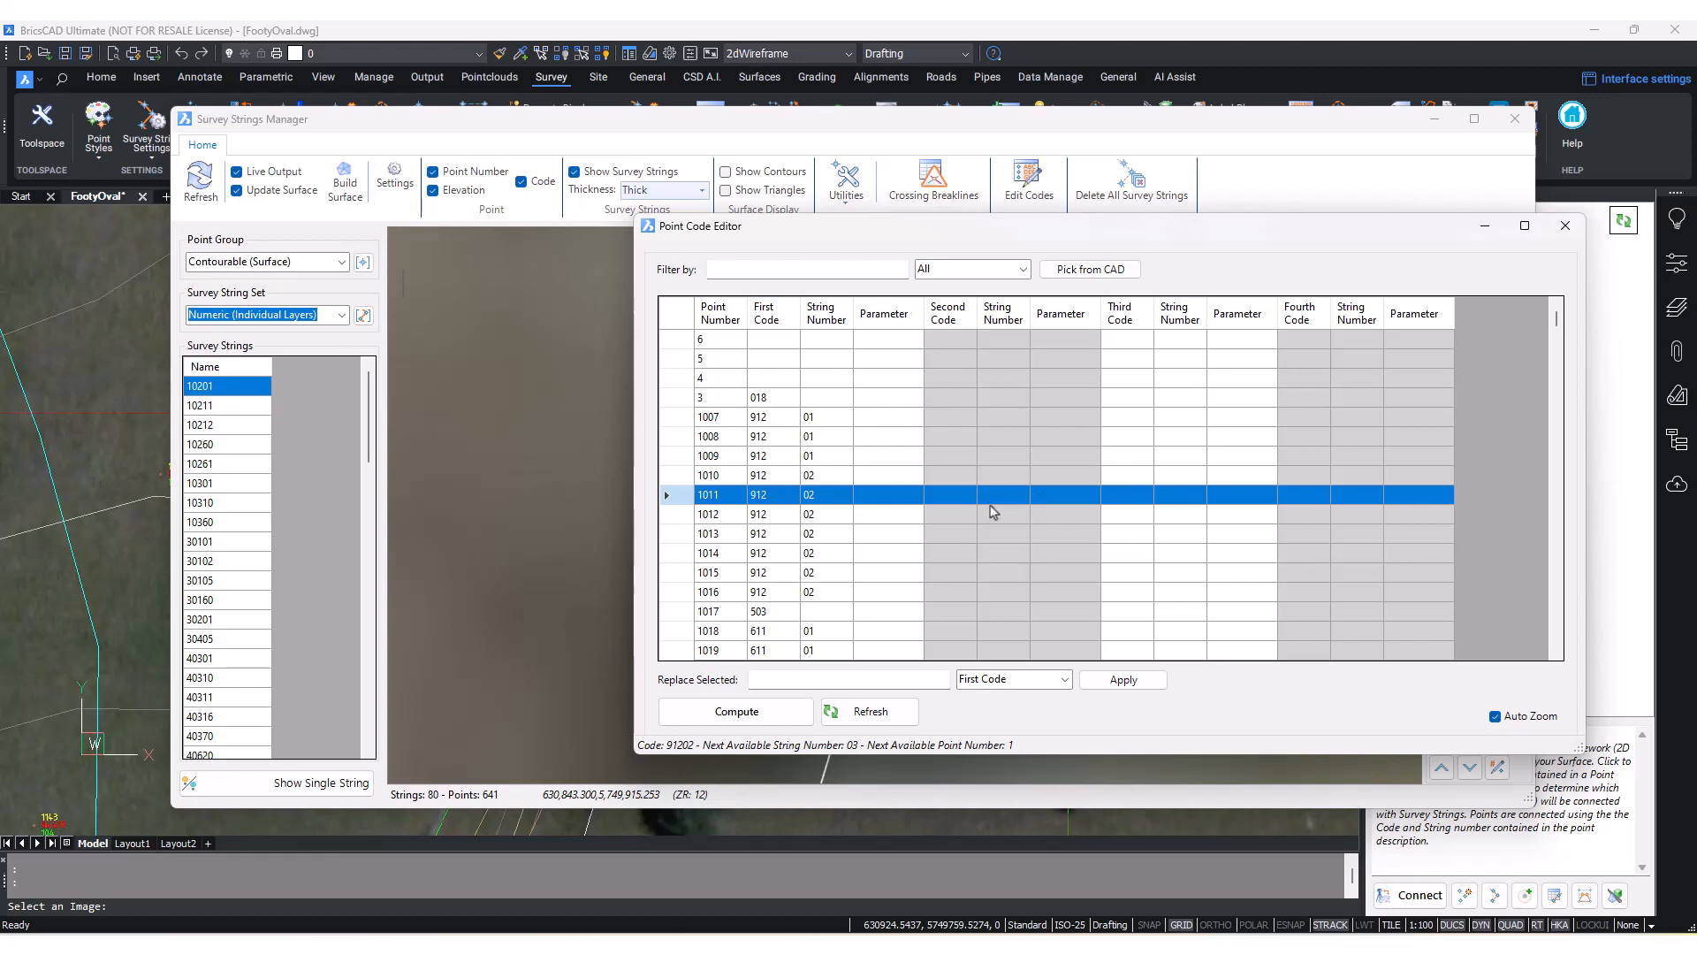
# - Close the Point Code Editor and bring the whole site back into the preview
pyautogui.moveTo(963, 237); pyautogui.dragTo(933, 276)
pyautogui.click(1028, 181)
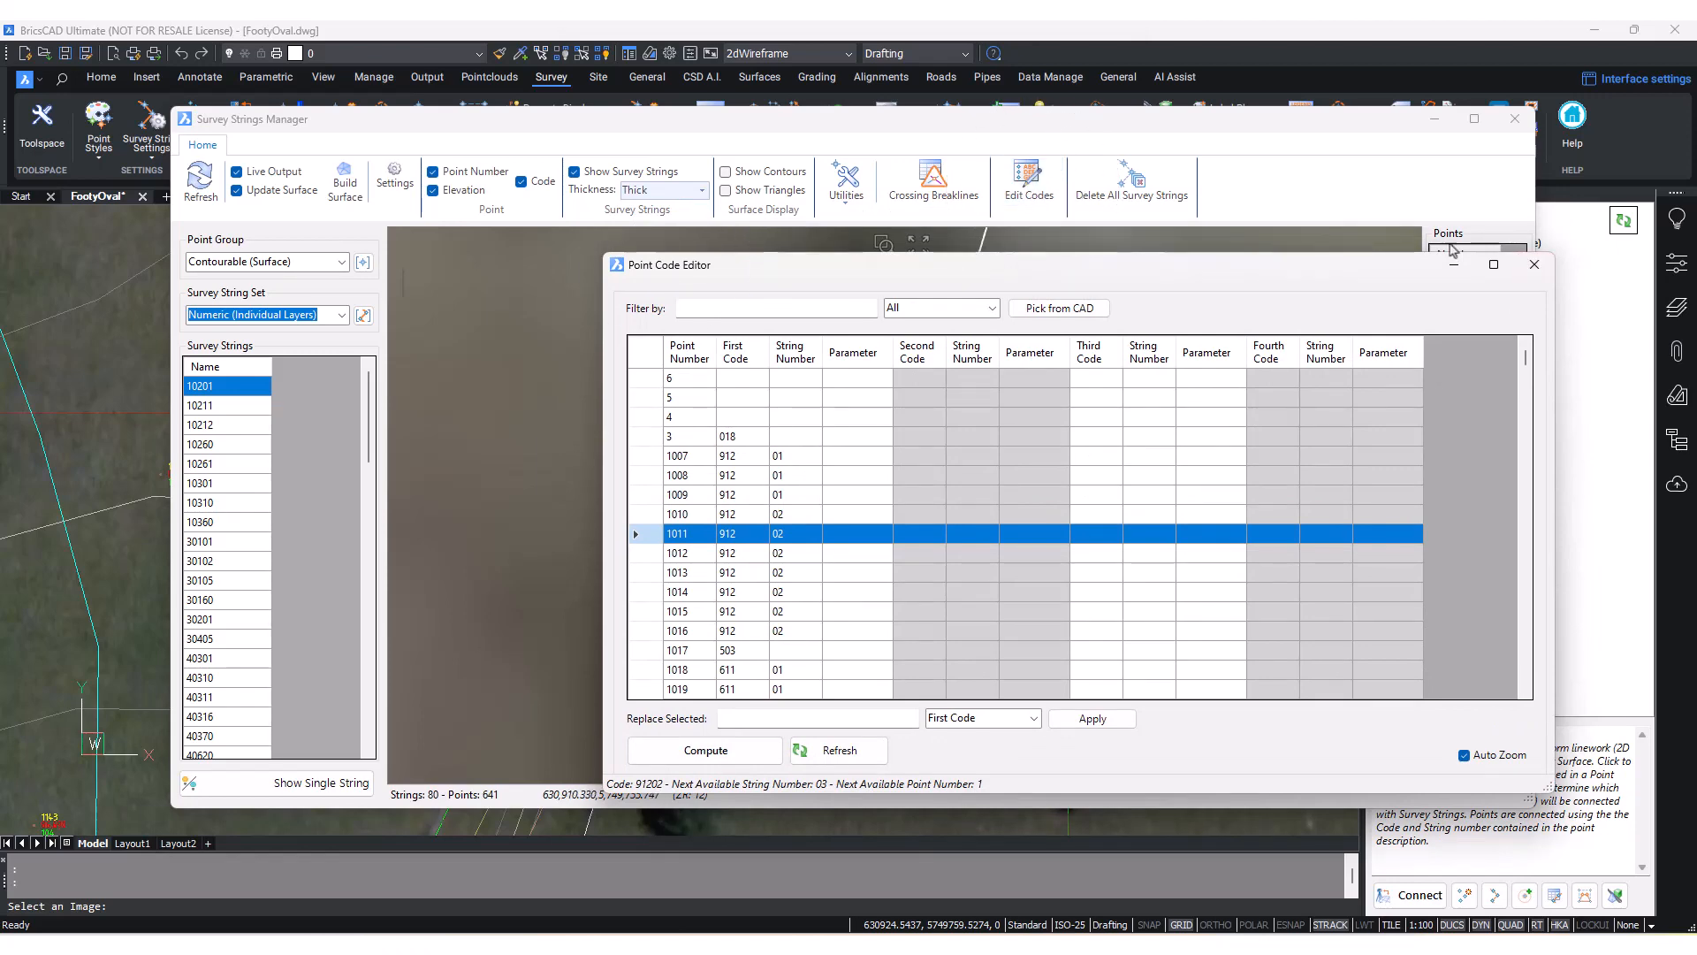
pyautogui.click(1534, 264)
pyautogui.scroll(-6, 907, 387)
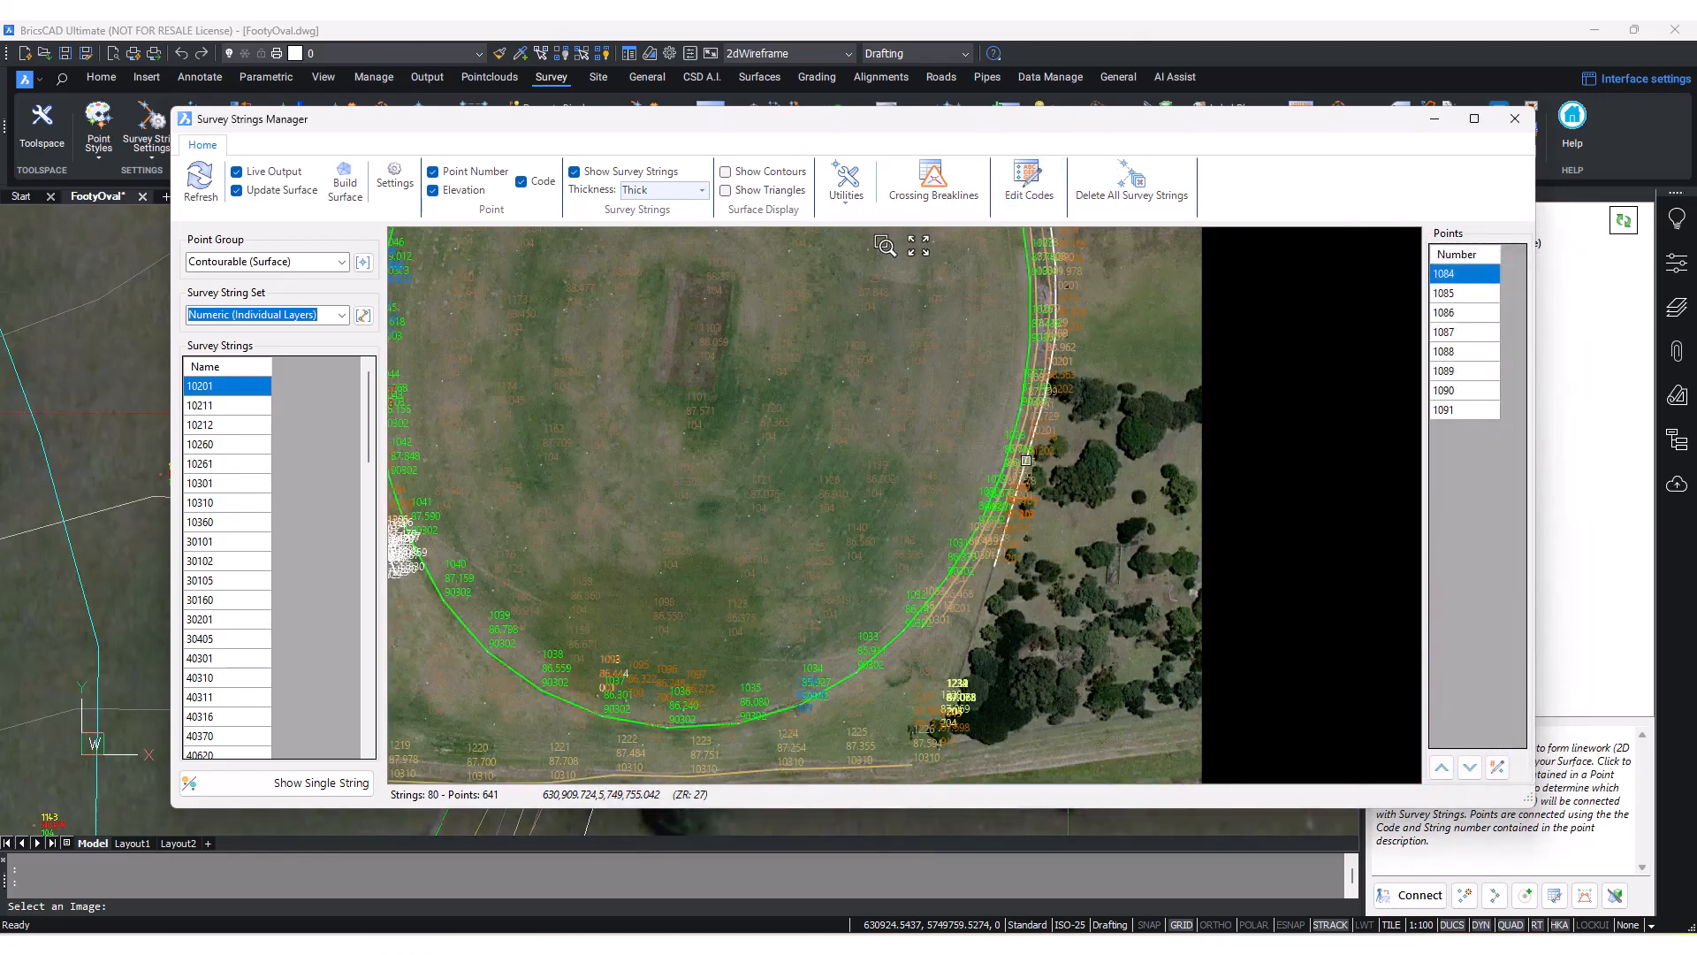
pyautogui.moveTo(907, 387); pyautogui.dragTo(983, 496, button='middle')
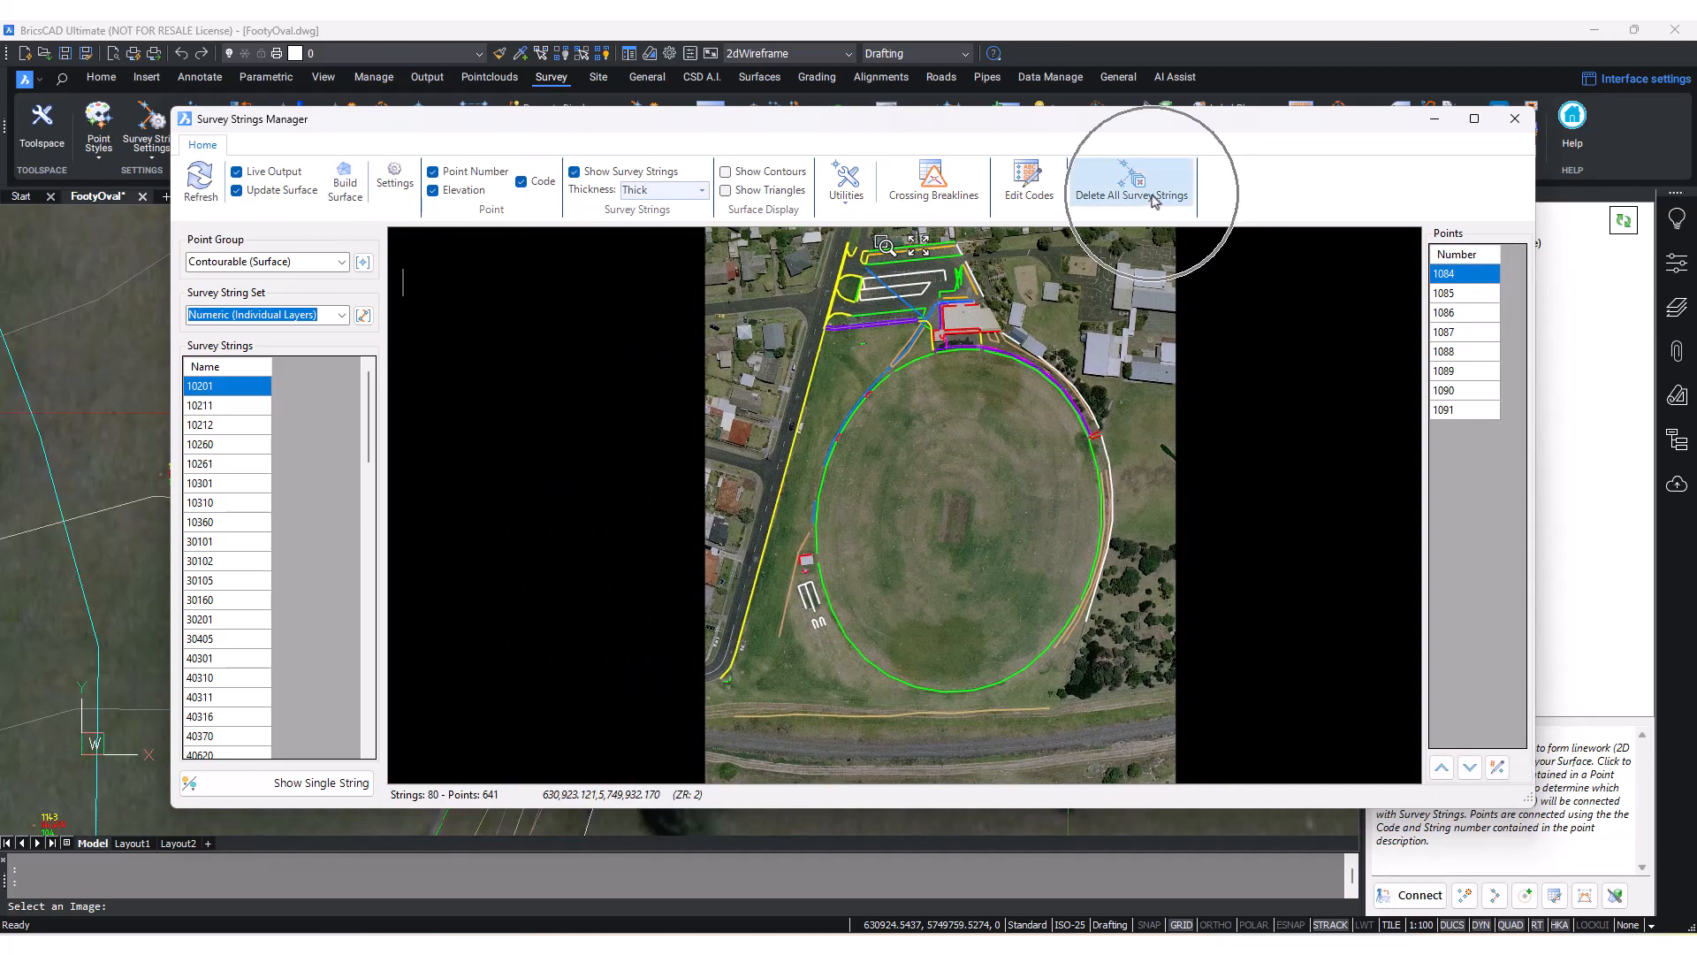
# - Move the Survey Strings Manager aside and review the Points and Survey Strings entries under the Contourable (Surface) point group
pyautogui.press('ctrl')
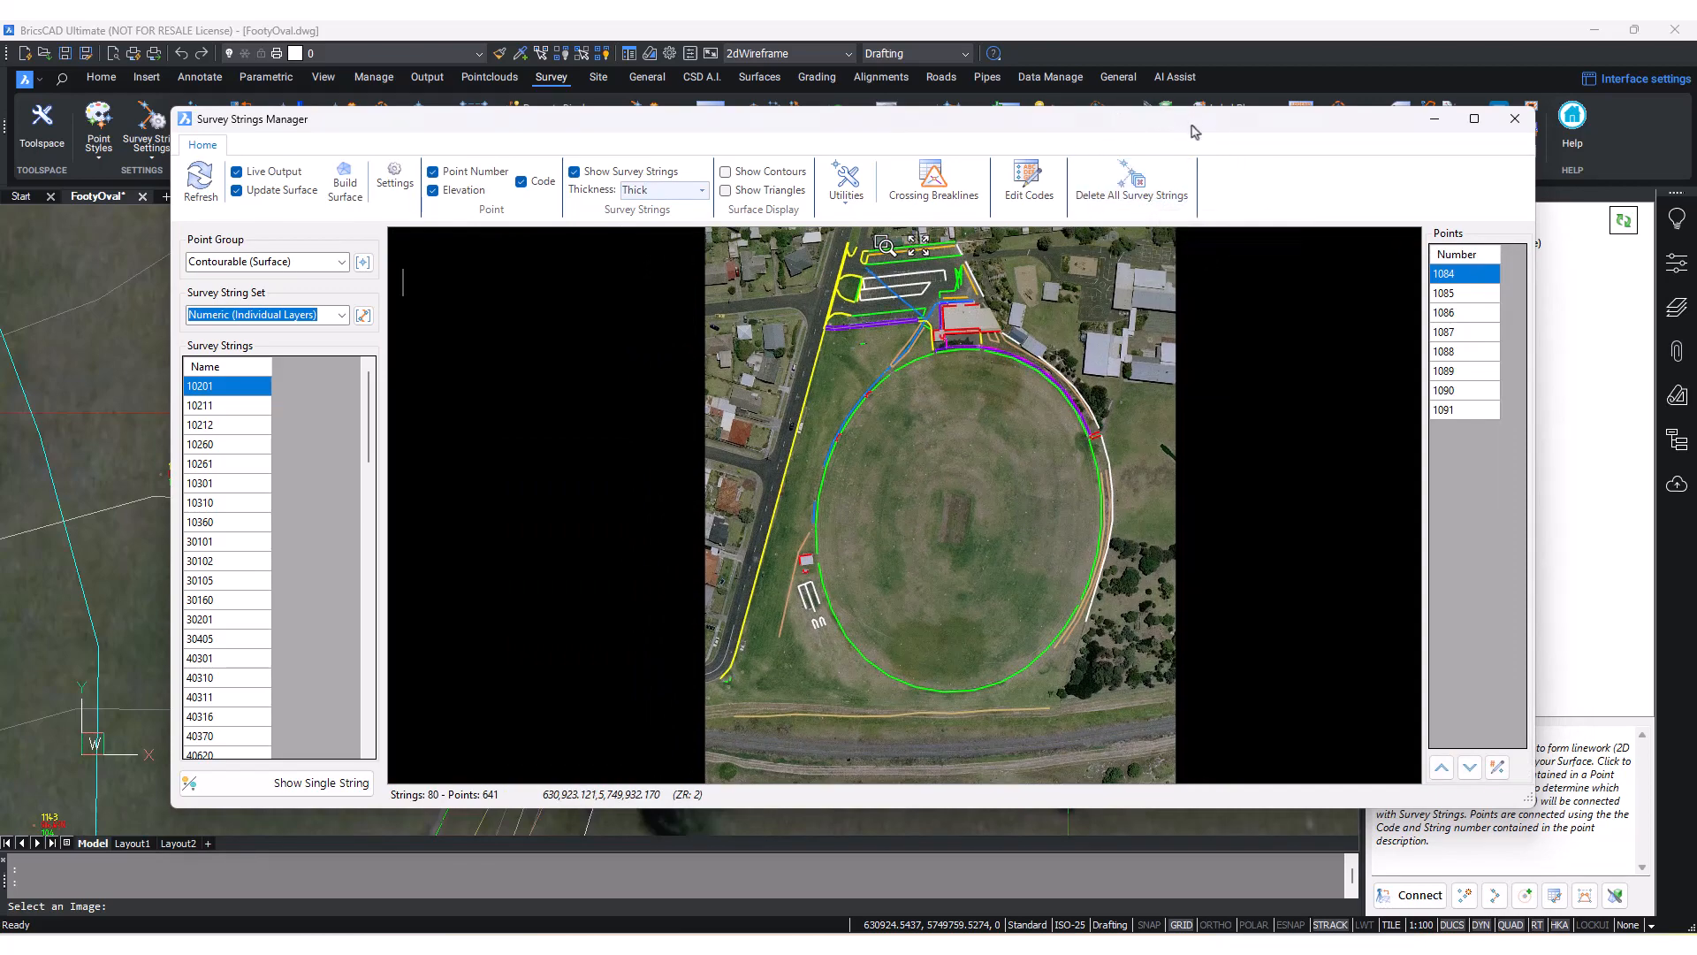
pyautogui.moveTo(1193, 127); pyautogui.dragTo(930, 141)
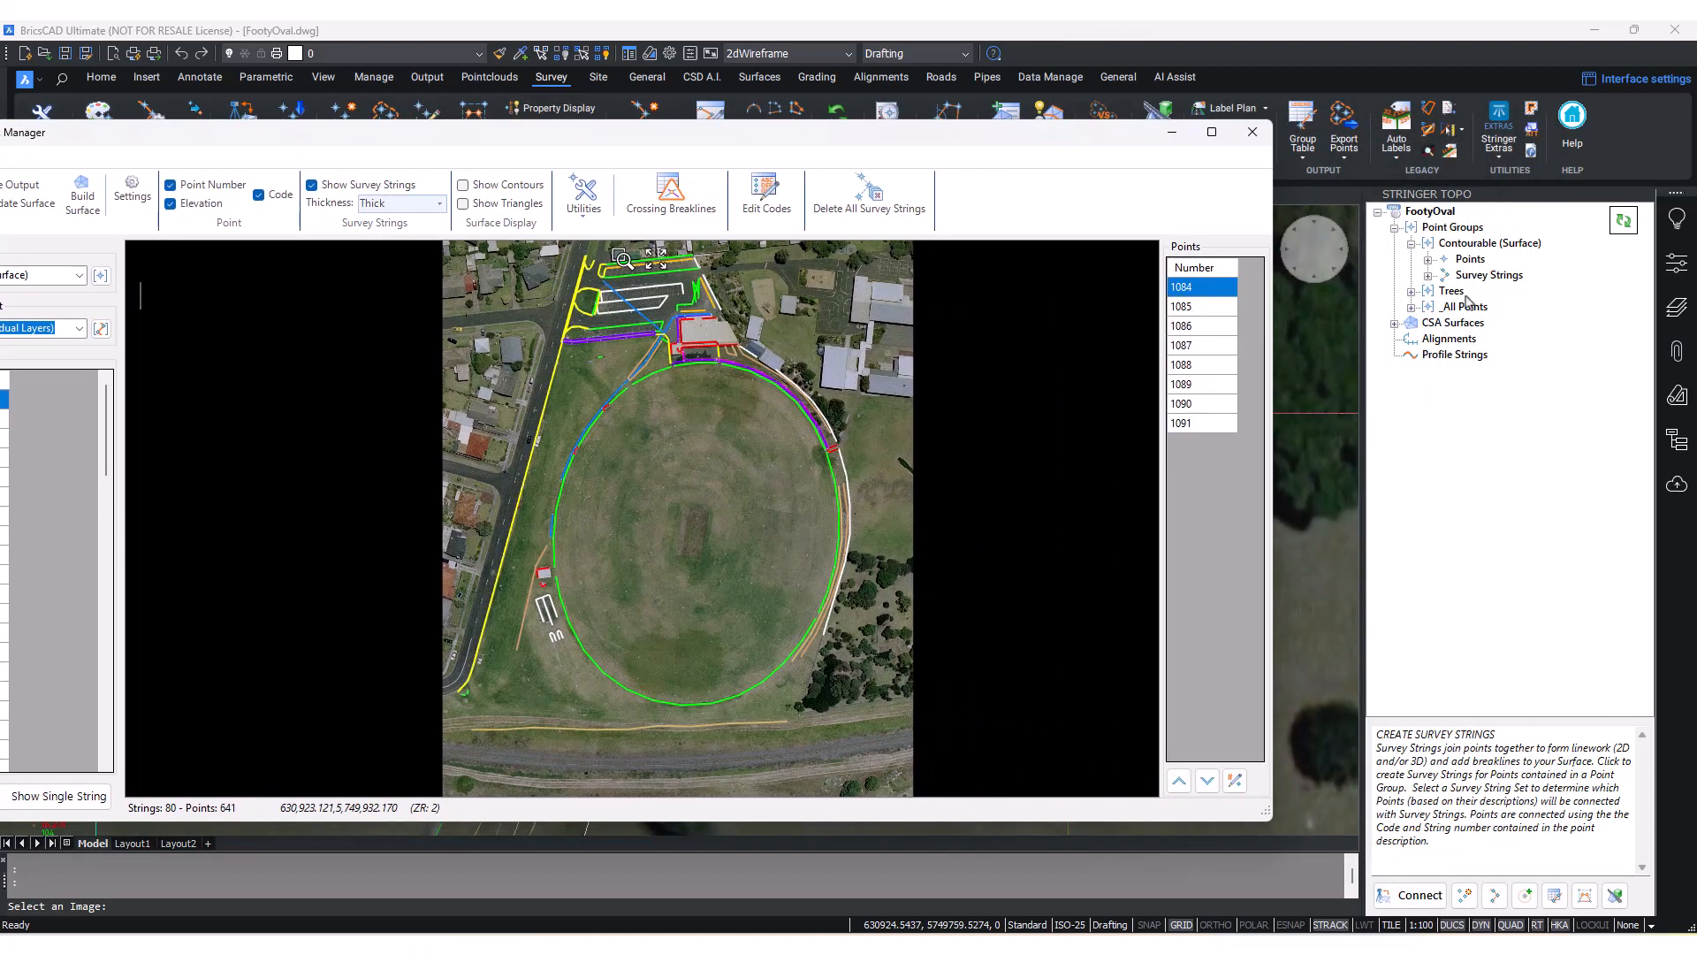
pyautogui.click(1460, 247)
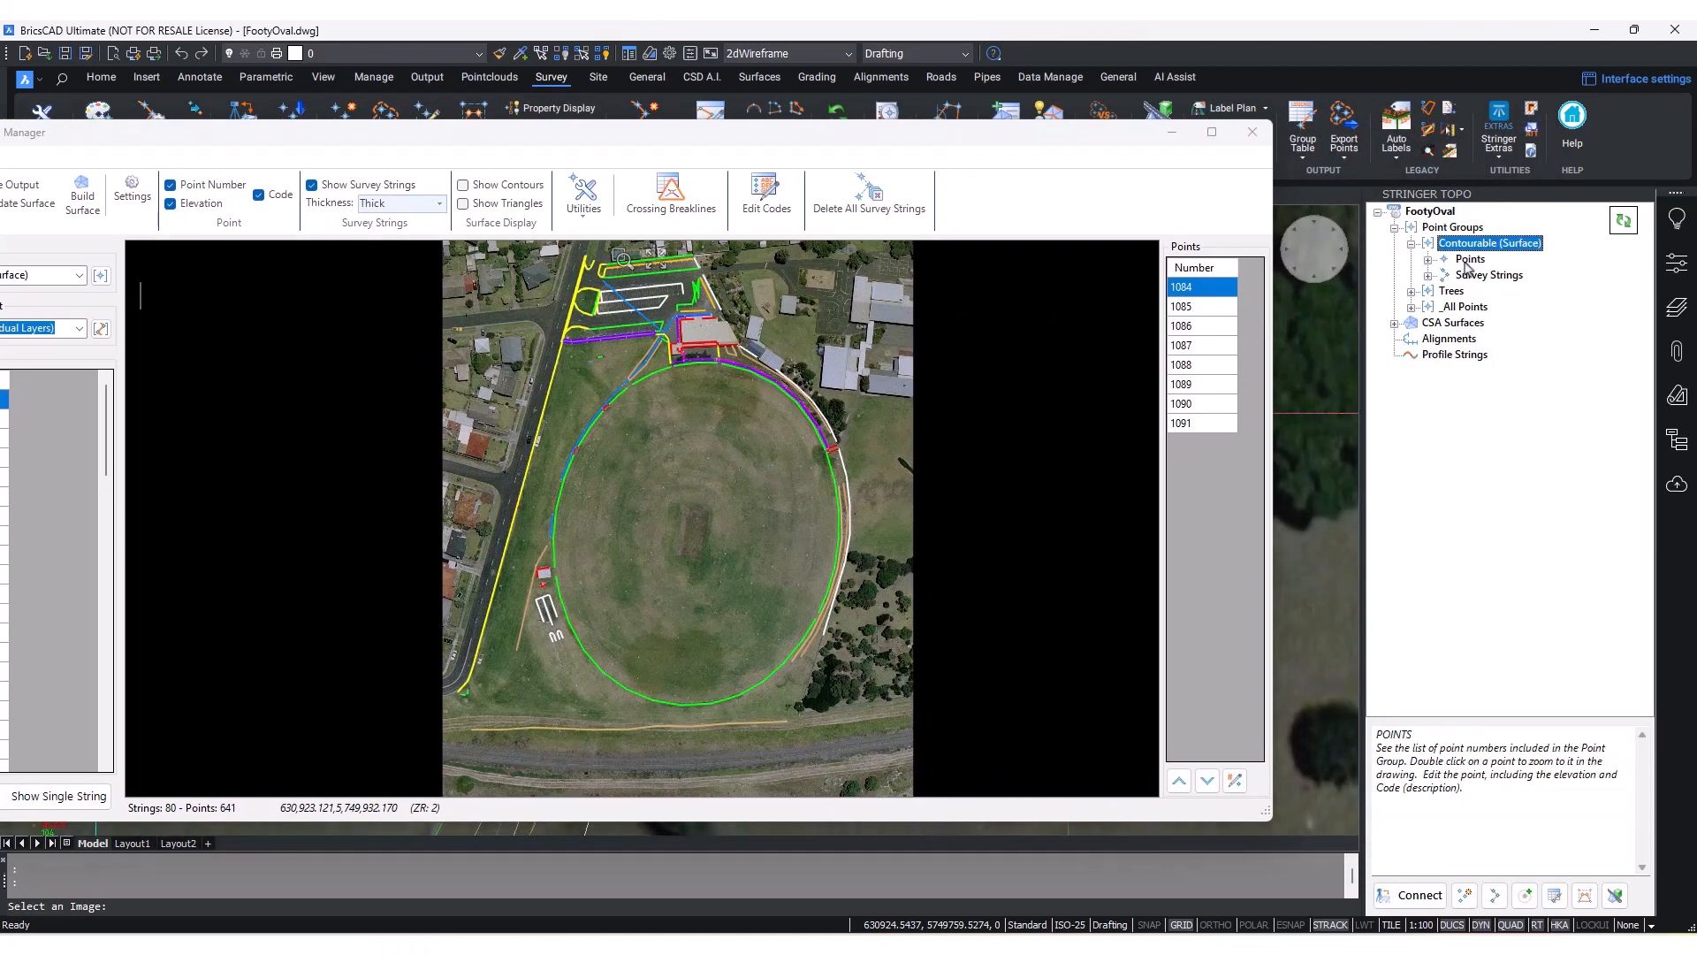
pyautogui.click(1468, 276)
pyautogui.click(1476, 244)
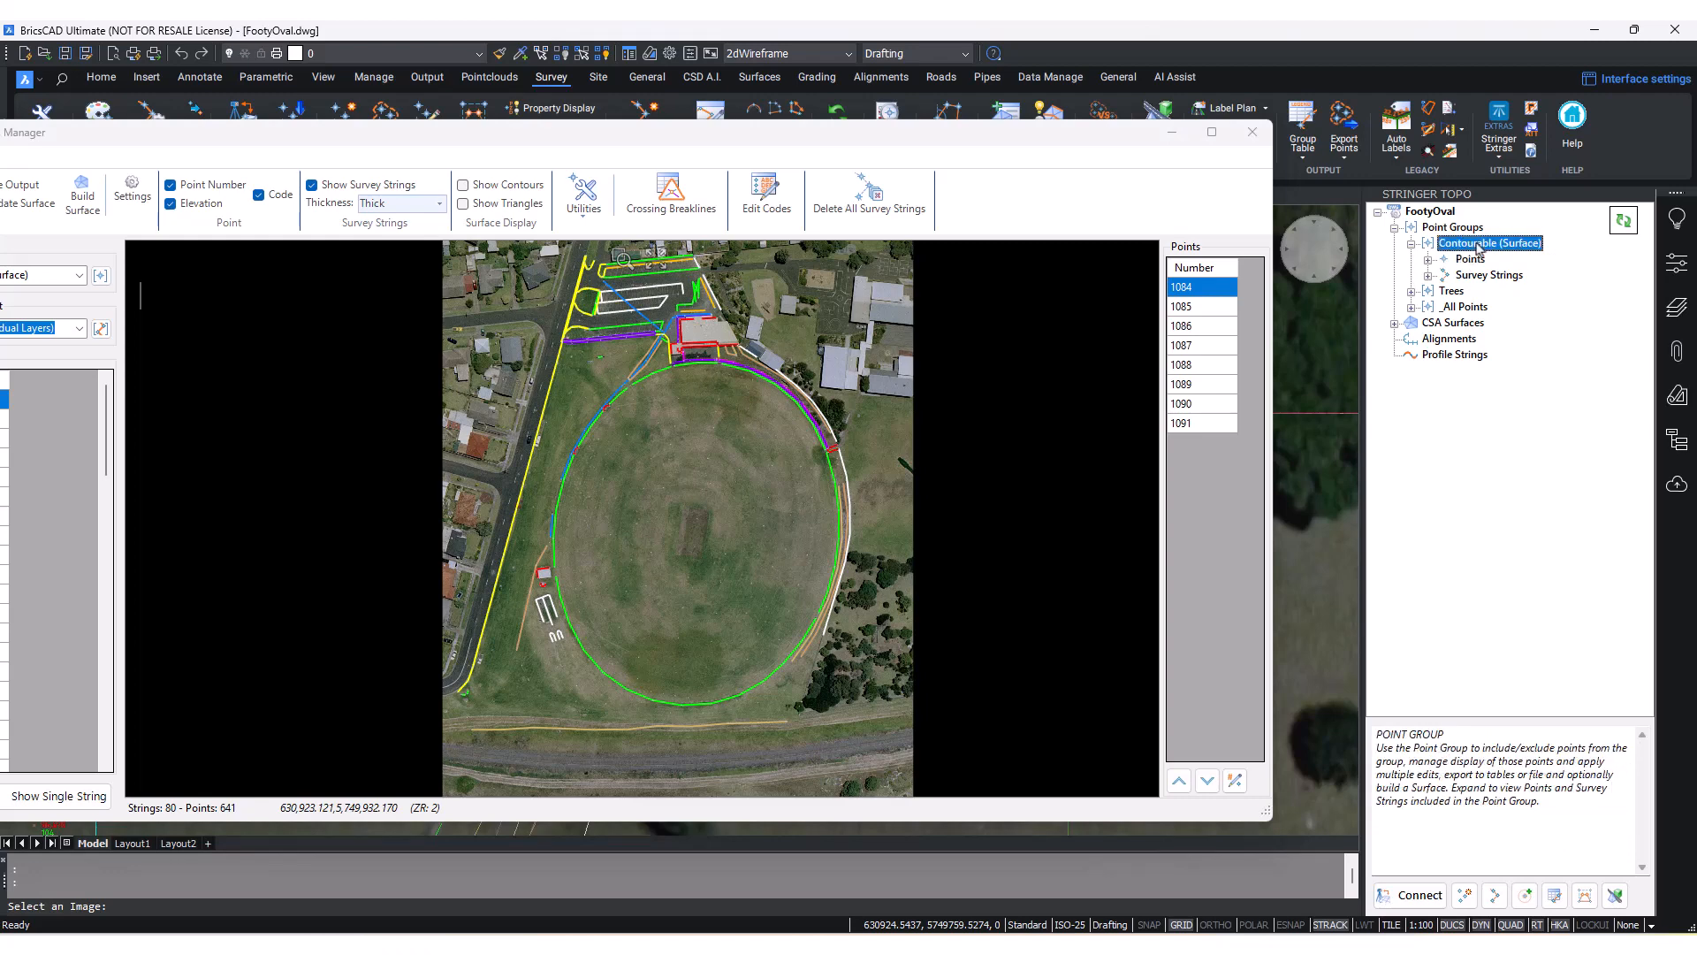
pyautogui.click(1474, 276)
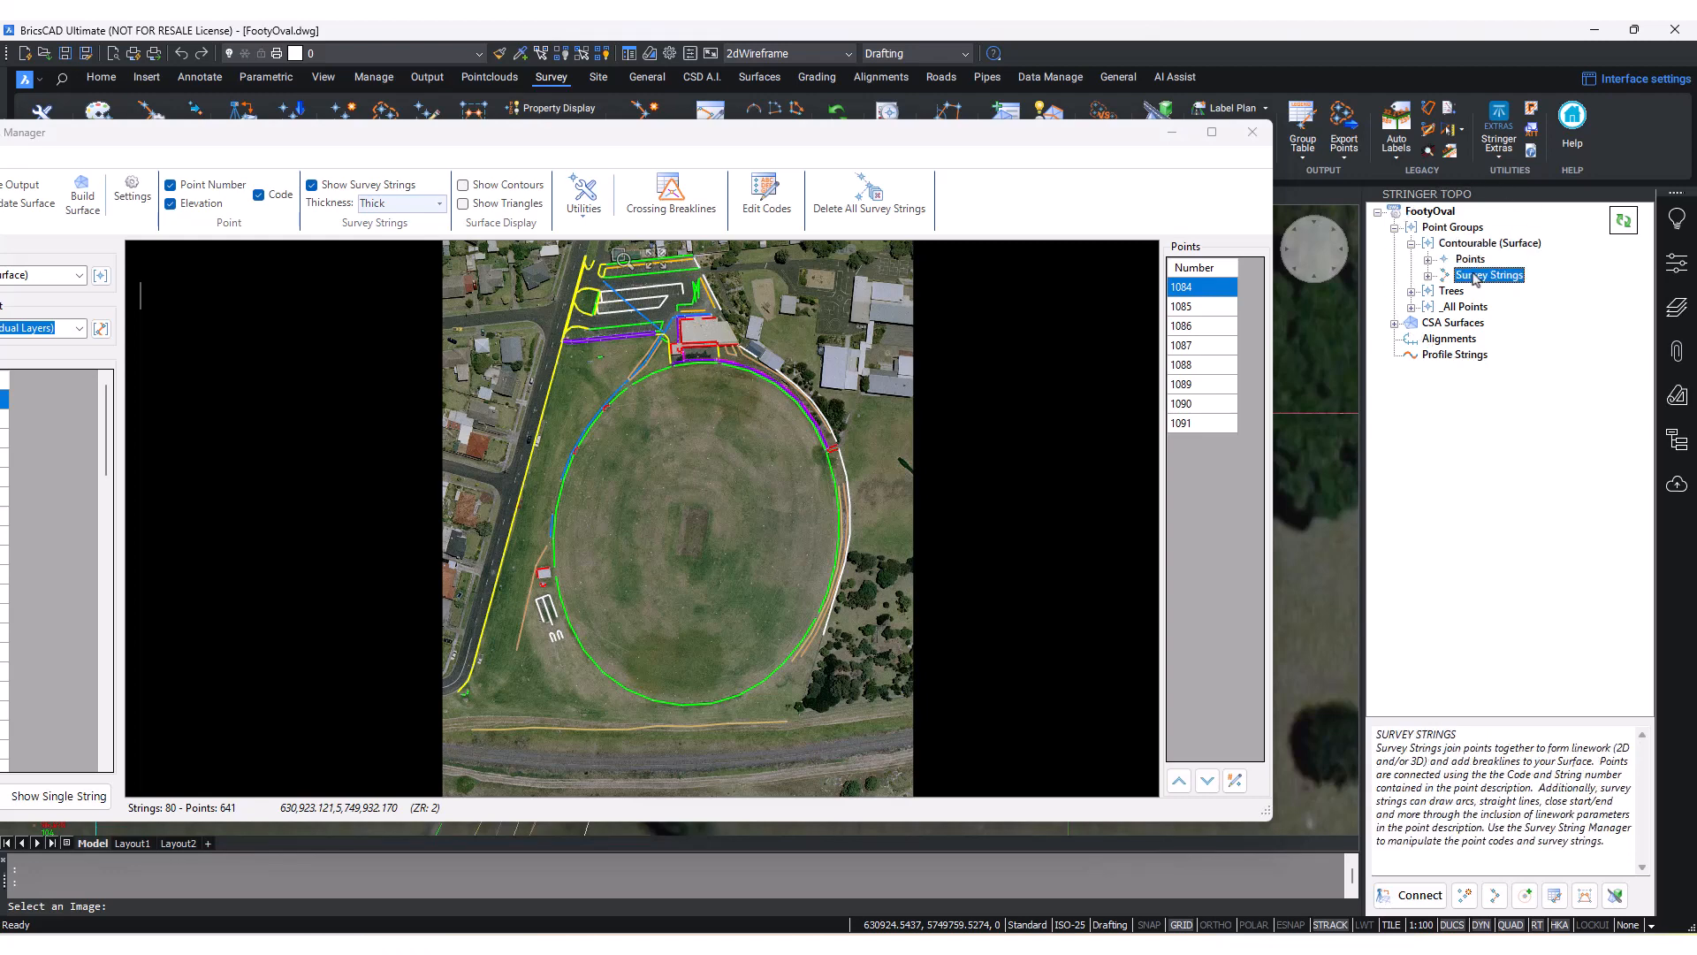
pyautogui.moveTo(1473, 261)
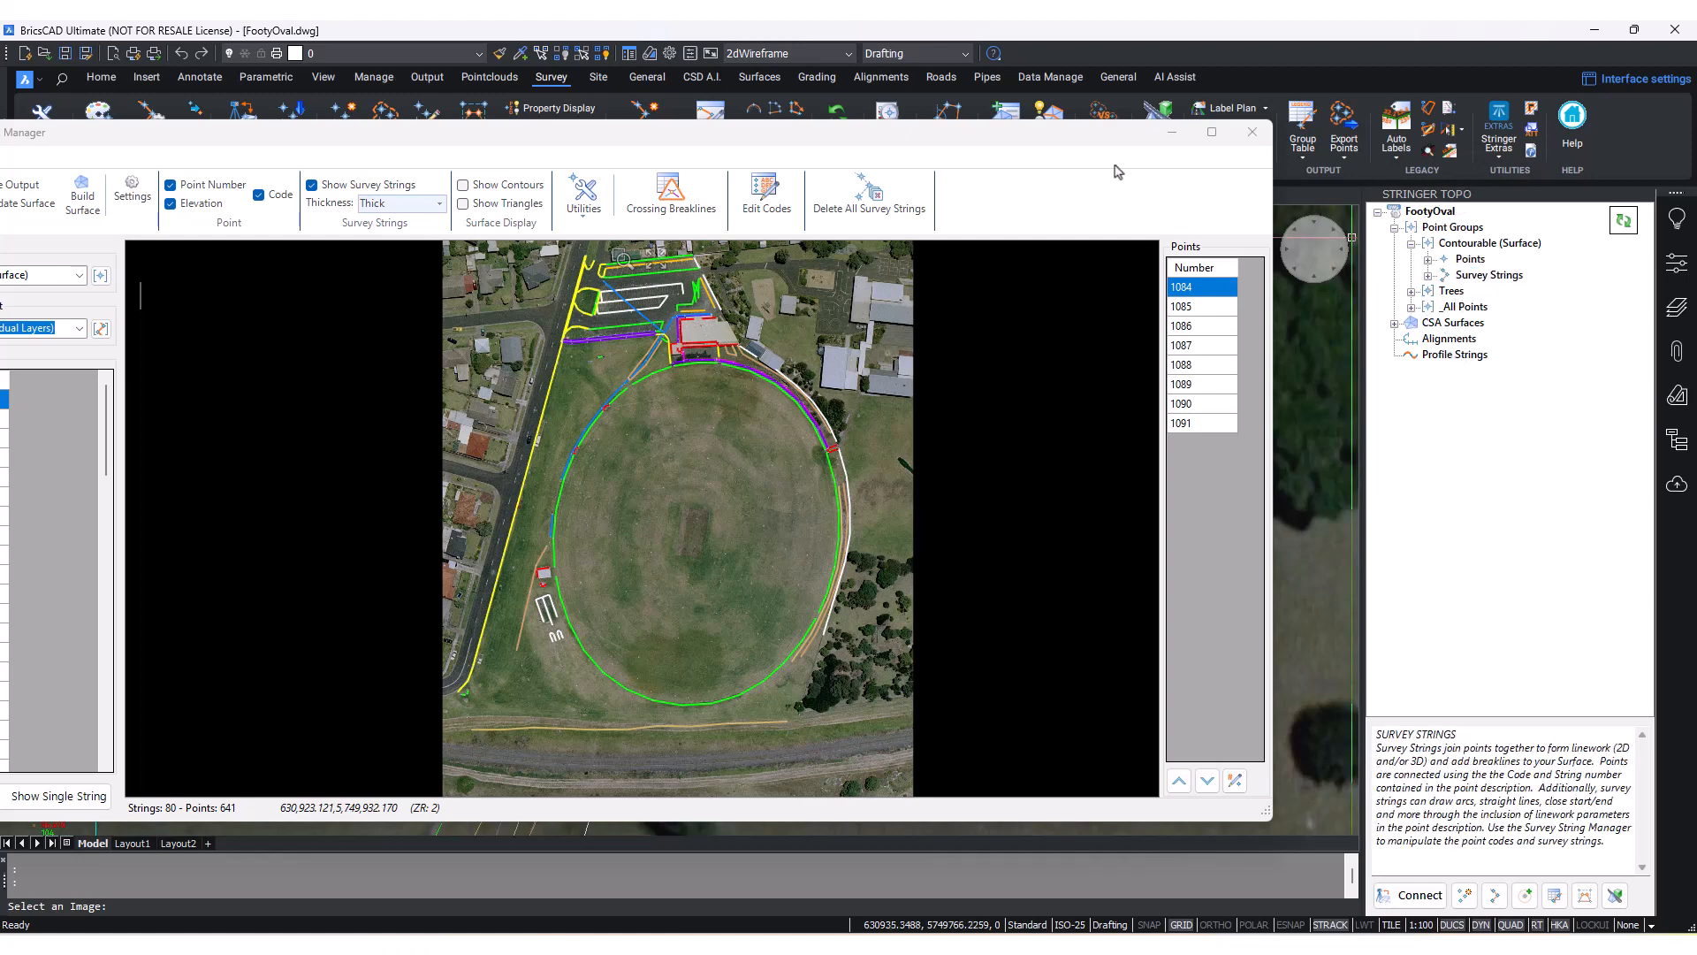
# - Move the Survey Strings Manager back over the drawing and check the available point groups, keeping Contourable (Surface)
pyautogui.moveTo(1045, 144); pyautogui.dragTo(1361, 140)
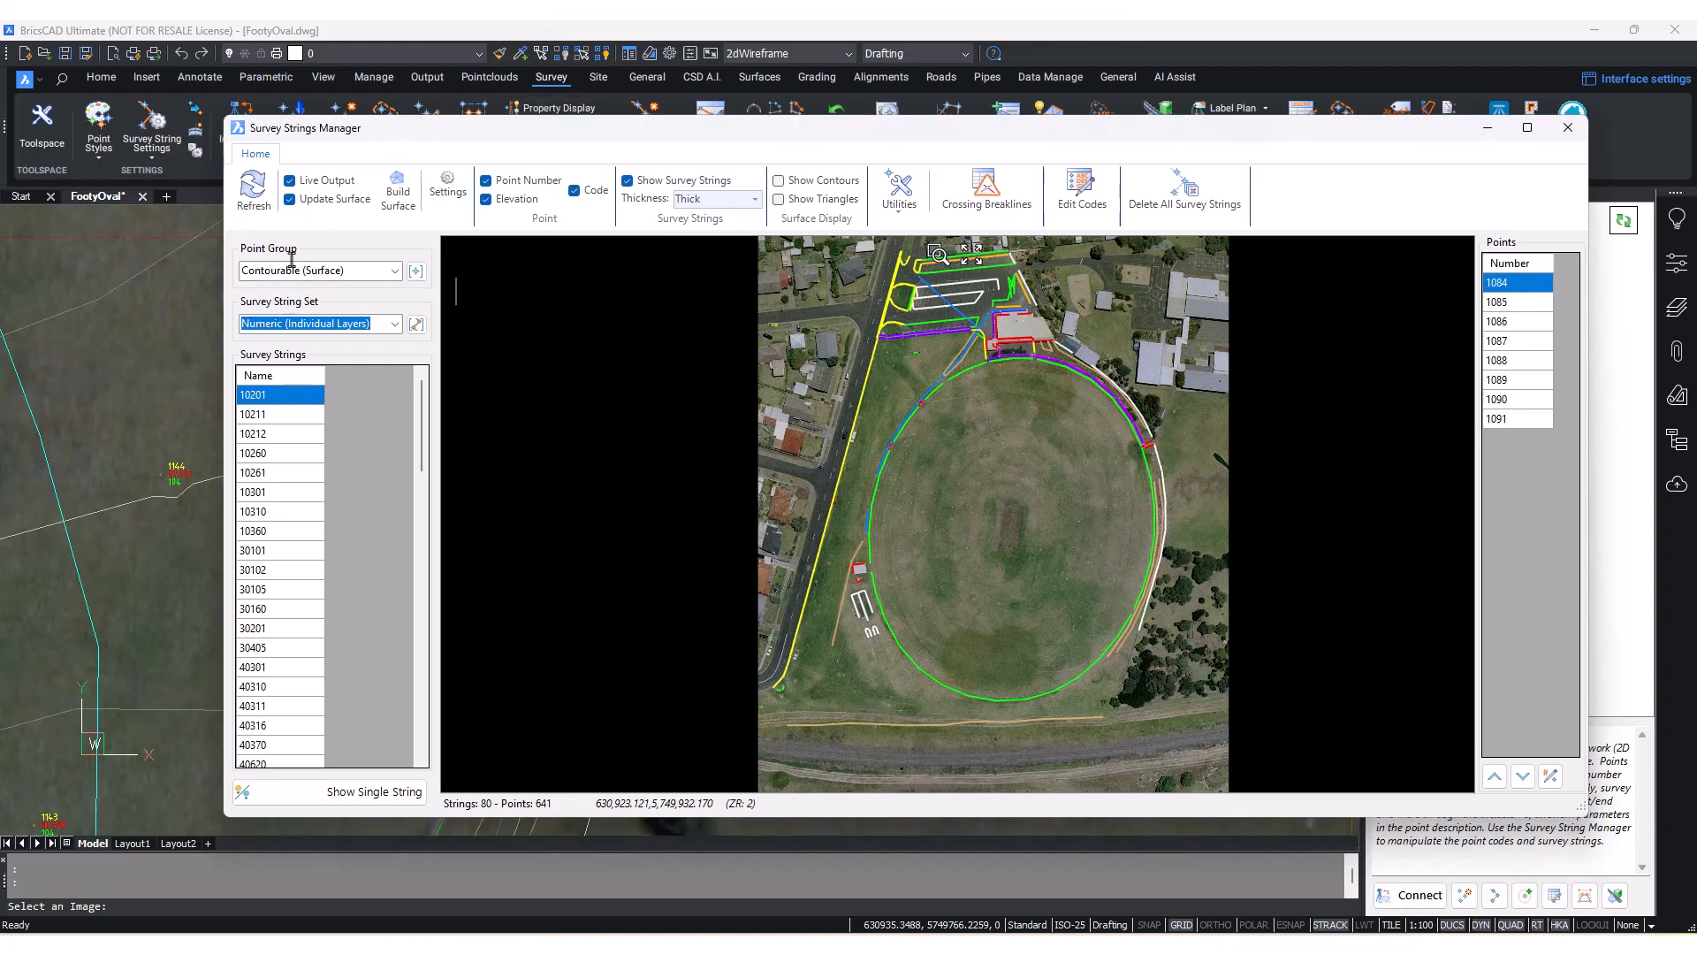
pyautogui.click(395, 272)
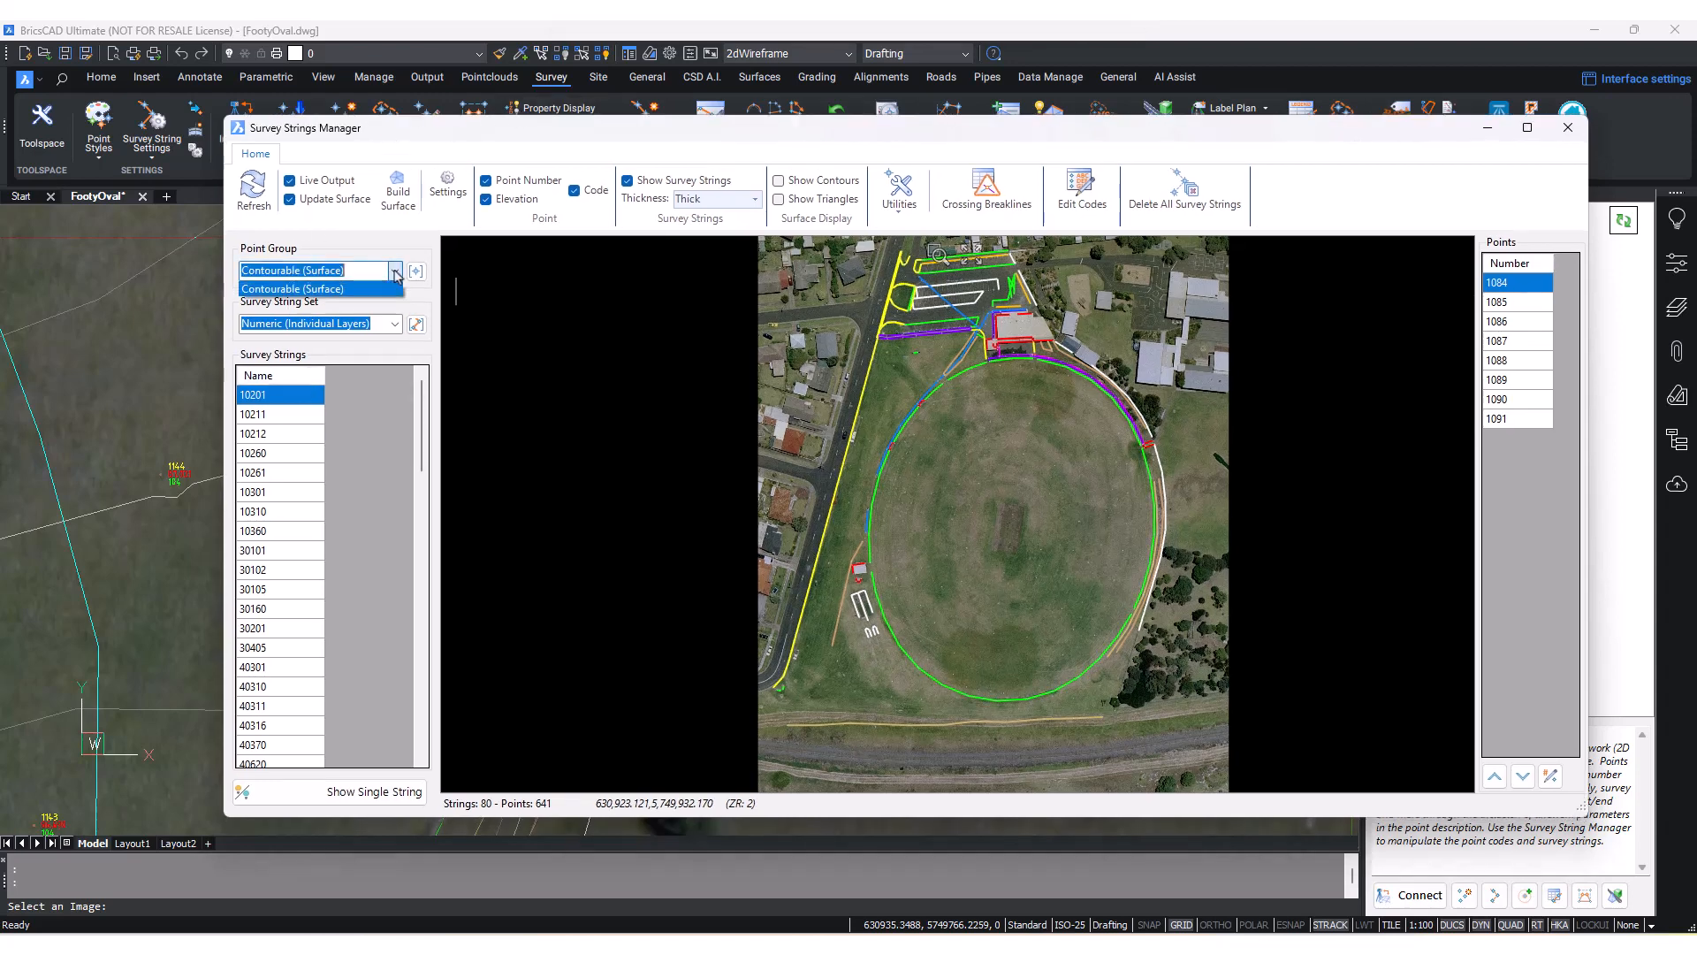
pyautogui.click(395, 272)
pyautogui.moveTo(1023, 439); pyautogui.dragTo(1057, 491, button='middle')
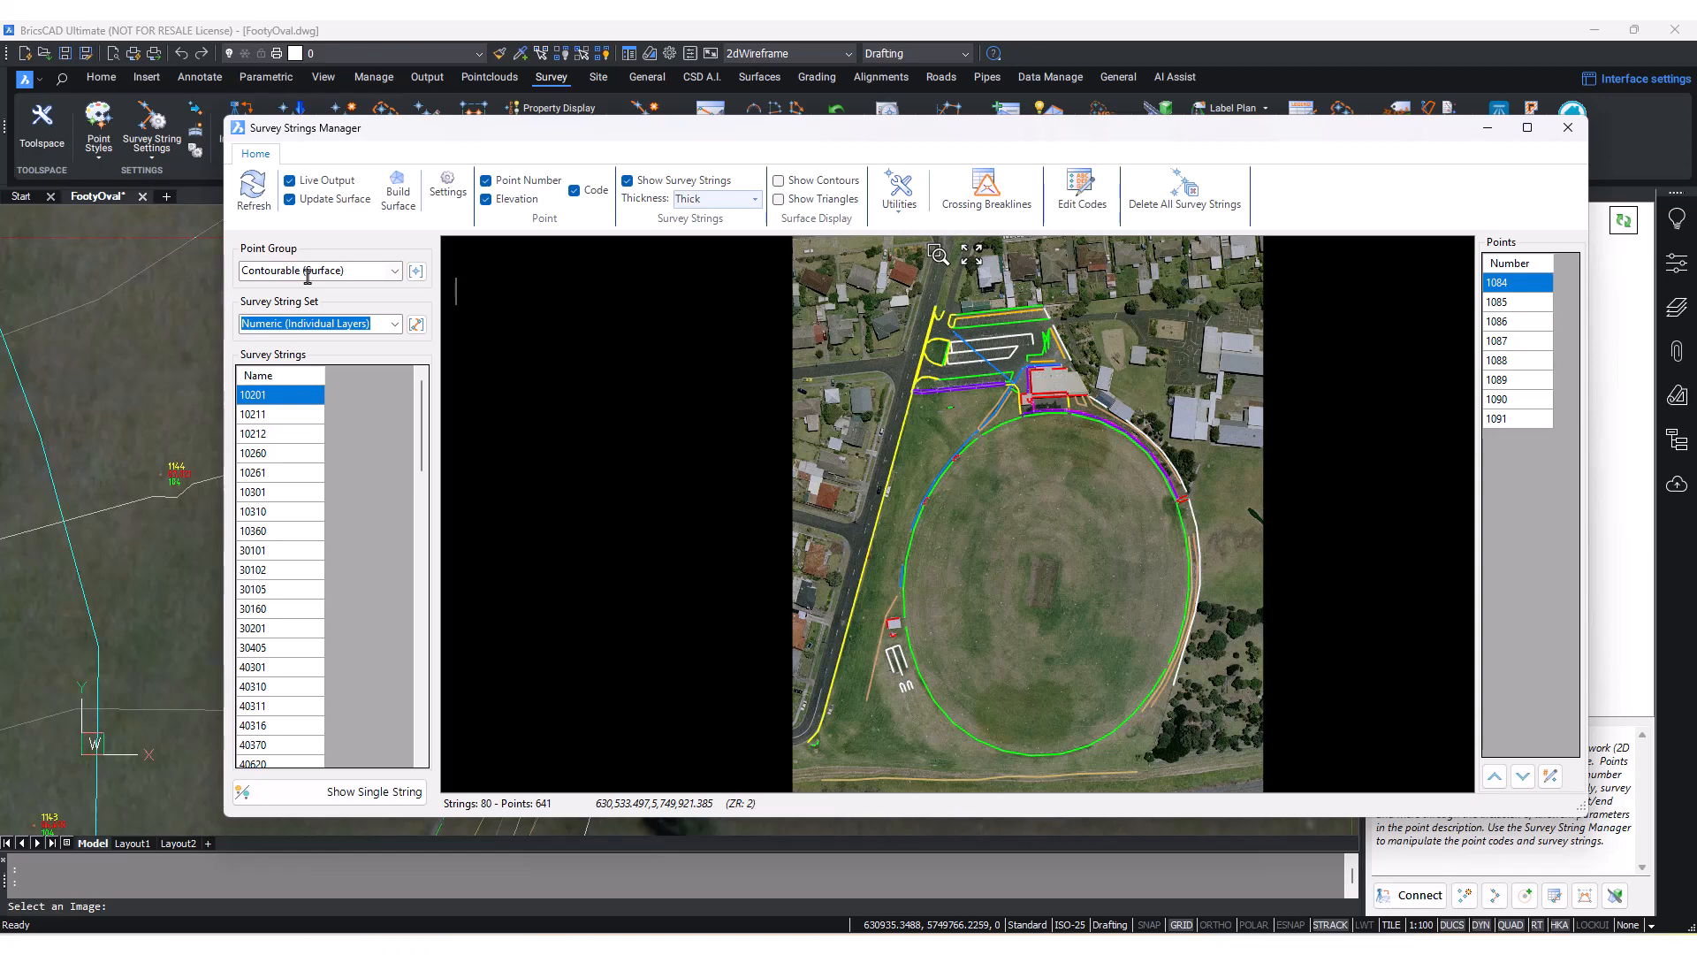
pyautogui.click(394, 273)
pyautogui.click(394, 273)
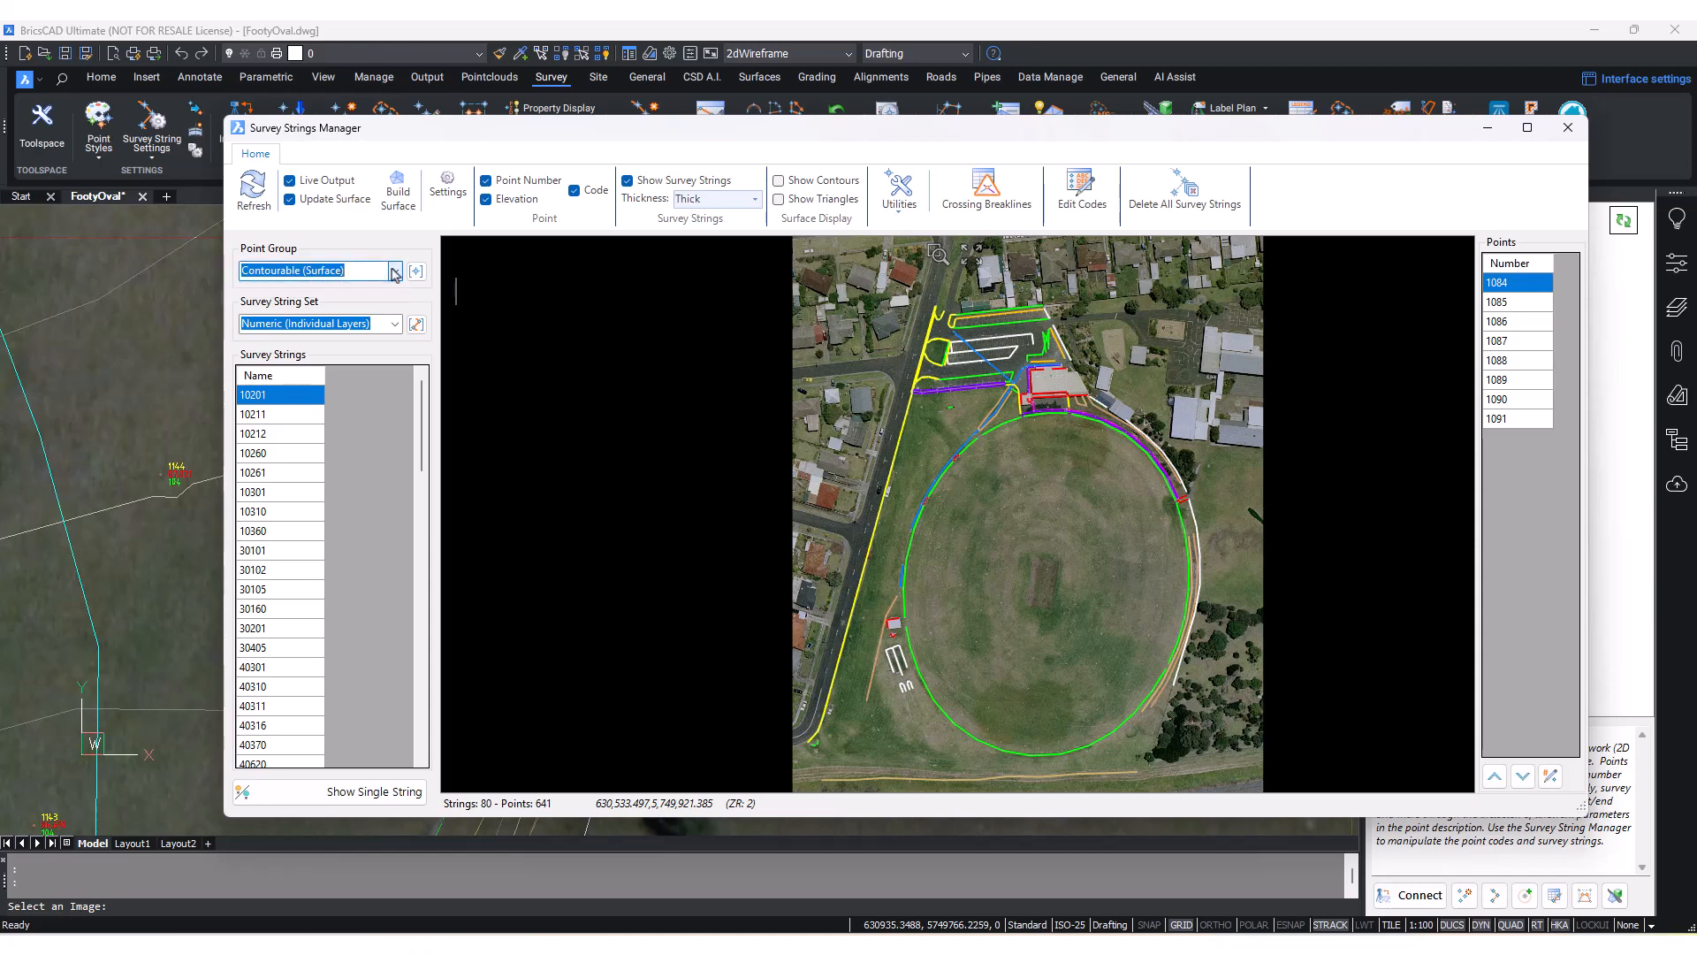
# - Check the available survey string sets, keeping Numeric (Individual Layers)
pyautogui.doubleClick(384, 327)
pyautogui.click(373, 327)
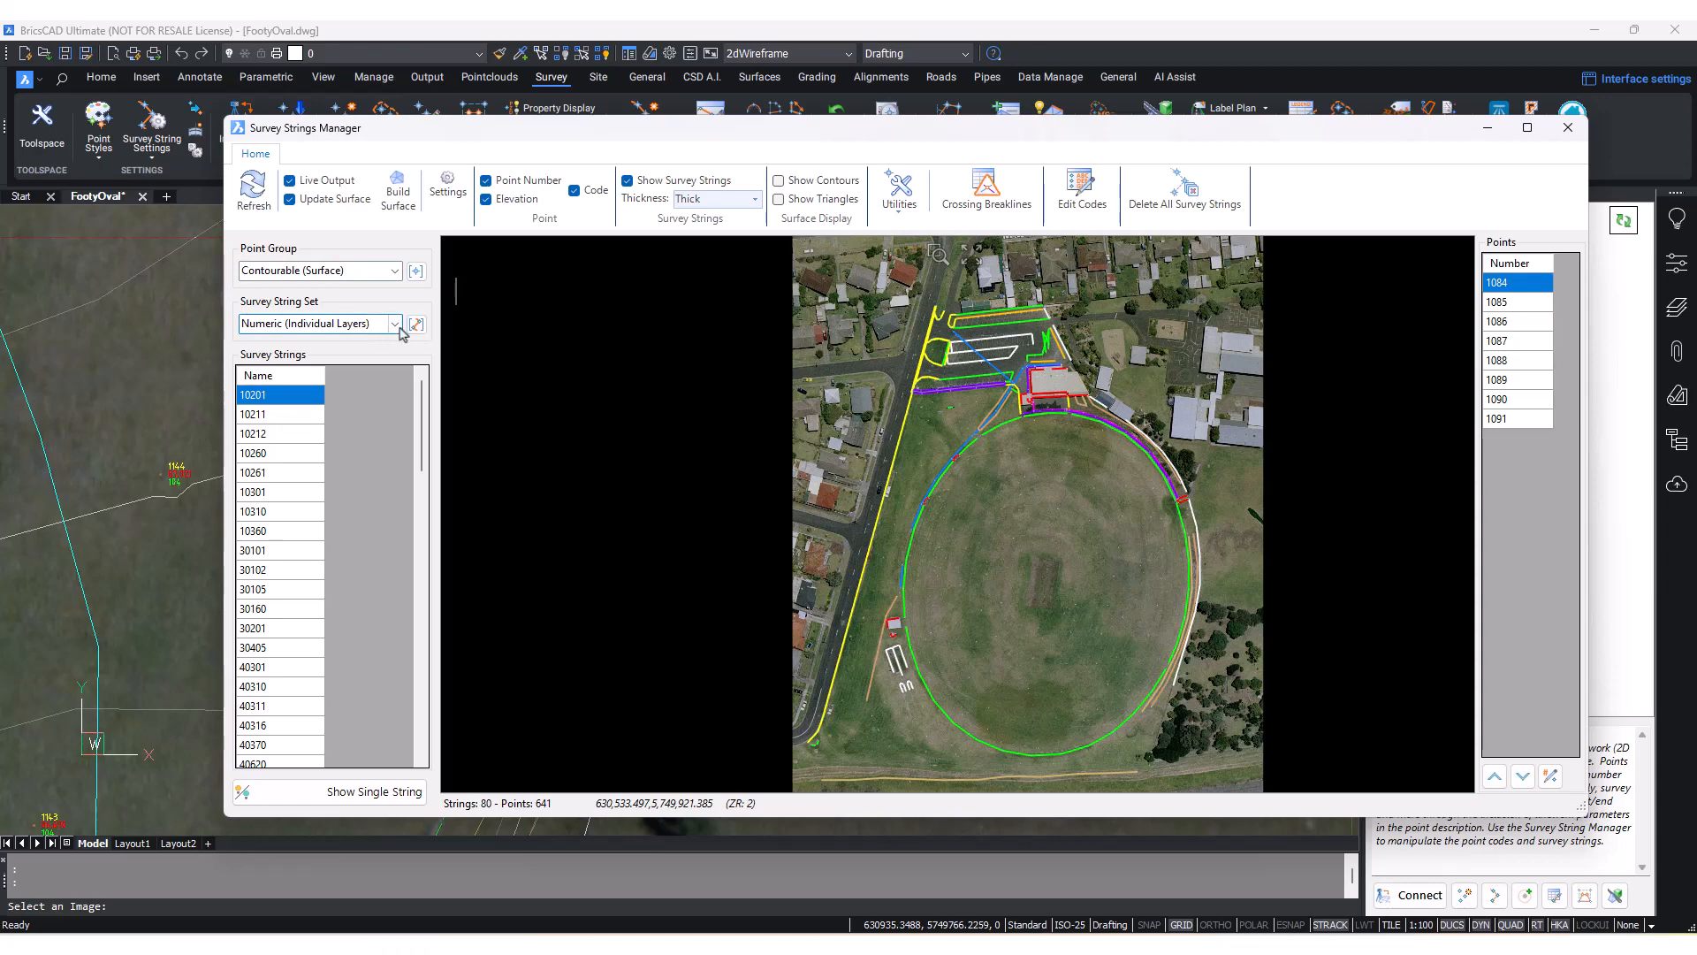
pyautogui.click(396, 327)
pyautogui.click(397, 327)
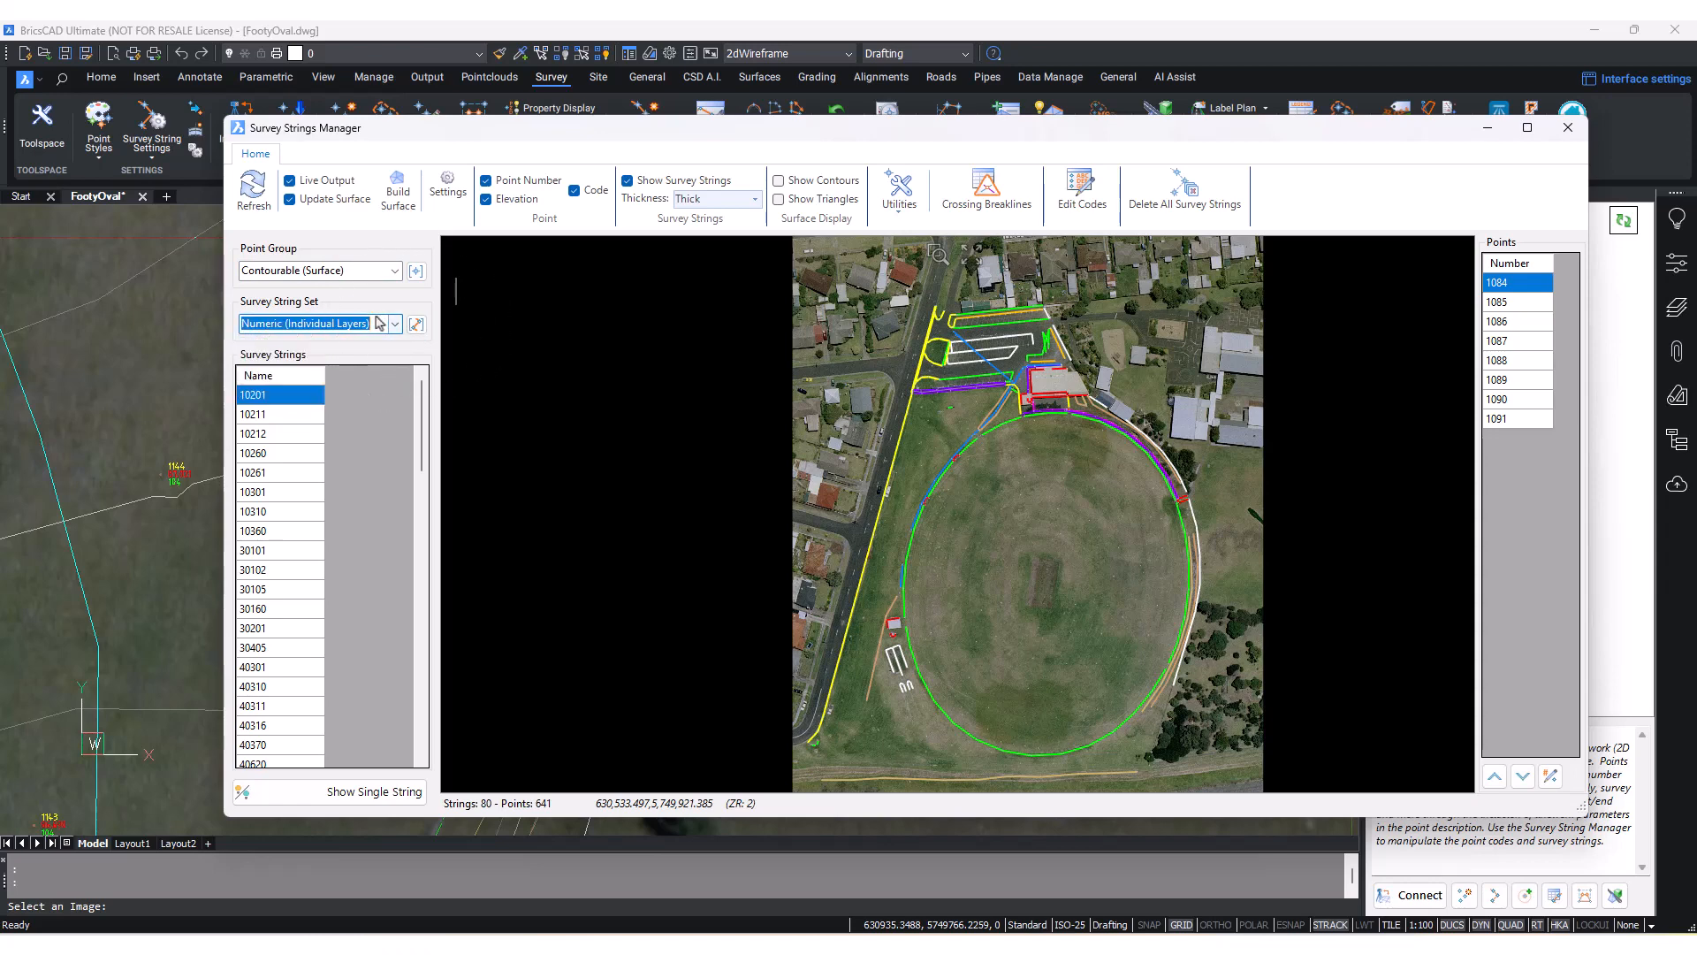
pyautogui.click(382, 322)
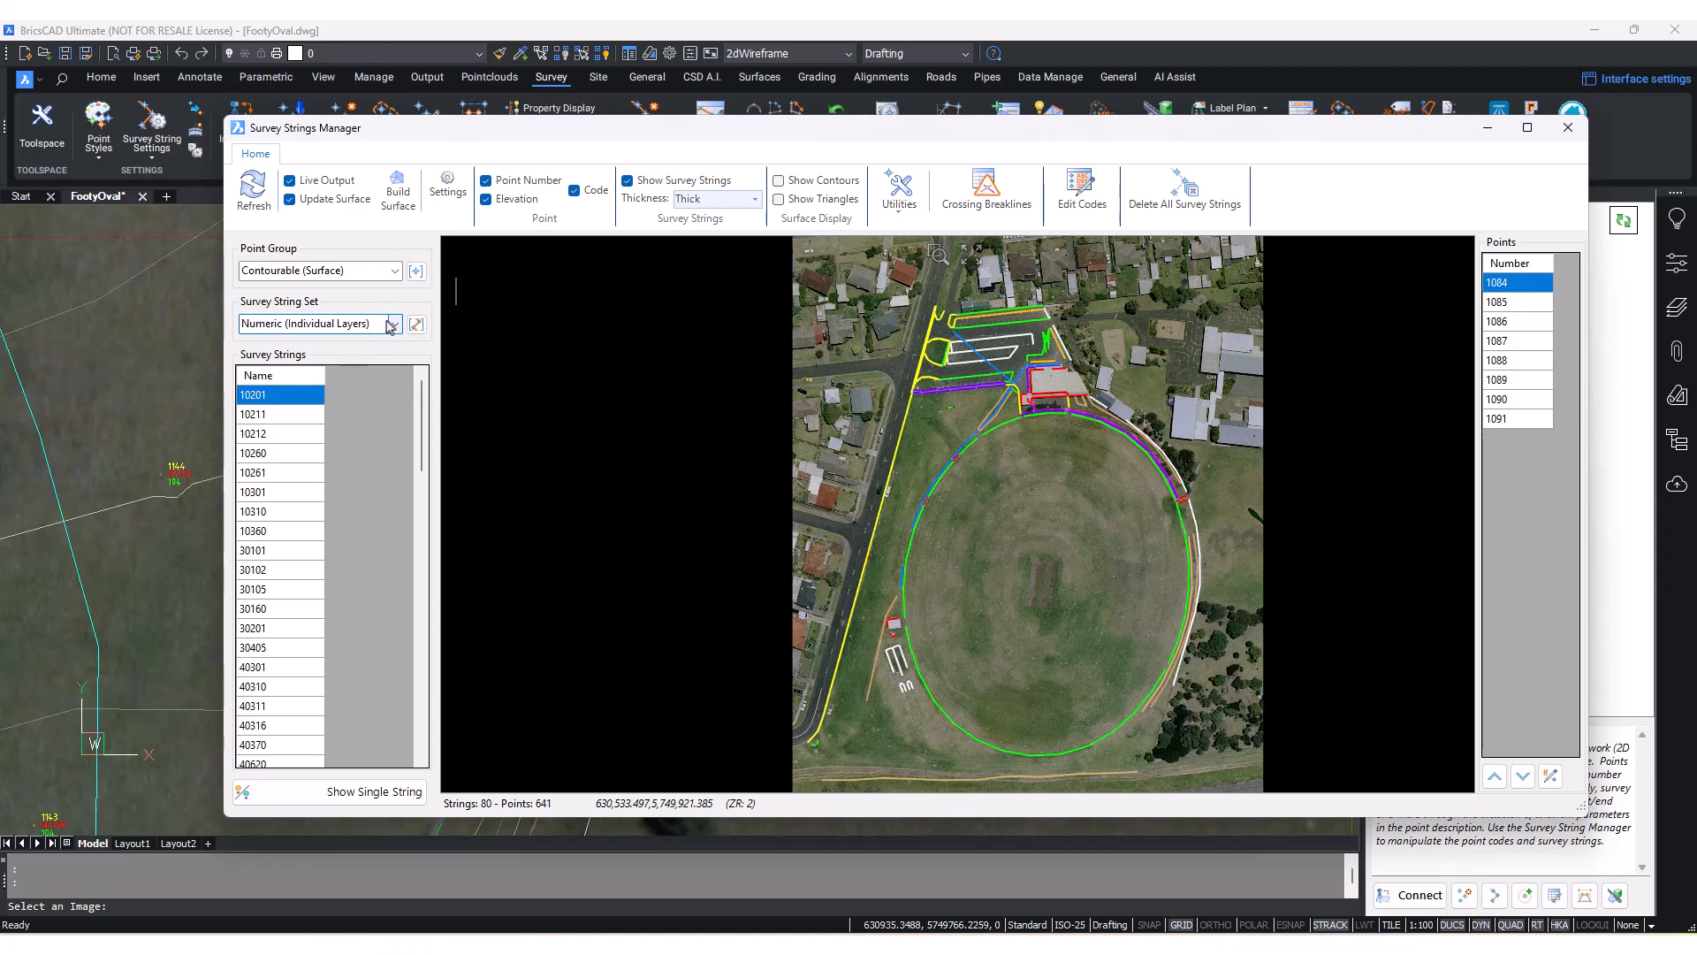
# - Maximize the Survey Strings Manager and look through the list of survey strings for highlighted entries
pyautogui.moveTo(510, 140); pyautogui.dragTo(522, 131)
pyautogui.doubleClick(520, 125)
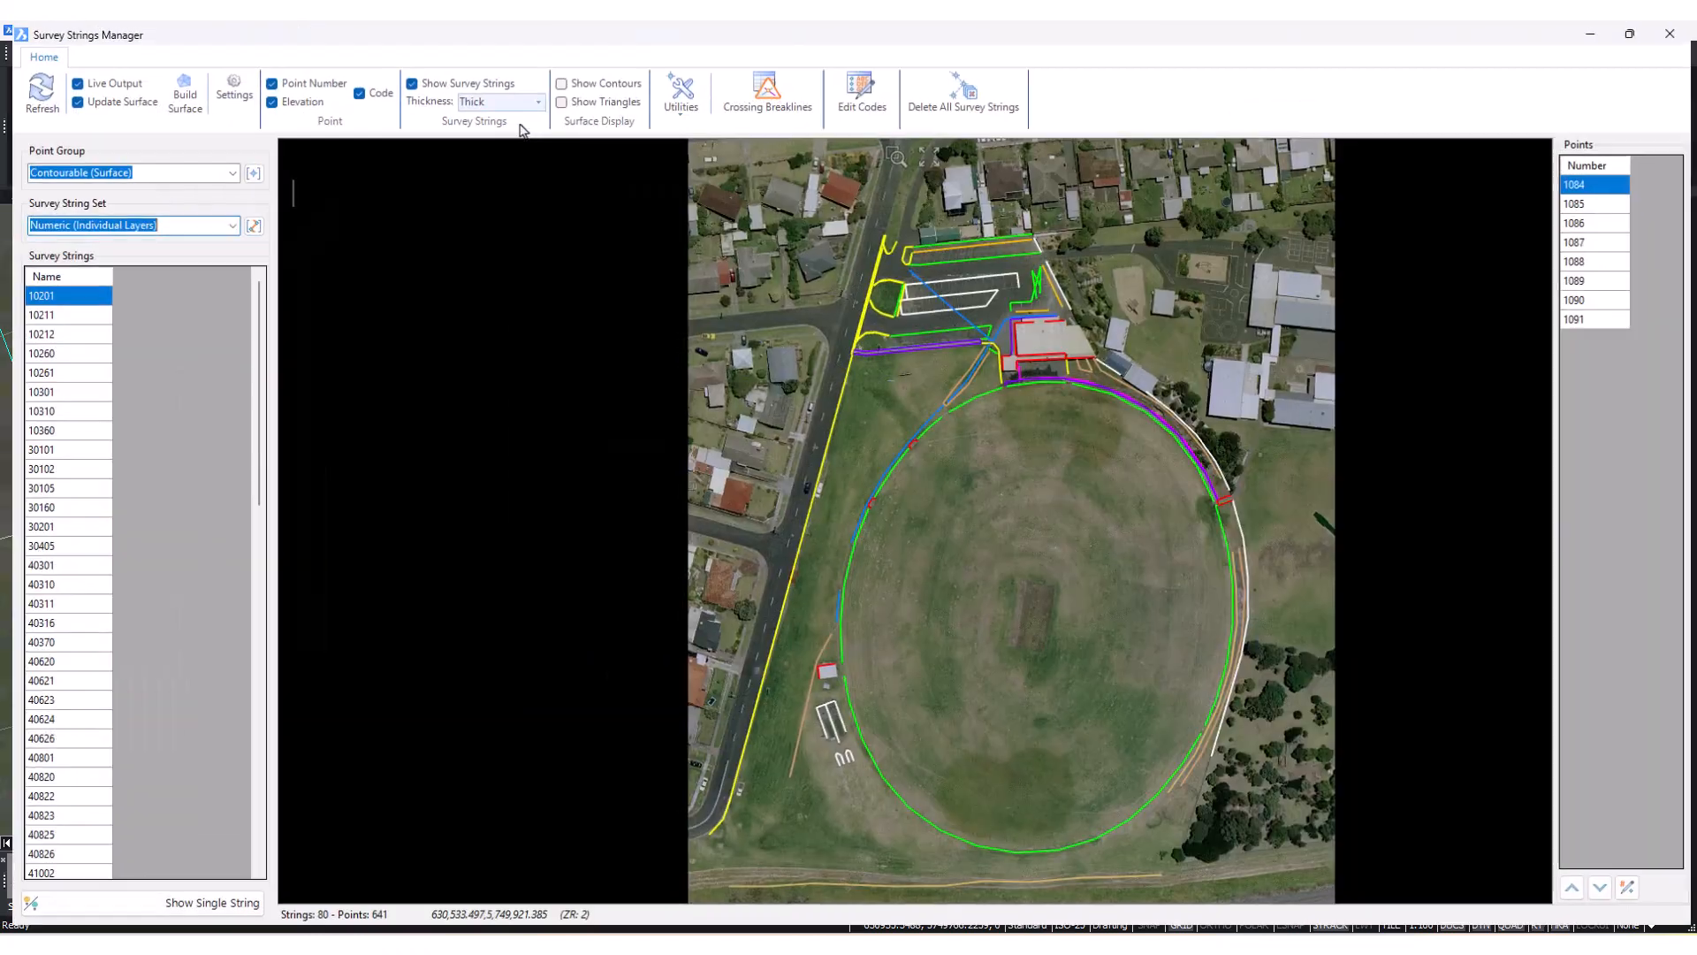
pyautogui.click(2, 725)
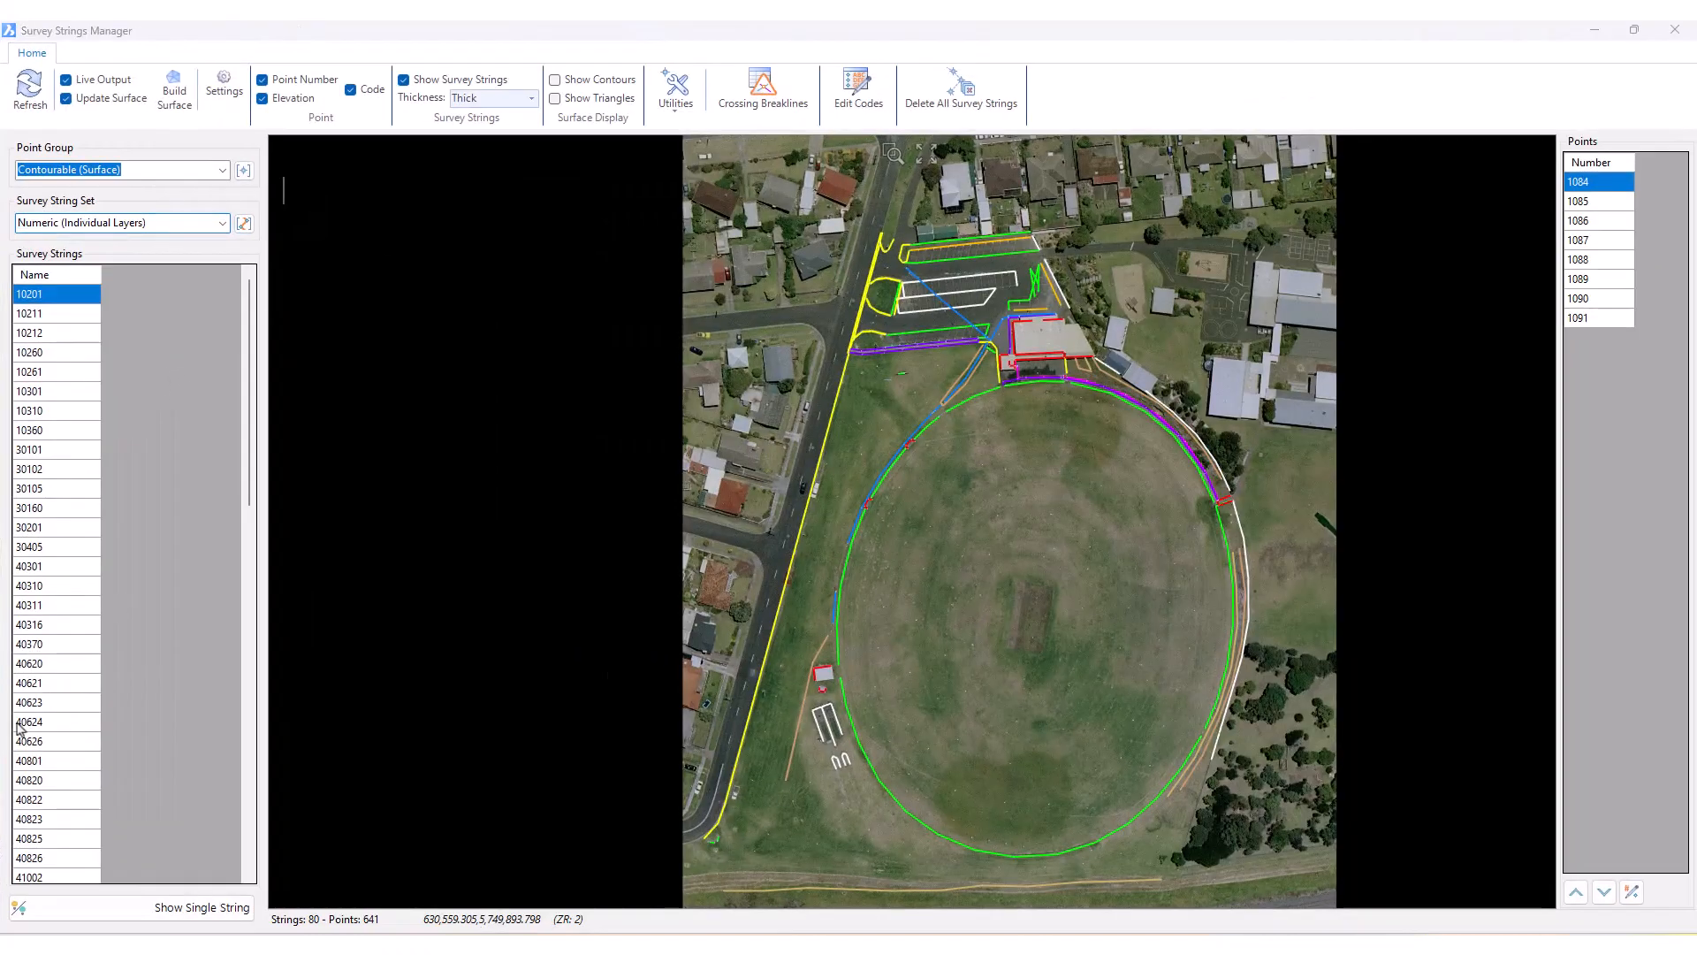
pyautogui.scroll(-2, 202, 402)
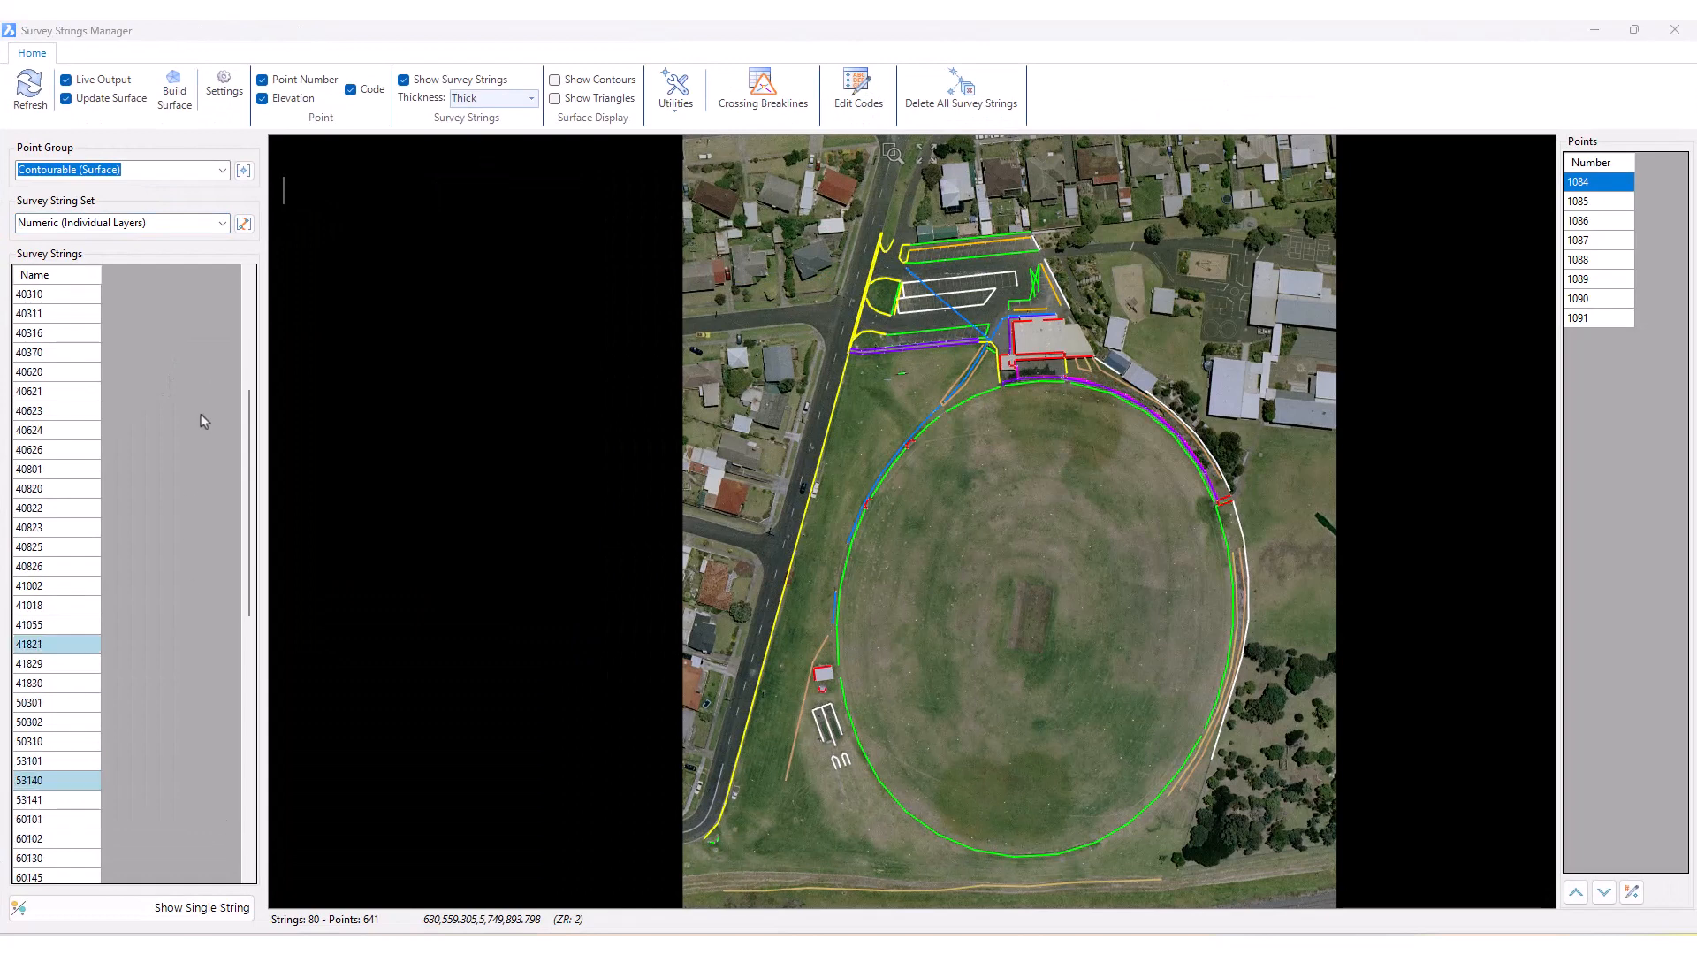
pyautogui.scroll(2, 196, 443)
# - Step through survey strings 10211, 10260, 10261, 10301 and 10310, viewing each one in the preview
pyautogui.click(49, 313)
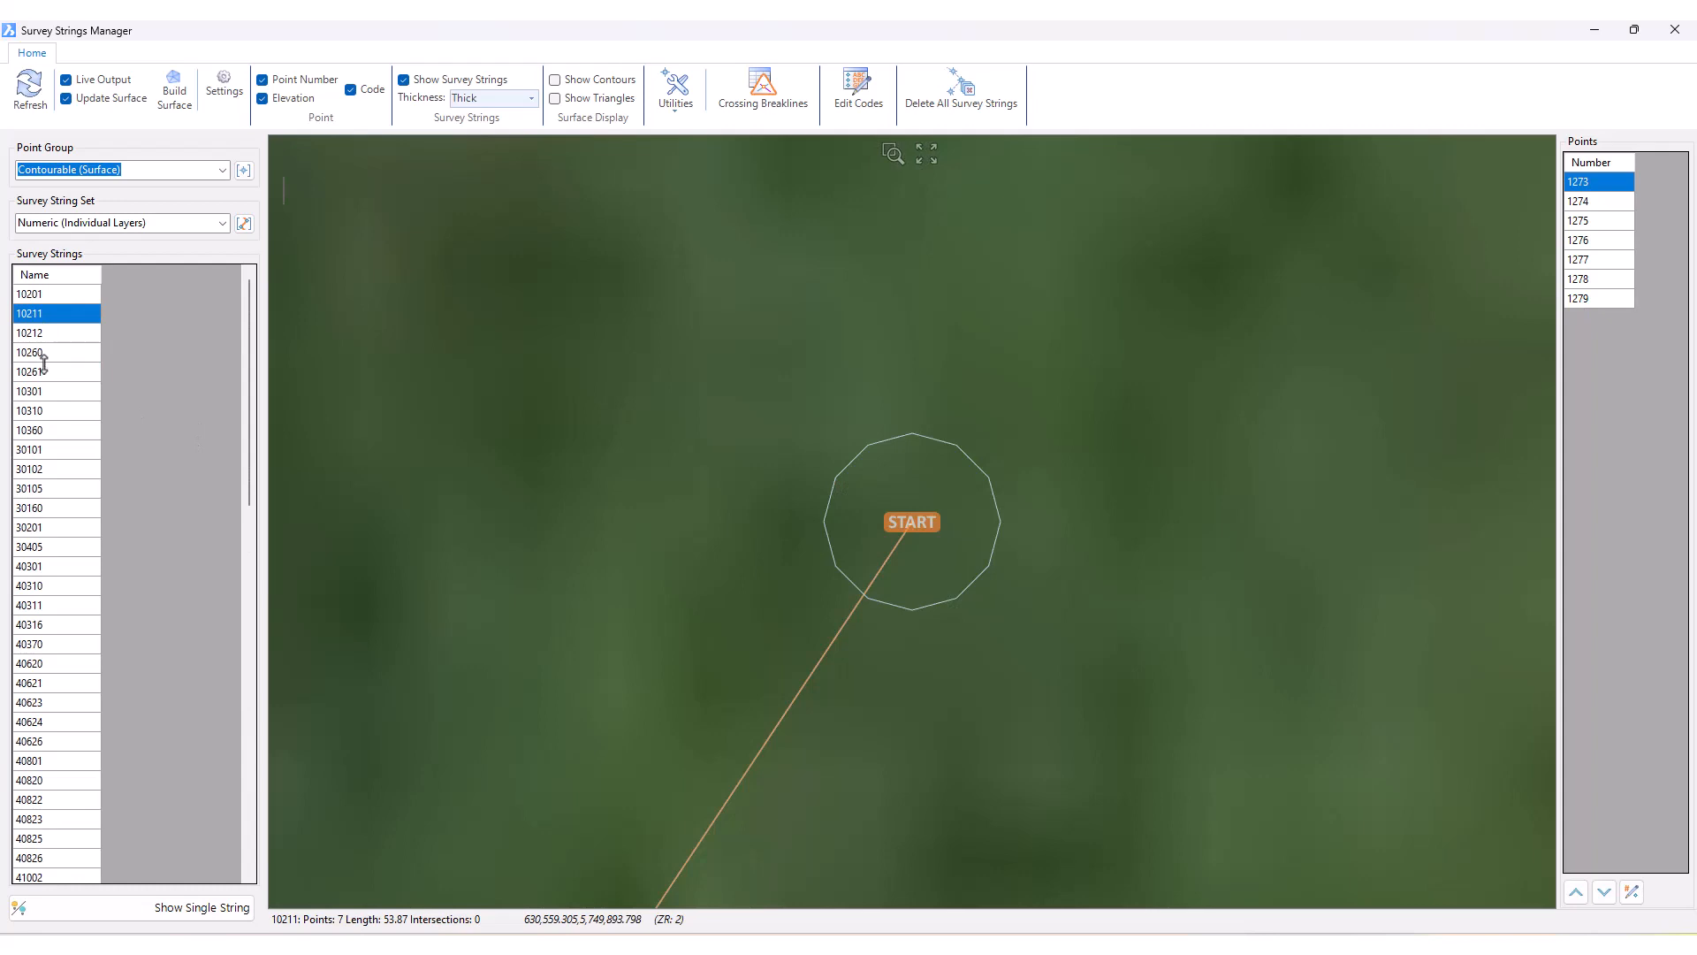
pyautogui.click(44, 356)
pyautogui.click(51, 371)
pyautogui.click(54, 391)
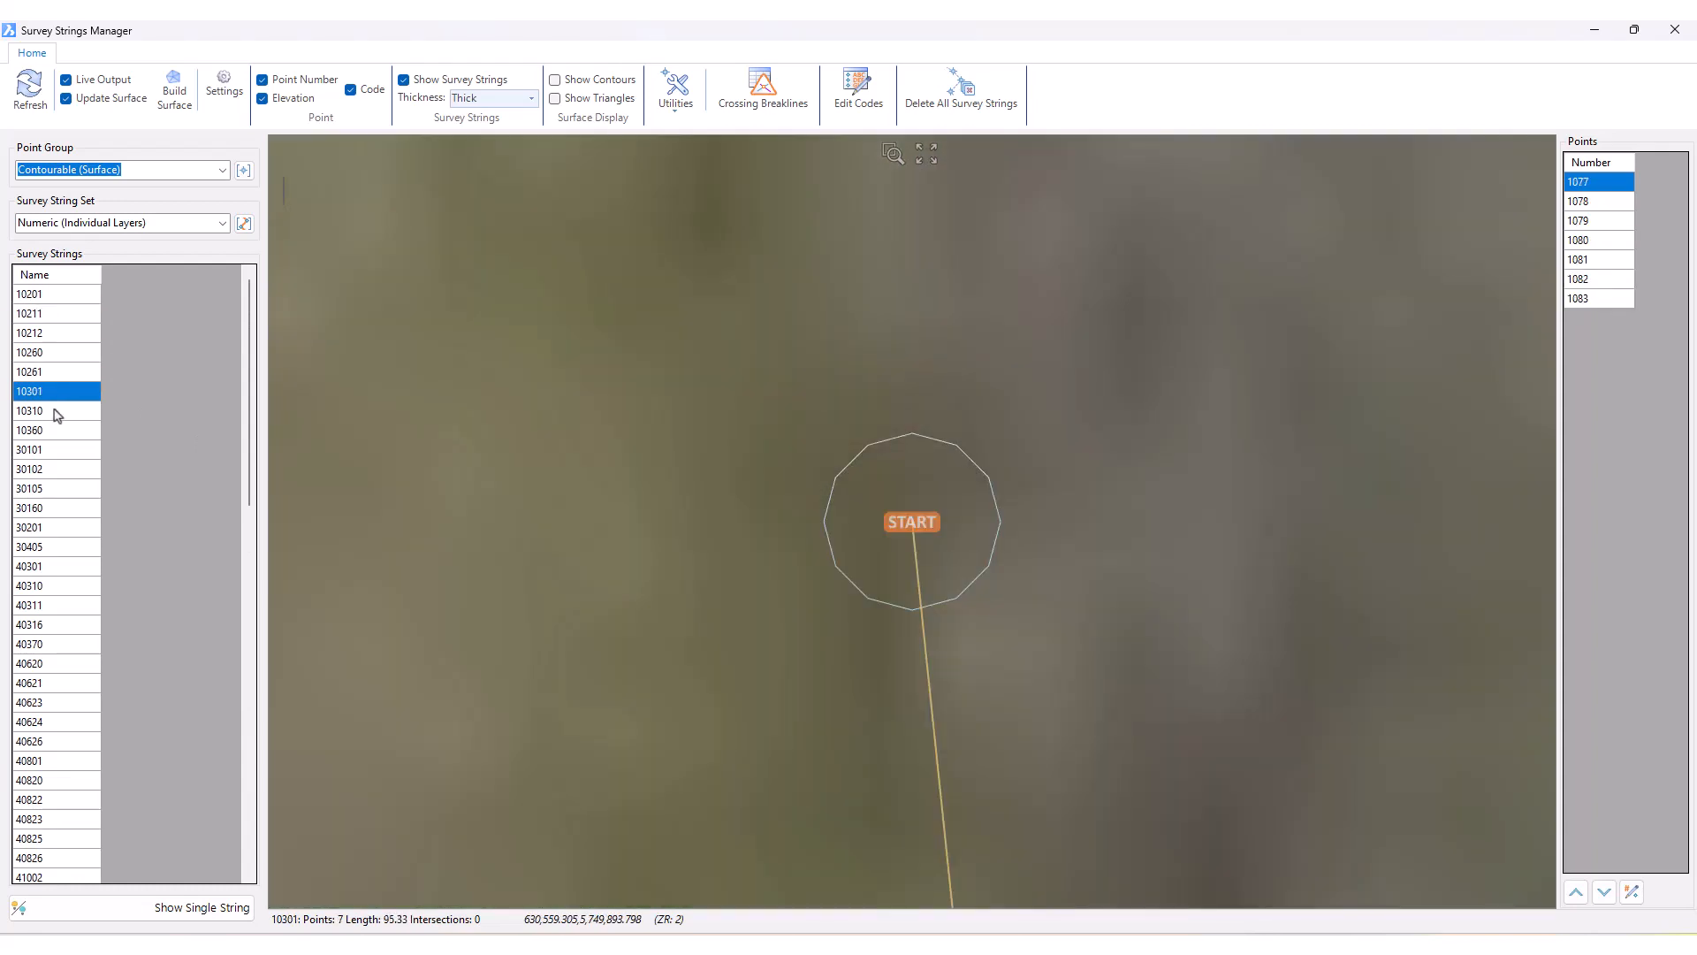
pyautogui.click(55, 411)
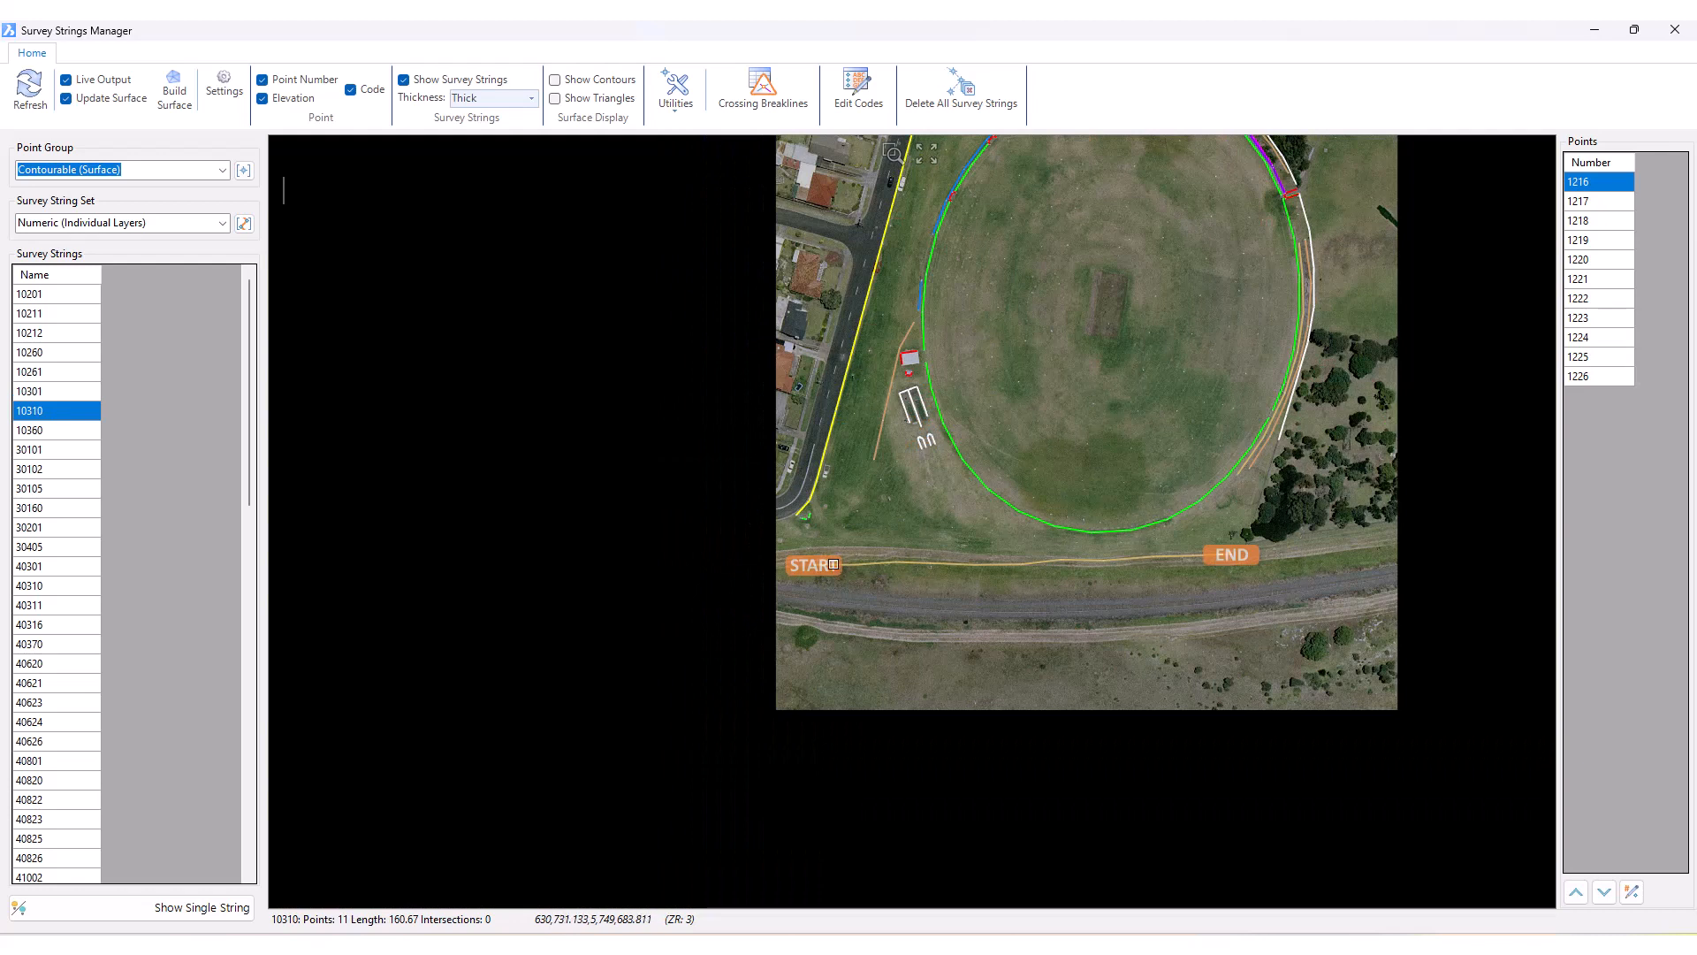
# - Inspect the highlighted survey strings 41821 and 53140 in the preview, including the crossings along string 53140
pyautogui.scroll(-8, 17, 382)
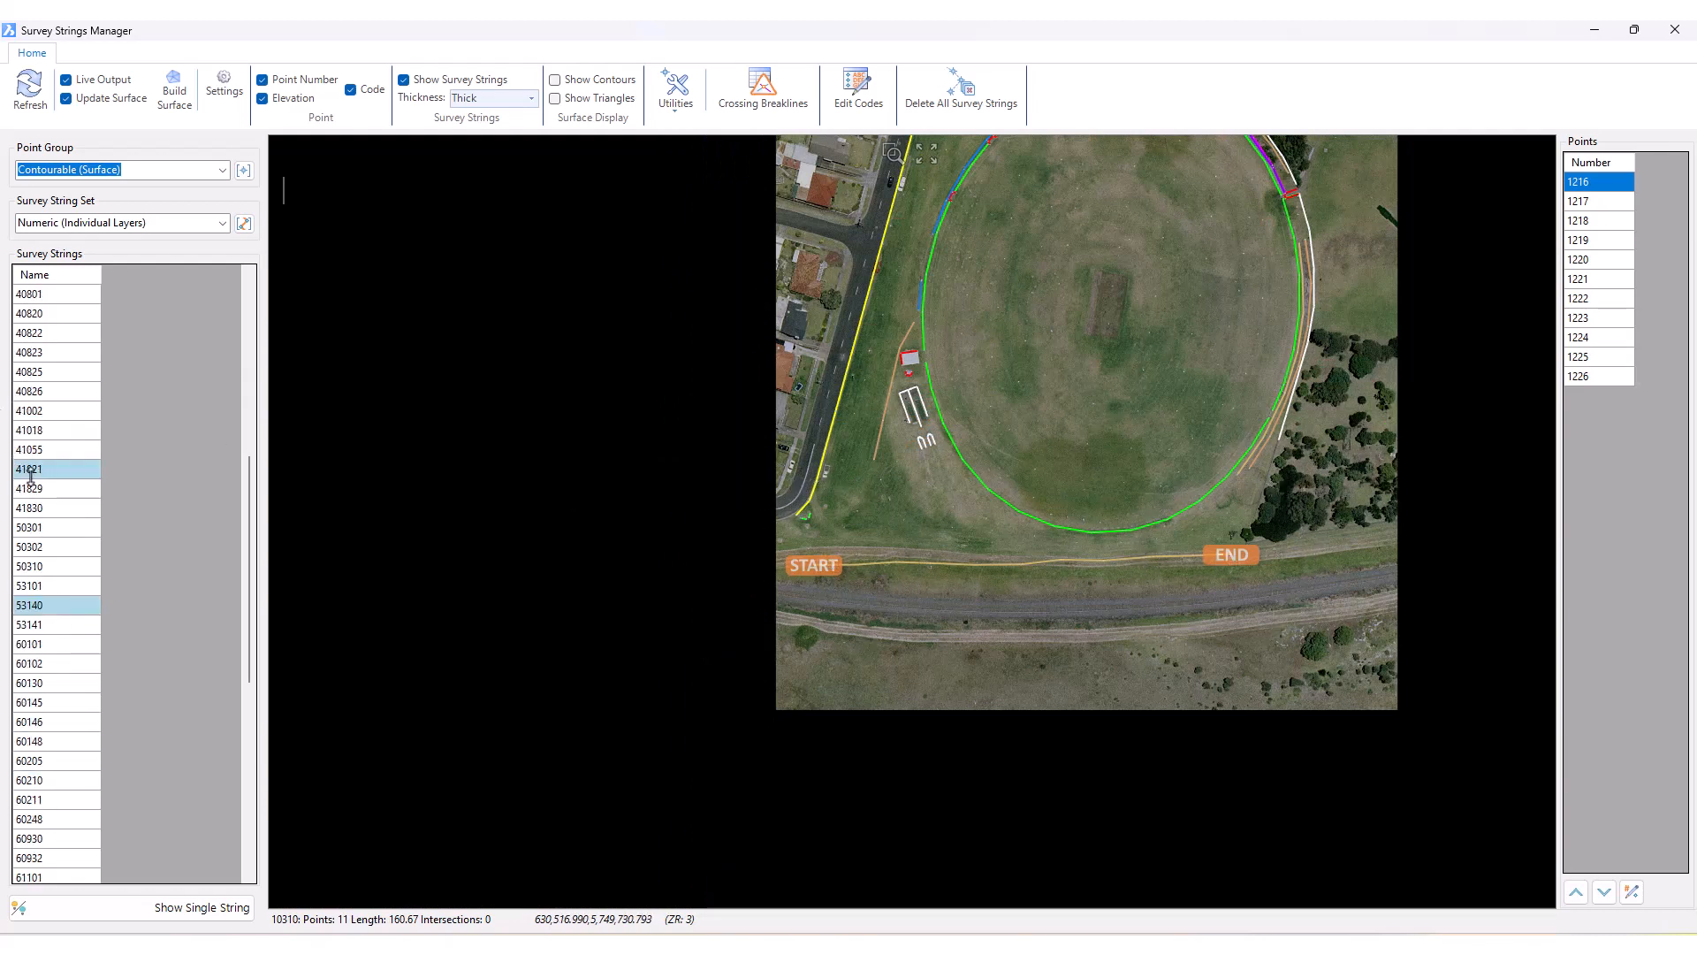
pyautogui.click(39, 477)
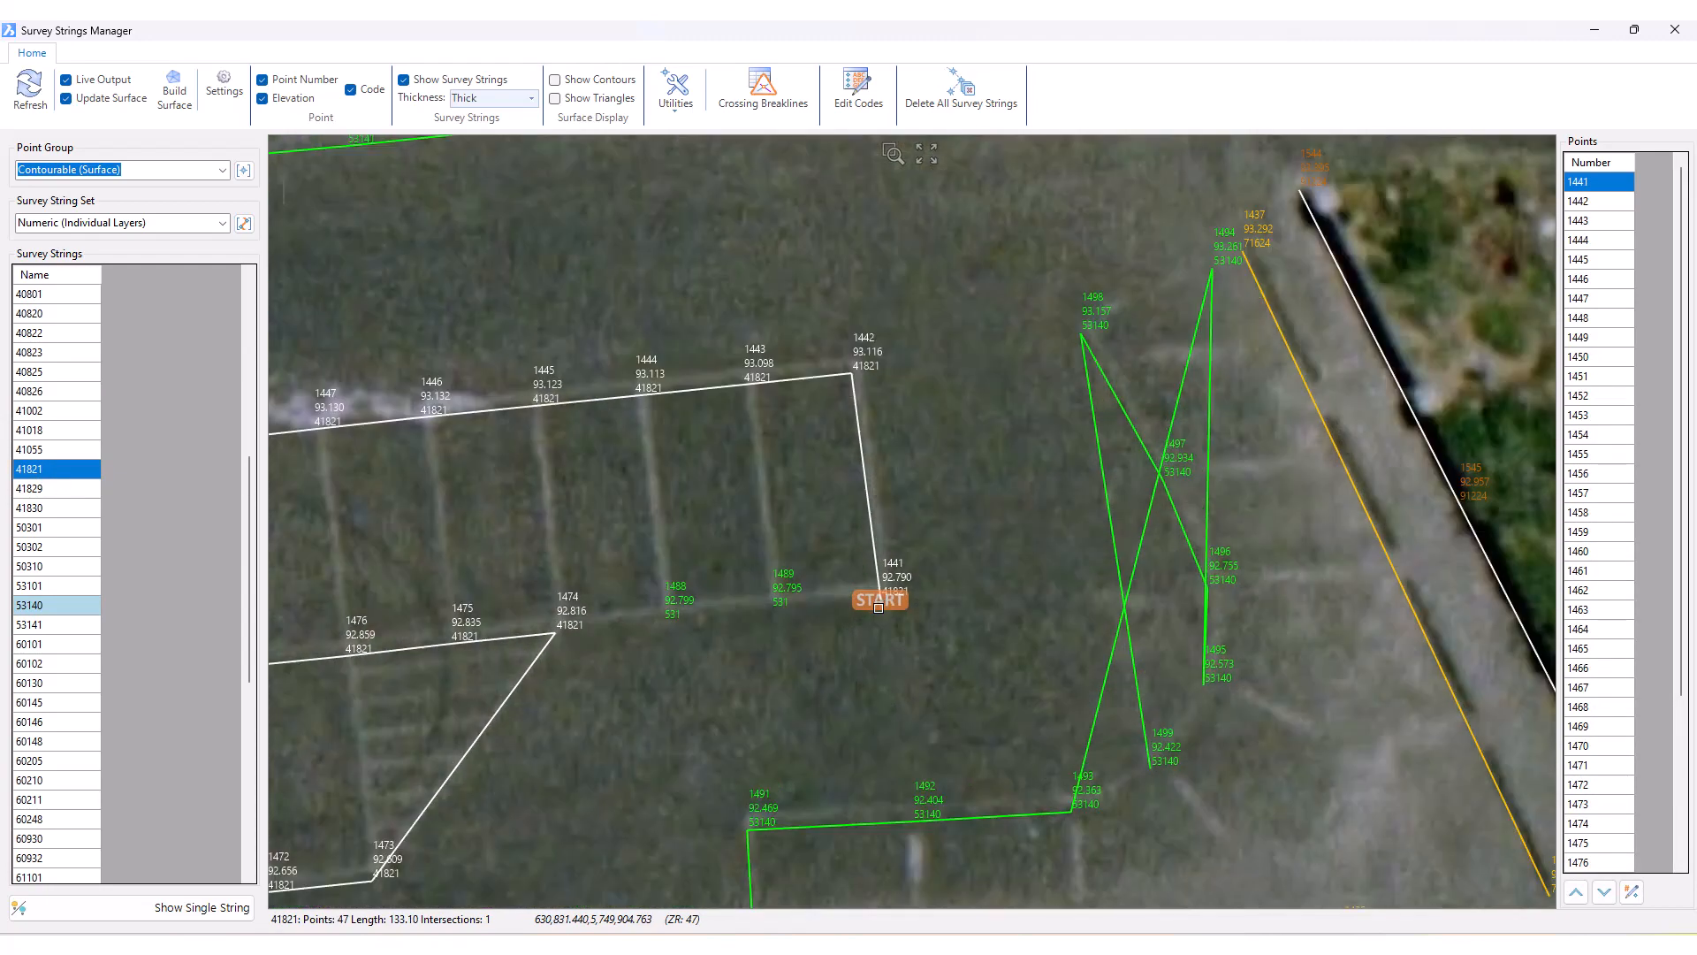
pyautogui.click(77, 610)
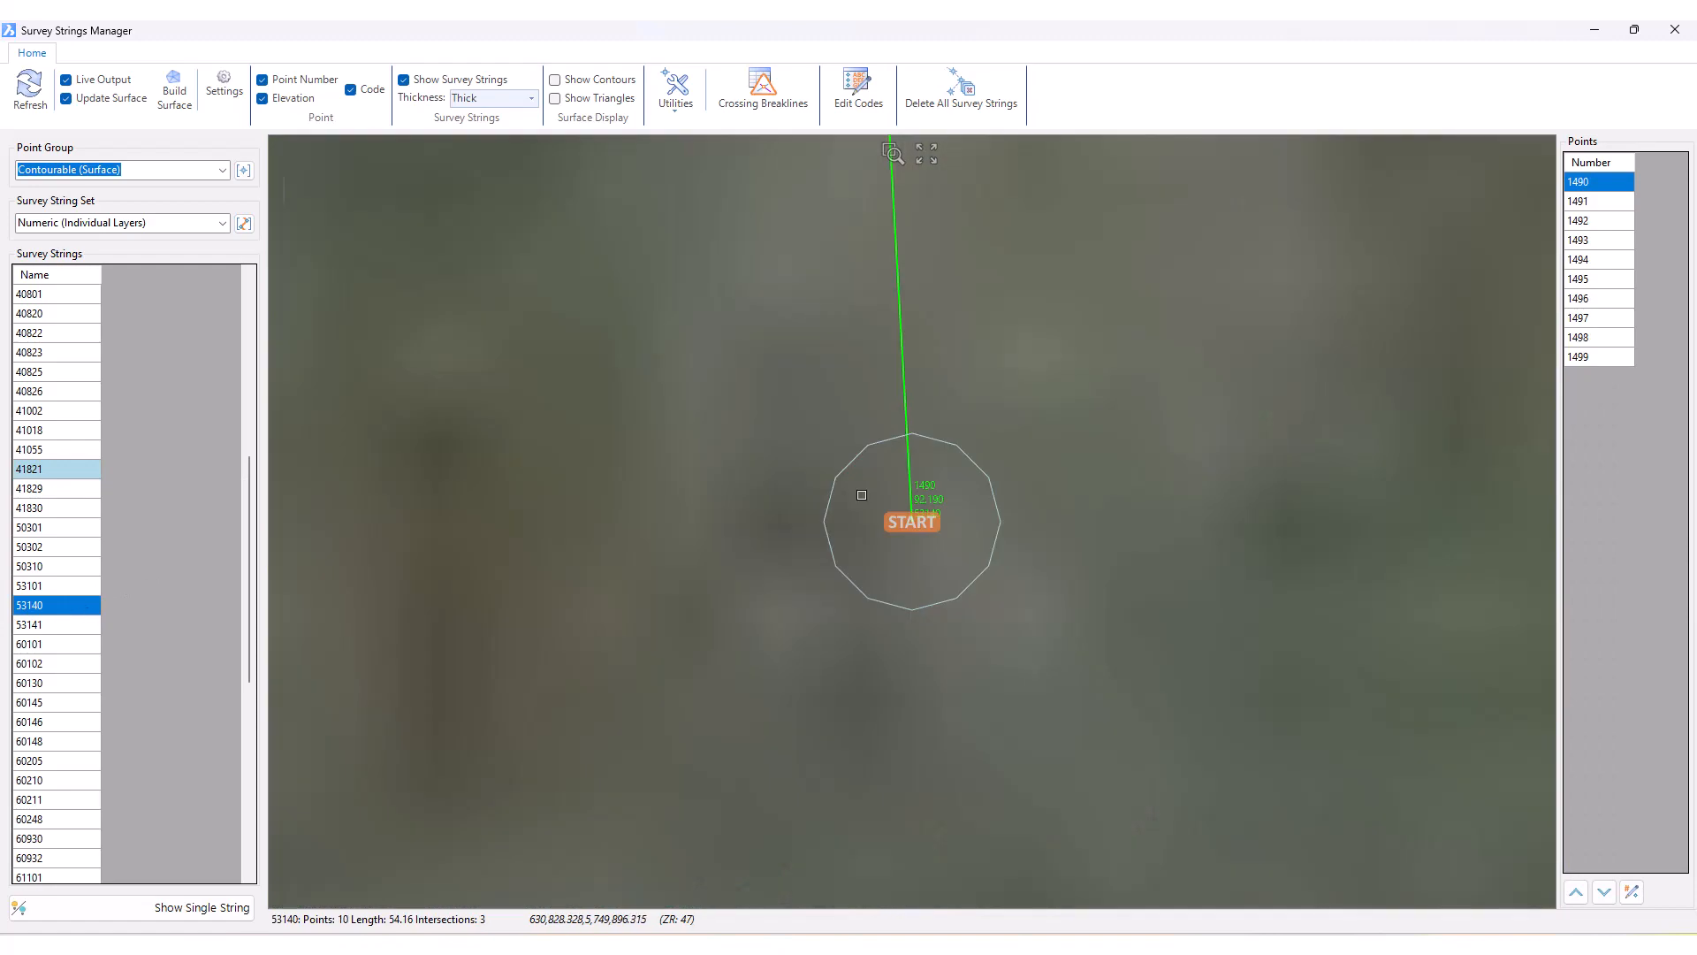
pyautogui.scroll(2, 773, 592)
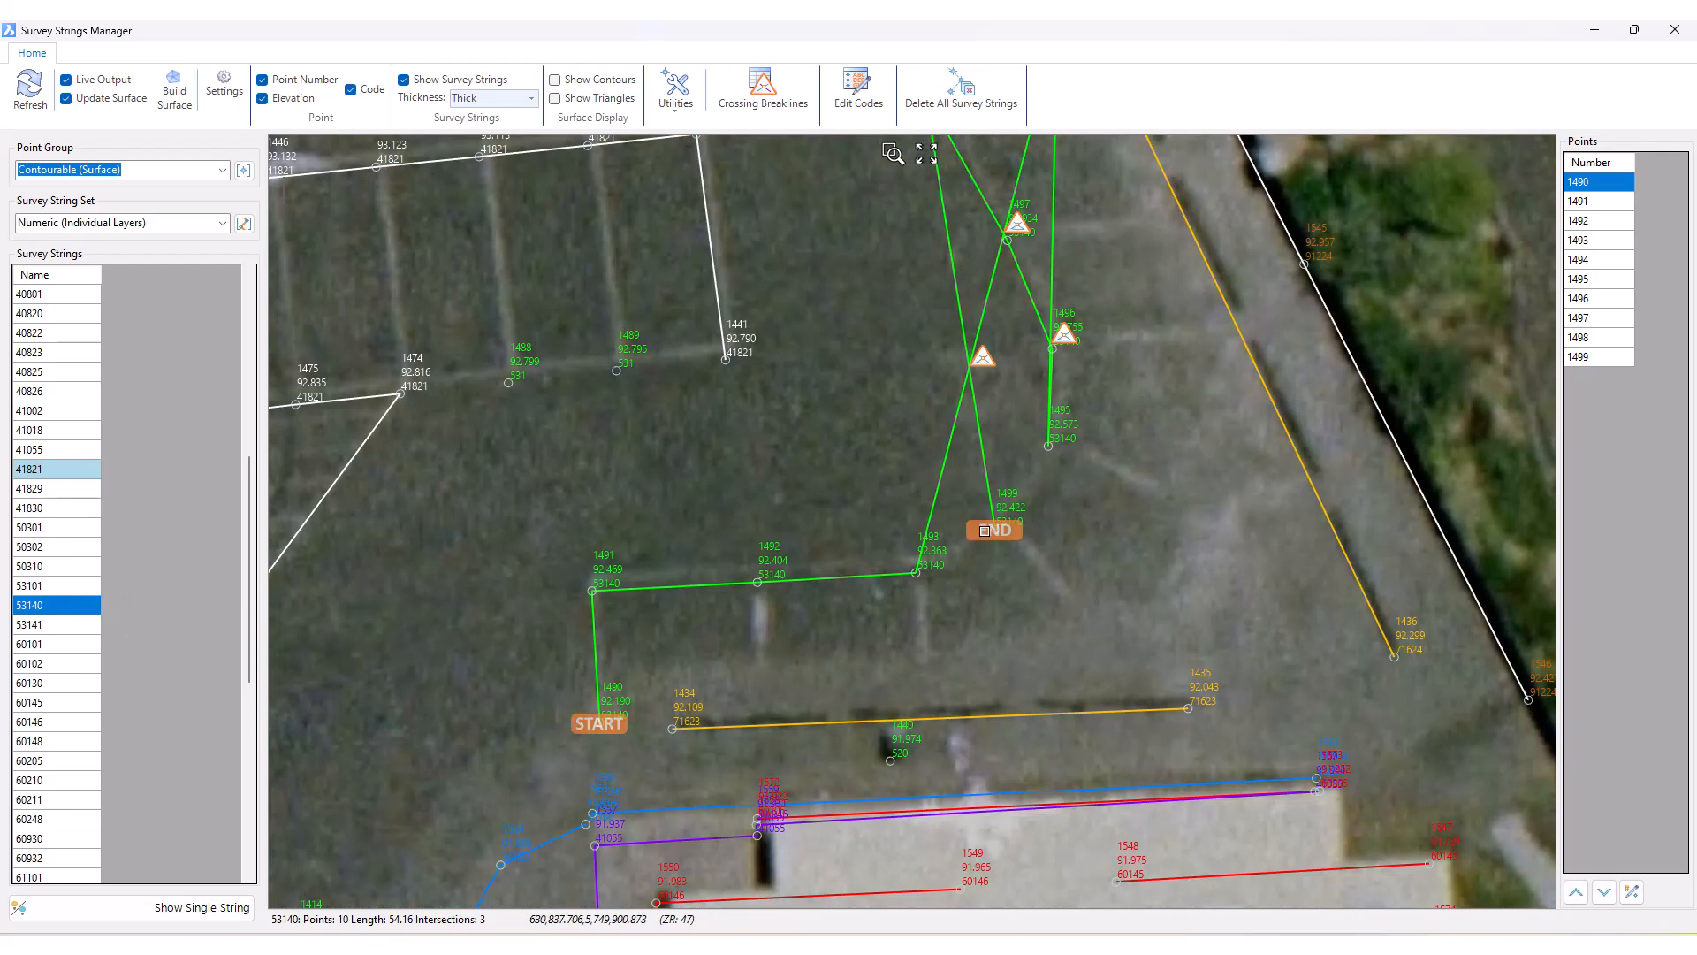
# - Examine the crossing warnings around points 1496 to 1499 on string 53140 against the surrounding linework
pyautogui.scroll(-2, 650, 627)
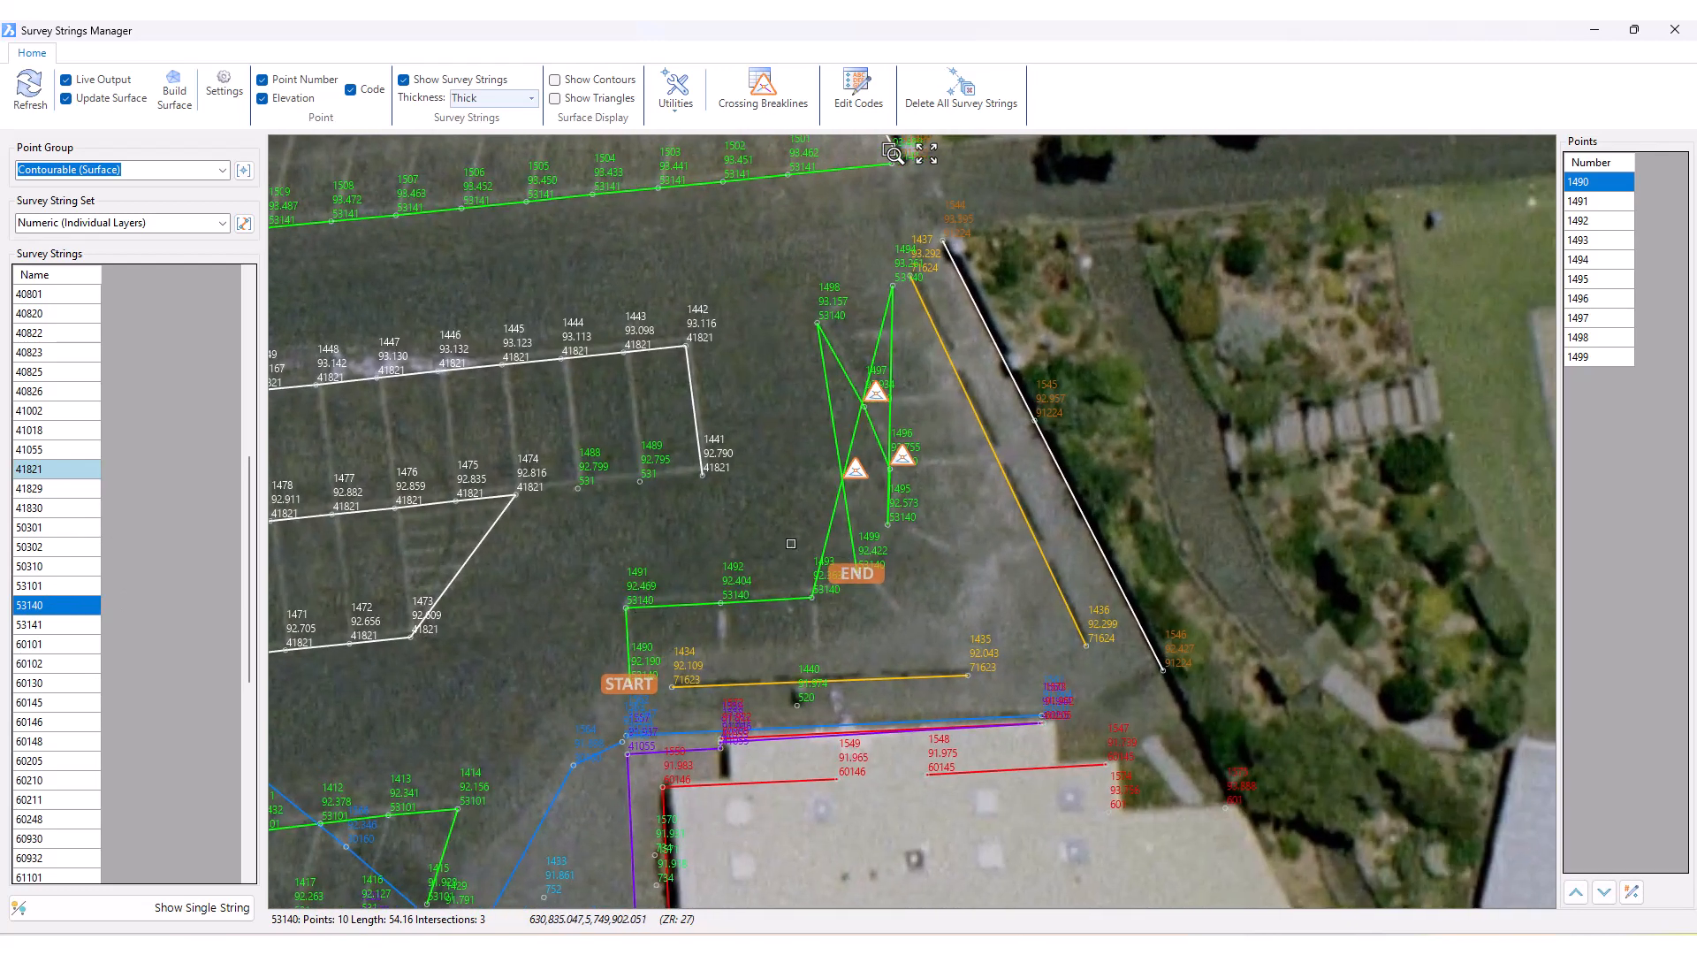
pyautogui.scroll(2, 850, 484)
pyautogui.click(850, 484)
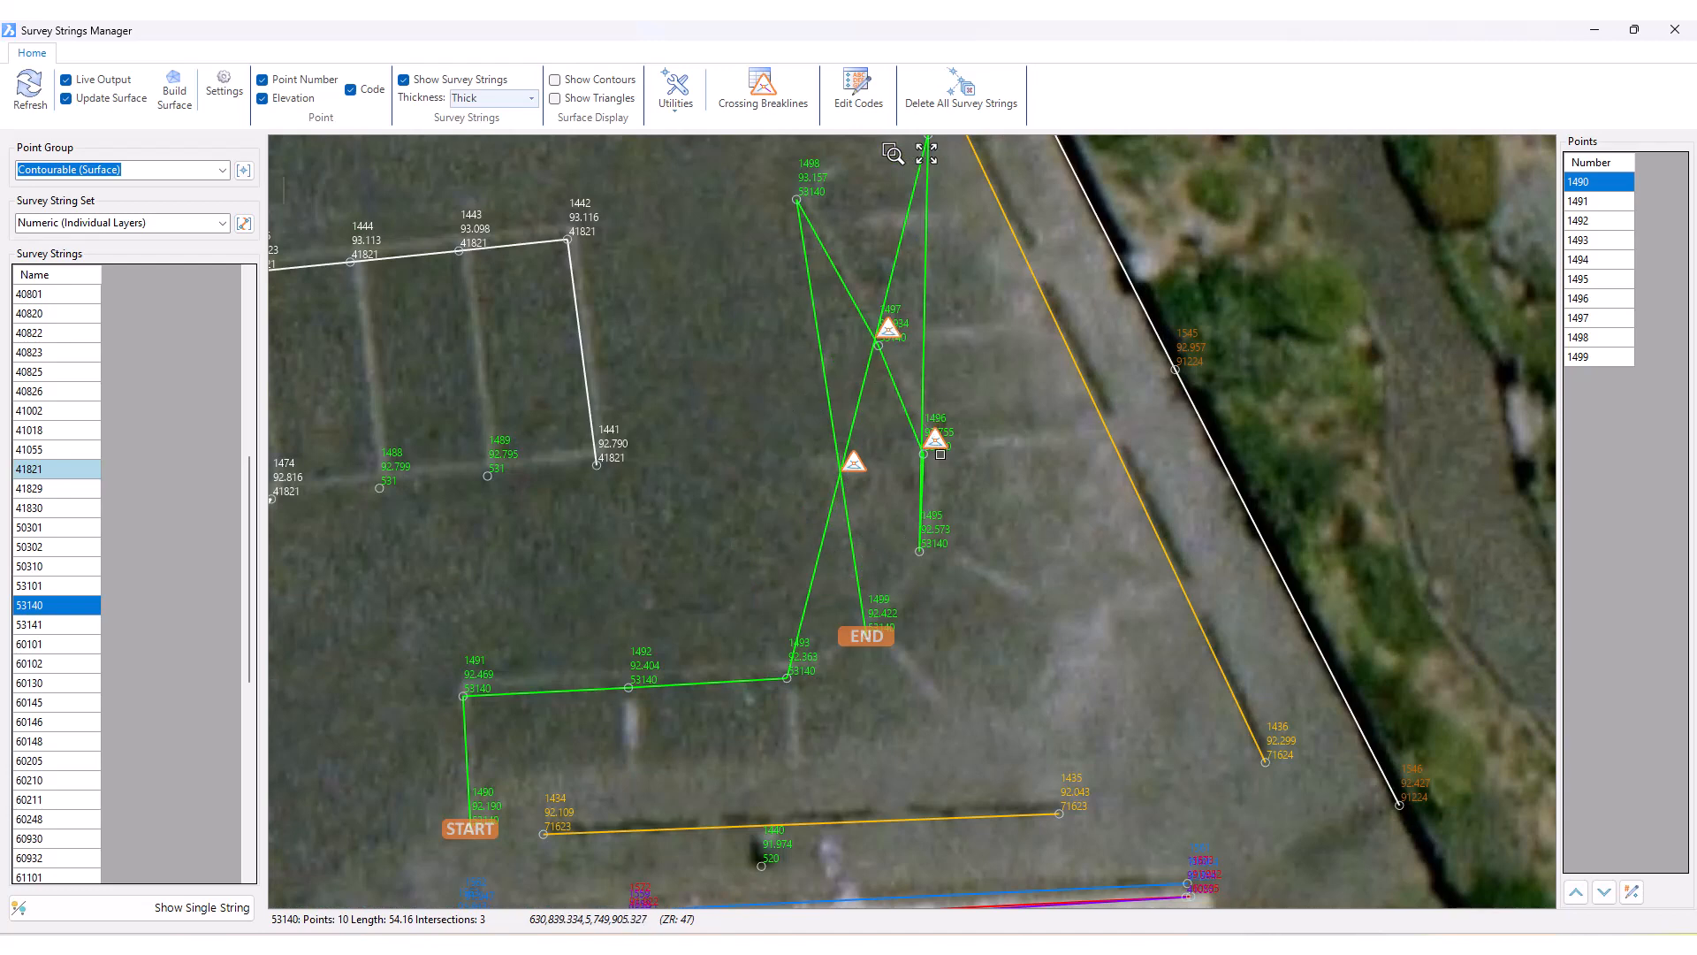
# - View survey string 40310 and check where it sits among all the strings on the aerial image
pyautogui.scroll(4, 19, 590)
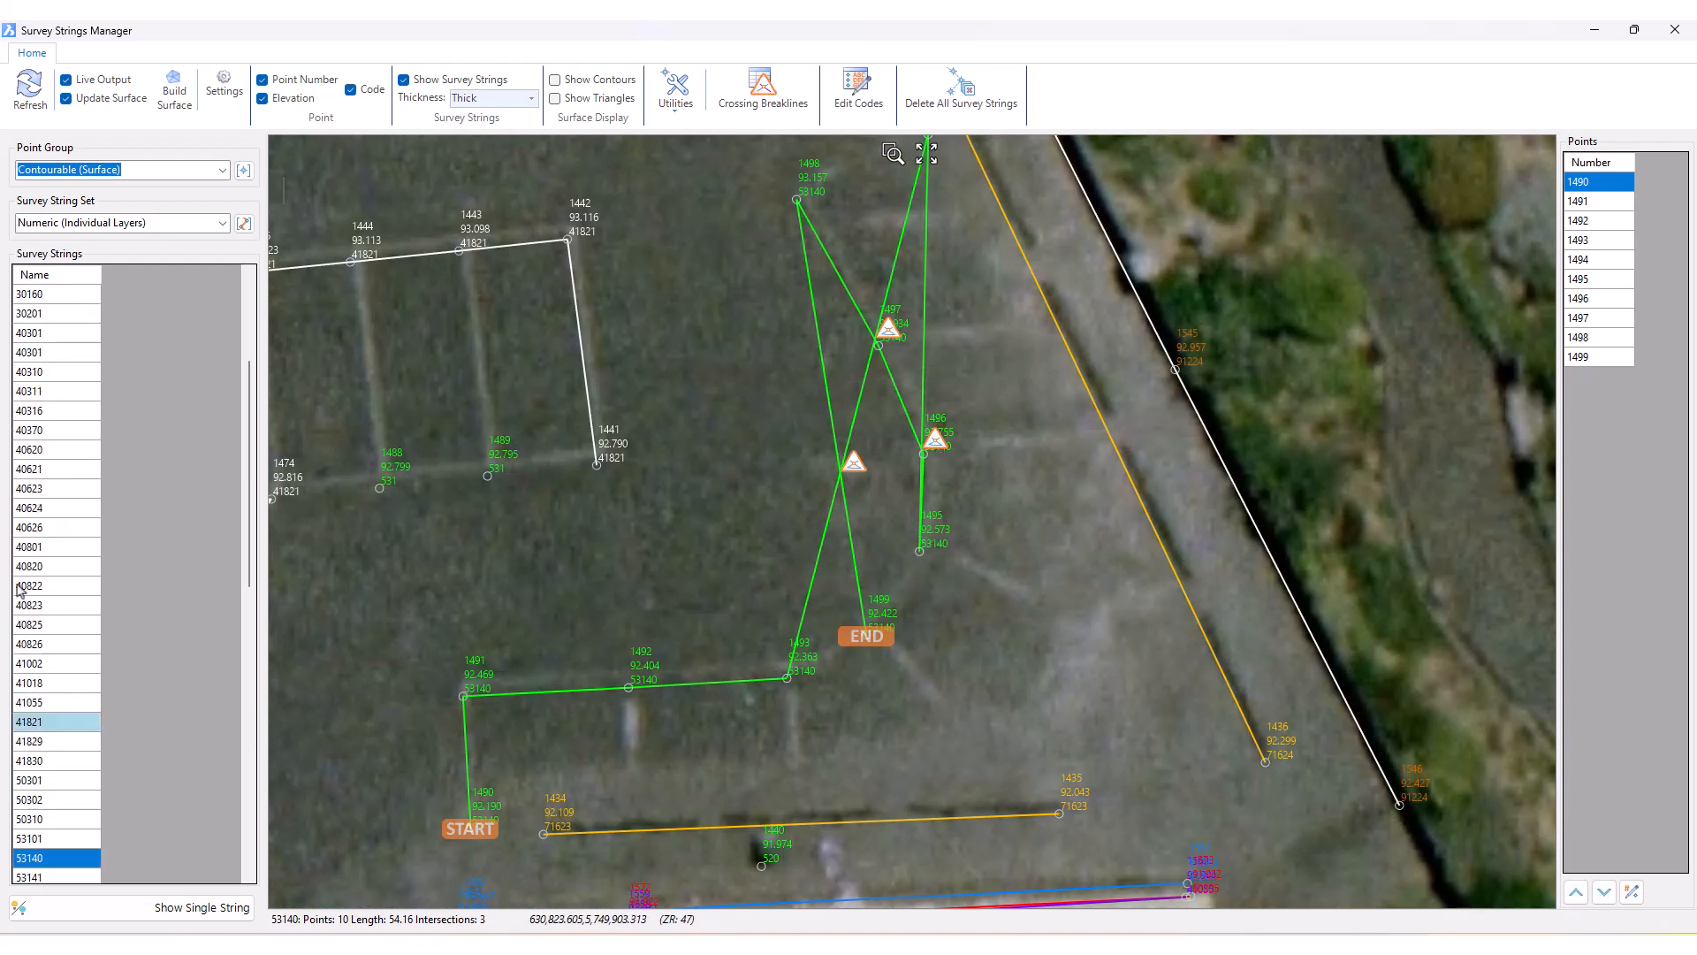
pyautogui.click(20, 587)
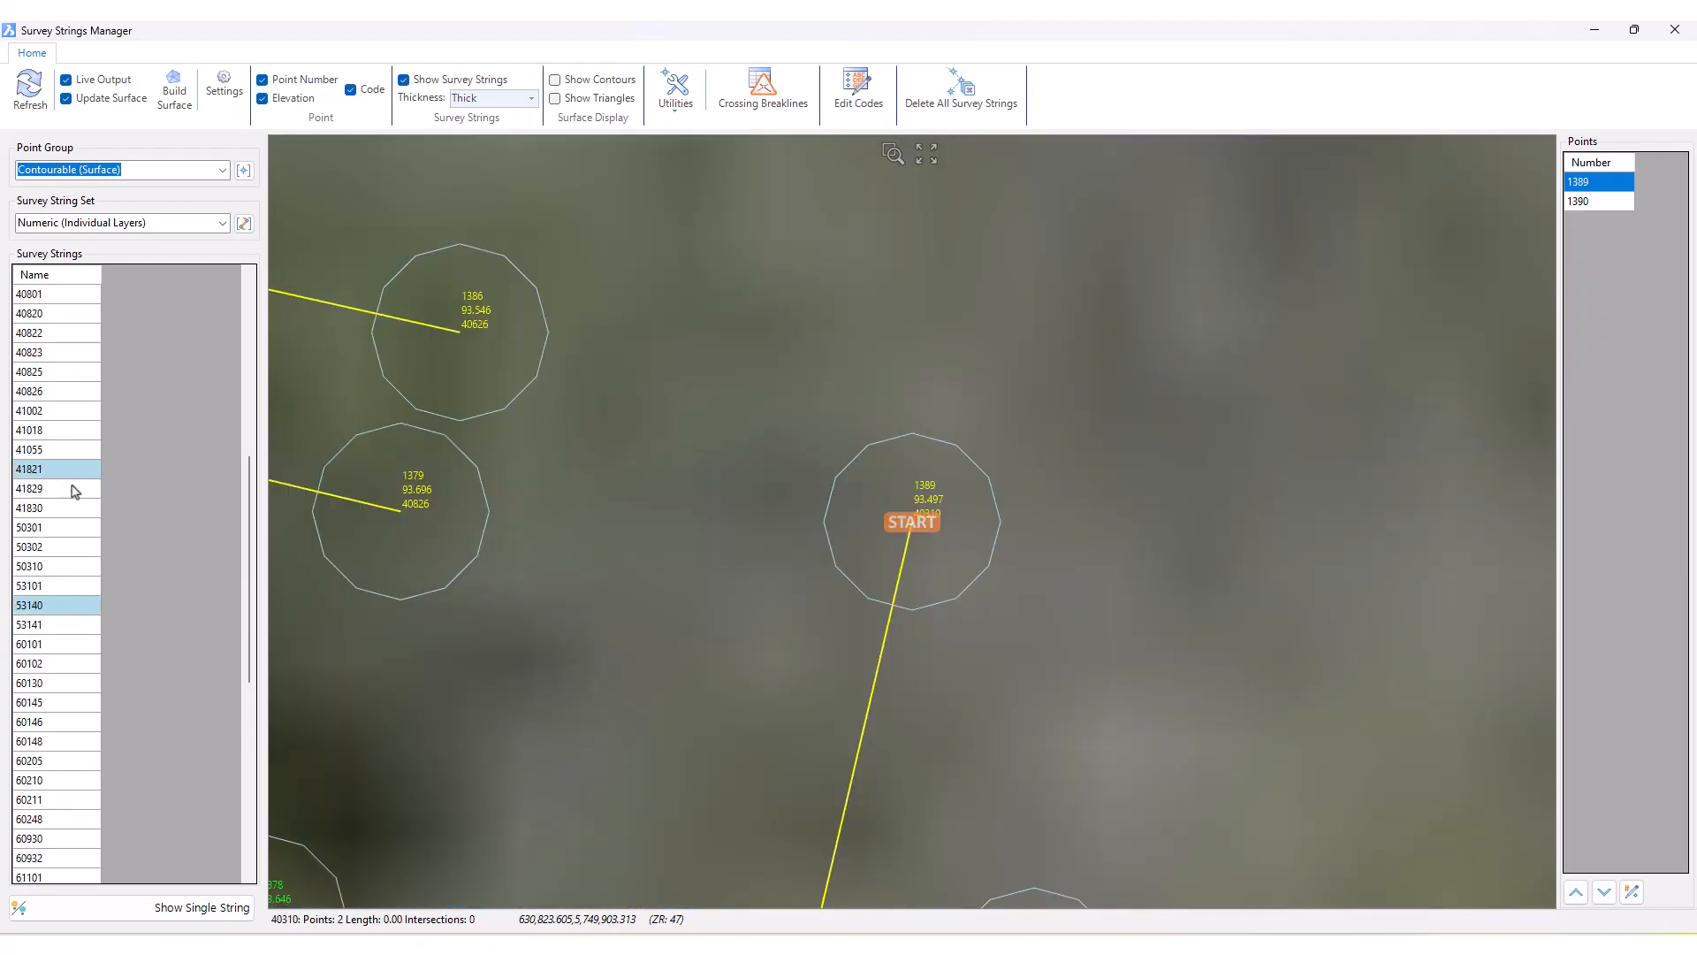
pyautogui.scroll(-5, 983, 578)
pyautogui.scroll(-5, 983, 577)
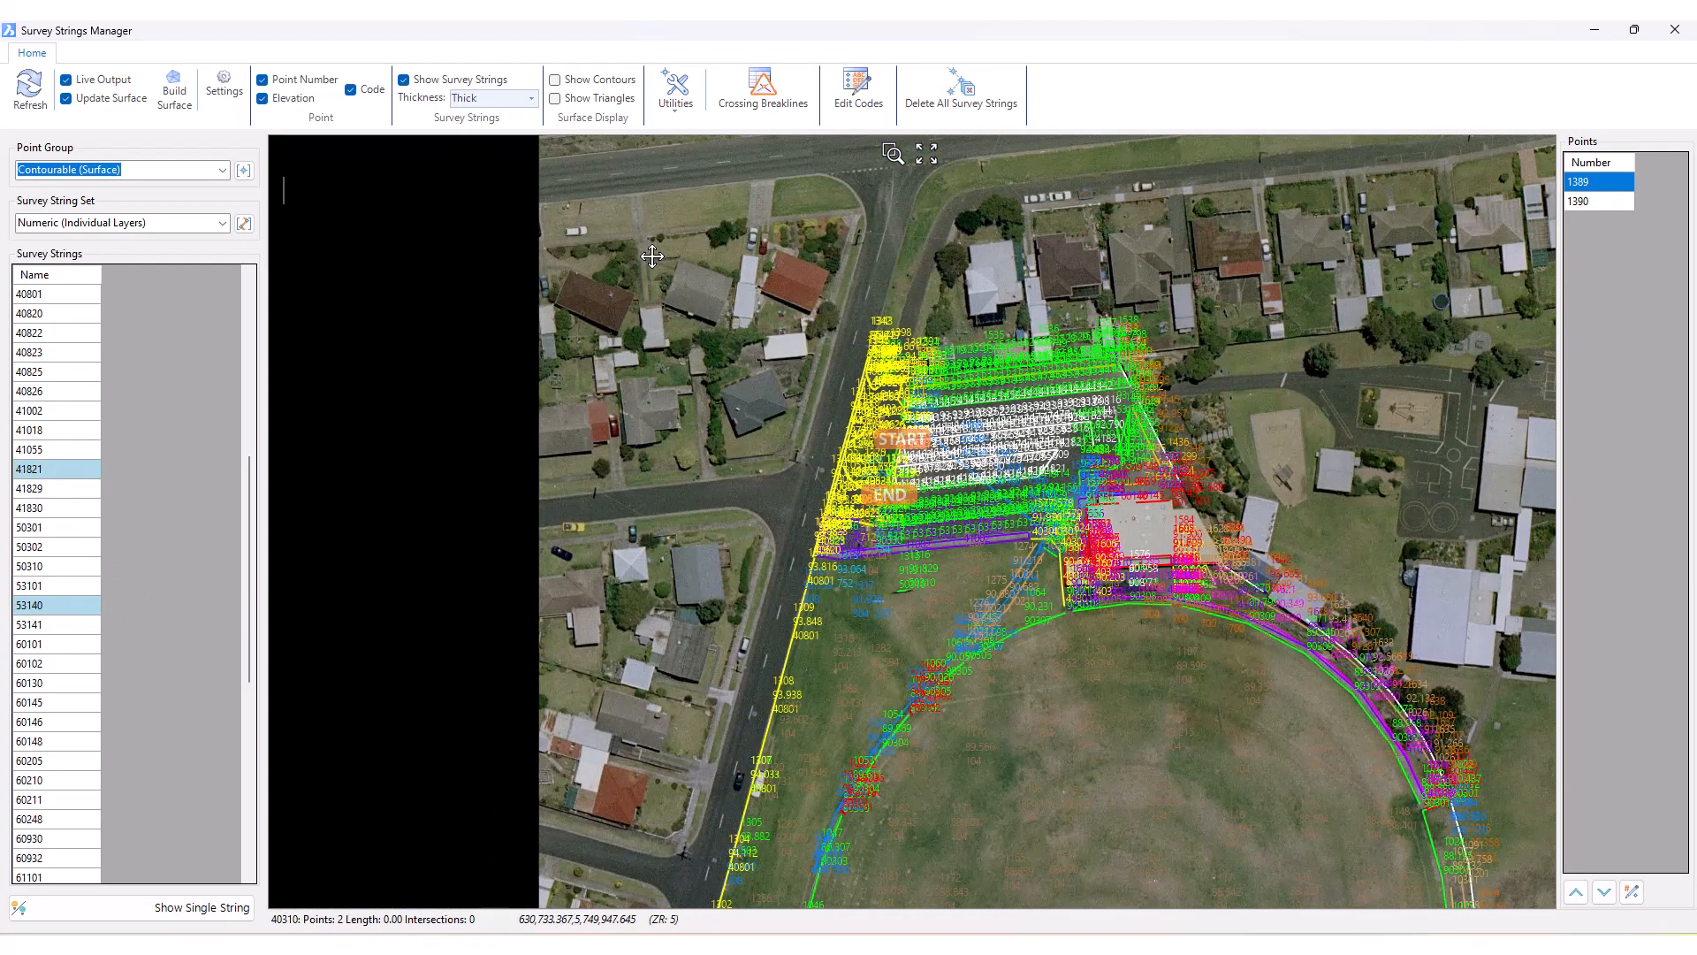
pyautogui.moveTo(811, 361); pyautogui.dragTo(710, 308, button='middle')
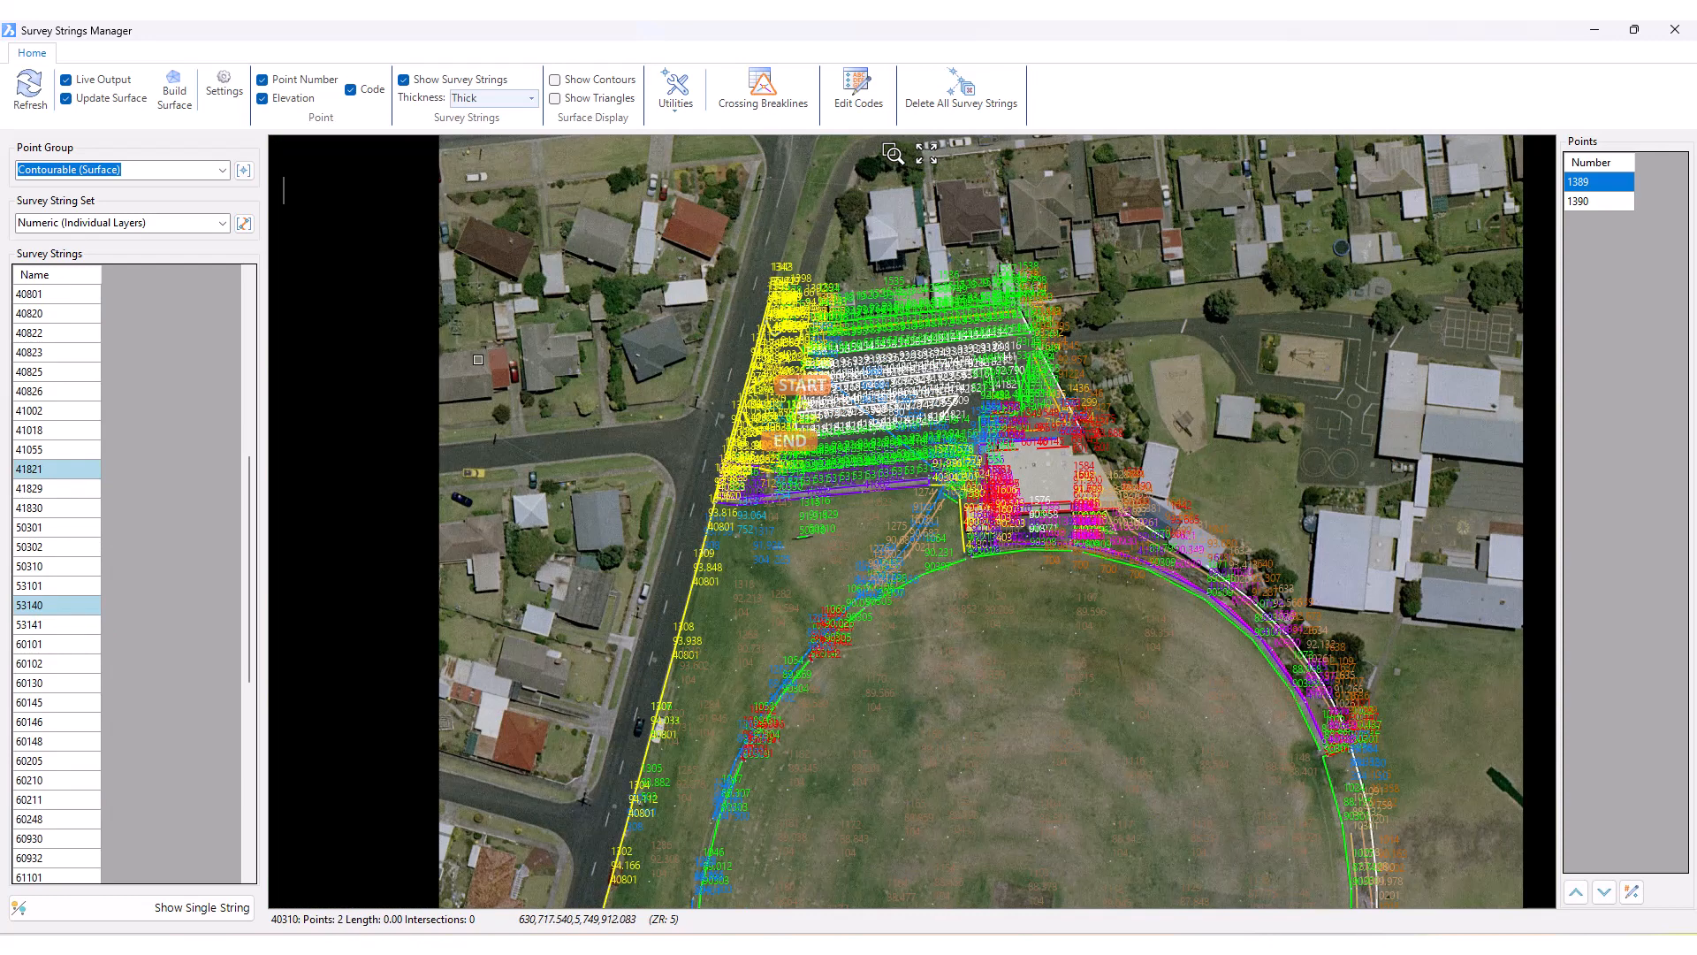
pyautogui.scroll(5, 972, 438)
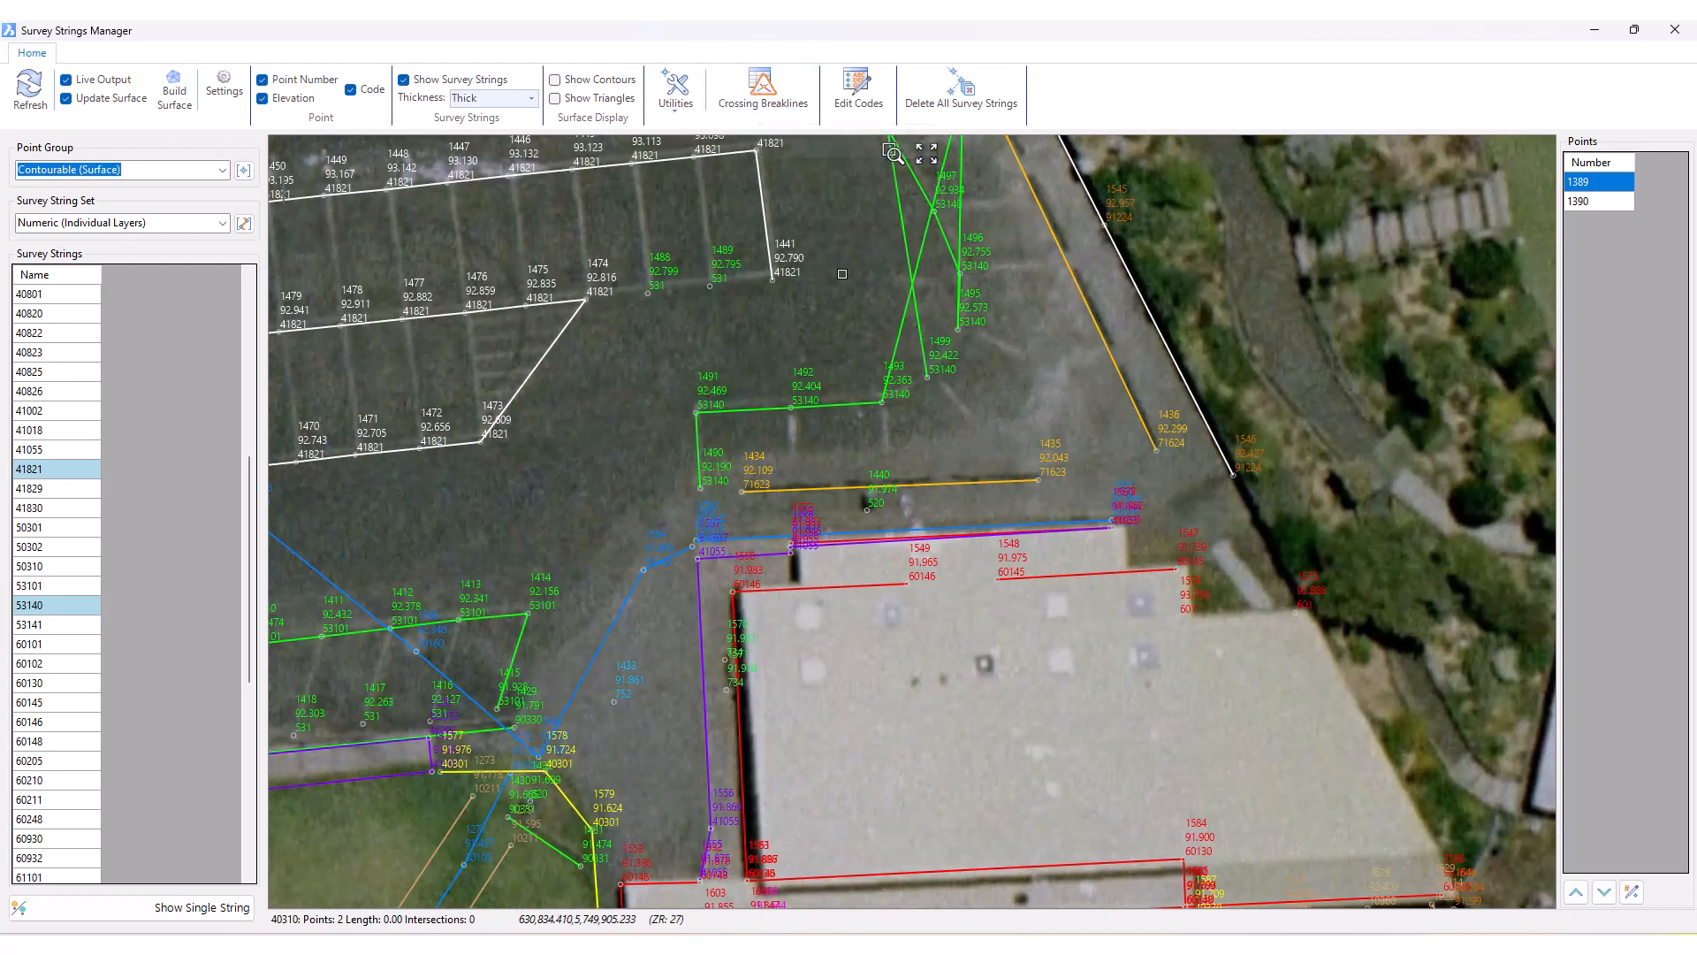
pyautogui.scroll(-5, 711, 409)
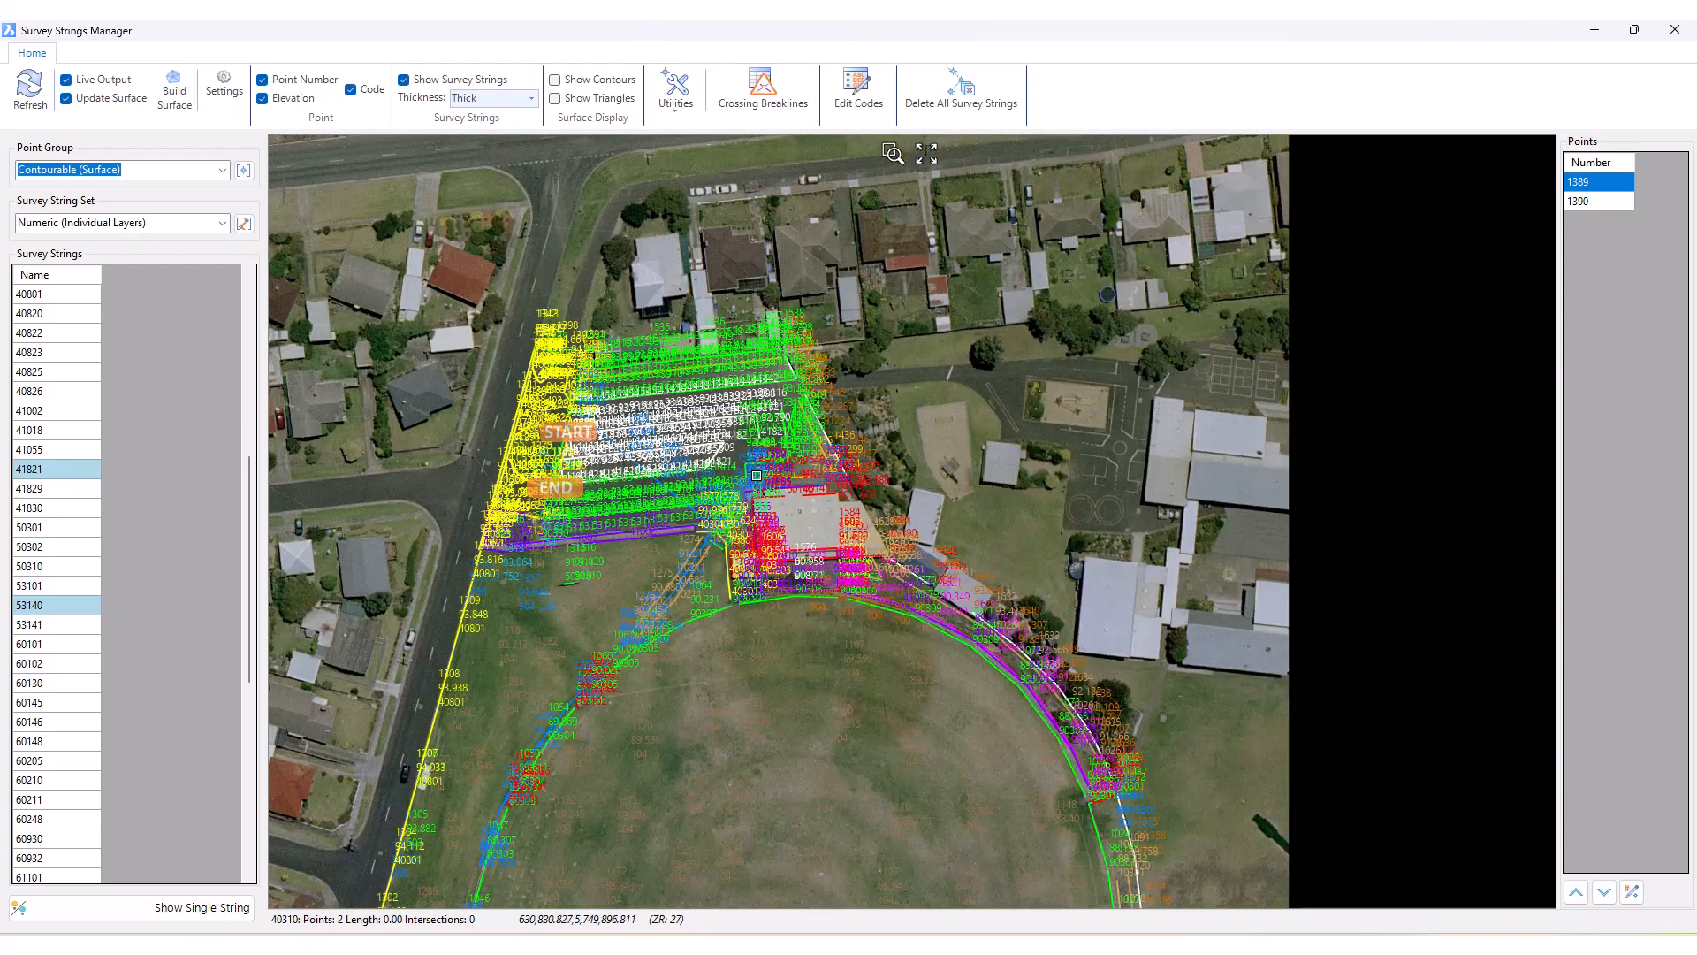
pyautogui.scroll(-1, 637, 502)
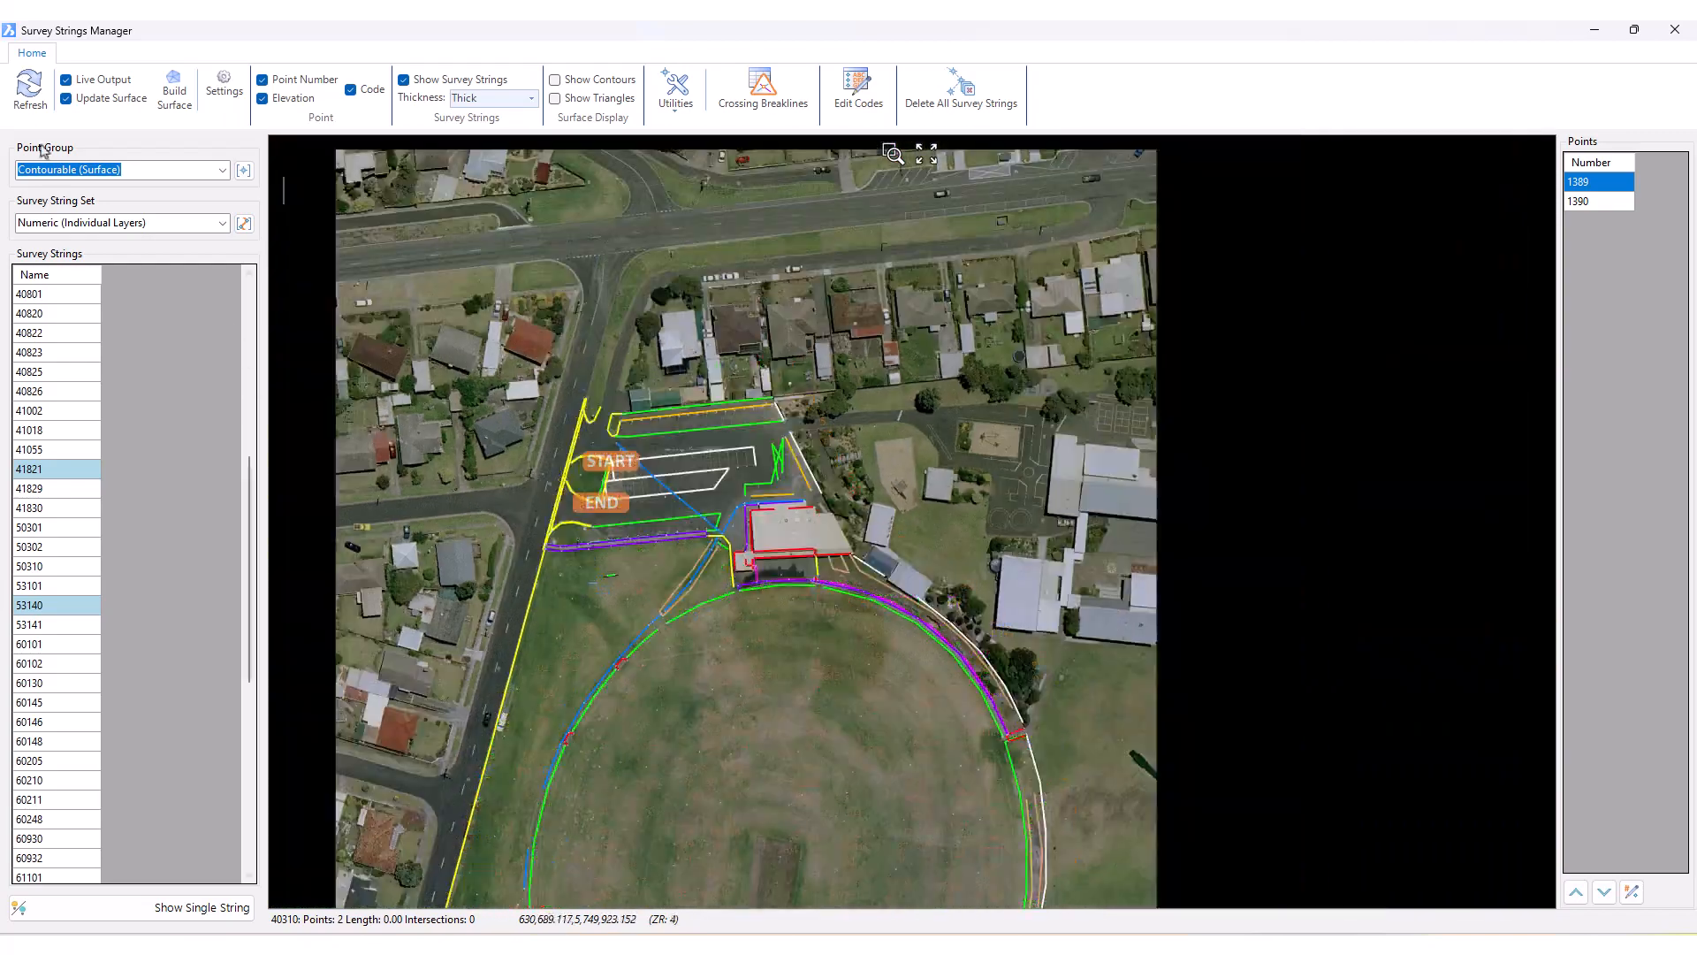
pyautogui.moveTo(759, 537); pyautogui.dragTo(876, 431, button='middle')
pyautogui.scroll(5, 787, 403)
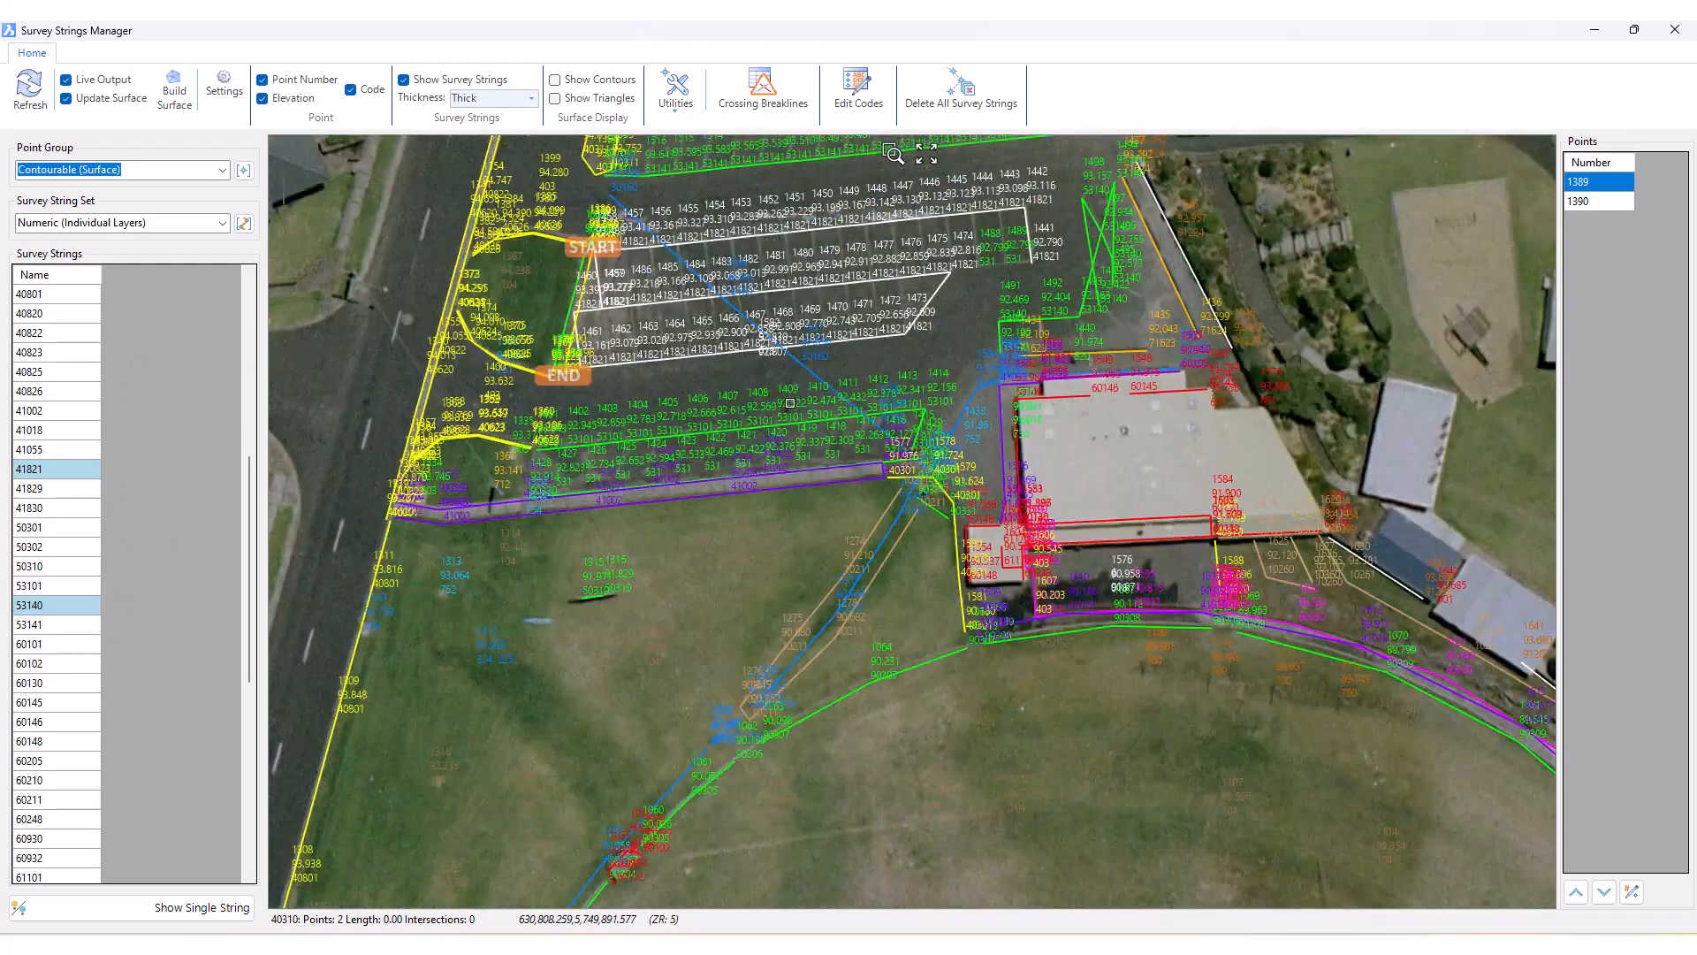
# - Isolate survey string 53140 so it is the only string drawn, and inspect it among the points
pyautogui.click(66, 606)
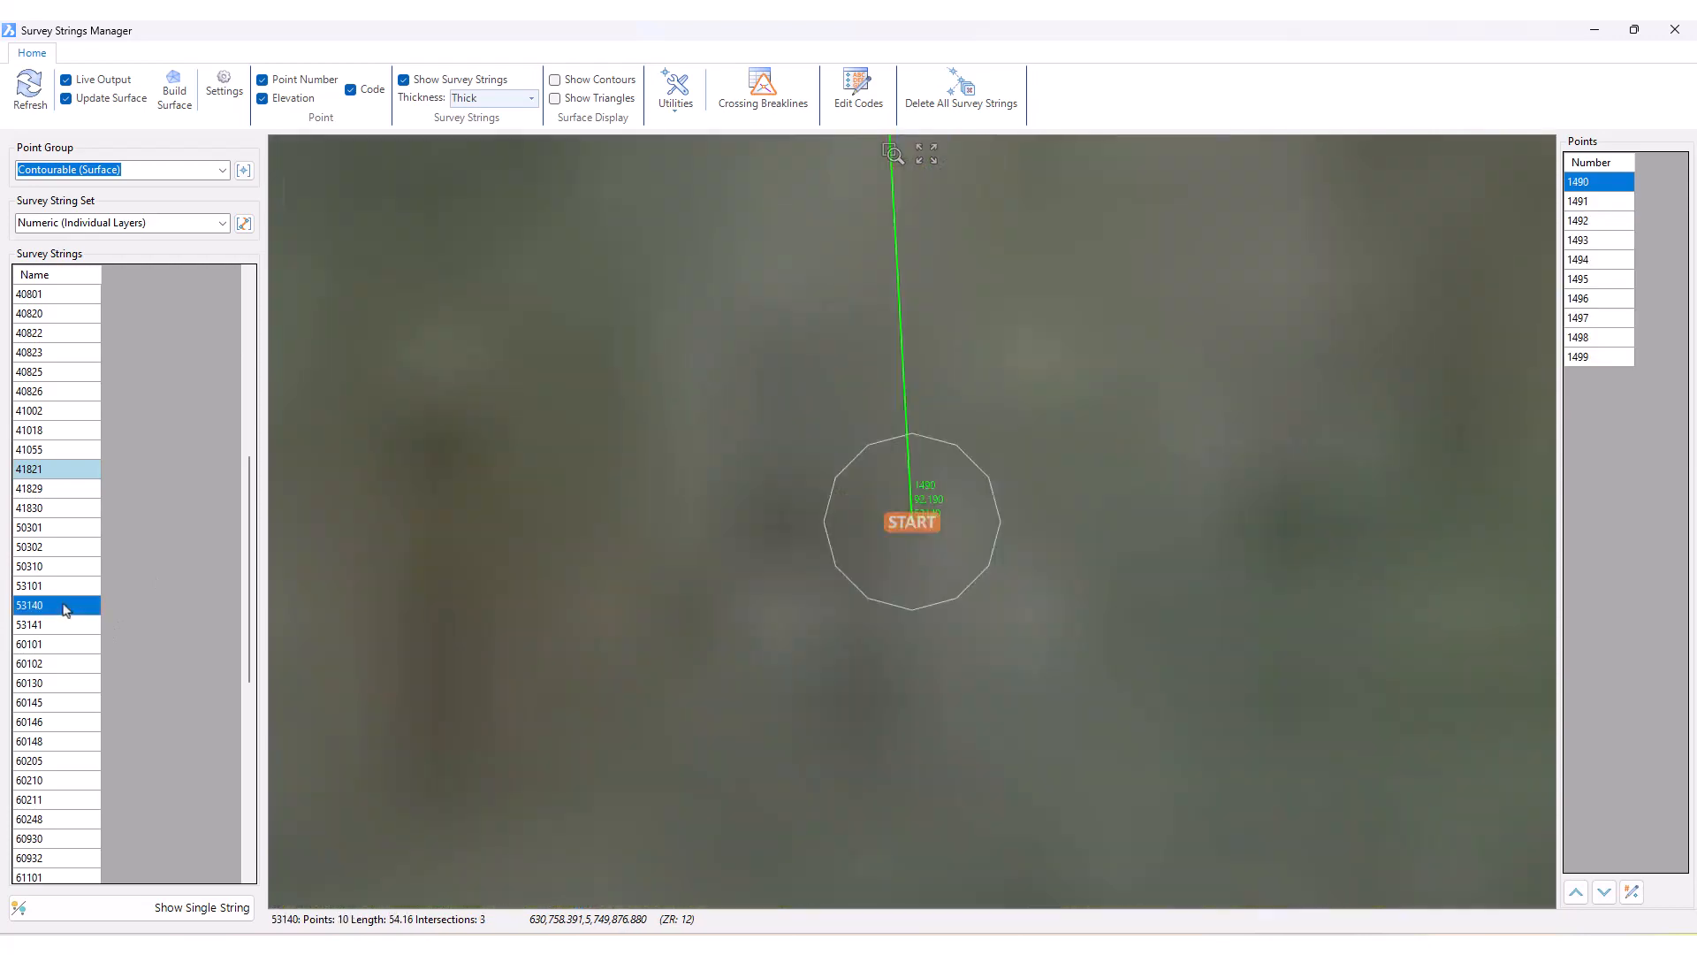
pyautogui.click(168, 910)
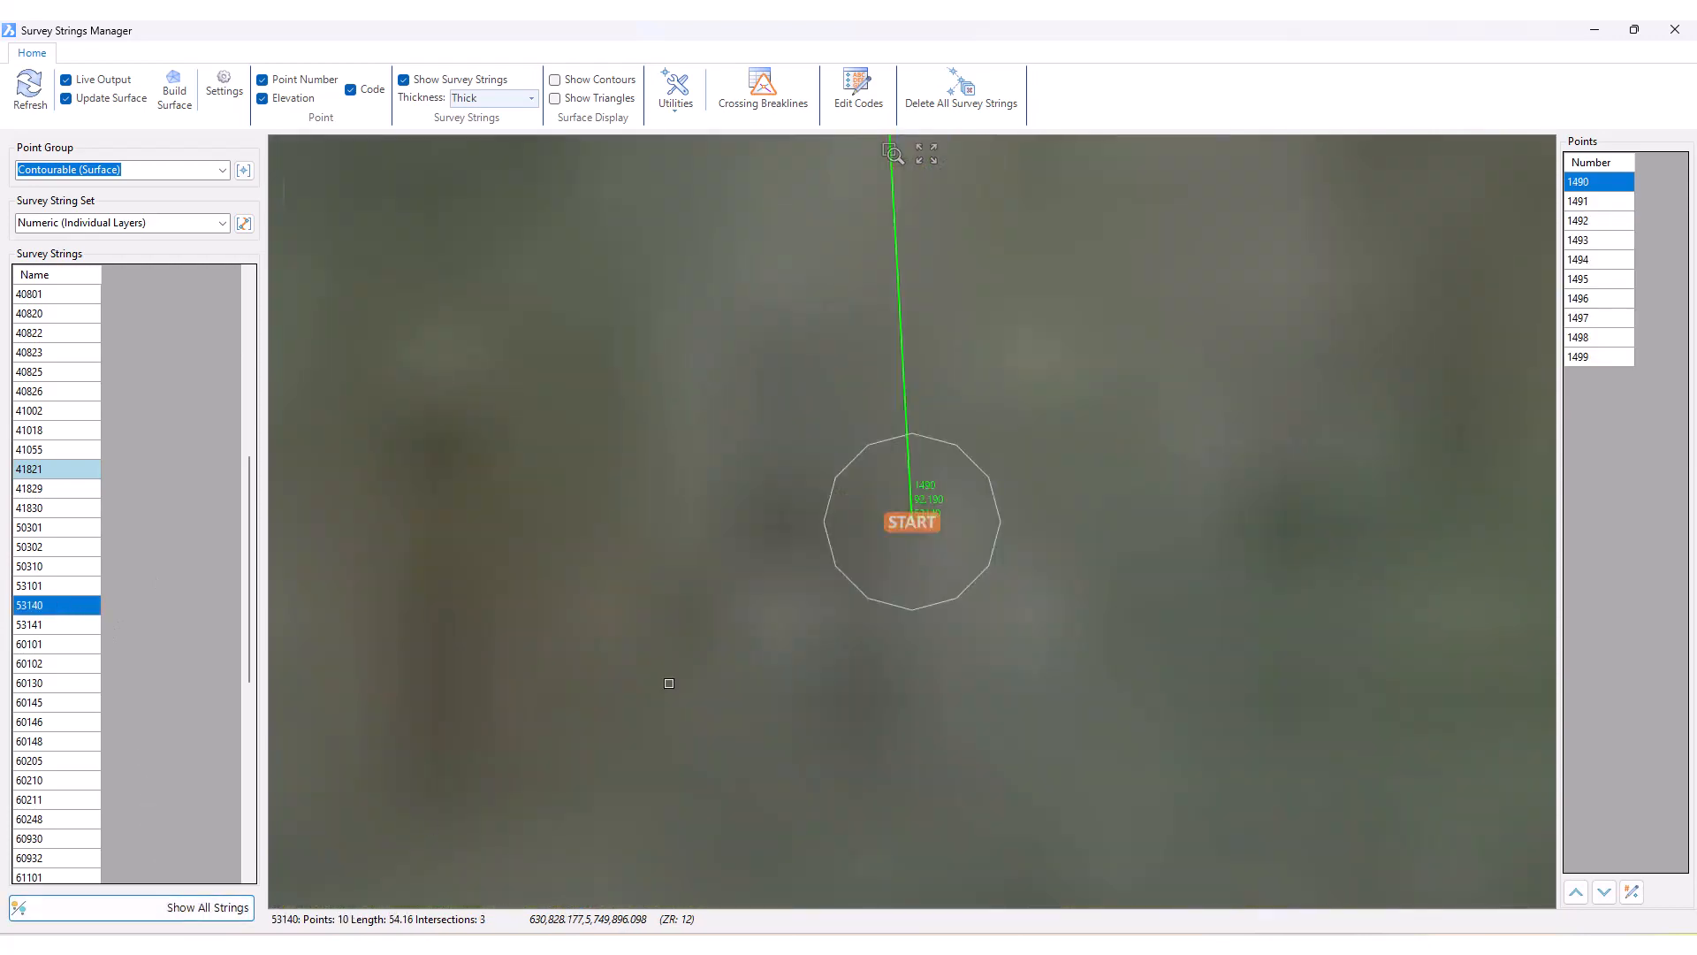
pyautogui.scroll(-10, 960, 612)
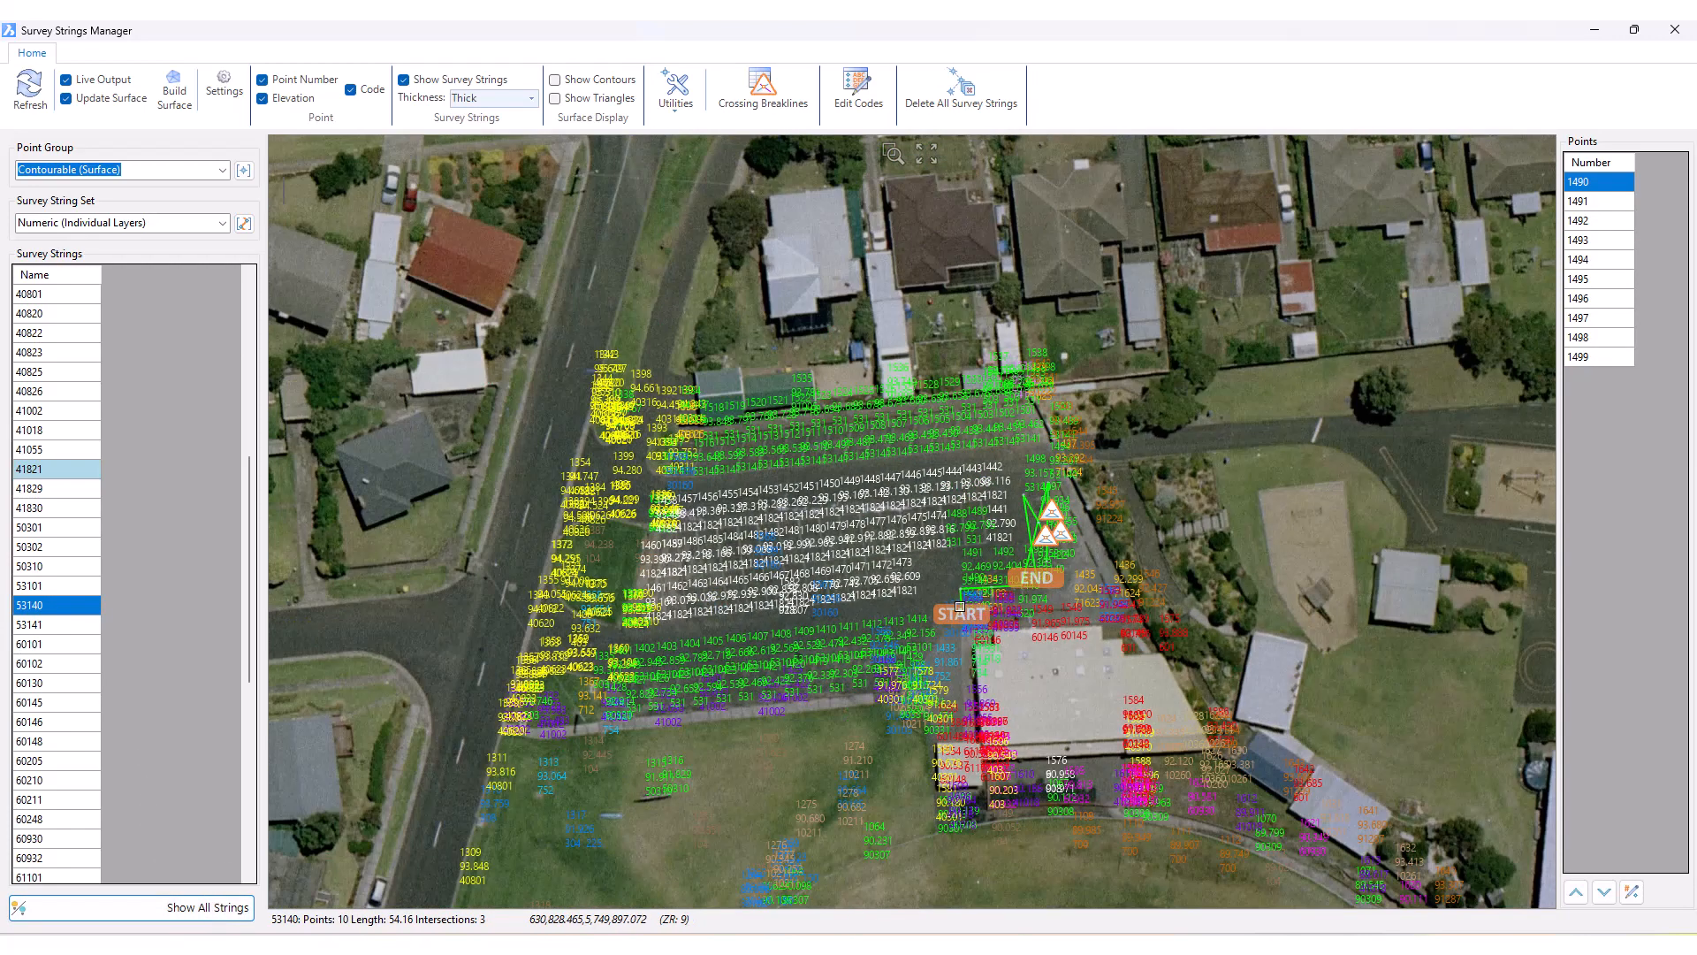
pyautogui.click(921, 599)
pyautogui.scroll(6, 921, 599)
pyautogui.scroll(-5, 919, 597)
pyautogui.scroll(6, 946, 608)
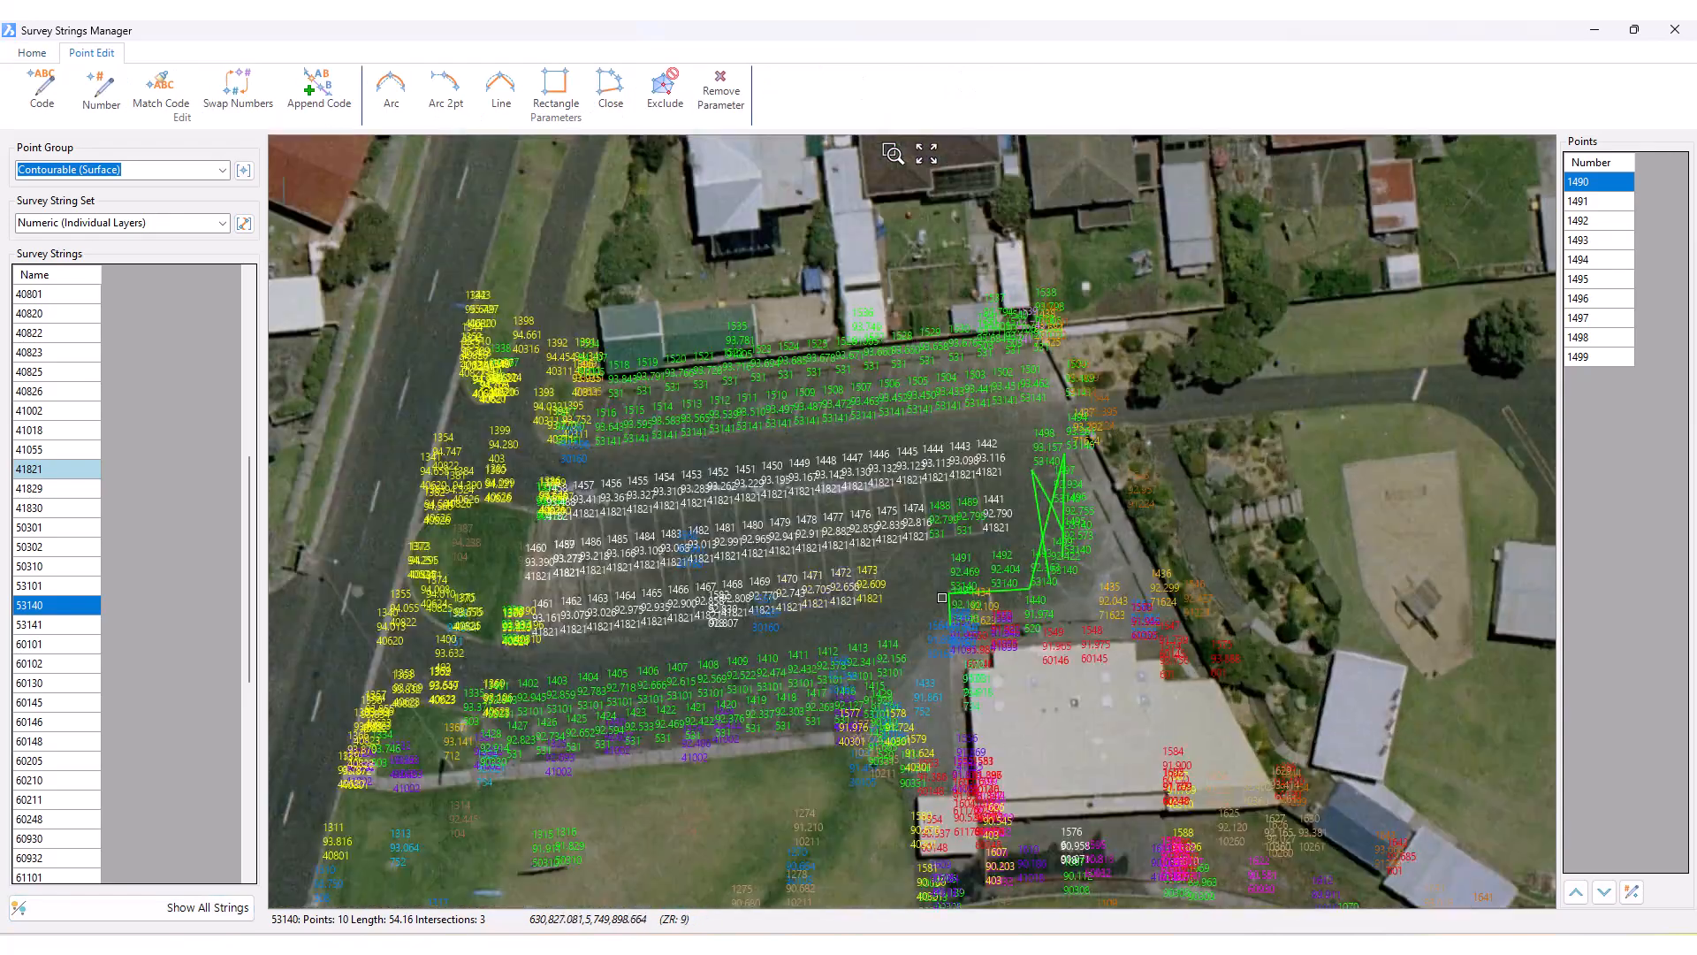
pyautogui.scroll(-7, 953, 611)
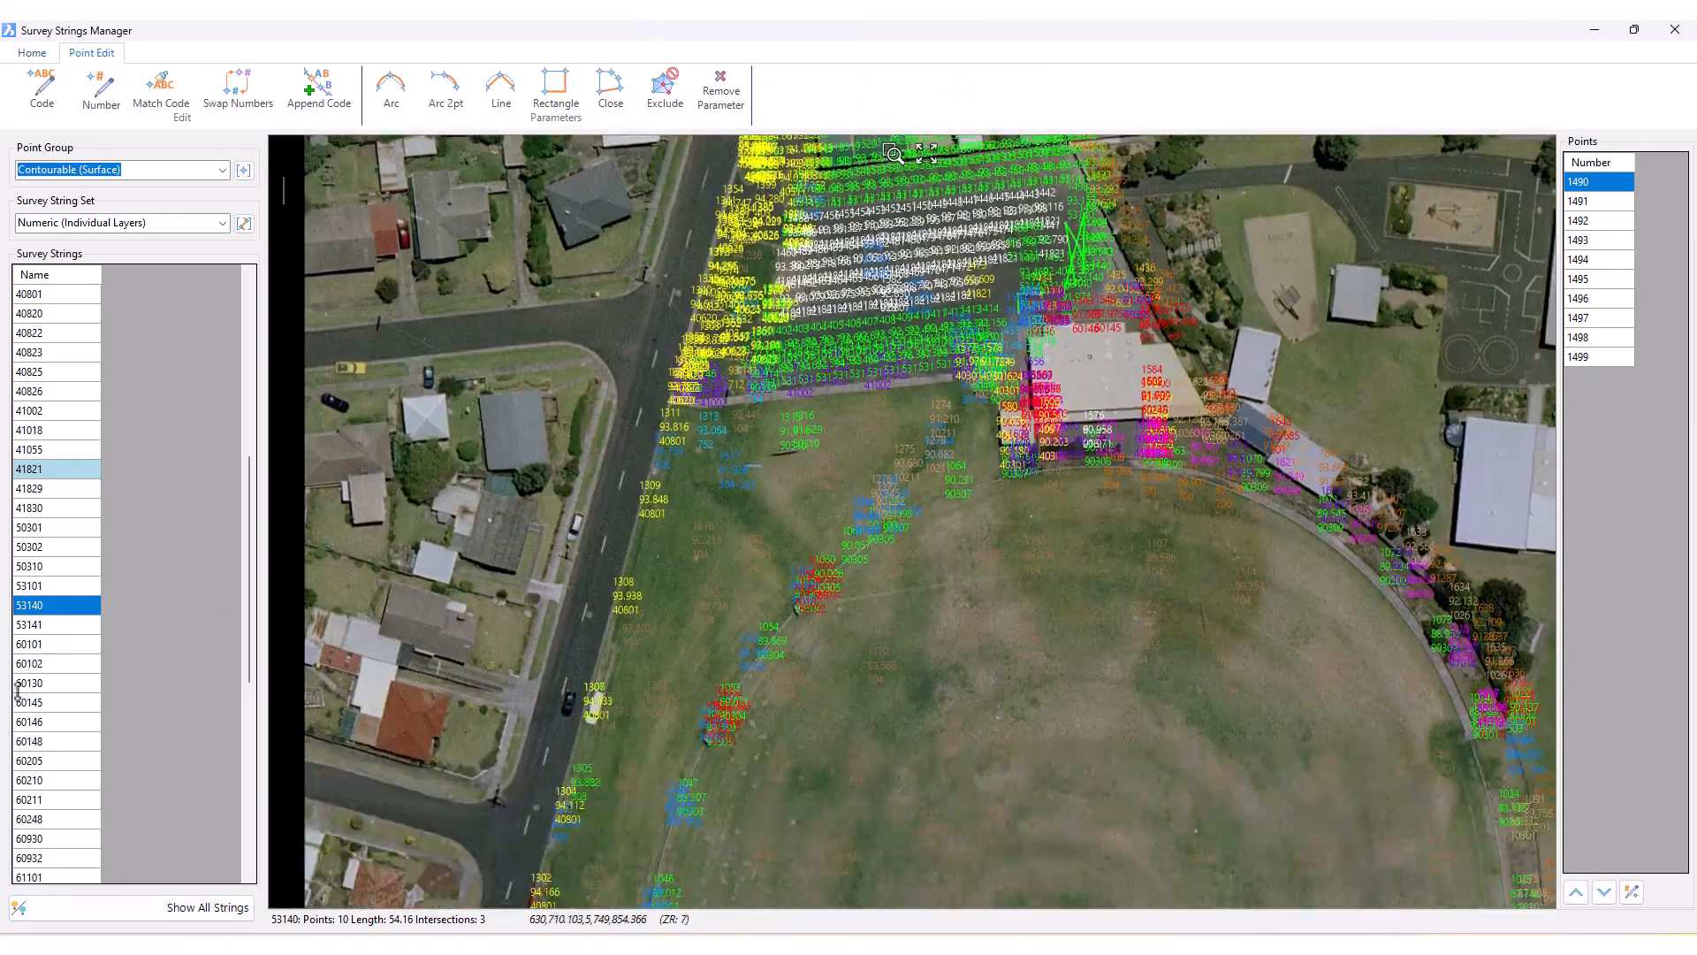
# - Step through the survey strings from 60102 down to 91201, viewing each one alone in the preview
pyautogui.click(44, 666)
pyautogui.press('Down')
pyautogui.press('Down')
pyautogui.press('Down')
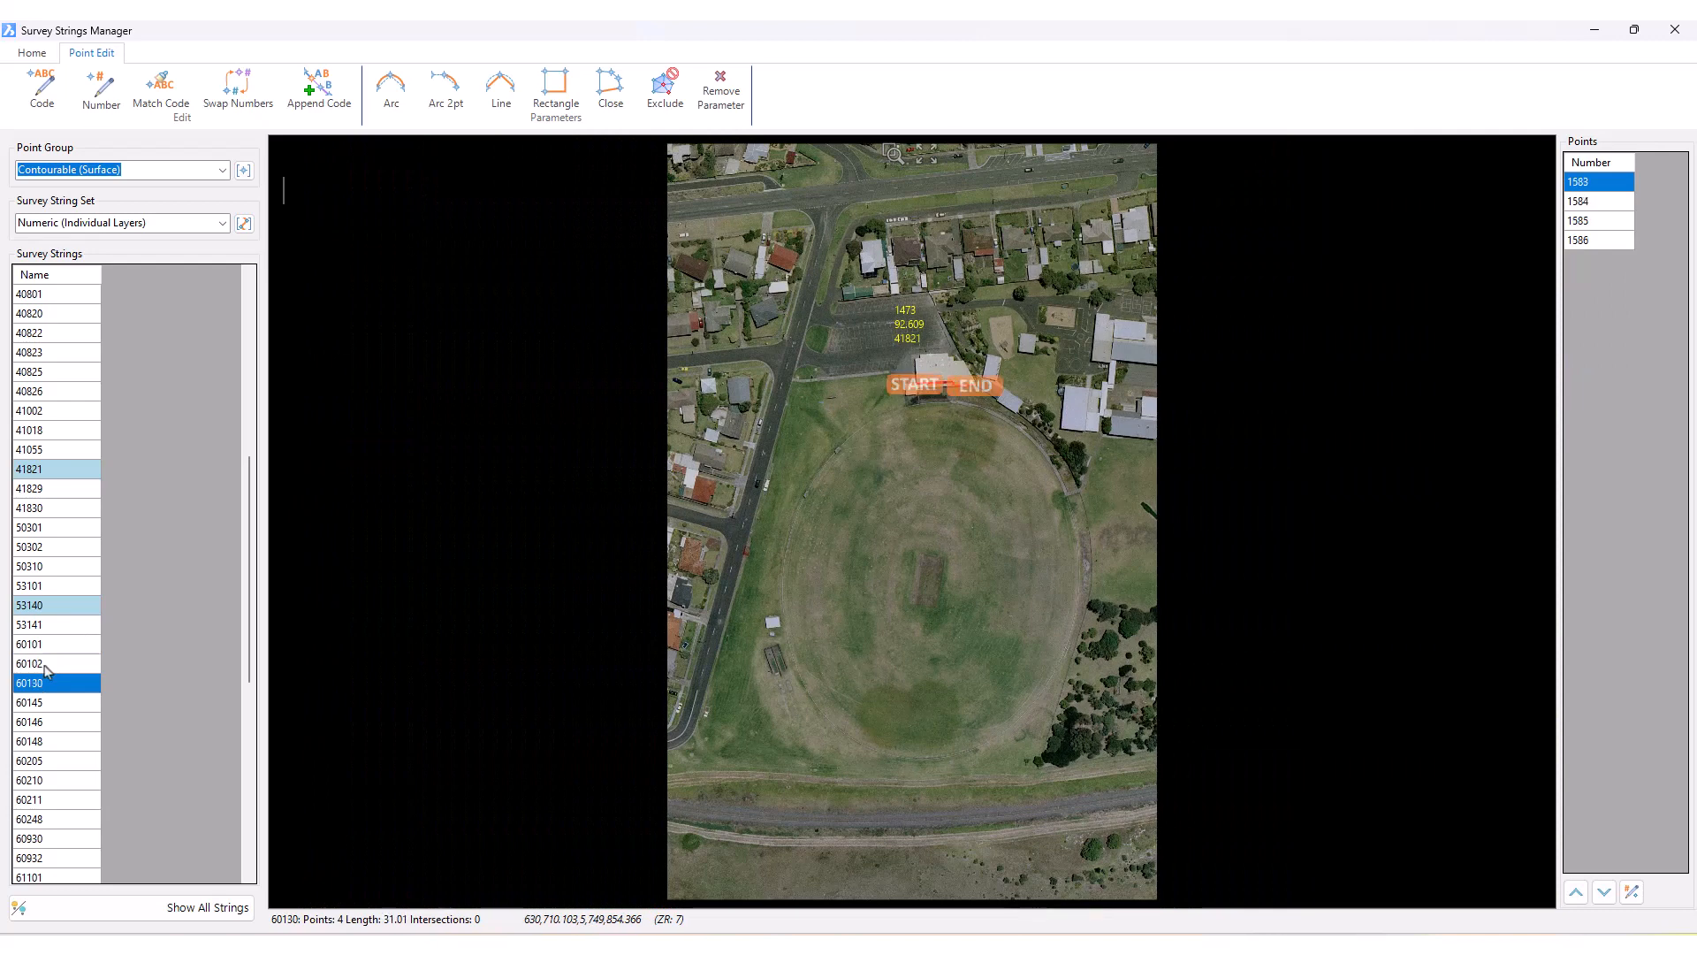
pyautogui.press('Down')
pyautogui.press('Down')
pyautogui.press('Down')
pyautogui.press('Down')
pyautogui.press('Down')
pyautogui.press('Down')
pyautogui.press('Down')
pyautogui.press('Down')
pyautogui.press('Down')
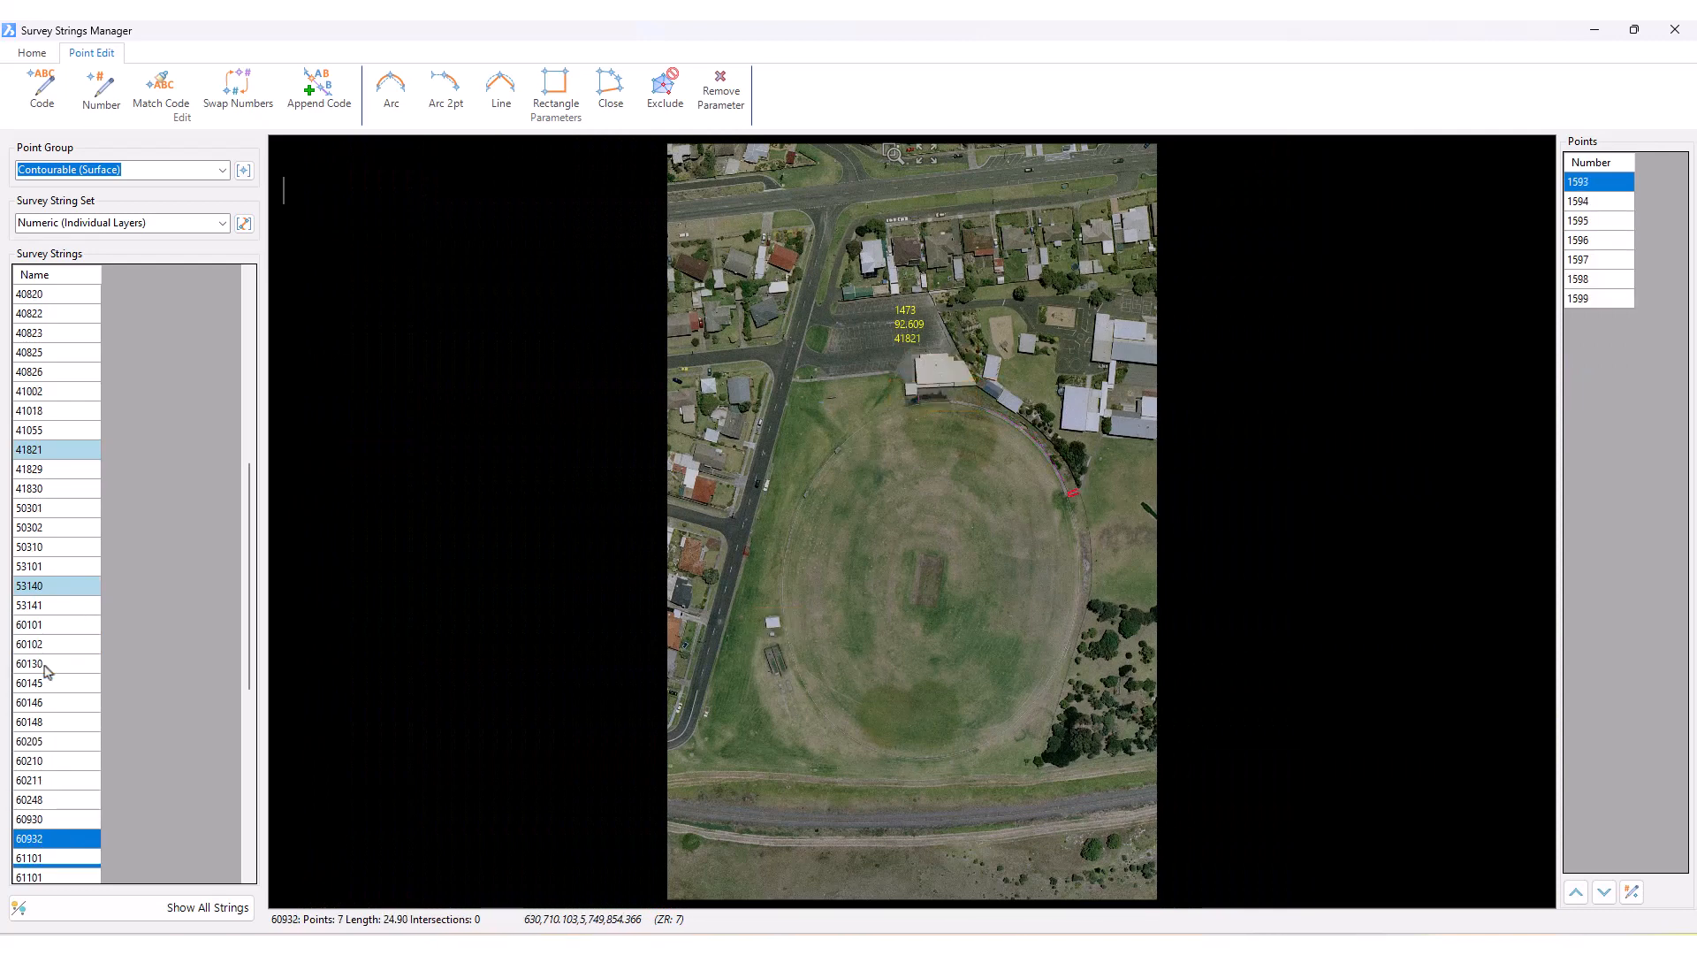
pyautogui.press('Down')
pyautogui.press('Down')
pyautogui.press('Down')
pyautogui.press('Down')
pyautogui.press('Down')
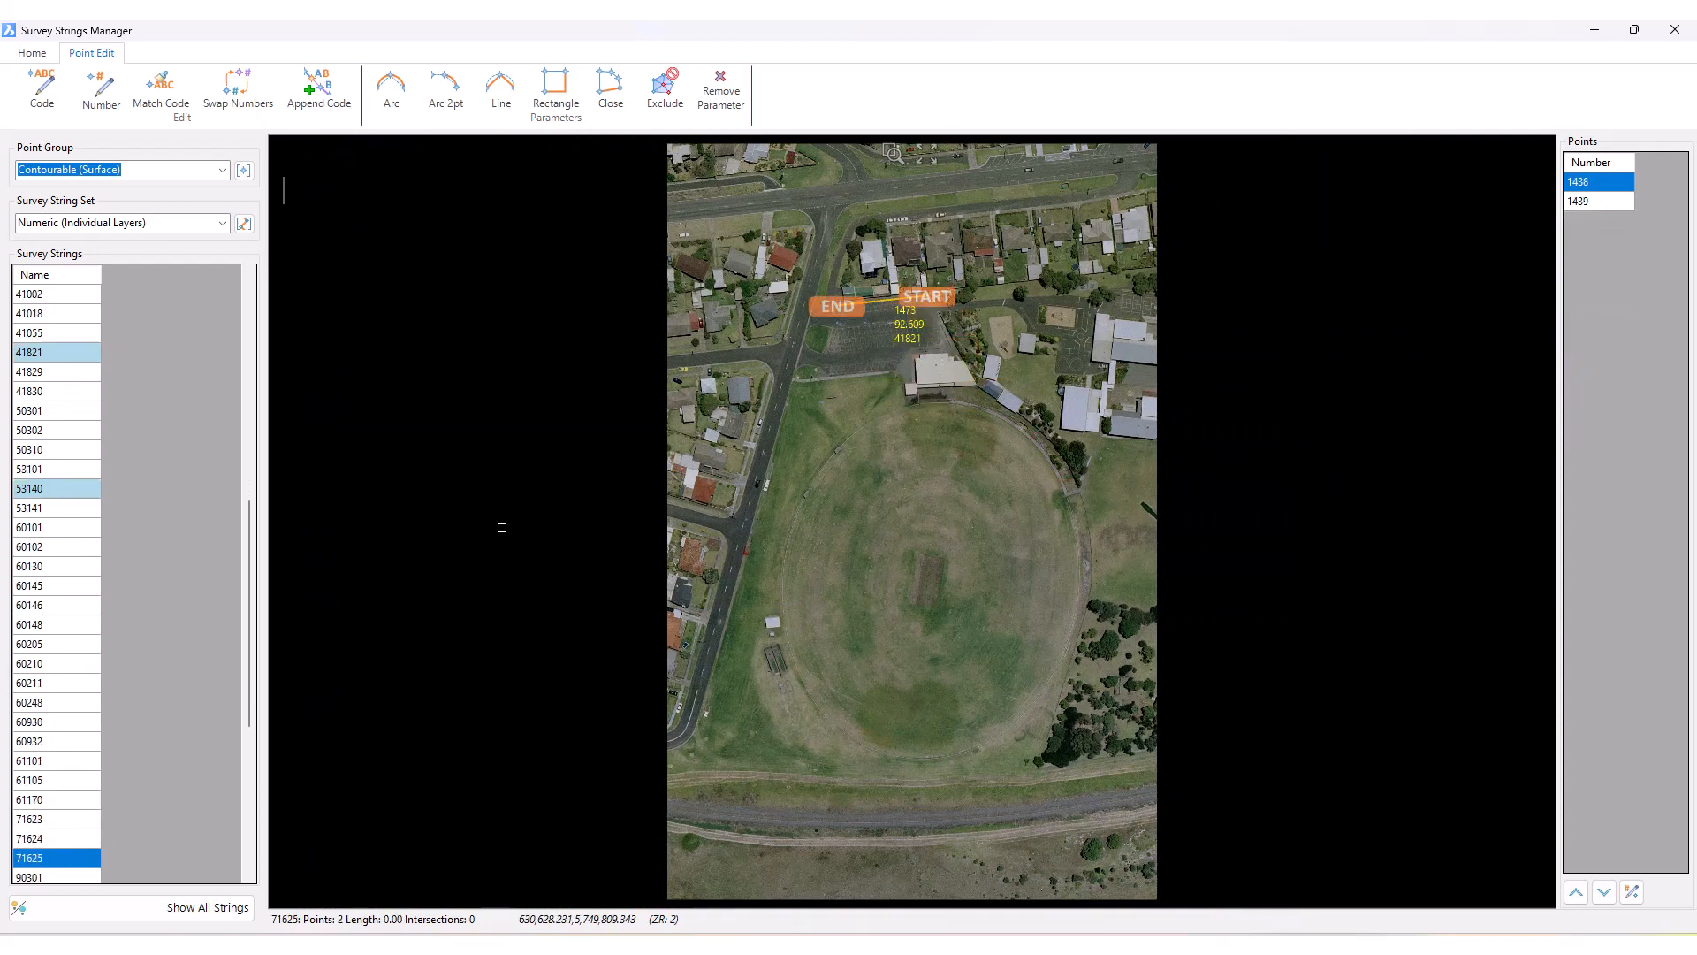
pyautogui.press('Down')
pyautogui.press('Down')
pyautogui.press('Down')
pyautogui.press('Down')
pyautogui.press('Down')
pyautogui.press('Down')
pyautogui.press('Down')
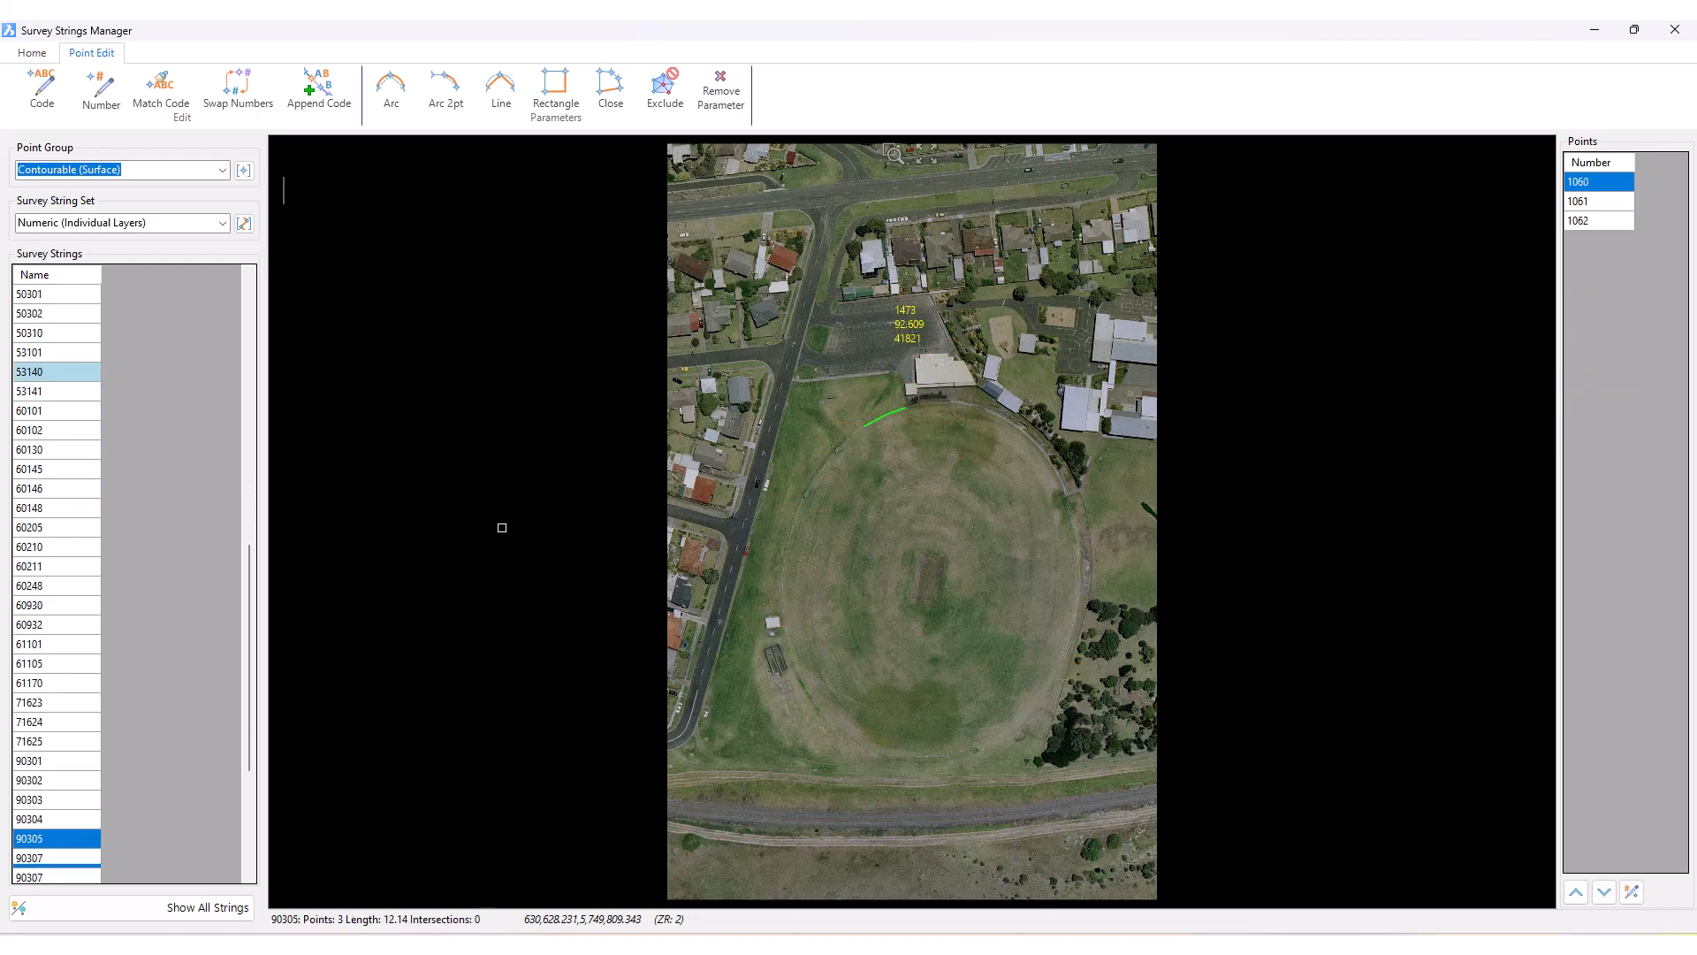
pyautogui.press('Down')
pyautogui.press('Down')
pyautogui.press('Down')
pyautogui.press('Down')
pyautogui.press('Down')
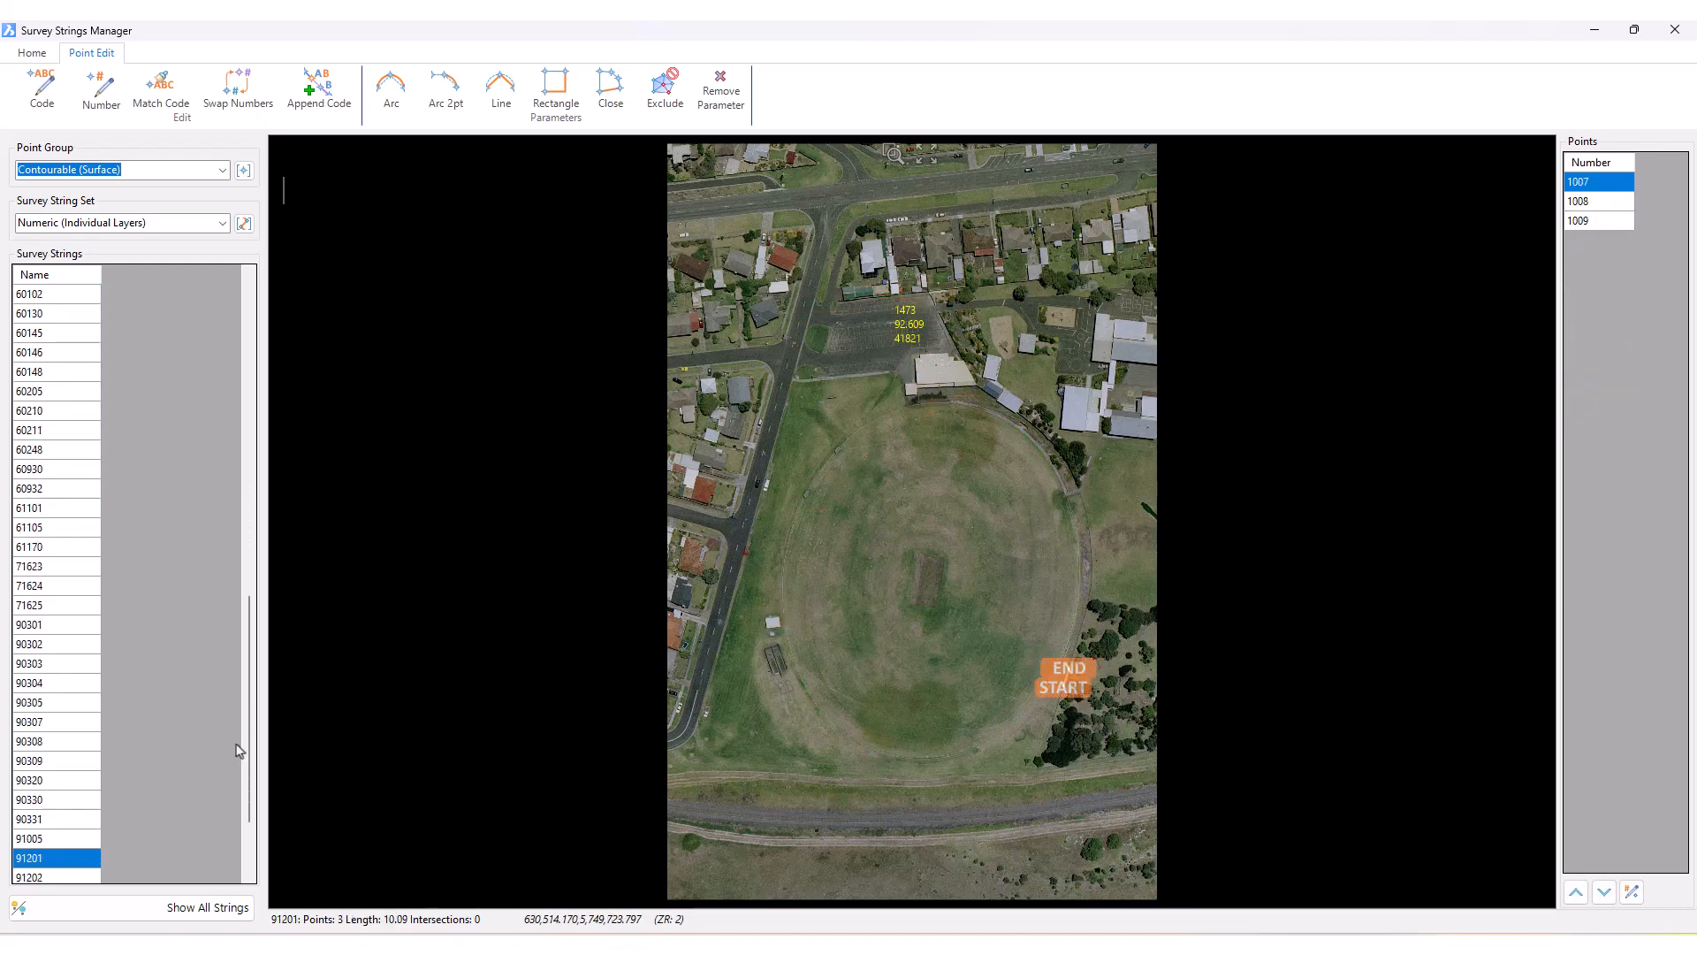
# - Show all survey strings again and locate string 71624 beside the car park
pyautogui.click(179, 908)
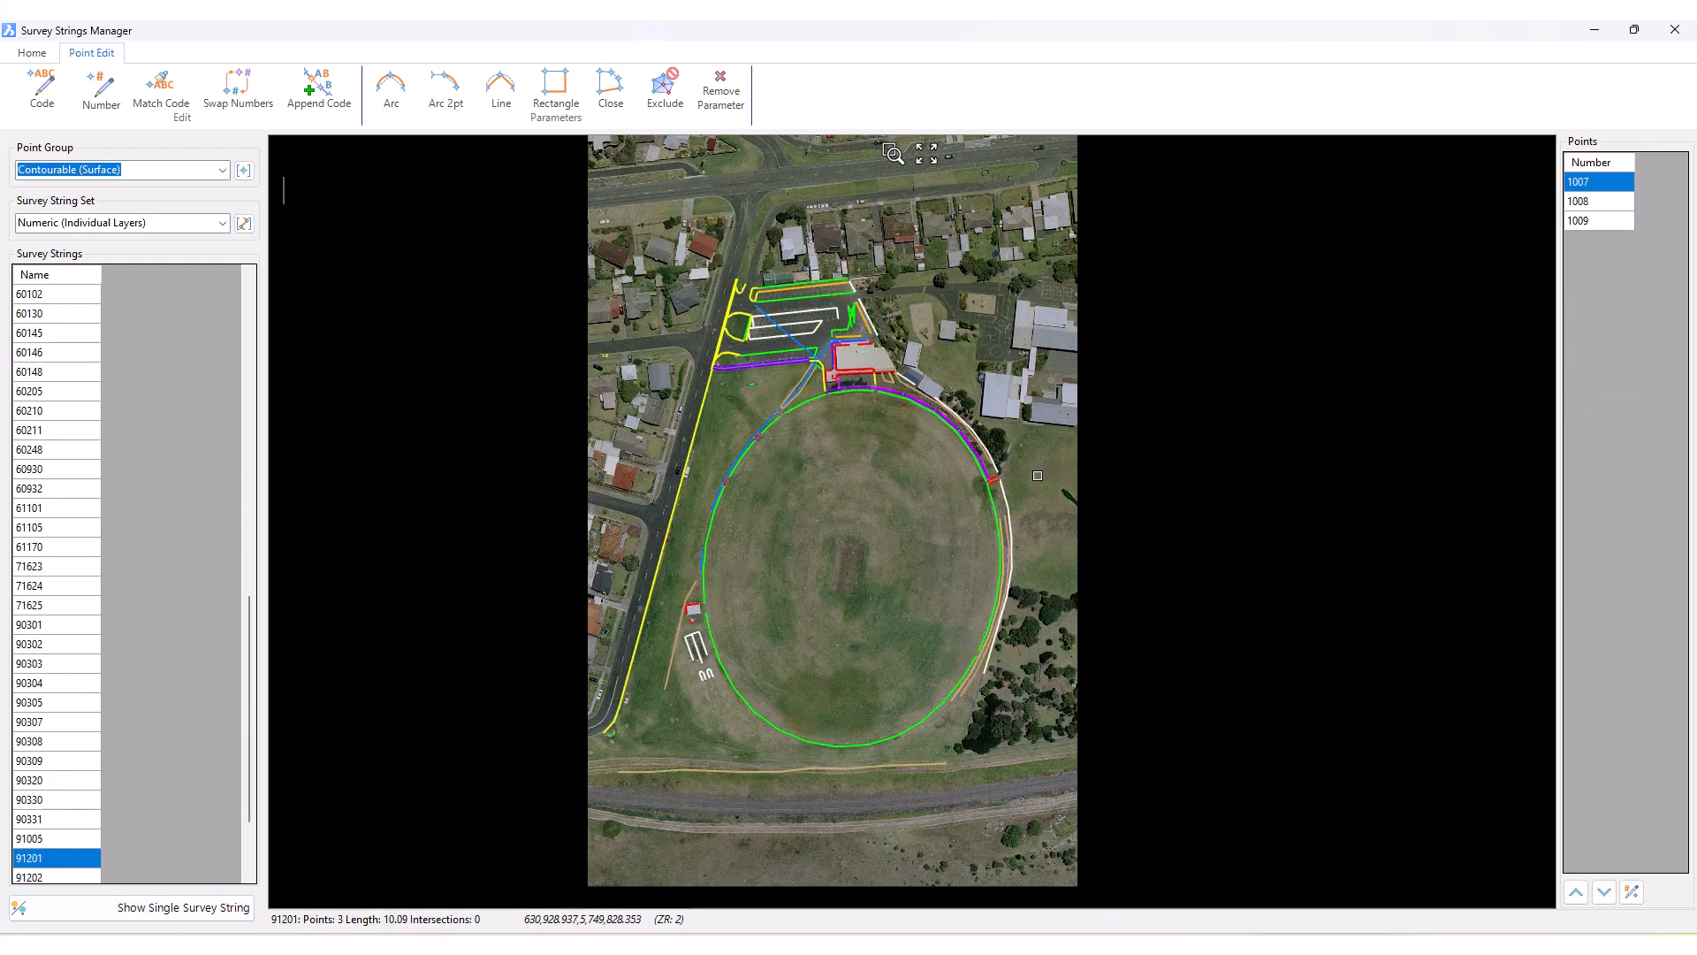
pyautogui.scroll(7, 842, 480)
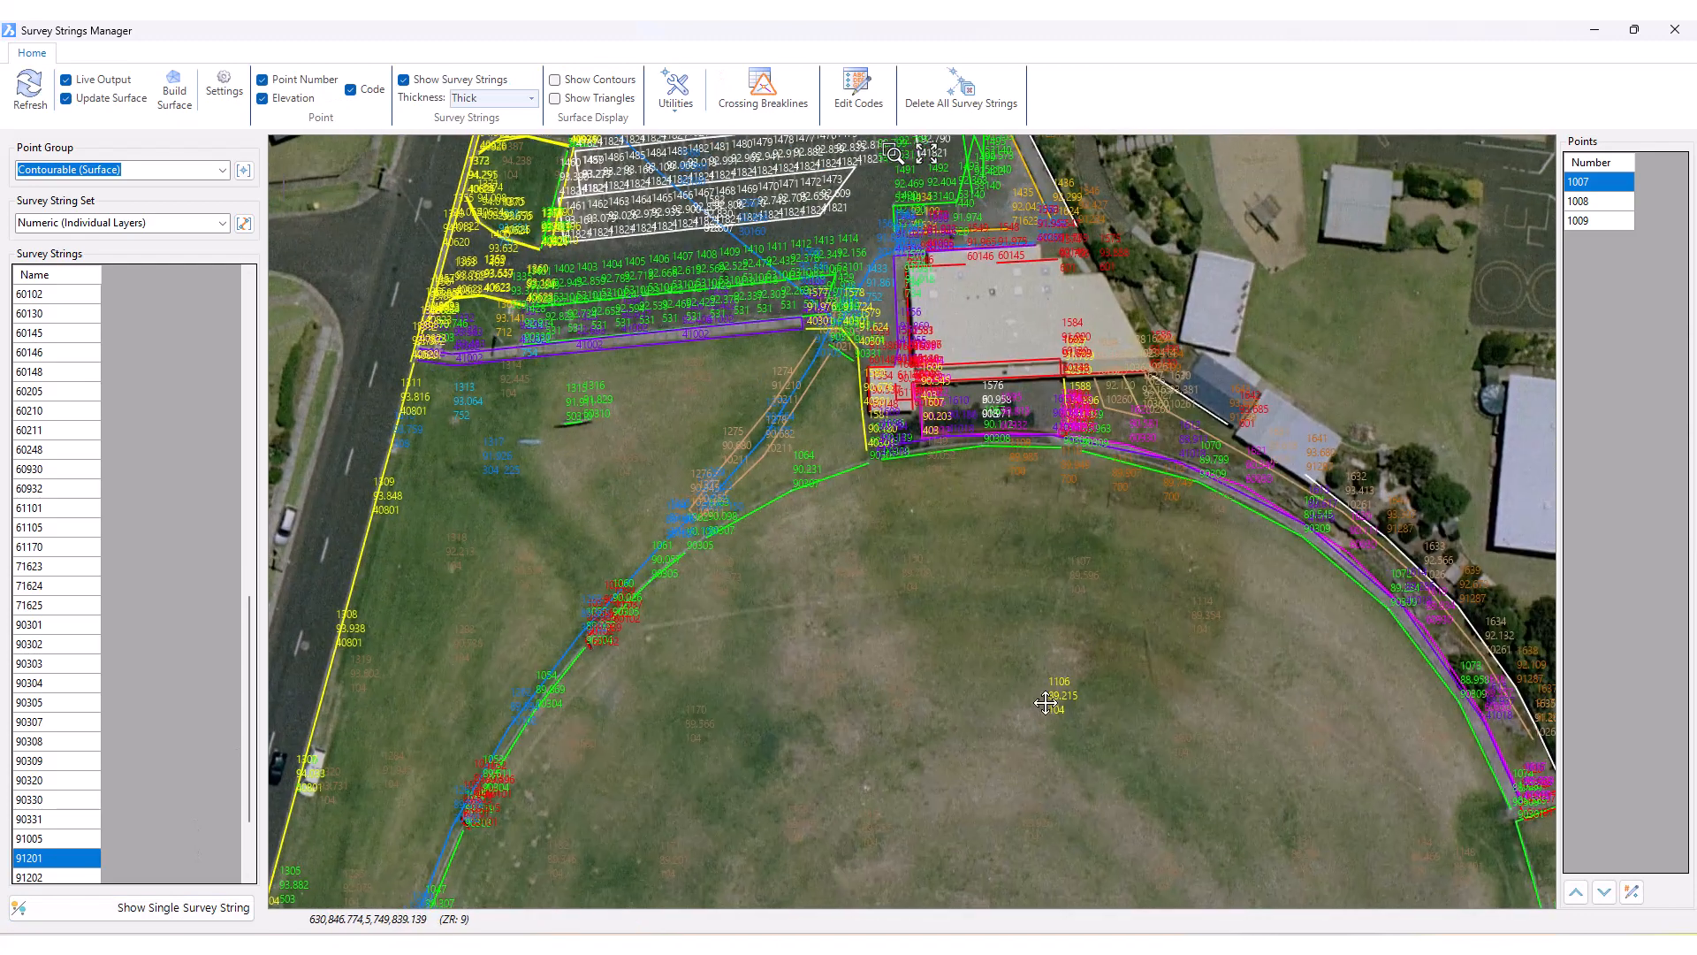
pyautogui.moveTo(1046, 703); pyautogui.dragTo(1021, 874)
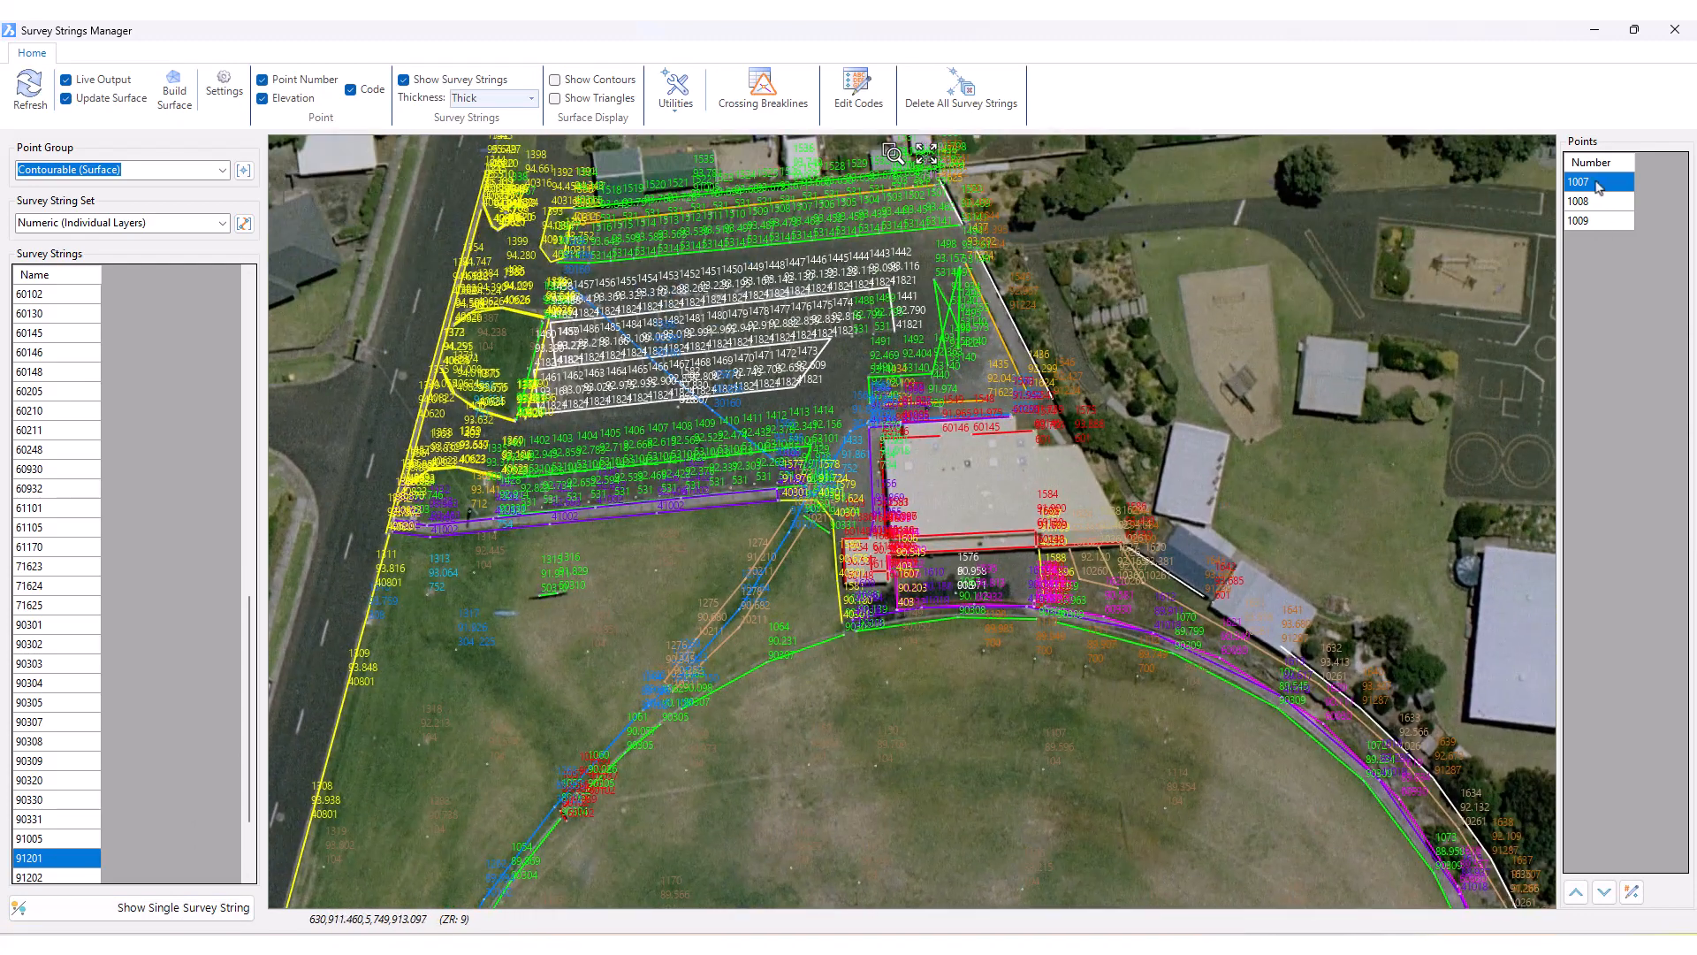
pyautogui.click(40, 588)
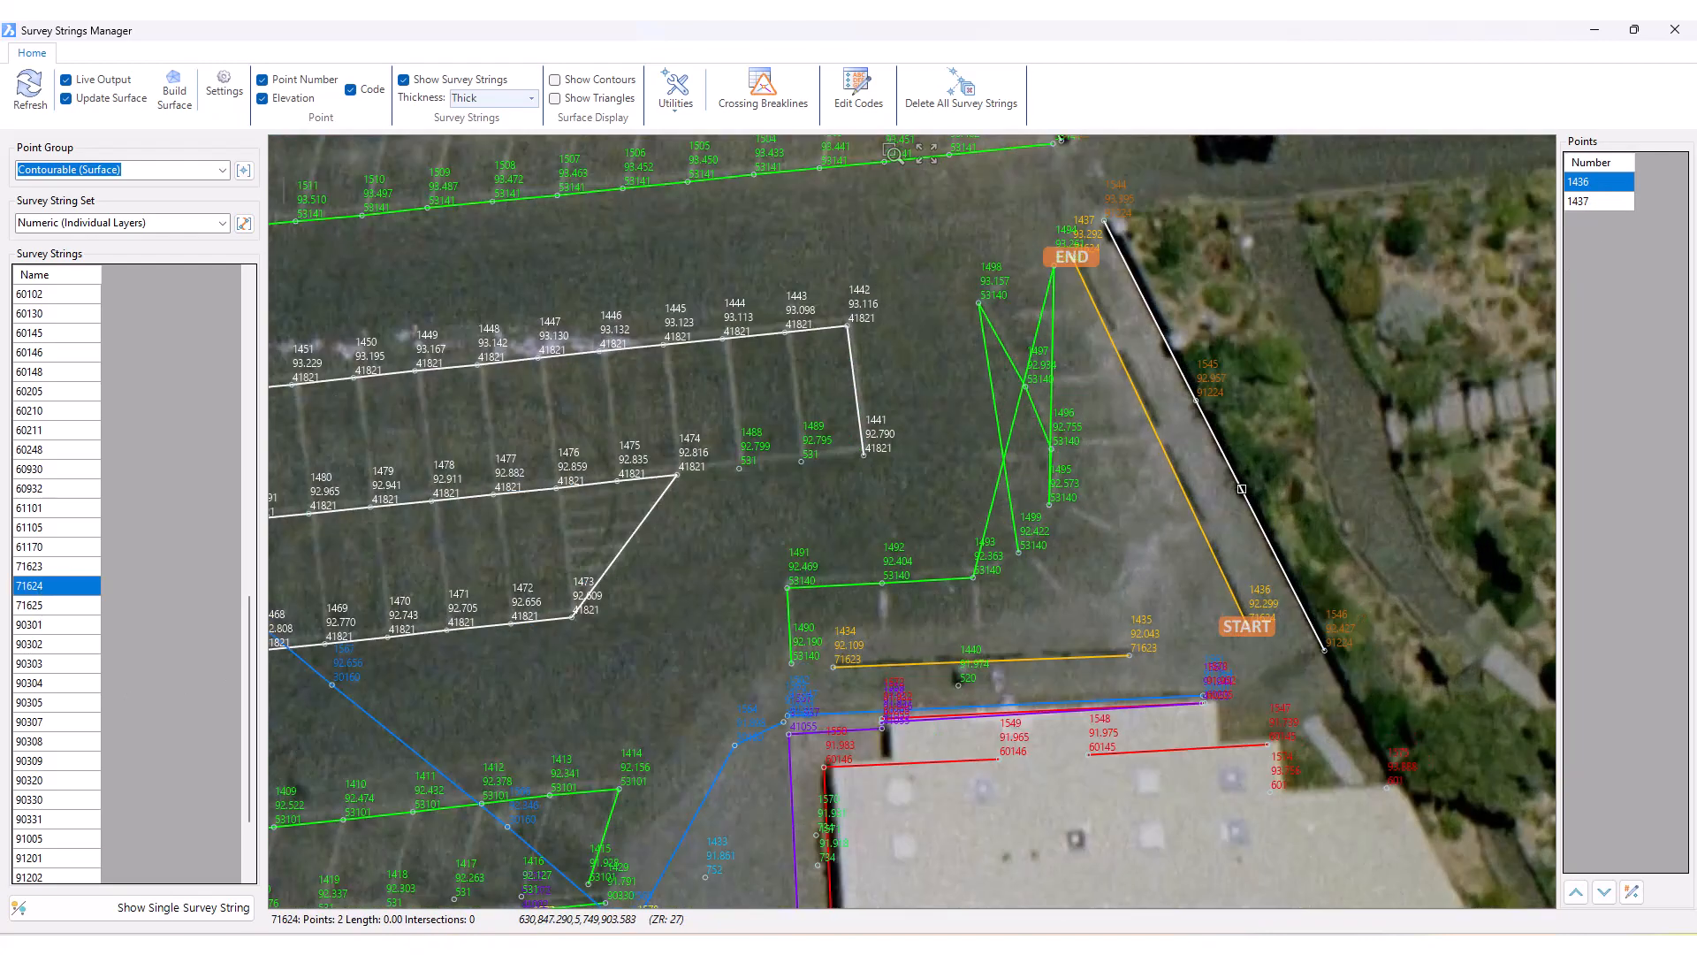
# - Select survey string 90302 and examine its course around the oval and the order of its points
pyautogui.click(70, 646)
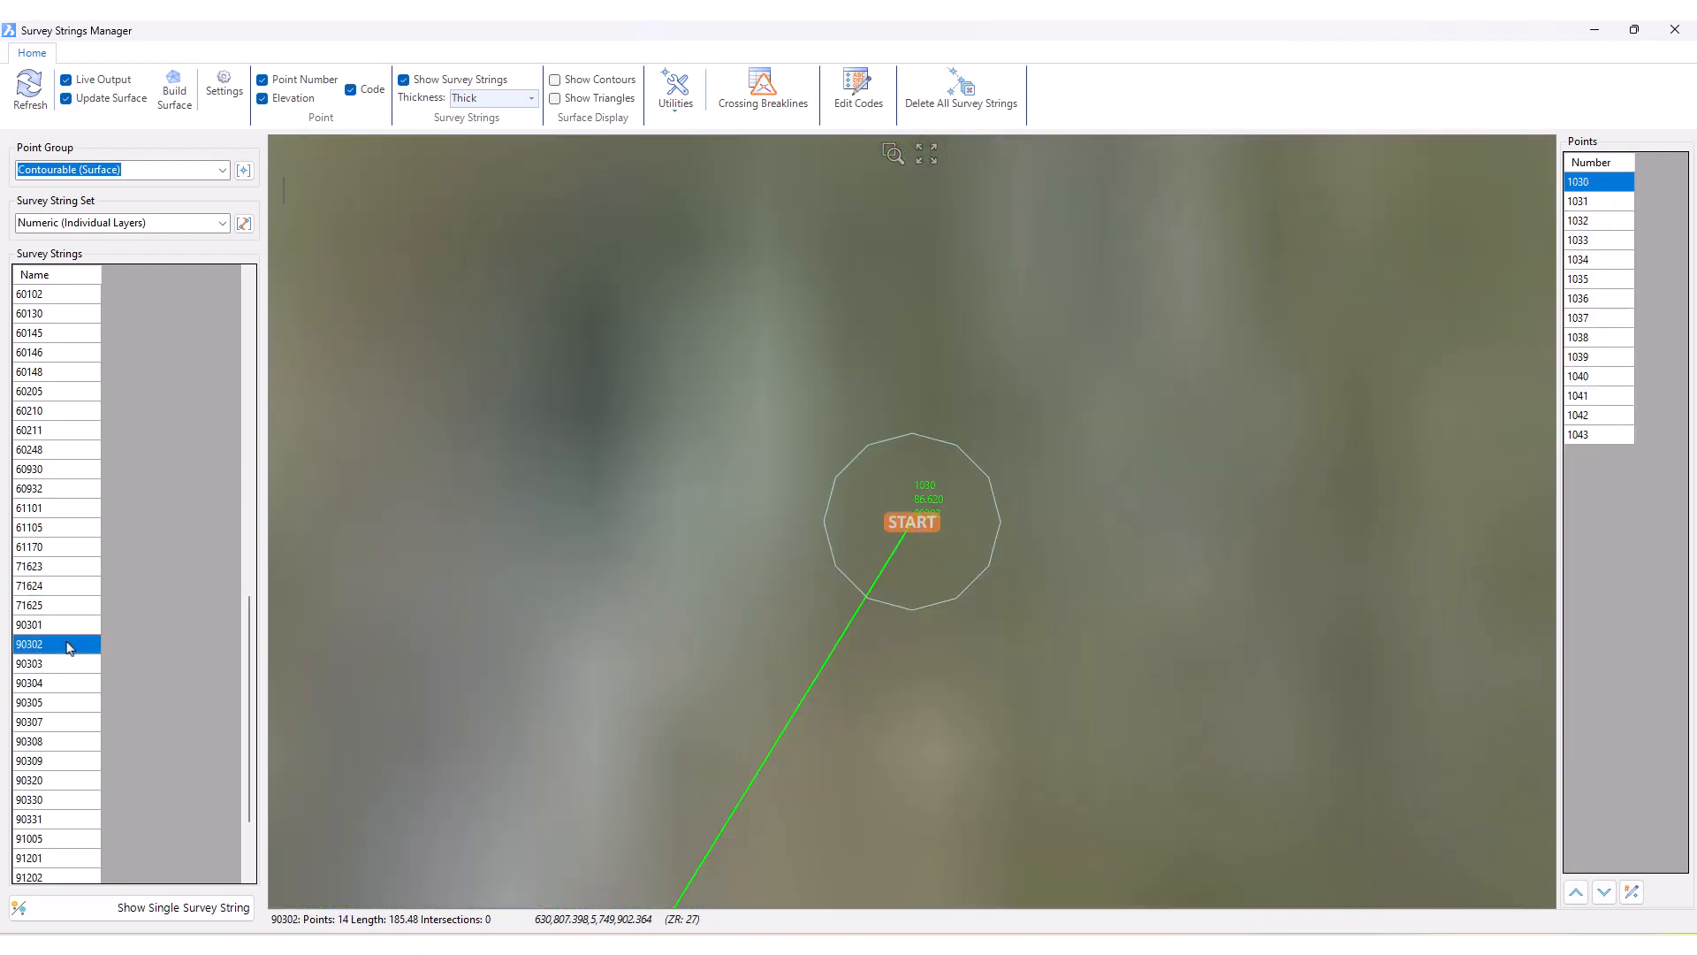
pyautogui.scroll(-15, 940, 410)
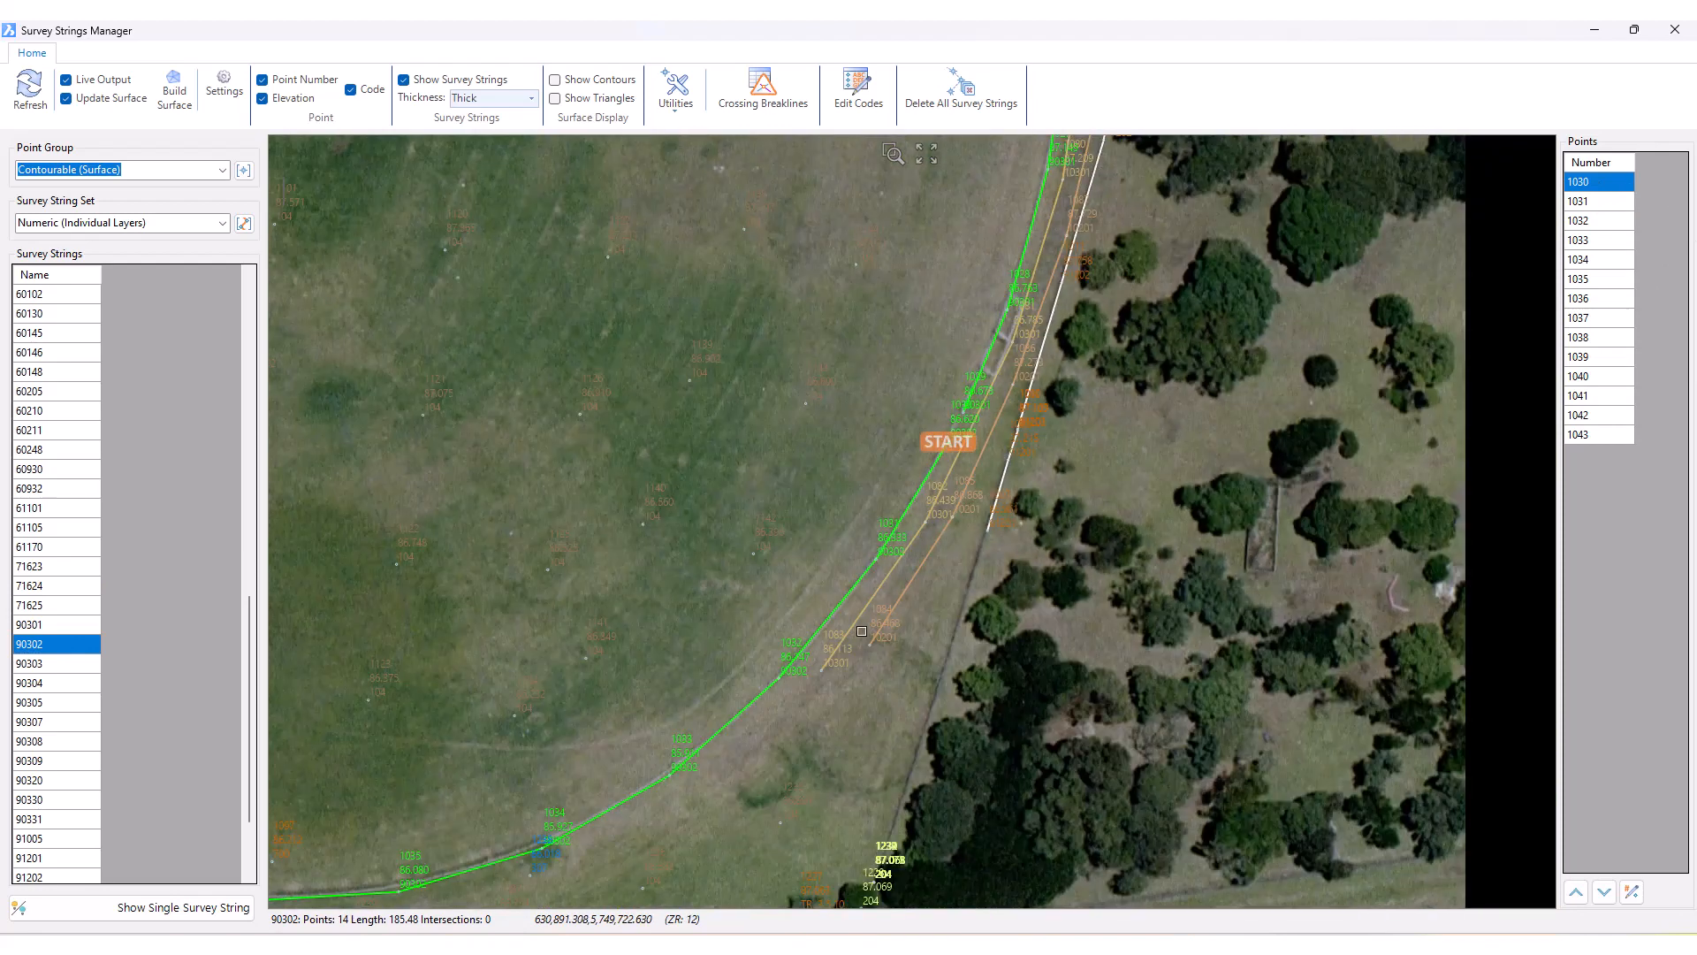
pyautogui.moveTo(862, 631); pyautogui.dragTo(1198, 356, button='middle')
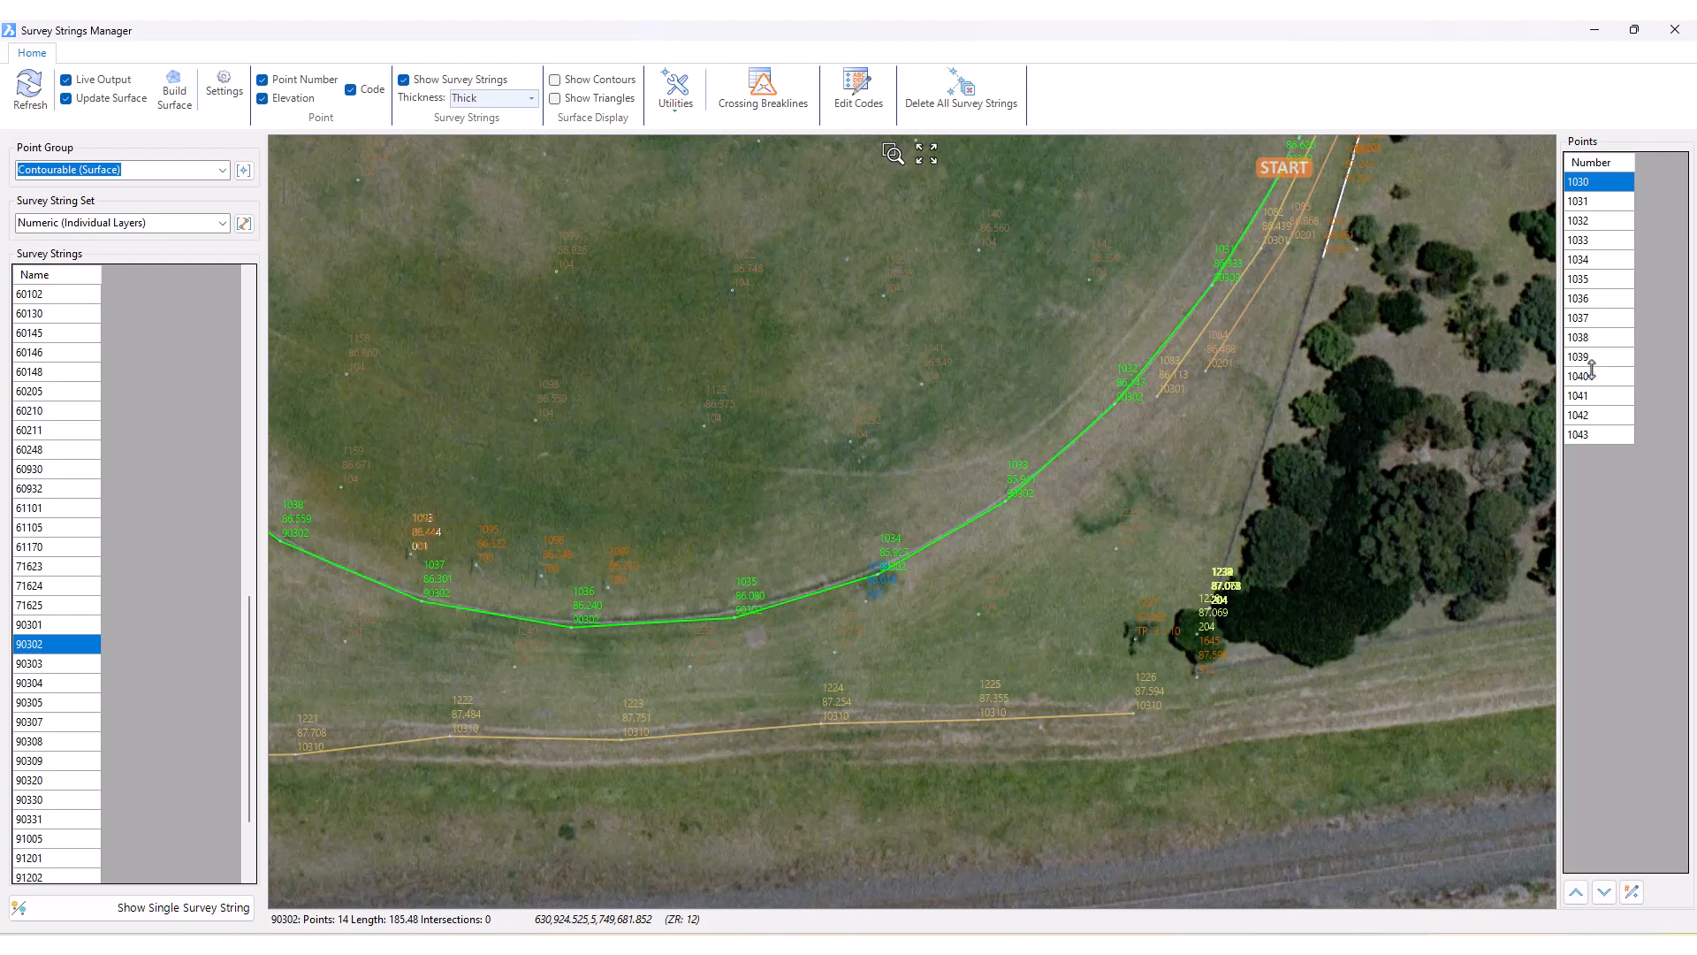
pyautogui.click(1632, 892)
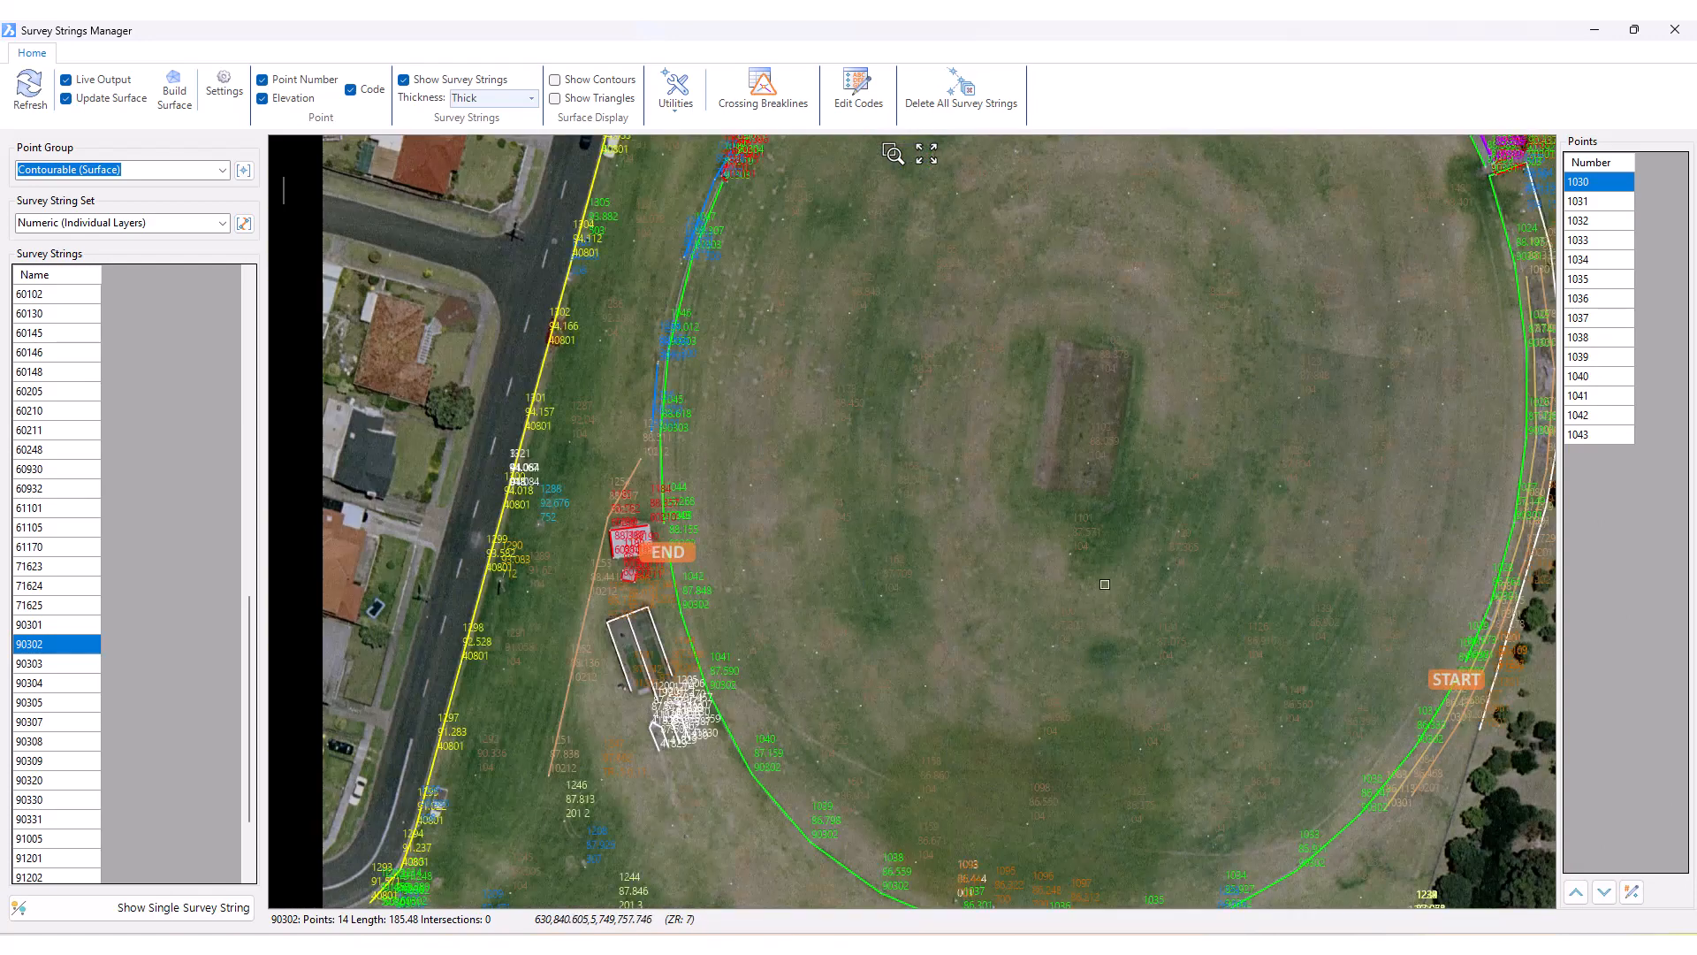
pyautogui.moveTo(1104, 584); pyautogui.dragTo(991, 542, button='middle')
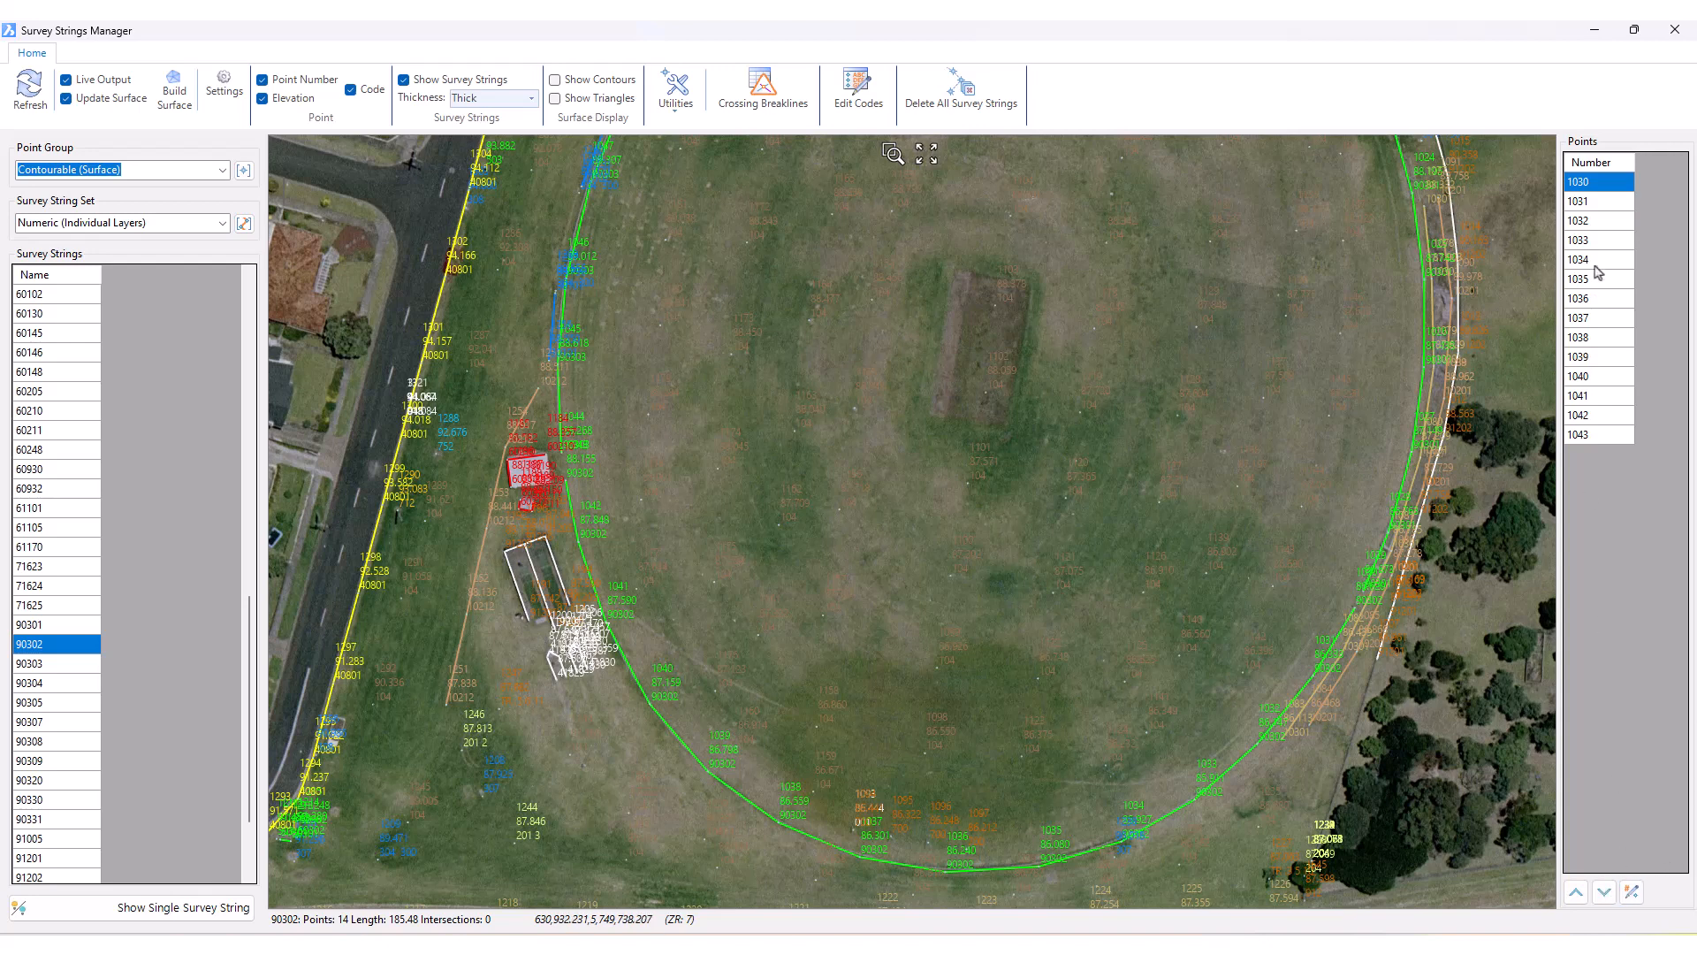
pyautogui.click(1631, 891)
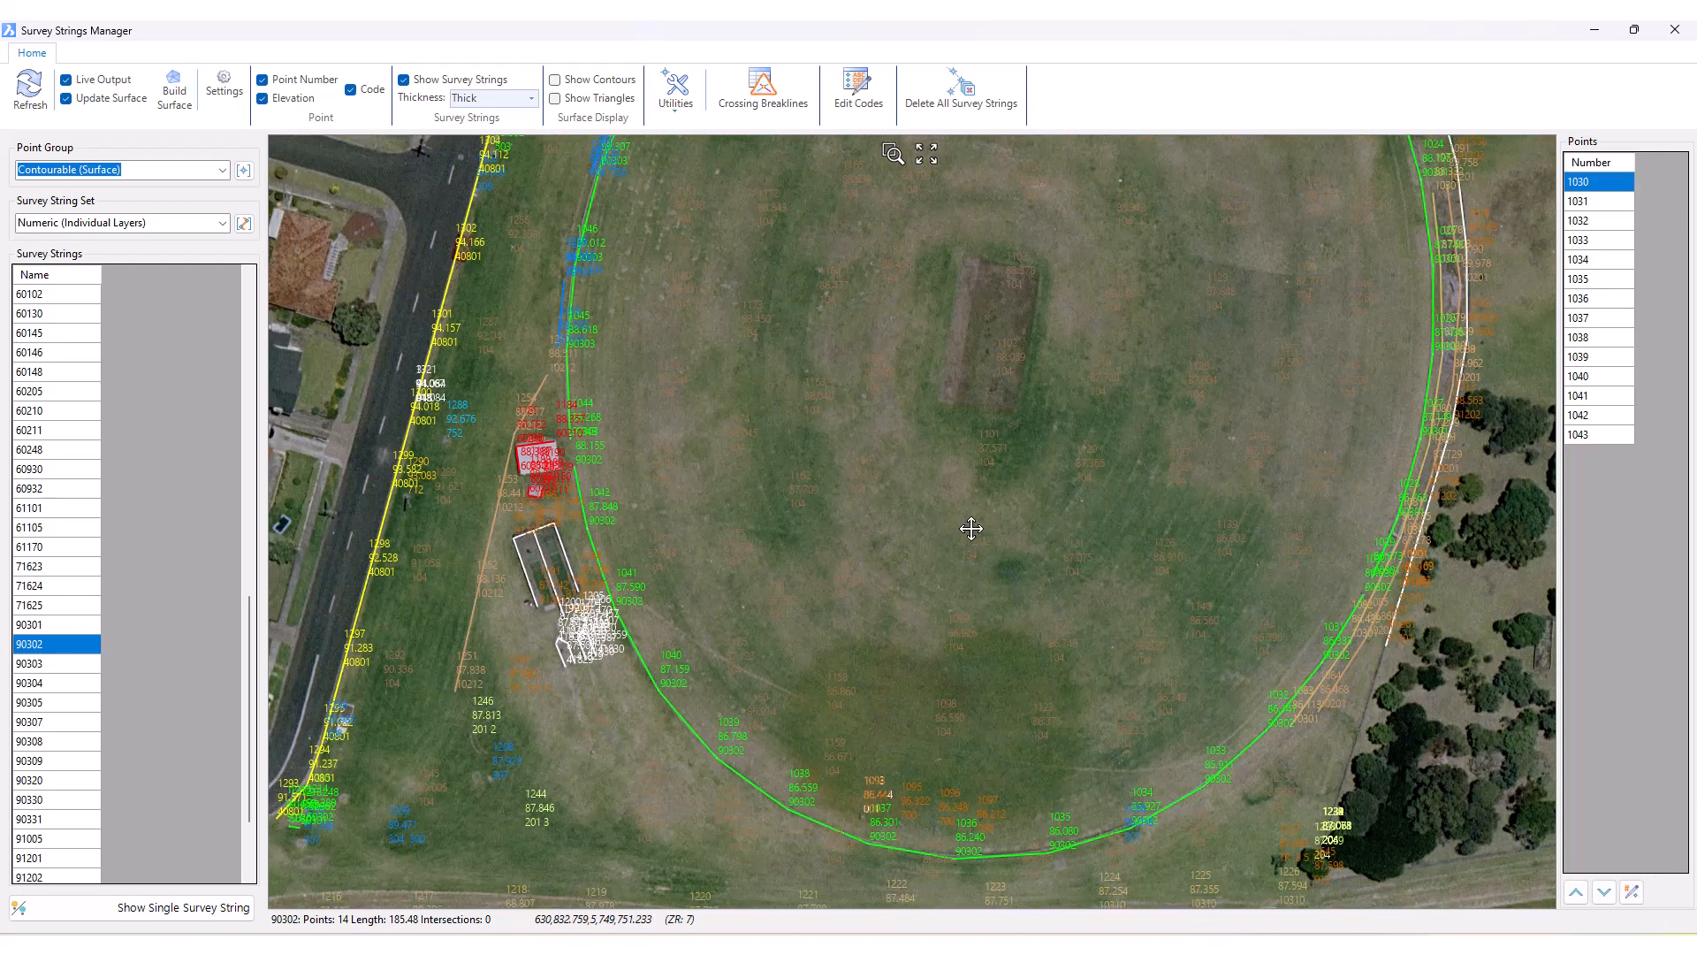
# - Check what the Auto Number utility offers without running it
pyautogui.click(676, 97)
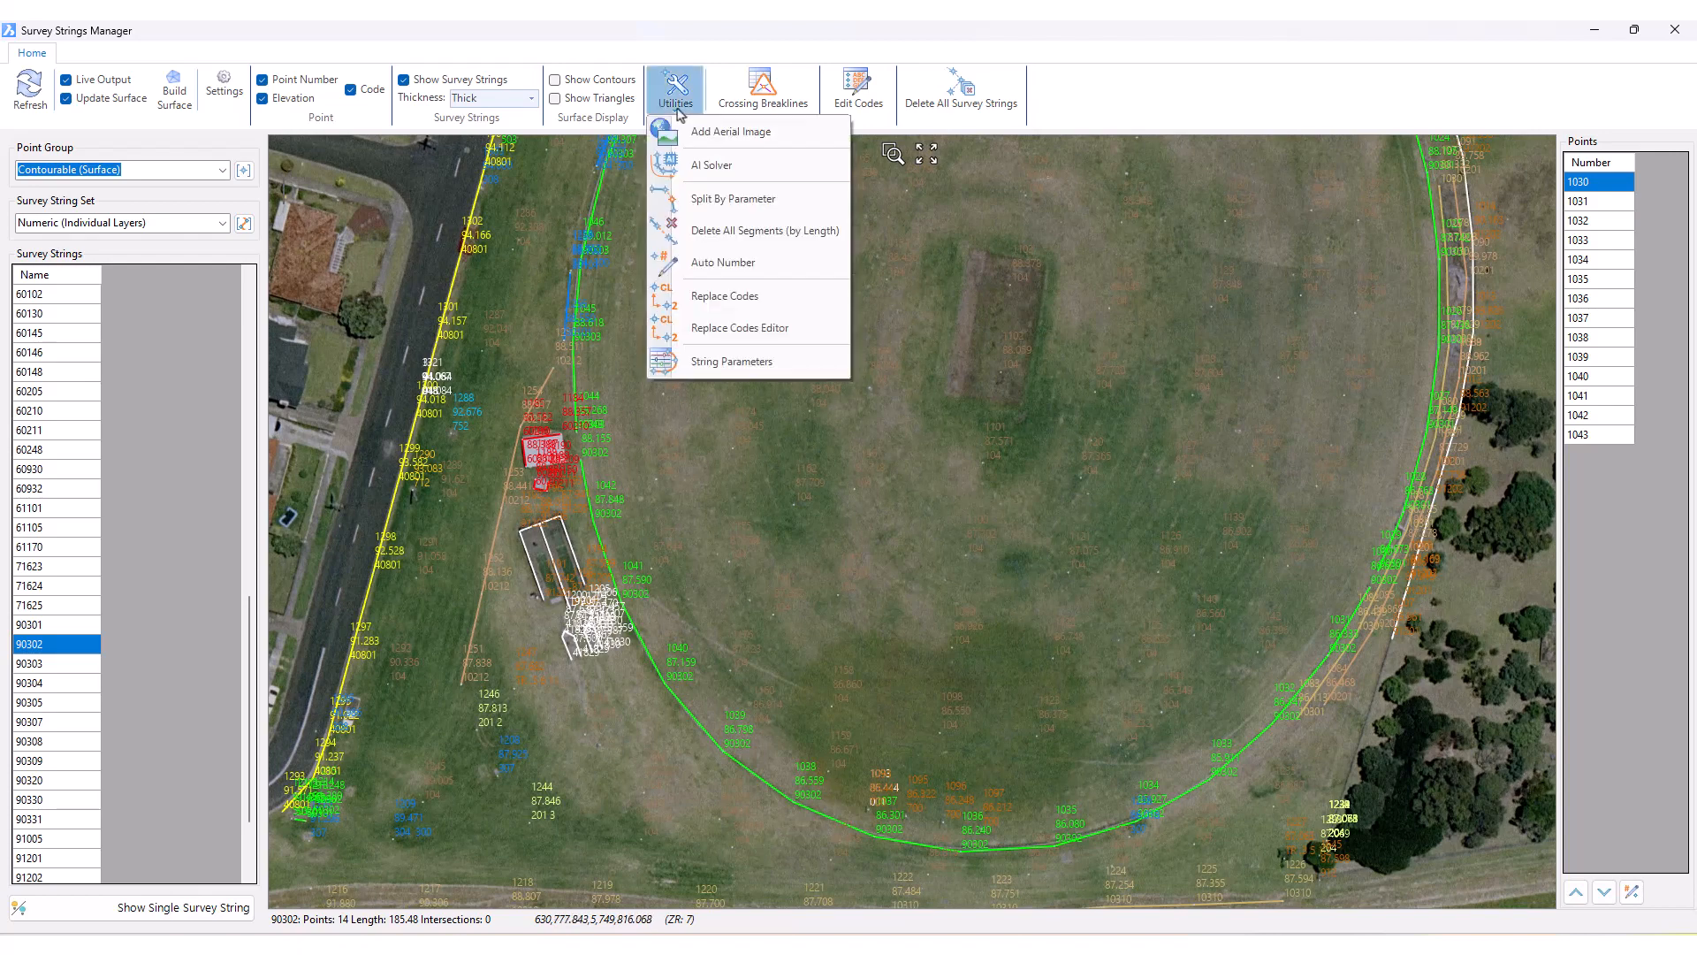
pyautogui.click(743, 262)
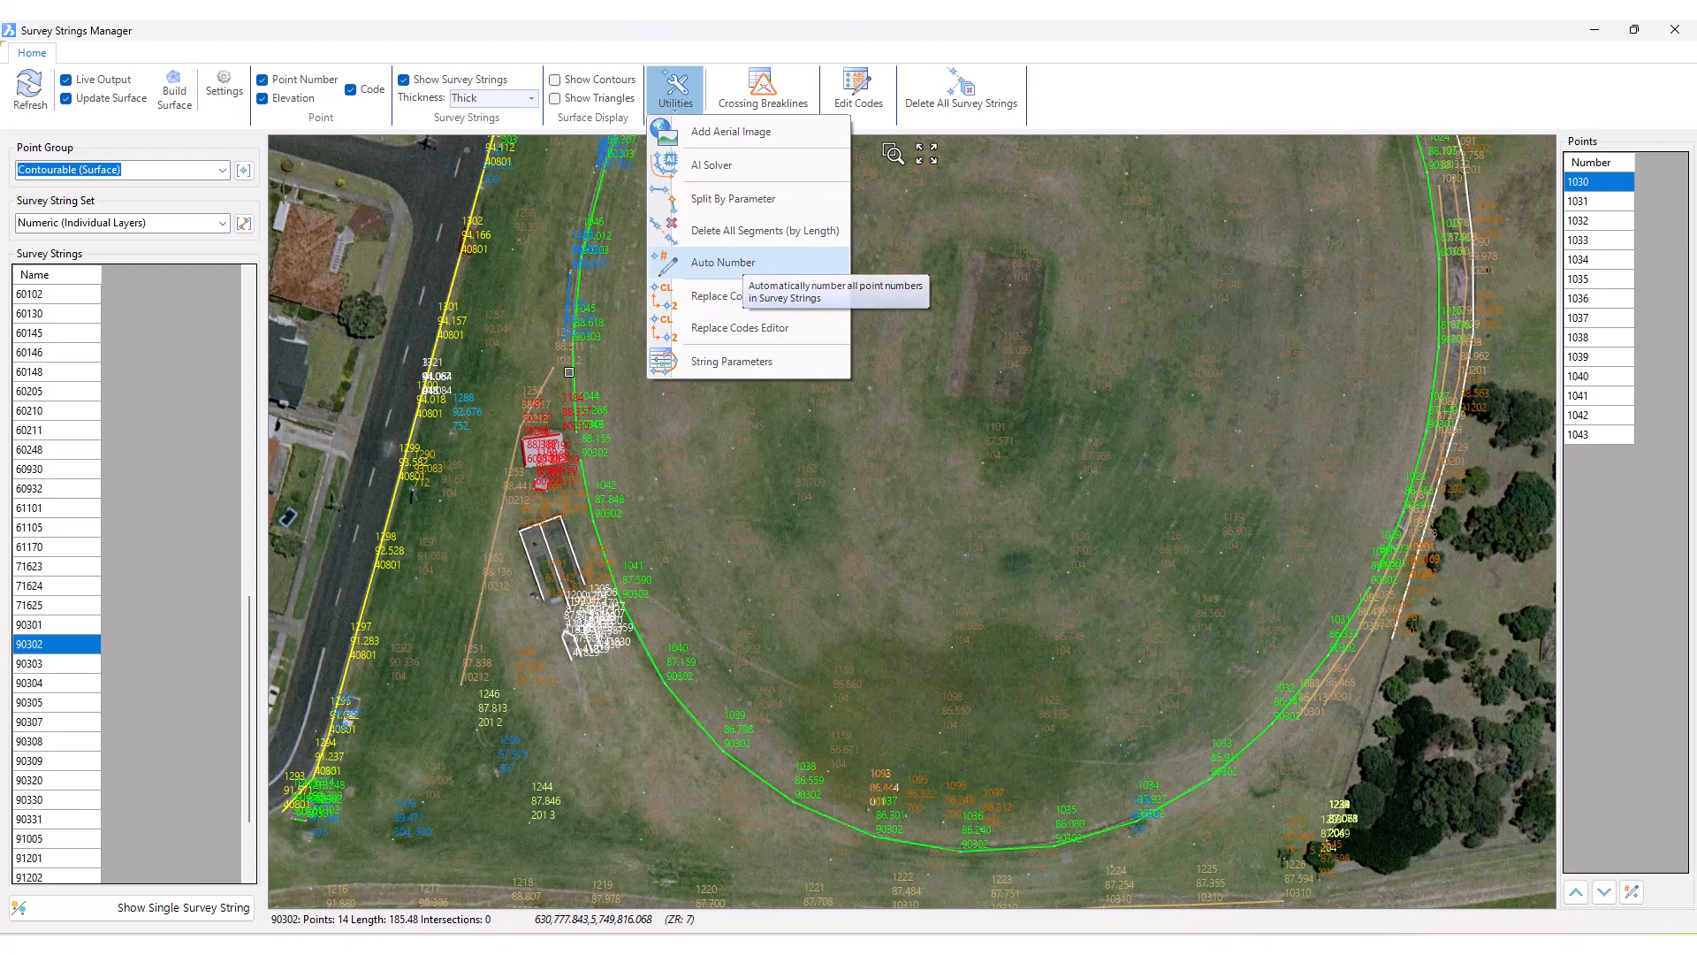
pyautogui.click(131, 418)
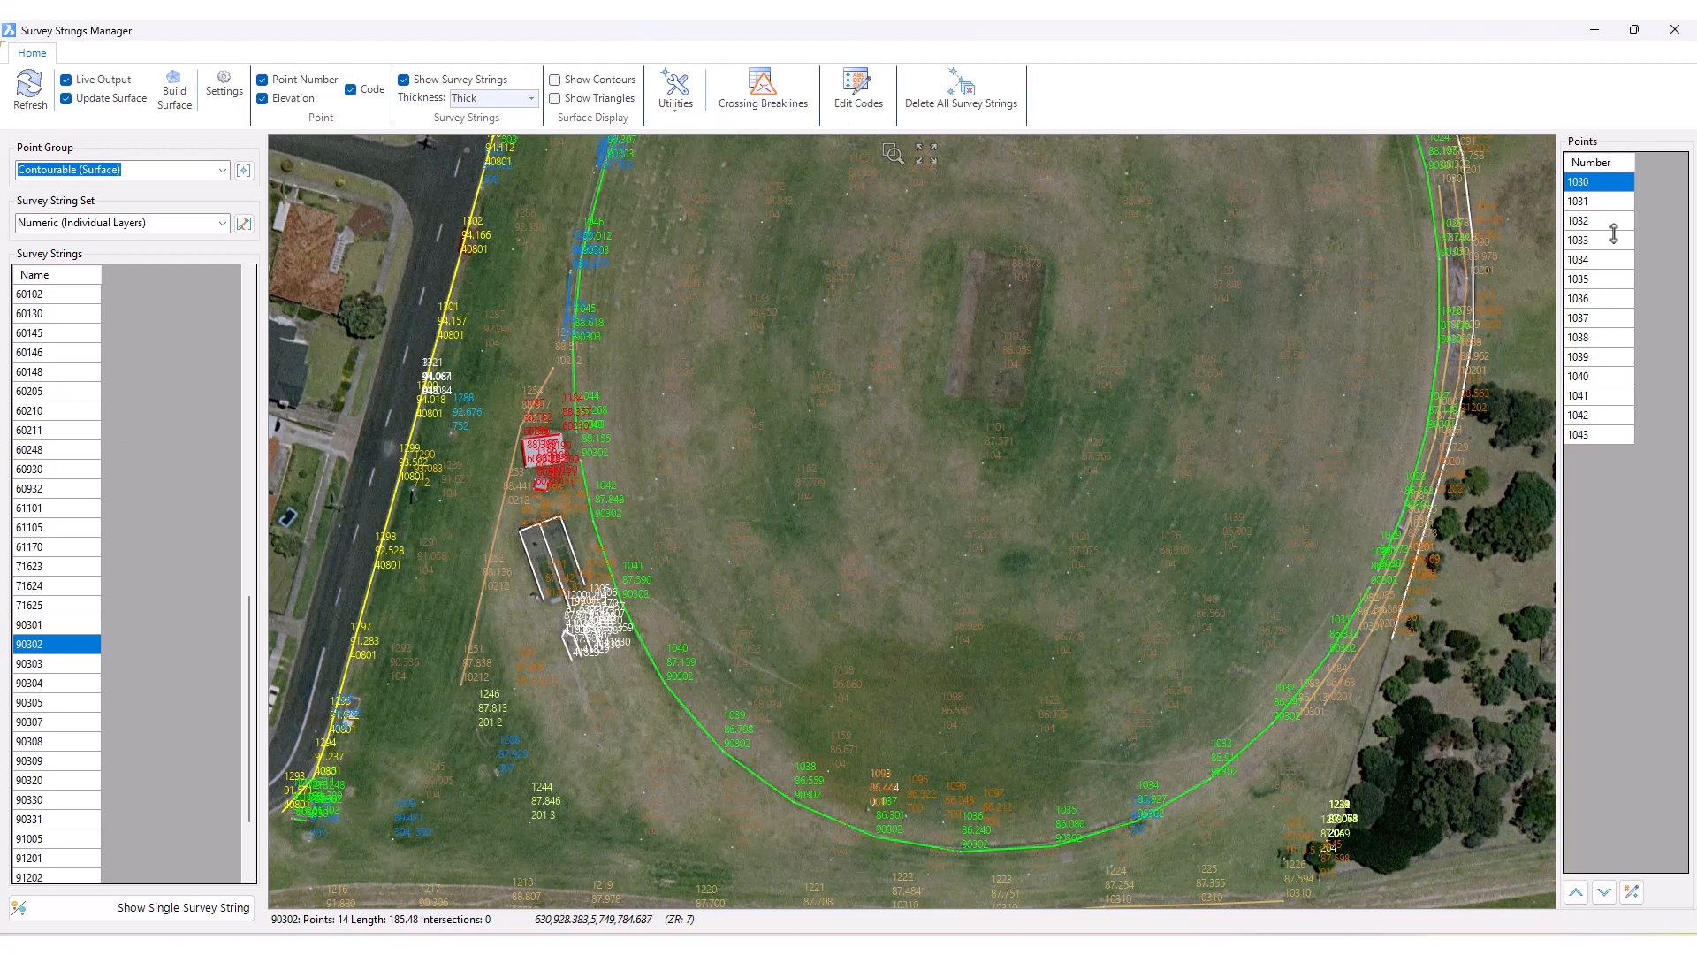
# - Select survey string 41821 and review the Compute, Edits and Join commands available for it
pyautogui.moveTo(603, 575); pyautogui.dragTo(642, 538, button='middle')
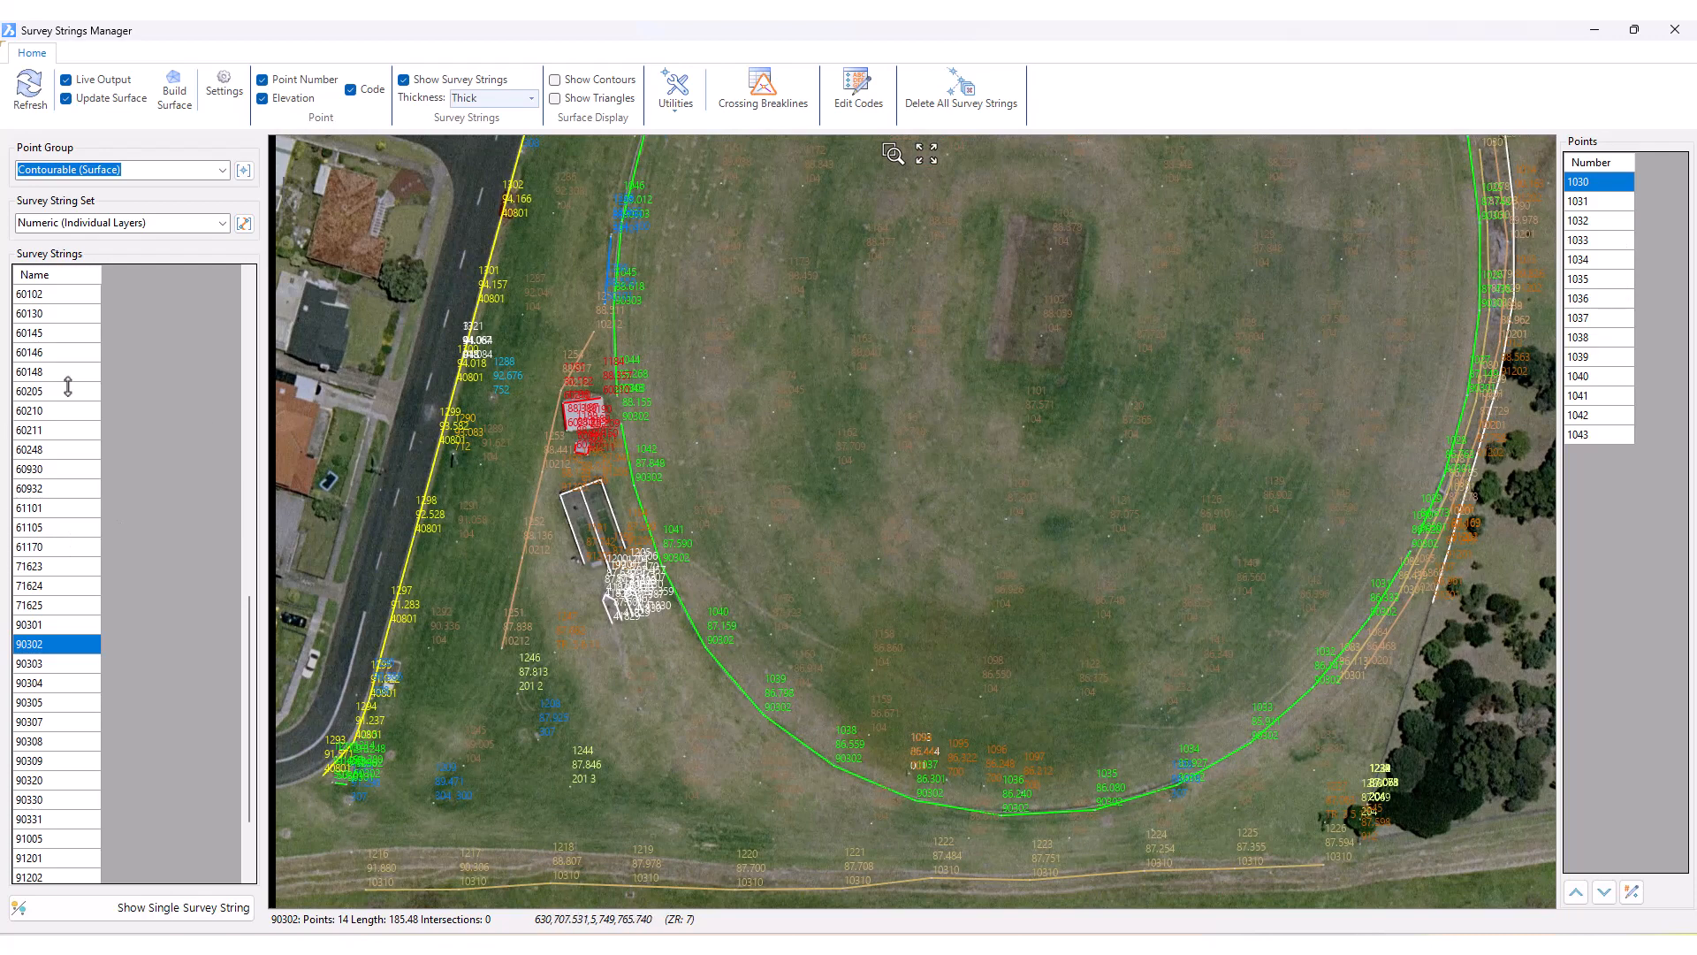
pyautogui.scroll(10, 85, 424)
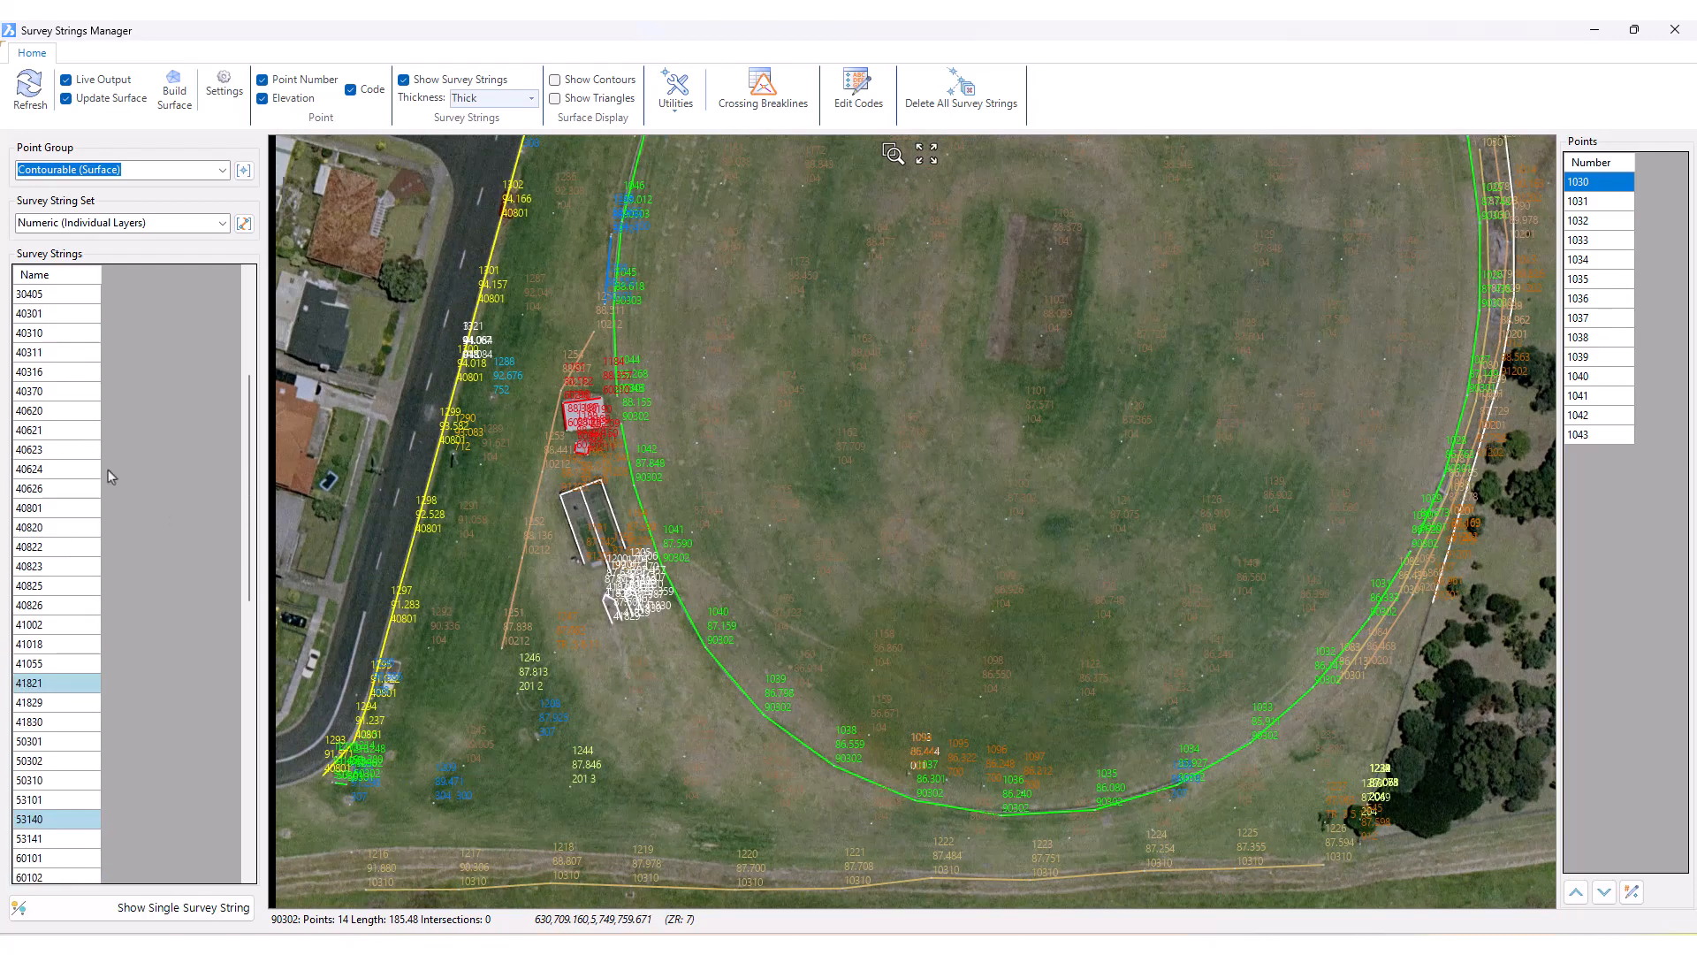
pyautogui.click(50, 686)
pyautogui.rightClick(50, 686)
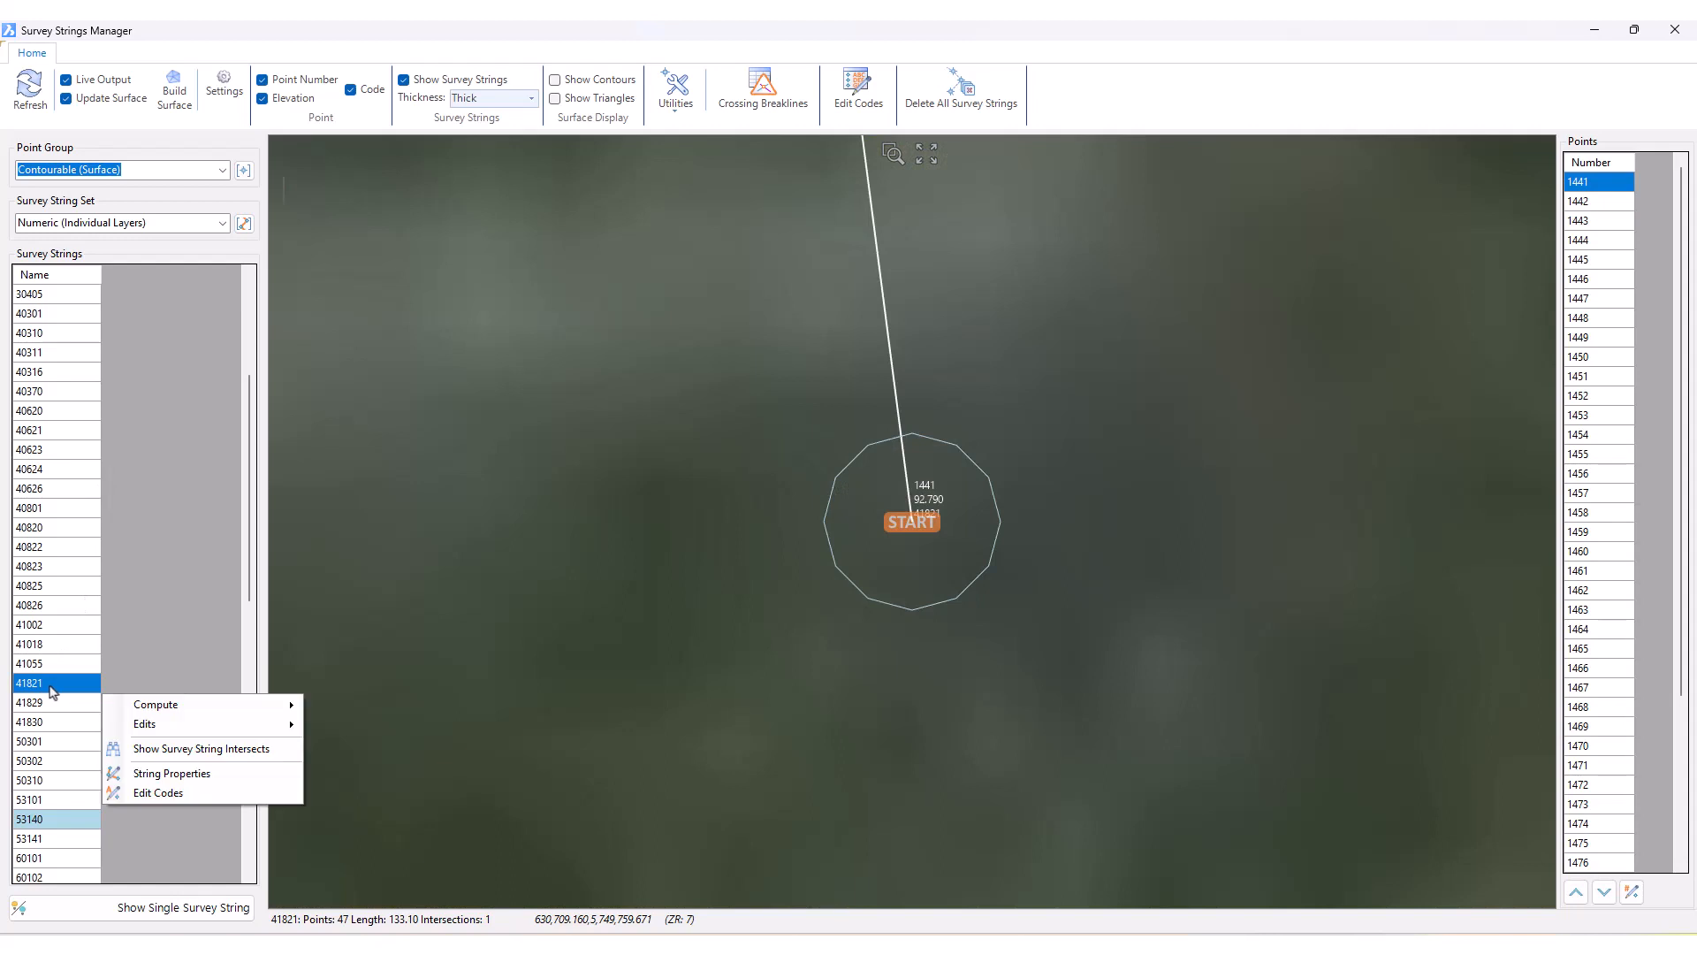
pyautogui.moveTo(212, 705)
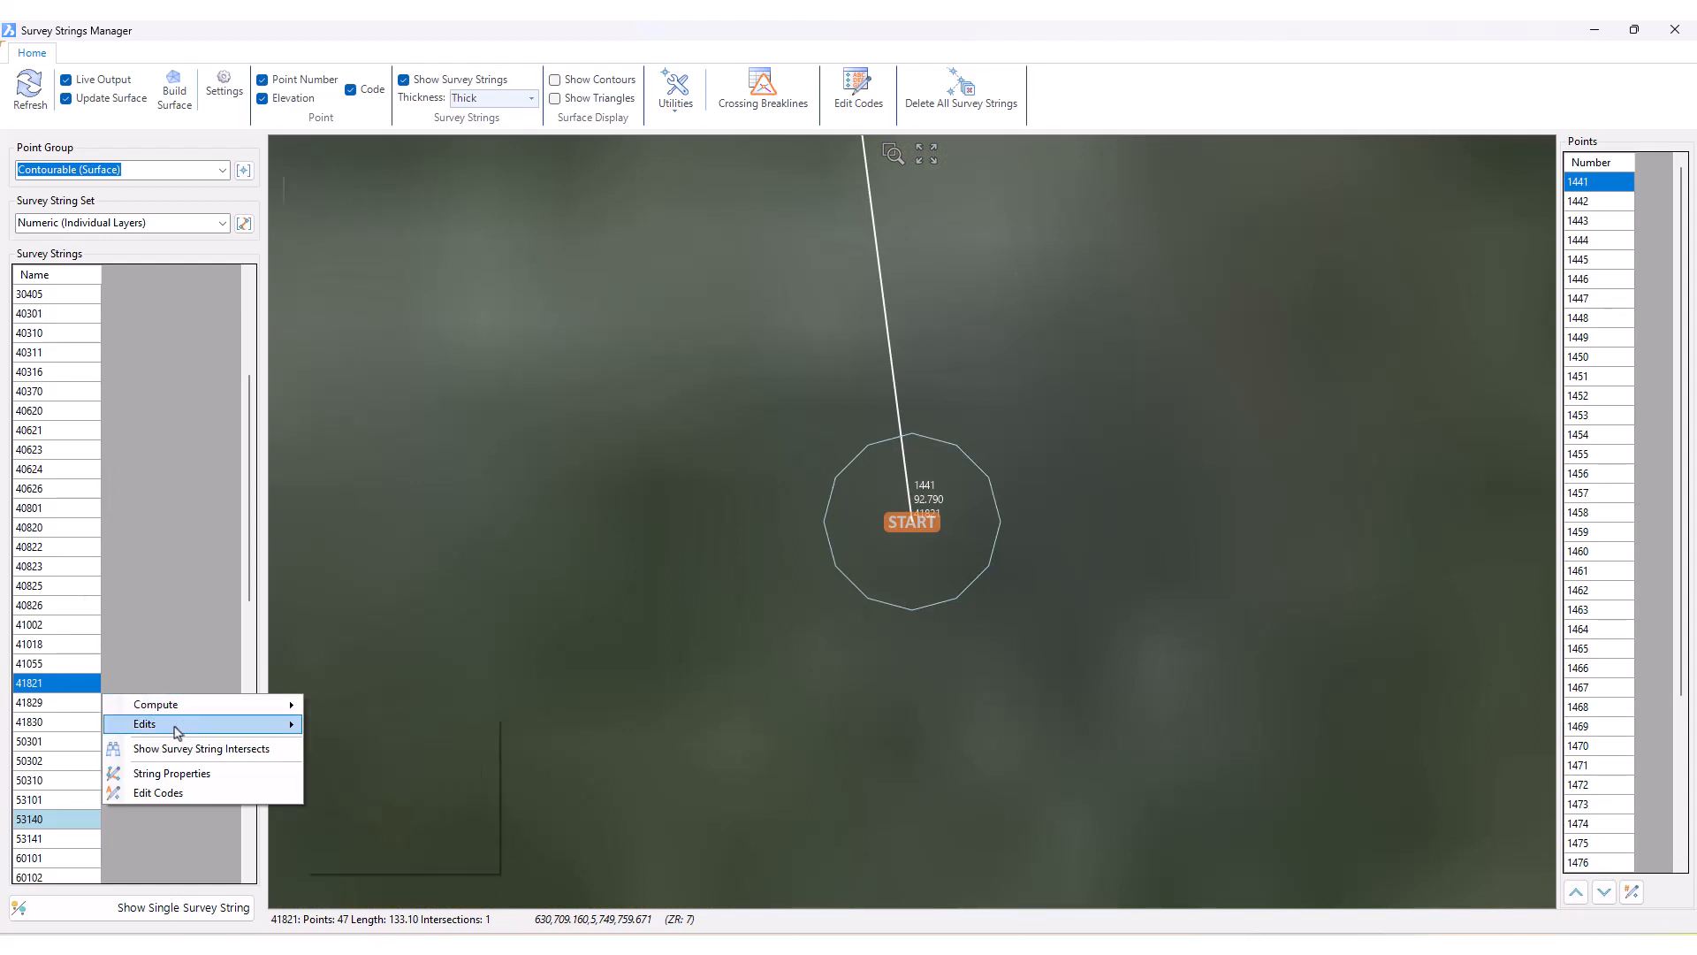
pyautogui.moveTo(178, 731)
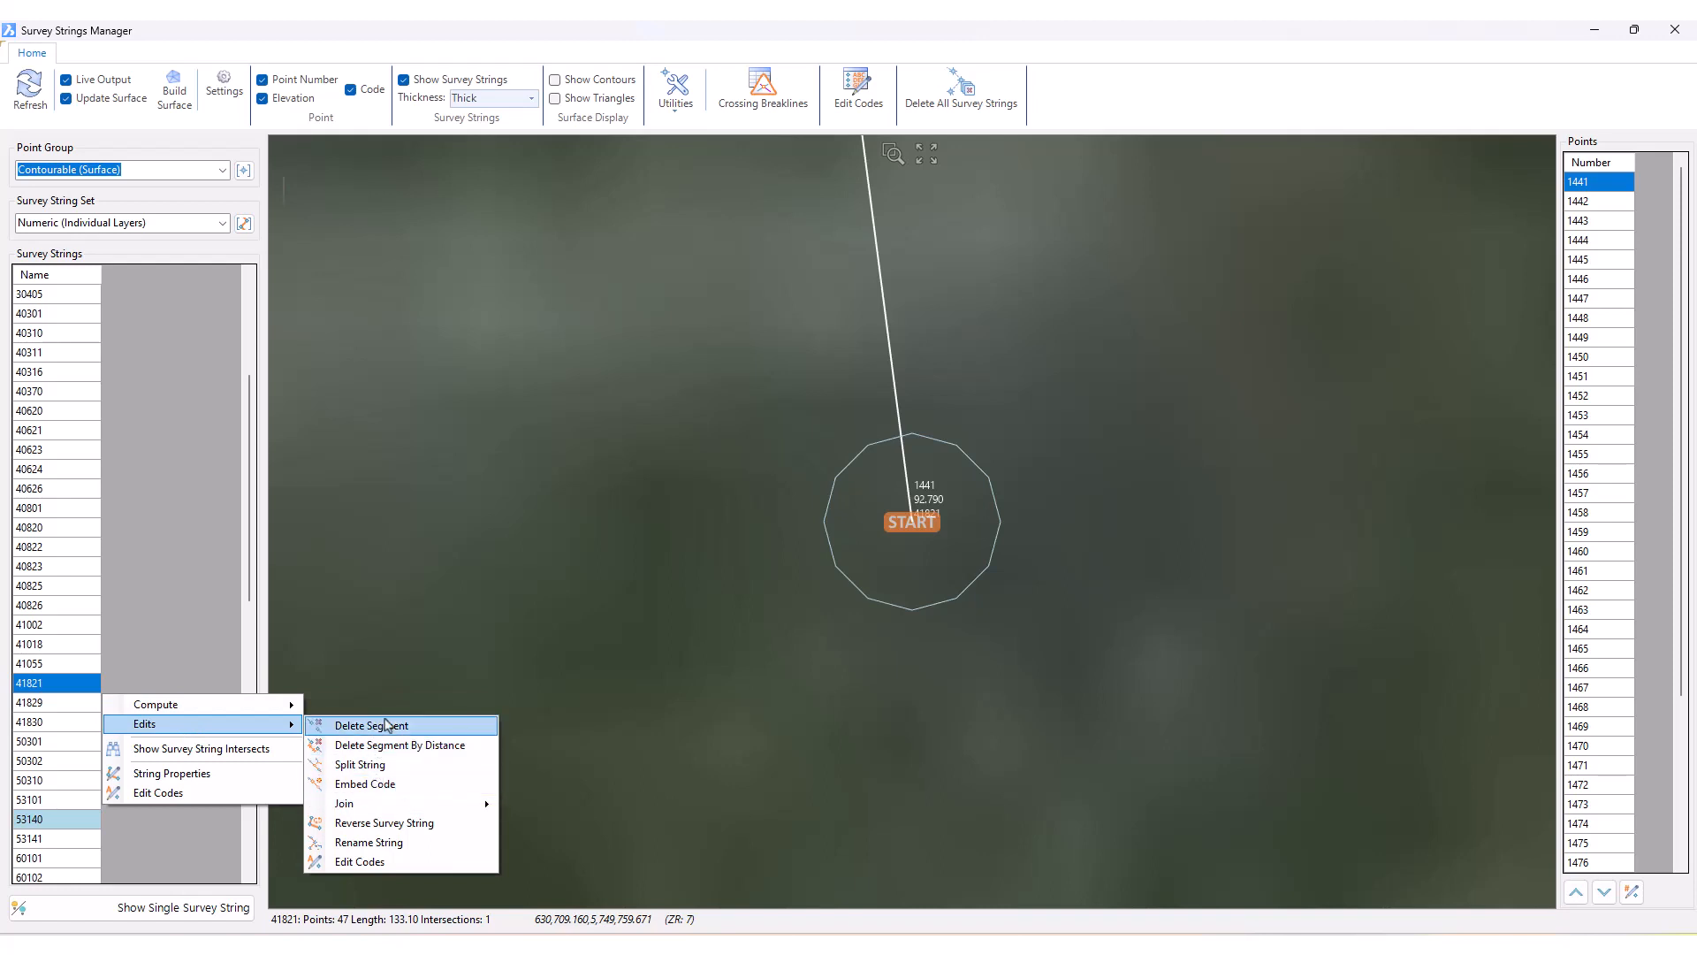
pyautogui.moveTo(368, 812)
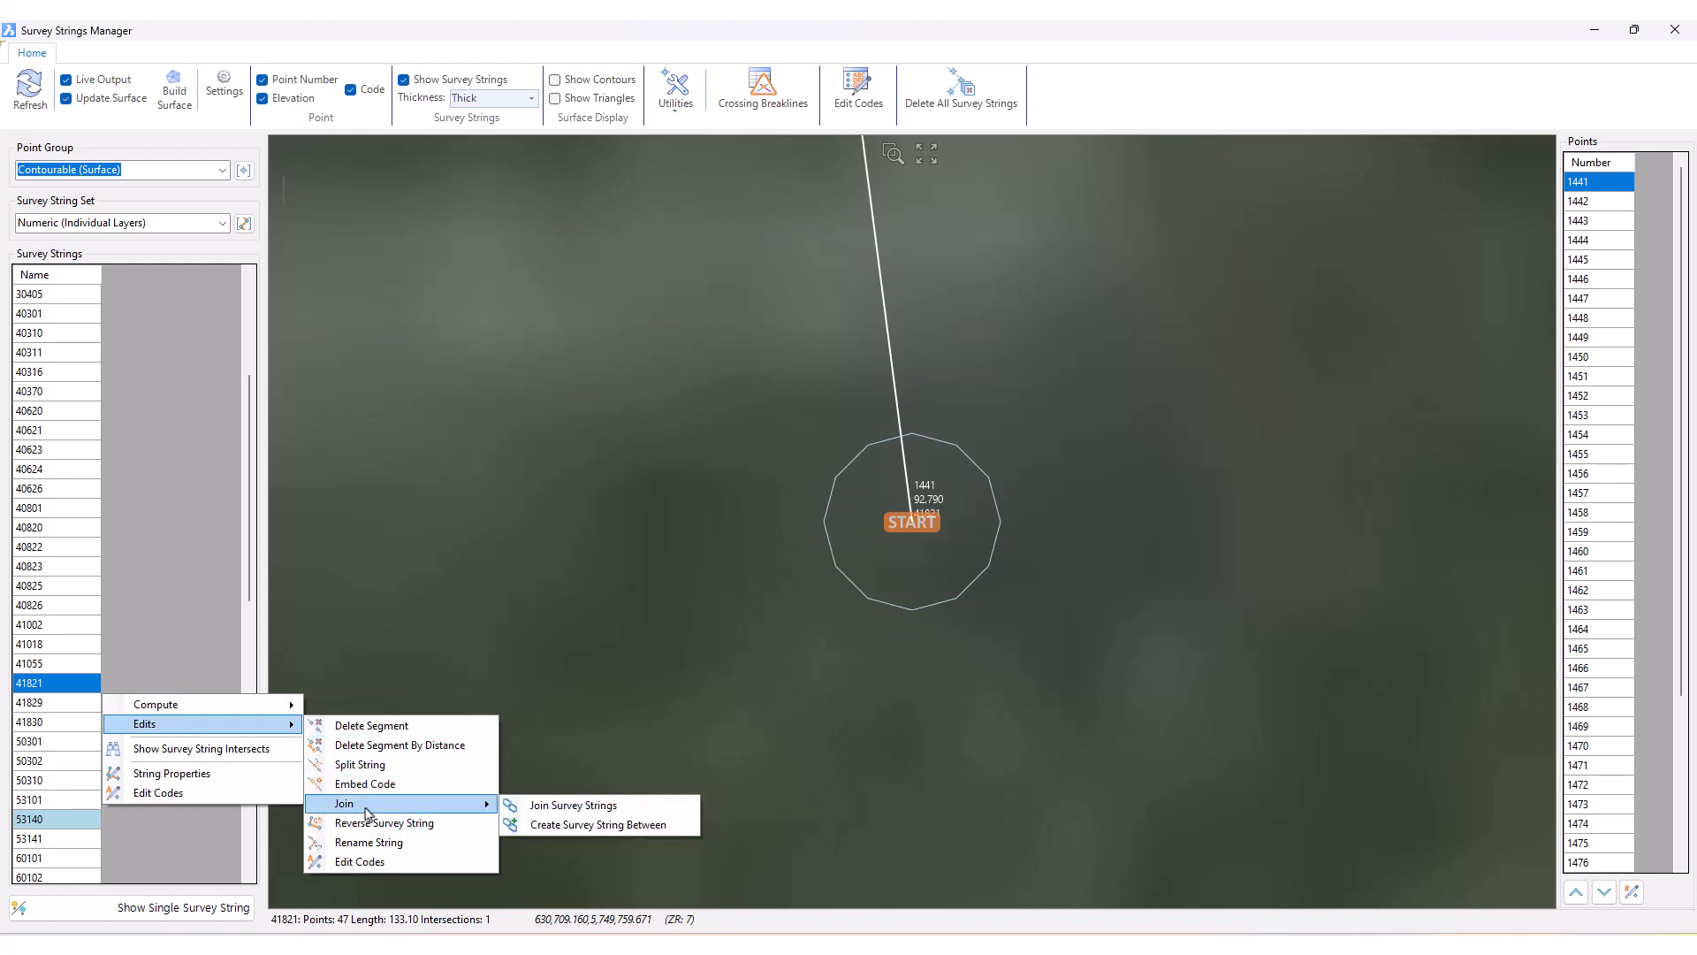
# - Review the properties of survey string 41821, including its 2D and 3D linework layers, Arc to Chord and tangent sampling settings
pyautogui.click(139, 775)
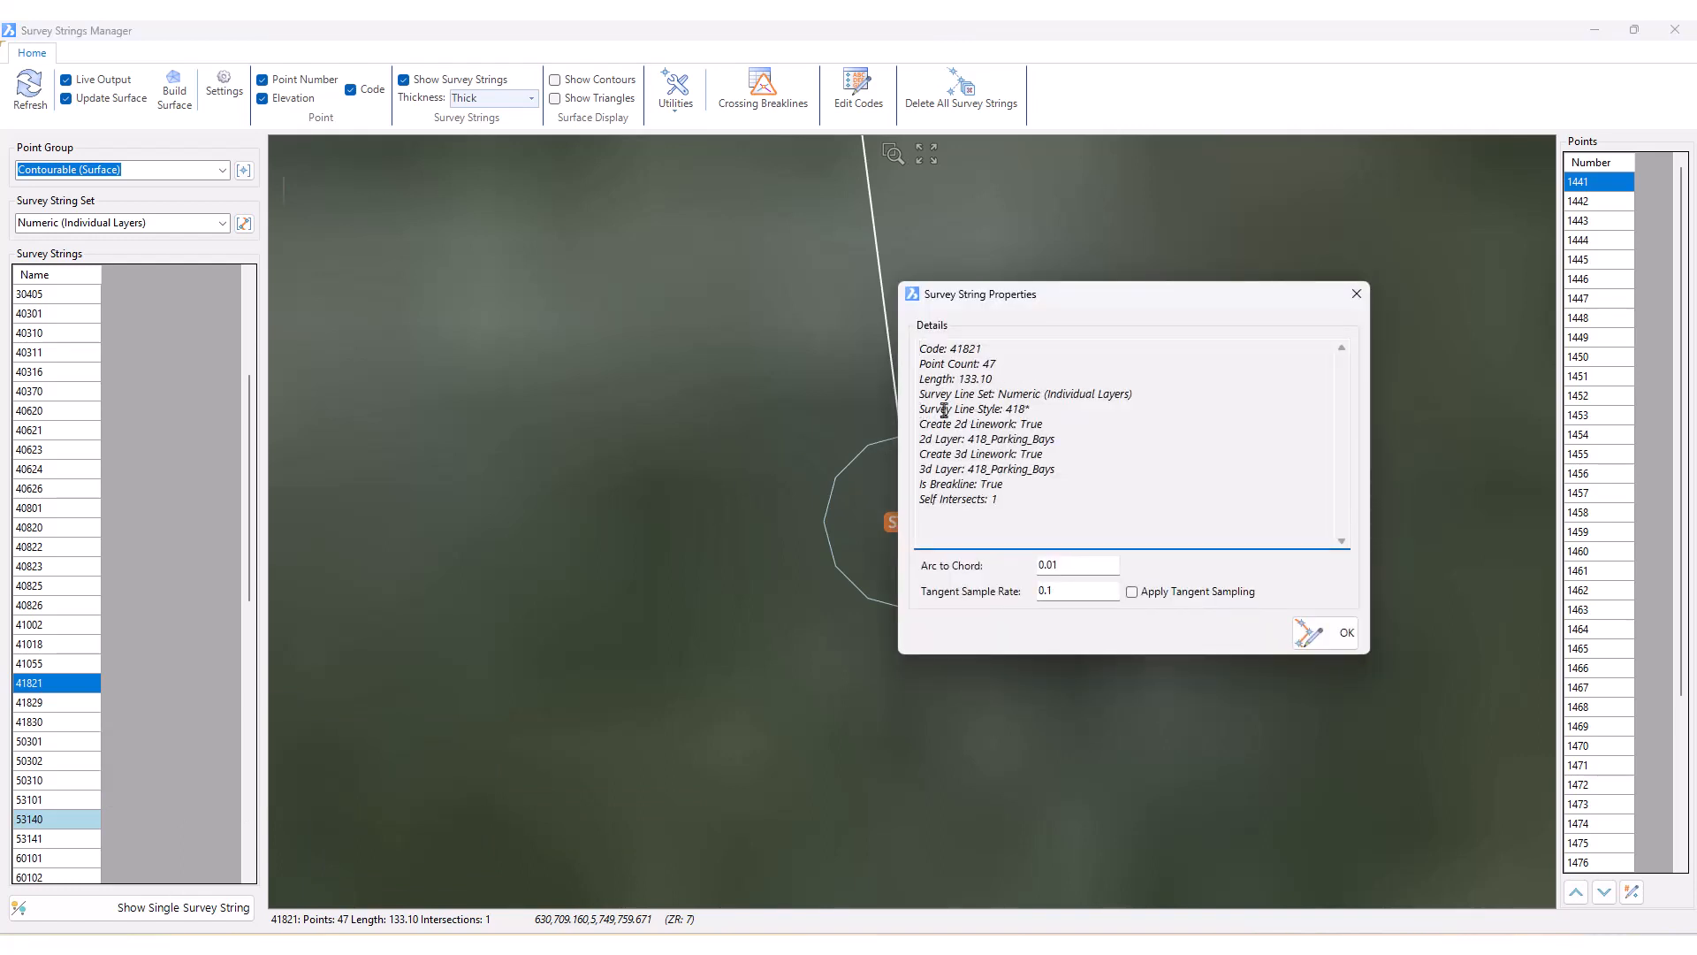
pyautogui.moveTo(1060, 424); pyautogui.dragTo(906, 419)
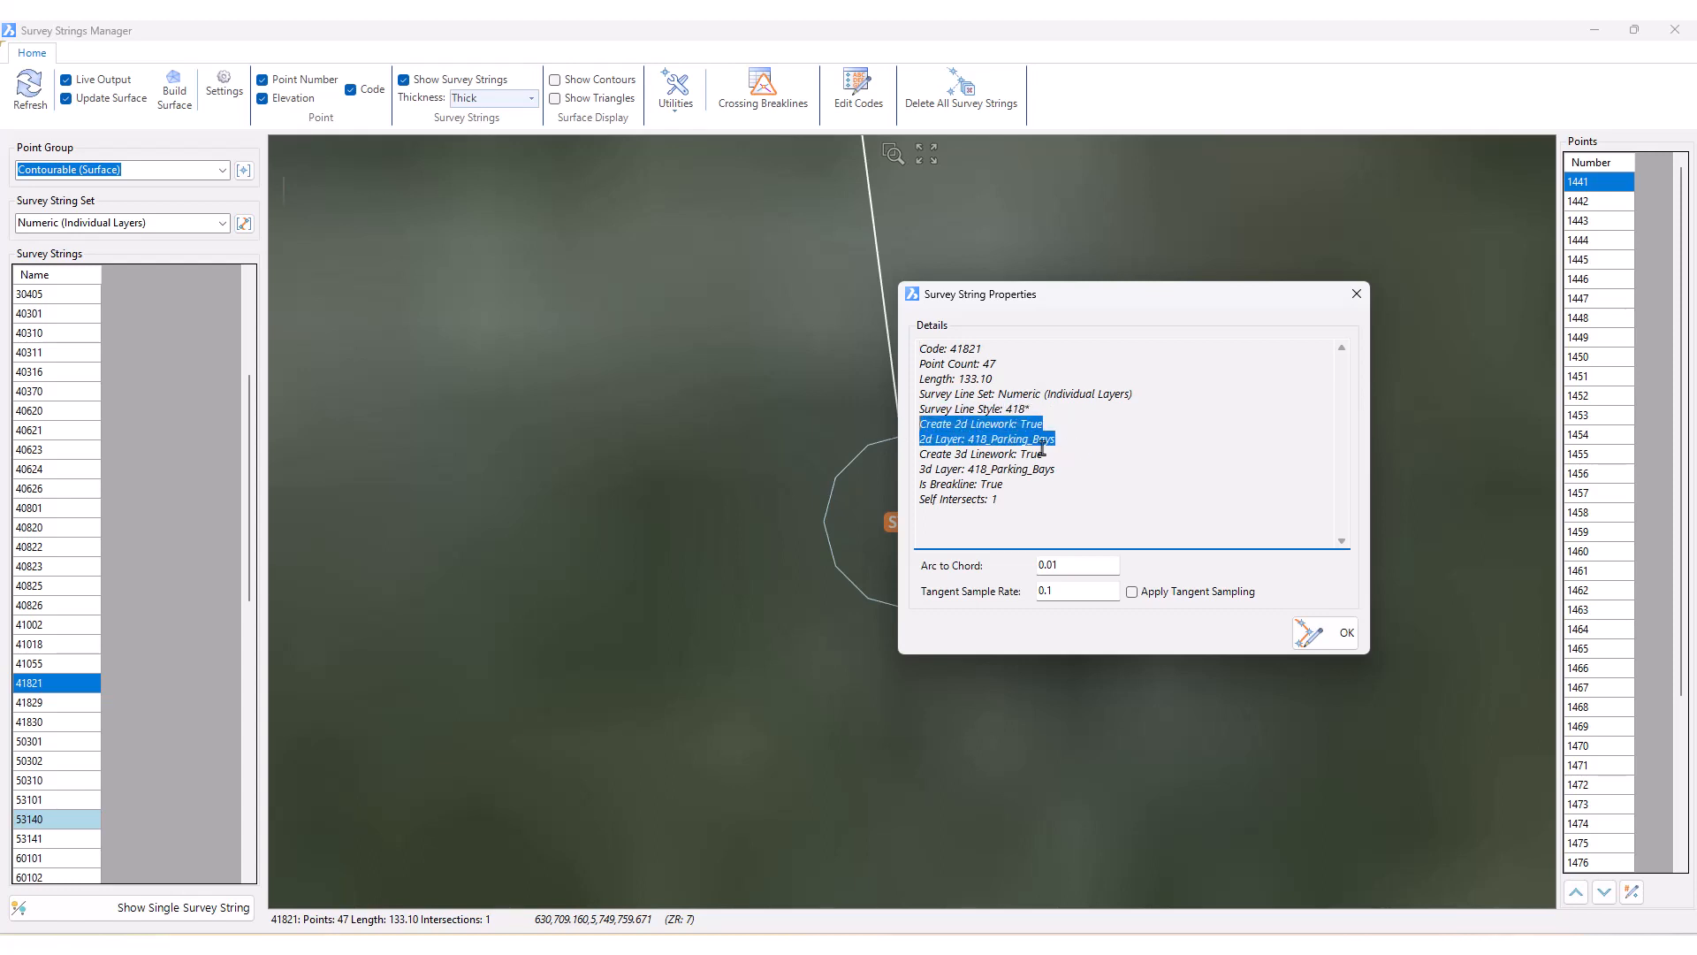
pyautogui.moveTo(1065, 454); pyautogui.dragTo(923, 452)
pyautogui.click(1138, 467)
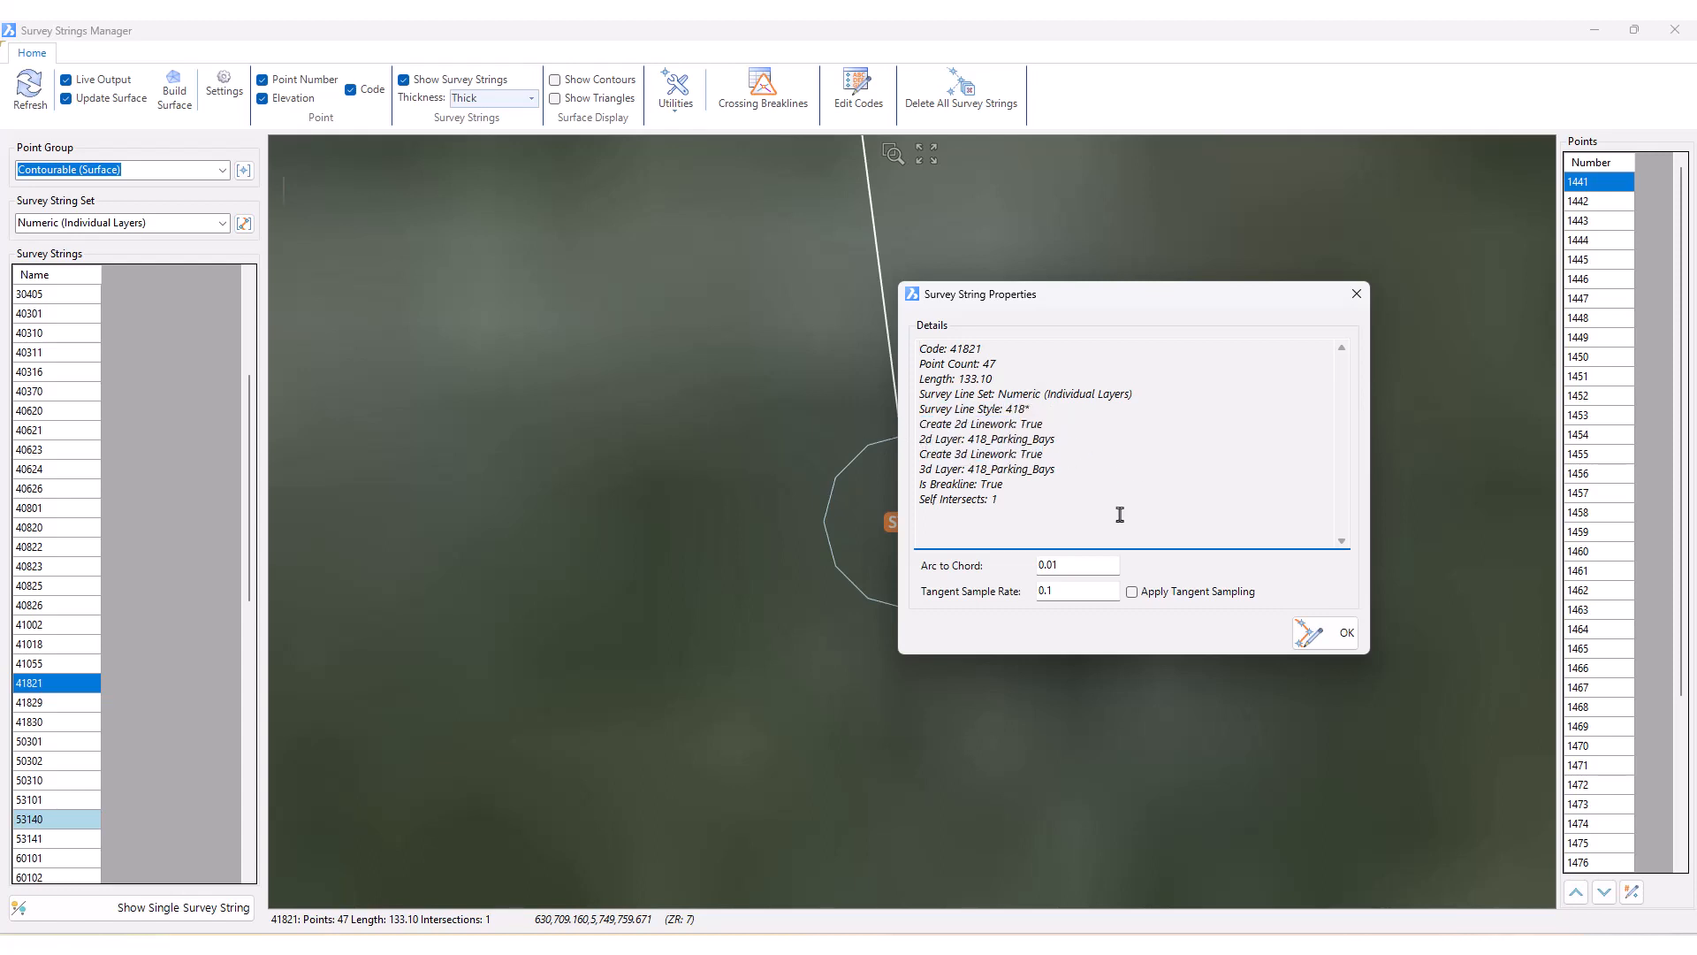
pyautogui.click(1072, 568)
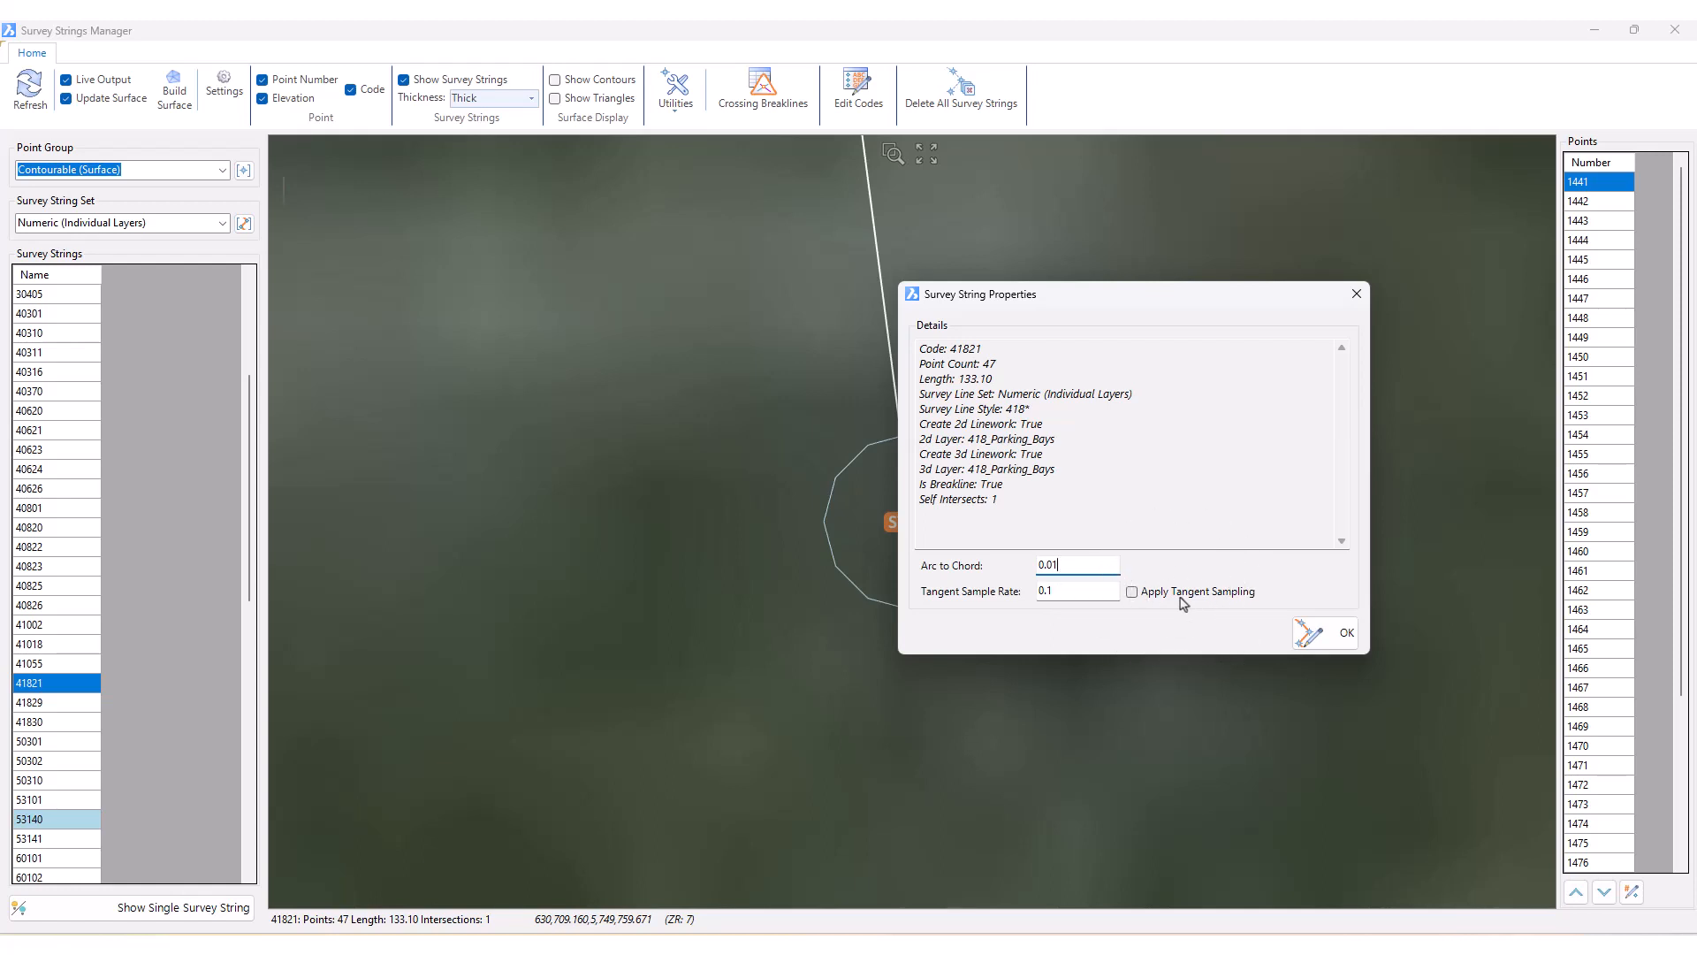
pyautogui.click(1317, 631)
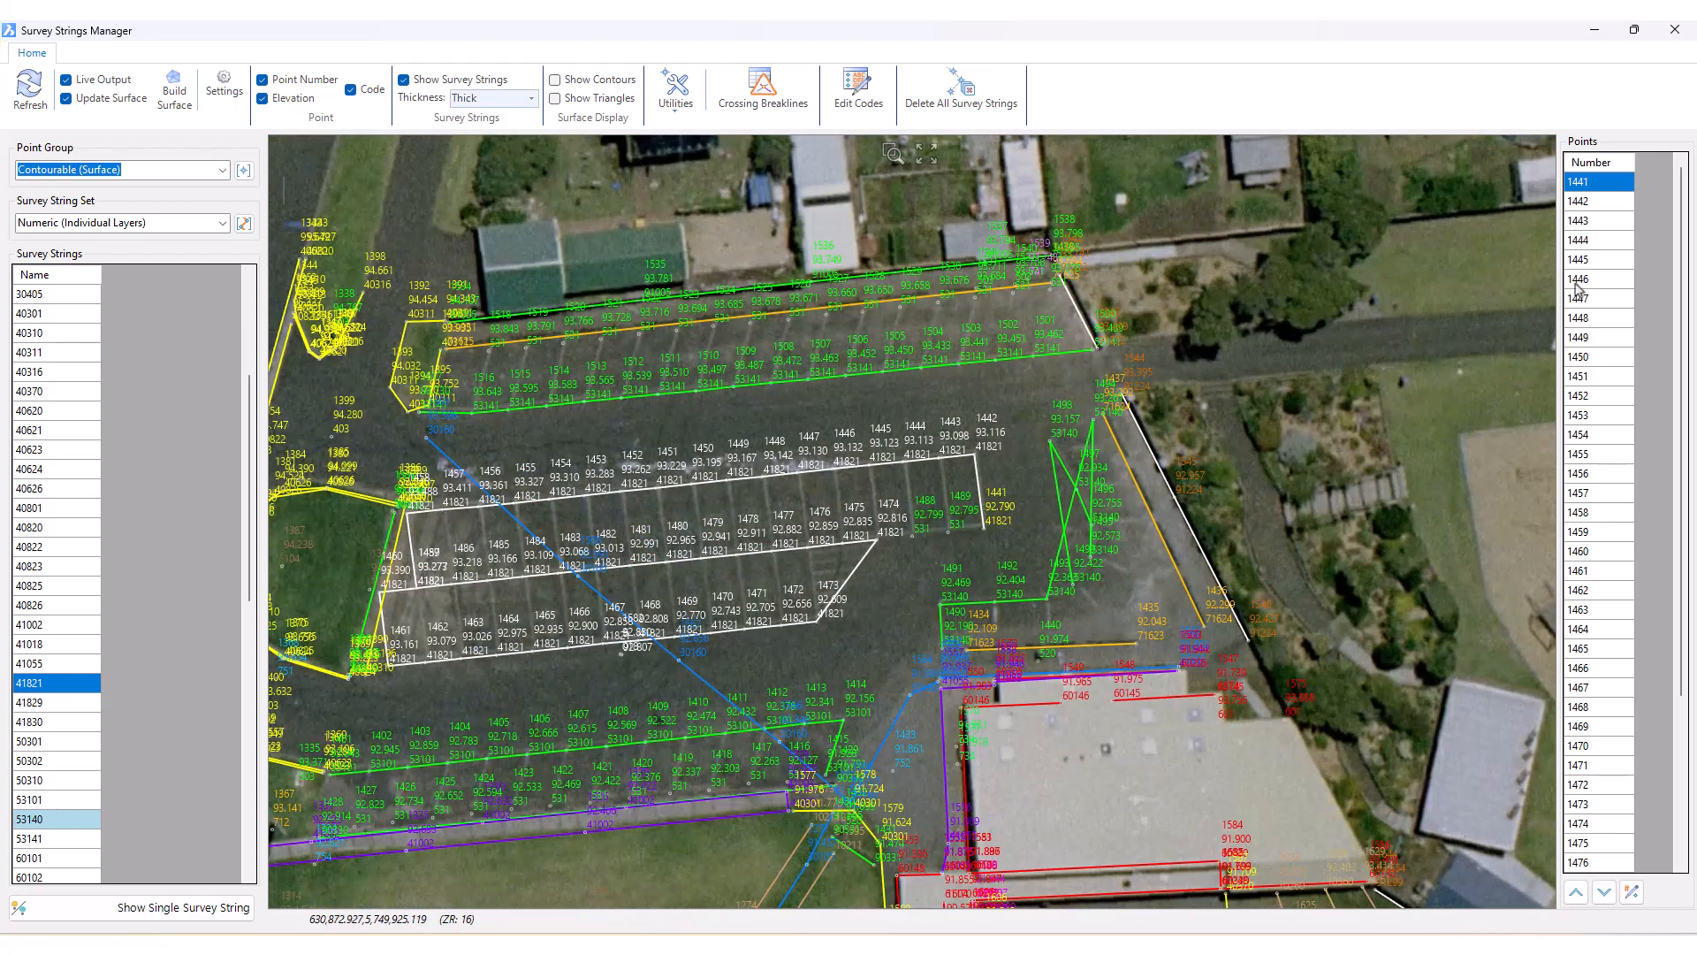
# - Select point 1447 on string 41821, check its point editing options, and return to the car park strings
pyautogui.click(1584, 299)
pyautogui.rightClick(1591, 303)
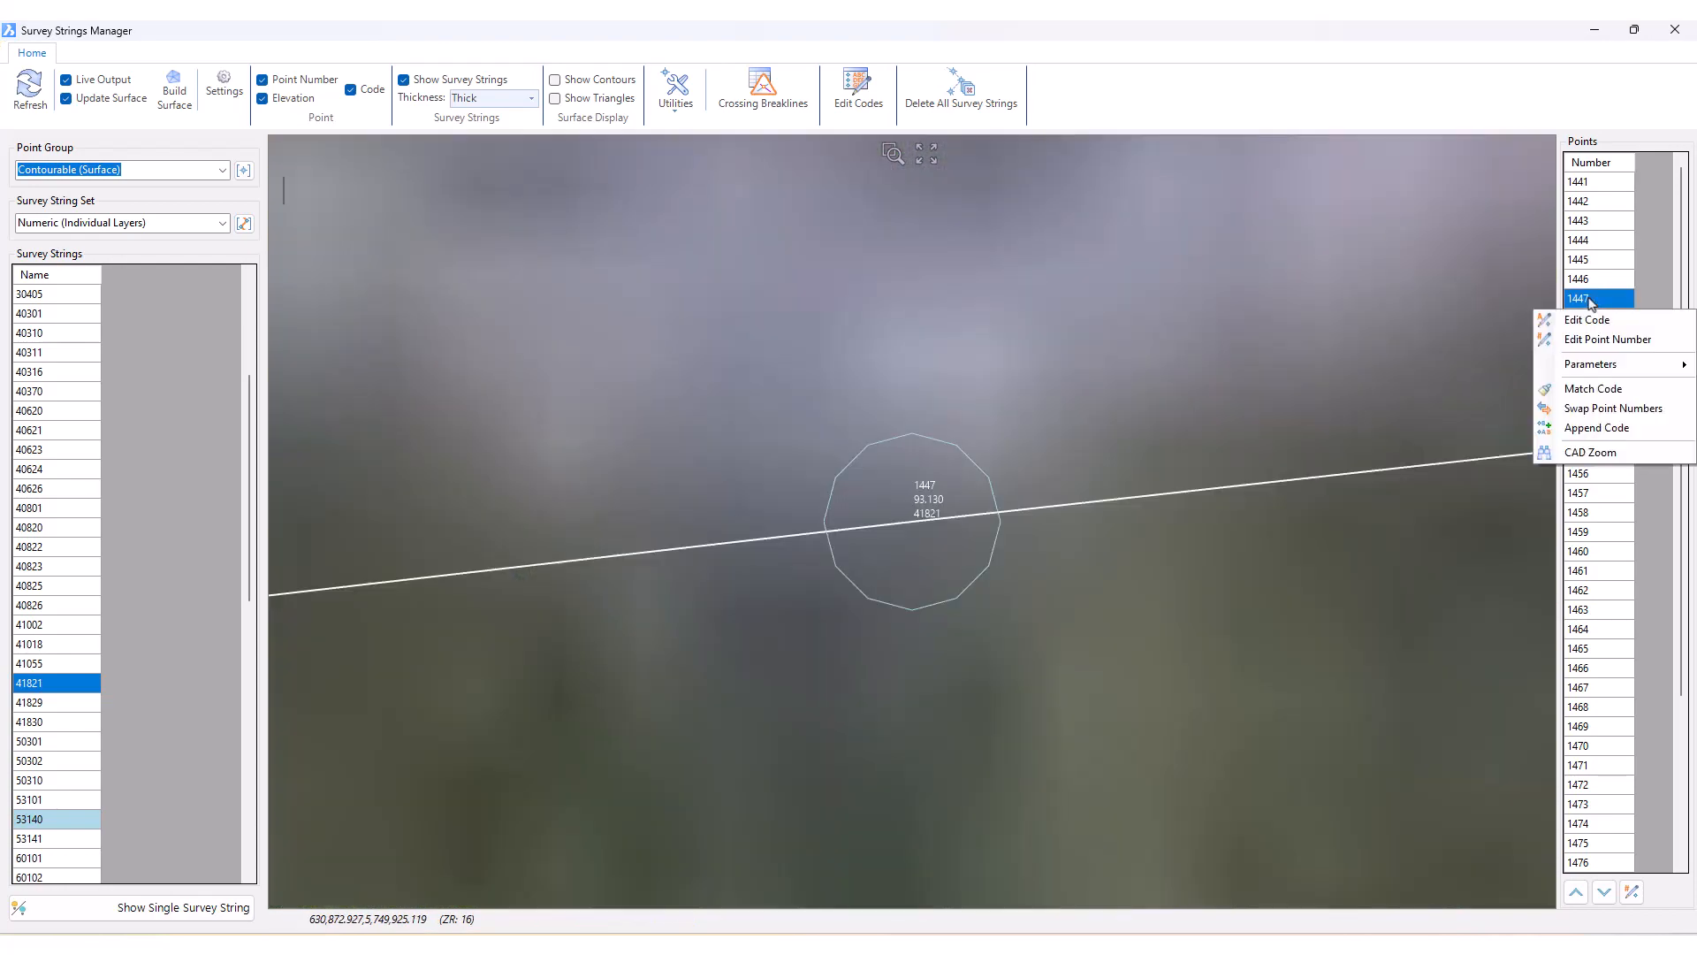
pyautogui.moveTo(1617, 372)
pyautogui.click(954, 416)
pyautogui.scroll(-10, 954, 416)
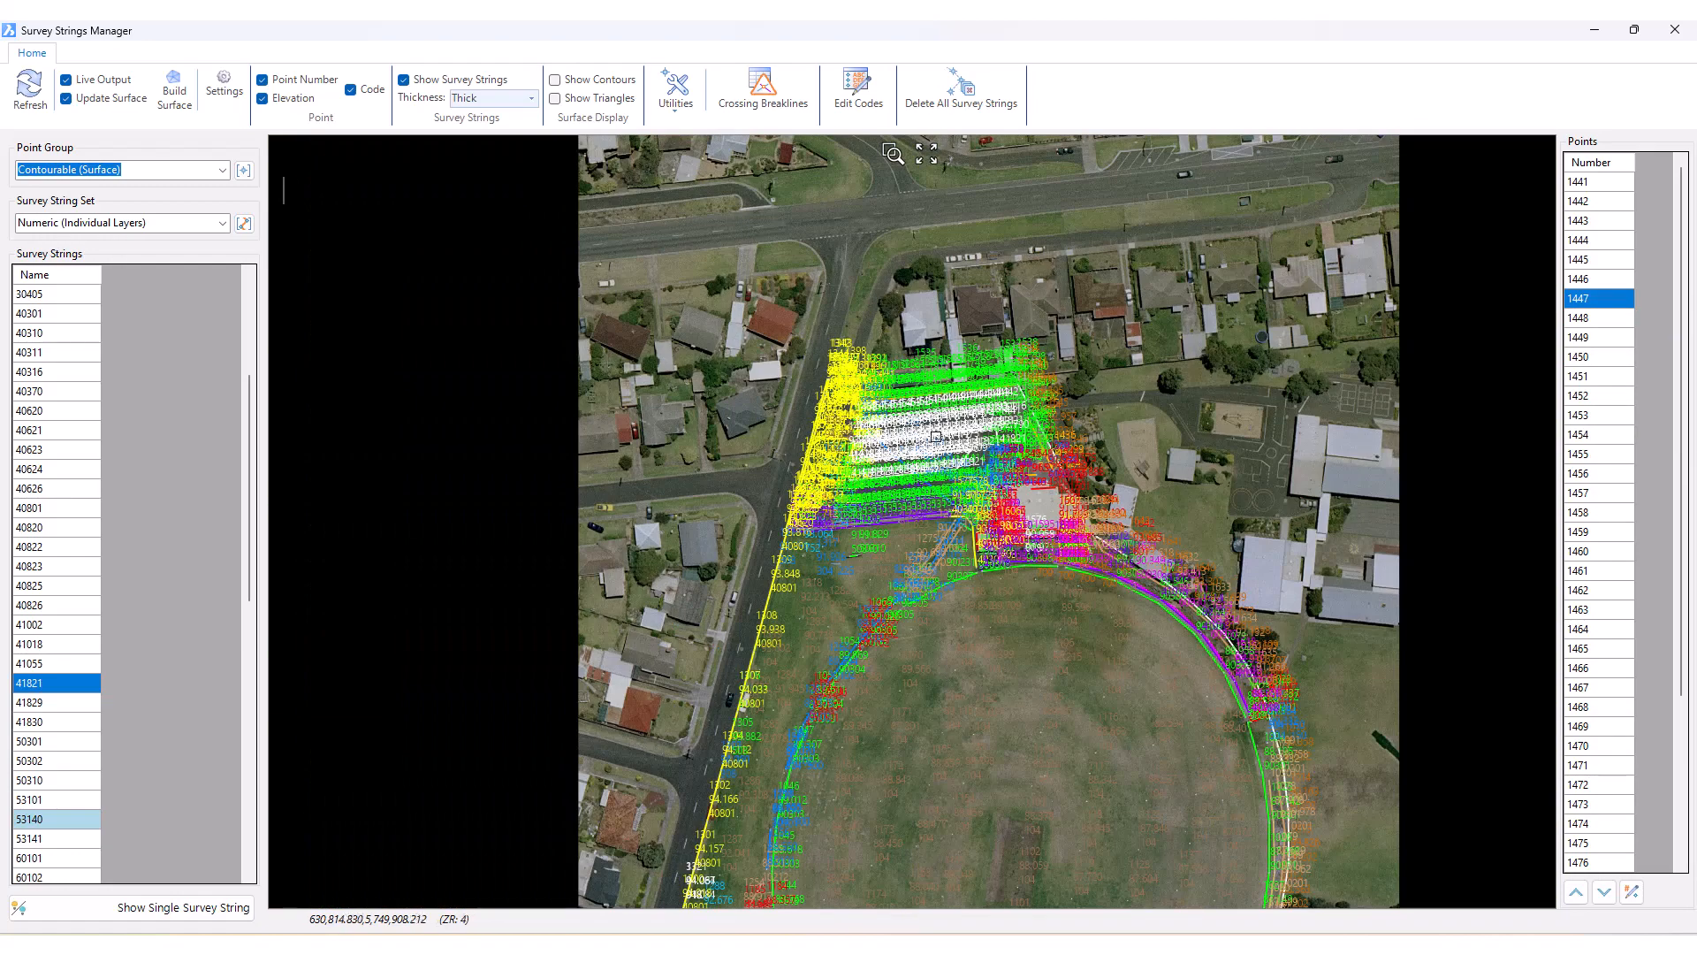
pyautogui.scroll(3, 892, 449)
pyautogui.scroll(2, 893, 449)
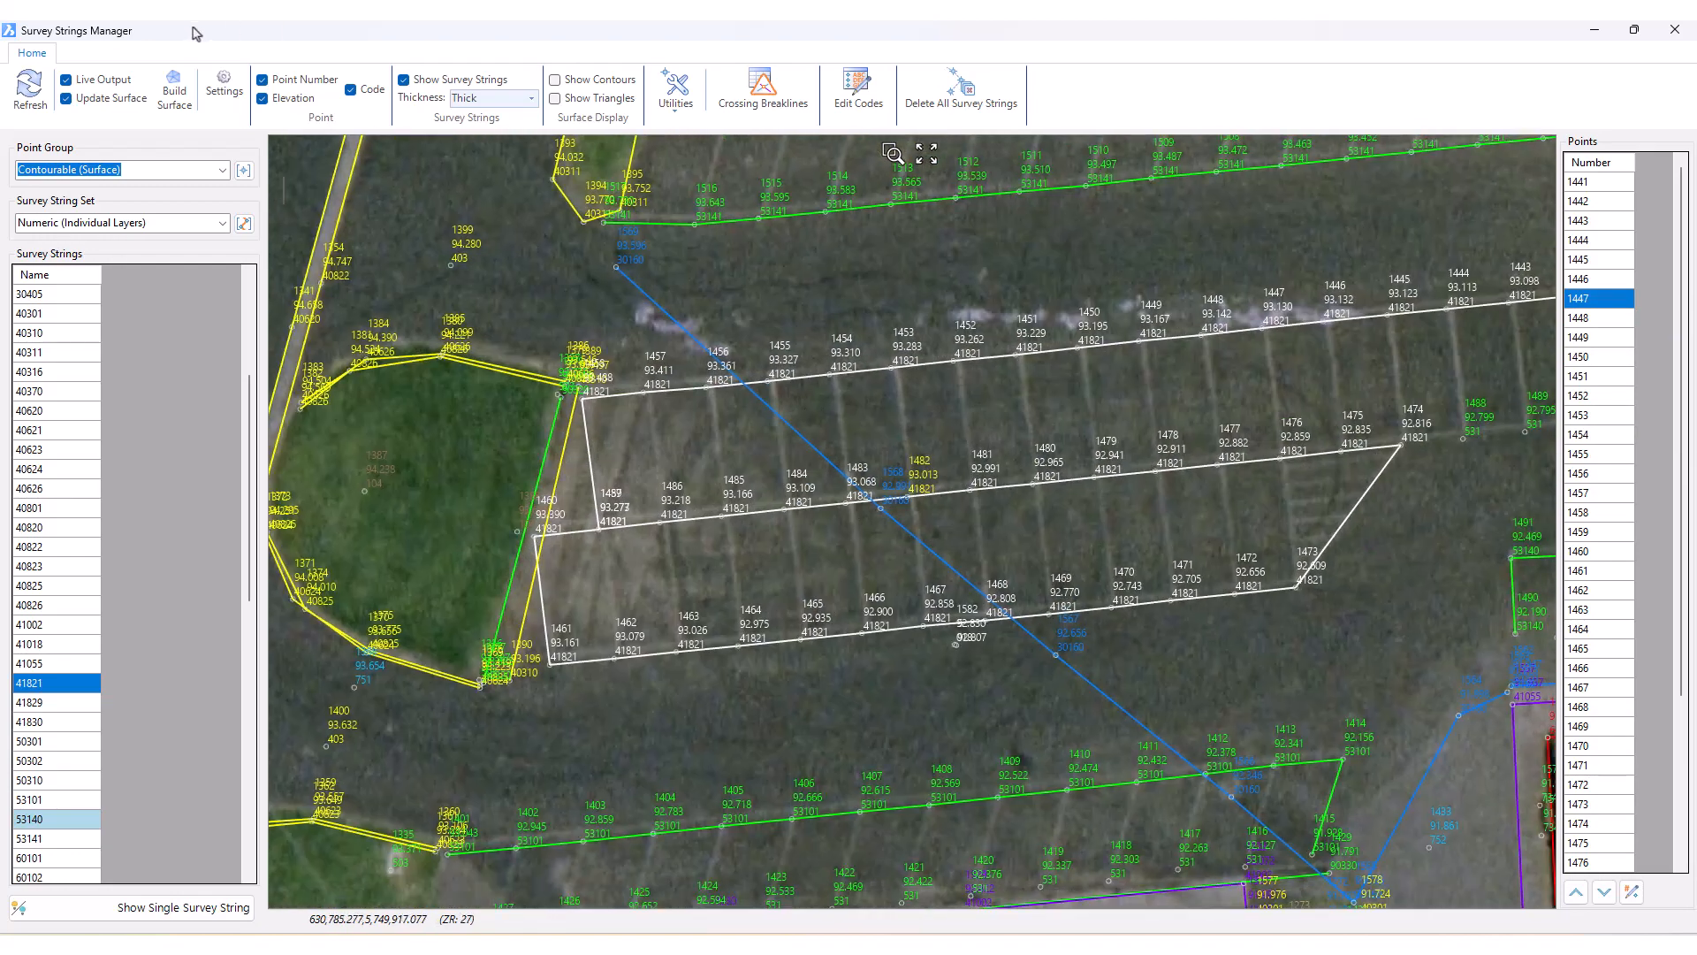
# - Float the Survey Strings Manager beside the drawing so that the oval can be viewed in both
pyautogui.moveTo(195, 31); pyautogui.dragTo(634, 199)
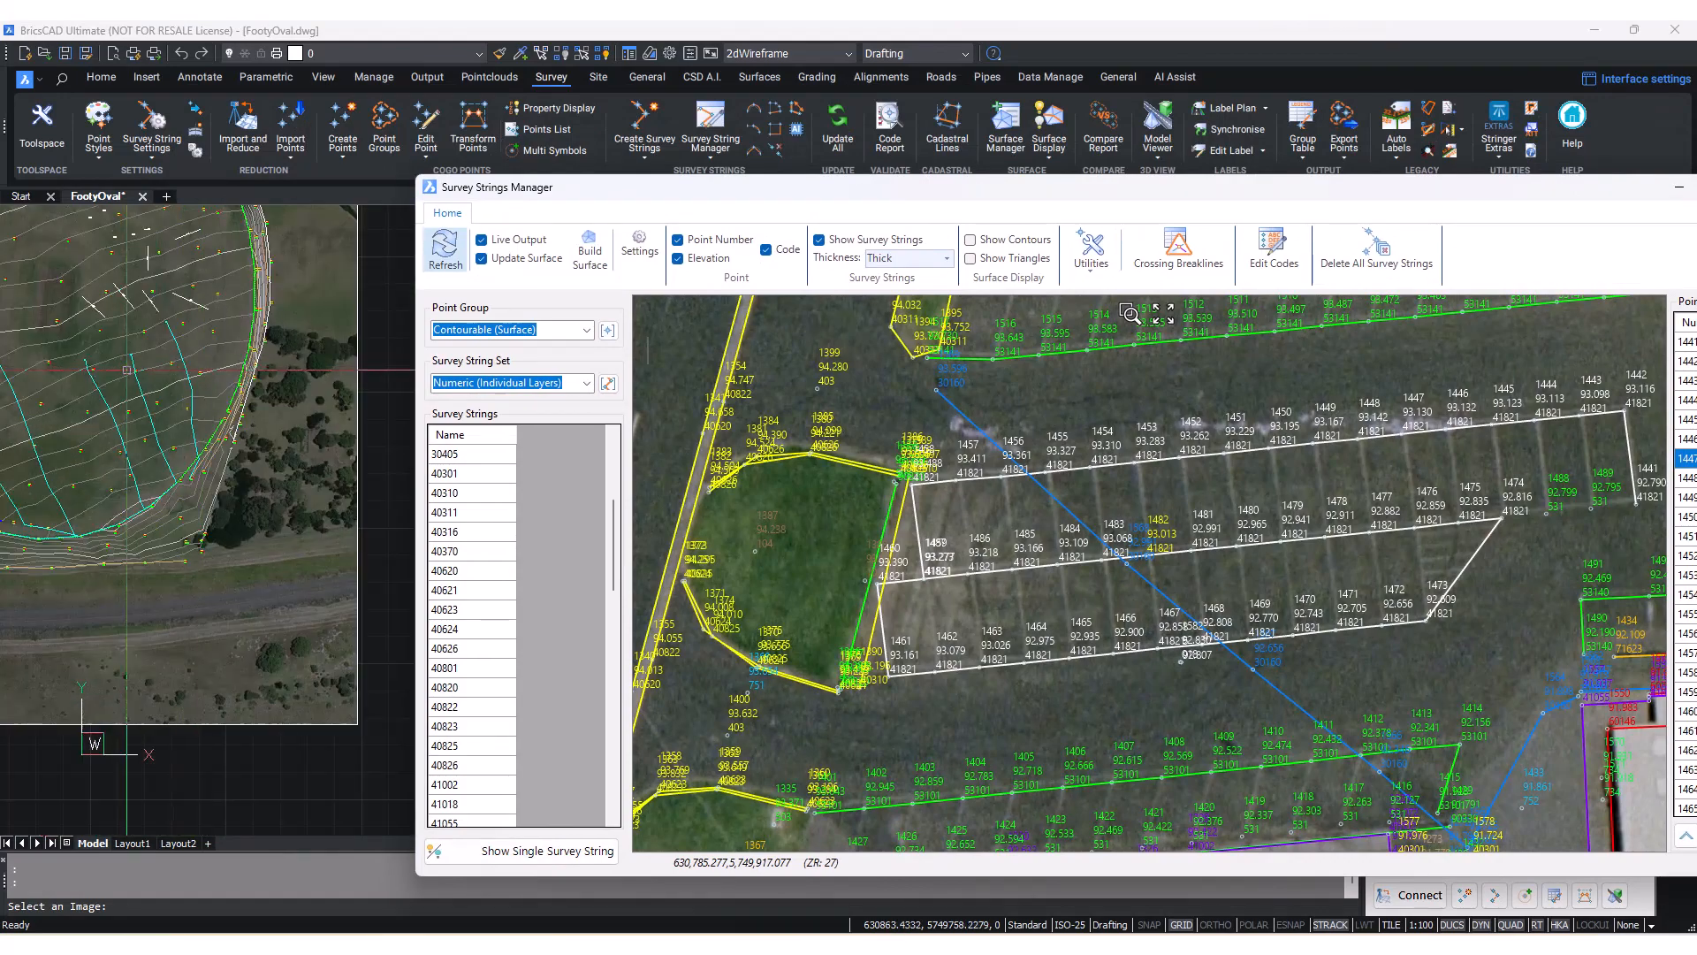
pyautogui.moveTo(92, 437); pyautogui.dragTo(193, 421, button='middle')
pyautogui.moveTo(566, 192); pyautogui.dragTo(715, 97)
pyautogui.scroll(-7, 1085, 421)
pyautogui.moveTo(1121, 523); pyautogui.dragTo(1167, 467, button='middle')
pyautogui.scroll(3, 1167, 467)
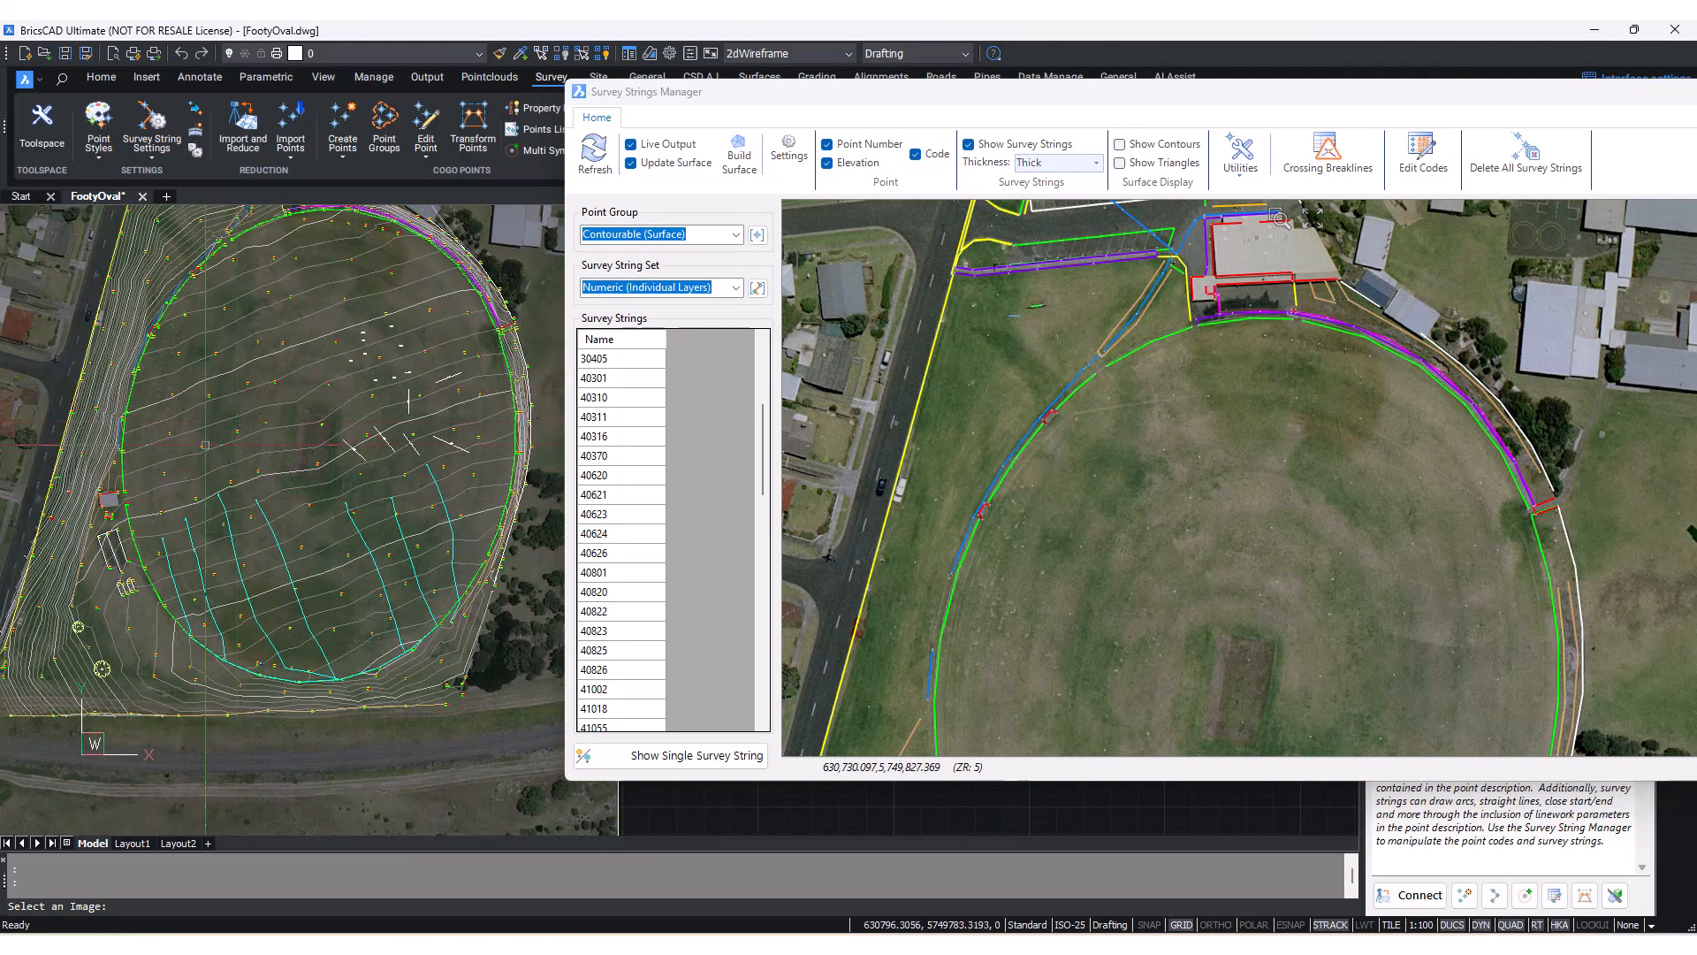
pyautogui.moveTo(206, 395); pyautogui.dragTo(238, 357, button='middle')
# - Locate the two small U-shaped strings west of the oval and select survey string 41830
pyautogui.moveTo(1066, 553); pyautogui.dragTo(1122, 326, button='middle')
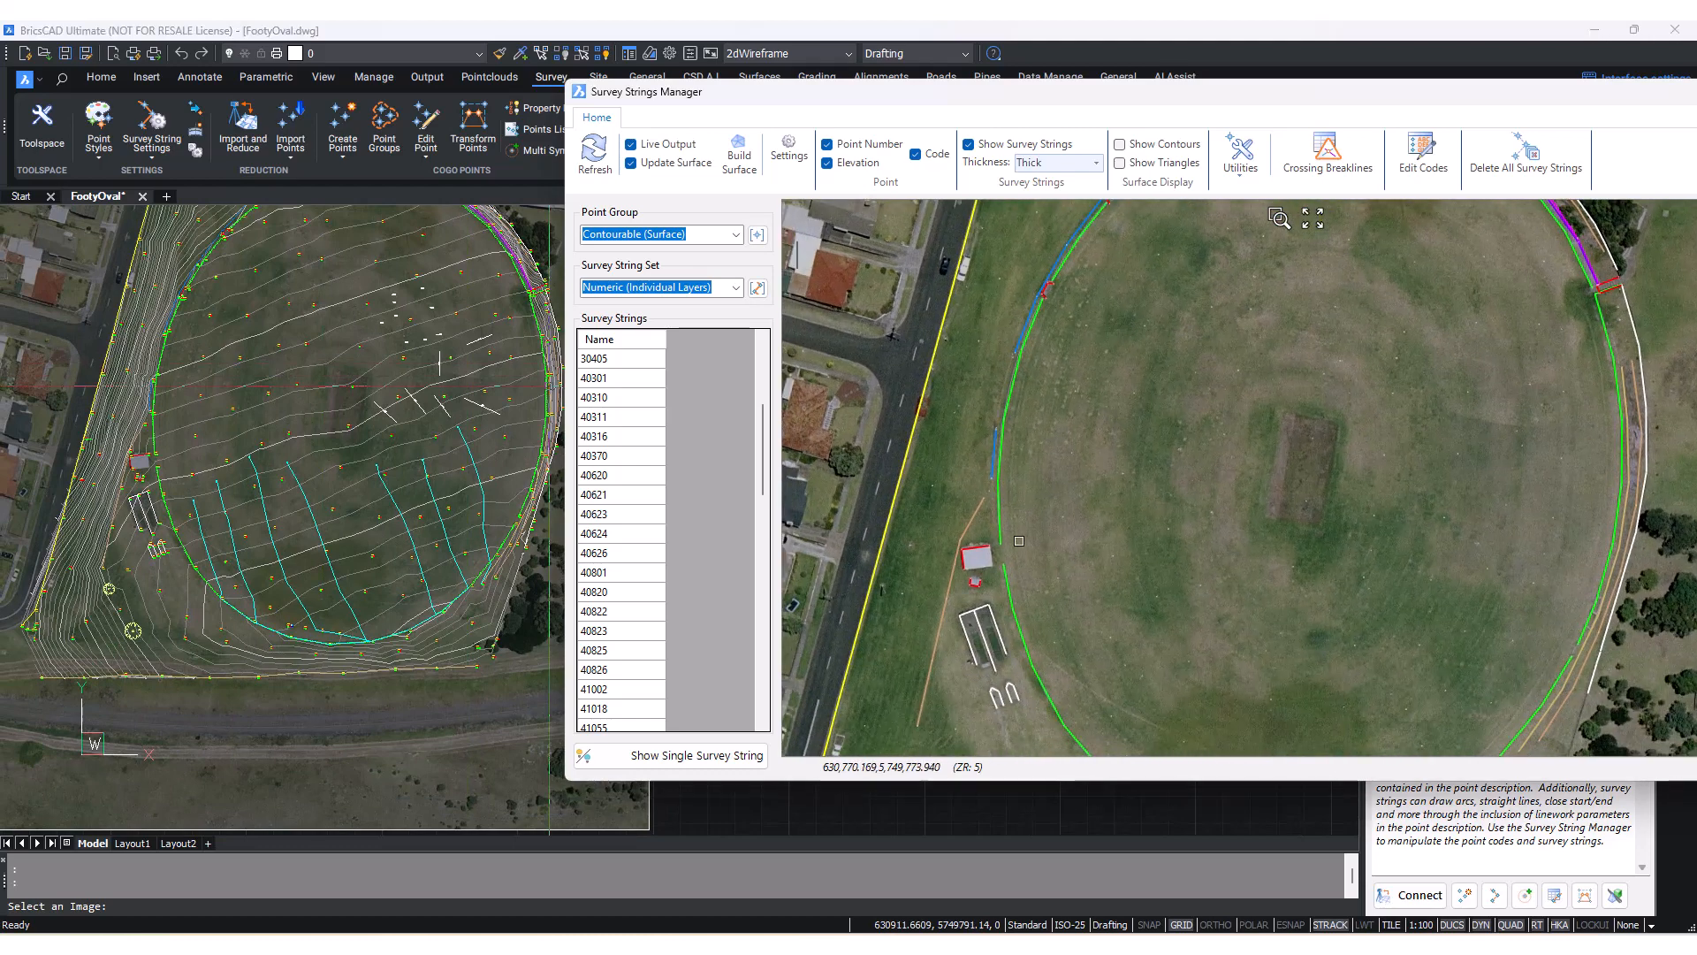
pyautogui.moveTo(1012, 659); pyautogui.dragTo(1025, 425, button='middle')
pyautogui.scroll(10, 1025, 426)
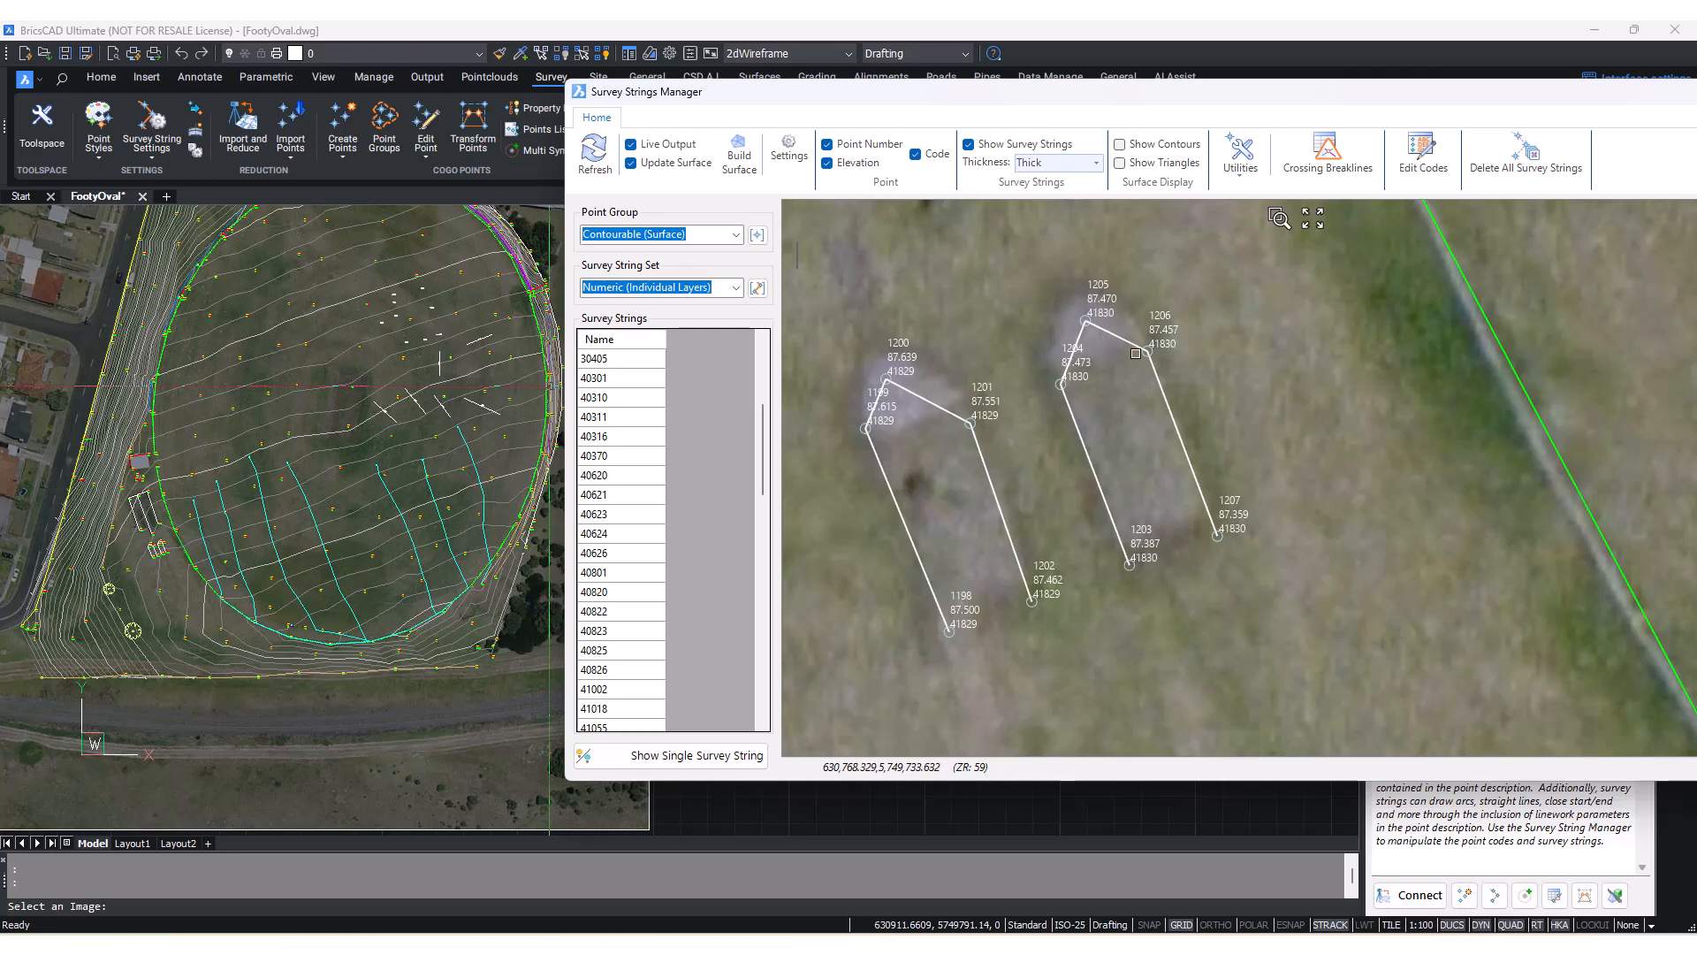
pyautogui.click(1070, 424)
pyautogui.moveTo(972, 92); pyautogui.dragTo(853, 102)
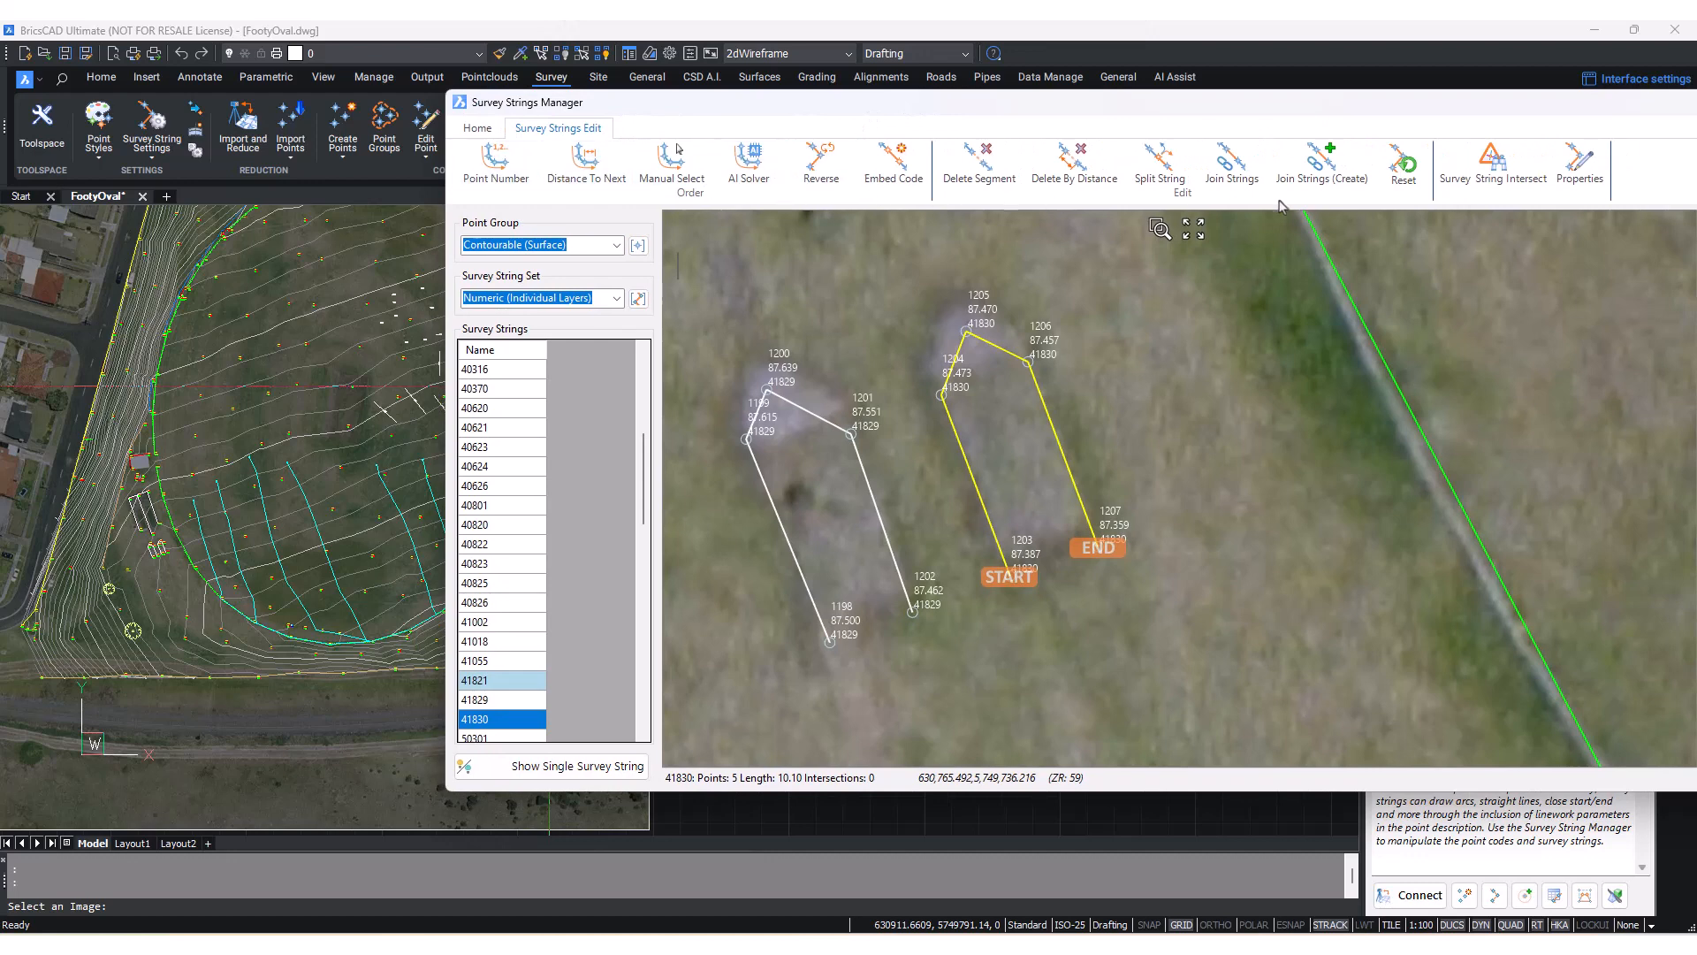
# - Select point 1203 on string 41830 and zoom the CAD drawing to it
pyautogui.click(1025, 552)
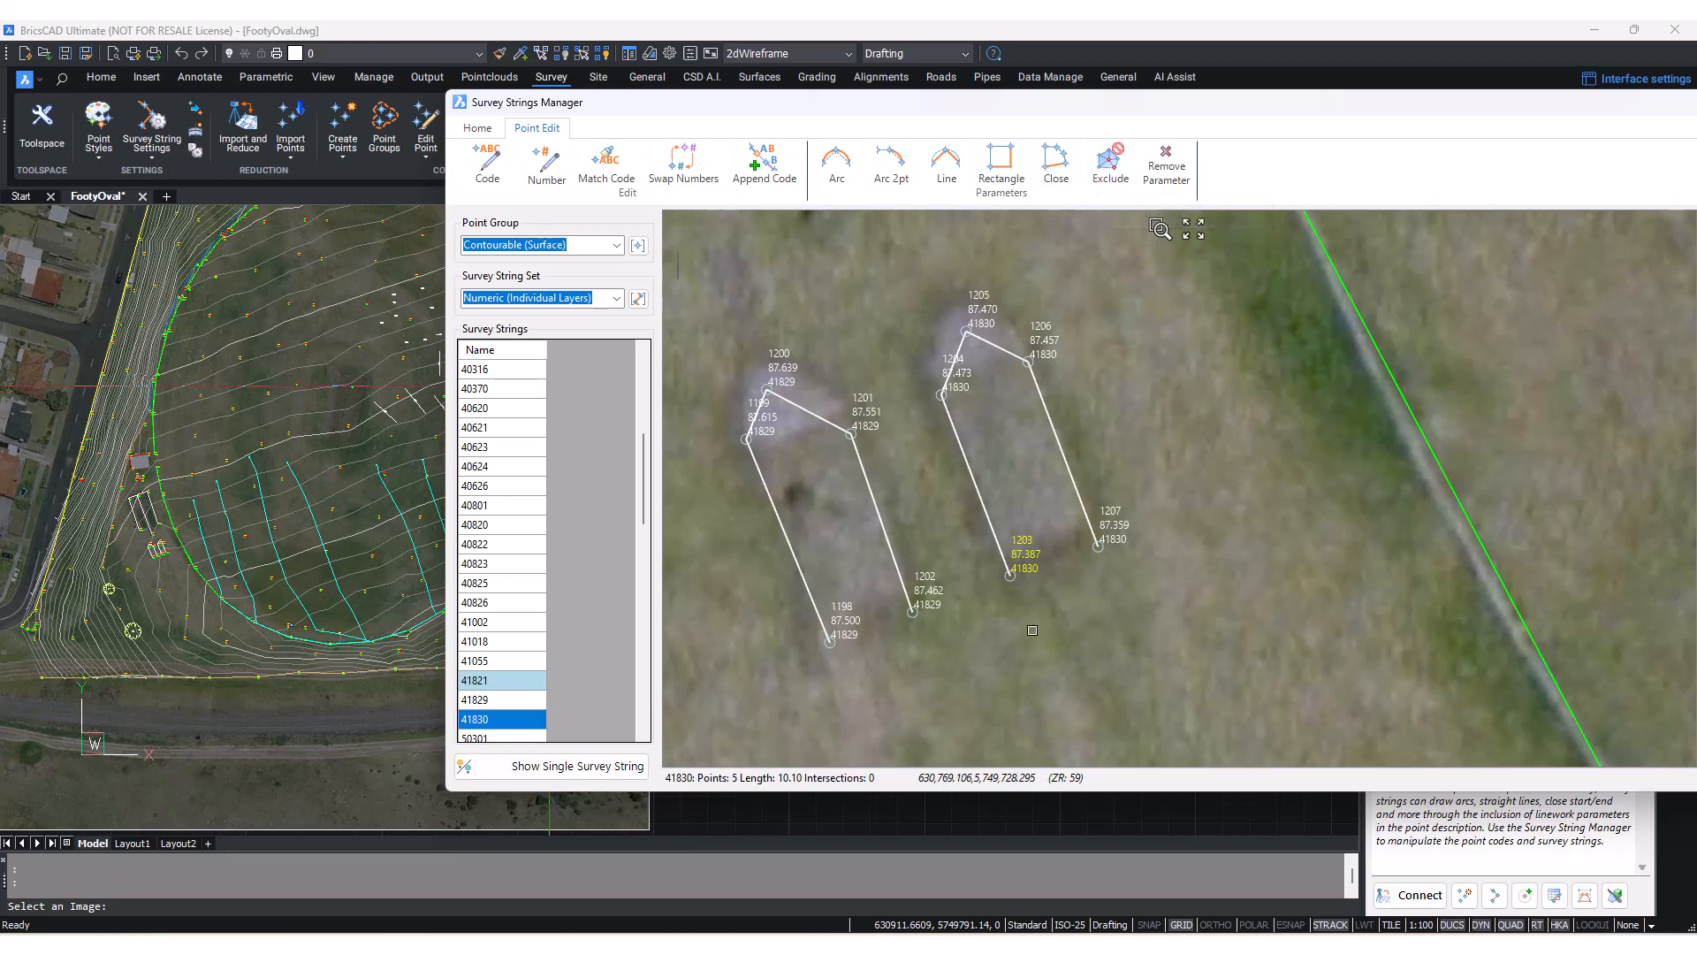
pyautogui.rightClick(1037, 592)
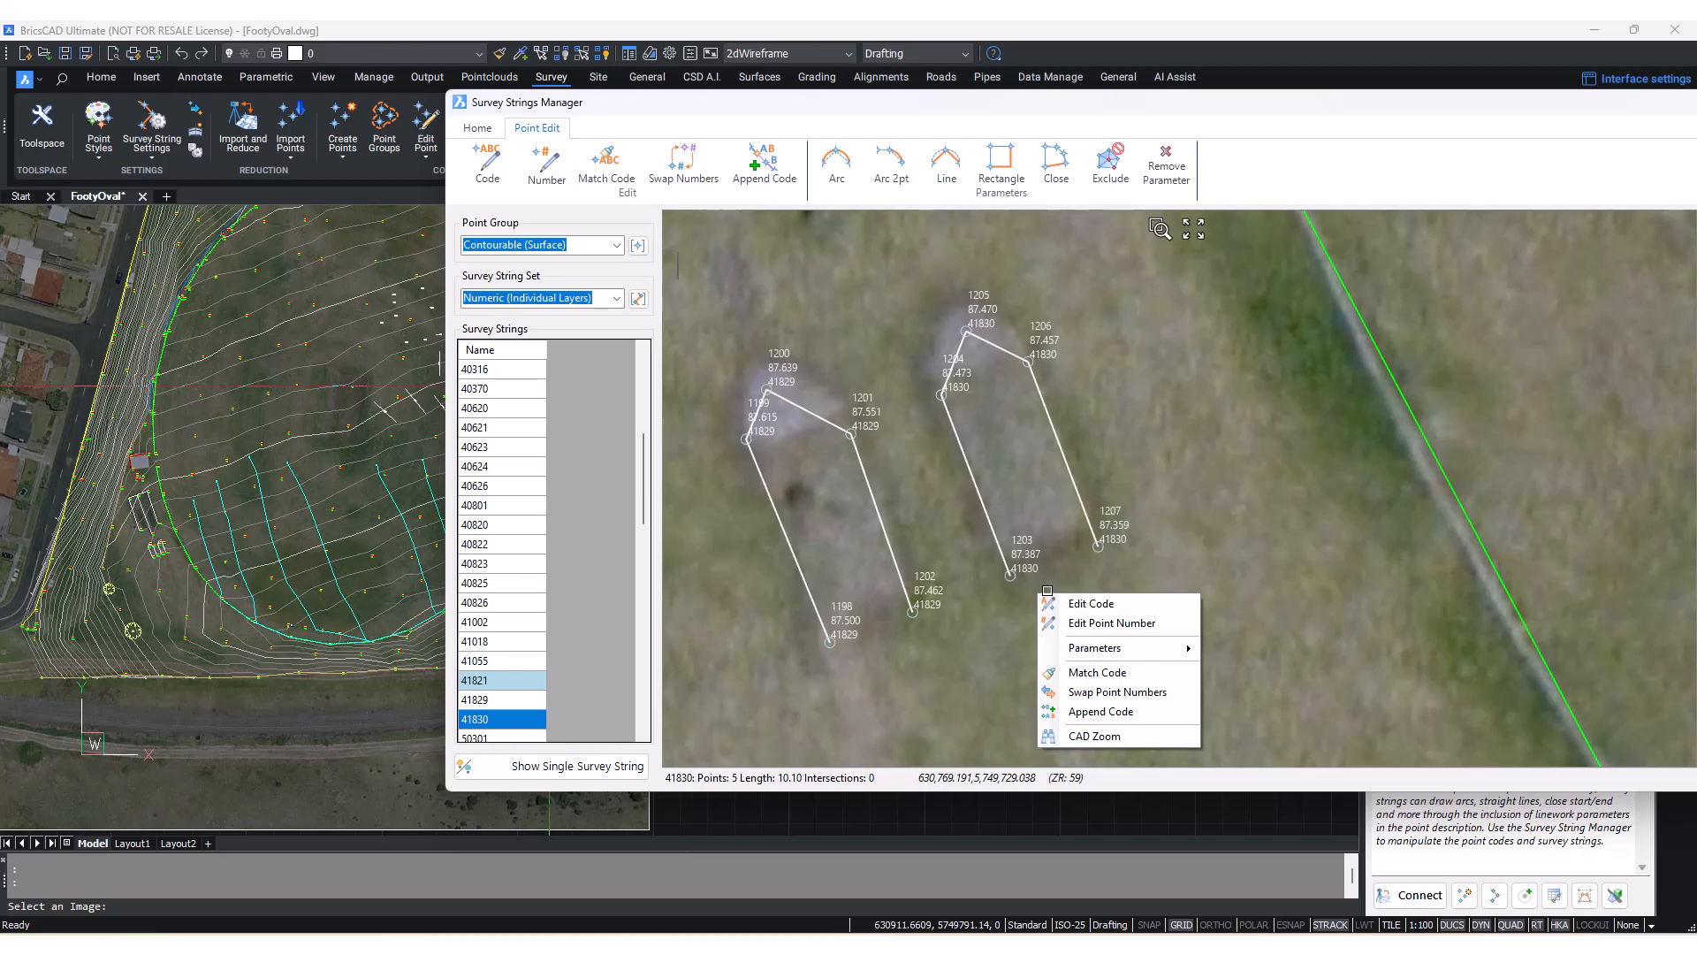
pyautogui.click(1115, 738)
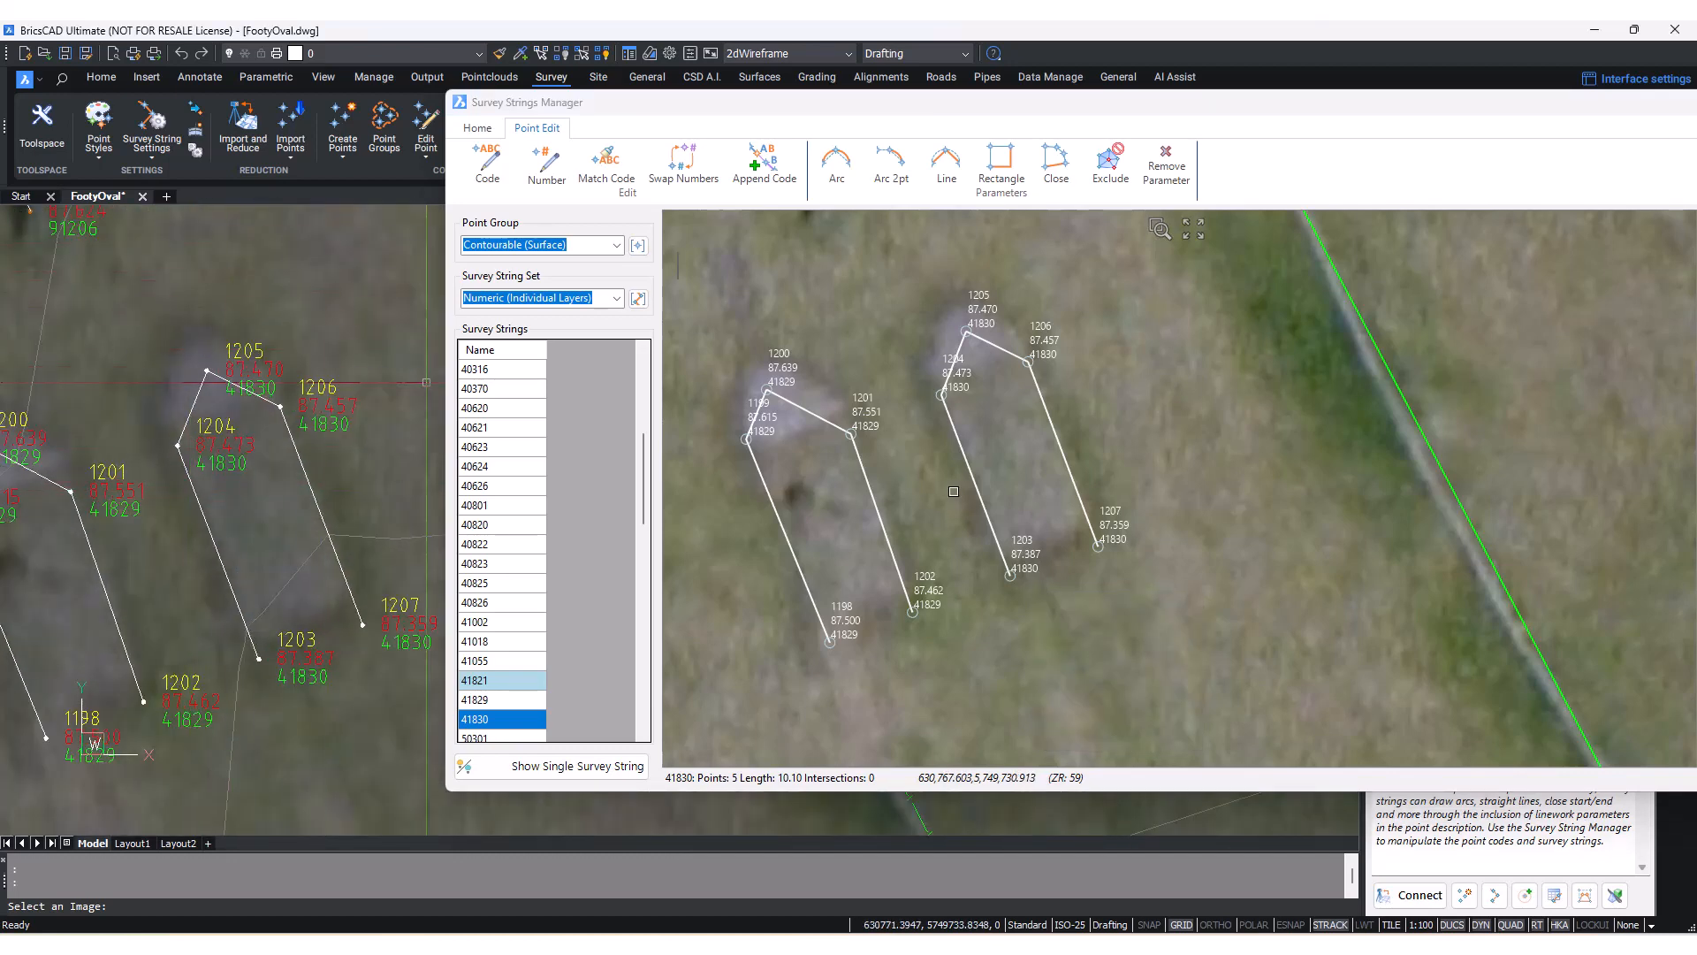
# - Apply the Arc parameter to point 1204 and the Line parameter to point 1206 on string 41830
pyautogui.moveTo(960, 463); pyautogui.dragTo(947, 488, button='middle')
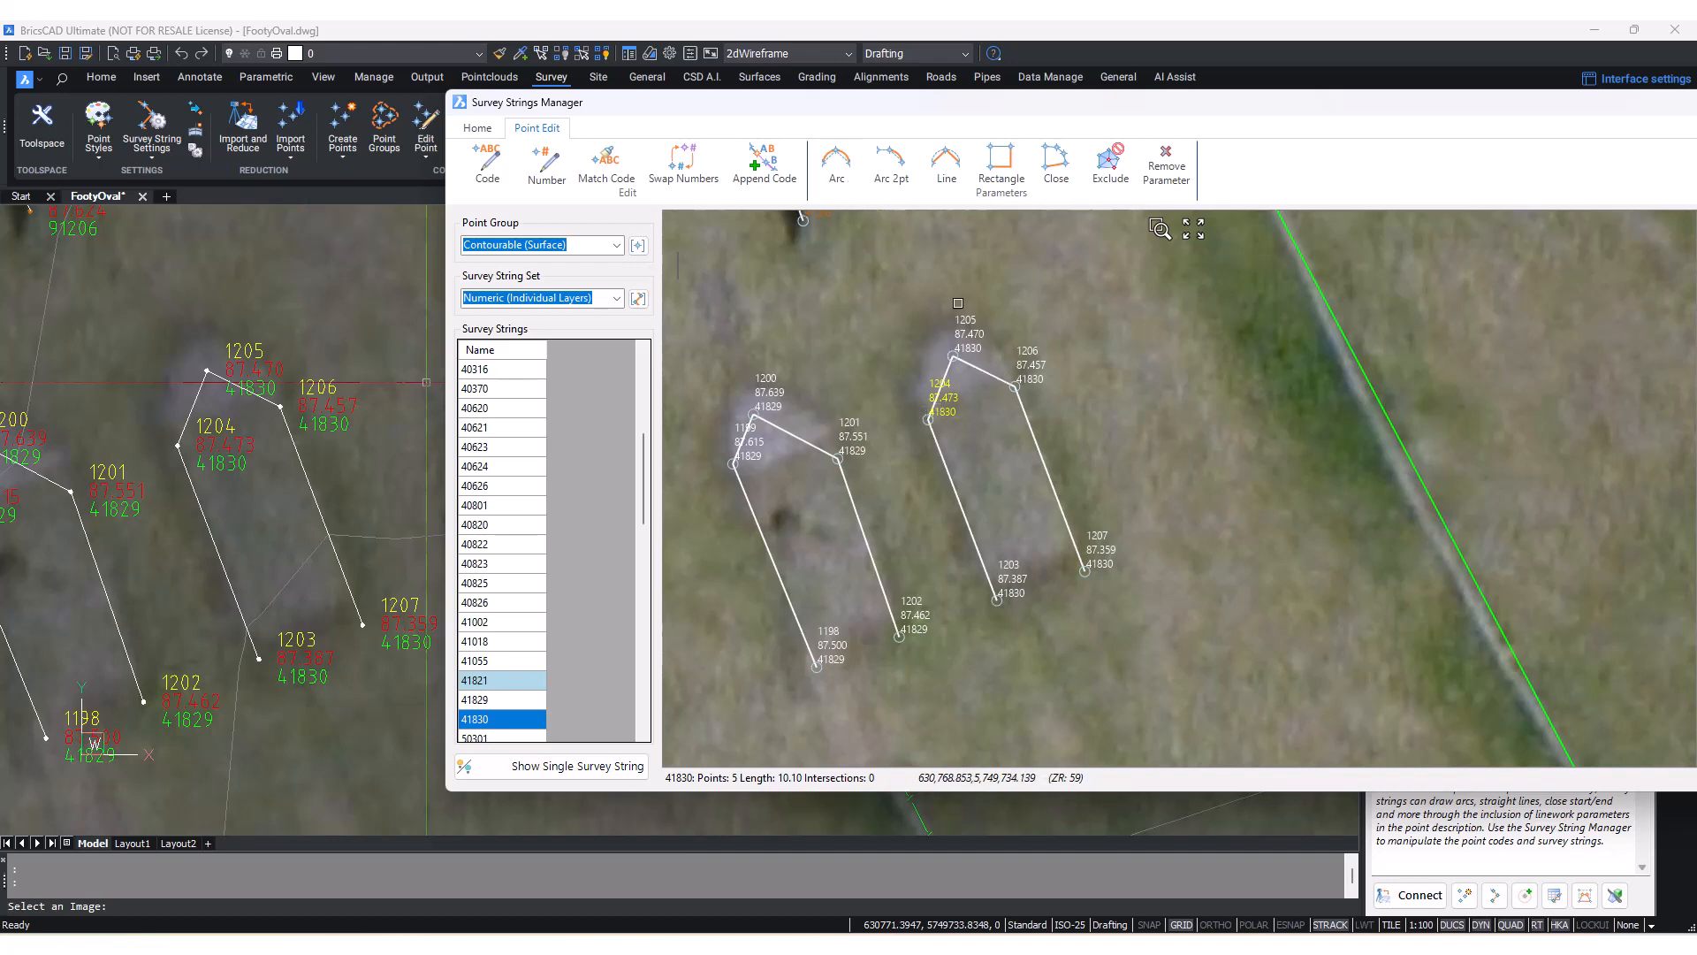
pyautogui.click(839, 177)
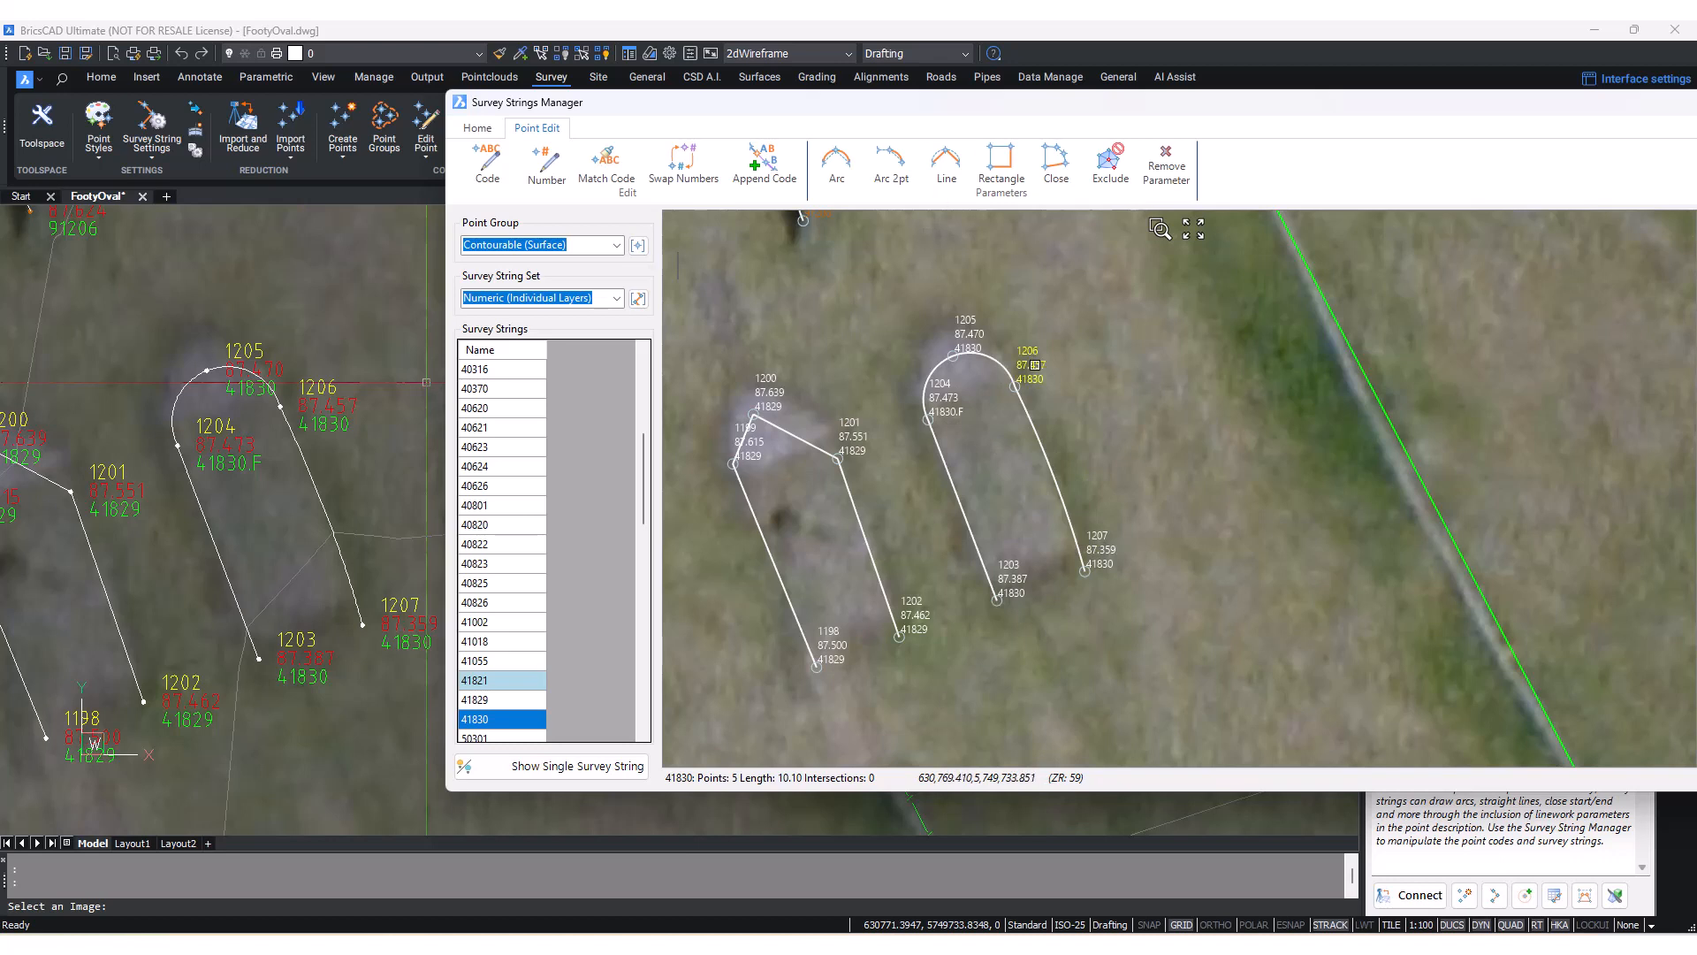
pyautogui.click(944, 176)
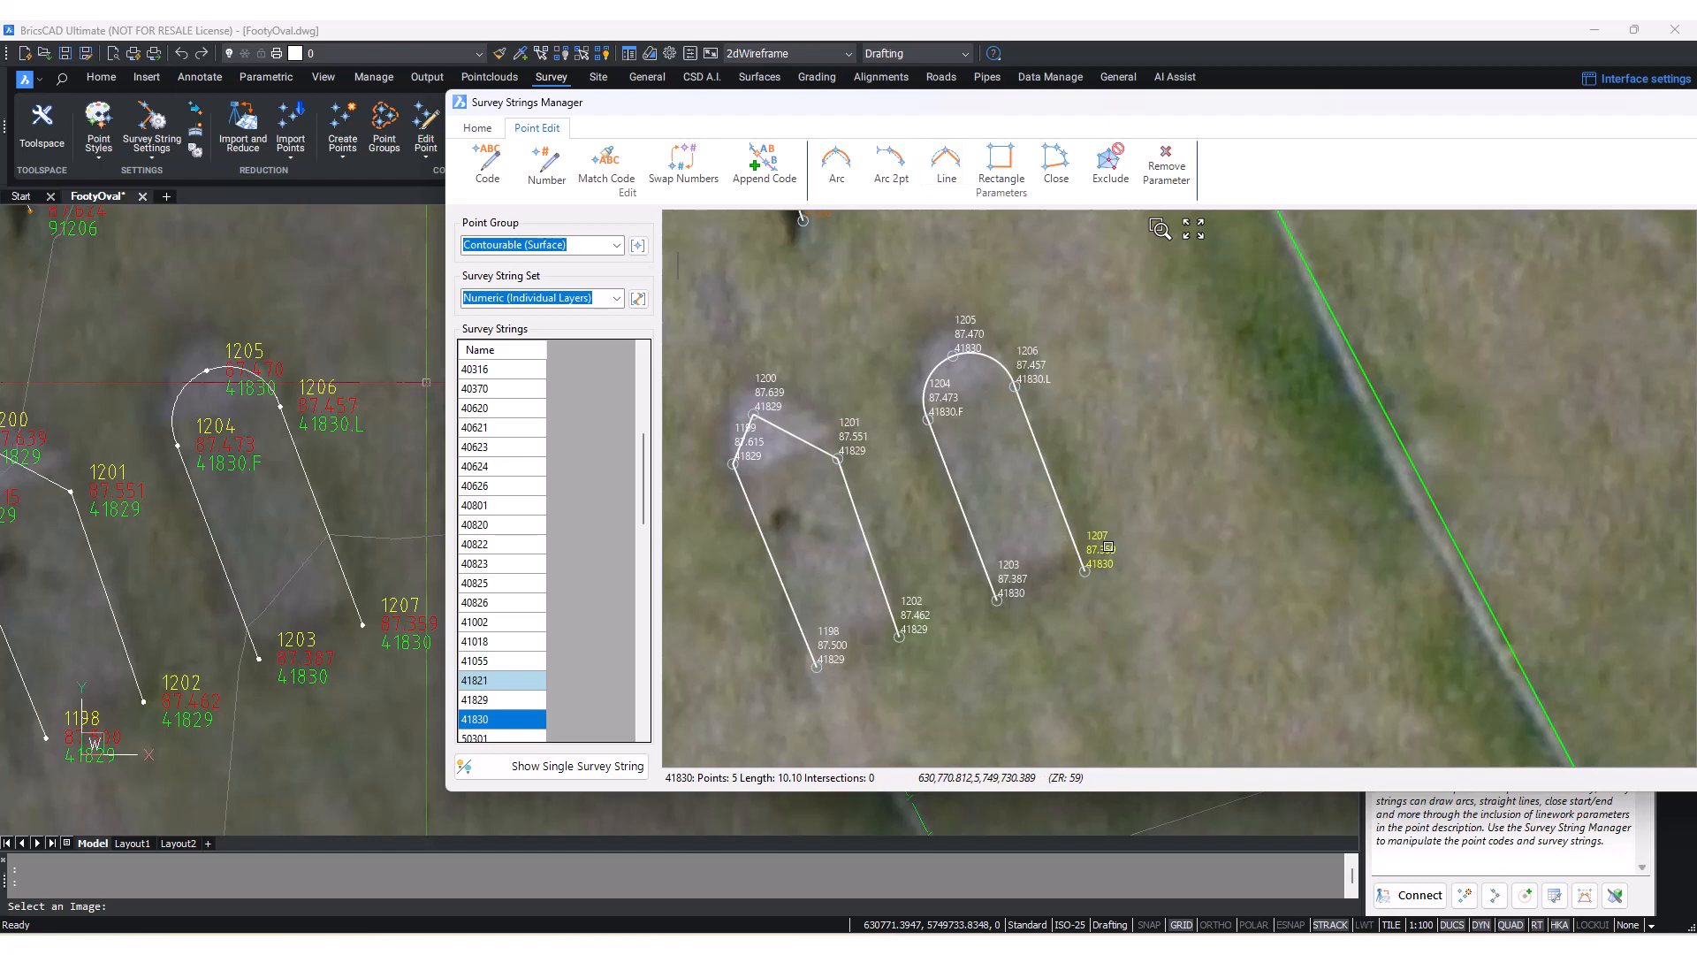
# - Close survey string 41830 by applying the Close parameter to point 1207
pyautogui.click(1055, 166)
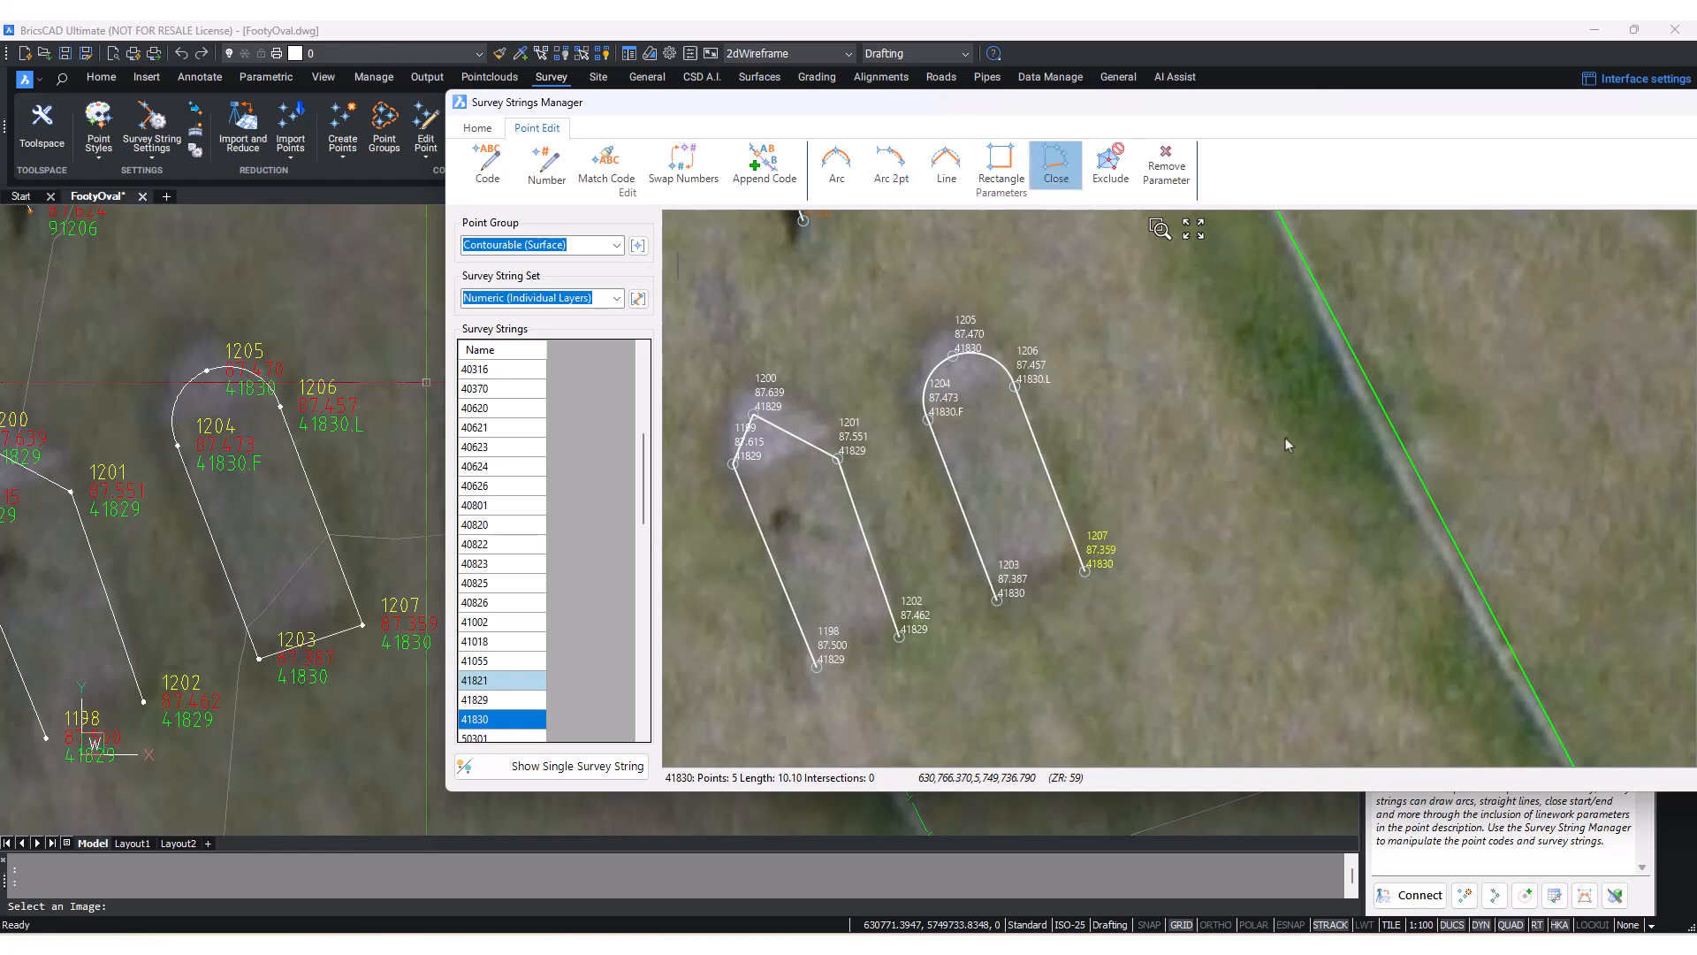
pyautogui.scroll(3, 991, 395)
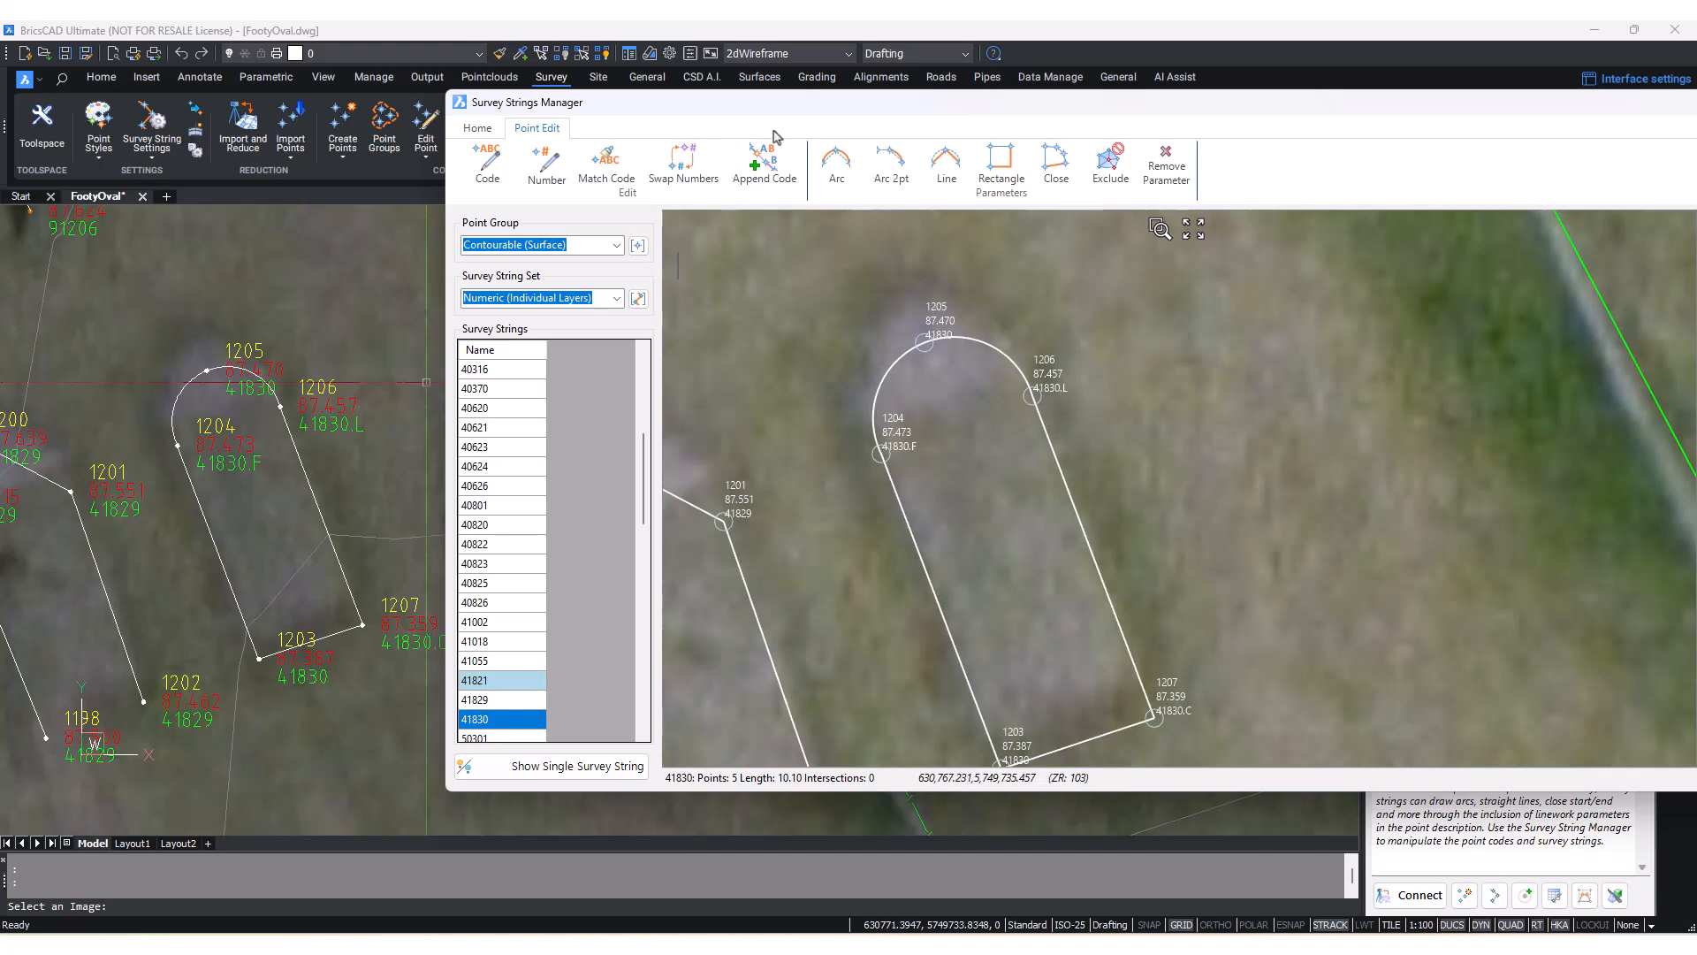
# - Review the Point Parameters settings for the parameter symbol, linework codes and kerb template assignments
pyautogui.click(477, 129)
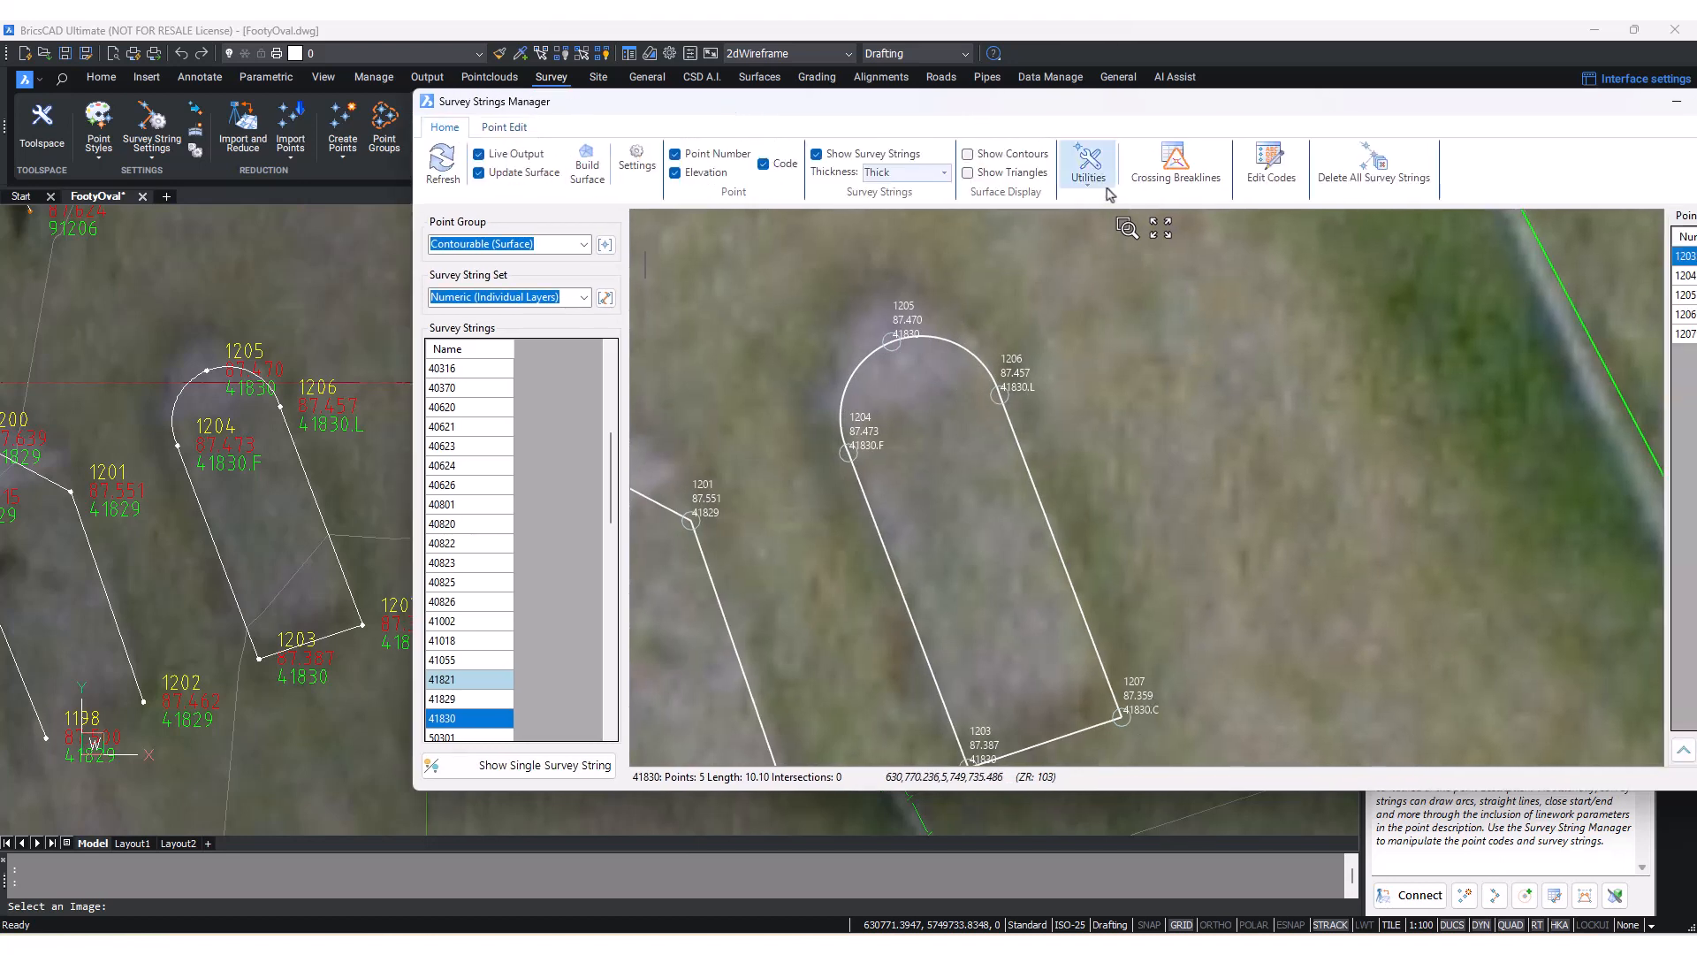
pyautogui.click(1088, 164)
pyautogui.click(1145, 436)
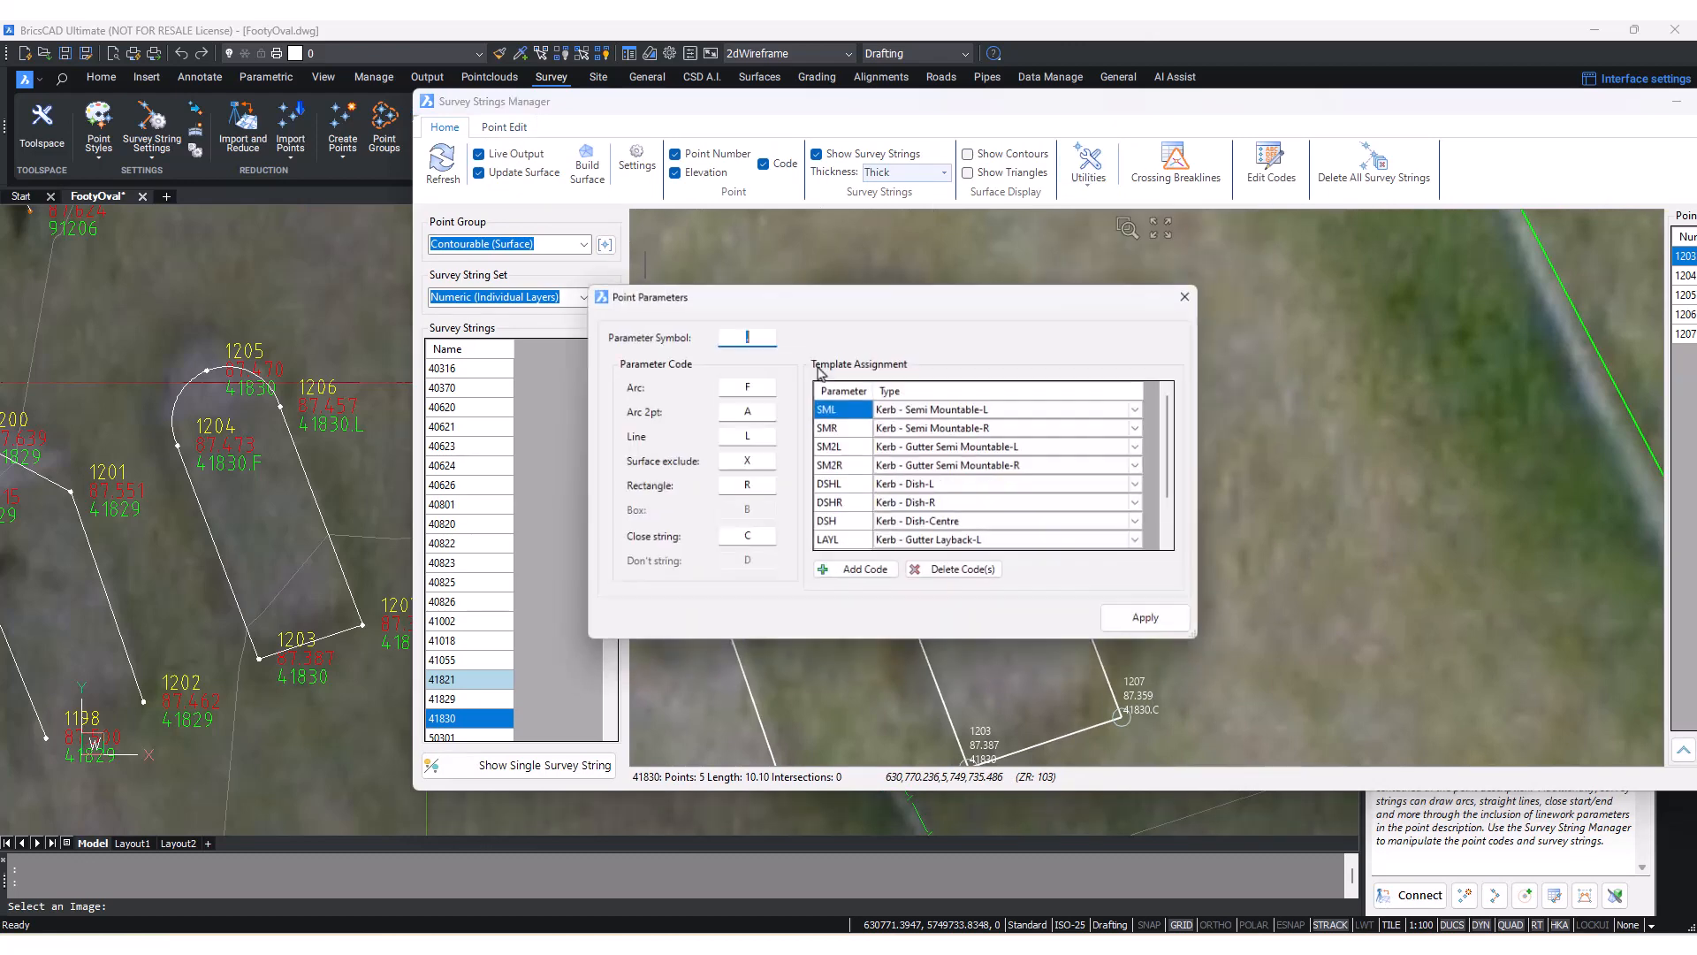
pyautogui.click(761, 337)
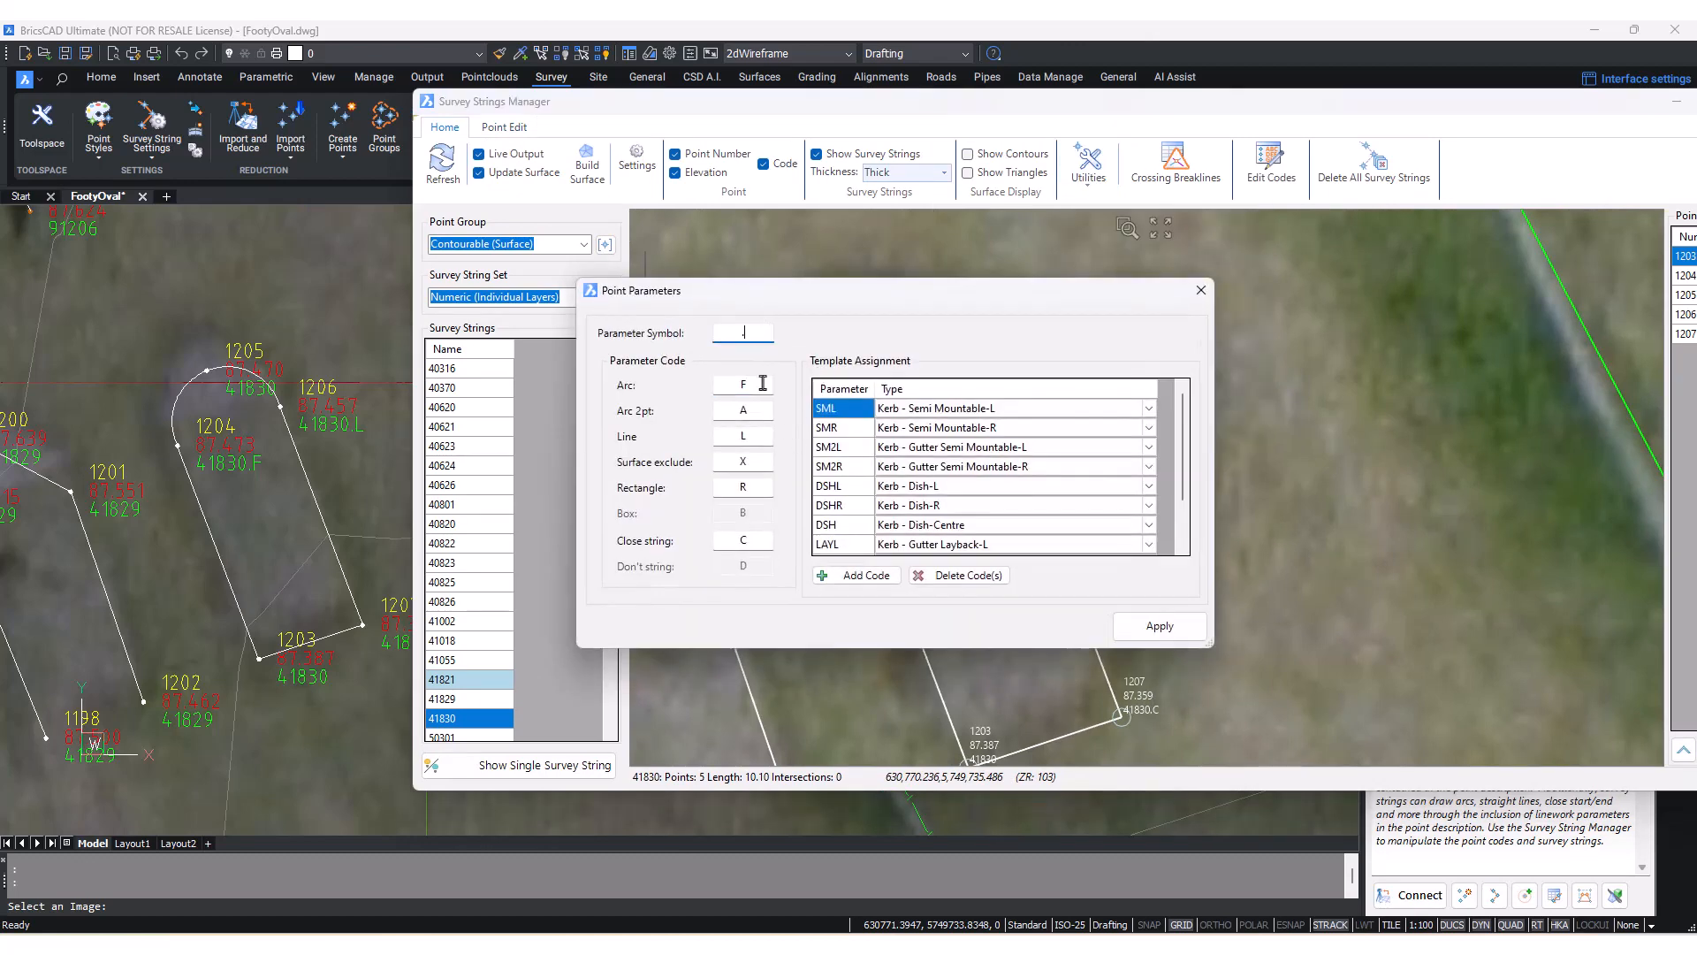
pyautogui.click(1159, 625)
# - Close the outline of the small structure on string 60211 by applying the Close parameter to point 1187
pyautogui.scroll(-10, 1045, 504)
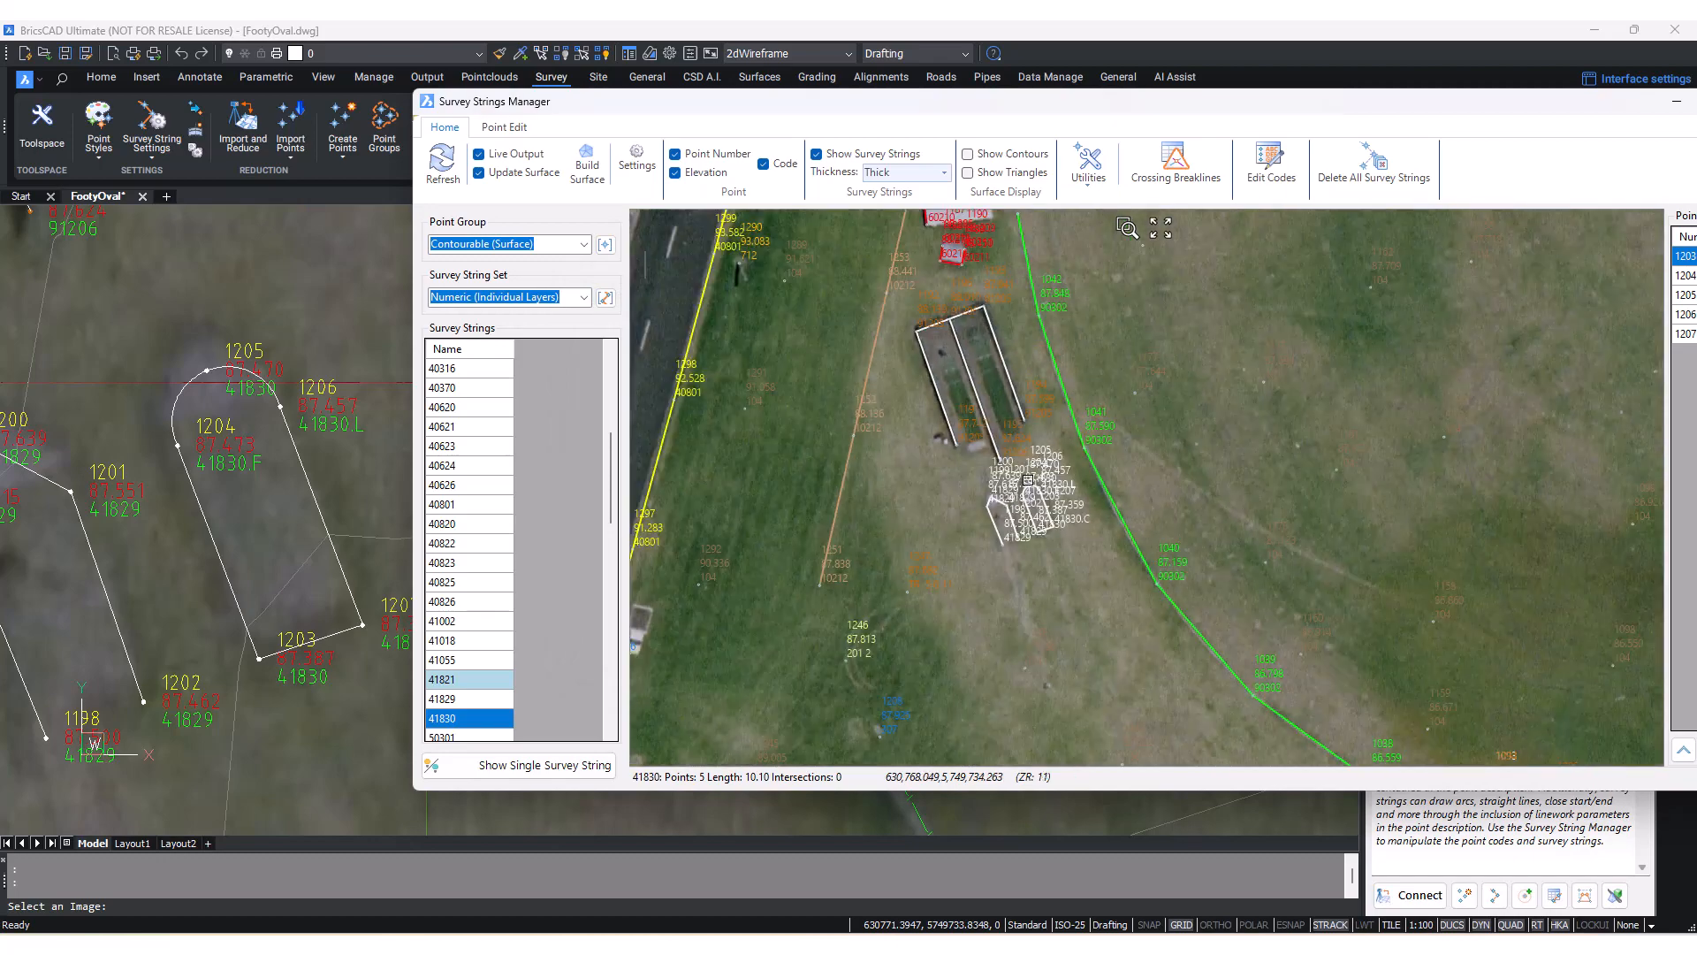
pyautogui.moveTo(975, 395); pyautogui.dragTo(971, 549, button='middle')
pyautogui.scroll(5, 955, 396)
pyautogui.scroll(3, 954, 396)
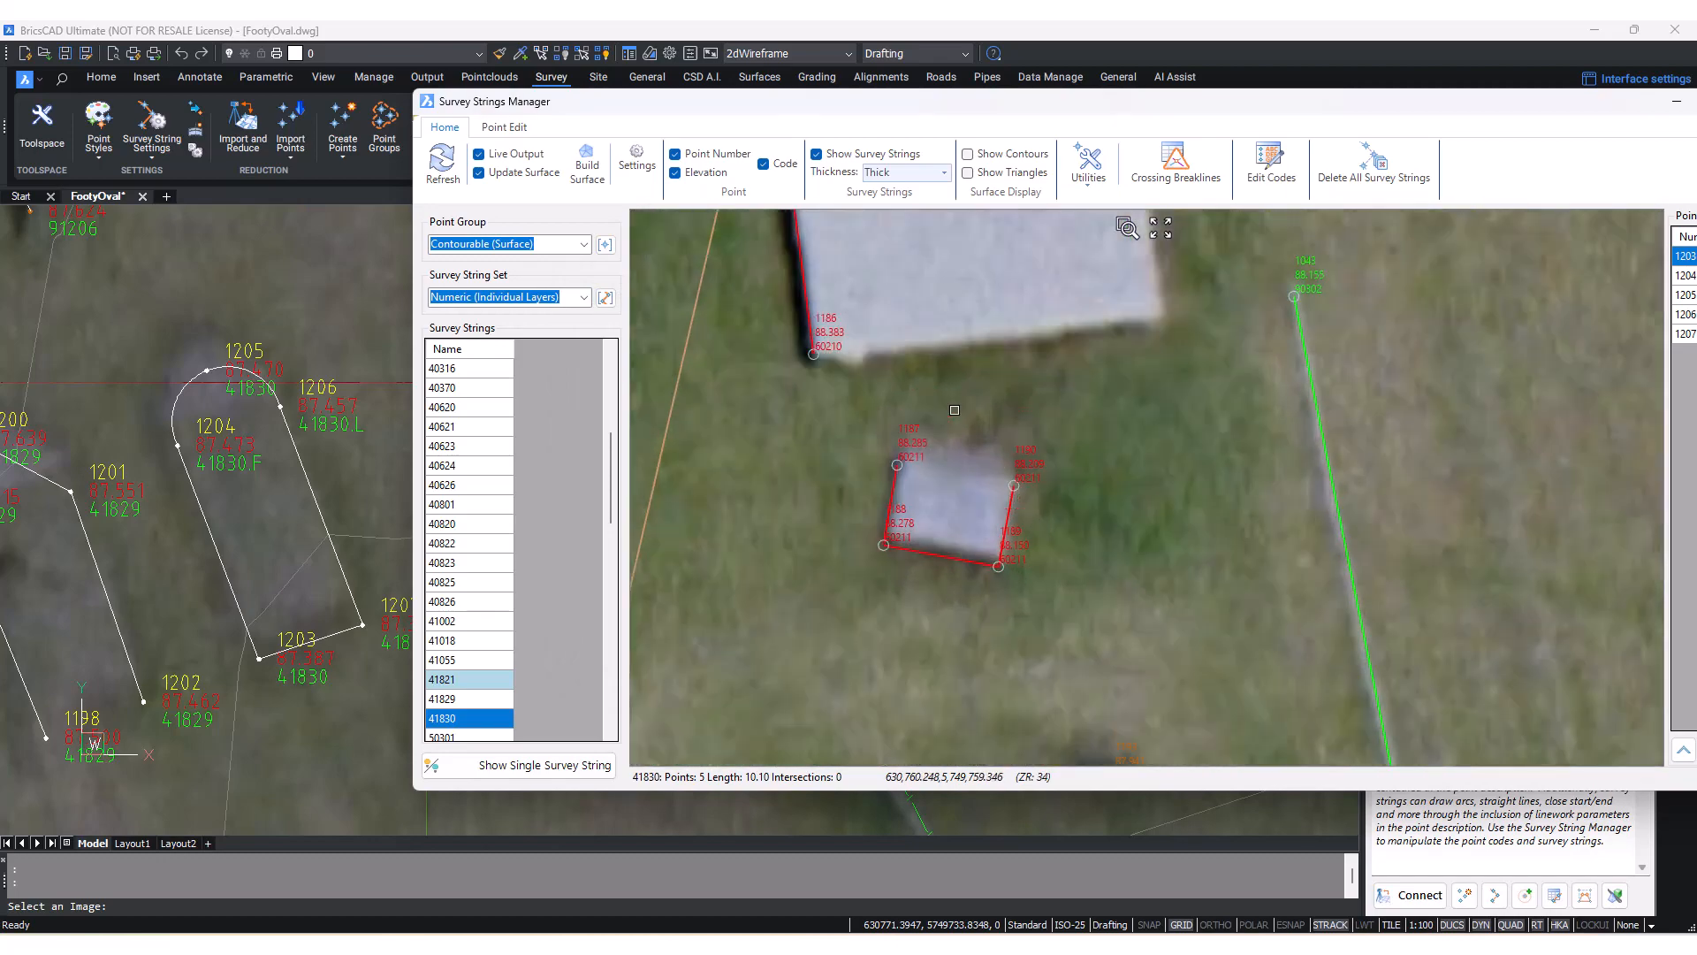
pyautogui.scroll(-5, 227, 482)
pyautogui.moveTo(217, 371); pyautogui.dragTo(310, 637, button='middle')
pyautogui.scroll(5, 240, 416)
pyautogui.moveTo(955, 496); pyautogui.dragTo(997, 488, button='middle')
pyautogui.click(942, 457)
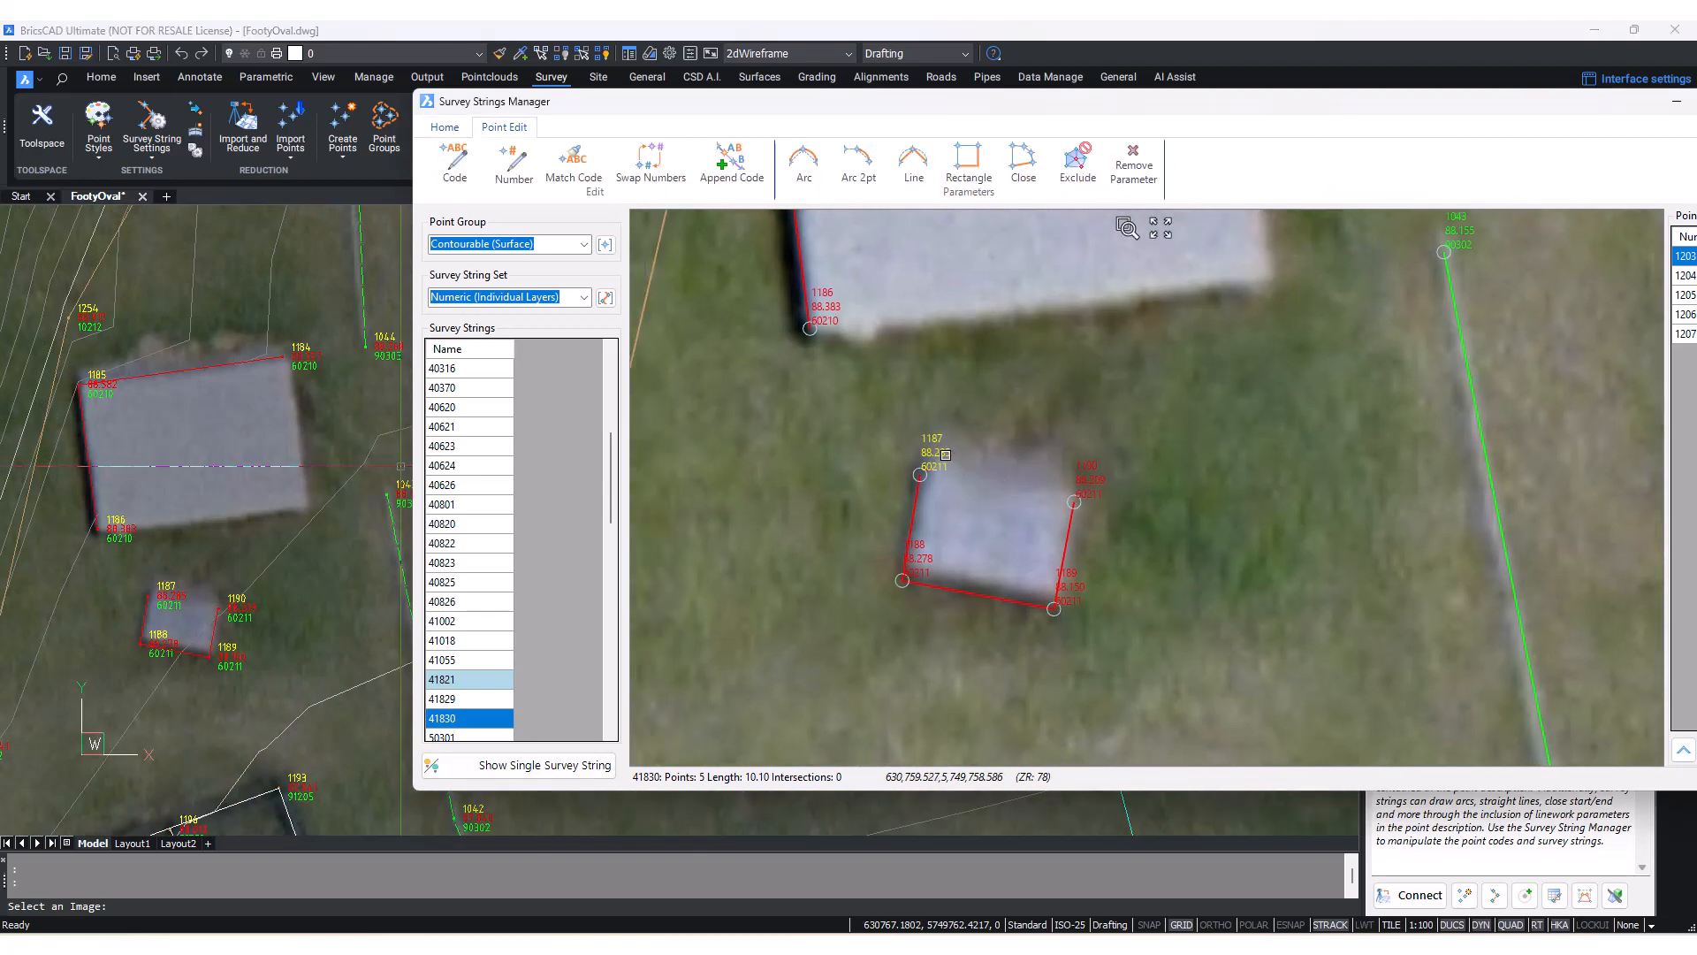
pyautogui.click(1019, 176)
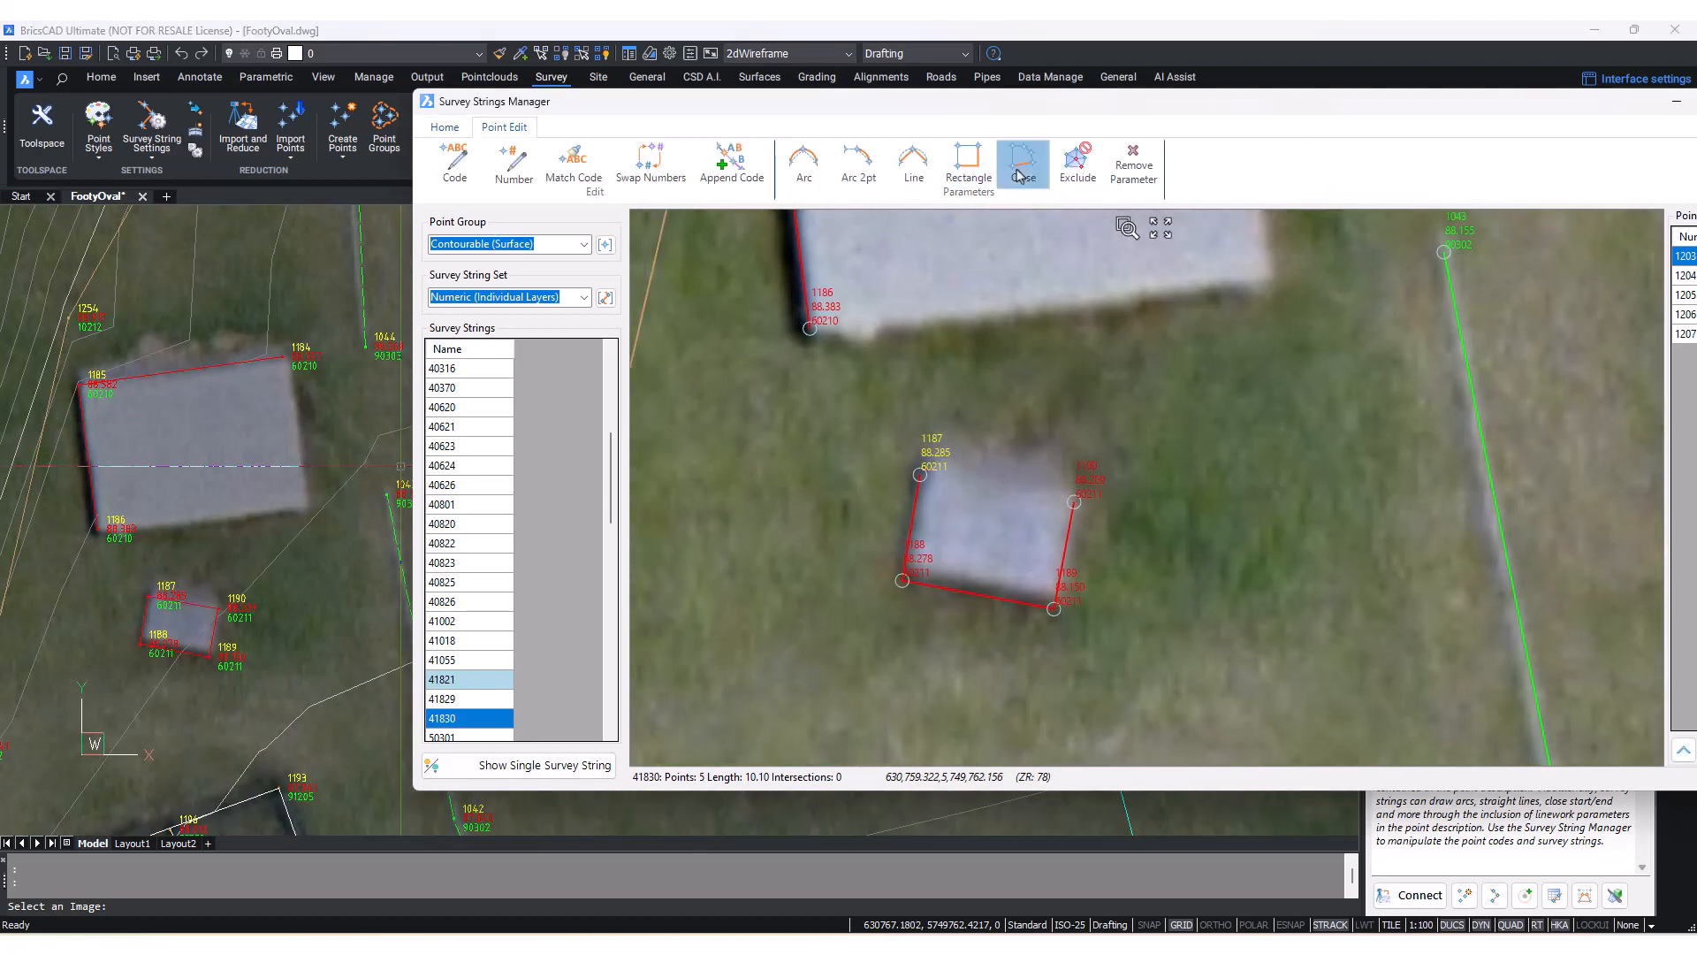
pyautogui.scroll(-3, 1061, 512)
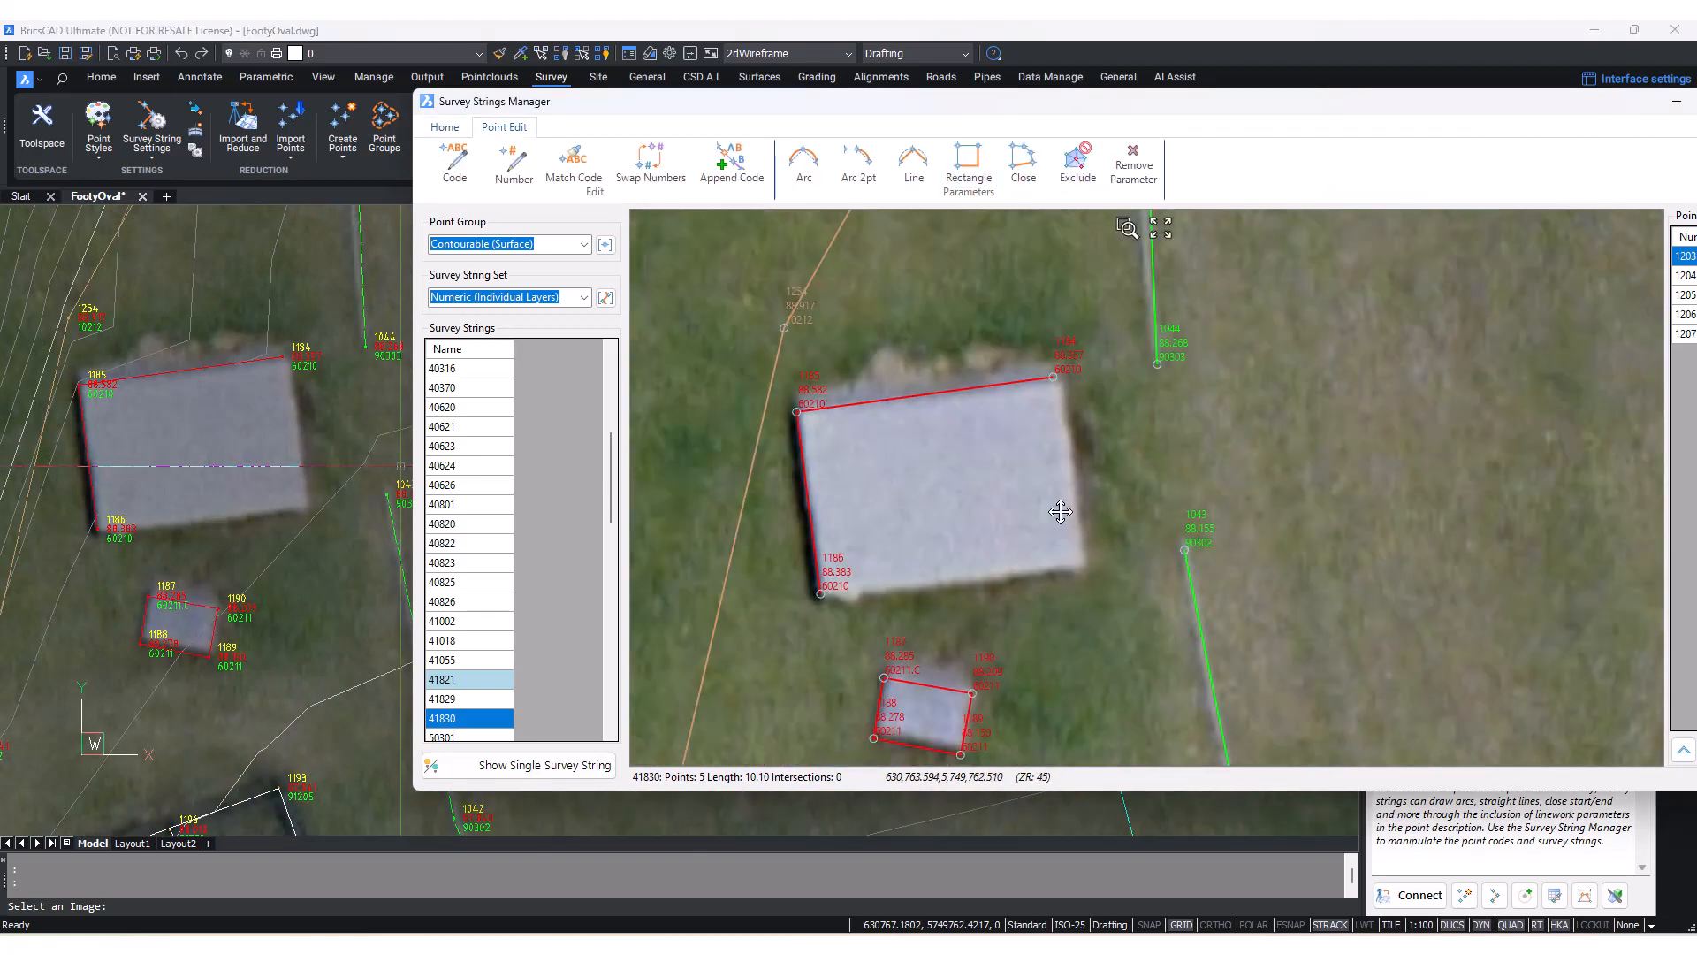
# - Complete the large building outline on string 60210 by applying the Rectangle parameter to point 1184
pyautogui.moveTo(1061, 512); pyautogui.dragTo(1077, 511, button='middle')
pyautogui.click(1068, 376)
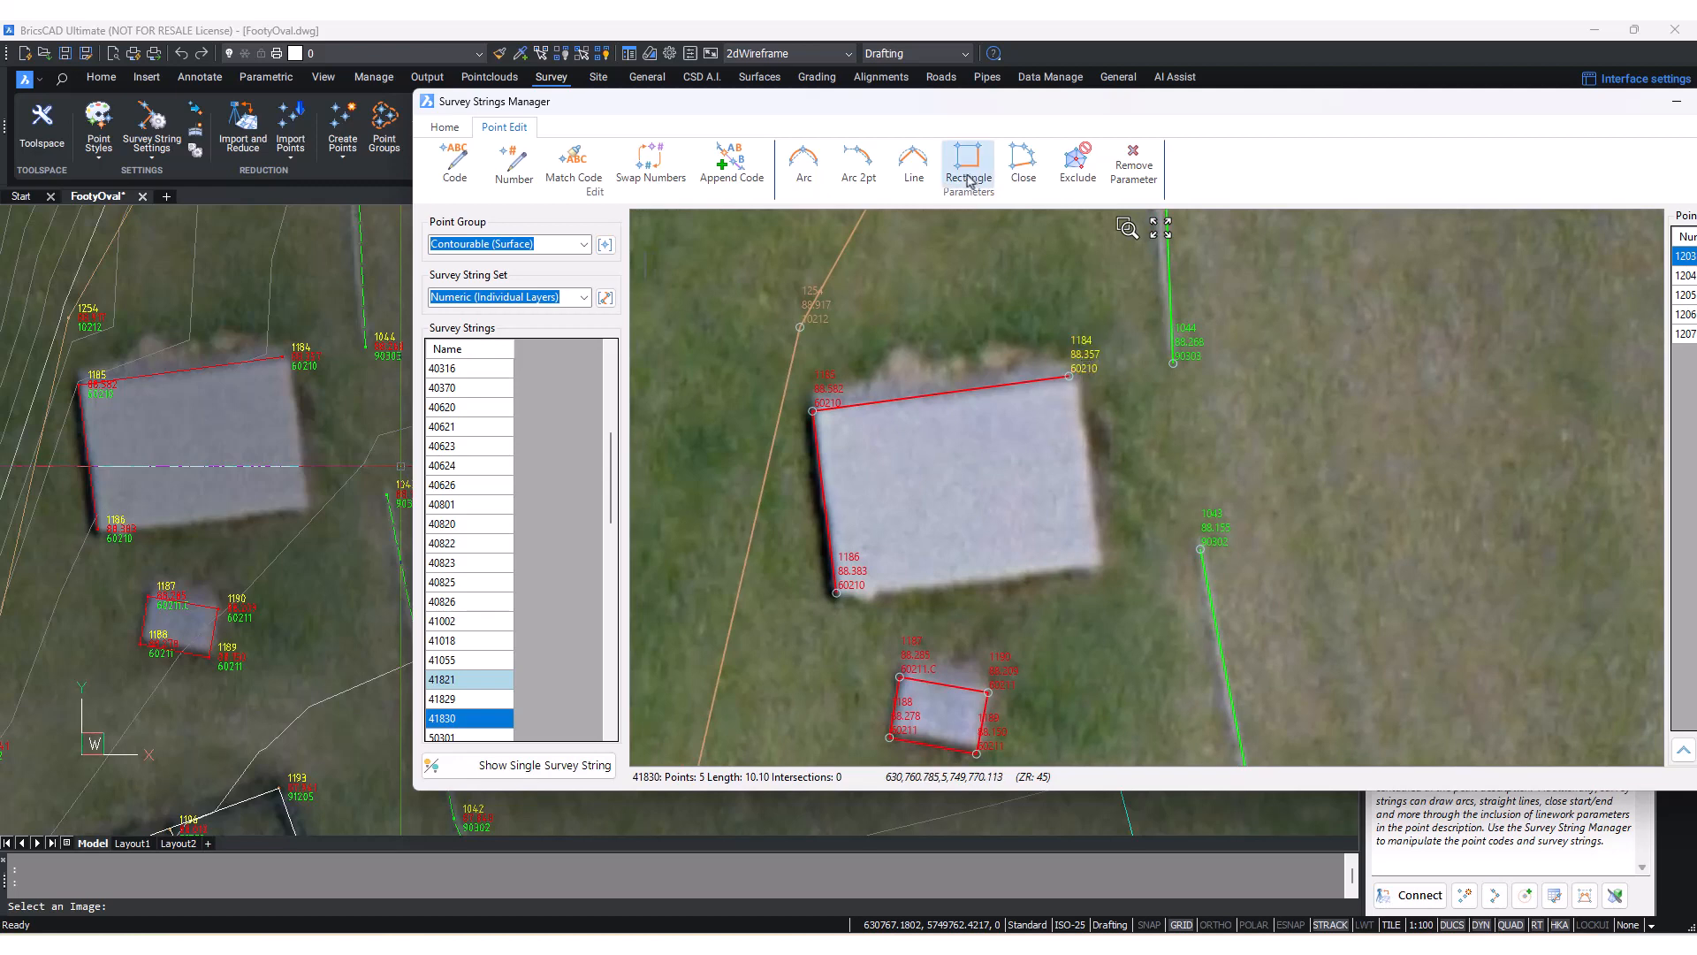
pyautogui.press('ctrl')
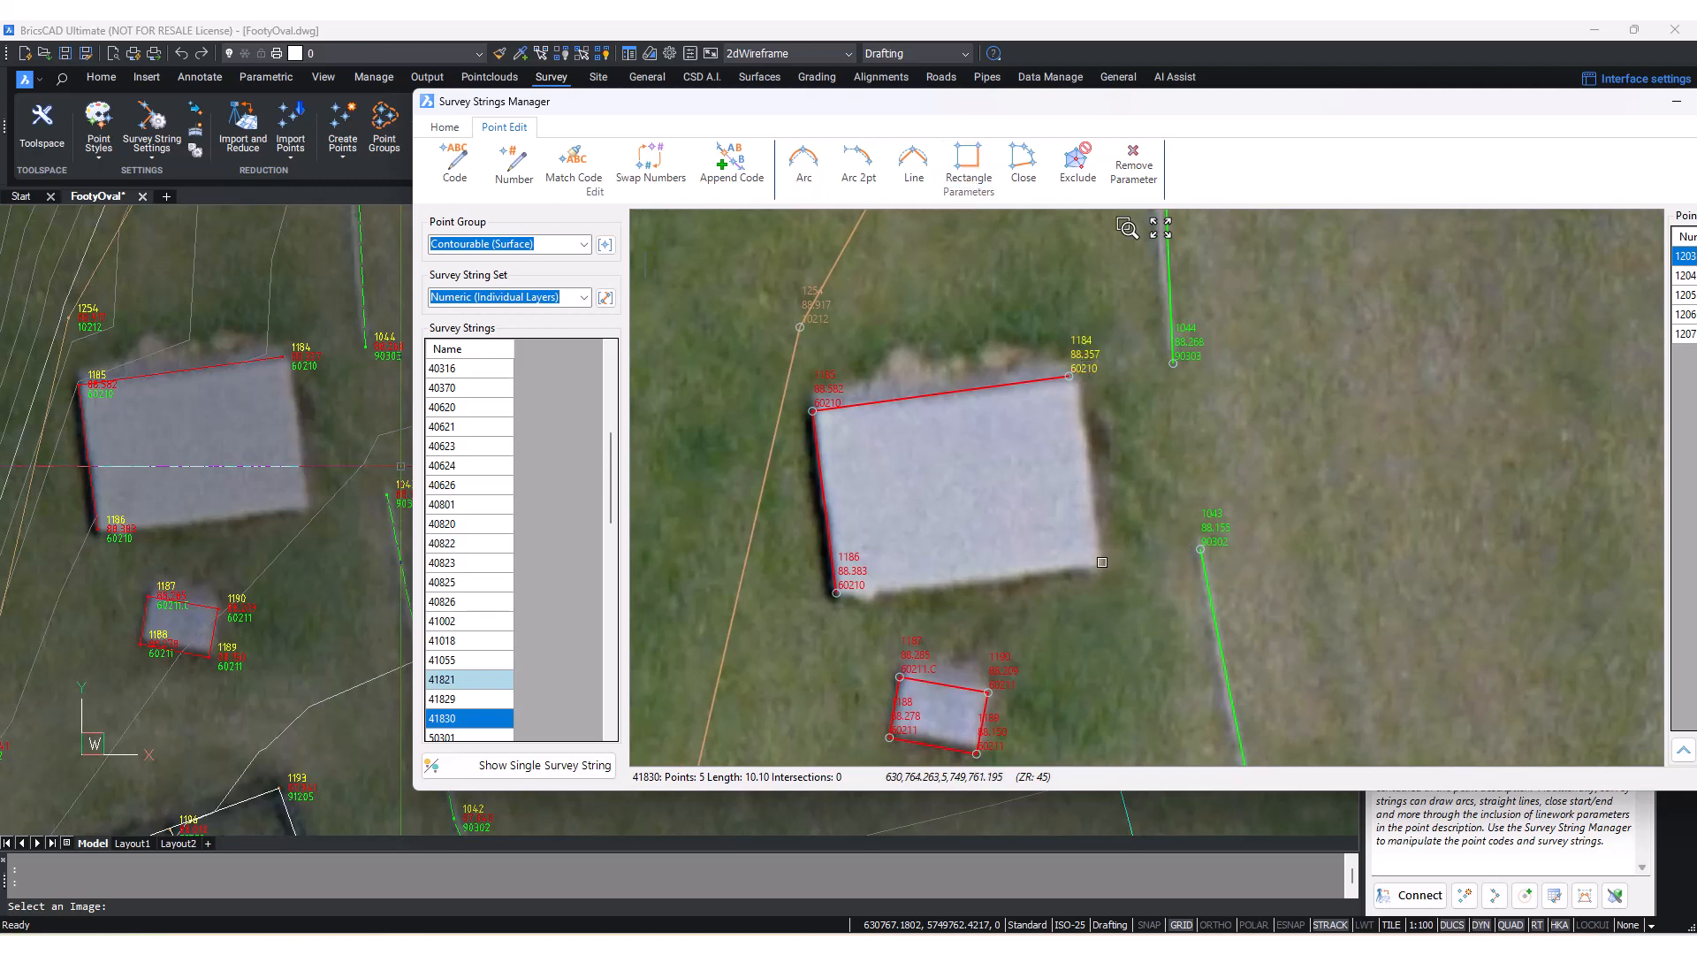
pyautogui.press('ctrl')
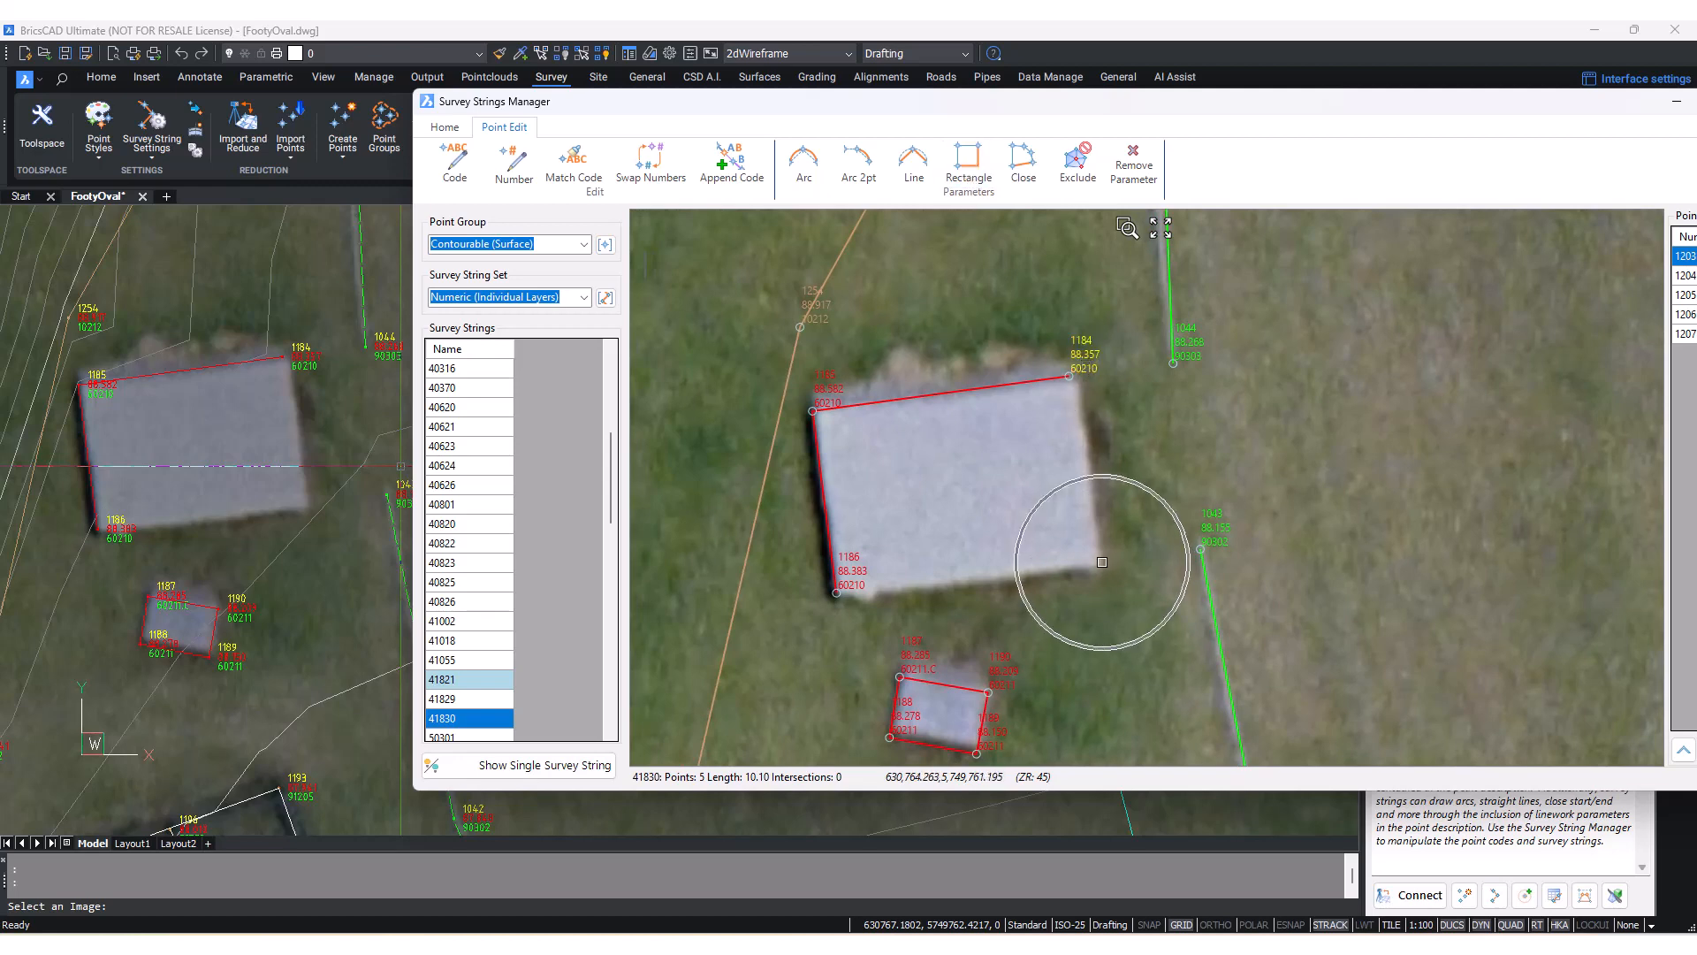
pyautogui.click(977, 165)
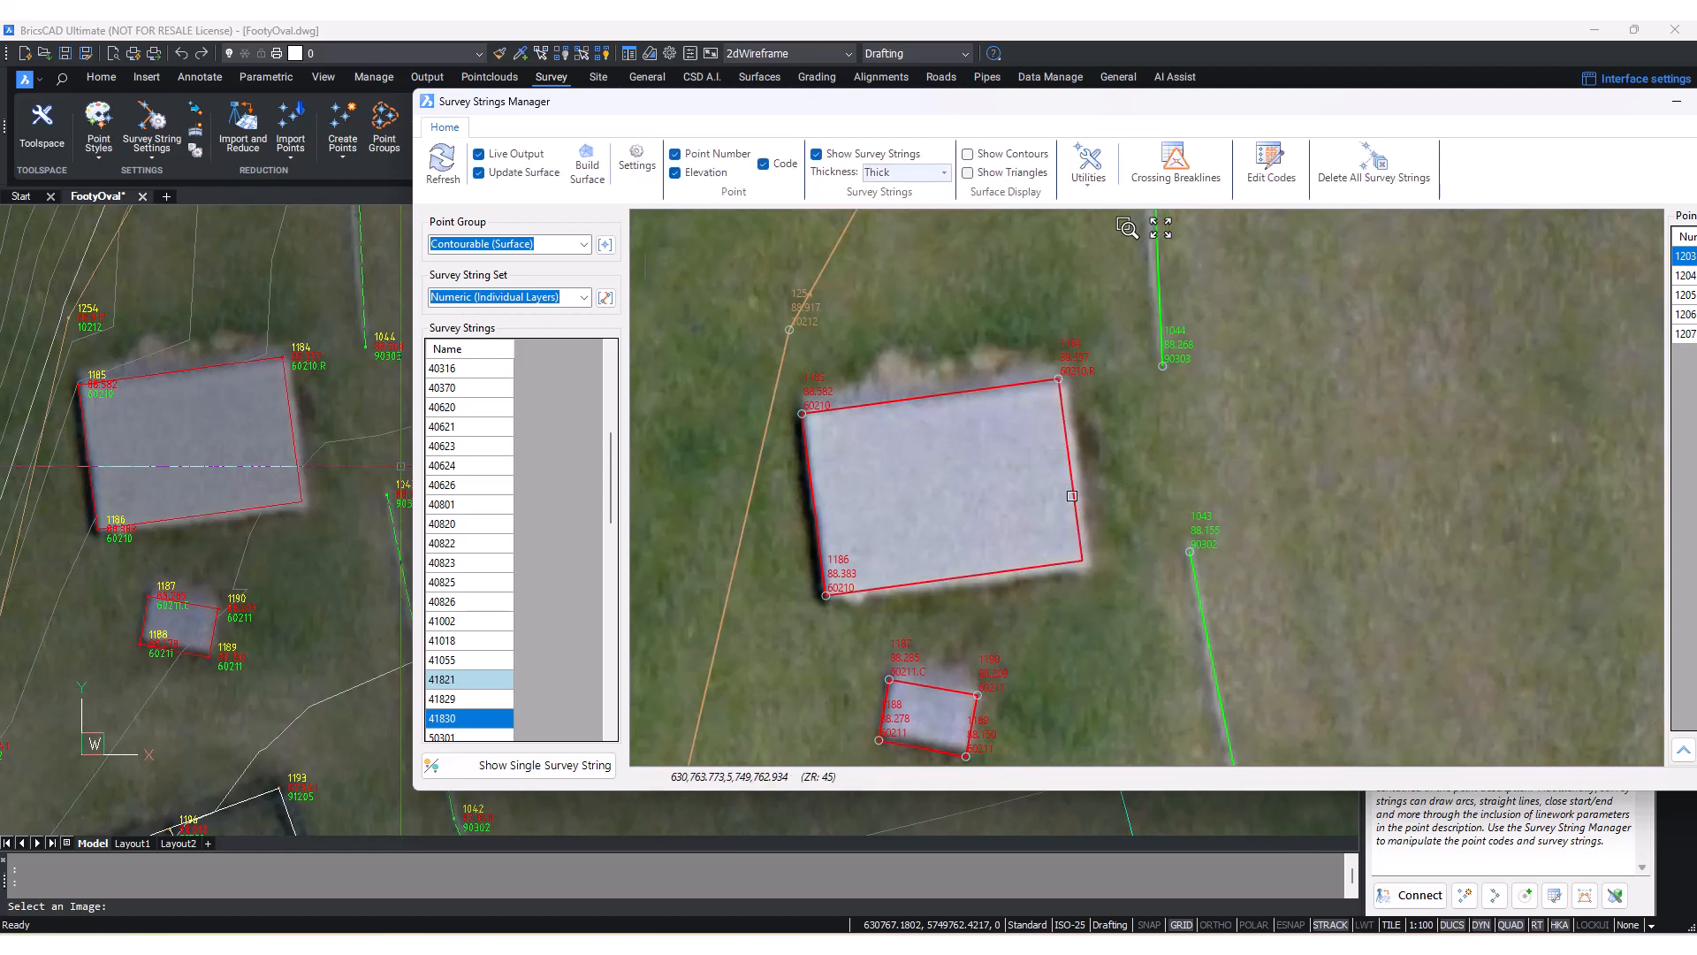
# - Display the surface triangles around the building outlines to check them, and hide them again
pyautogui.click(992, 173)
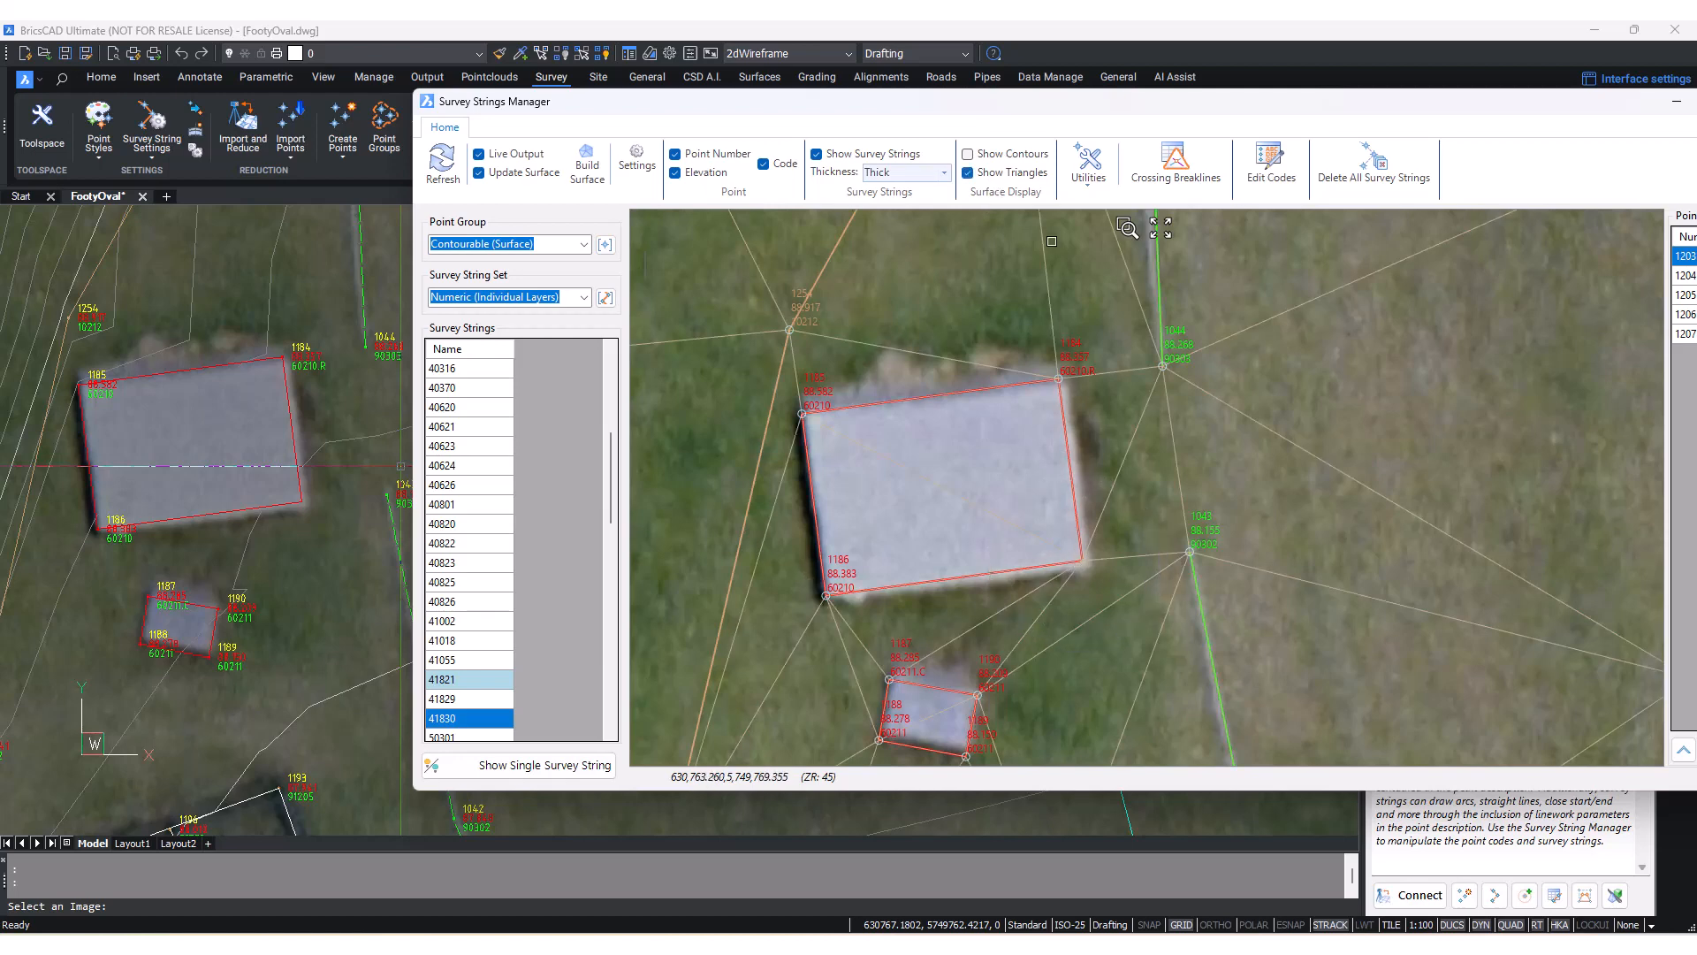
pyautogui.click(1007, 174)
# - Locate point 1490 beside the car park and zoom the CAD drawing to it
pyautogui.scroll(-5, 959, 491)
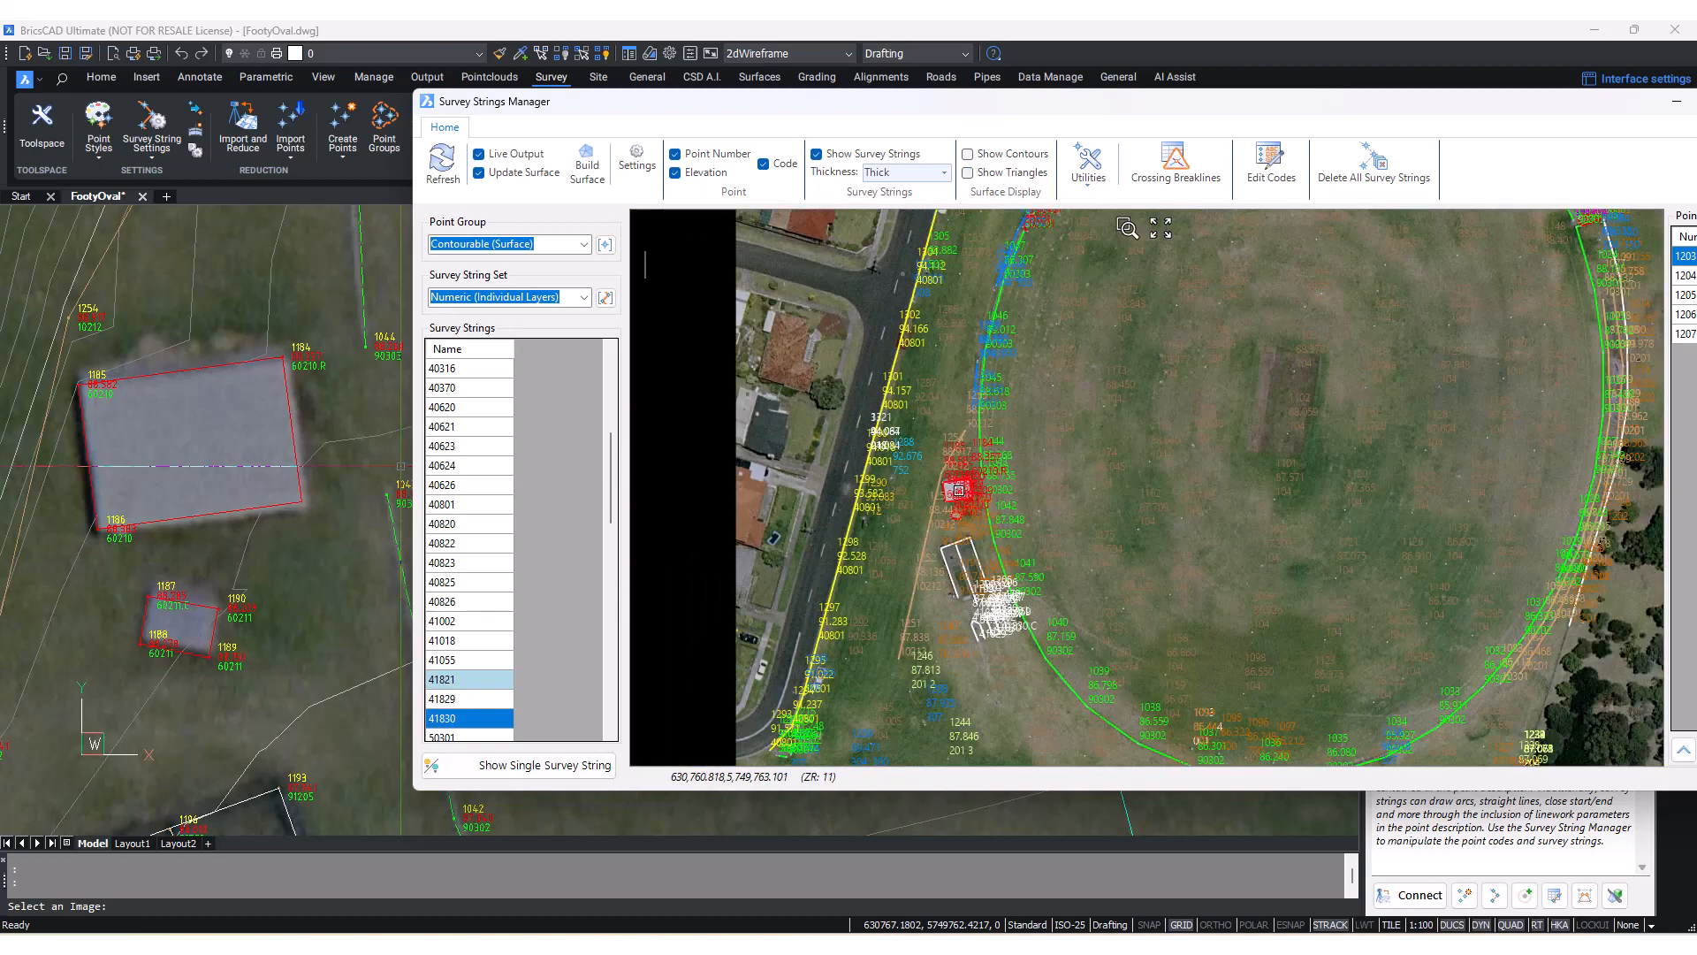
pyautogui.scroll(-5, 959, 490)
pyautogui.moveTo(1043, 366); pyautogui.dragTo(1014, 529, button='middle')
pyautogui.moveTo(1052, 415); pyautogui.dragTo(1042, 477, button='middle')
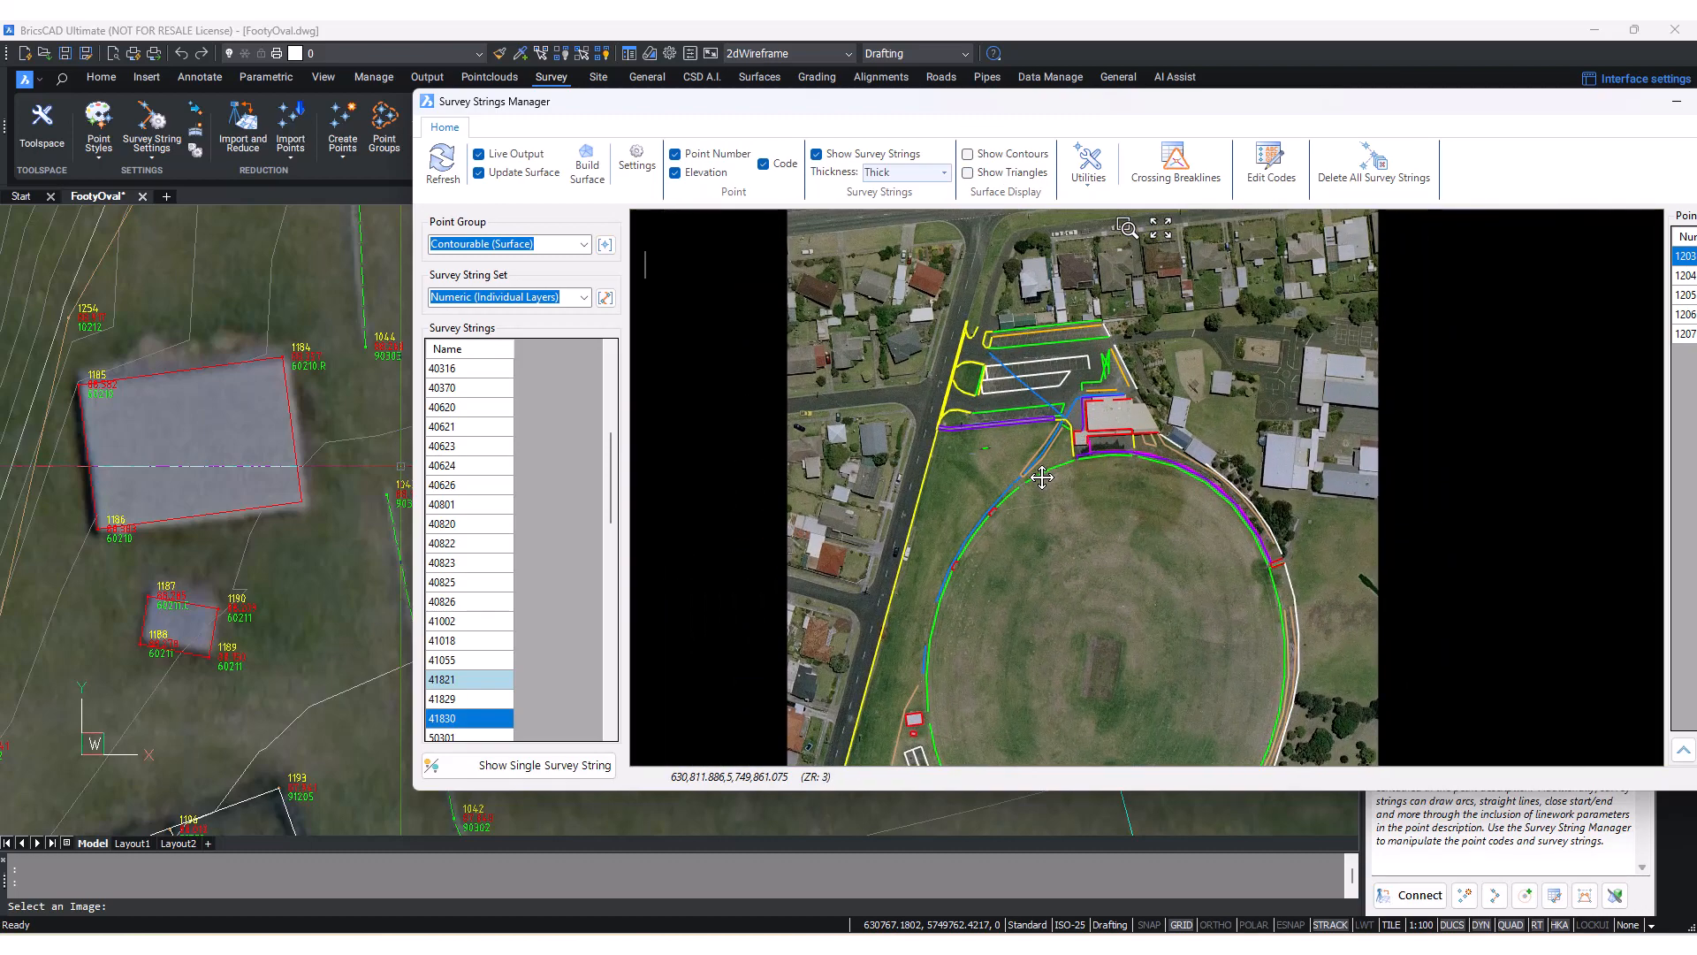
pyautogui.scroll(10, 1087, 375)
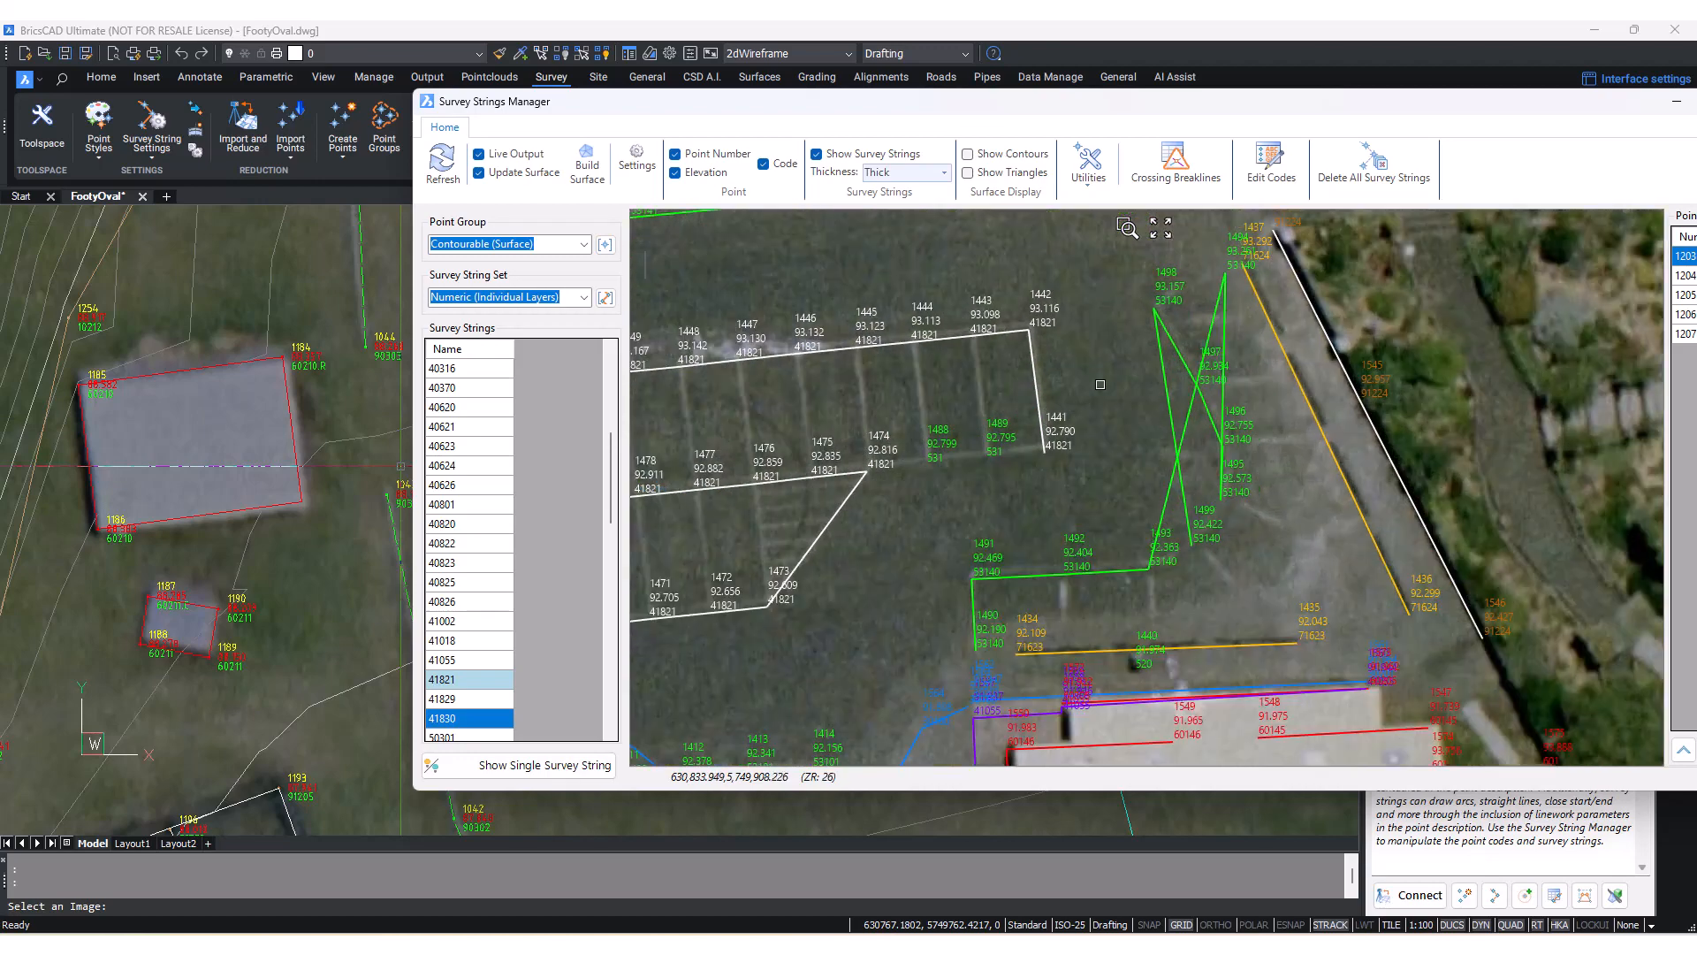
pyautogui.moveTo(1116, 654); pyautogui.dragTo(1142, 502, button='middle')
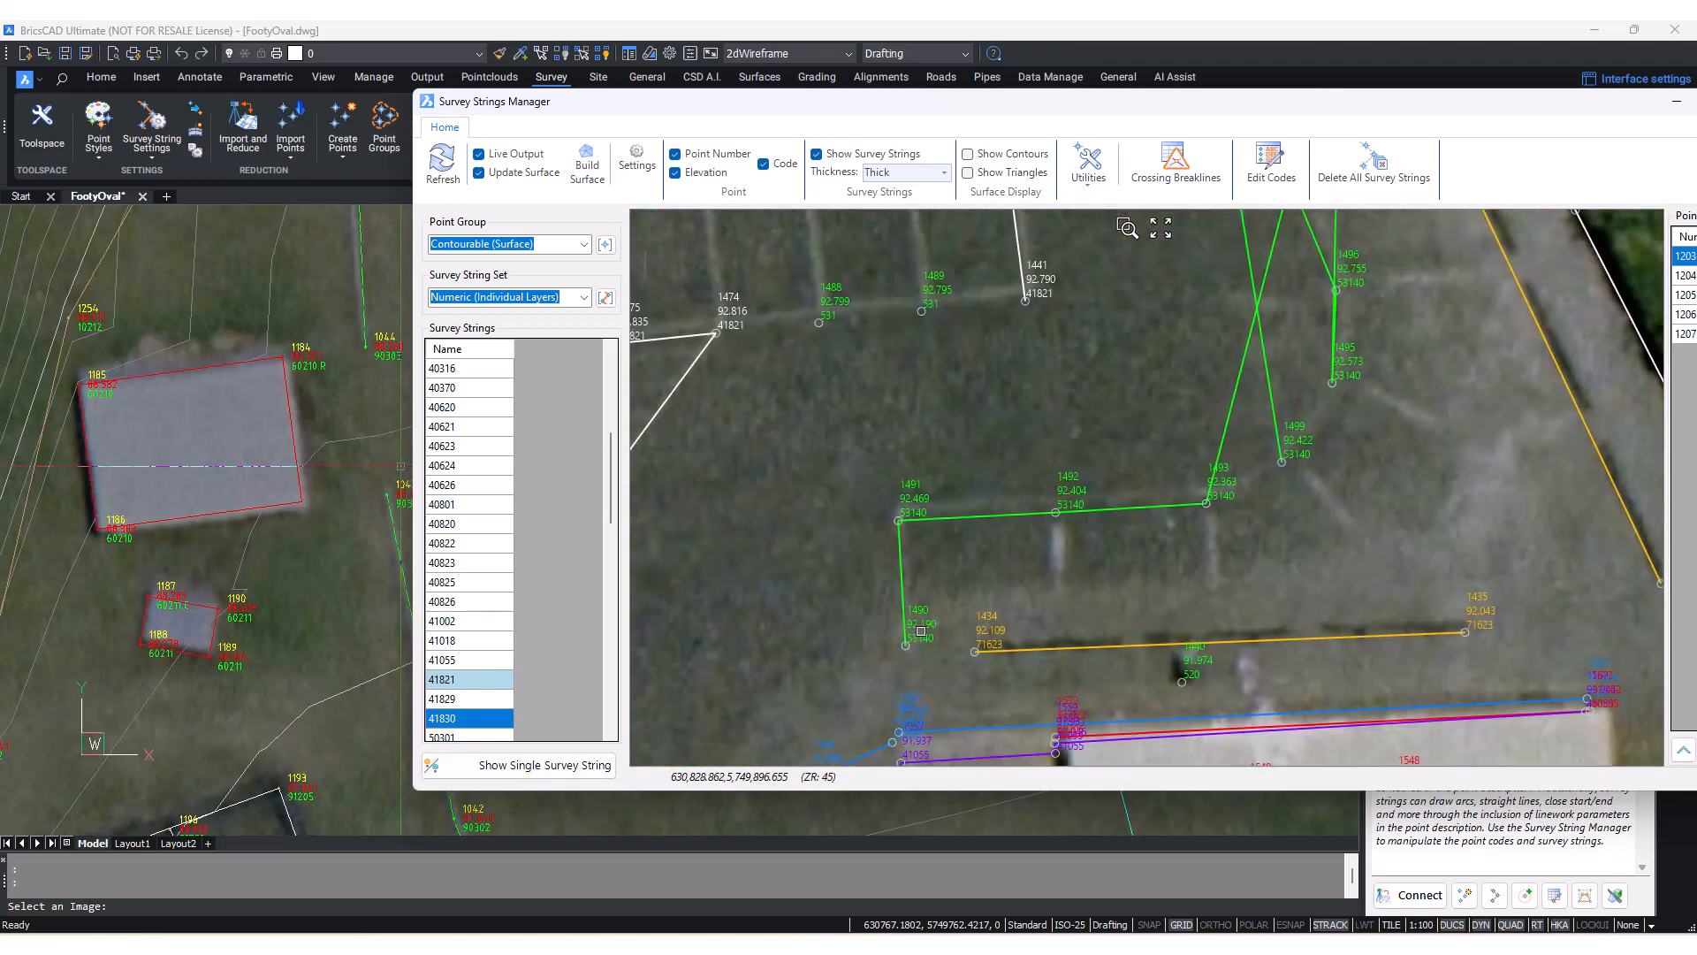
pyautogui.rightClick(920, 631)
pyautogui.click(976, 775)
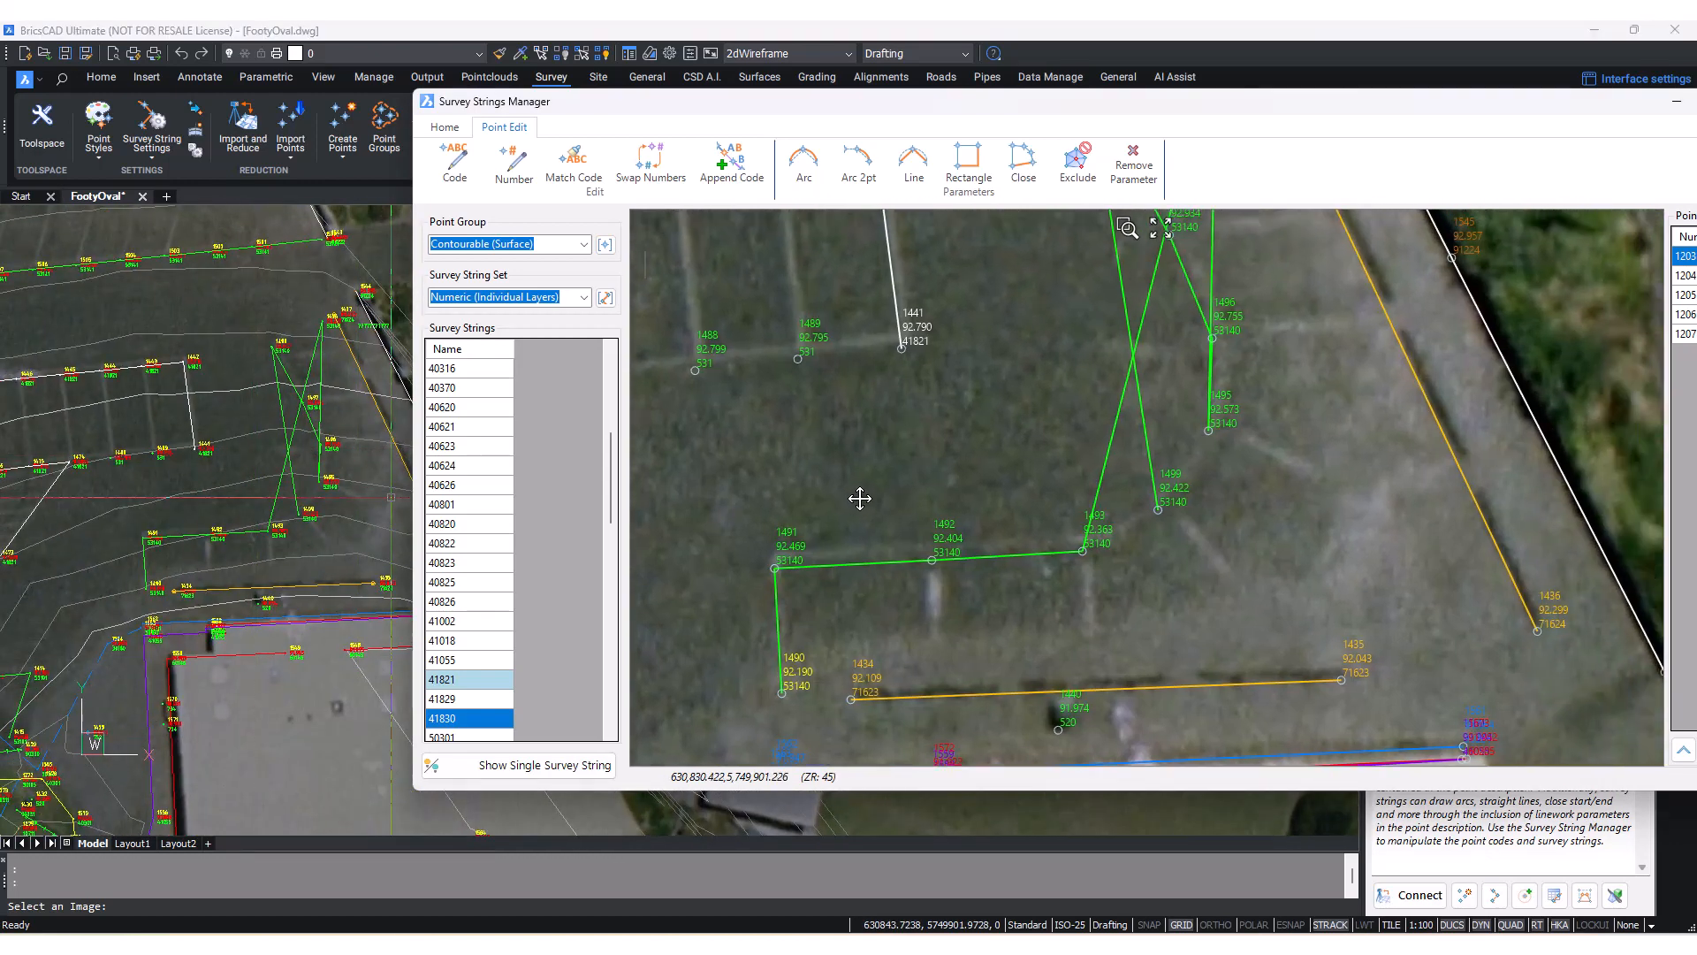
# - Select survey string 53140 and examine its point order and marked self-intersections
pyautogui.click(847, 584)
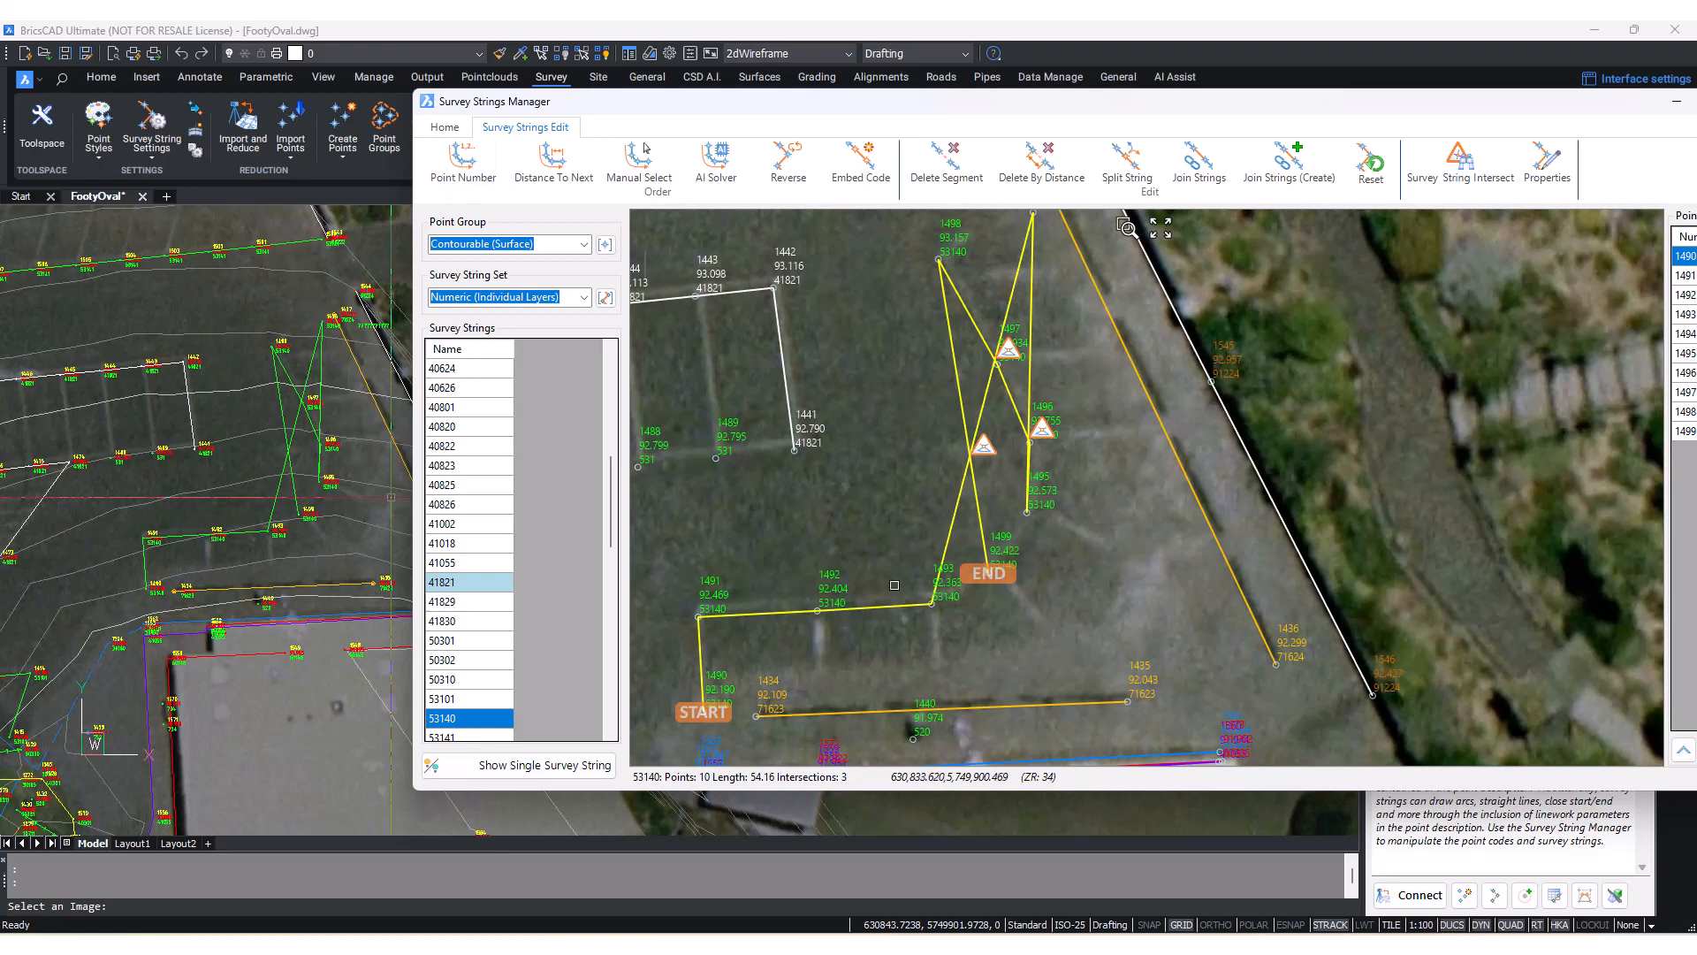
pyautogui.scroll(-2, 968, 460)
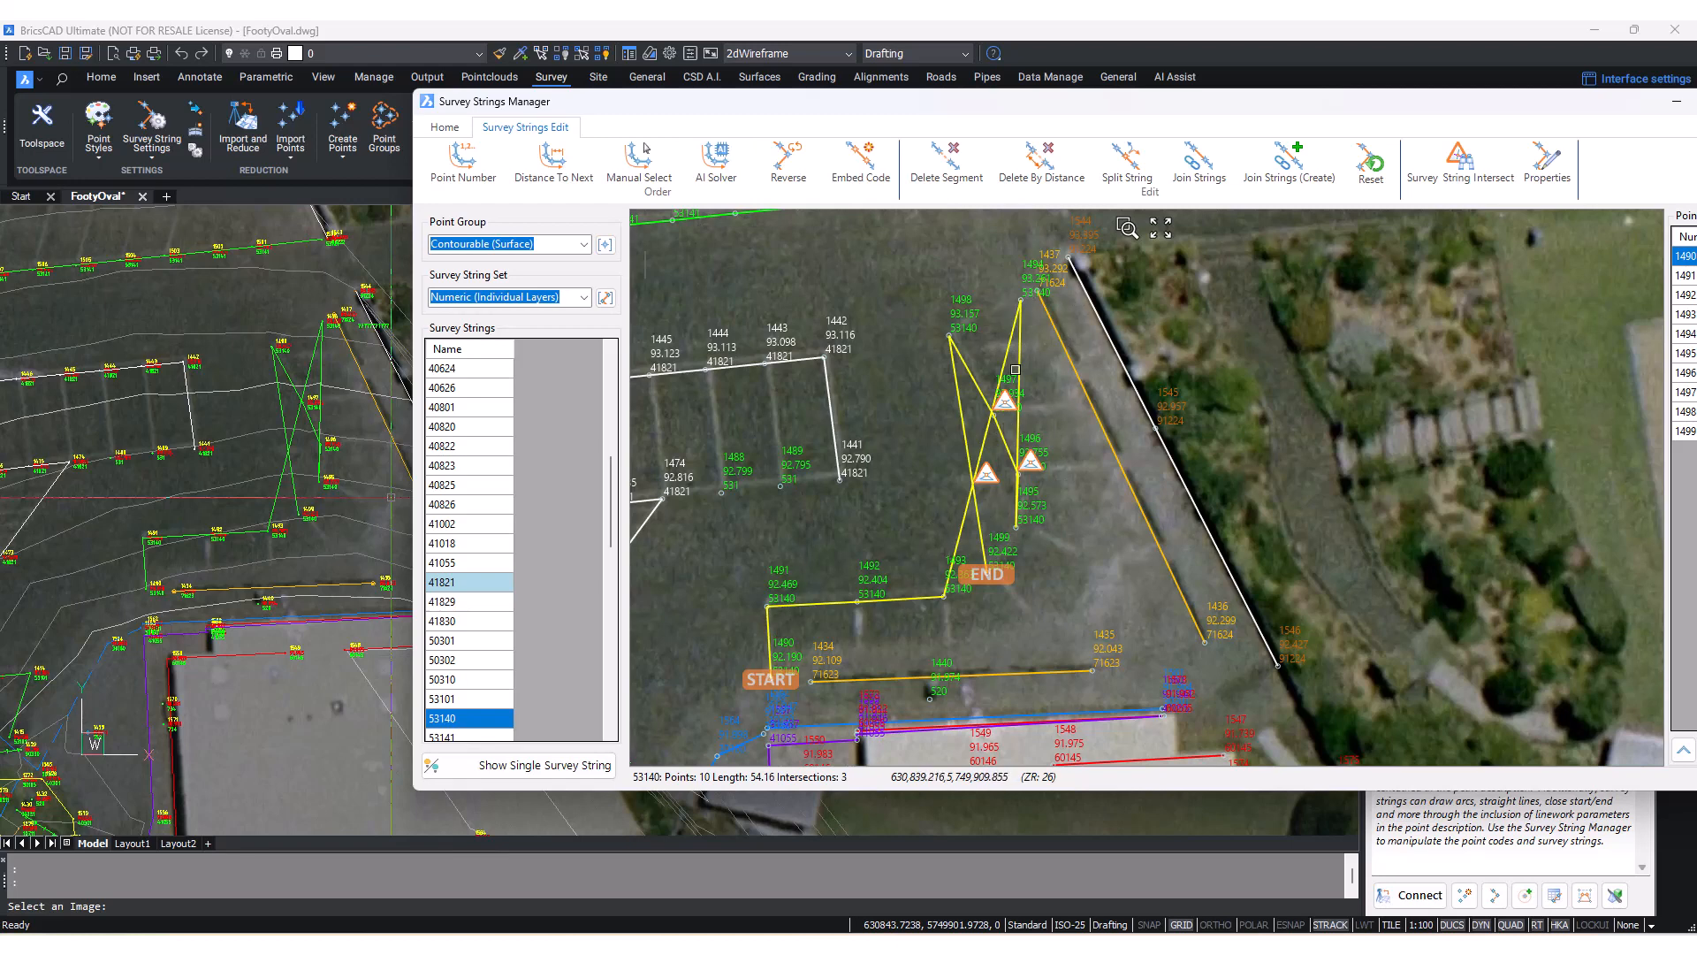
pyautogui.moveTo(944, 374); pyautogui.dragTo(920, 379, button='middle')
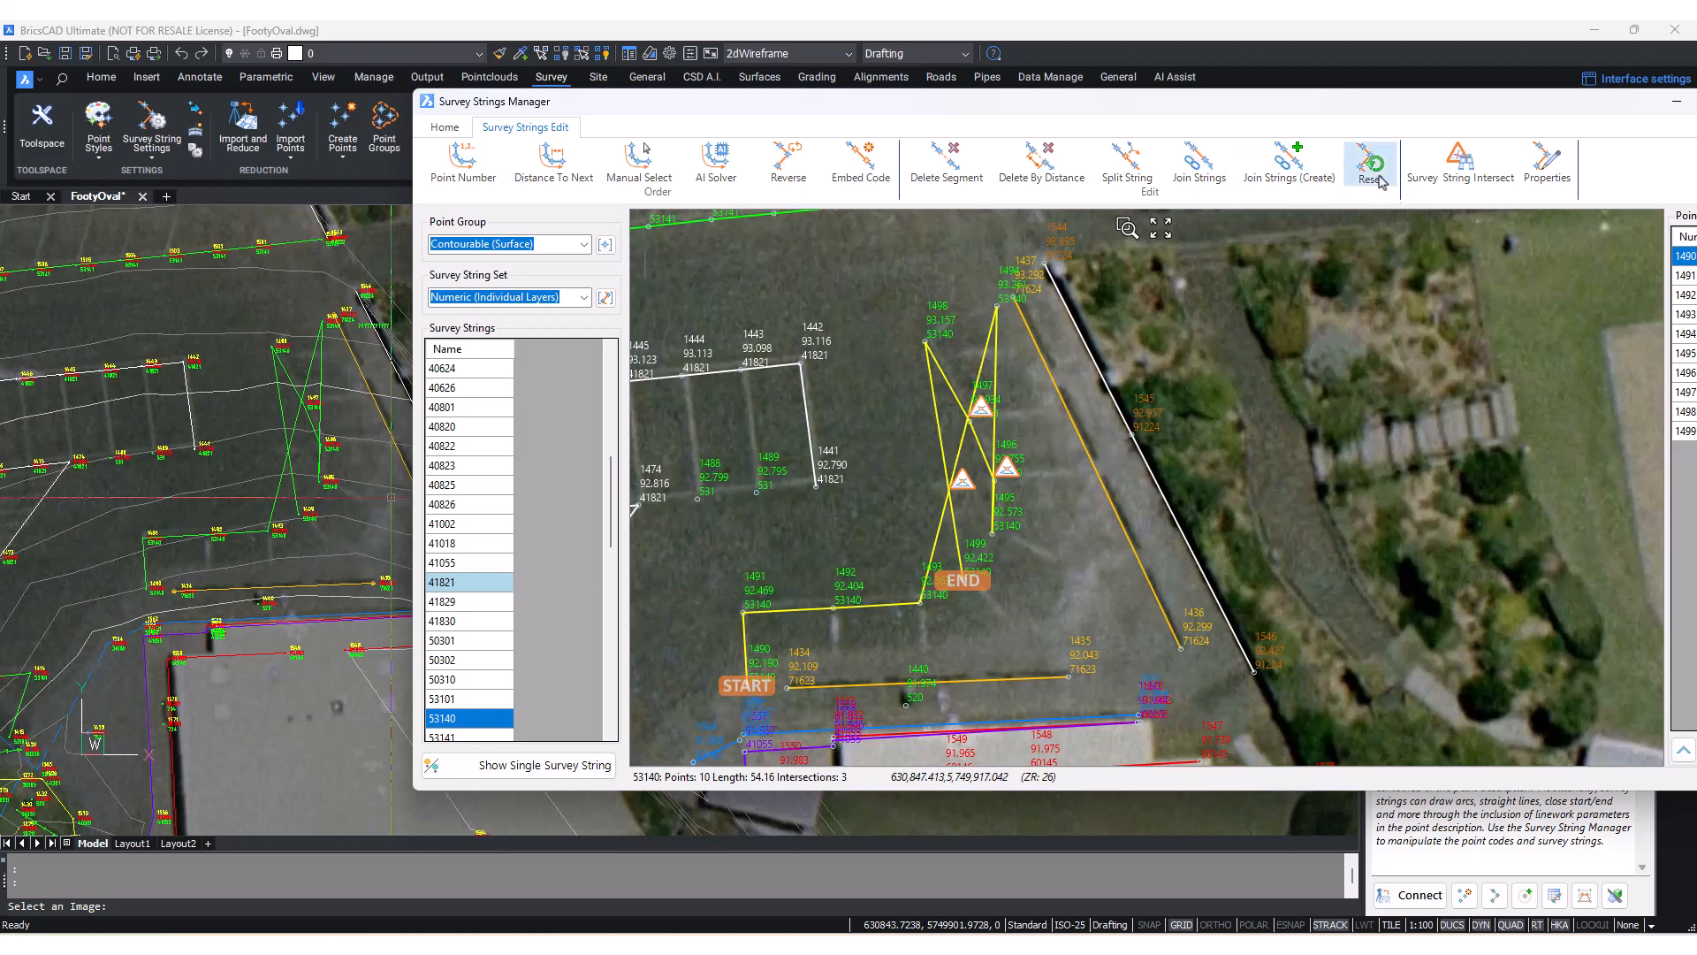
pyautogui.moveTo(1073, 486); pyautogui.dragTo(1103, 462, button='middle')
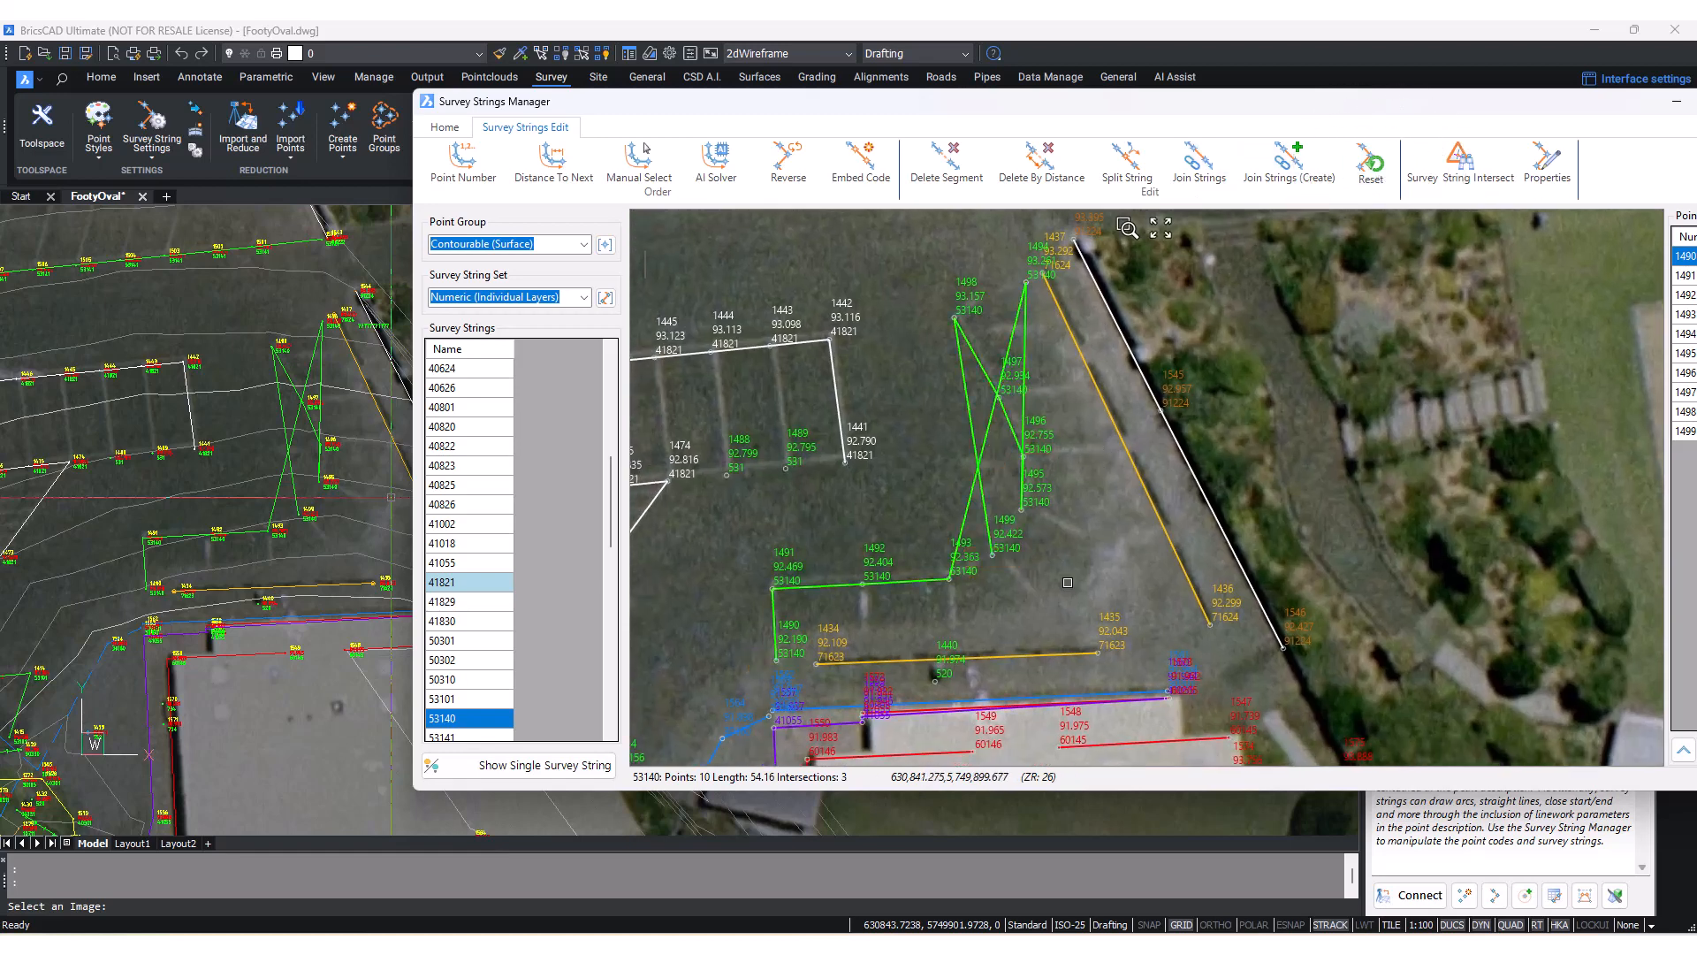
# - Try ordering survey string 53140 by Distance To Next, starting from point 1490
pyautogui.click(799, 635)
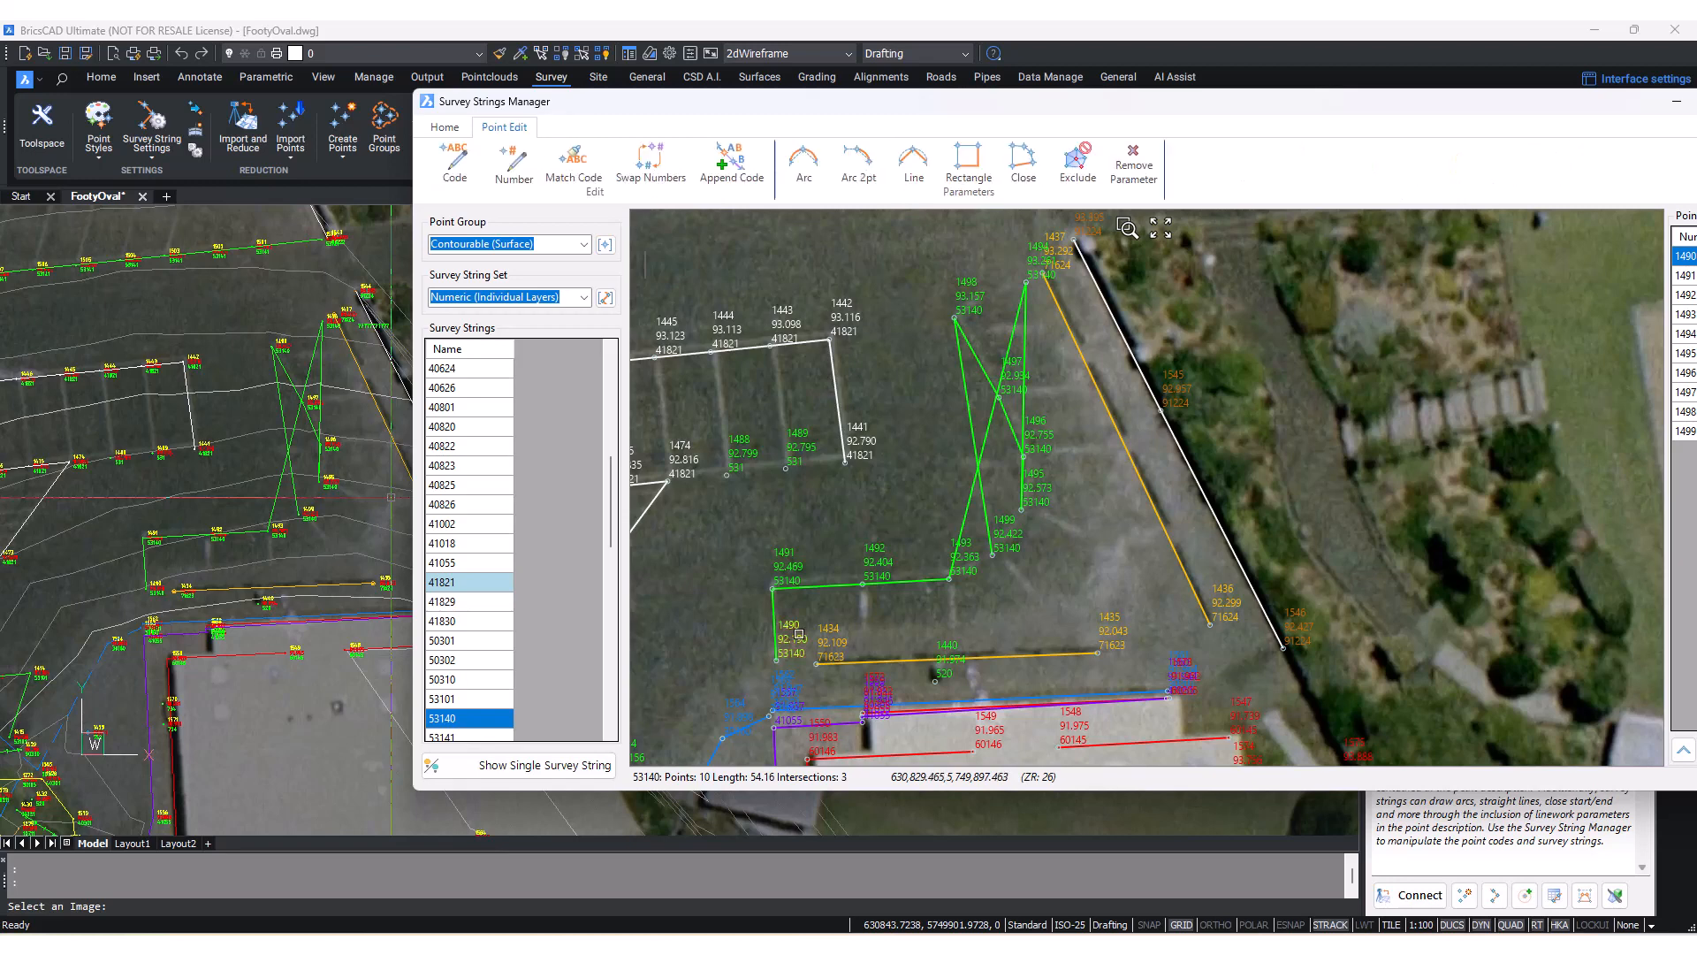
pyautogui.click(811, 579)
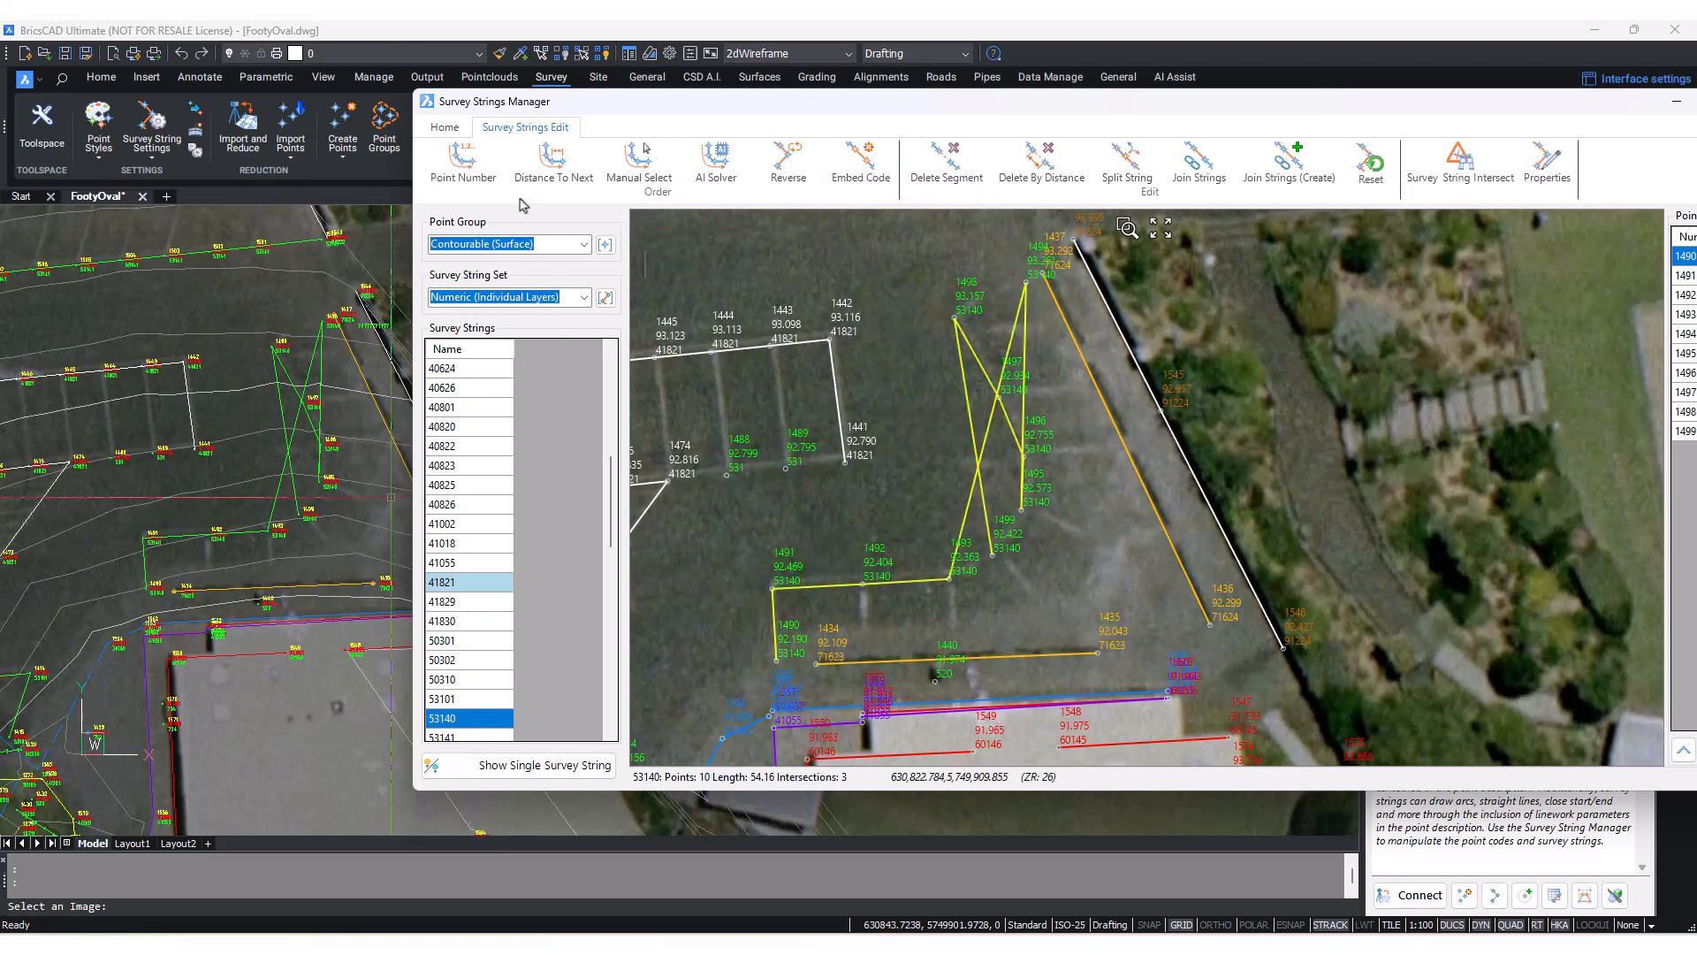
pyautogui.click(554, 164)
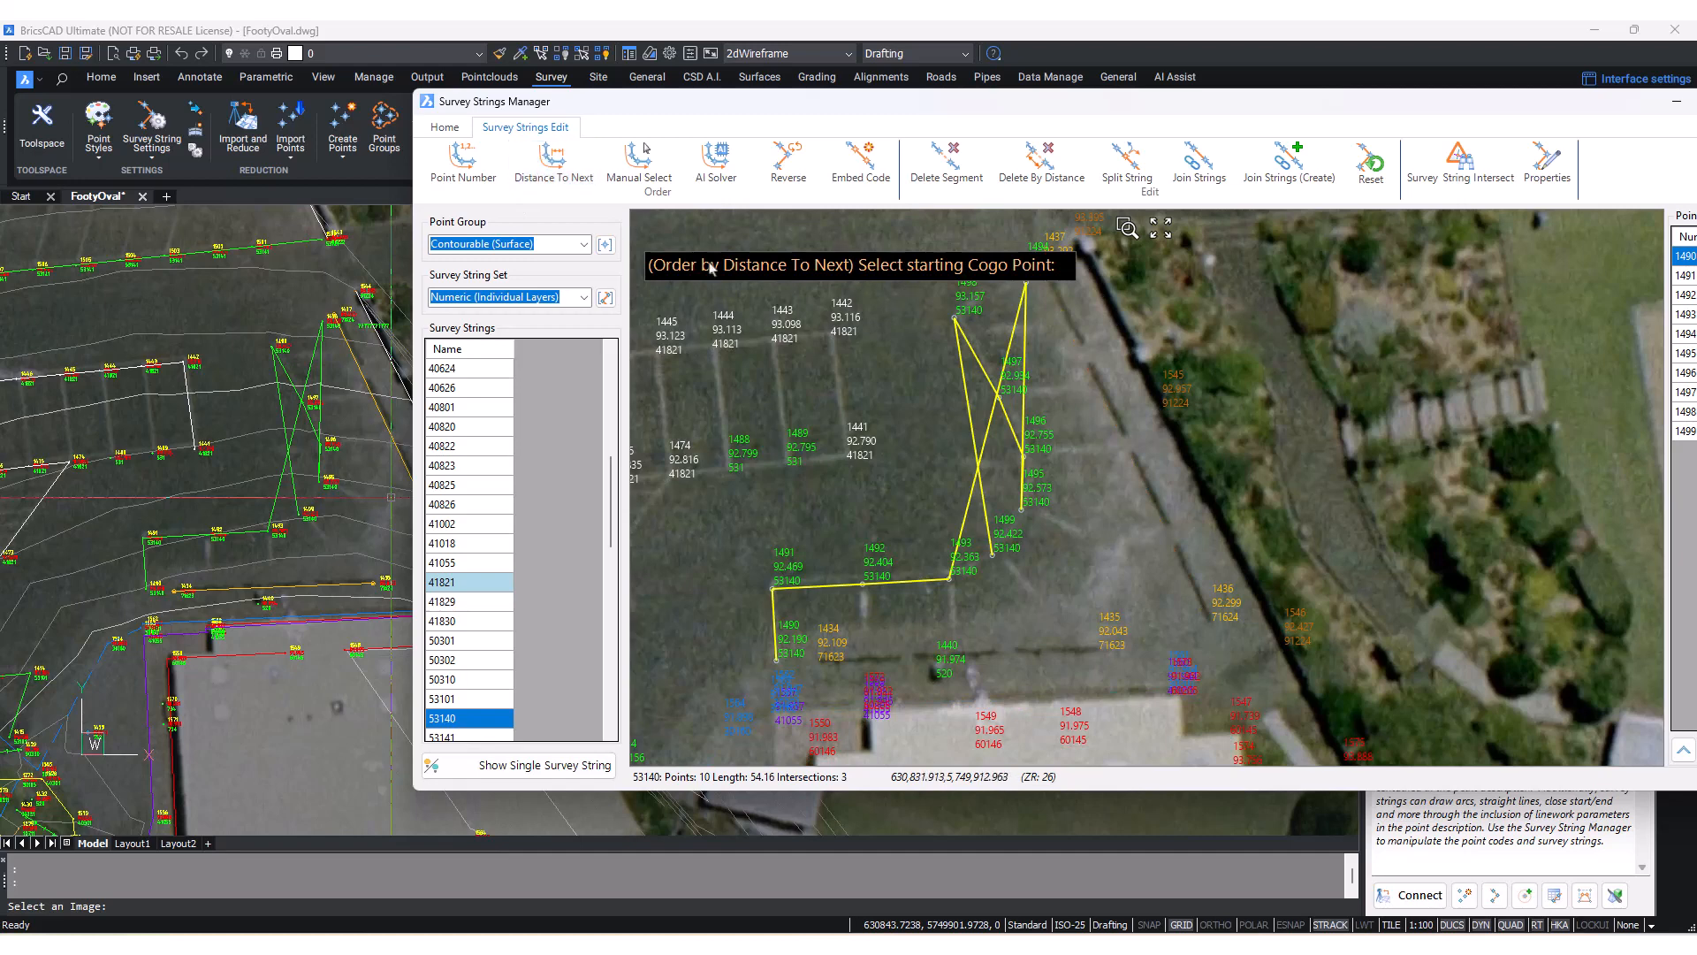
pyautogui.click(798, 637)
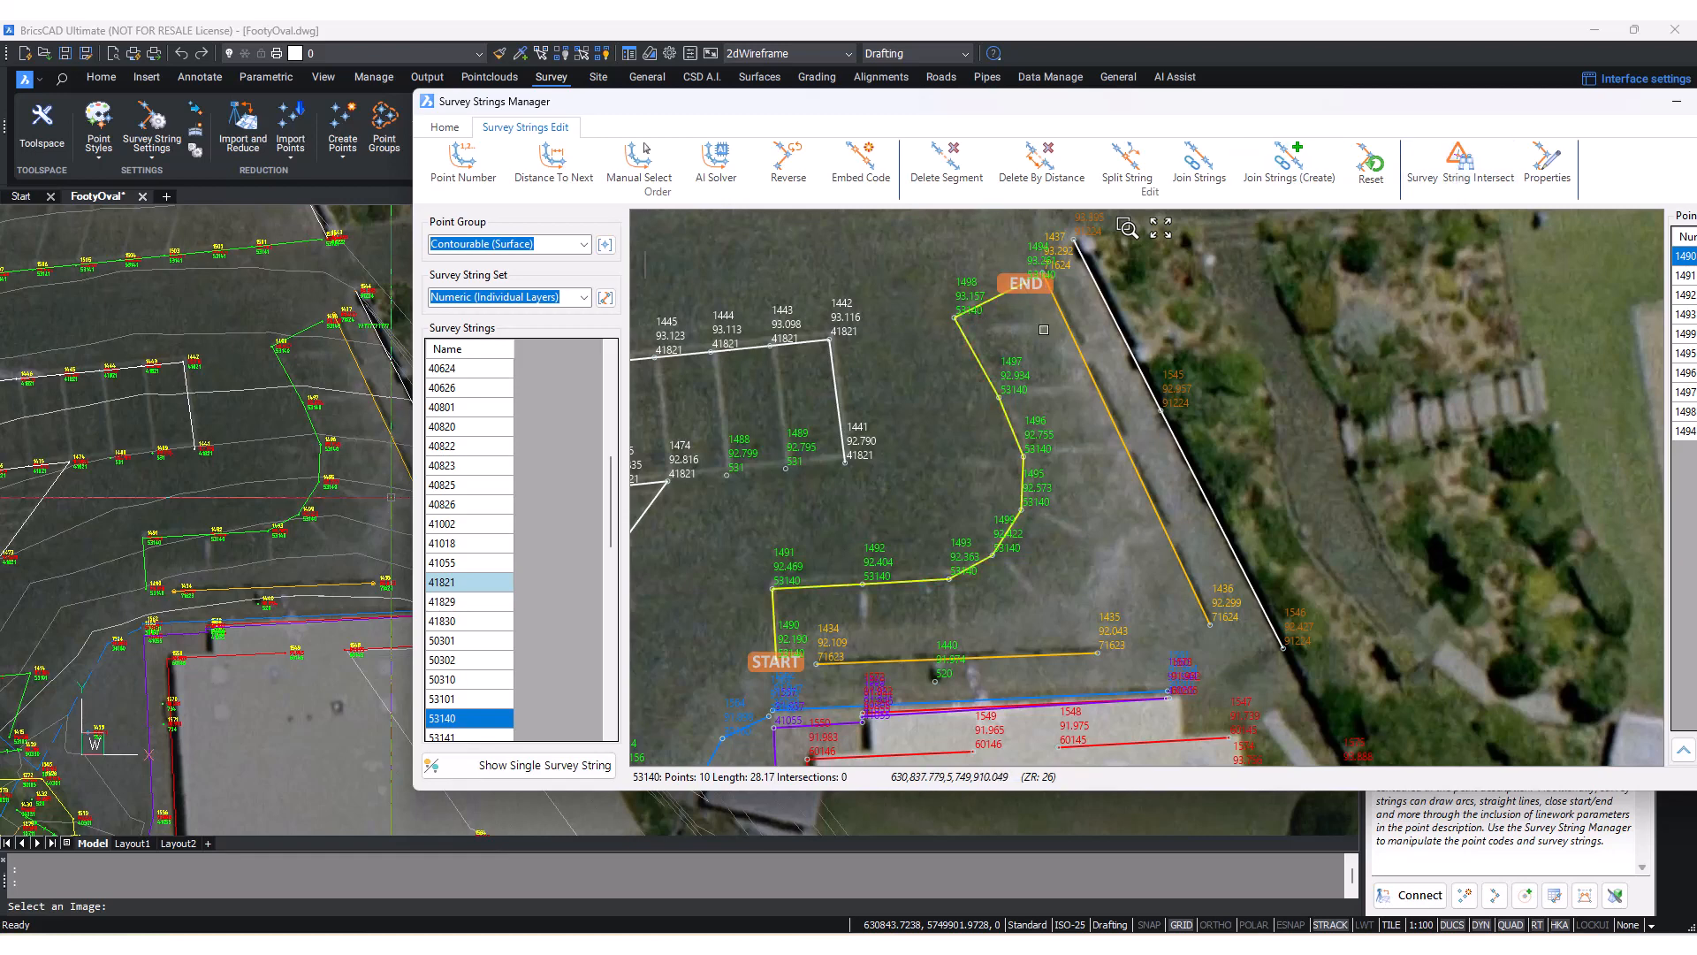
# - Reset survey string 53140 and reorder its points with AI Solver, starting from point 1490
pyautogui.click(1391, 179)
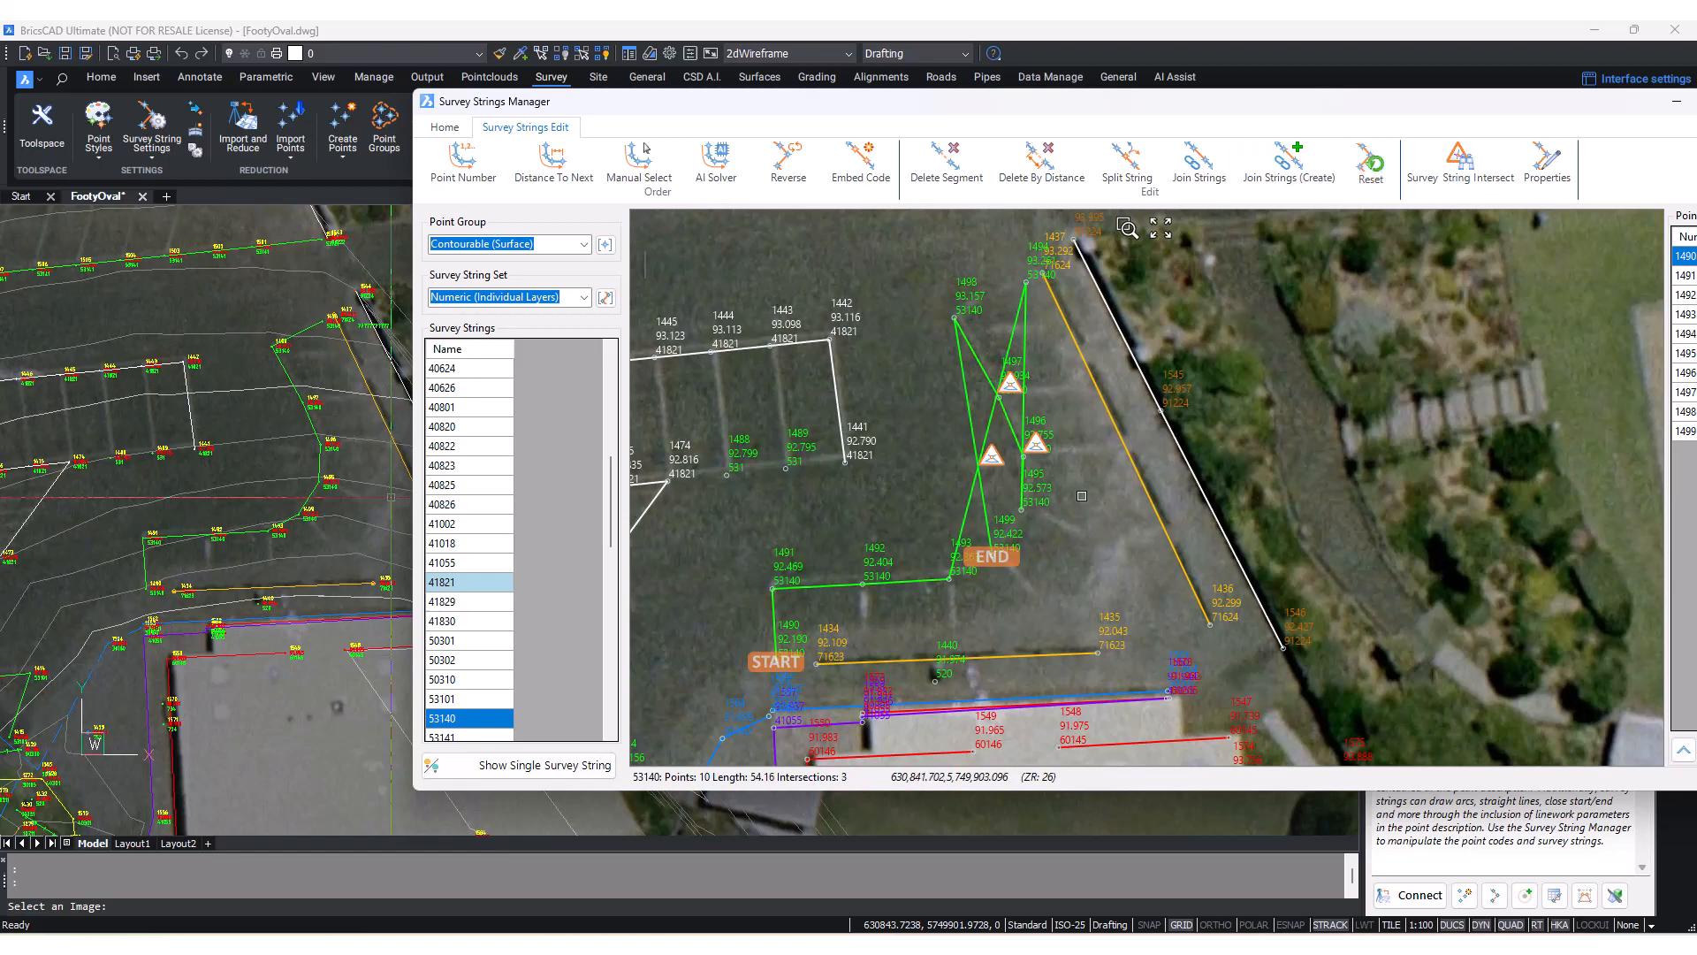
pyautogui.click(716, 159)
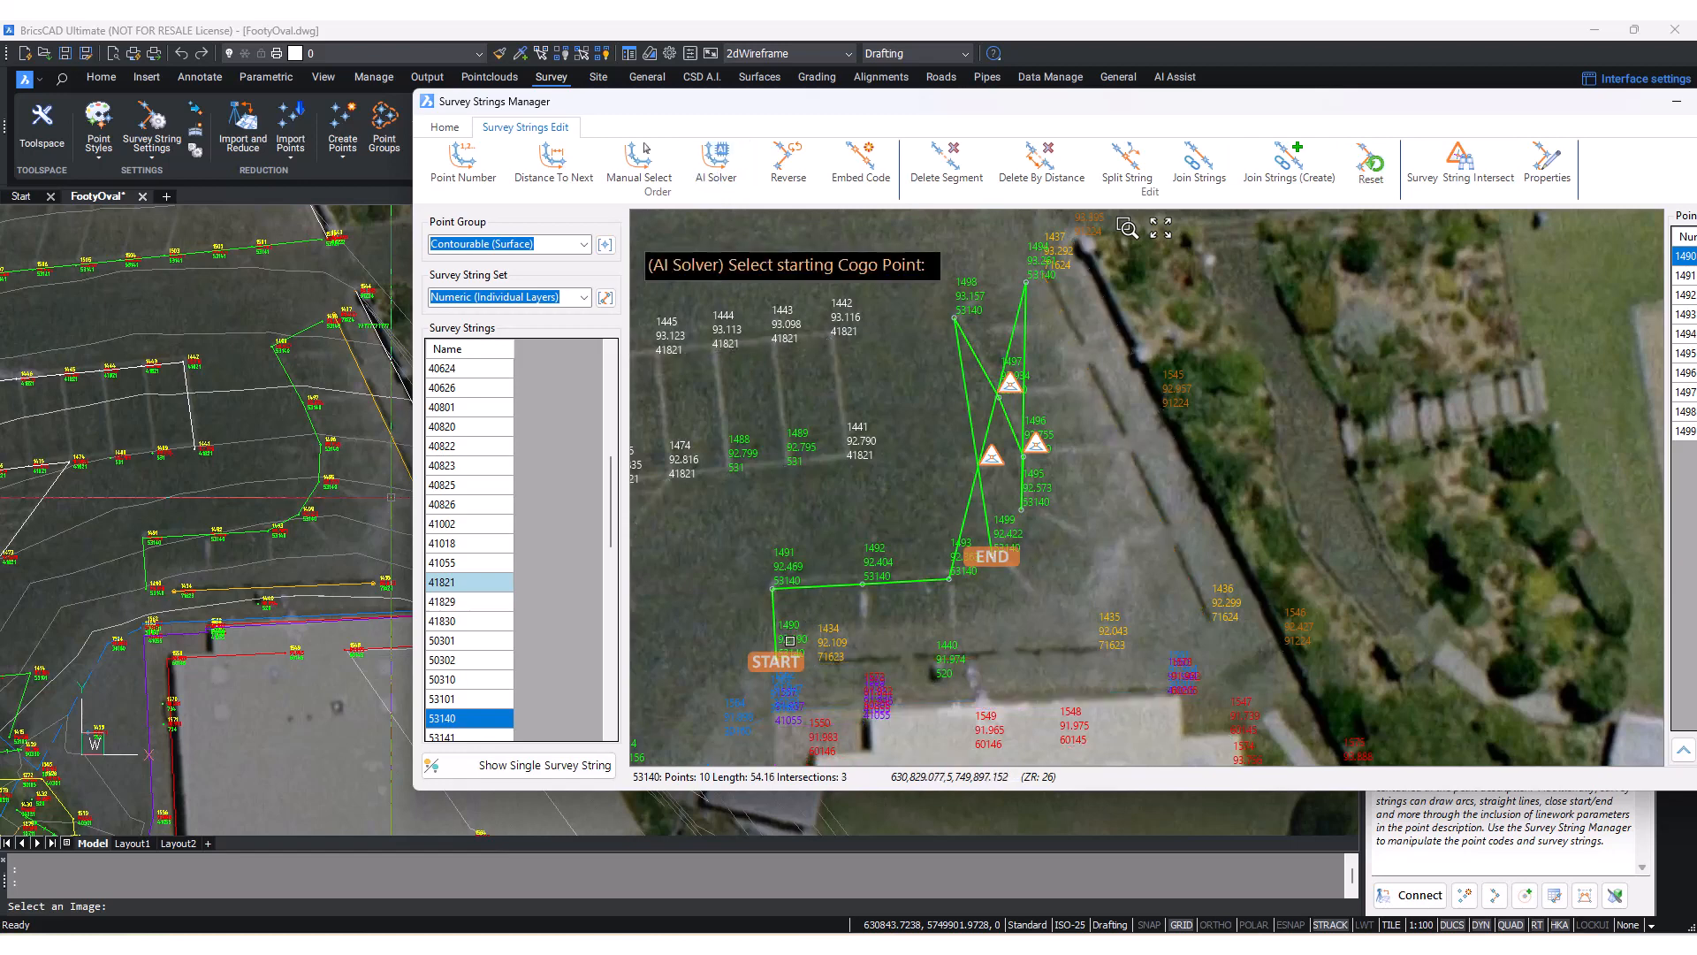
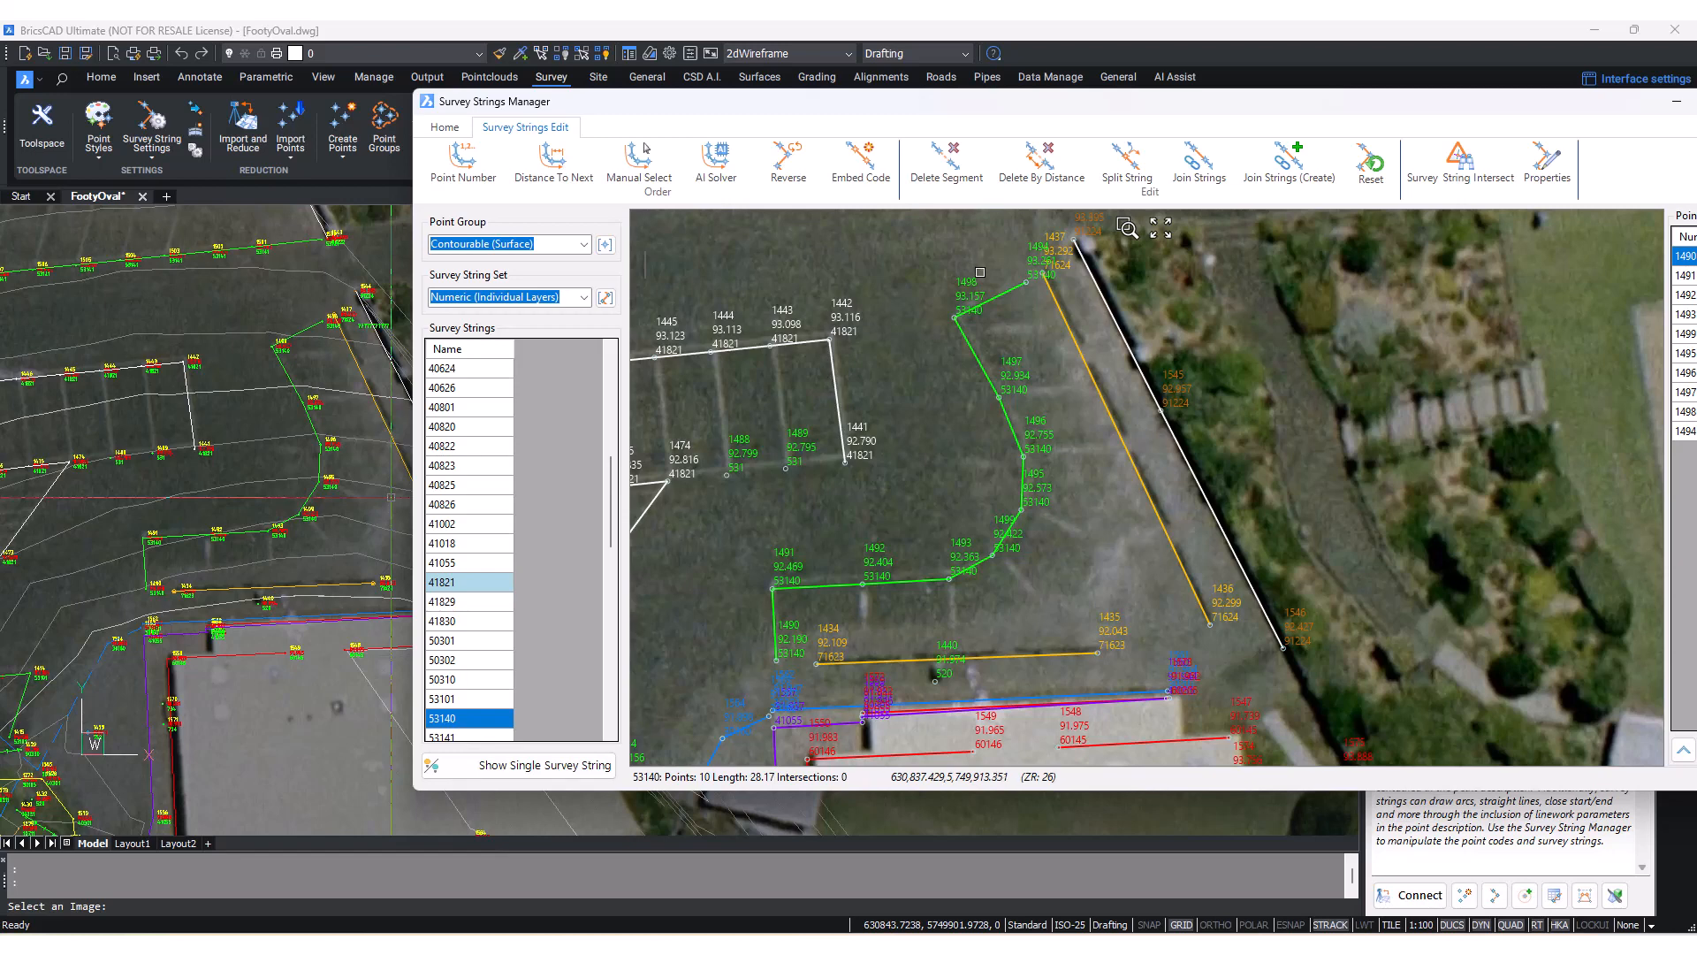
# - Review the editing commands offered for a point and the Compute and Edits commands offered for survey string 53140
pyautogui.click(844, 586)
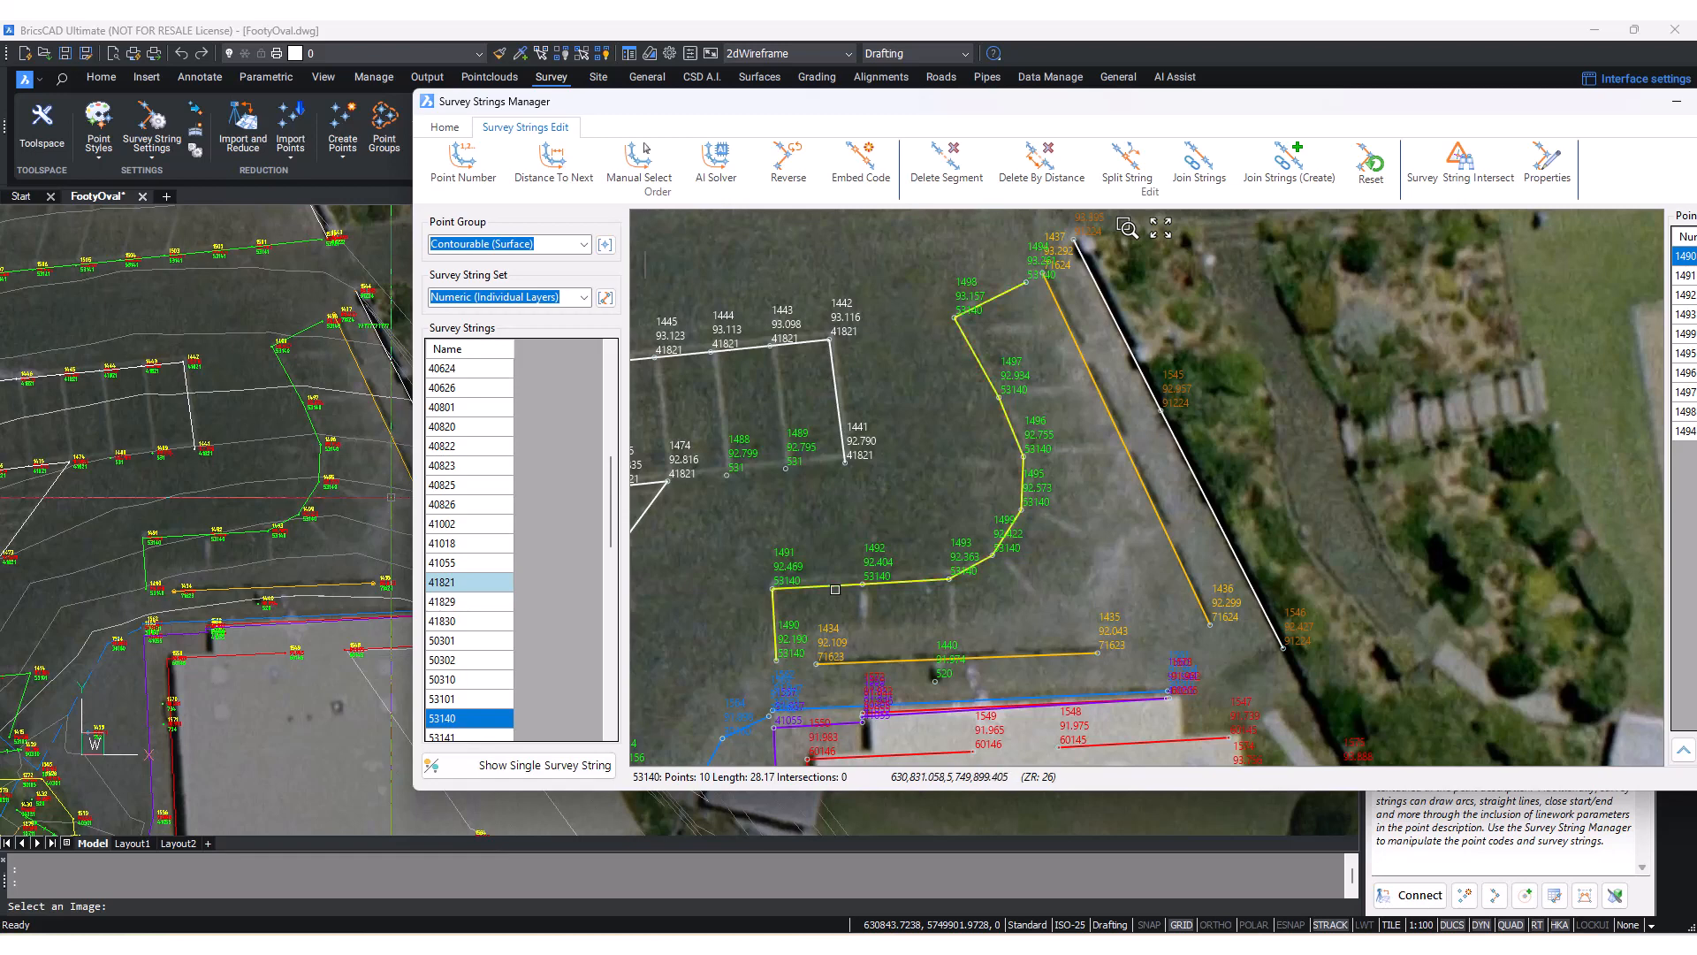
pyautogui.rightClick(813, 550)
pyautogui.click(803, 589)
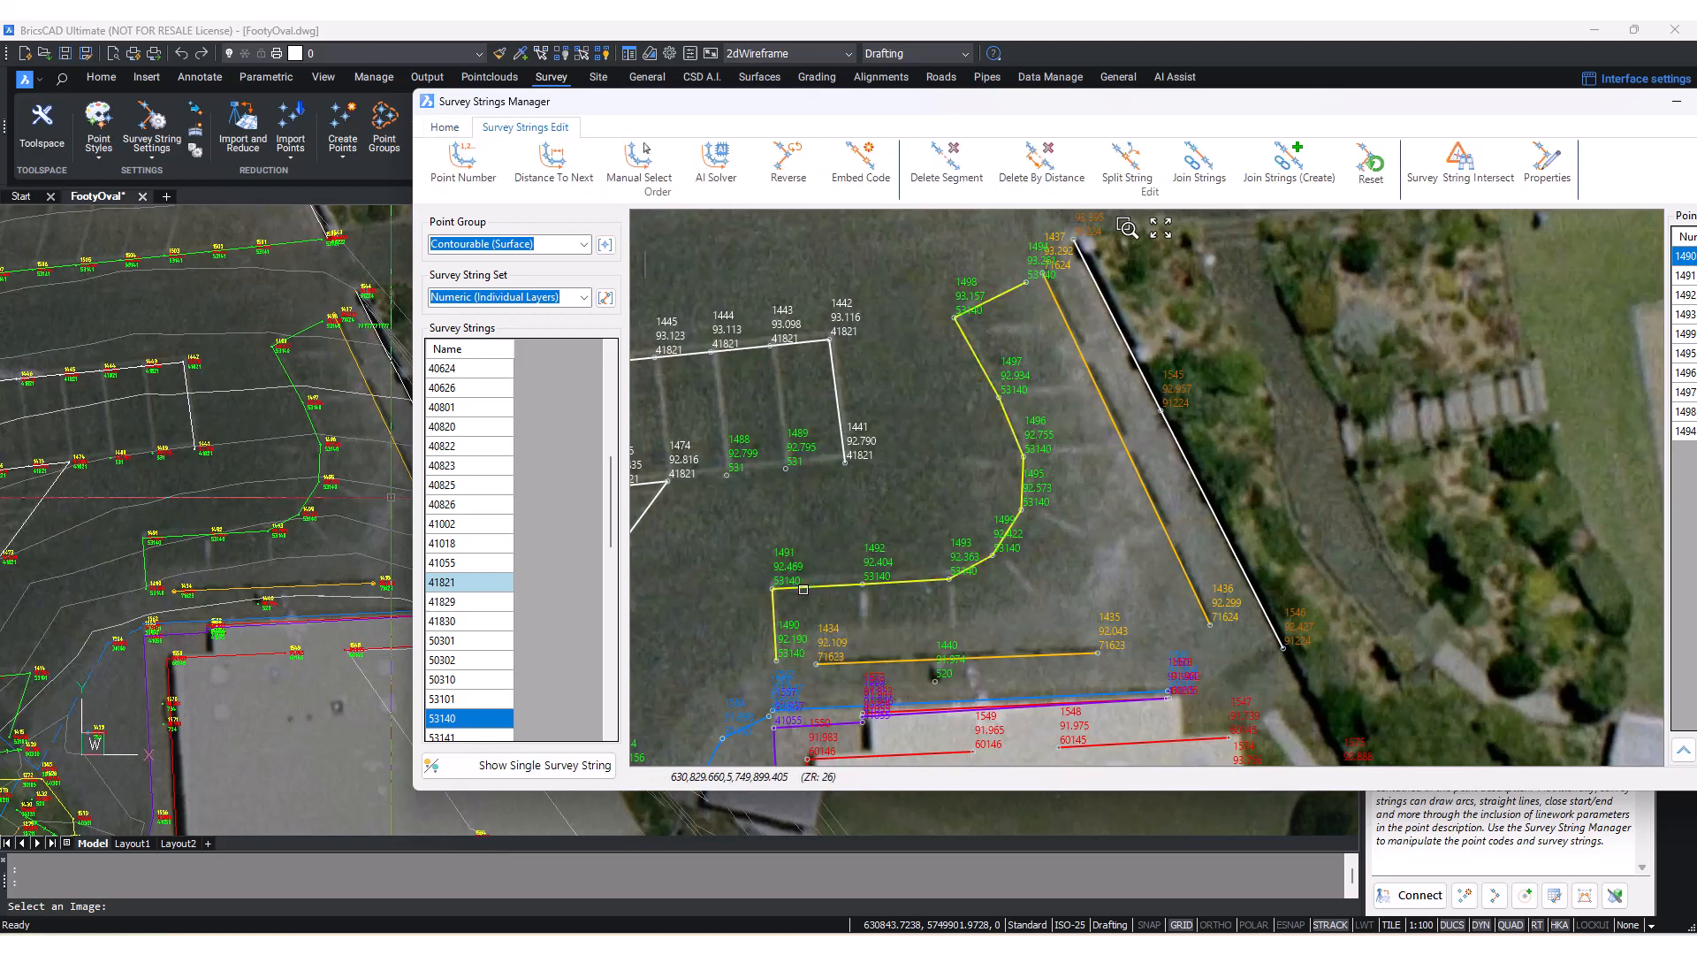
pyautogui.rightClick(819, 577)
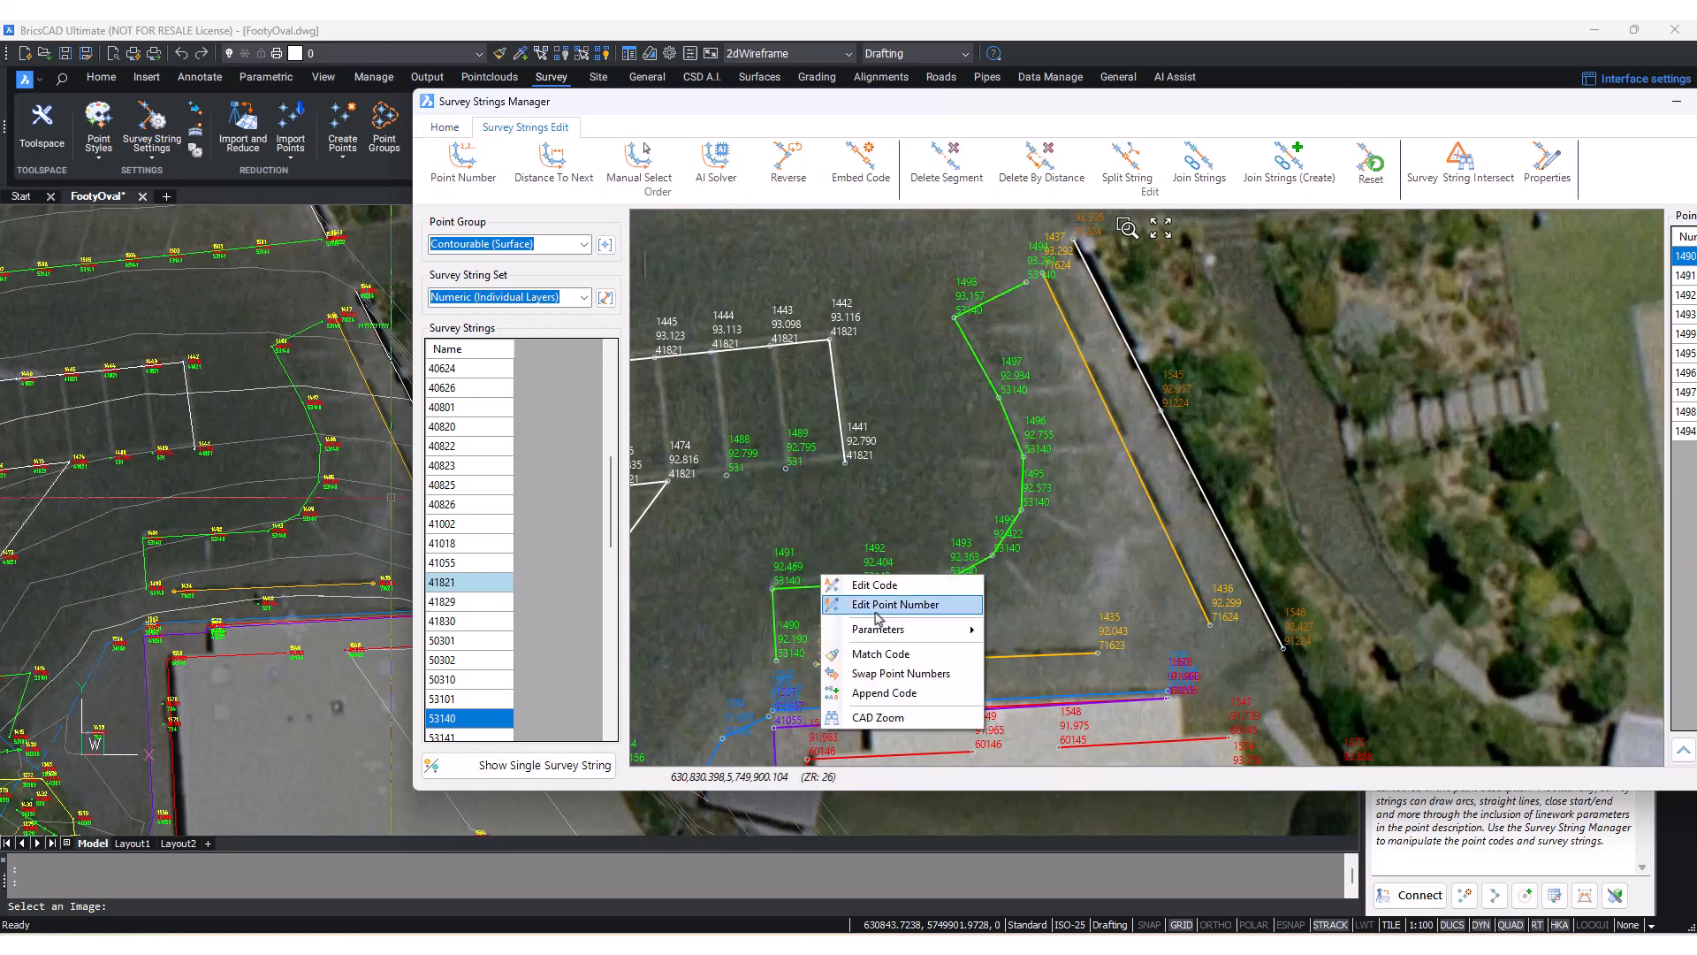
pyautogui.click(827, 578)
pyautogui.rightClick(833, 589)
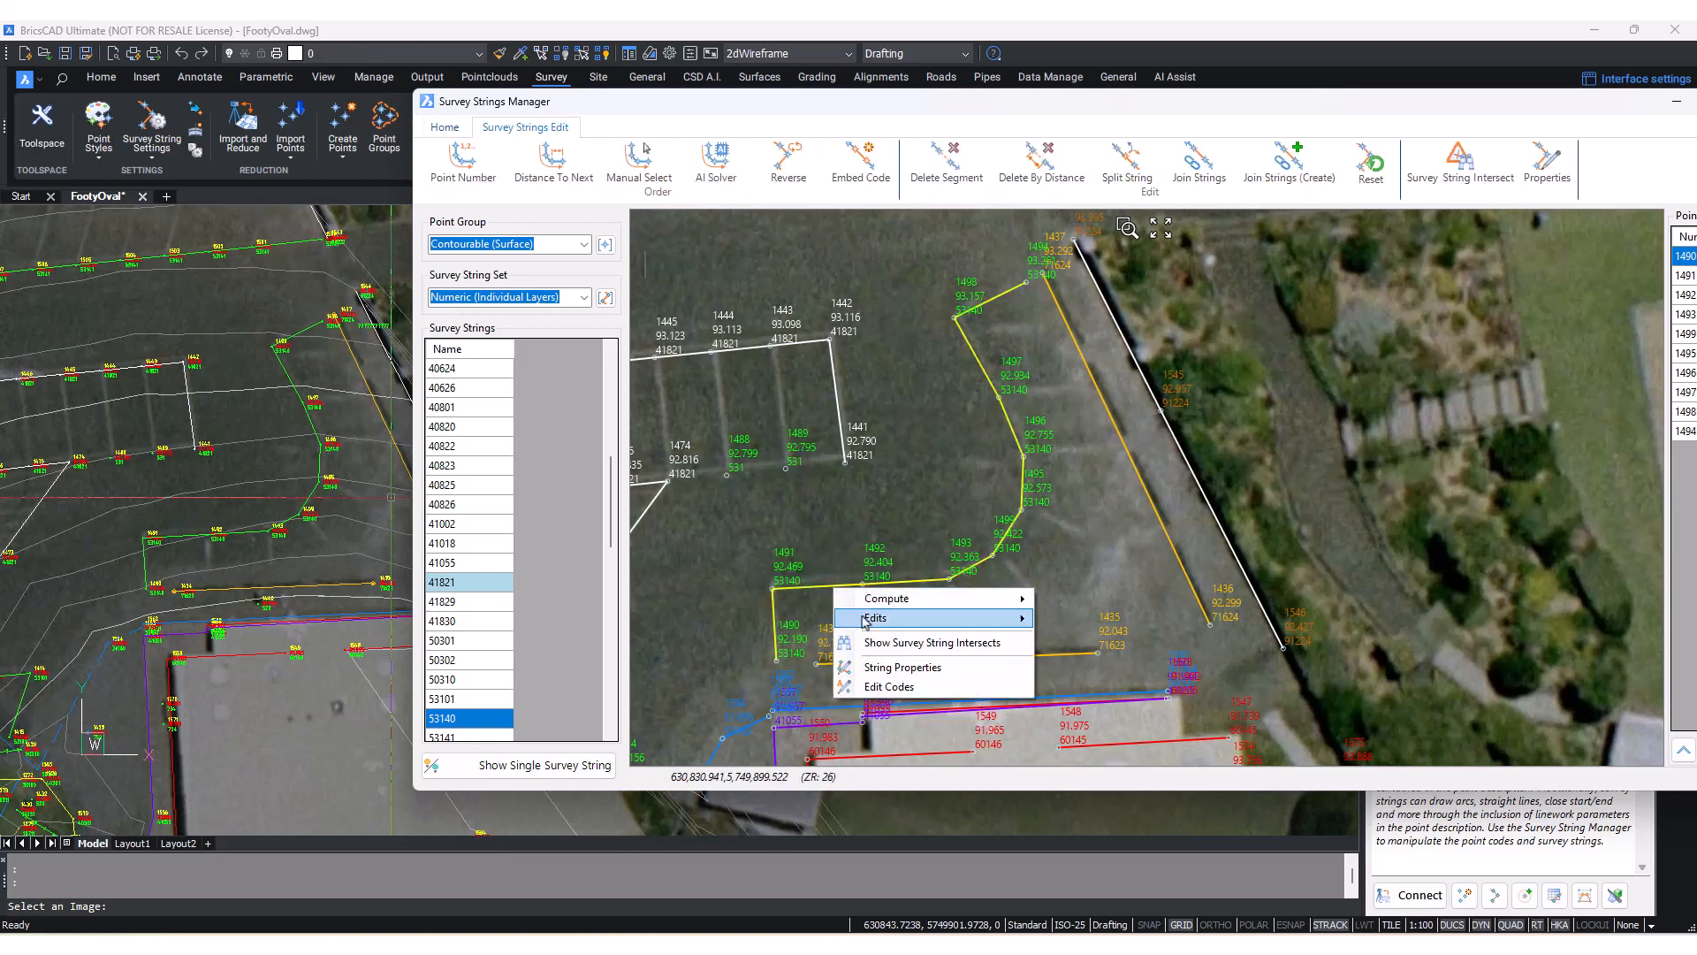
pyautogui.moveTo(887, 606)
pyautogui.moveTo(956, 623)
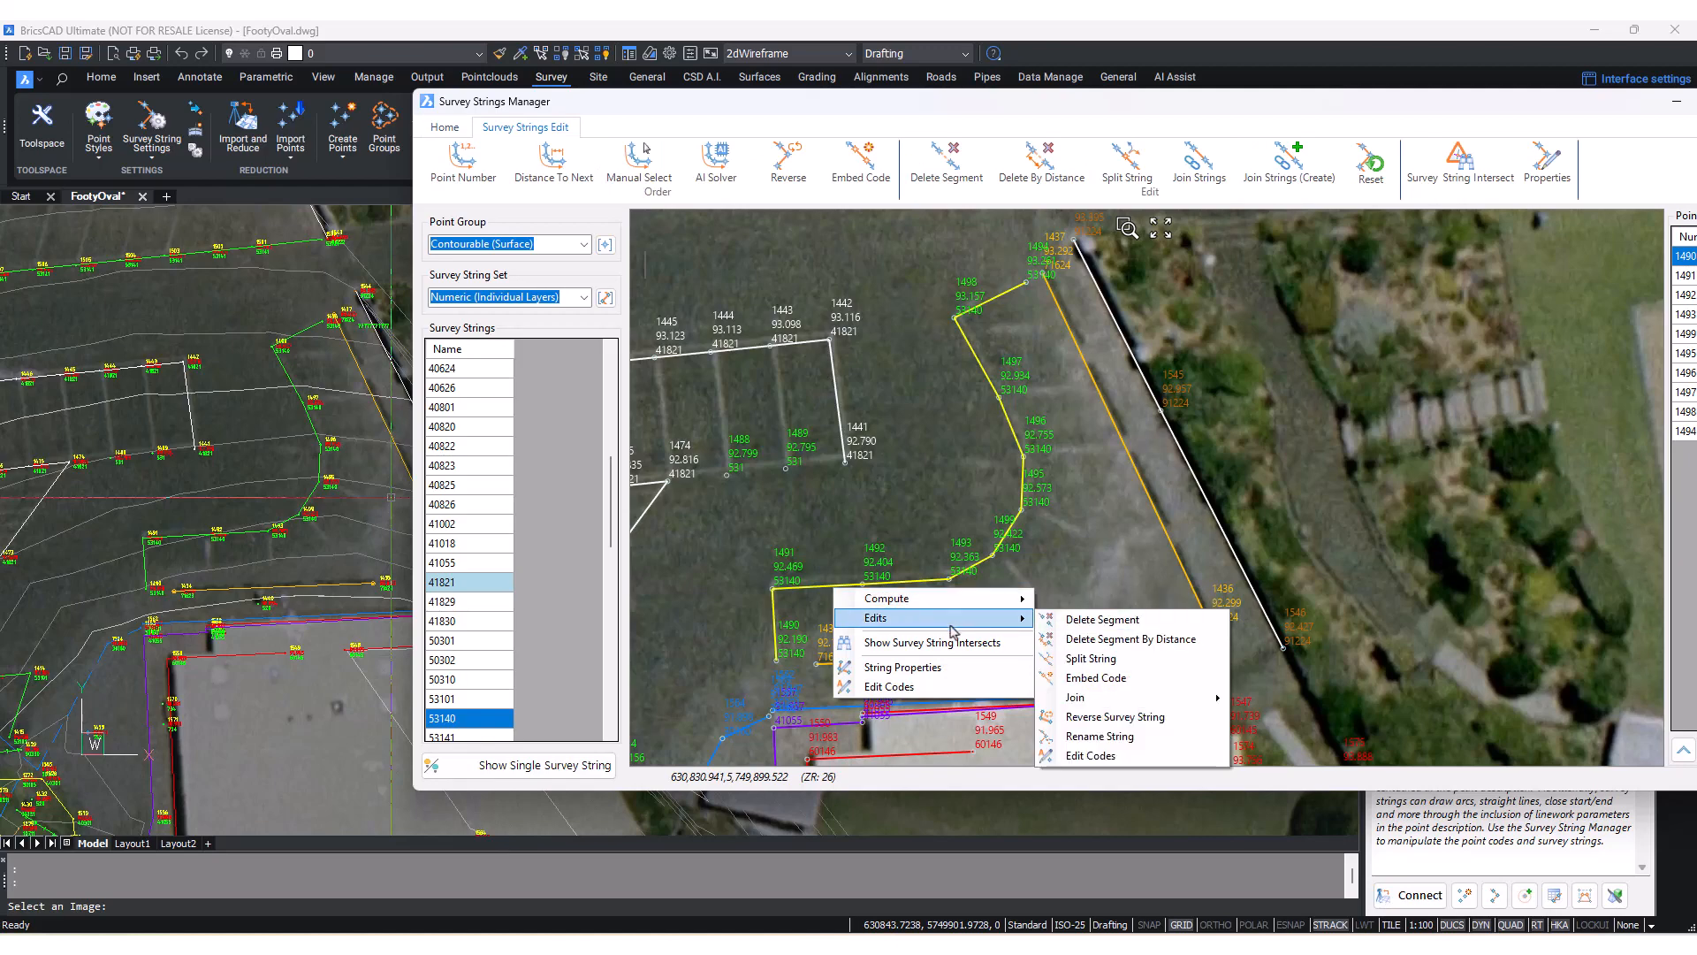
pyautogui.click(1098, 479)
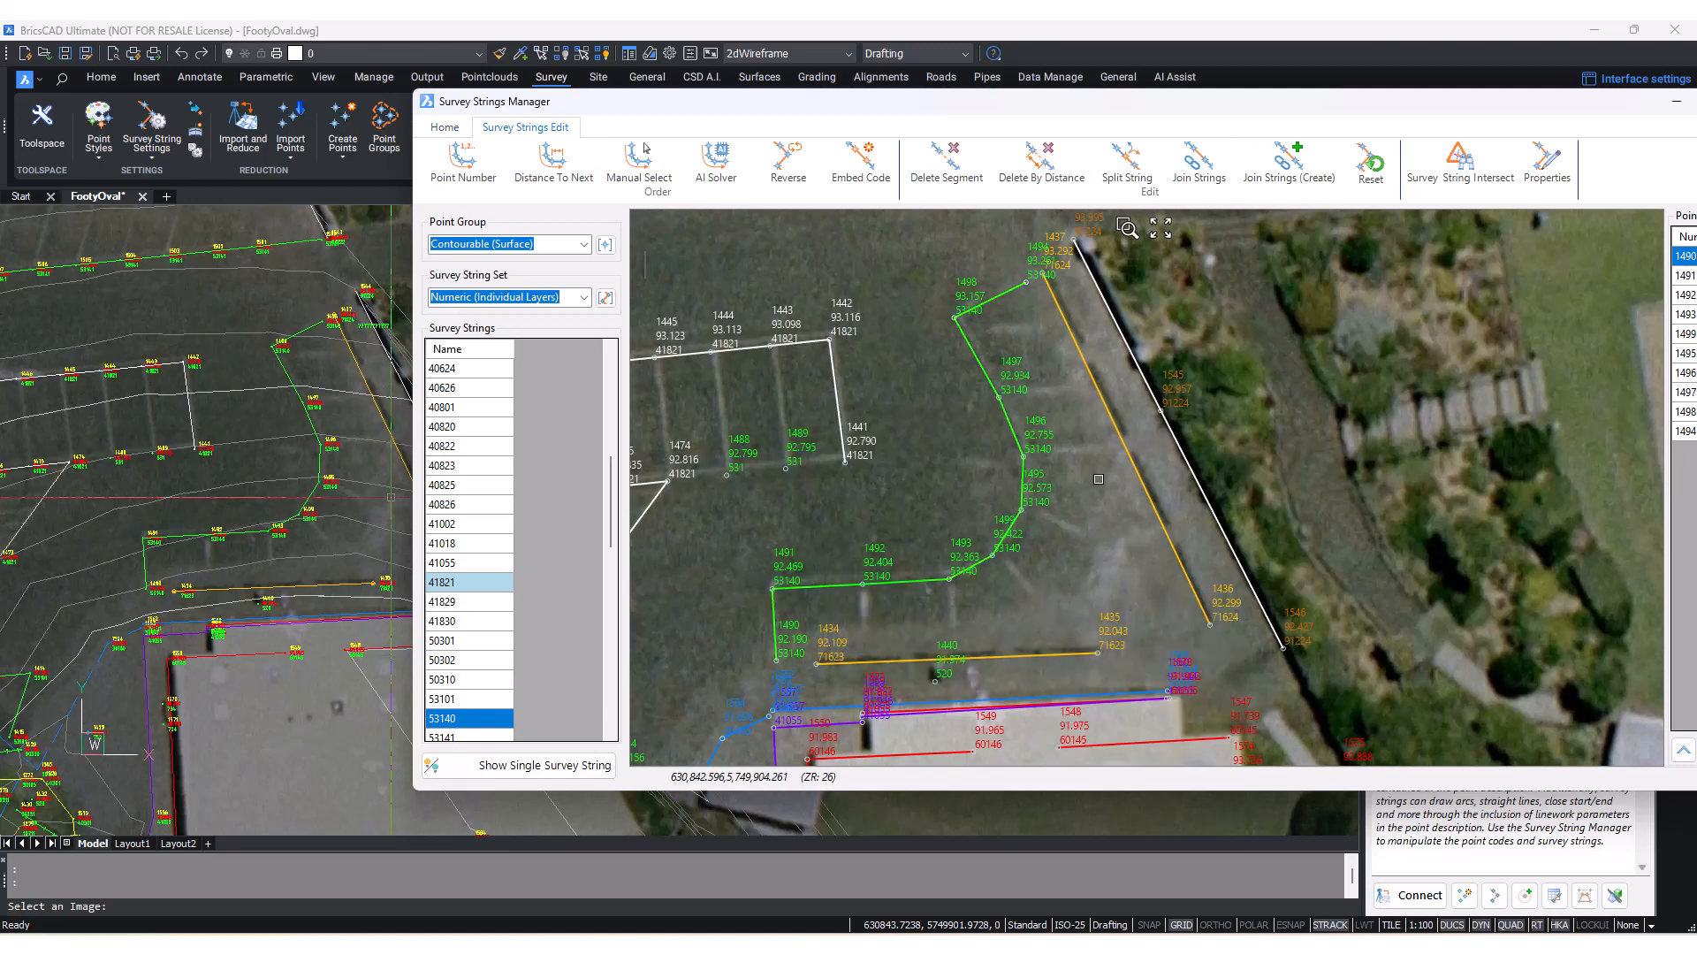
# - Maximize the Survey Strings Manager and examine the linework around the car park, the oval and strings 41829 and 41830
pyautogui.scroll(-4, 1099, 486)
pyautogui.moveTo(1041, 515); pyautogui.dragTo(1050, 424, button='middle')
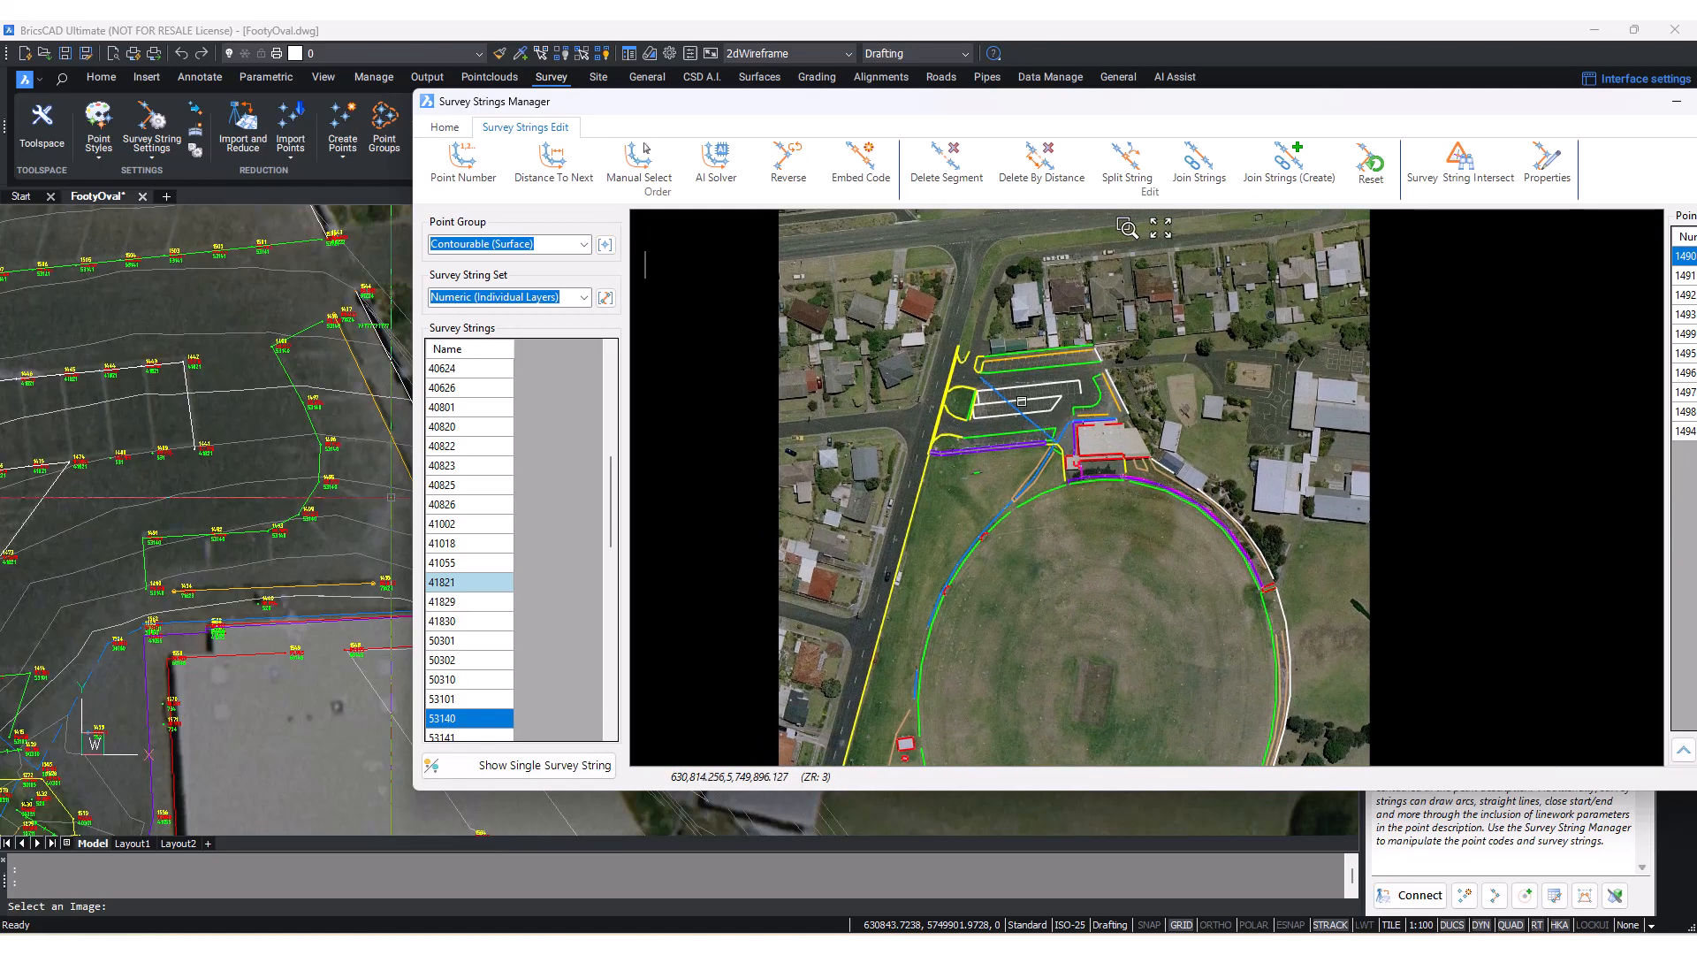
pyautogui.doubleClick(723, 113)
pyautogui.scroll(3, 748, 427)
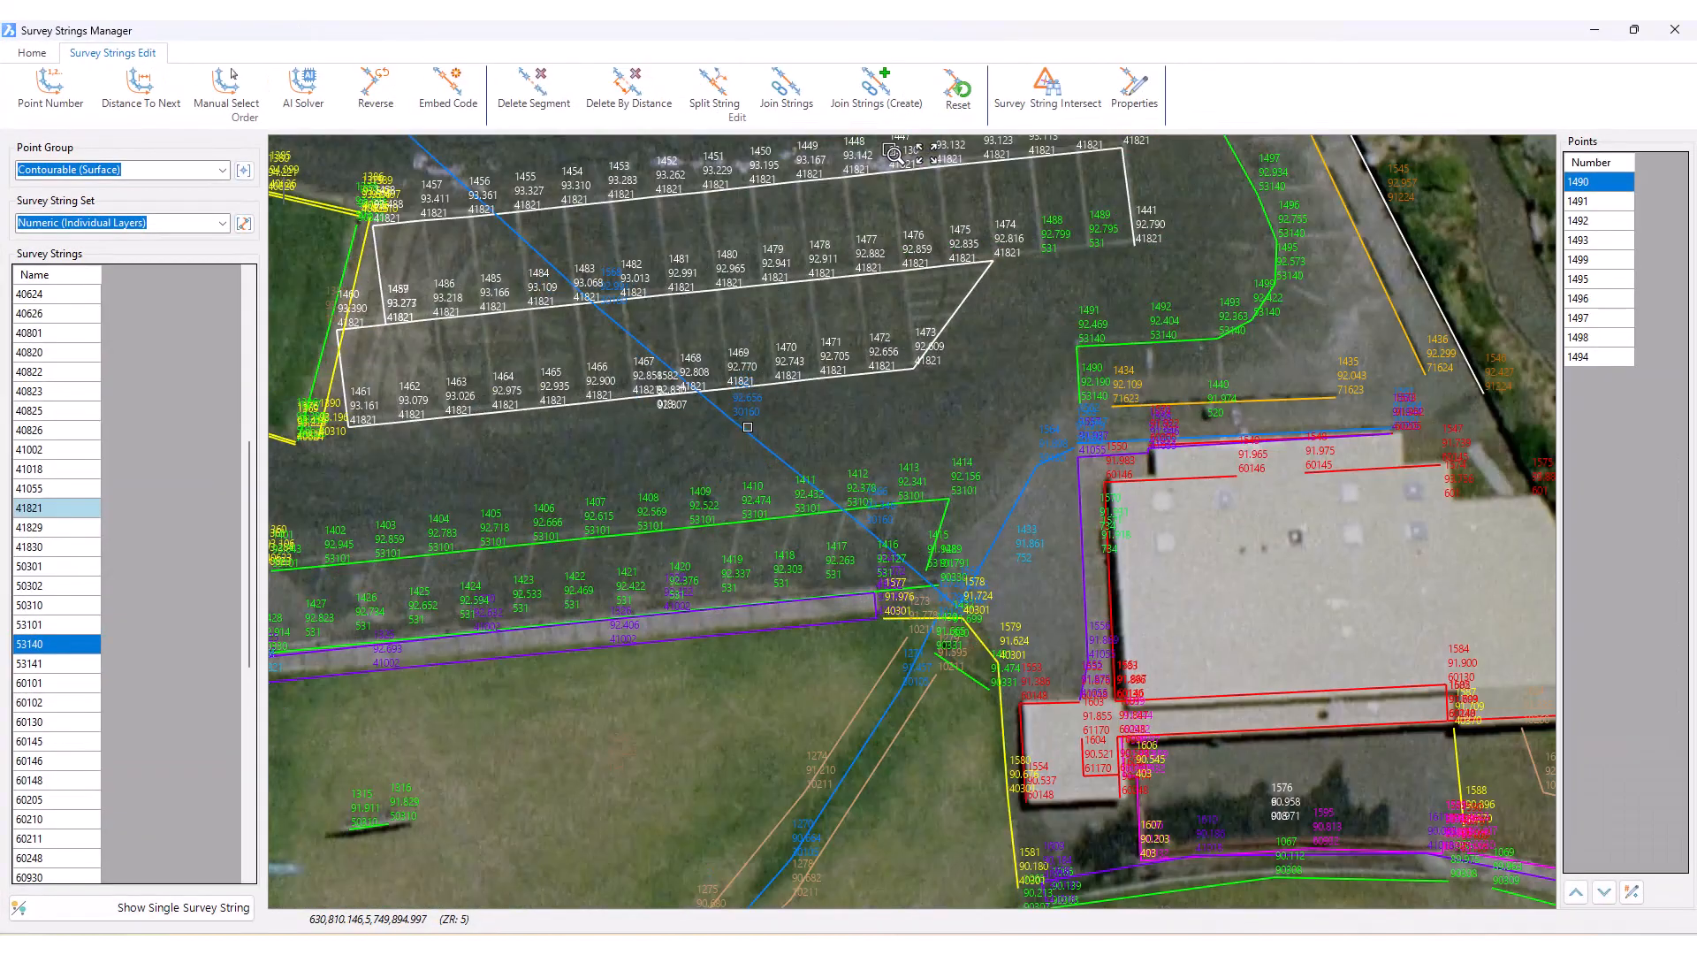
pyautogui.click(748, 427)
pyautogui.scroll(-7, 799, 376)
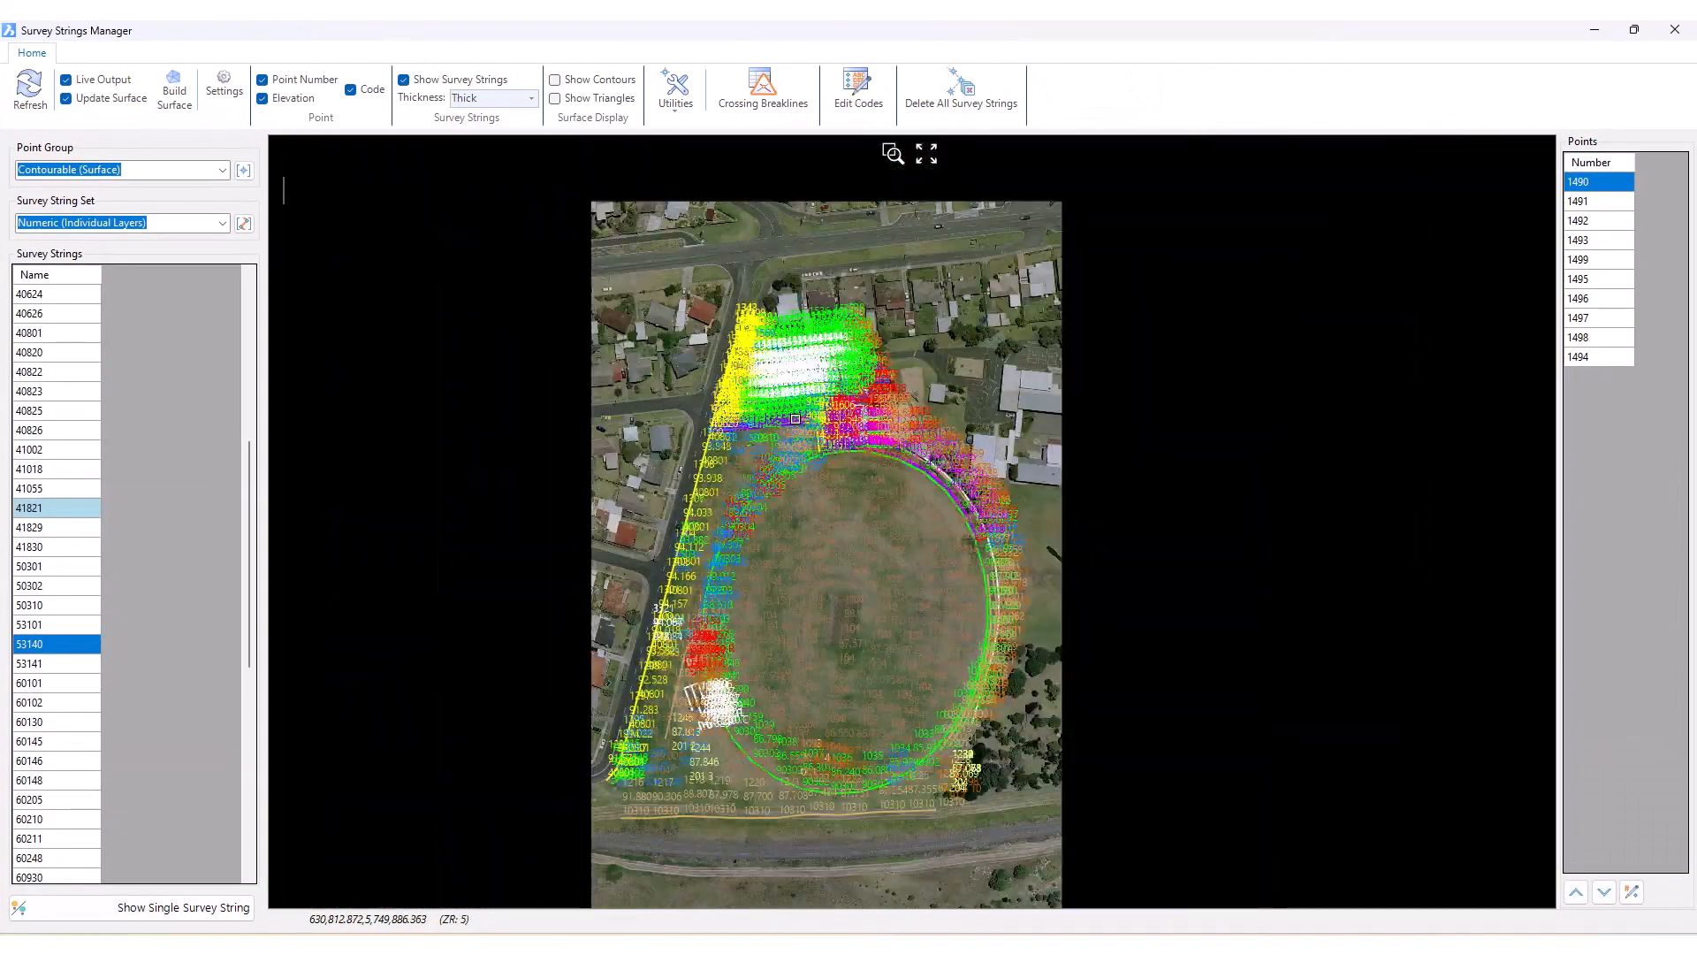
pyautogui.moveTo(765, 443); pyautogui.dragTo(805, 313, button='middle')
pyautogui.scroll(8, 806, 314)
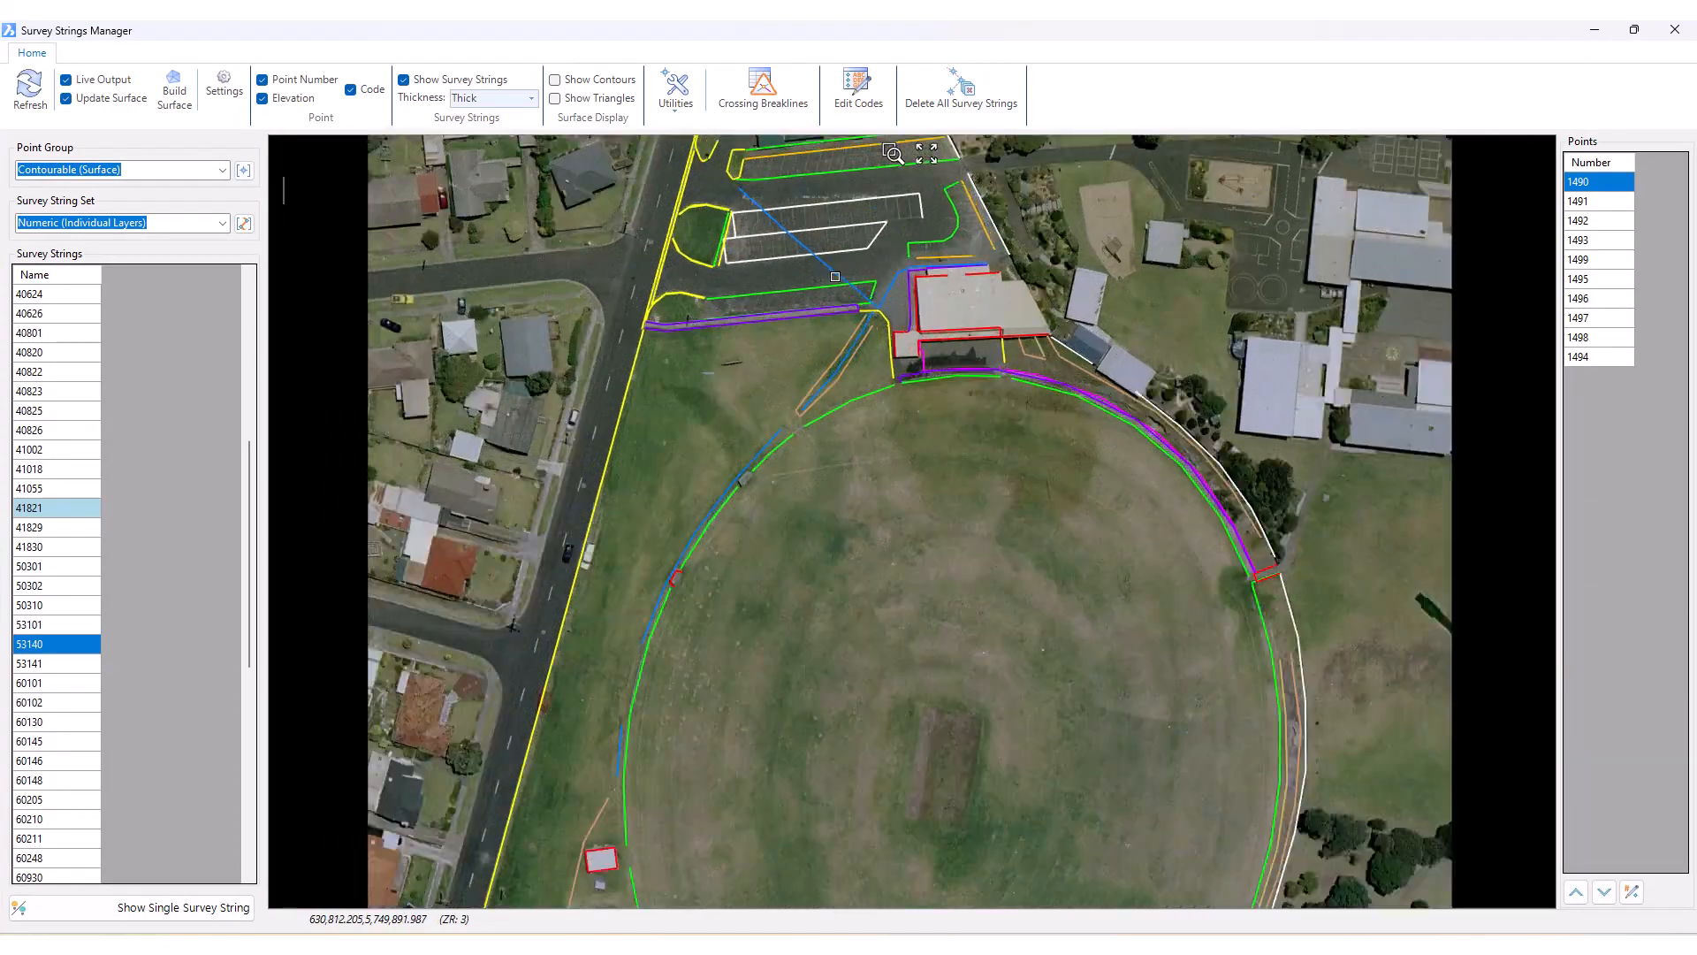
pyautogui.scroll(-8, 828, 312)
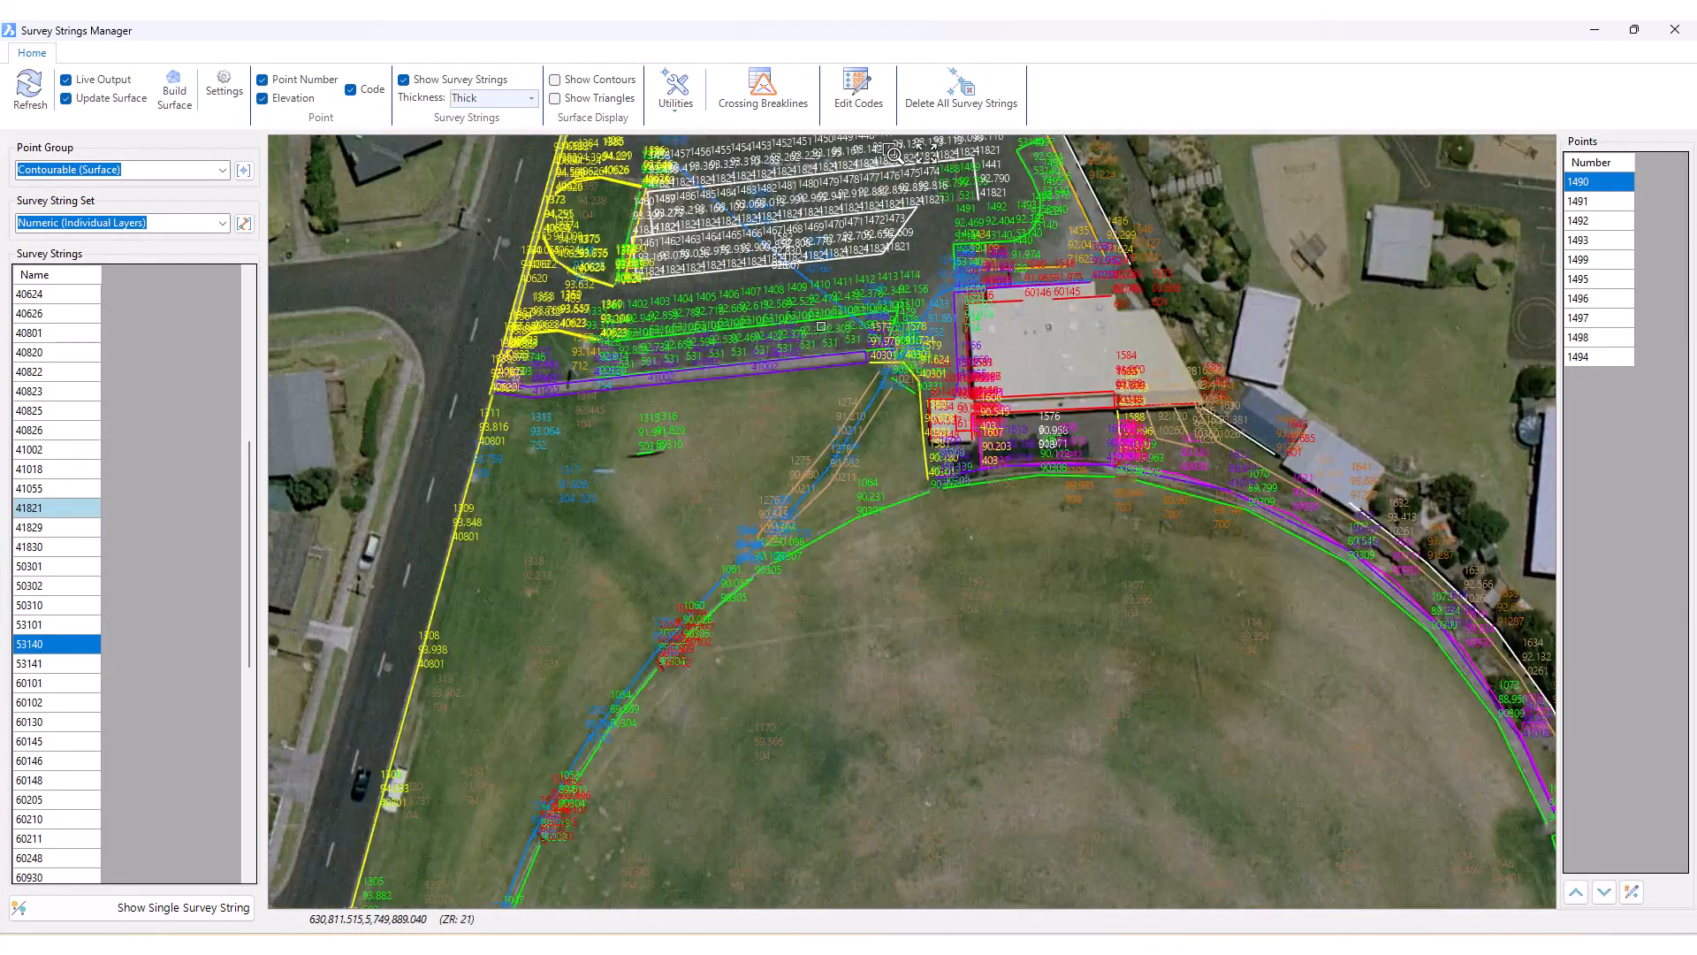
pyautogui.scroll(3, 710, 564)
pyautogui.scroll(2, 757, 643)
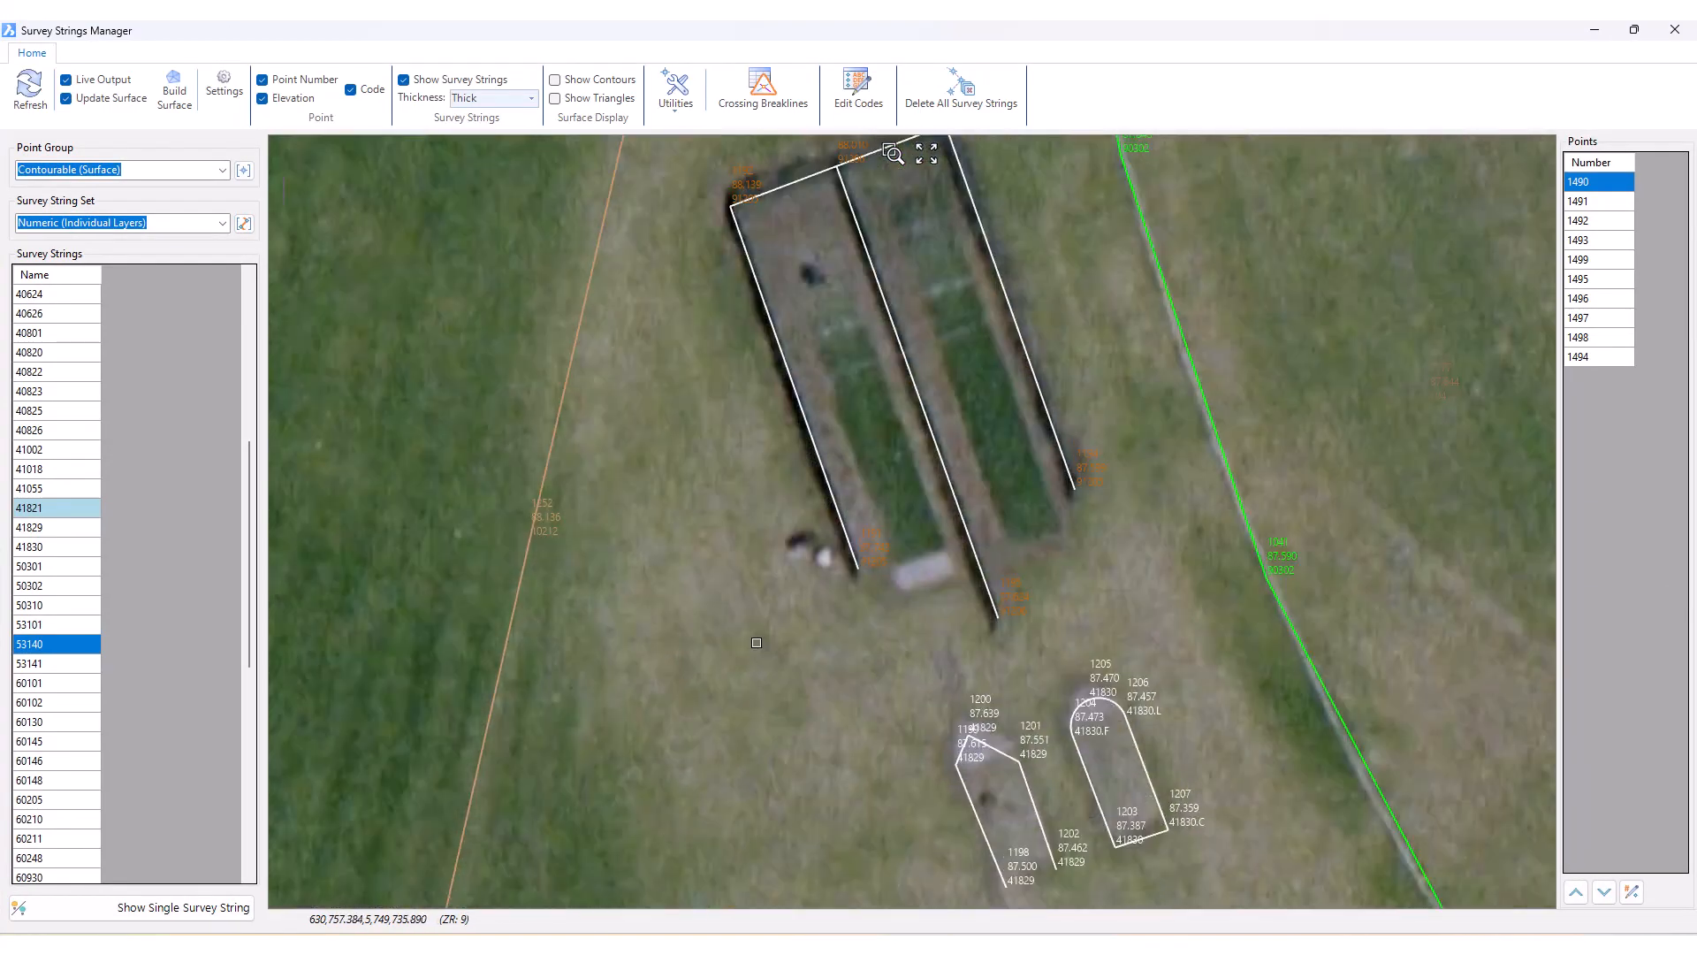
pyautogui.scroll(-5, 753, 644)
pyautogui.scroll(6, 753, 520)
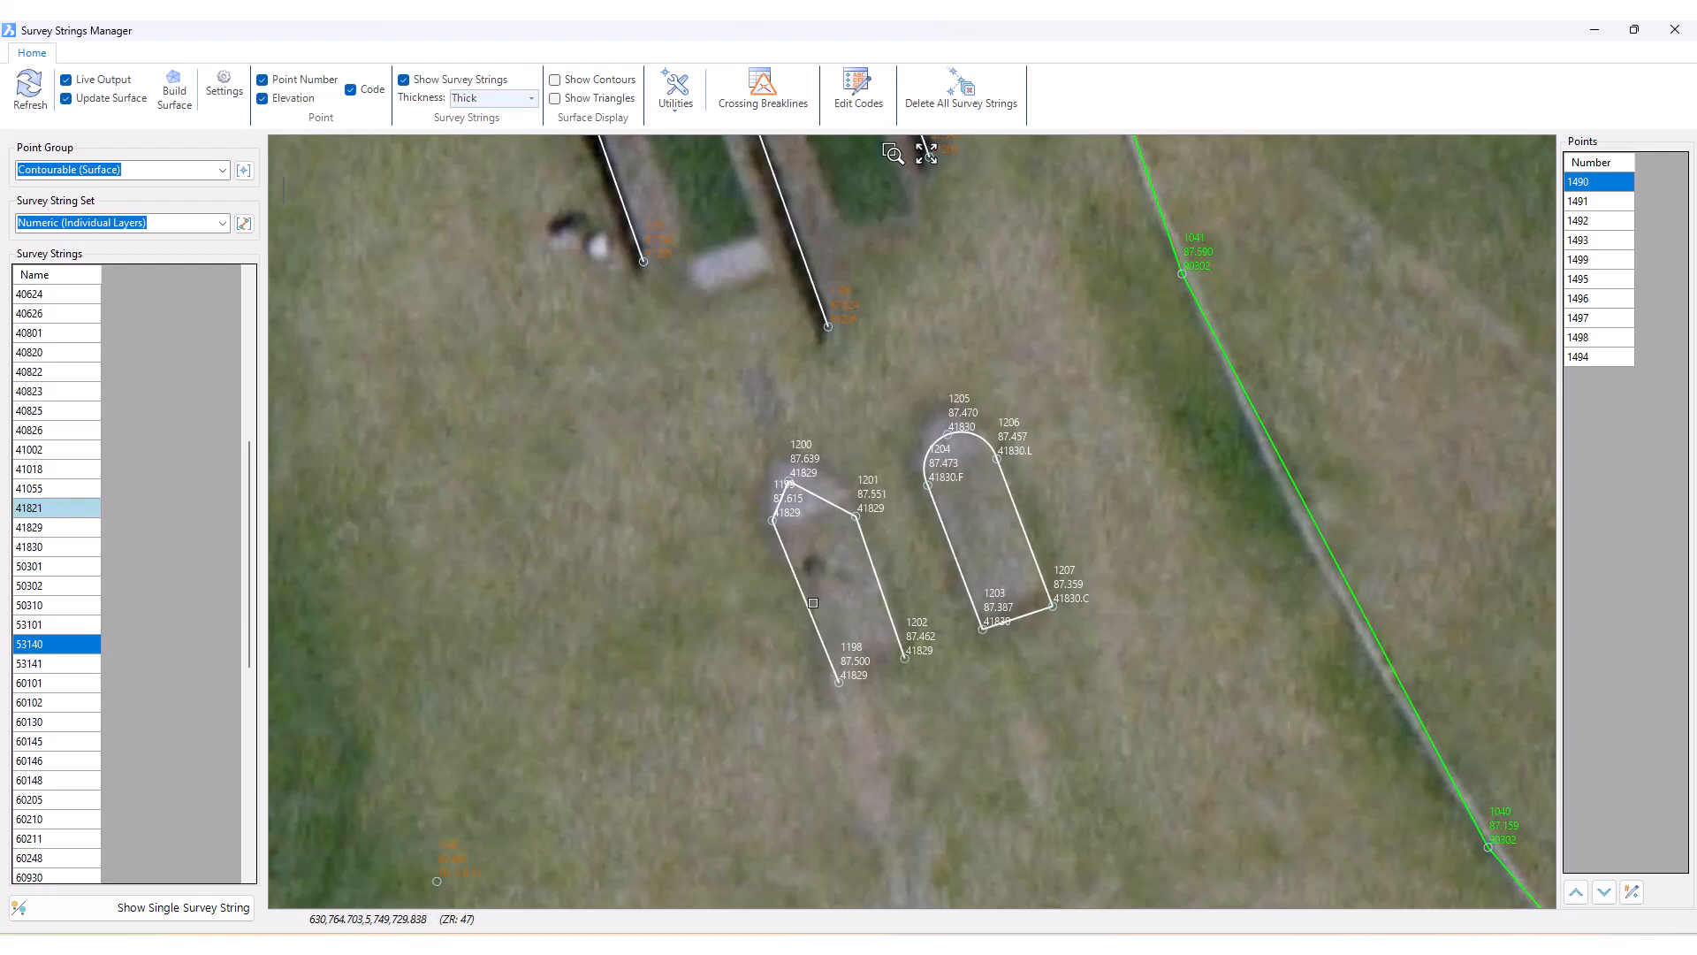
# - Close the Survey Strings Manager and return to the FootyOval drawing
pyautogui.press('ctrl')
pyautogui.click(1675, 31)
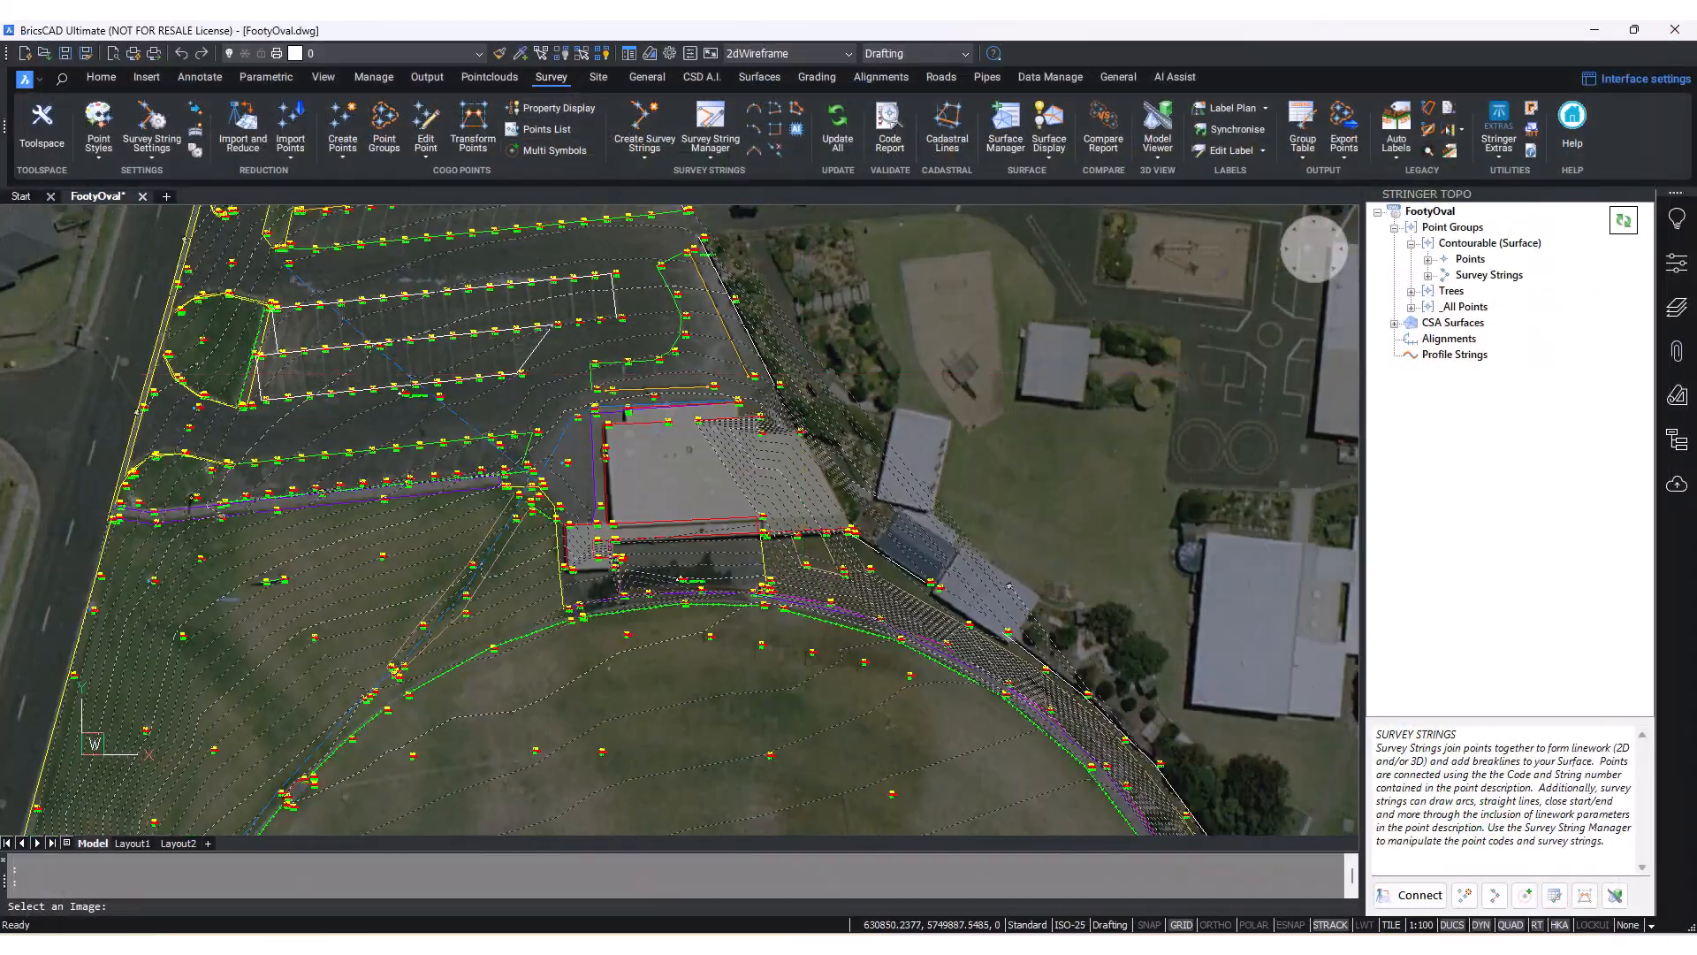
# - Add the arc-start linework parameter F to point 1199 of survey string 41829 directly in the drawing, and inspect the resulting linework
pyautogui.scroll(-3, 734, 380)
pyautogui.moveTo(530, 588); pyautogui.dragTo(796, 273, button='middle')
pyautogui.moveTo(621, 574); pyautogui.dragTo(727, 326, button='middle')
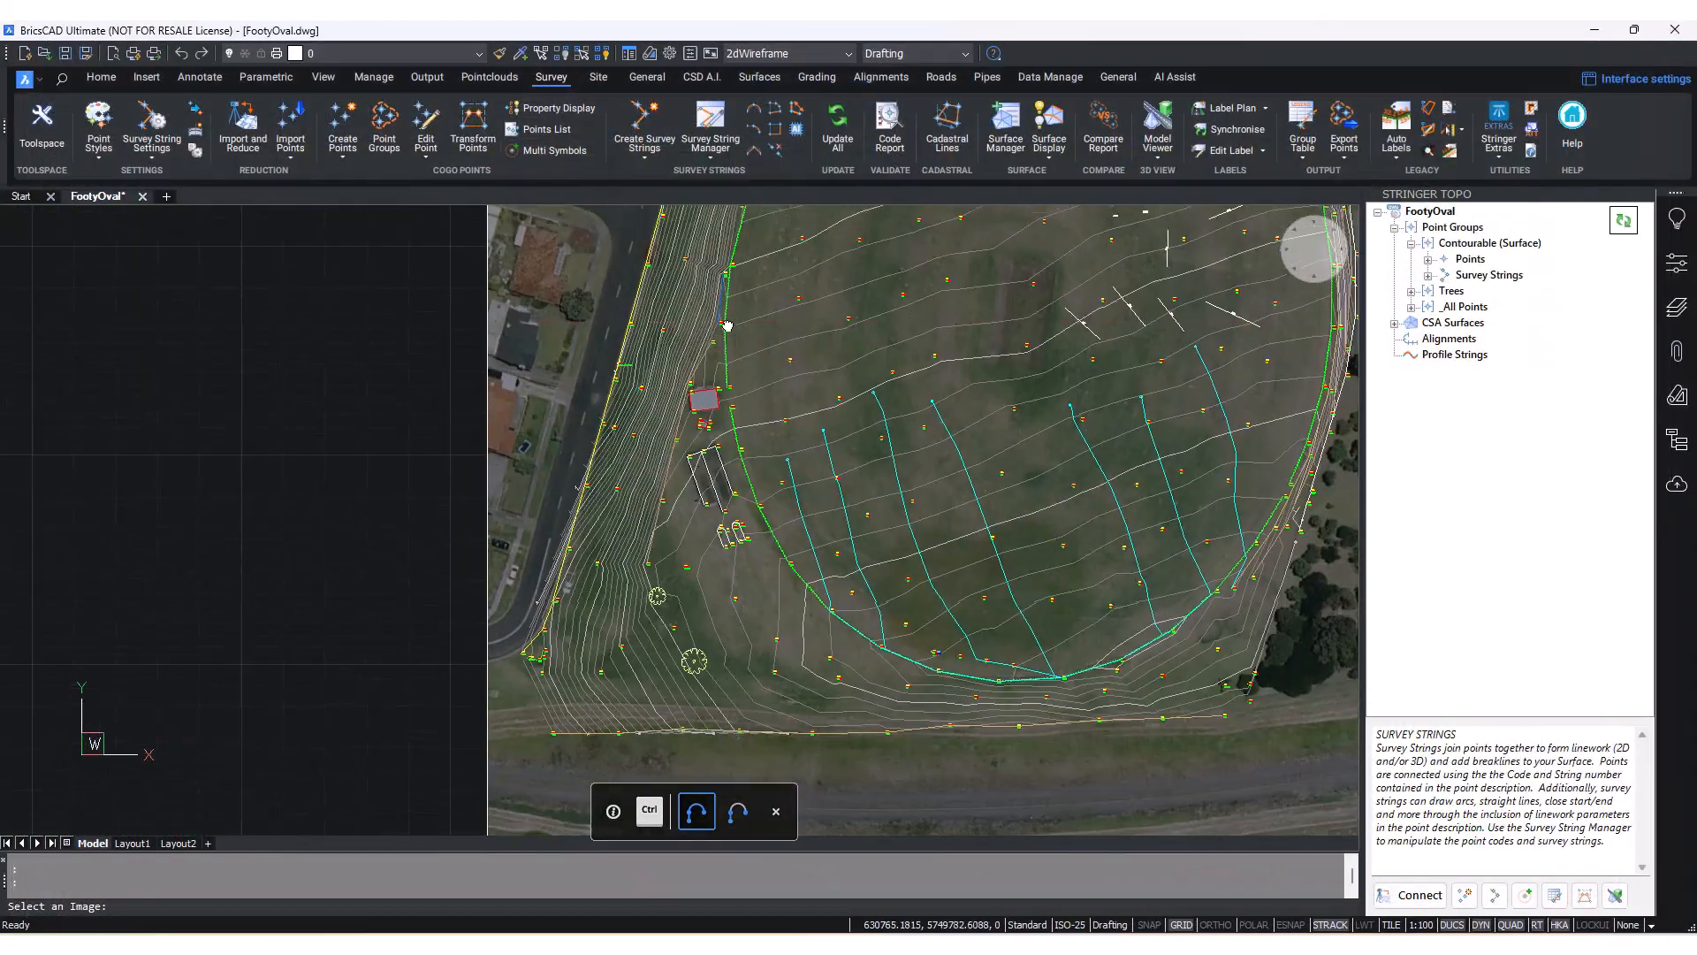
pyautogui.scroll(5, 725, 534)
pyautogui.scroll(5, 637, 481)
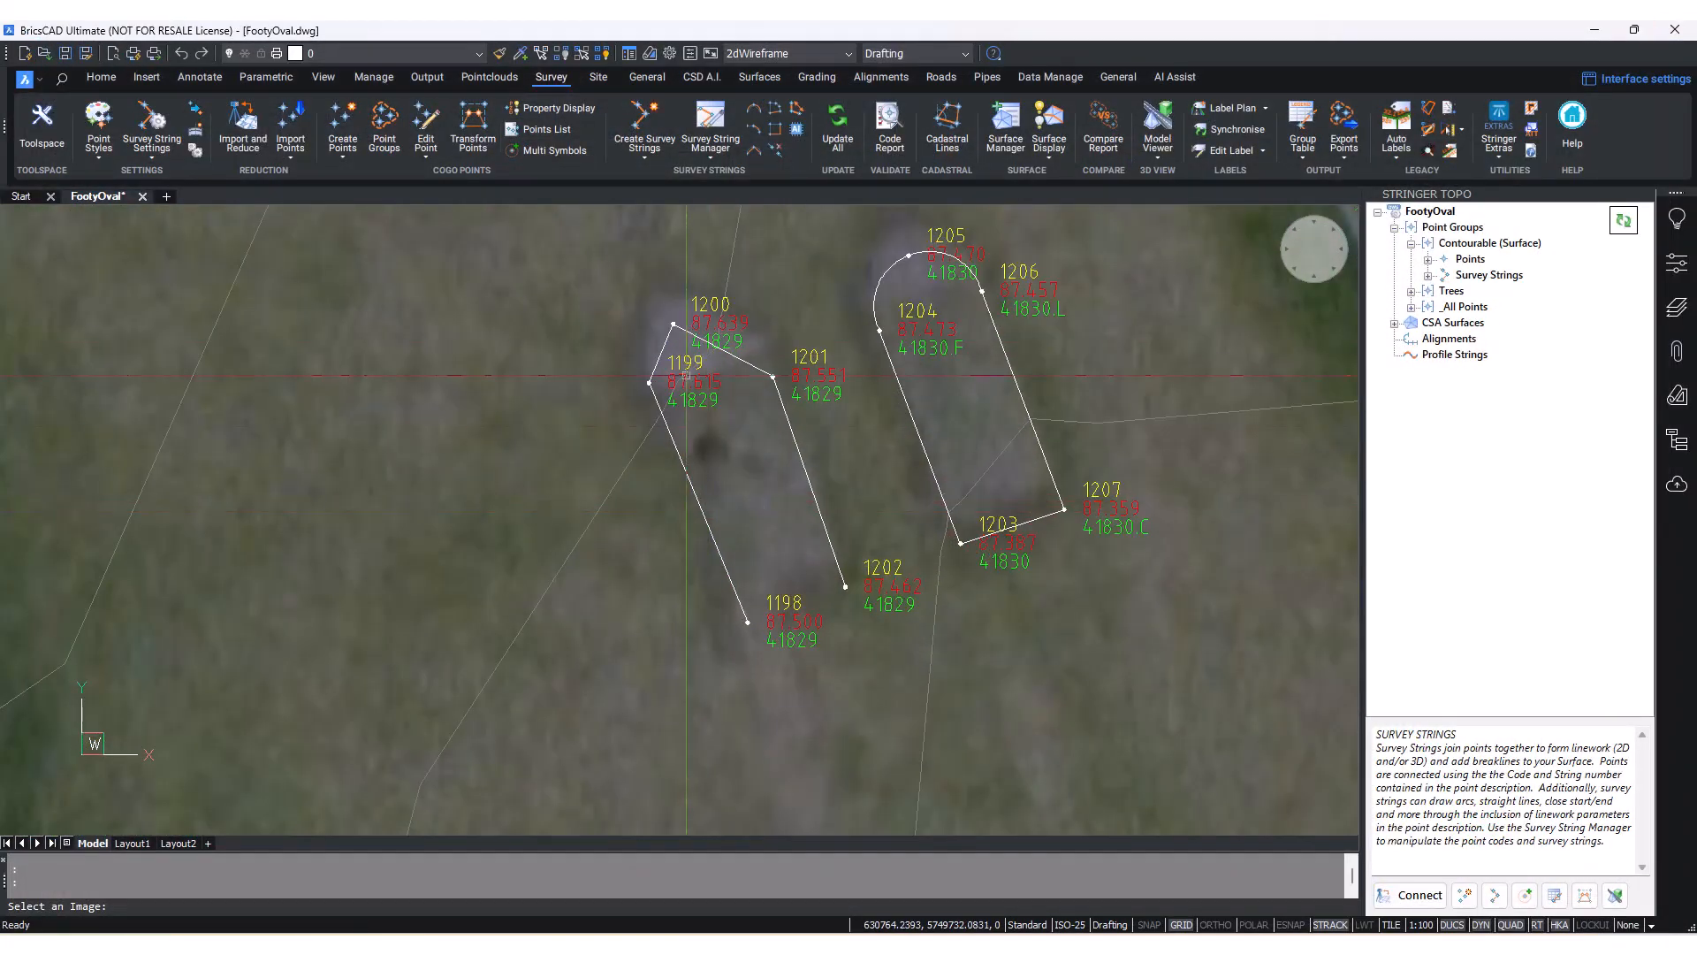
pyautogui.scroll(-1, 636, 482)
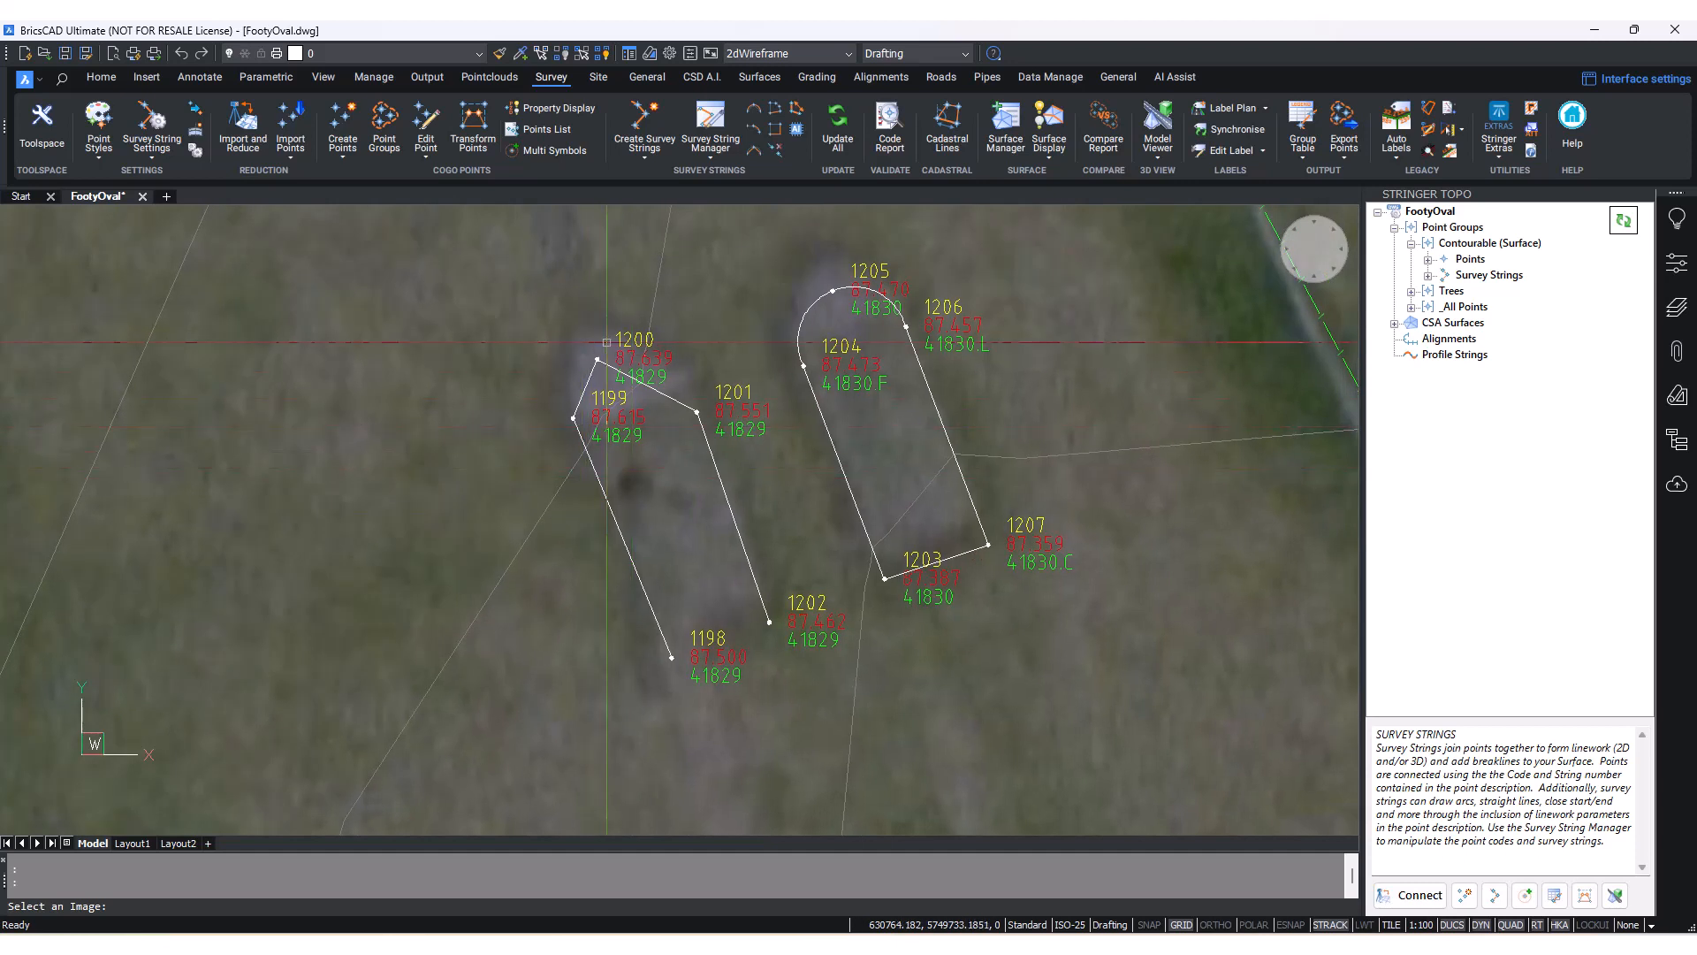
pyautogui.click(754, 110)
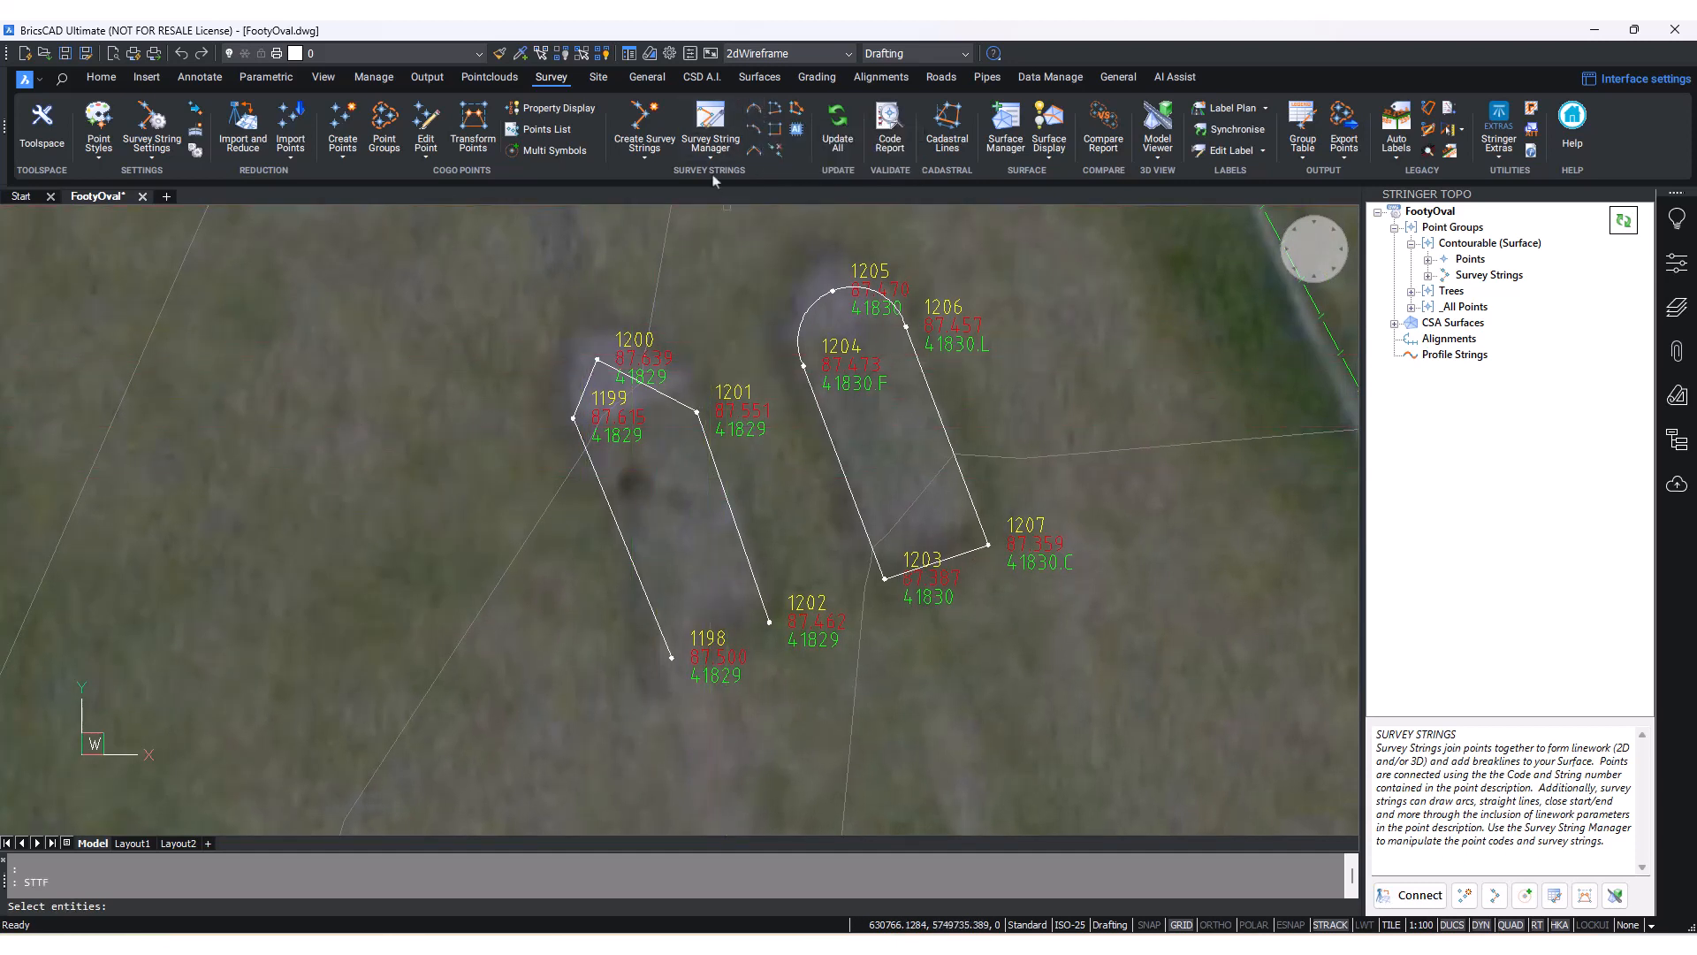
pyautogui.click(637, 436)
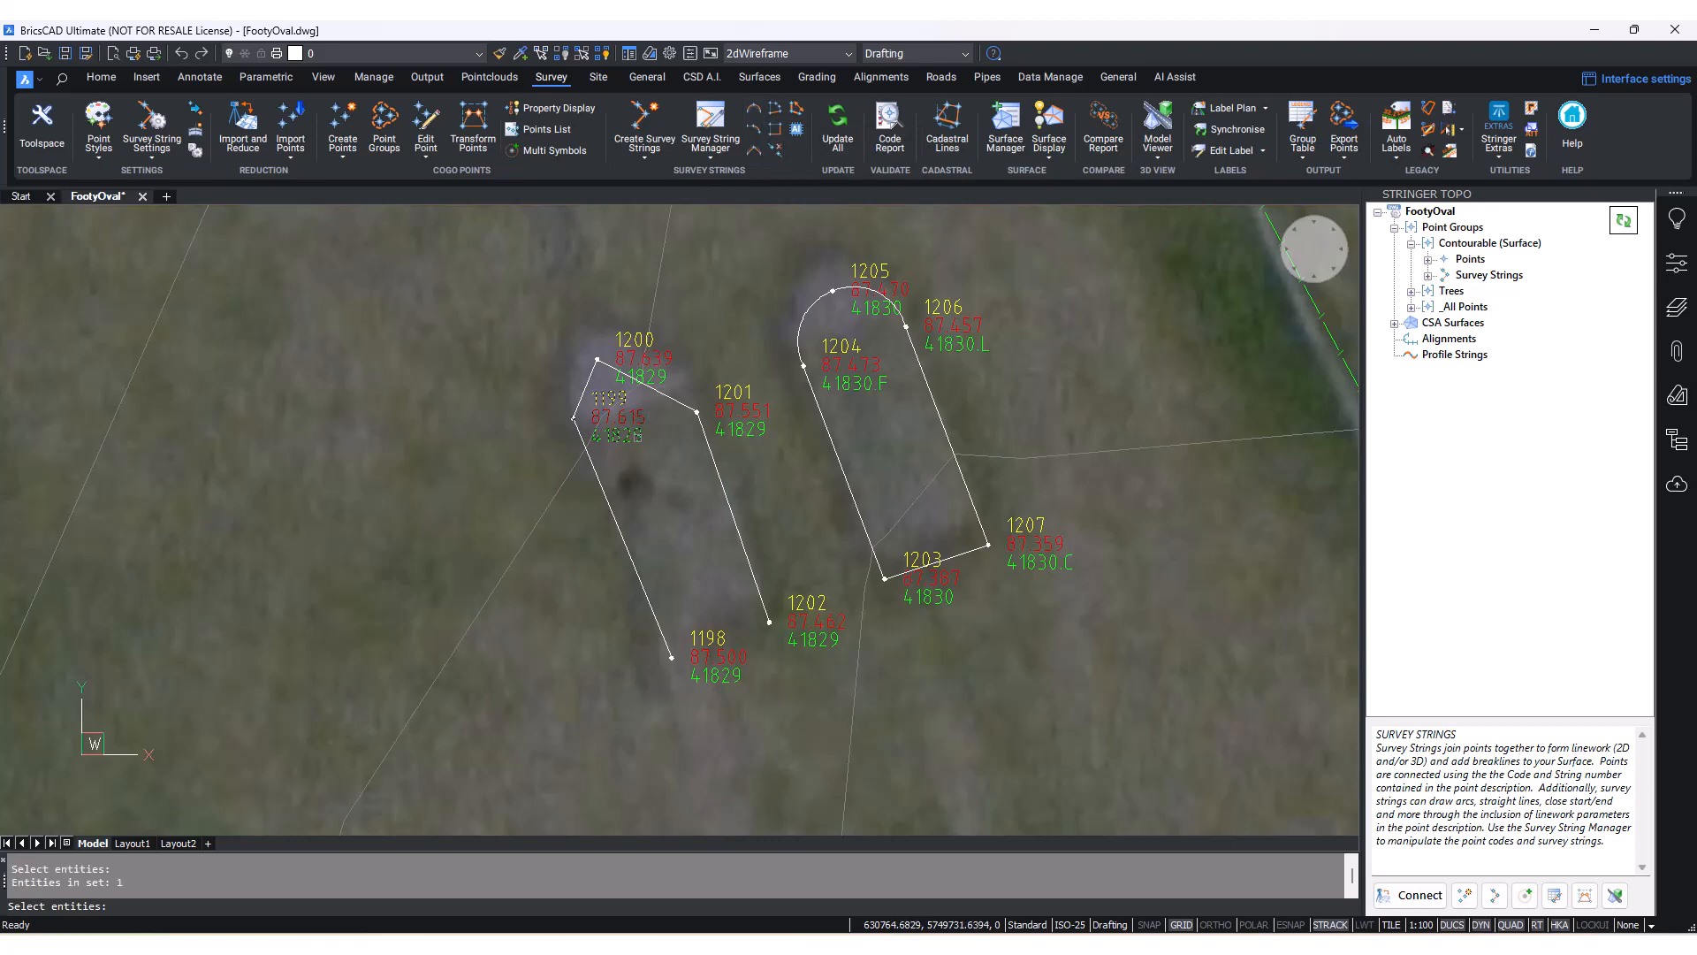
pyautogui.press('Return')
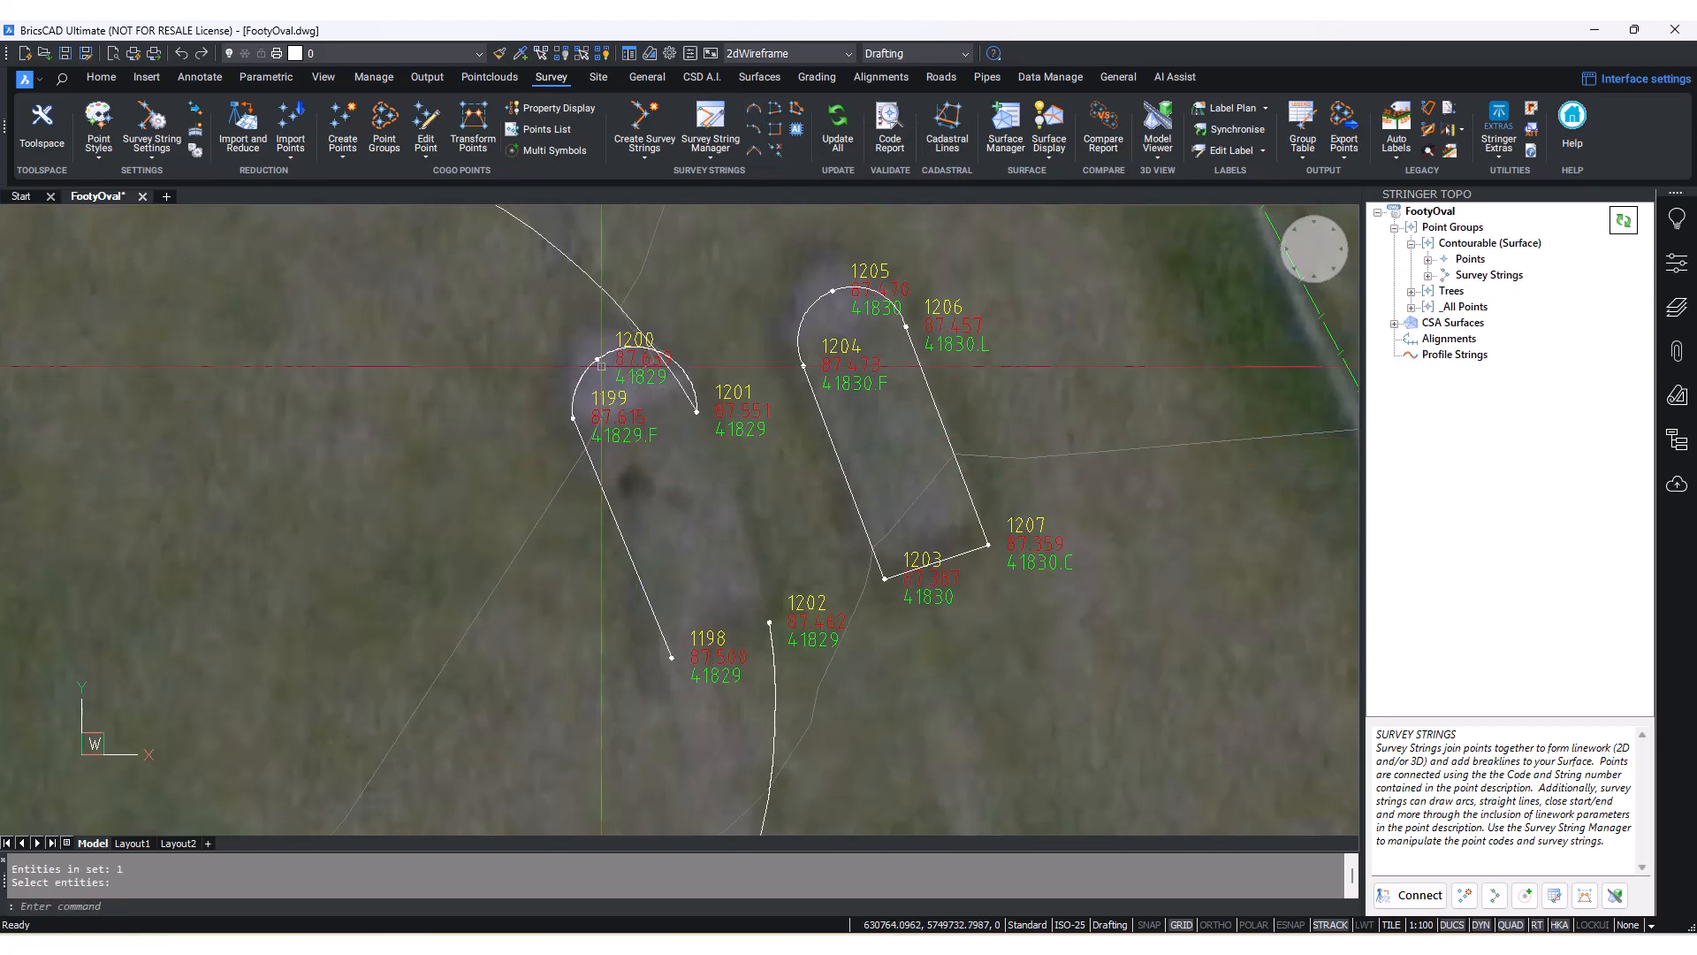
pyautogui.scroll(-5, 778, 446)
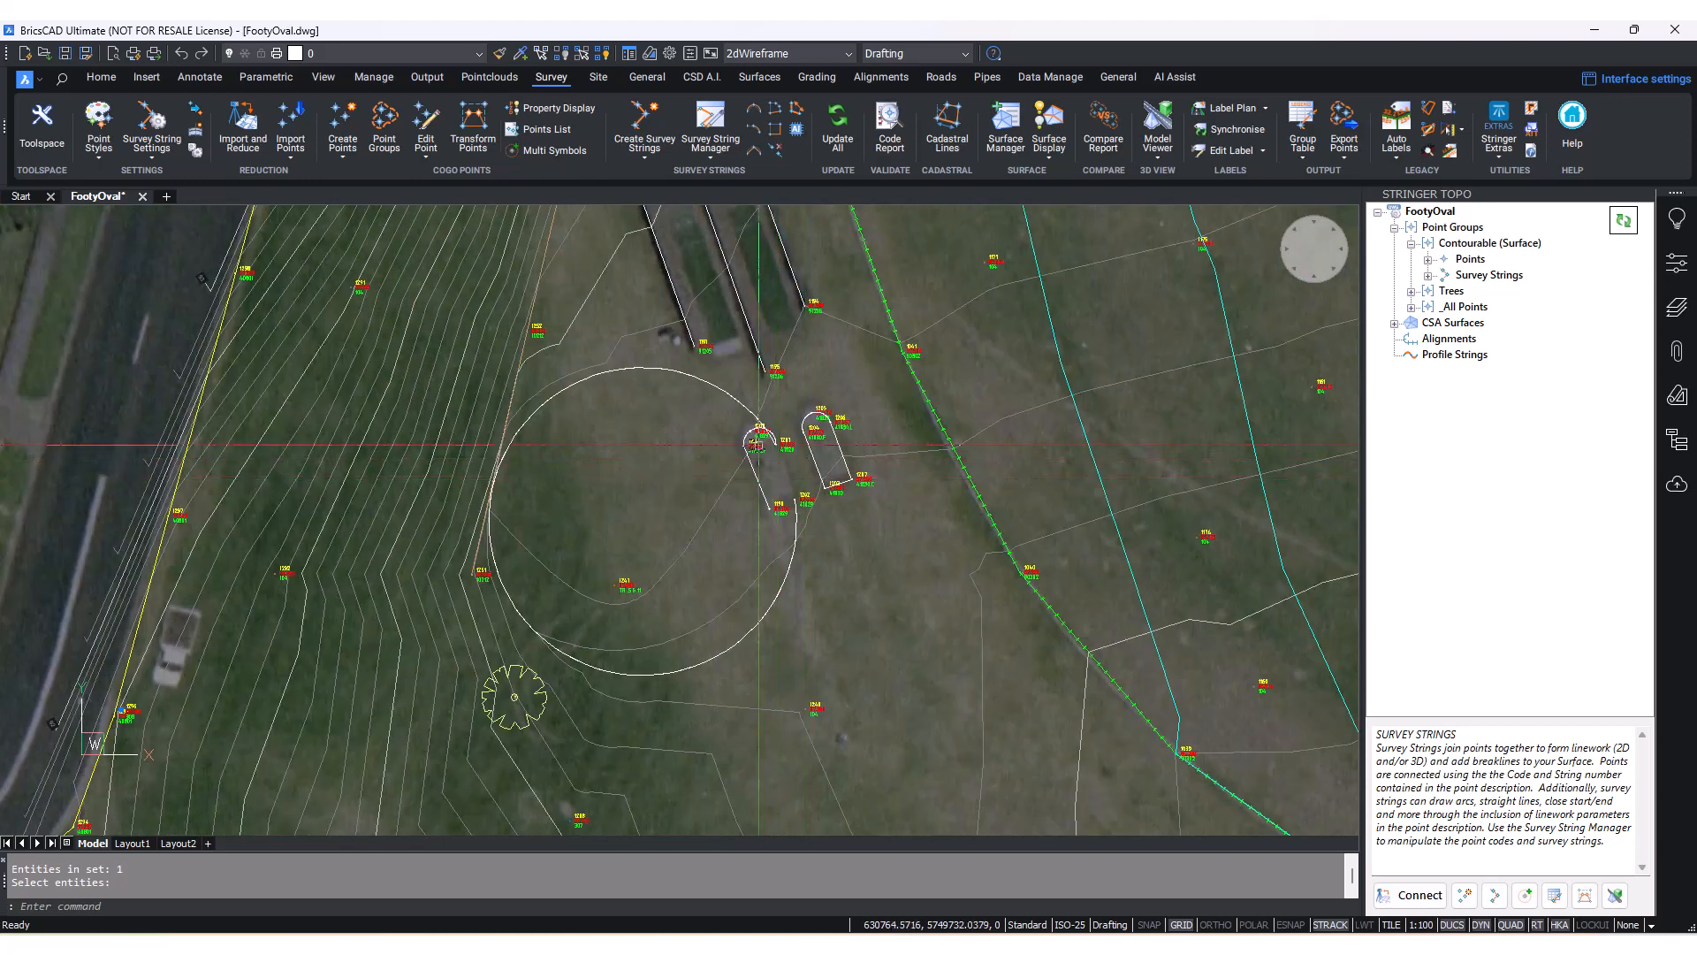
pyautogui.scroll(3, 759, 444)
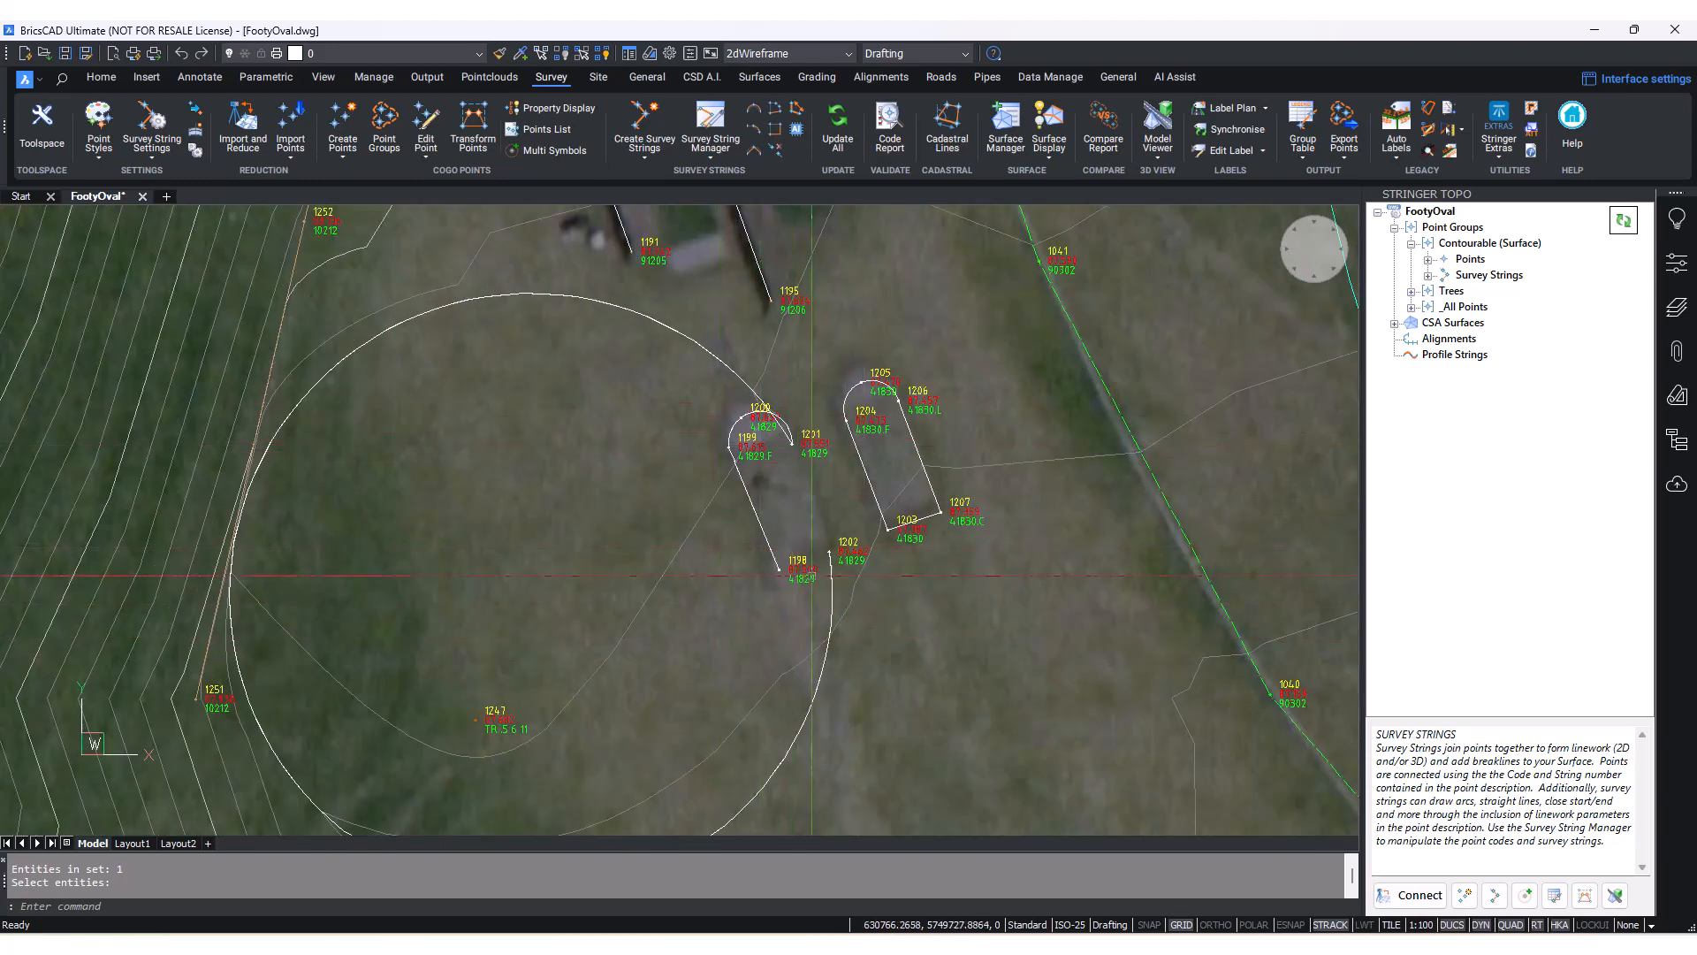
pyautogui.moveTo(673, 446); pyautogui.dragTo(663, 331, button='middle')
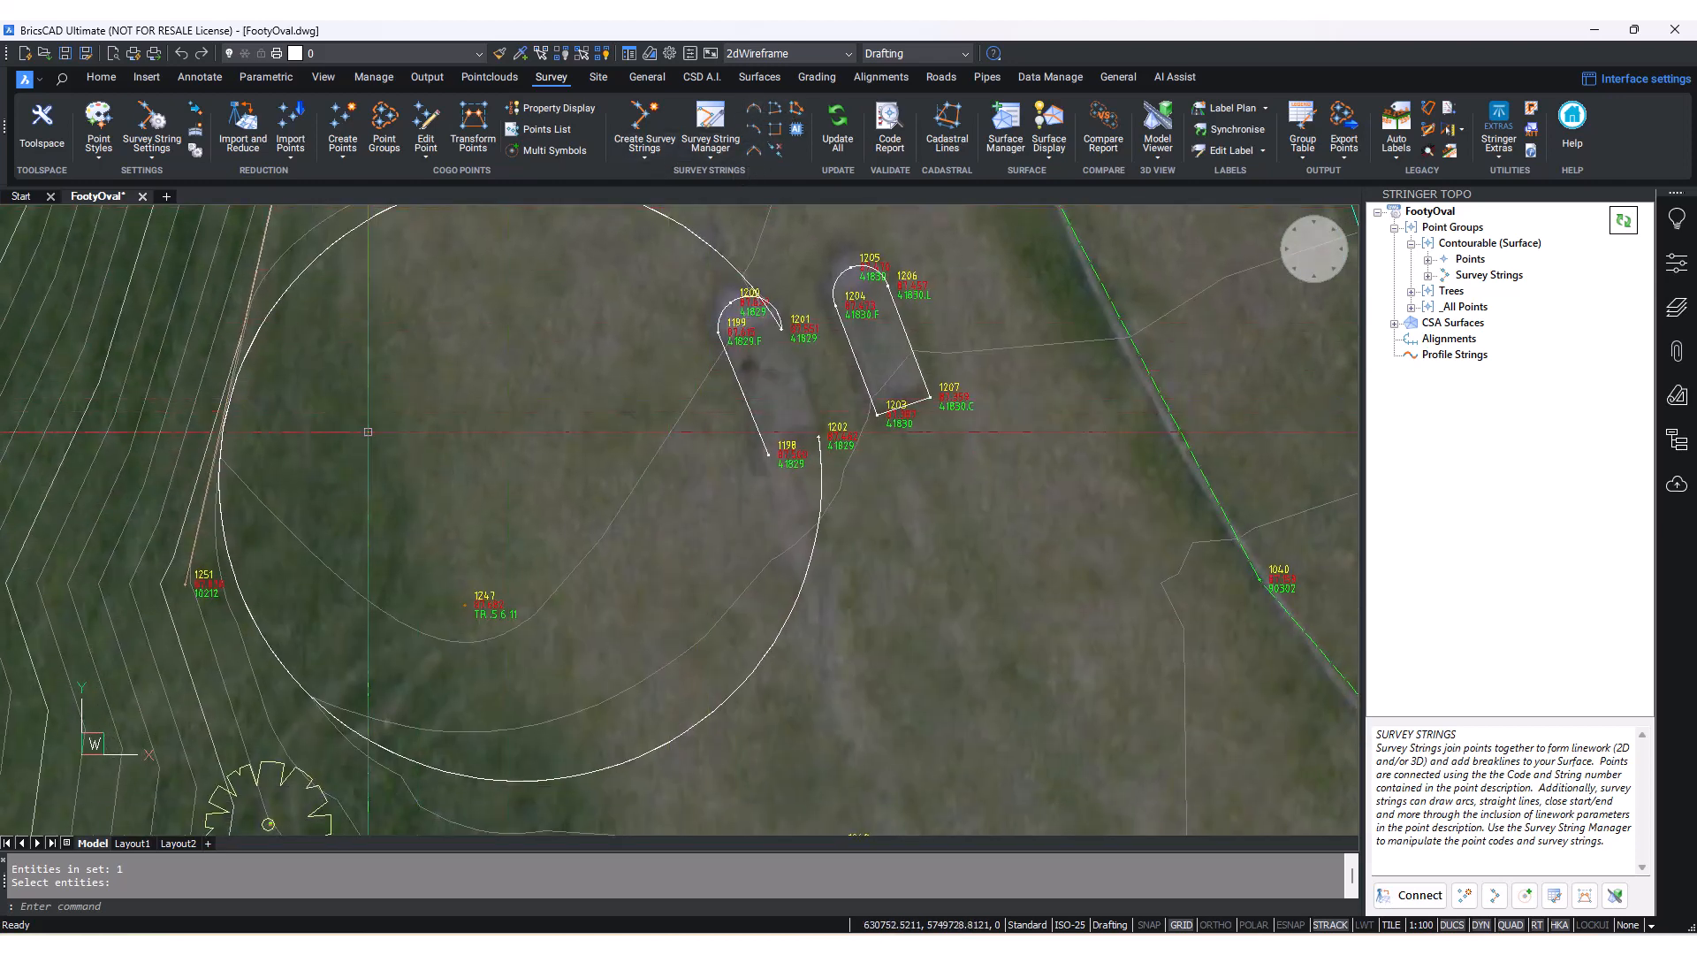
# - Apply the line segment parameter to point 1201 with STTL so string 41829 runs straight to point 1202
pyautogui.write('ttl')
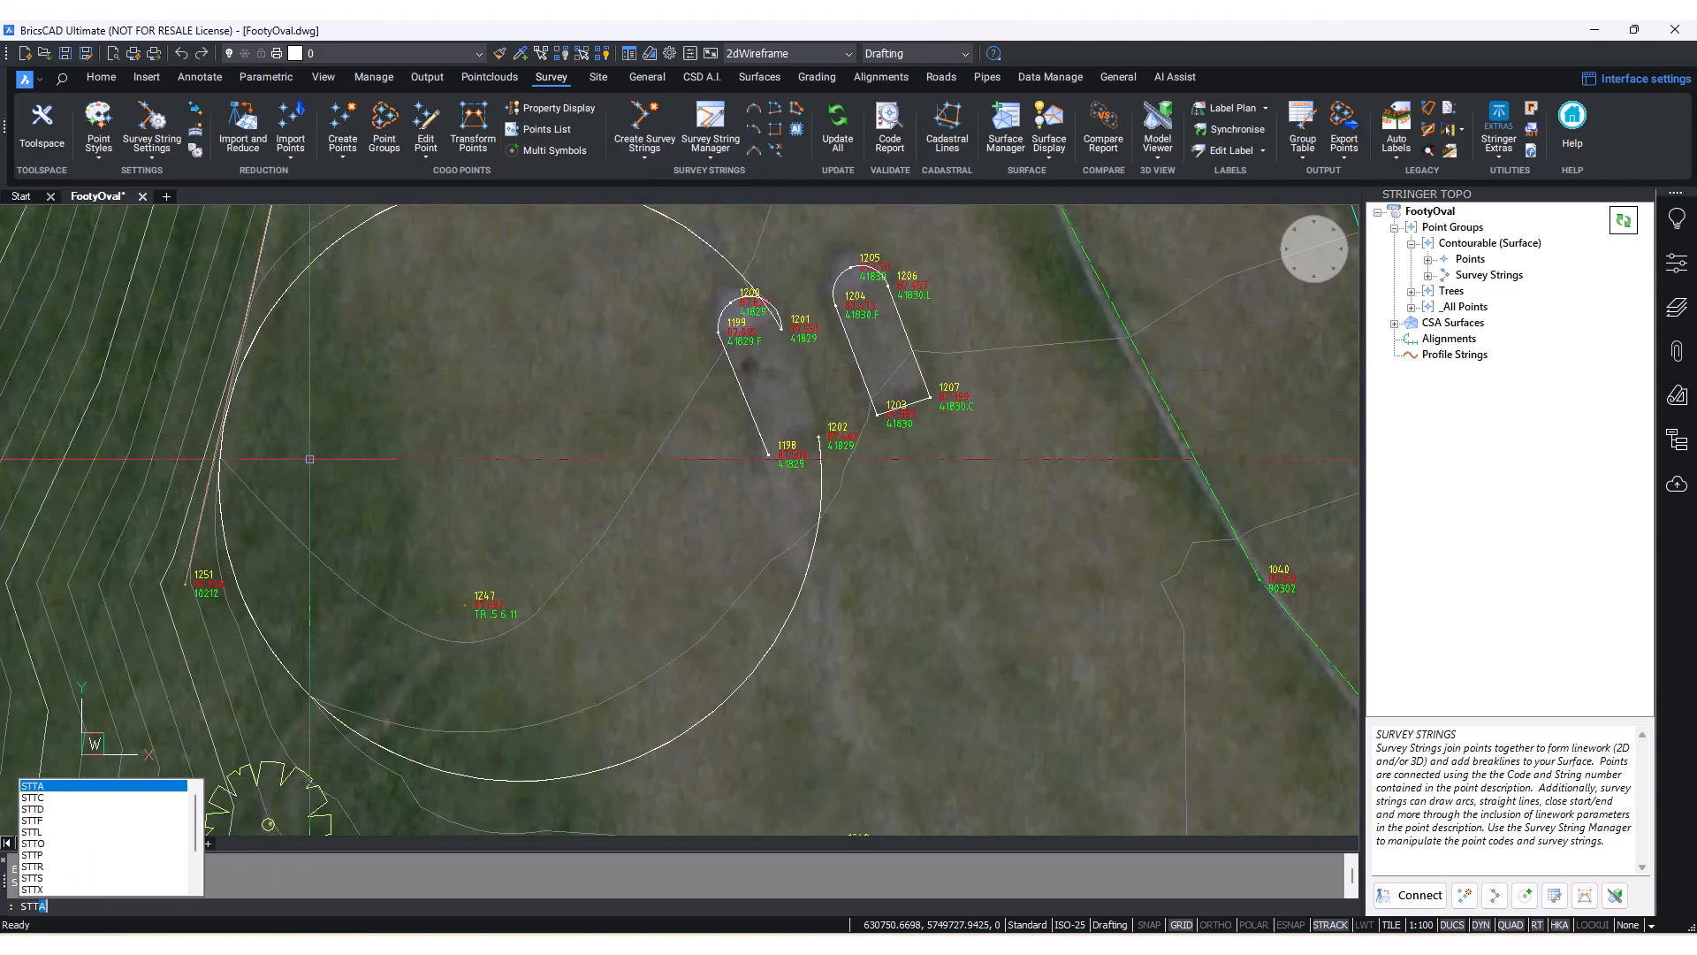
pyautogui.press('Return')
pyautogui.scroll(3, 787, 325)
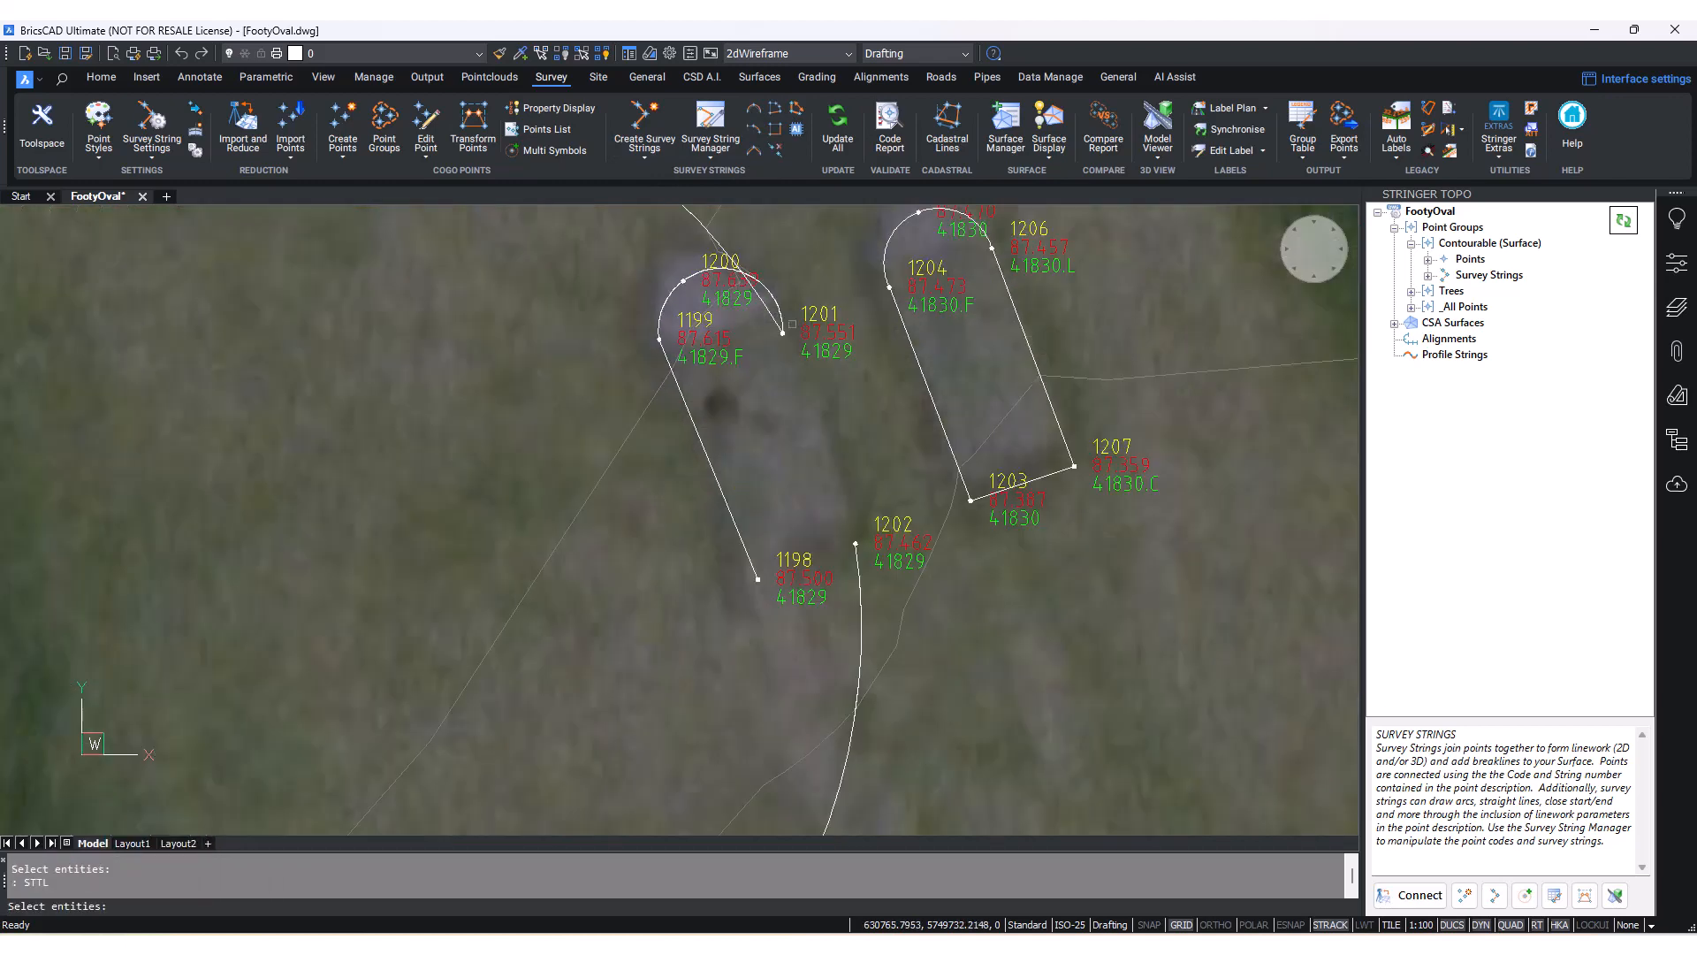
pyautogui.click(834, 351)
pyautogui.press('Return')
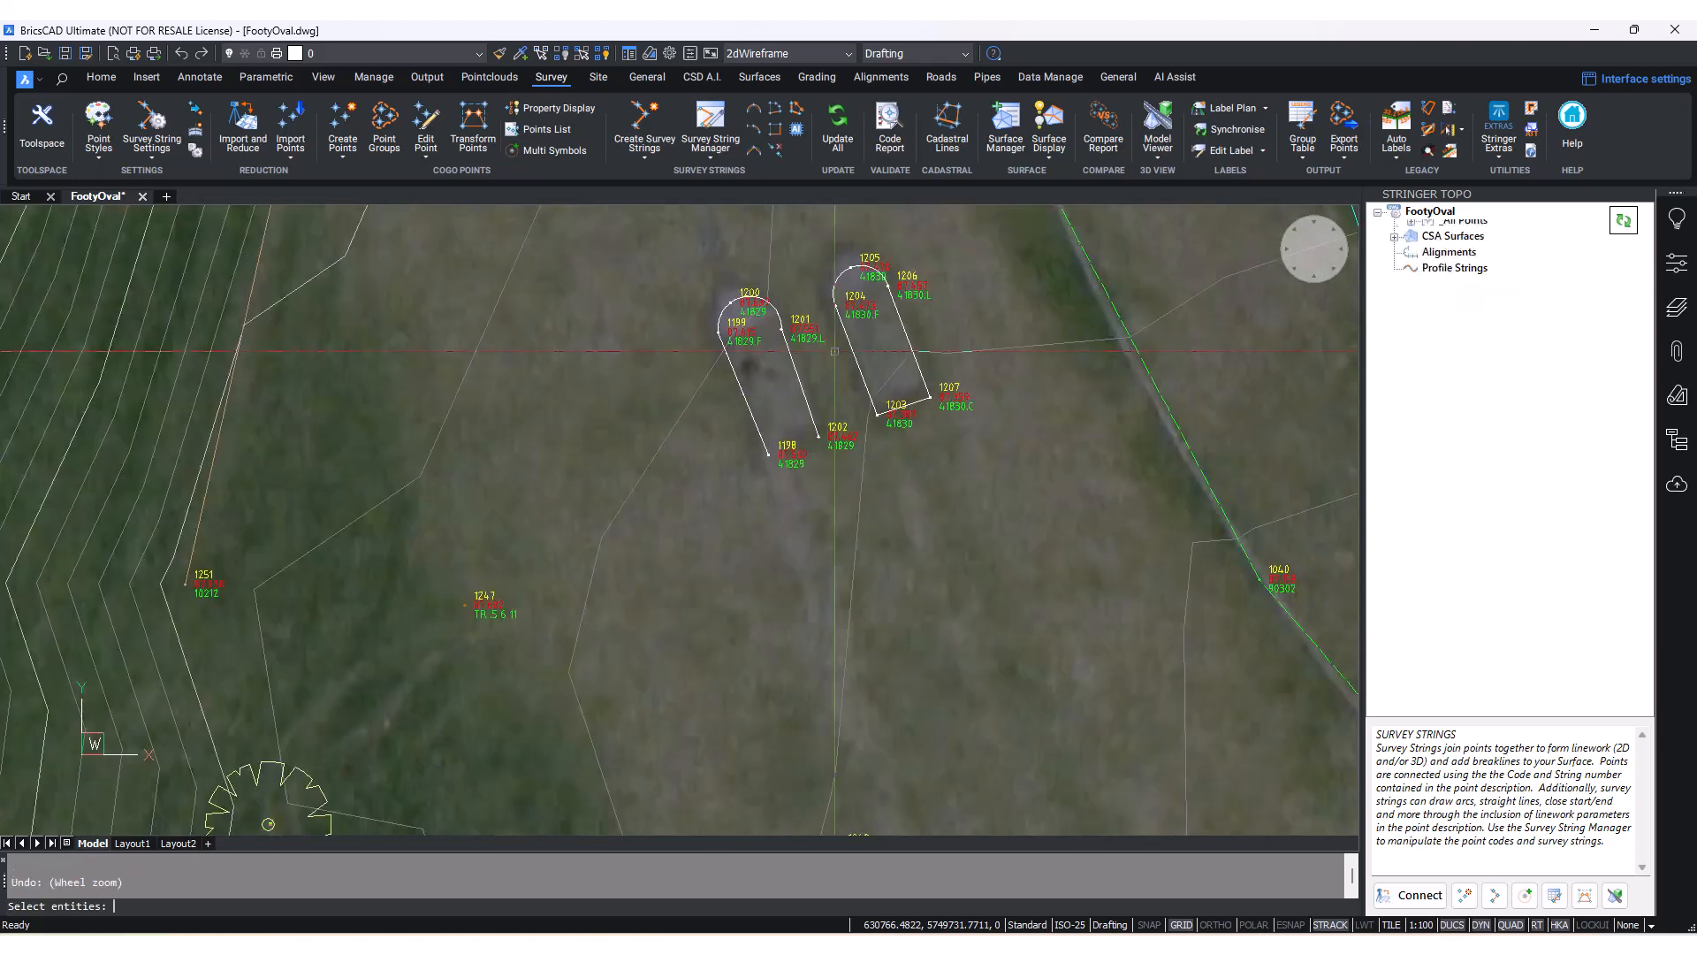
# - Close survey string 41829 by applying the STTC command to point 1202
pyautogui.scroll(3, 763, 317)
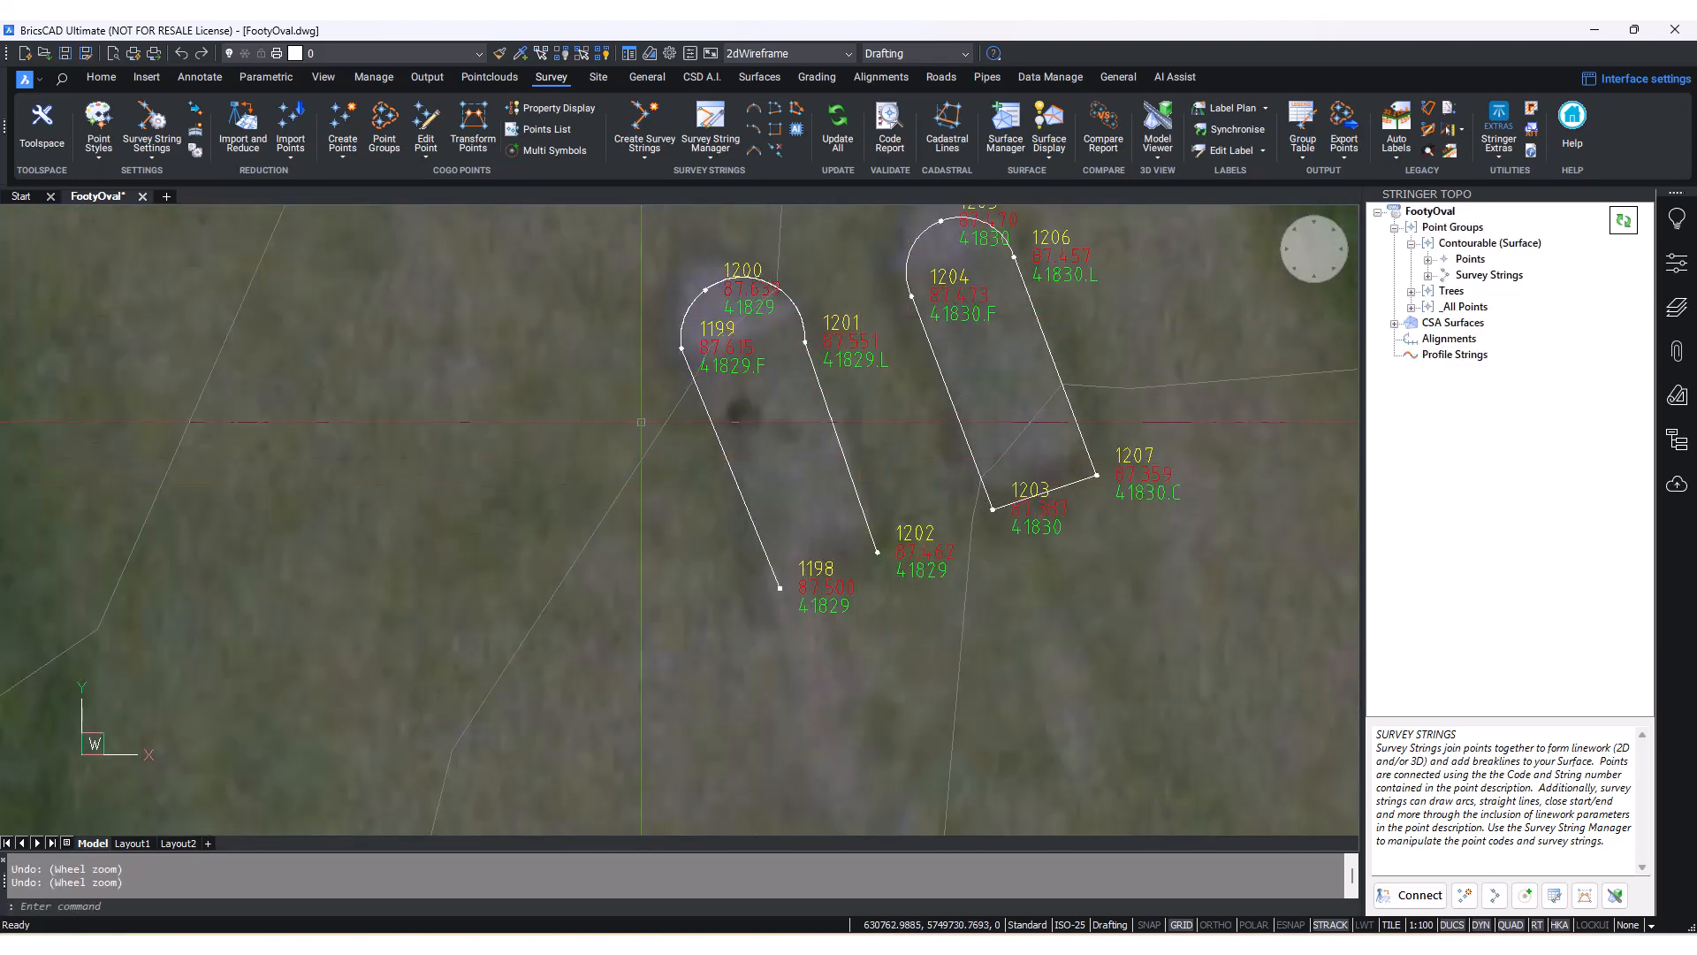
pyautogui.write('STTC')
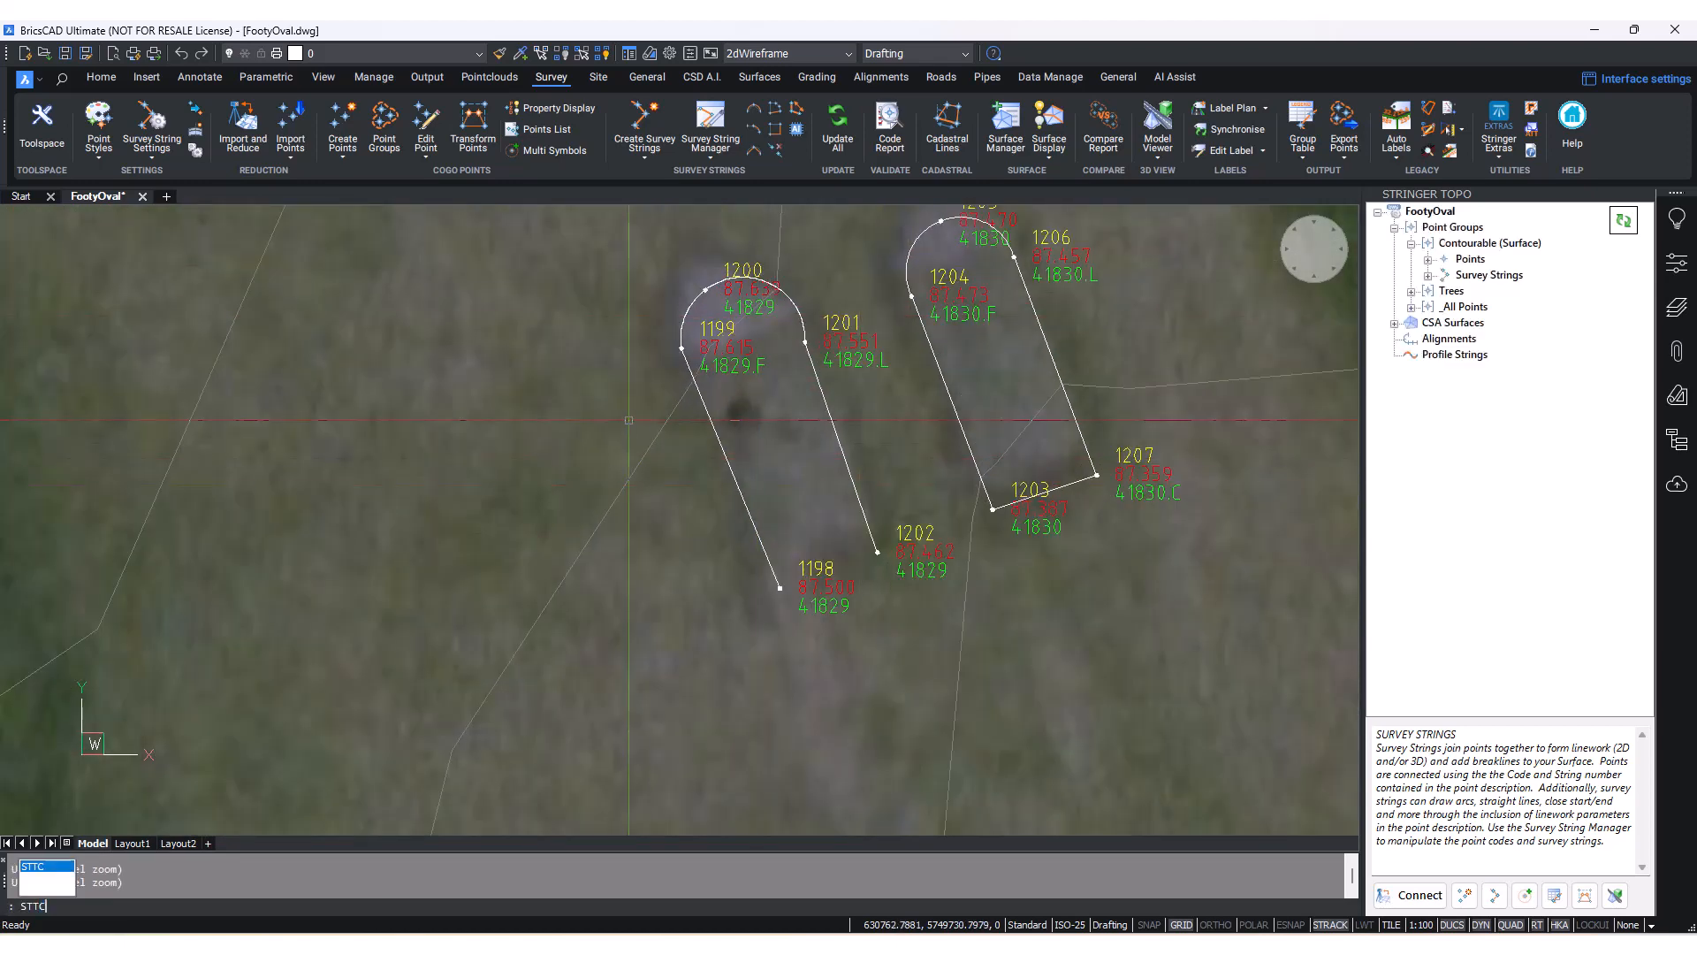
pyautogui.press('Return')
pyautogui.click(921, 553)
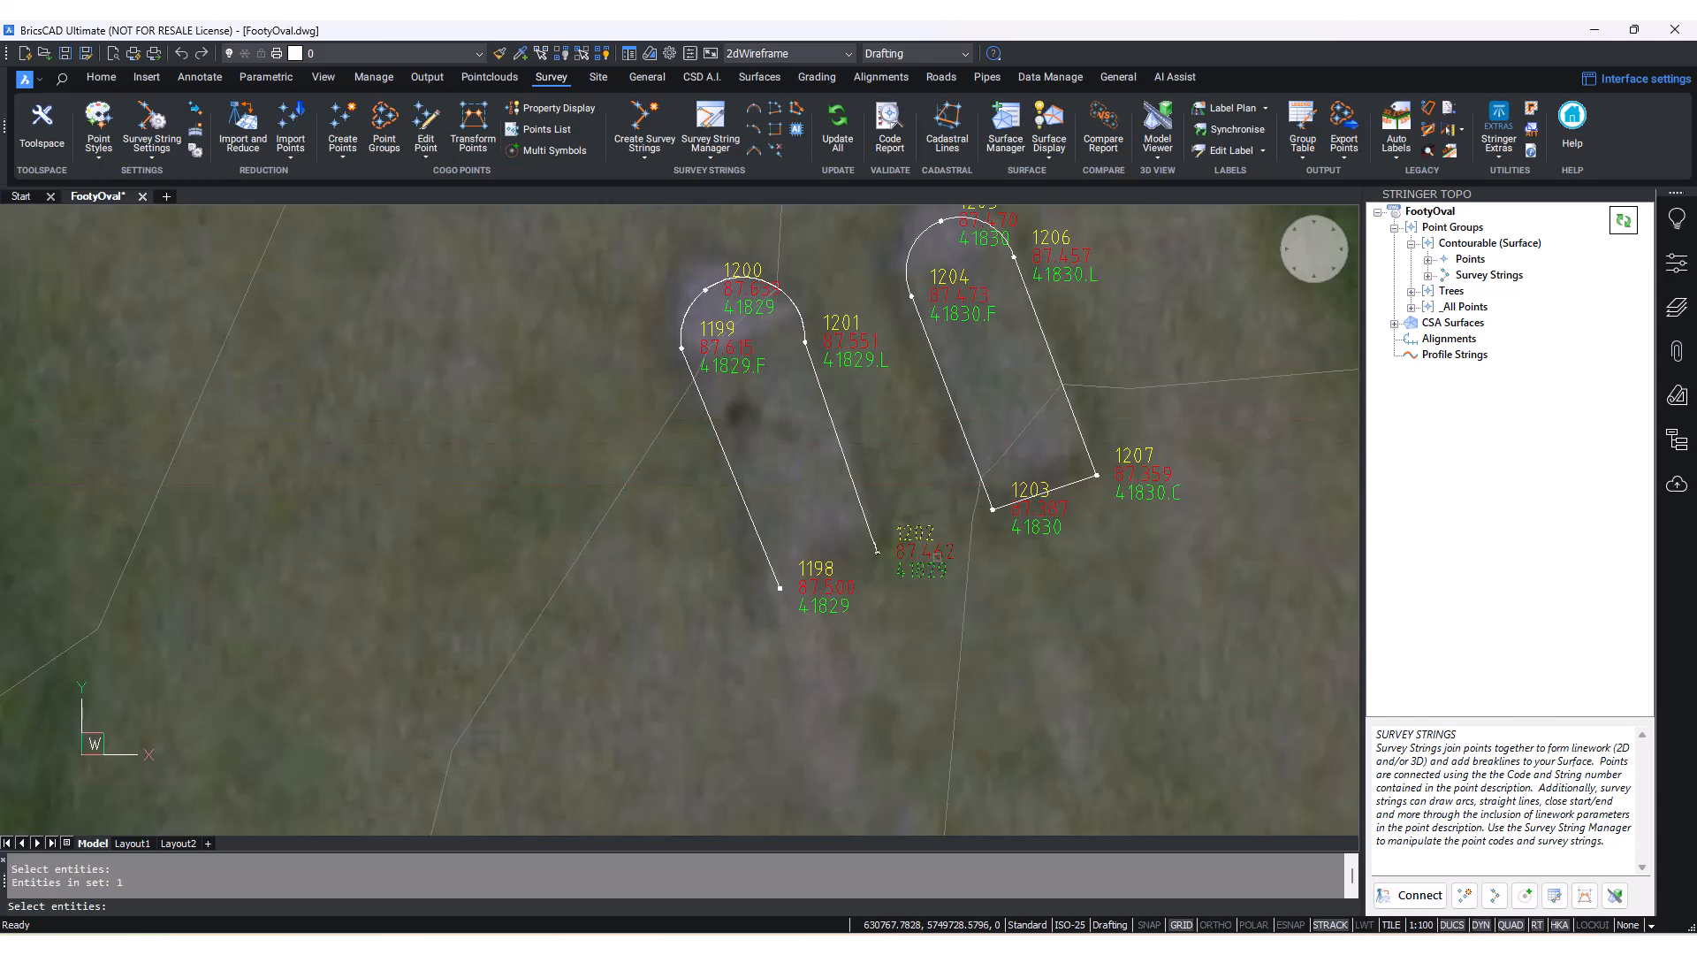
pyautogui.press('Return')
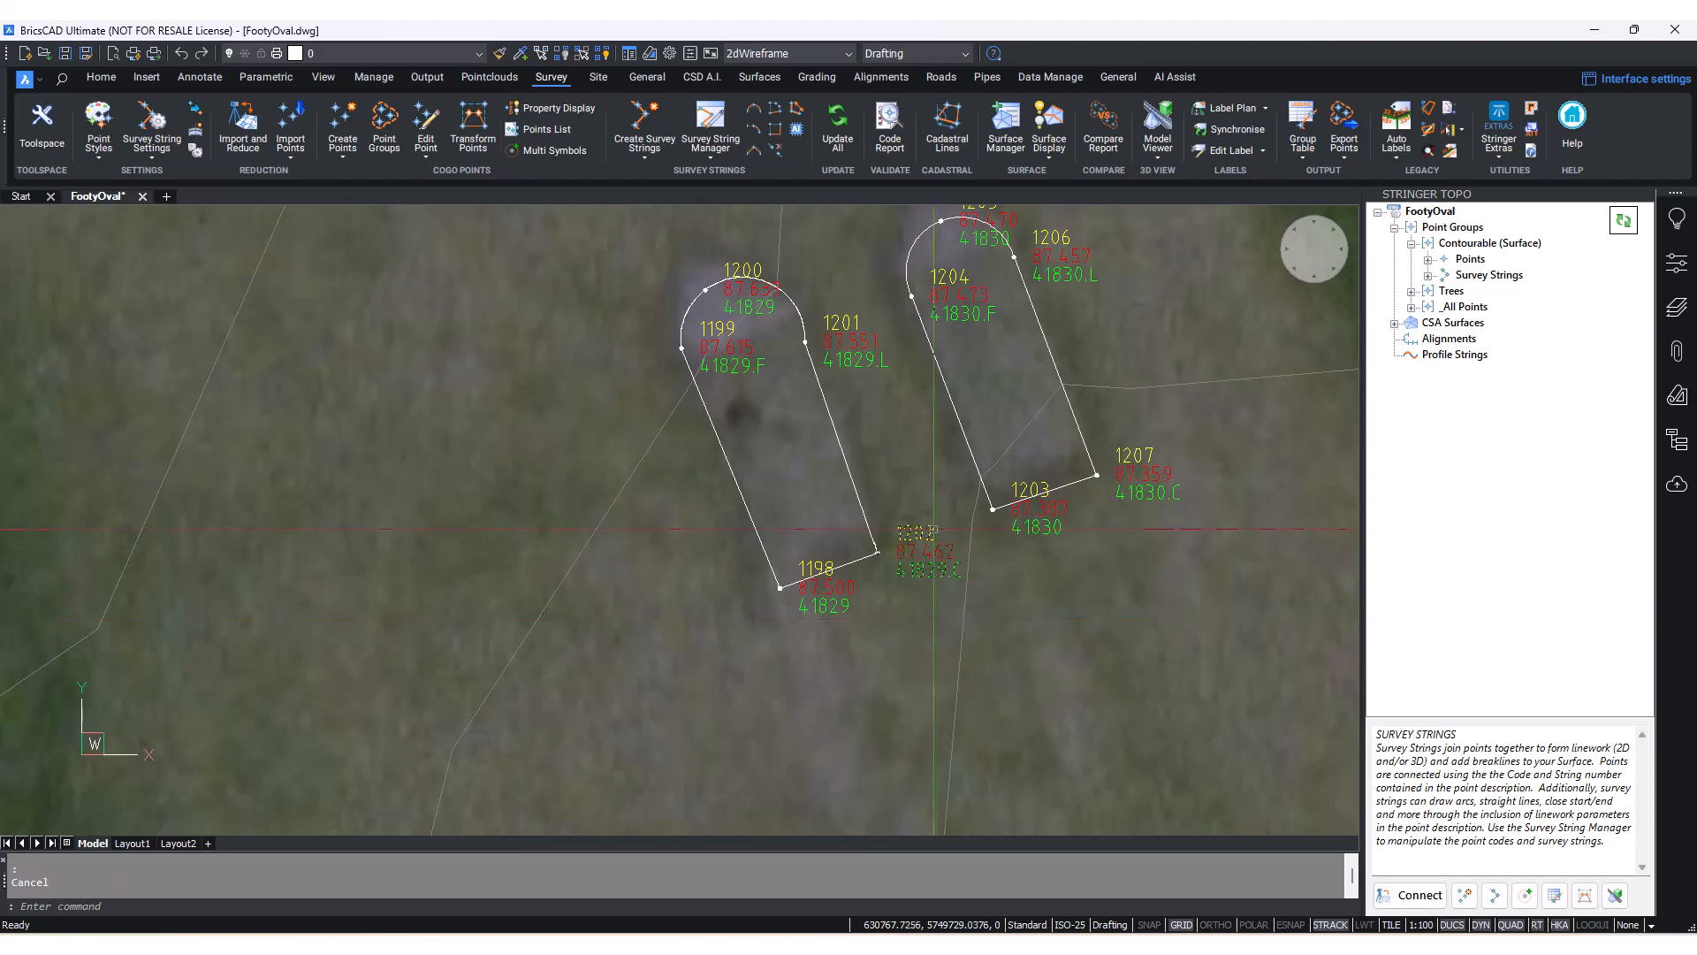
# - Expand the Survey Strings list of the Contourable (Surface) point group and browse its string codes
pyautogui.scroll(-5, 504, 392)
pyautogui.moveTo(504, 392); pyautogui.dragTo(564, 558, button='middle')
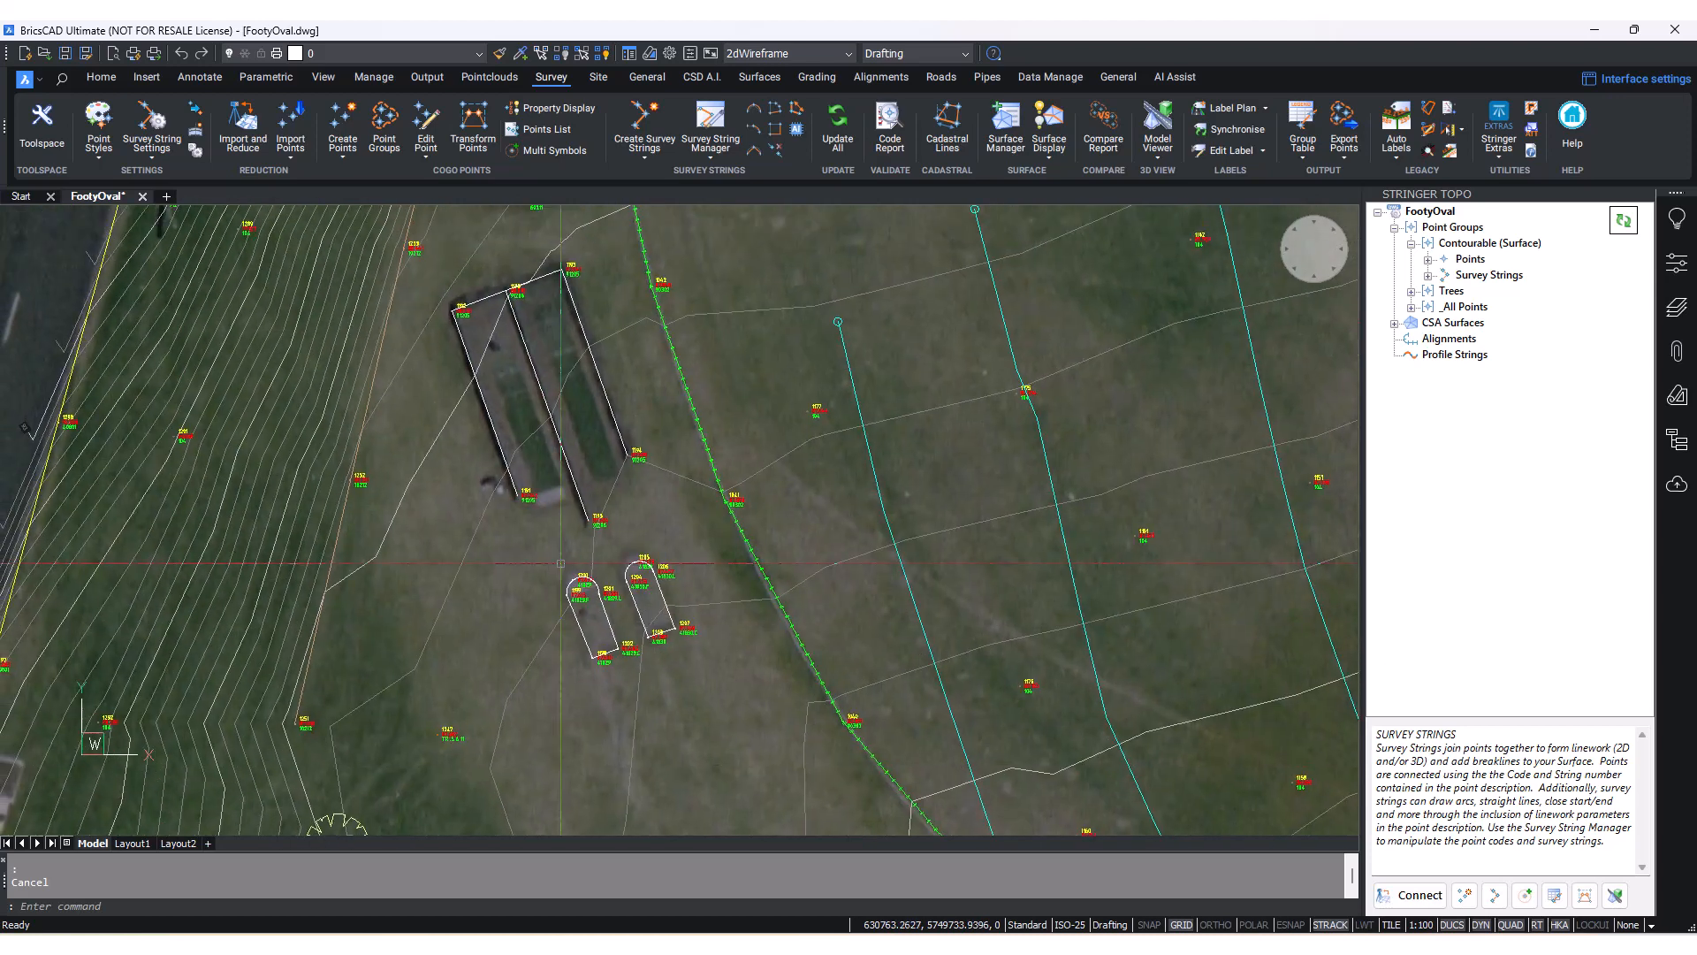
pyautogui.scroll(-3, 590, 524)
pyautogui.click(1428, 275)
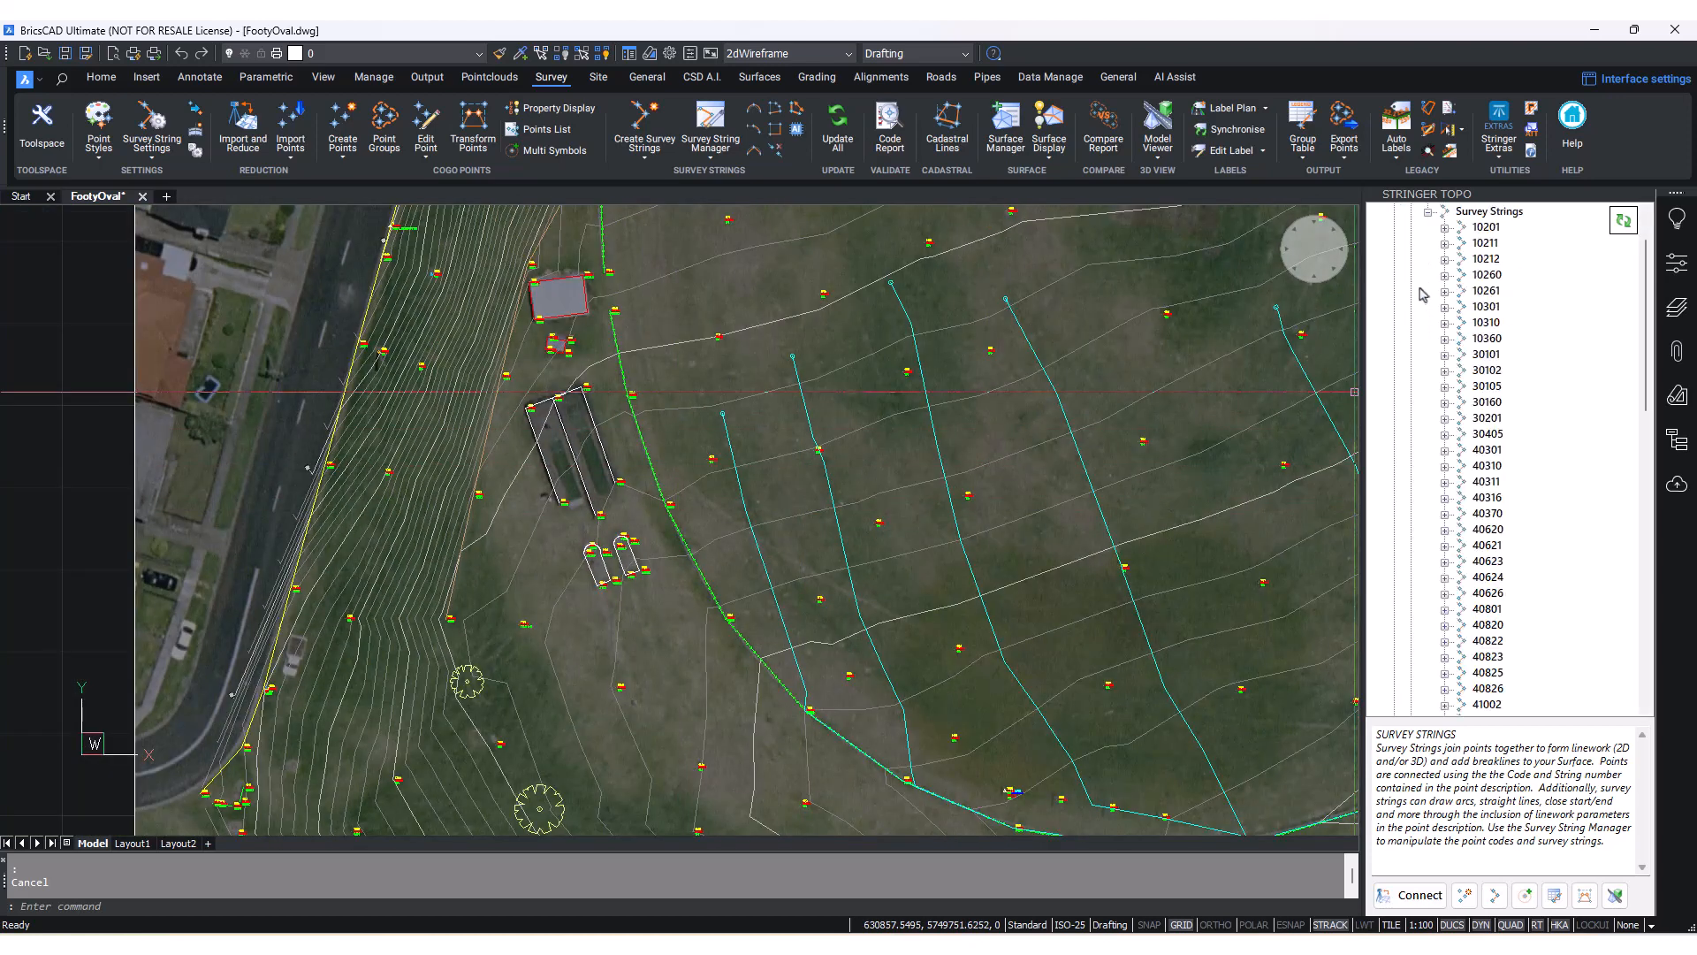
pyautogui.moveTo(1494, 513)
pyautogui.scroll(-9, 1494, 521)
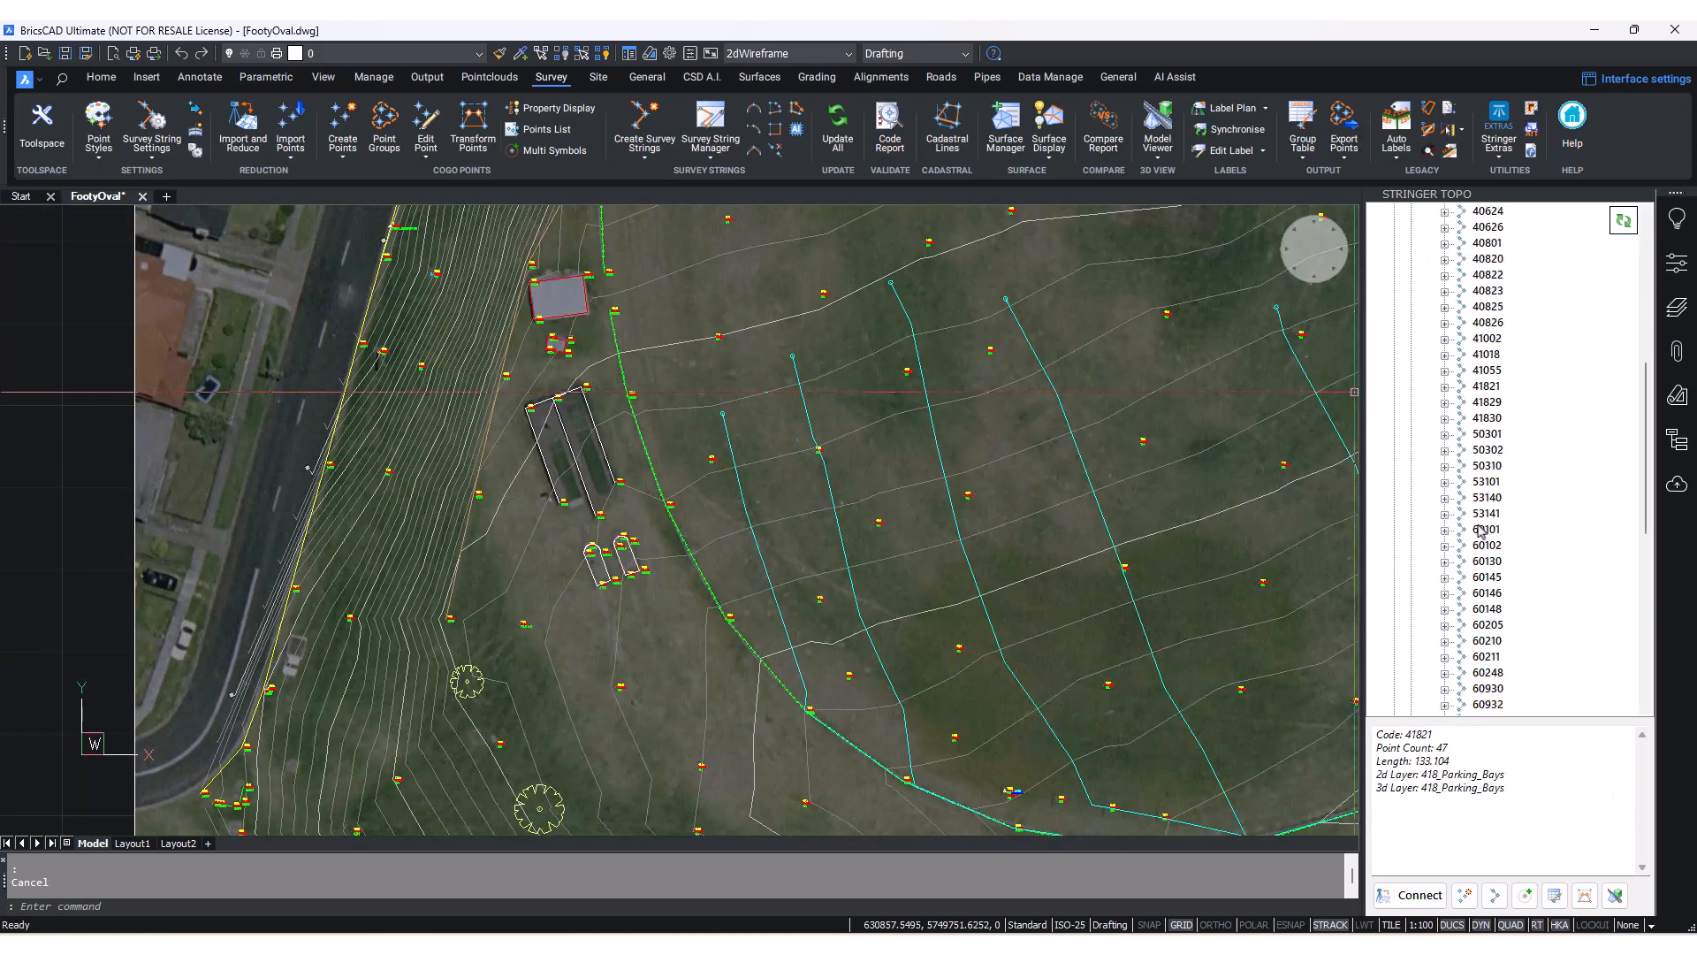
# - Zoom to survey string 41830 from the list, expand its points, and highlight points 1203 and 1205 in the drawing
pyautogui.scroll(6, 636, 576)
pyautogui.scroll(3, 569, 513)
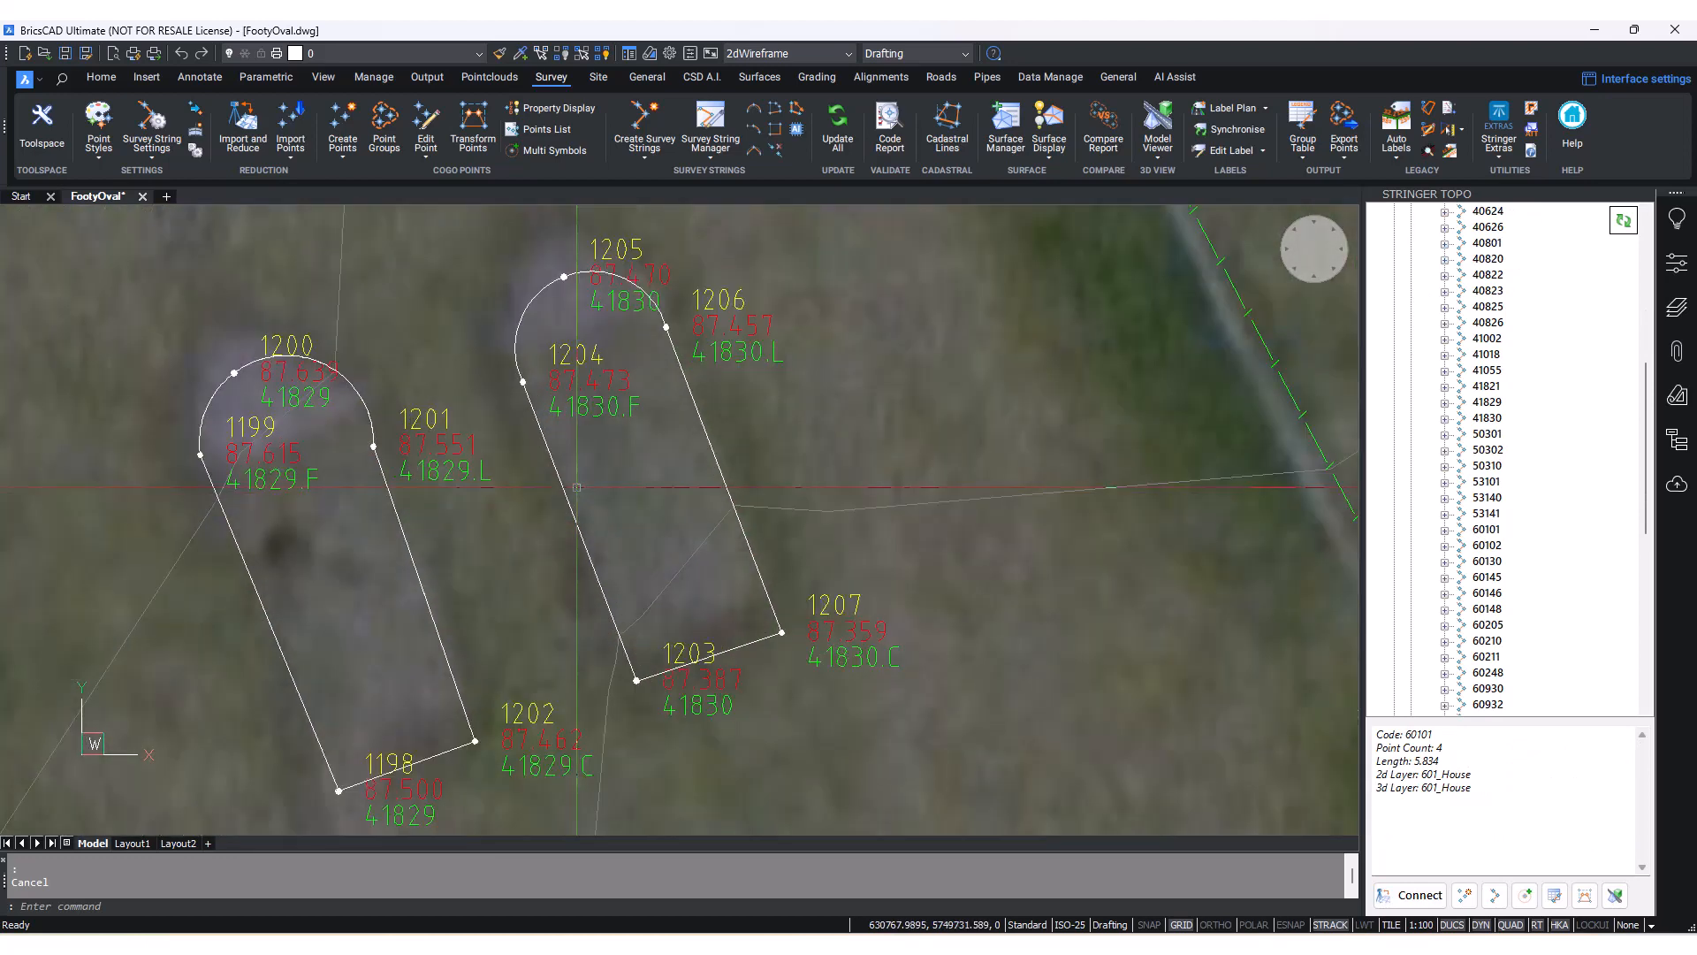
pyautogui.moveTo(449, 463); pyautogui.dragTo(542, 392, button='middle')
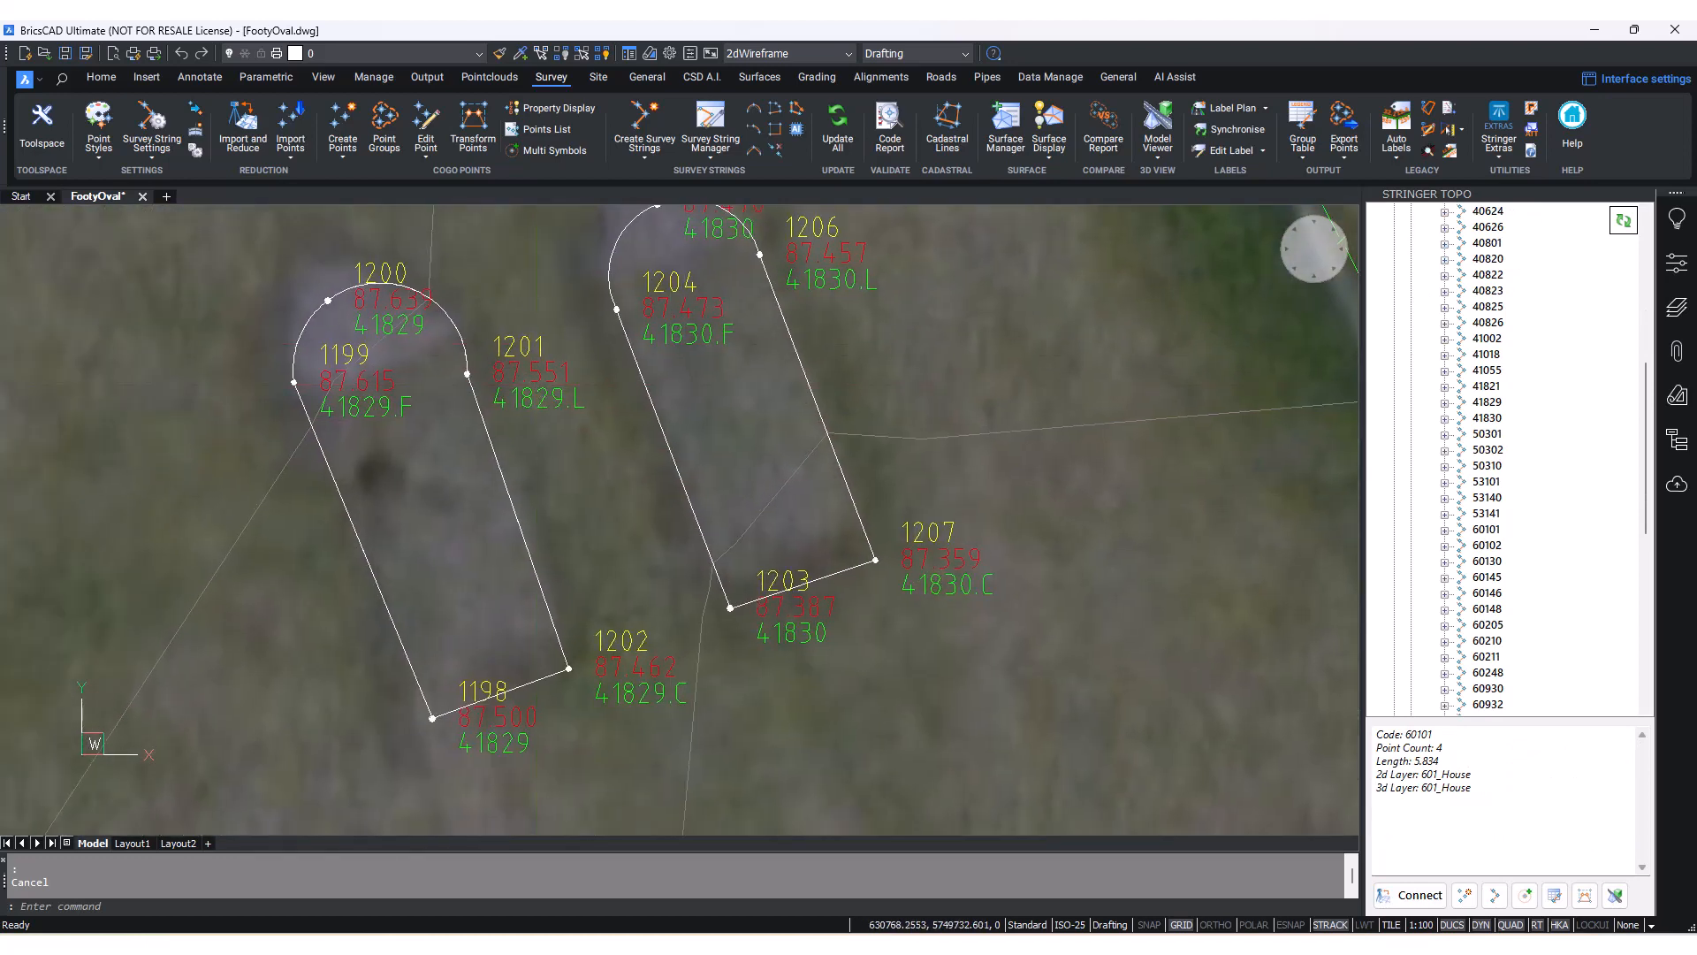
pyautogui.scroll(2, 1585, 553)
pyautogui.click(1494, 514)
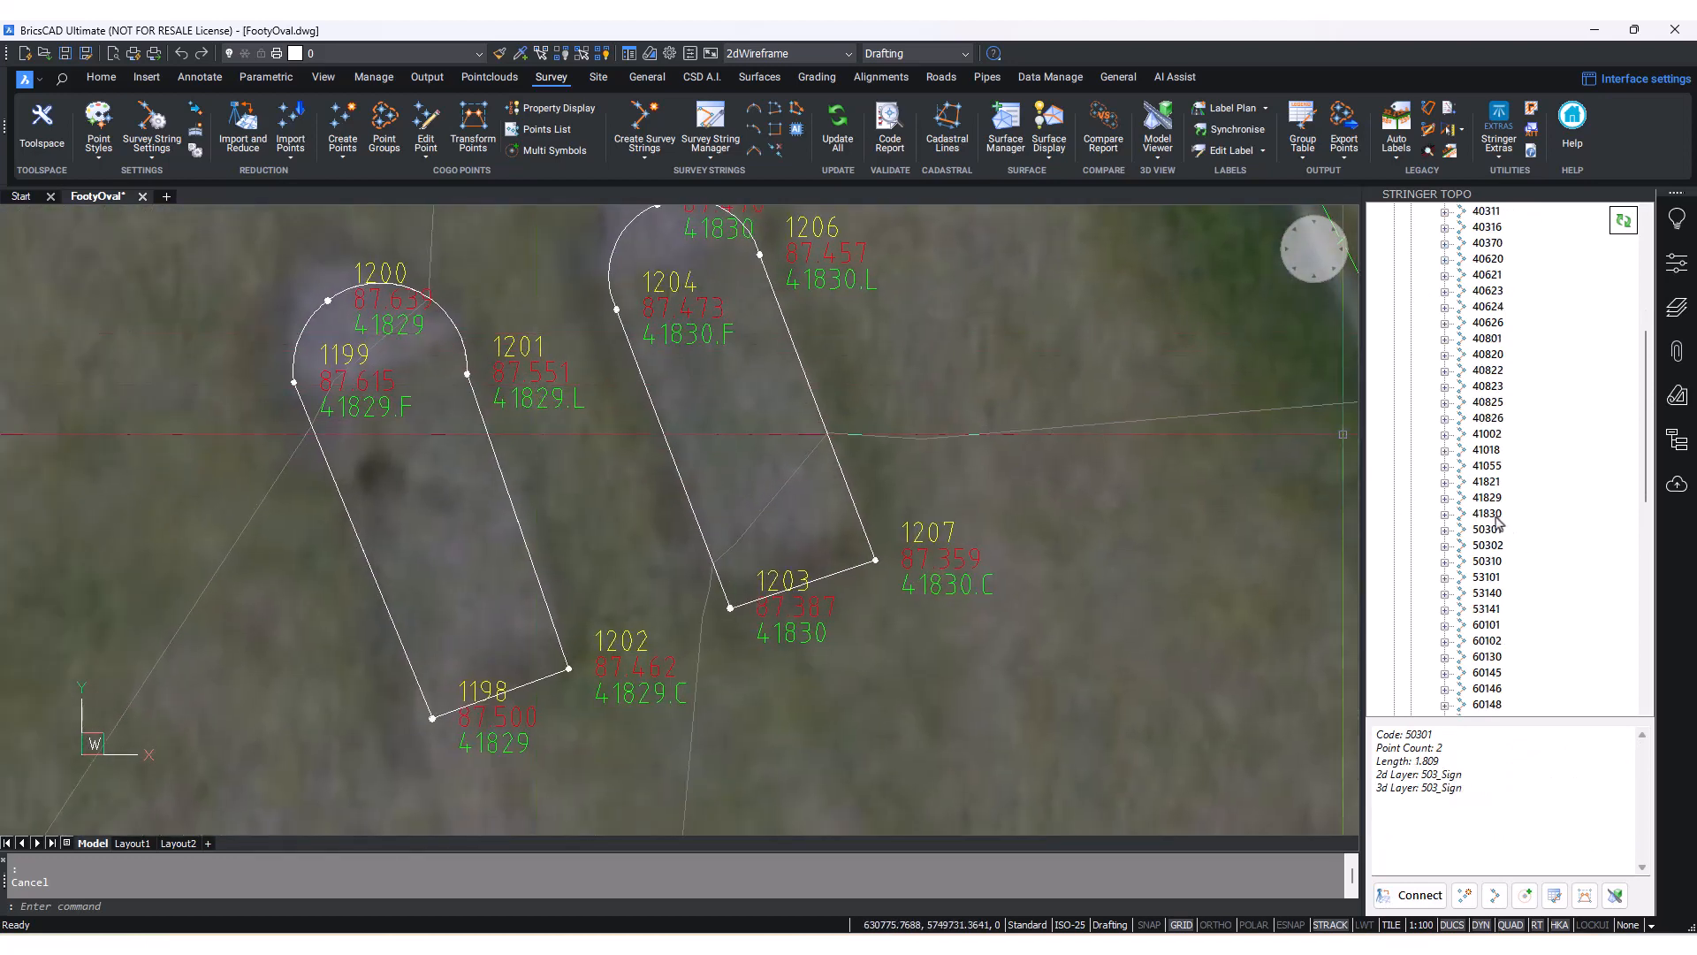
pyautogui.doubleClick(1493, 514)
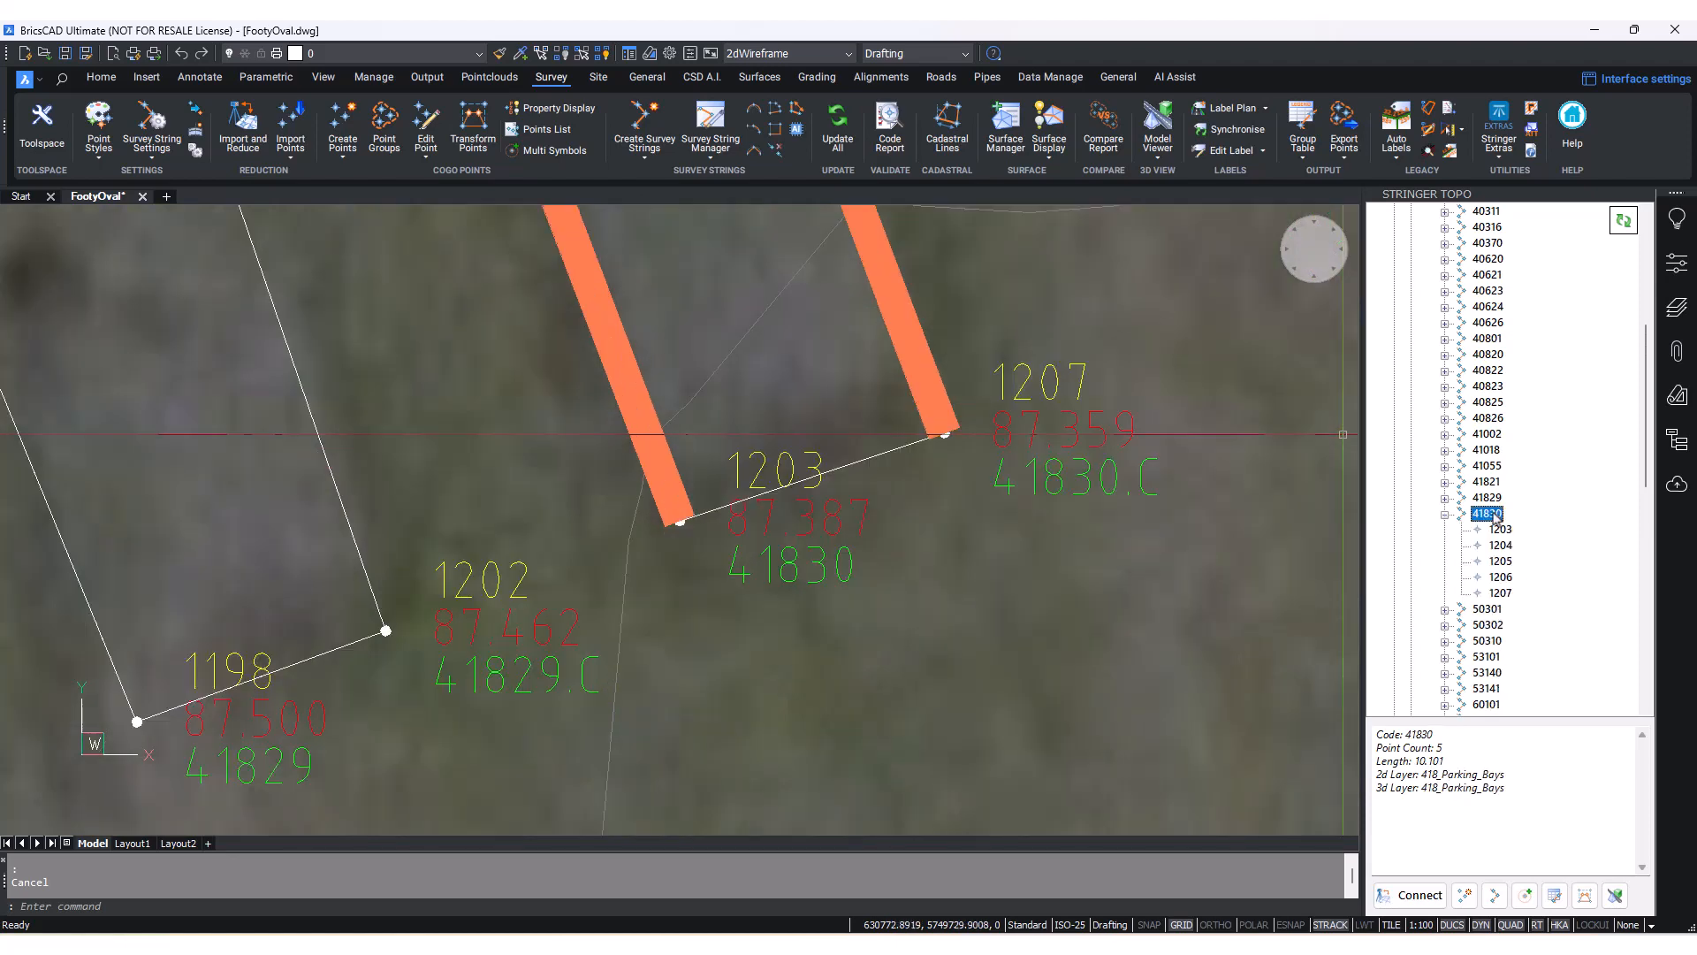
pyautogui.click(1507, 530)
pyautogui.click(1506, 563)
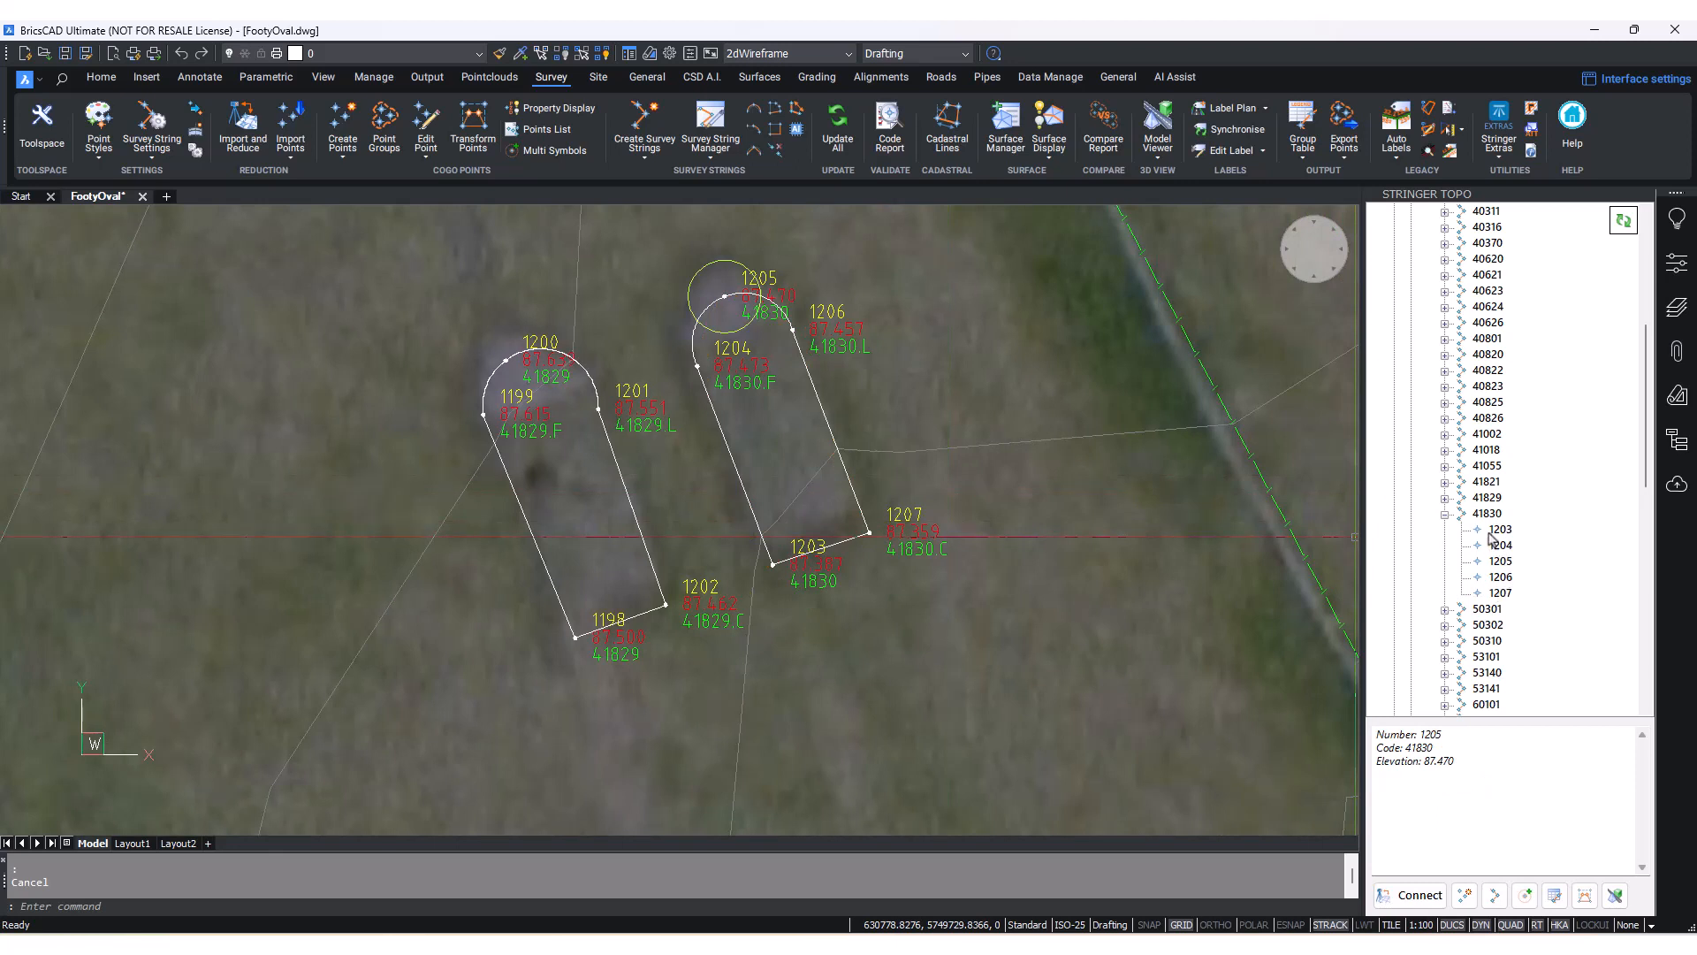
# - Remove the linework parameter from point 1204 in survey string 41830
pyautogui.click(1501, 531)
pyautogui.click(1502, 547)
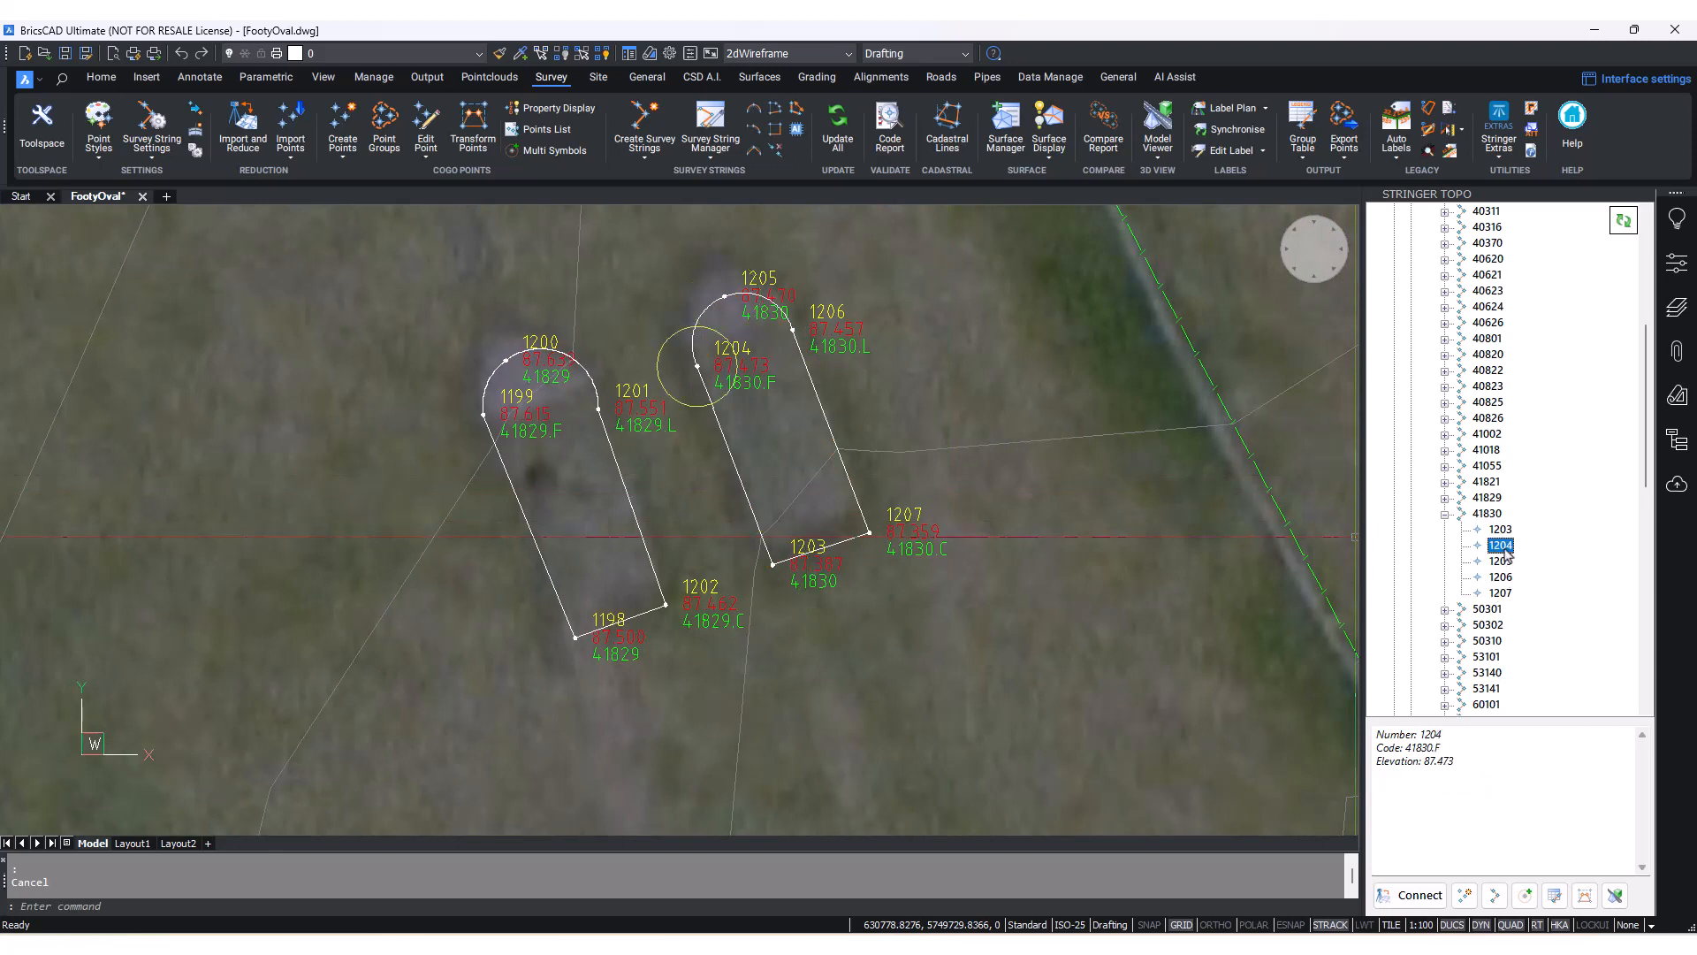
pyautogui.rightClick(1507, 553)
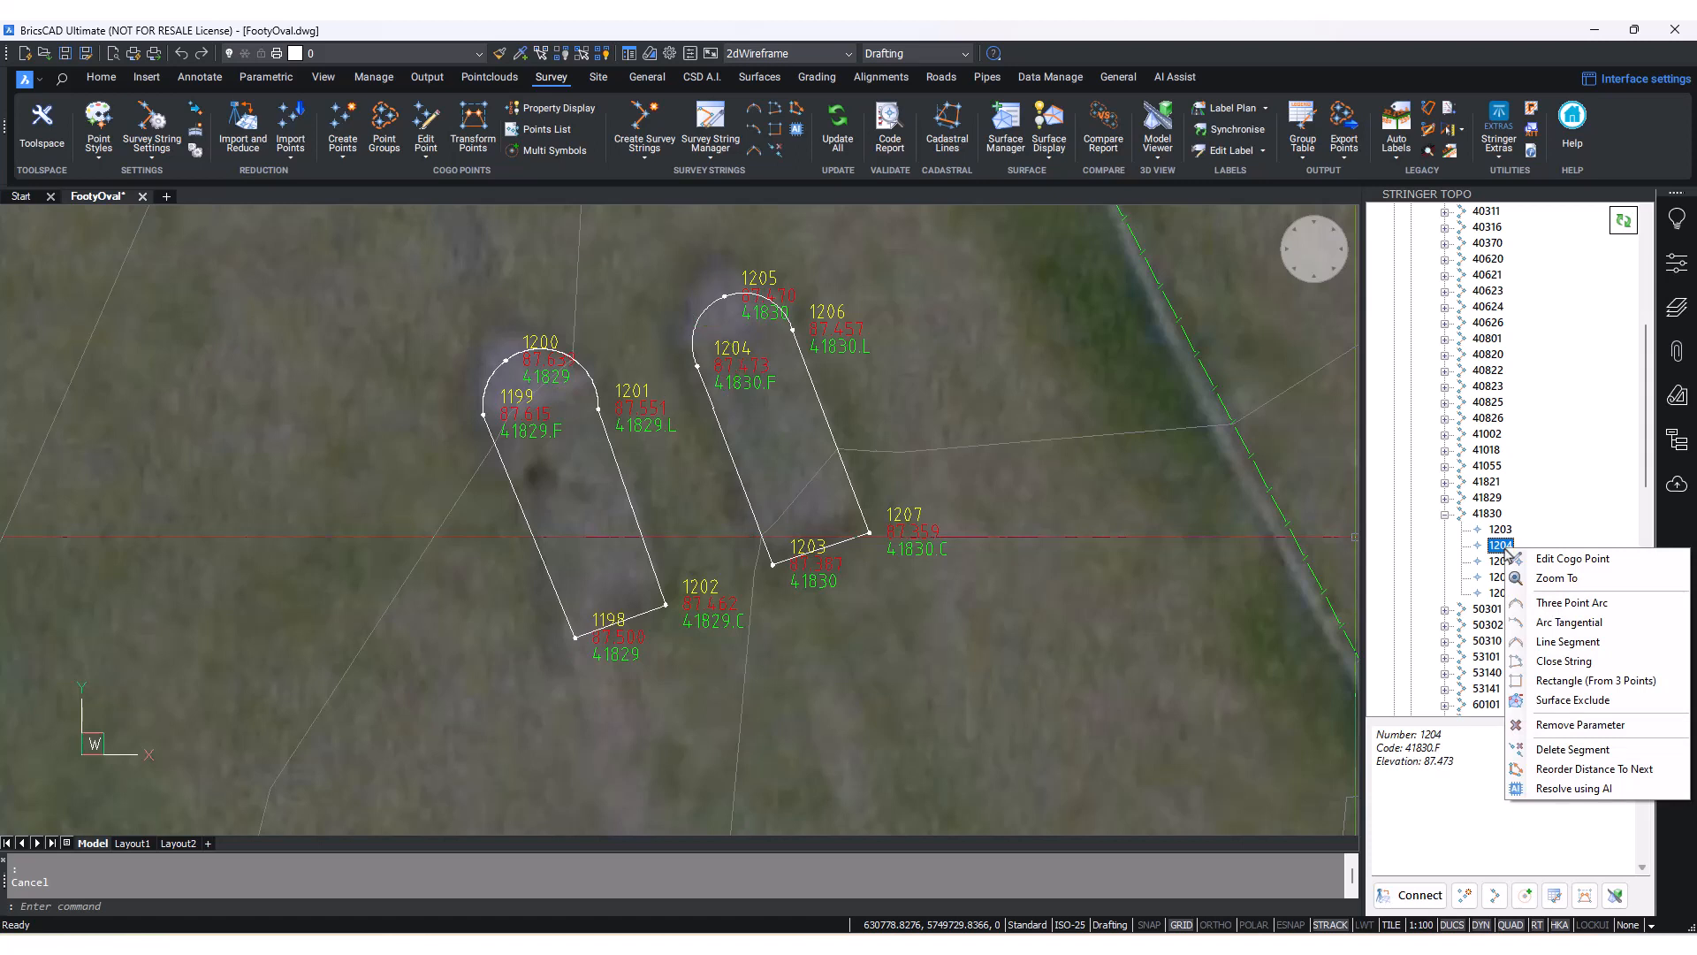
pyautogui.click(1610, 725)
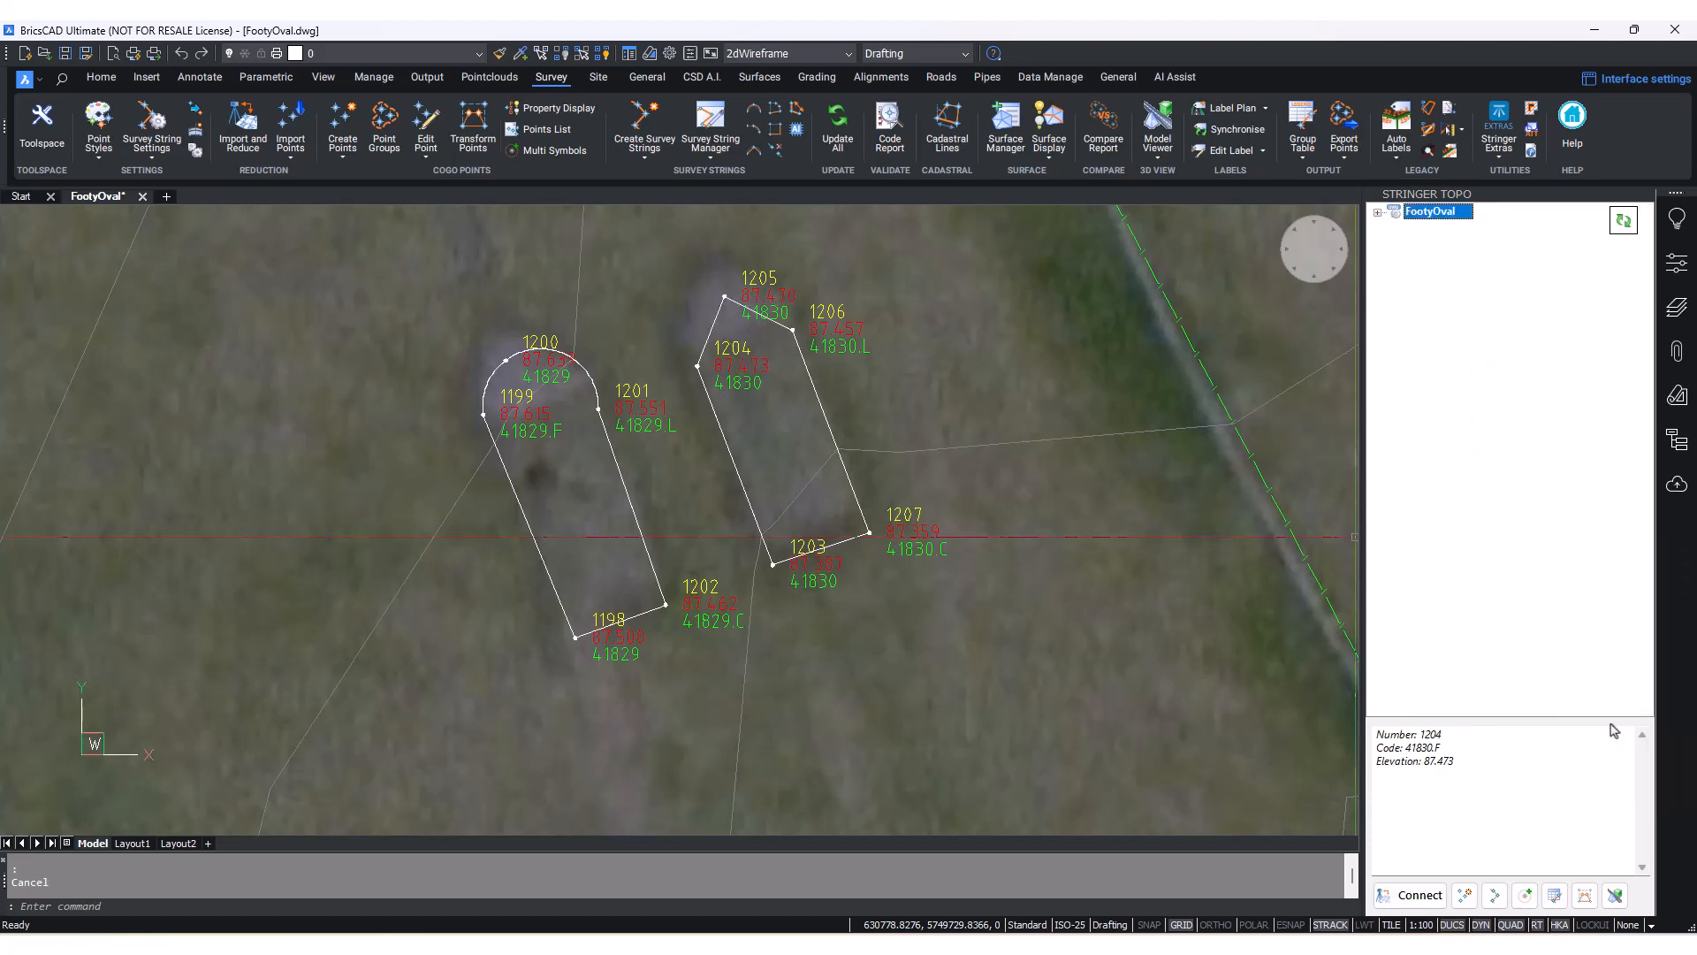
# - Apply a Three Point Arc to point 1204 in survey string 41830
pyautogui.scroll(-1, 1536, 592)
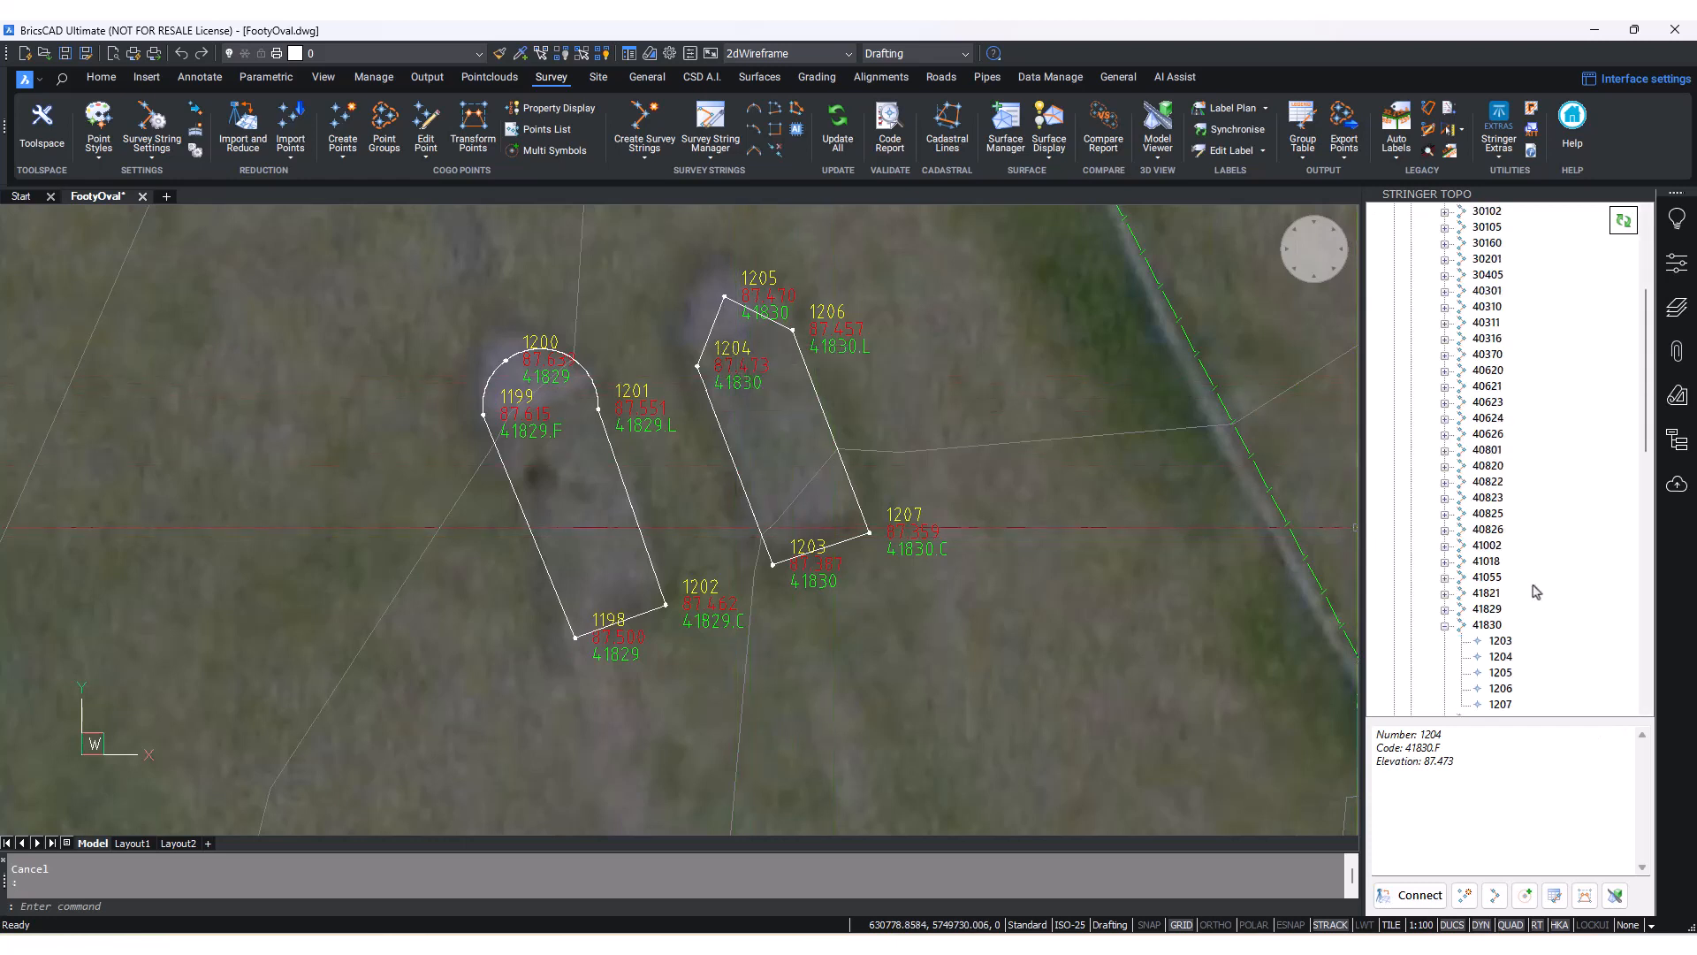
pyautogui.scroll(-1, 1536, 593)
pyautogui.click(1505, 610)
pyautogui.rightClick(1506, 611)
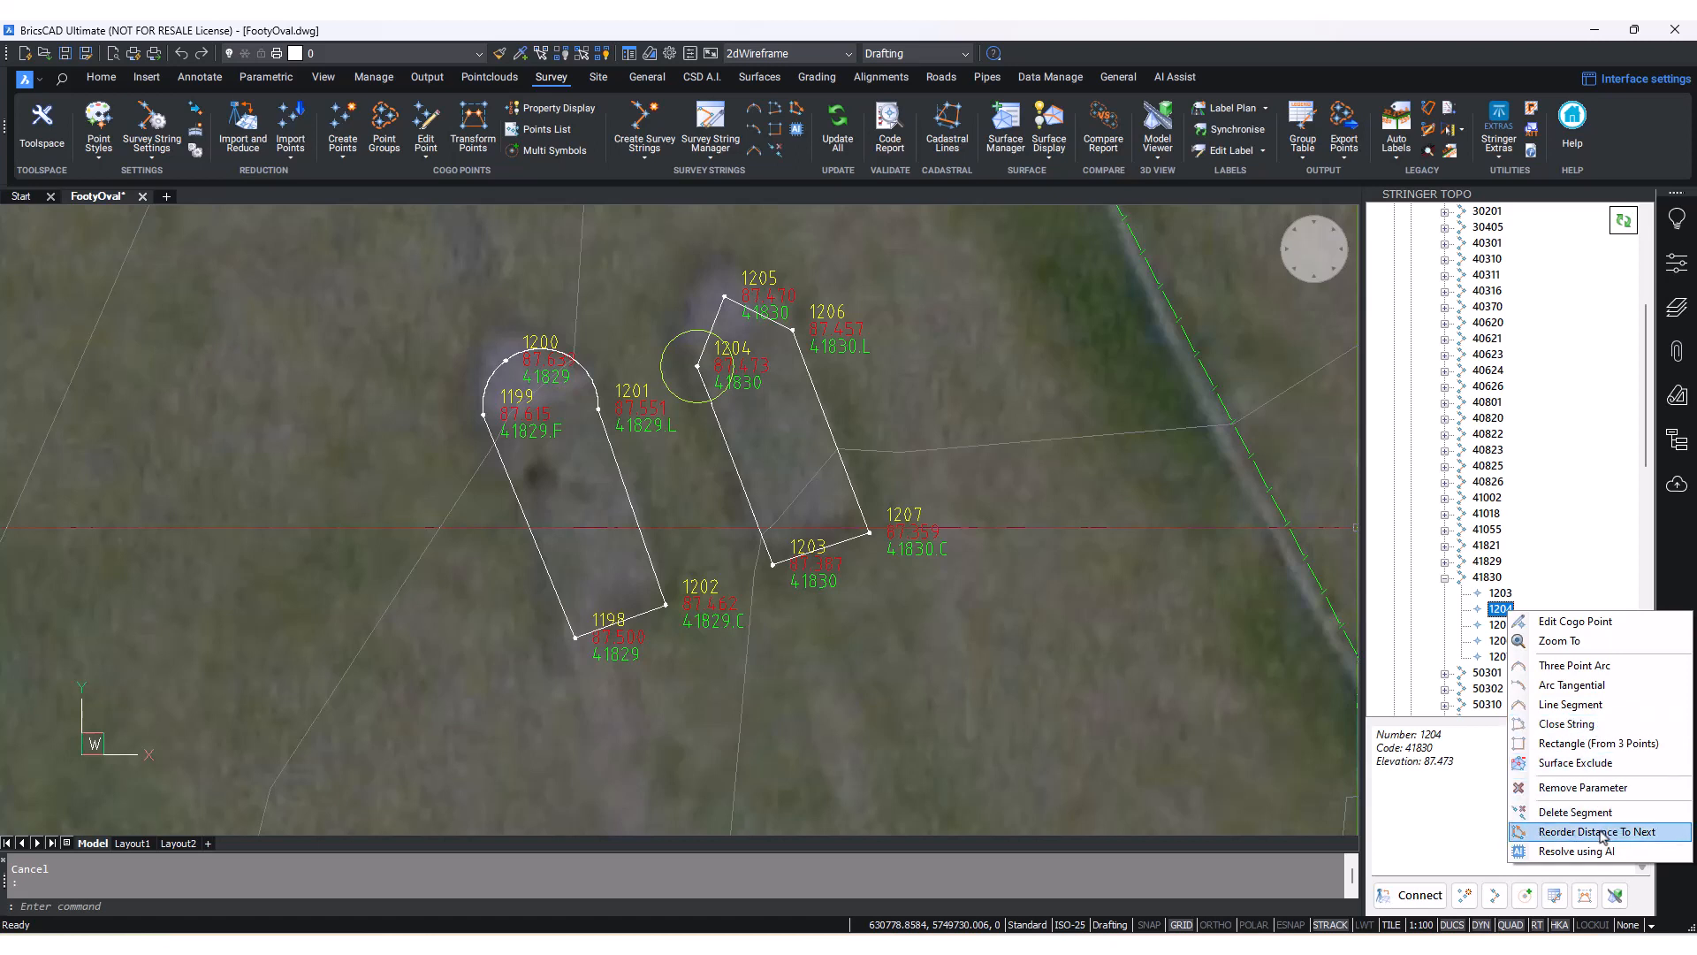
pyautogui.click(1601, 672)
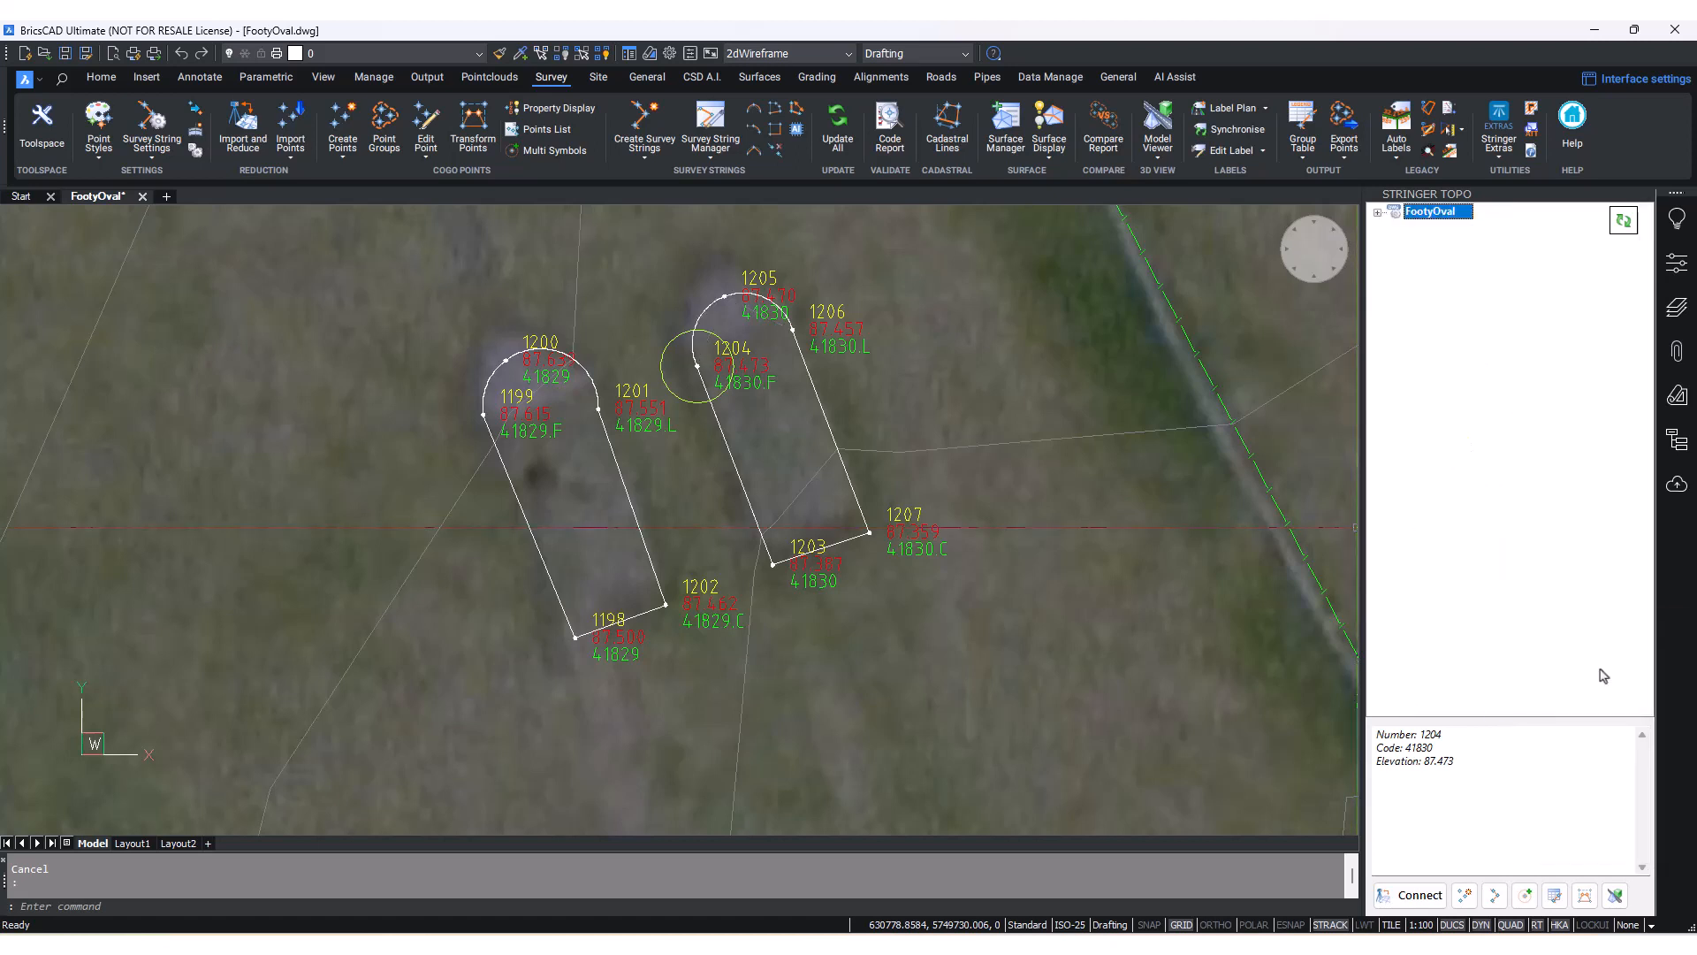
# - Review the linework editing options offered for point 1204, then inspect the string and point in the drawing
pyautogui.click(1507, 562)
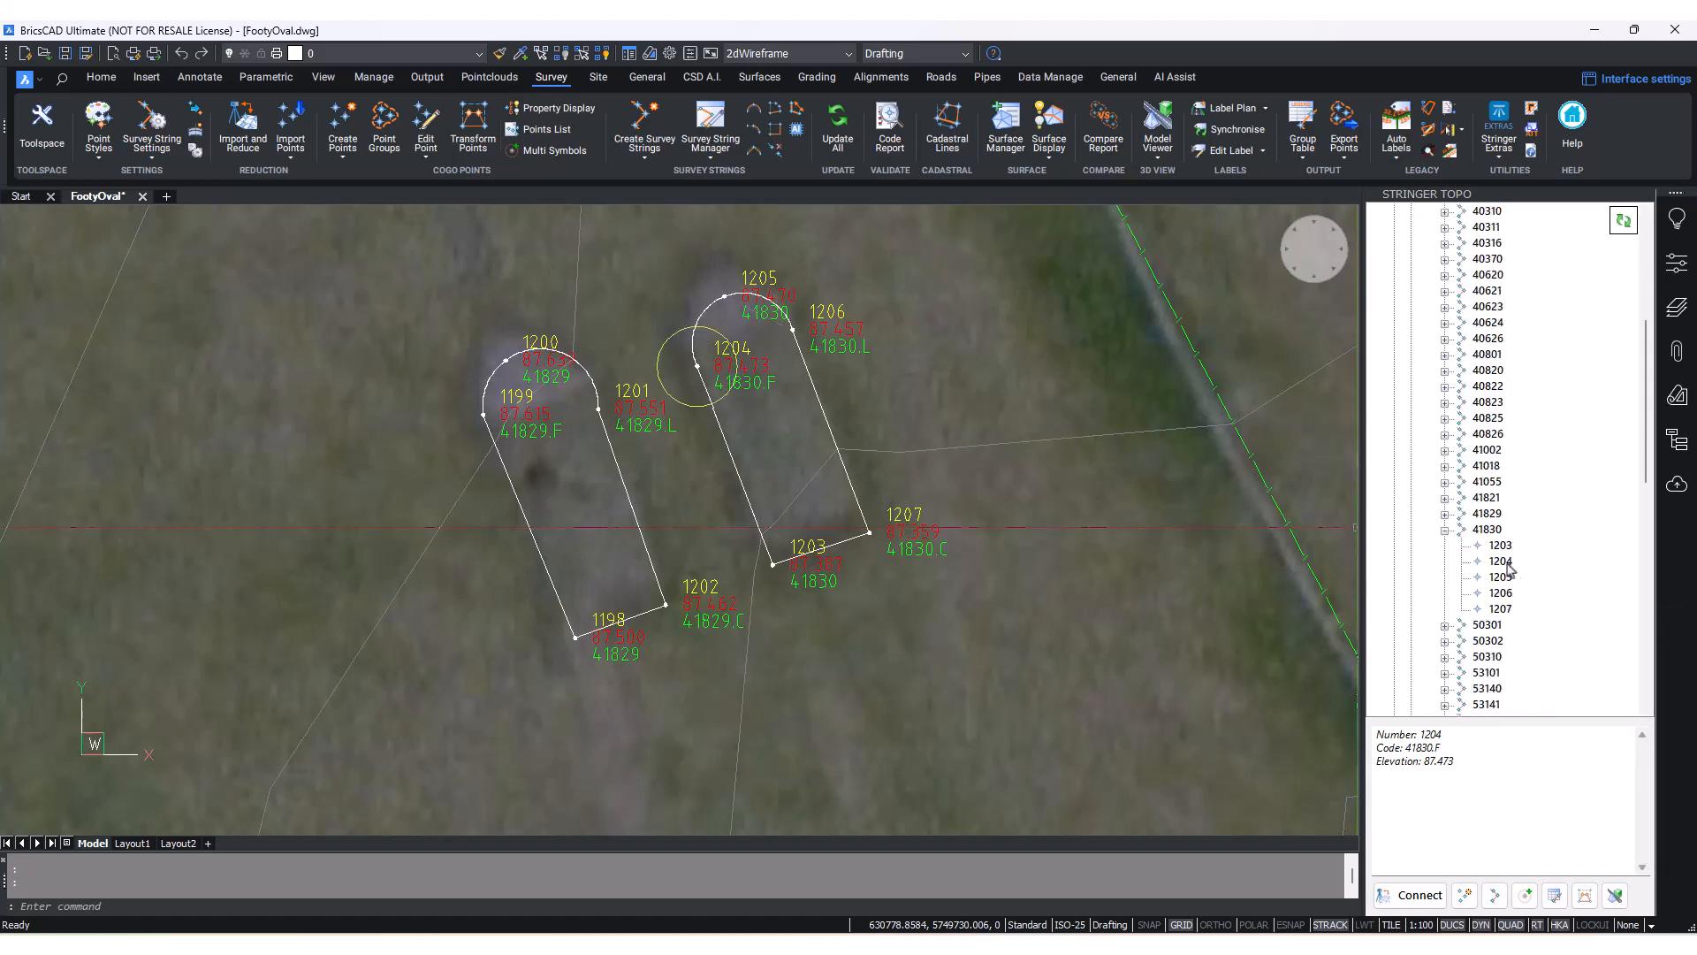
pyautogui.rightClick(1509, 566)
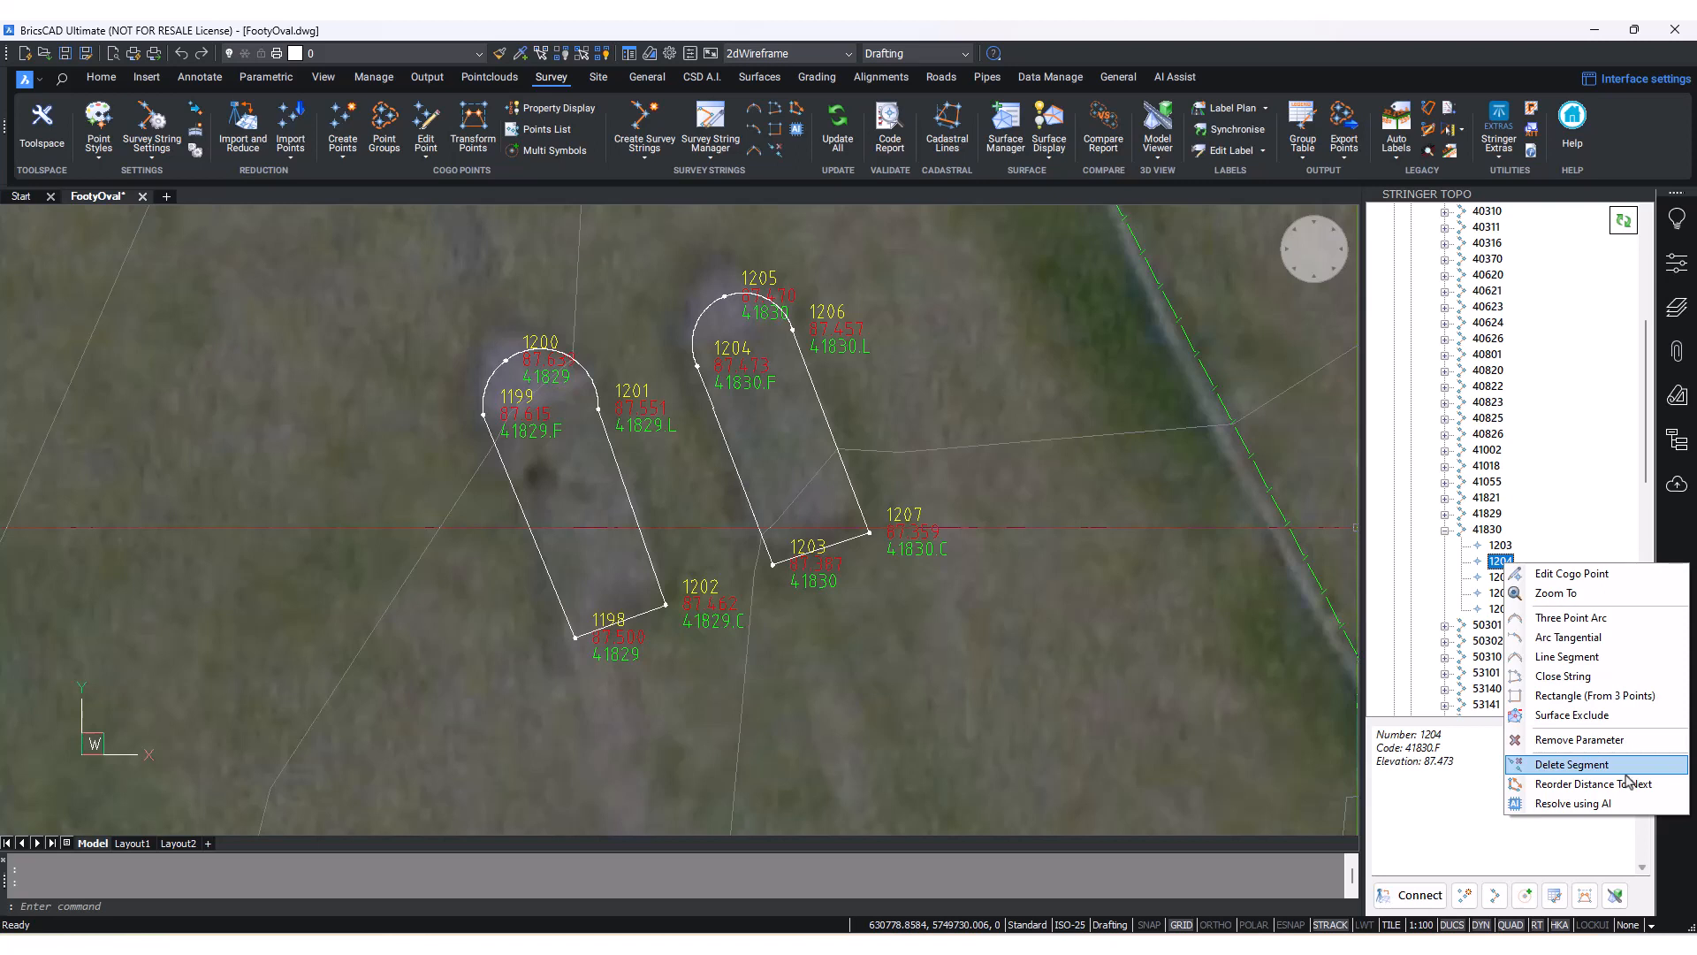
pyautogui.moveTo(1035, 410); pyautogui.dragTo(1039, 415, button='middle')
pyautogui.press('Escape')
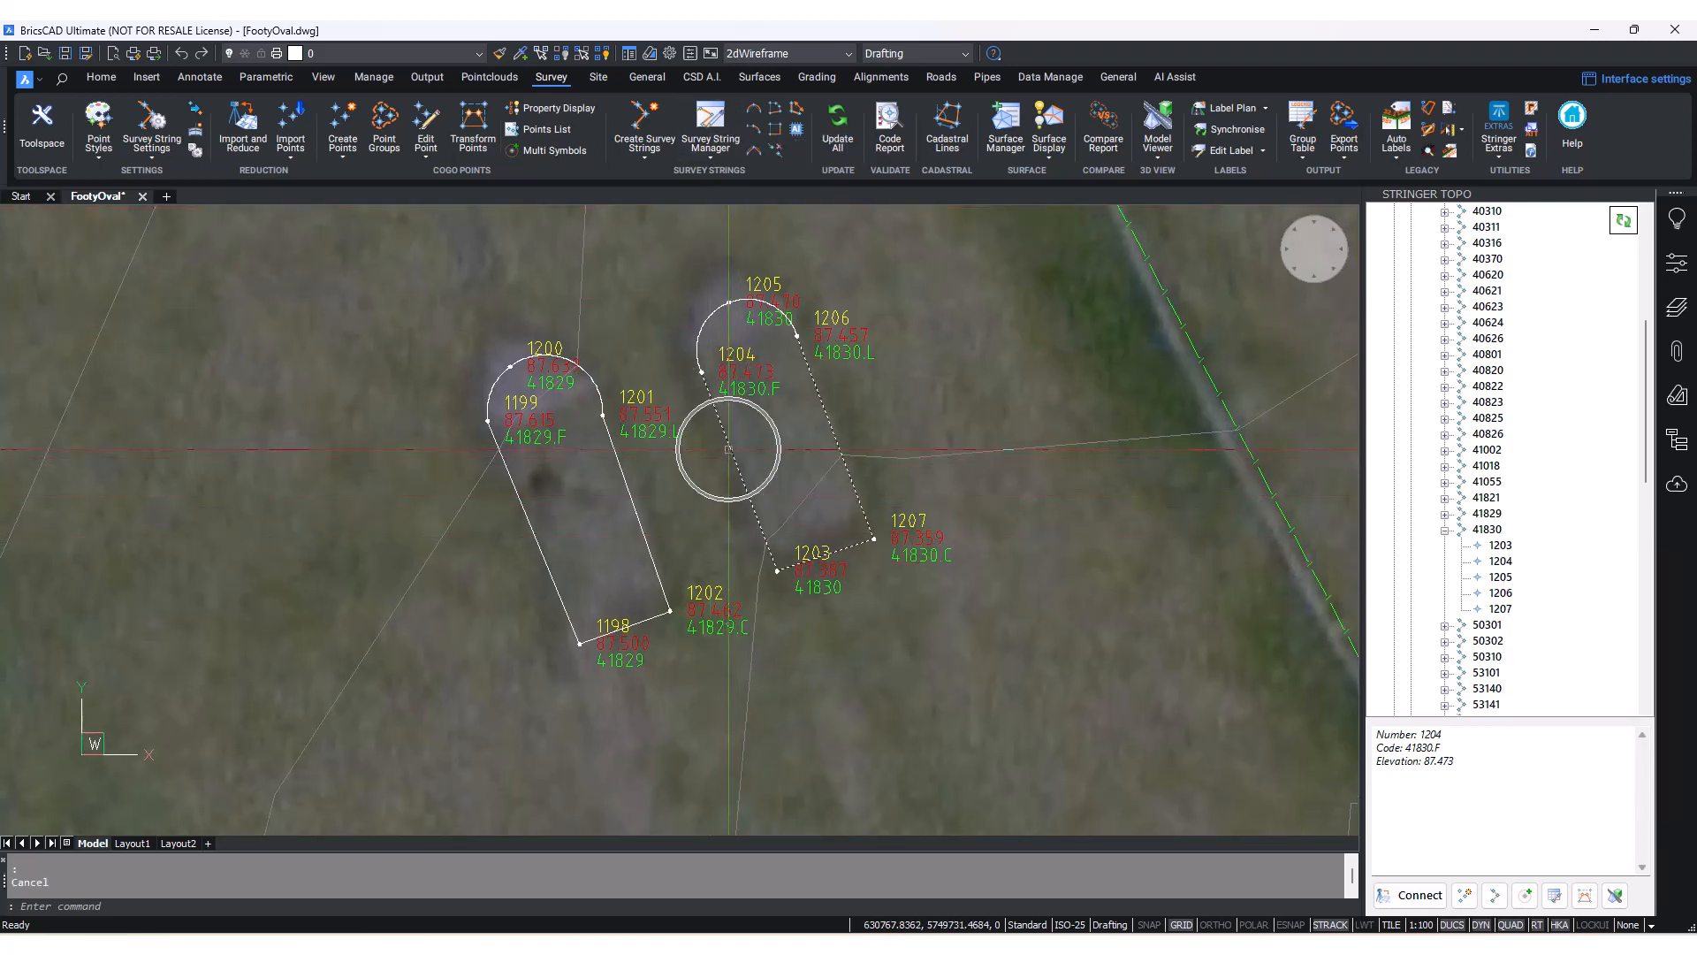
pyautogui.moveTo(732, 387)
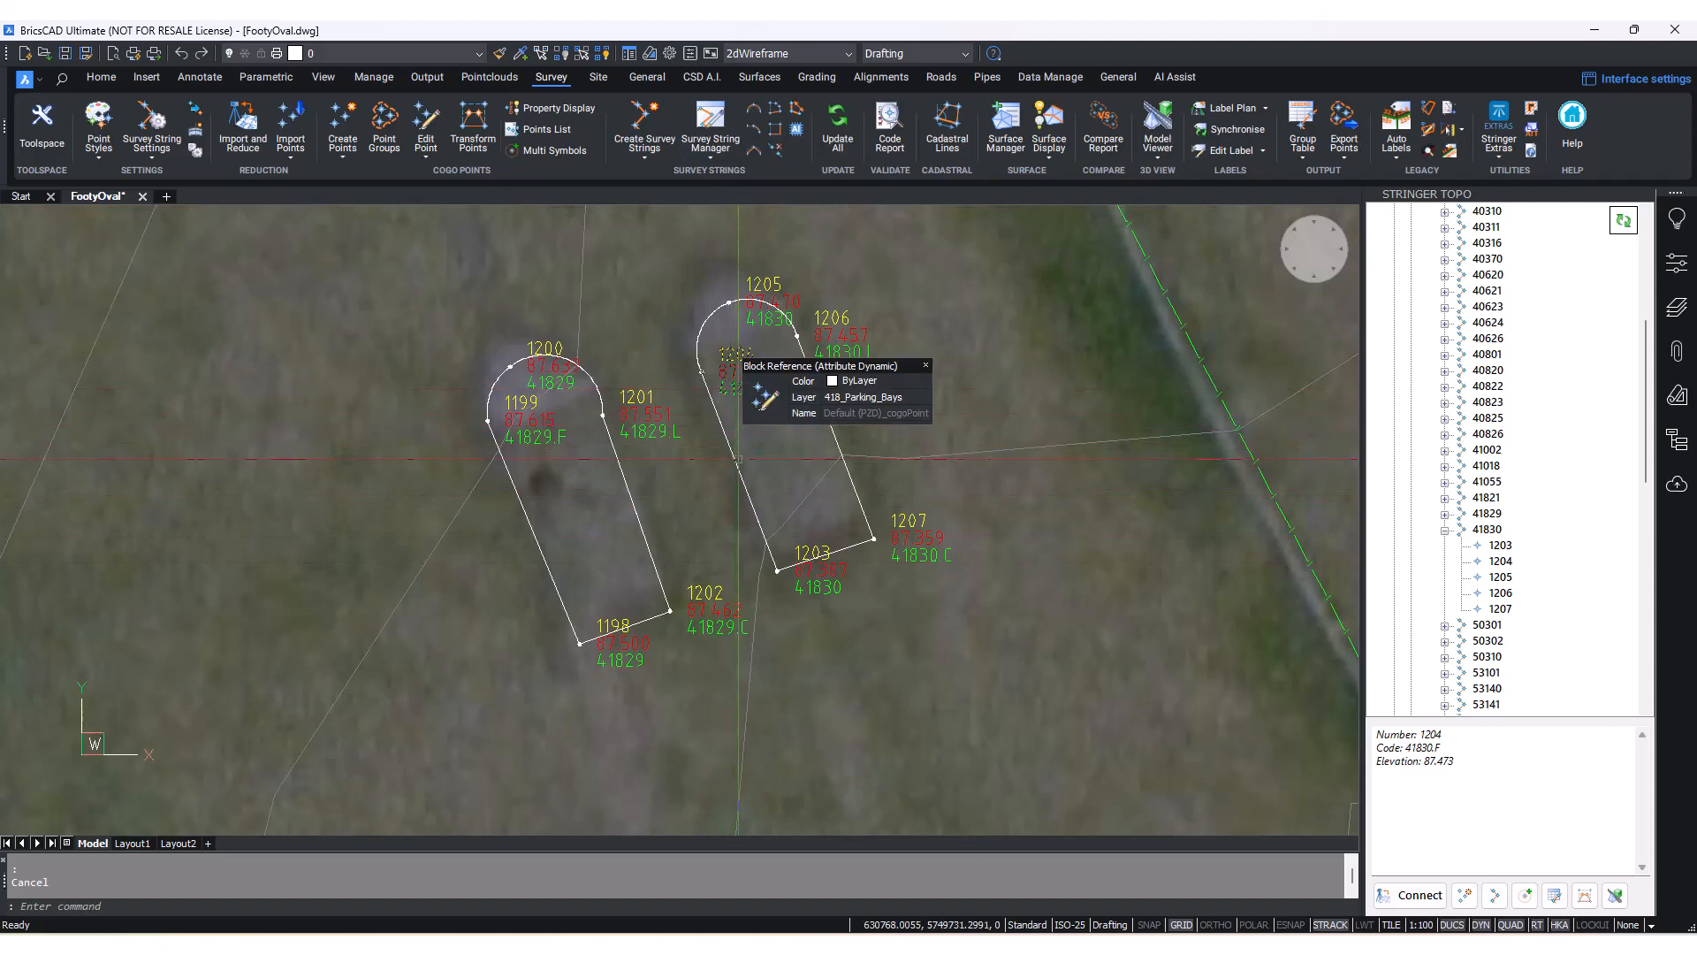
pyautogui.moveTo(724, 459)
# - Examine the tree symbols south of the oval's parking bays, the multiple scaled symbols tool description, and the code of tree point 1247
pyautogui.scroll(-10, 675, 519)
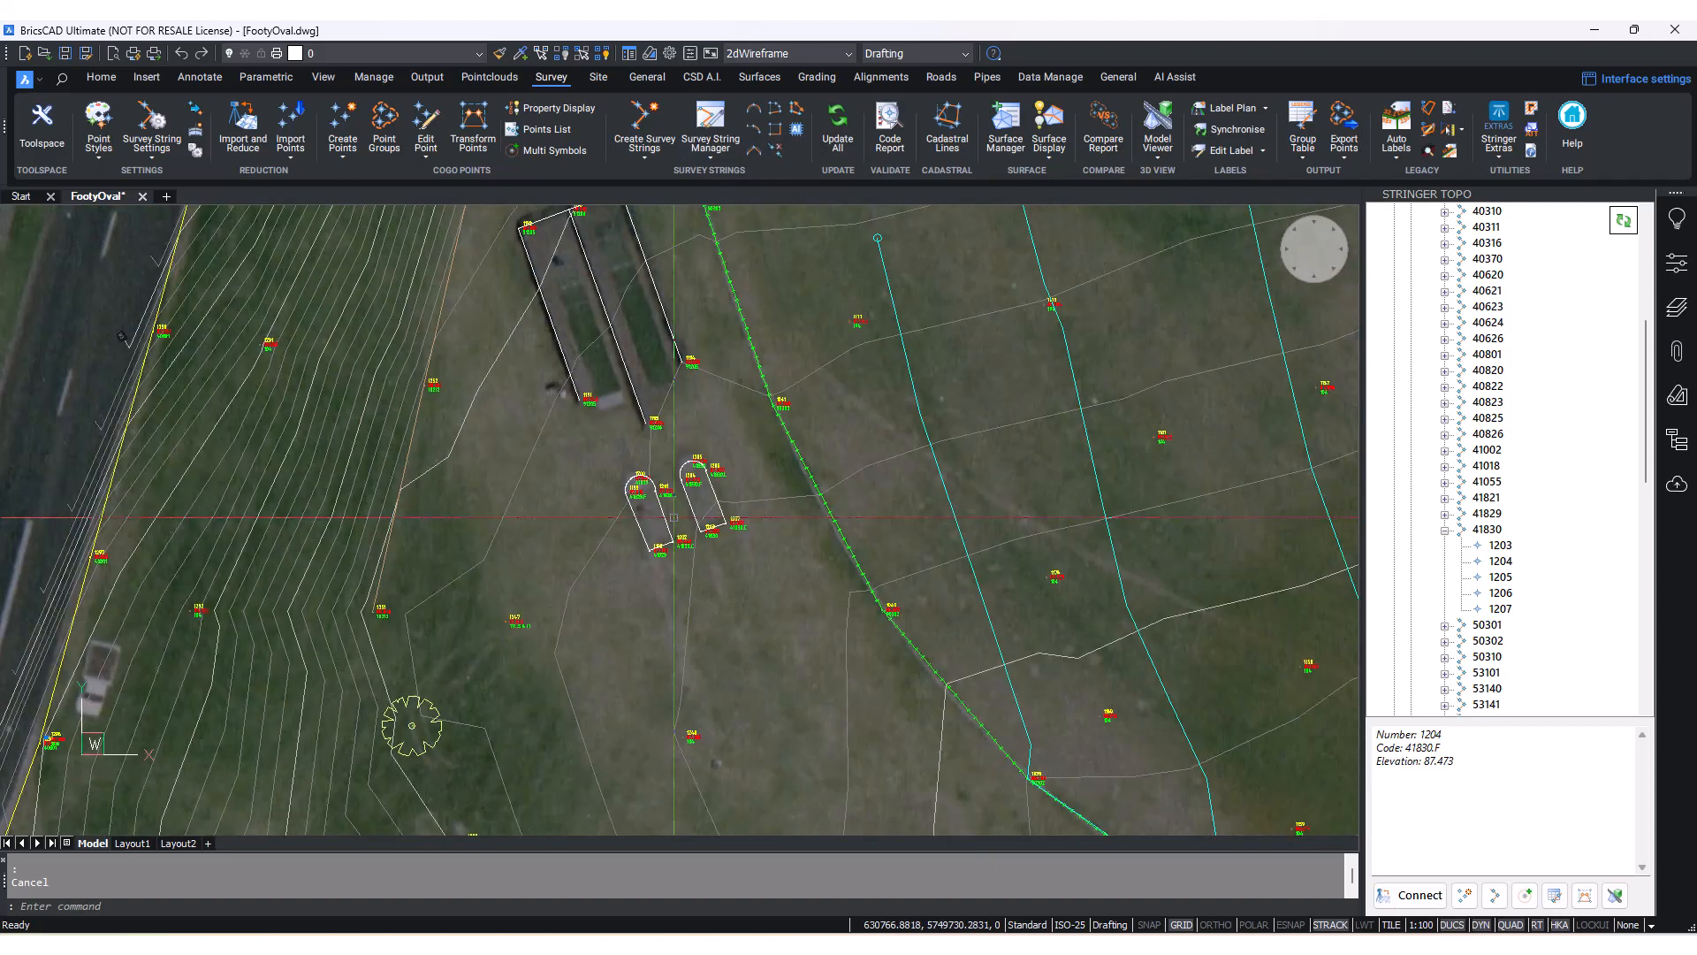
pyautogui.moveTo(817, 354); pyautogui.dragTo(752, 482, button='middle')
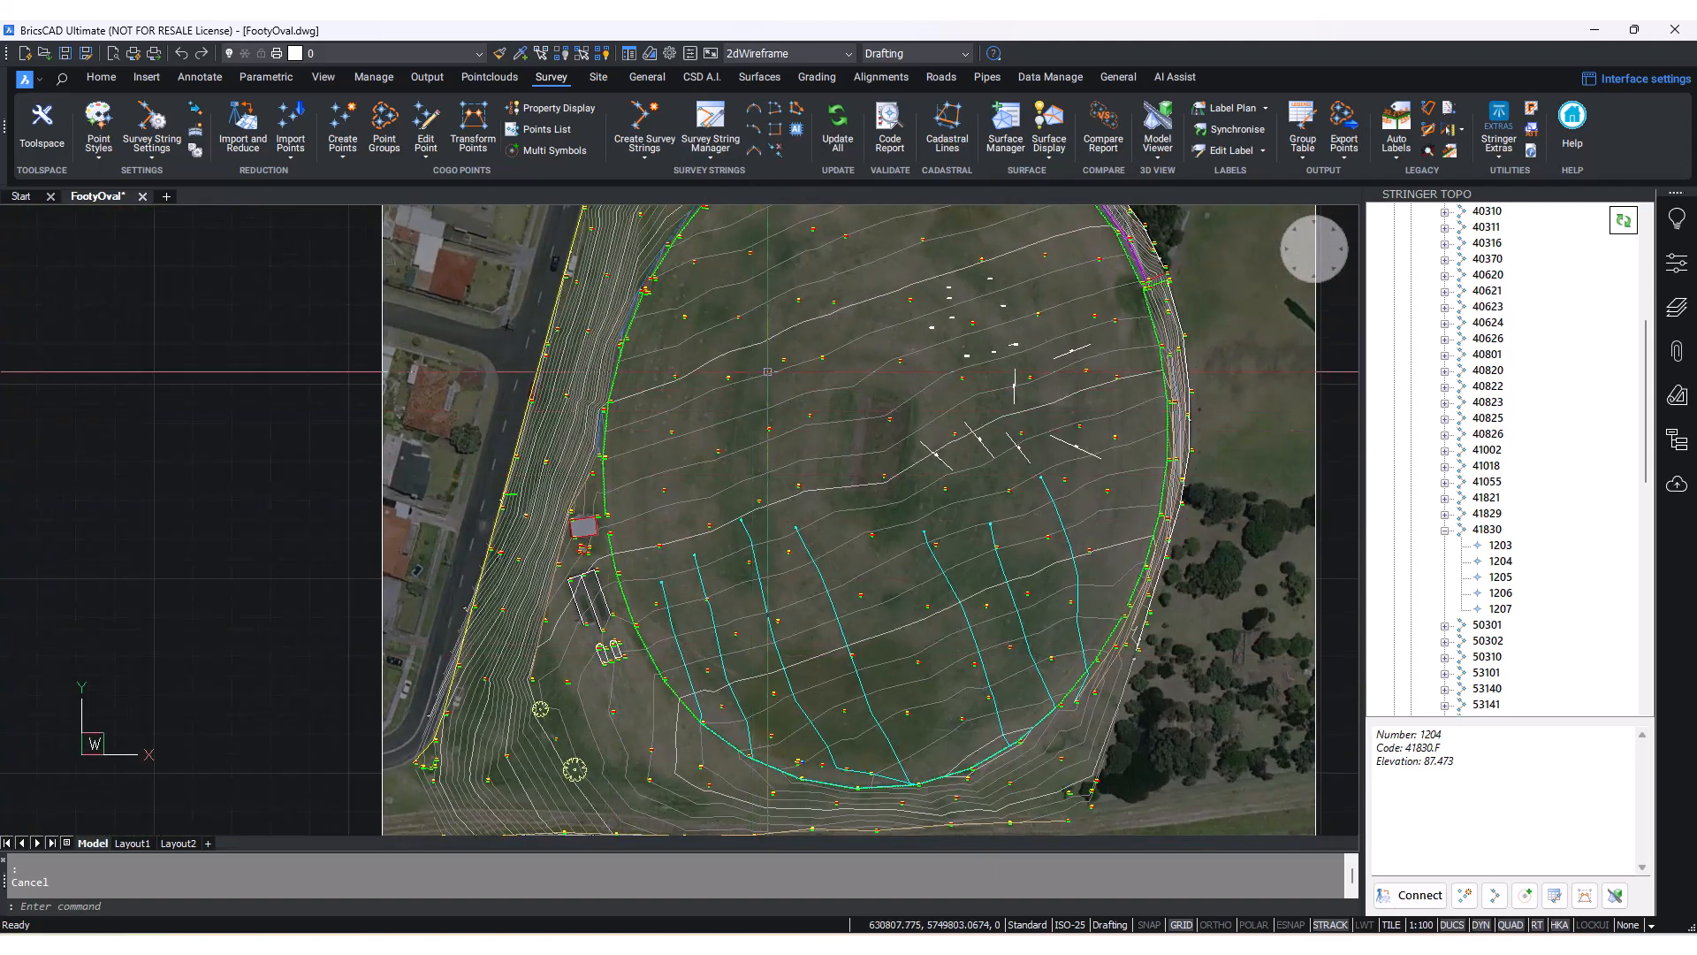
pyautogui.moveTo(775, 370); pyautogui.dragTo(773, 467, button='middle')
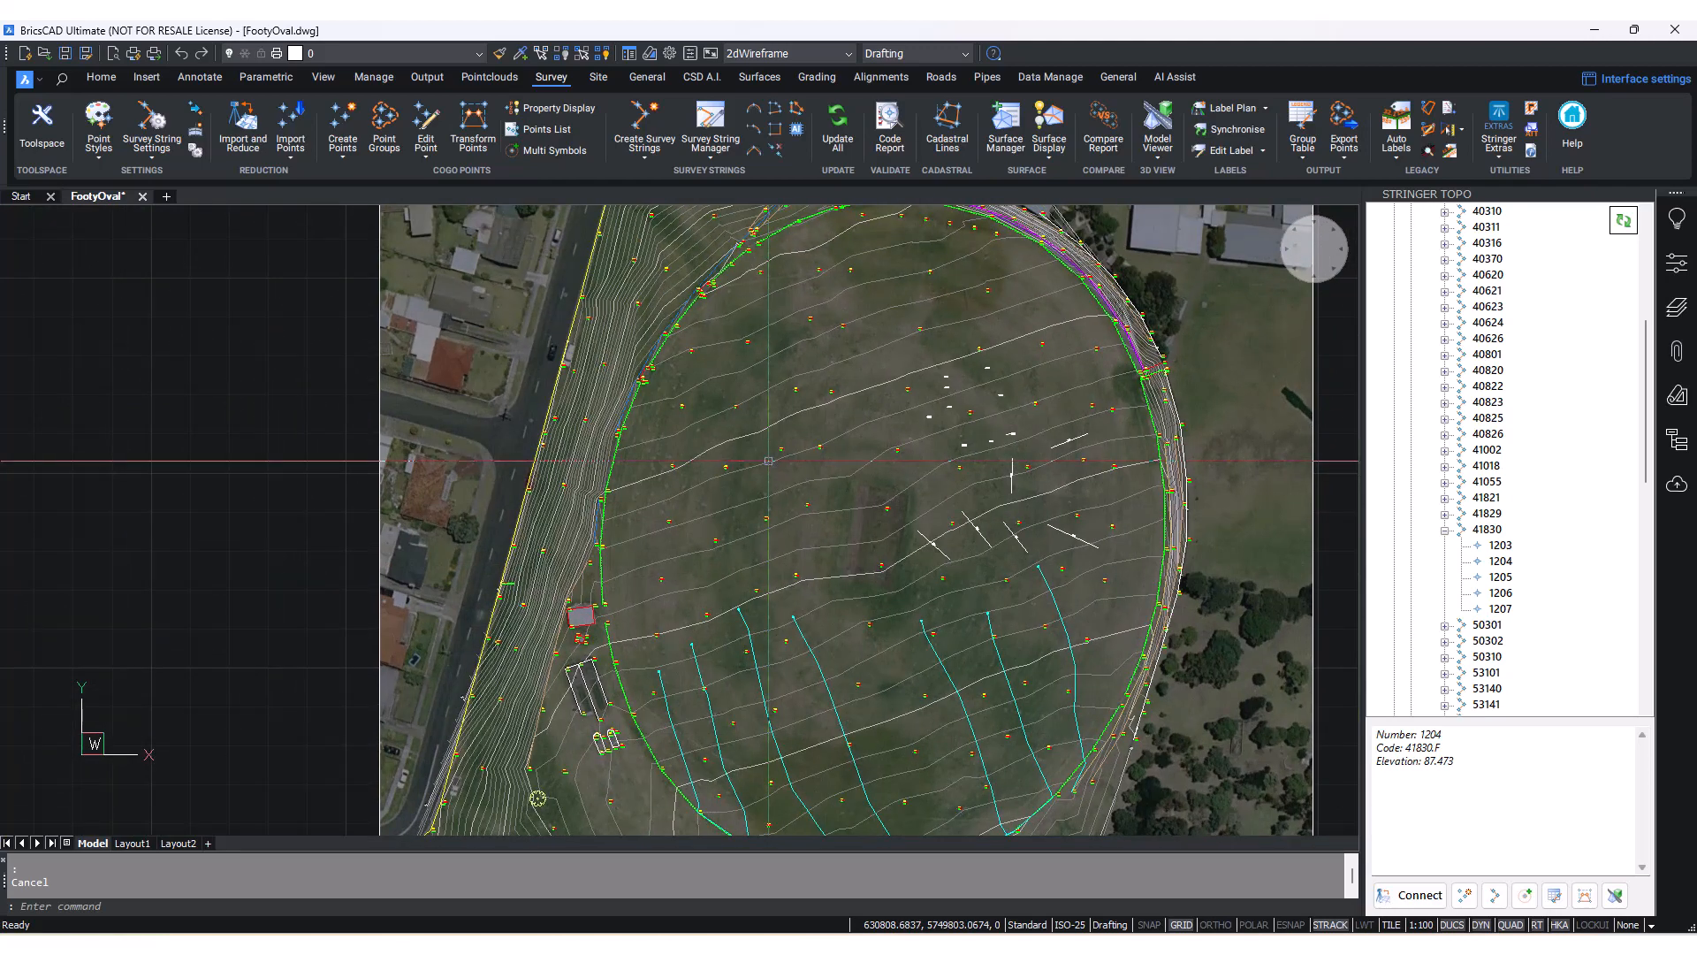
pyautogui.scroll(6, 619, 530)
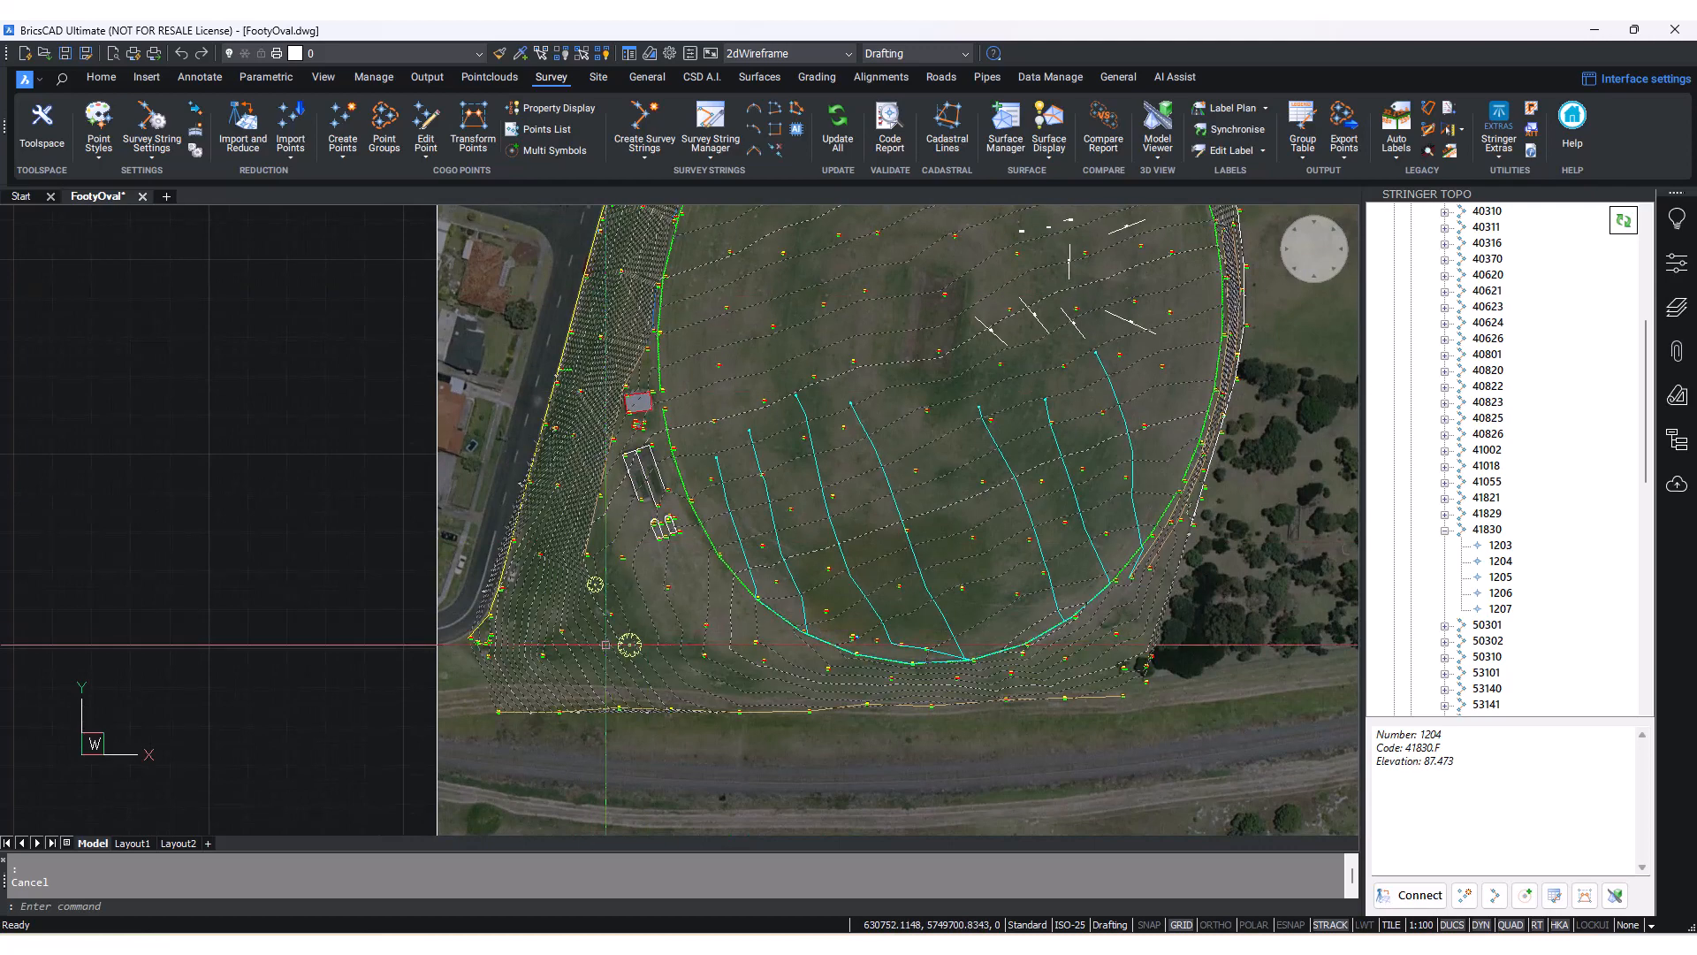
pyautogui.scroll(3, 676, 460)
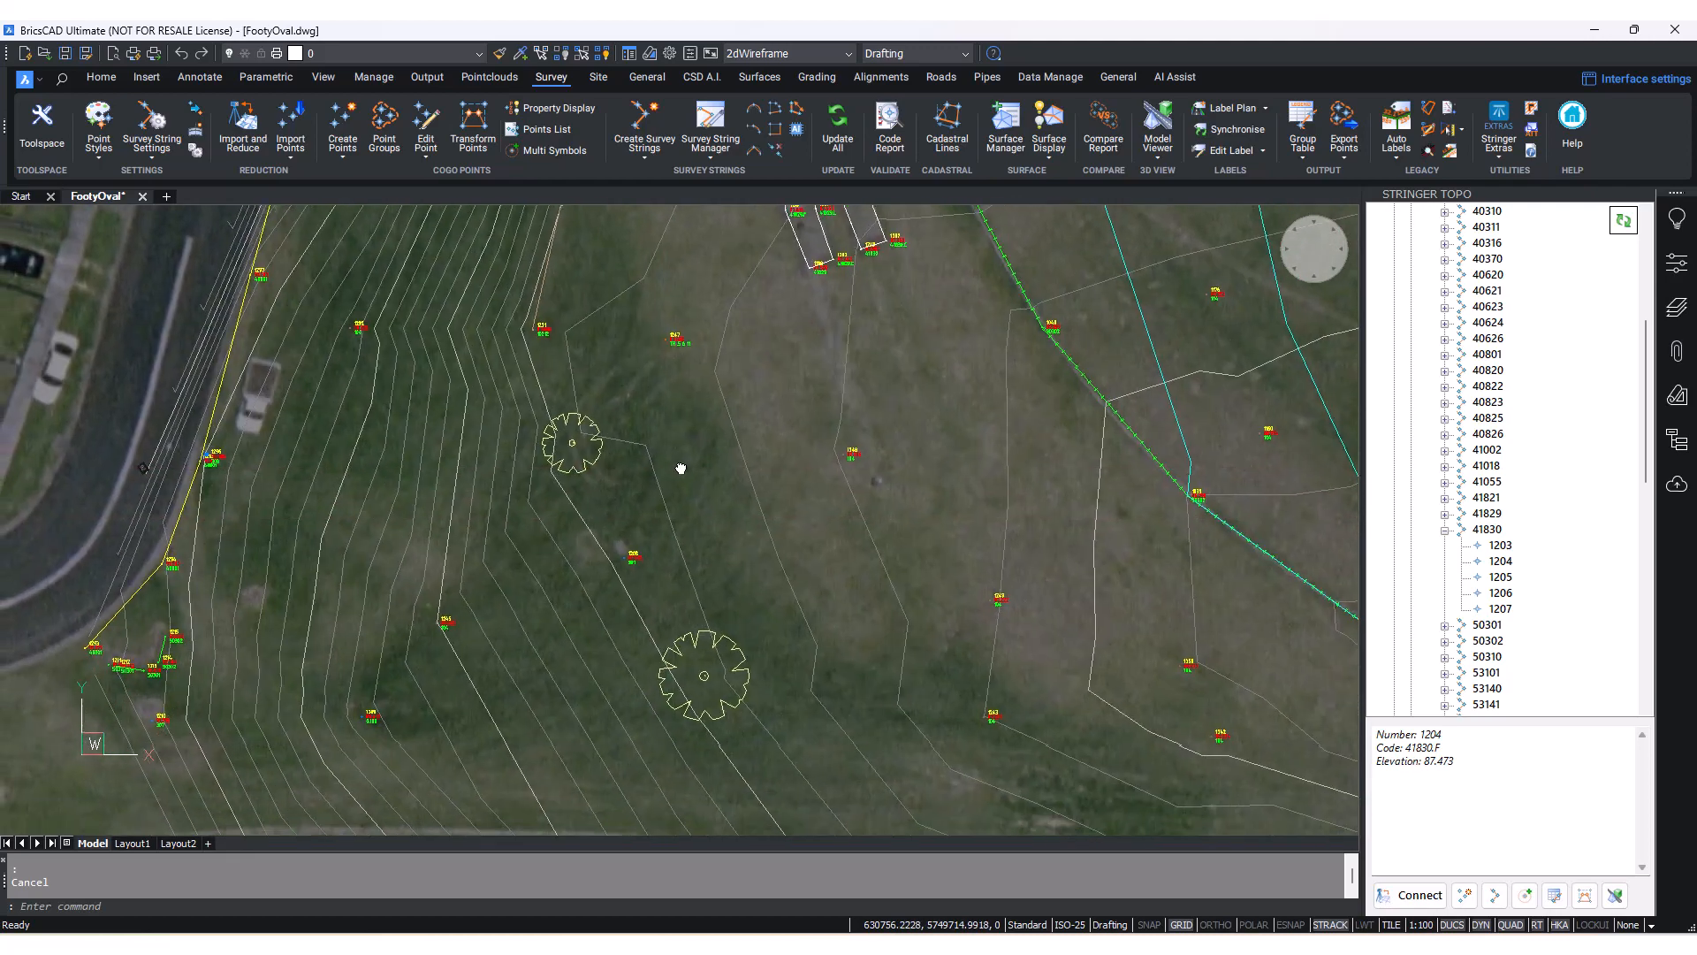
pyautogui.moveTo(731, 459); pyautogui.dragTo(772, 395, button='middle')
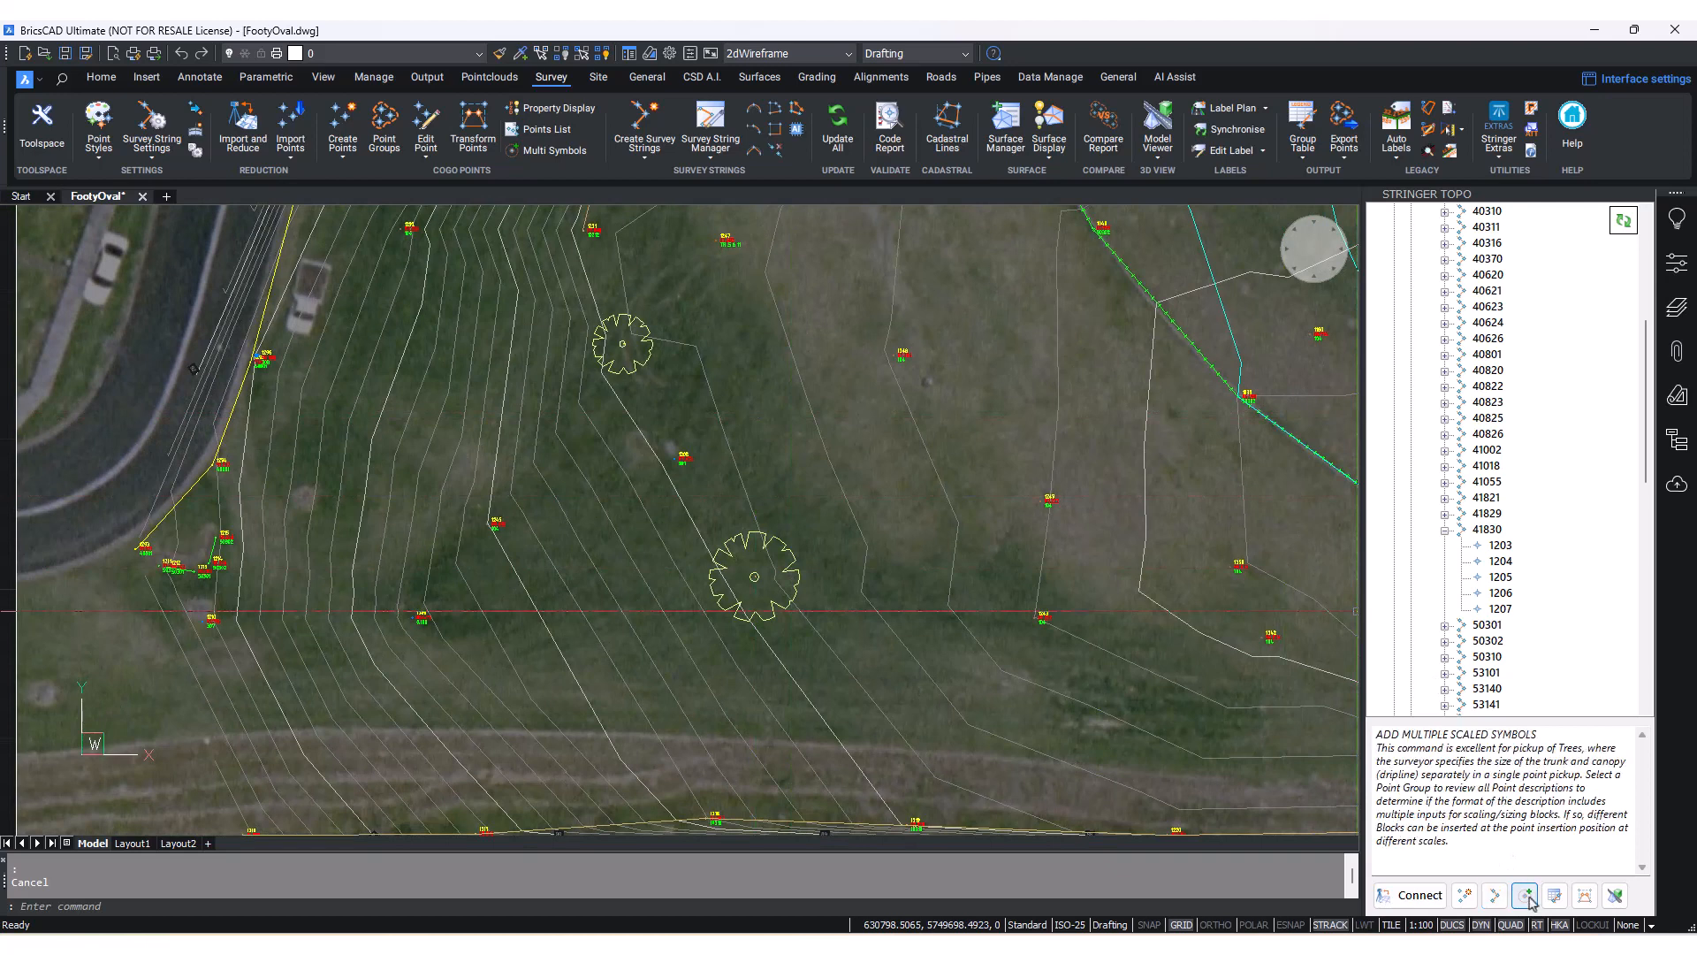
pyautogui.moveTo(806, 275)
pyautogui.mouseDown(button='middle')
pyautogui.moveTo(735, 413)
pyautogui.moveTo(740, 531)
pyautogui.mouseUp(button='middle')
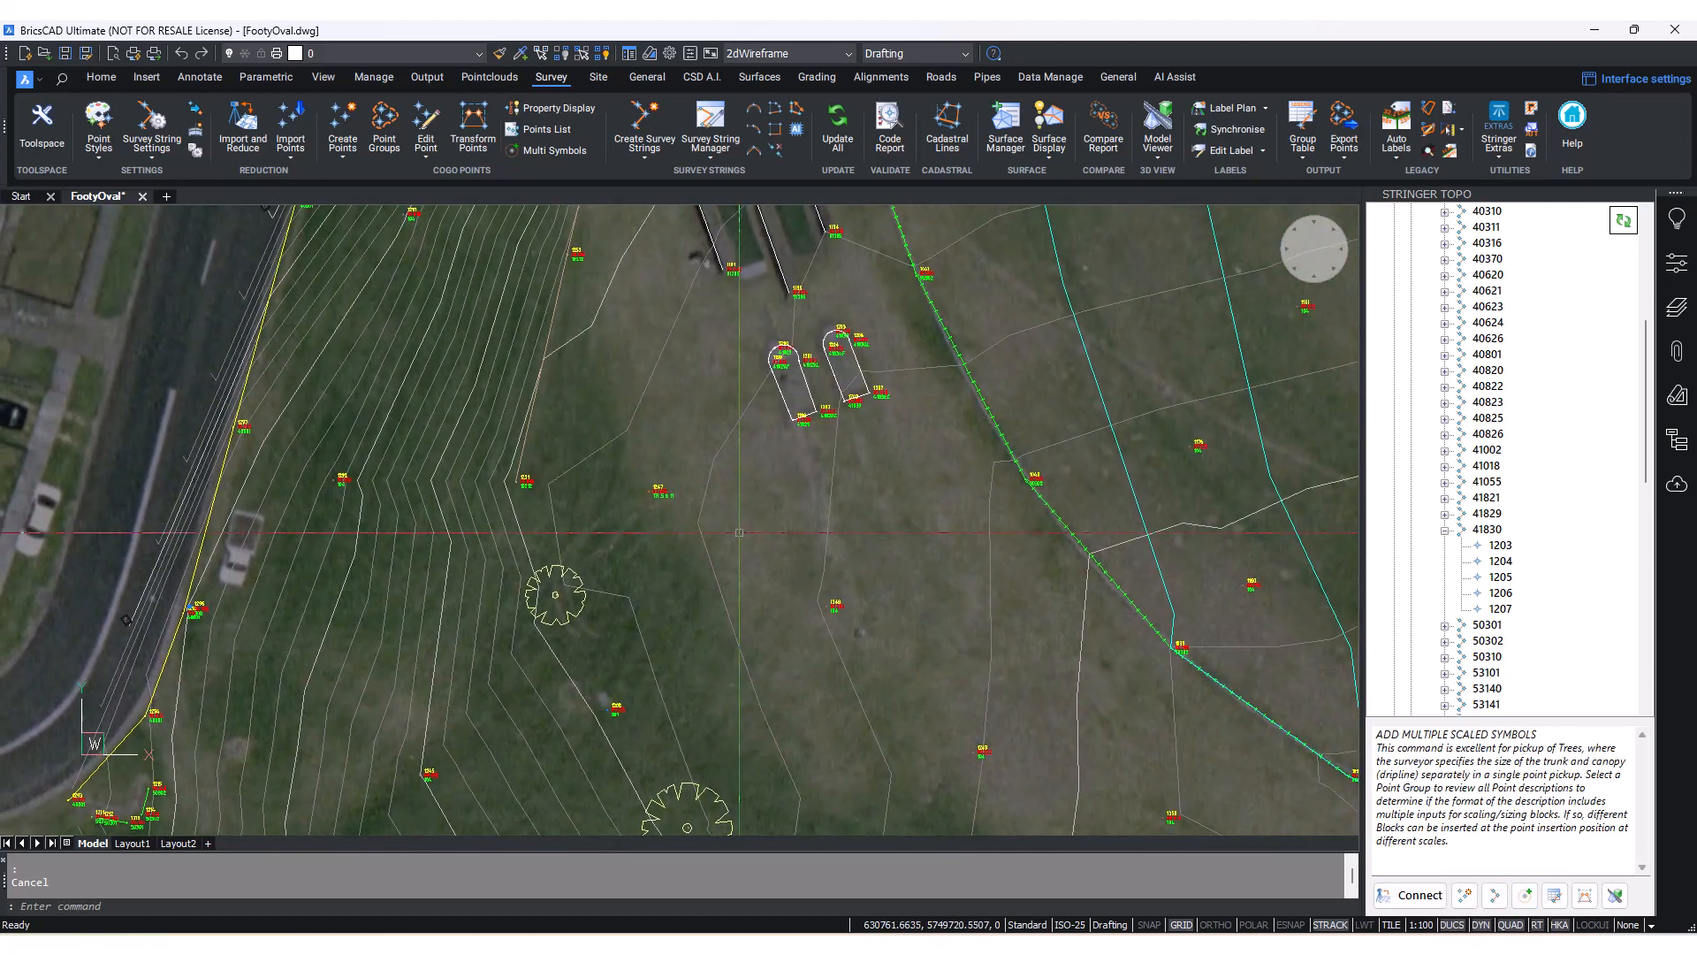
pyautogui.scroll(5, 689, 506)
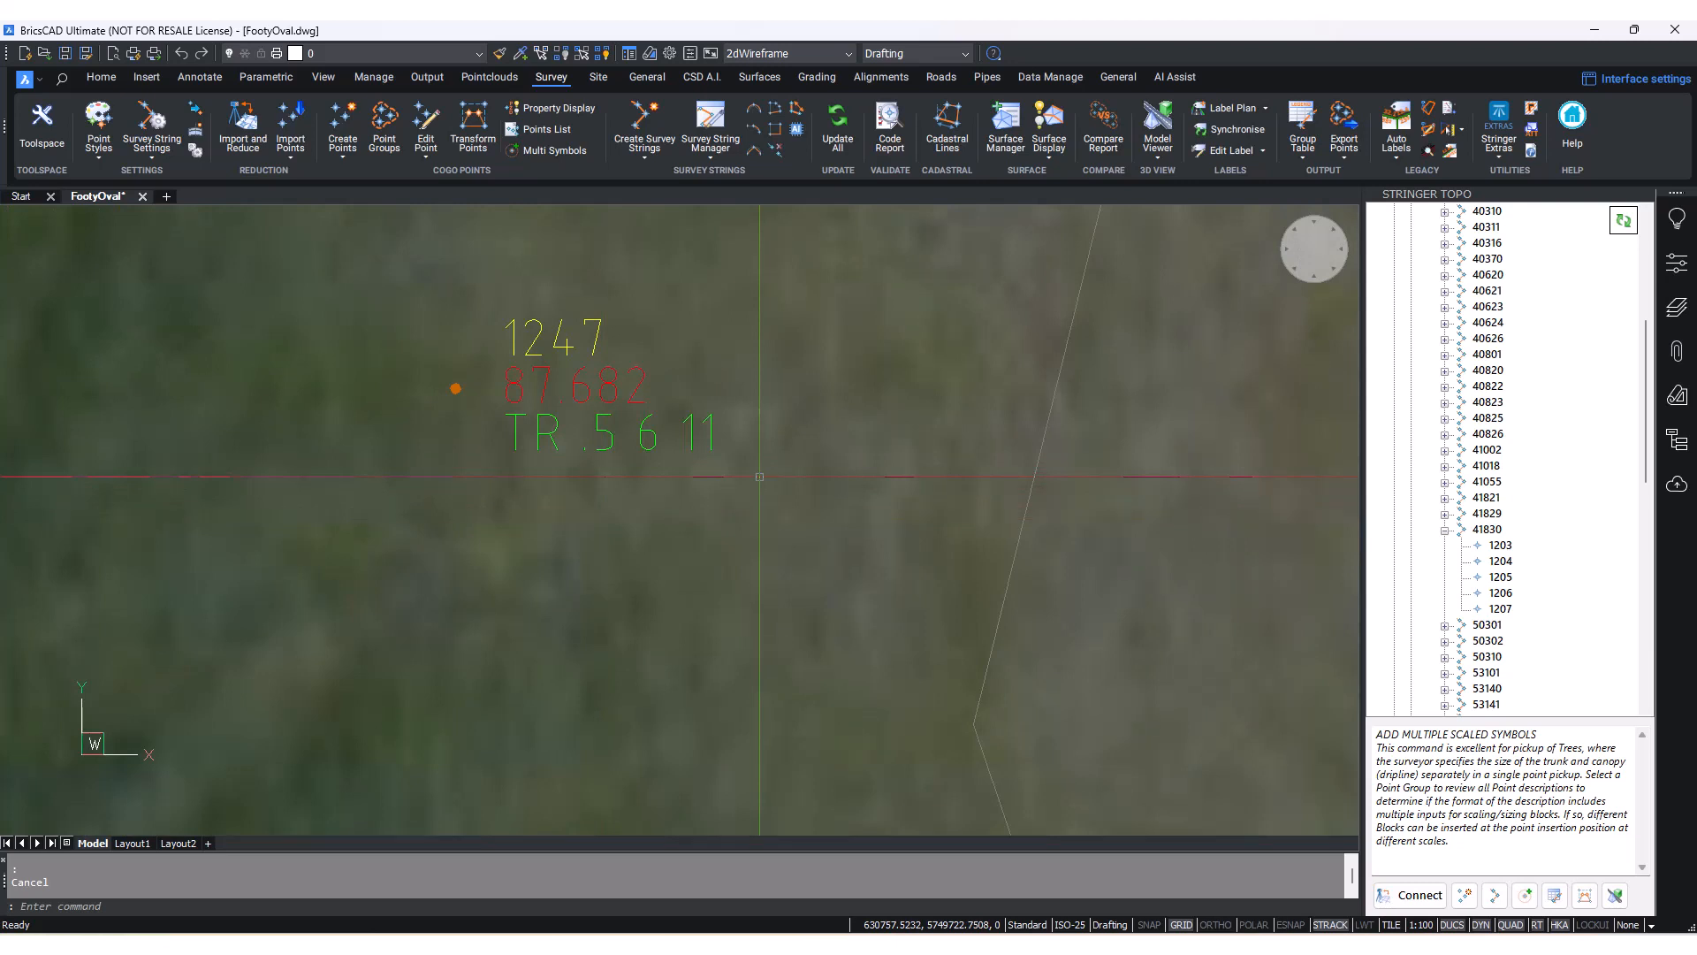
pyautogui.scroll(-5, 801, 492)
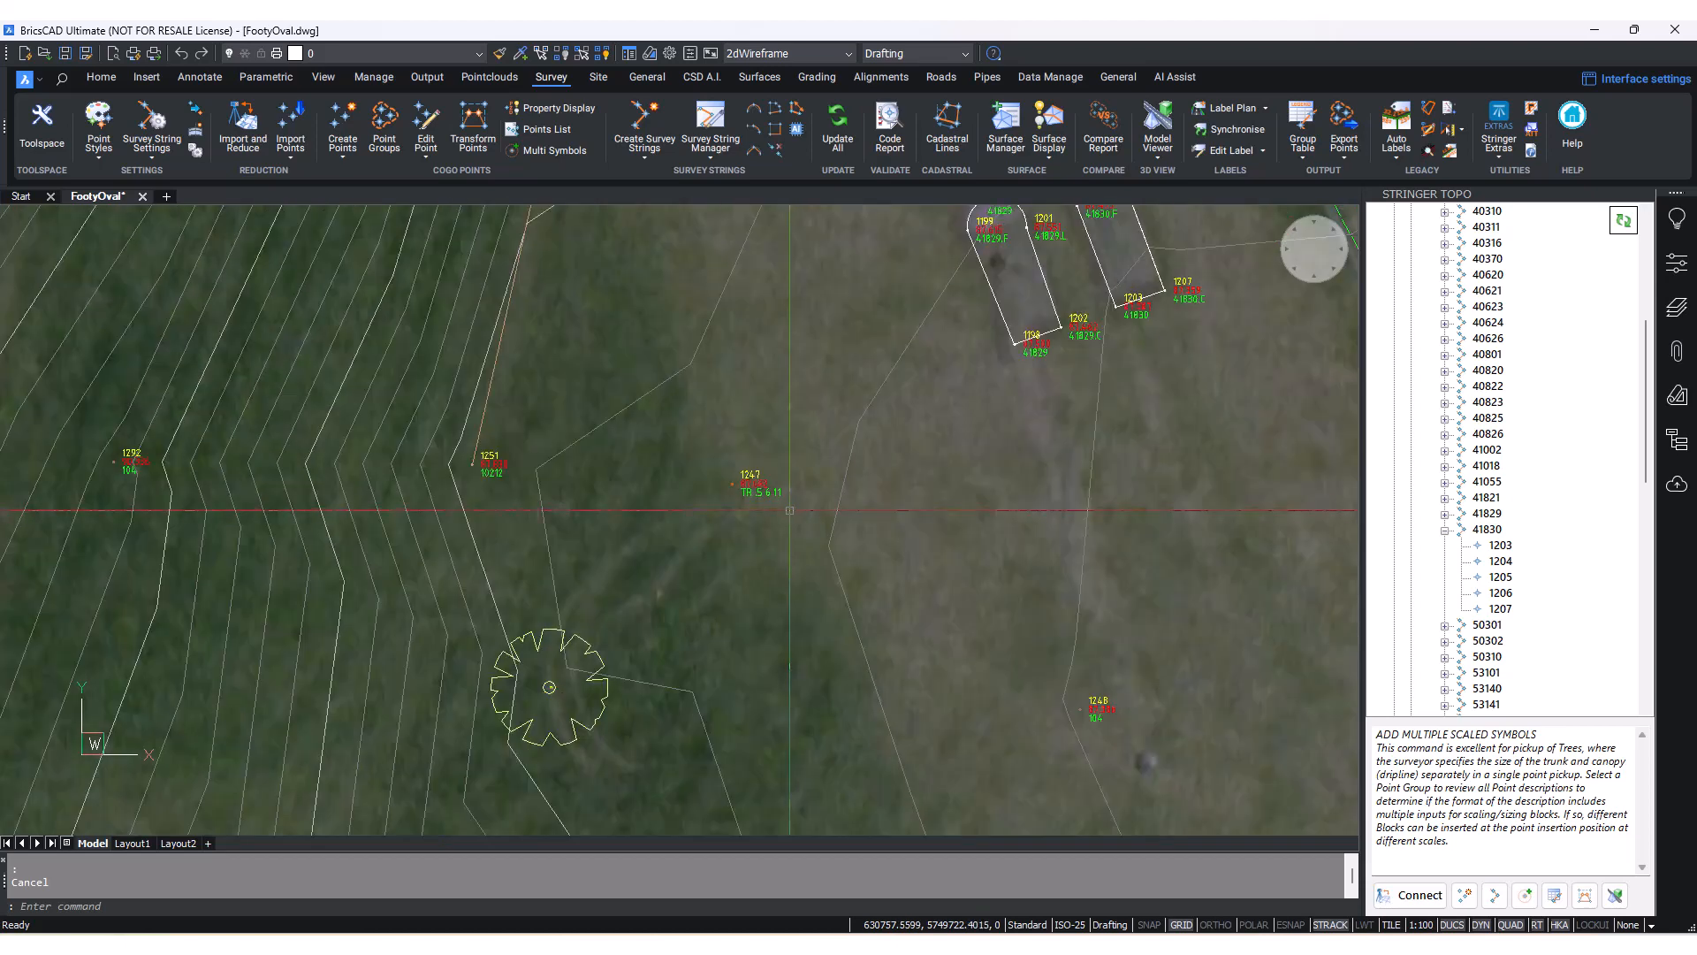
pyautogui.moveTo(633, 495); pyautogui.dragTo(492, 447, button='middle')
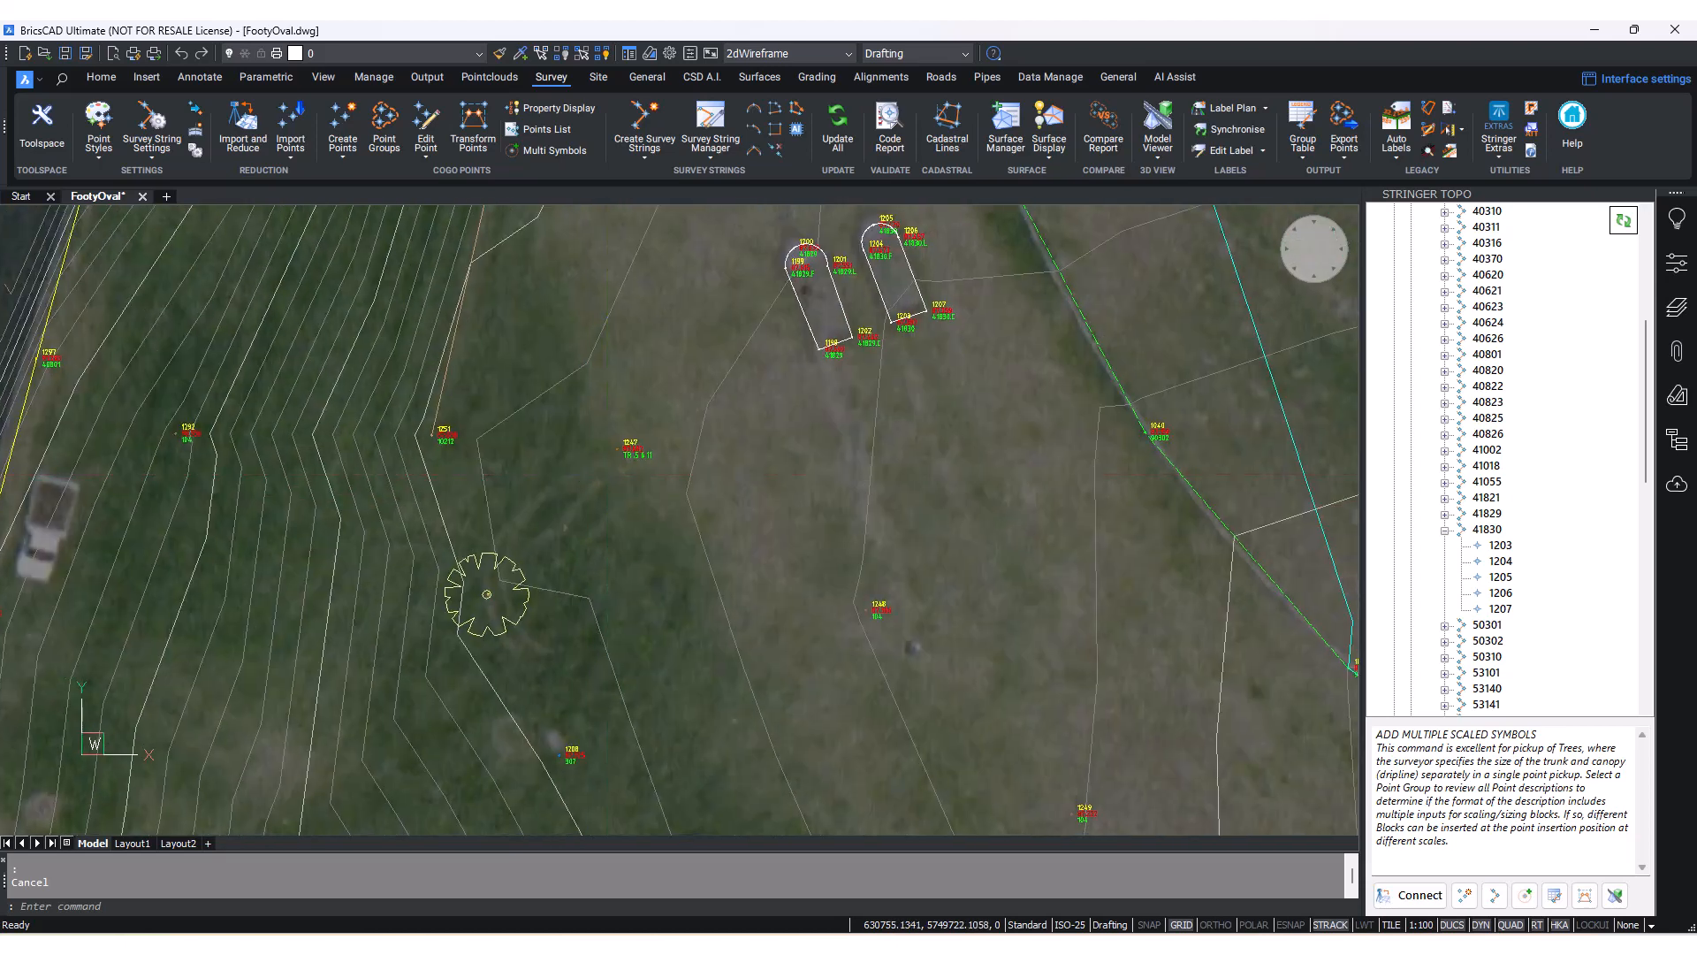
# - Open the Multi Symbols settings alongside the label of tree point 1247
pyautogui.scroll(5, 625, 450)
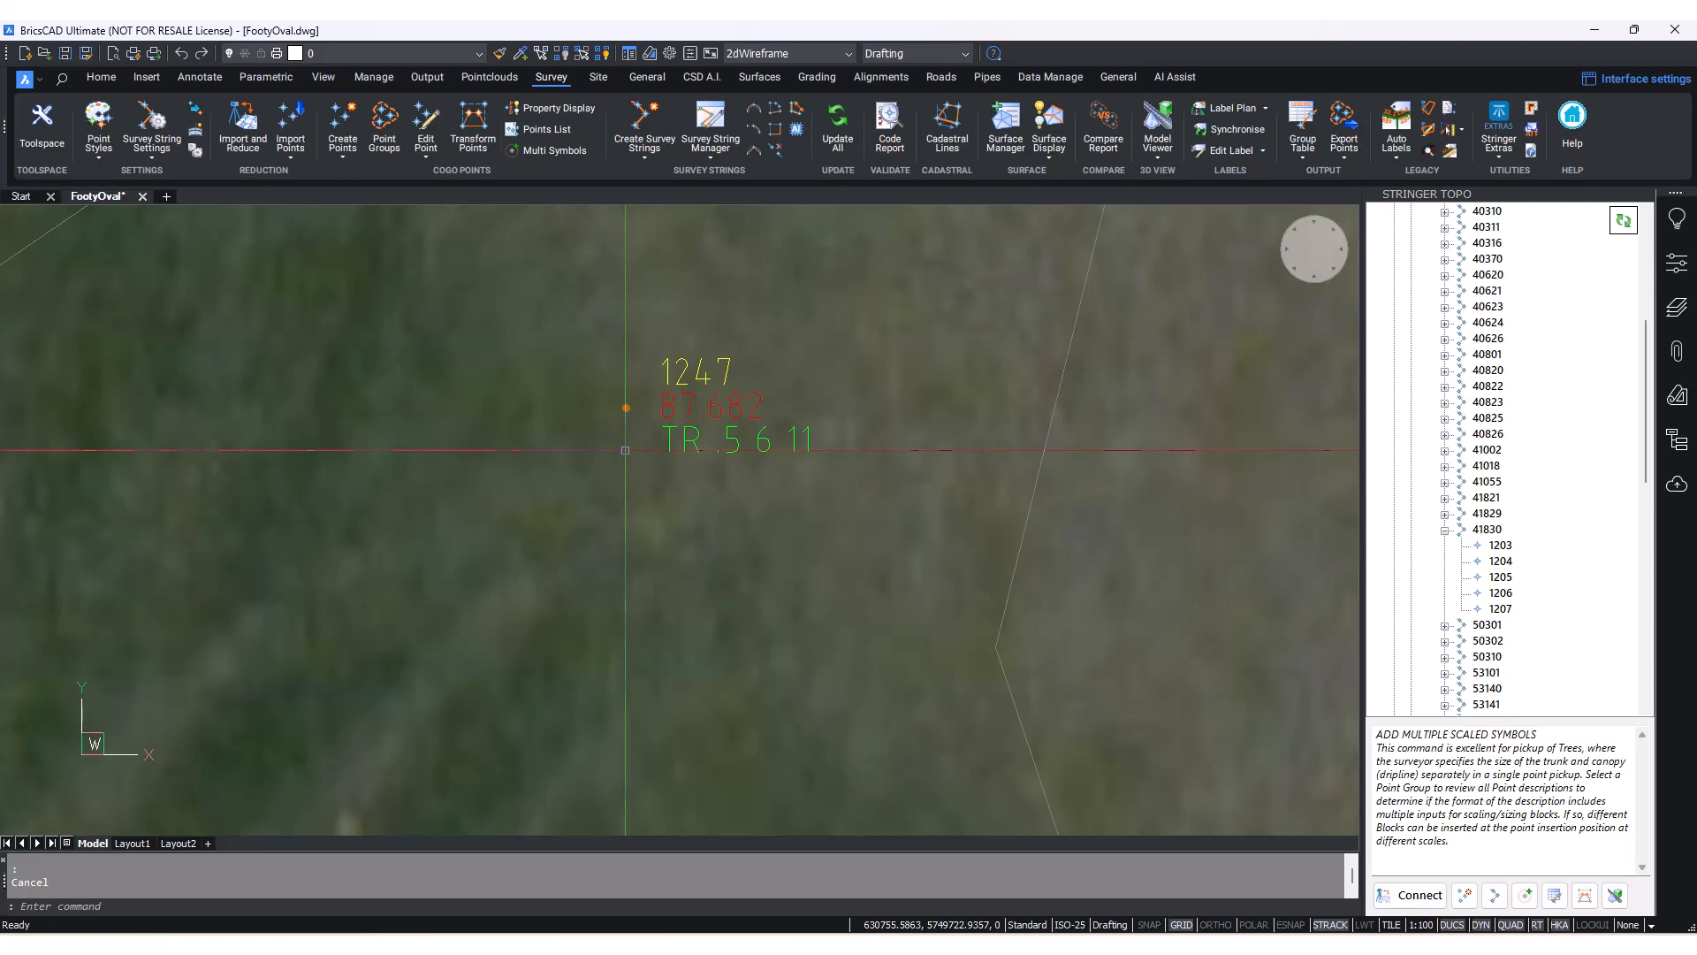
pyautogui.scroll(-6, 625, 450)
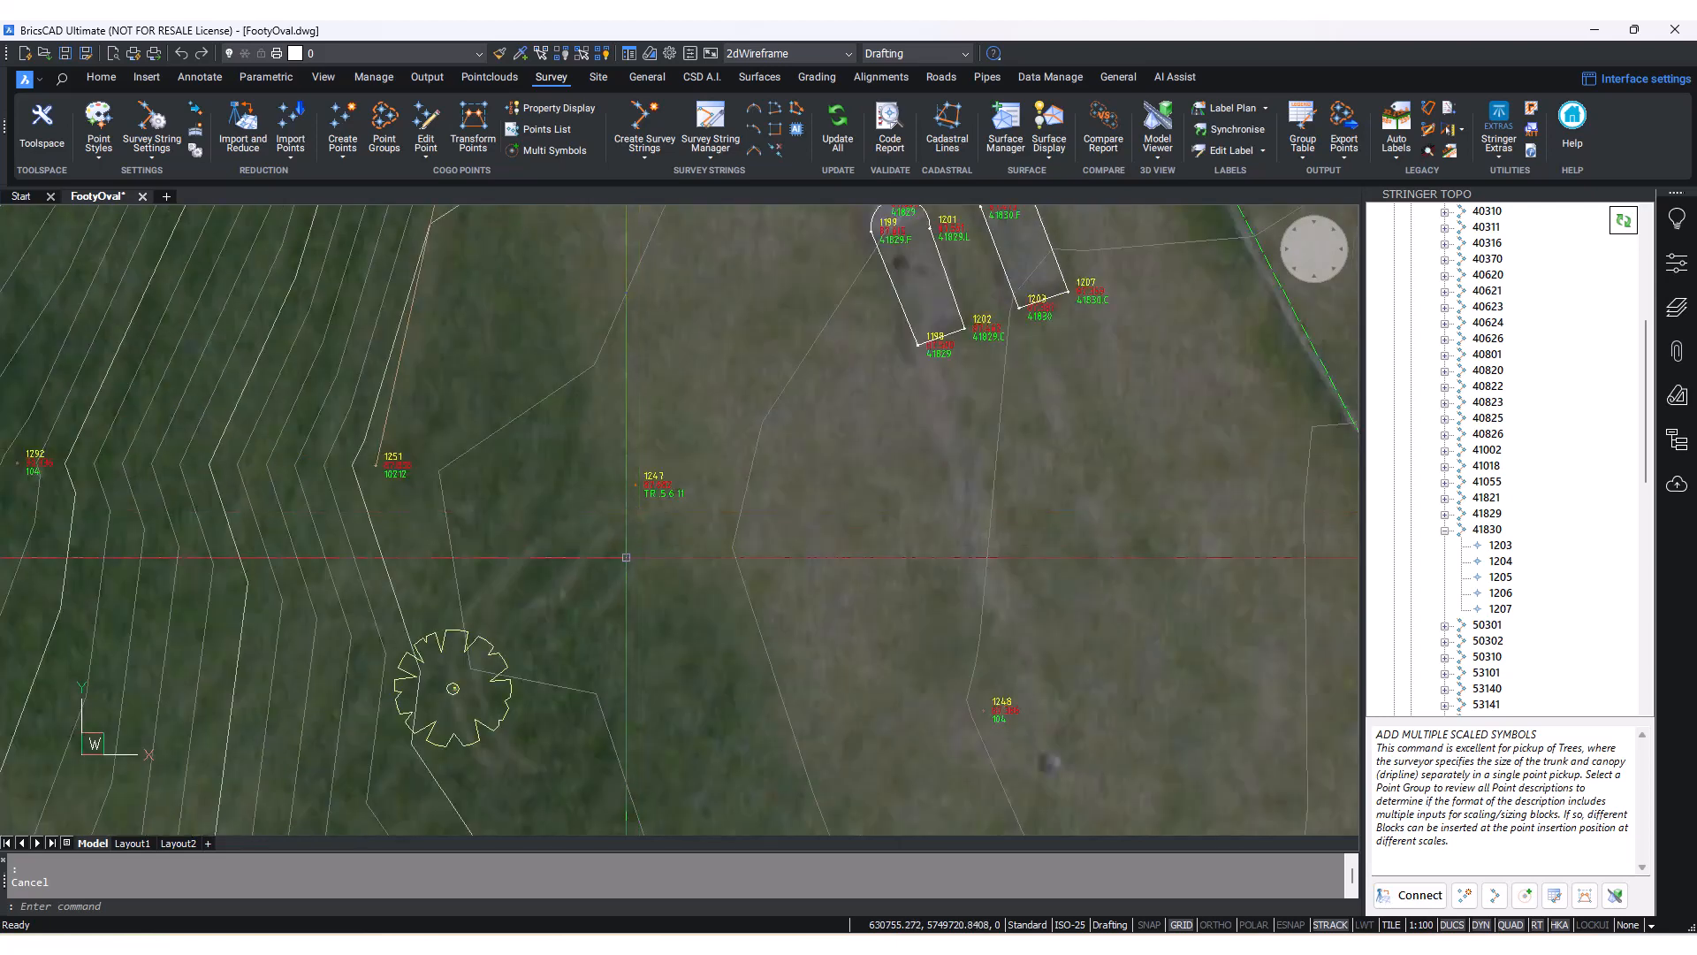
pyautogui.moveTo(654, 583)
pyautogui.mouseDown(button='middle')
pyautogui.moveTo(762, 554)
pyautogui.moveTo(777, 595)
pyautogui.mouseUp(button='middle')
pyautogui.scroll(8, 787, 574)
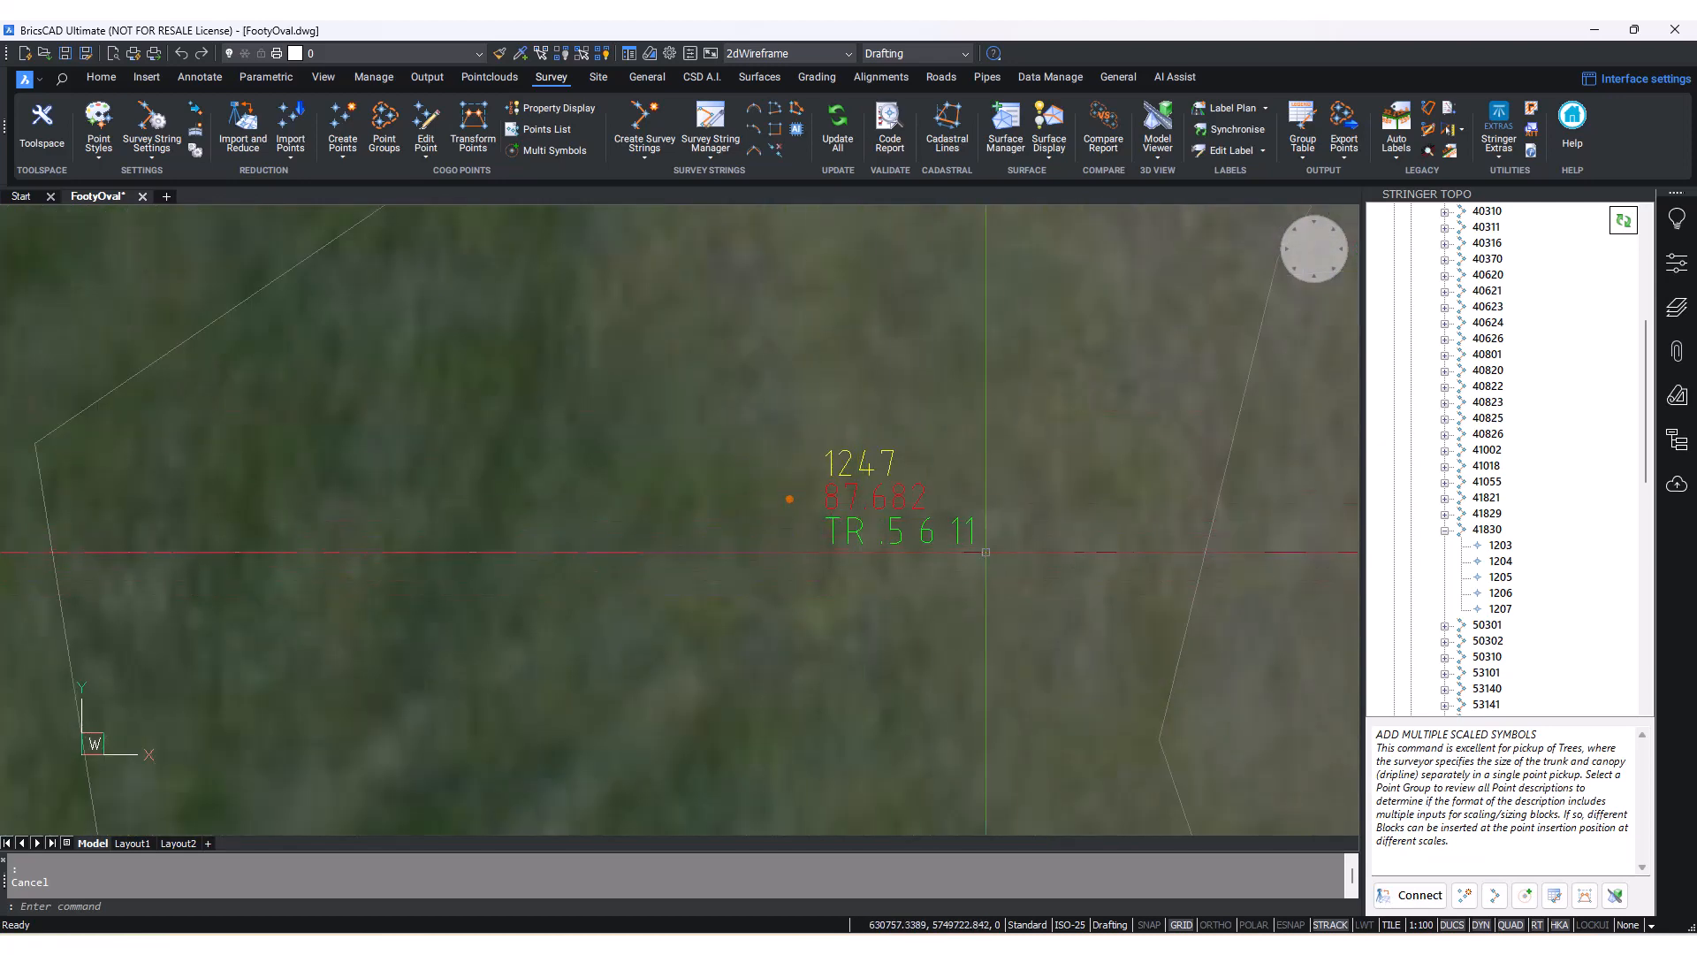
pyautogui.scroll(1, 942, 572)
pyautogui.moveTo(942, 573); pyautogui.dragTo(865, 514, button='middle')
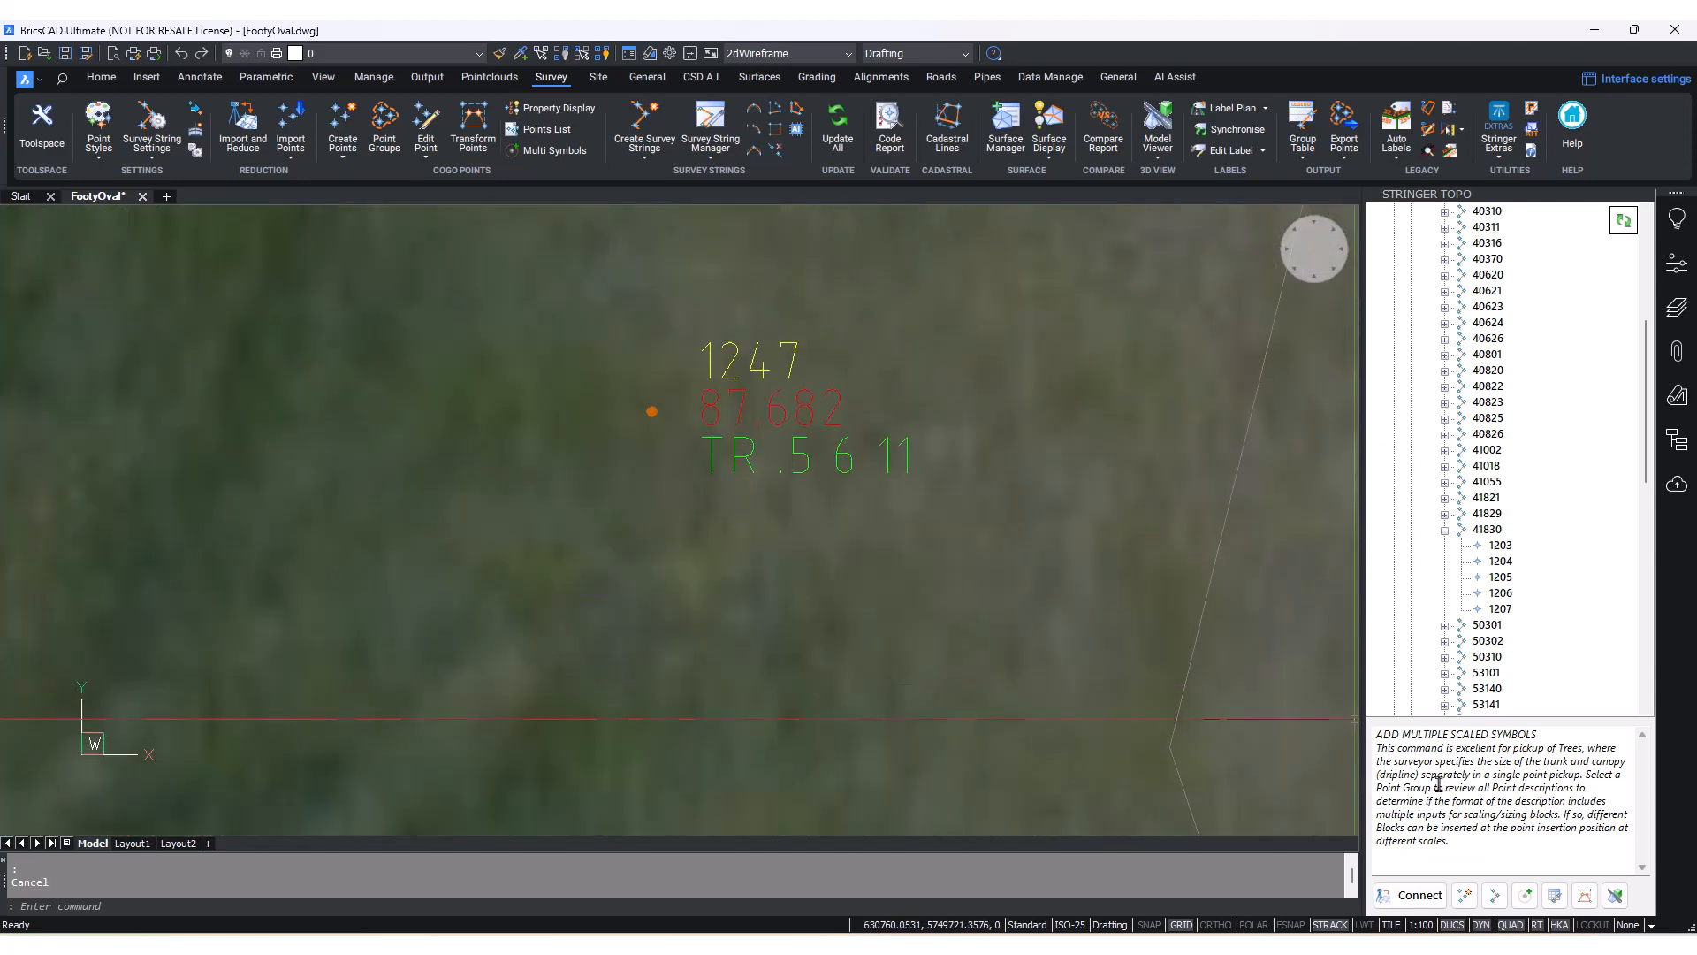
pyautogui.click(1528, 898)
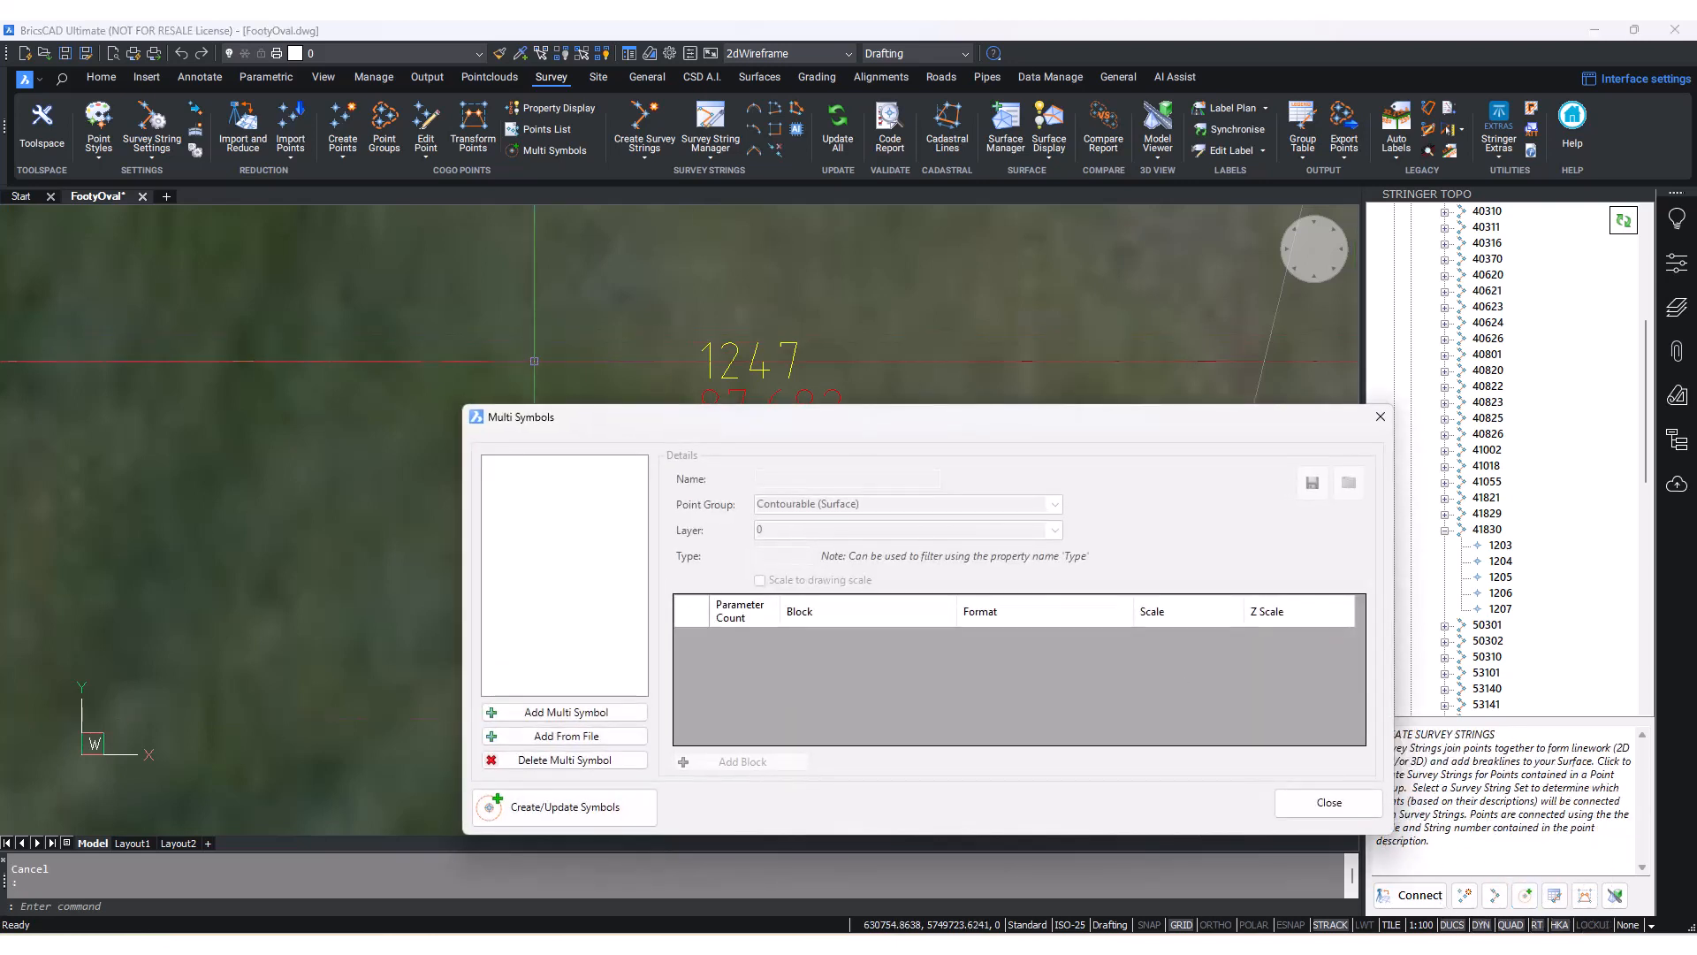
pyautogui.moveTo(958, 329); pyautogui.dragTo(1171, 248)
pyautogui.moveTo(729, 363); pyautogui.dragTo(357, 383, button='middle')
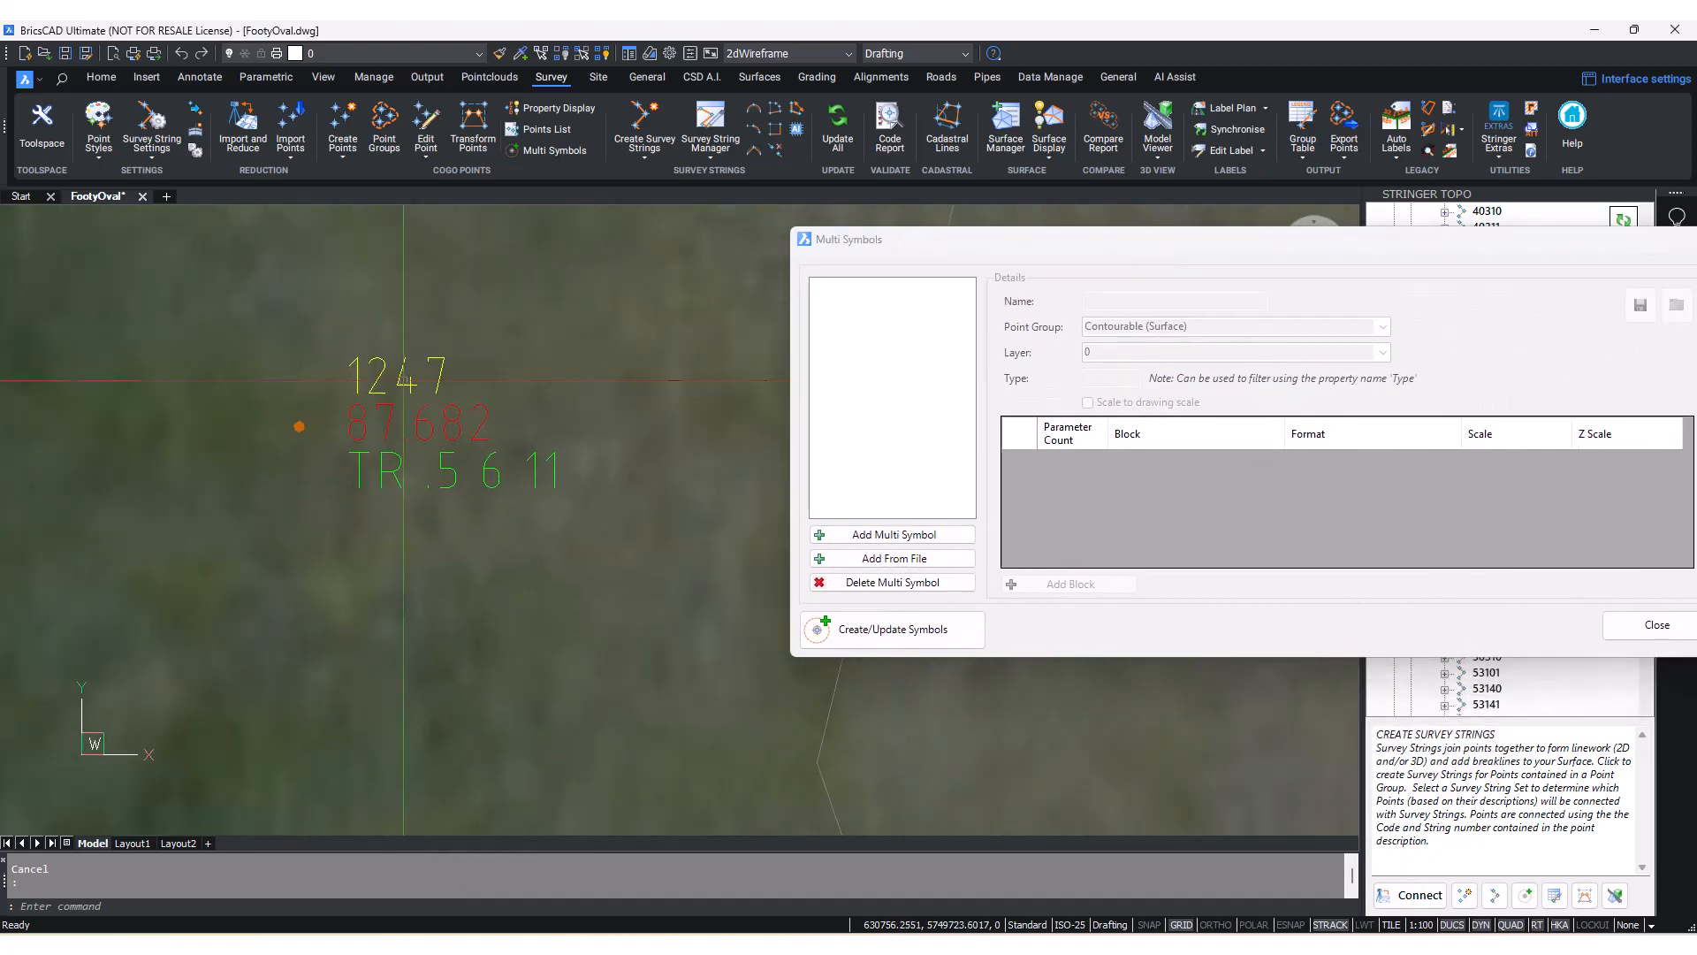
pyautogui.moveTo(901, 238); pyautogui.dragTo(753, 245)
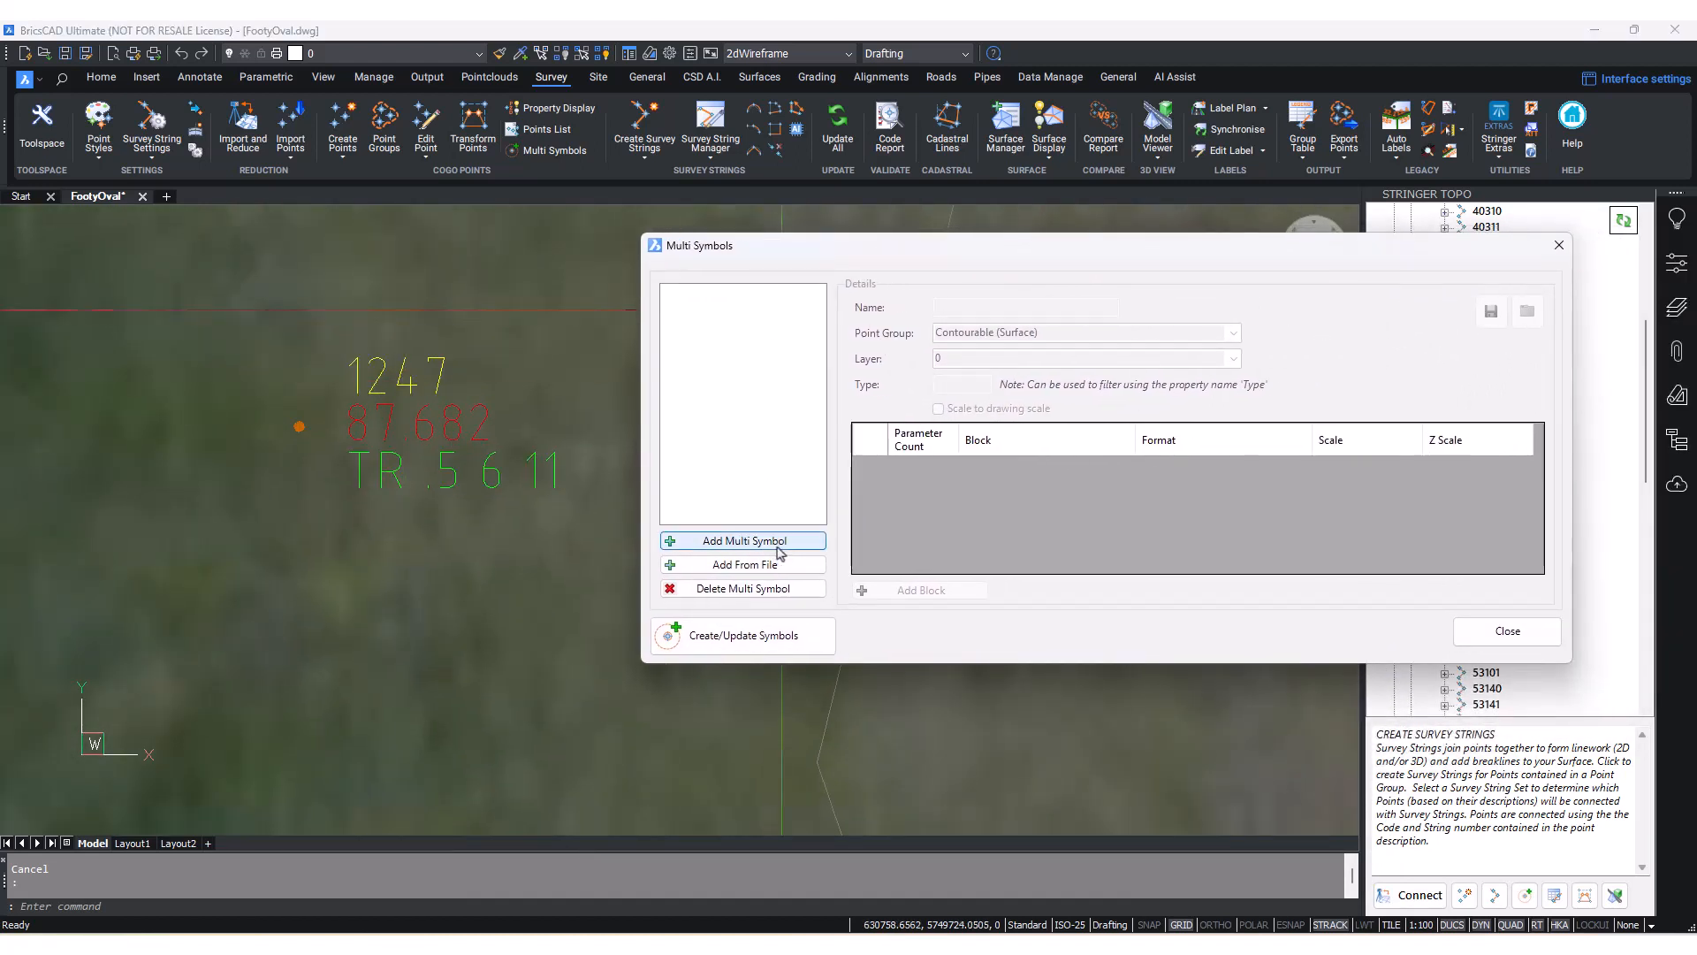
# - Load the multi symbol definition from the file Trees-by Diameter (3D Block).msf
pyautogui.press('ctrl')
pyautogui.press('ctrl')
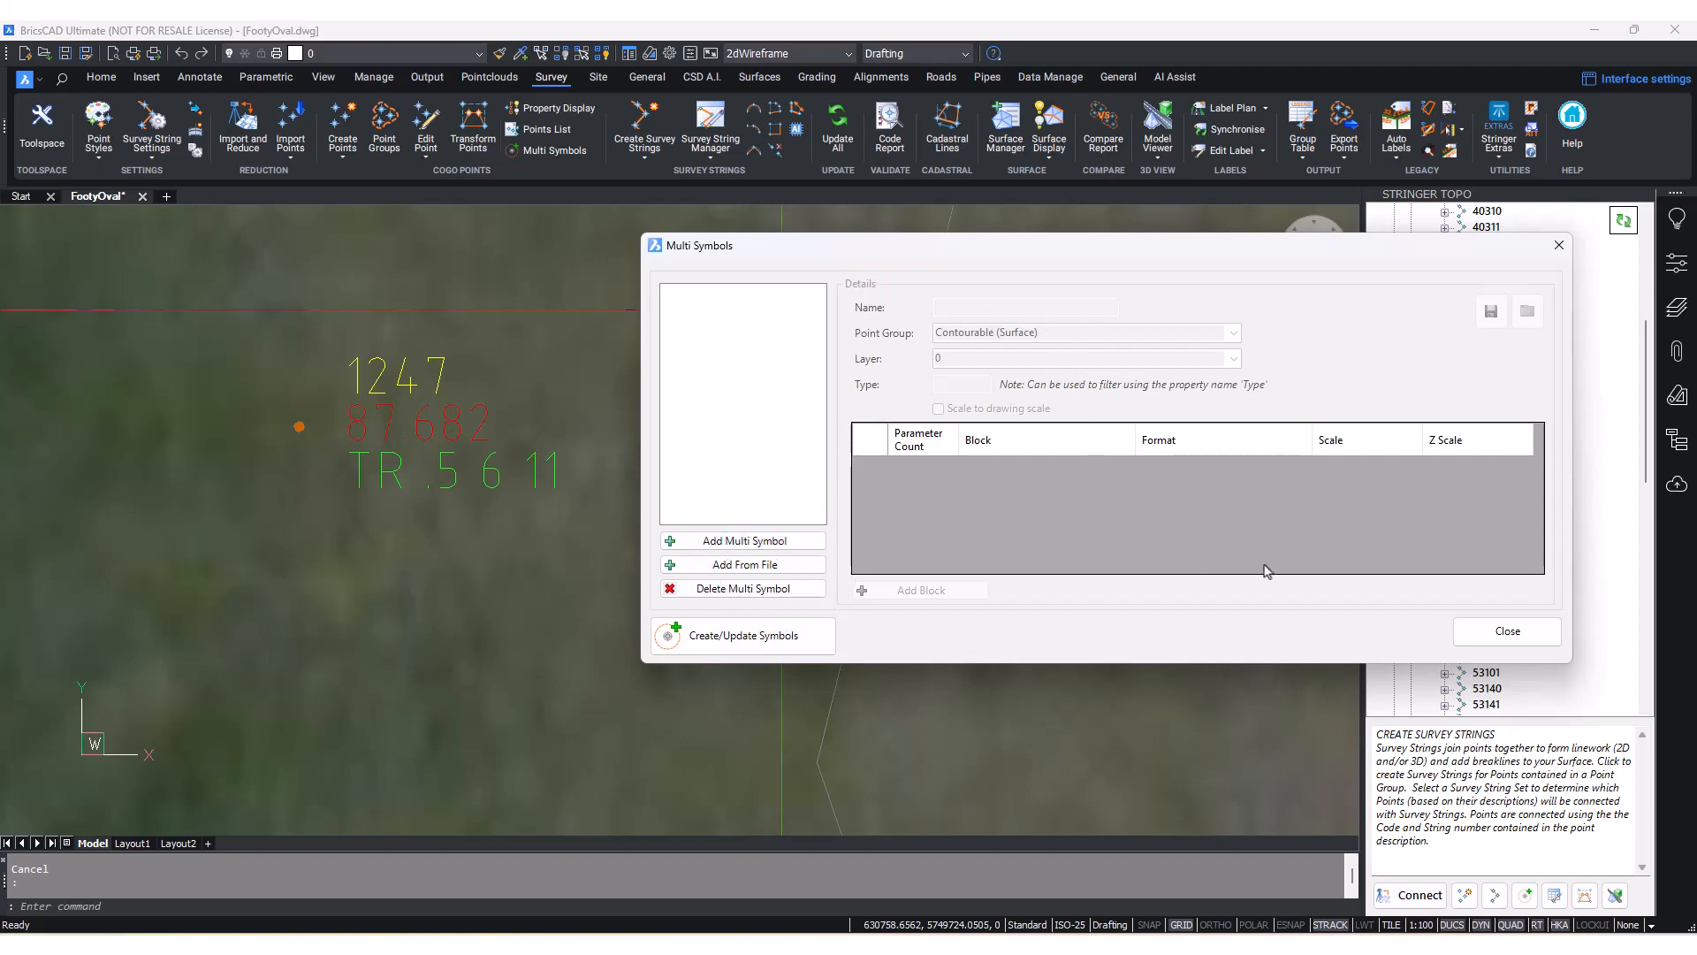
pyautogui.moveTo(1103, 251); pyautogui.dragTo(1075, 281)
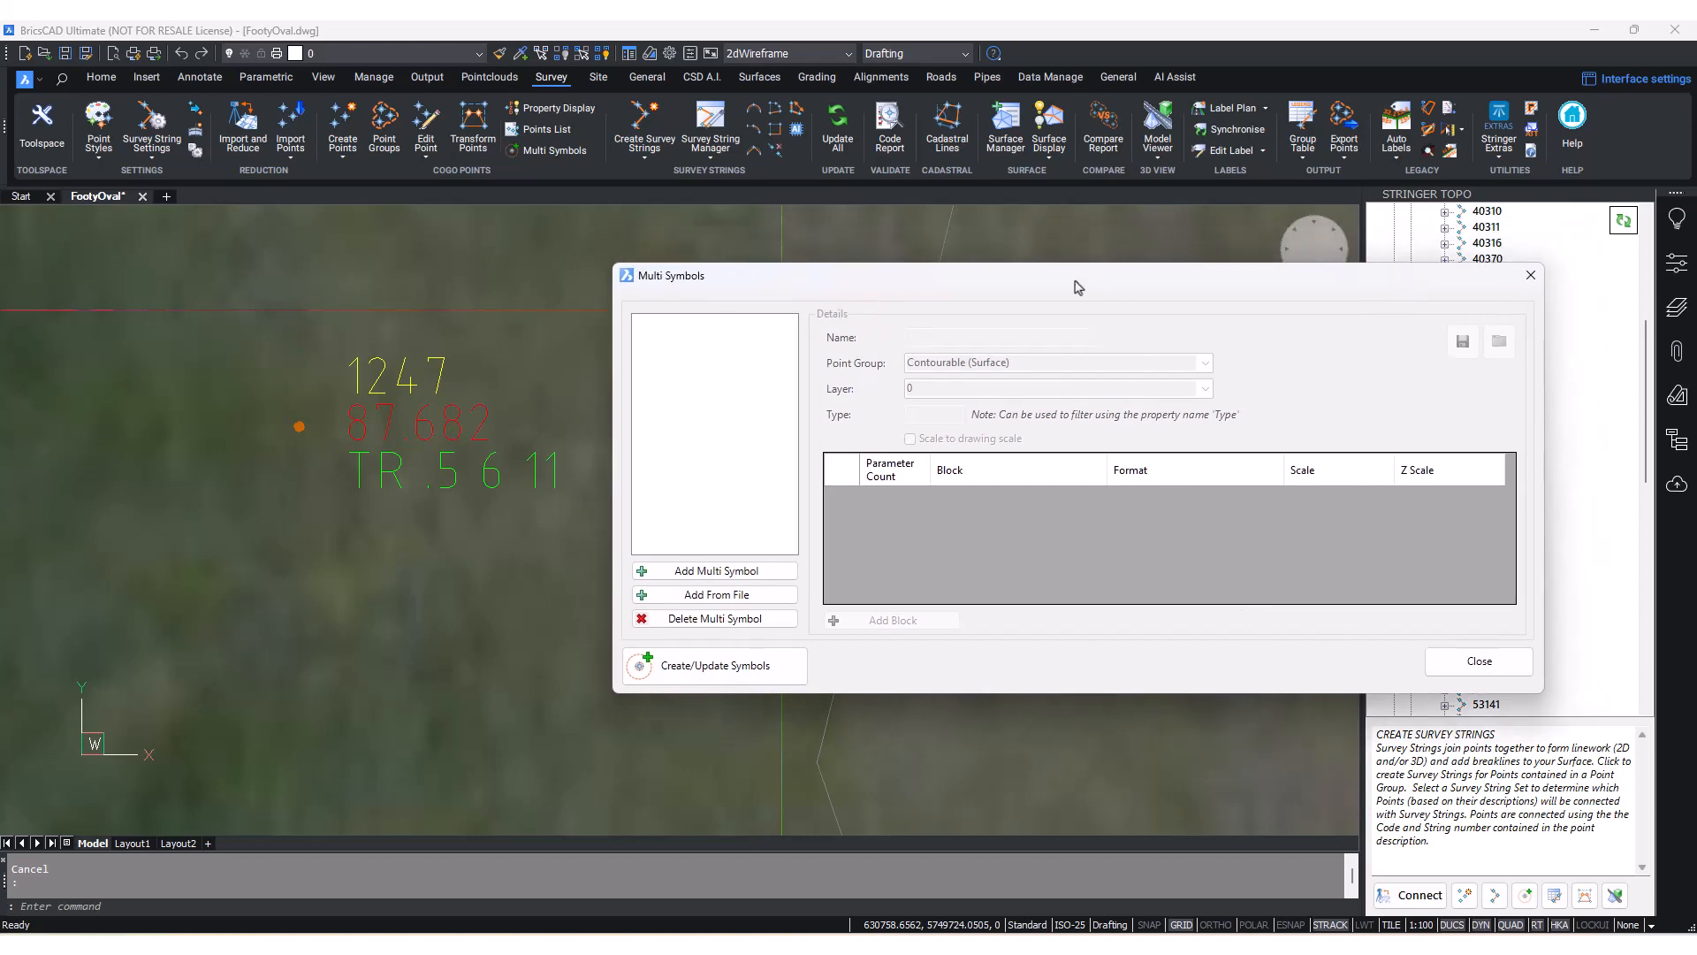
pyautogui.click(720, 598)
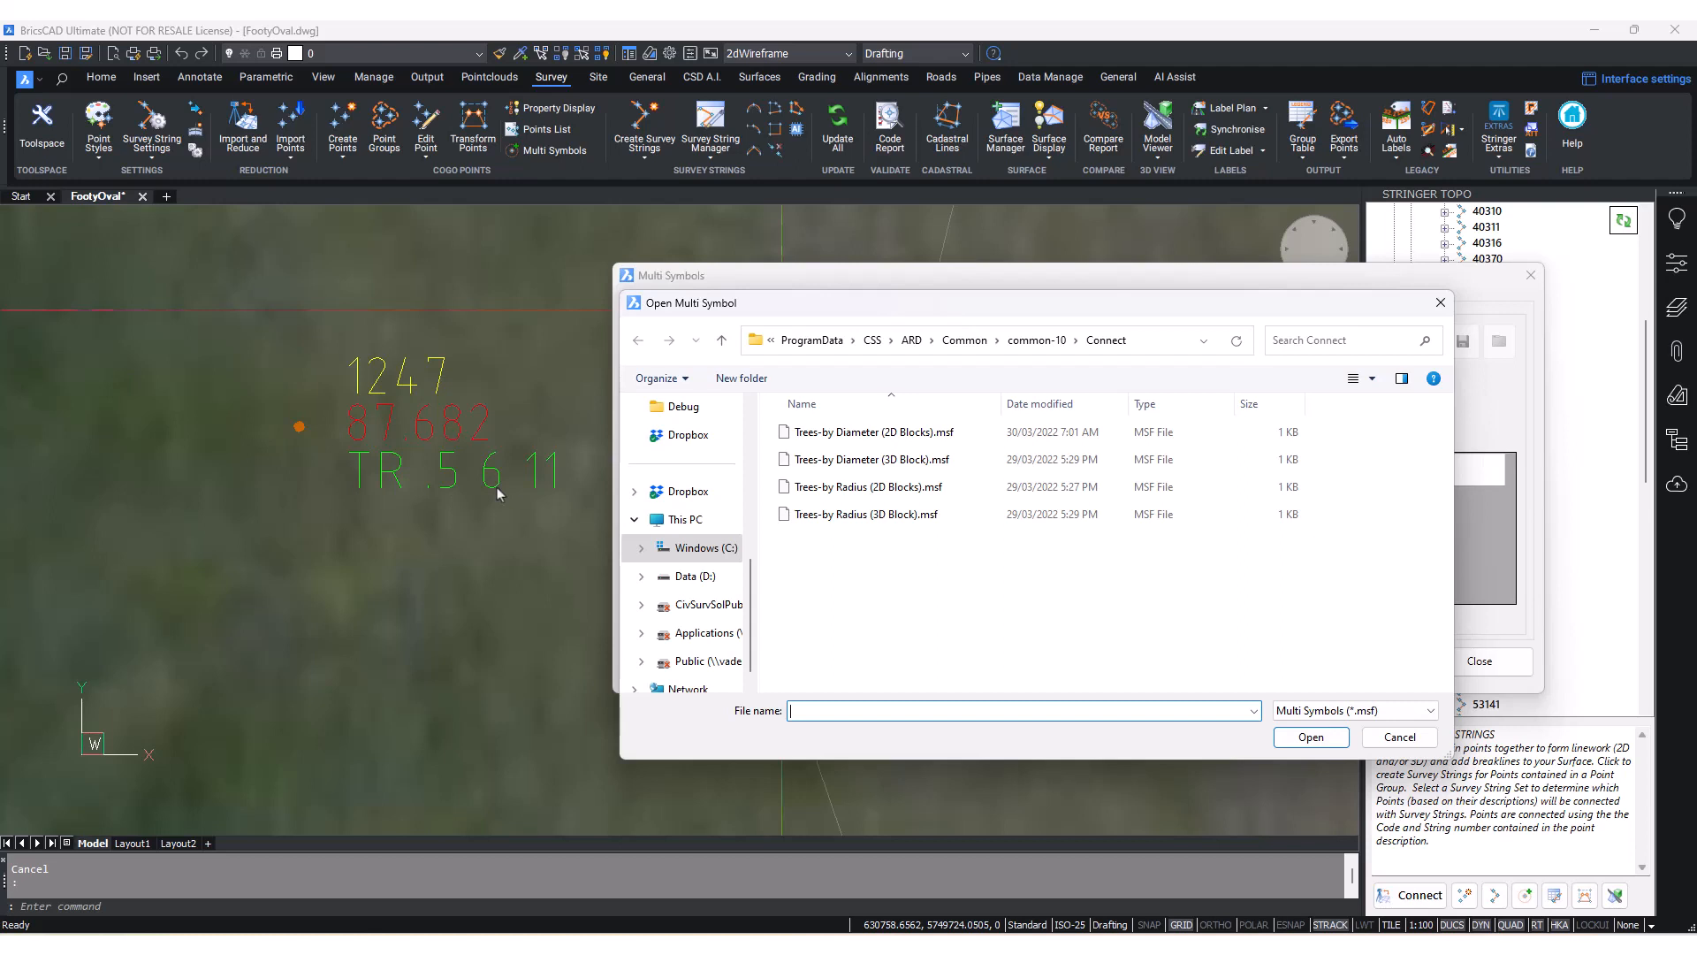
pyautogui.click(901, 474)
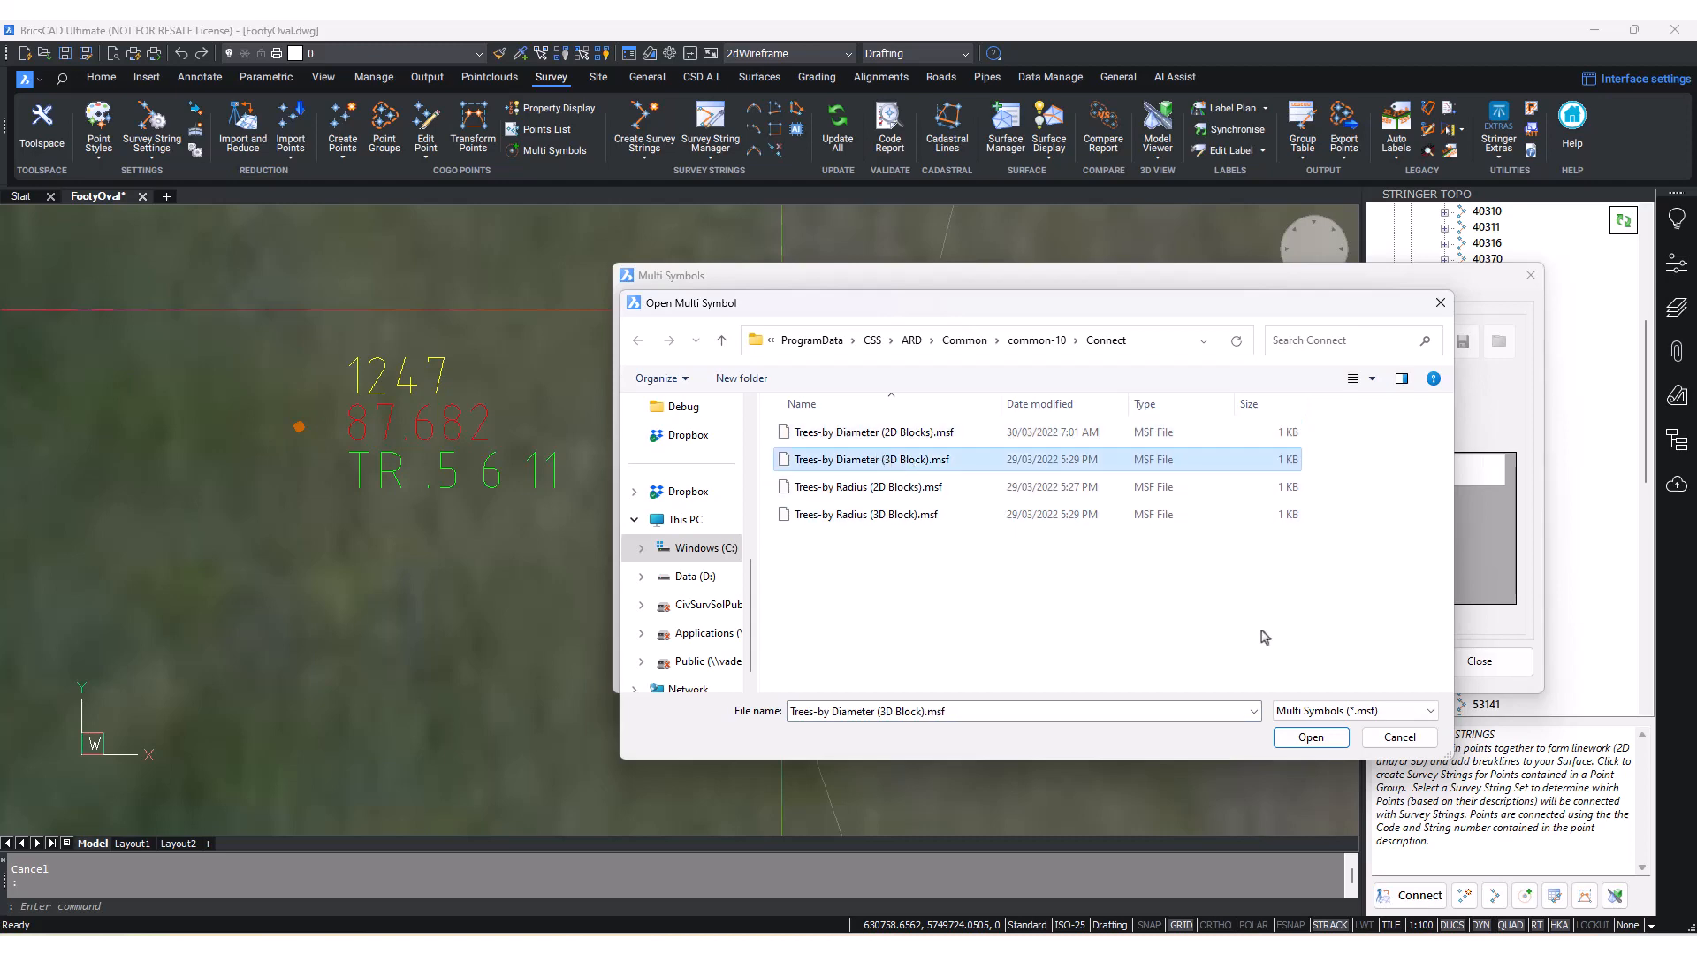
pyautogui.click(1310, 737)
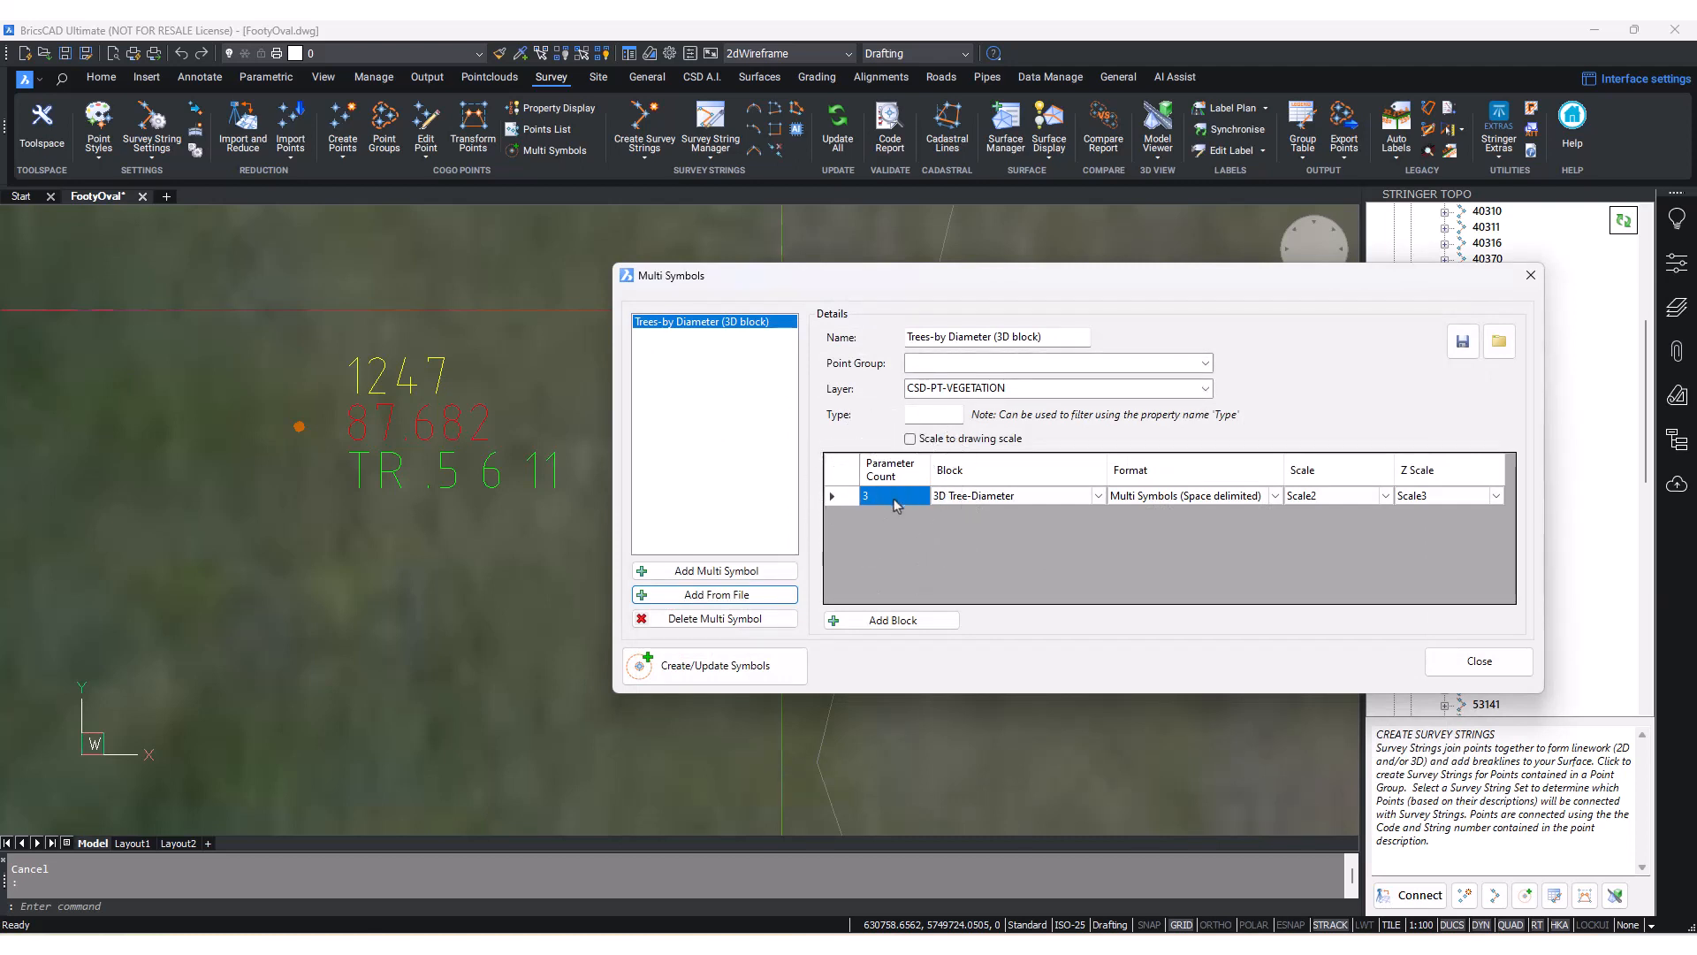
# - Review the 3D Tree-Diameter block settings and compare the columns of the Multi Symbols (Space delimited) point format with point 1247's code
pyautogui.click(1037, 502)
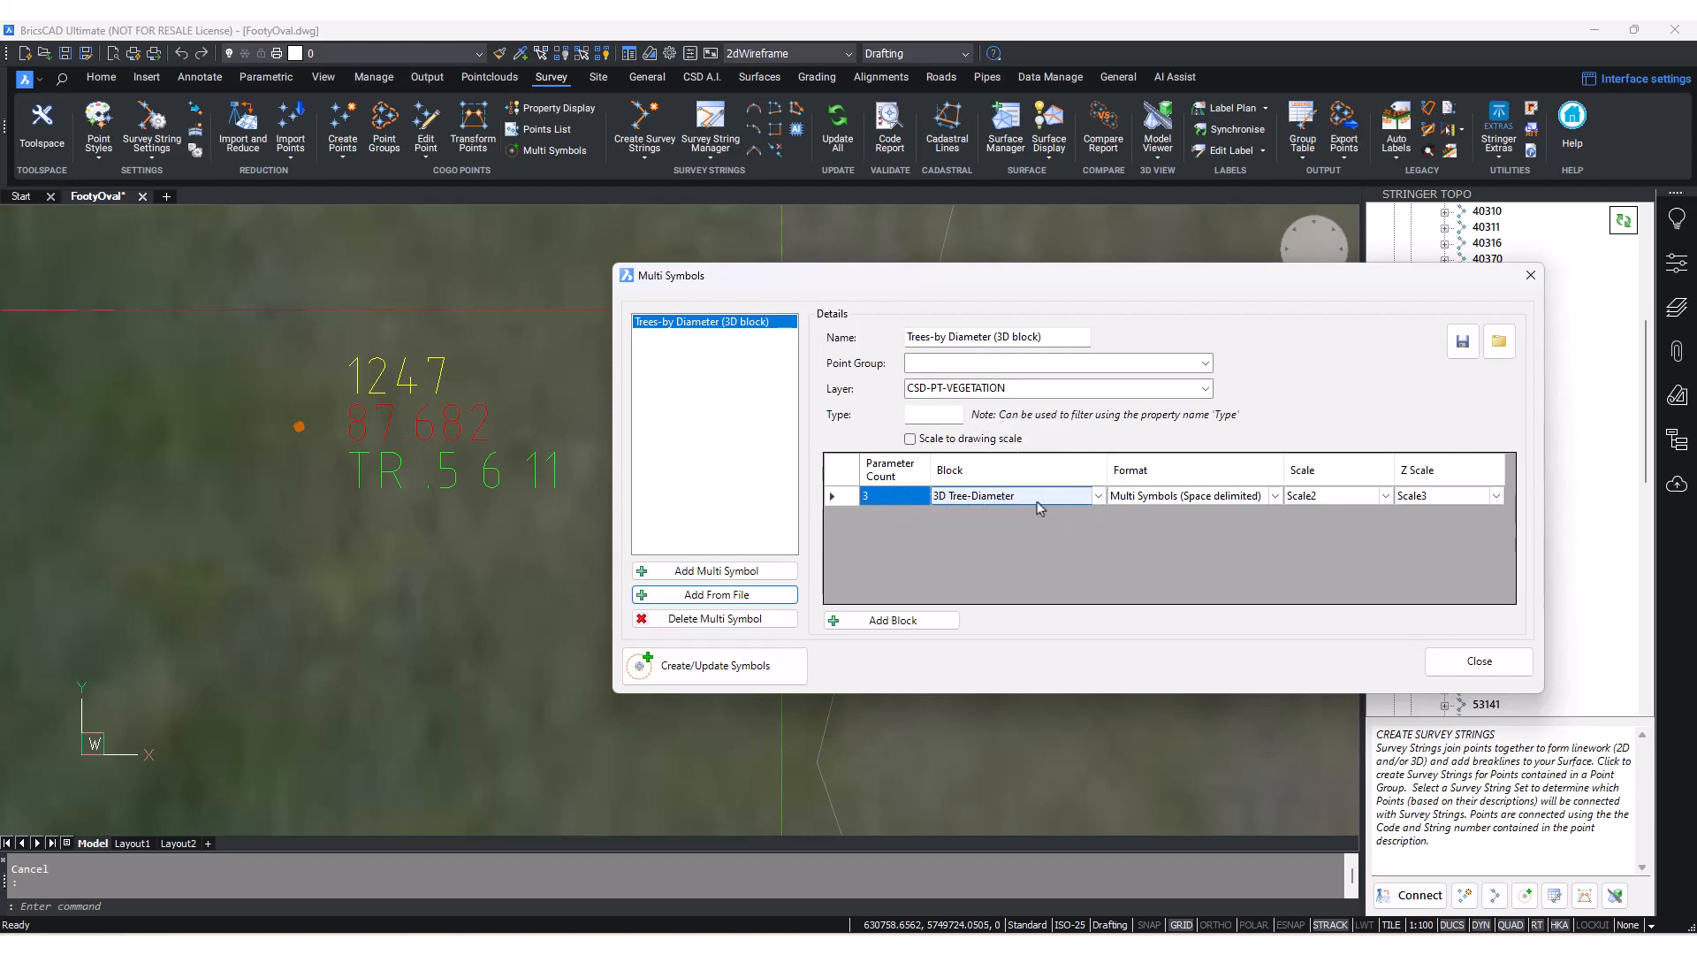
pyautogui.click(1153, 503)
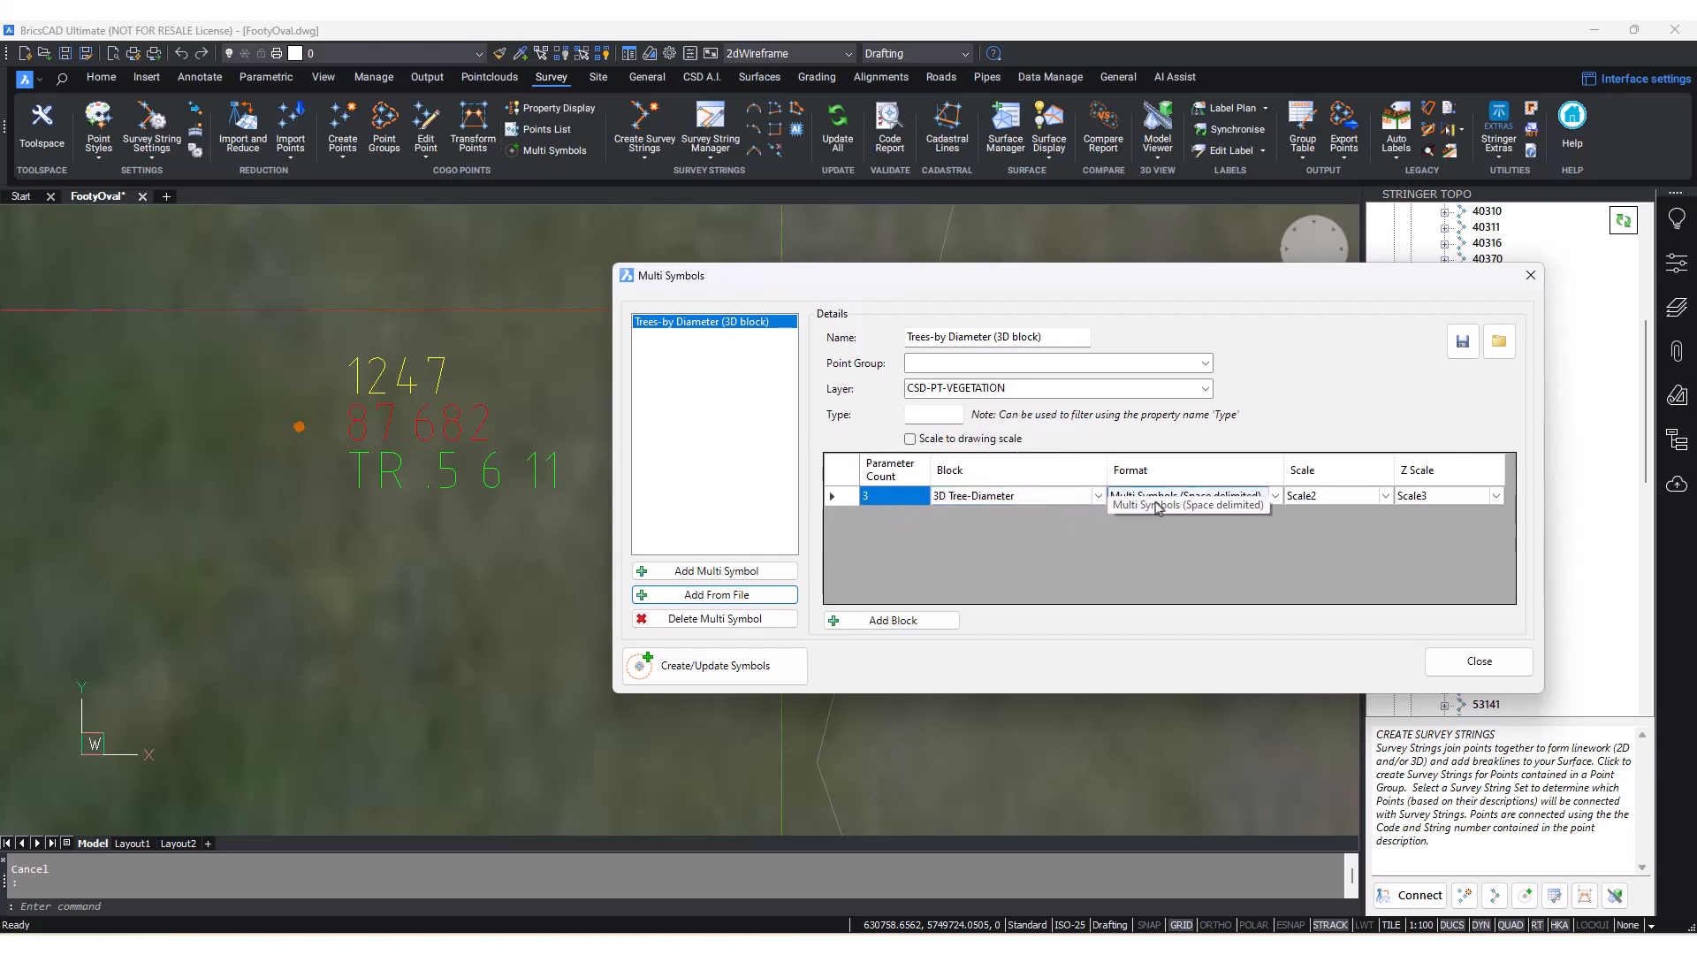
pyautogui.moveTo(1174, 273); pyautogui.dragTo(1156, 363)
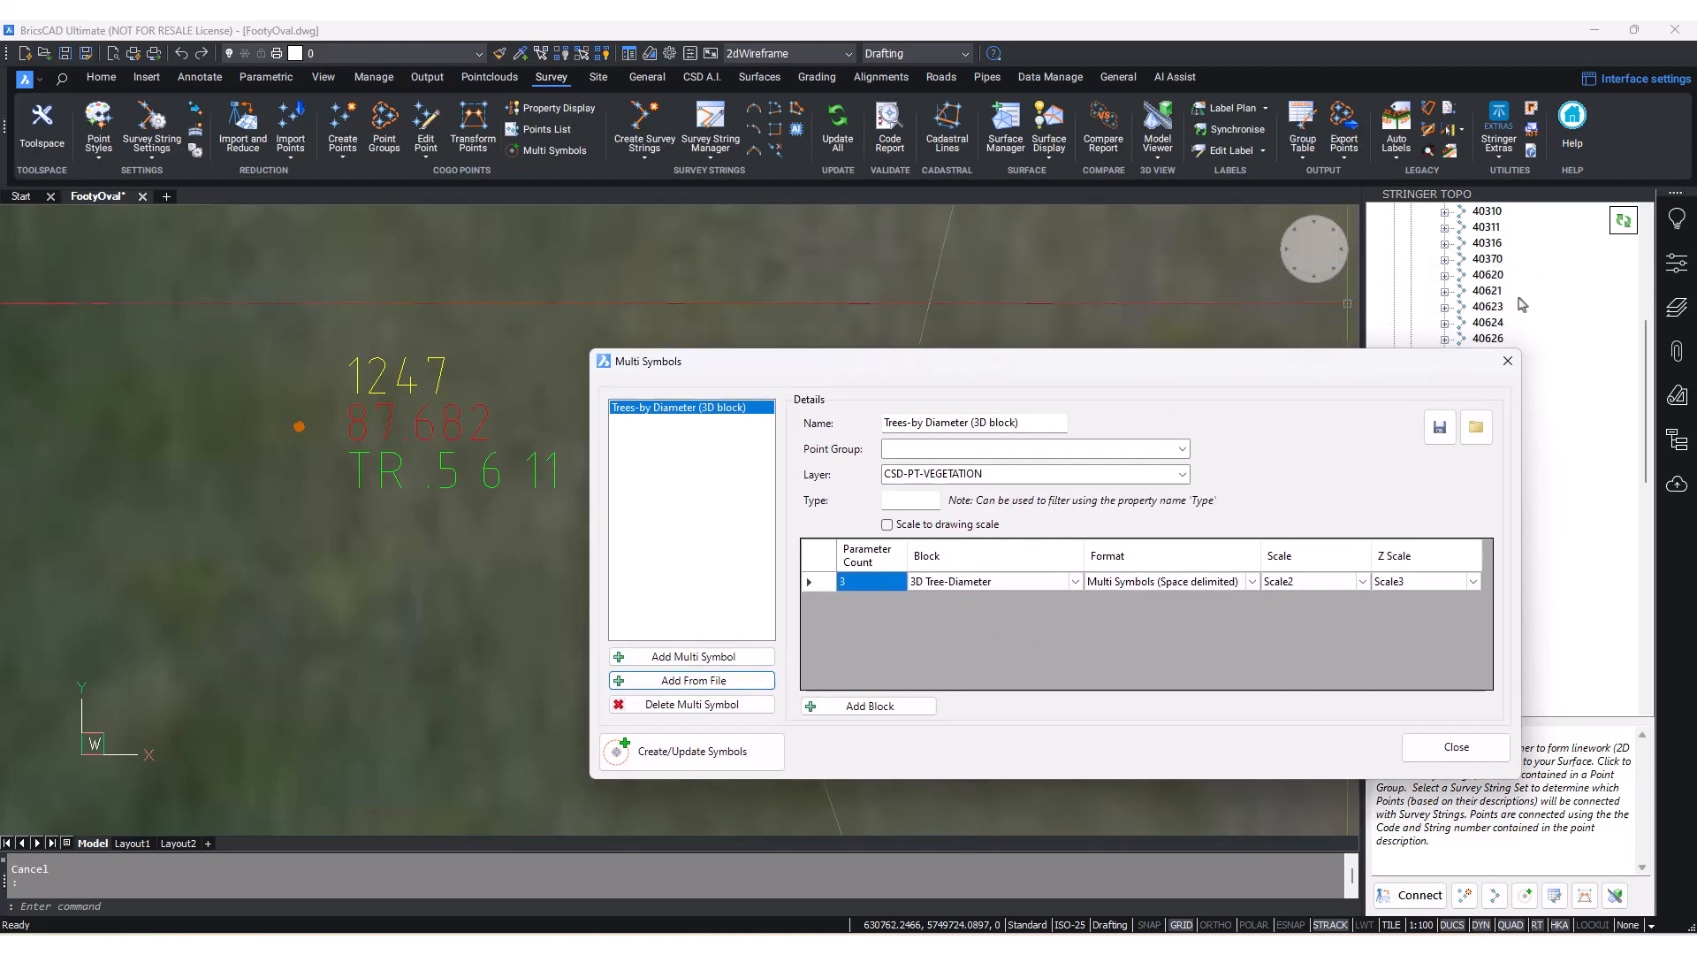
pyautogui.scroll(10, 1500, 220)
pyautogui.rightClick(1445, 215)
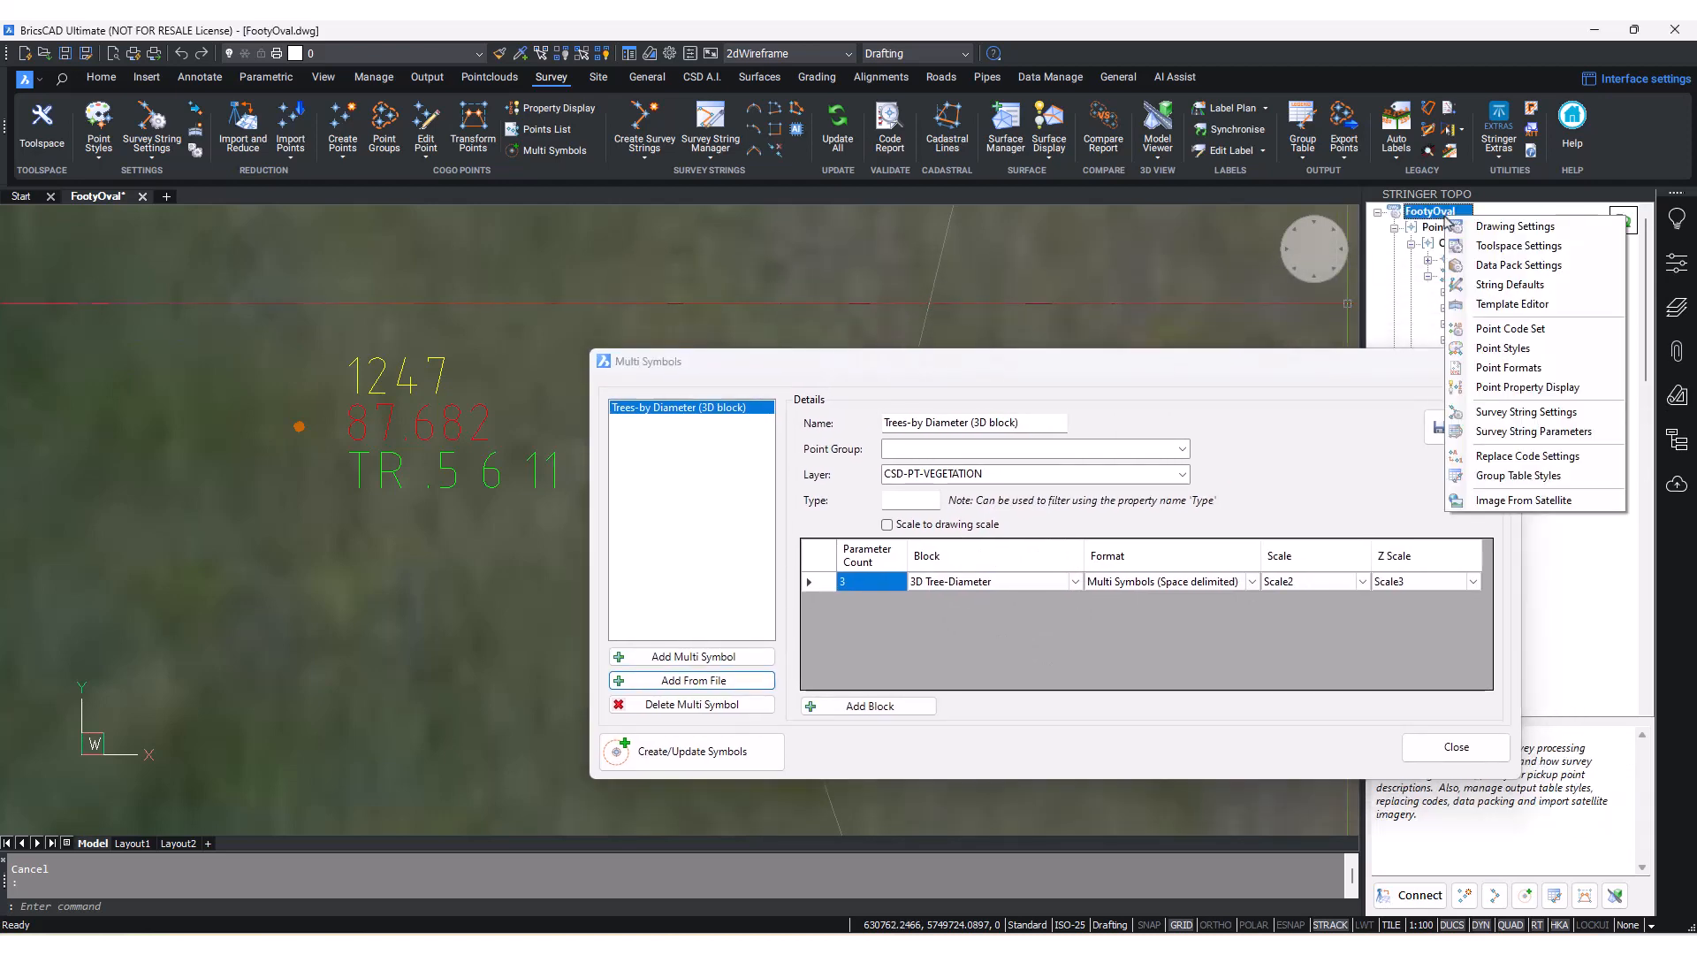
pyautogui.click(1534, 369)
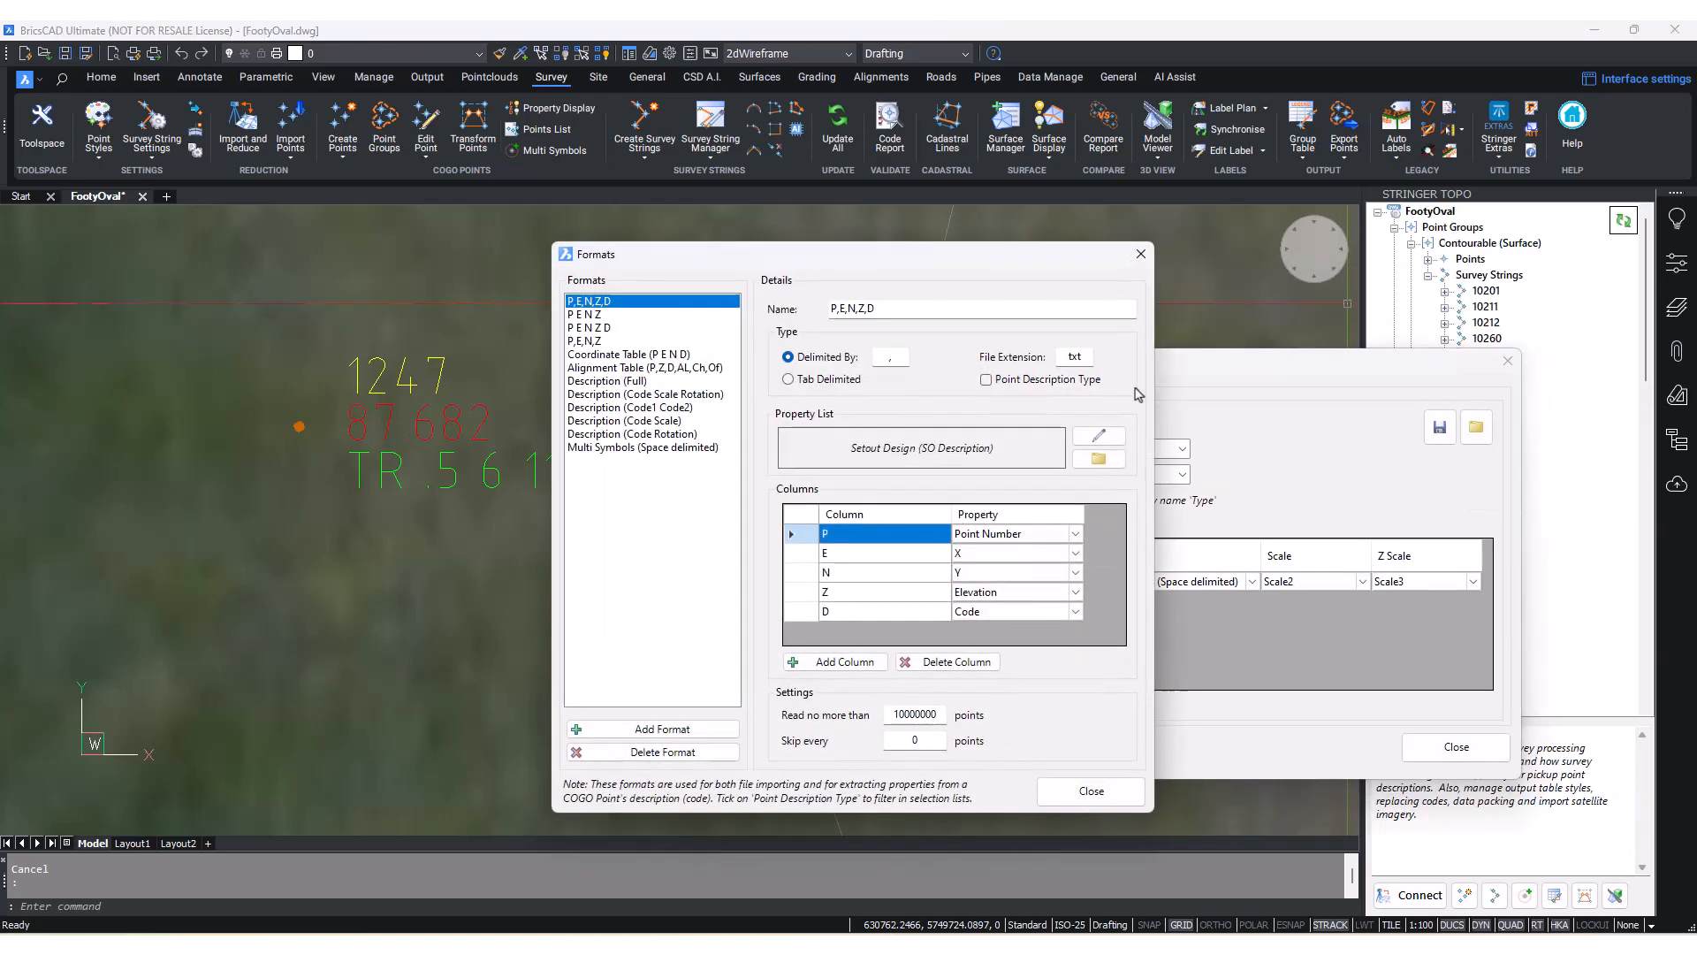
pyautogui.click(642, 448)
pyautogui.moveTo(783, 258); pyautogui.dragTo(842, 216)
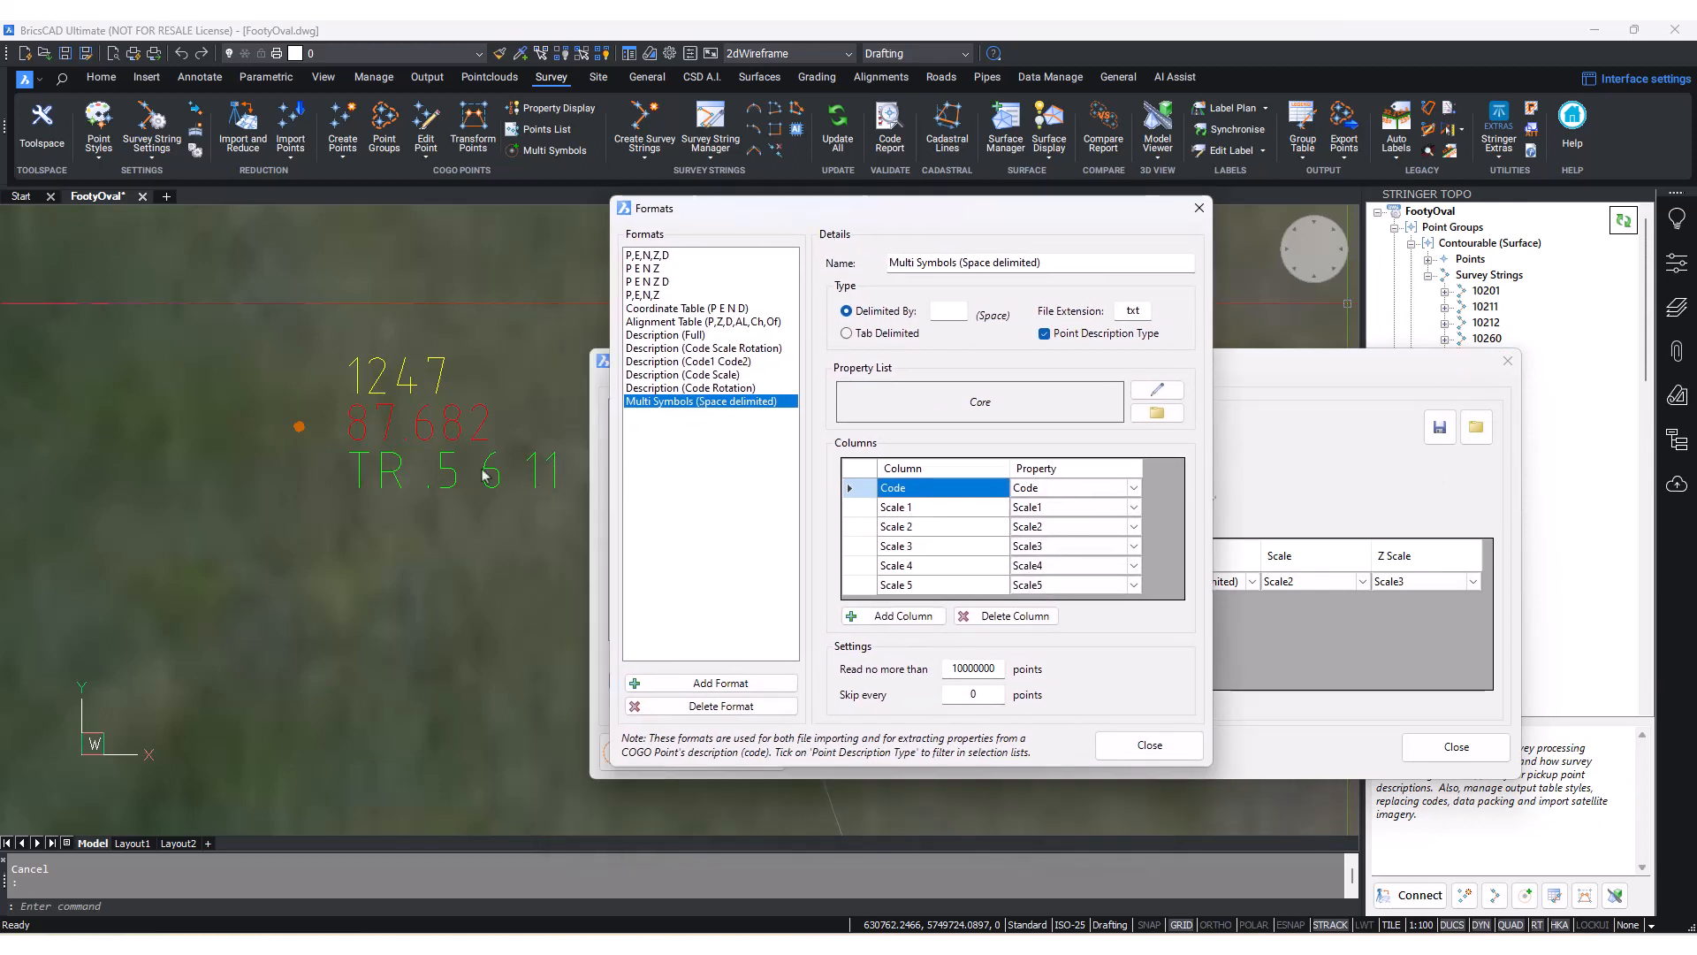
pyautogui.click(956, 310)
pyautogui.click(395, 470)
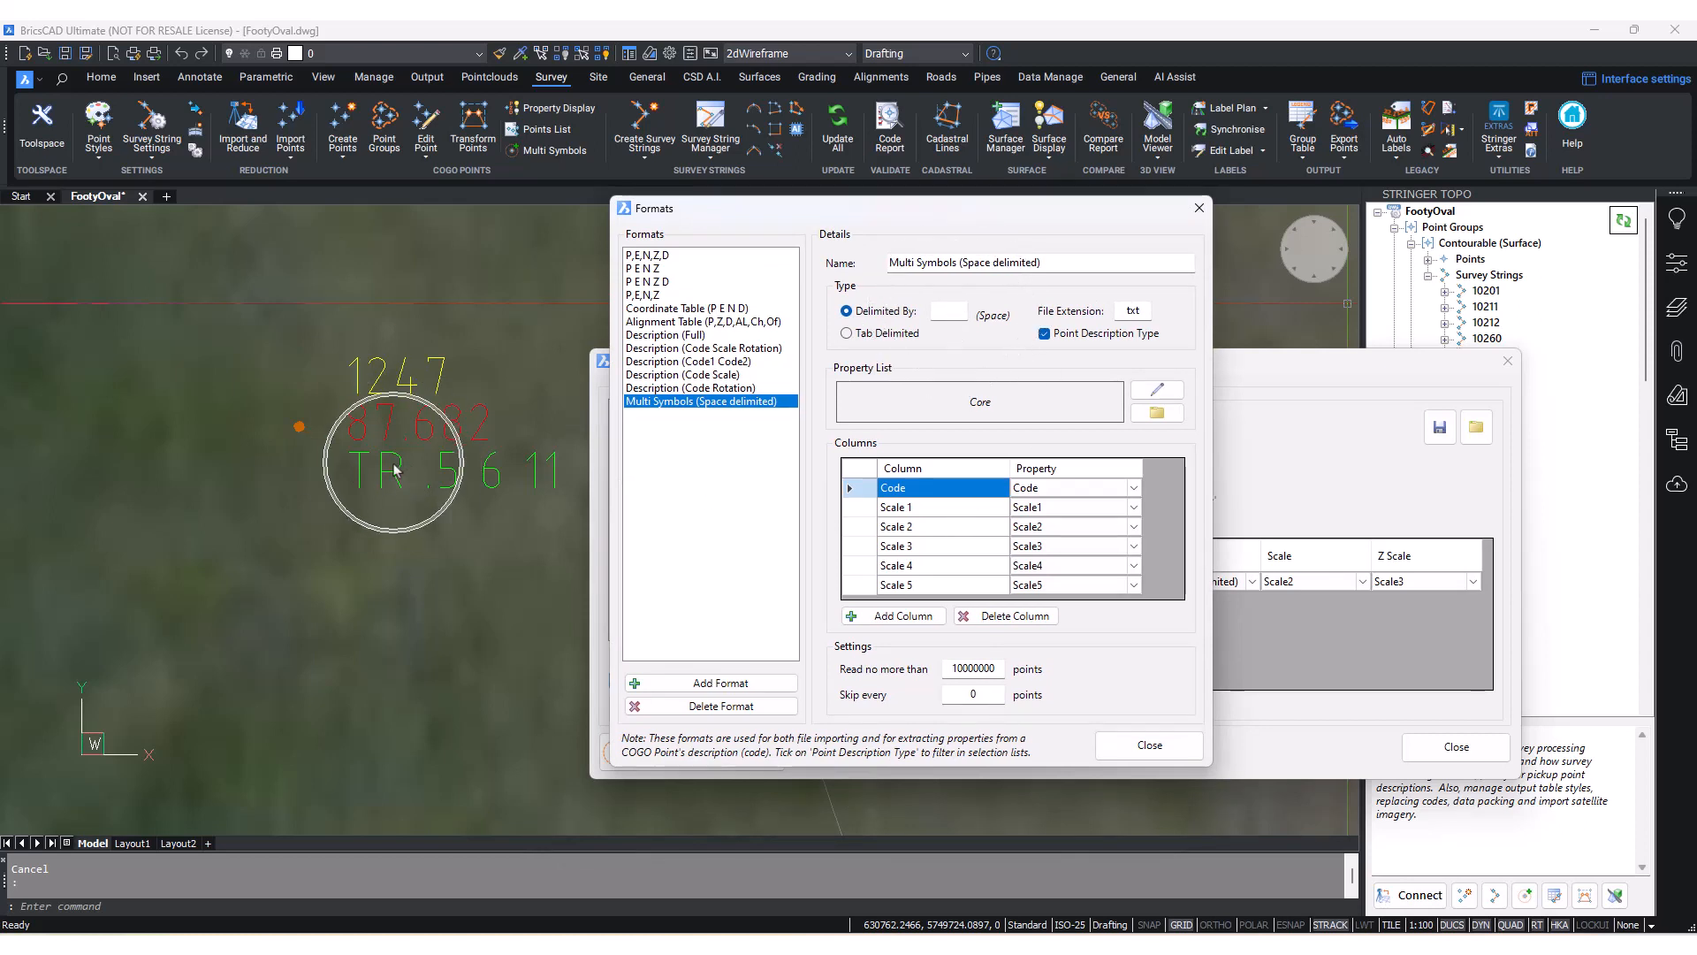
pyautogui.click(537, 464)
pyautogui.click(1204, 210)
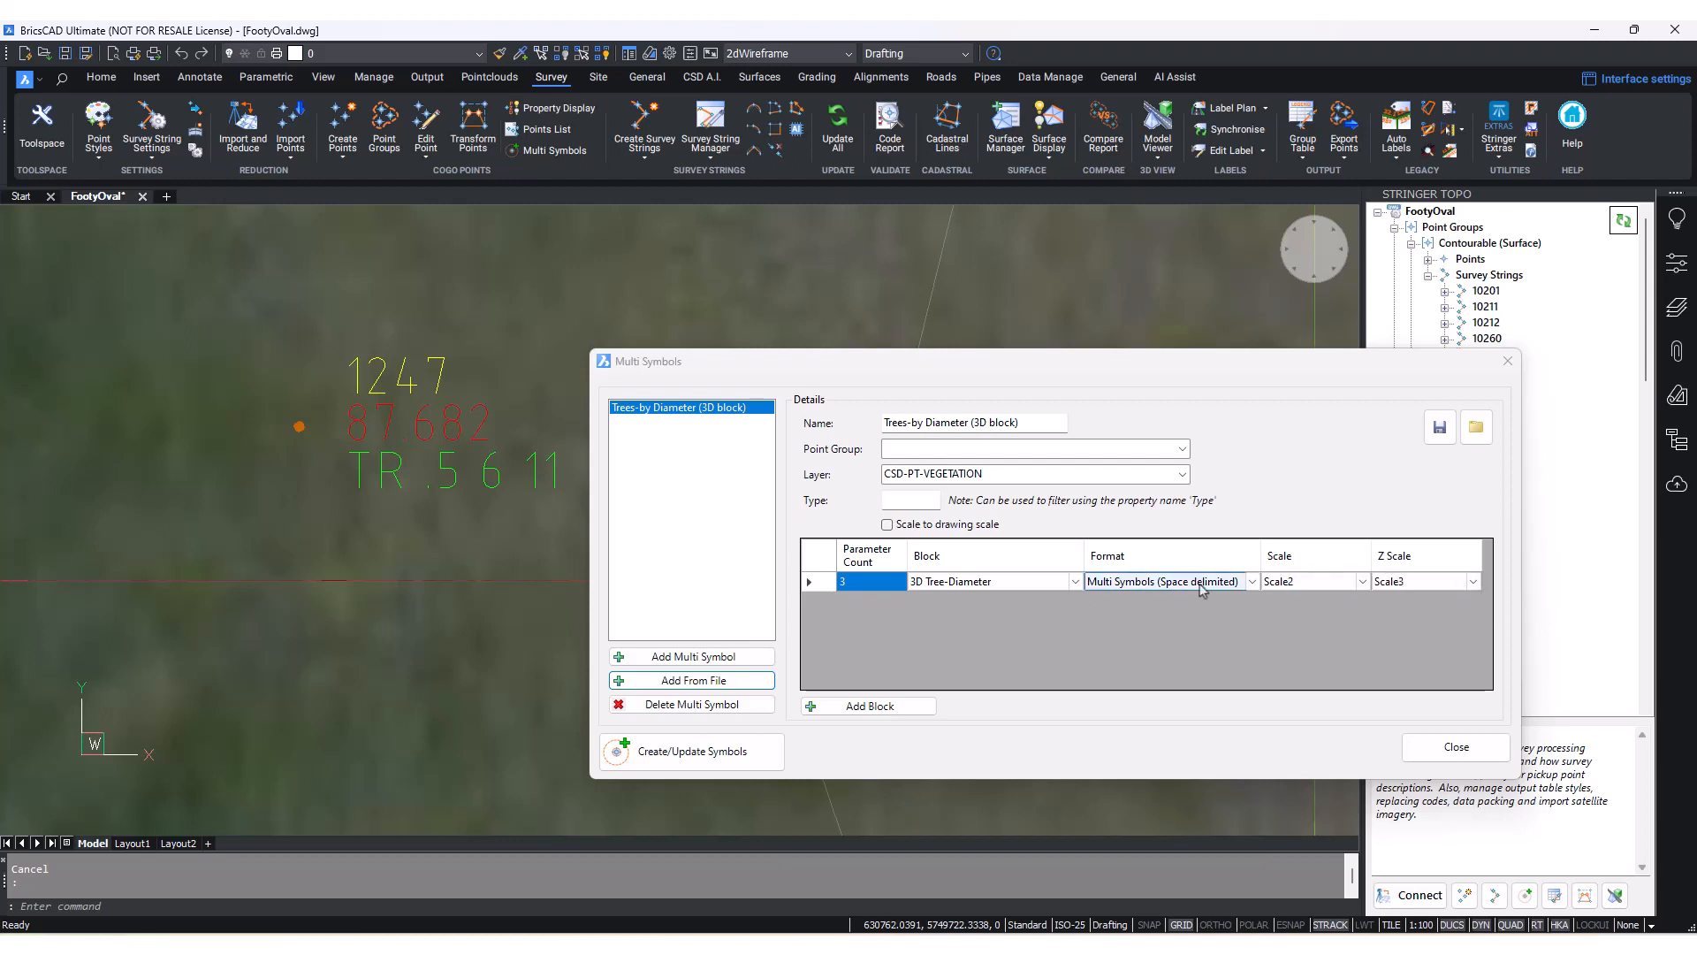
# - Assign the Trees point group to the Trees-by Diameter multi symbol, leaving its Type filter blank
pyautogui.click(1183, 449)
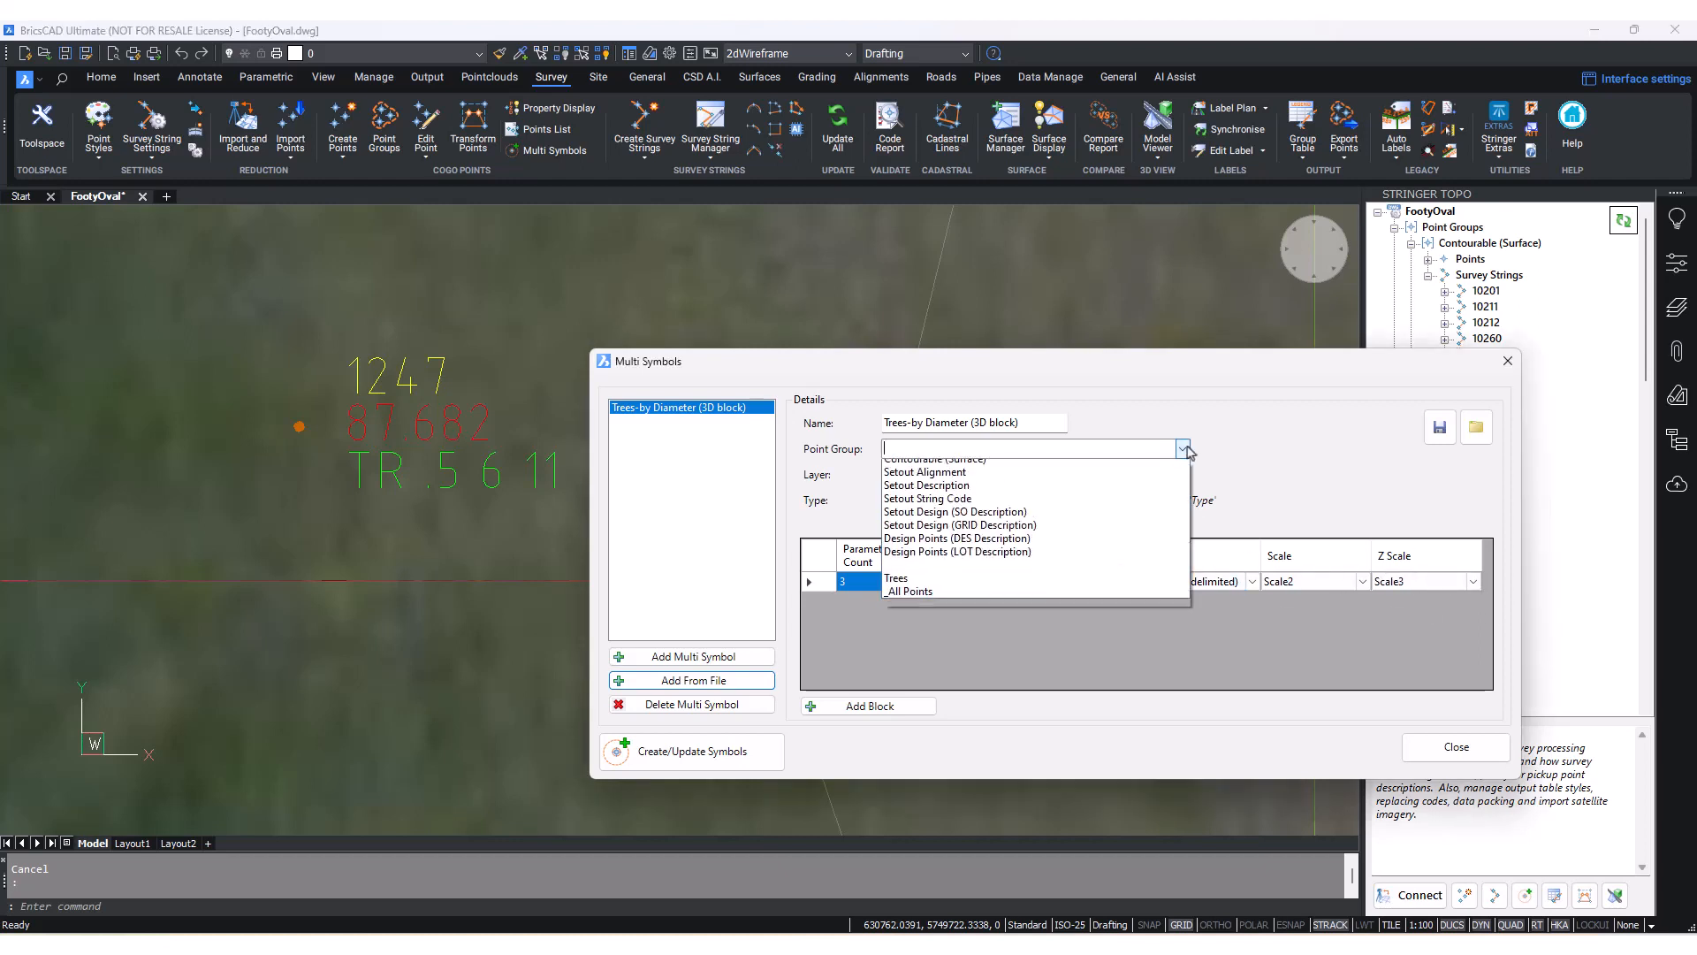
pyautogui.click(896, 586)
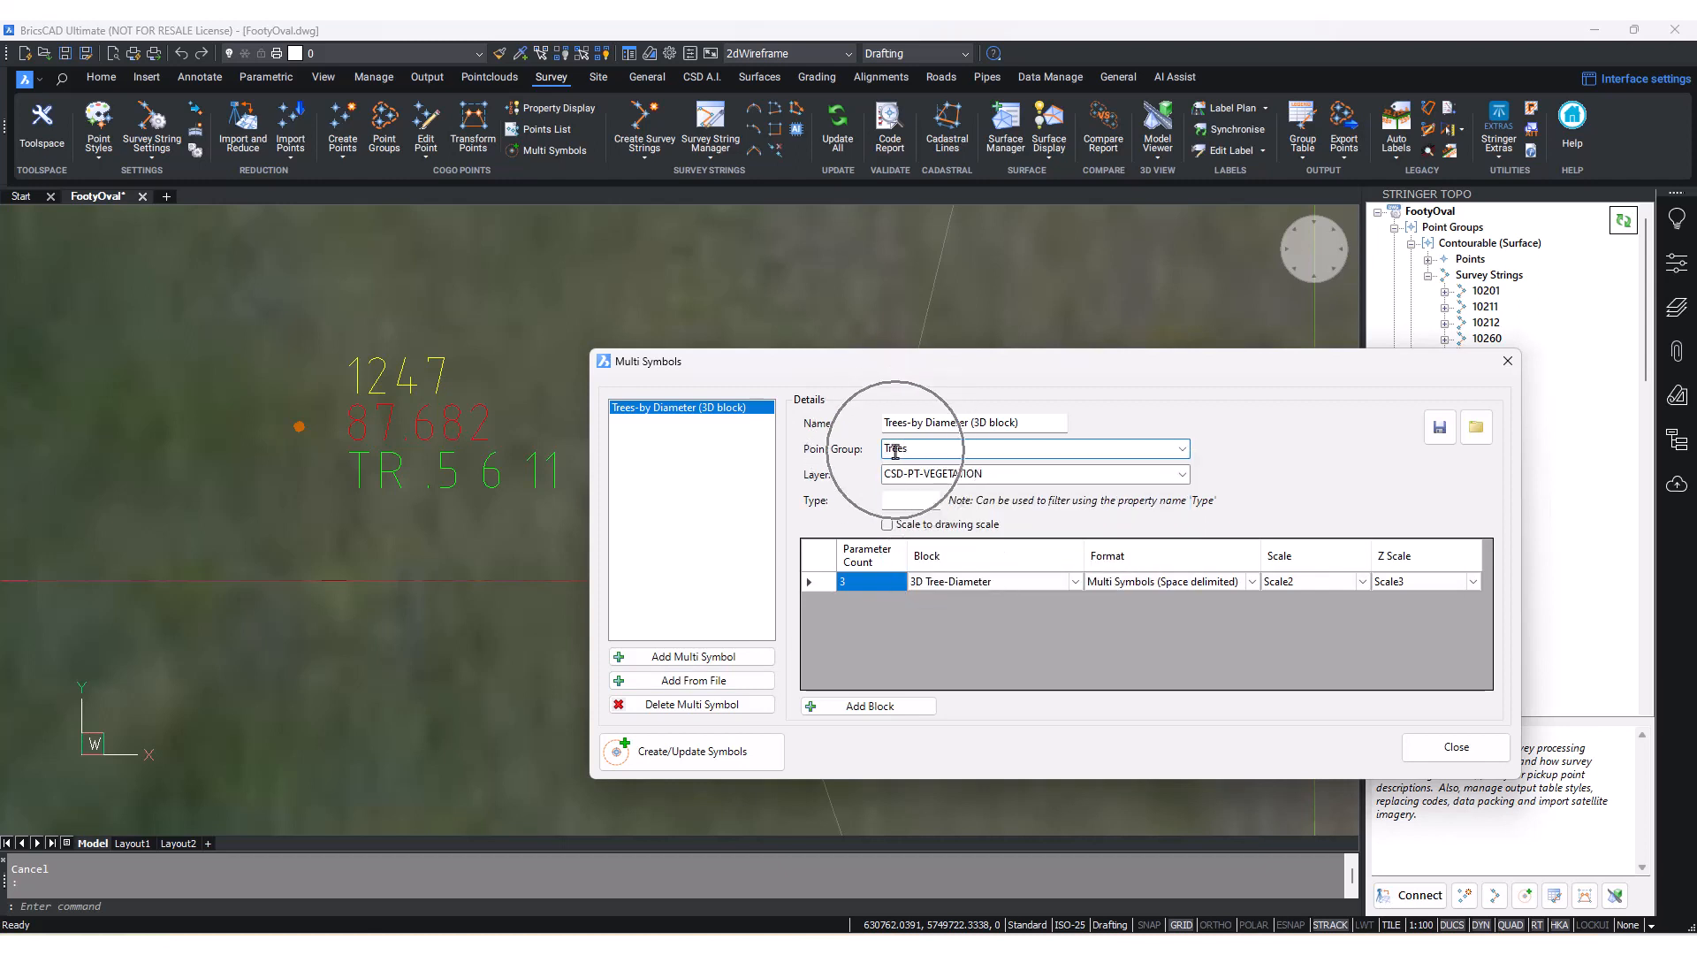
pyautogui.press('ctrl')
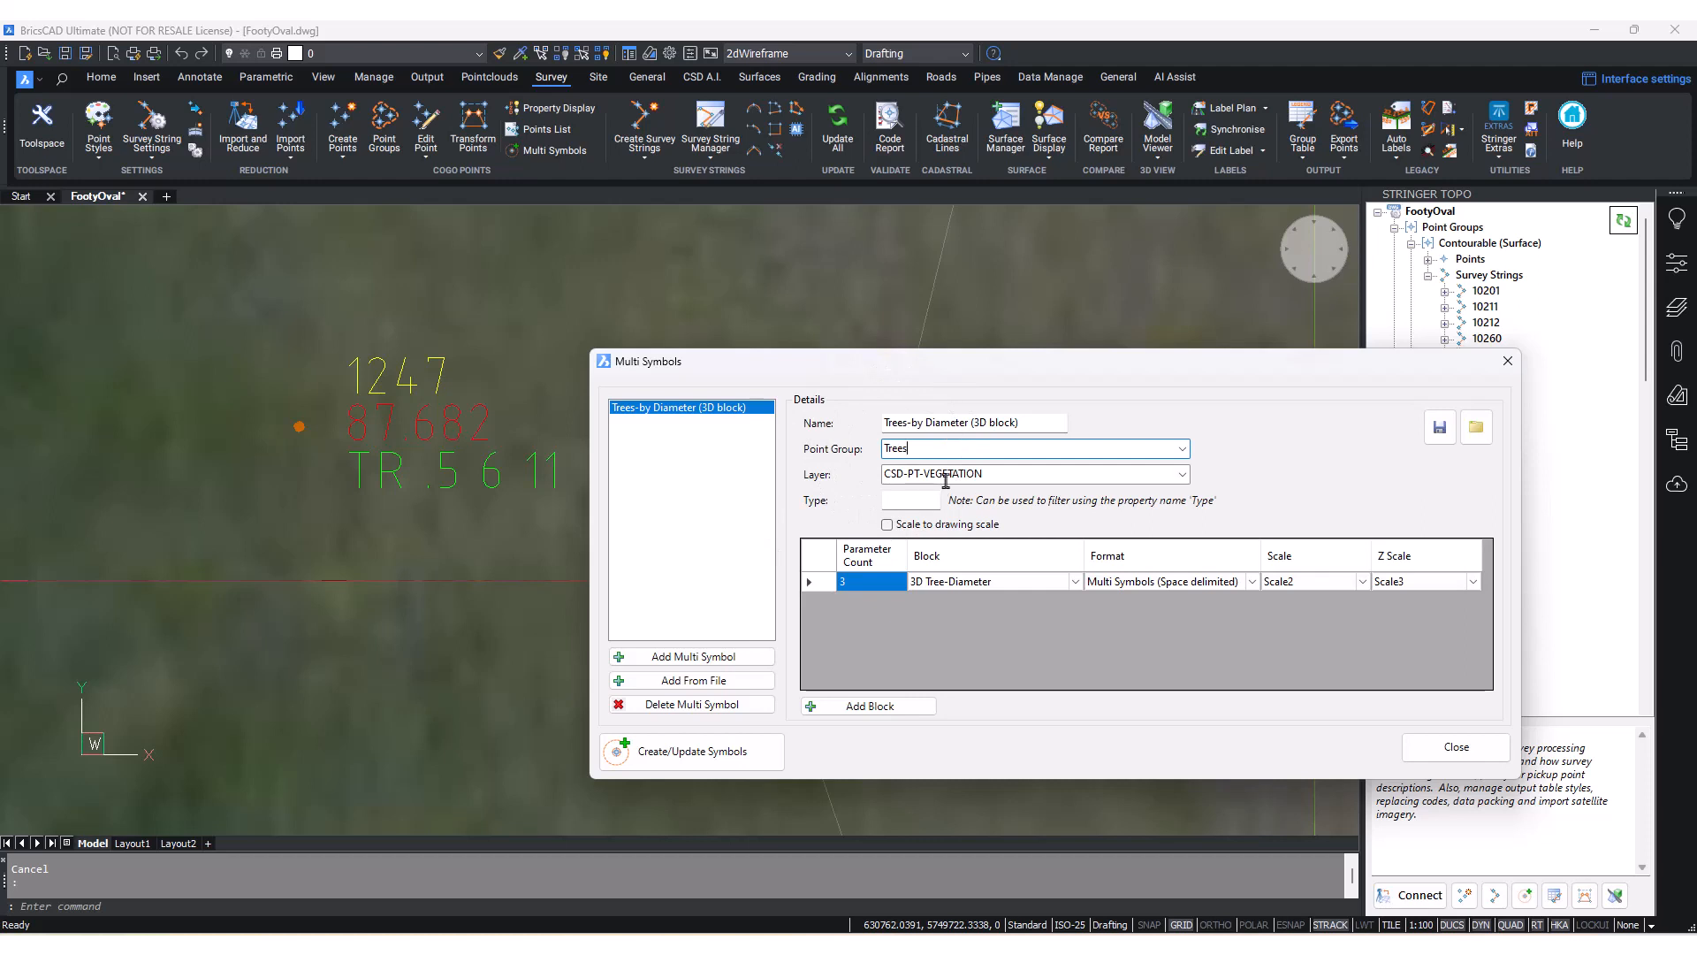
pyautogui.press('ctrl')
pyautogui.press('ctrl')
pyautogui.click(935, 501)
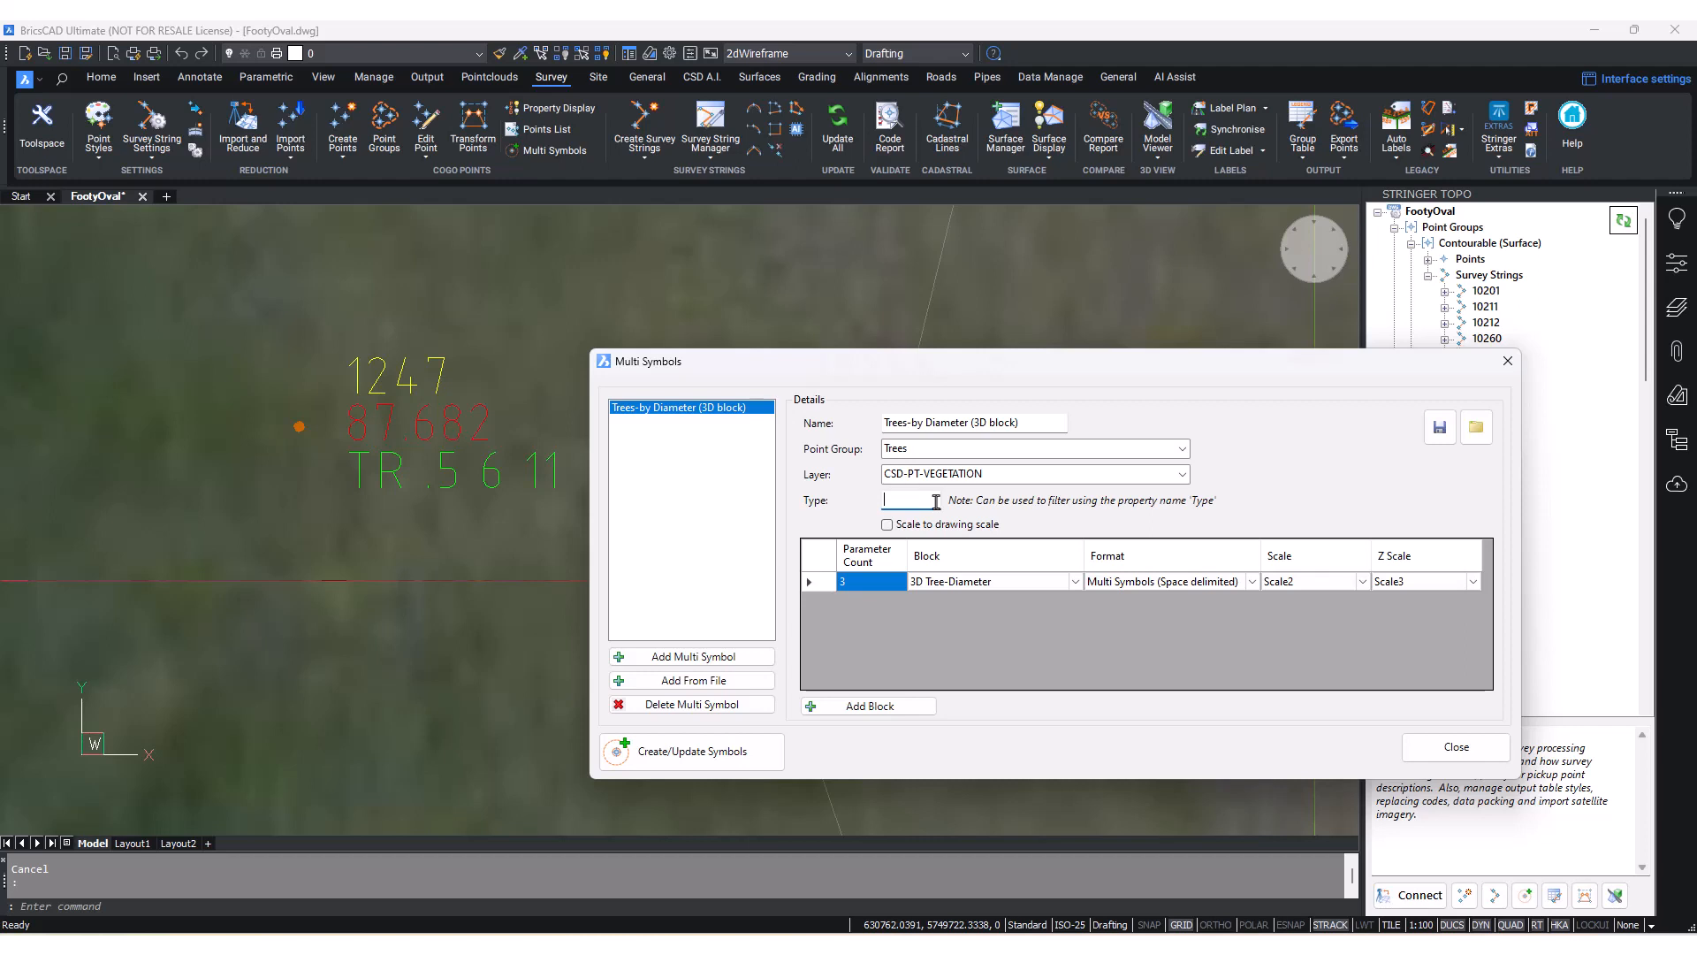
pyautogui.moveTo(403, 547); pyautogui.dragTo(370, 583, button='middle')
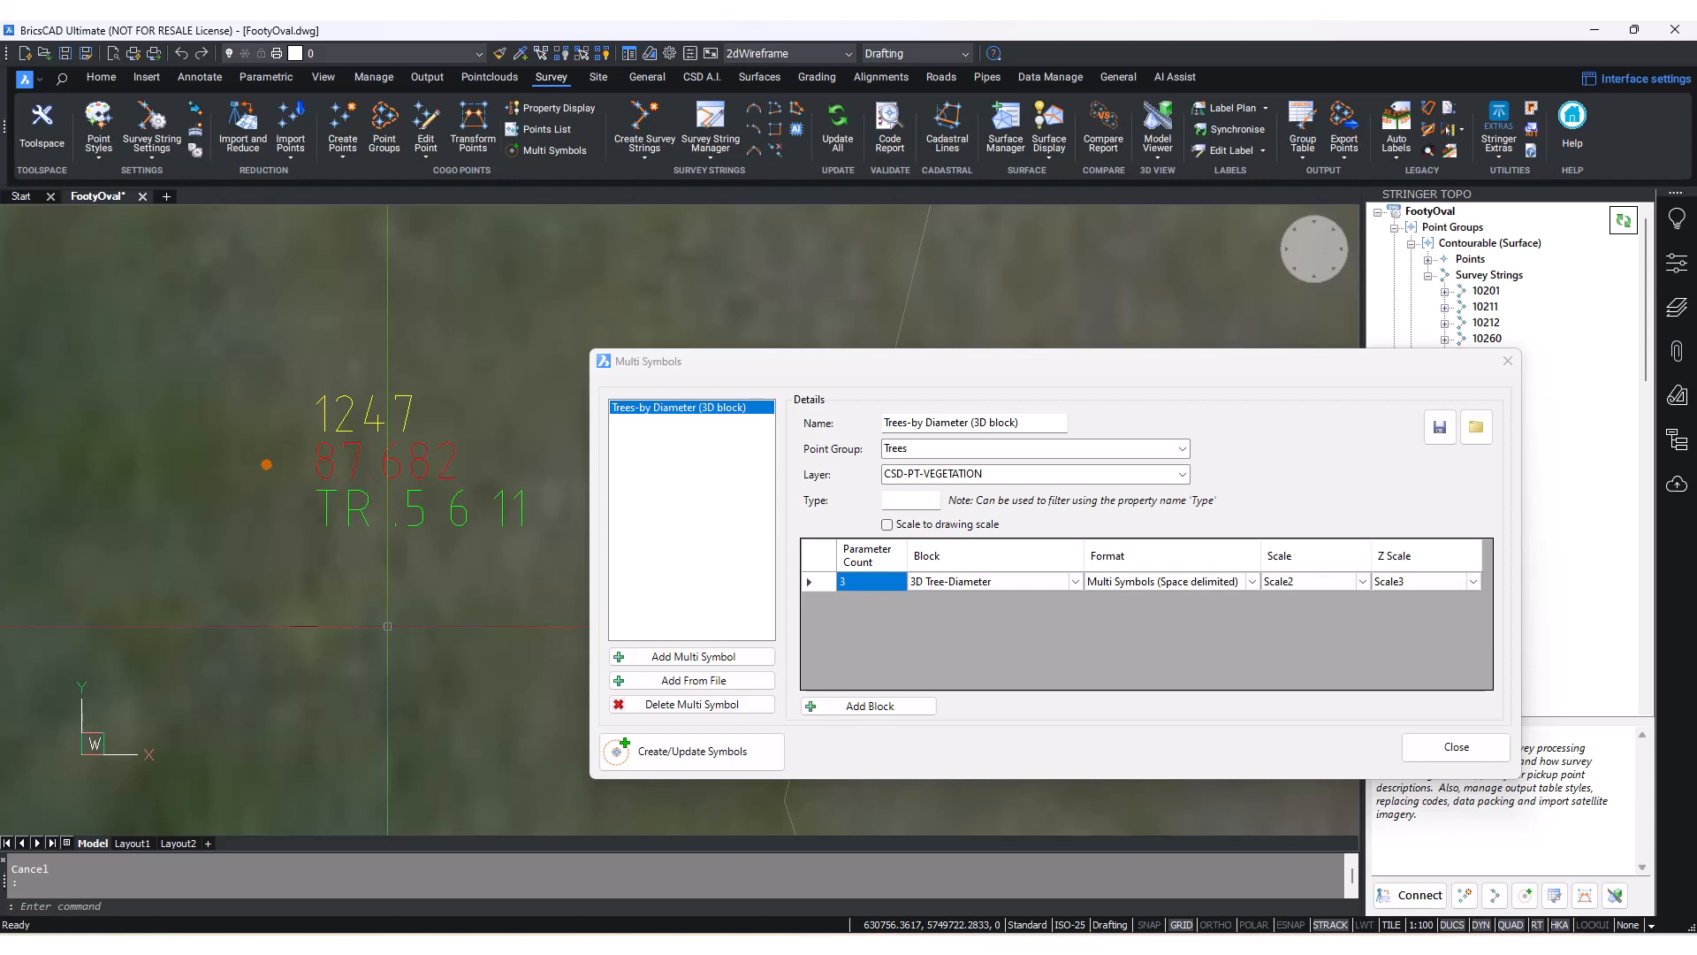
pyautogui.click(916, 501)
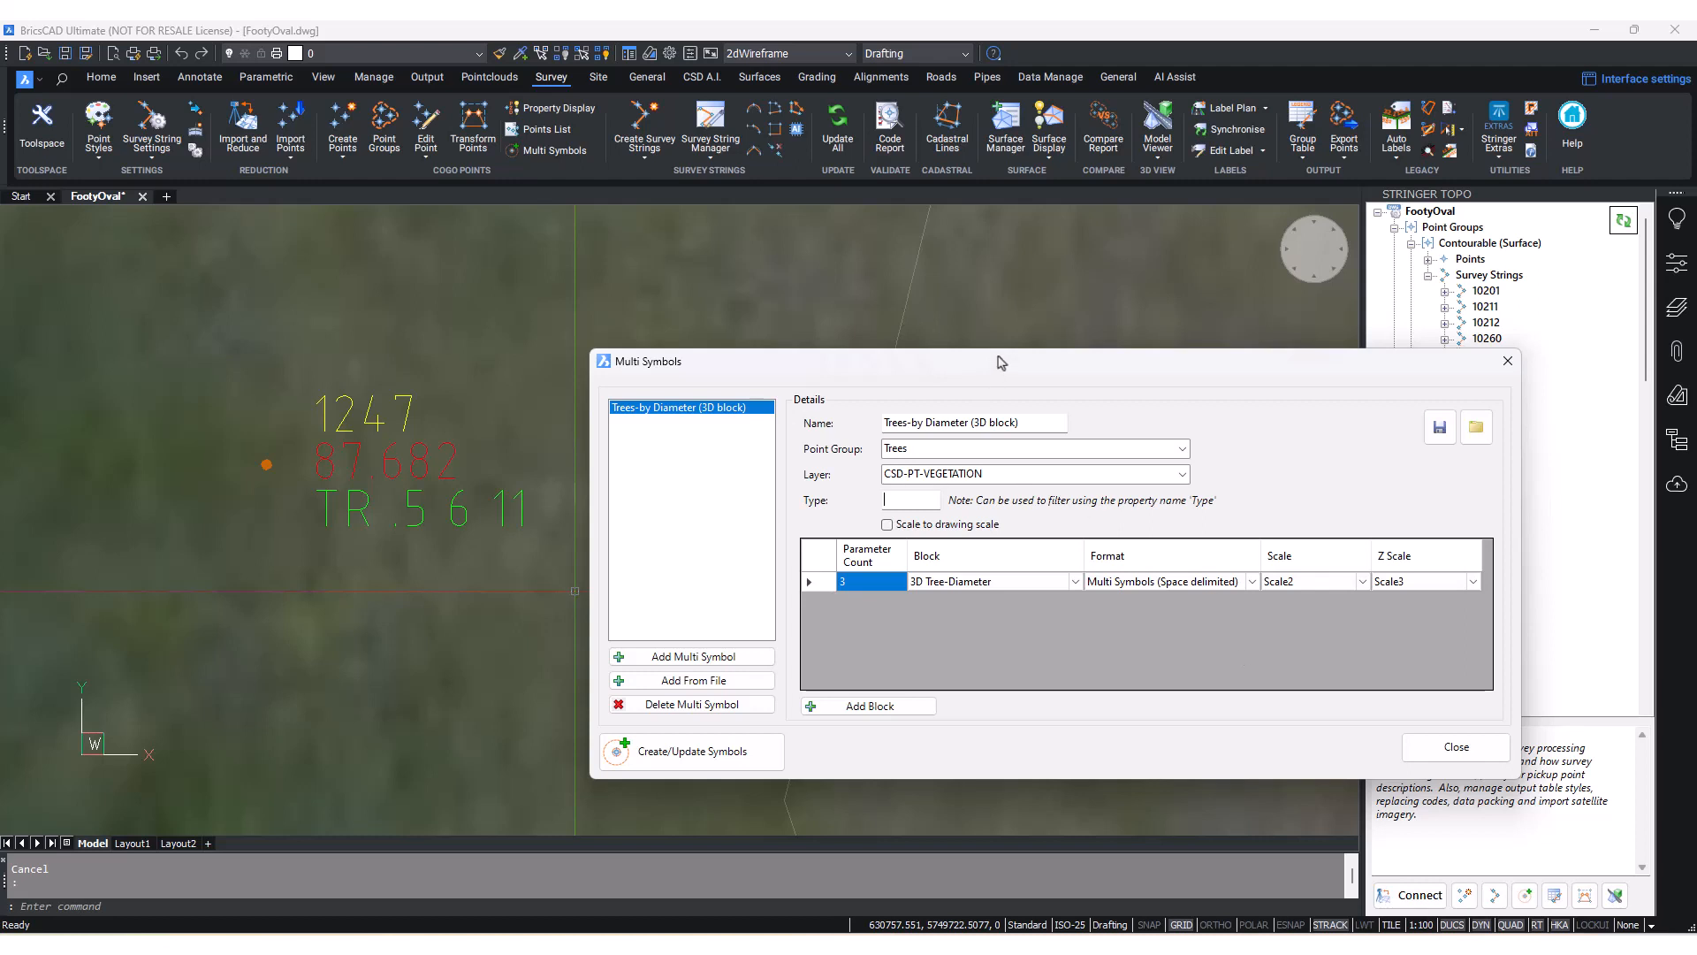
# - Create the scaled 3D tree symbols for the Trees point group and check the one at point 1247
pyautogui.moveTo(995, 361); pyautogui.dragTo(988, 313)
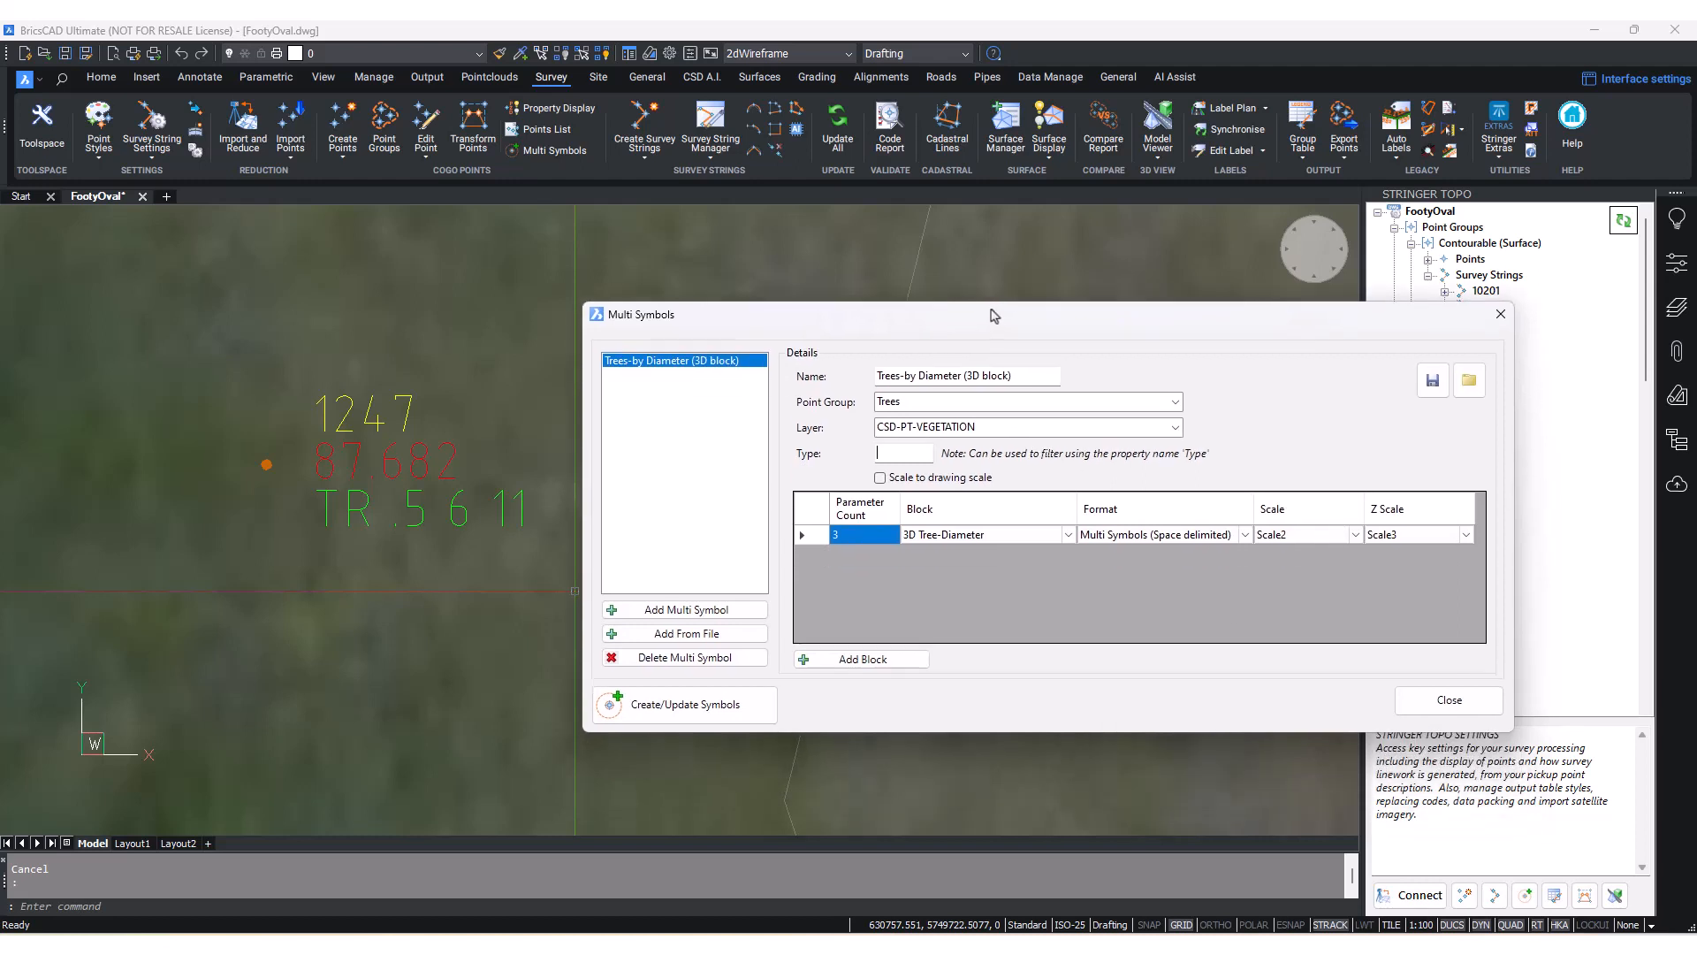
pyautogui.click(713, 707)
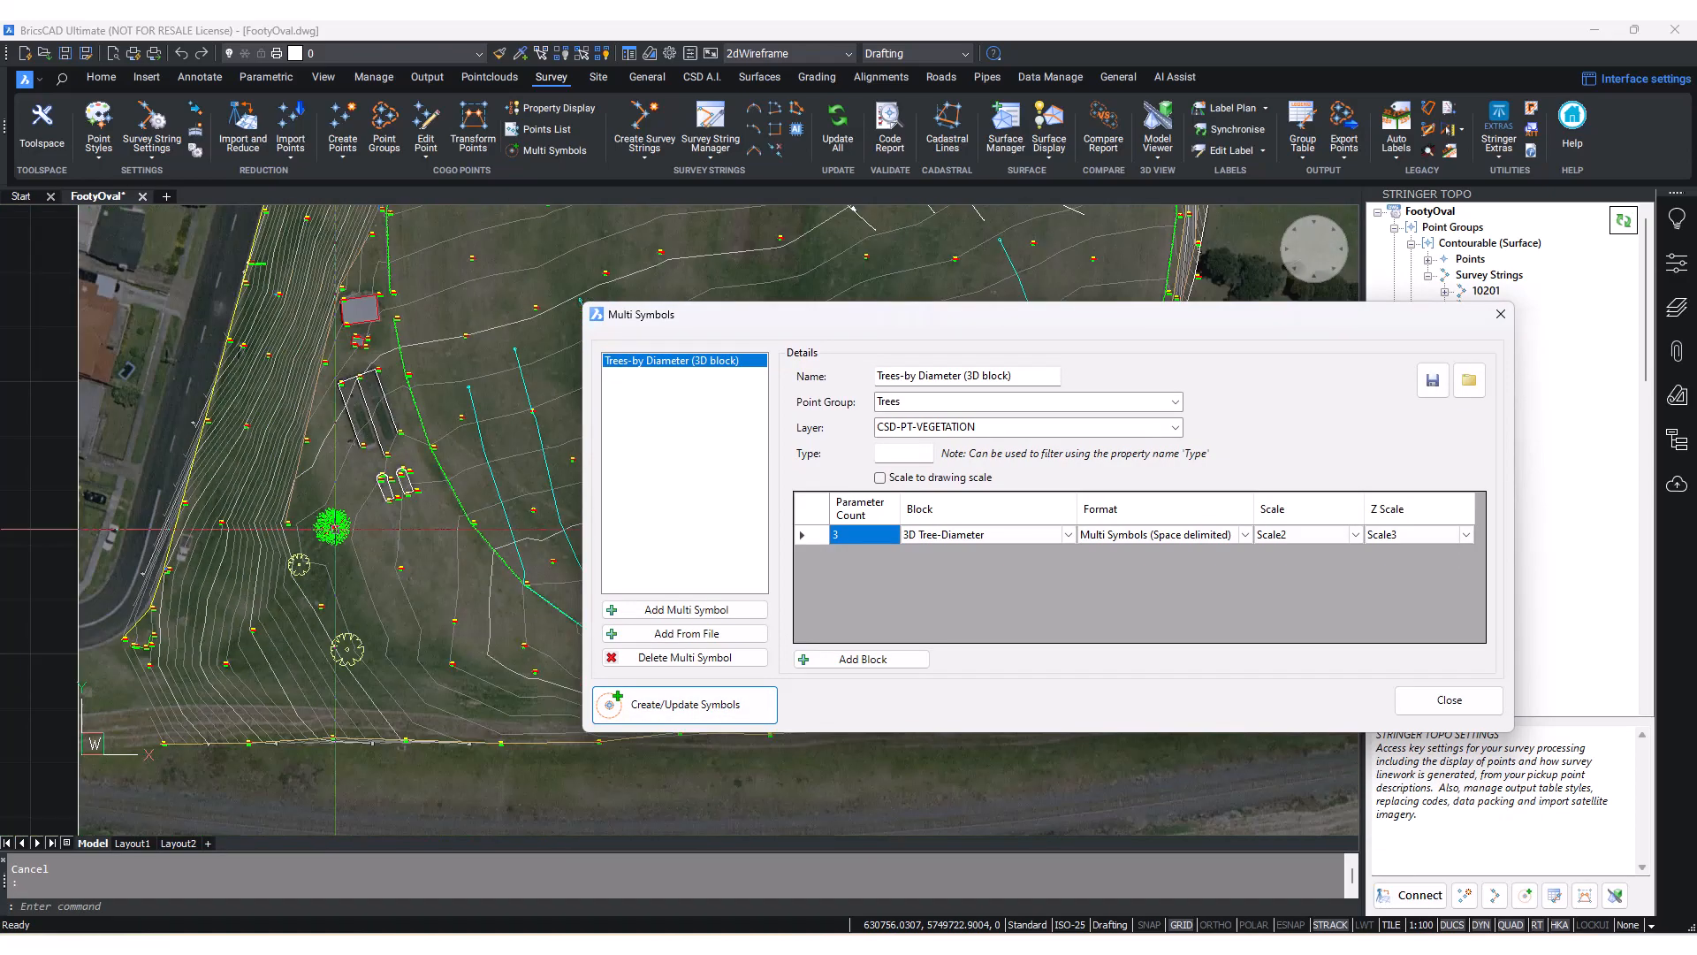
pyautogui.scroll(10, 335, 528)
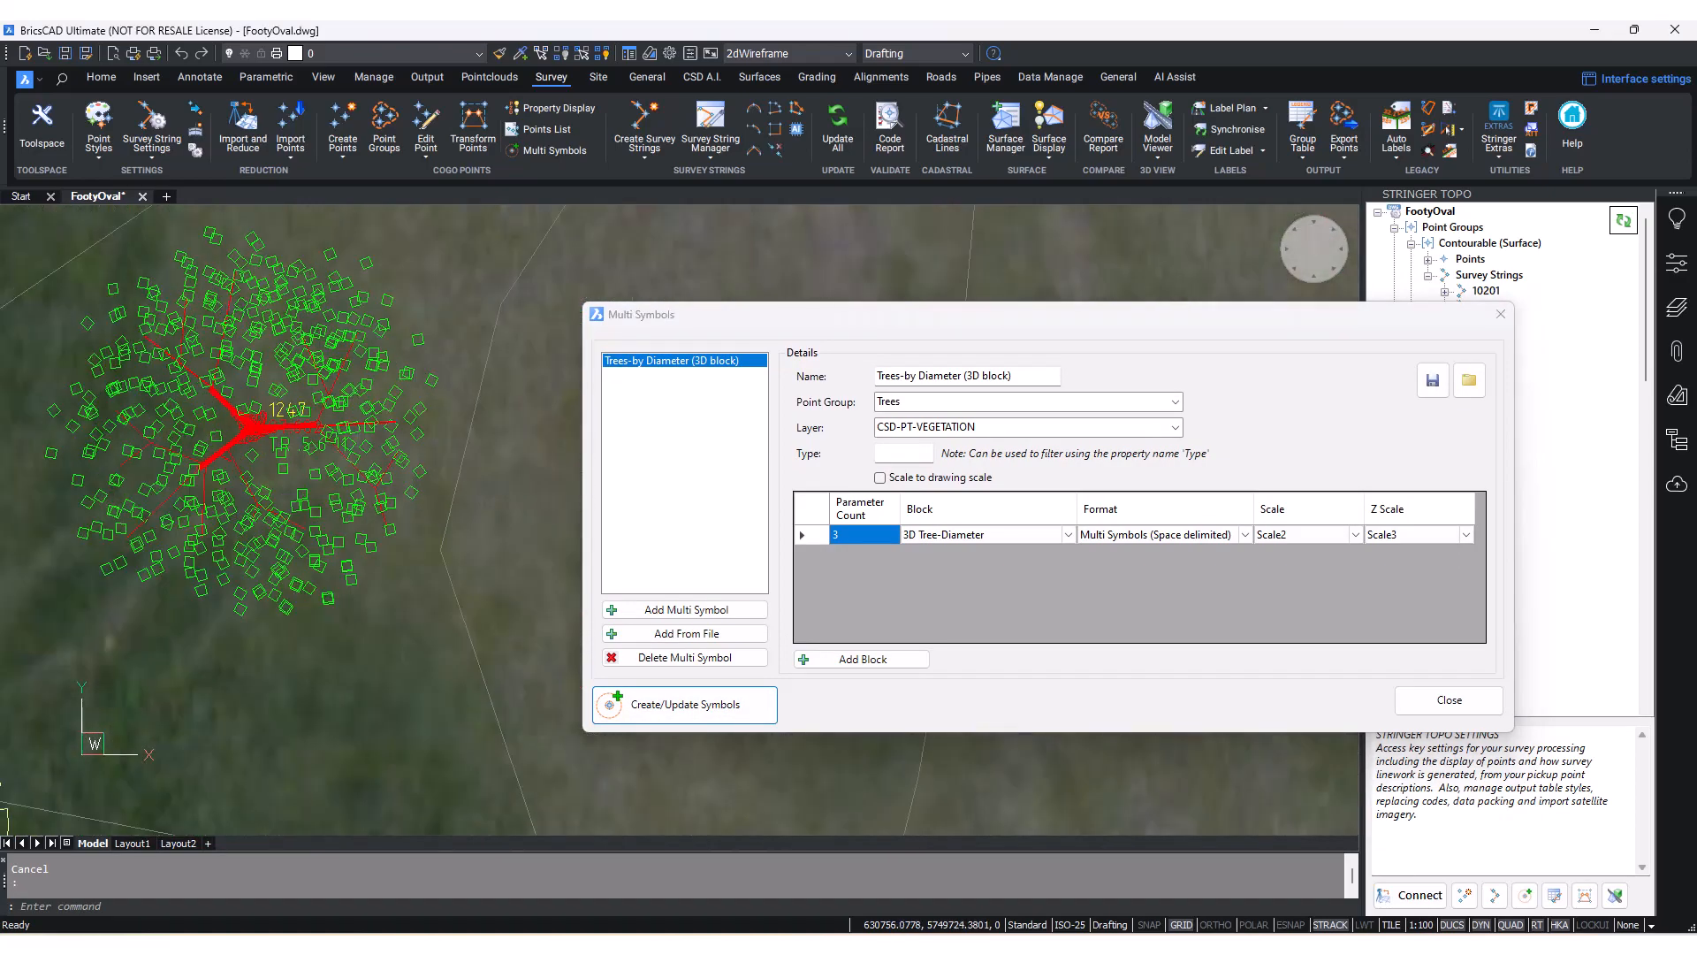
pyautogui.scroll(-5, 252, 425)
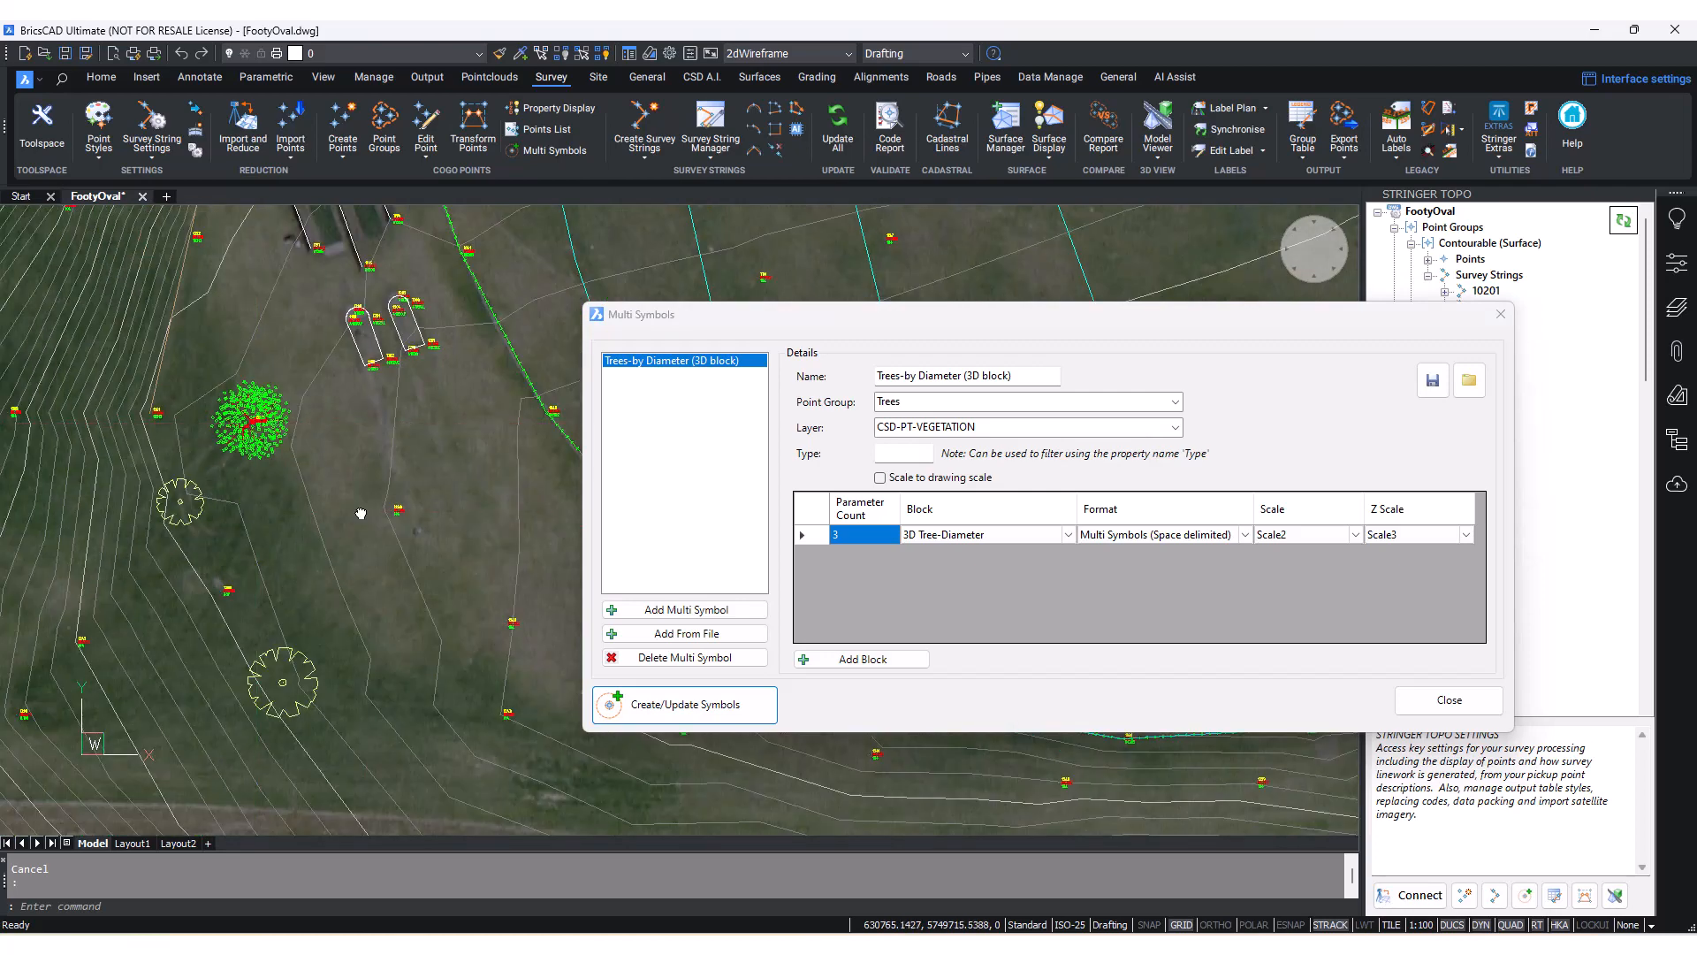
# - Inspect the tree symbol at point 1227, southeast of the oval, and close the Multi Symbols settings
pyautogui.moveTo(360, 513); pyautogui.dragTo(123, 442, button='middle')
pyautogui.moveTo(395, 474); pyautogui.dragTo(142, 425, button='middle')
pyautogui.moveTo(442, 495); pyautogui.dragTo(275, 535, button='middle')
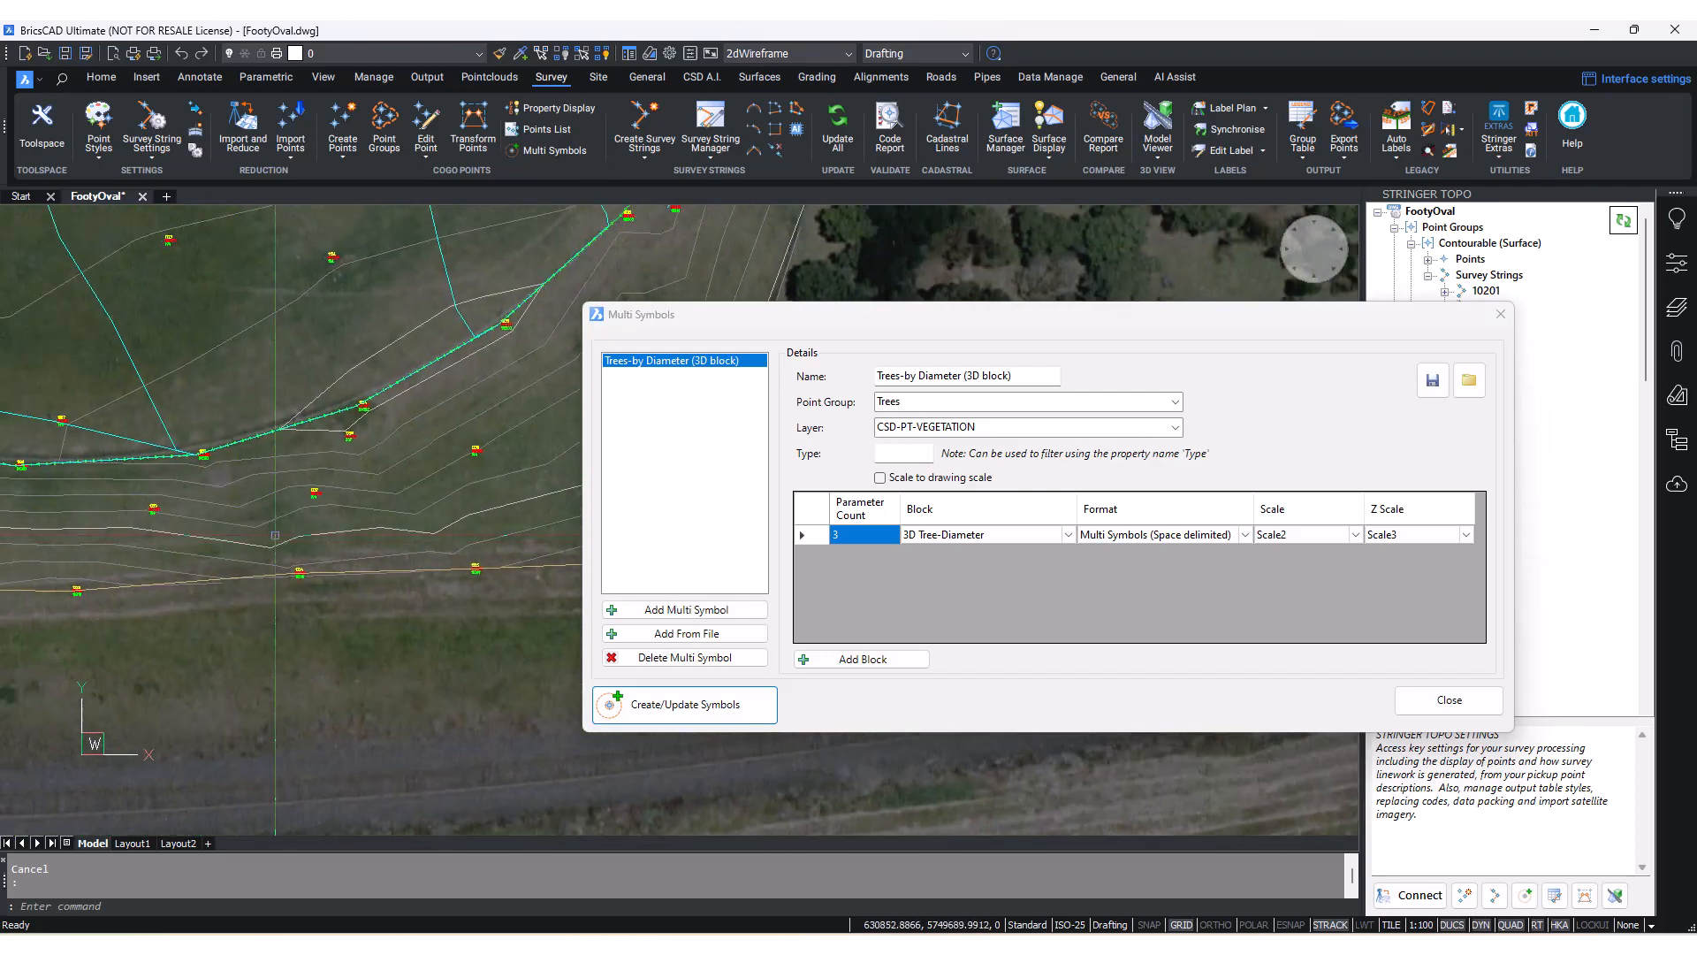
pyautogui.scroll(8, 275, 535)
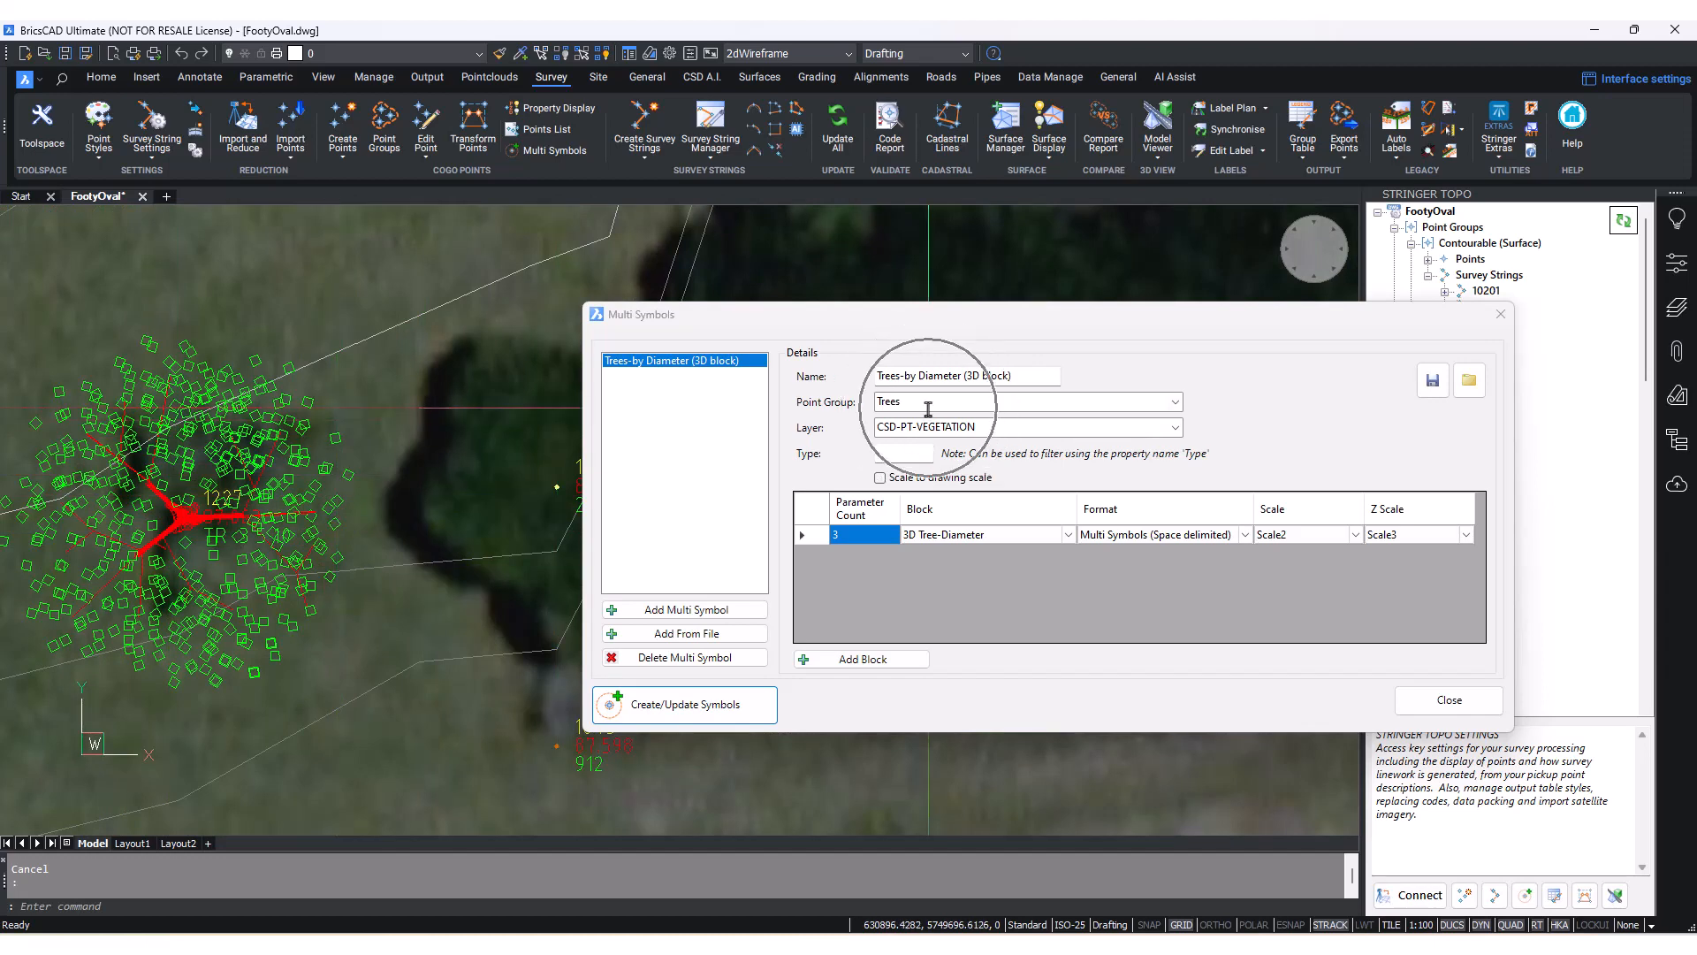
pyautogui.scroll(-8, 507, 573)
pyautogui.click(1449, 699)
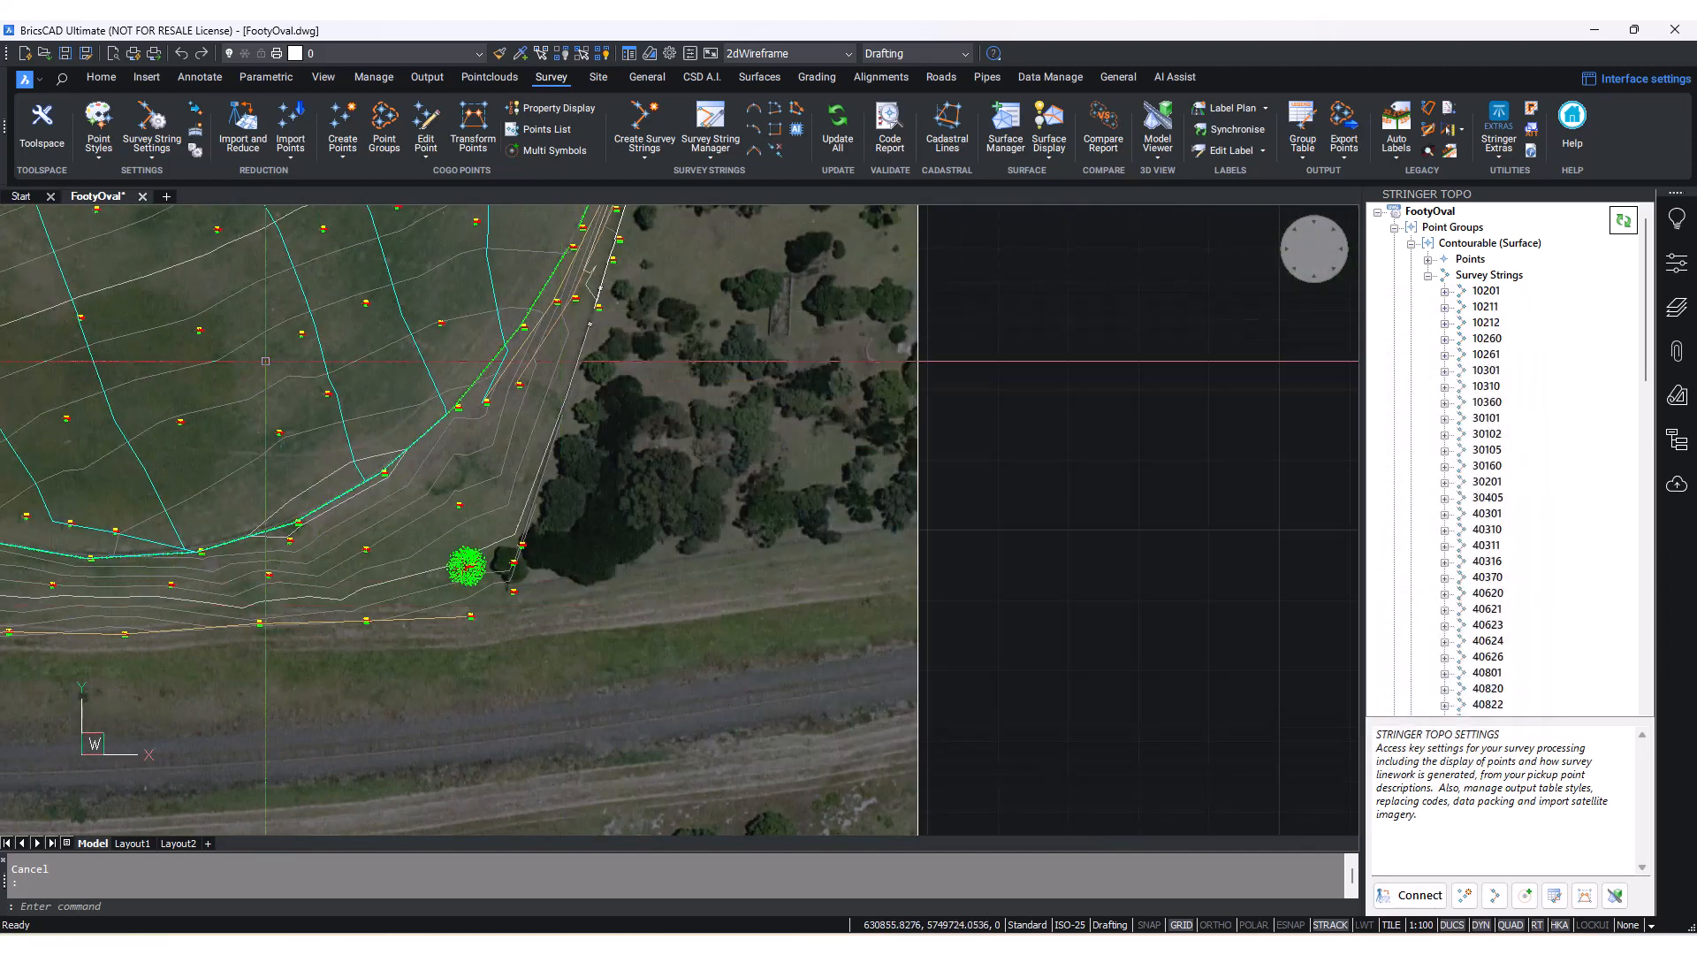
# - Save the FootyOval drawing and orbit the model to examine the tree symbols in 3D
pyautogui.moveTo(266, 360); pyautogui.dragTo(721, 511, button='middle')
pyautogui.click(65, 54)
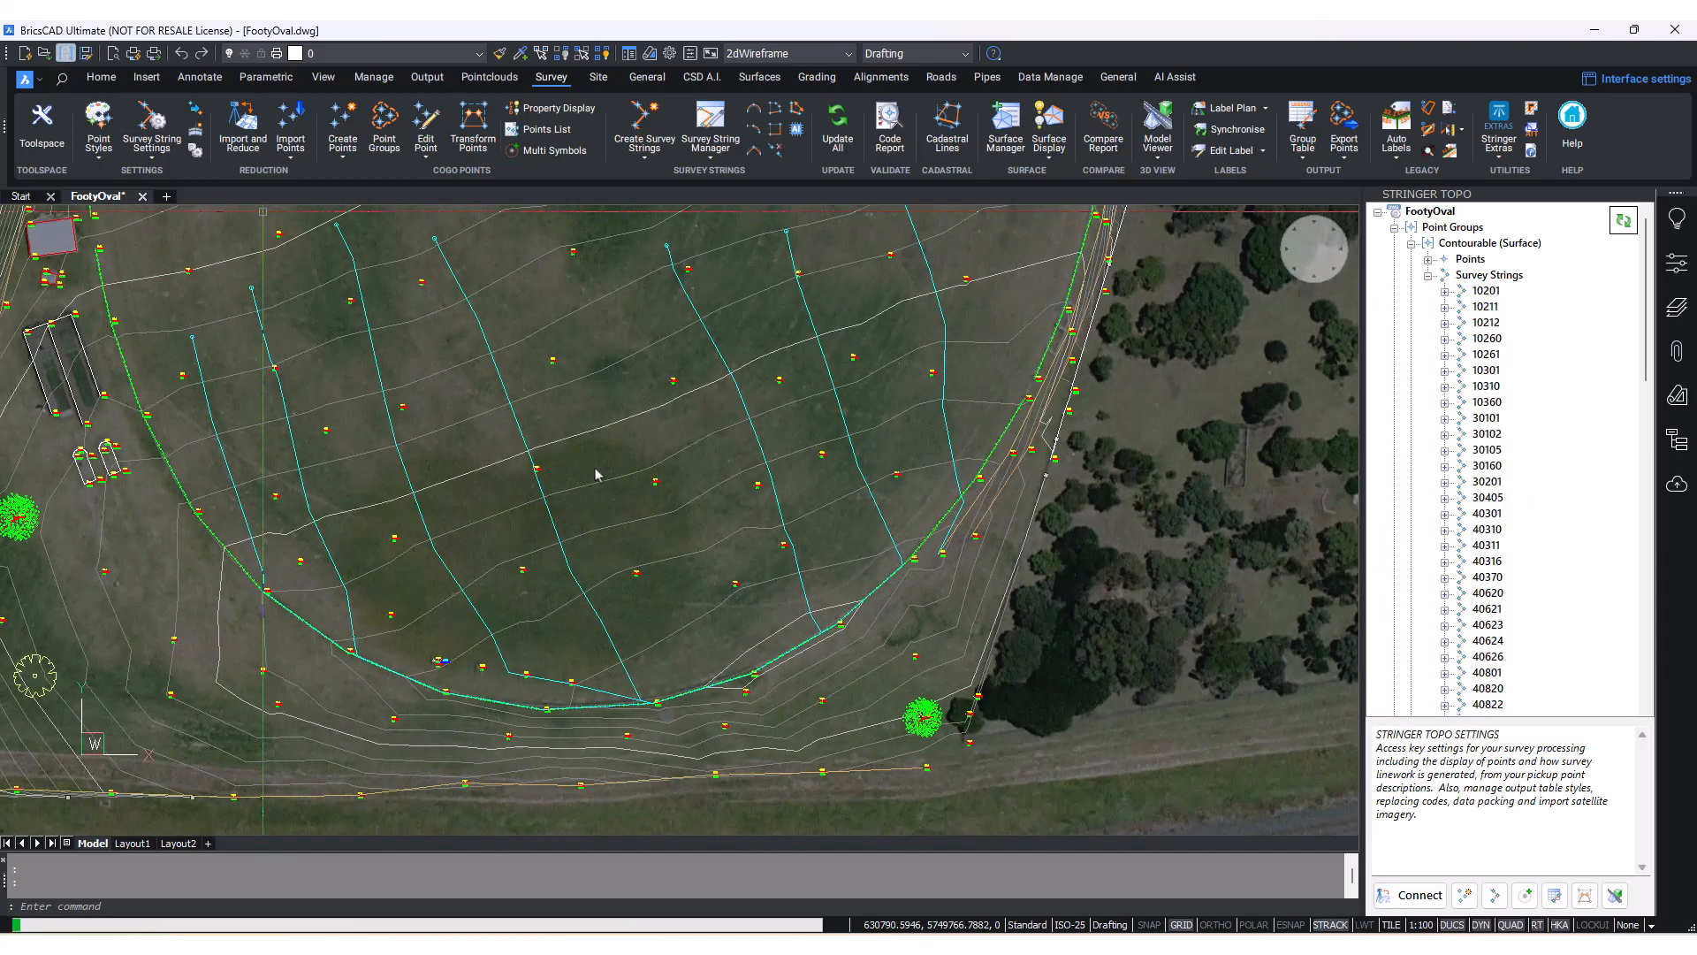
pyautogui.moveTo(596, 475)
pyautogui.keyDown('shift'); pyautogui.mouseDown(button='middle')
pyautogui.moveTo(663, 561)
pyautogui.moveTo(667, 443)
pyautogui.moveTo(618, 442)
pyautogui.moveTo(504, 389)
pyautogui.mouseUp(button='middle'); pyautogui.keyUp('shift')
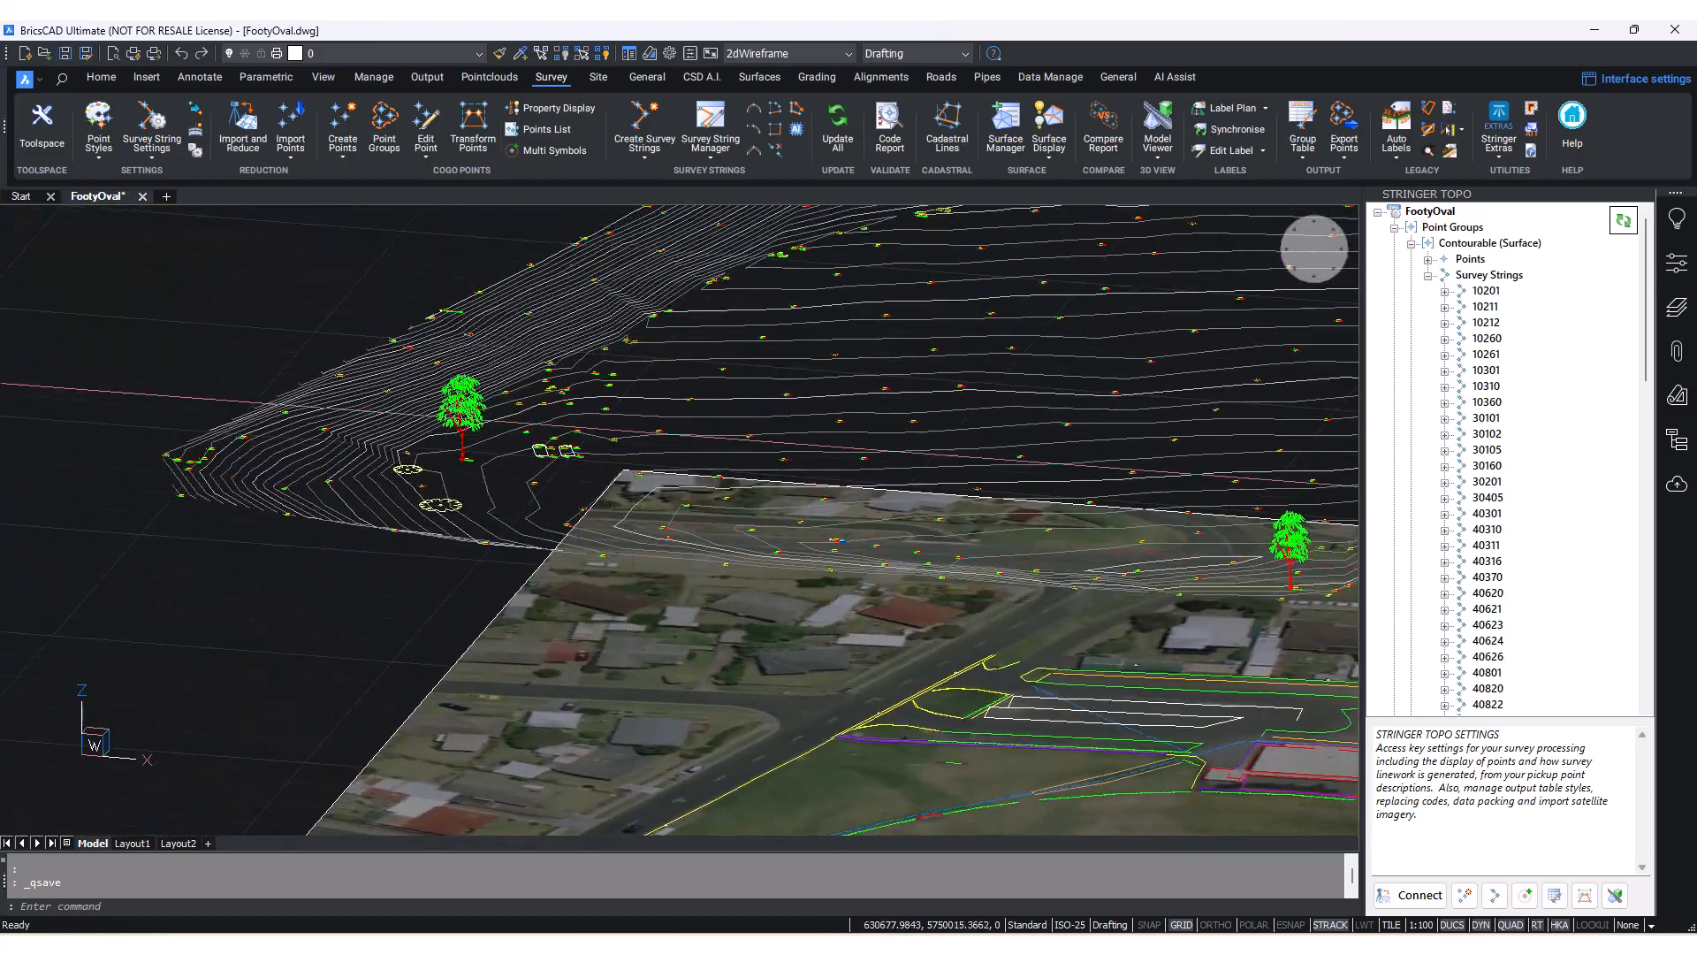
# - Return the orbited 3D model to the plan view of the current UCS
pyautogui.scroll(3, 449, 421)
pyautogui.moveTo(488, 526); pyautogui.dragTo(367, 511, button='middle')
pyautogui.scroll(-3, 367, 512)
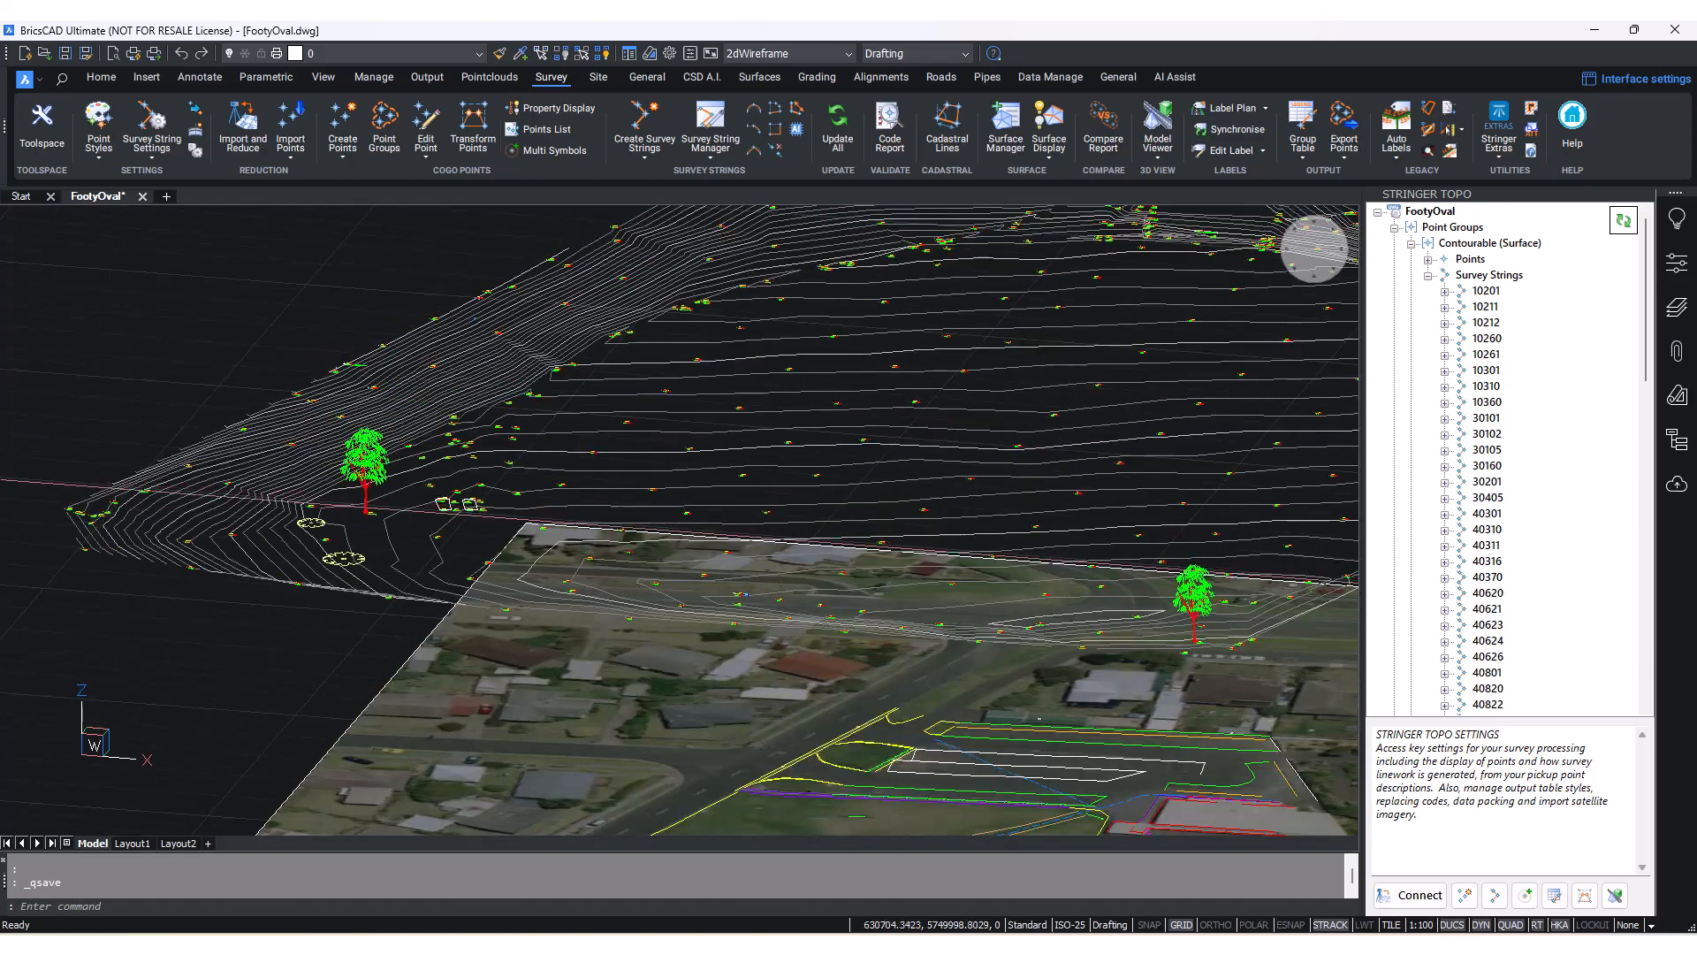
pyautogui.keyDown('shift'); pyautogui.moveTo(778, 495); pyautogui.dragTo(477, 519, button='middle'); pyautogui.keyUp('shift')
pyautogui.write('pl')
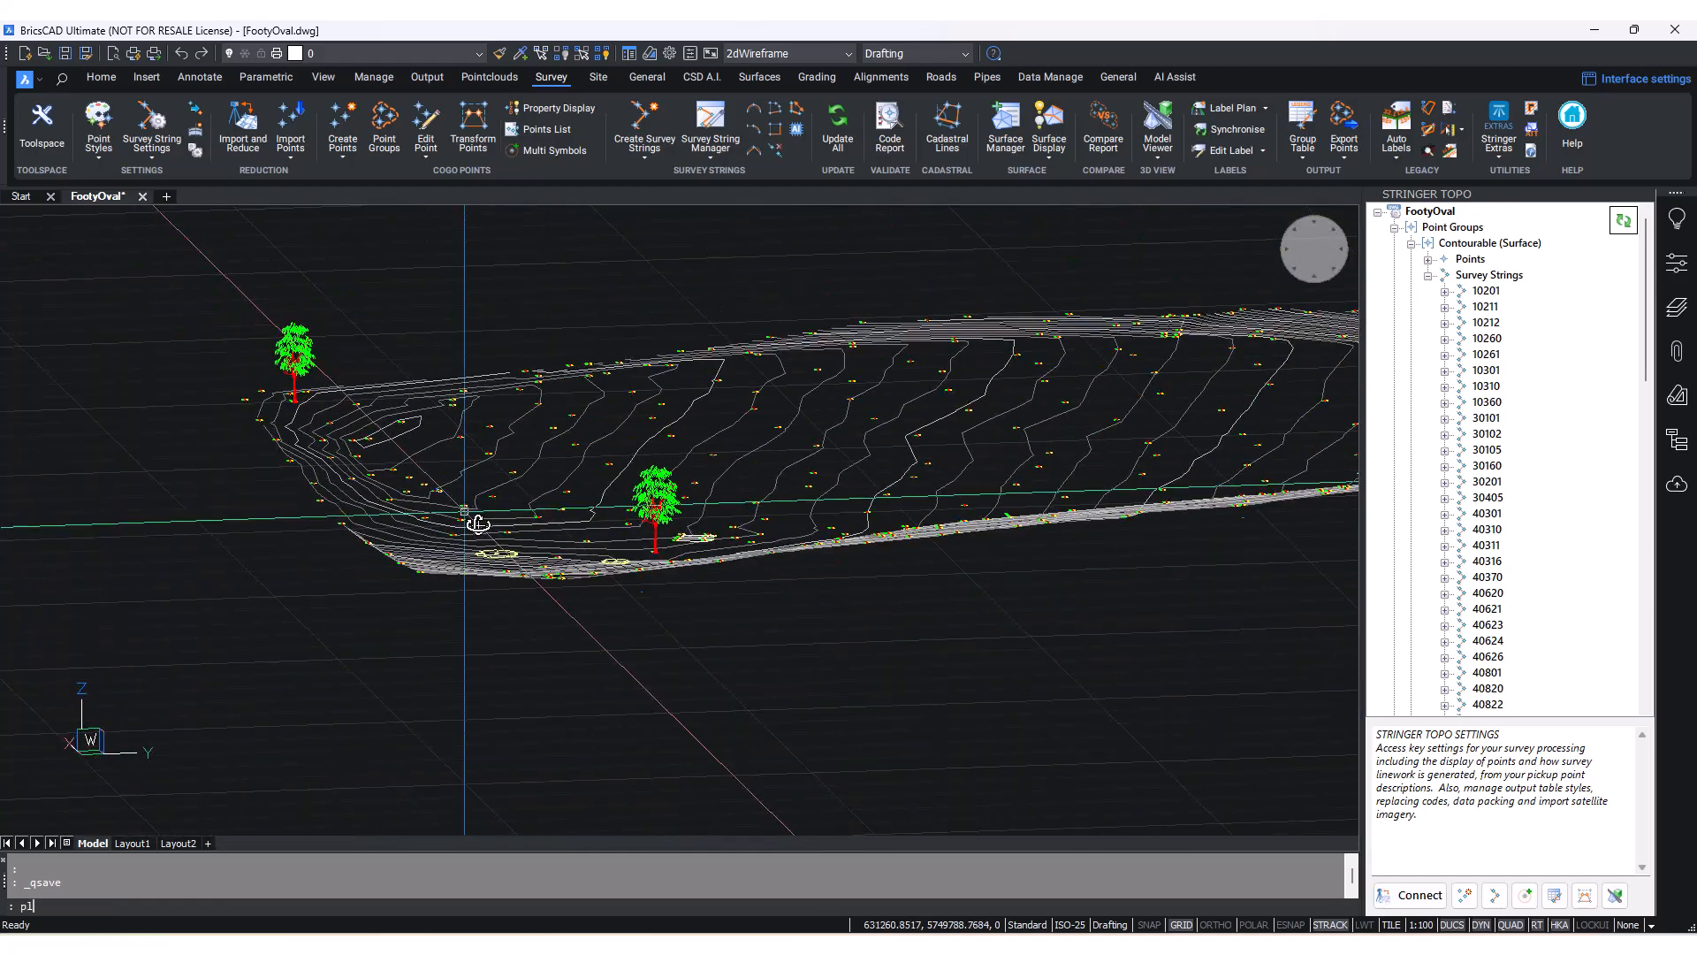
pyautogui.write('an')
pyautogui.press('Return')
pyautogui.write('planm')
pyautogui.press('Return')
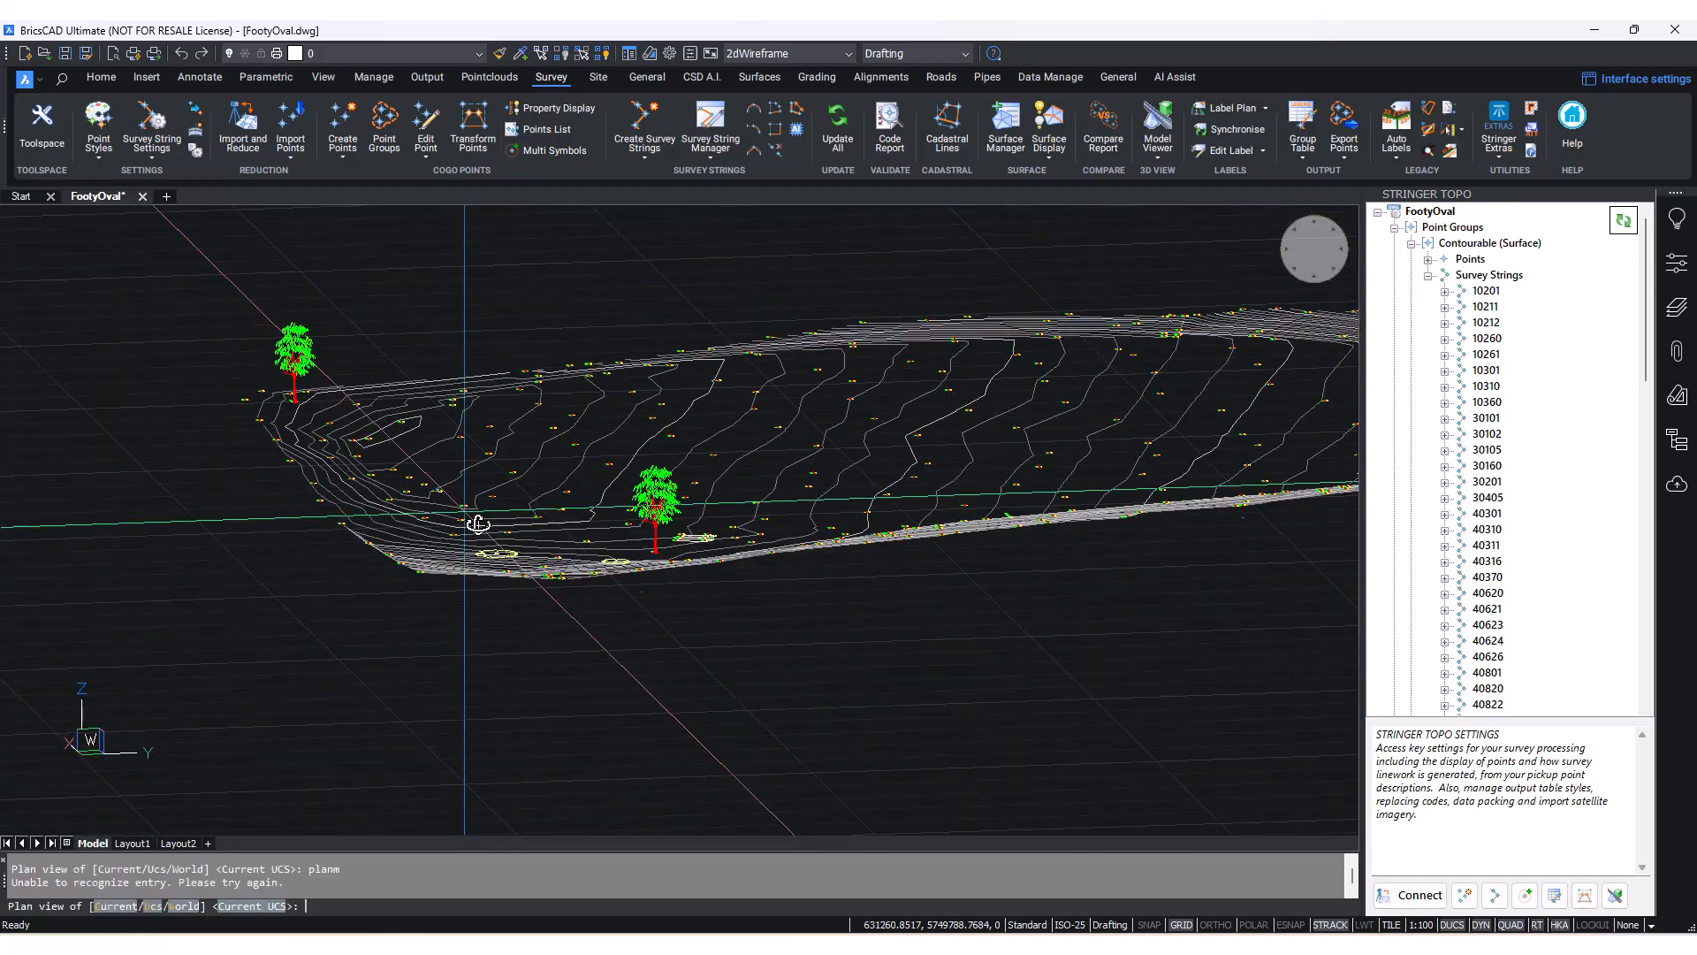
pyautogui.press('Return')
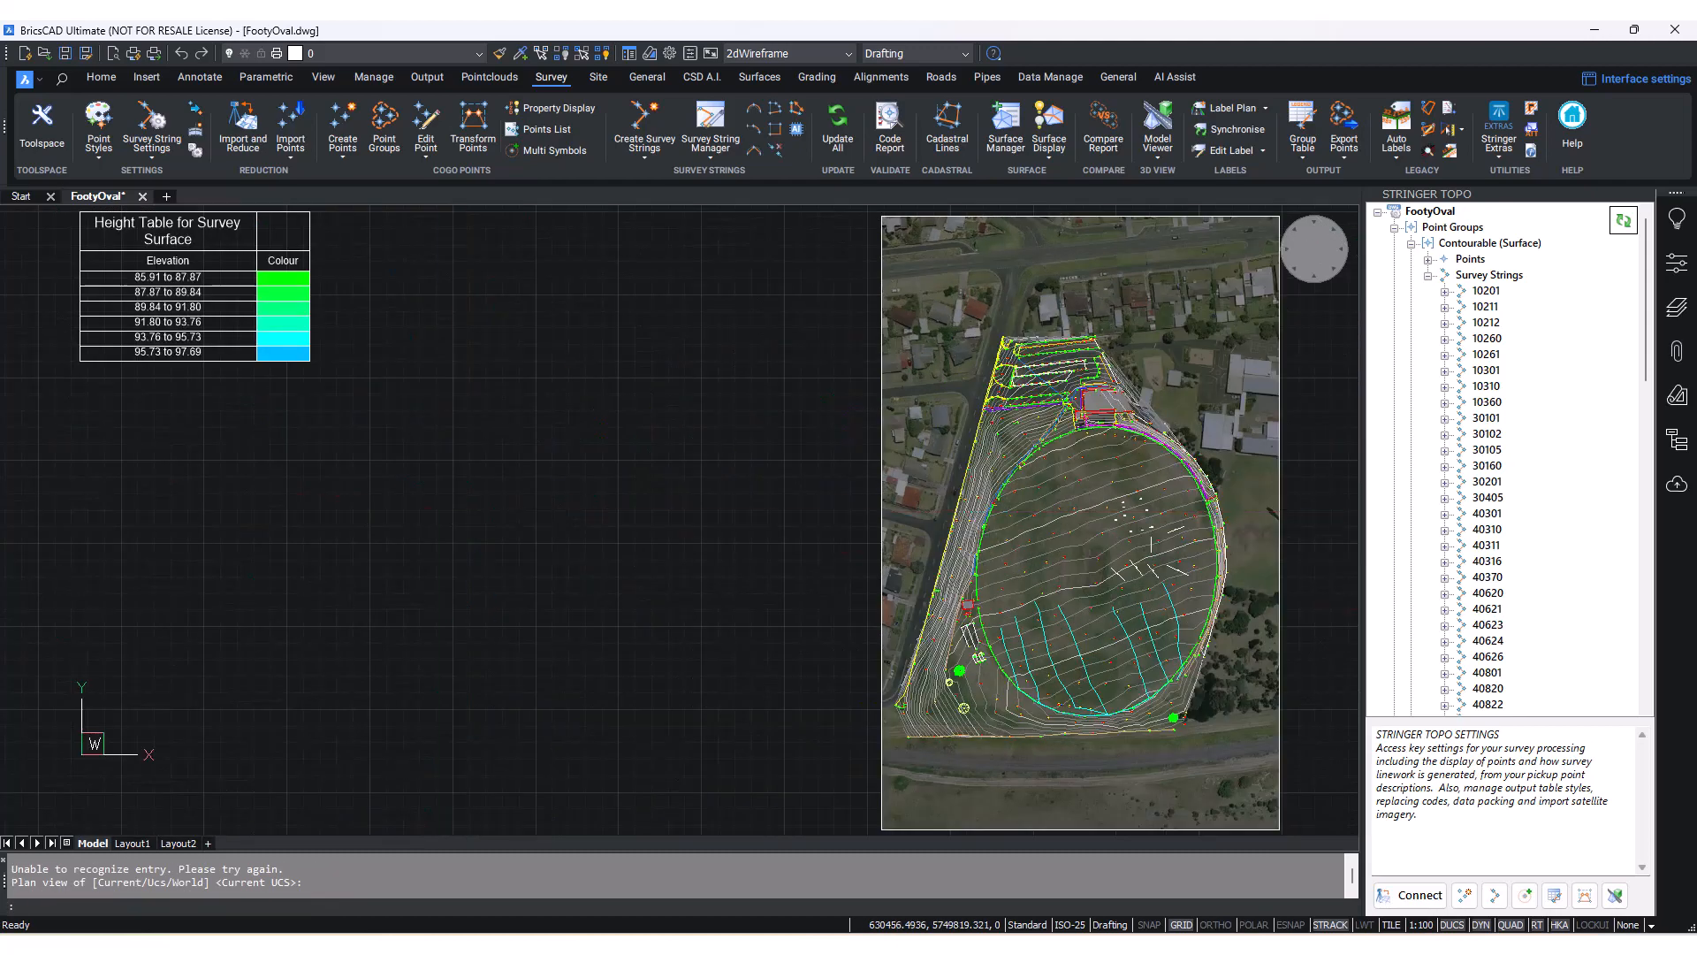
# - Update the tree symbols from the Trees-by Diameter (3D block) multi symbol and close the Multi Symbols settings
pyautogui.scroll(3, 1096, 701)
pyautogui.moveTo(1059, 666); pyautogui.dragTo(809, 541, button='middle')
pyautogui.press('Escape')
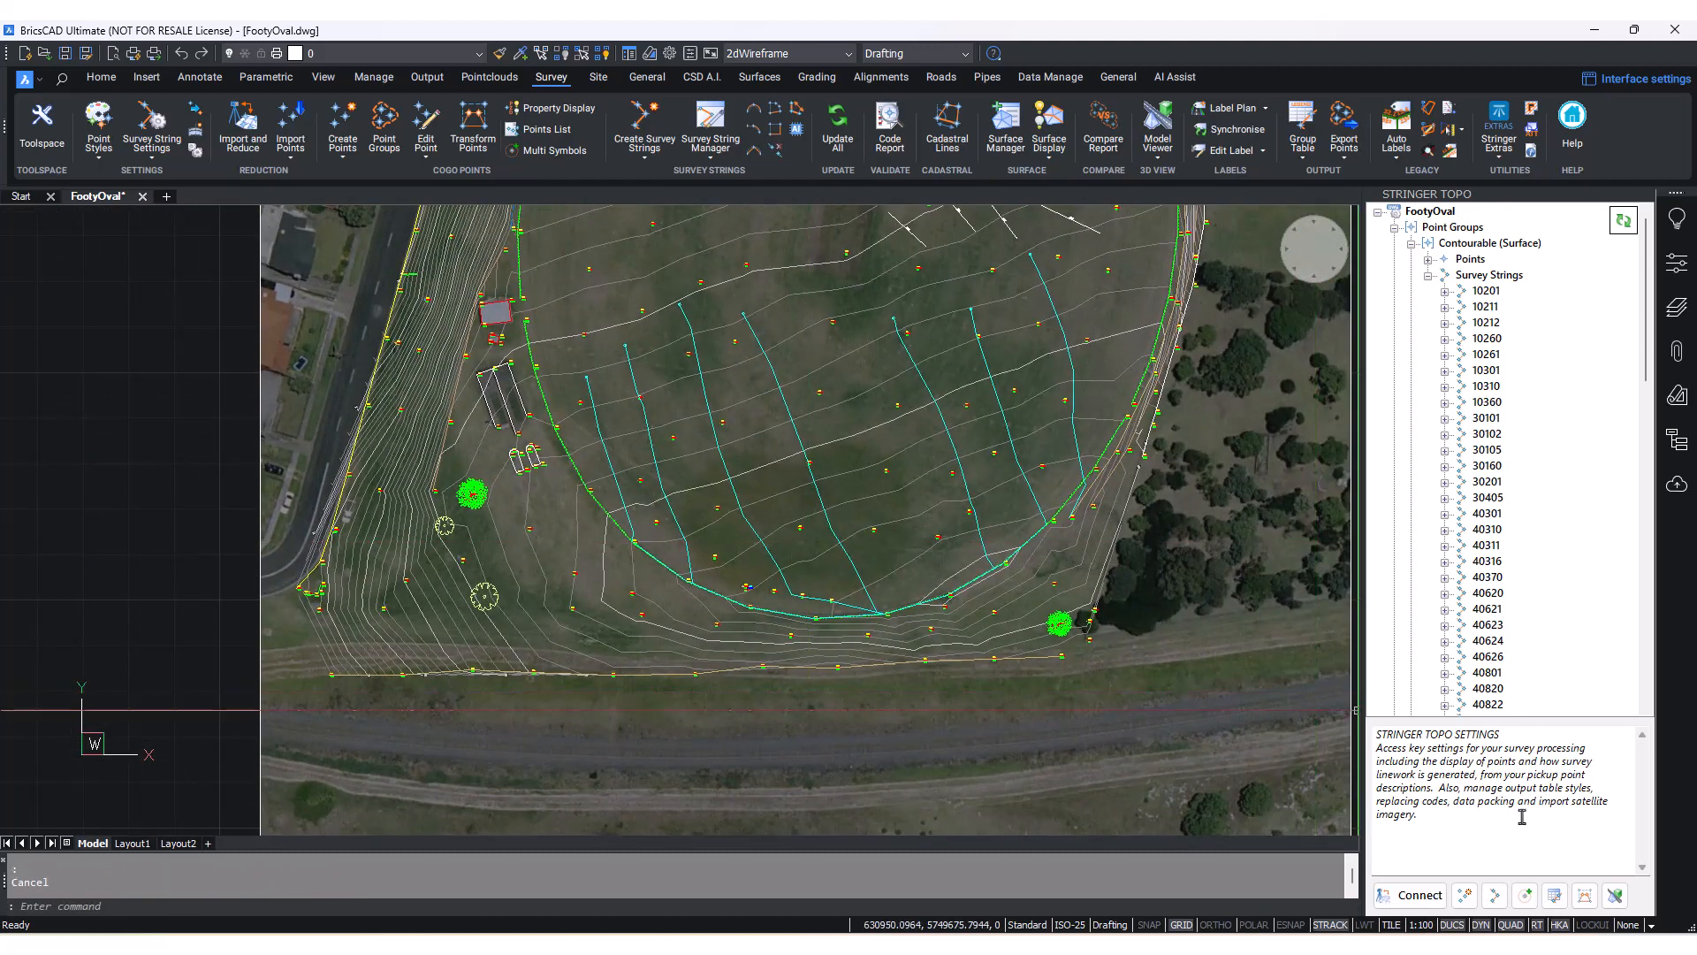
pyautogui.moveTo(488, 525); pyautogui.dragTo(573, 528, button='middle')
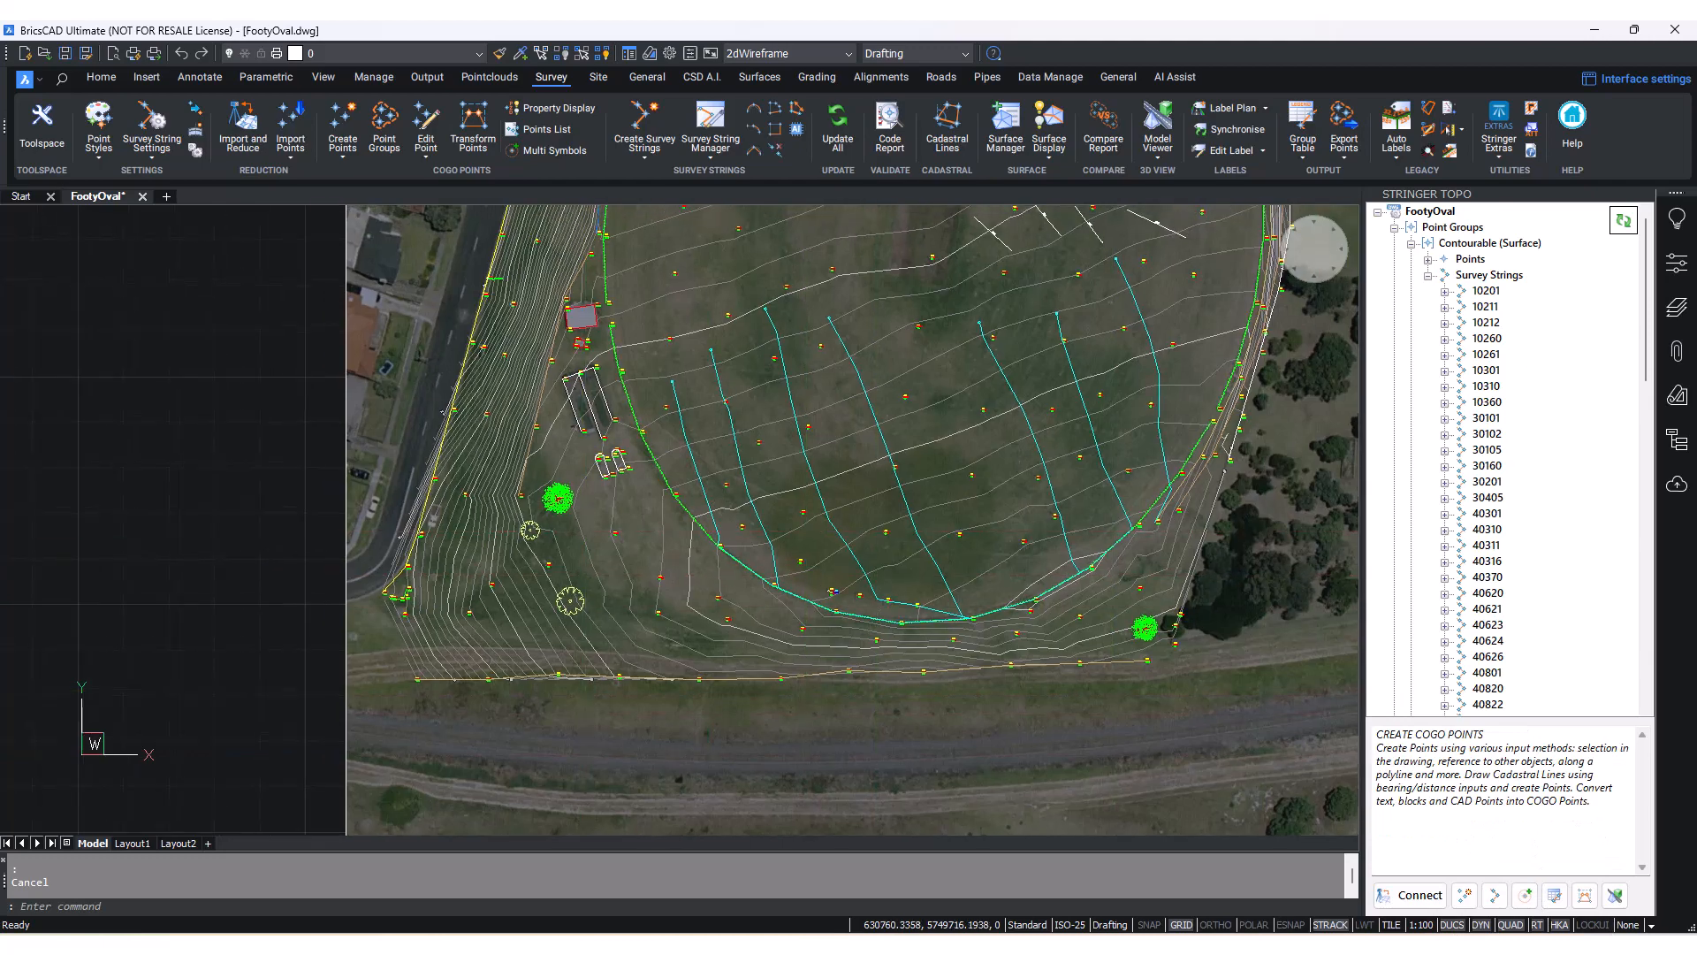
pyautogui.scroll(3, 573, 528)
pyautogui.scroll(2, 512, 447)
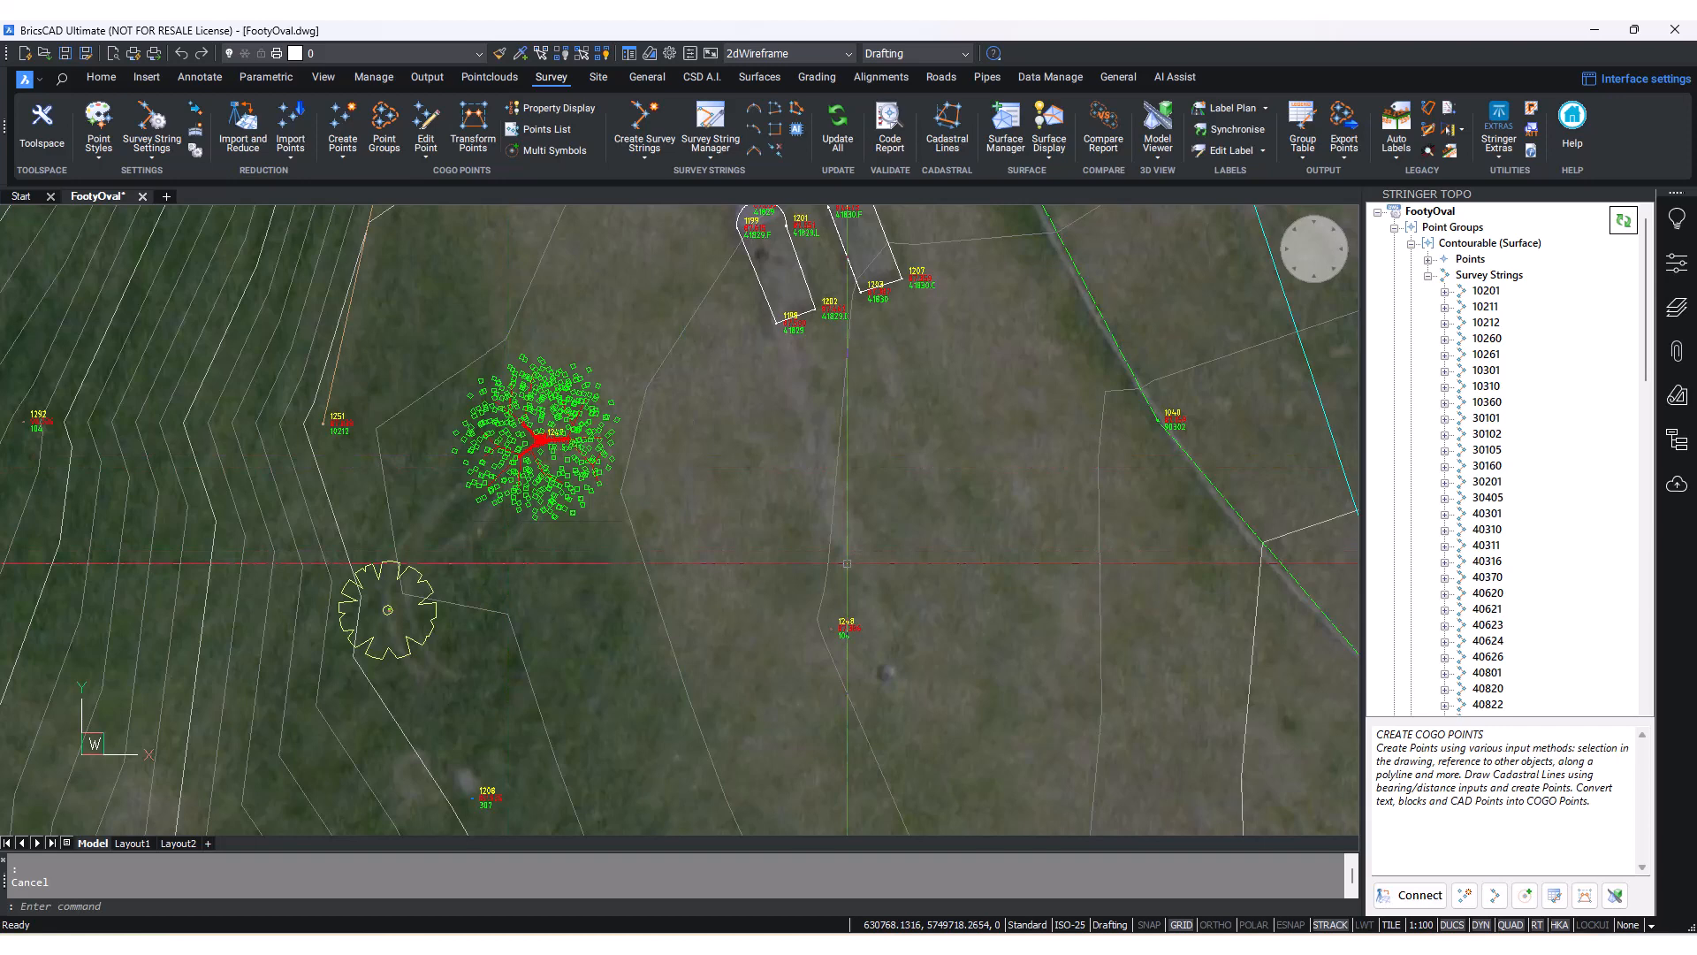
pyautogui.click(1524, 895)
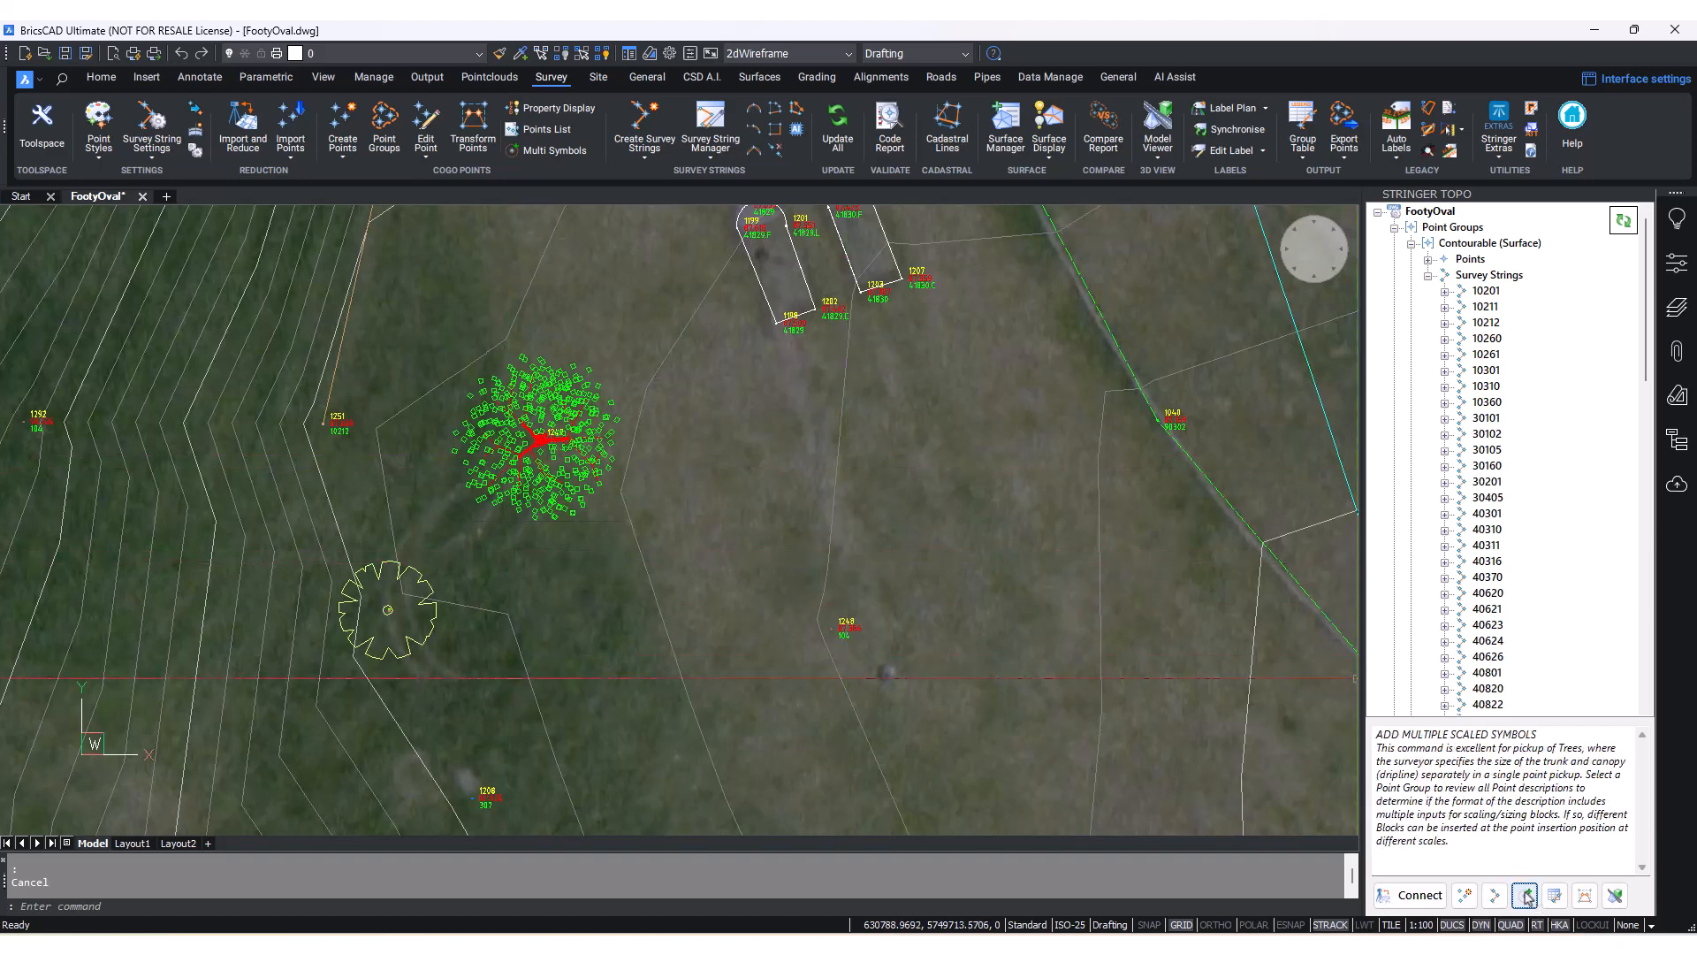
pyautogui.click(713, 714)
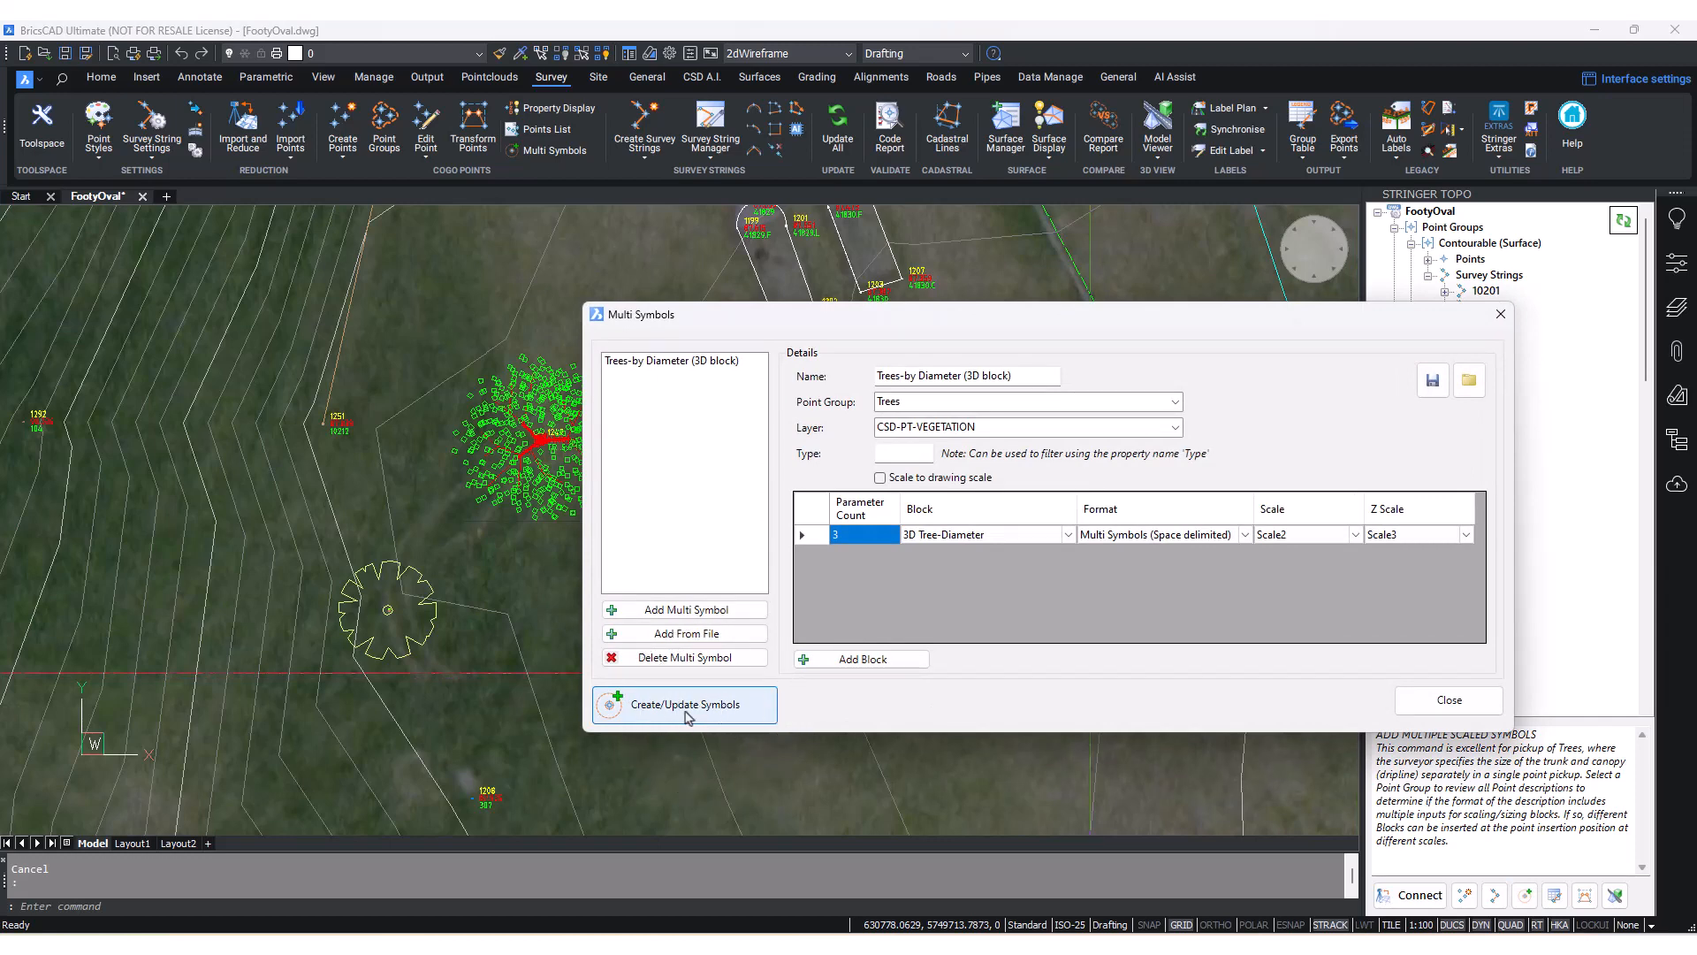
pyautogui.click(1447, 700)
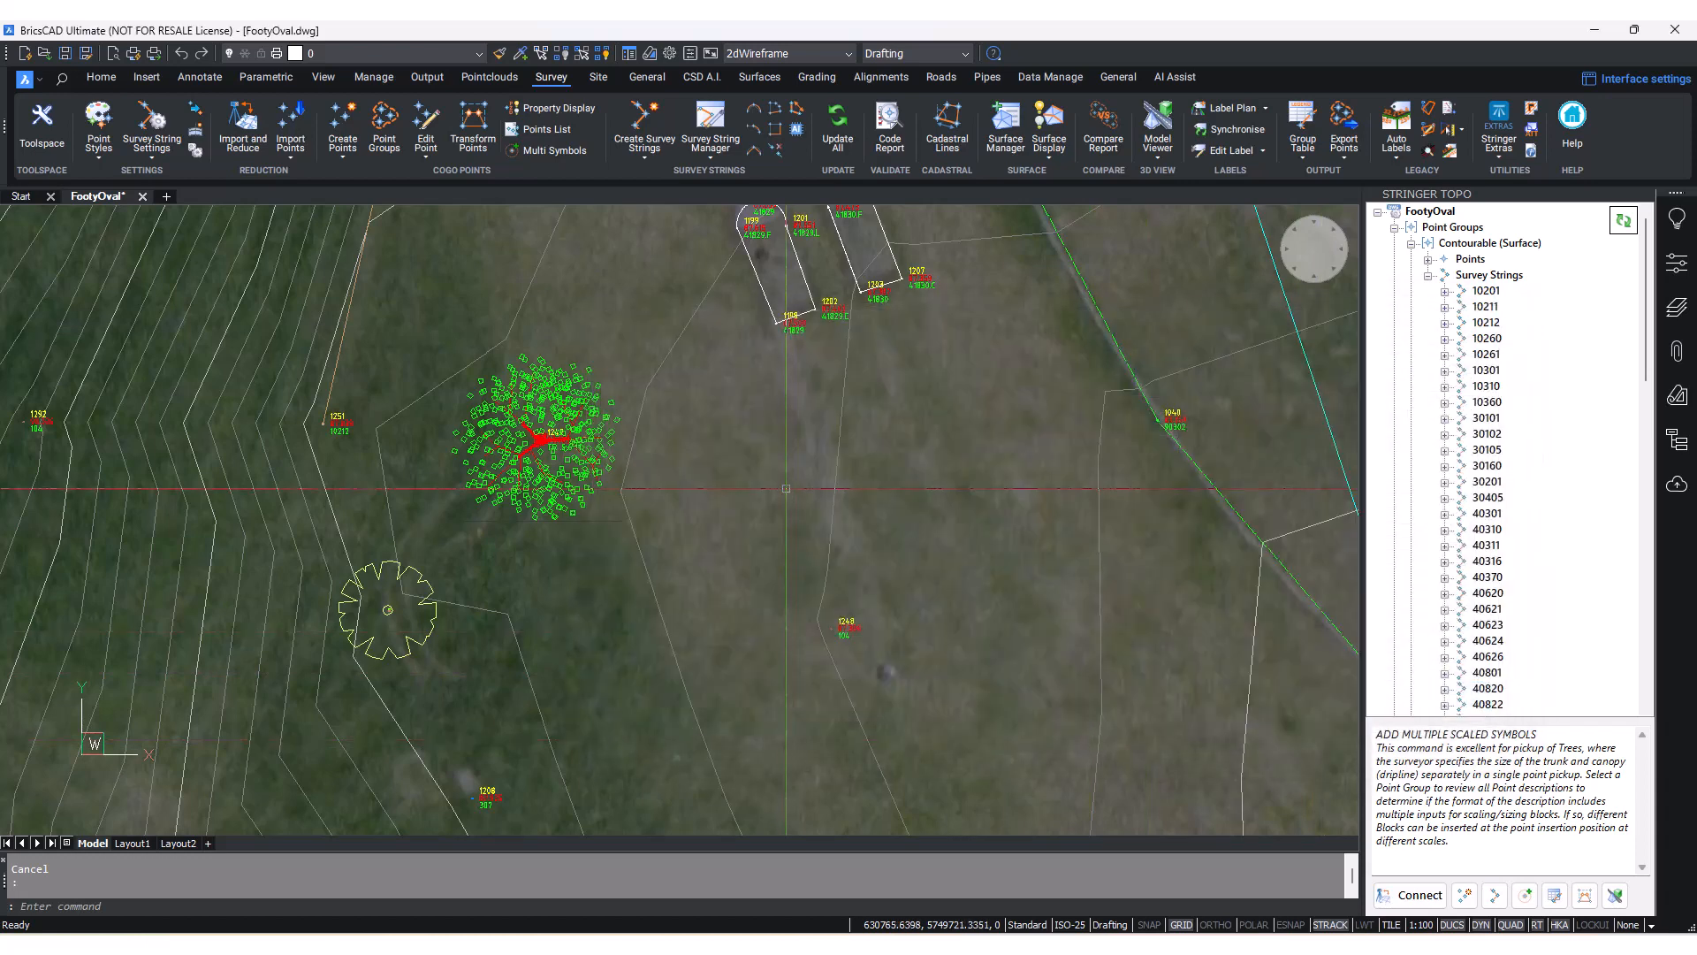
# - Collapse the Survey Strings of the Contourable (Surface) group and open the Point Groups settings, keeping the surveyed features beside them visible
pyautogui.scroll(-5, 781, 492)
pyautogui.moveTo(903, 434); pyautogui.dragTo(782, 474, button='middle')
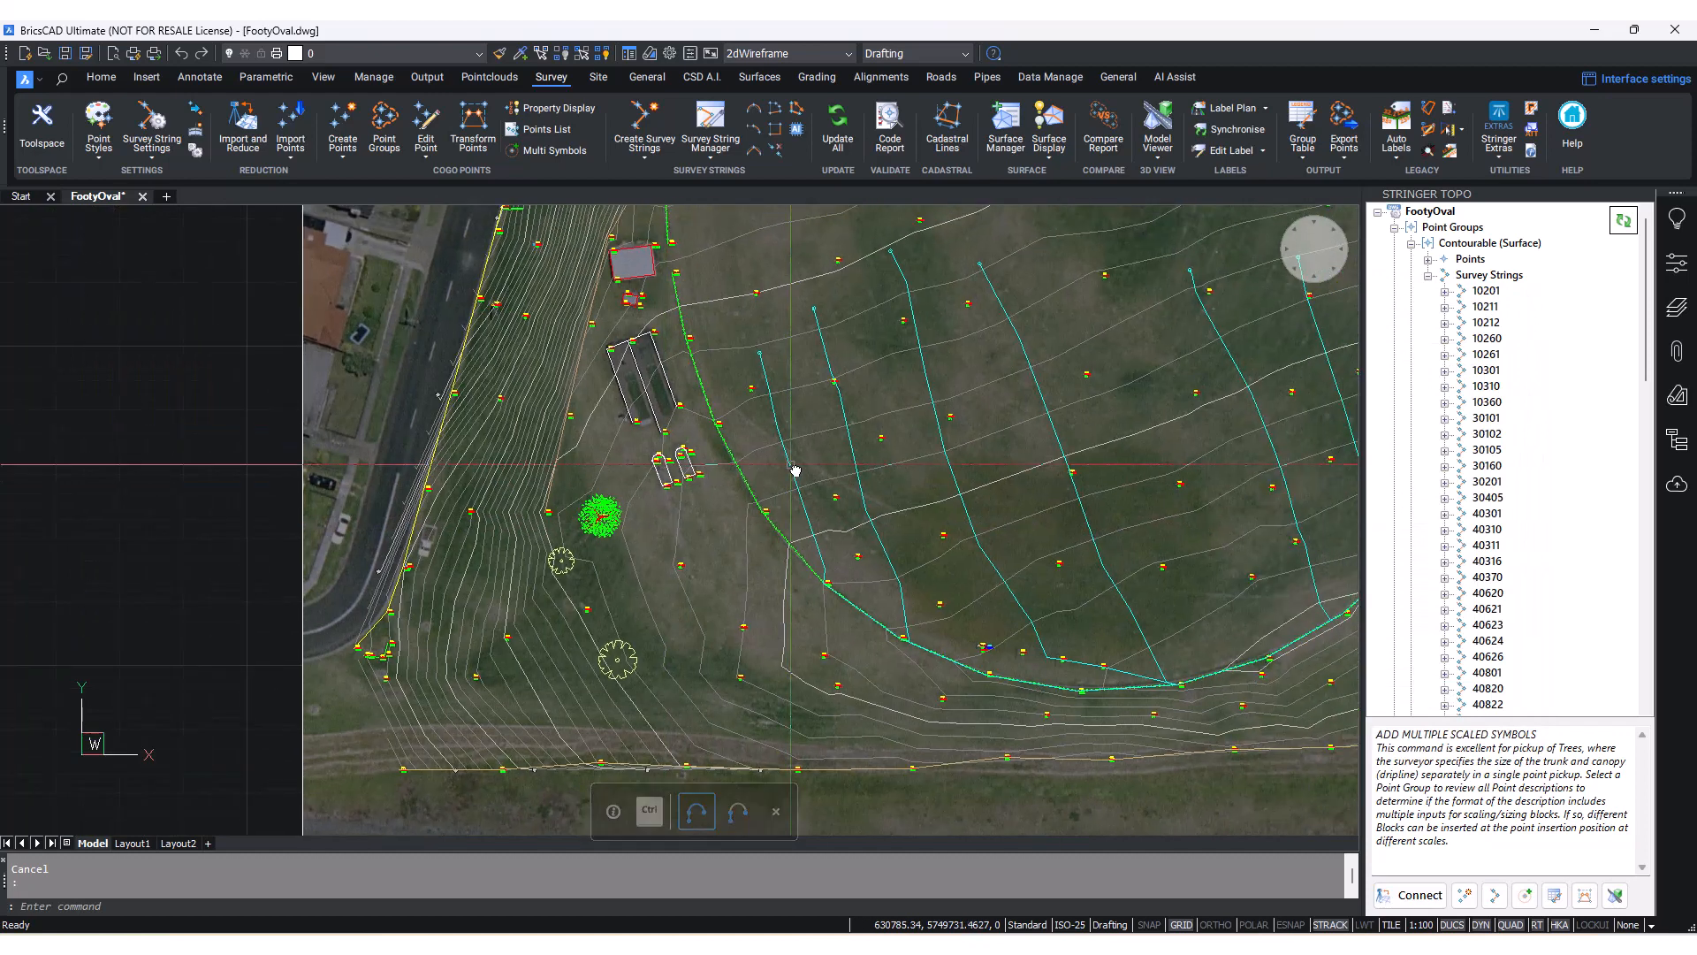
pyautogui.moveTo(961, 376)
pyautogui.mouseDown(button='middle')
pyautogui.moveTo(854, 552)
pyautogui.moveTo(845, 599)
pyautogui.moveTo(853, 522)
pyautogui.moveTo(949, 543)
pyautogui.mouseUp(button='middle')
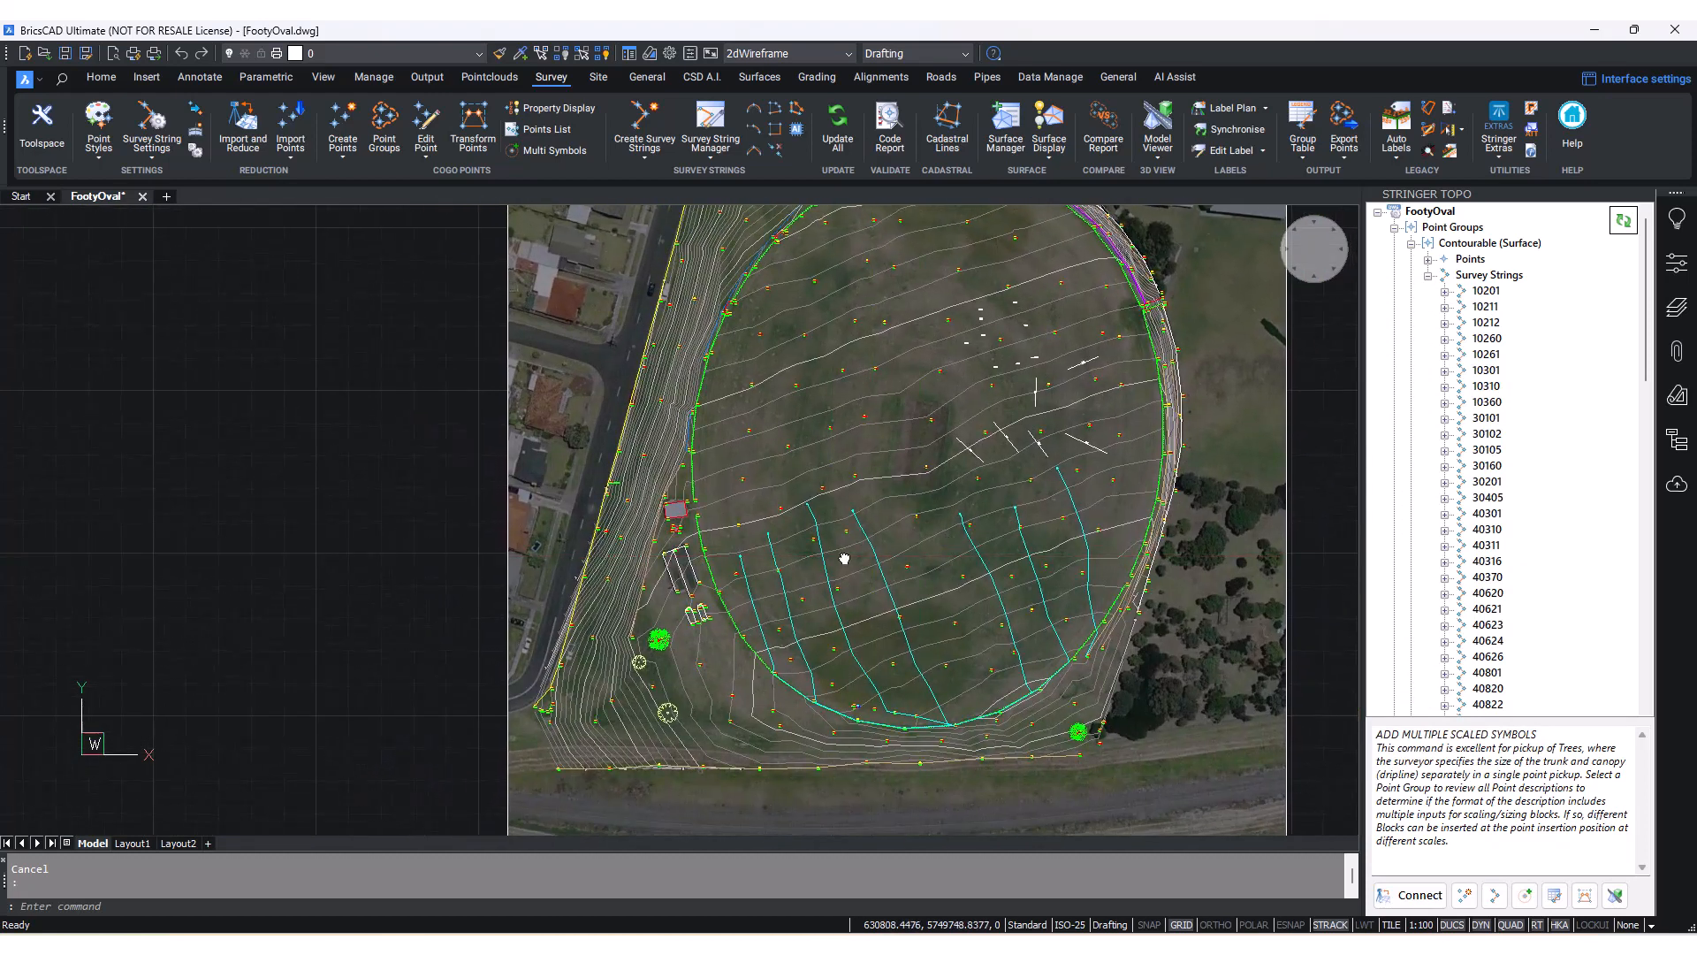
pyautogui.moveTo(836, 563); pyautogui.dragTo(870, 542, button='middle')
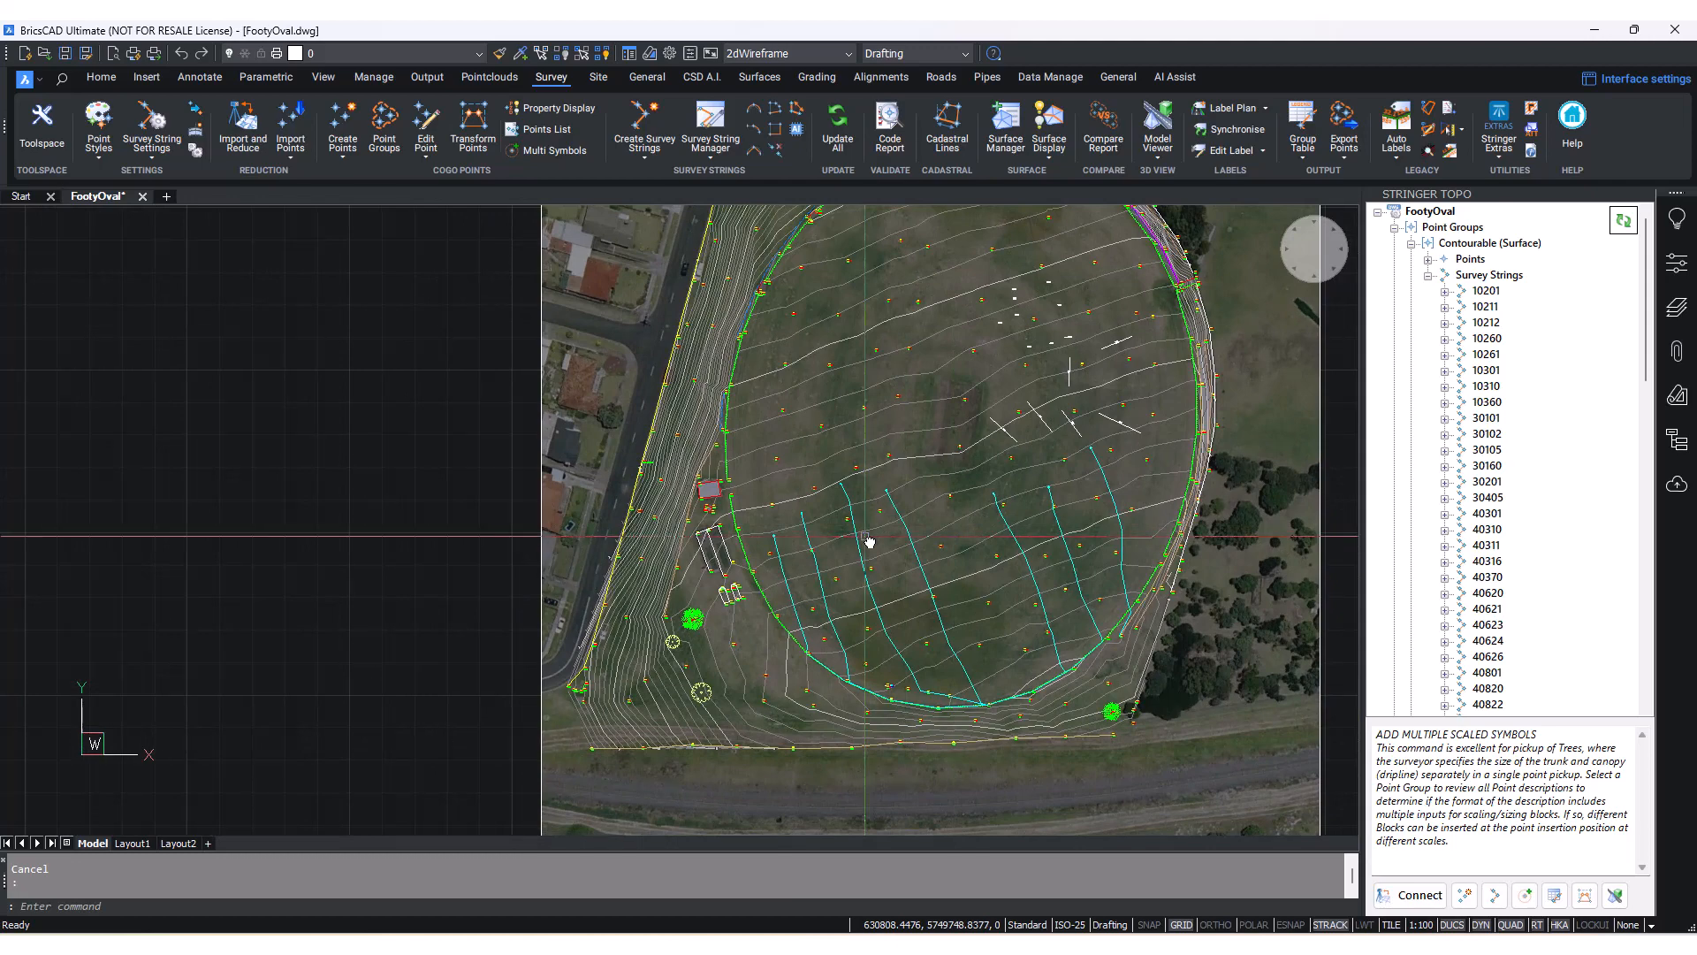
pyautogui.click(1427, 275)
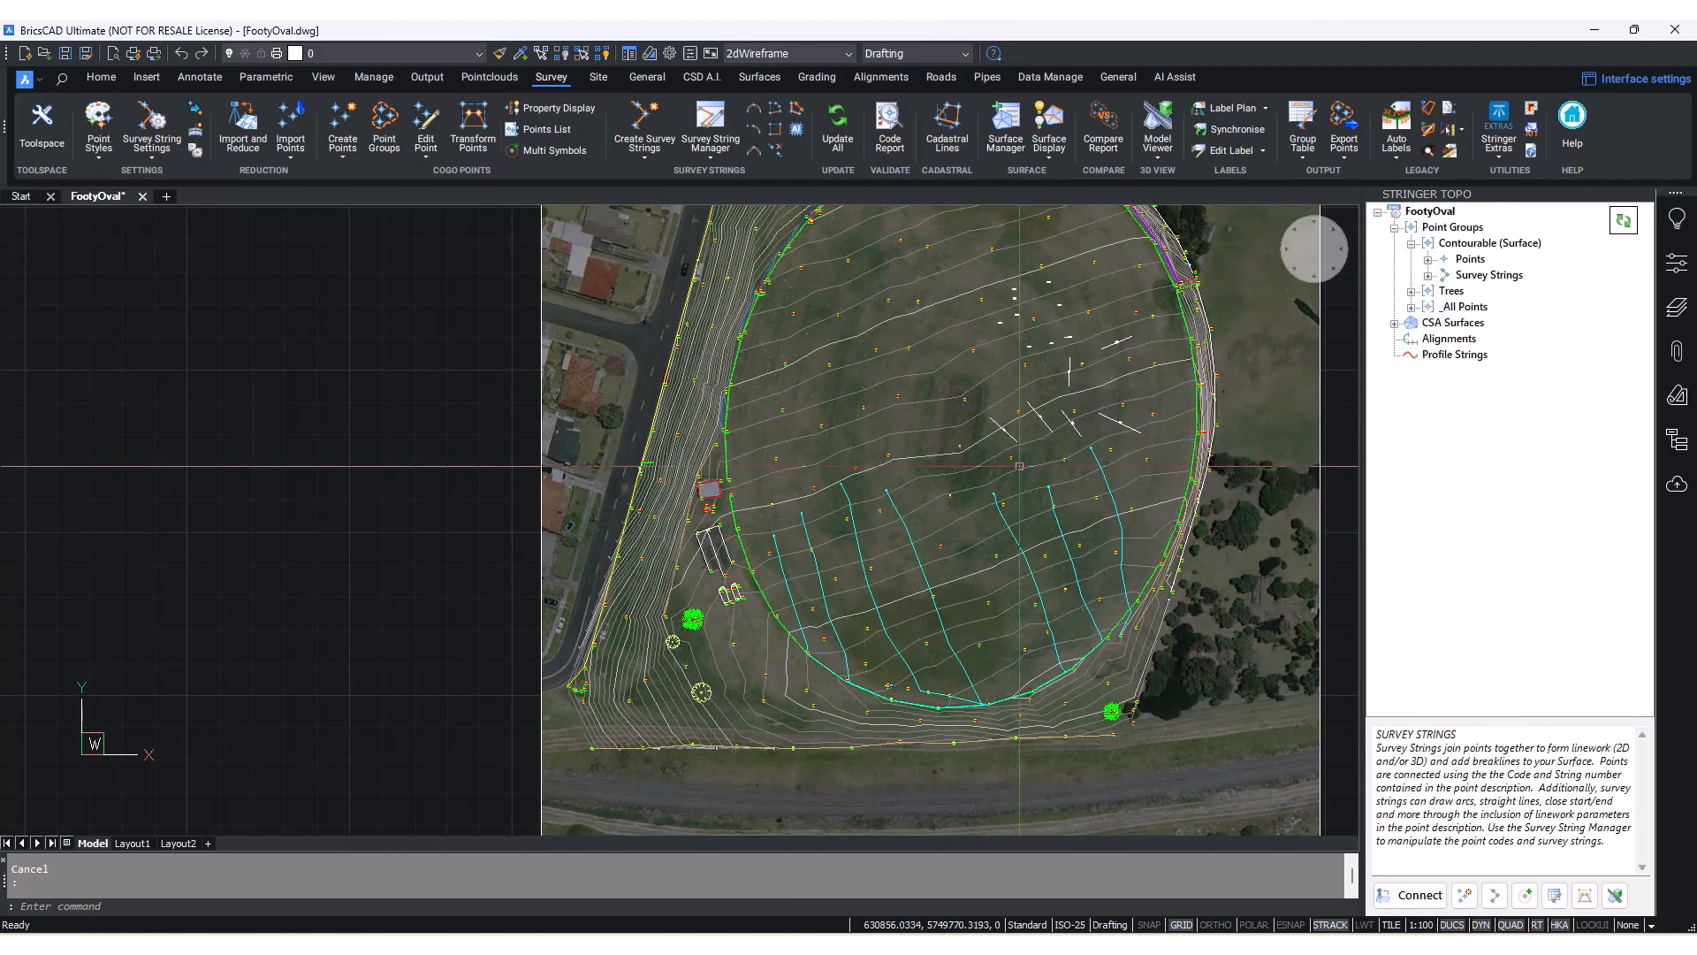
pyautogui.scroll(5, 698, 588)
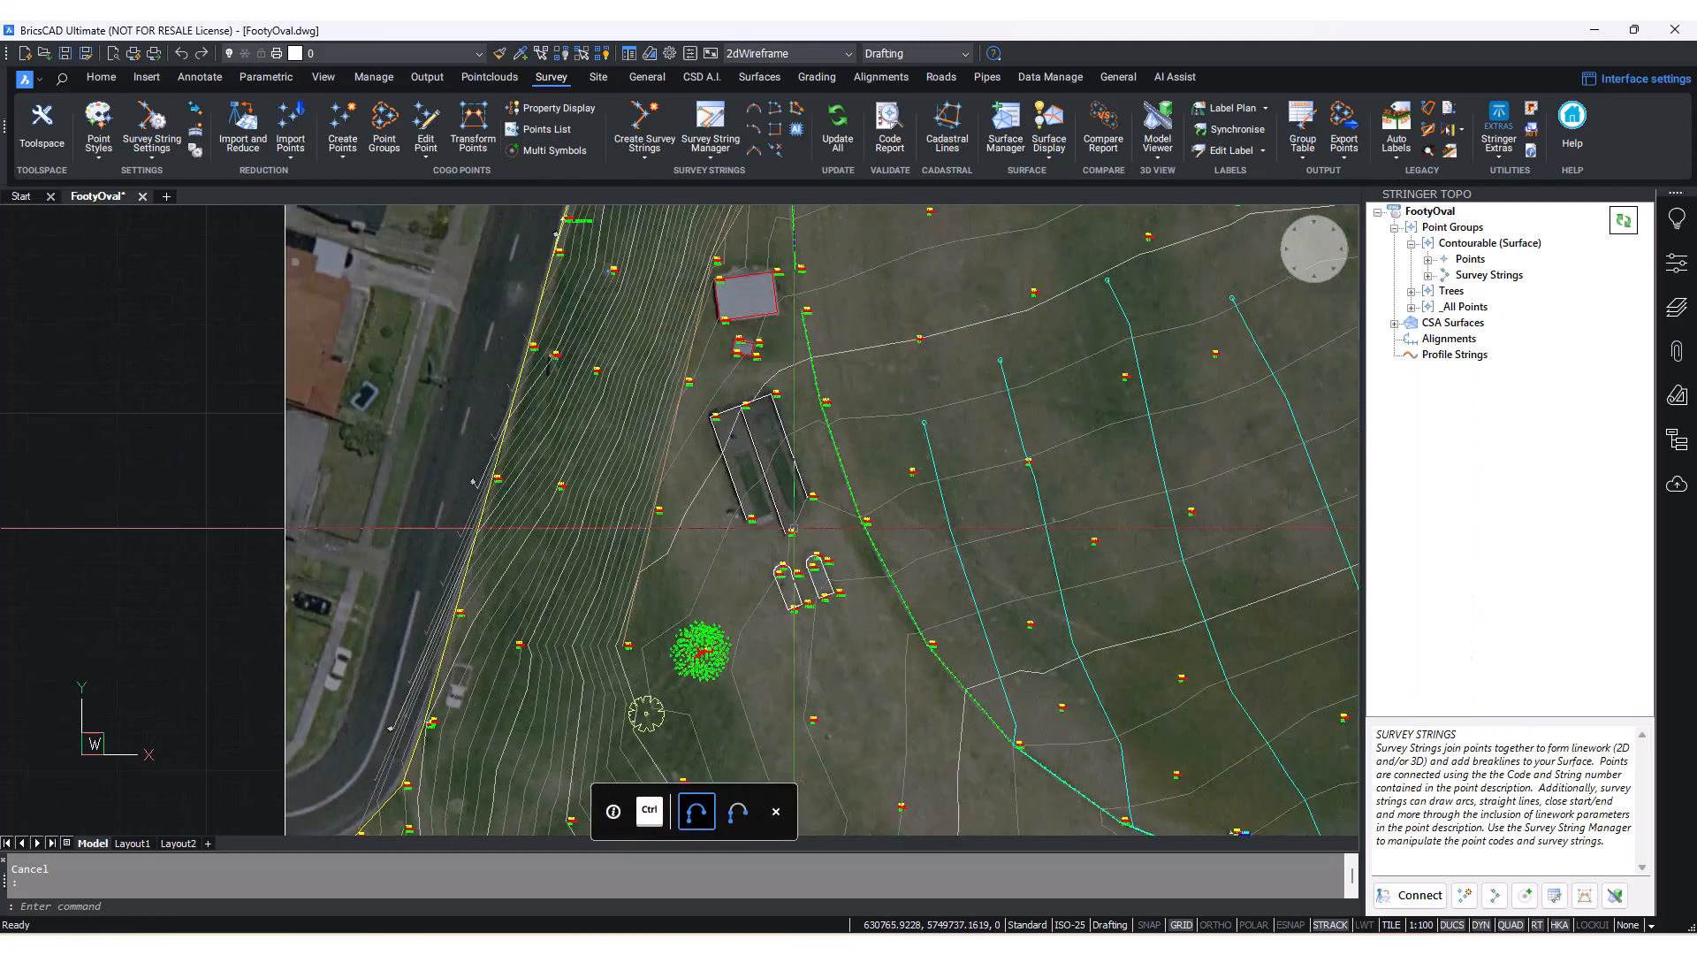
pyautogui.rightClick(1445, 228)
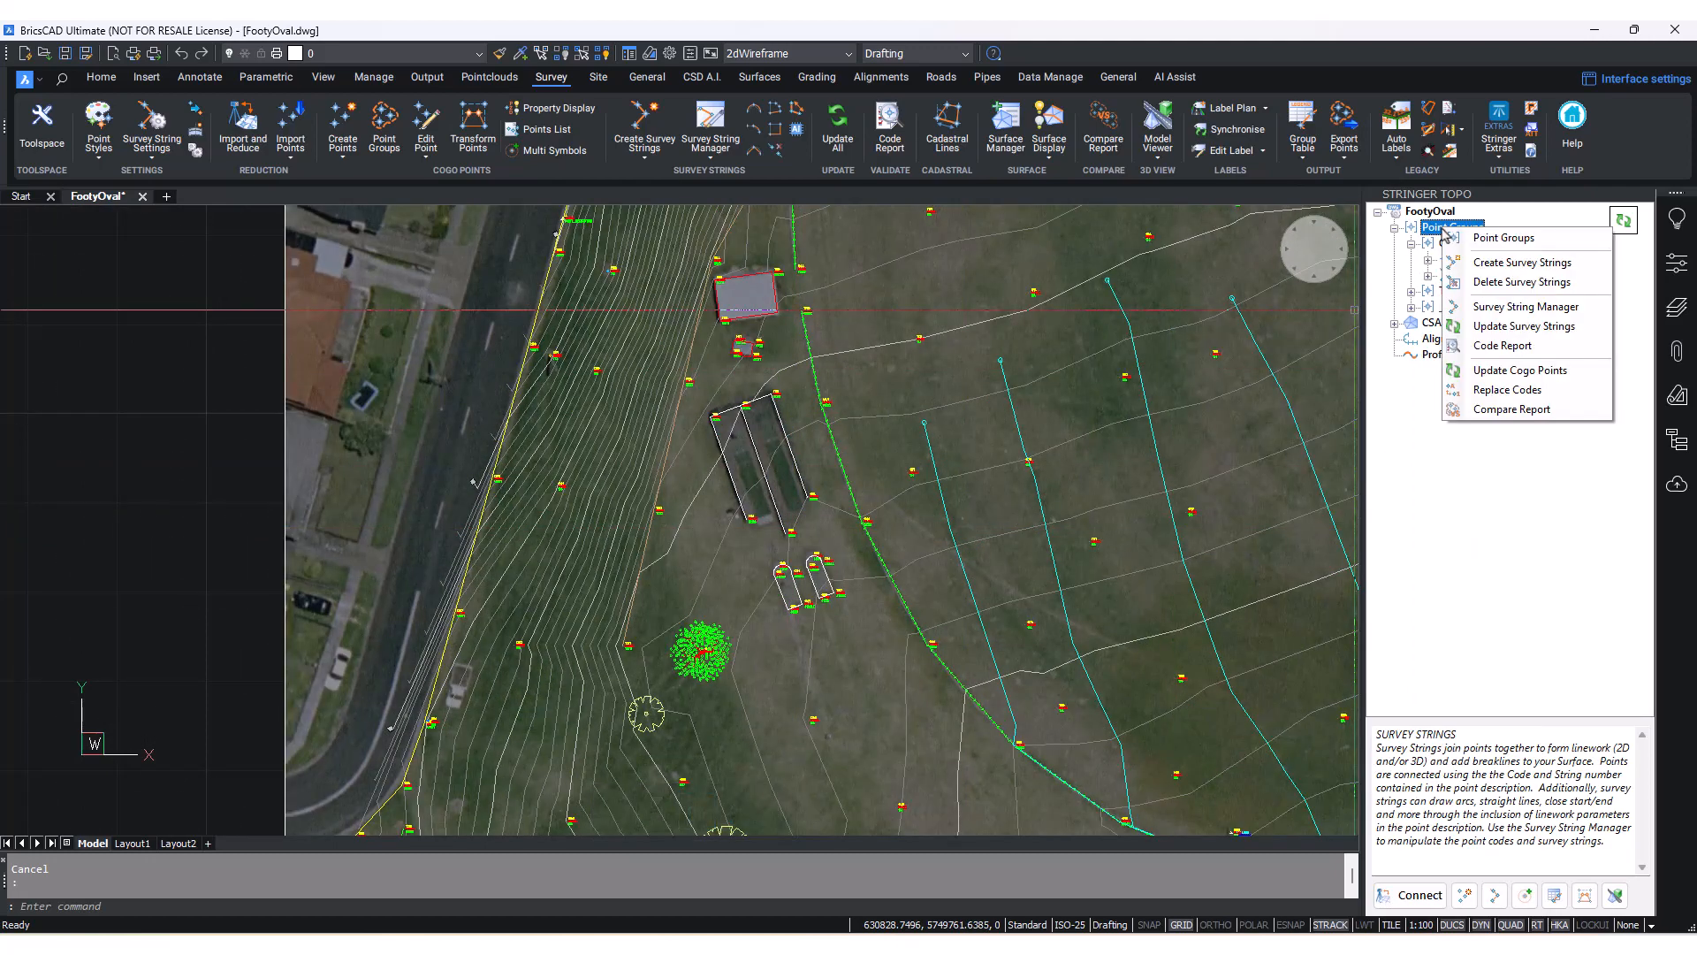
pyautogui.click(1503, 238)
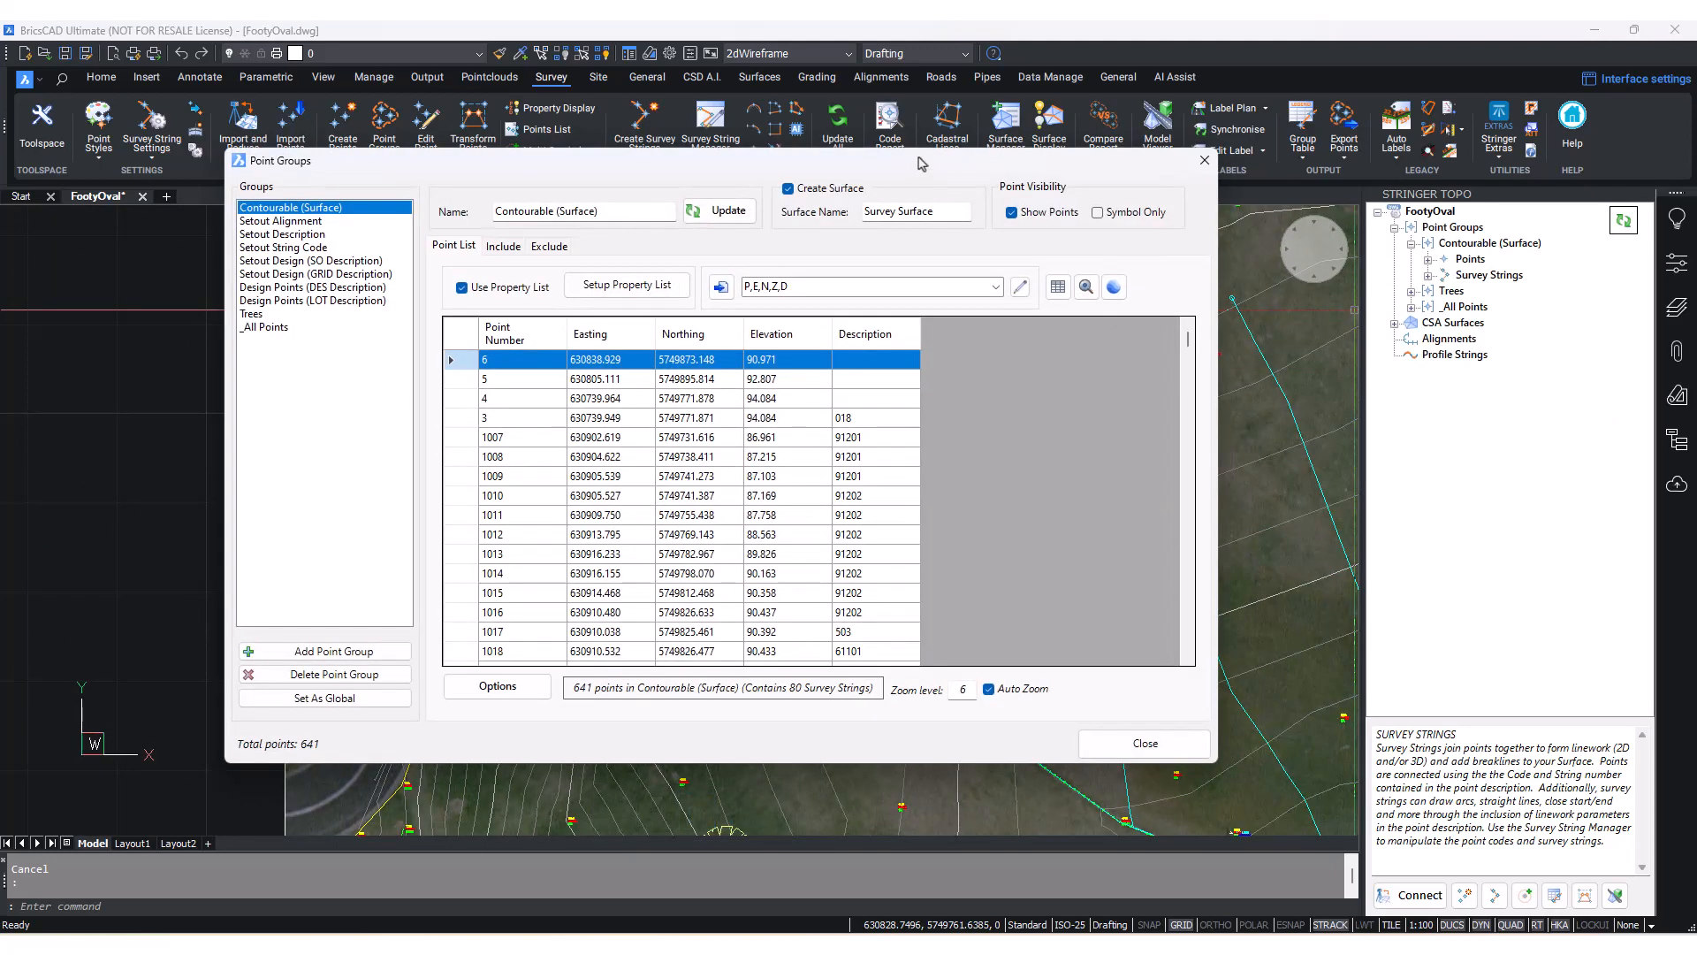
pyautogui.moveTo(922, 164)
pyautogui.mouseDown()
pyautogui.moveTo(717, 229)
pyautogui.moveTo(696, 218)
pyautogui.mouseUp()
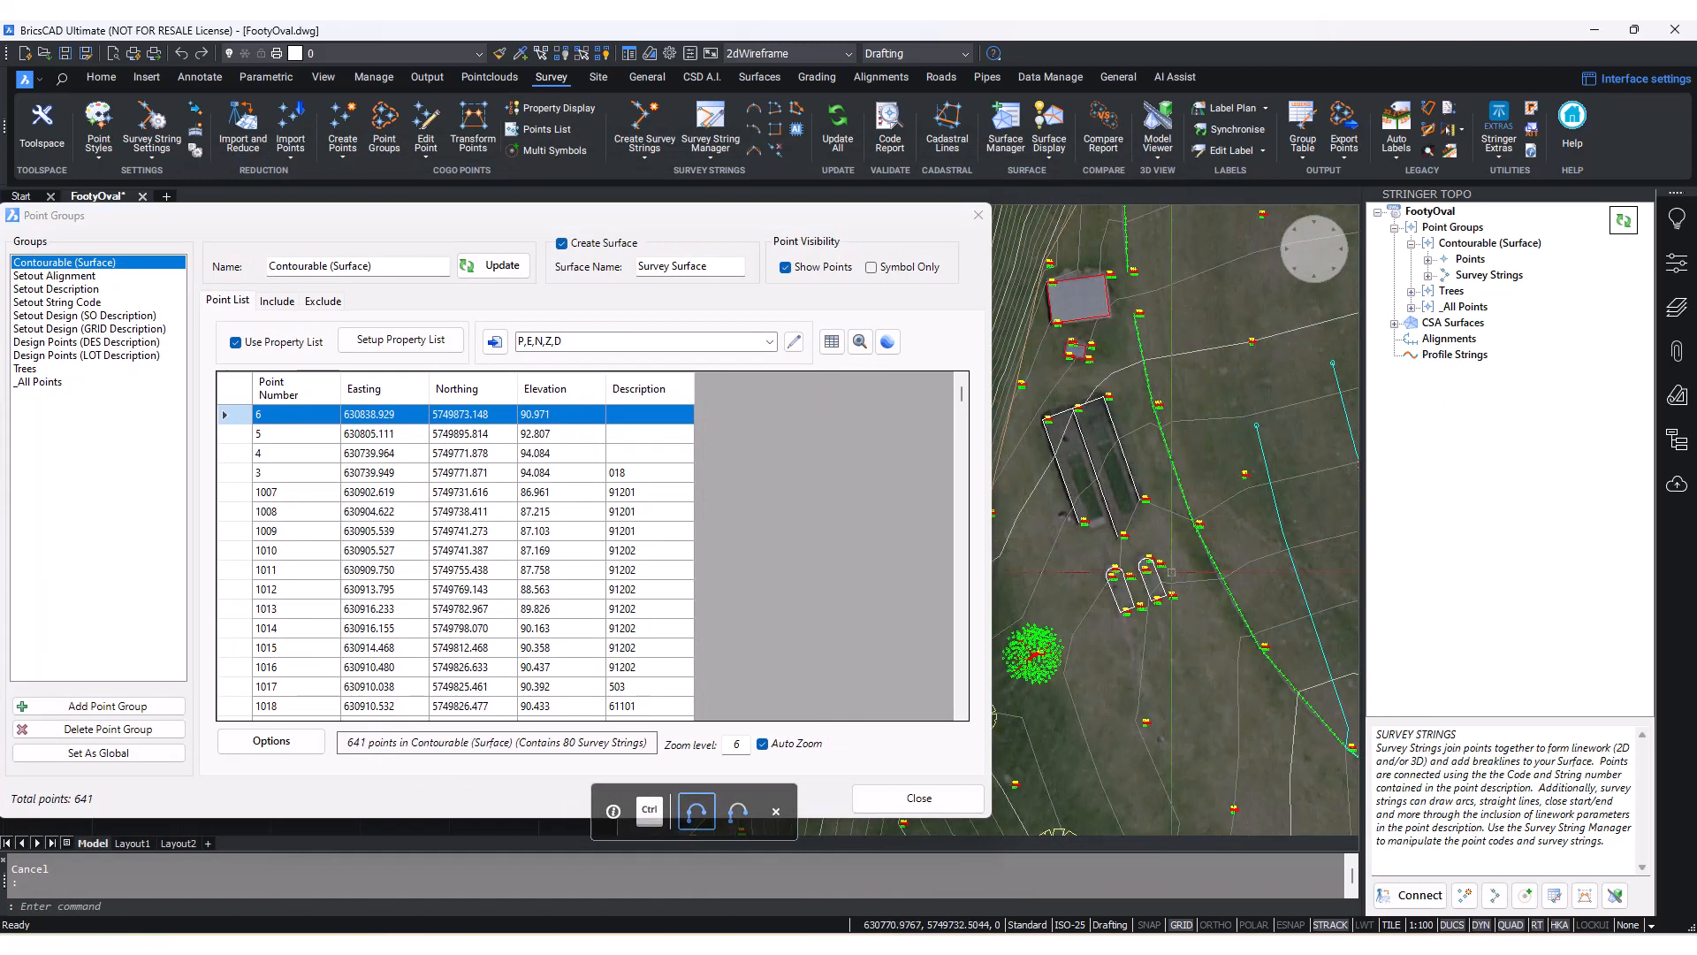
# - Try displaying the Contourable (Surface) points as symbols only, examine the drawing, and switch Symbol Only off again
pyautogui.scroll(5, 1172, 573)
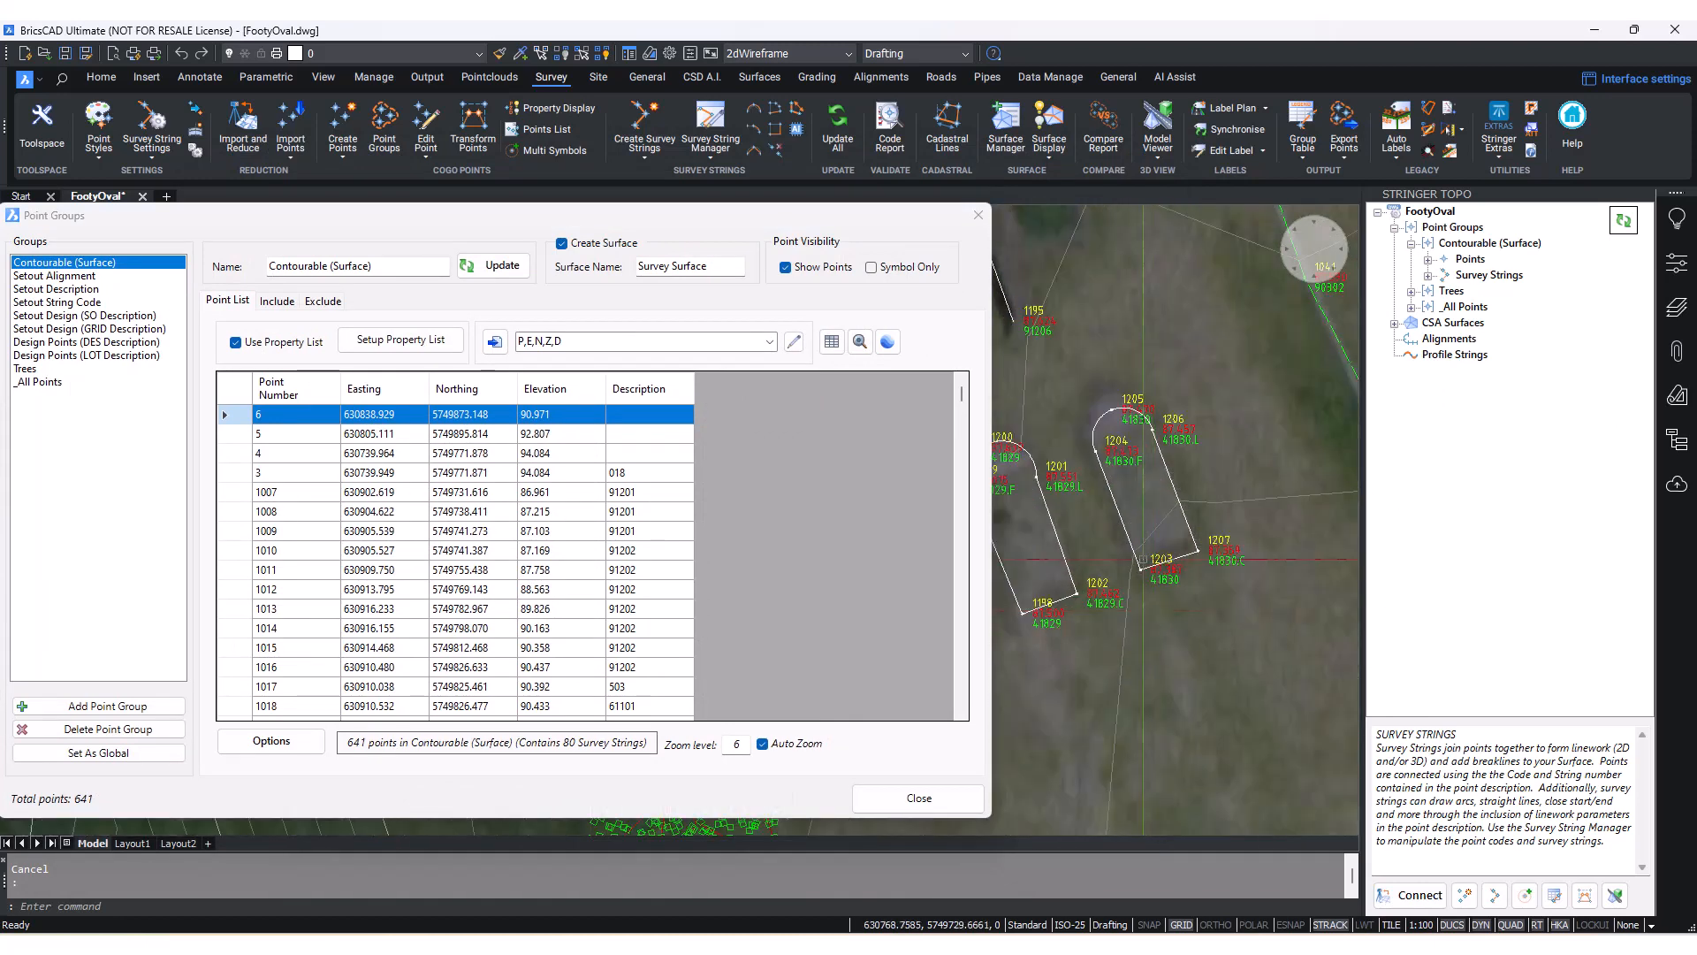
pyautogui.scroll(2, 1144, 610)
pyautogui.scroll(2, 1282, 473)
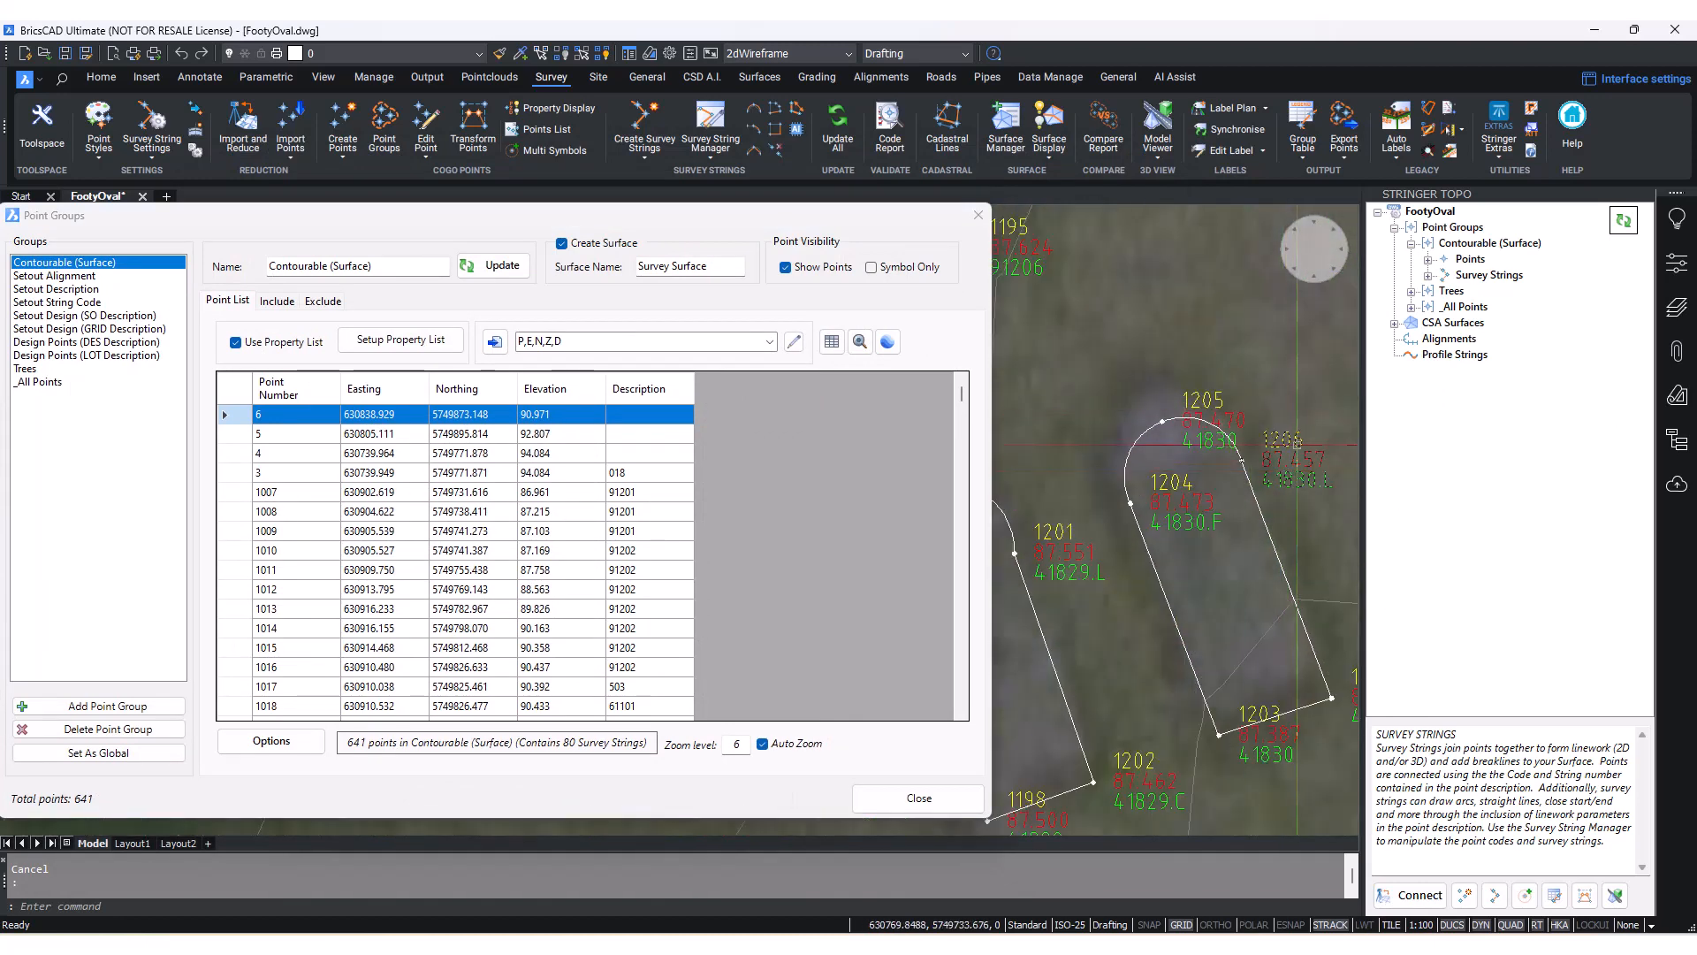
pyautogui.moveTo(521, 217); pyautogui.dragTo(545, 216)
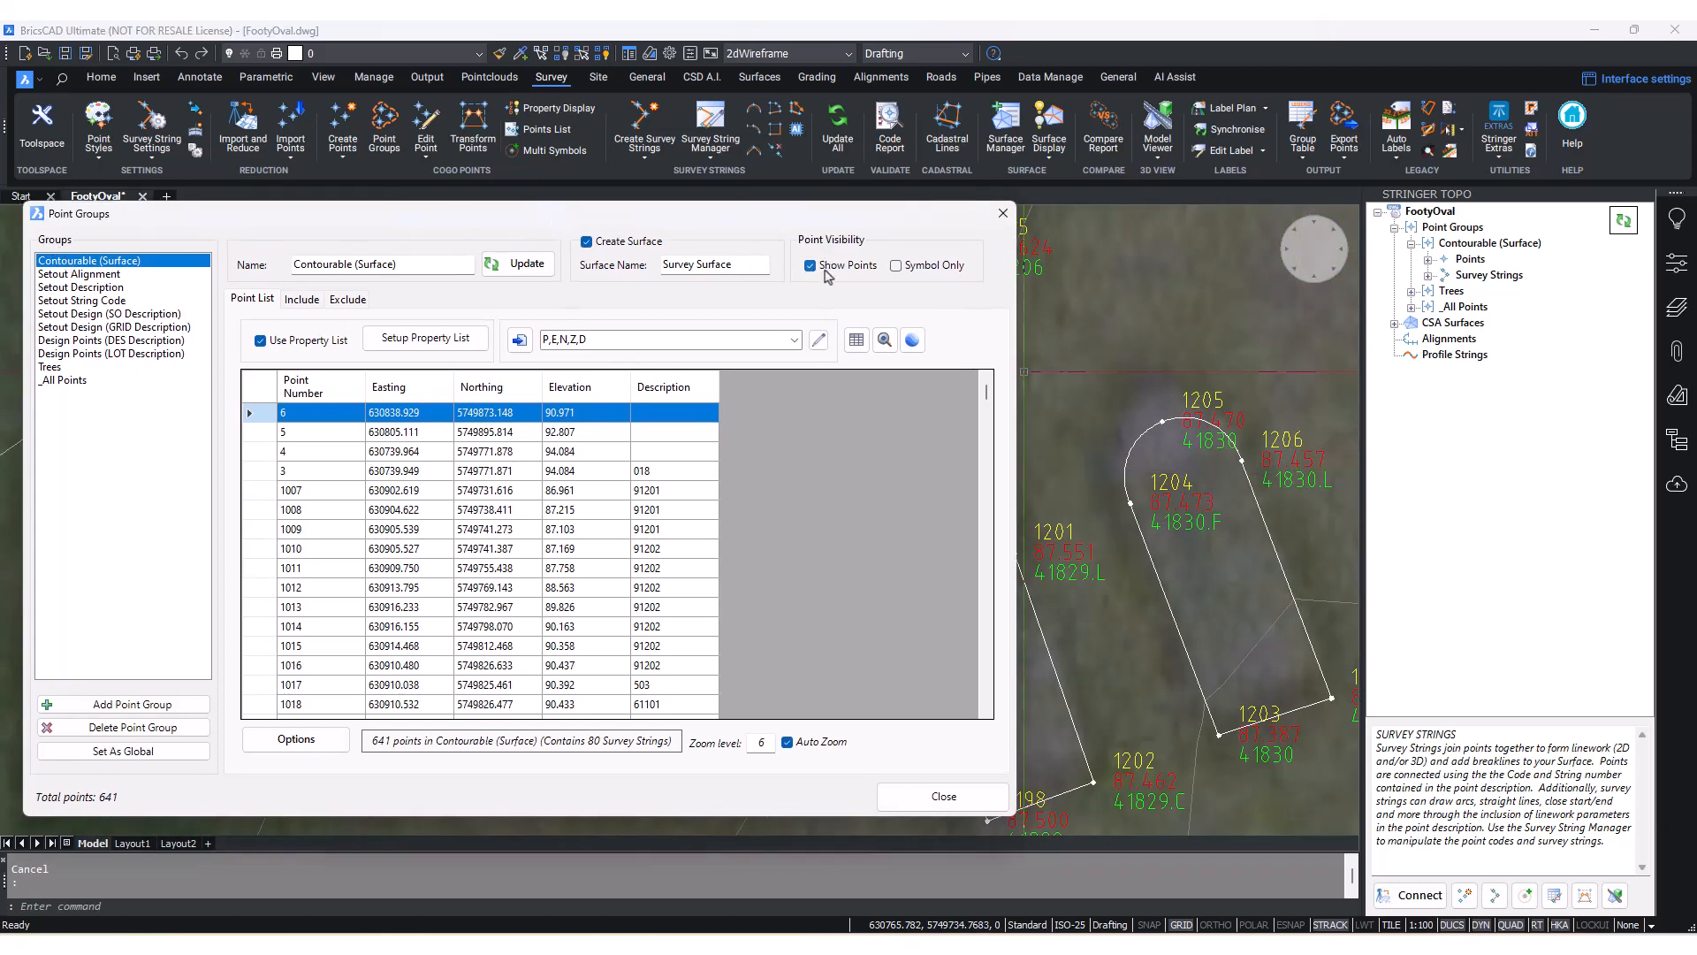
pyautogui.click(897, 268)
pyautogui.moveTo(1149, 428)
pyautogui.mouseDown(button='middle')
pyautogui.moveTo(1115, 458)
pyautogui.moveTo(1117, 550)
pyautogui.mouseUp(button='middle')
pyautogui.scroll(-6, 1115, 458)
pyautogui.scroll(-5, 1115, 459)
pyautogui.scroll(12, 1201, 448)
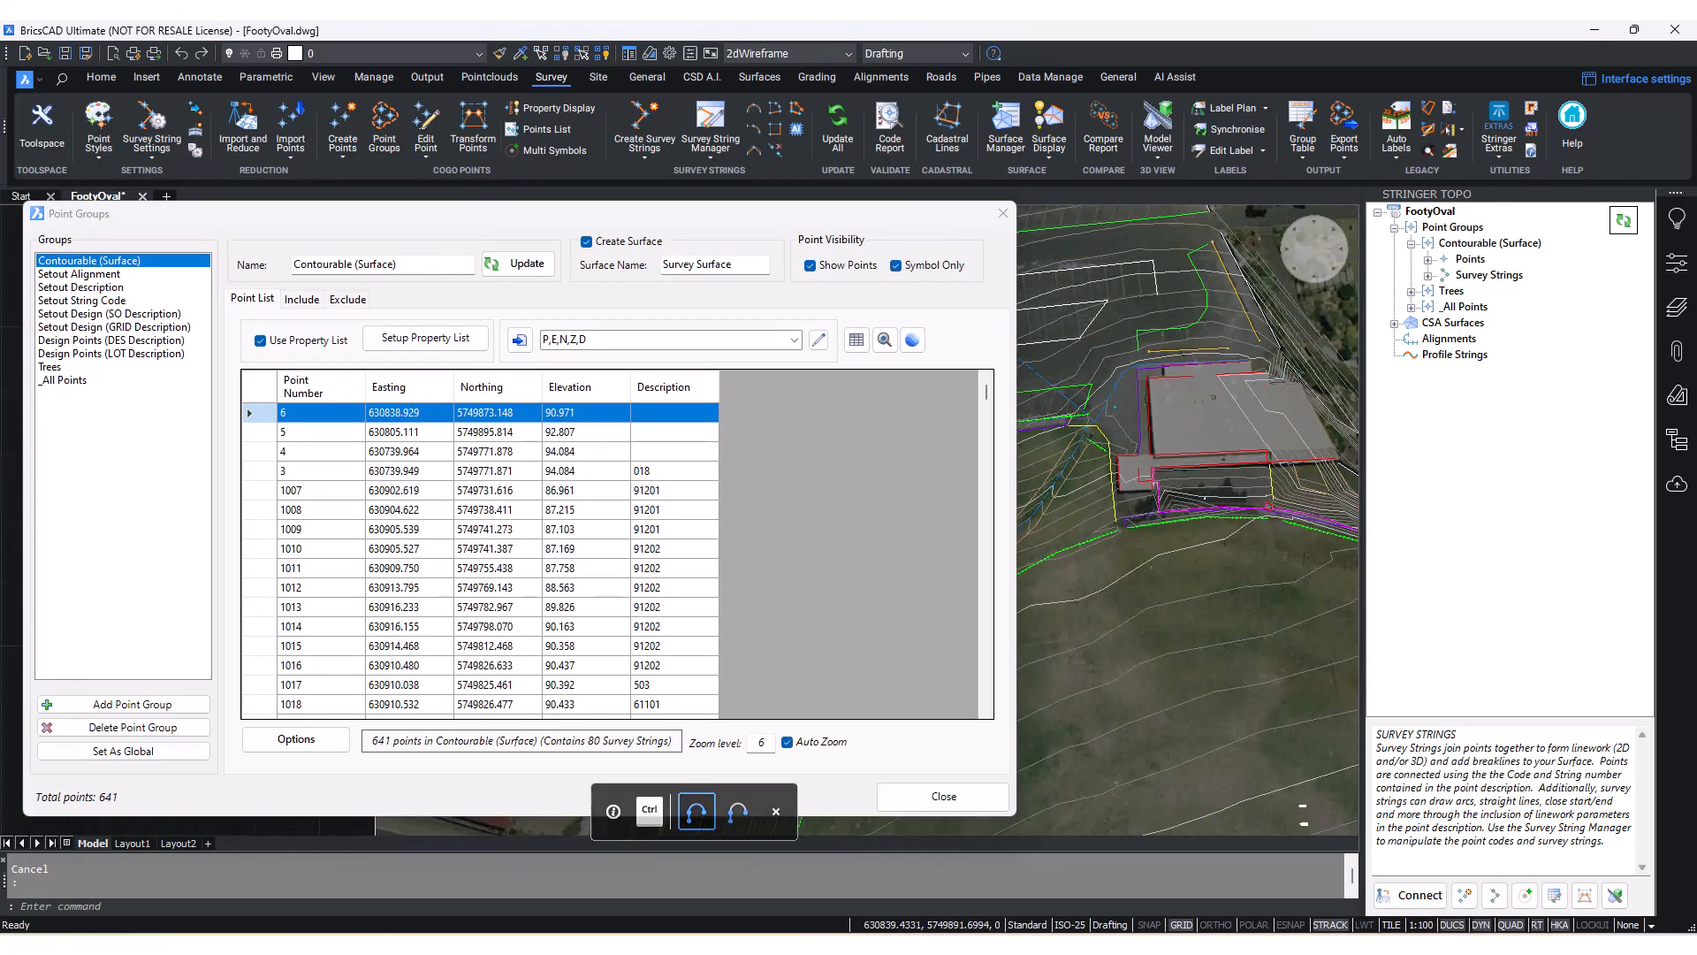
pyautogui.scroll(-12, 1201, 448)
pyautogui.scroll(10, 1142, 566)
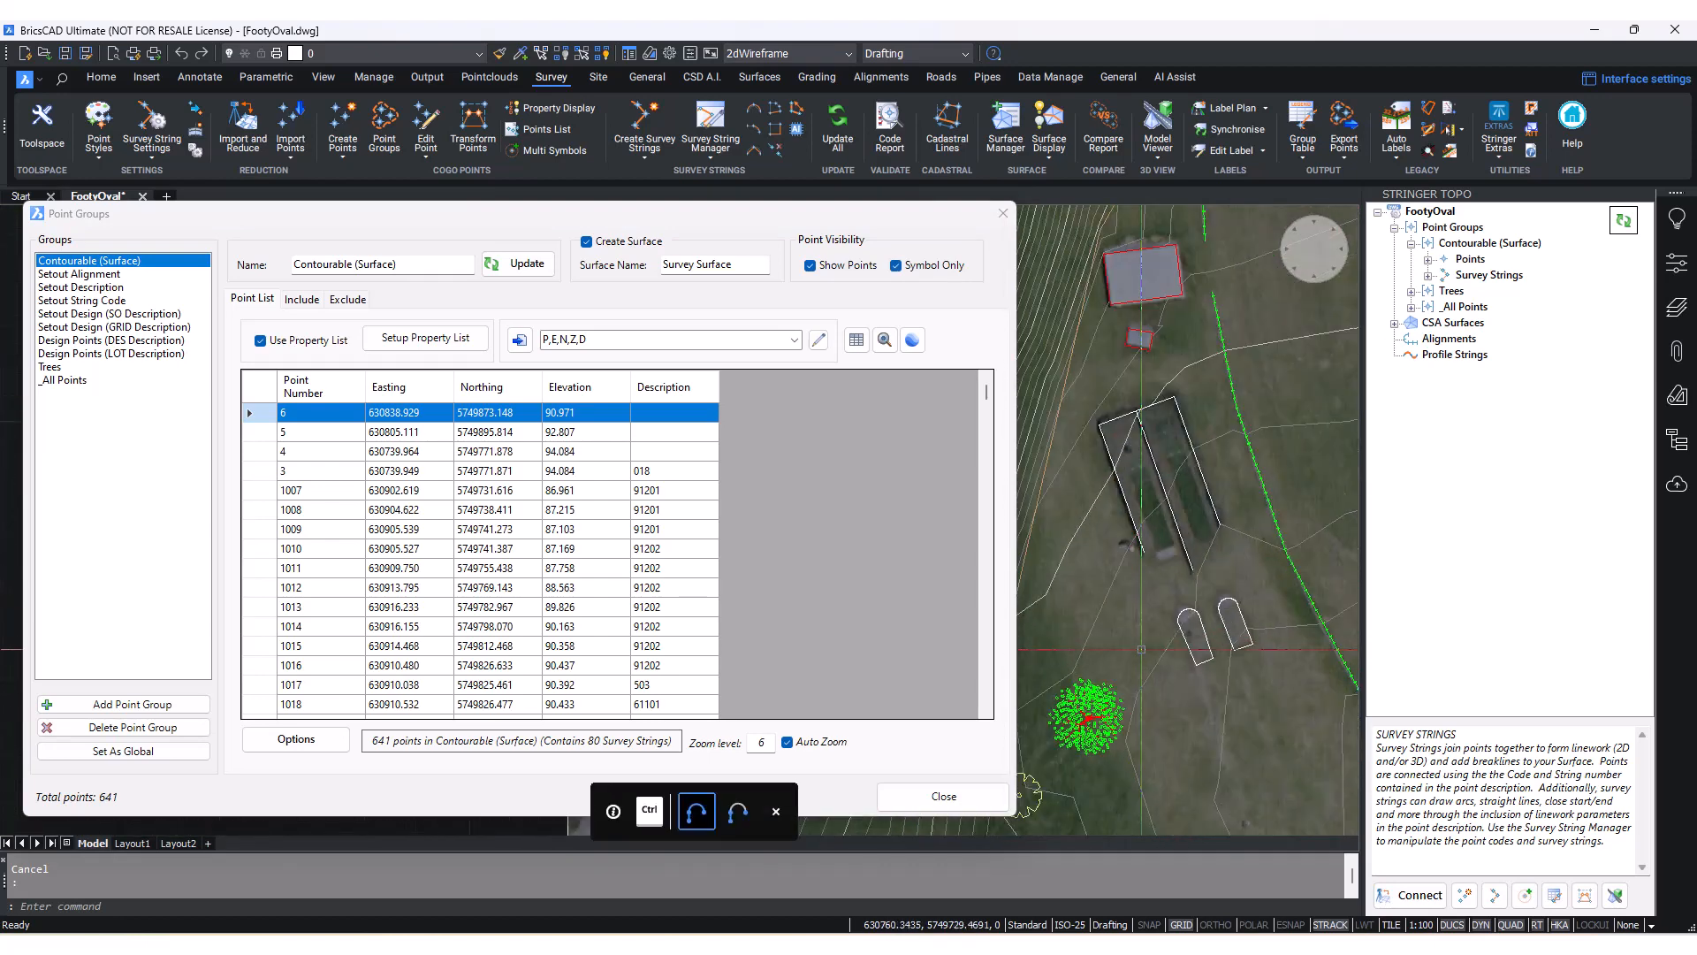
pyautogui.moveTo(1142, 565); pyautogui.dragTo(1174, 442, button='middle')
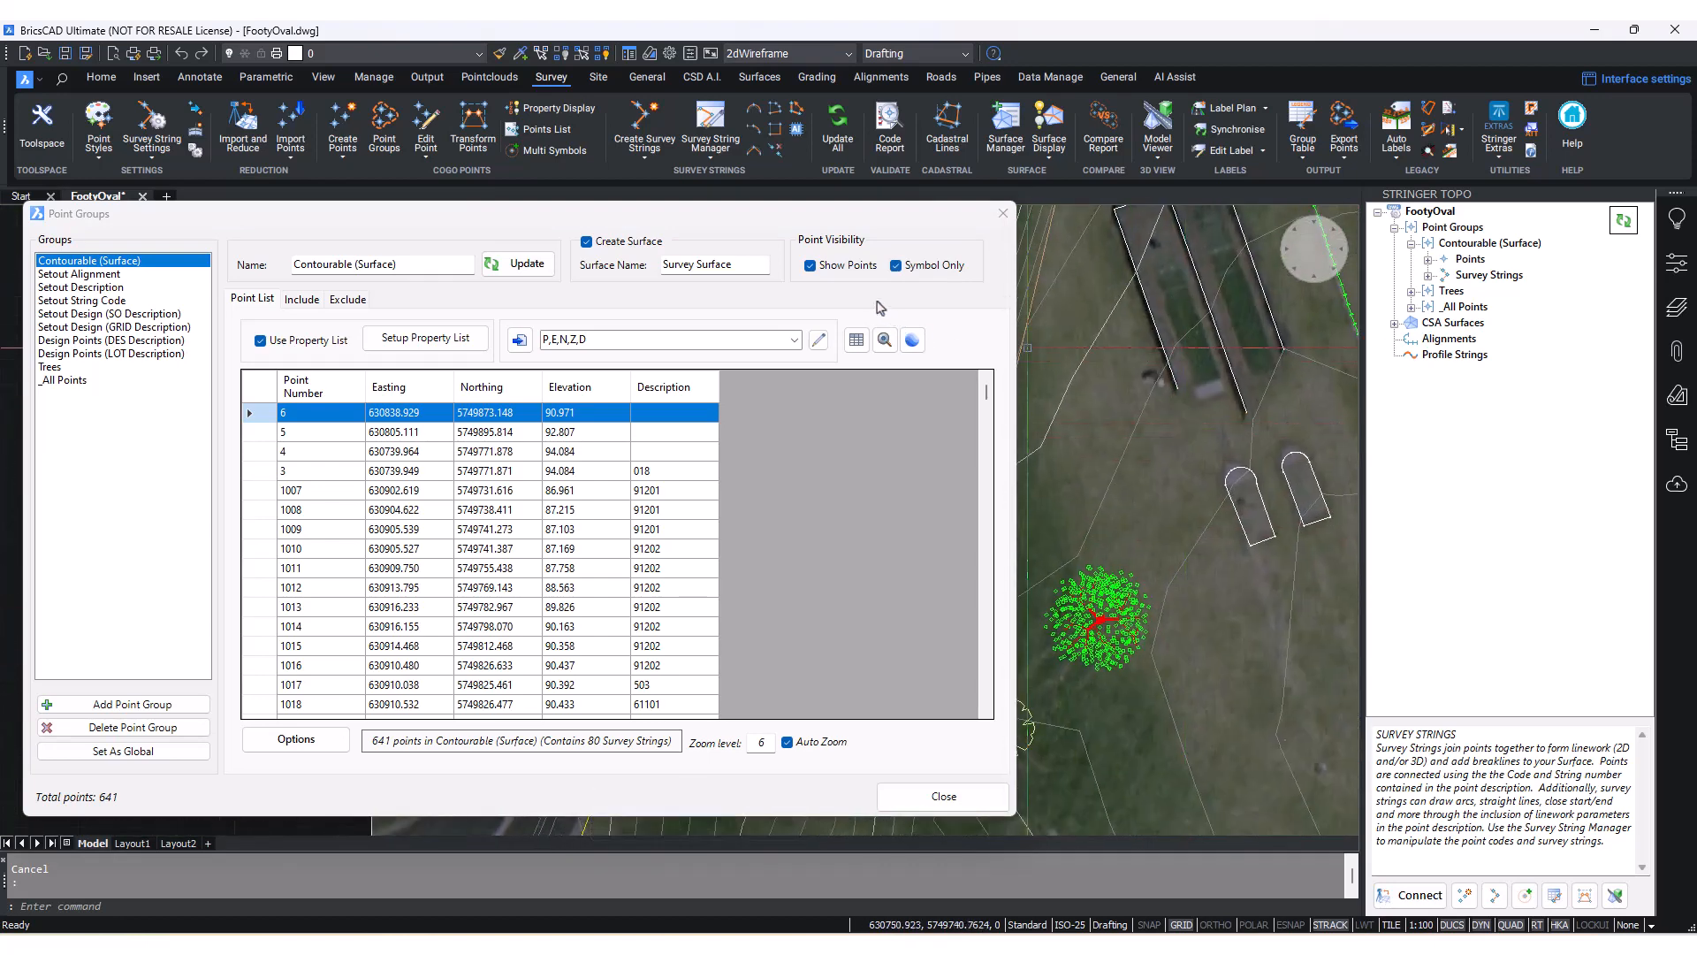
pyautogui.click(896, 265)
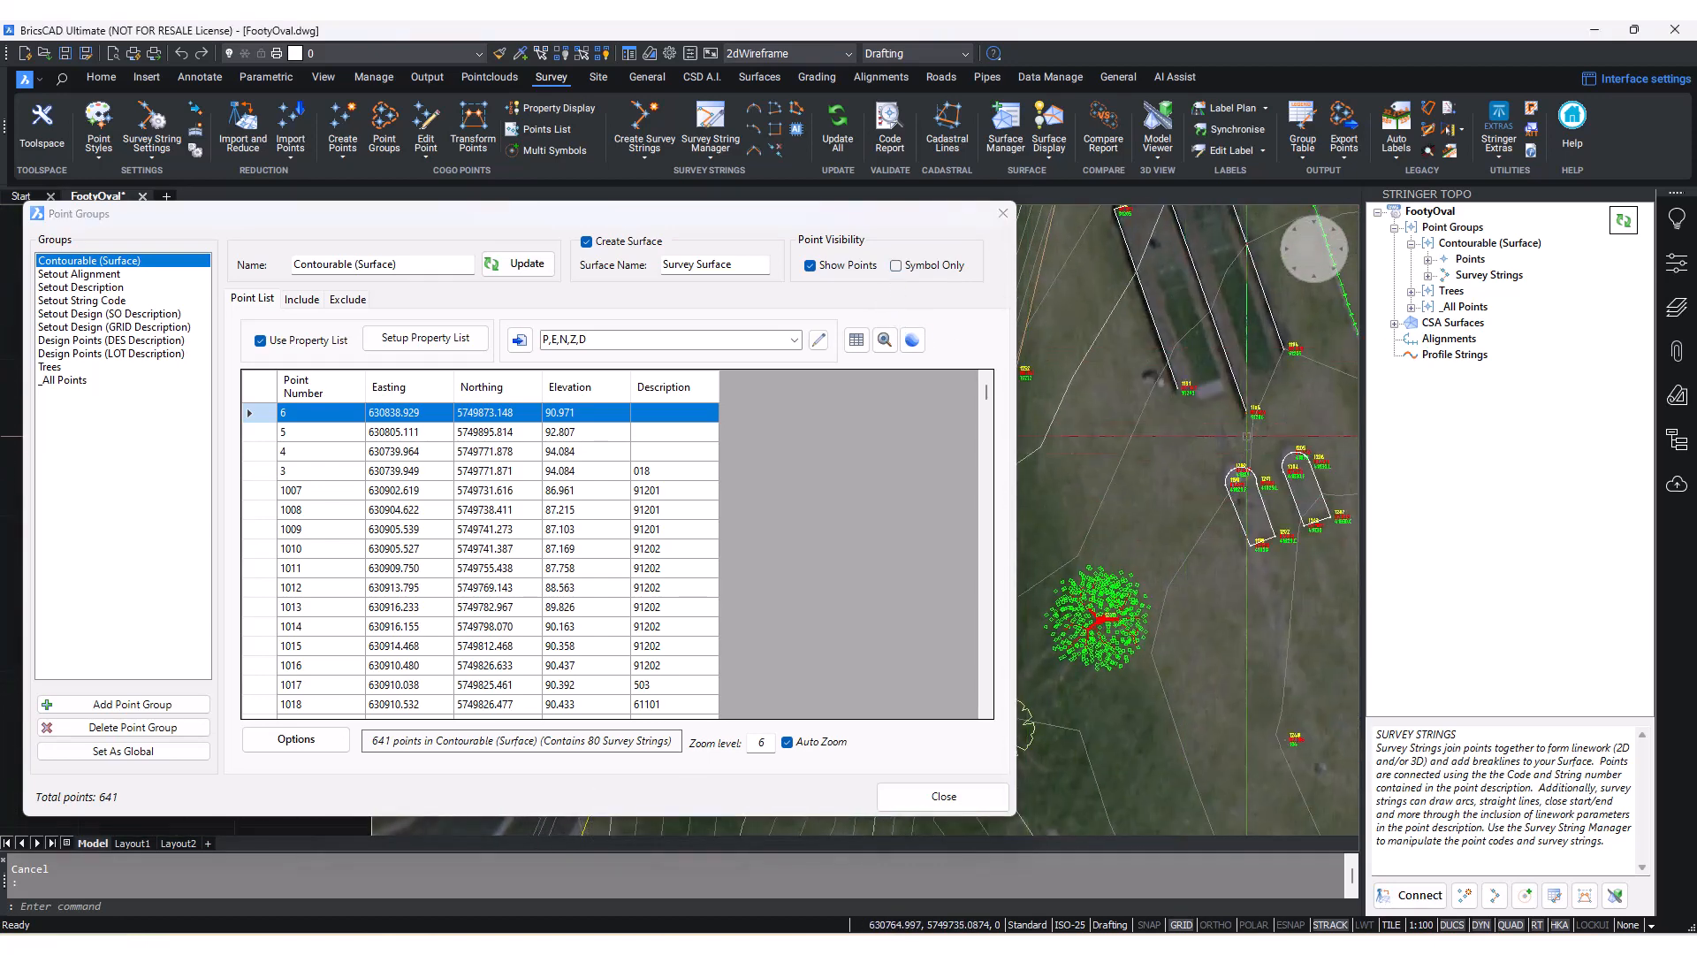
# - Turn off the Elevation and Code properties in Point Property Display, update the display, and check the point labels beside the tree symbol
pyautogui.moveTo(1251, 441); pyautogui.dragTo(1122, 485, button='middle')
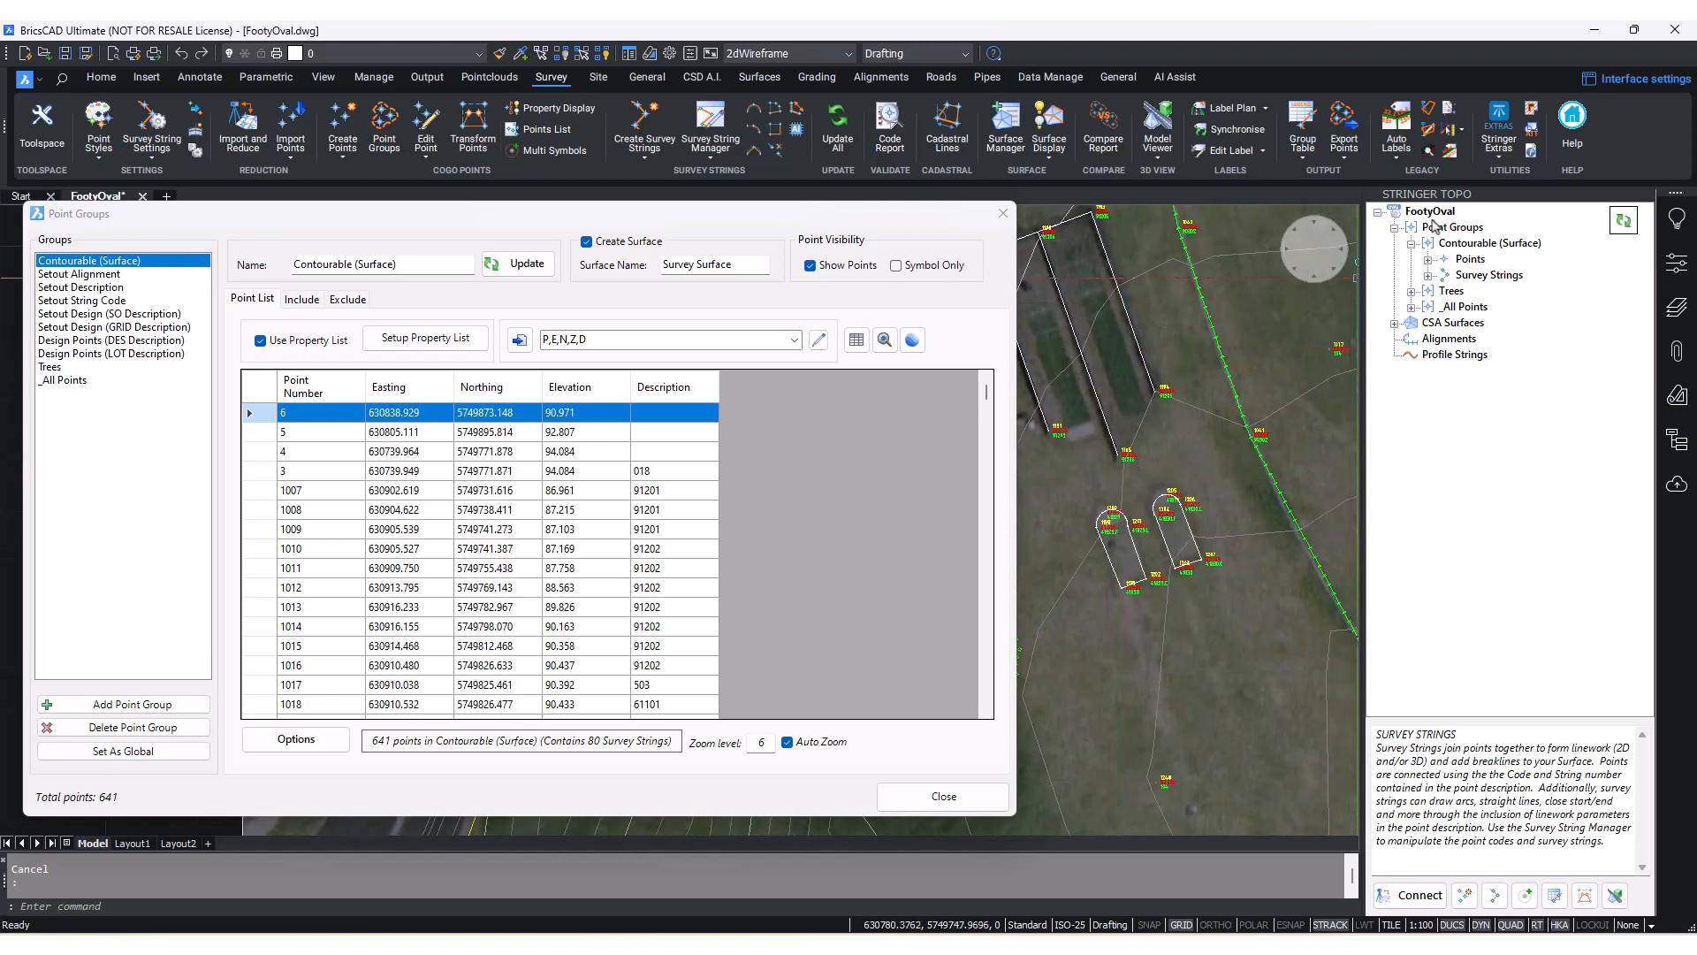
pyautogui.rightClick(1439, 214)
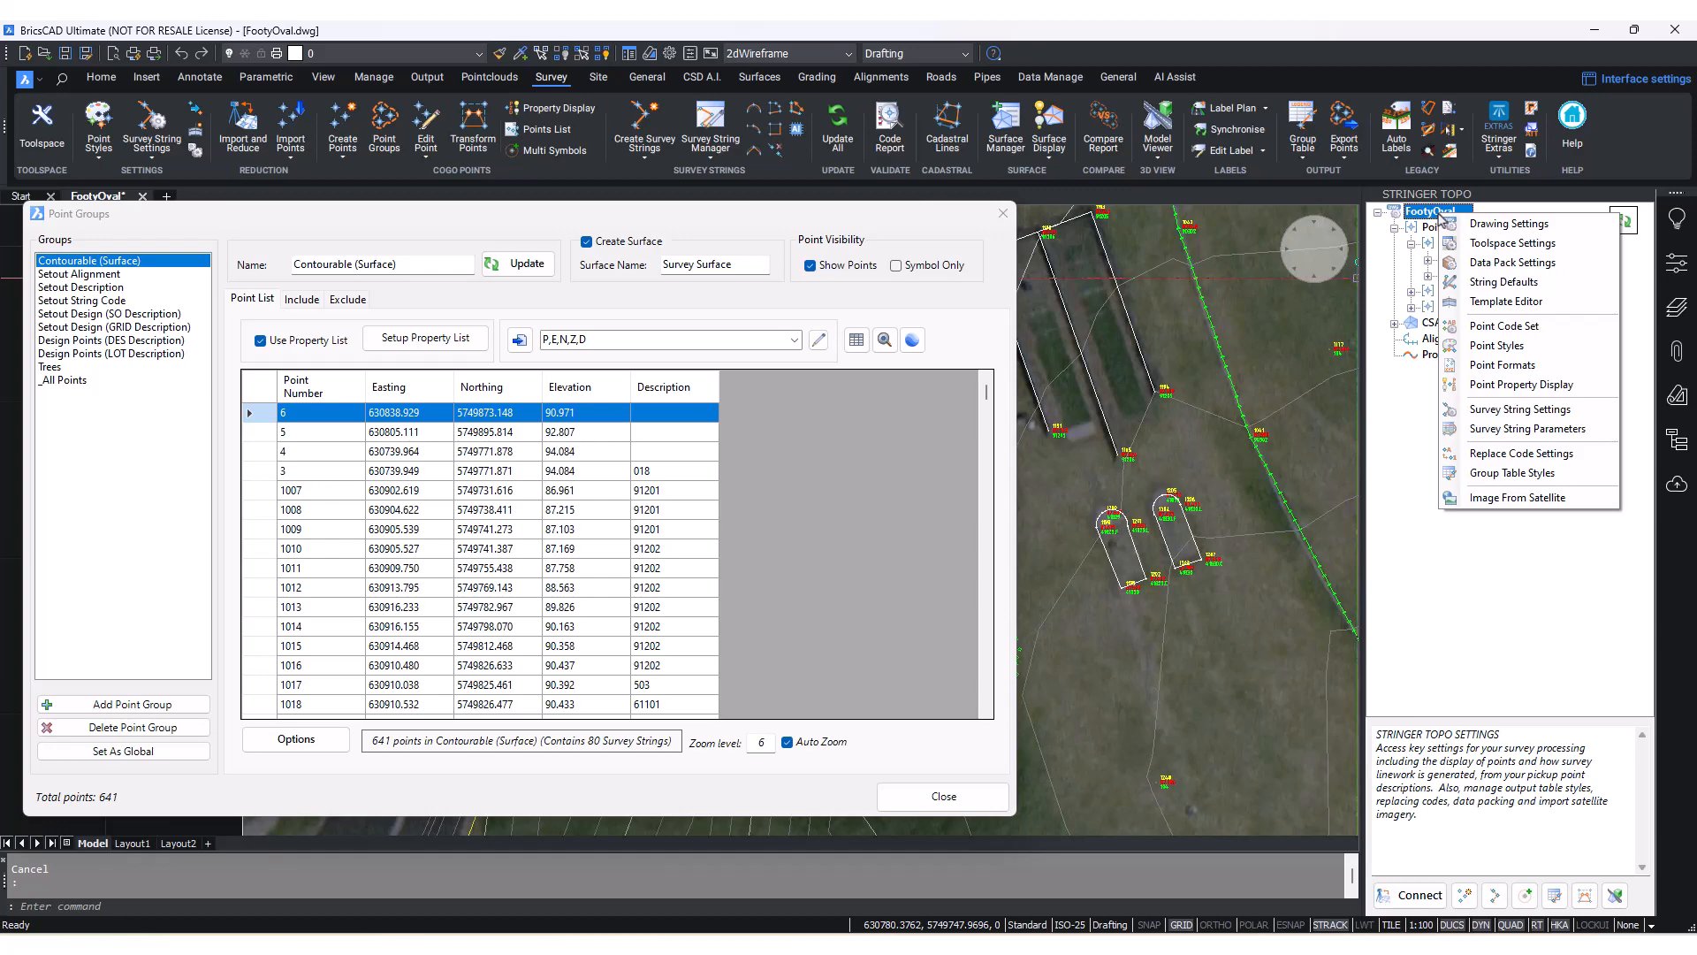
pyautogui.click(1528, 387)
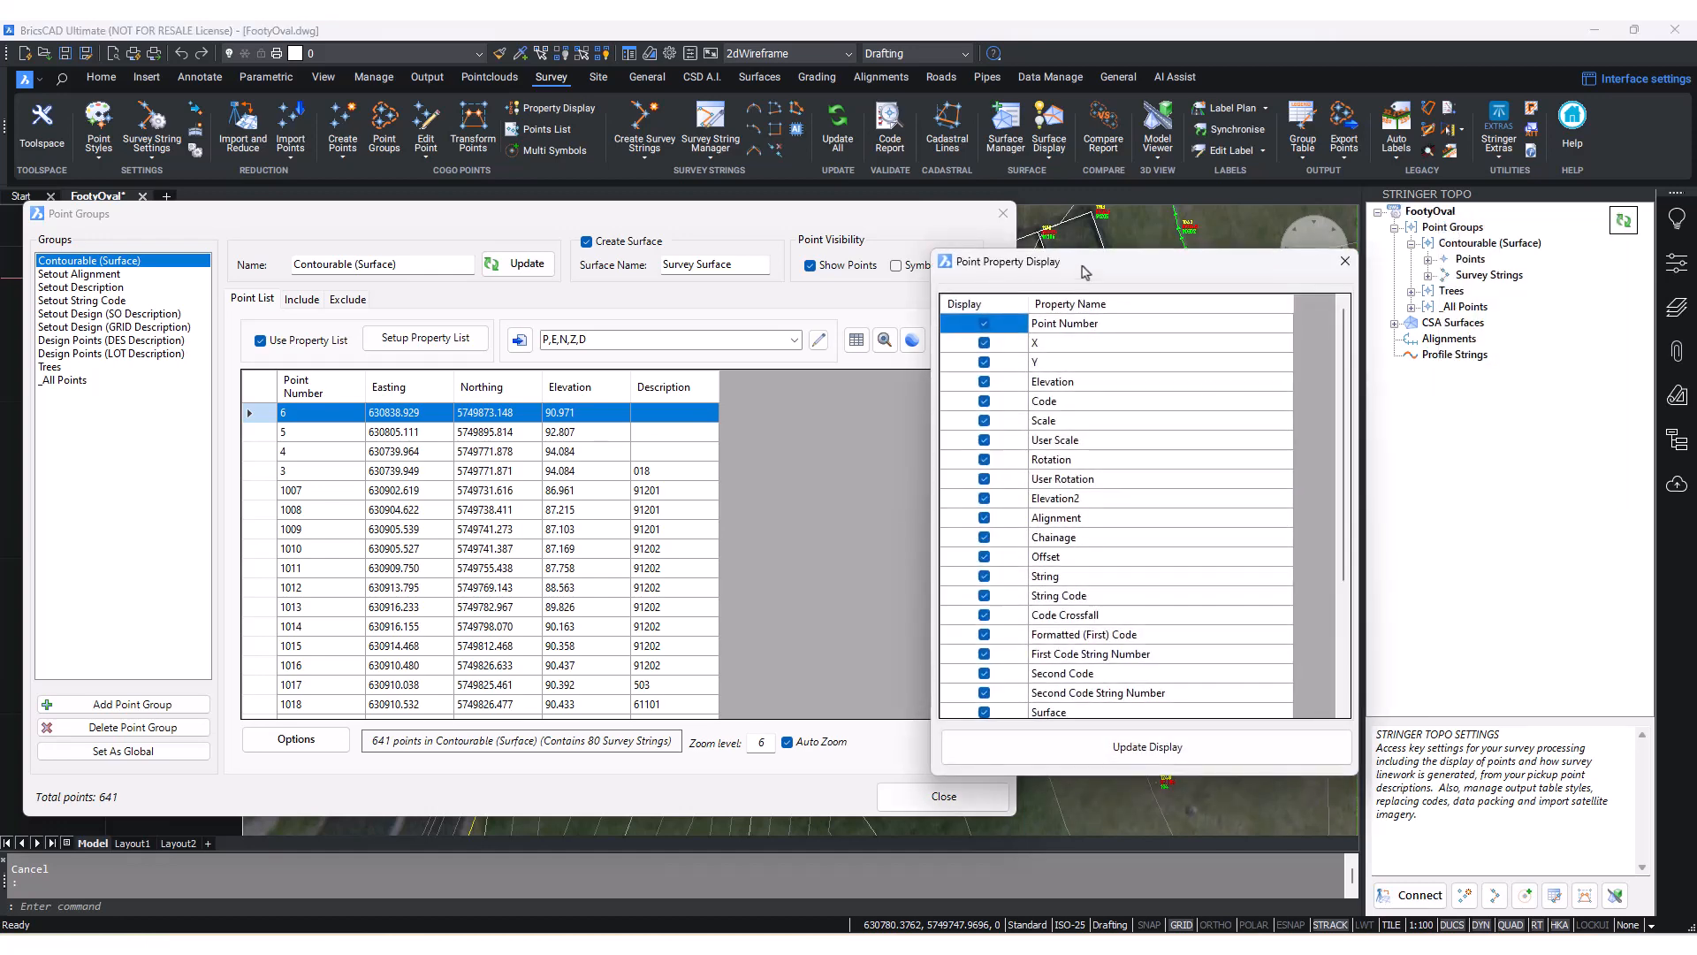
pyautogui.moveTo(1085, 272); pyautogui.dragTo(812, 251)
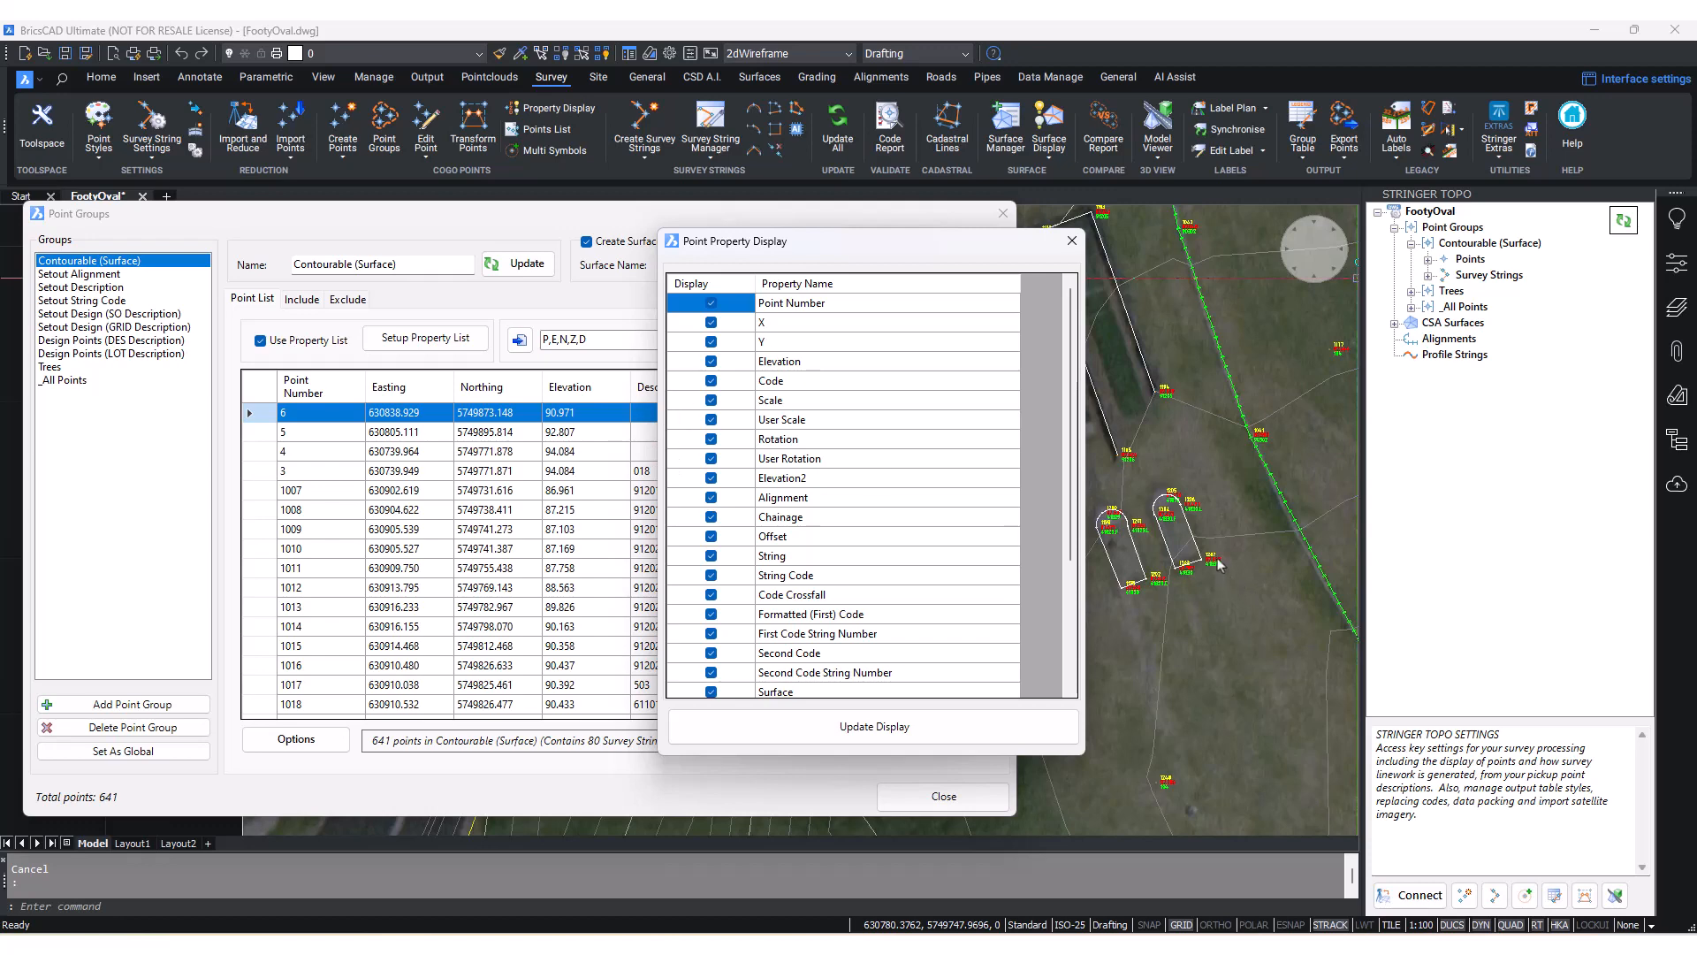
pyautogui.click(711, 382)
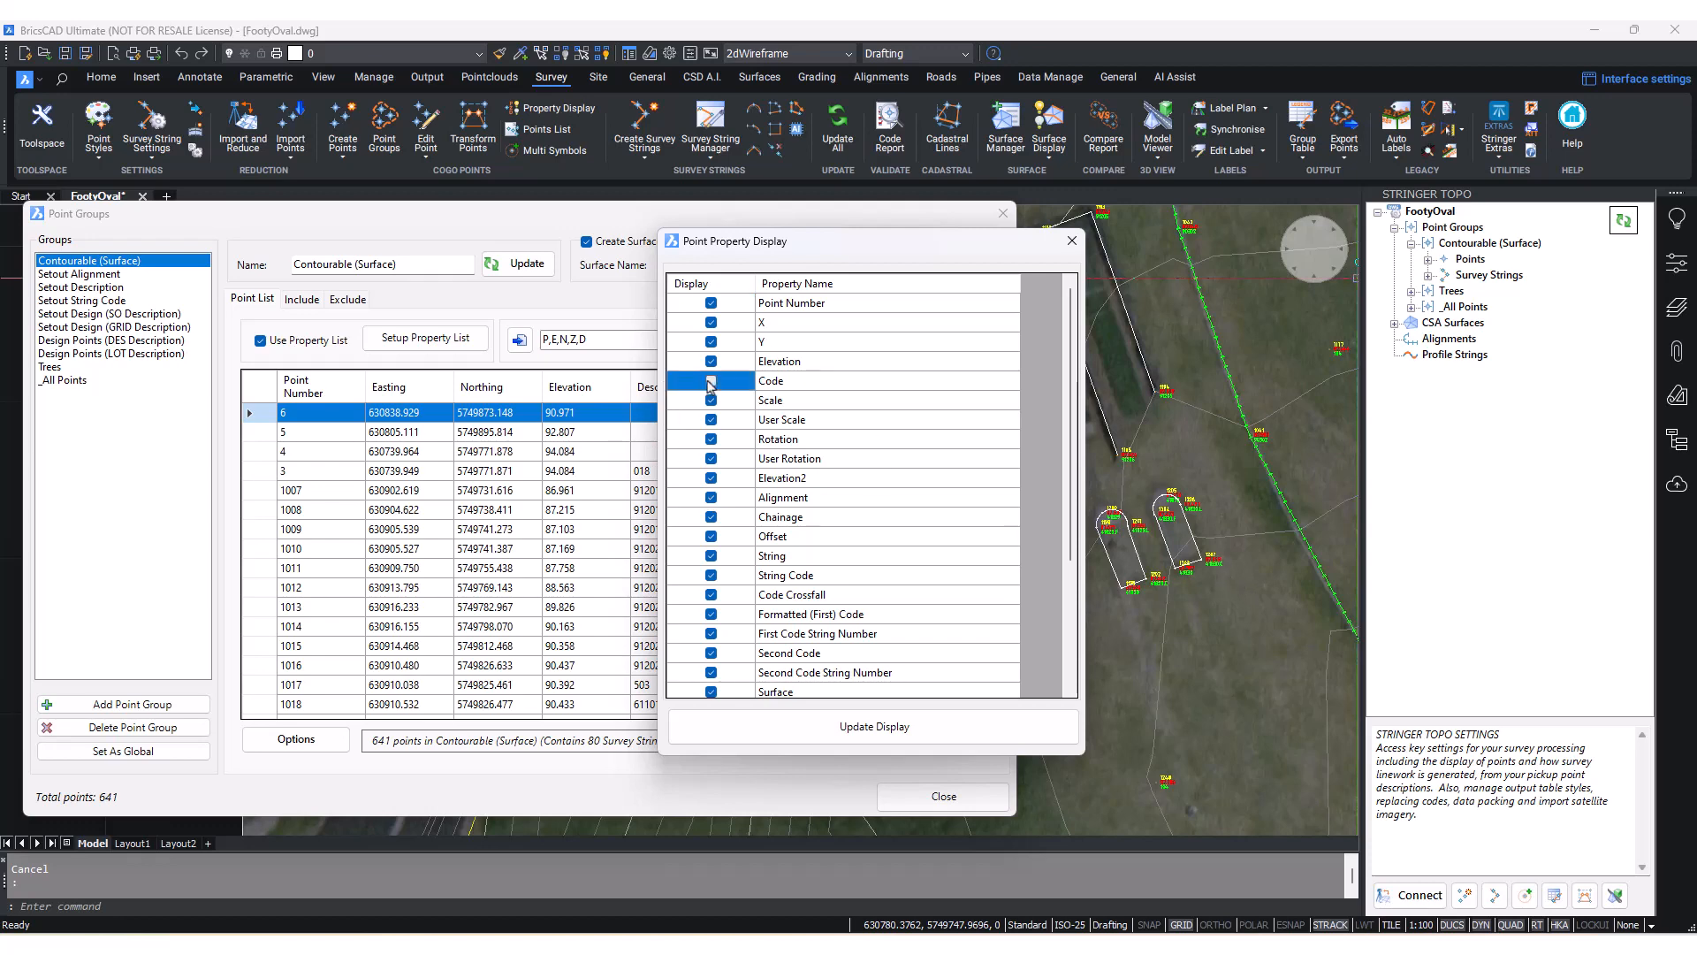
pyautogui.click(711, 362)
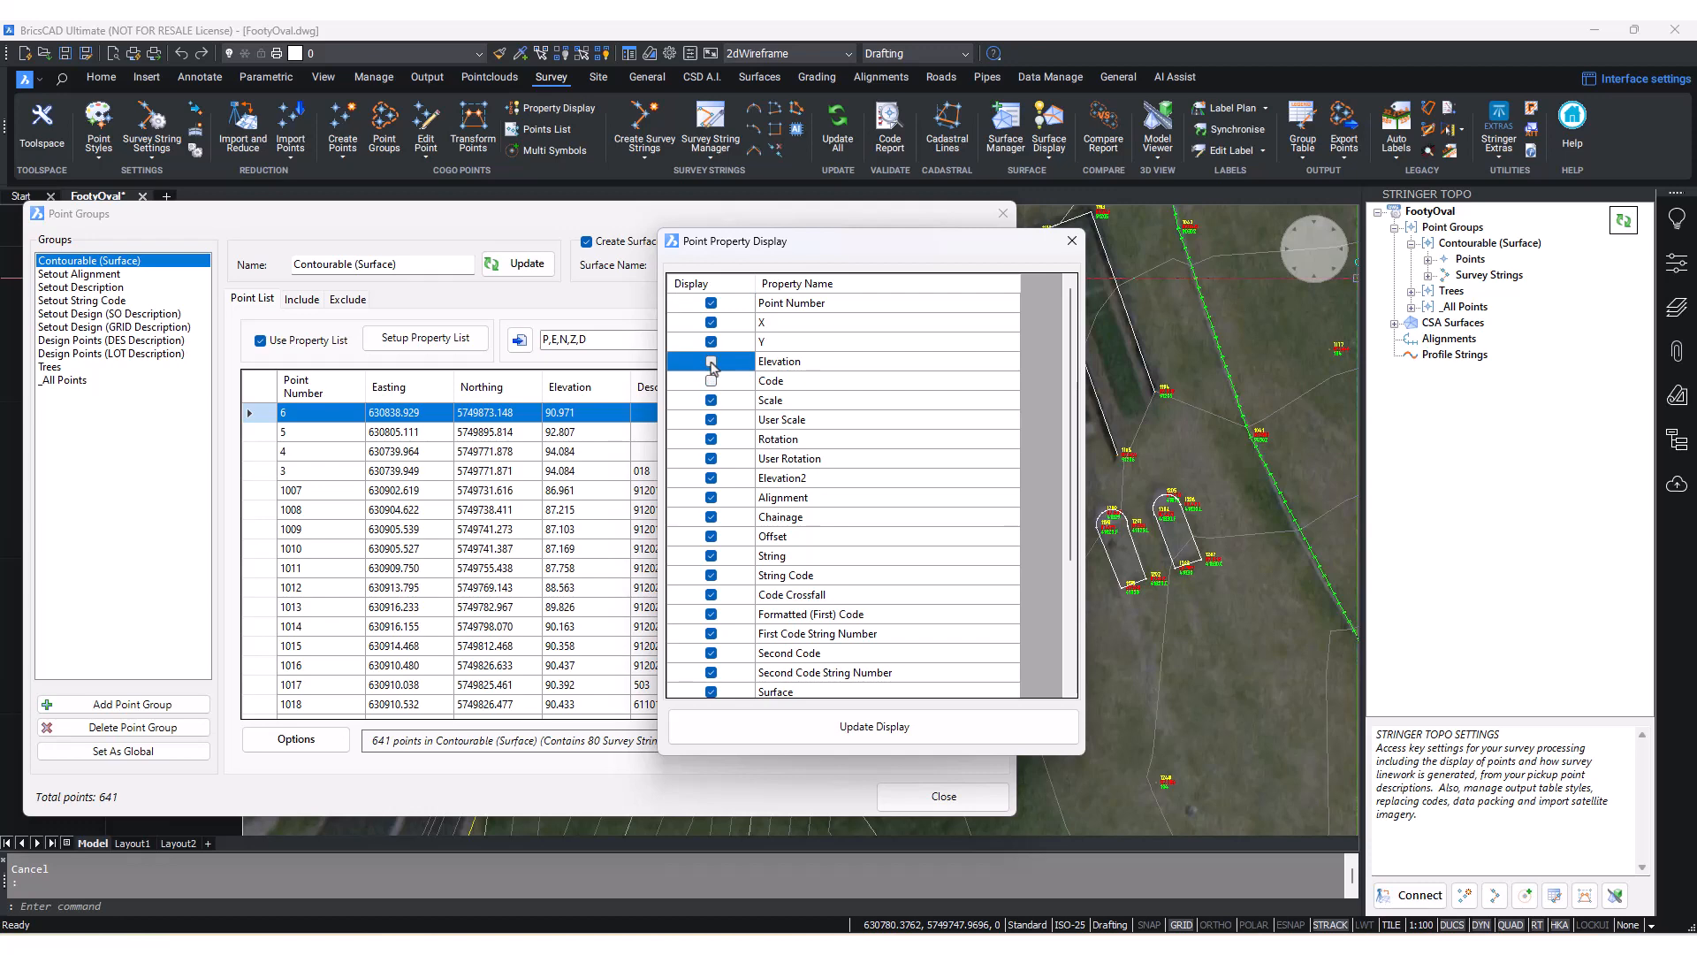
pyautogui.click(895, 726)
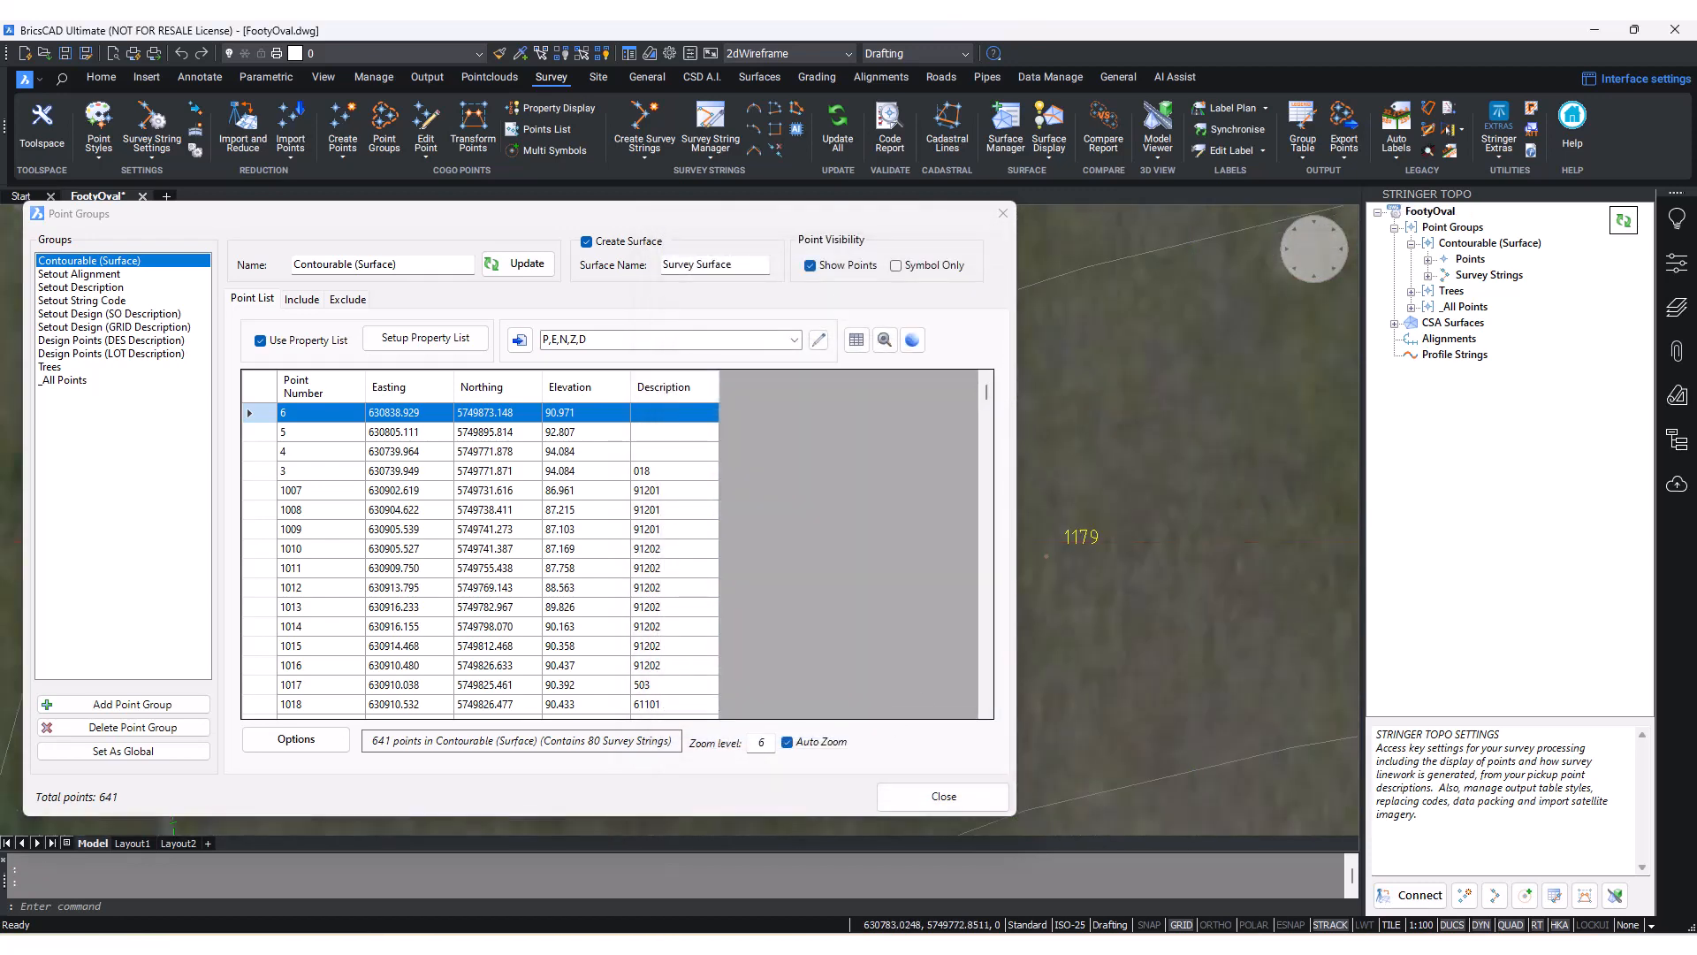
pyautogui.scroll(-8, 1136, 542)
pyautogui.scroll(4, 1142, 597)
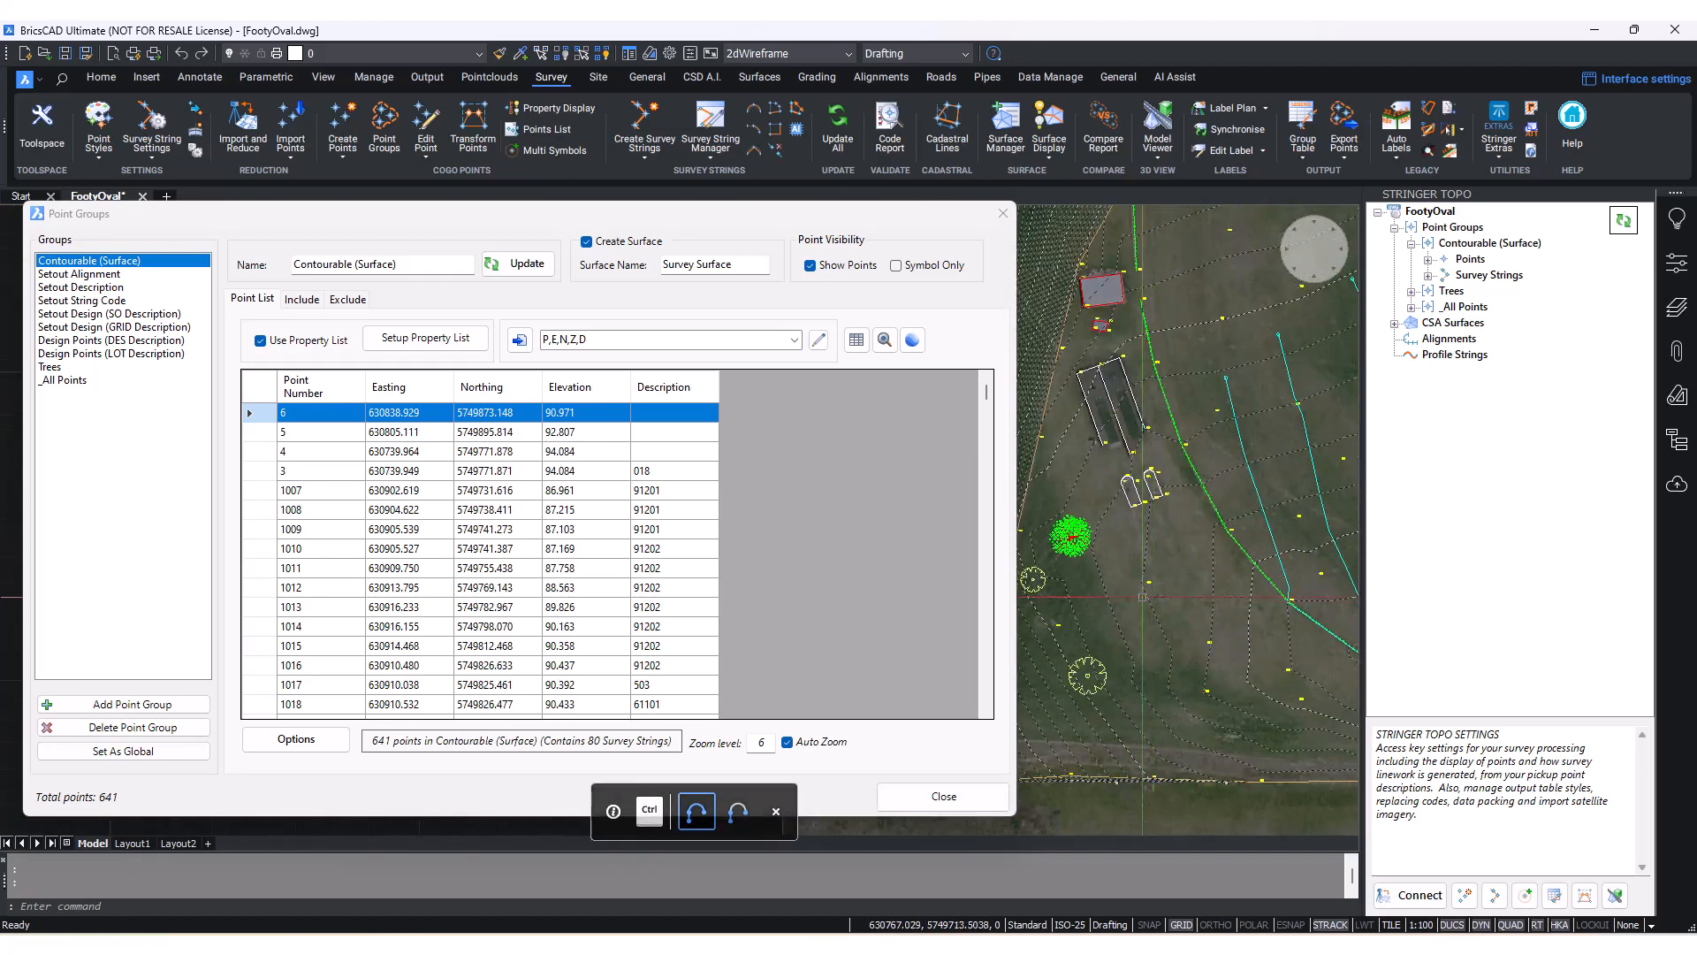
pyautogui.scroll(3, 1081, 555)
pyautogui.scroll(4, 1188, 471)
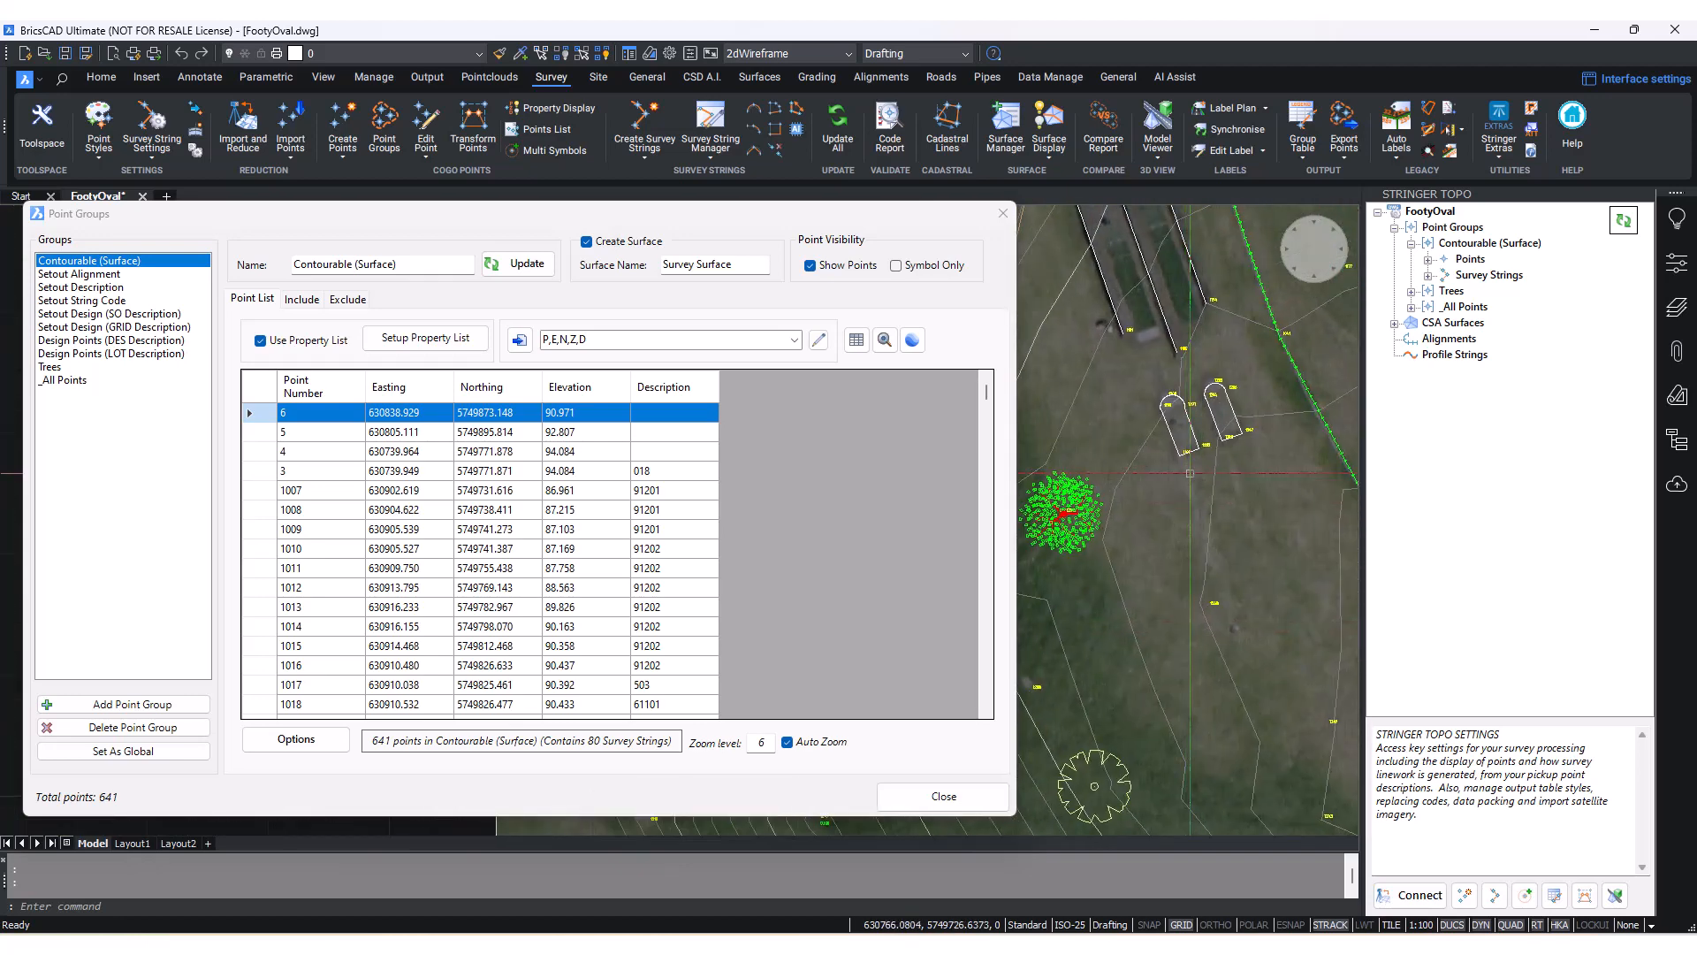
pyautogui.scroll(-3, 1188, 470)
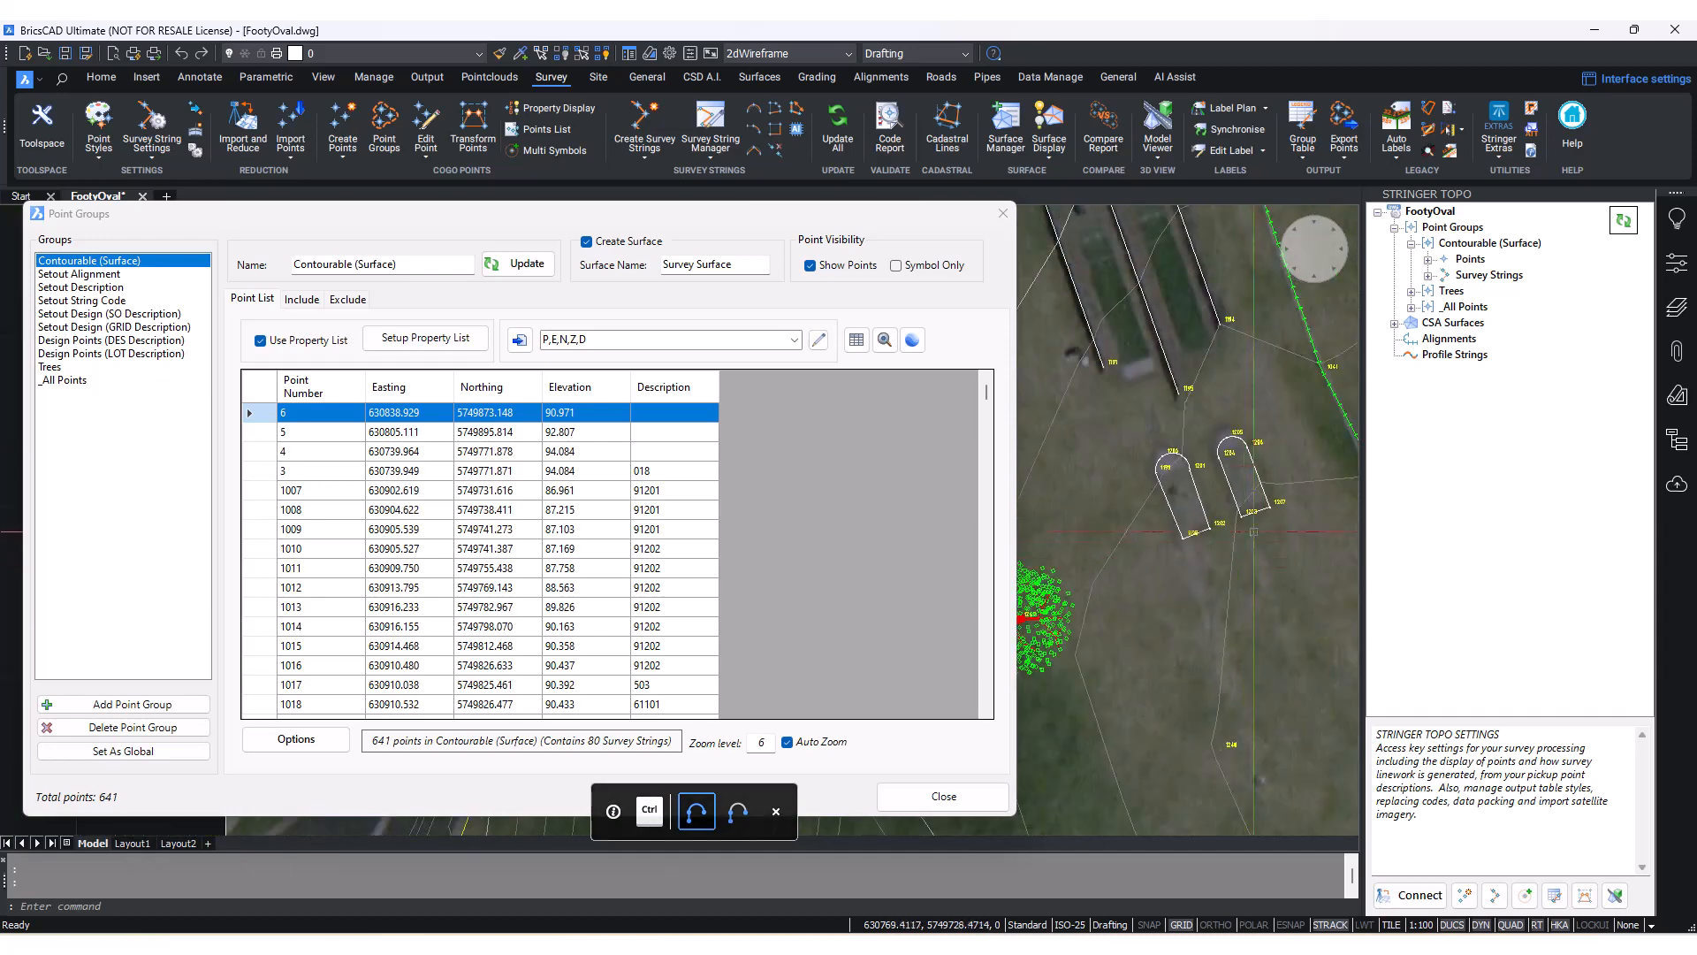
# - Turn the Elevation and Code properties back on in Point Property Display and update the display of the point labels
pyautogui.click(1435, 215)
pyautogui.rightClick(1433, 217)
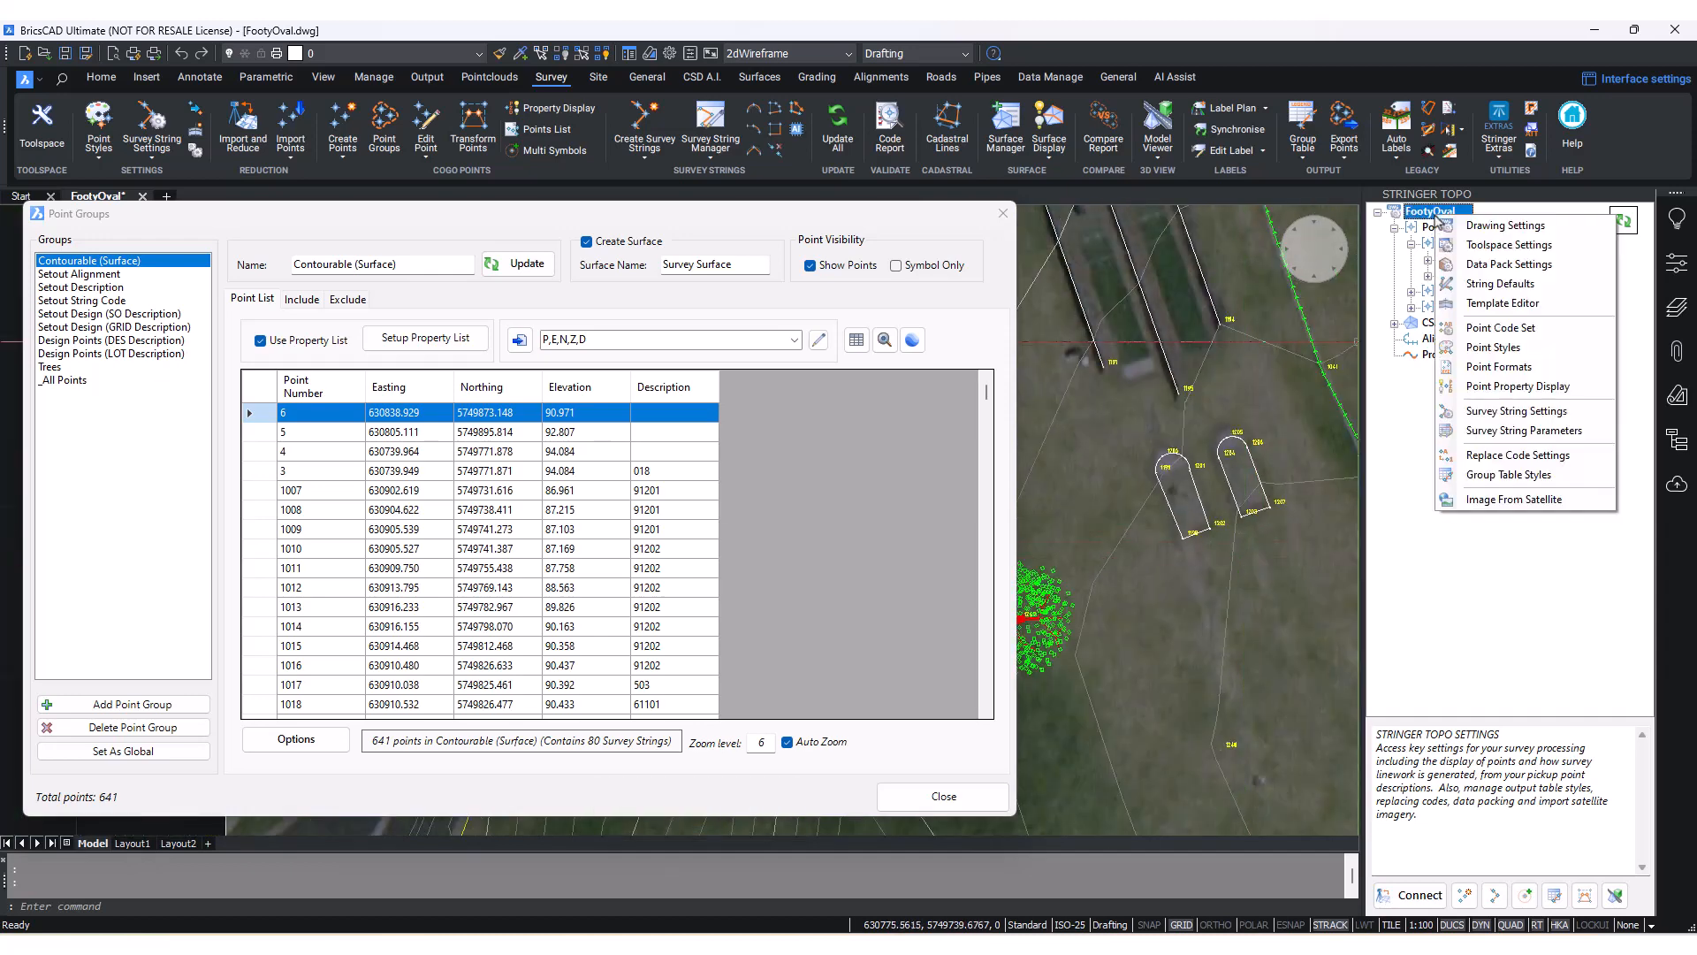
pyautogui.click(1519, 386)
pyautogui.click(711, 381)
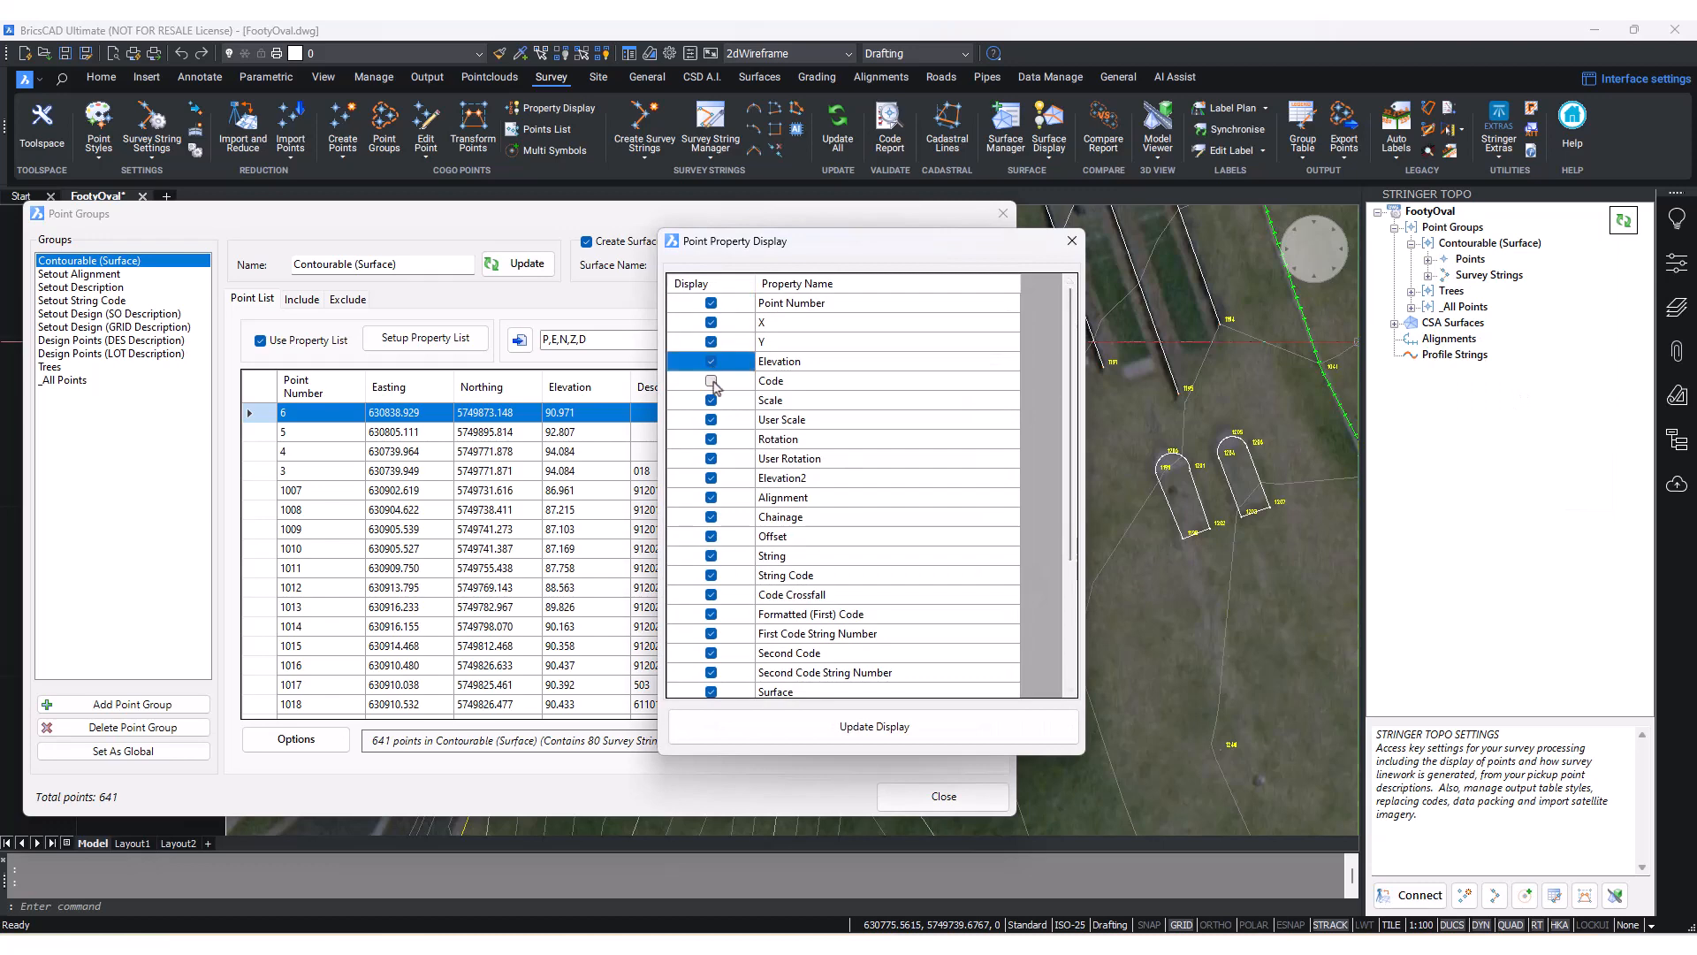
pyautogui.click(875, 727)
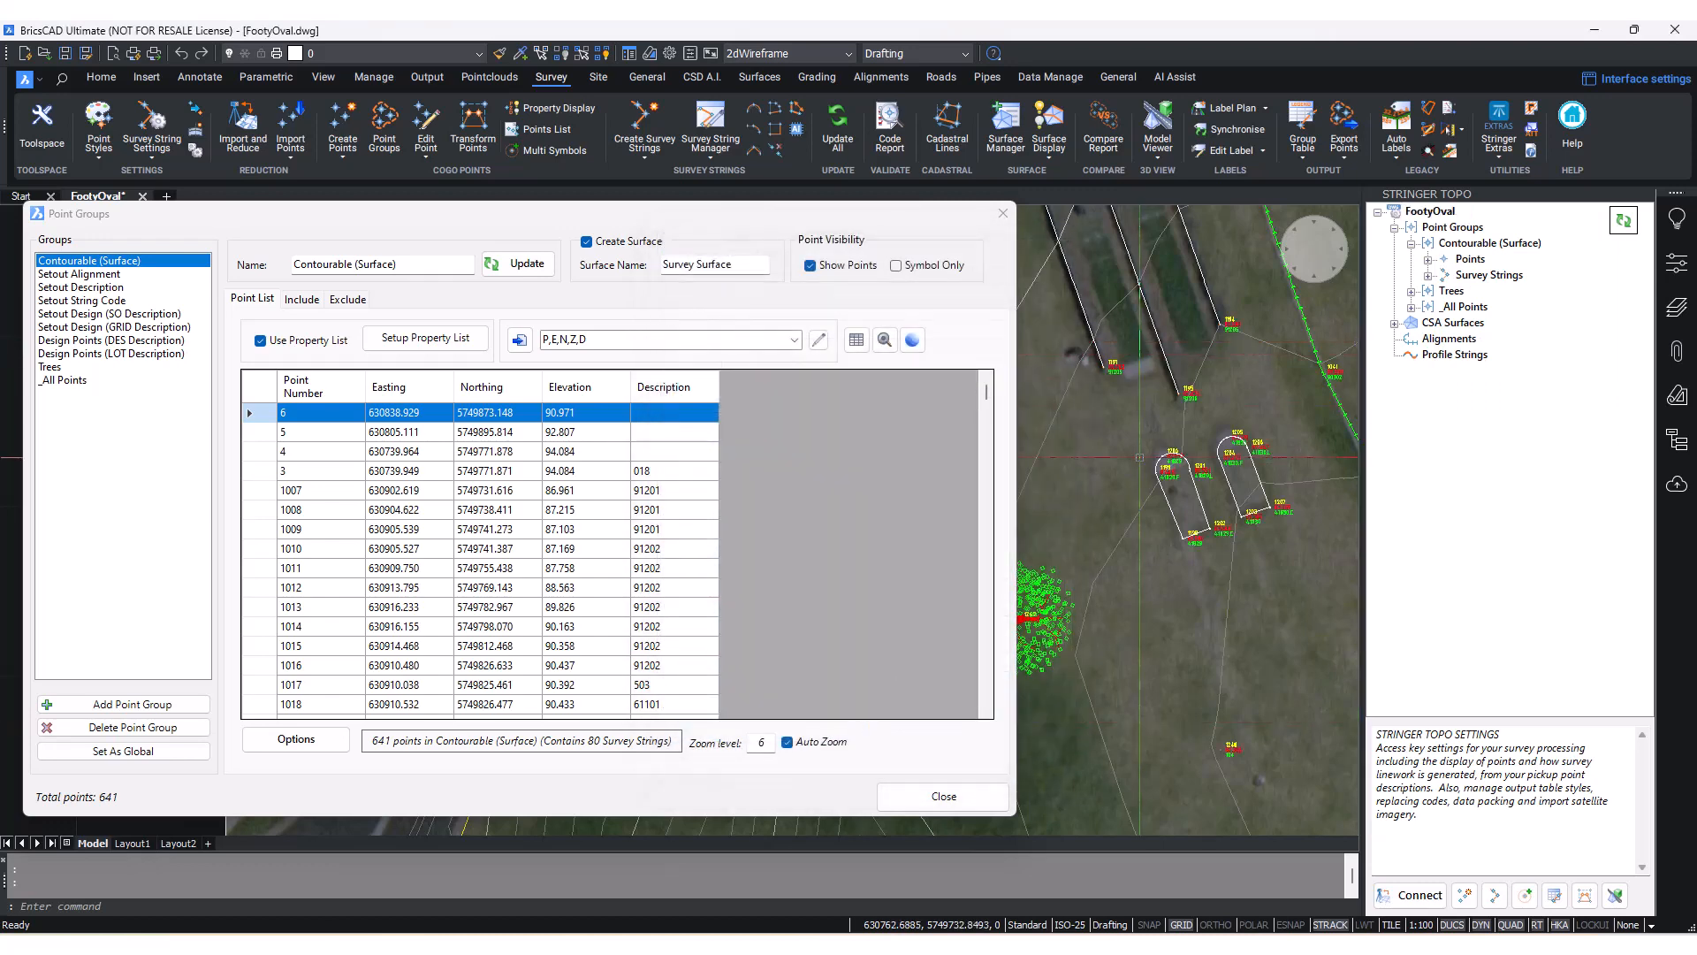
pyautogui.scroll(-3, 1139, 457)
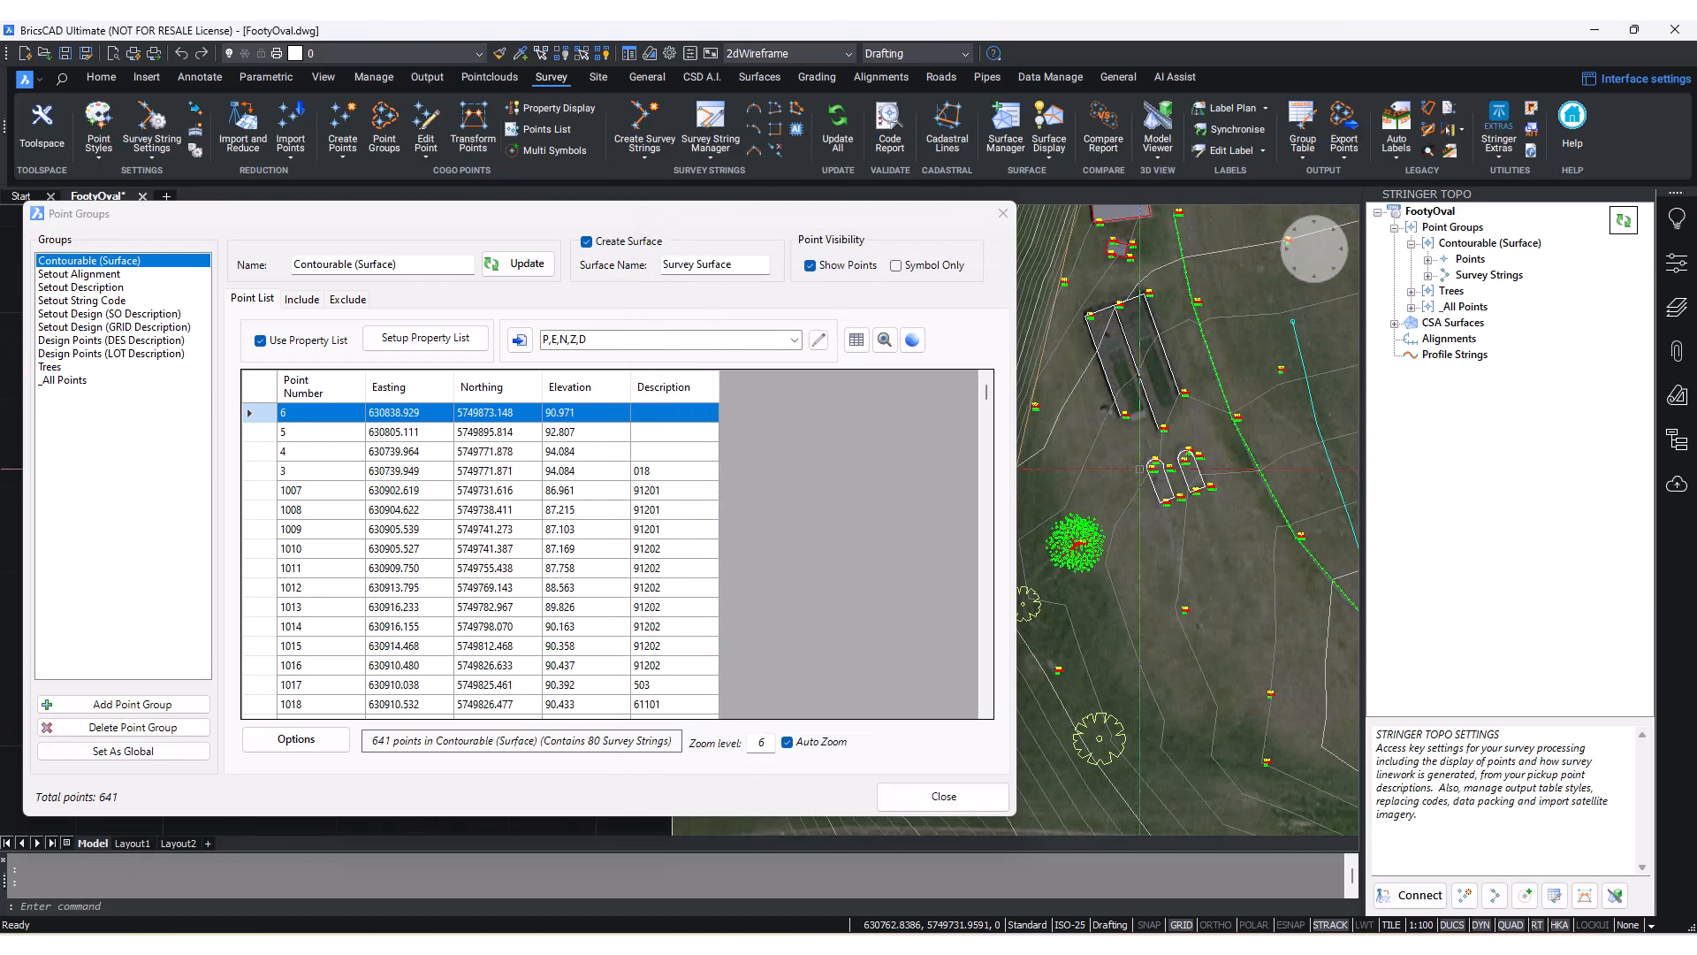
# - Display the Contourable (Surface) points as symbols only and examine the oval's linework with the Point Groups window moved aside
pyautogui.moveTo(893, 213)
pyautogui.mouseDown()
pyautogui.moveTo(1131, 215)
pyautogui.moveTo(735, 199)
pyautogui.mouseUp()
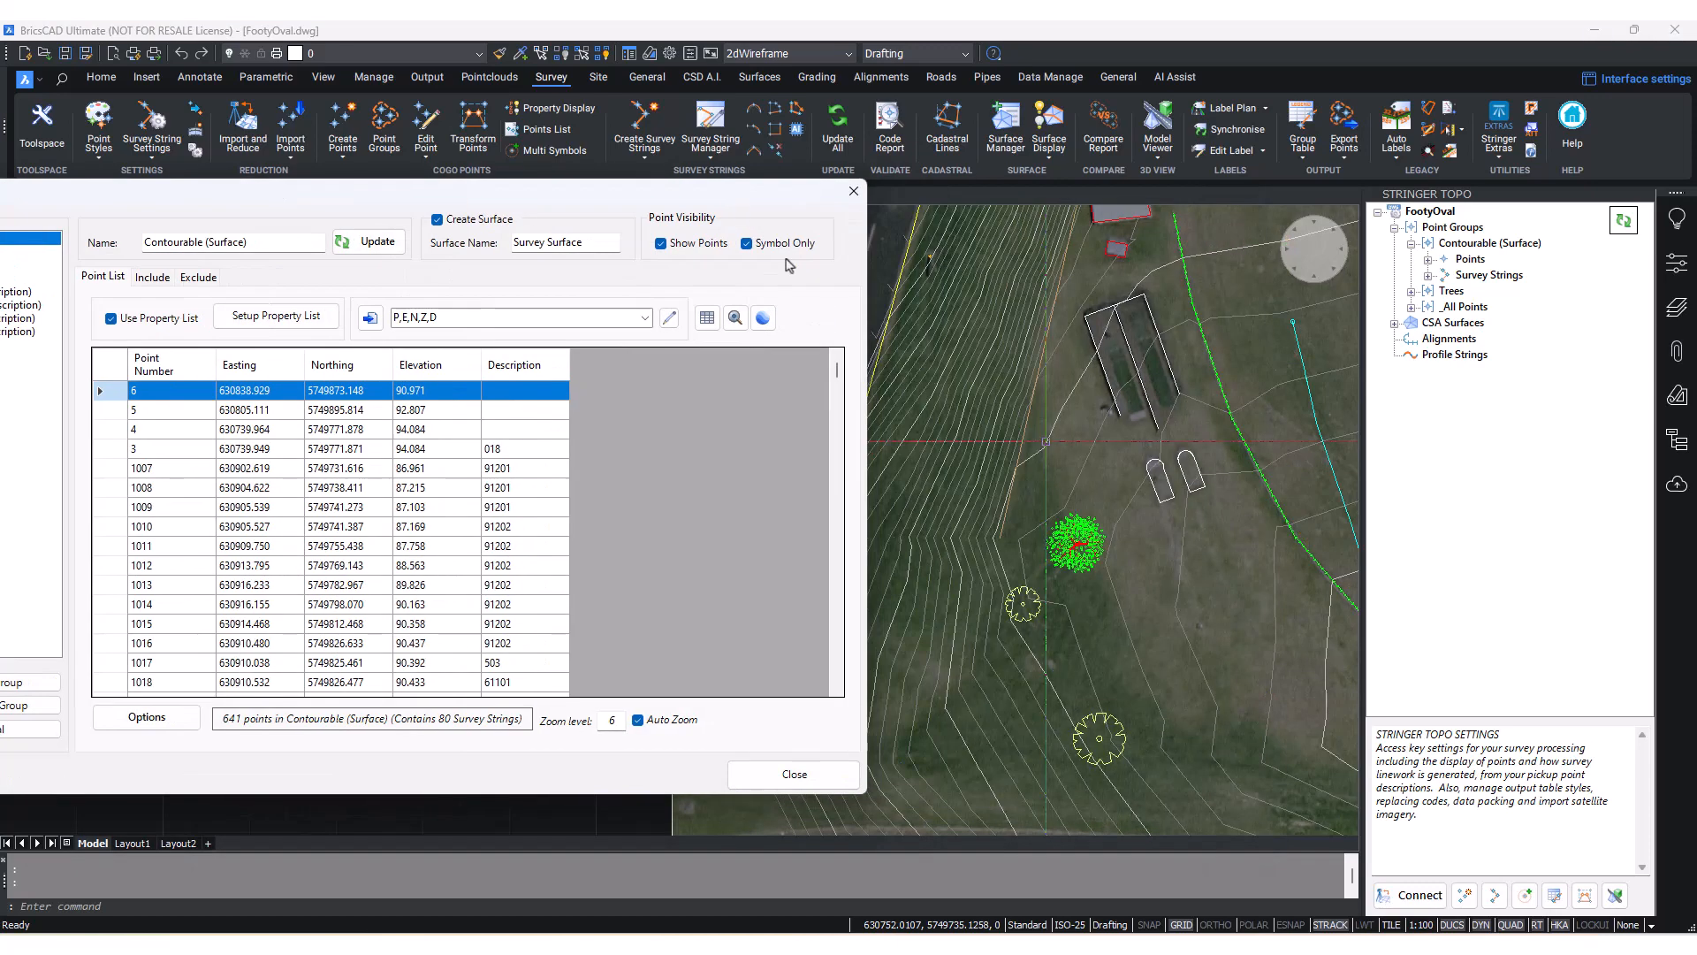
pyautogui.scroll(-6, 1192, 386)
pyautogui.scroll(3, 1192, 385)
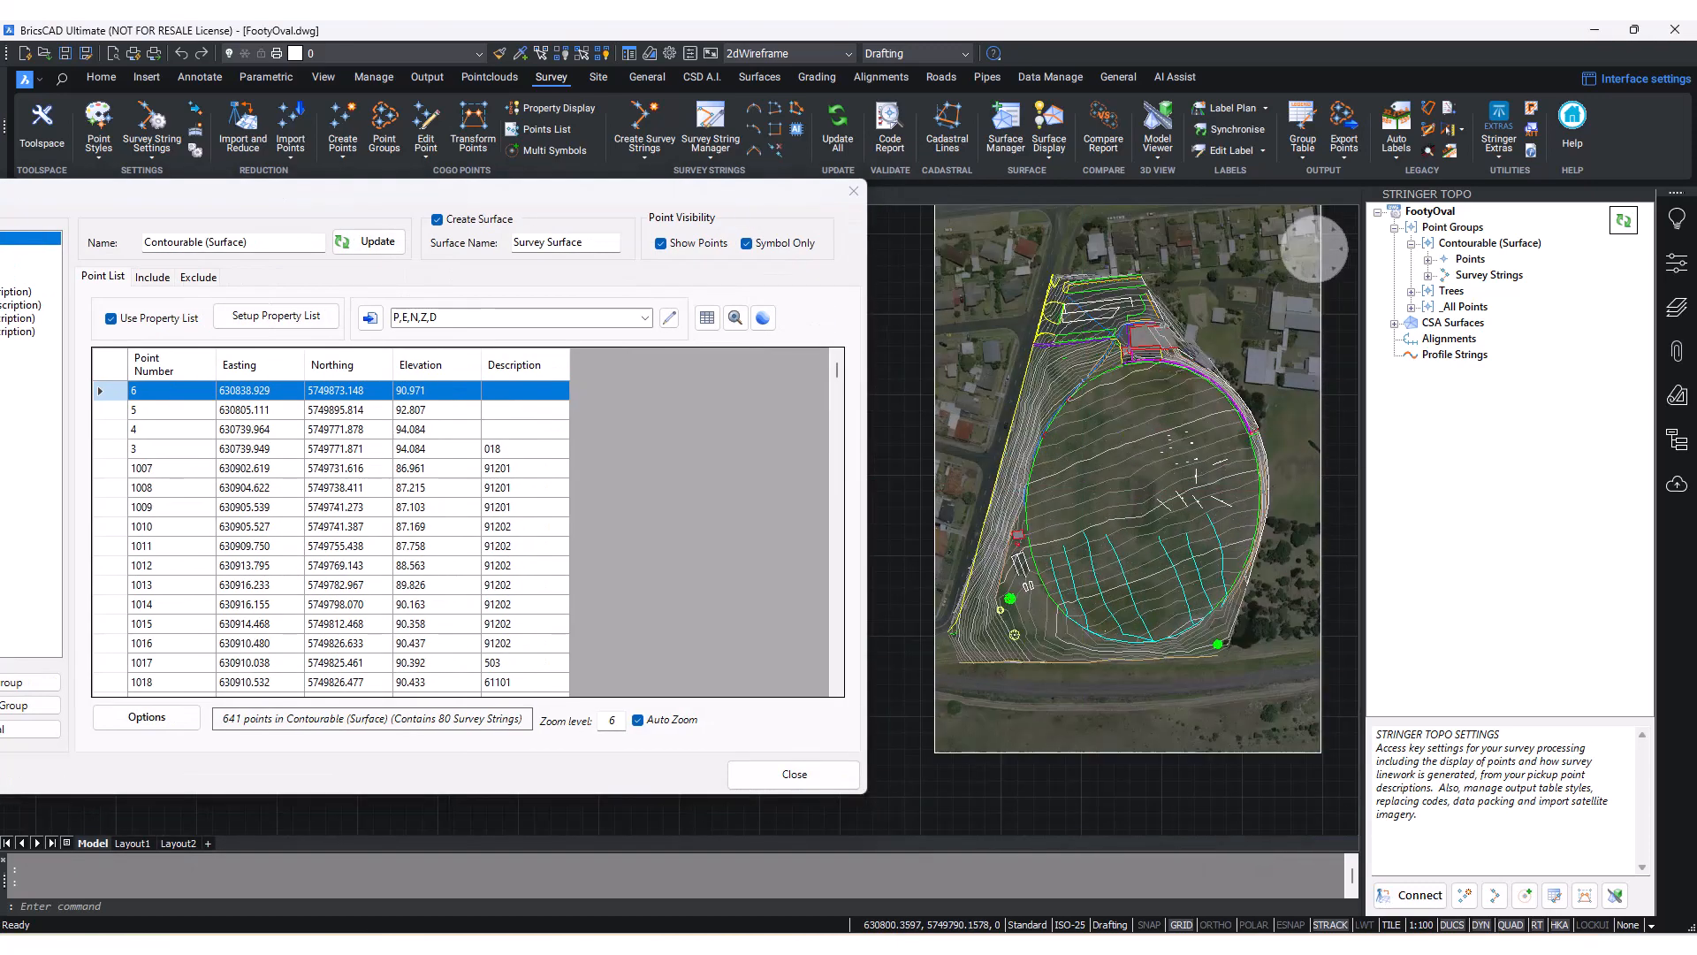
pyautogui.moveTo(735, 201); pyautogui.dragTo(1187, 204)
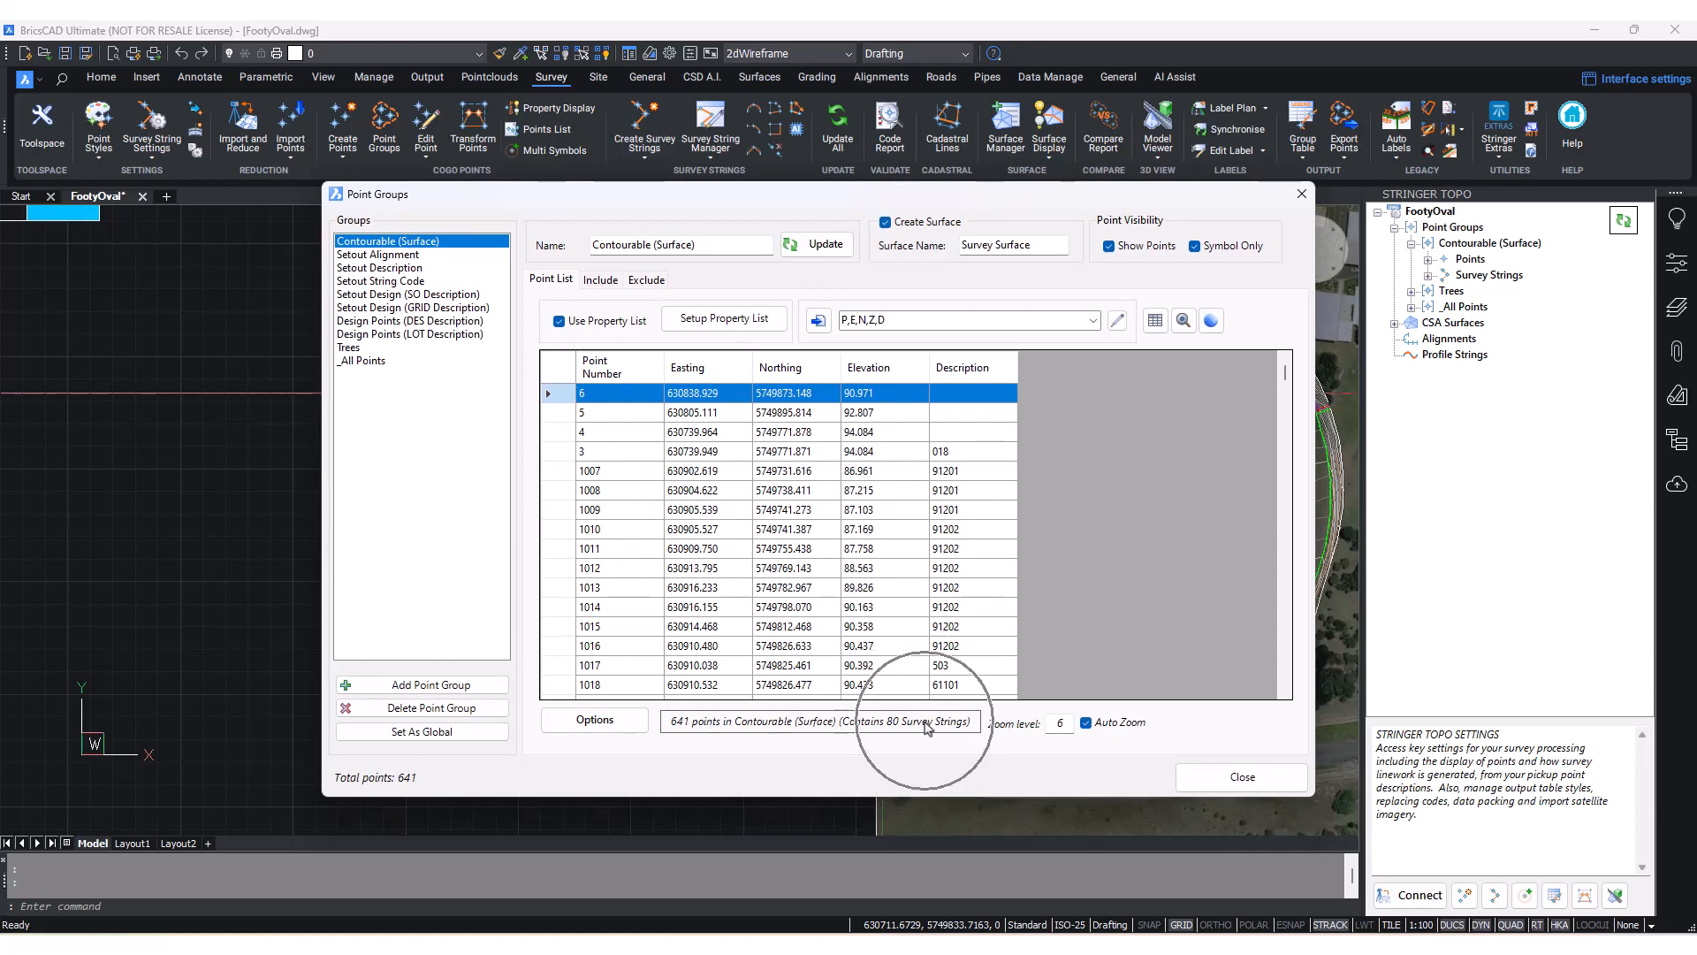
pyautogui.moveTo(1018, 205); pyautogui.dragTo(622, 268)
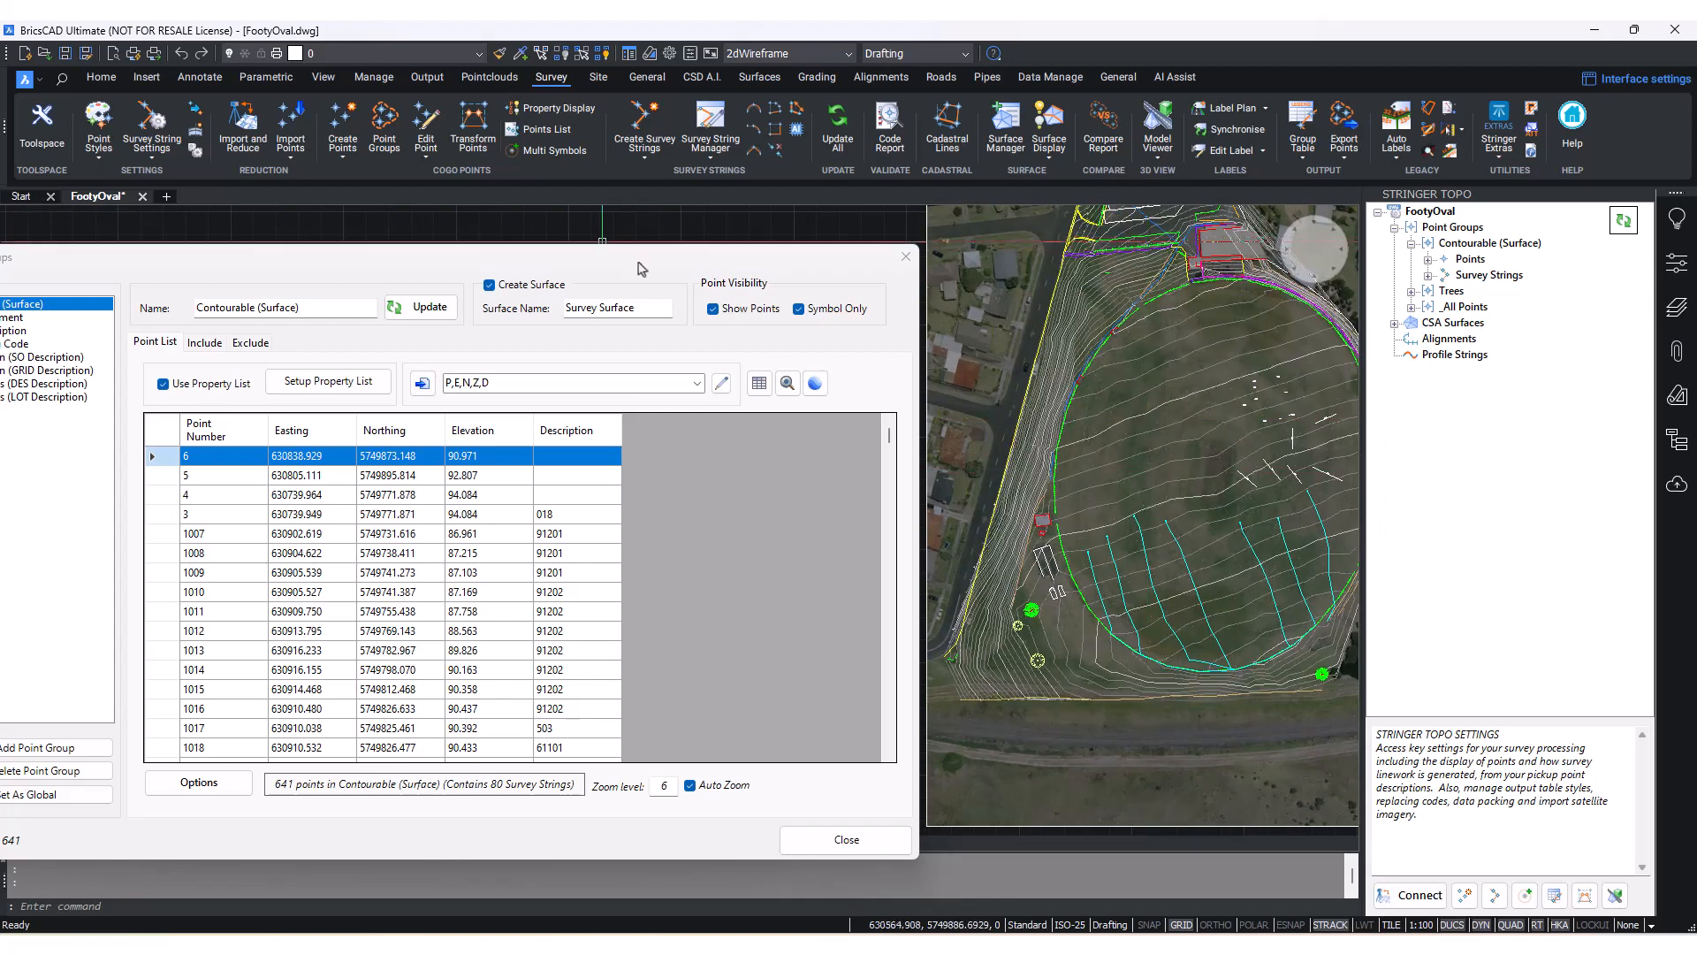
pyautogui.moveTo(646, 265); pyautogui.dragTo(749, 208)
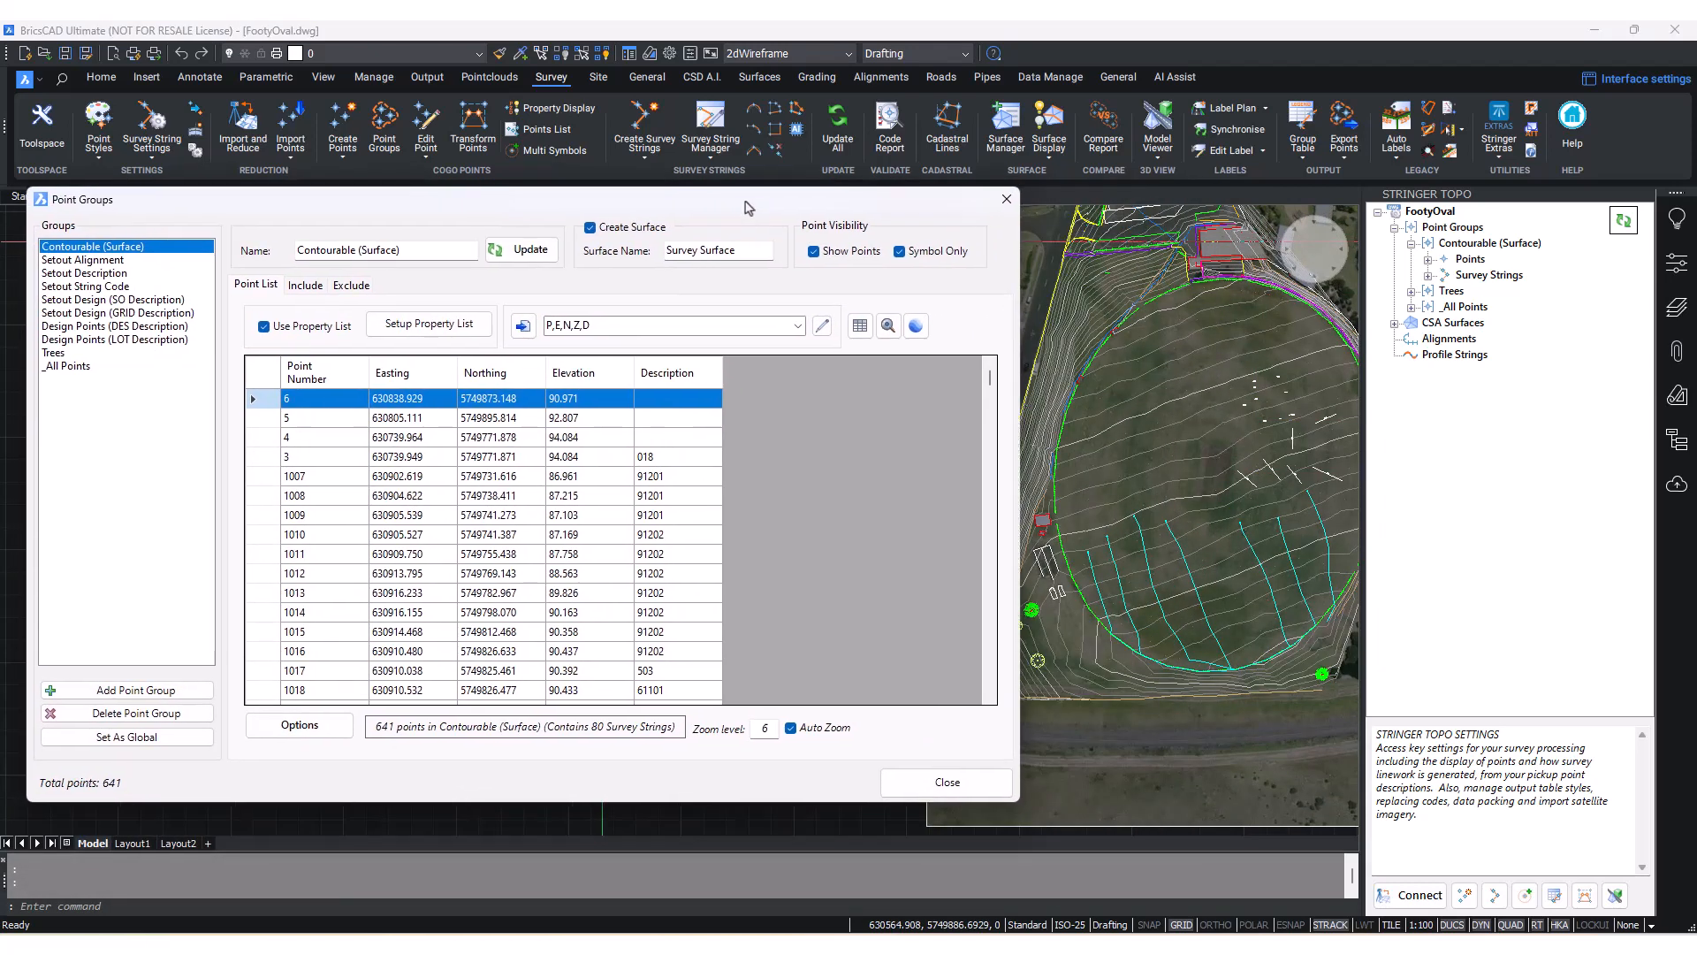
pyautogui.moveTo(1154, 515); pyautogui.dragTo(1156, 516, button='middle')
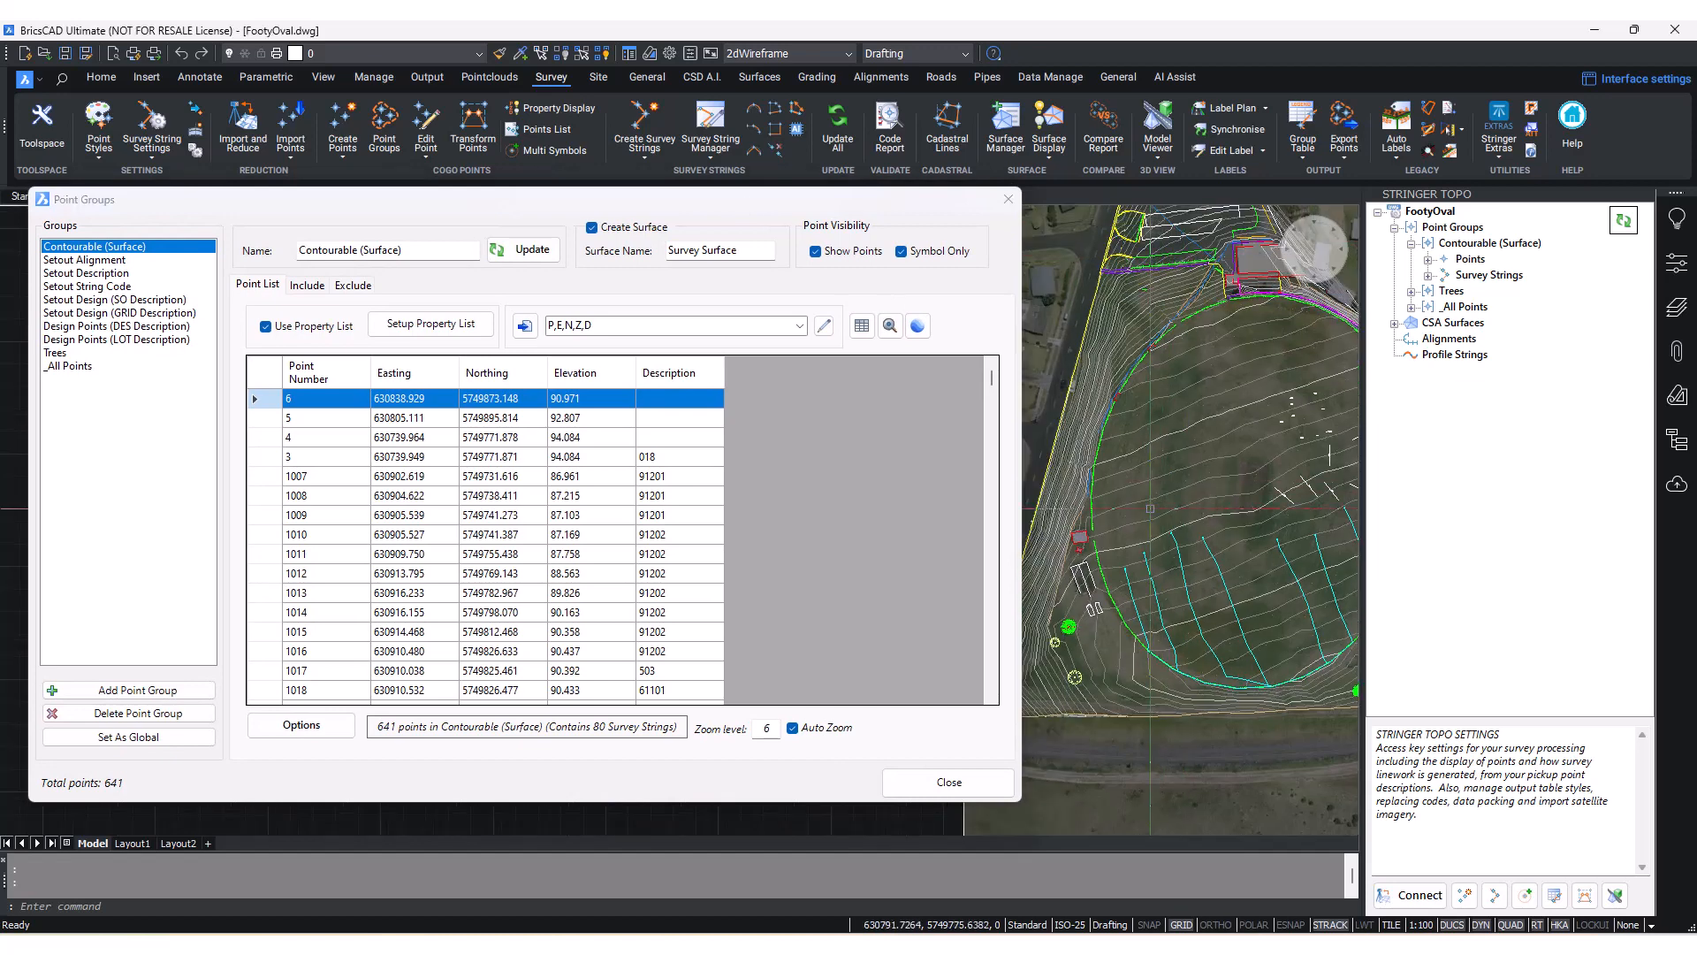
# - Start a KML export of the Contourable (Surface) group, applying the NationalGridsAustralia category with the GDA1994MGAZone54 projection as the data coordinate system
pyautogui.moveTo(867, 204); pyautogui.dragTo(1145, 192)
pyautogui.press('ctrl')
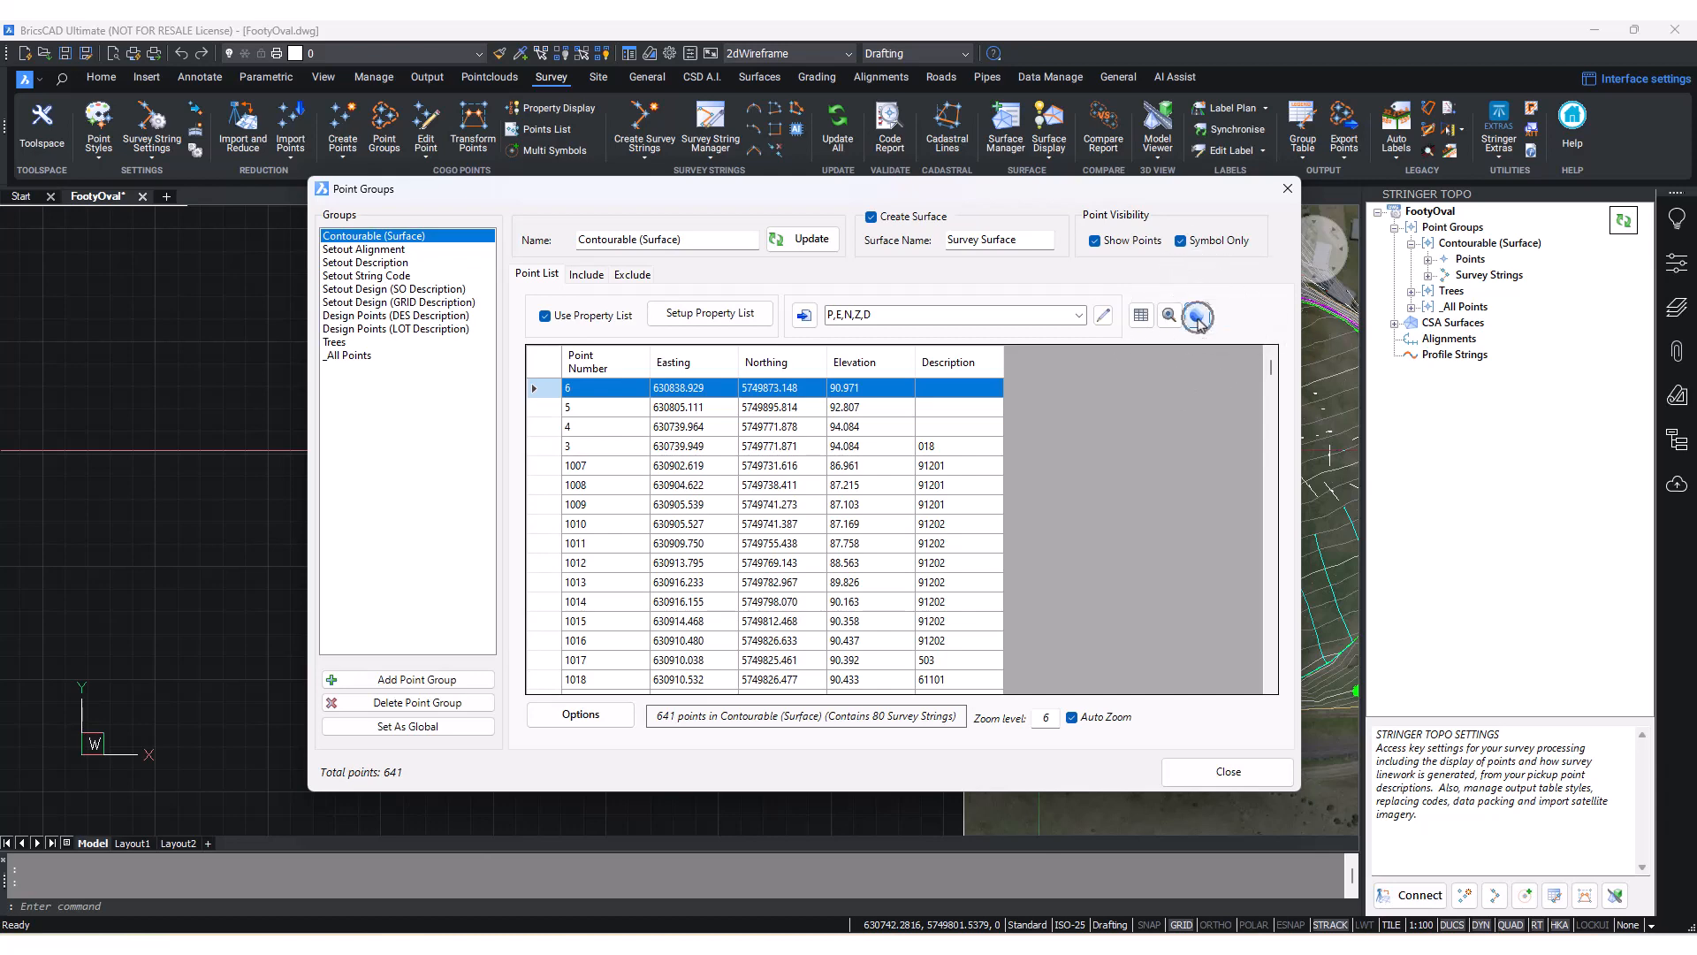
pyautogui.click(1198, 316)
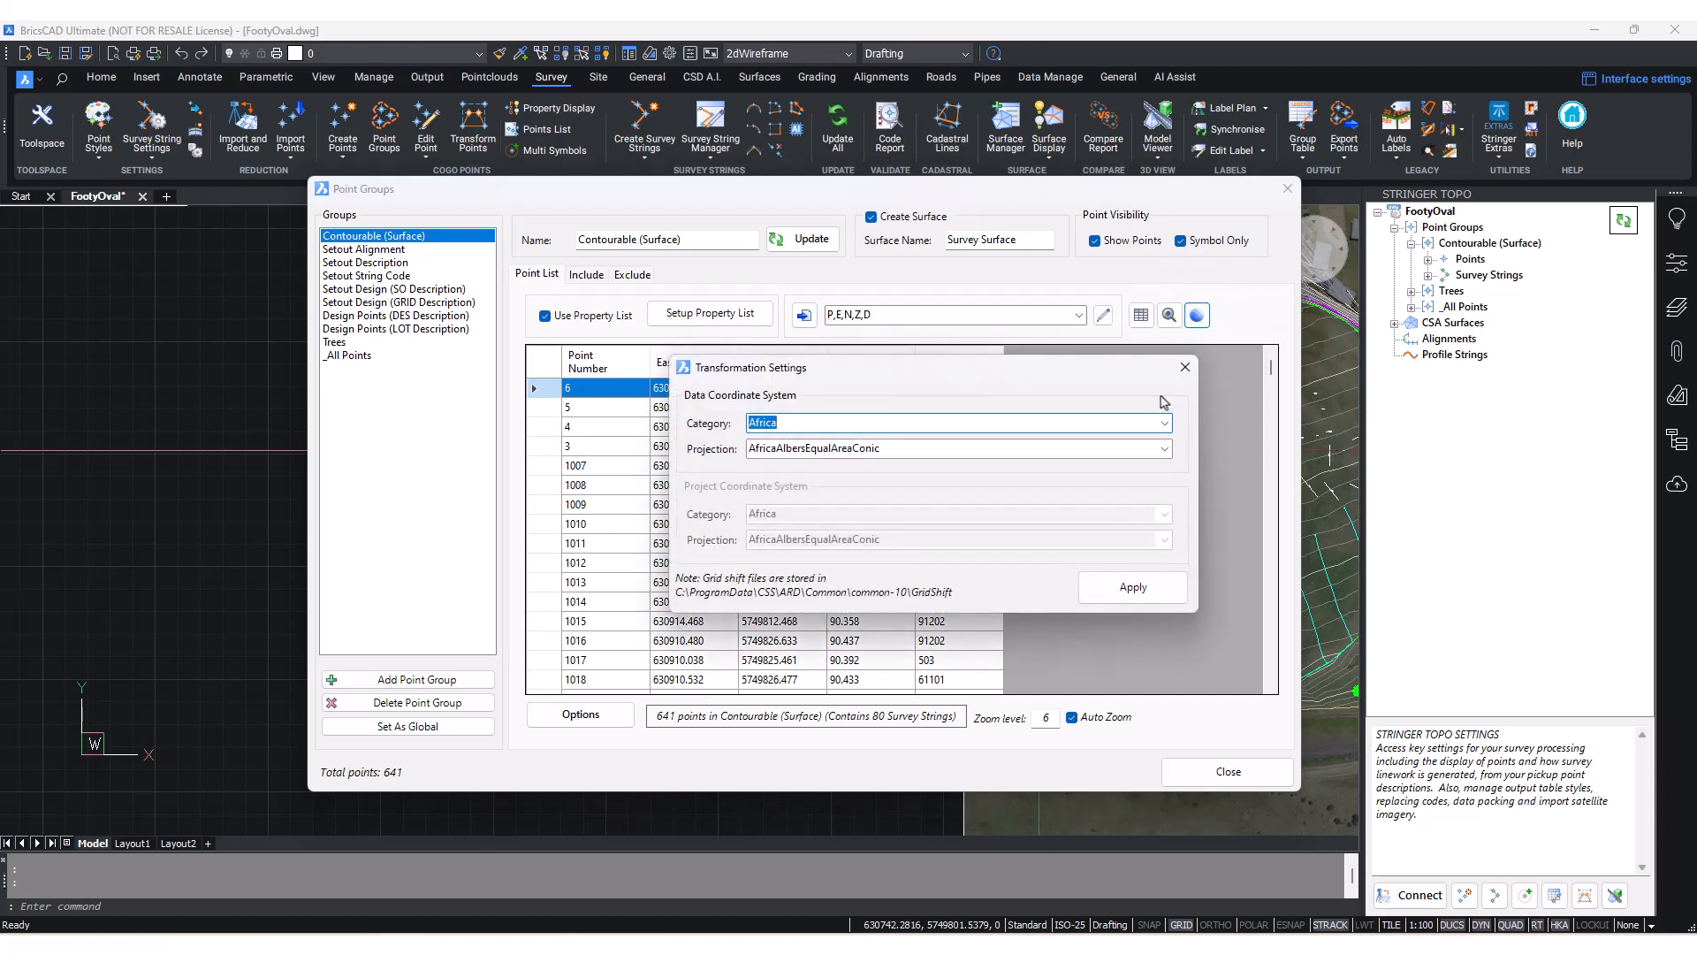
pyautogui.click(1165, 422)
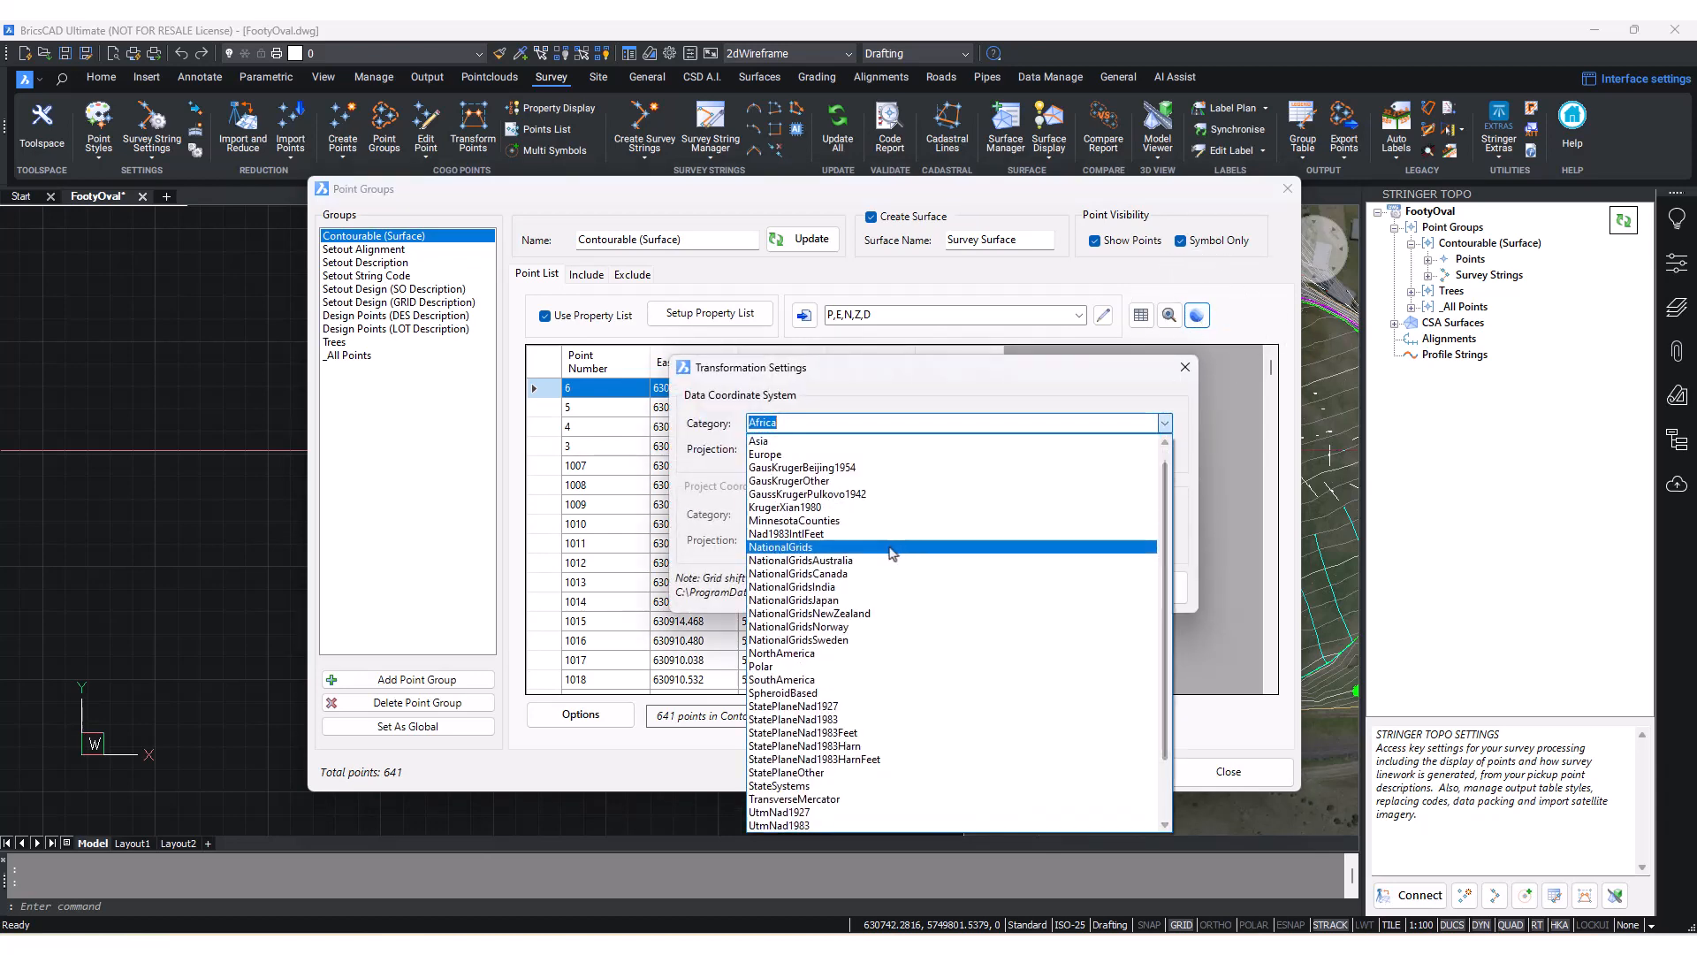
pyautogui.click(842, 573)
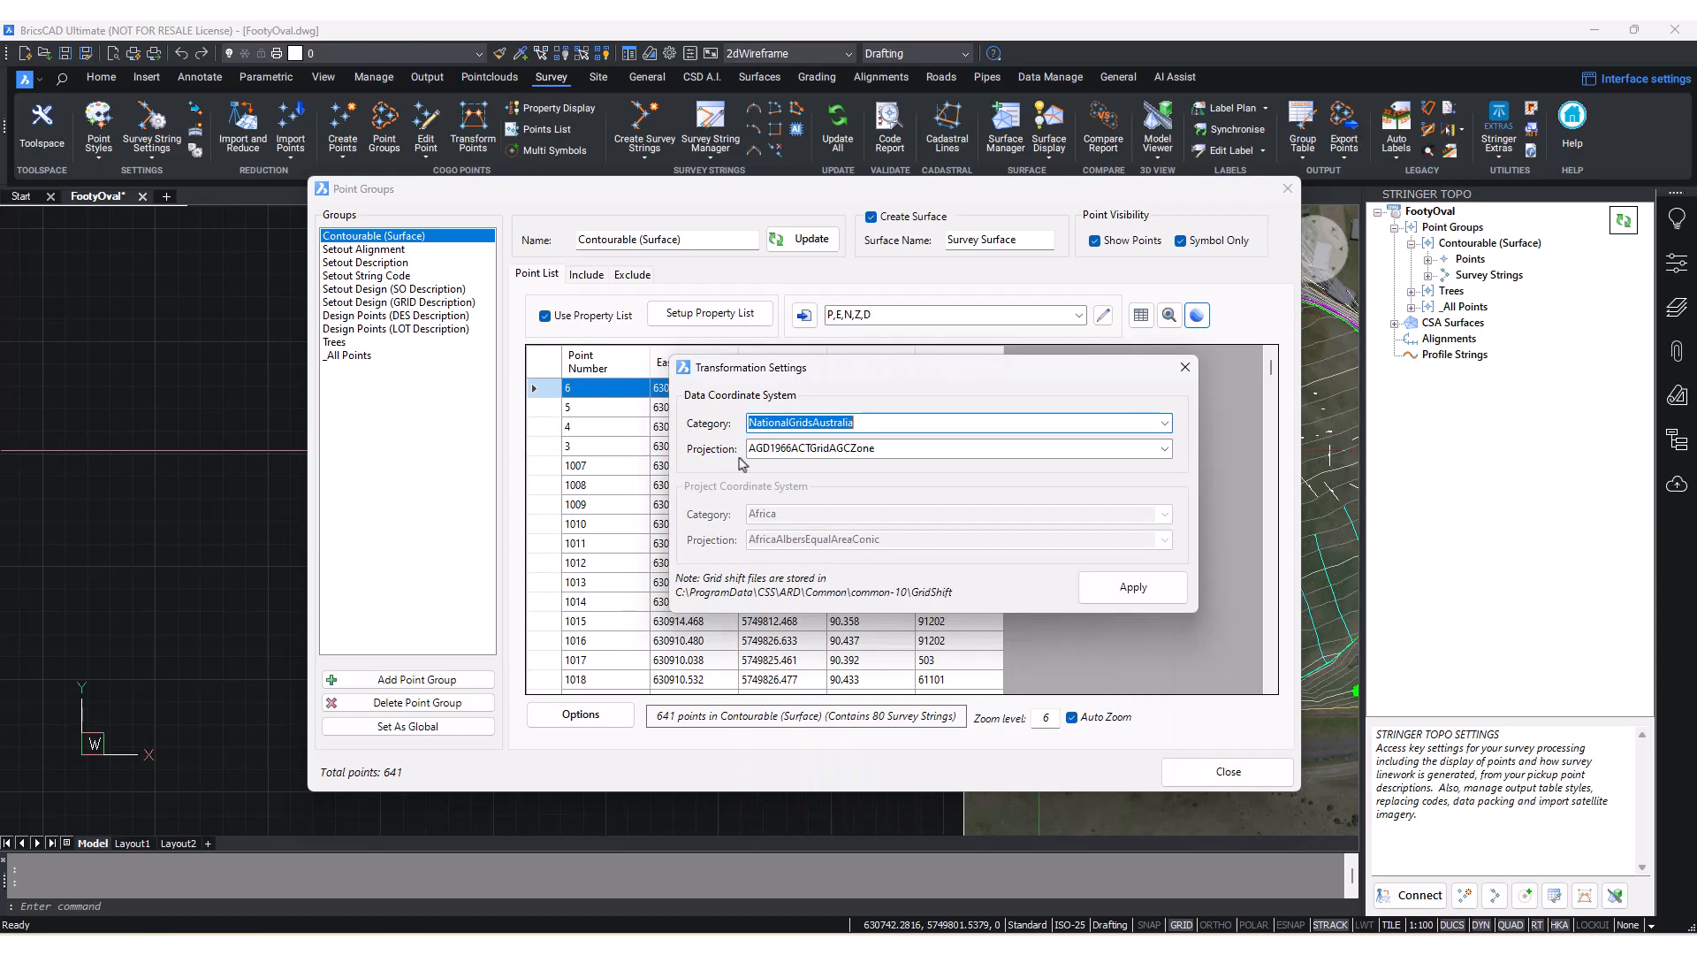
pyautogui.click(1165, 451)
pyautogui.scroll(-10, 1148, 707)
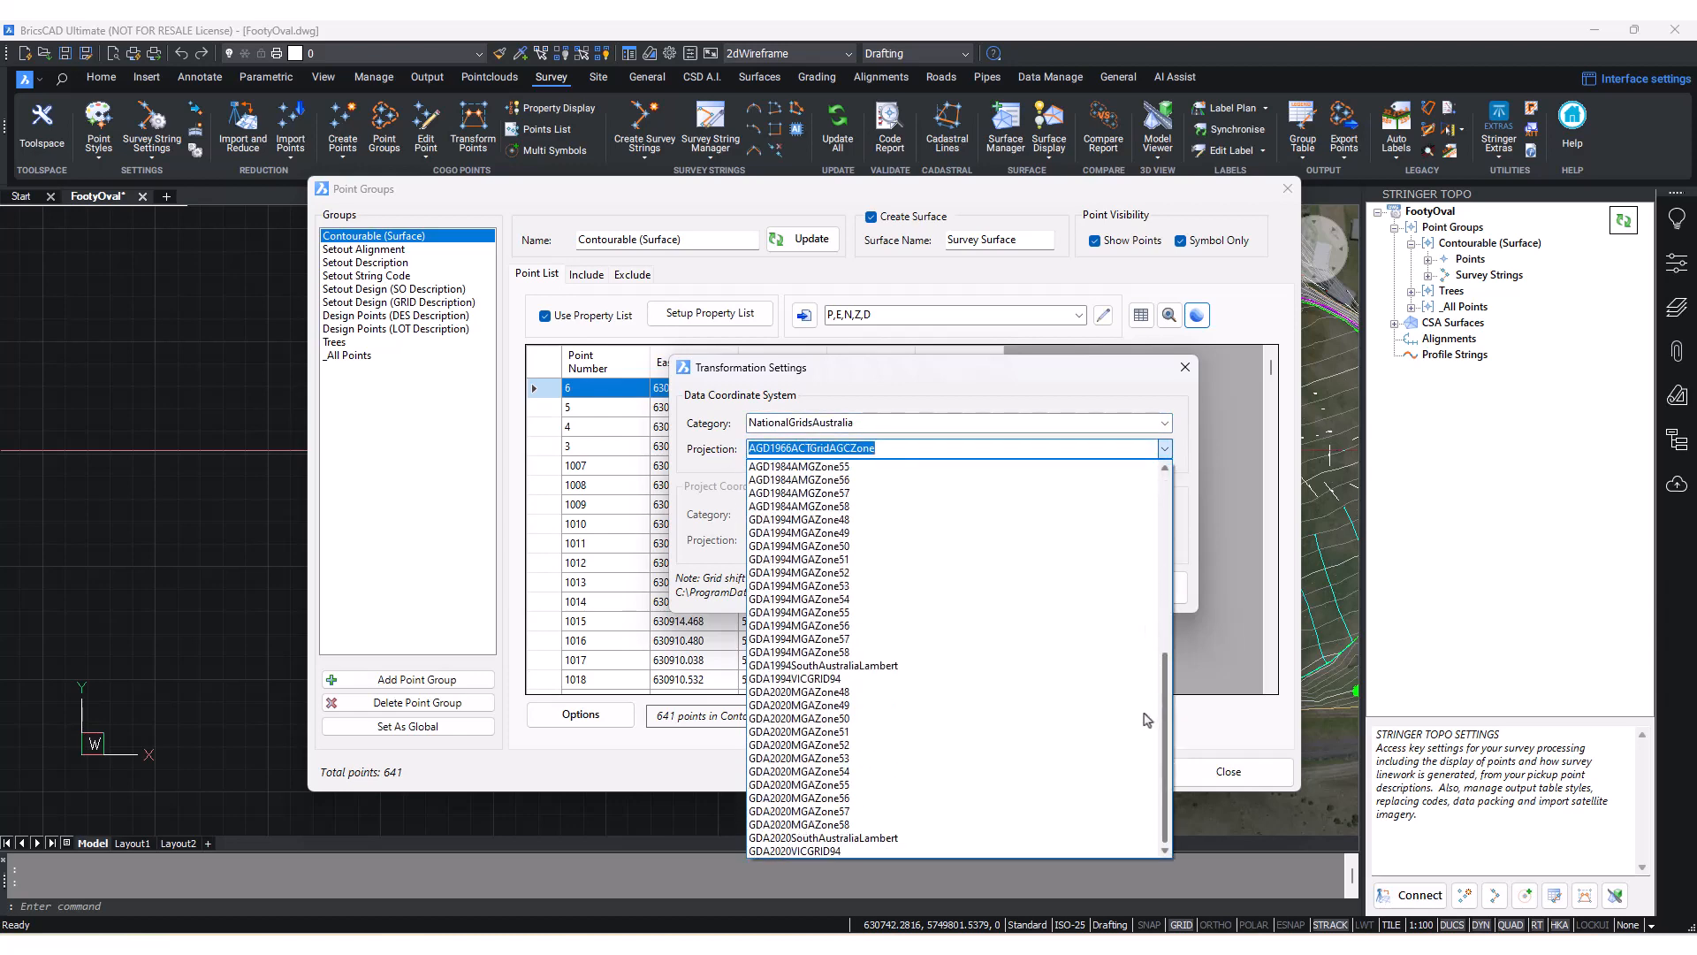
pyautogui.click(947, 606)
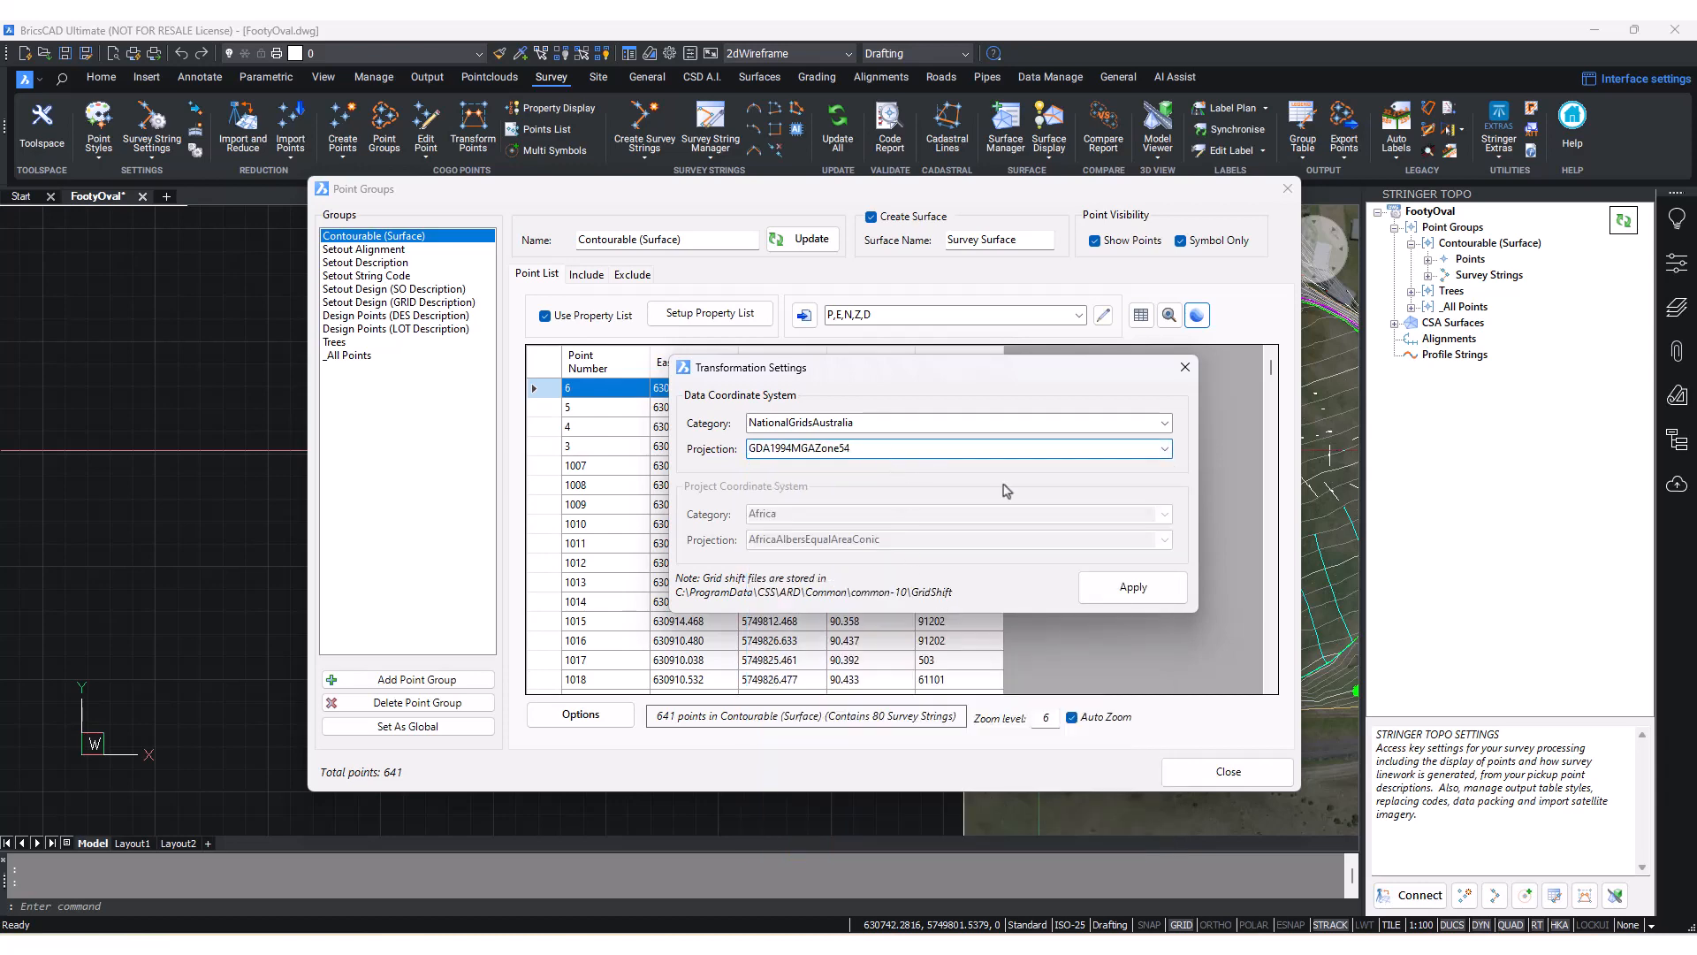
pyautogui.click(1111, 590)
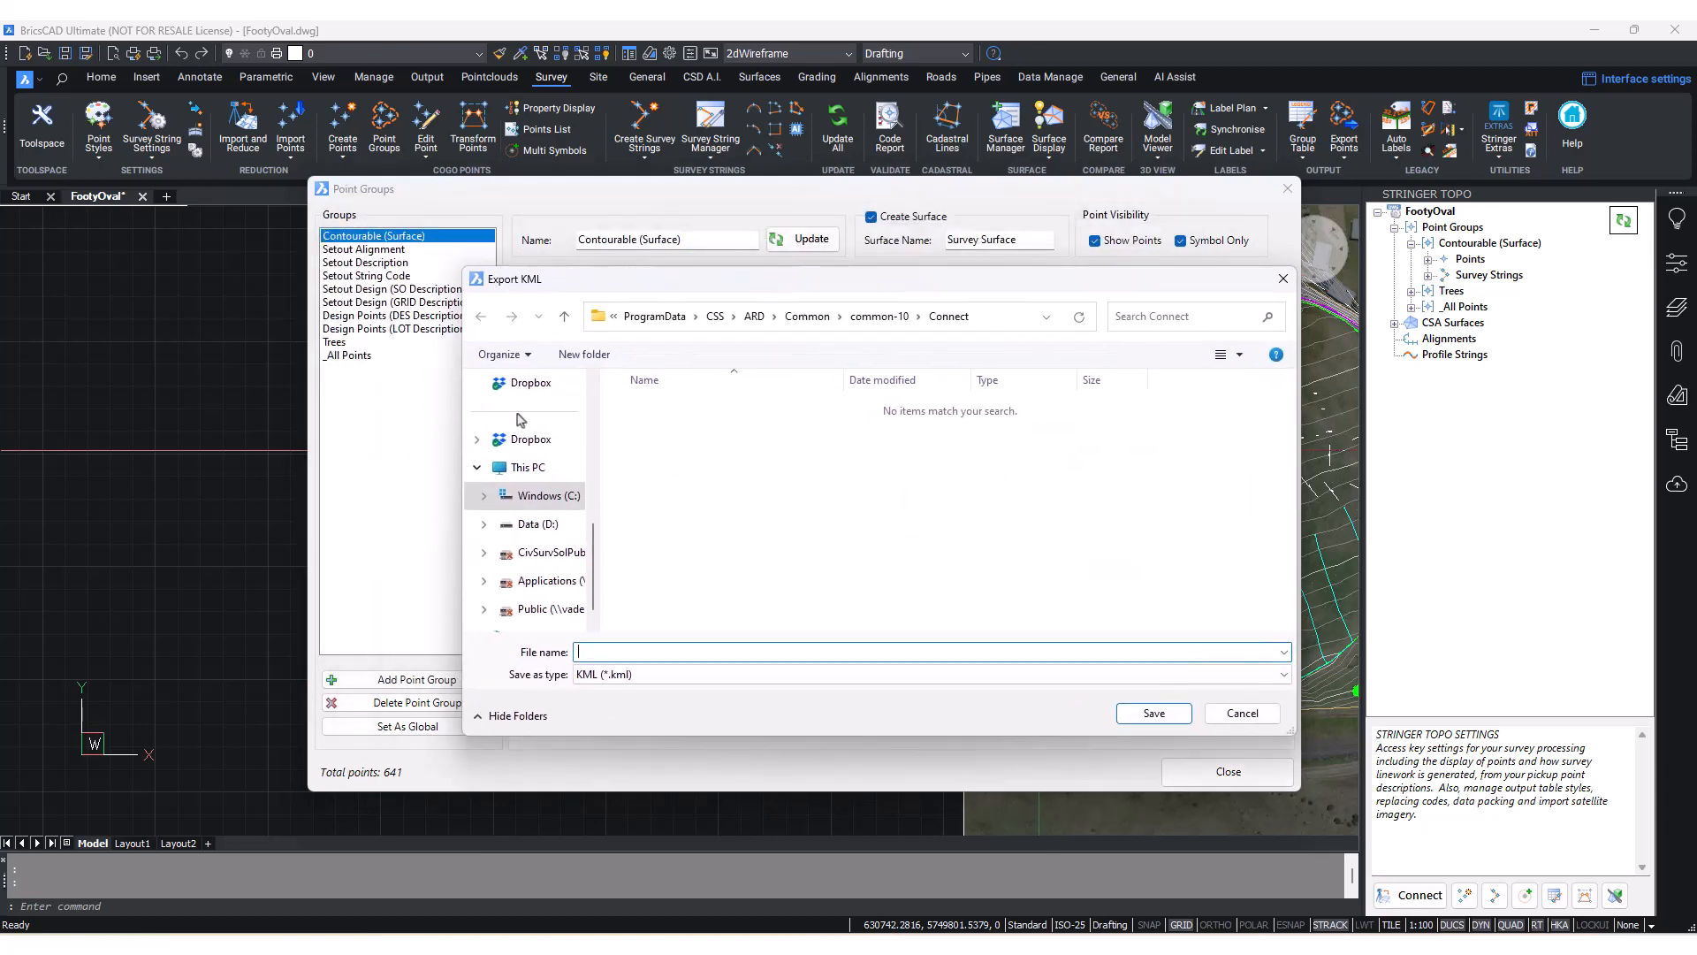
# - Save the KML export as FootyOval in the FootyOval folder on the Desktop and dismiss the export message
pyautogui.scroll(5, 521, 425)
pyautogui.click(529, 440)
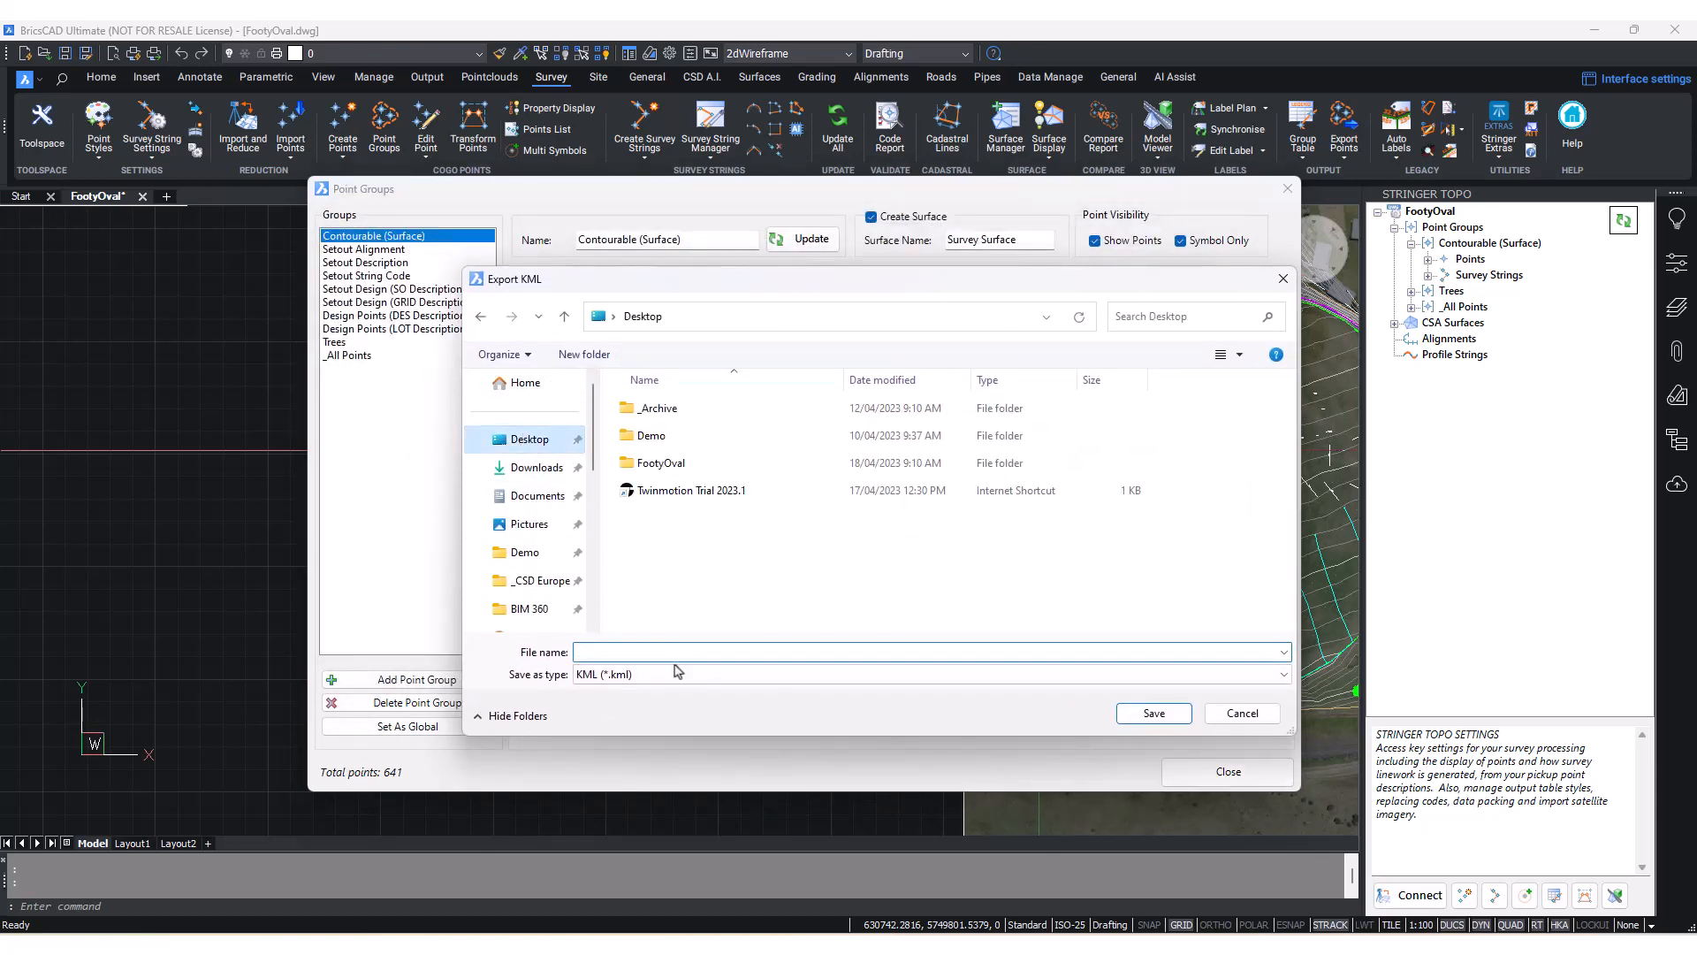
pyautogui.click(673, 656)
pyautogui.write('Footy')
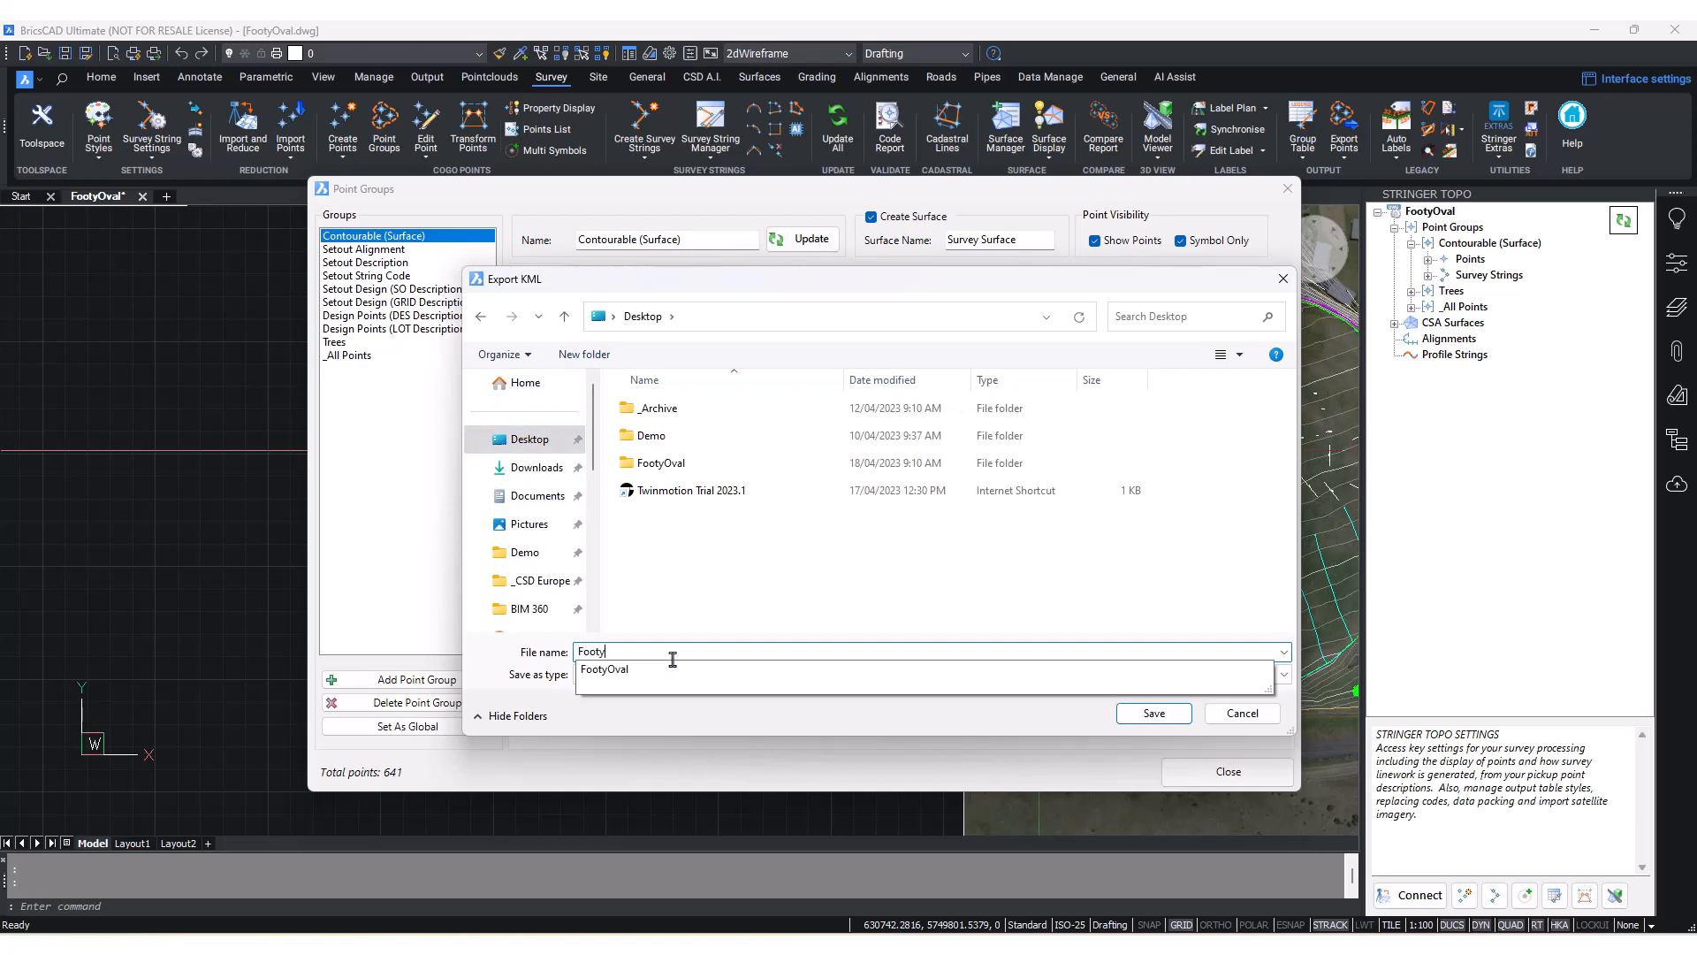
pyautogui.write('Oval')
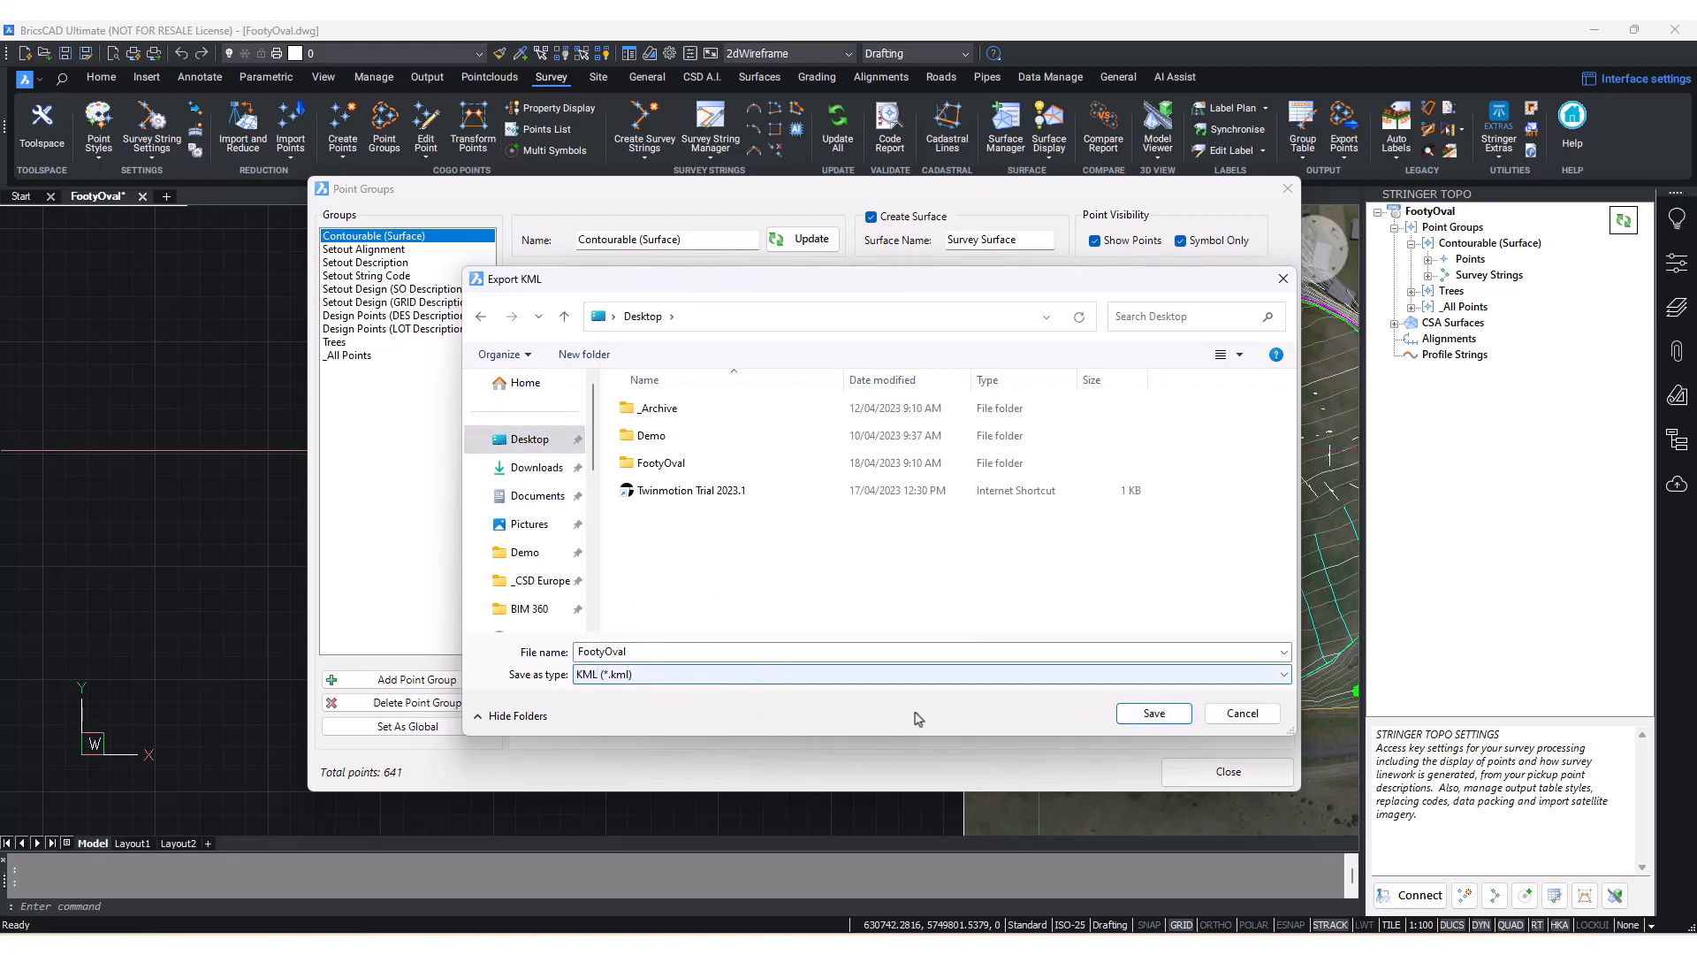
pyautogui.click(1154, 713)
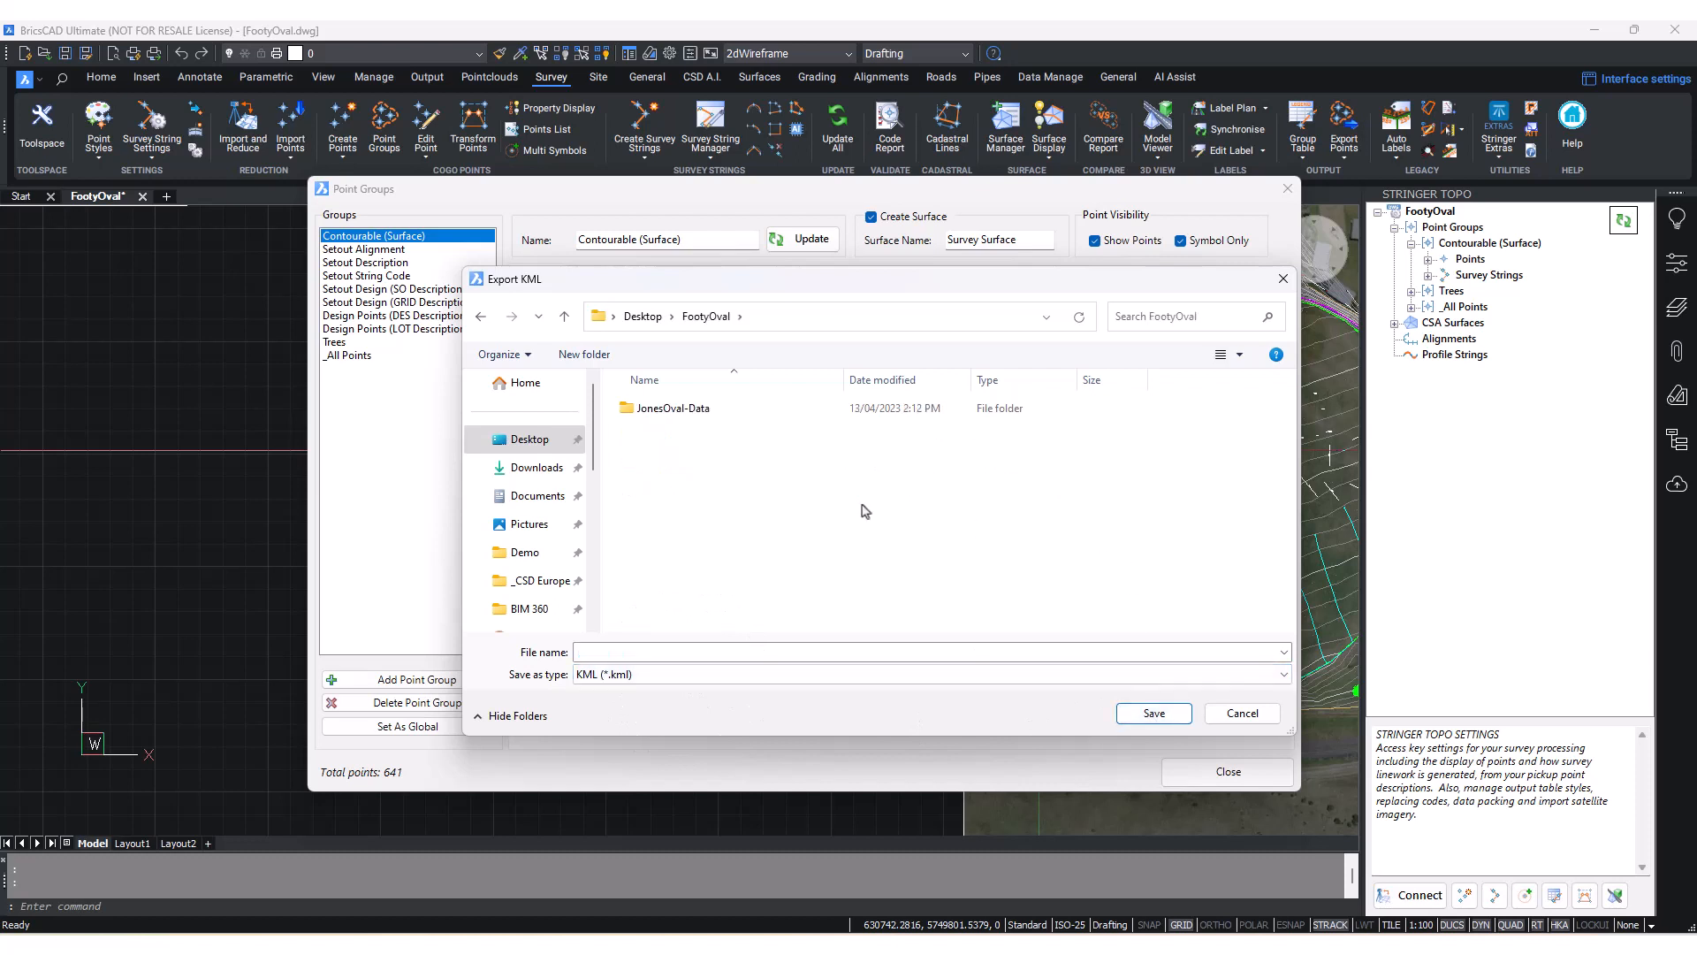
pyautogui.write('Foot')
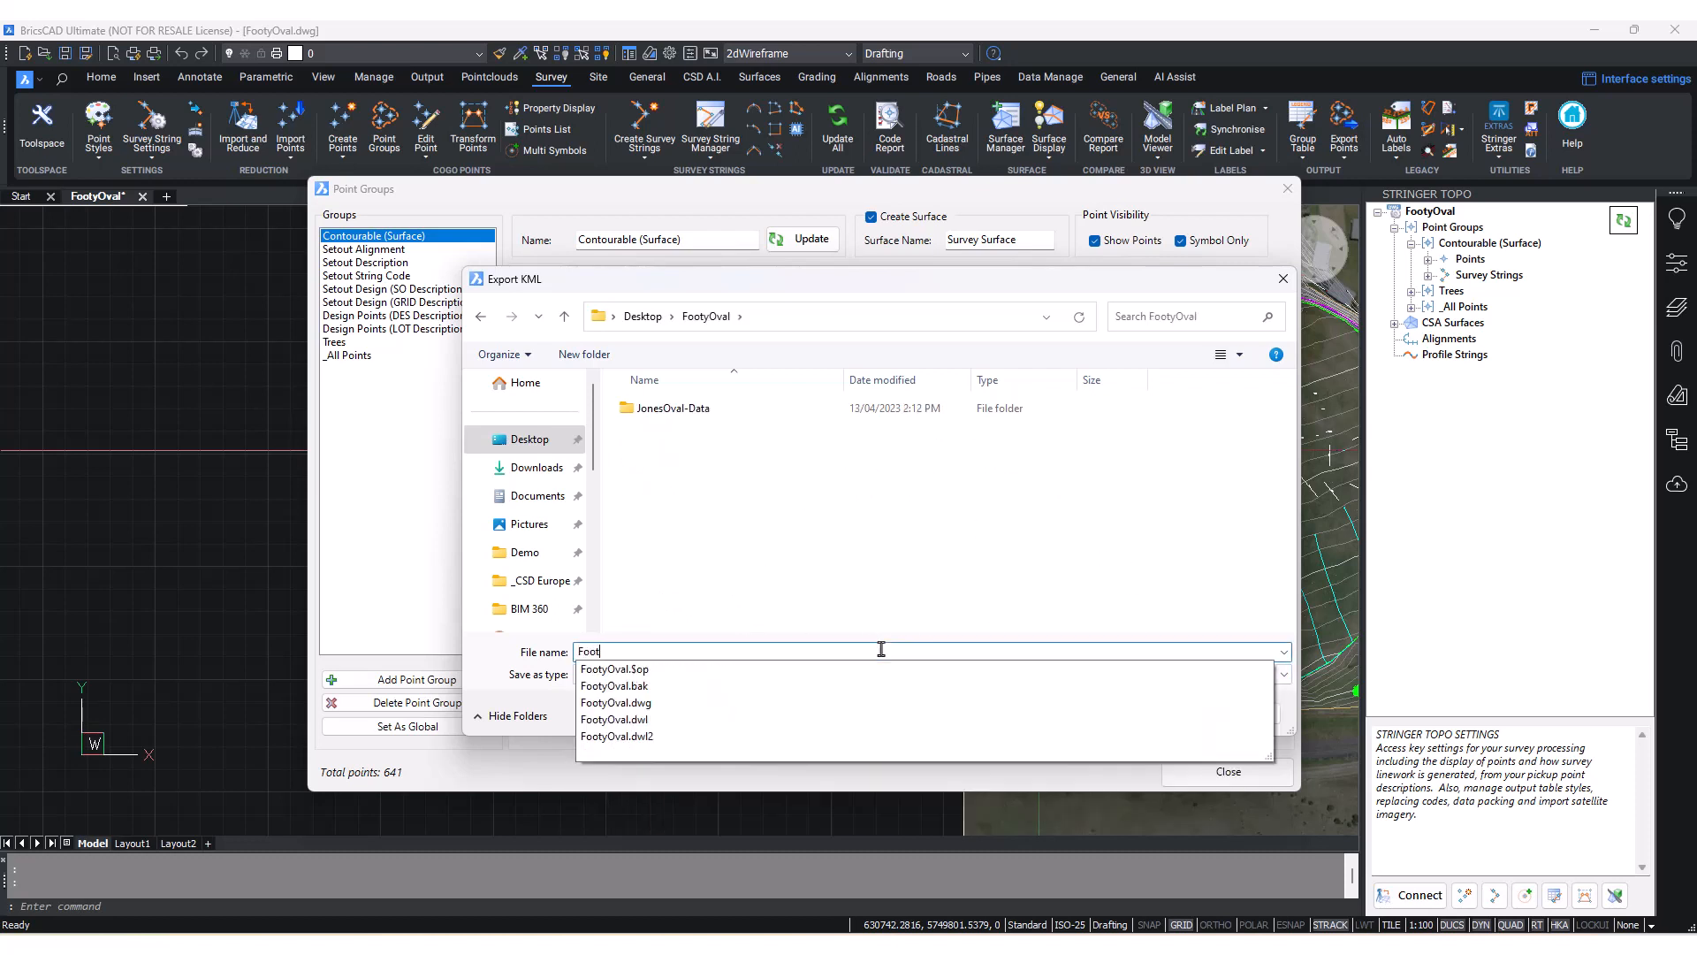
pyautogui.write('yP')
pyautogui.press('BackSpace')
pyautogui.write('Oval')
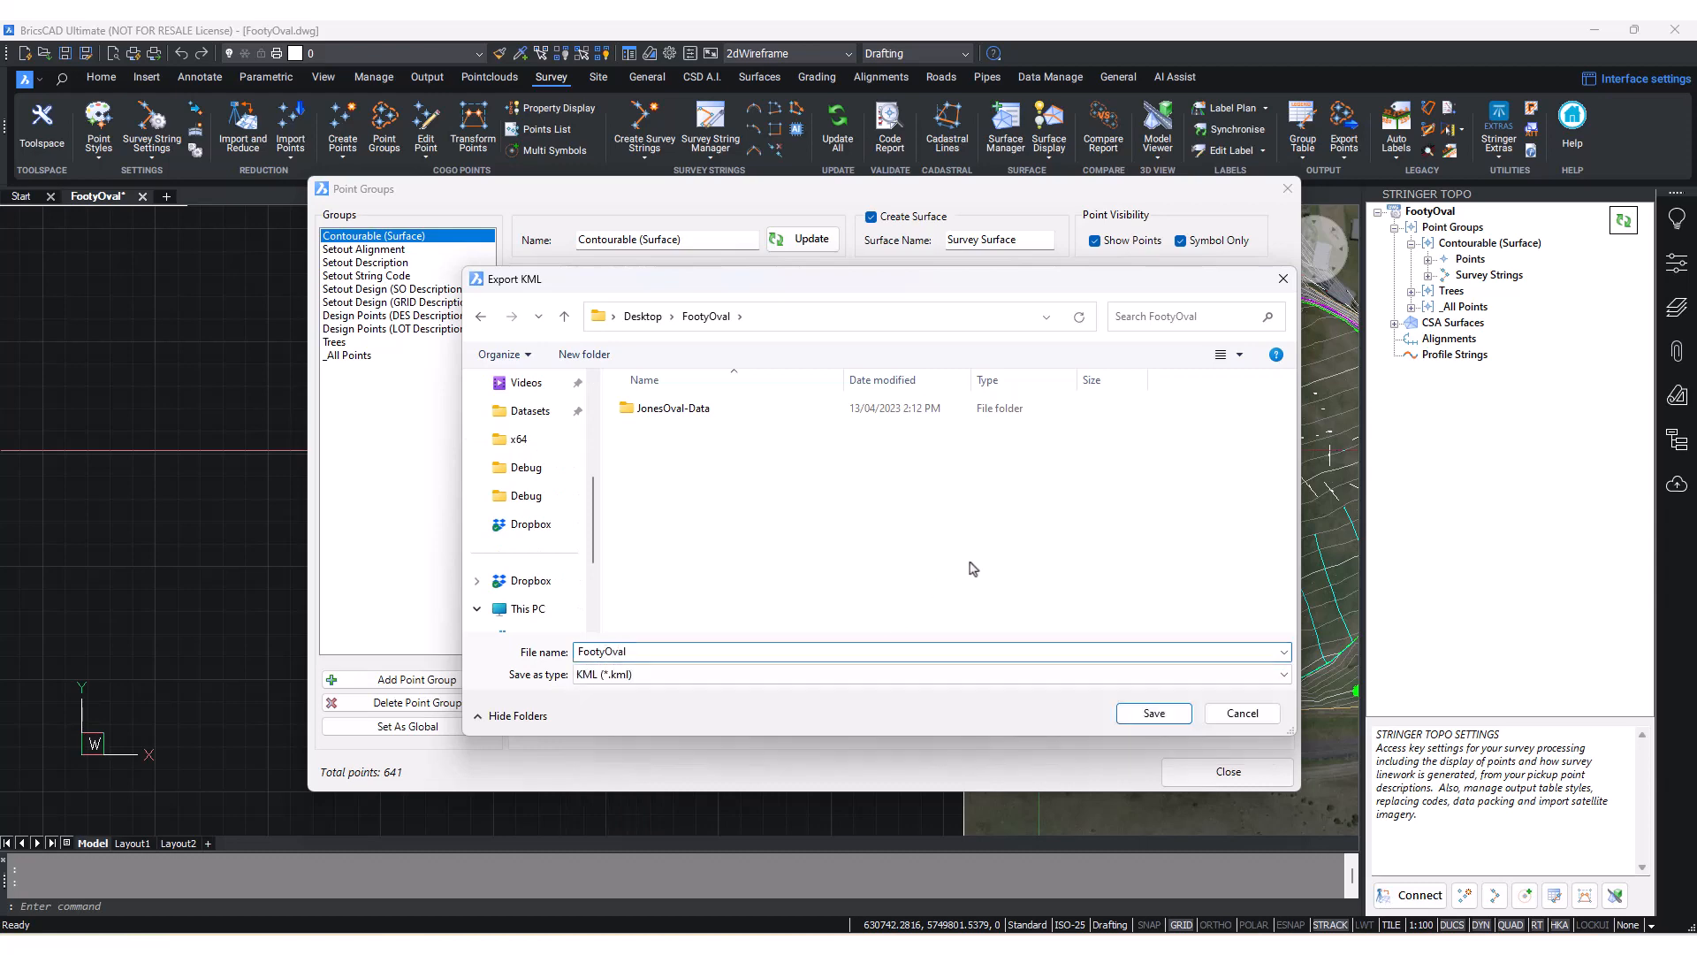
pyautogui.click(1163, 713)
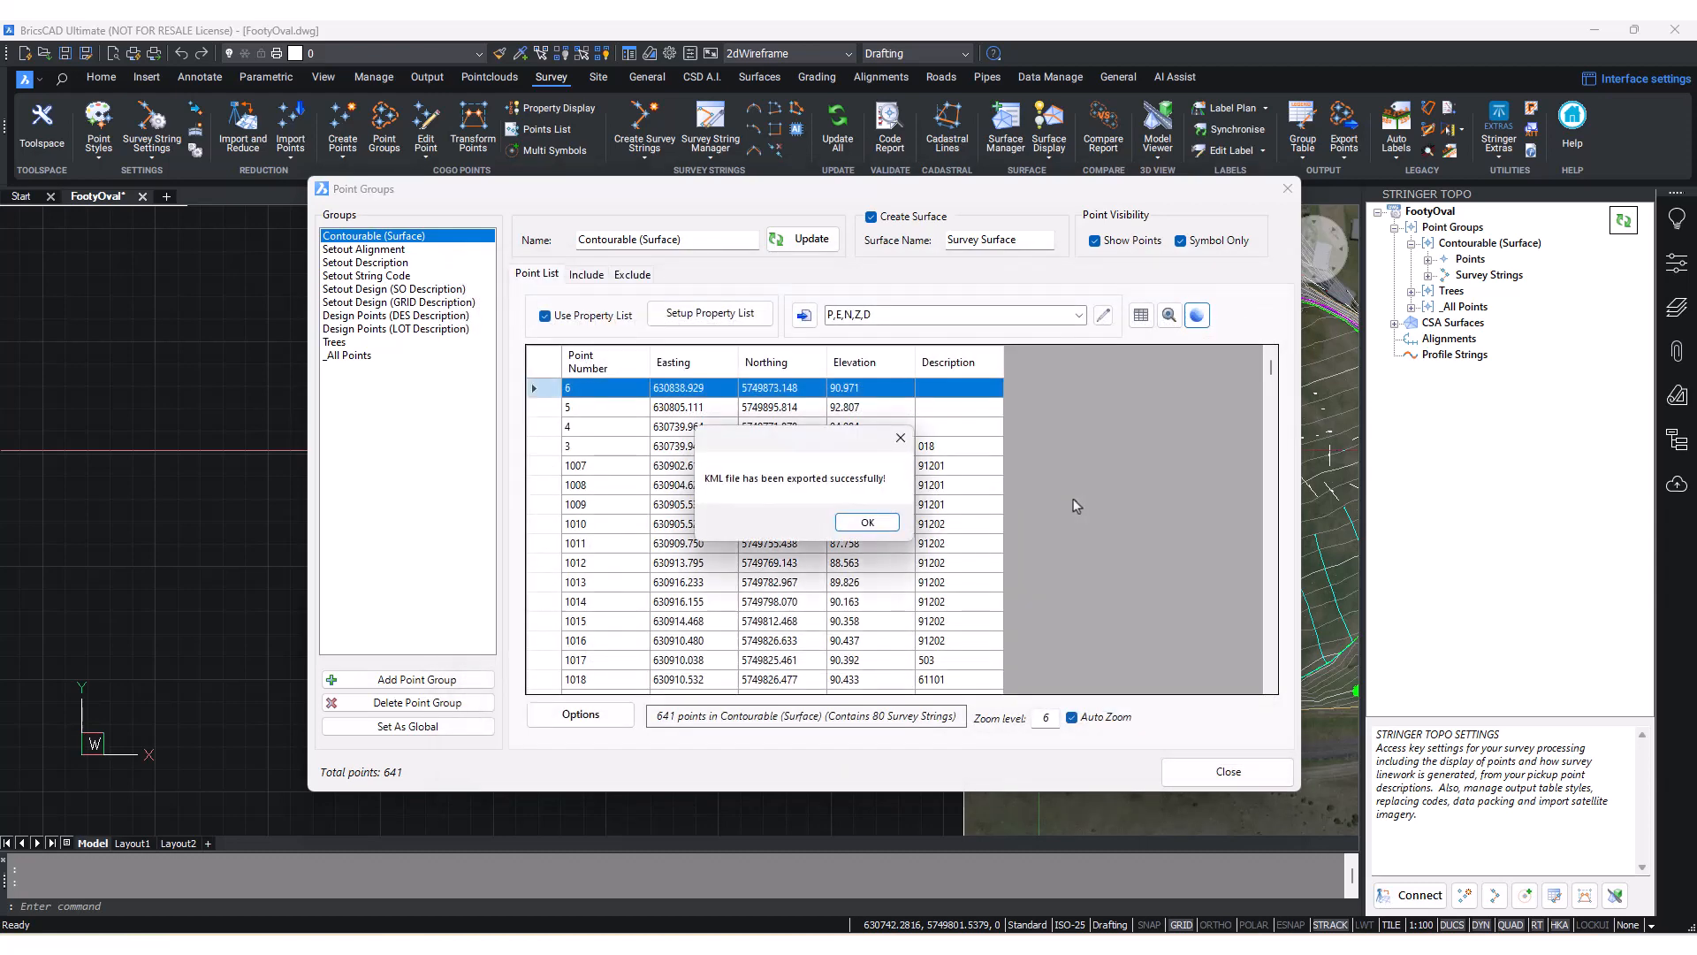
pyautogui.click(888, 524)
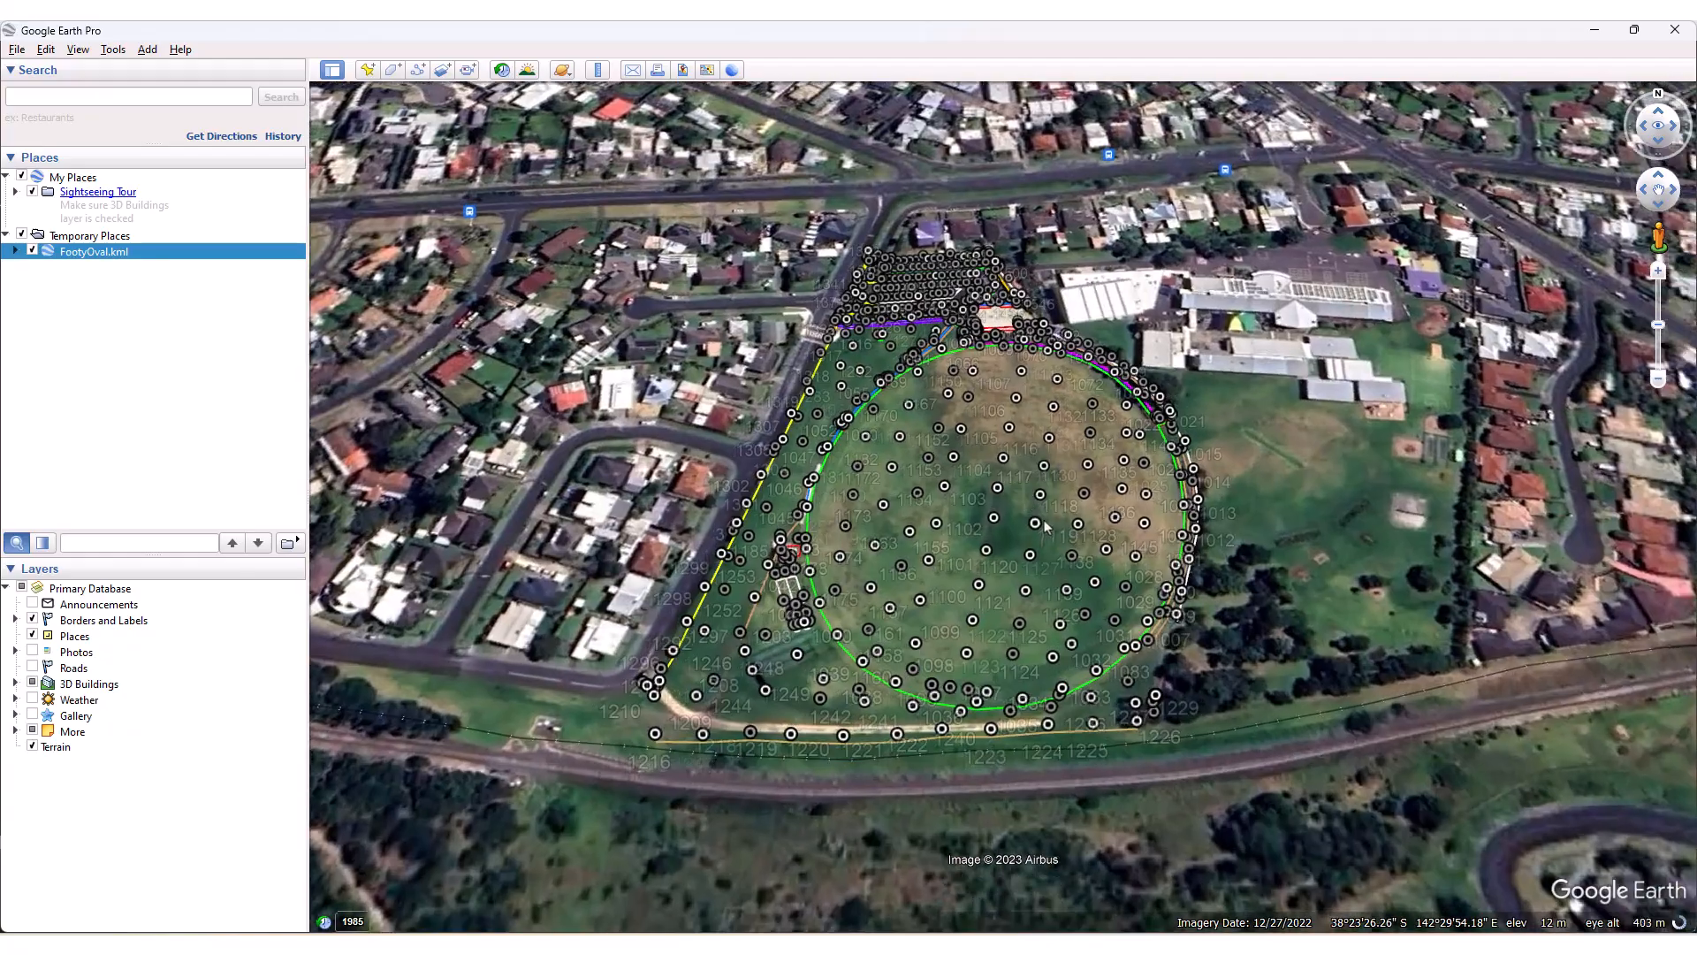
# - In Google Earth Pro, examine the points and linework of FootyOval.kml against the aerial imagery from several distances and angles
pyautogui.moveTo(962, 558); pyautogui.dragTo(725, 583, button='middle')
pyautogui.moveTo(869, 580)
pyautogui.mouseDown(button='middle')
pyautogui.moveTo(836, 603)
pyautogui.moveTo(853, 665)
pyautogui.moveTo(923, 662)
pyautogui.moveTo(1103, 539)
pyautogui.moveTo(1412, 566)
pyautogui.moveTo(1401, 761)
pyautogui.mouseUp(button='middle')
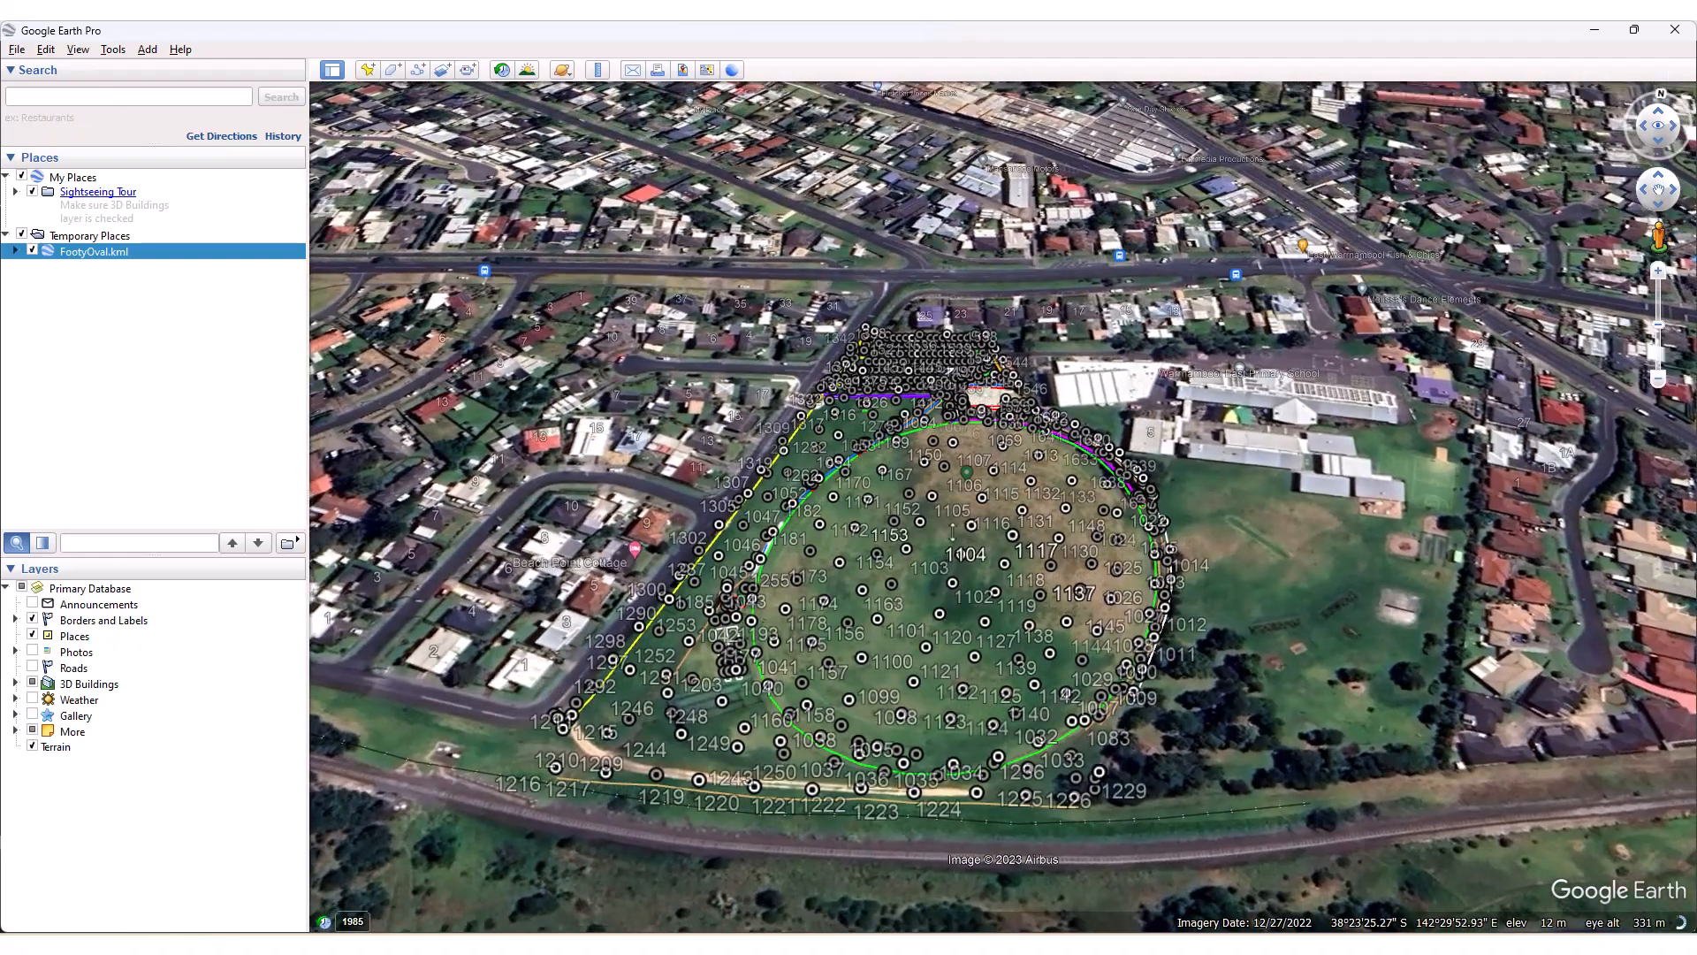
pyautogui.moveTo(931, 515); pyautogui.dragTo(961, 217, button='middle')
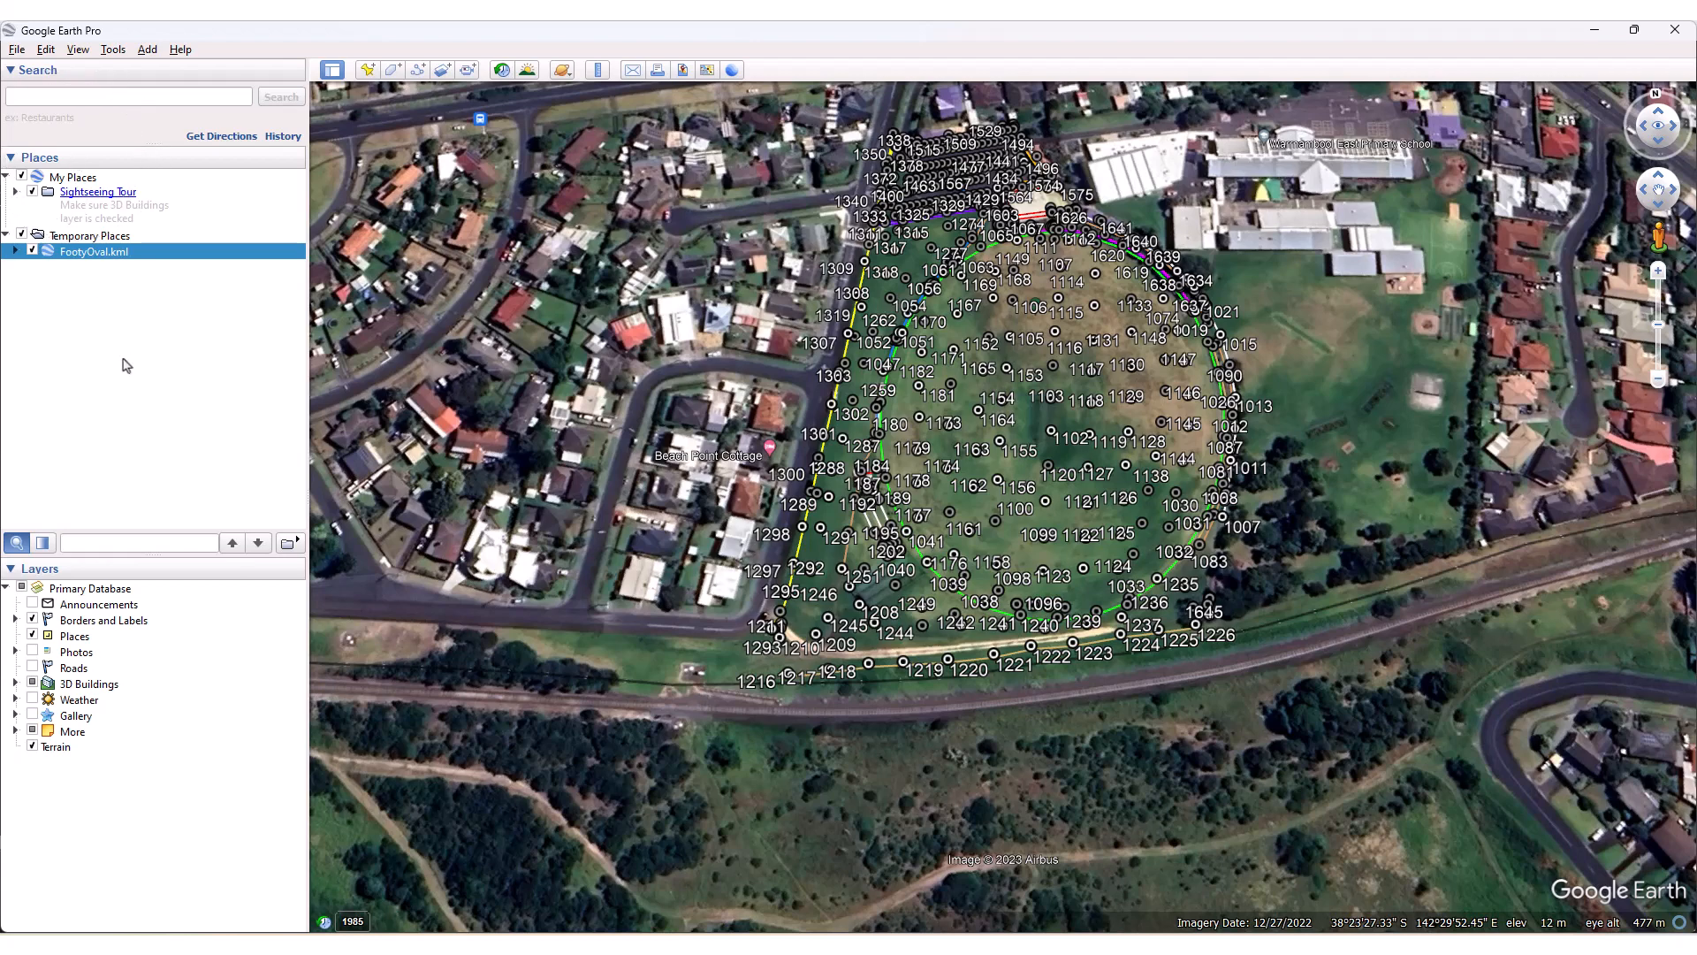
pyautogui.moveTo(1296, 320)
pyautogui.mouseDown(button='middle')
pyautogui.moveTo(1287, 492)
pyautogui.moveTo(1291, 386)
pyautogui.mouseUp(button='middle')
pyautogui.scroll(3, 1291, 387)
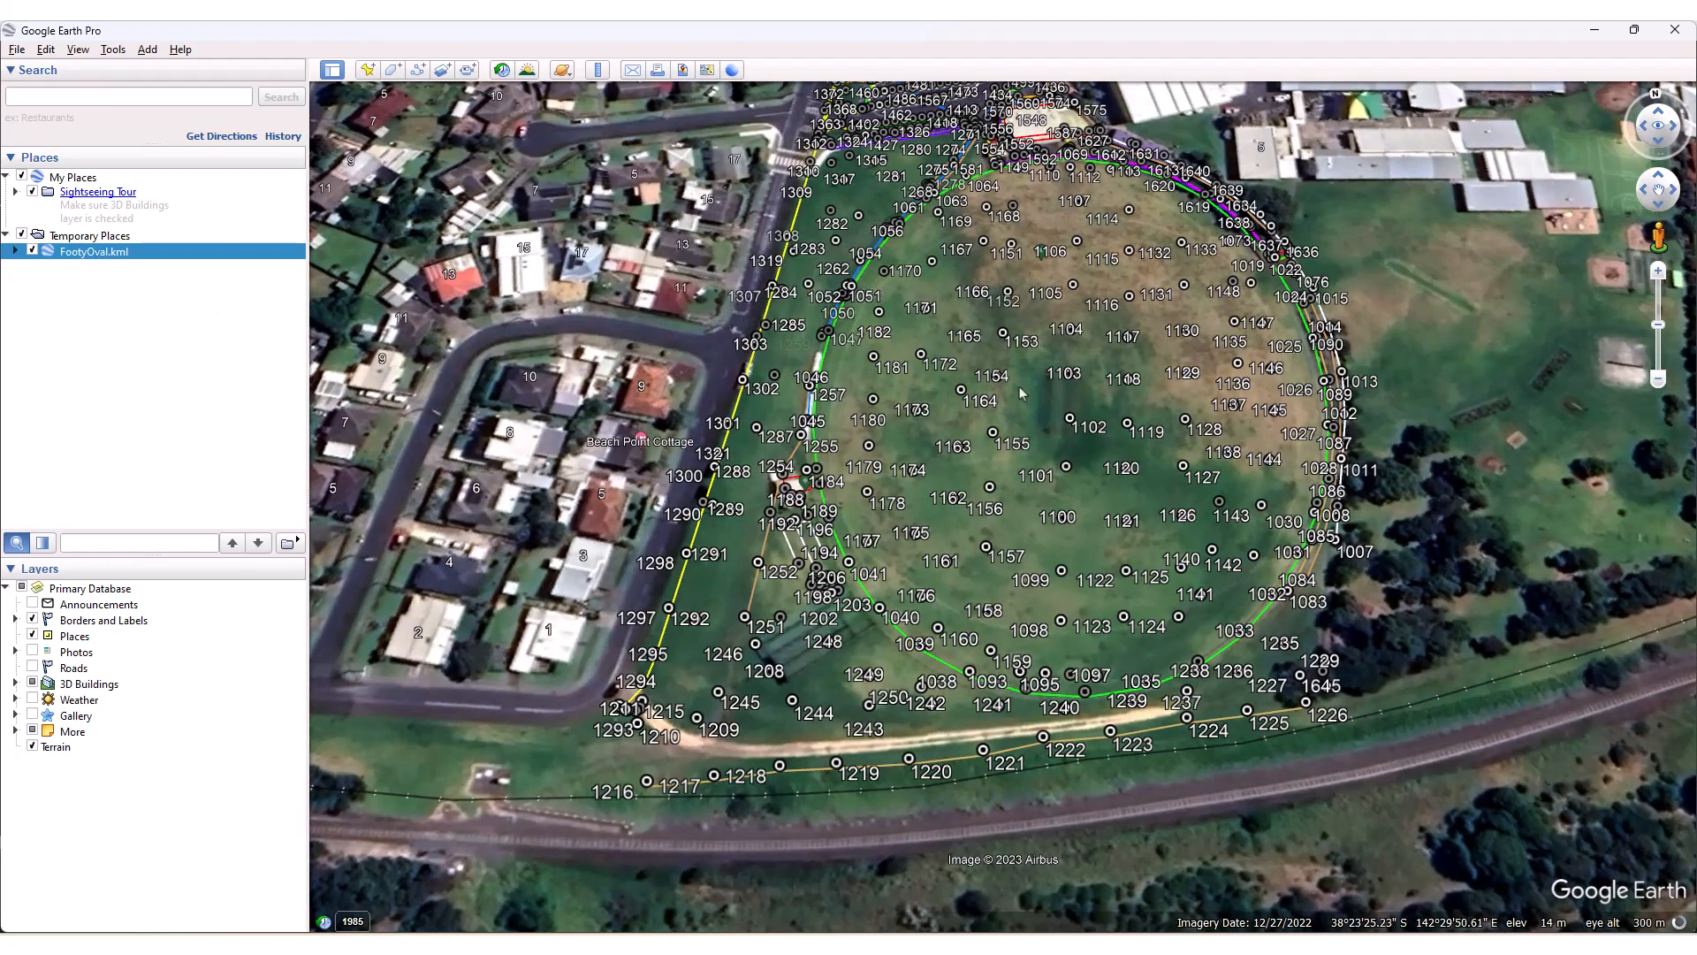
pyautogui.scroll(-2, 1021, 404)
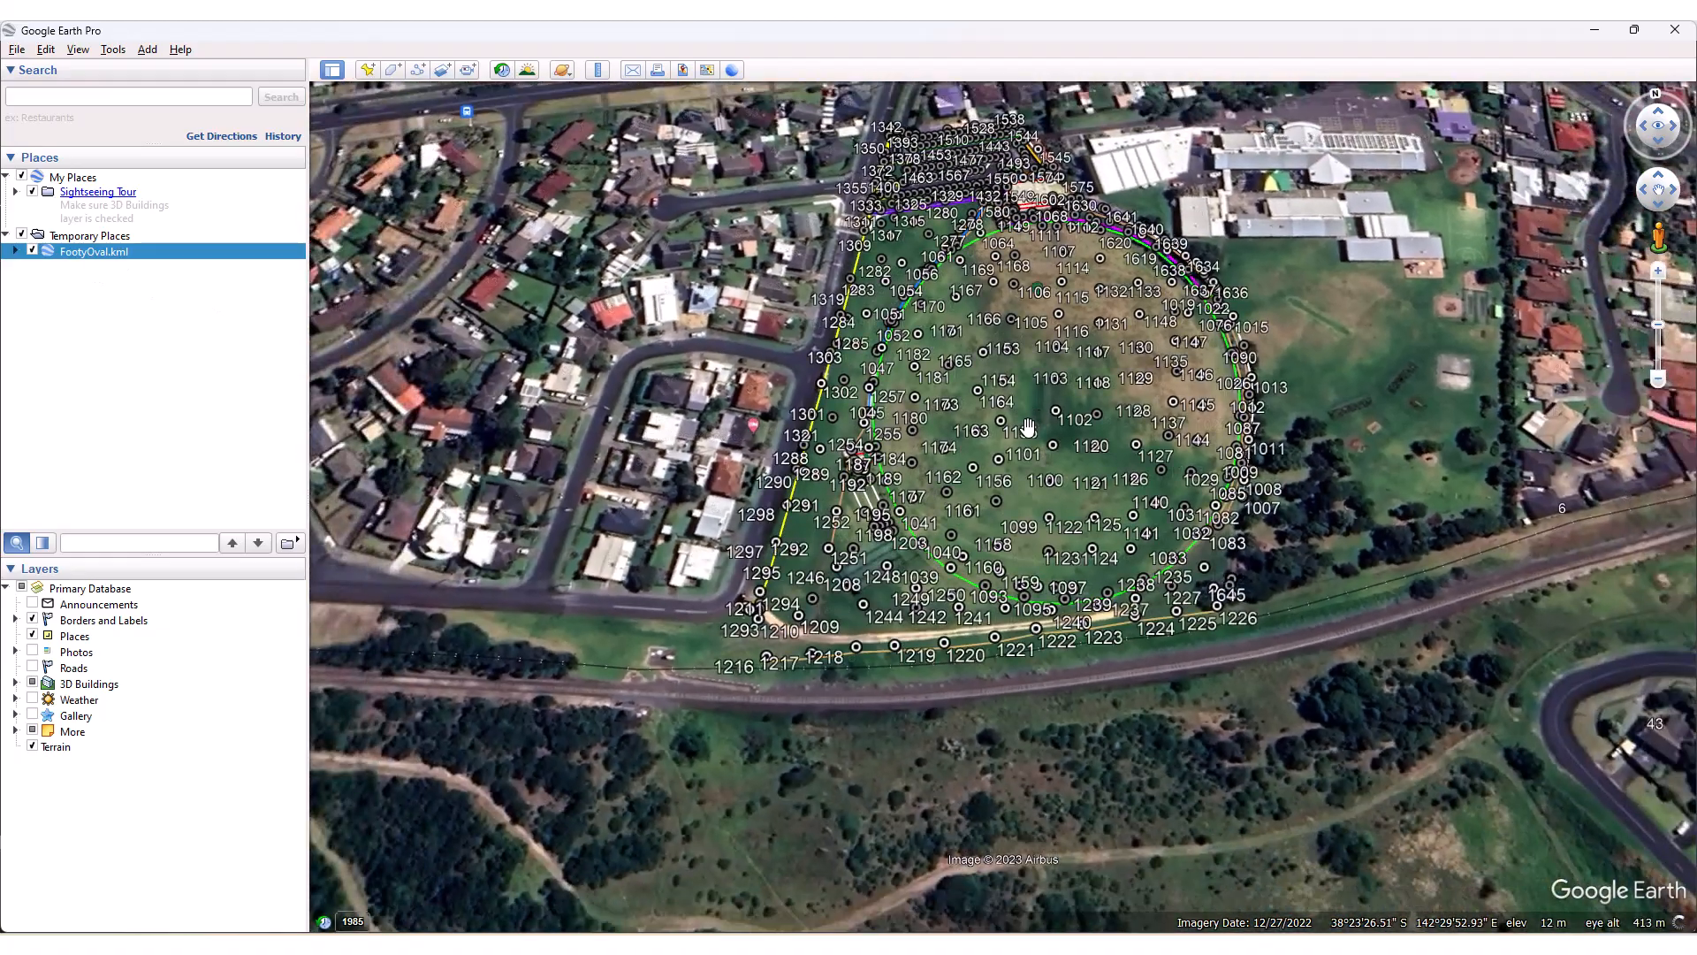
pyautogui.moveTo(1027, 390); pyautogui.dragTo(1141, 464, button='middle')
pyautogui.moveTo(1189, 403); pyautogui.dragTo(1190, 411, button='middle')
pyautogui.scroll(1, 1190, 405)
pyautogui.scroll(-2, 1087, 430)
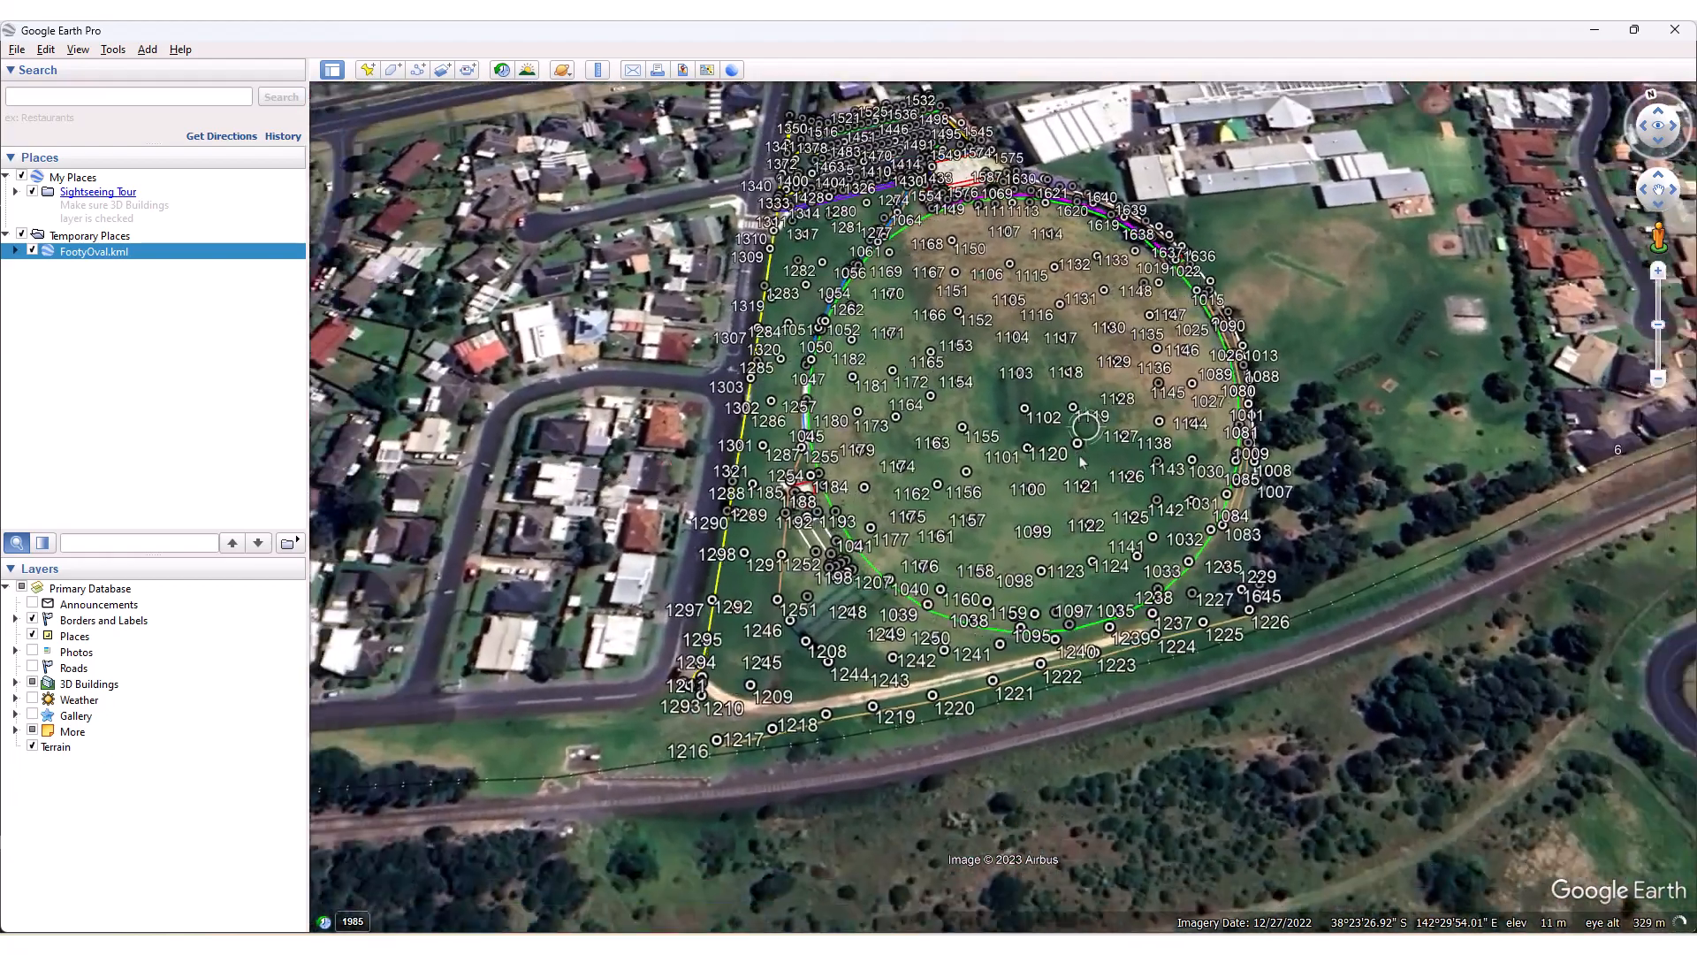
pyautogui.moveTo(1085, 493); pyautogui.dragTo(1063, 566, button='middle')
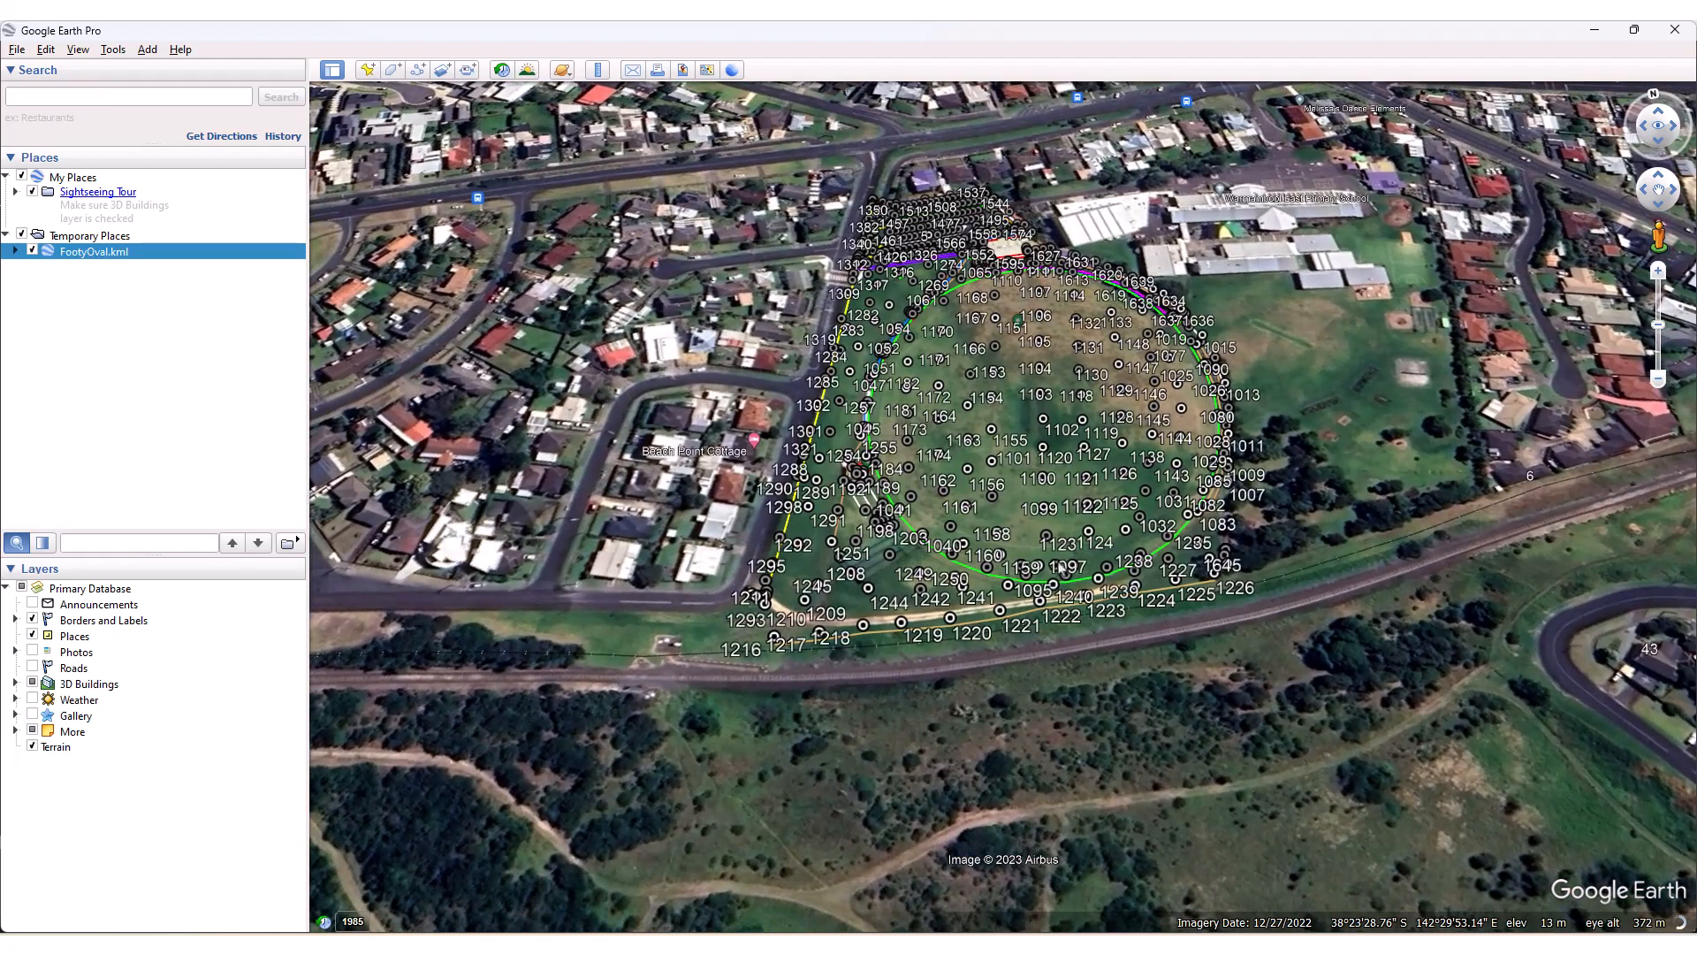
pyautogui.moveTo(1059, 348); pyautogui.dragTo(1043, 310, button='middle')
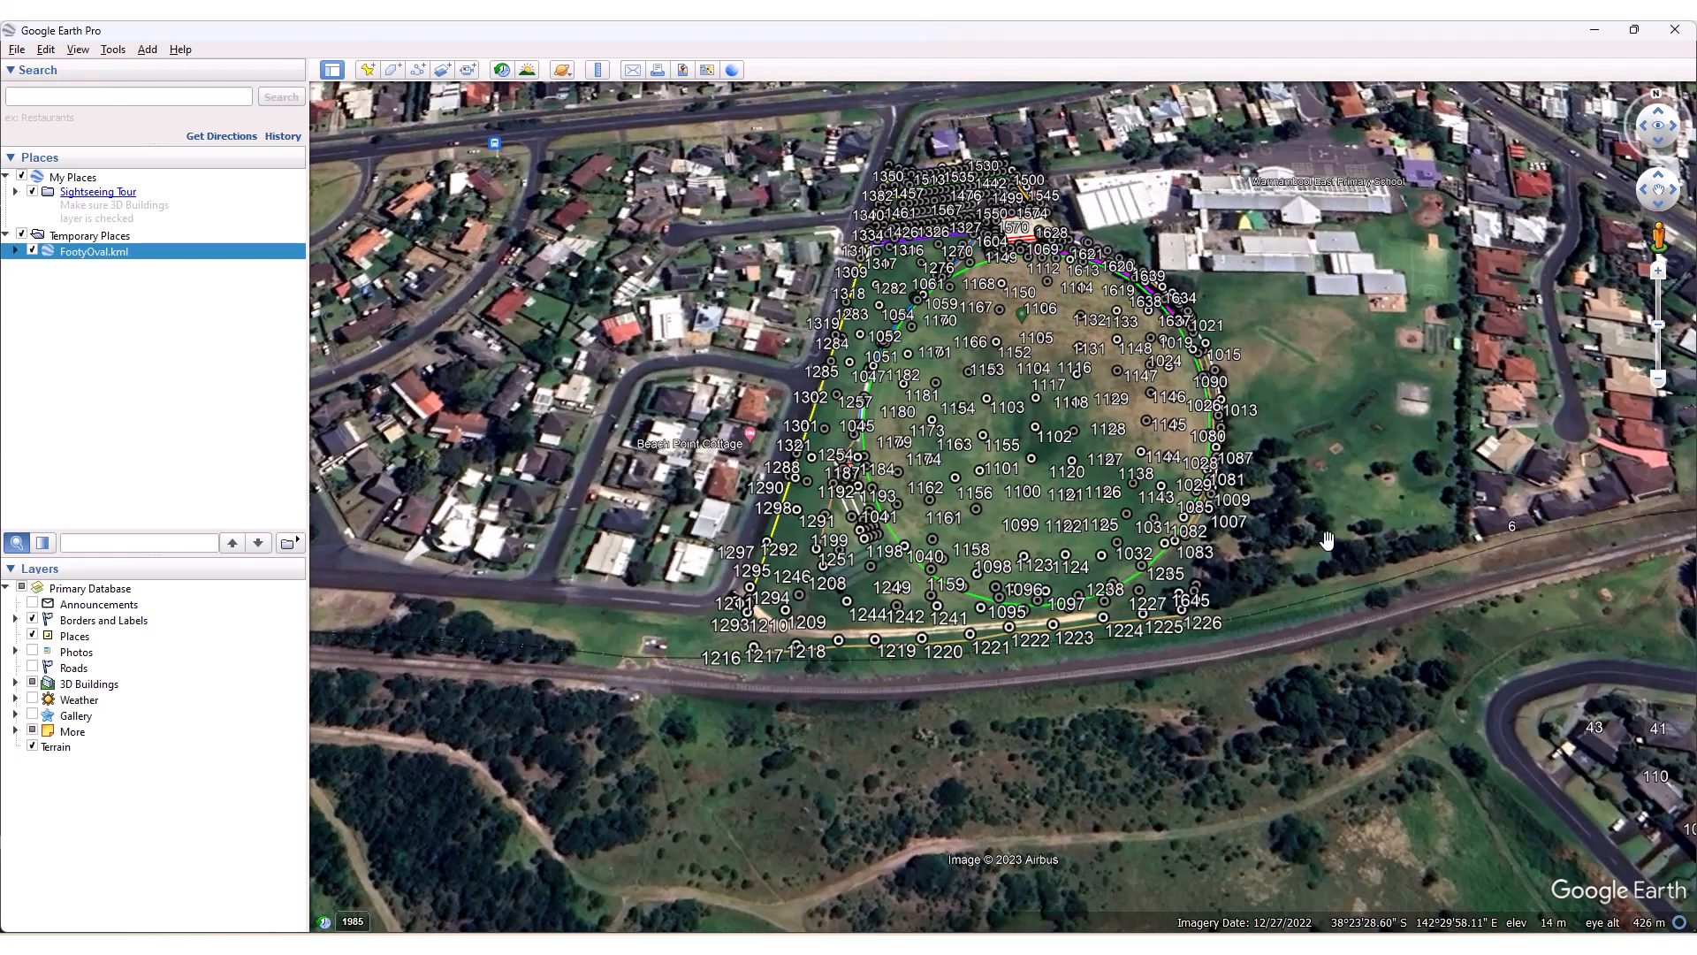
pyautogui.moveTo(1263, 524); pyautogui.dragTo(1199, 648, button='middle')
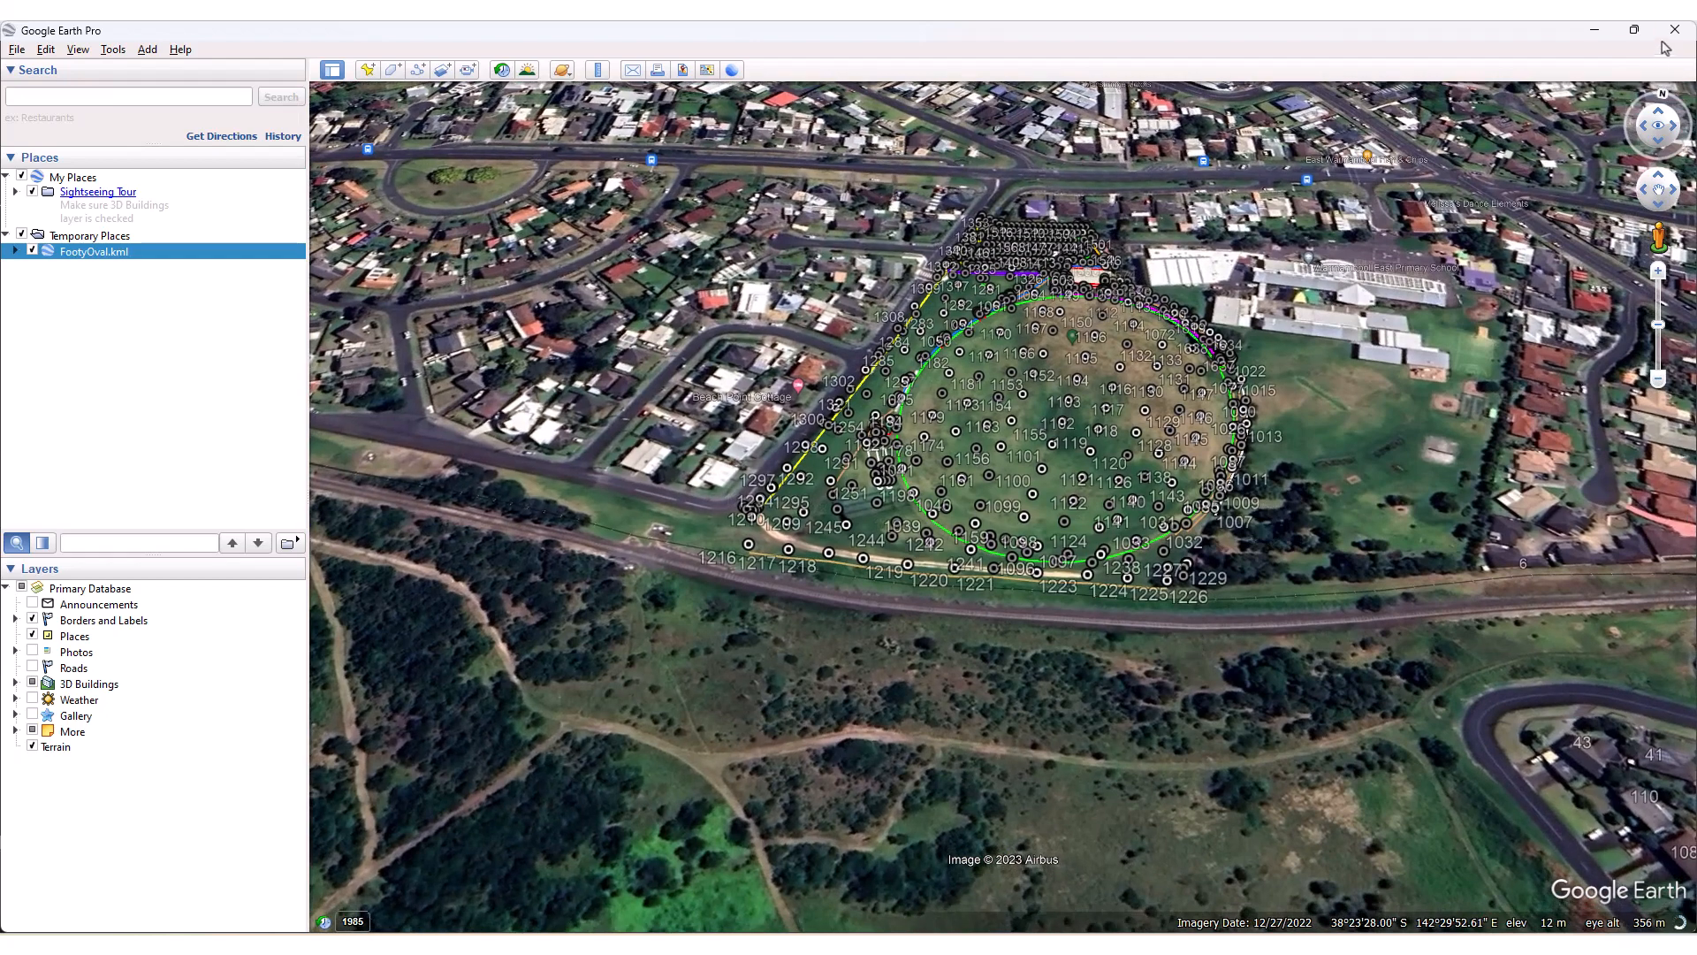
# - Close Google Earth Pro and turn off Symbol Only for the Contourable (Surface) points in the BricsCAD Point Groups settings
pyautogui.click(1675, 30)
pyautogui.click(922, 517)
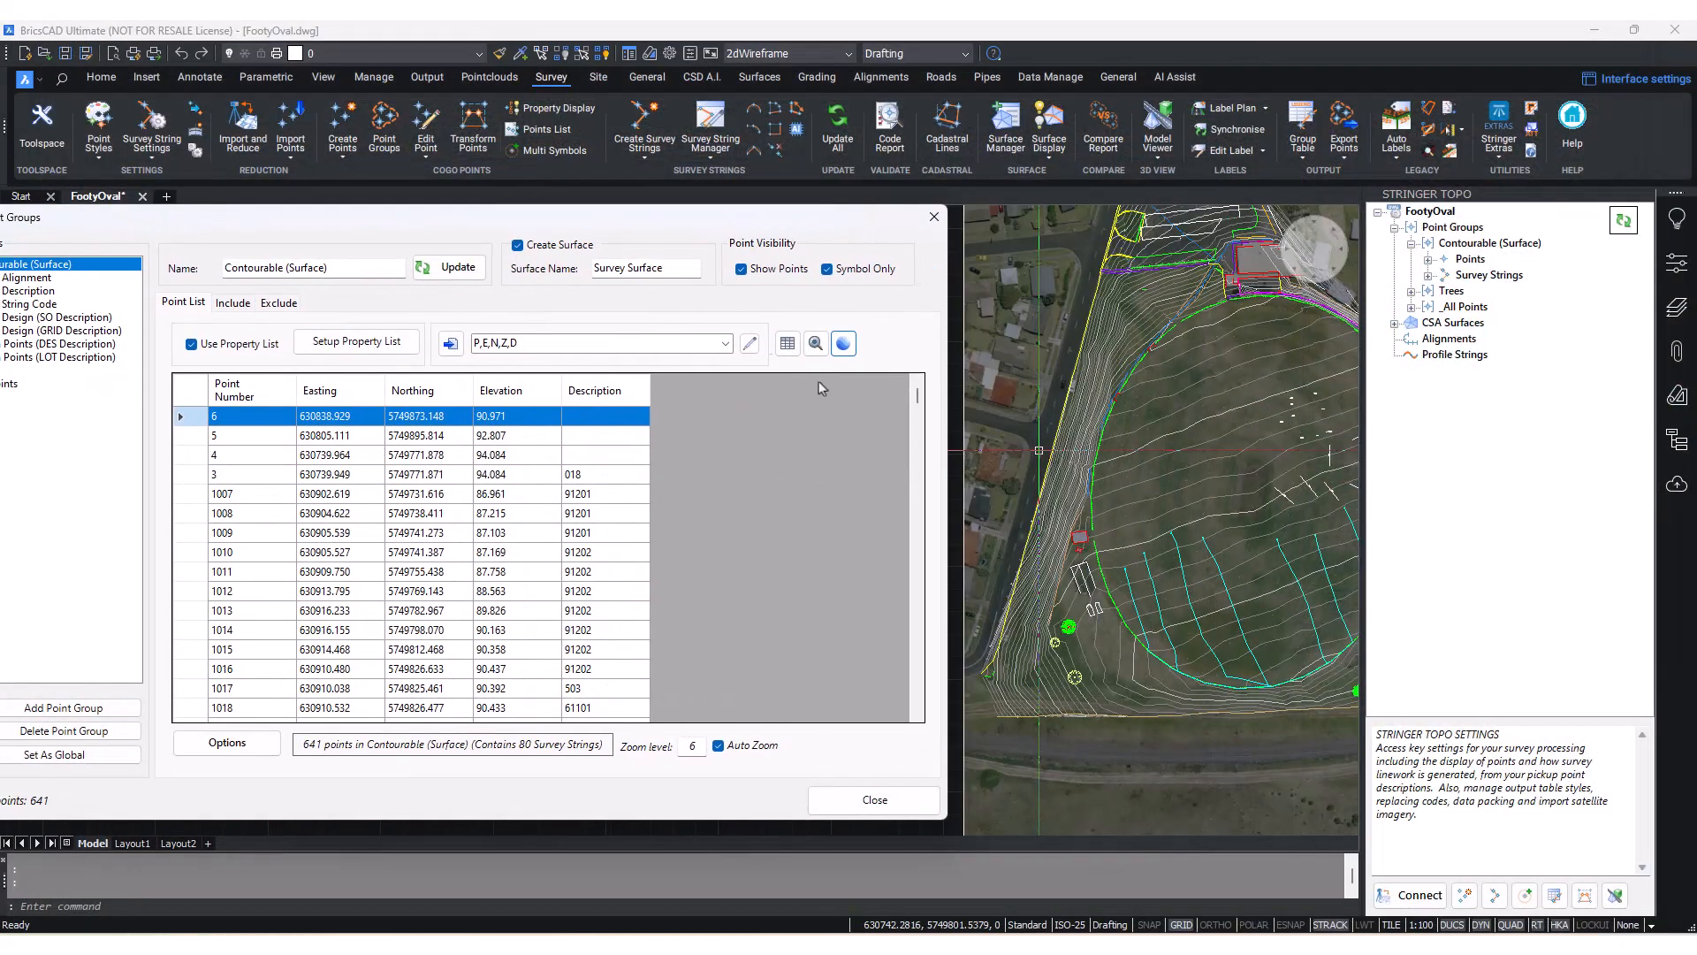
pyautogui.click(827, 270)
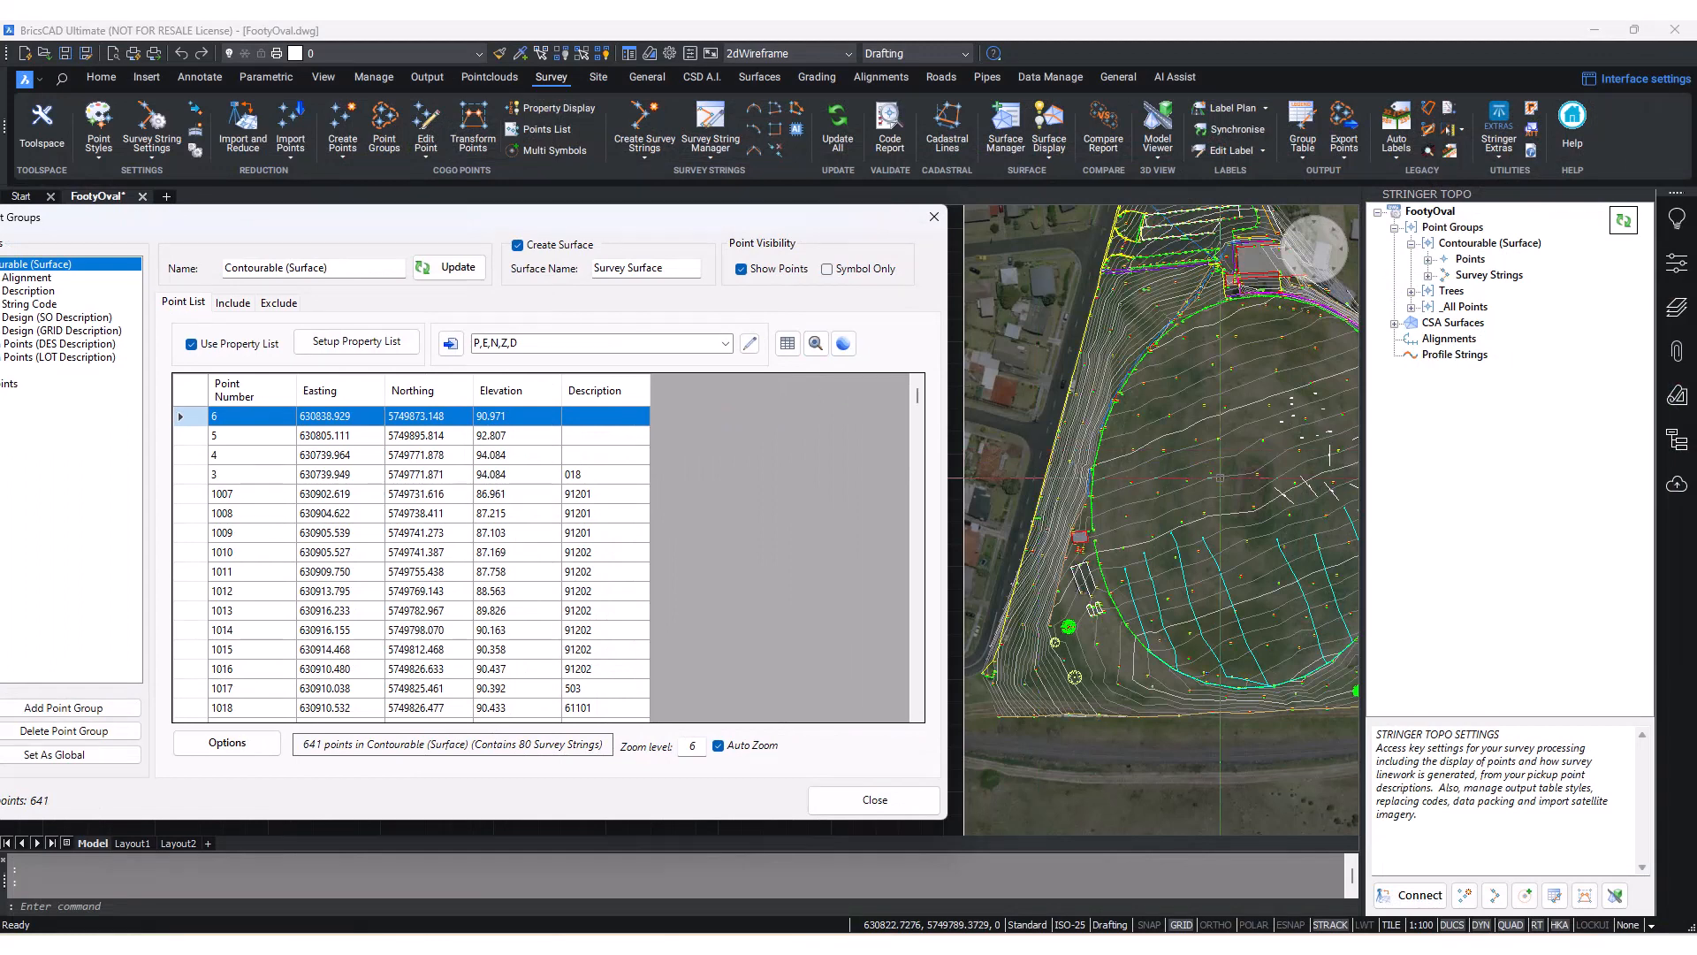
pyautogui.moveTo(1229, 480)
pyautogui.mouseDown(button='middle')
pyautogui.moveTo(1205, 395)
pyautogui.moveTo(1202, 471)
pyautogui.mouseUp(button='middle')
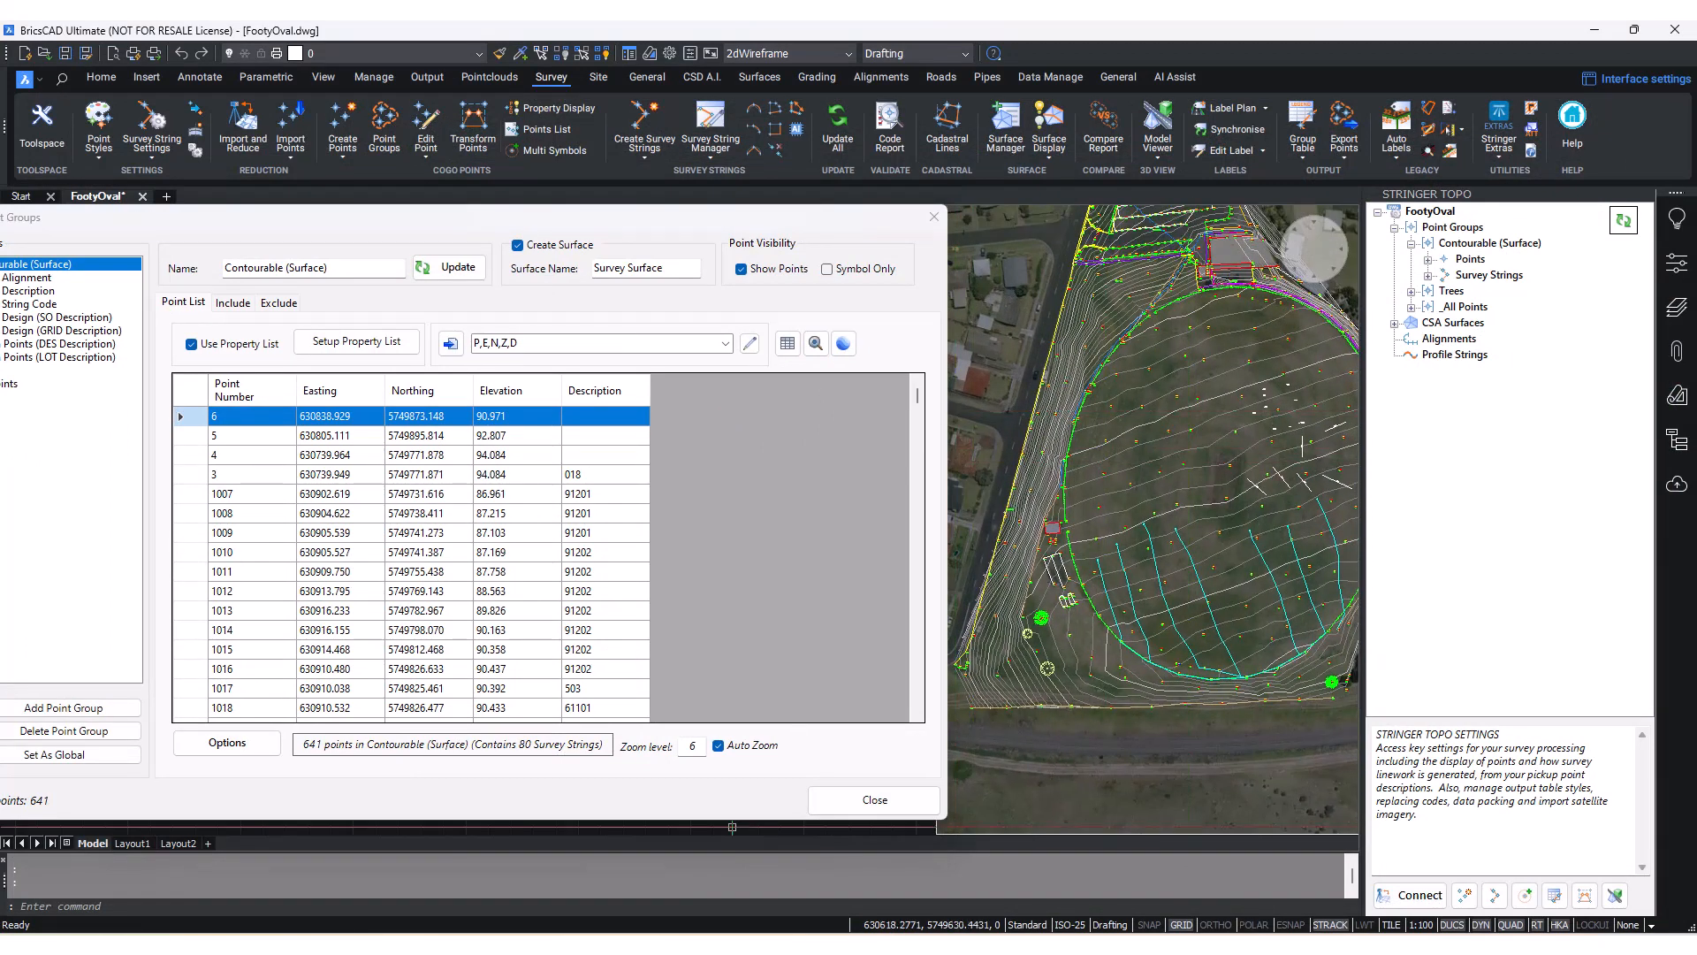
pyautogui.keyDown('ctrl'); pyautogui.scroll(5, 1140, 484); pyautogui.keyUp('ctrl')
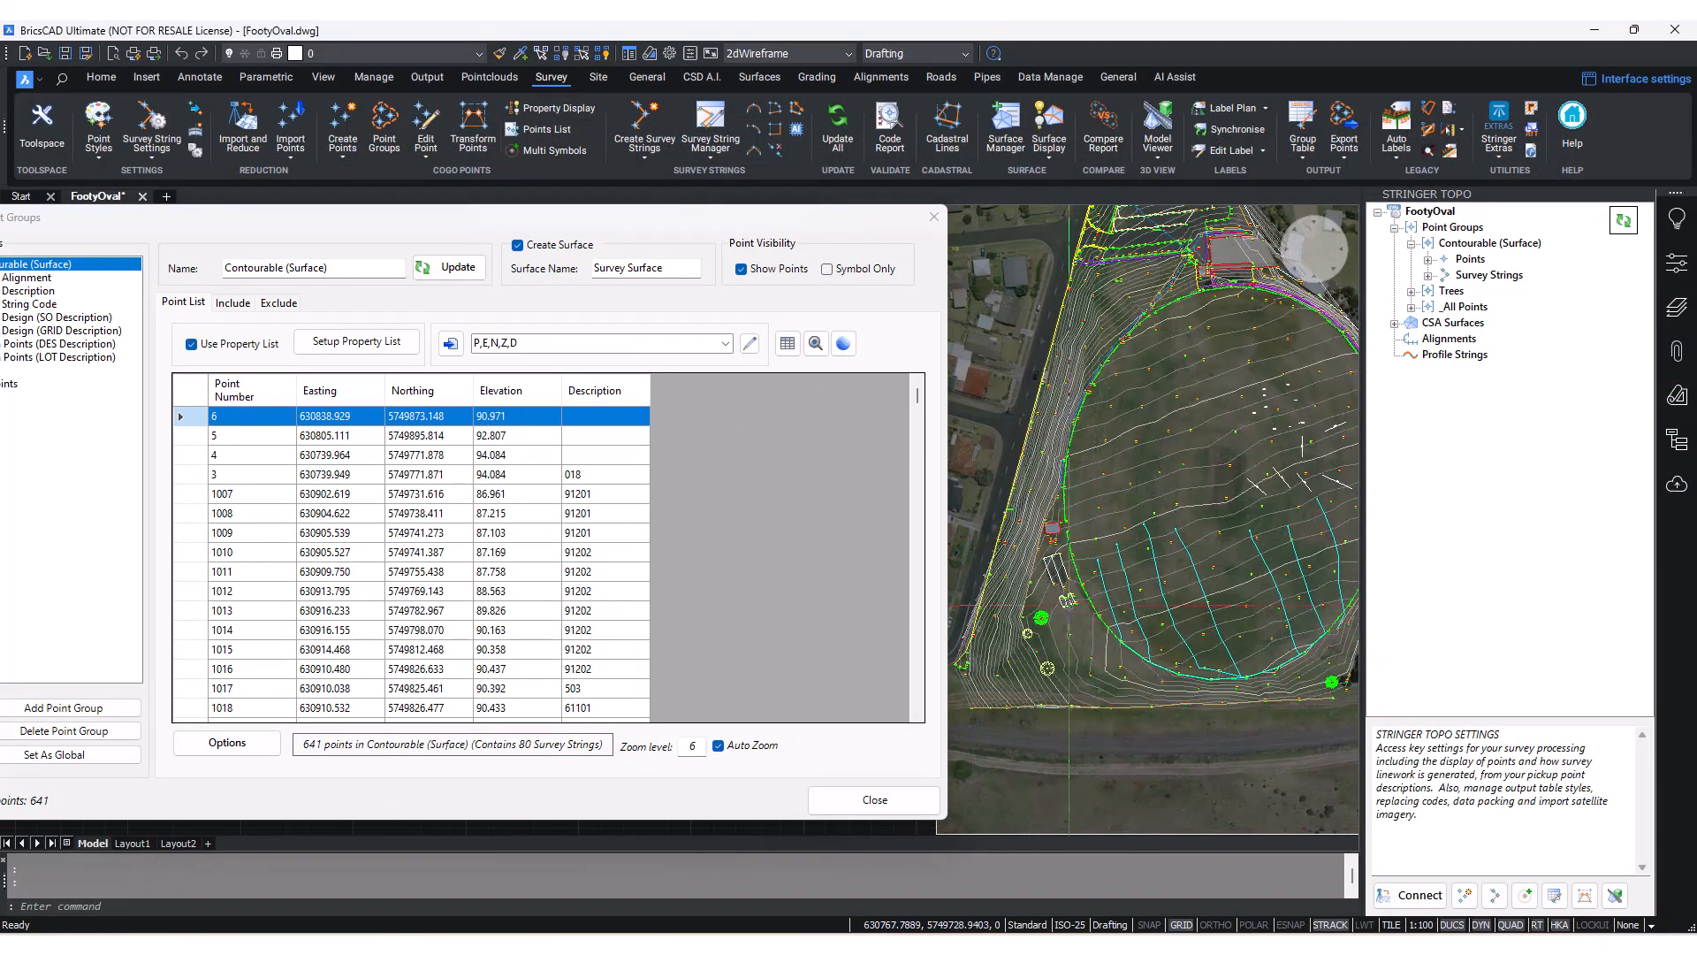
pyautogui.keyDown('ctrl'); pyautogui.scroll(-5, 1140, 483); pyautogui.keyUp('ctrl')
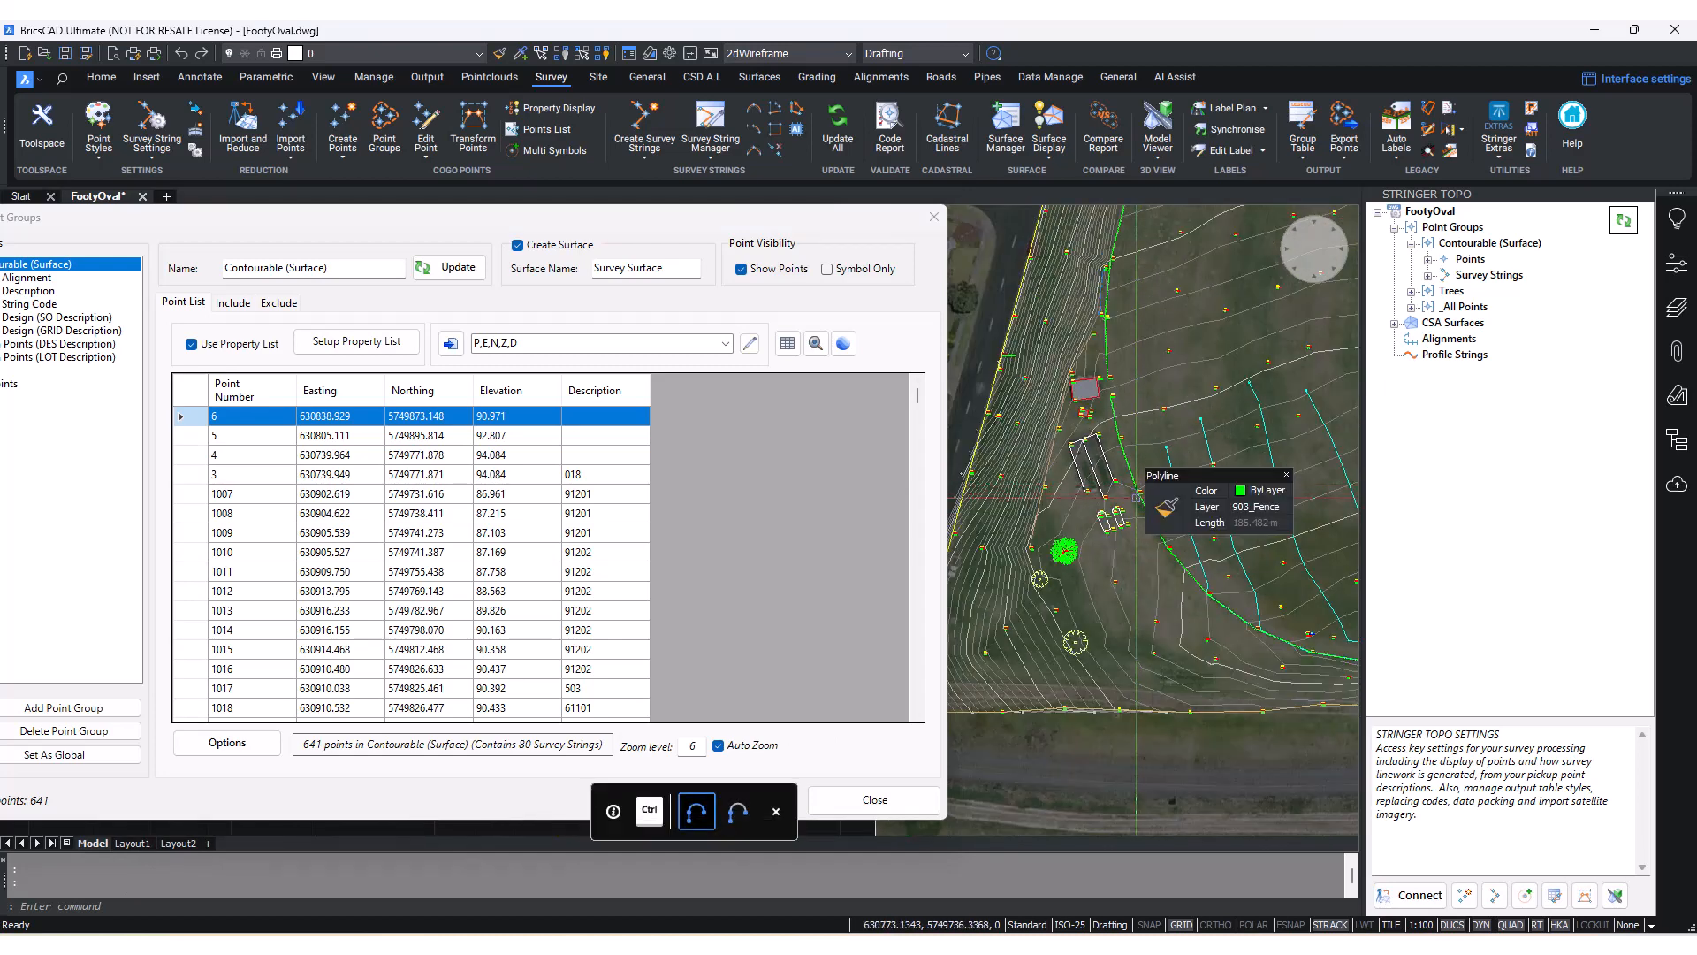
pyautogui.moveTo(1134, 409); pyautogui.dragTo(1132, 378, button='middle')
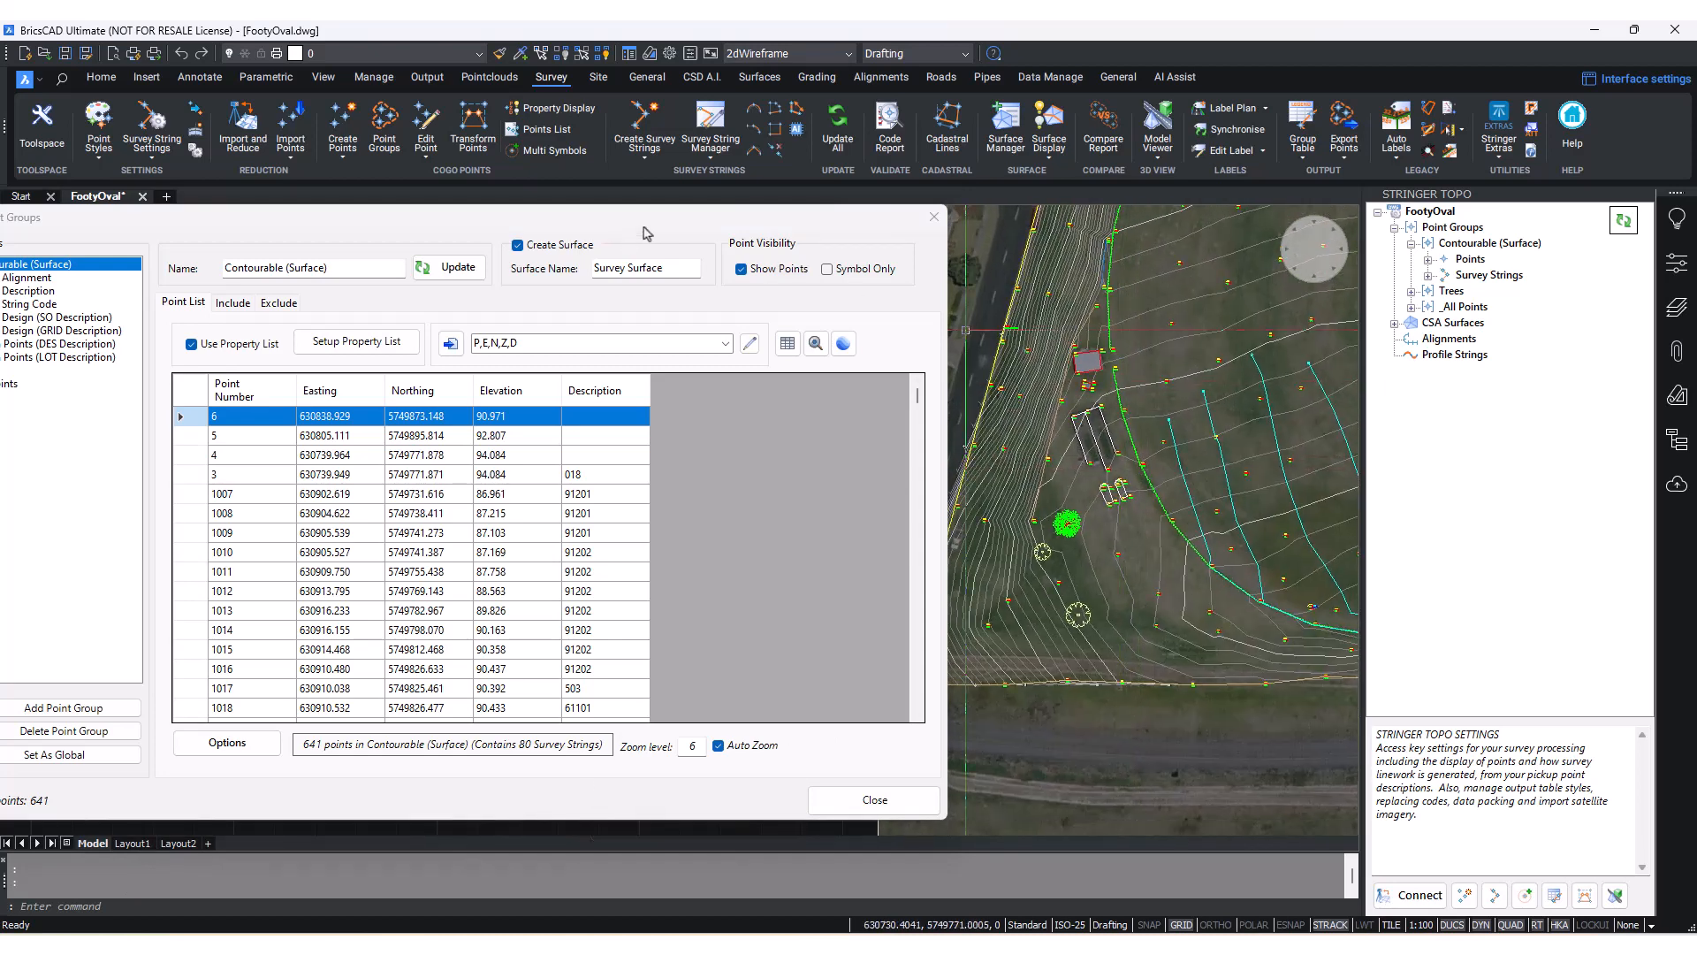
# - Select every point in the Contourable (Surface) group's point list
pyautogui.moveTo(648, 231); pyautogui.dragTo(924, 224)
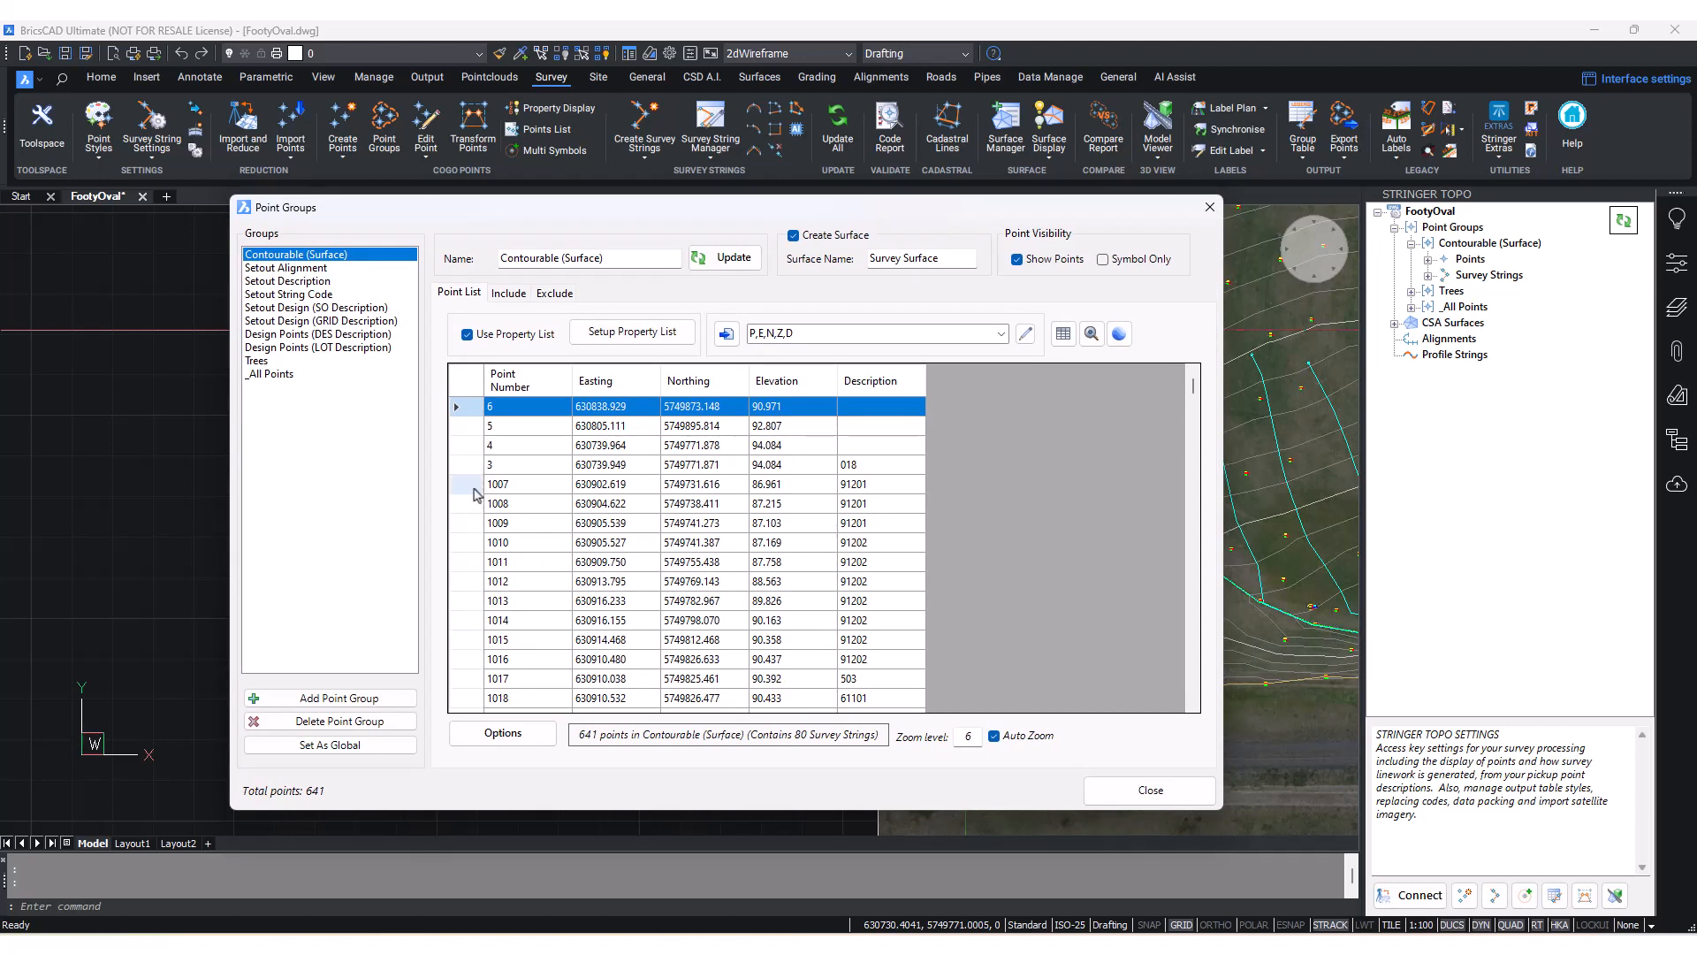
pyautogui.moveTo(280, 217); pyautogui.dragTo(230, 216)
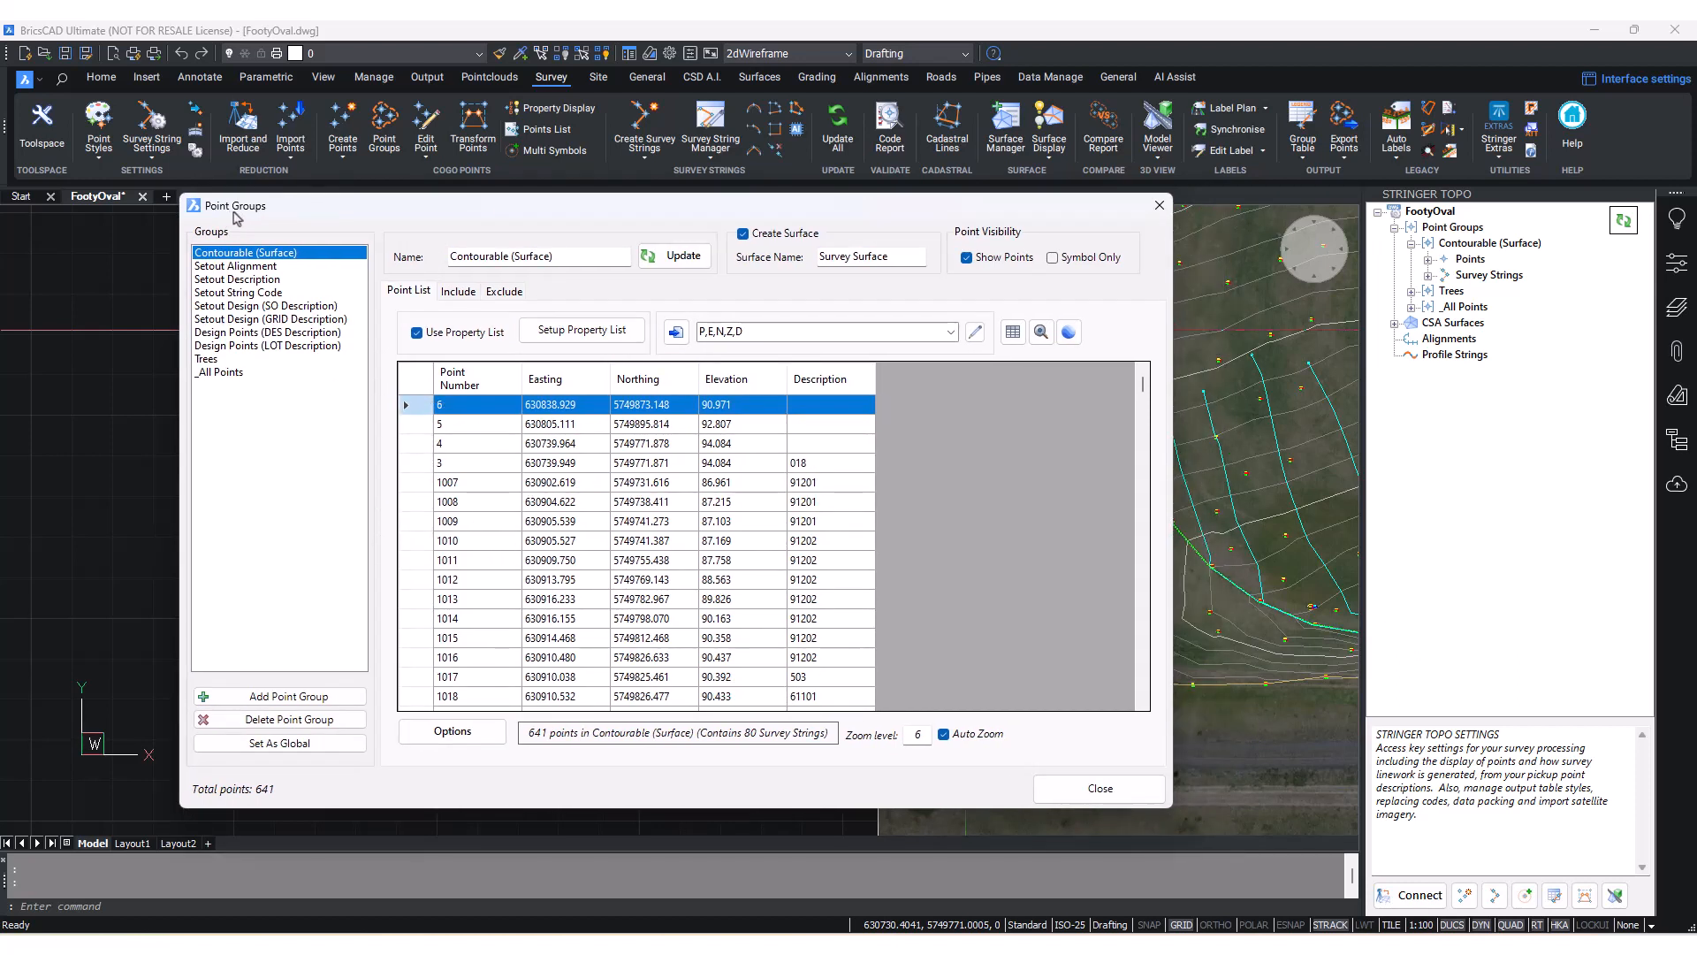
pyautogui.click(413, 462)
pyautogui.keyDown('shift'); pyautogui.click(416, 641); pyautogui.keyUp('shift')
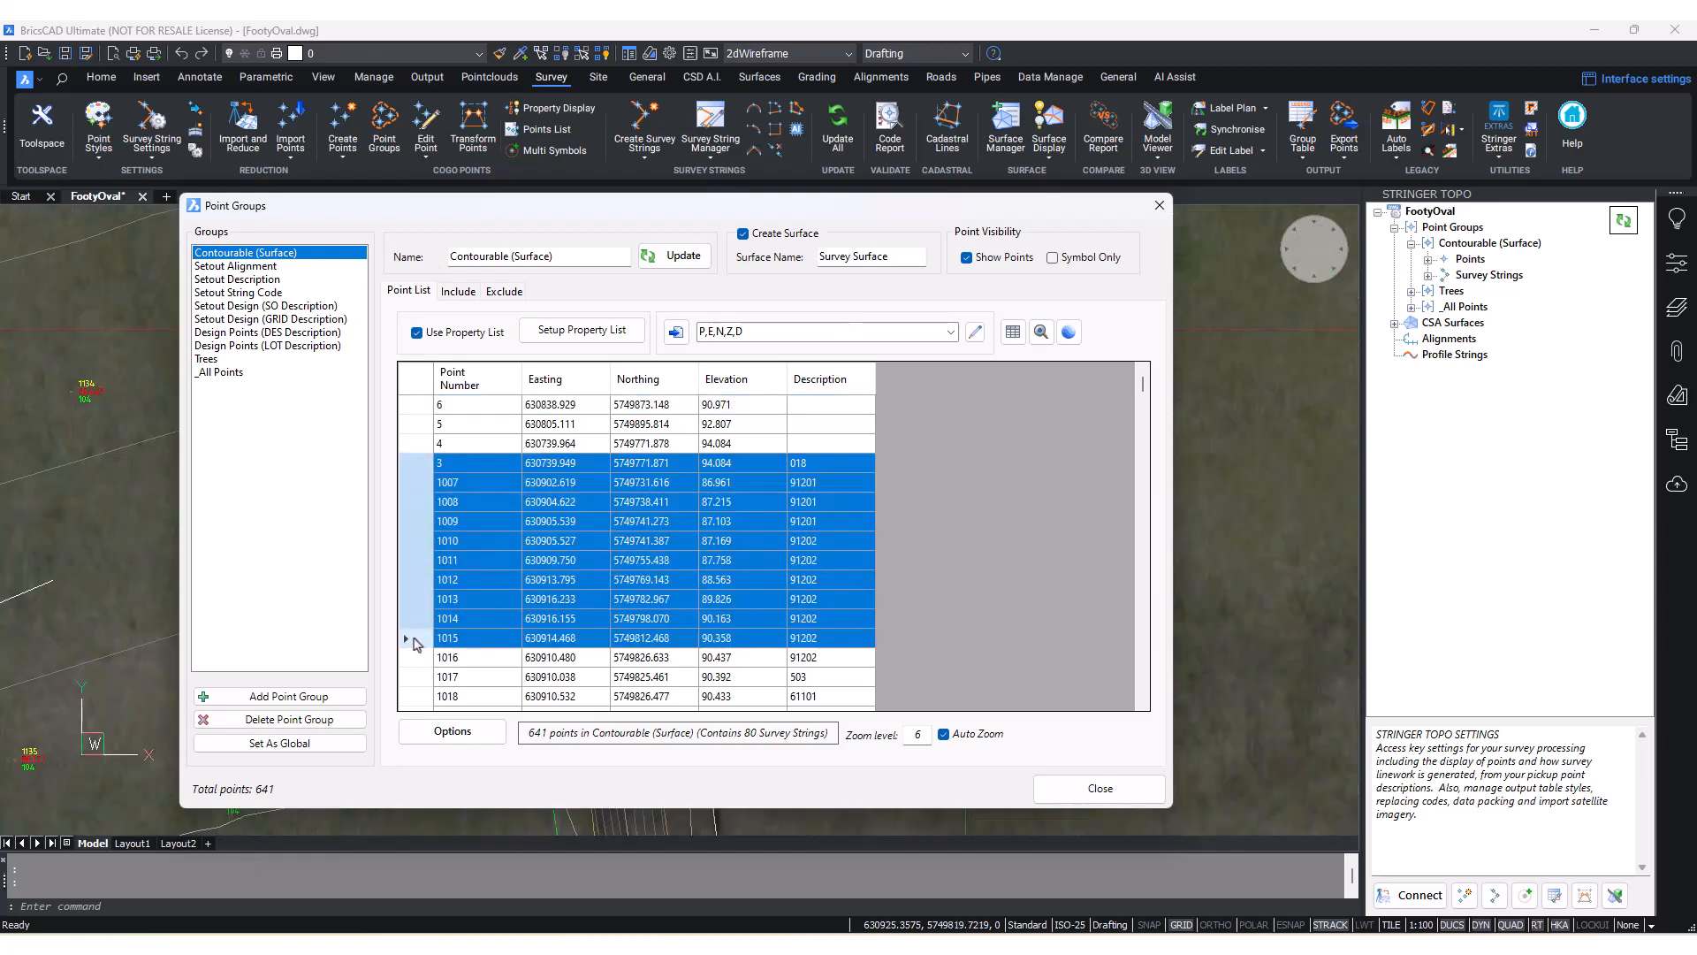
pyautogui.hotkey('ctrl', 'a')
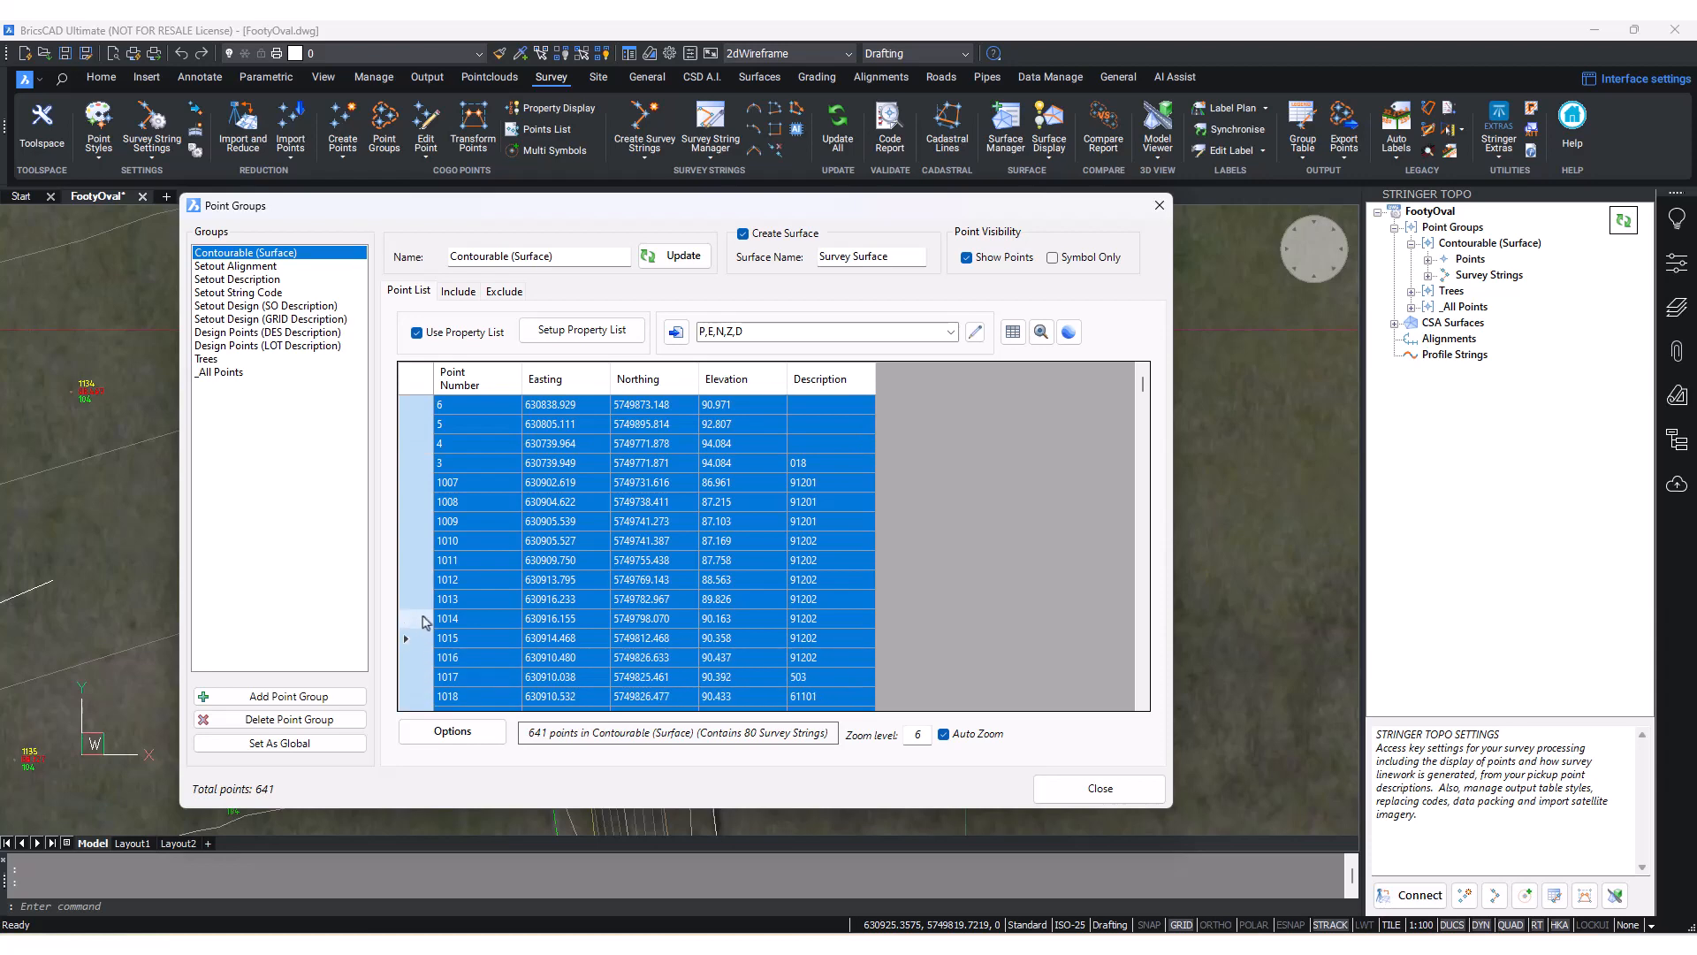
# - Review the editing options for the selected points, including dynamic position, styles from code set, convex hull output and deletion of duplicates
pyautogui.click(485, 741)
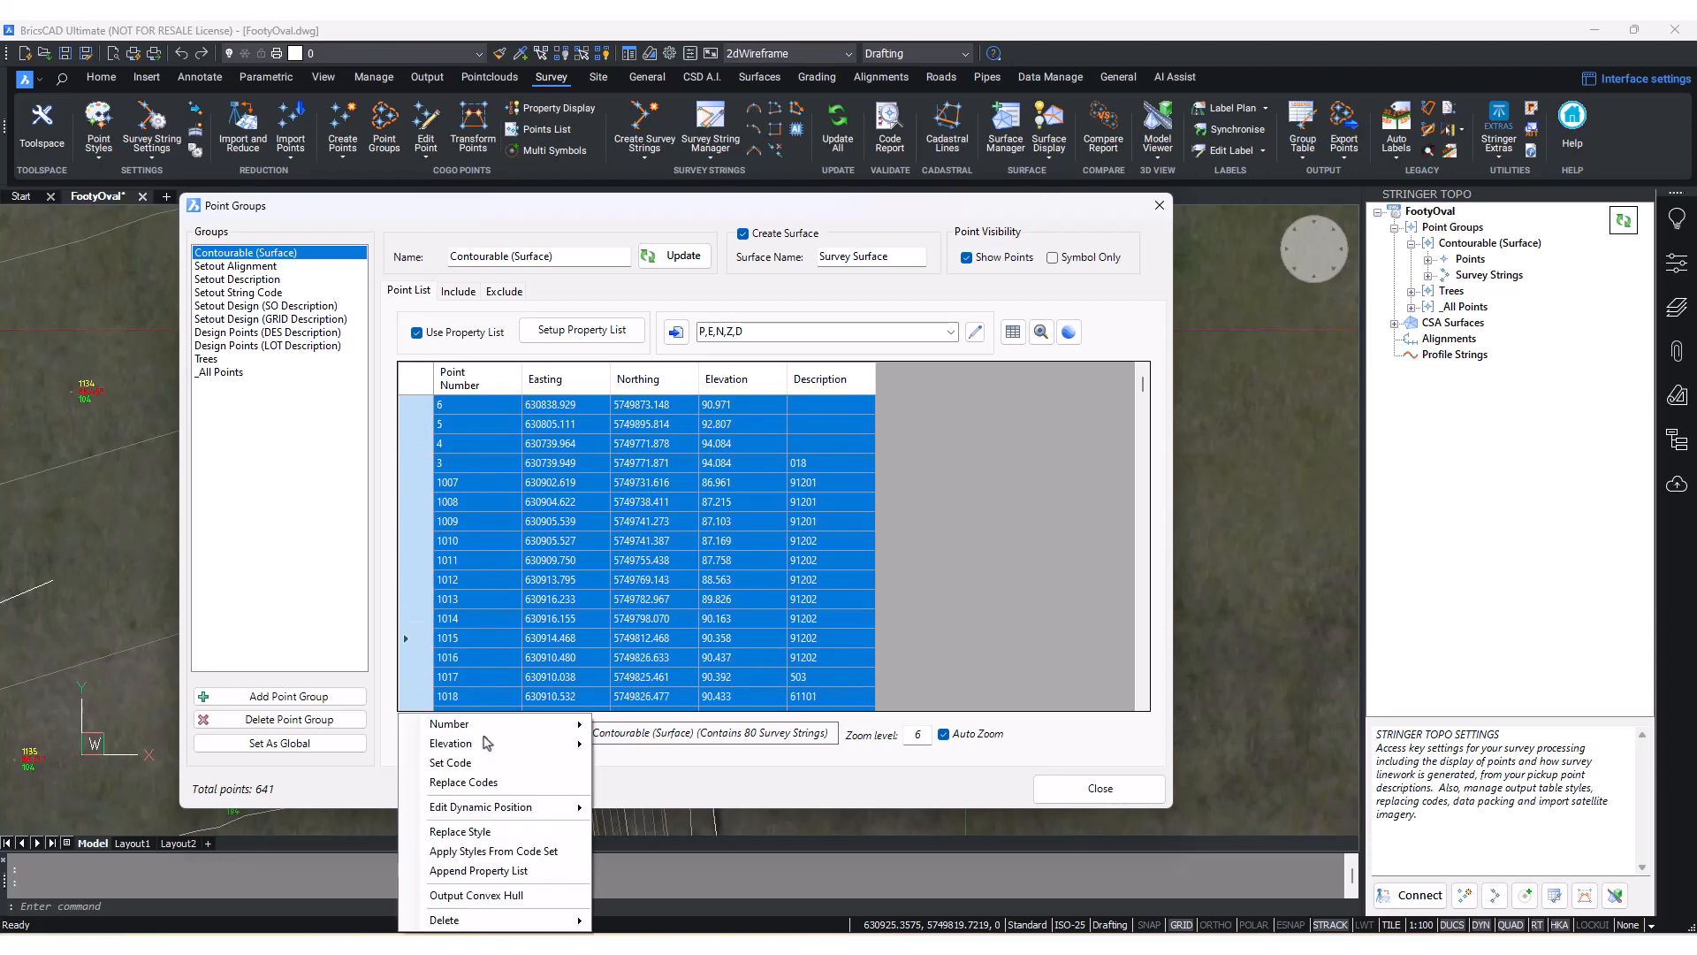
pyautogui.moveTo(674, 210); pyautogui.dragTo(1001, 80)
pyautogui.click(674, 647)
pyautogui.click(824, 605)
pyautogui.moveTo(866, 635)
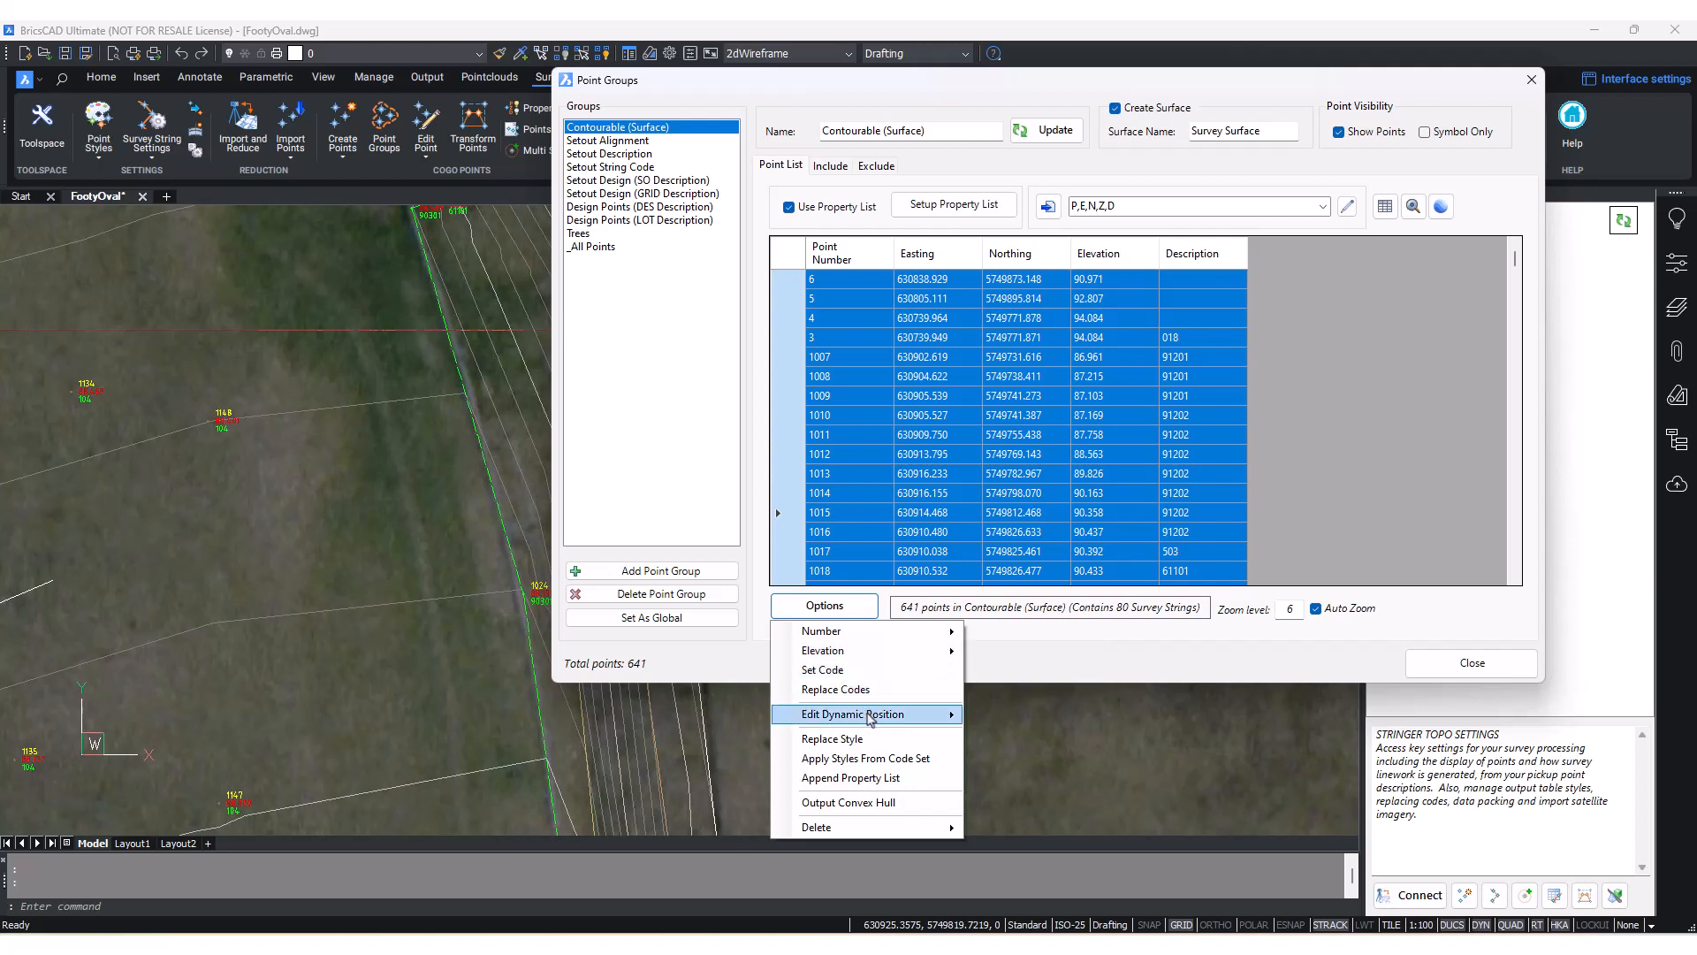
pyautogui.moveTo(871, 719)
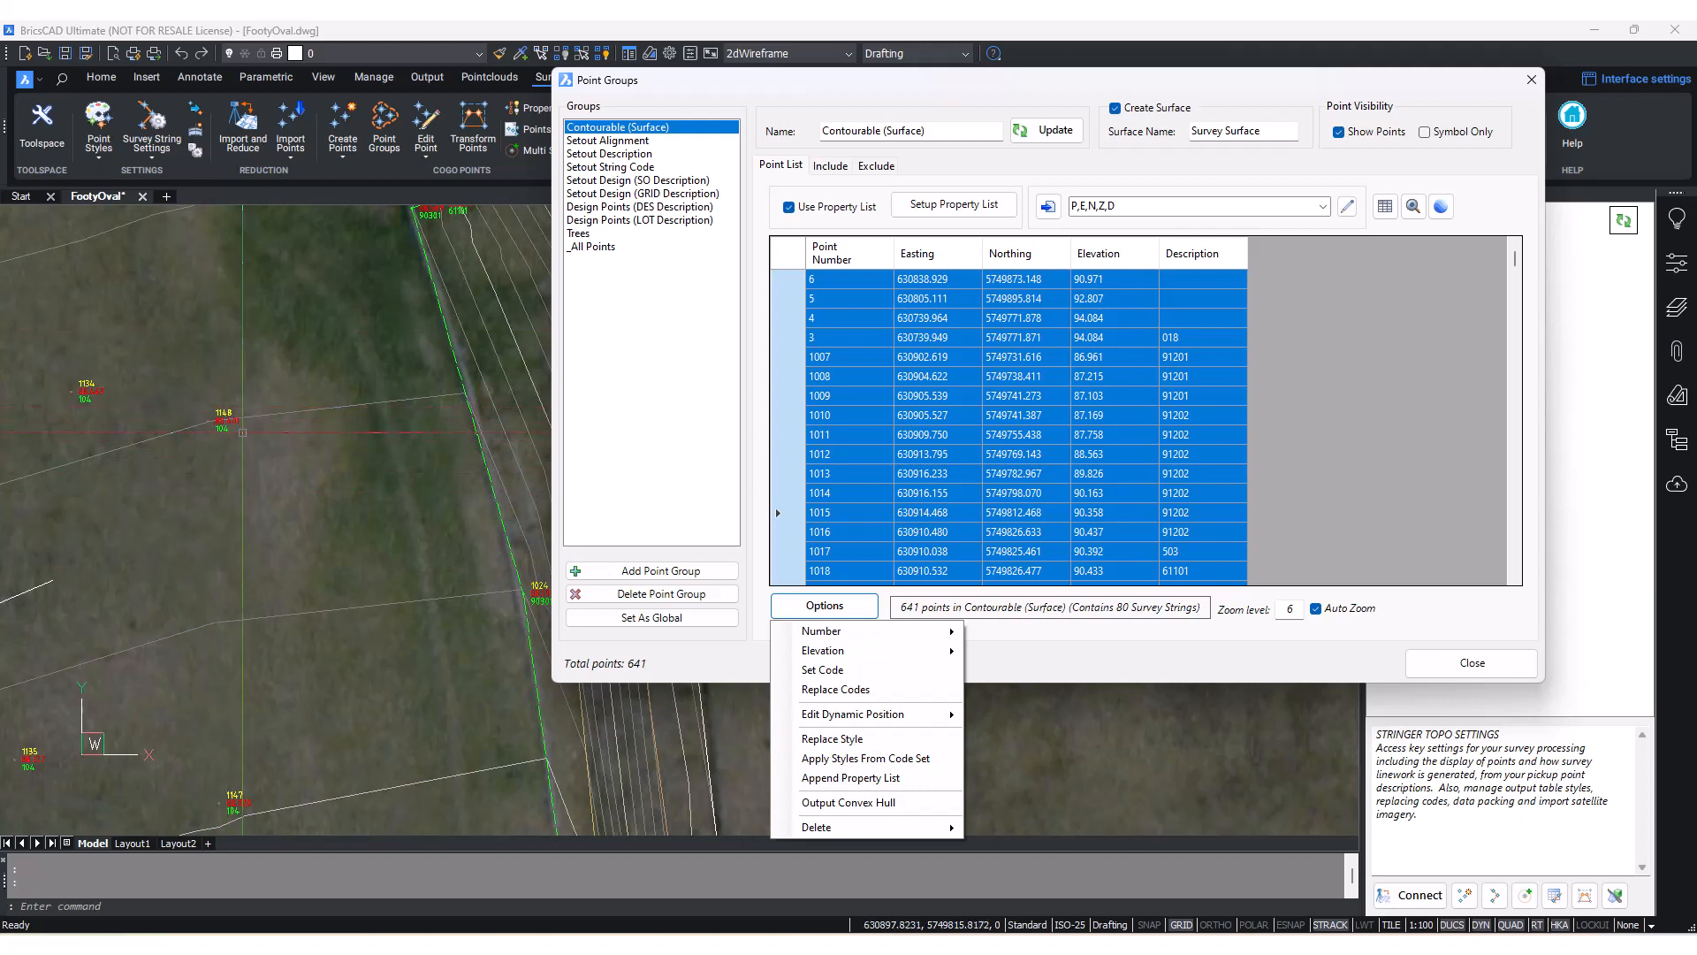
pyautogui.click(924, 762)
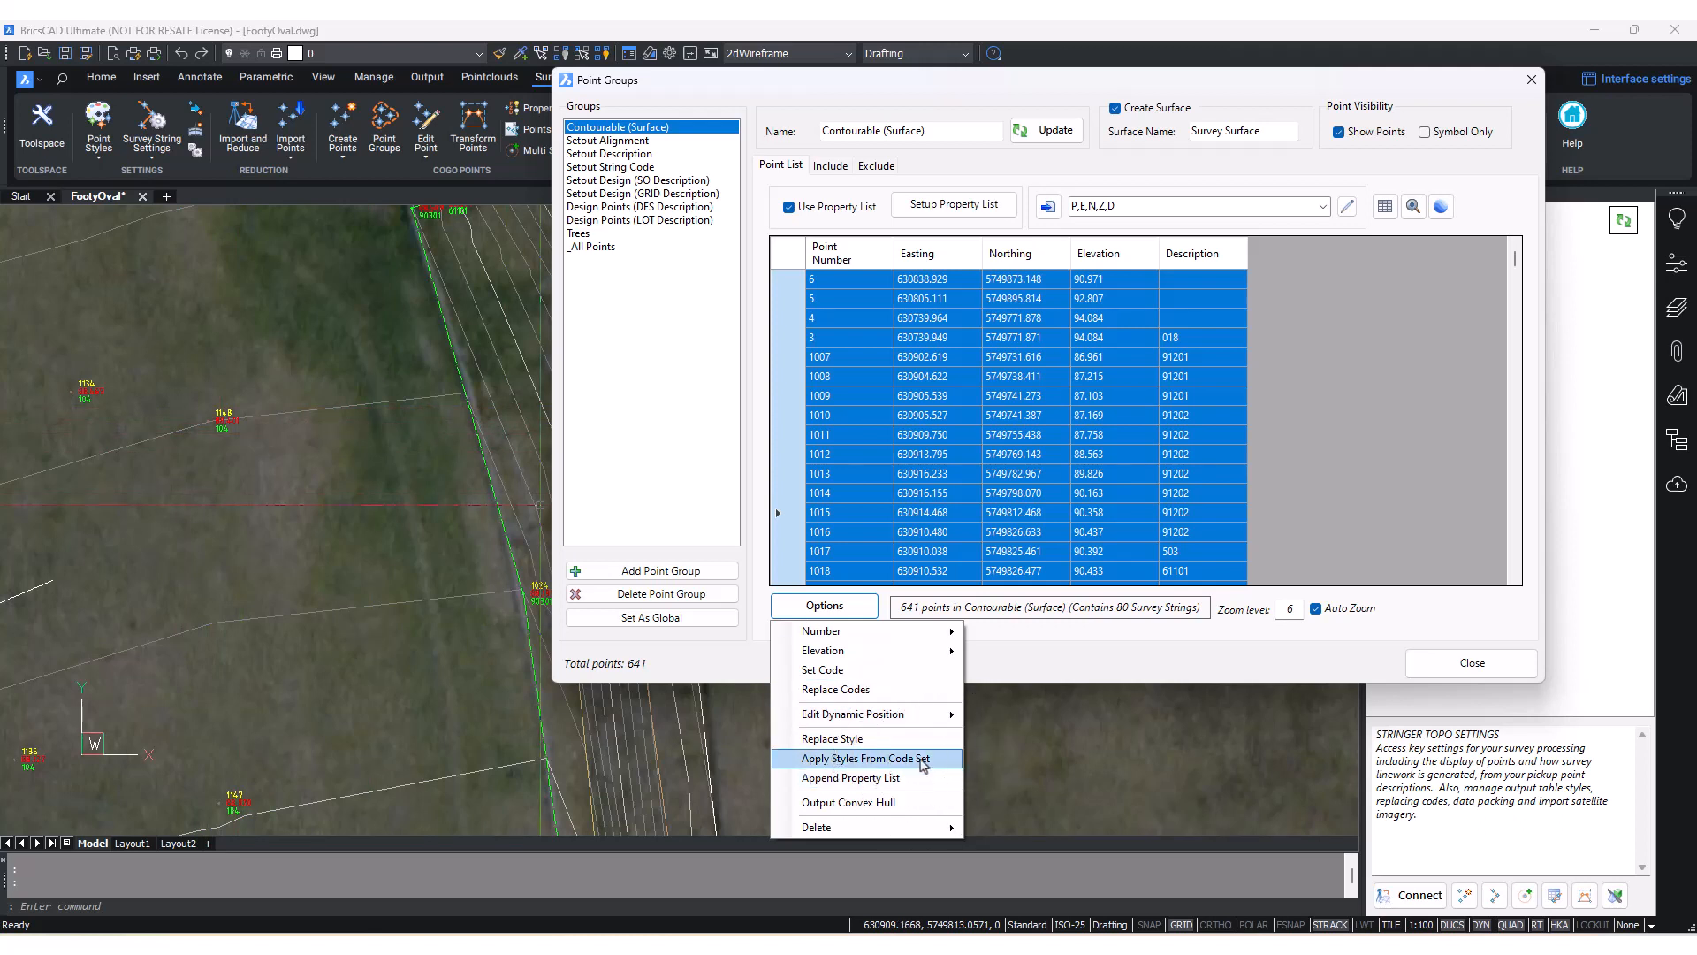
pyautogui.click(925, 800)
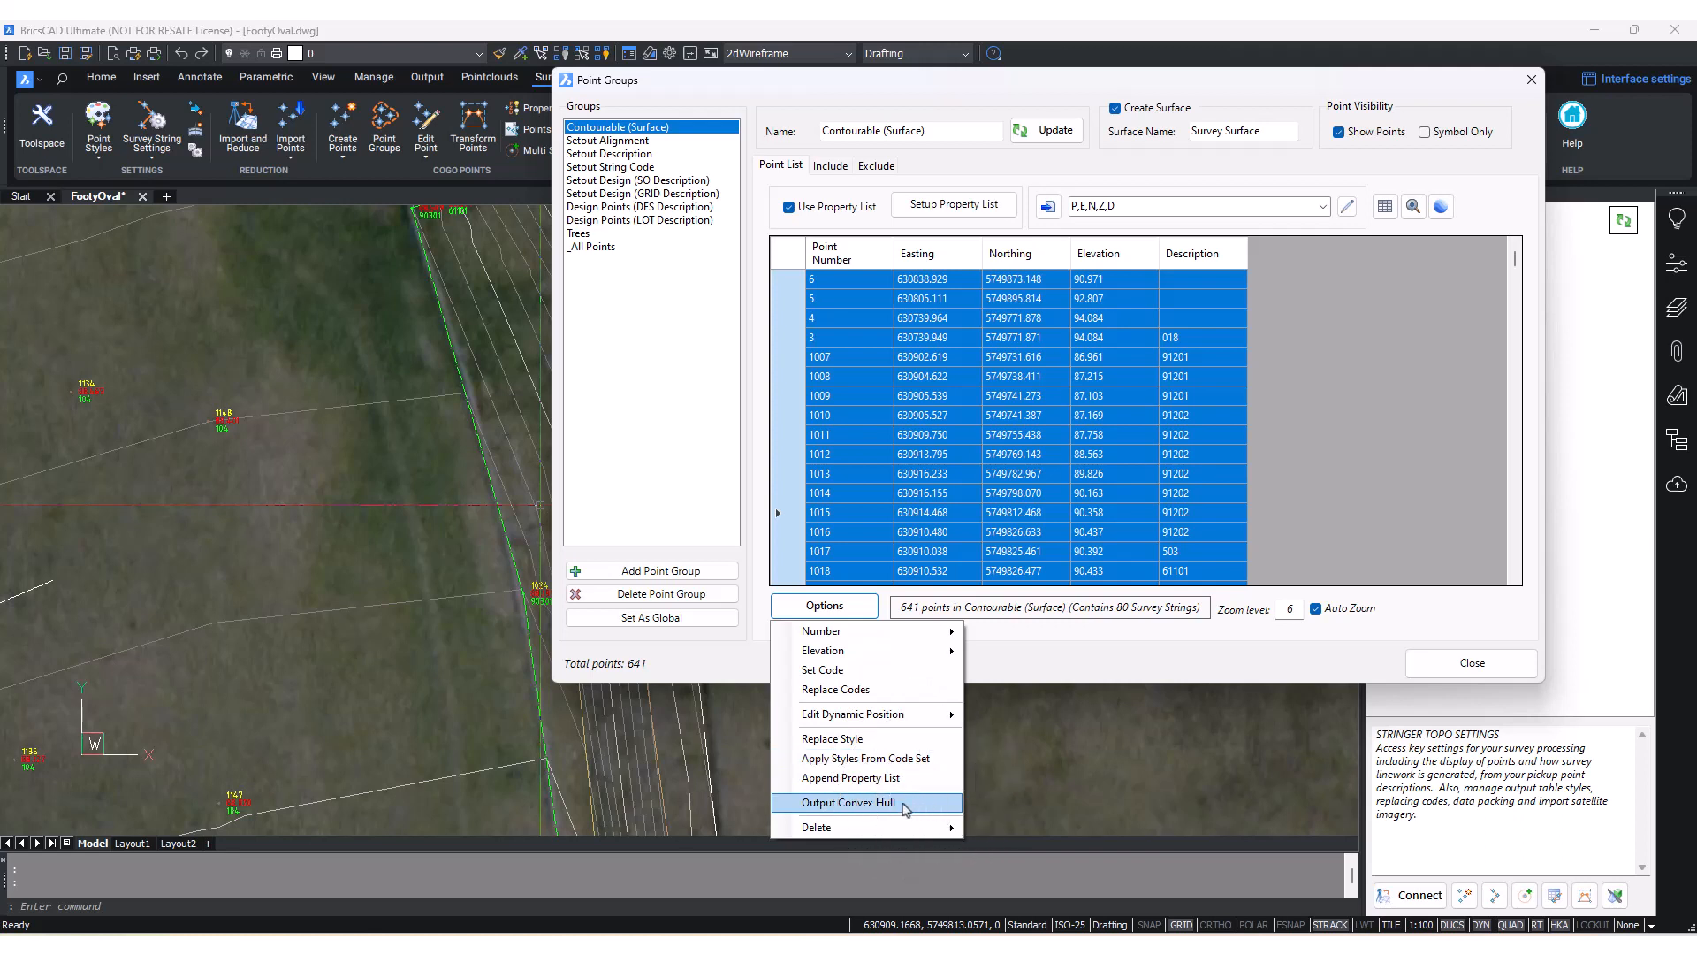
pyautogui.moveTo(900, 835)
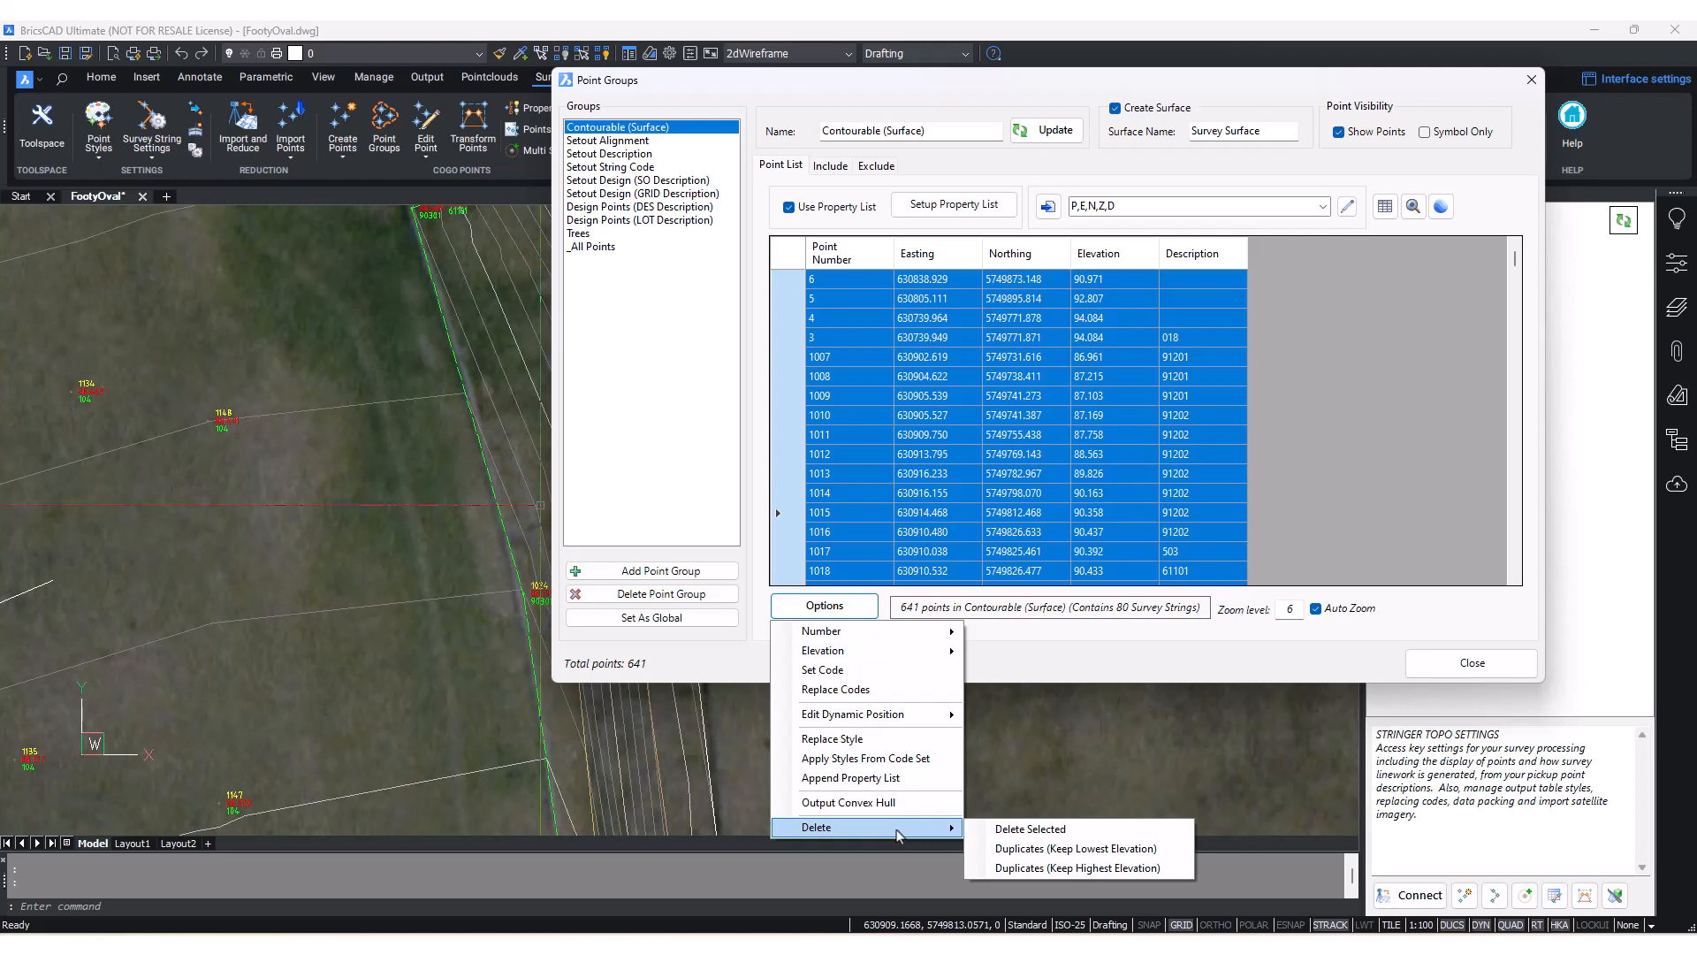
# - Auto-zoom to point 4 from the point list and close the Point Groups settings
pyautogui.moveTo(1270, 92); pyautogui.dragTo(1073, 172)
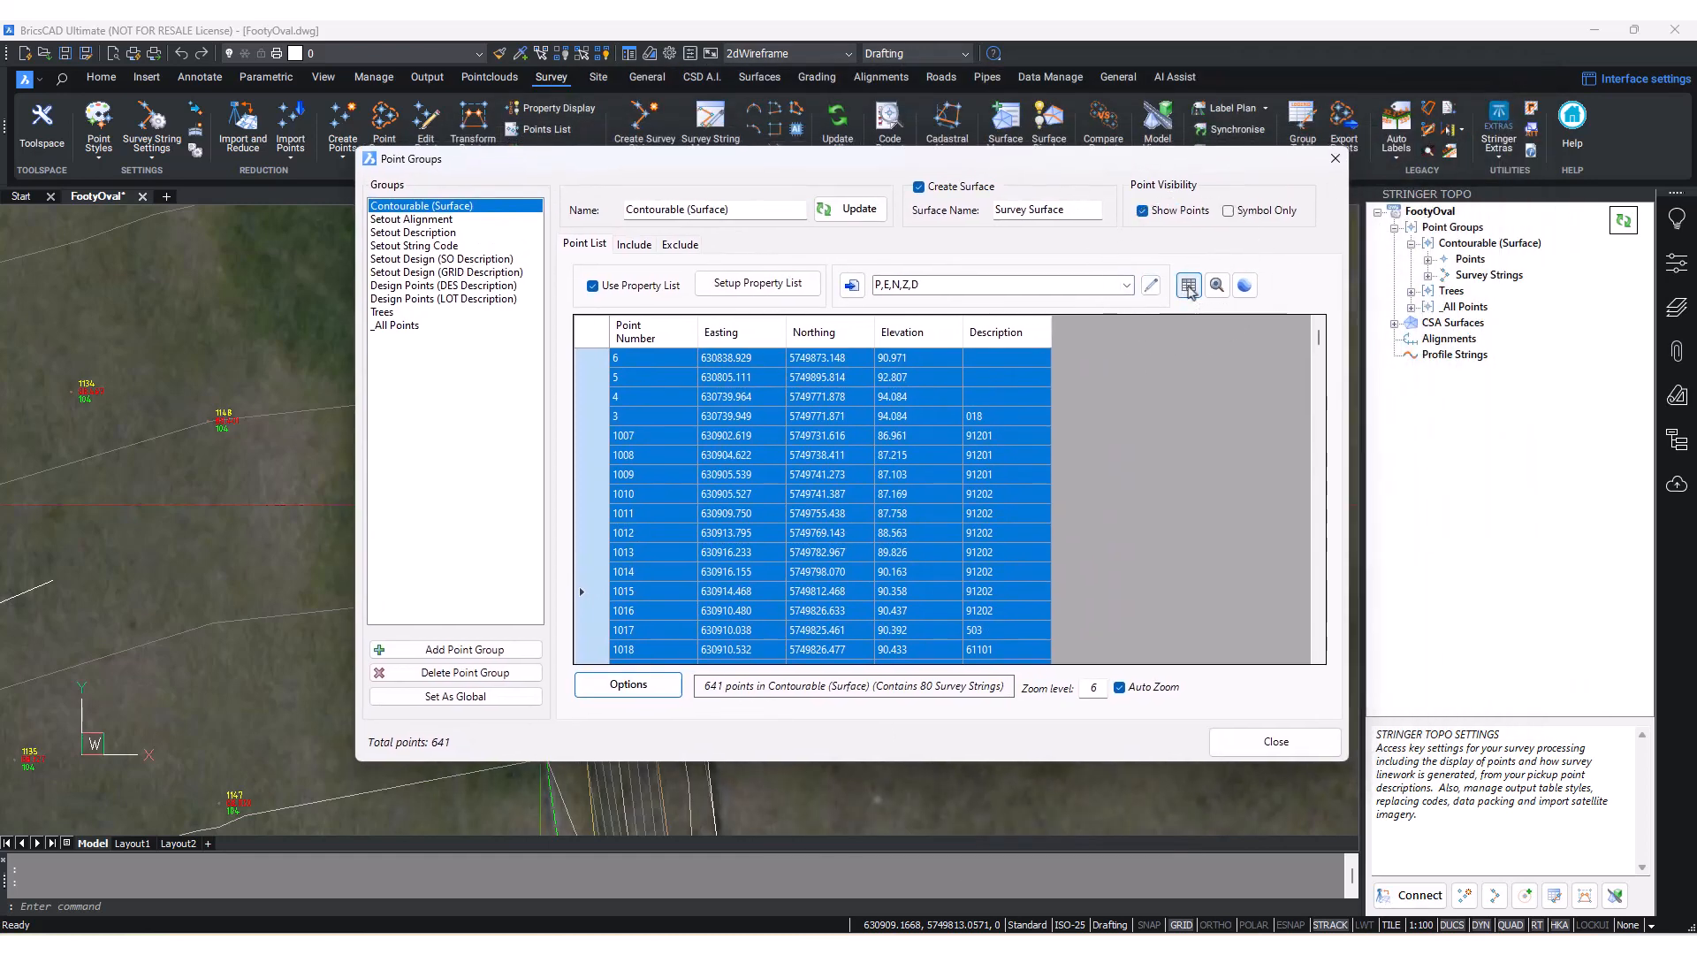
pyautogui.click(894, 399)
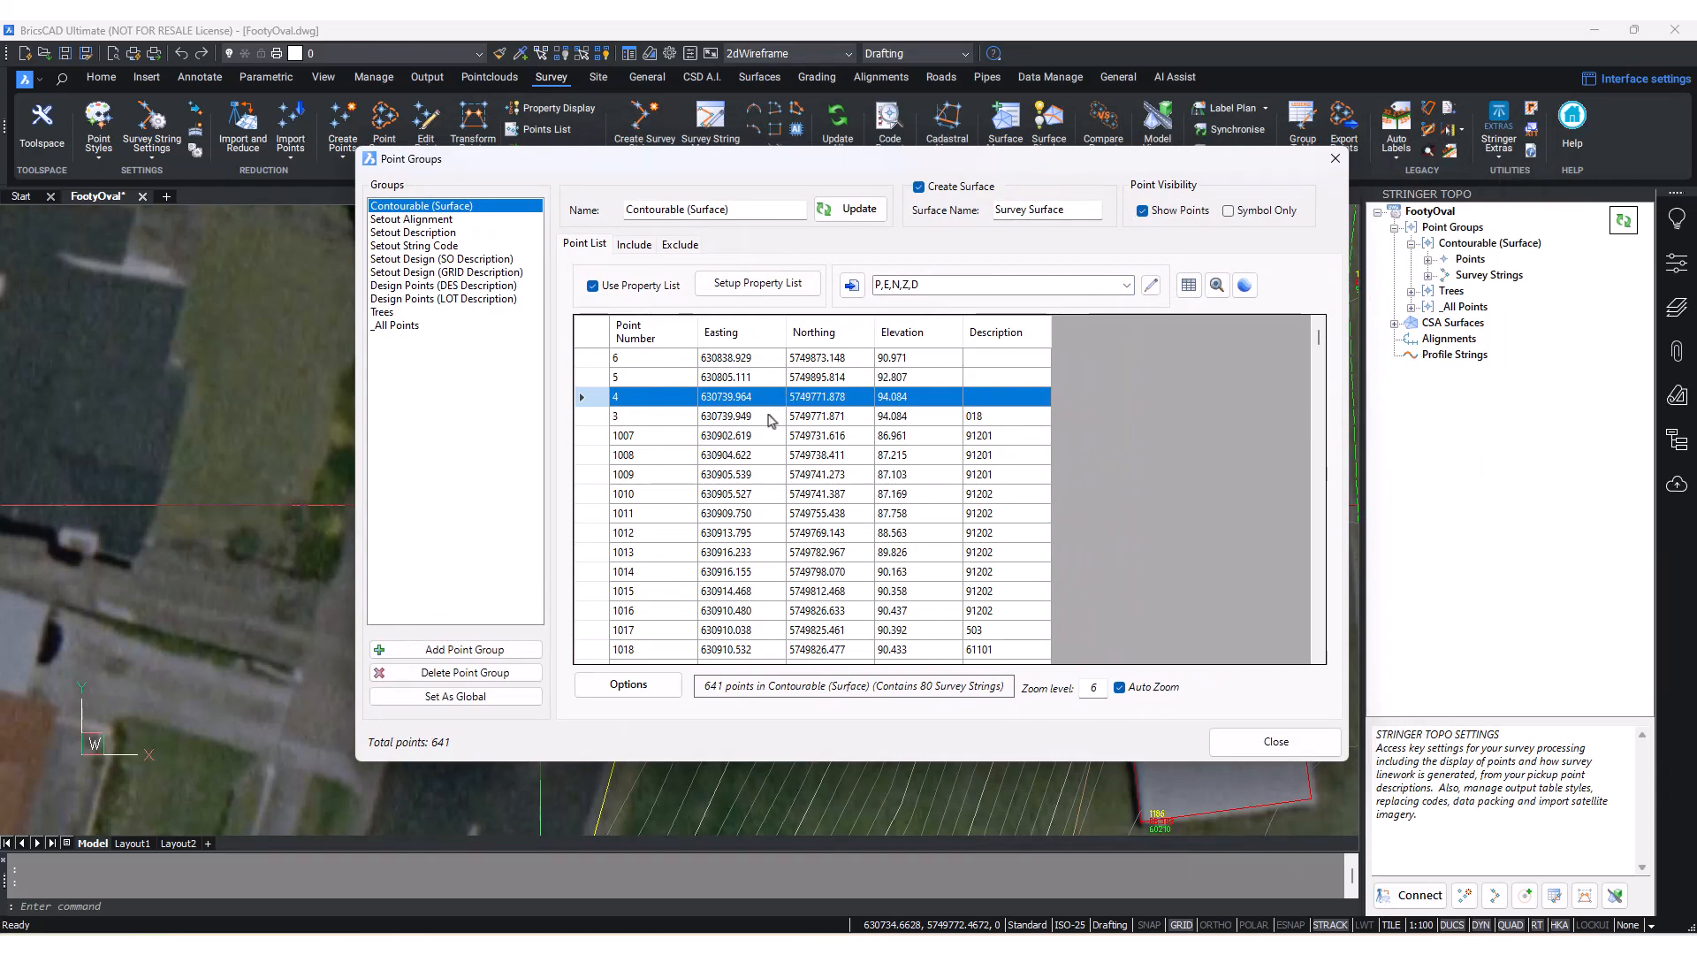
pyautogui.moveTo(1008, 155); pyautogui.dragTo(896, 193)
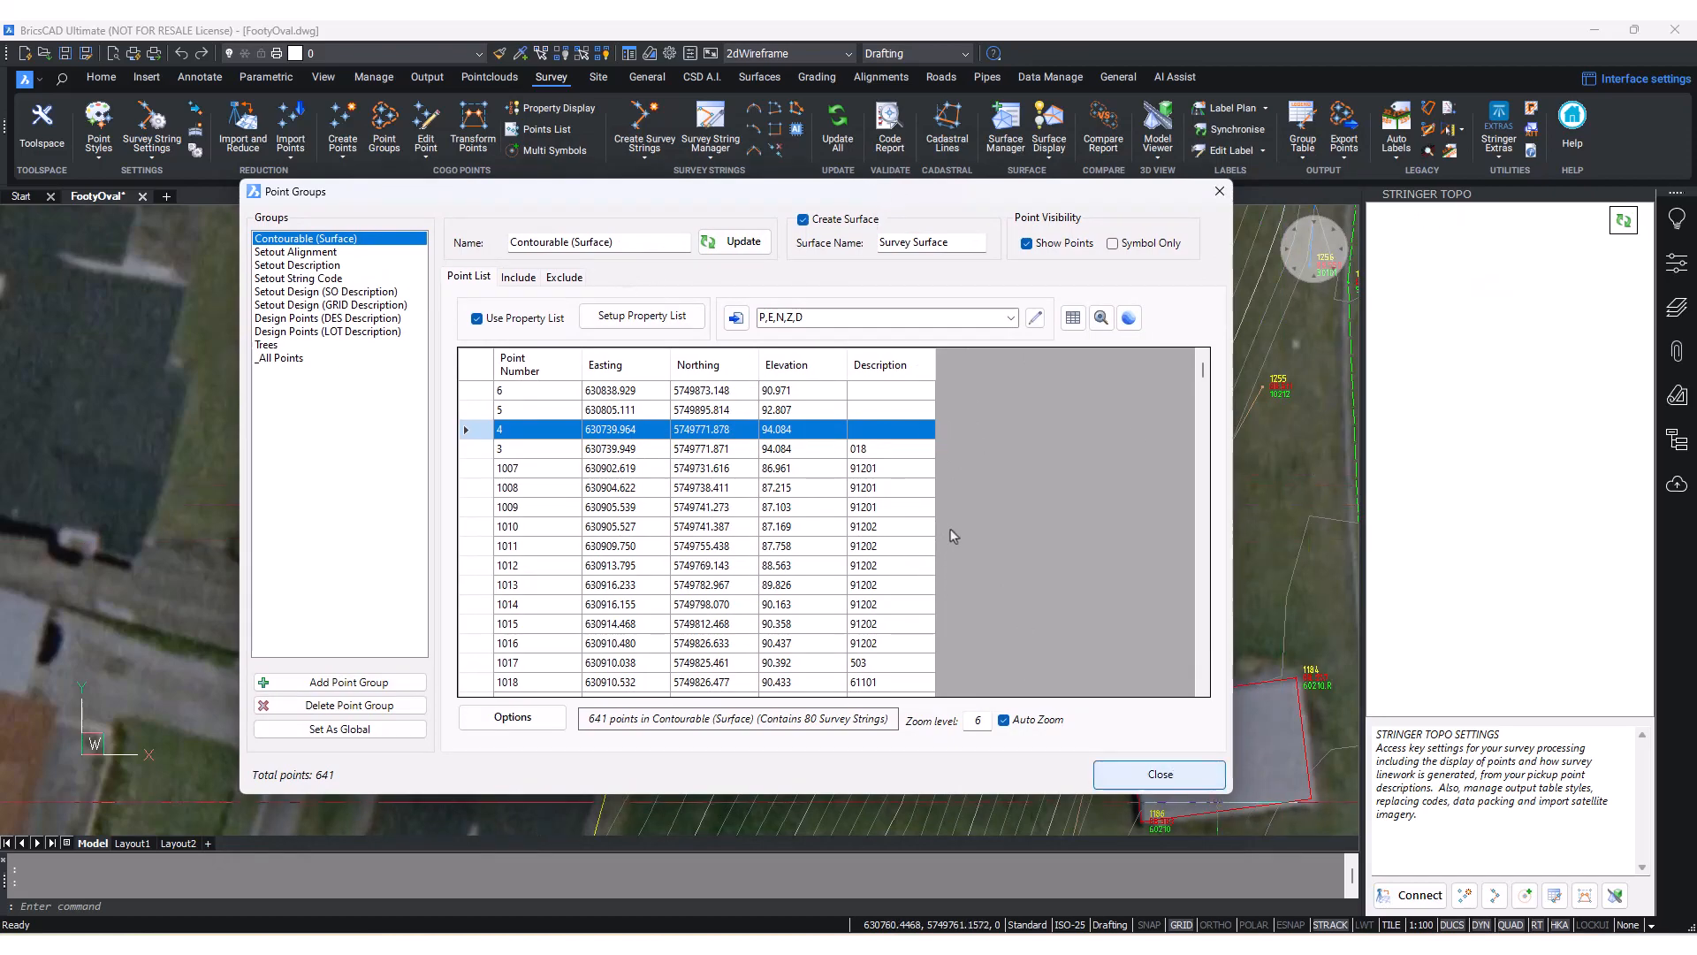
pyautogui.click(1159, 774)
pyautogui.scroll(-6, 838, 525)
pyautogui.press('Escape')
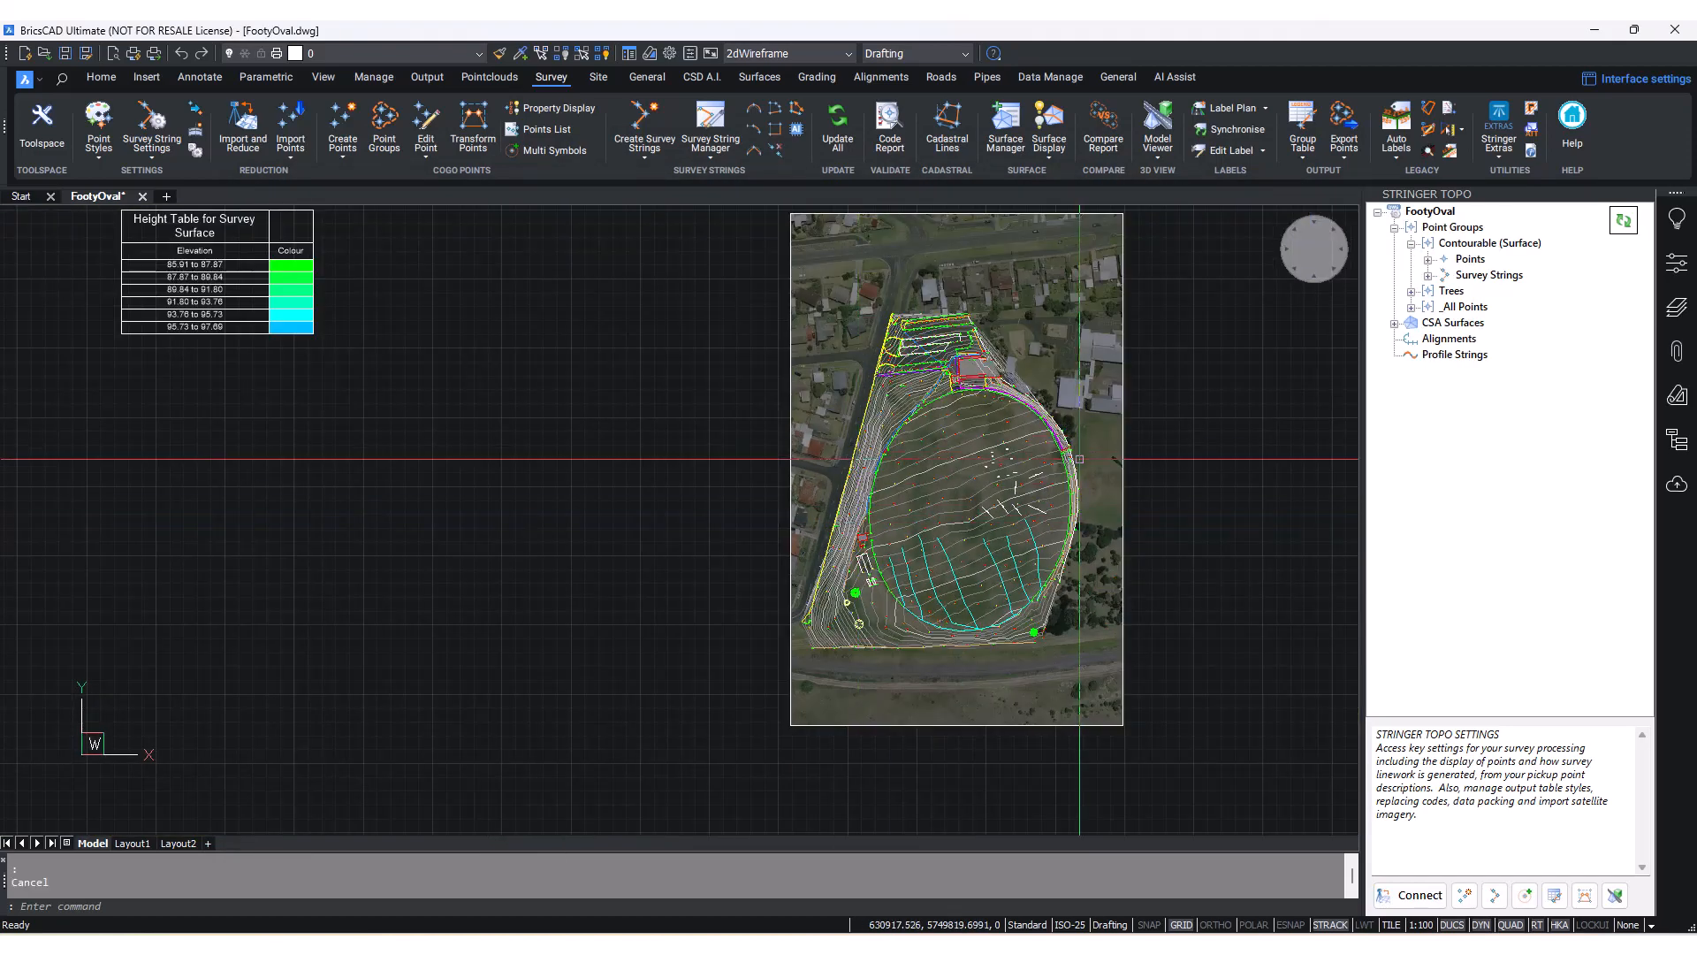
# - Add a table named Legend in the Table Manager and place it in the empty area east of the aerial image
pyautogui.moveTo(1073, 459); pyautogui.dragTo(775, 464, button='middle')
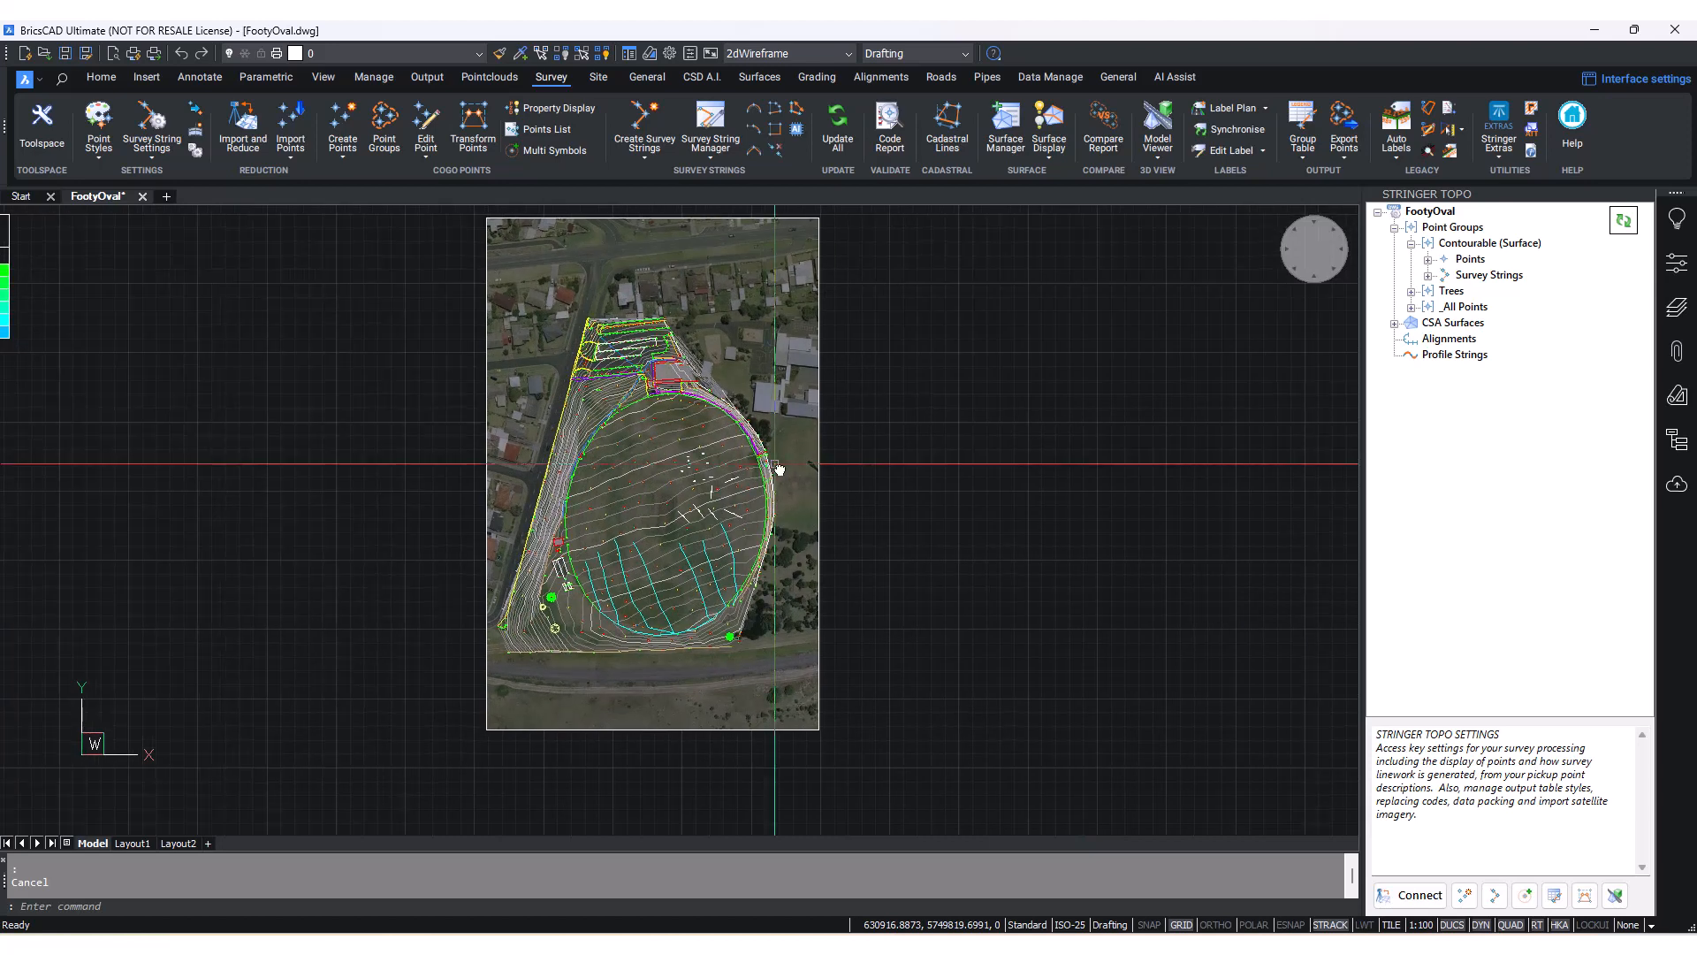
pyautogui.click(1555, 896)
pyautogui.moveTo(705, 292); pyautogui.dragTo(784, 216)
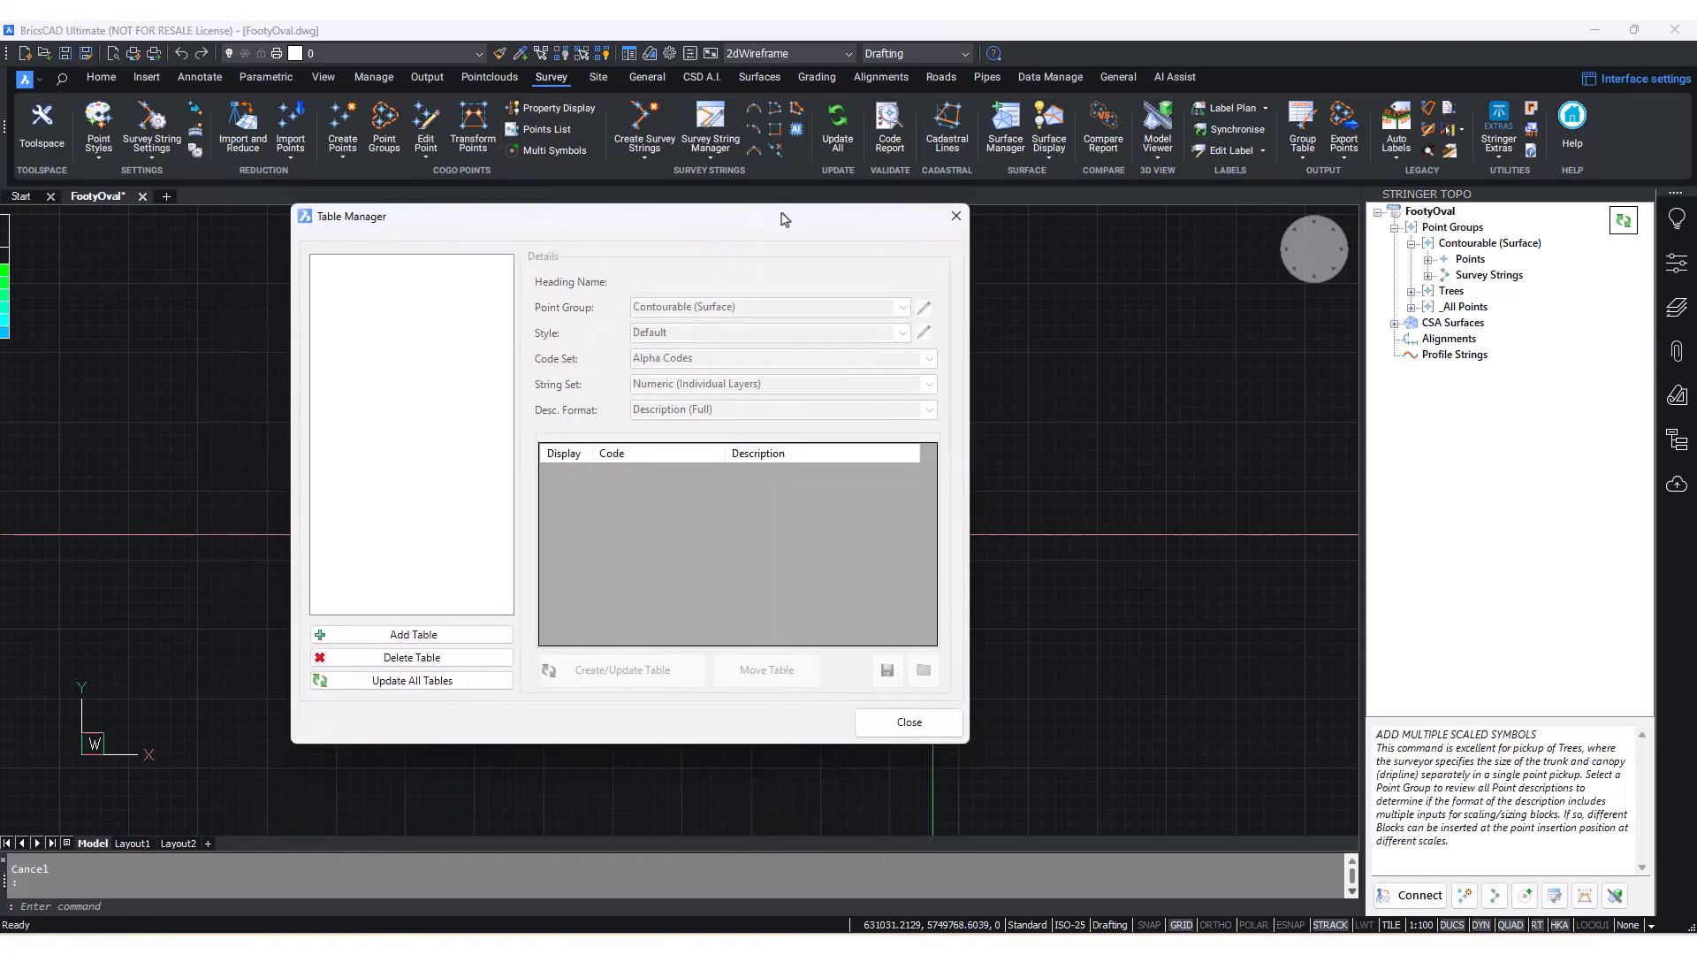
pyautogui.click(452, 637)
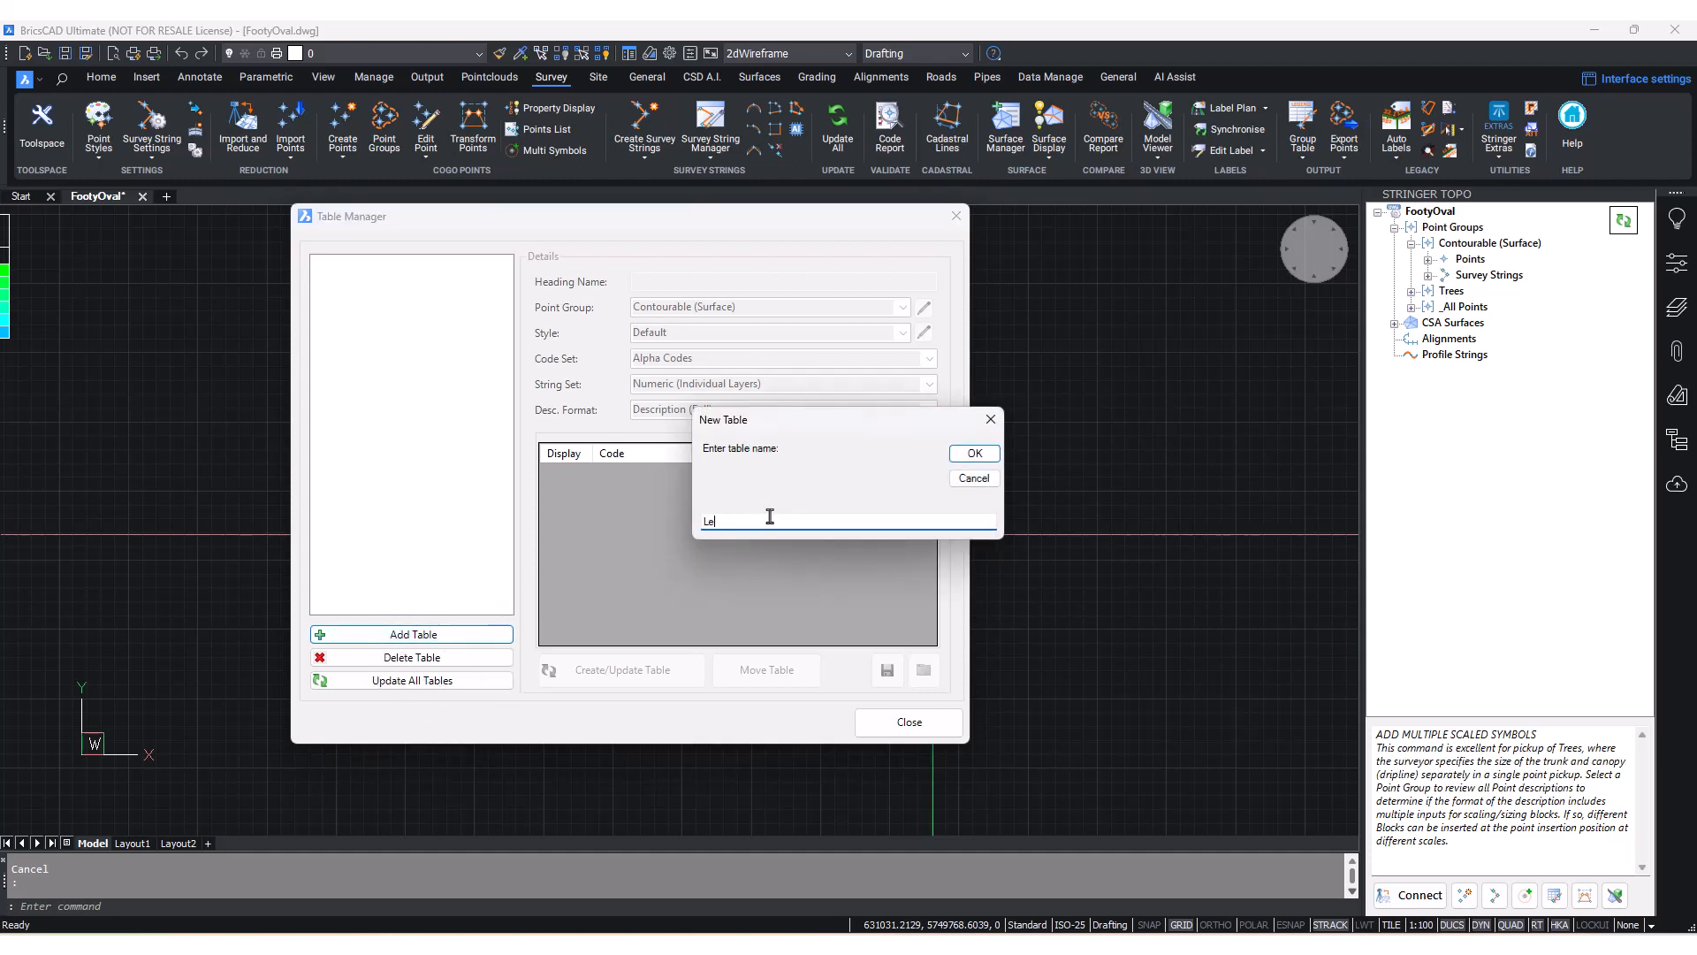
pyautogui.click(974, 452)
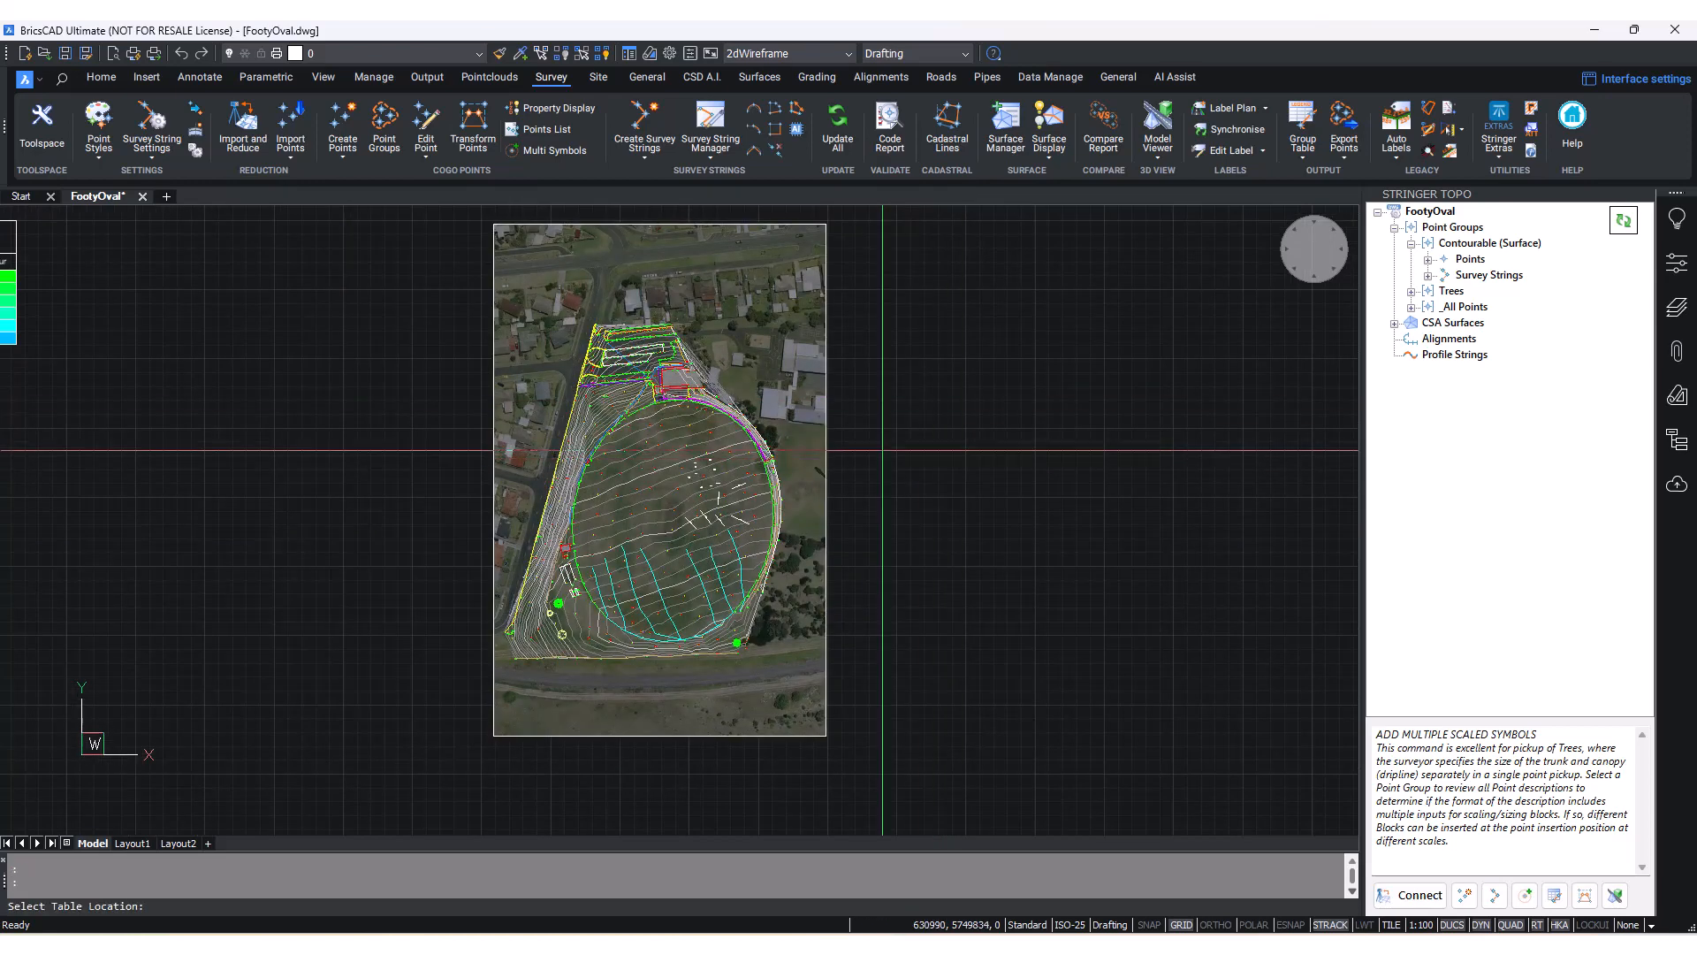
pyautogui.moveTo(937, 429); pyautogui.dragTo(879, 462, button='middle')
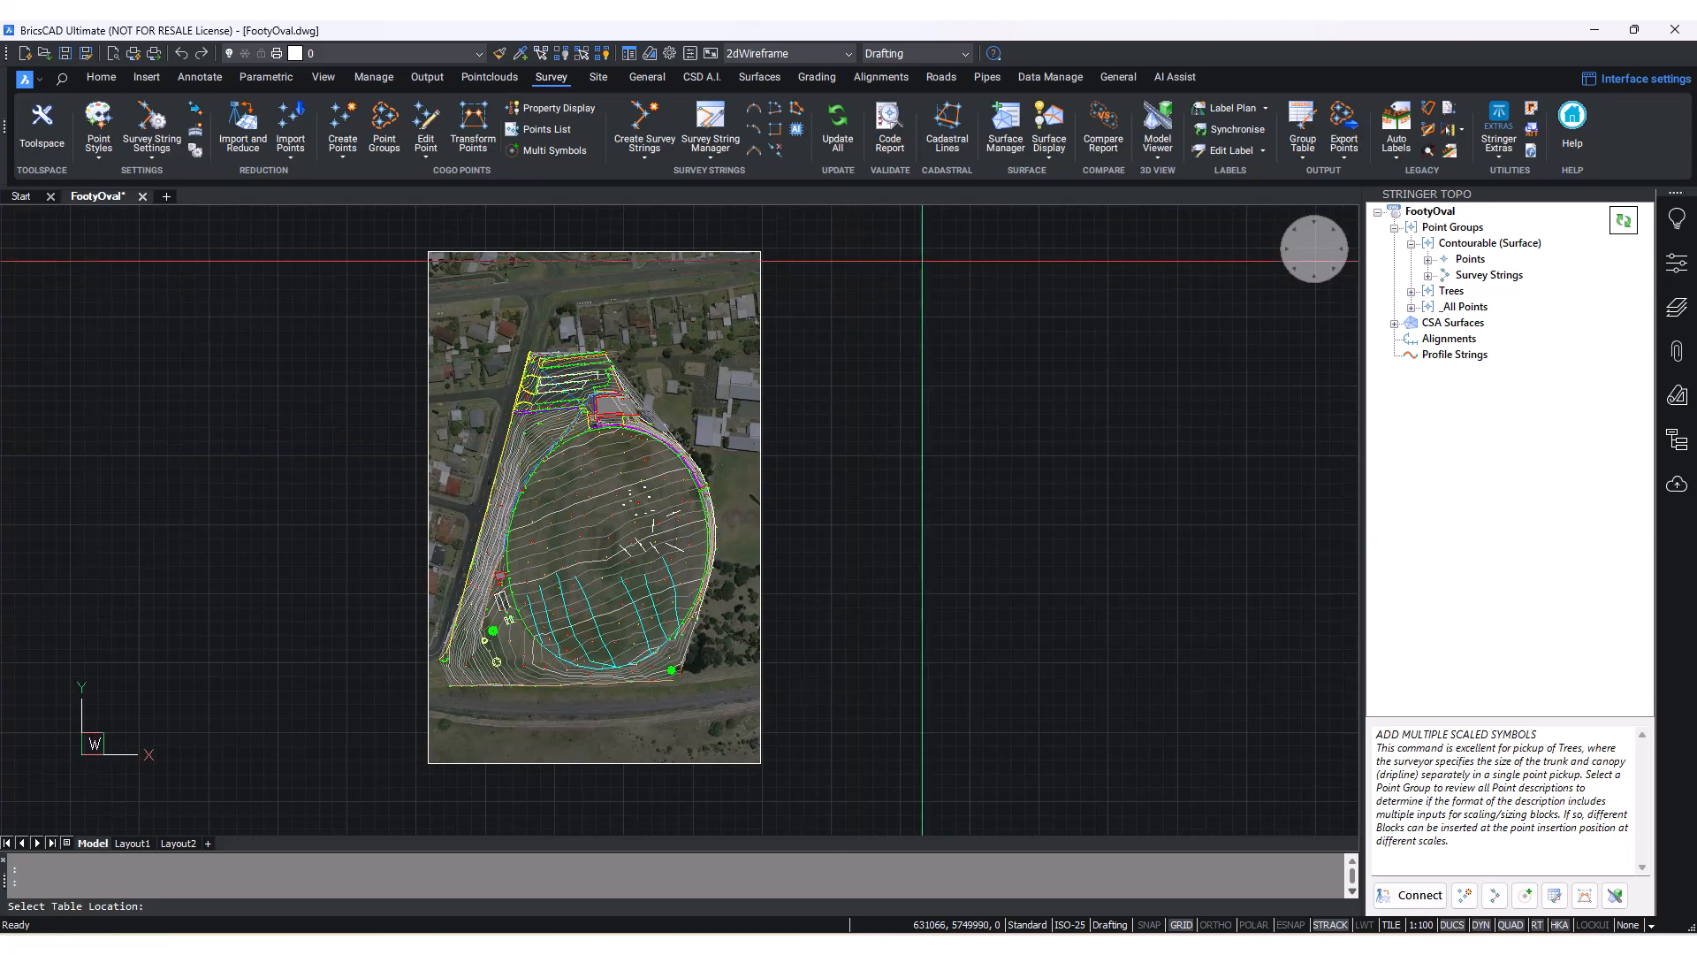
pyautogui.click(853, 258)
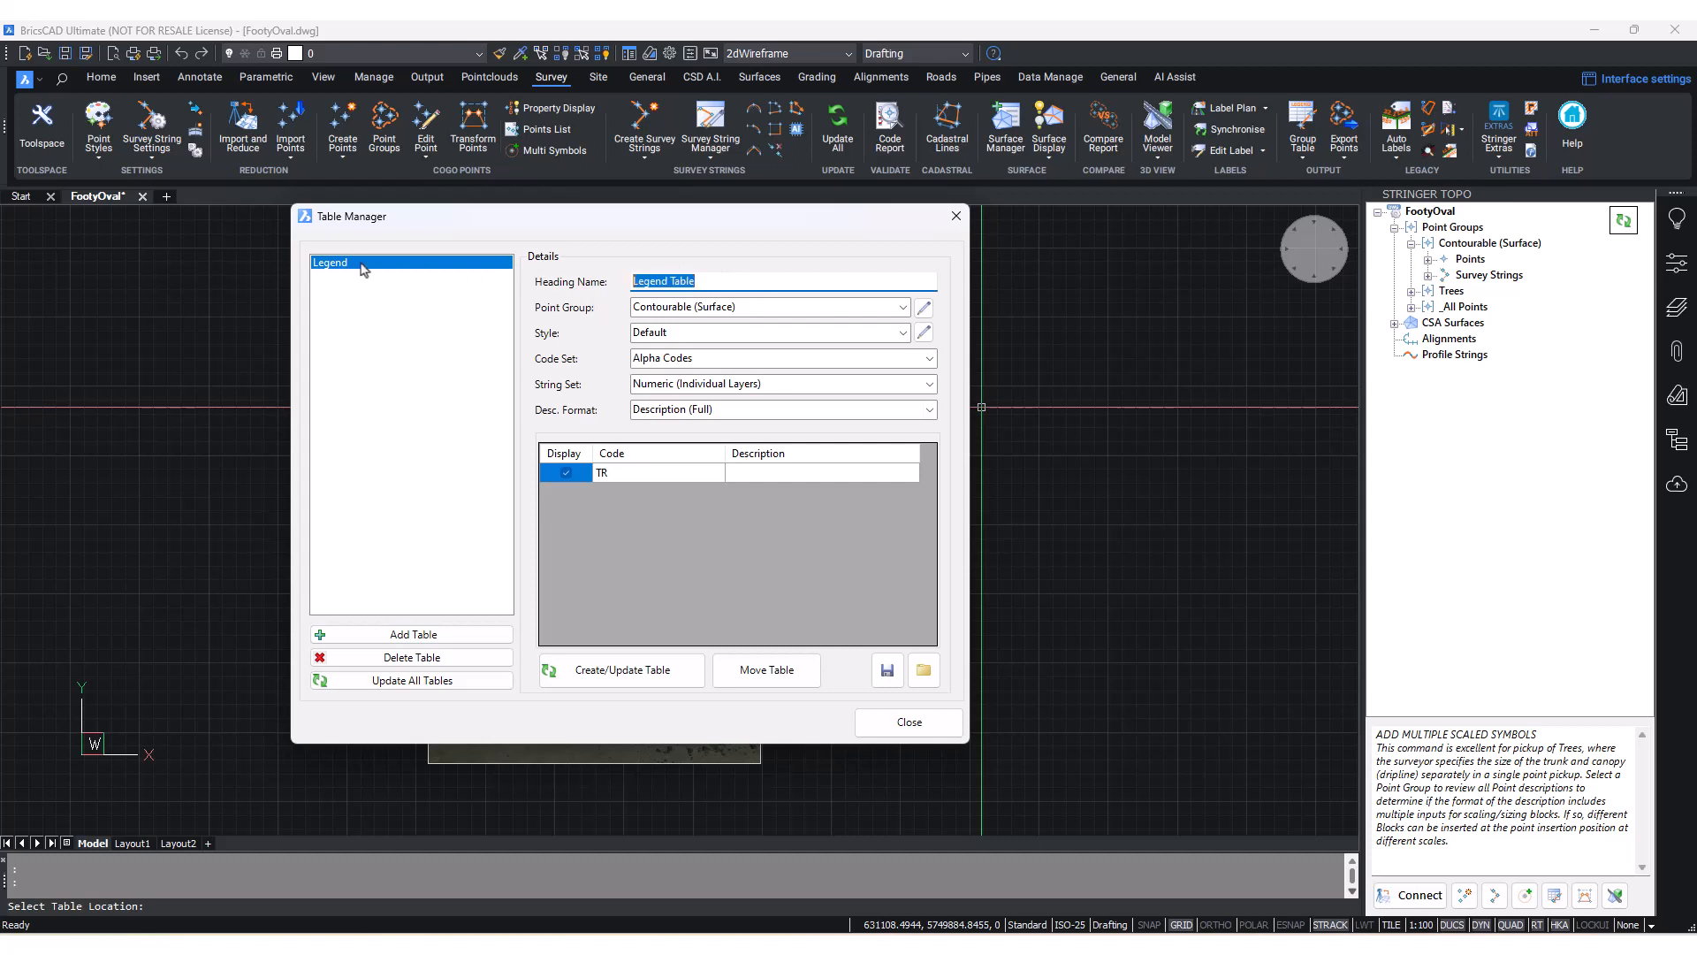
# - Review the Legend table's point group and style choices, keeping Contourable (Surface) and Default
pyautogui.click(779, 285)
pyautogui.click(904, 308)
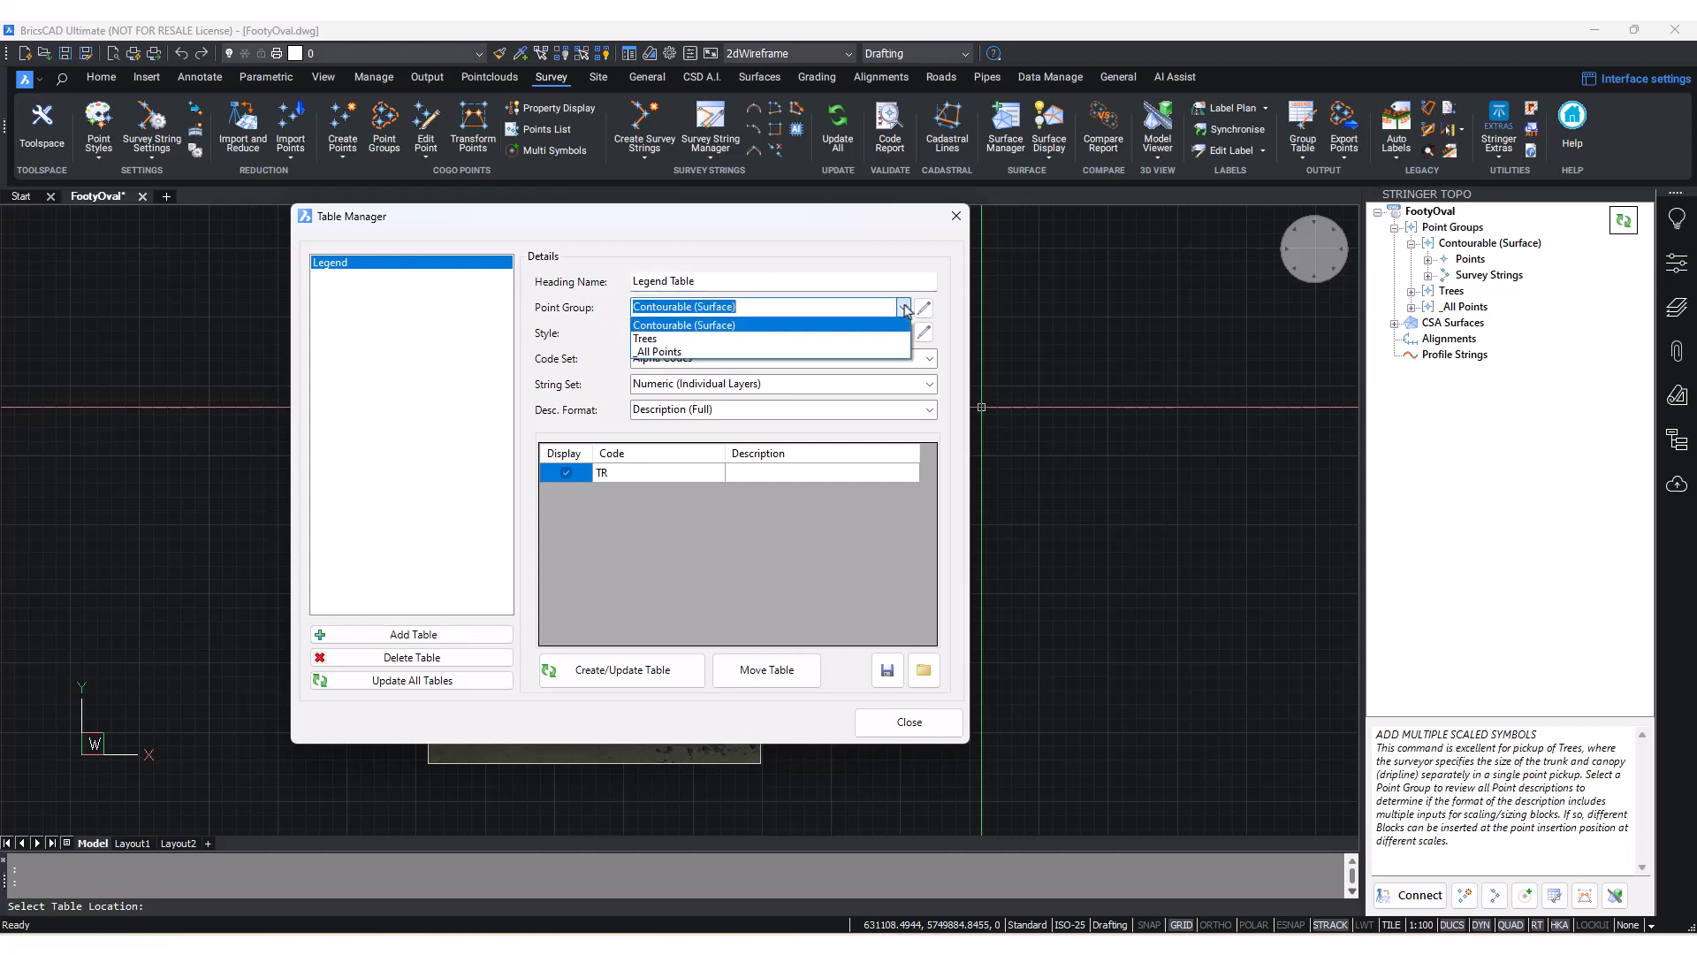
pyautogui.click(905, 308)
pyautogui.click(840, 301)
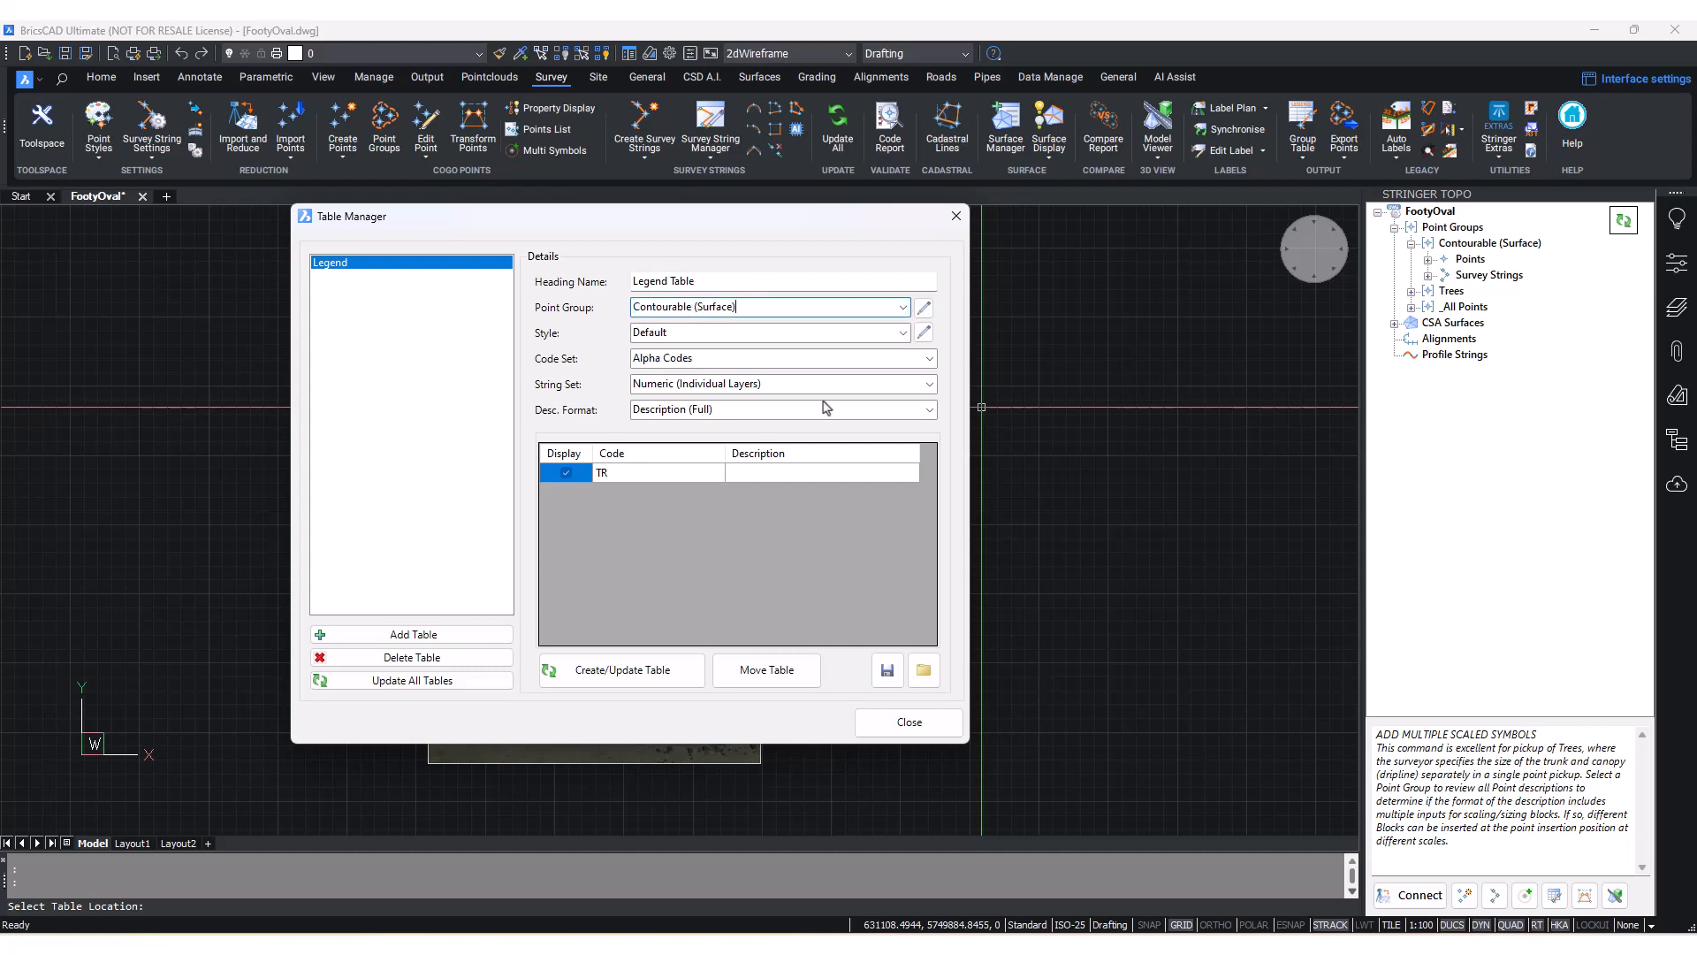
pyautogui.click(902, 333)
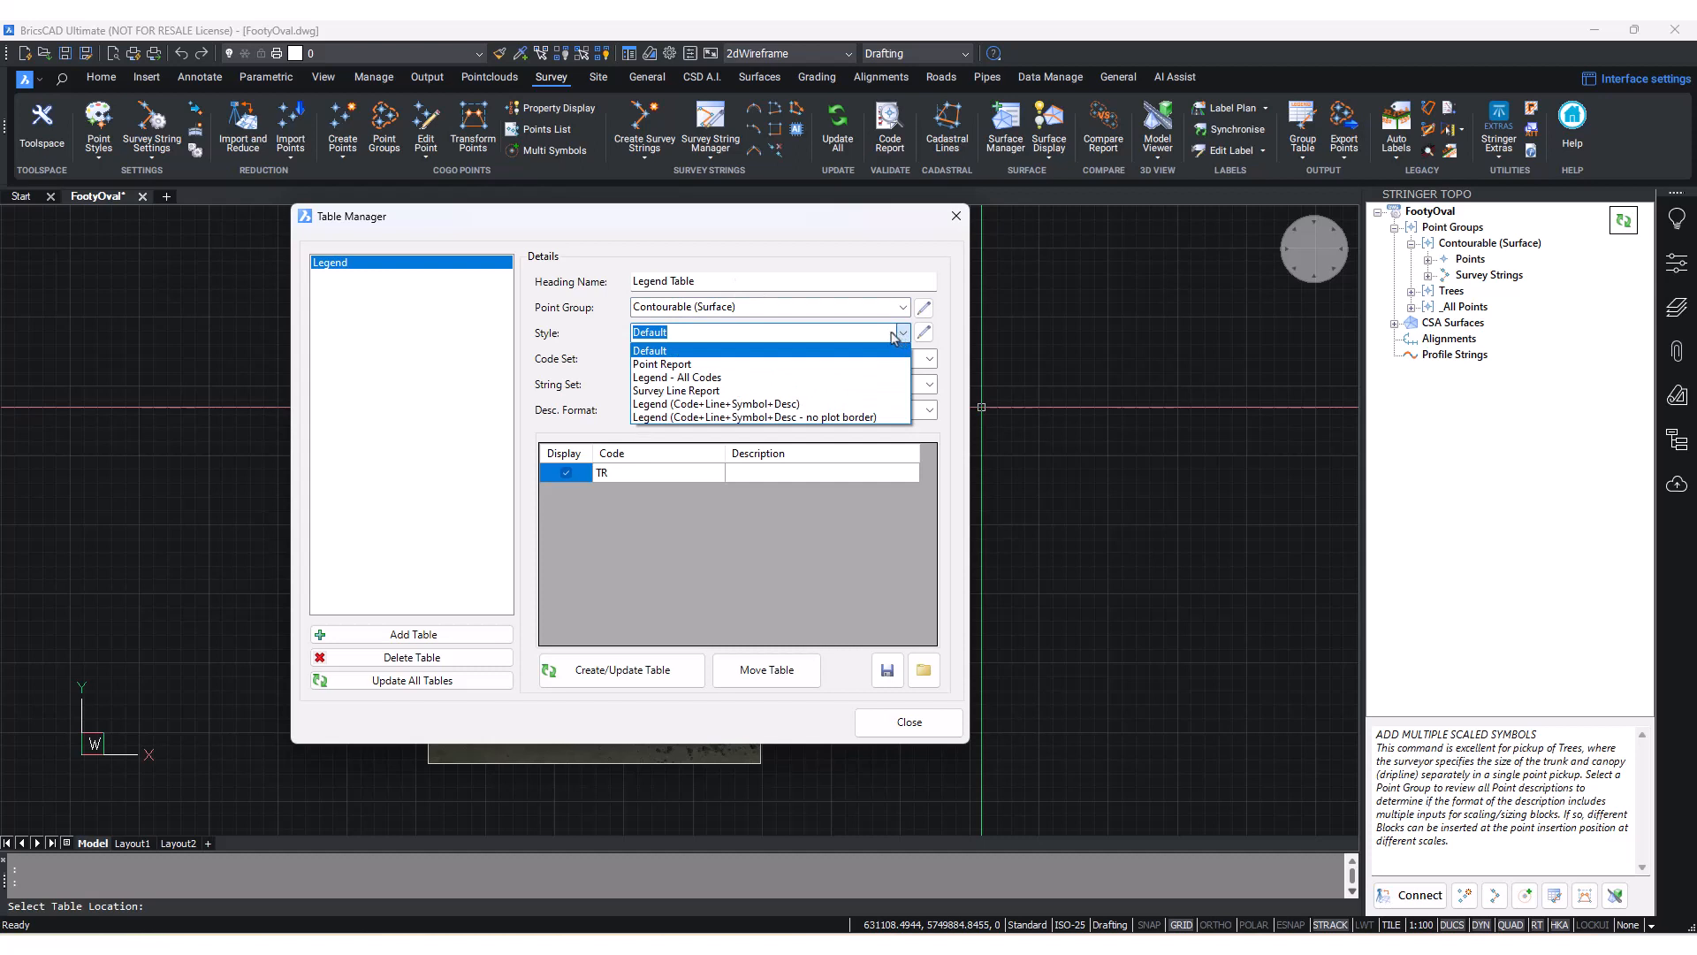
pyautogui.click(763, 351)
pyautogui.click(765, 332)
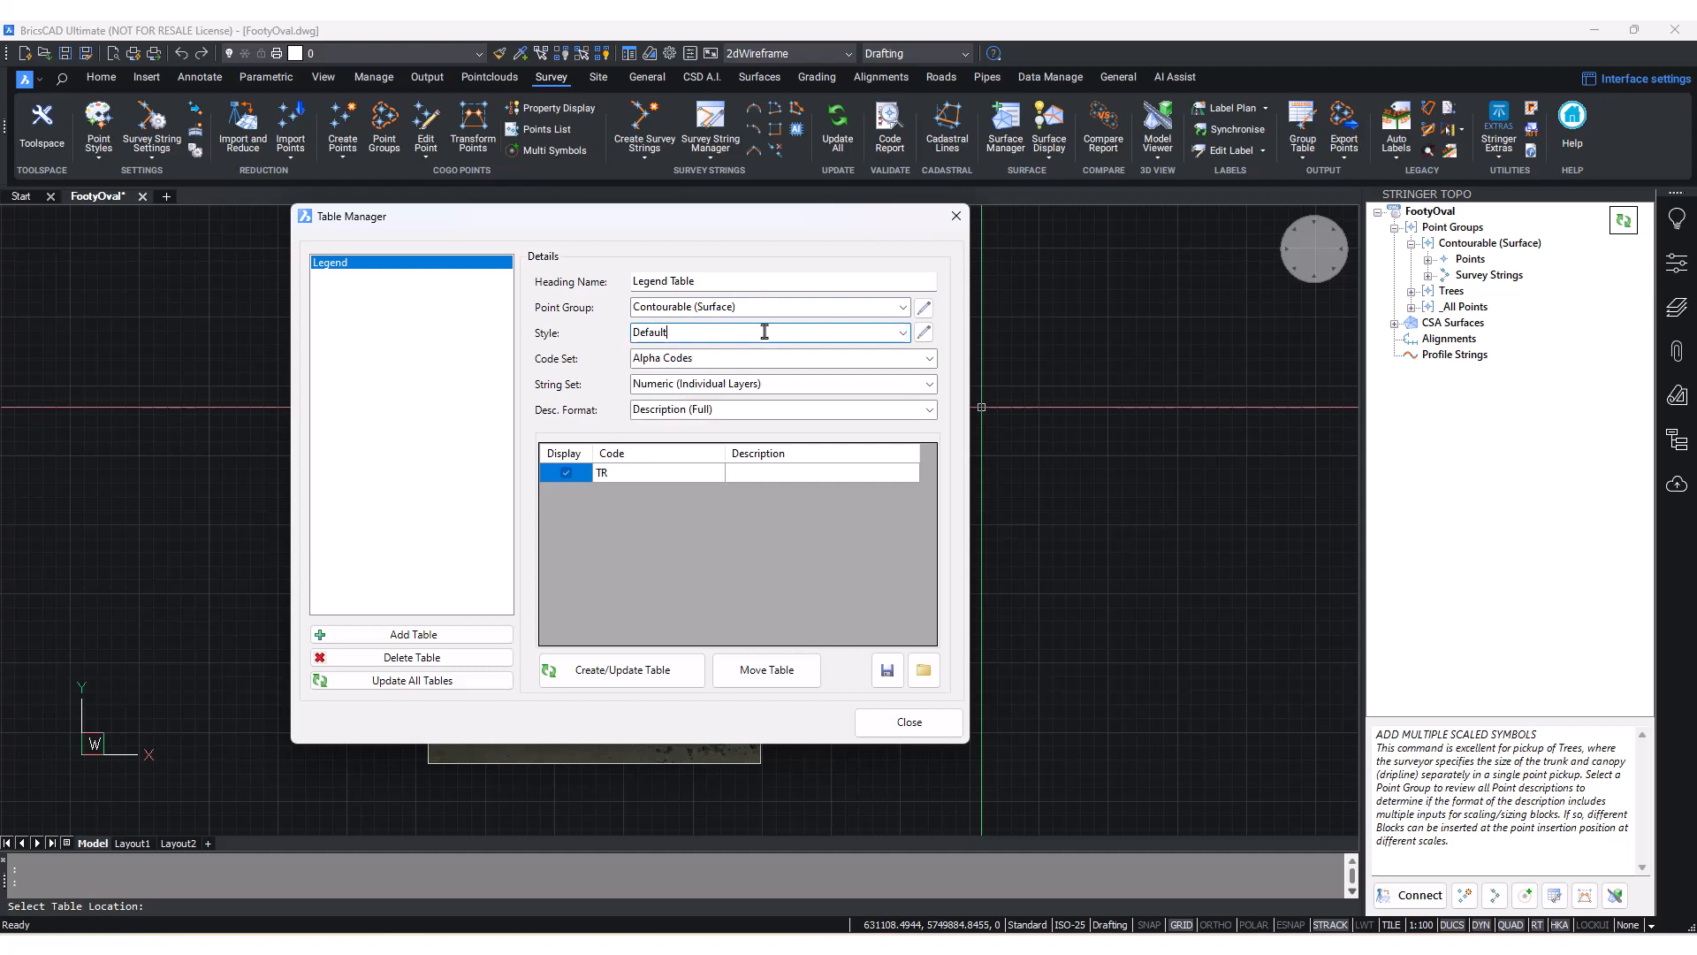
# - Examine the Default table style's scale details, column definitions and types, heading style and column style in the Table Style Editor
pyautogui.click(924, 332)
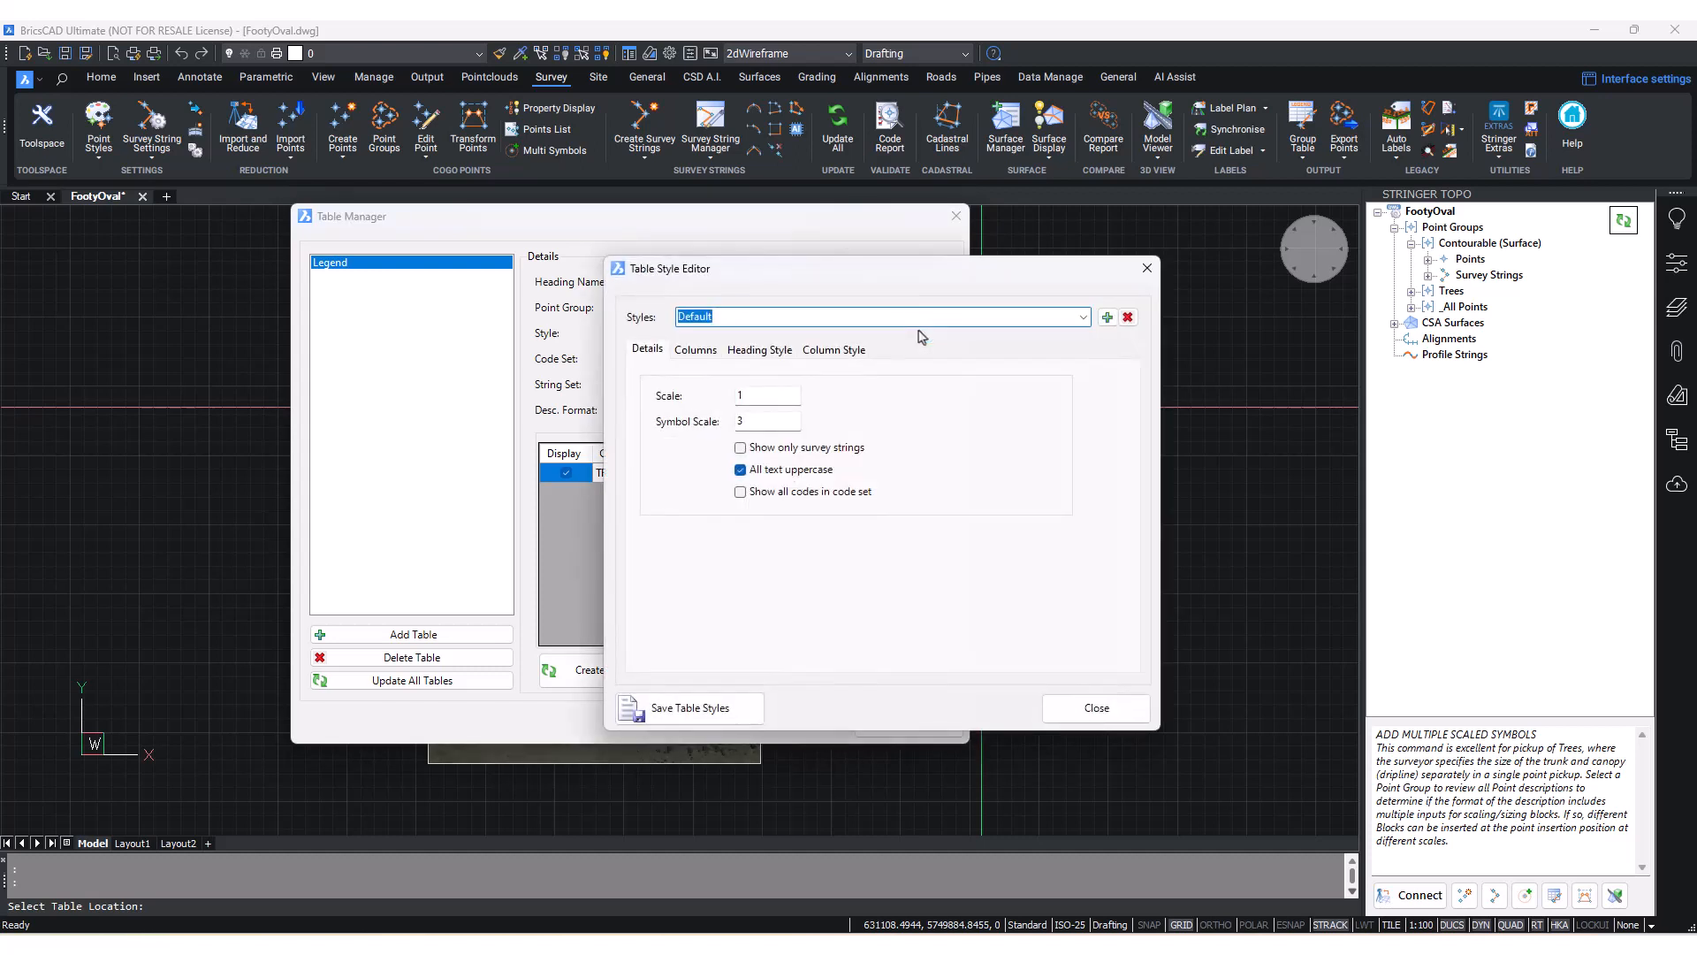
pyautogui.click(788, 391)
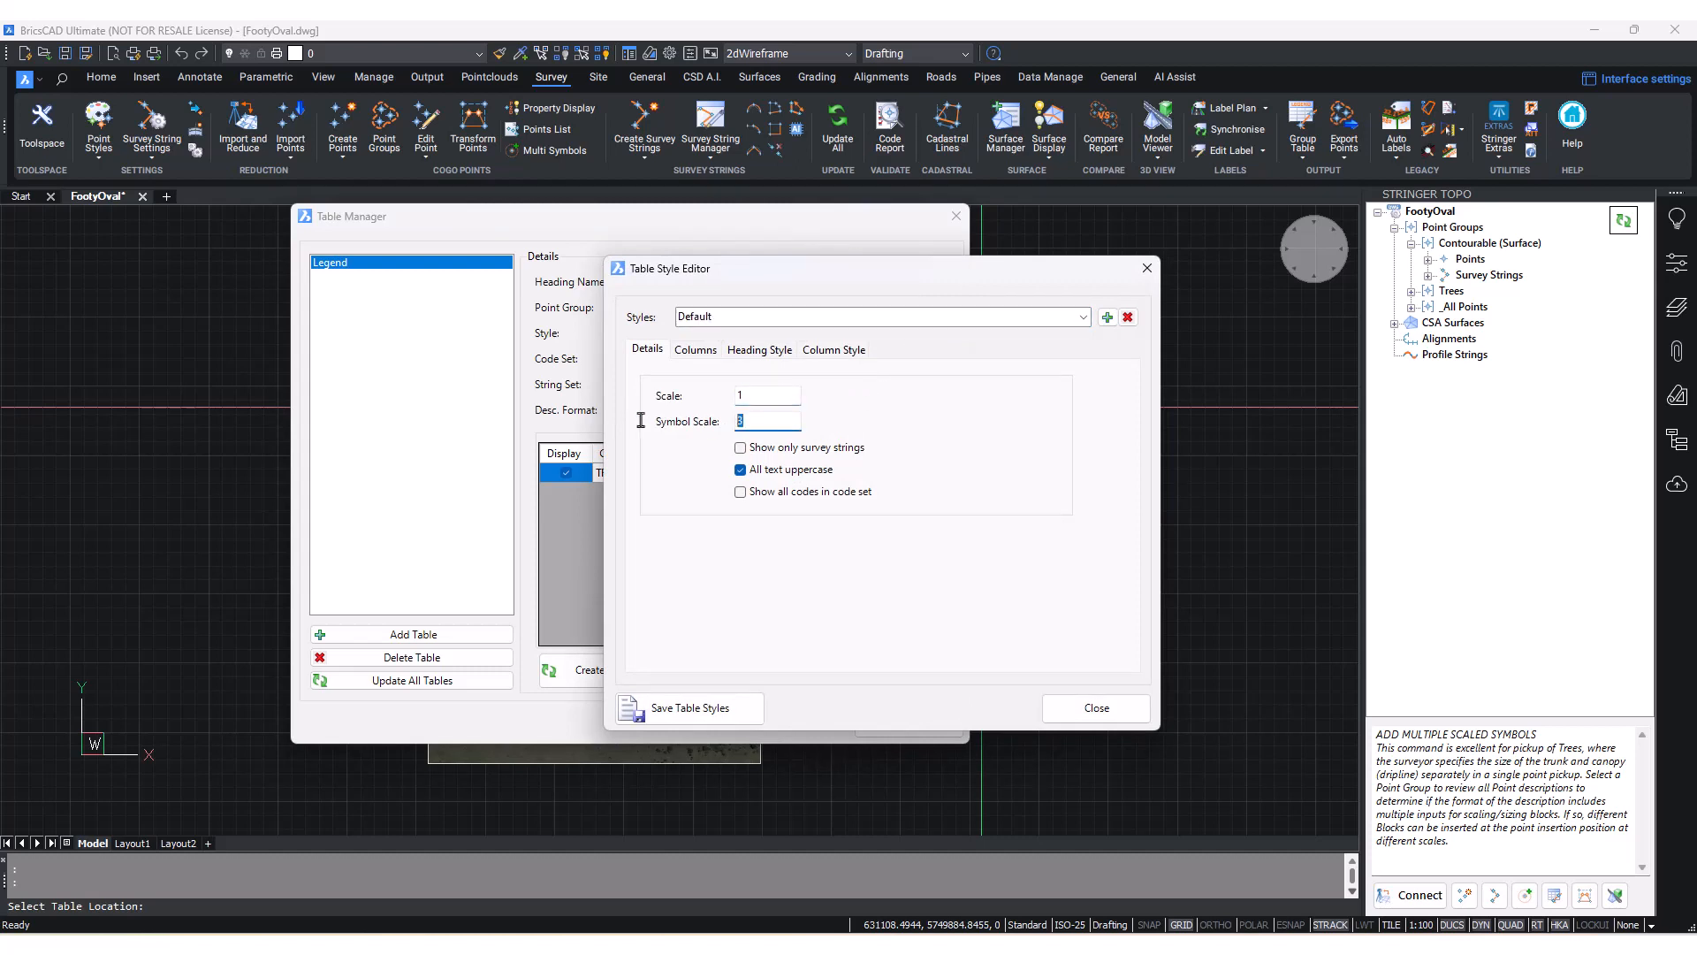
pyautogui.click(693, 350)
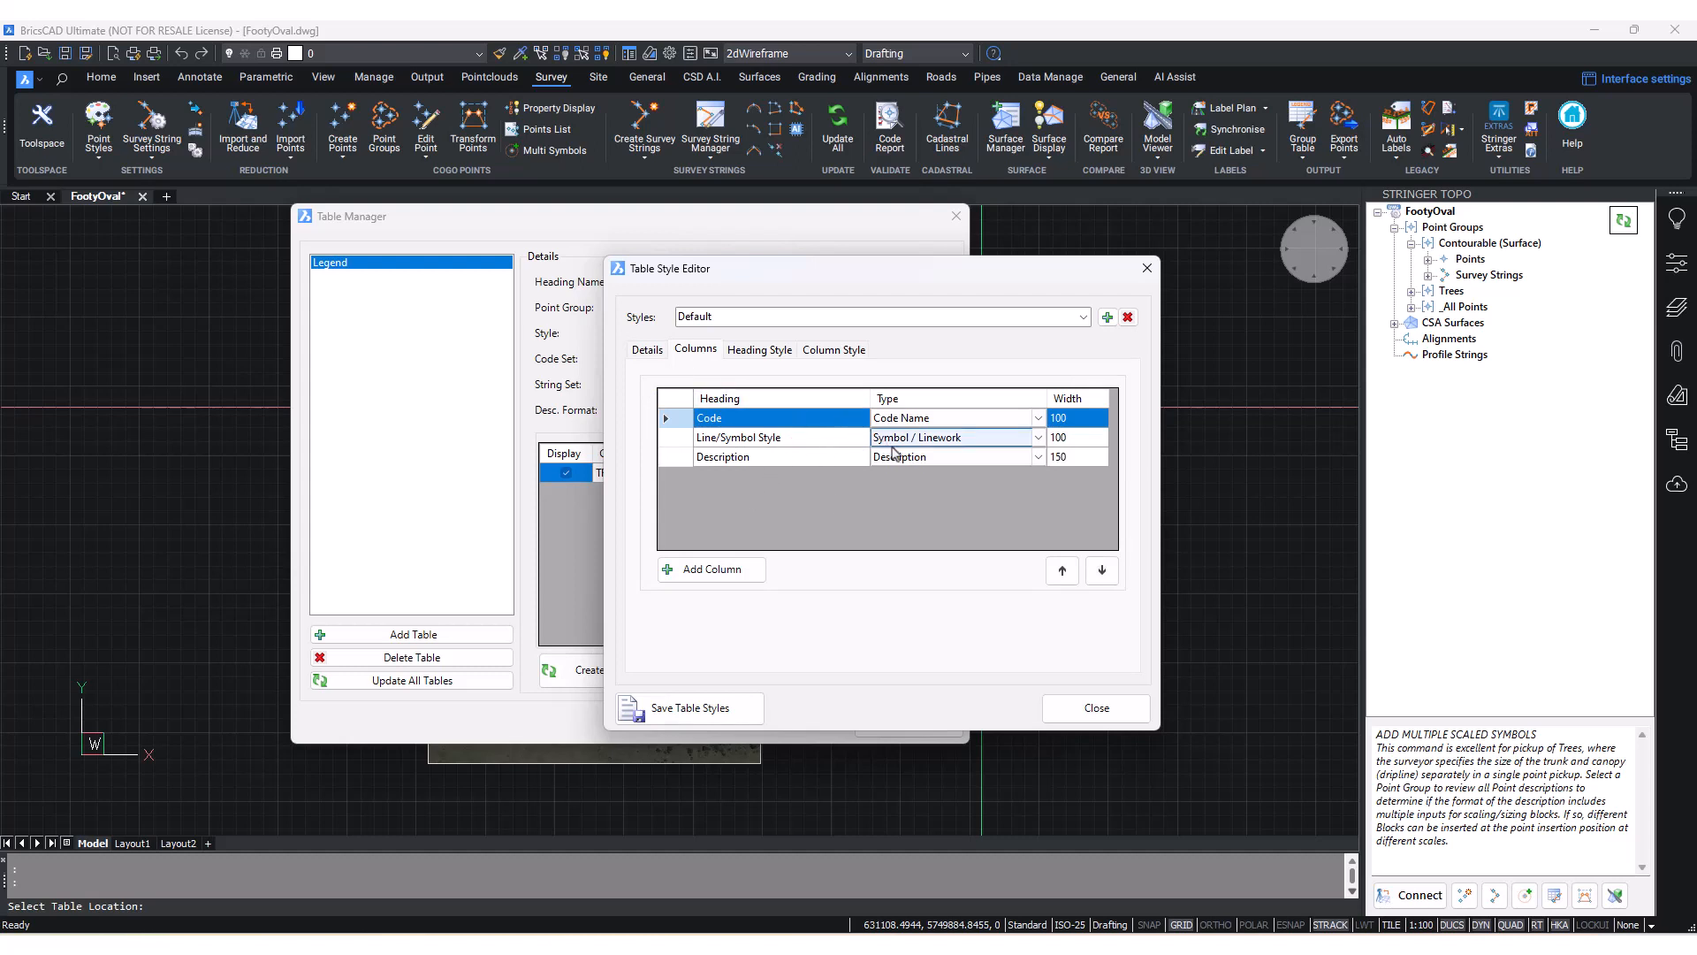
pyautogui.click(954, 457)
pyautogui.click(955, 457)
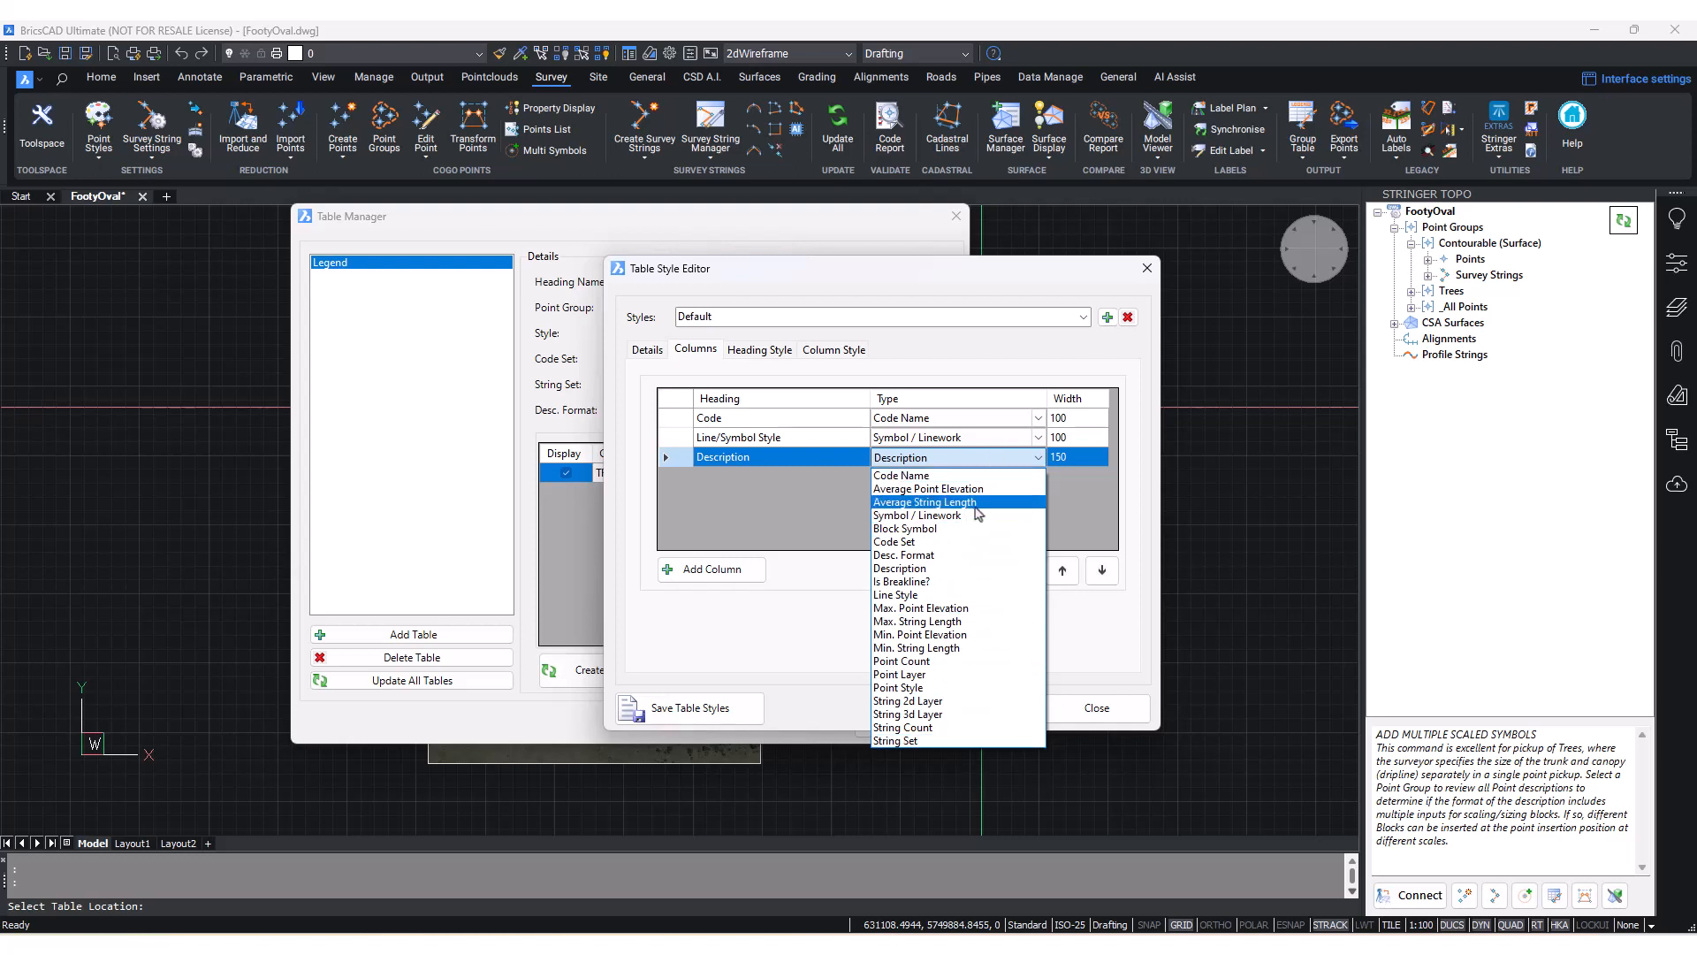
pyautogui.click(794, 520)
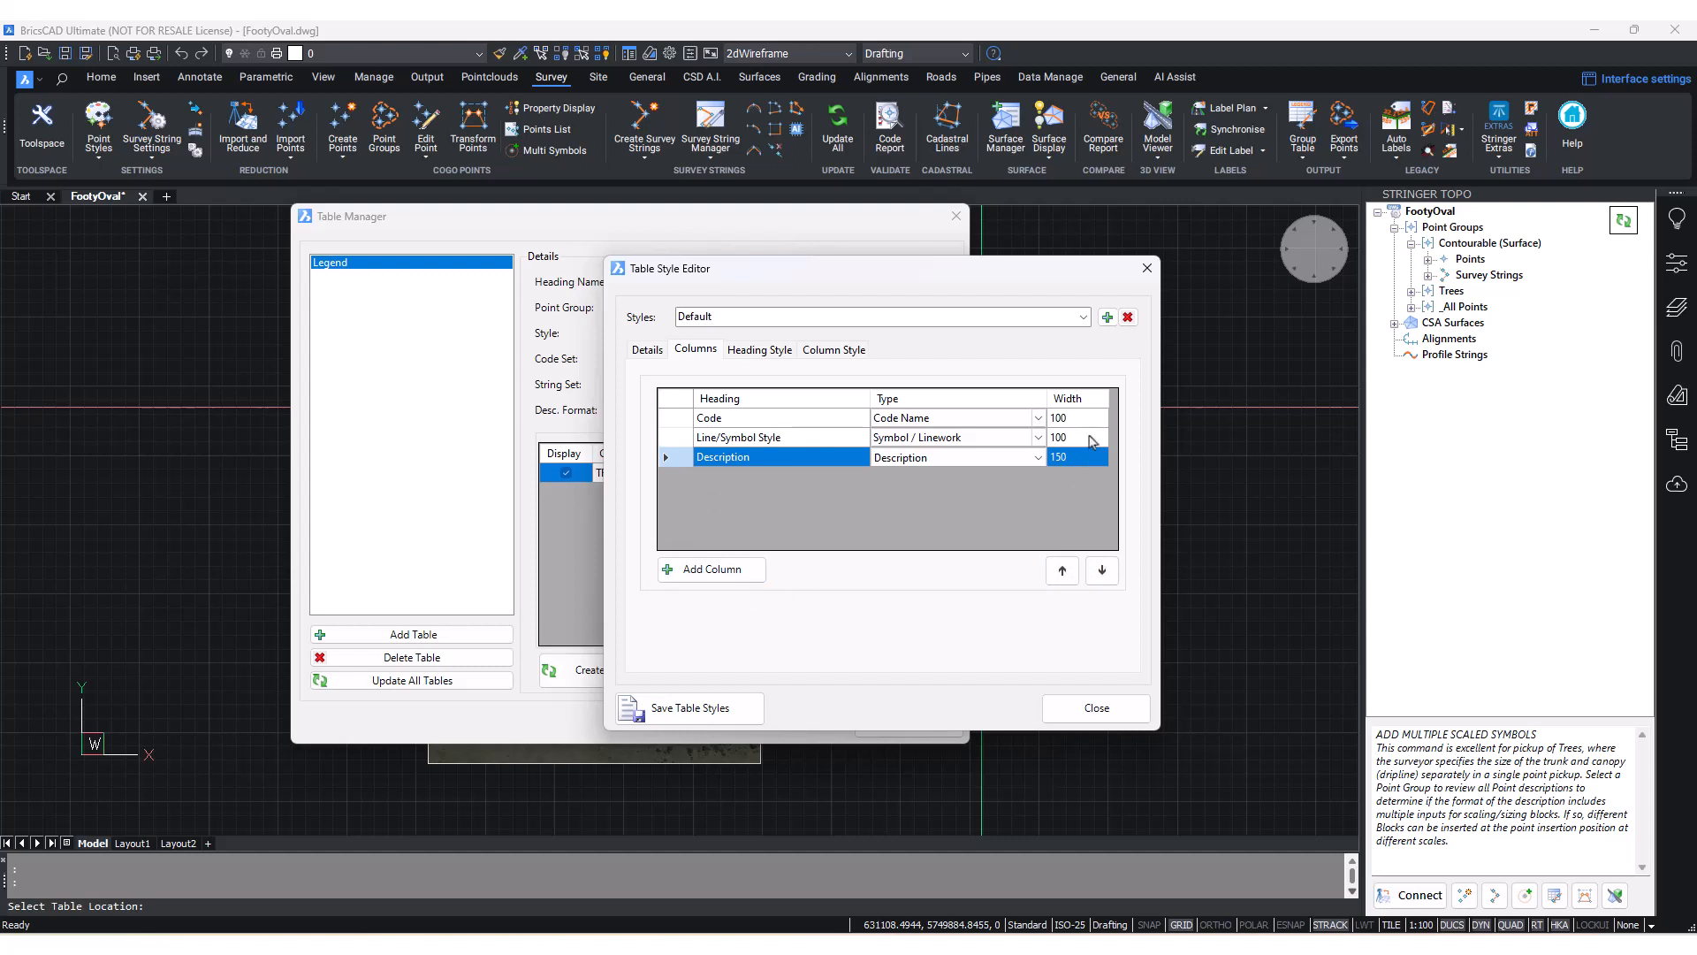
pyautogui.click(778, 461)
pyautogui.click(747, 351)
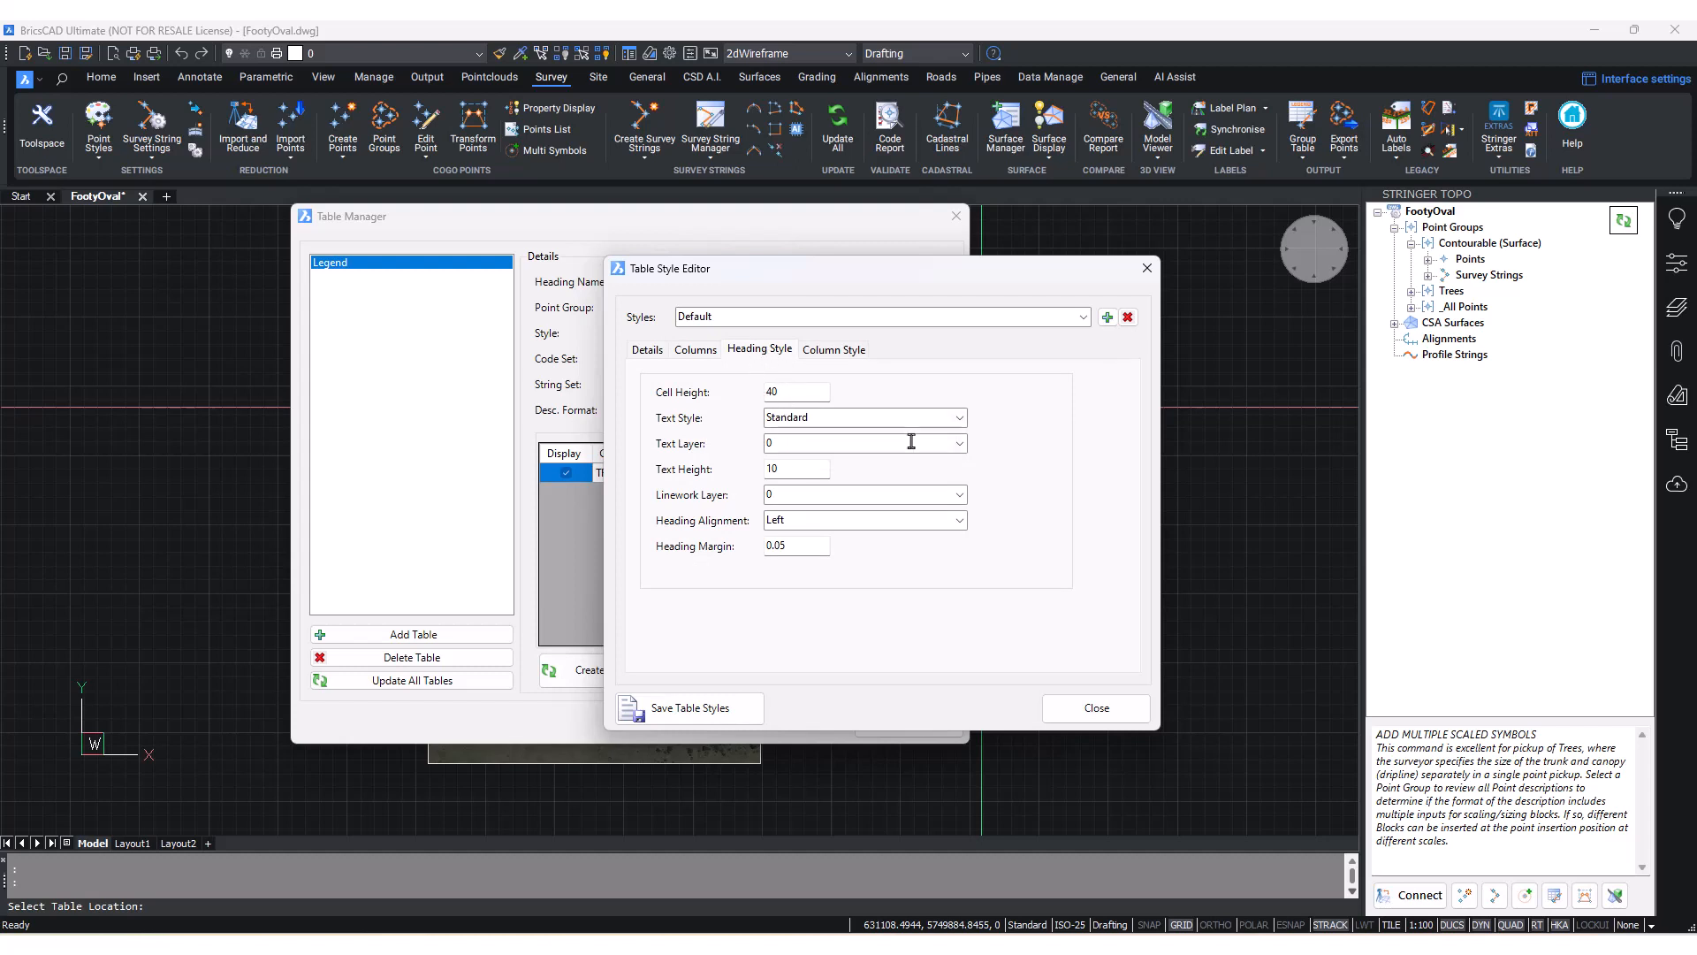
pyautogui.click(808, 357)
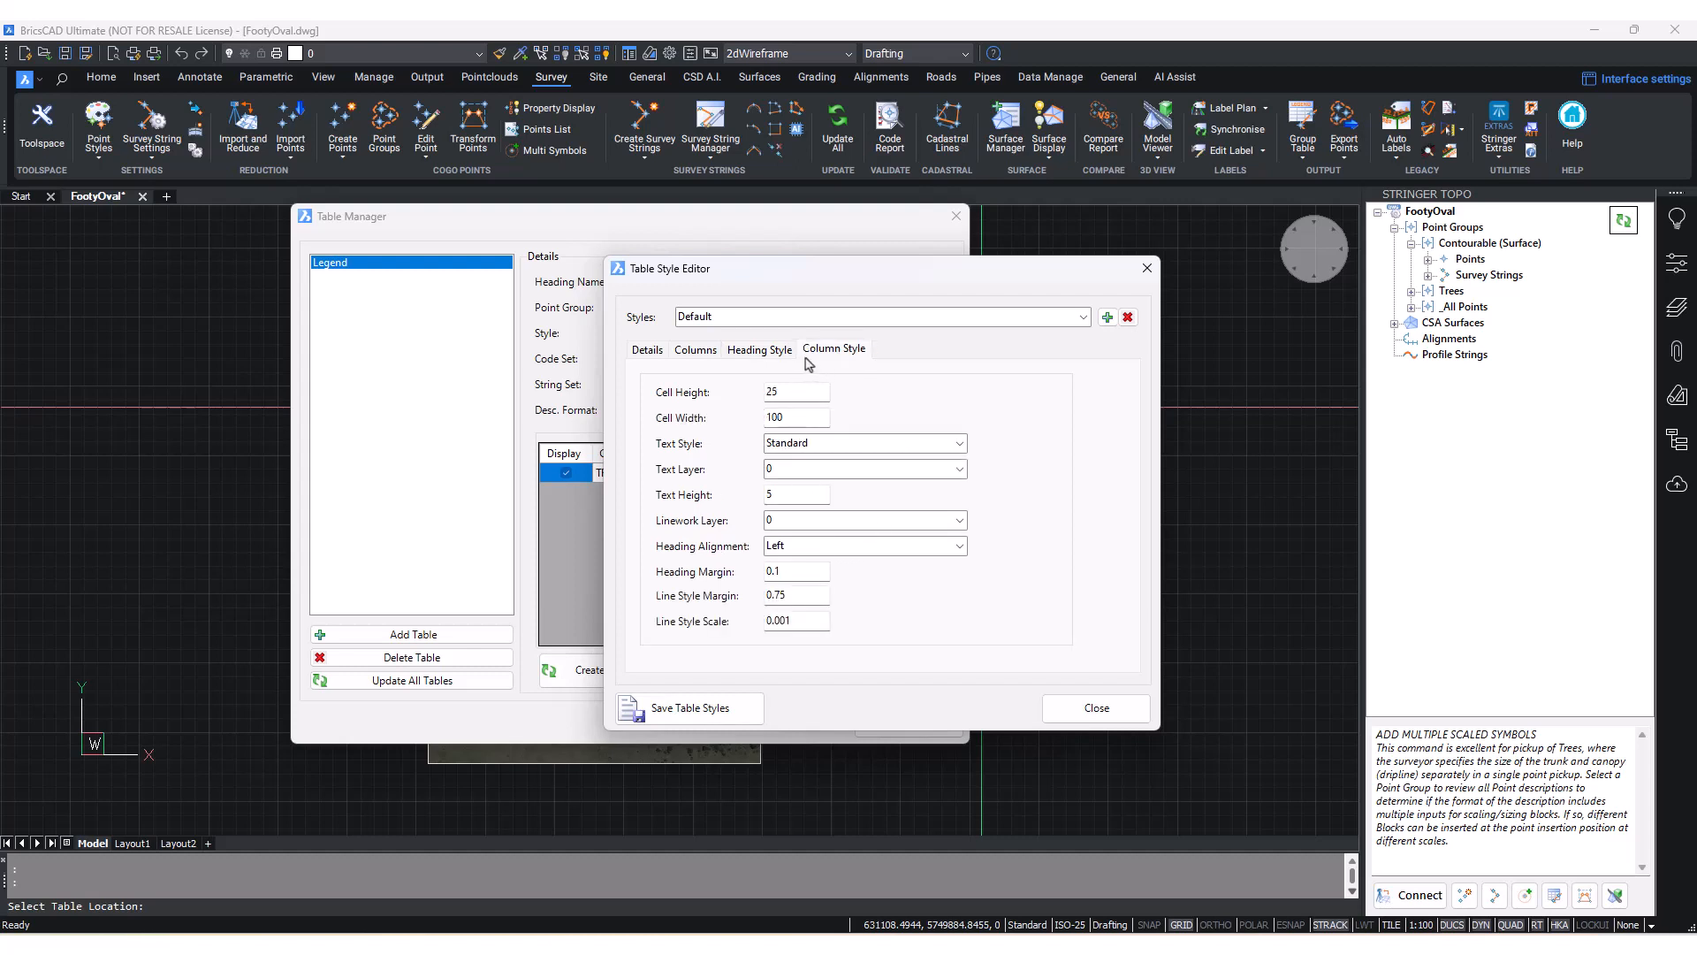
# - Review the Default table style's heading, column and scale settings again, leave them as they are and close the Table Style Editor
pyautogui.click(759, 350)
pyautogui.click(696, 350)
pyautogui.click(647, 350)
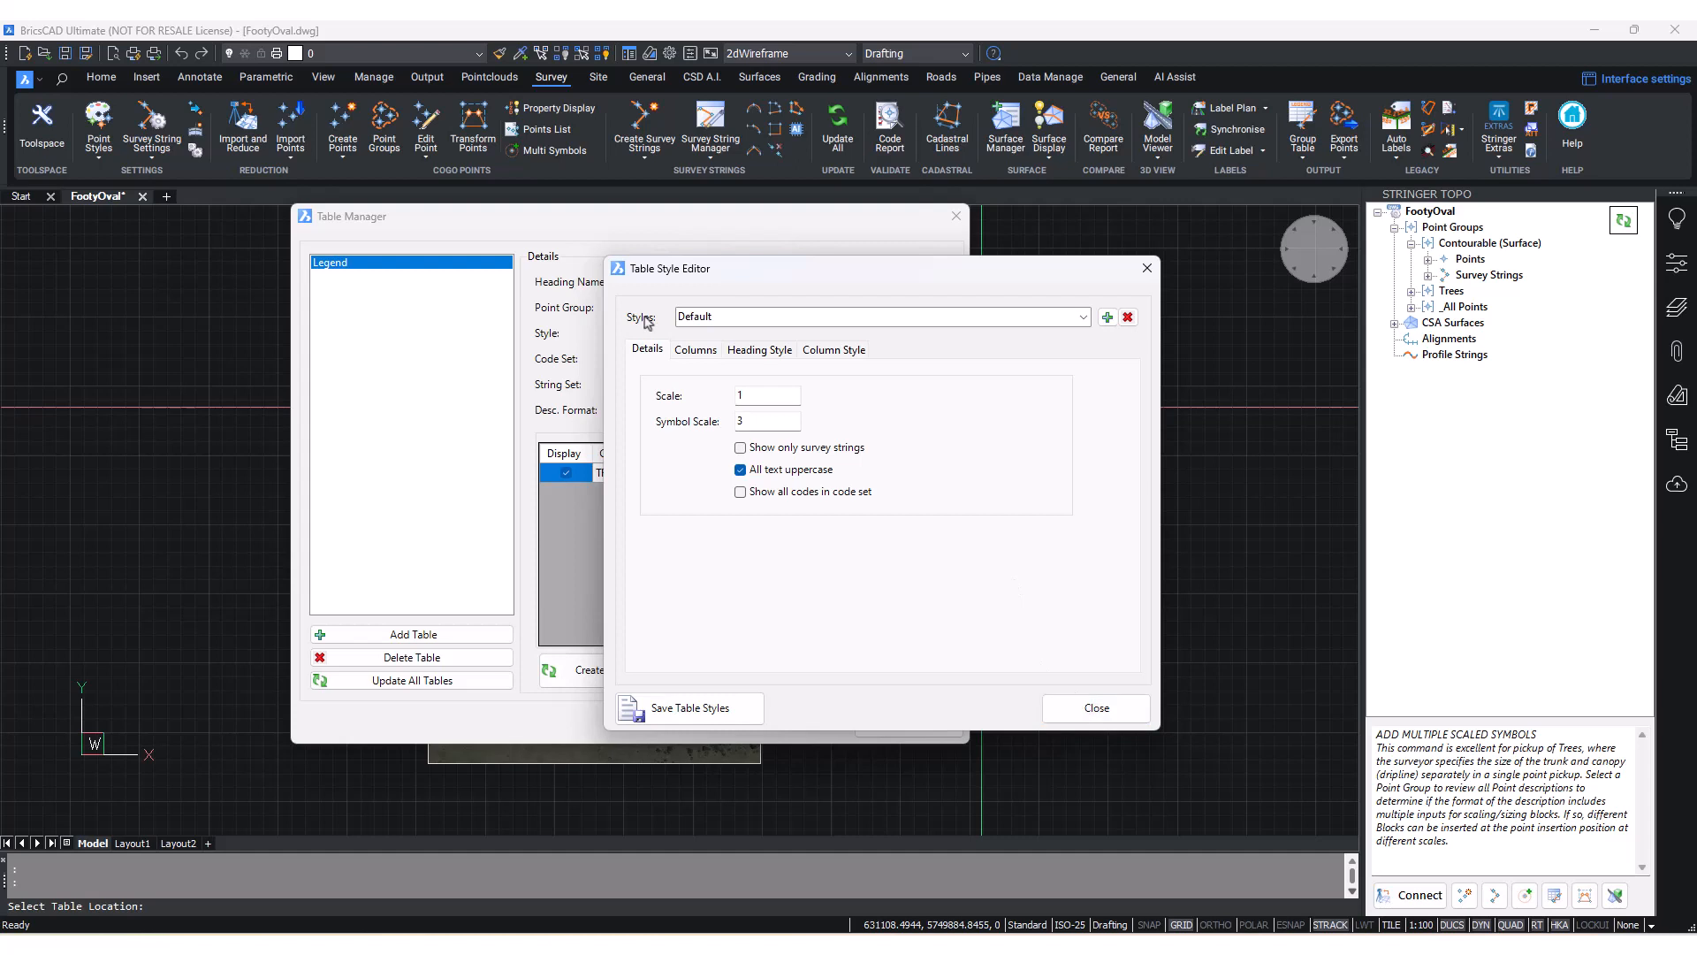
pyautogui.click(1144, 704)
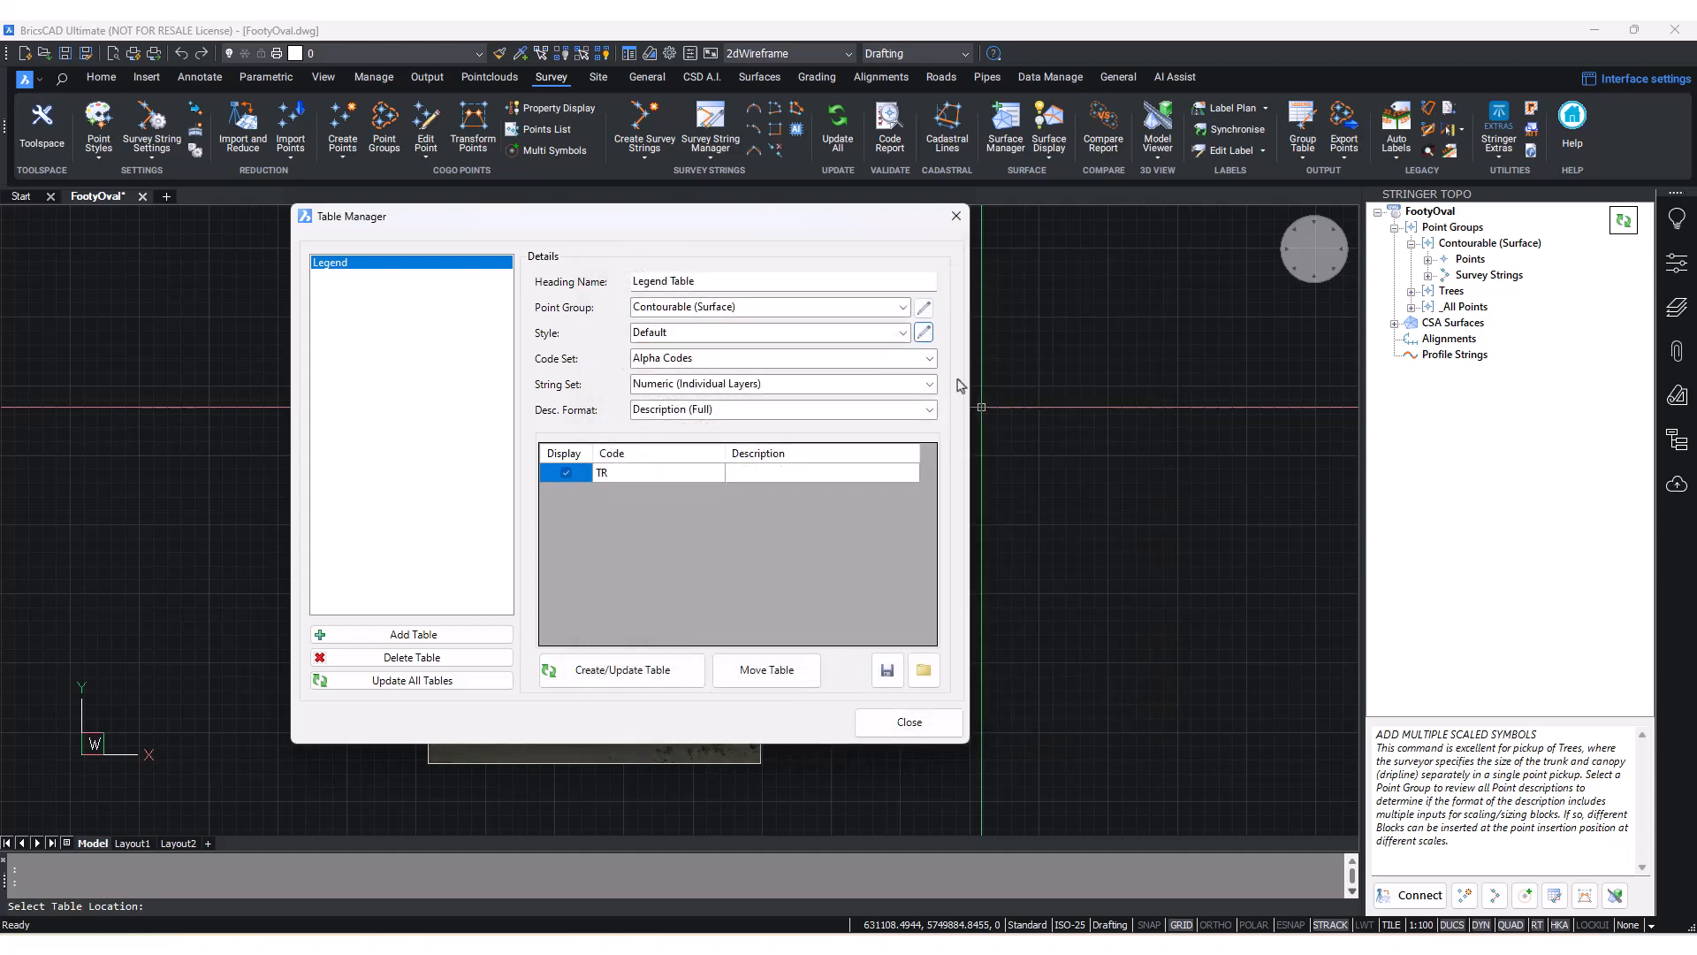
# - Set the Legend table's code set to Numeric (Individual Layers), keeping the Numeric (Individual Layers) string set and Description (Full) format
pyautogui.click(929, 358)
pyautogui.click(698, 397)
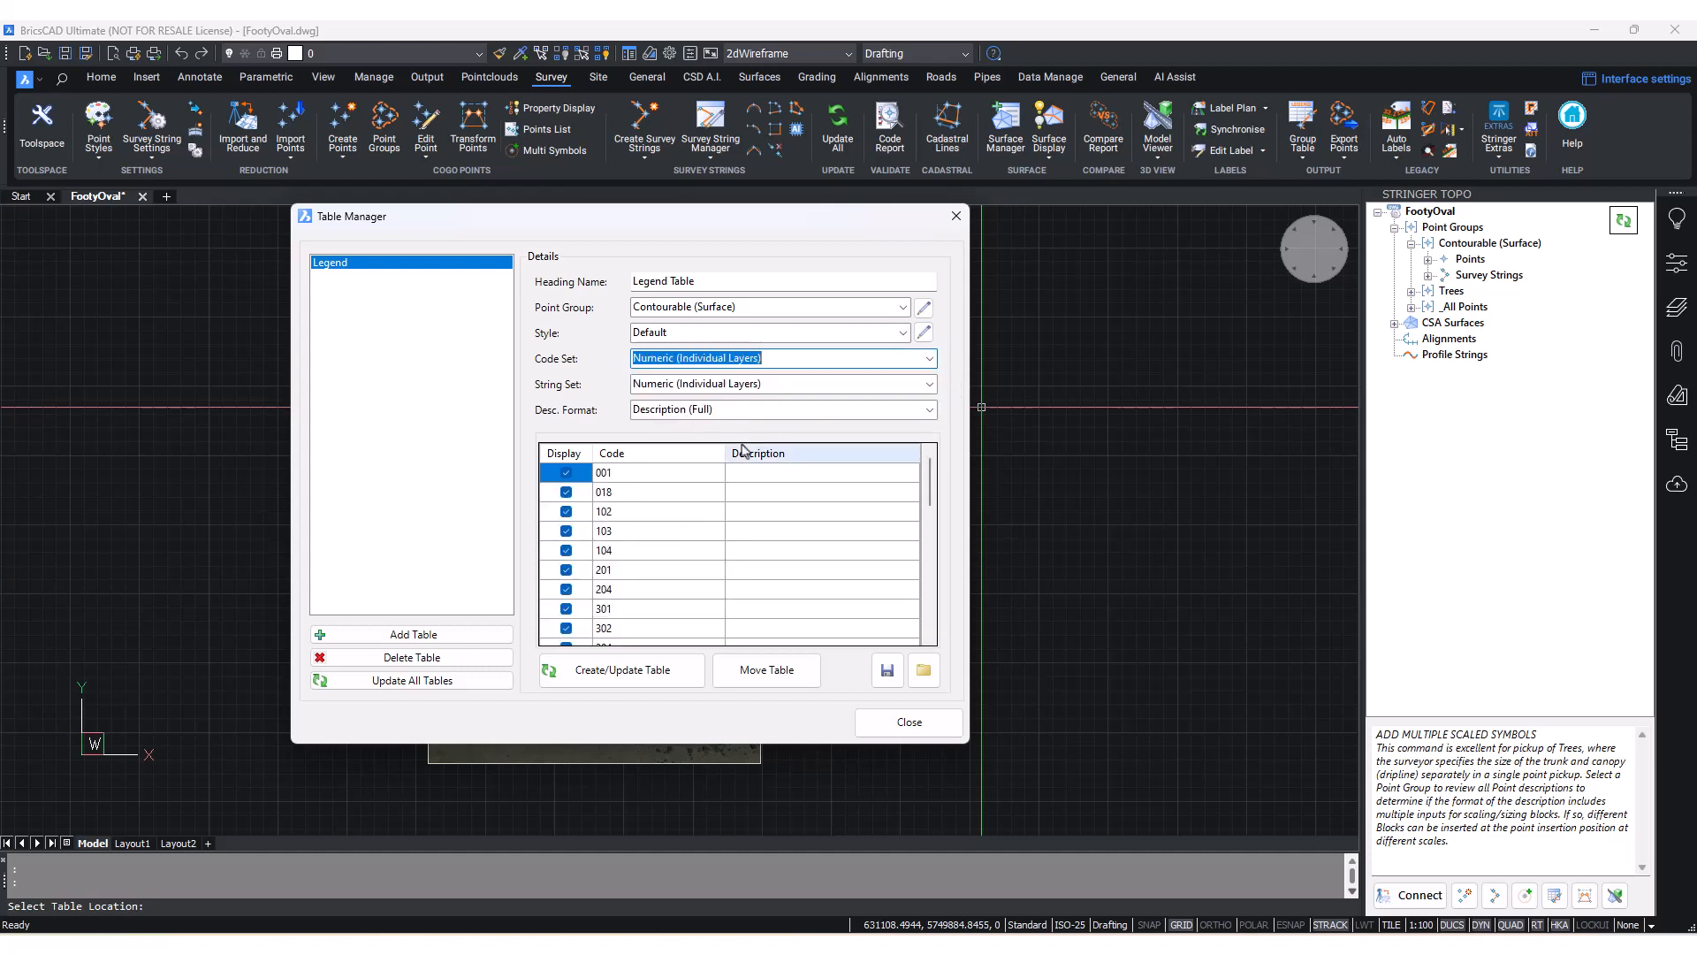
pyautogui.click(716, 378)
pyautogui.click(754, 383)
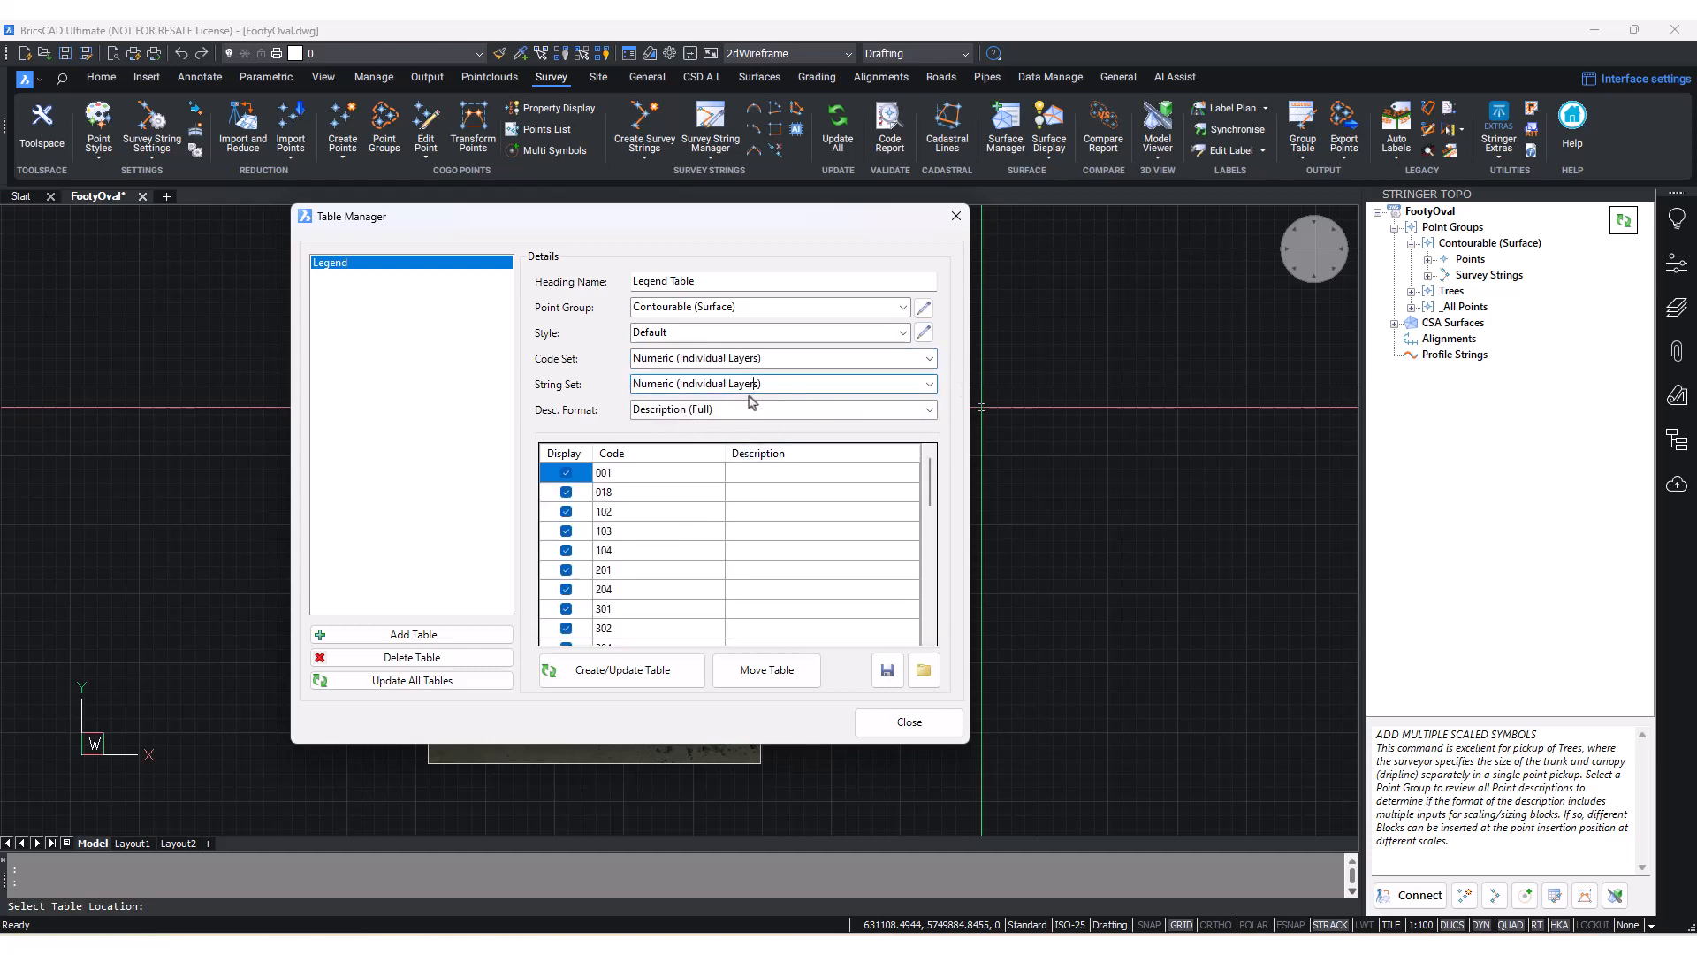
pyautogui.click(931, 411)
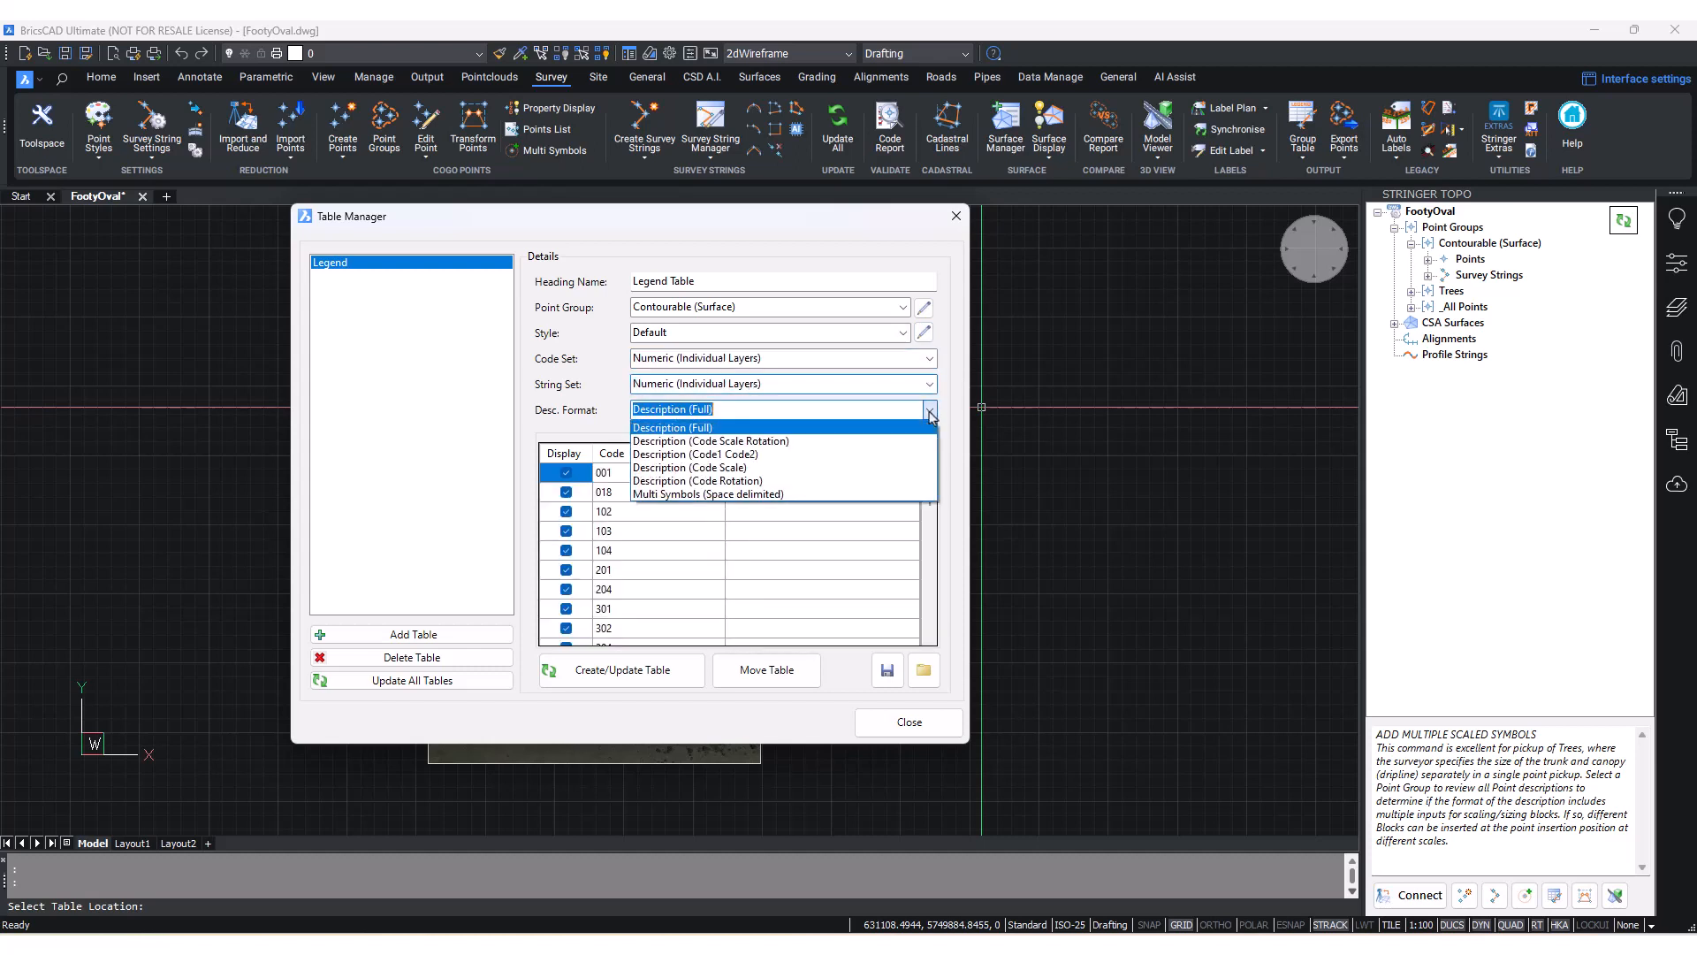
pyautogui.click(675, 432)
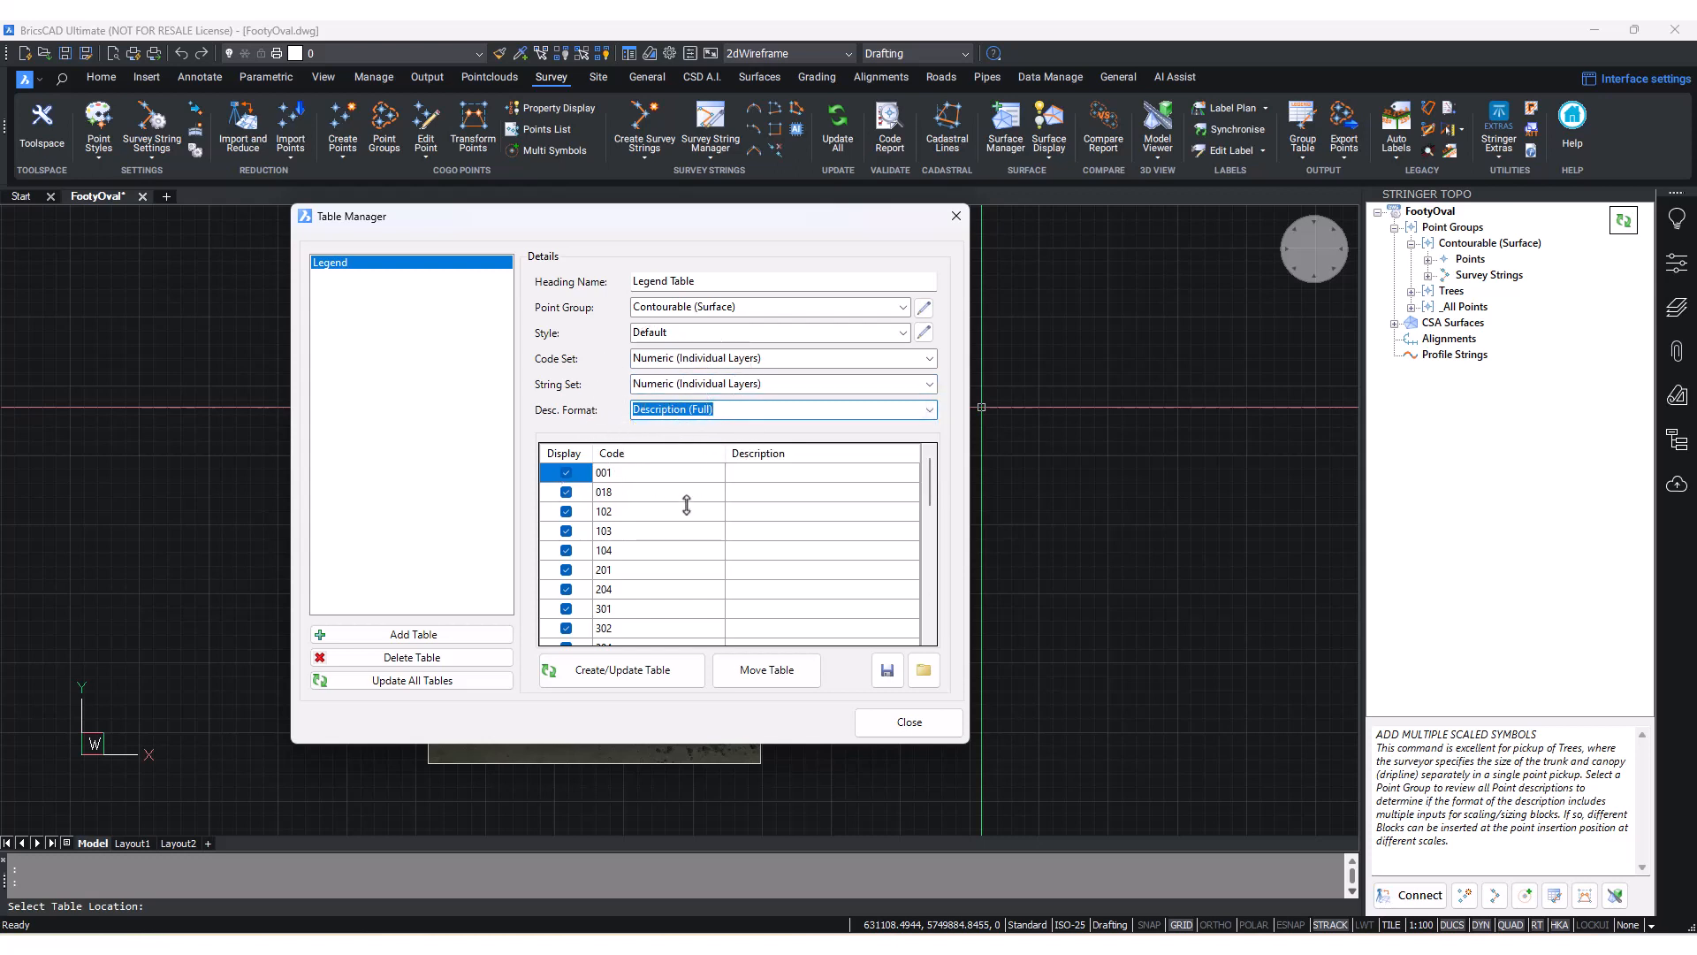
# - Check the listed codes for missing descriptions and load the description list Numeric Codes.desc into the Legend table
pyautogui.scroll(-5, 686, 504)
pyautogui.scroll(5, 681, 504)
pyautogui.scroll(-8, 763, 484)
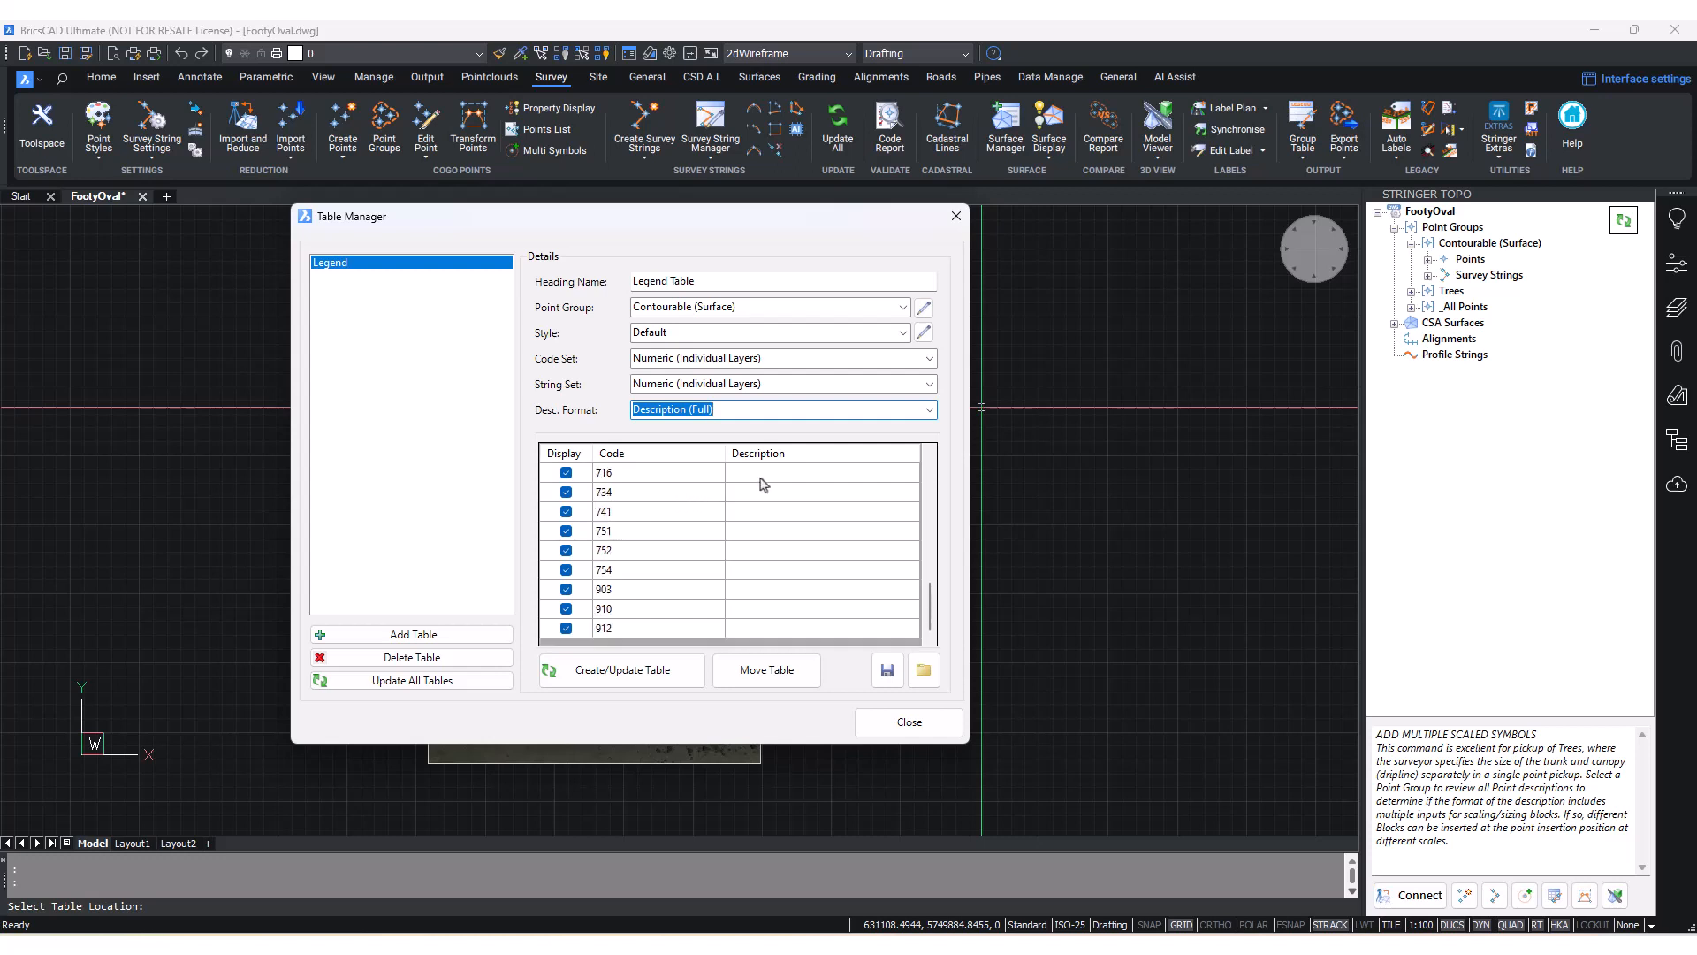
pyautogui.scroll(8, 764, 484)
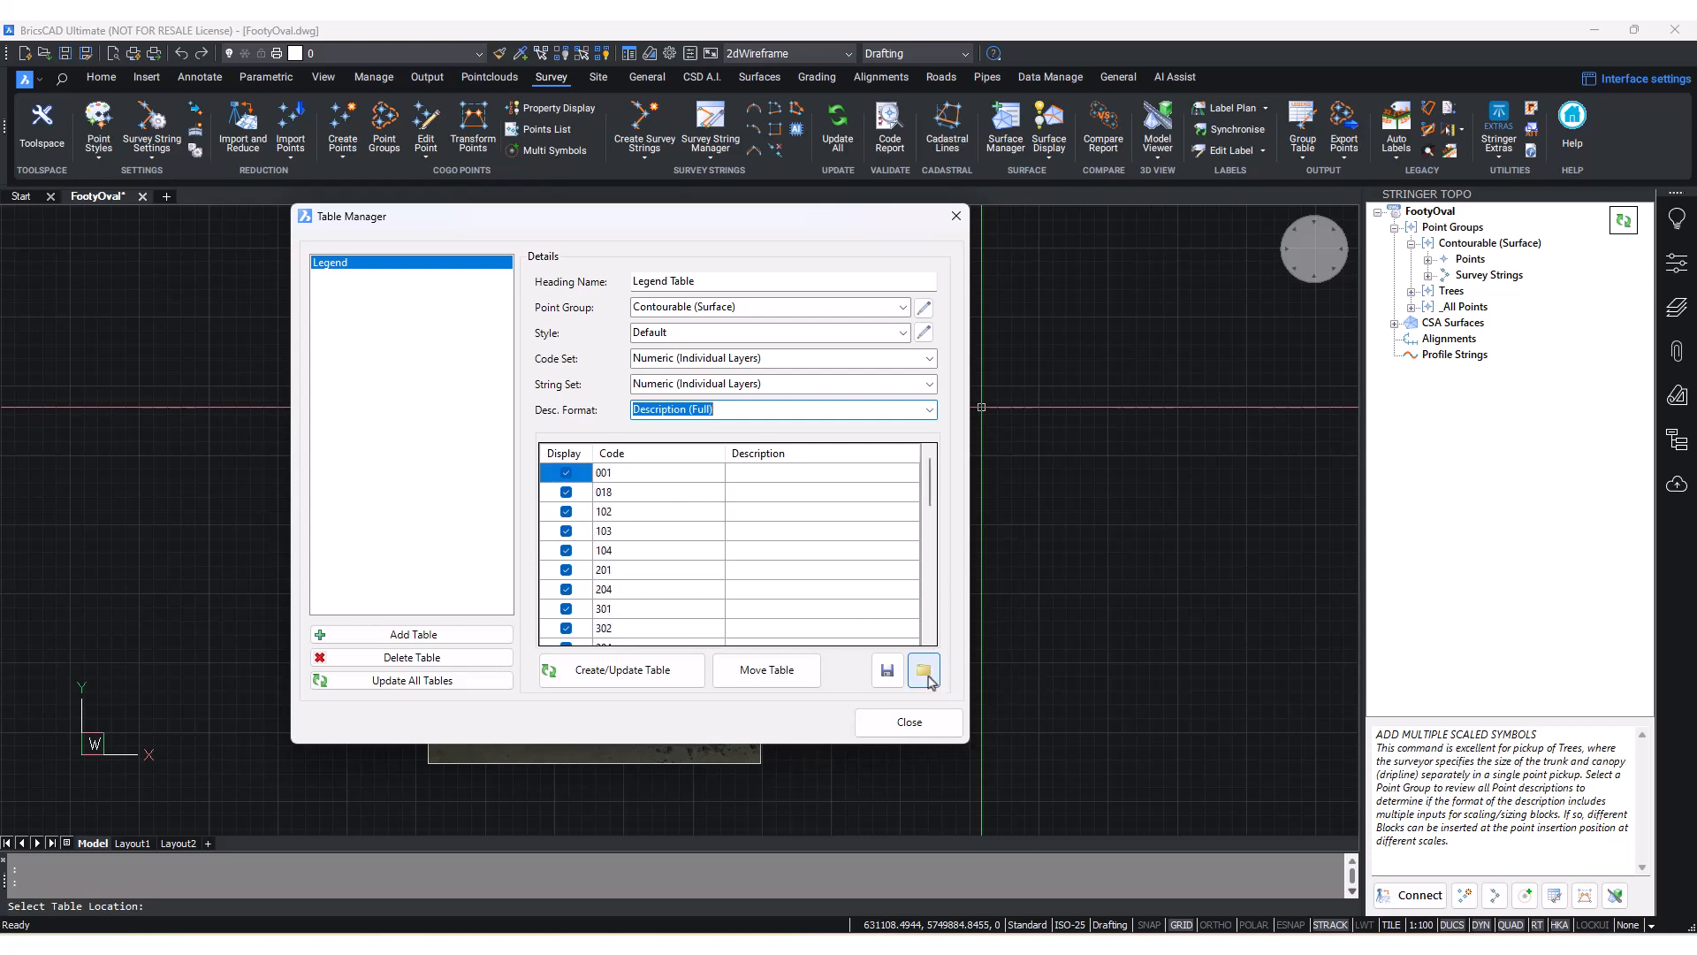
pyautogui.click(925, 673)
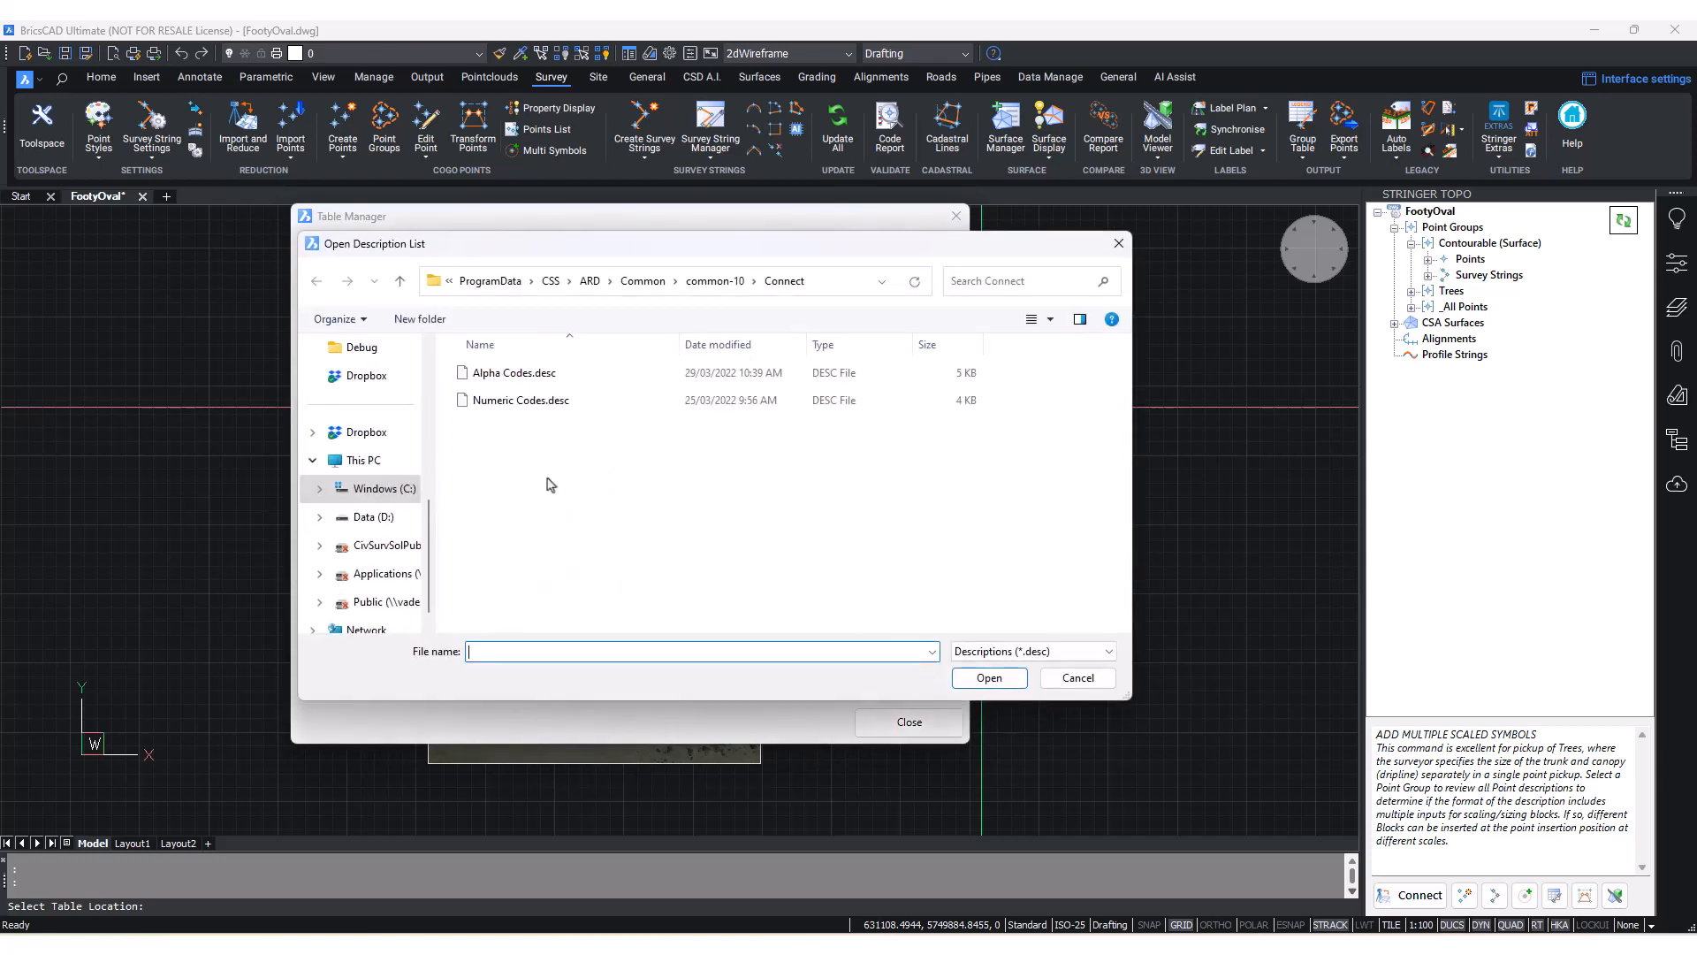
pyautogui.click(513, 407)
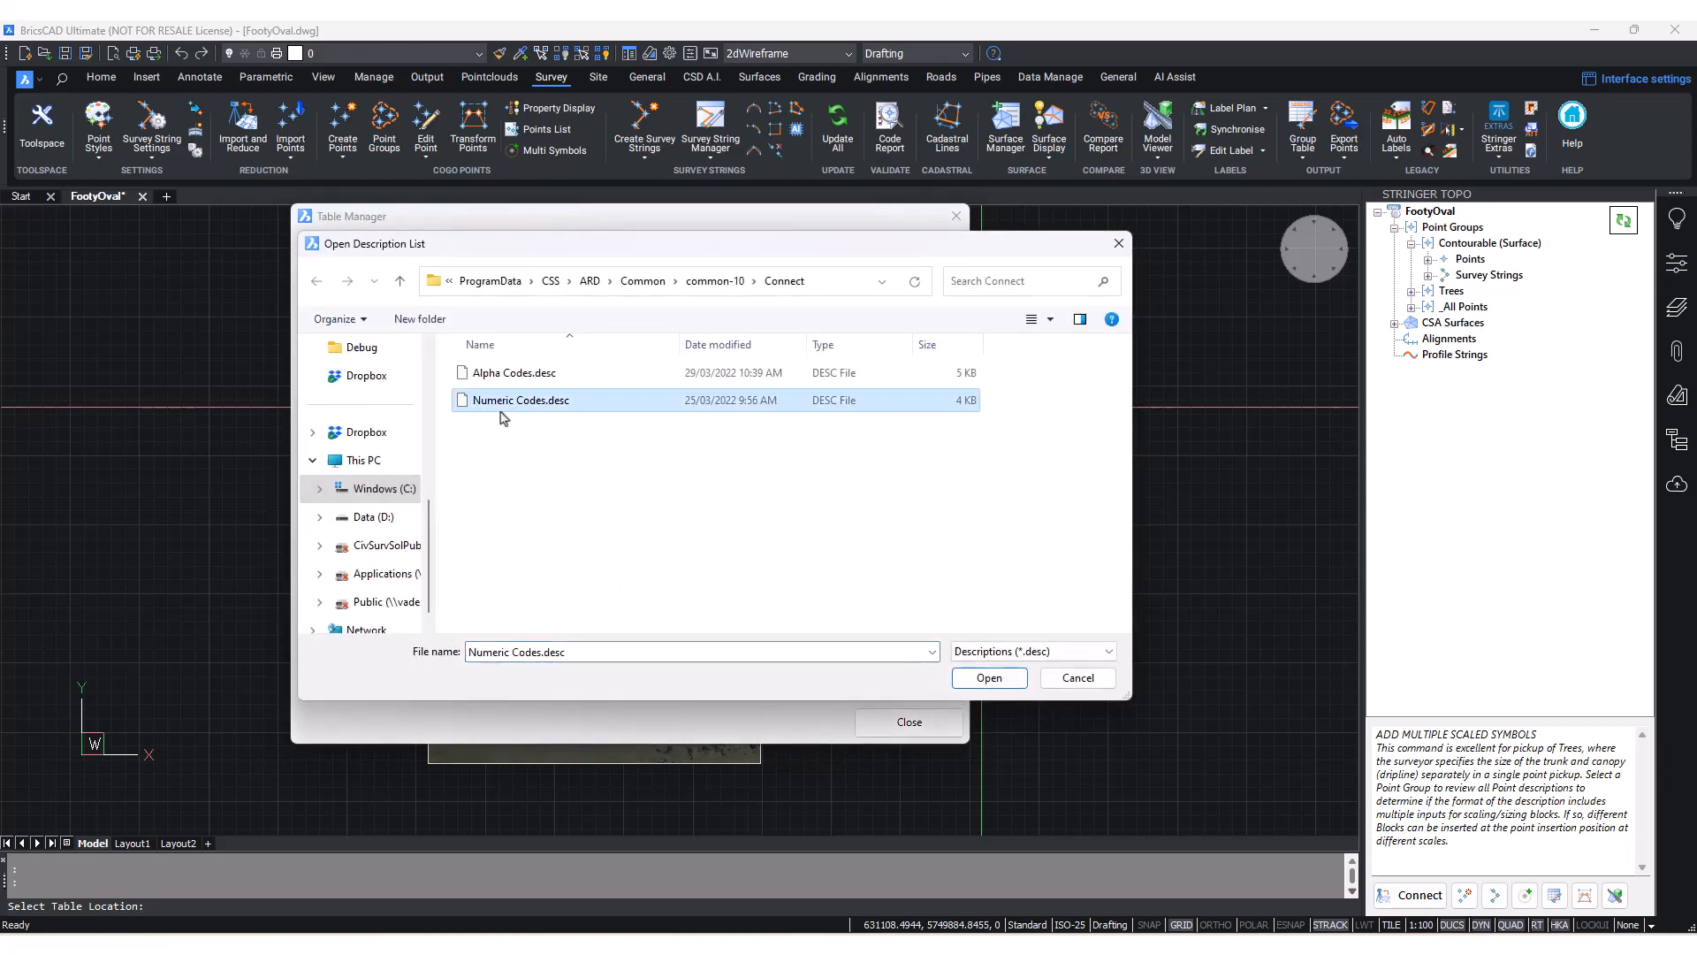
pyautogui.click(989, 677)
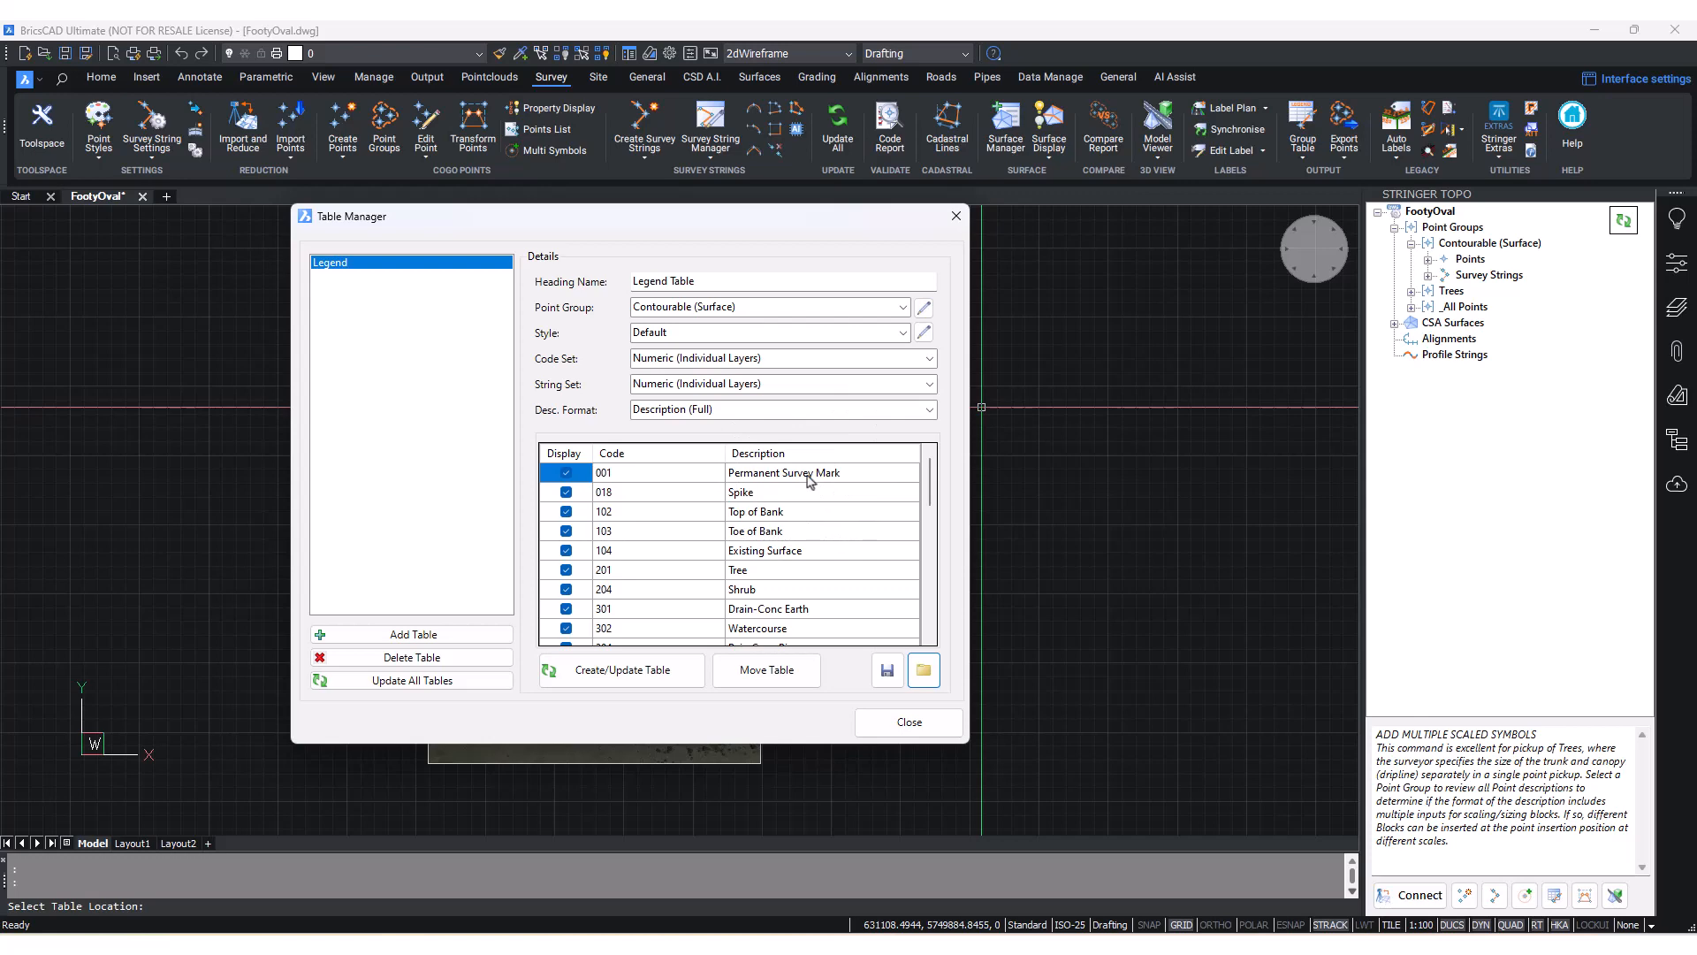
# - Open Numeric Codes.desc in Notepad++ from the description list browser, inspect its code and description format, and minimize the editor
pyautogui.click(923, 669)
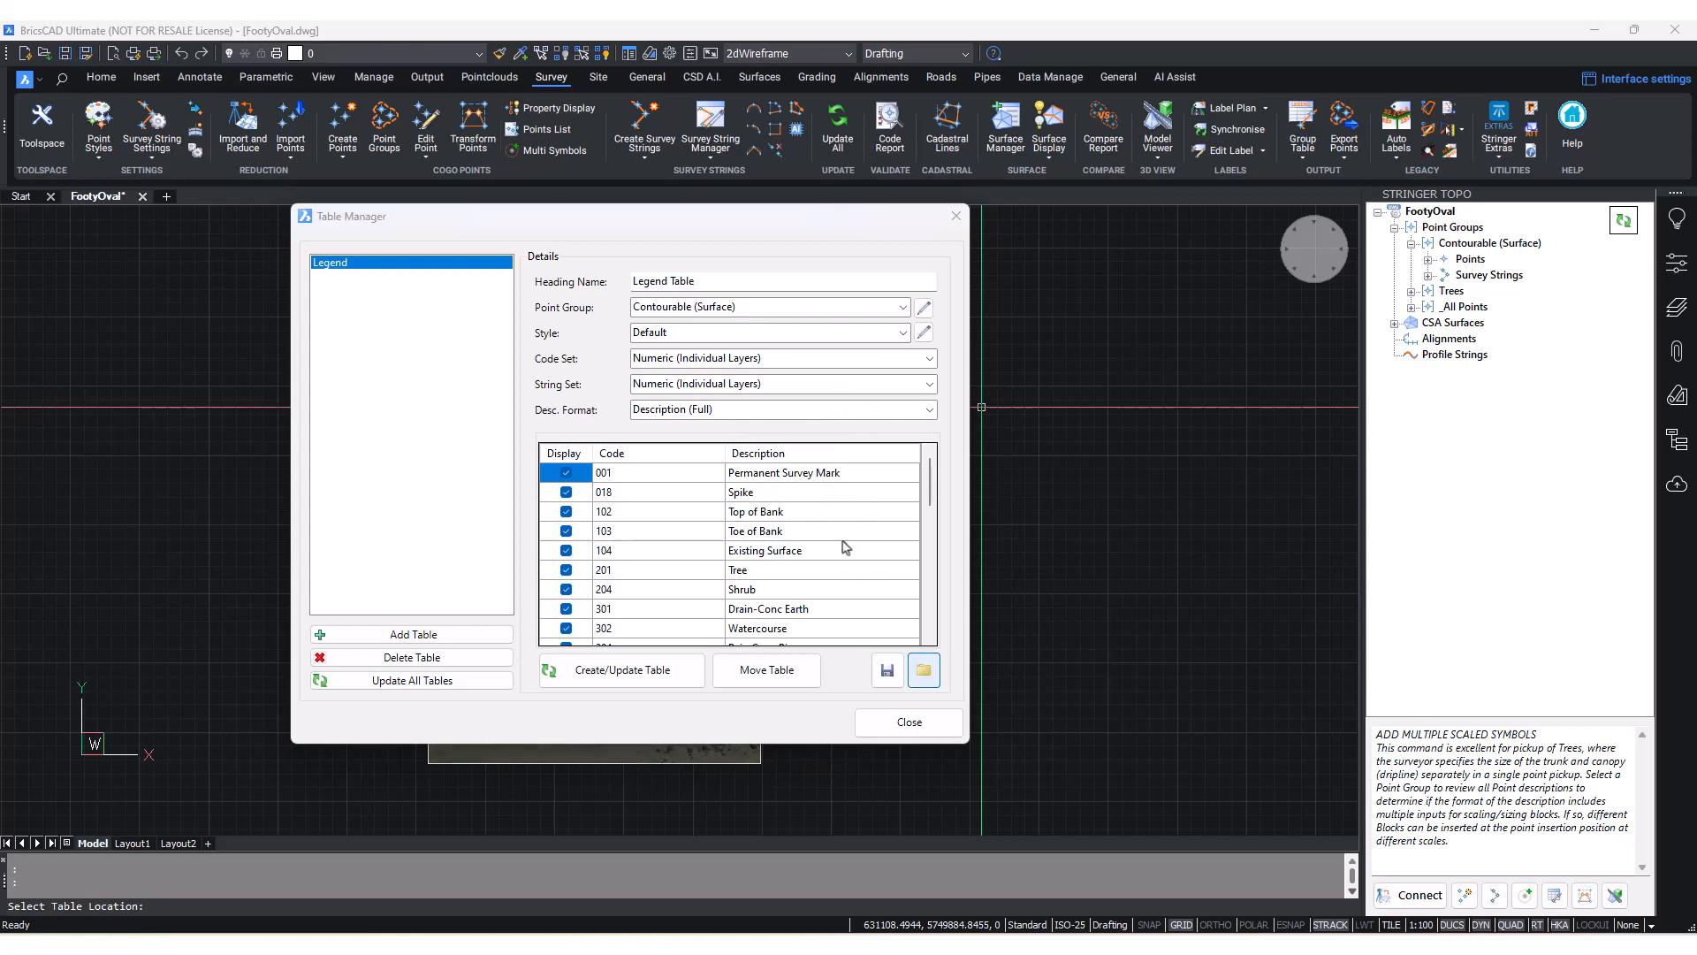
pyautogui.click(563, 402)
pyautogui.rightClick(563, 407)
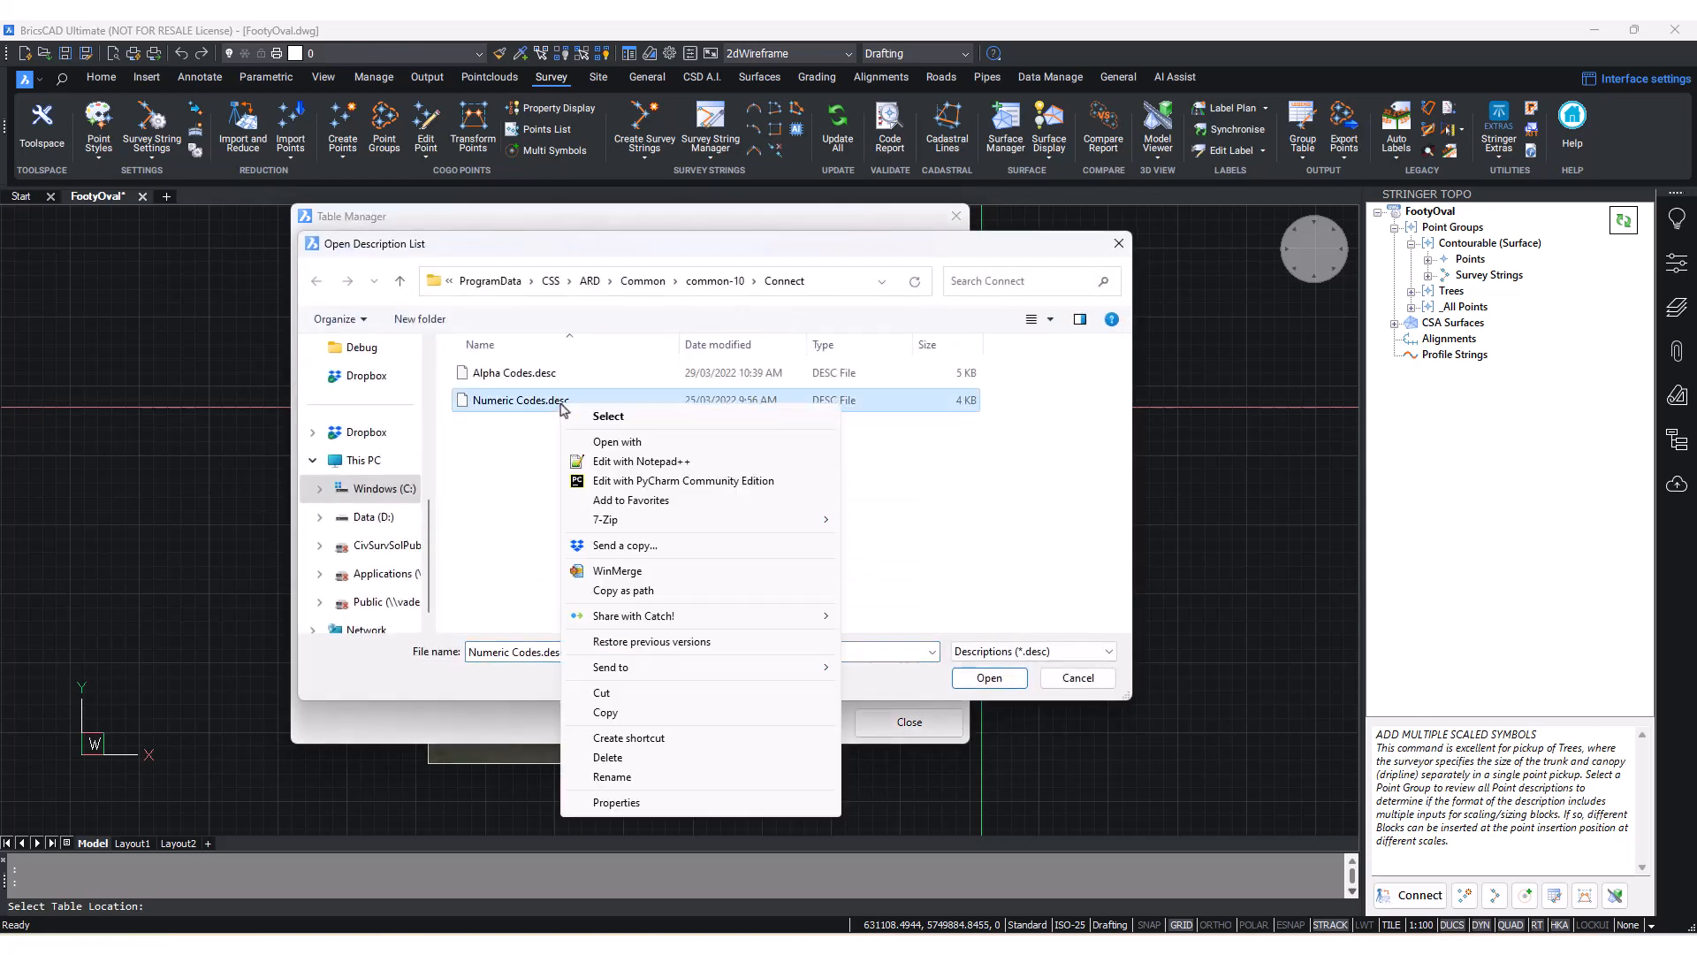
pyautogui.click(604, 461)
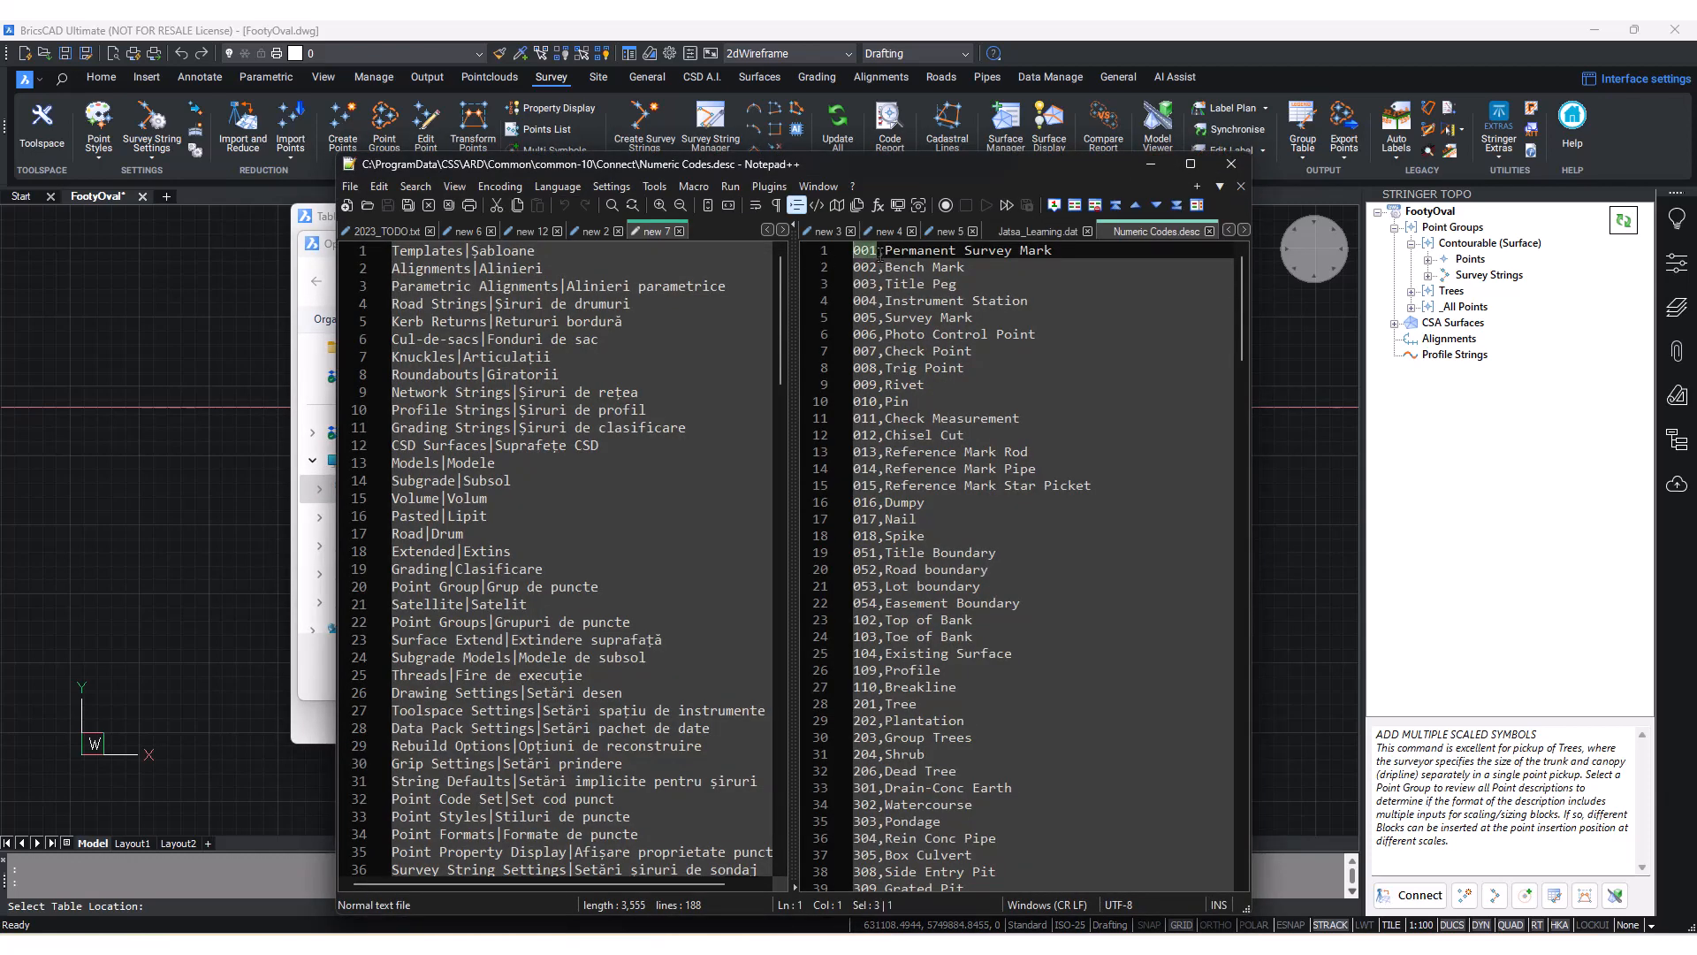
pyautogui.moveTo(885, 250); pyautogui.dragTo(1052, 251)
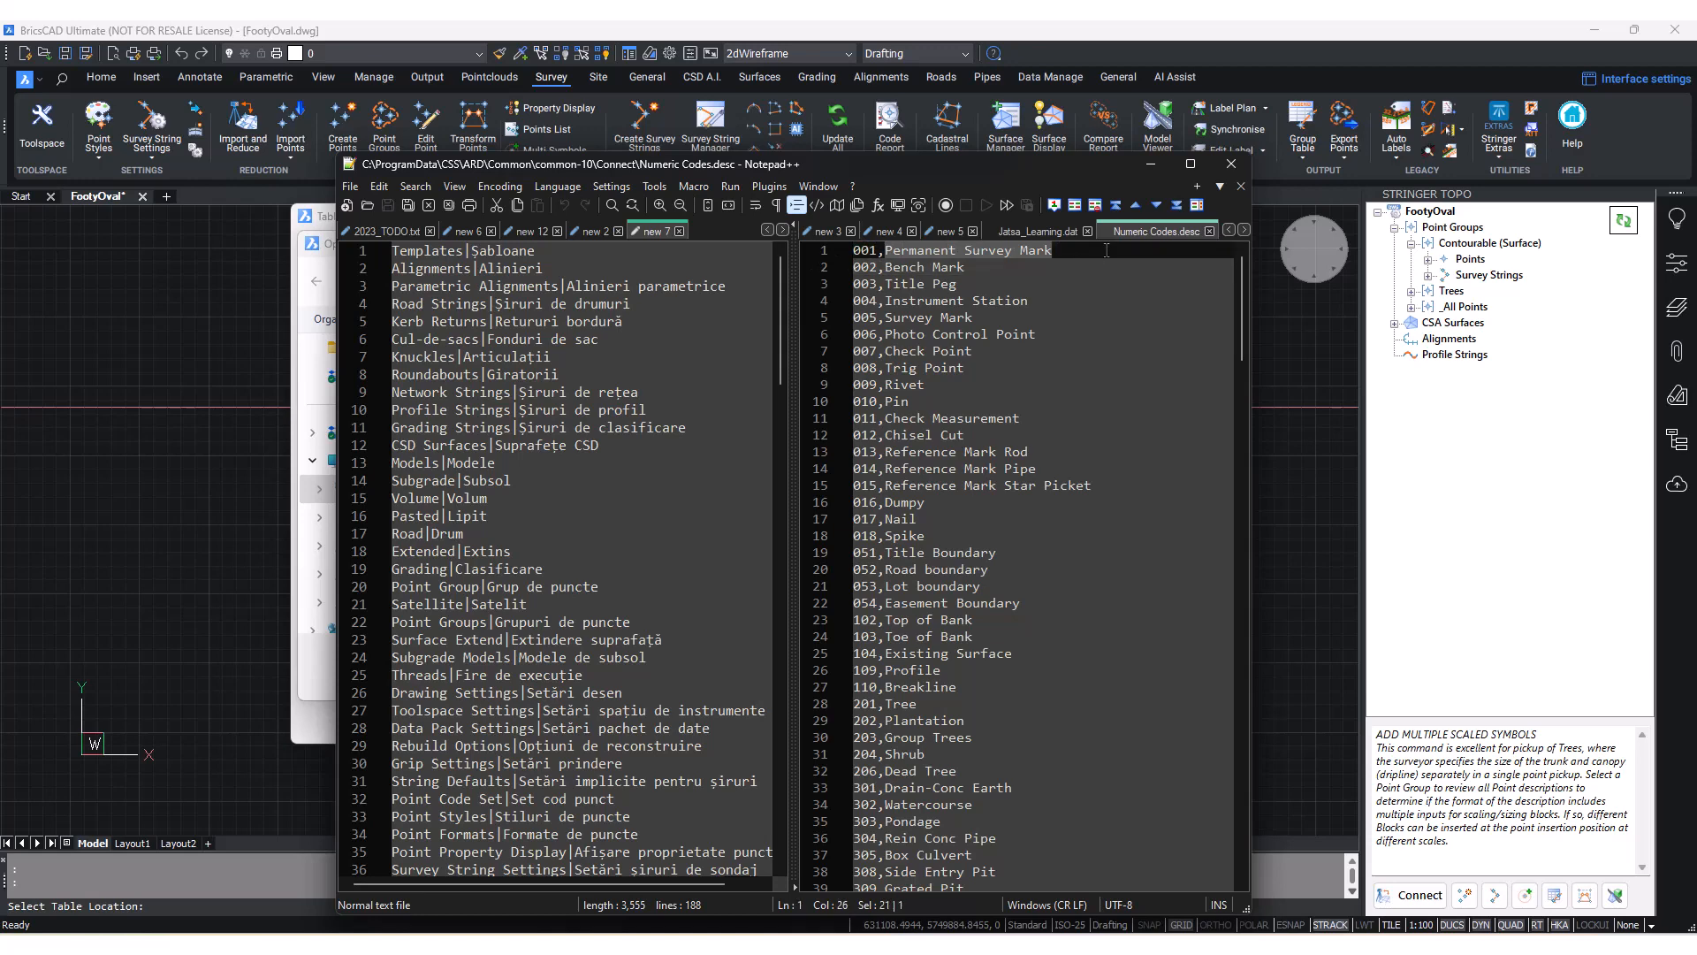
pyautogui.click(1153, 164)
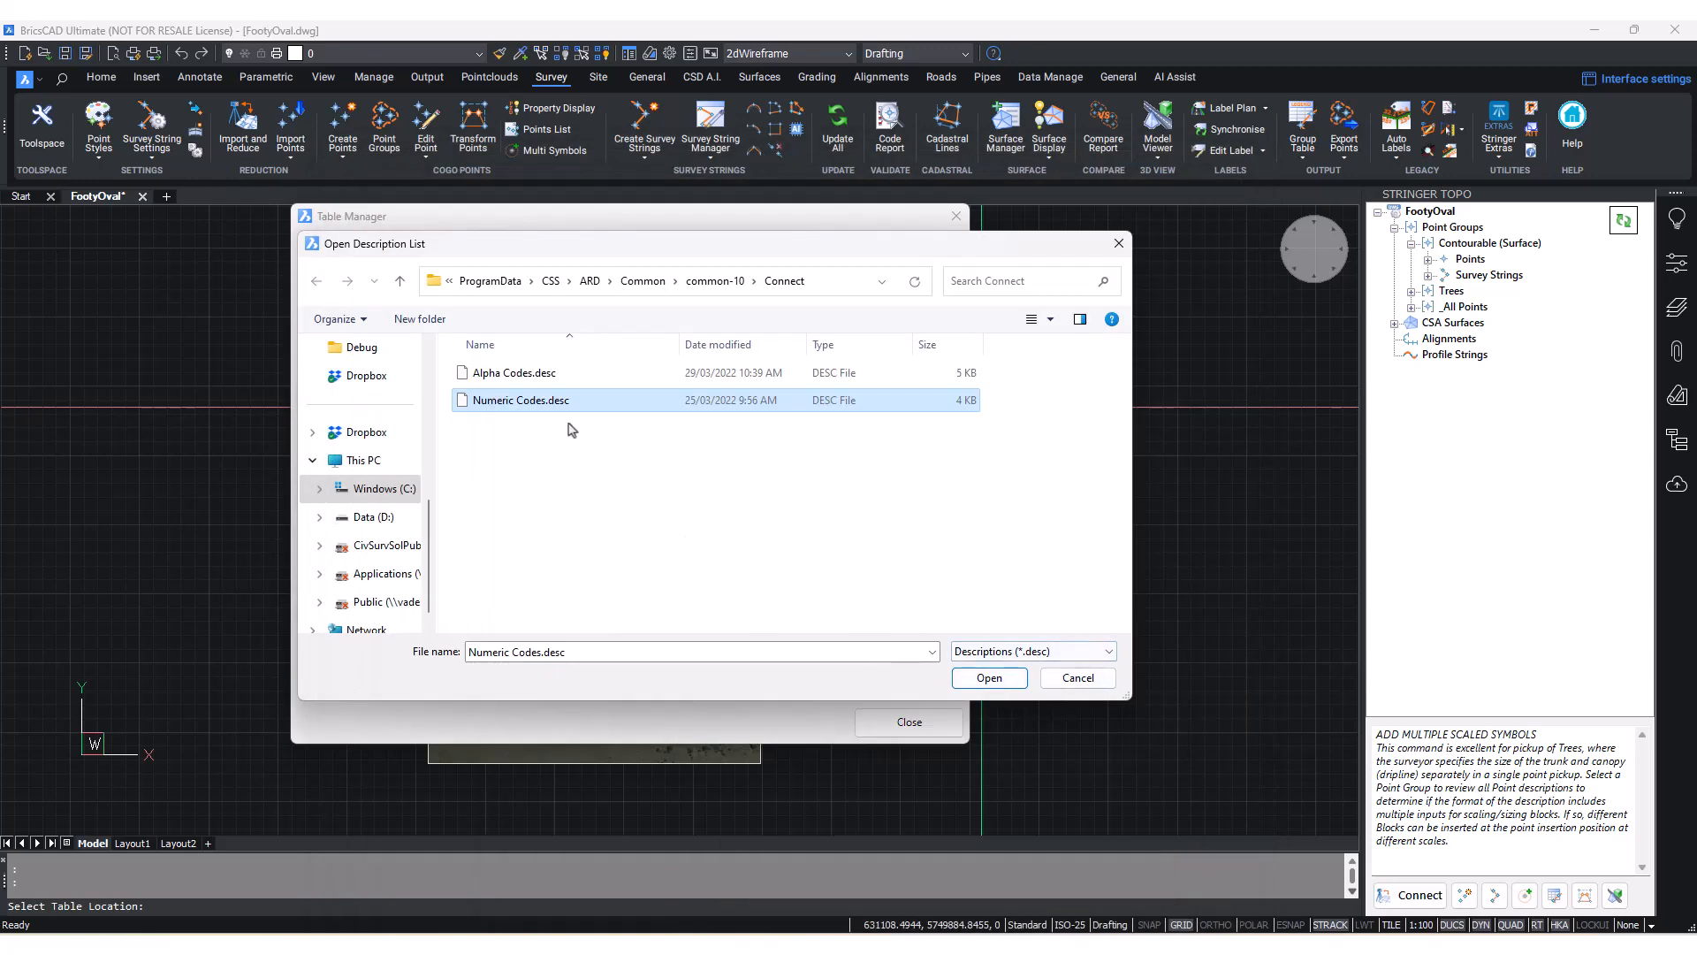
# - Reload Numeric Codes.desc, create the legend table in the drawing and move the Table Manager clear of it
pyautogui.doubleClick(535, 401)
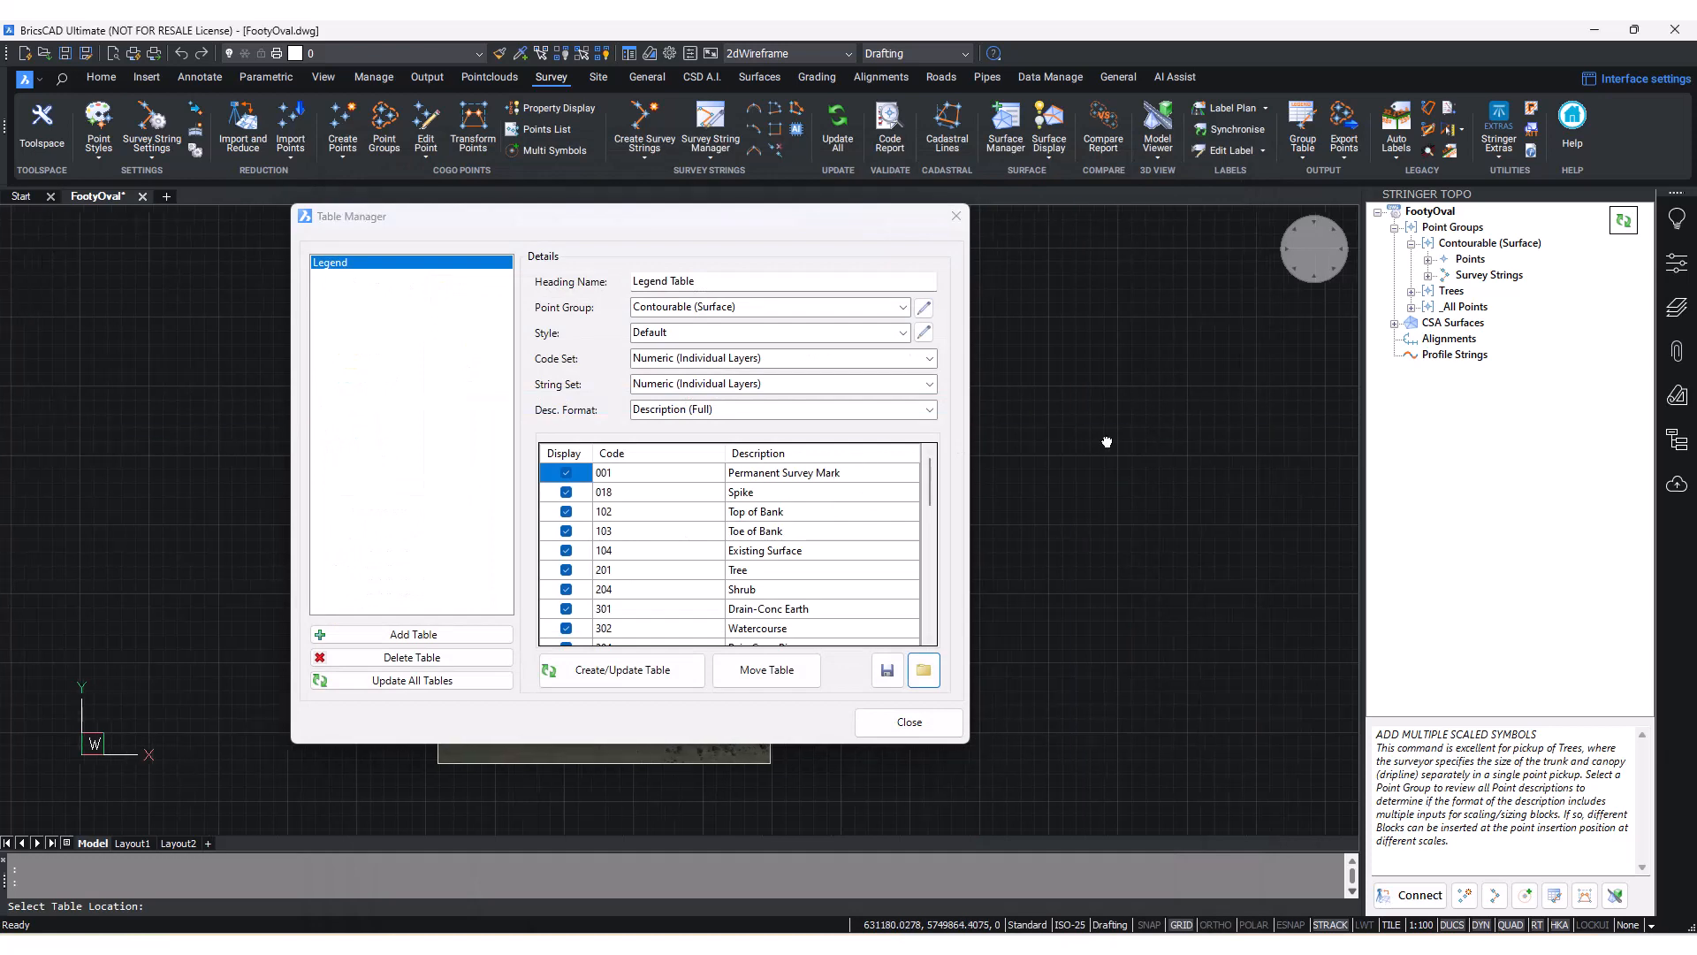
pyautogui.click(623, 670)
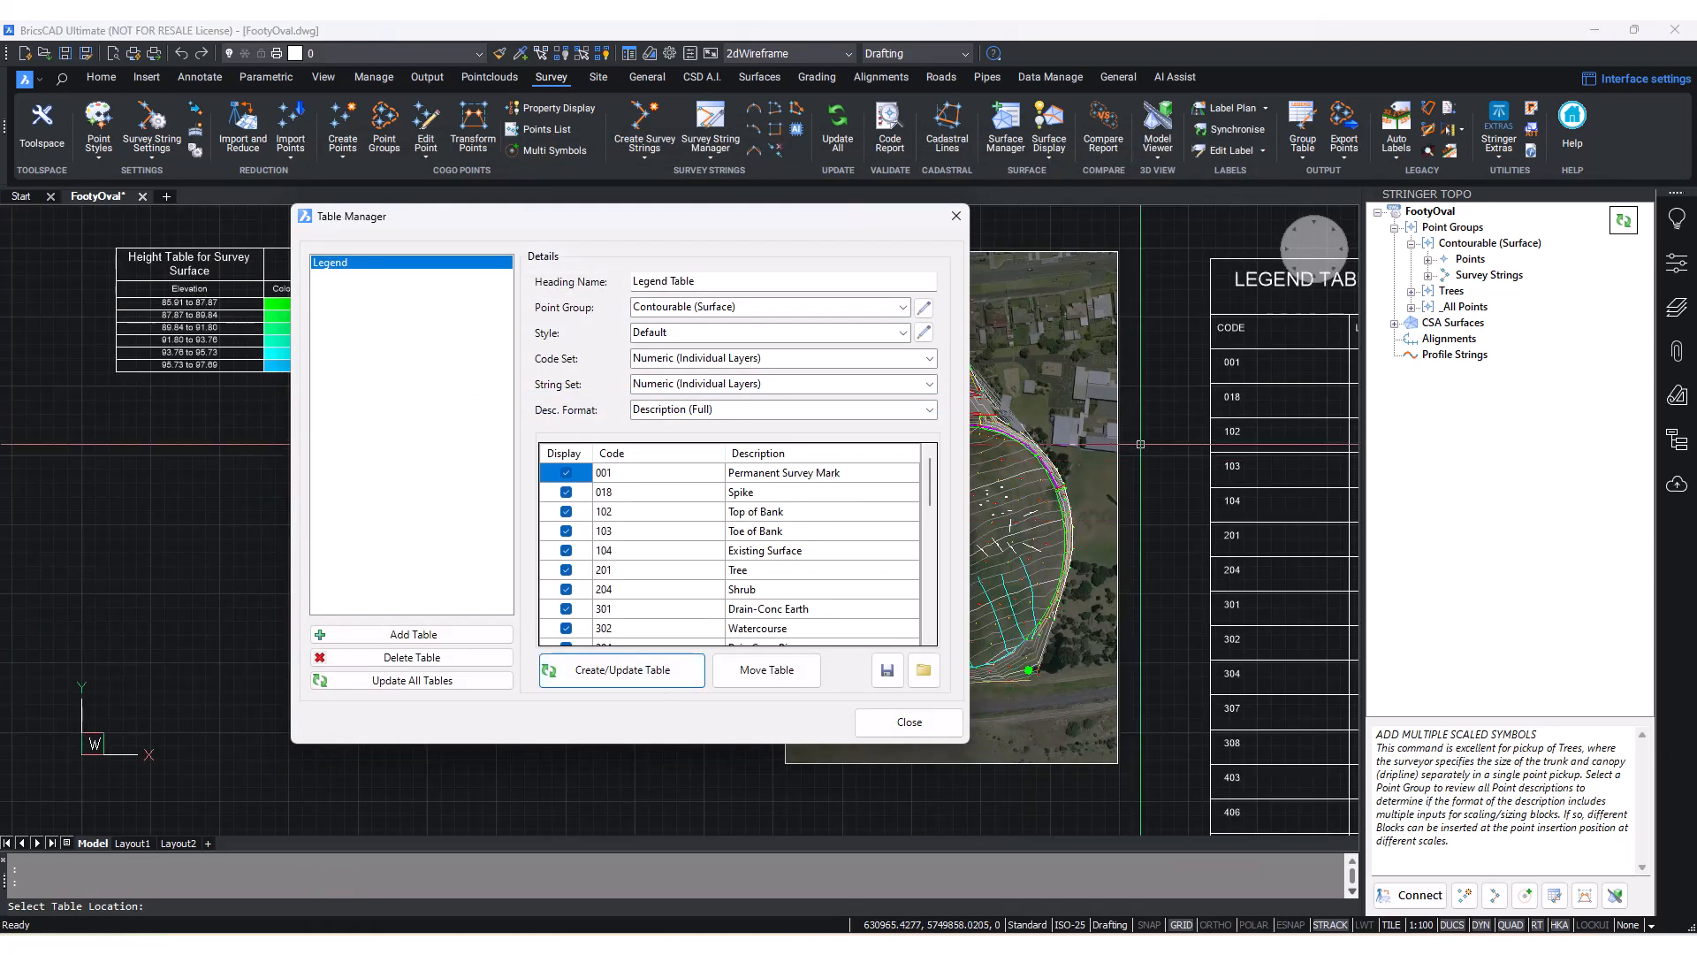
pyautogui.scroll(5, 1140, 444)
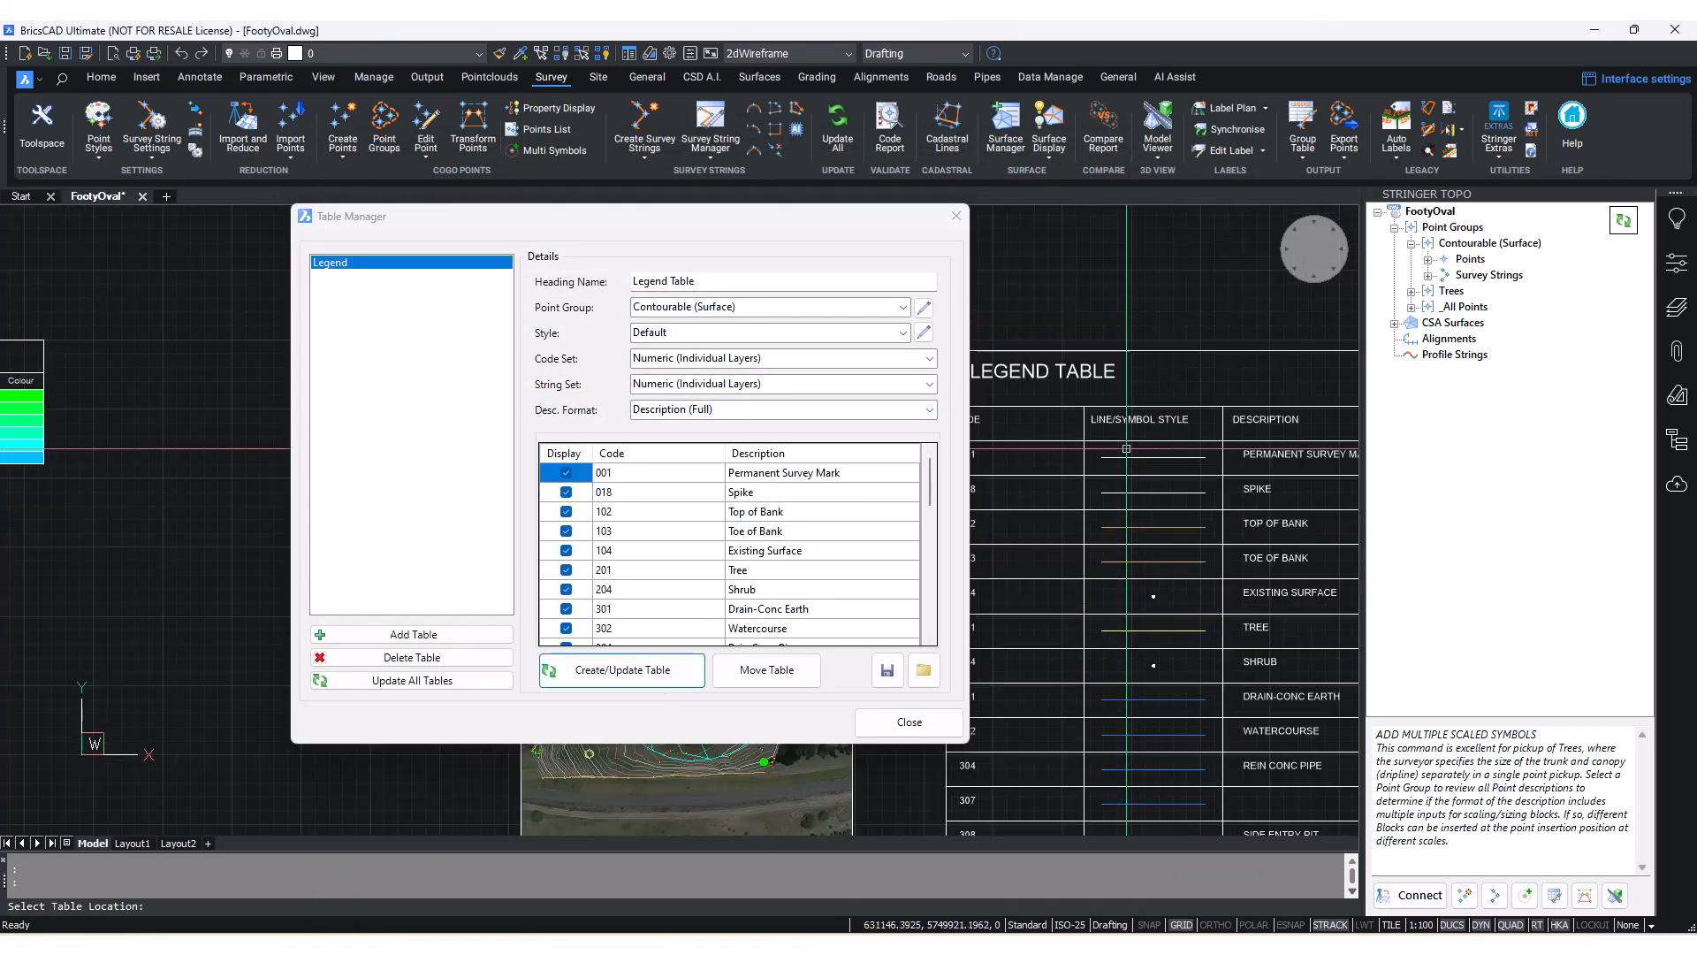
pyautogui.moveTo(618, 216); pyautogui.dragTo(396, 218)
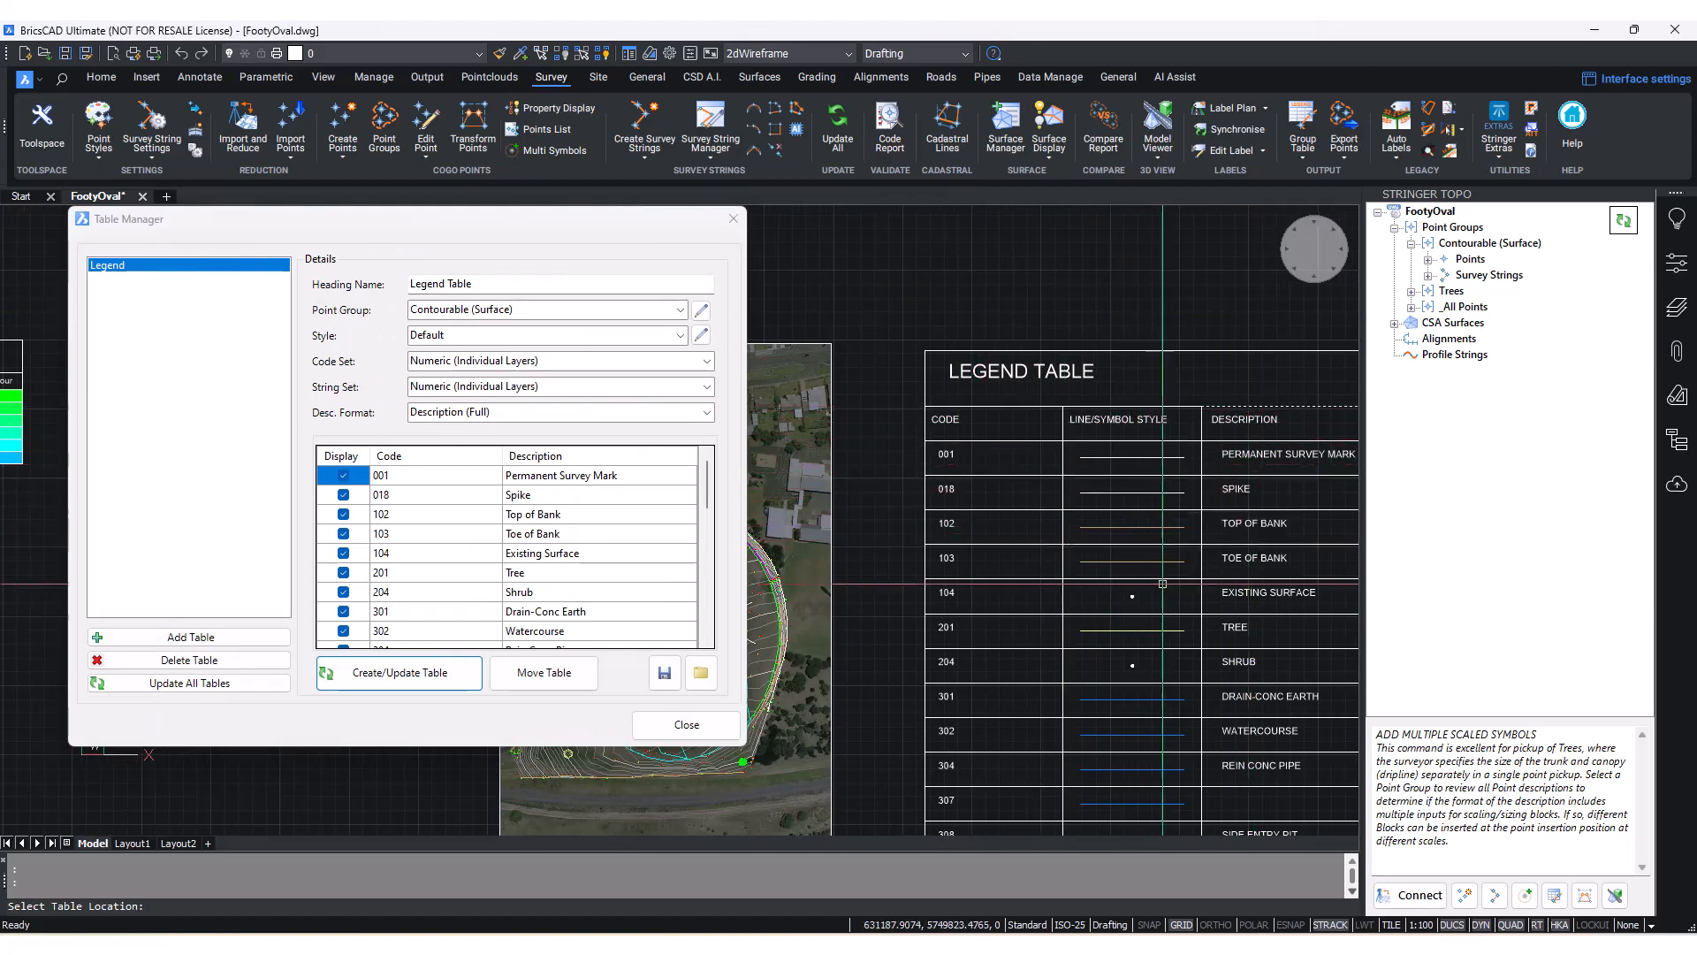
# - Examine the line styles, symbols and descriptions throughout the legend table, from its last rows back to the first
pyautogui.scroll(6, 1162, 583)
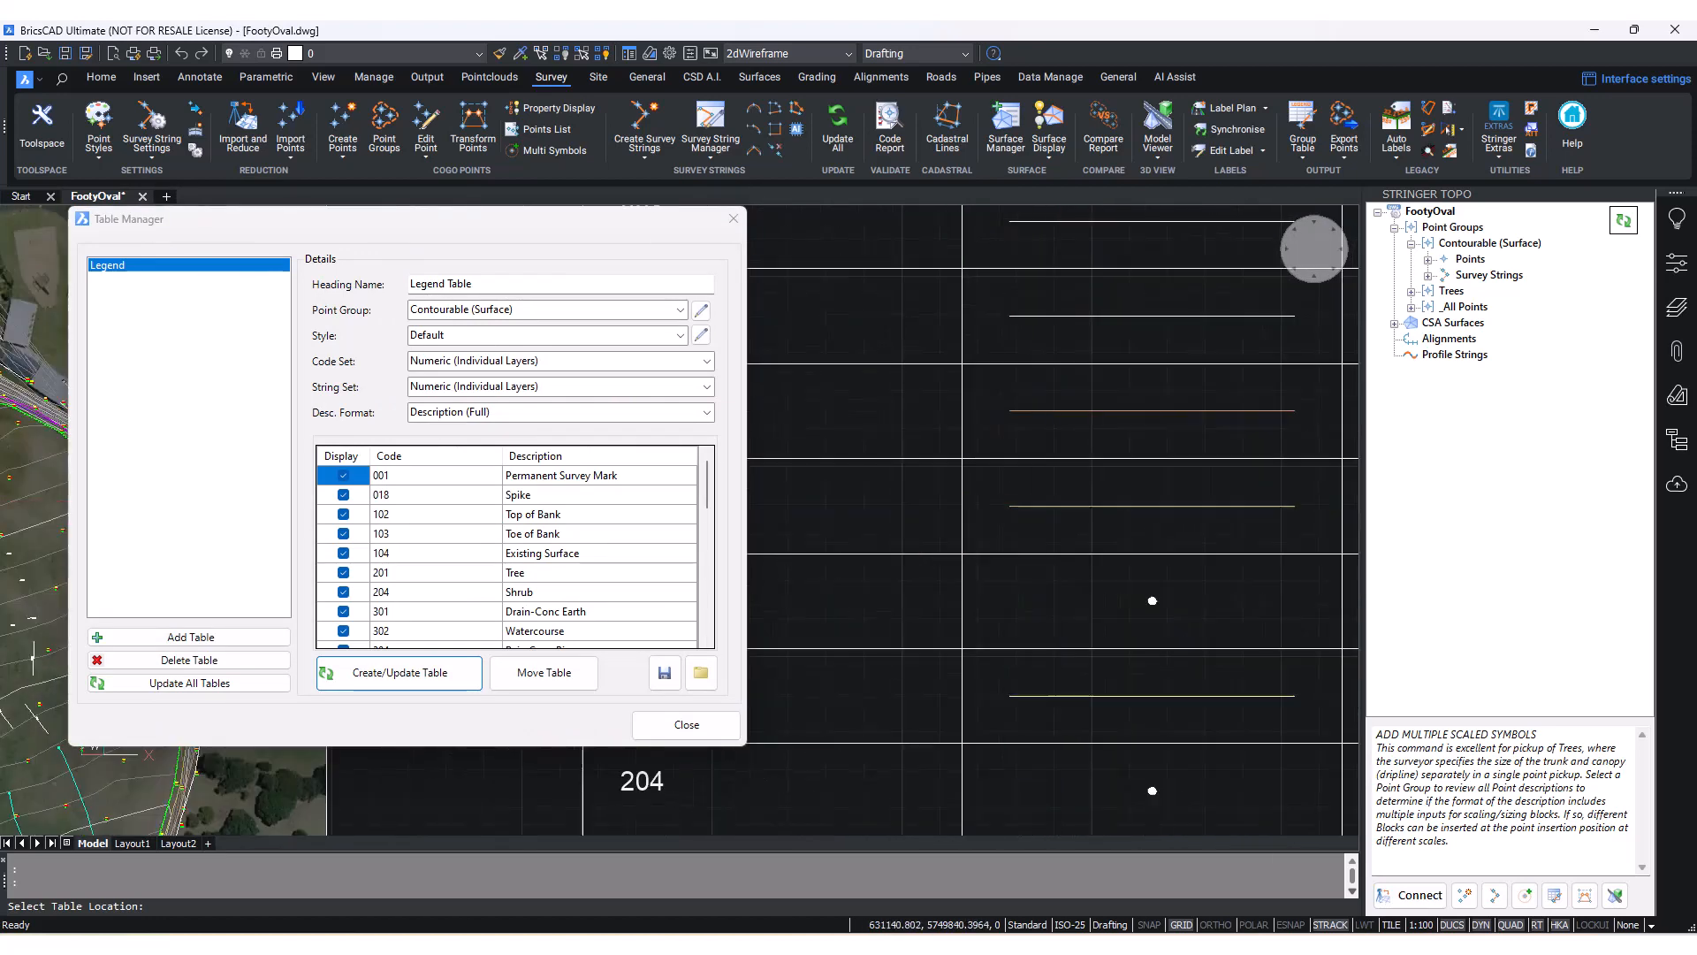
pyautogui.scroll(-10, 1226, 646)
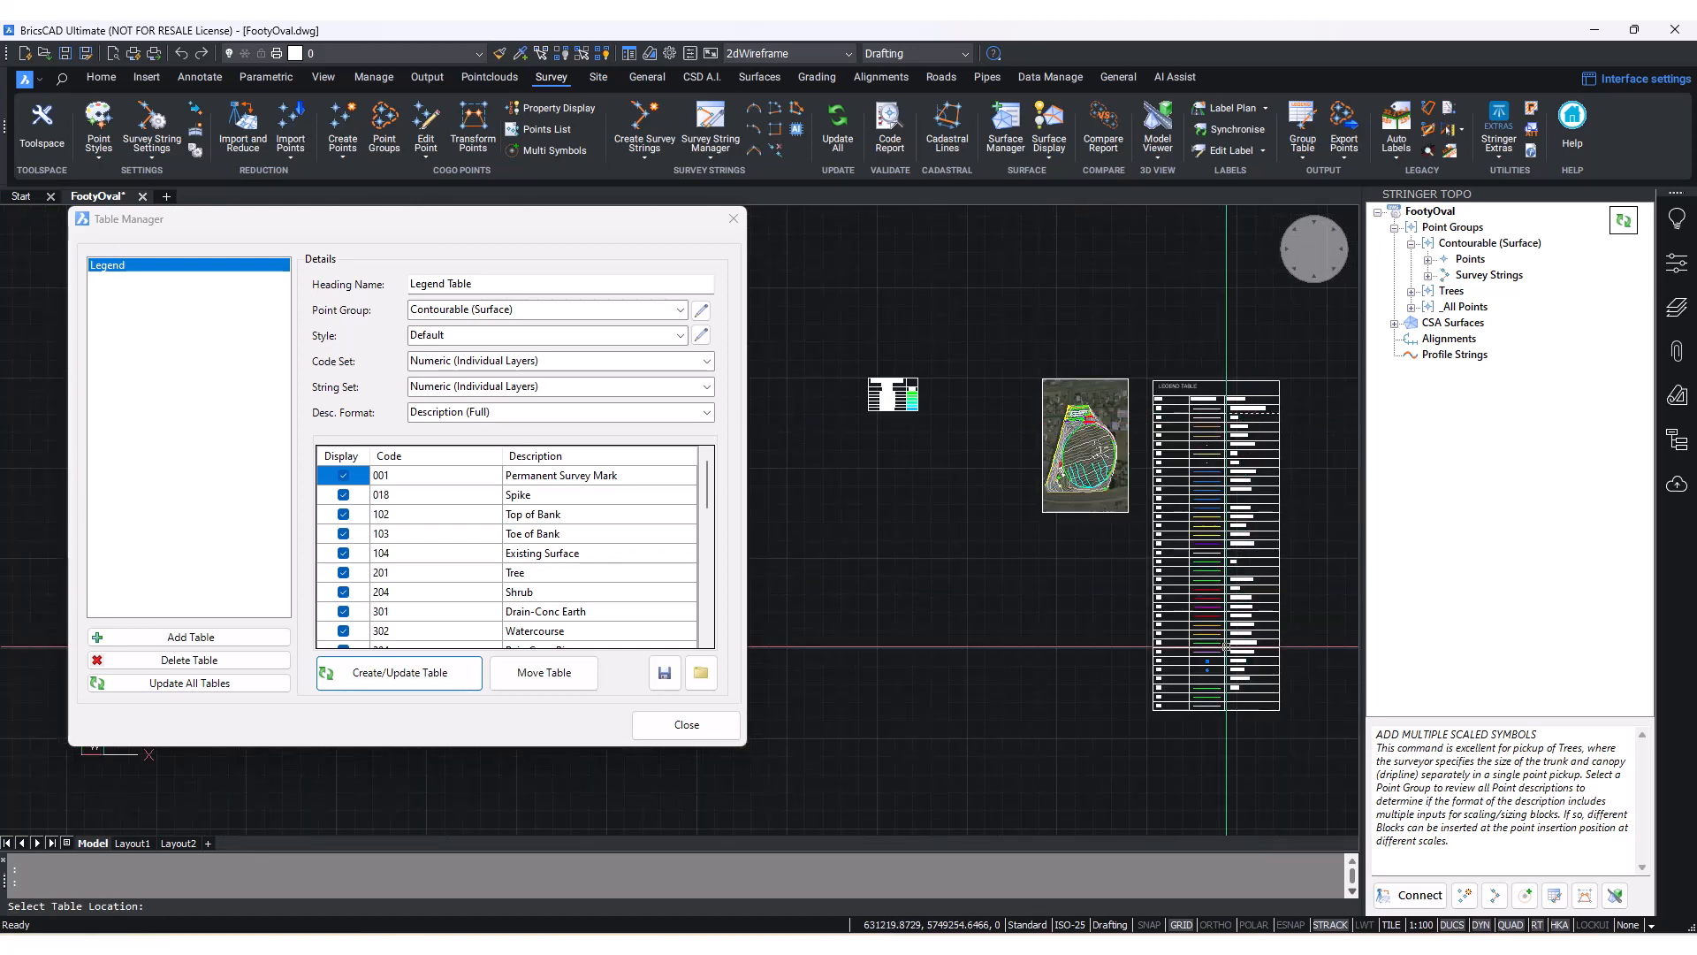
pyautogui.scroll(6, 1226, 646)
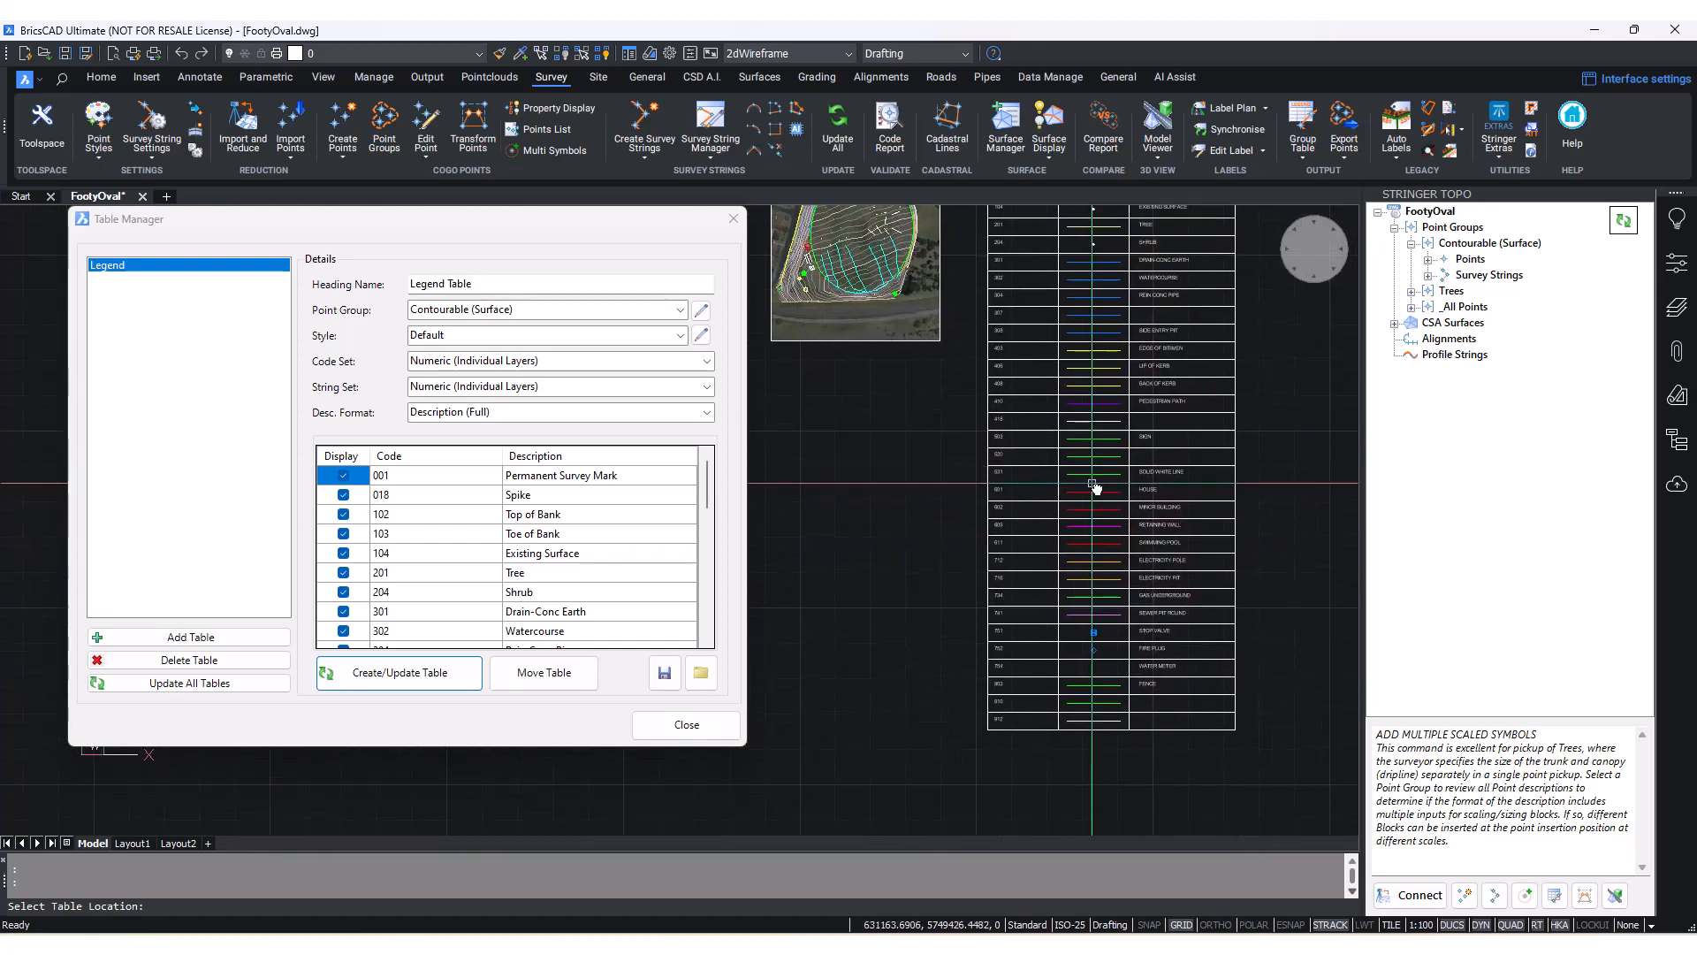
pyautogui.scroll(5, 1125, 421)
pyautogui.scroll(-5, 1126, 421)
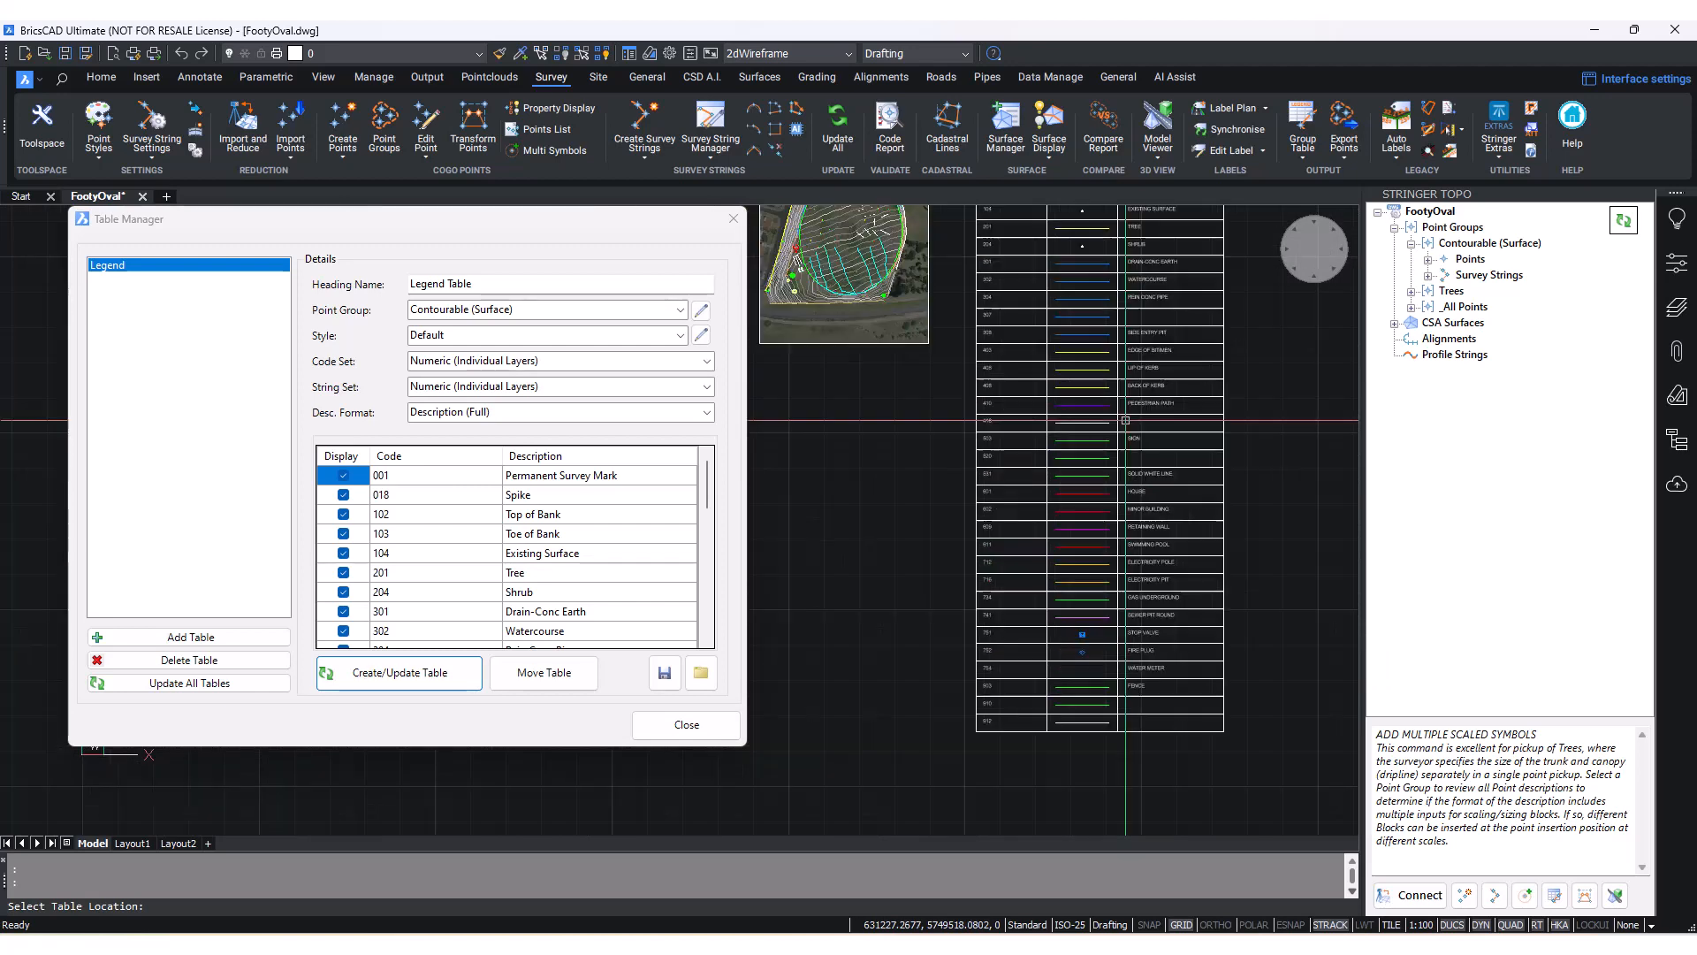
pyautogui.scroll(2, 1079, 668)
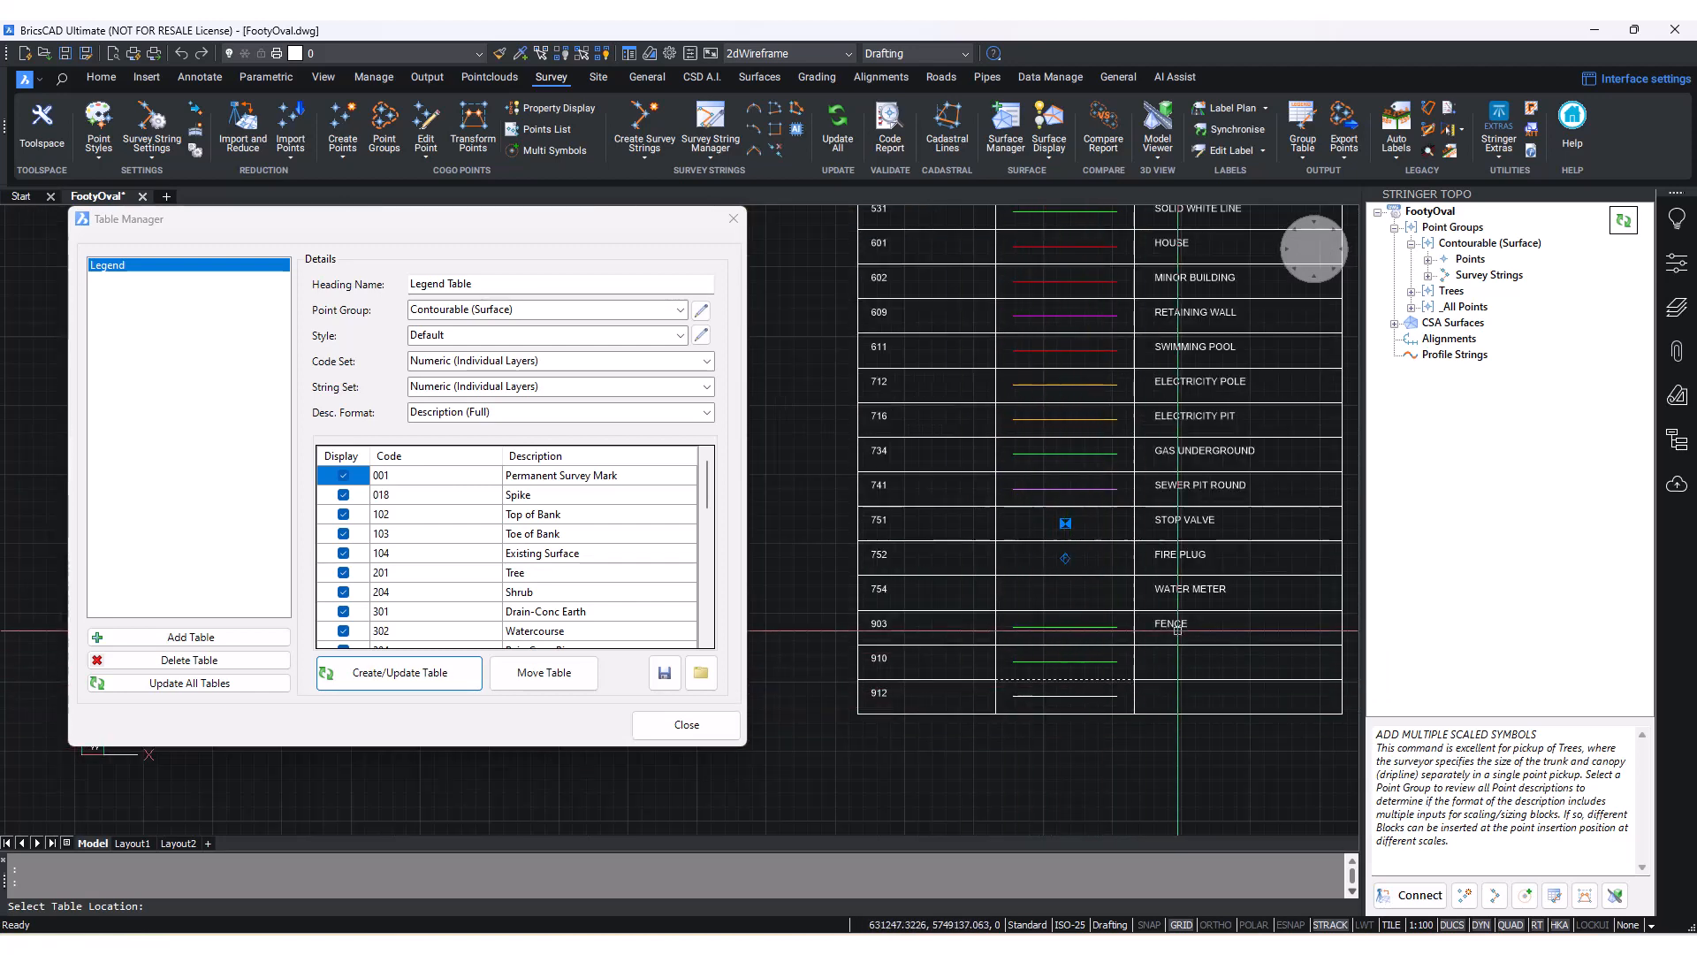
pyautogui.moveTo(1084, 343); pyautogui.dragTo(1060, 694, button='middle')
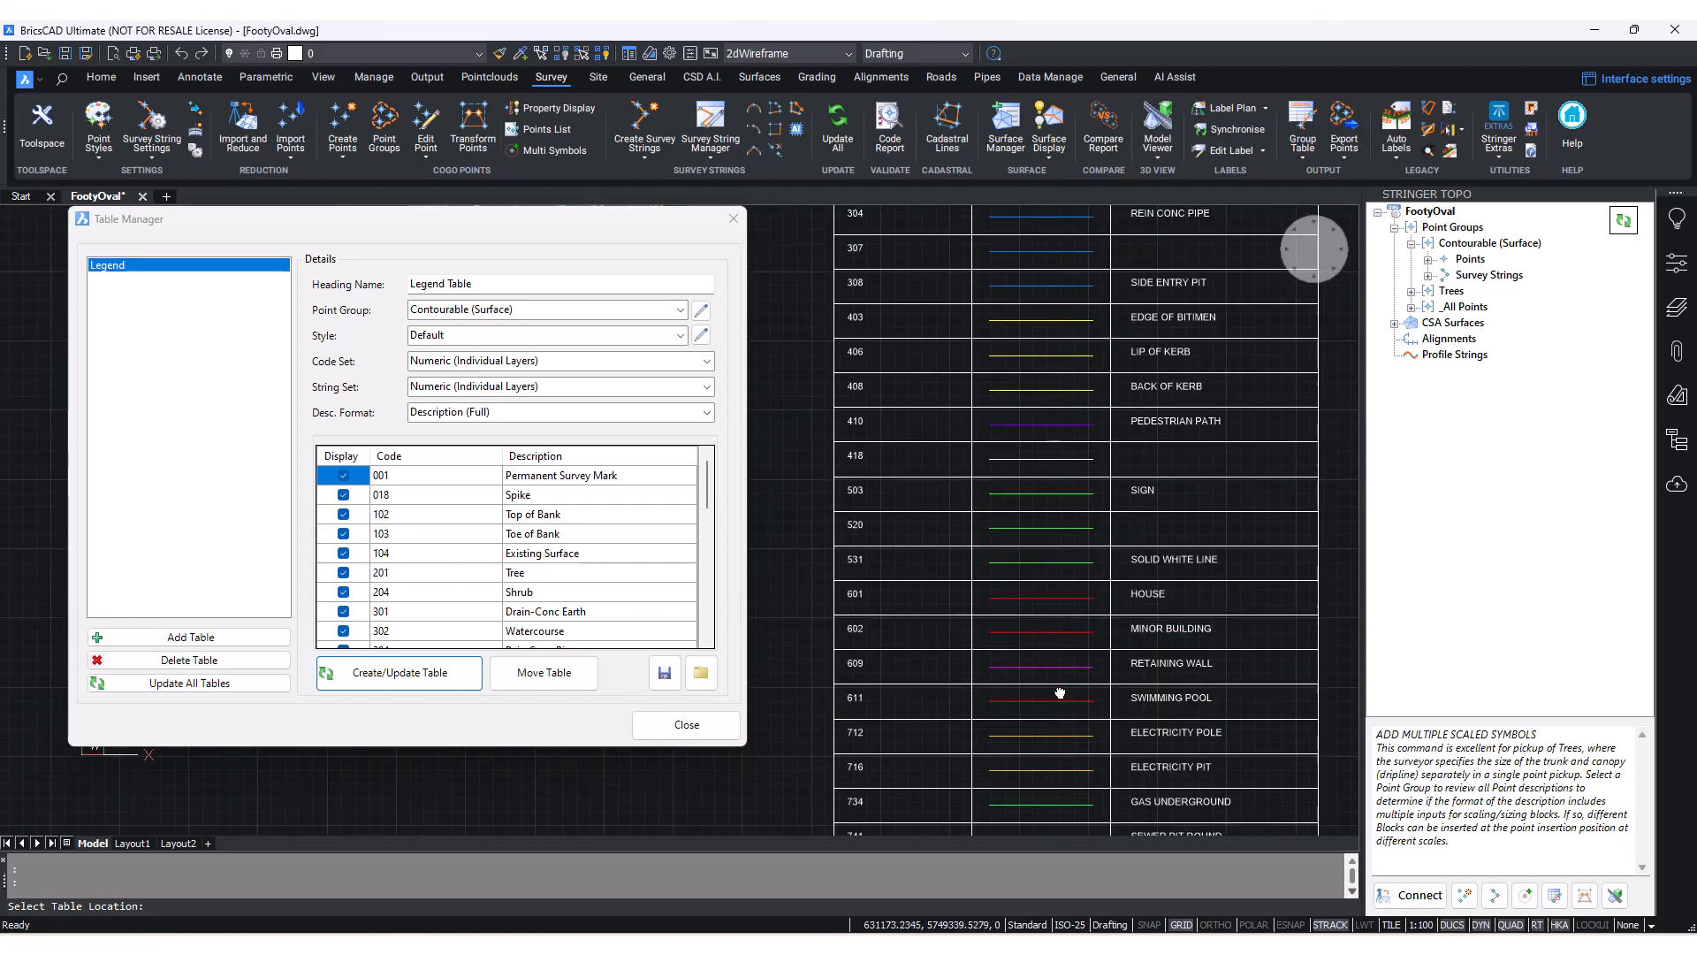
pyautogui.moveTo(1029, 493); pyautogui.dragTo(1029, 681, button='middle')
pyautogui.moveTo(1004, 530); pyautogui.dragTo(1011, 655, button='middle')
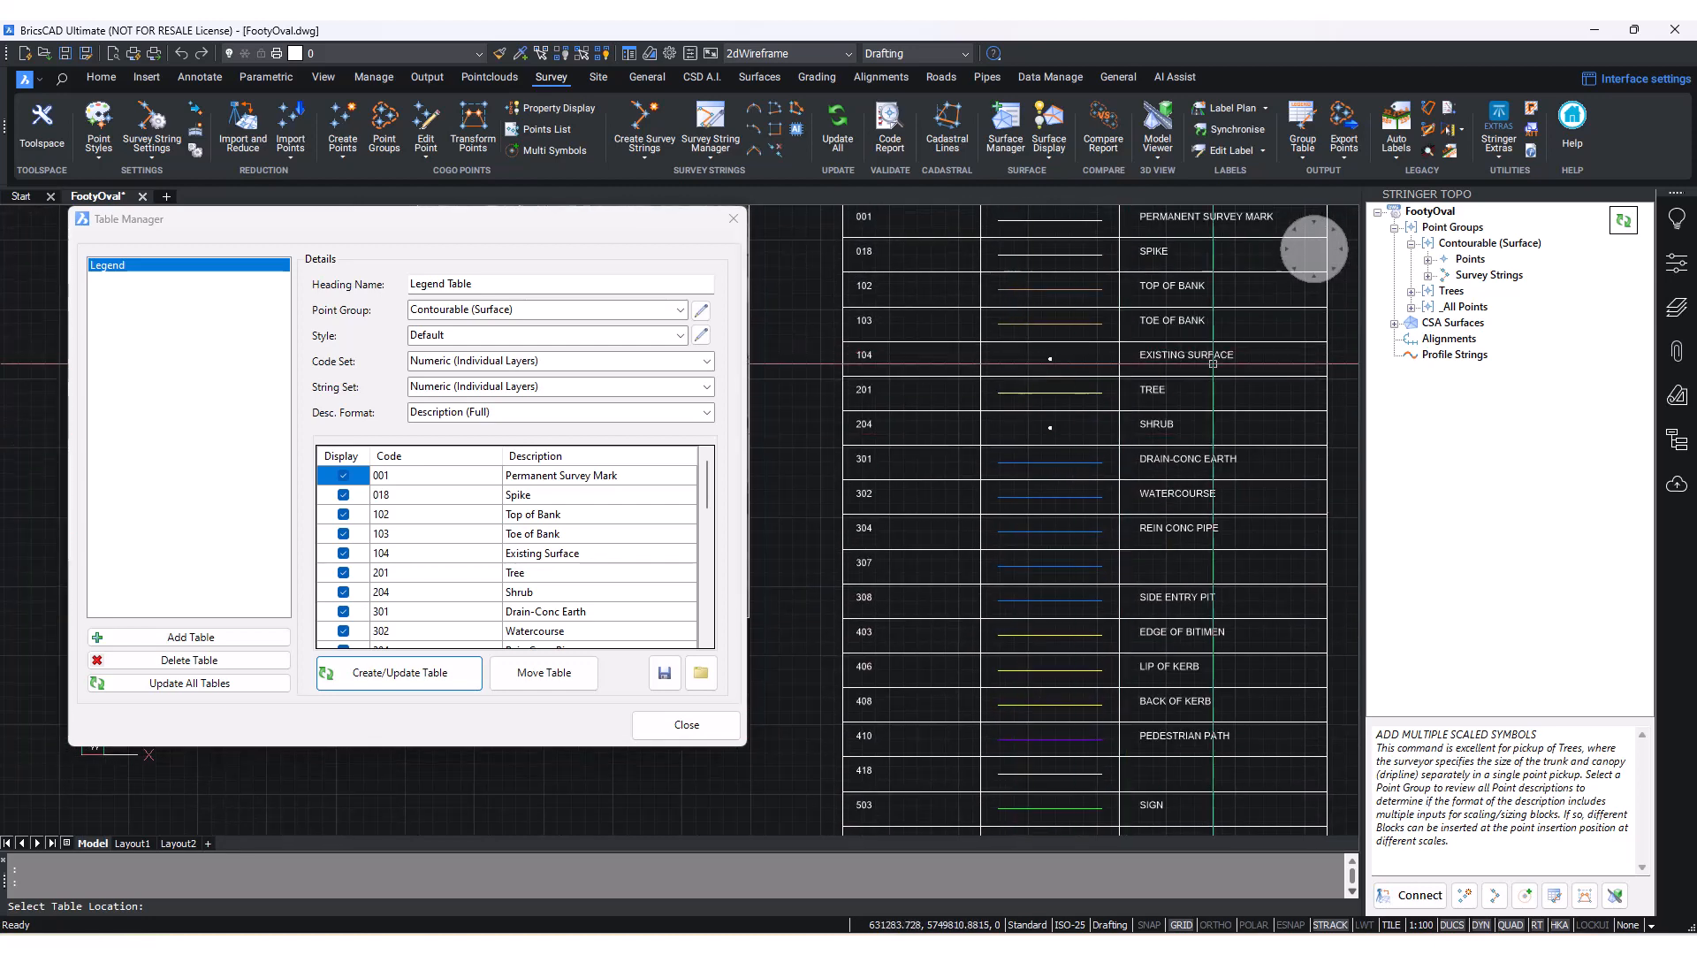
# - Exclude codes 104, 418, 520, 910 and 912 from display and update the legend table in the drawing
pyautogui.click(342, 555)
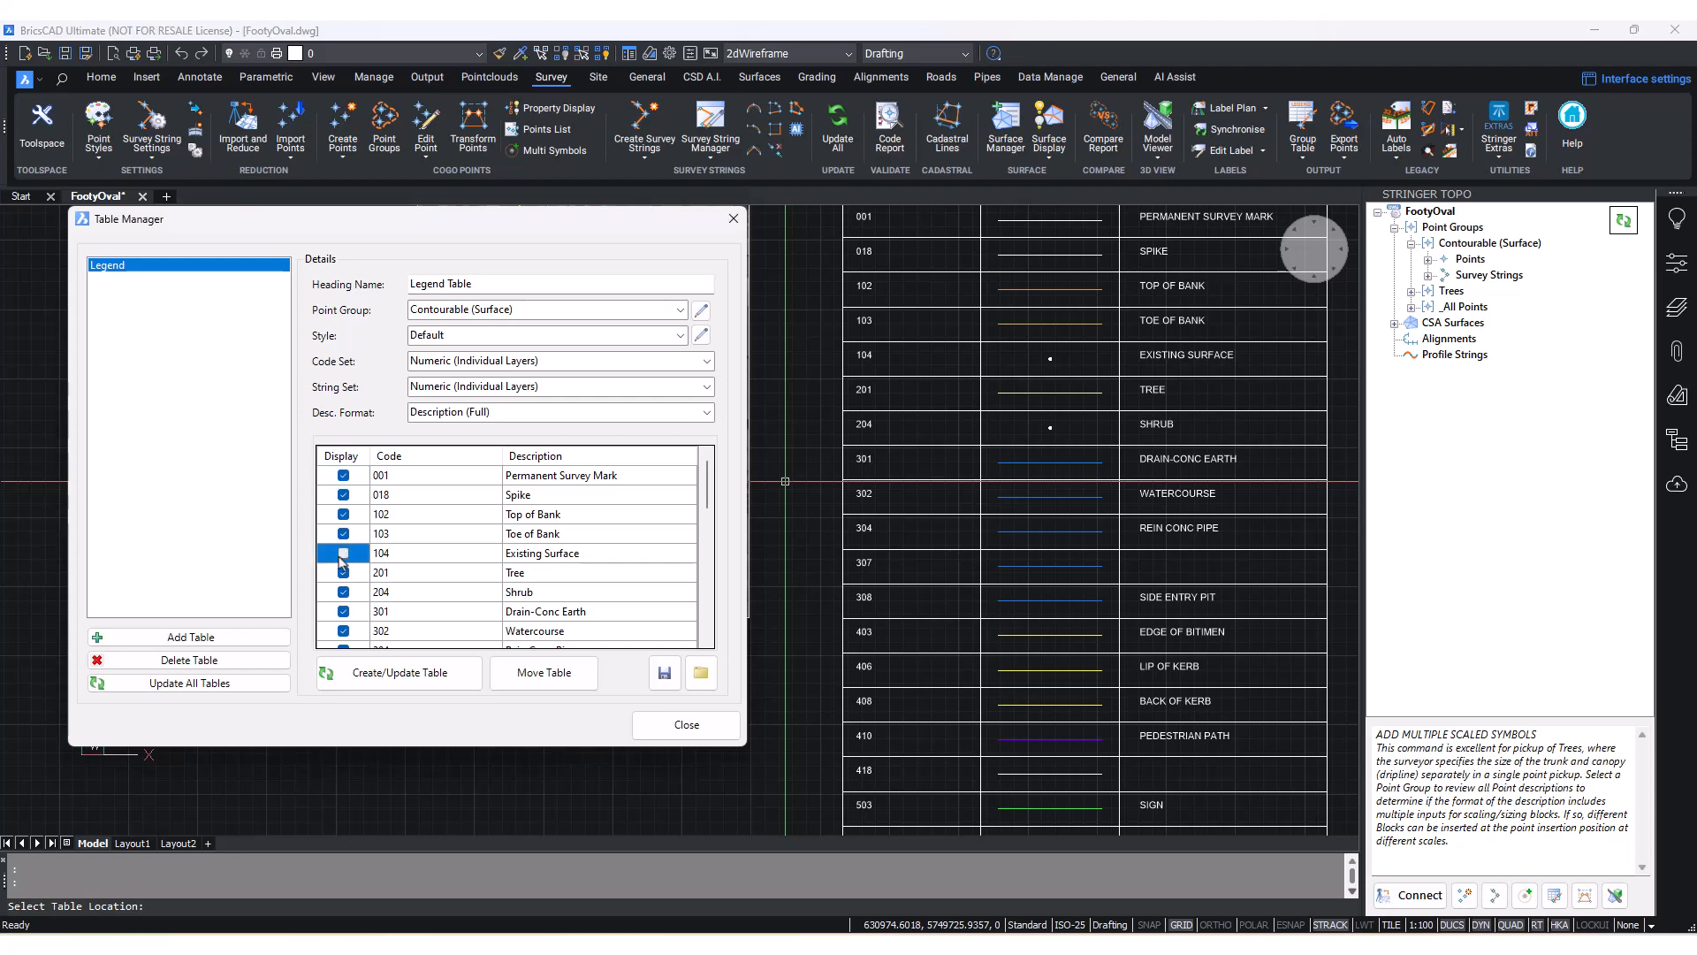
pyautogui.click(395, 672)
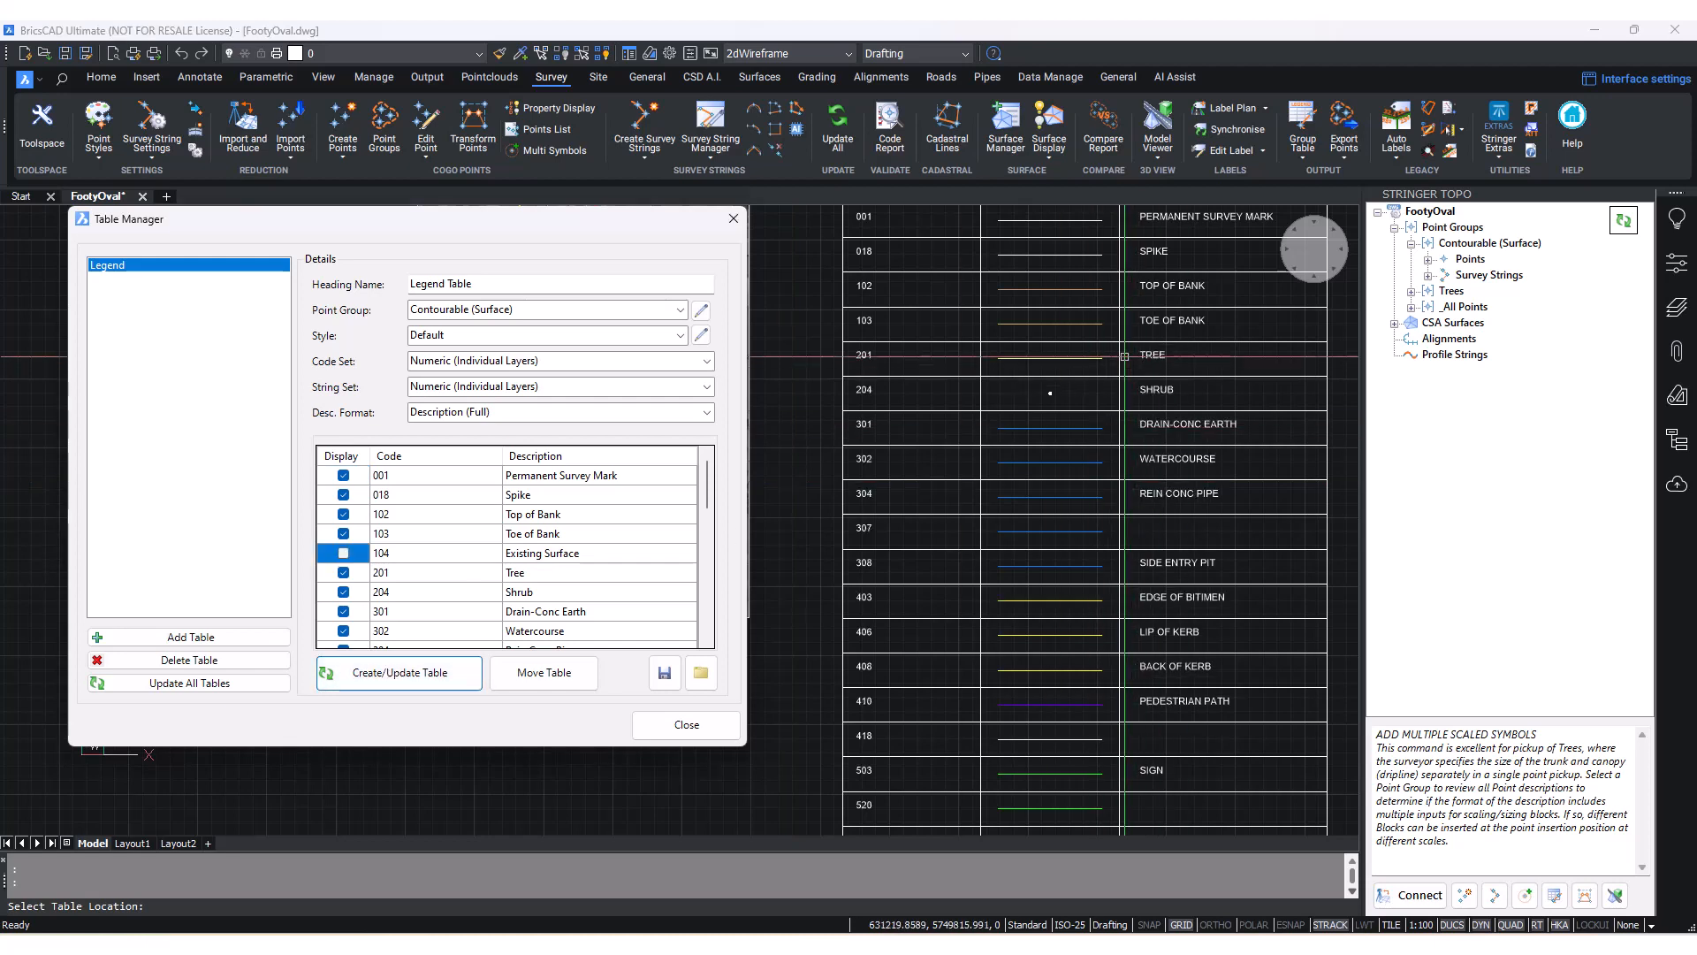
pyautogui.scroll(-4, 437, 542)
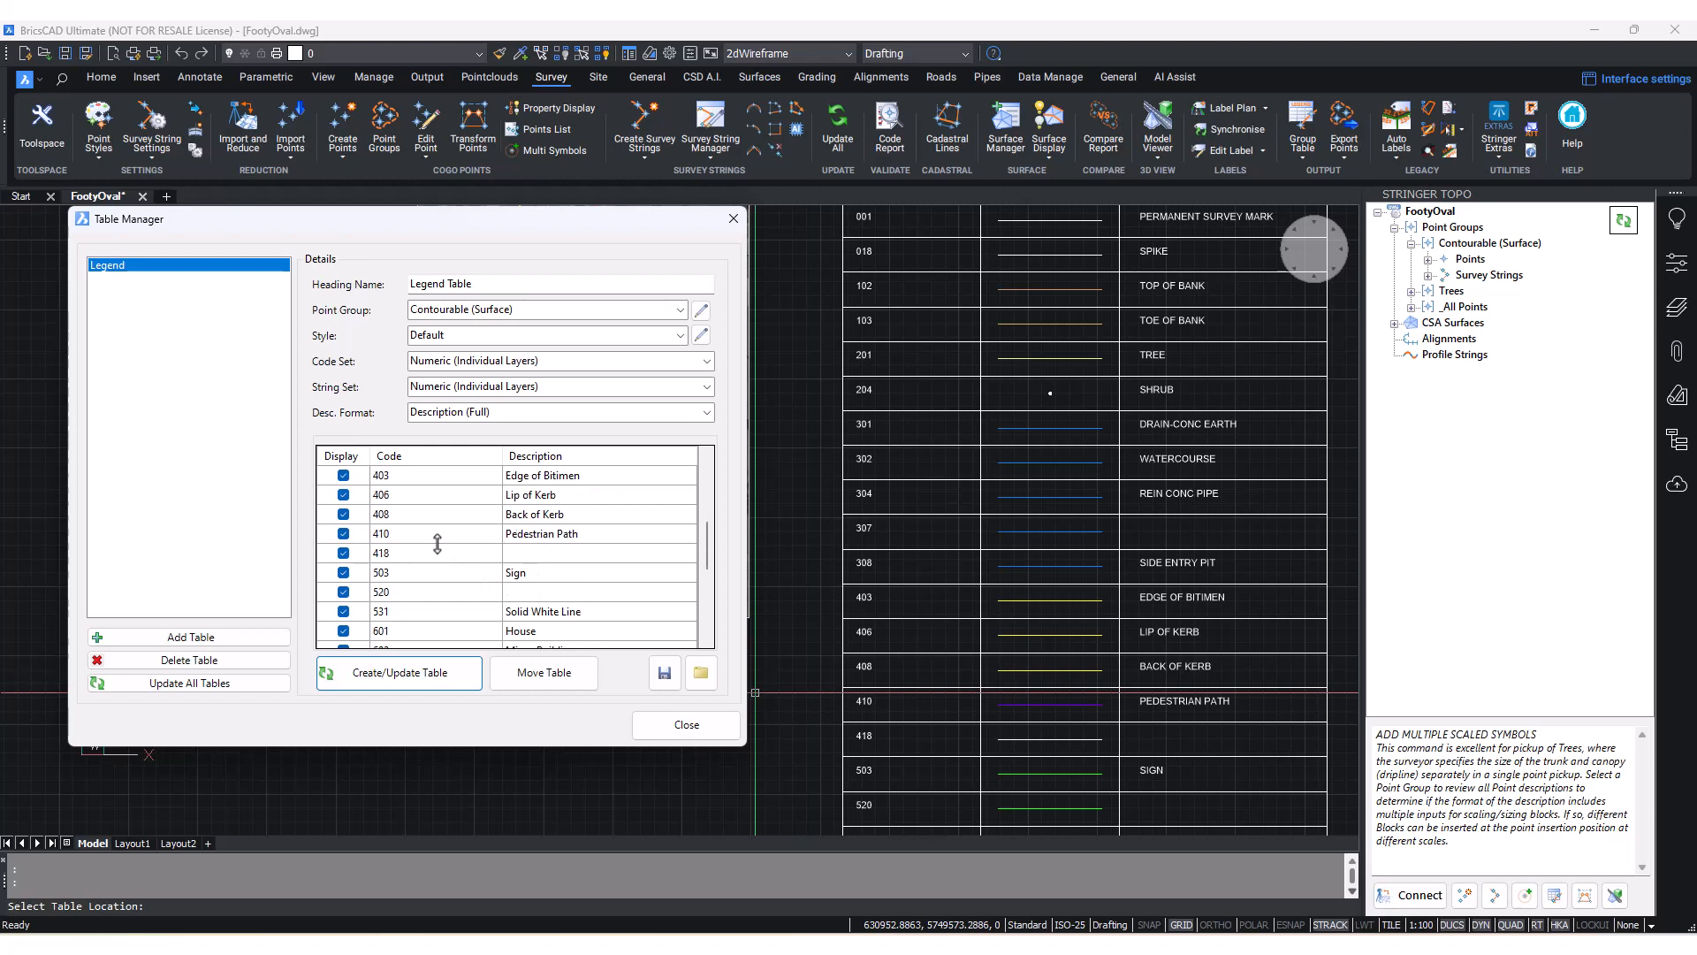
pyautogui.click(343, 554)
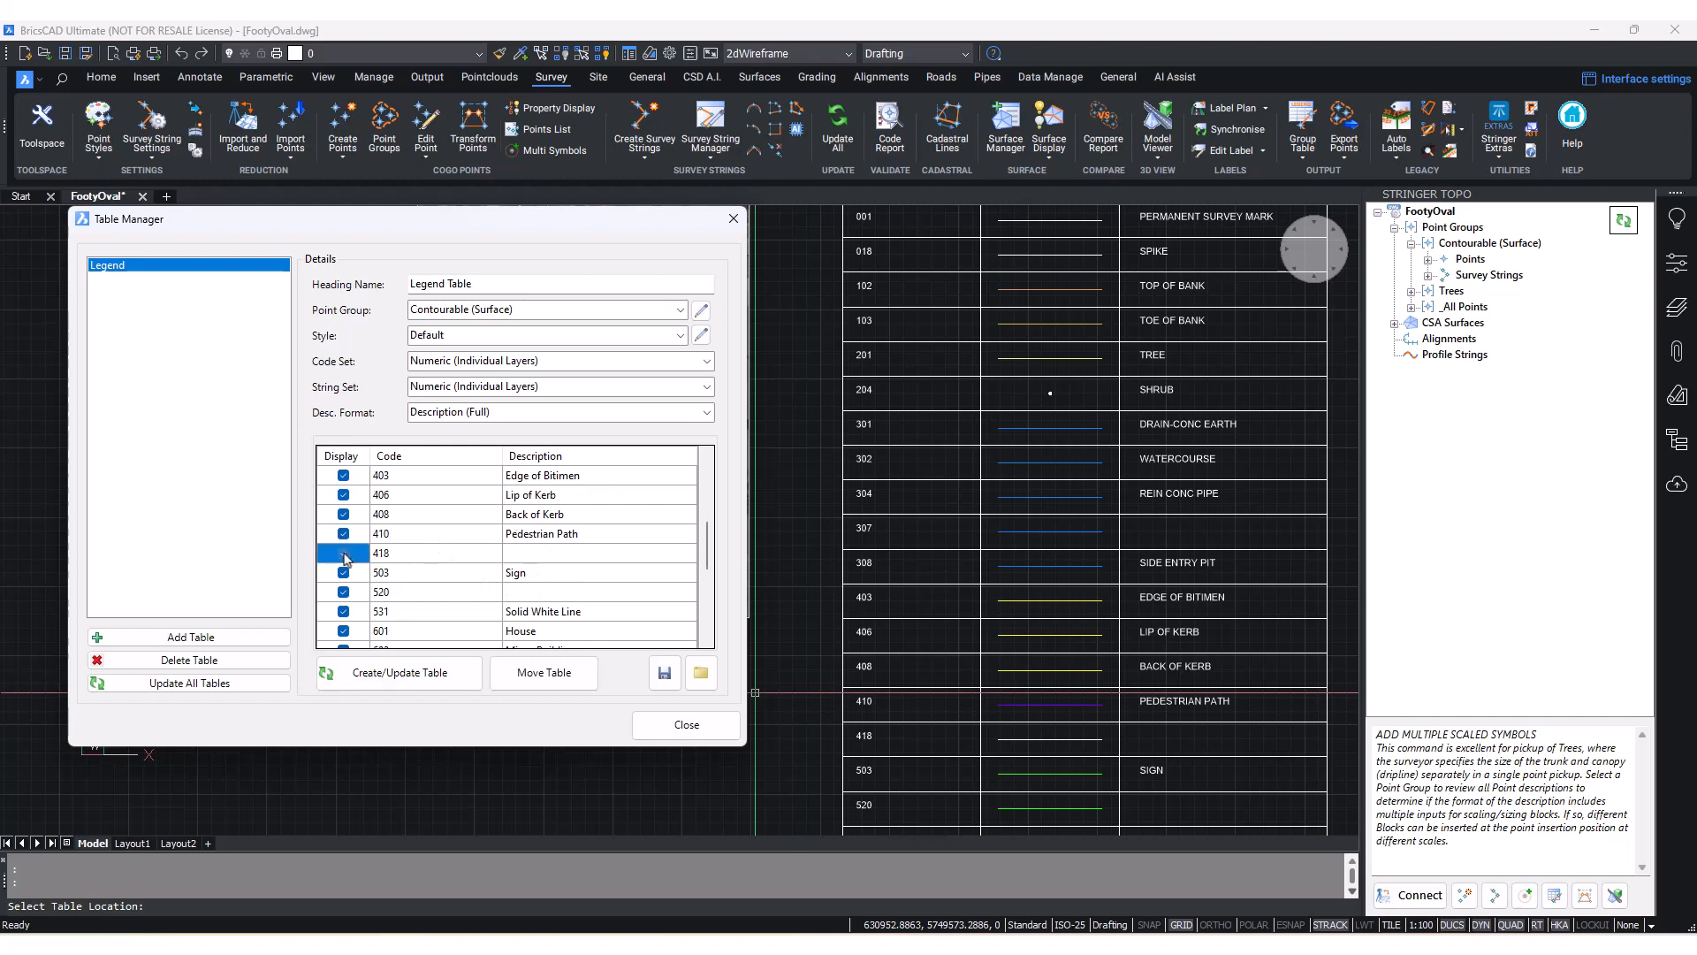
pyautogui.click(344, 592)
pyautogui.scroll(-5, 566, 565)
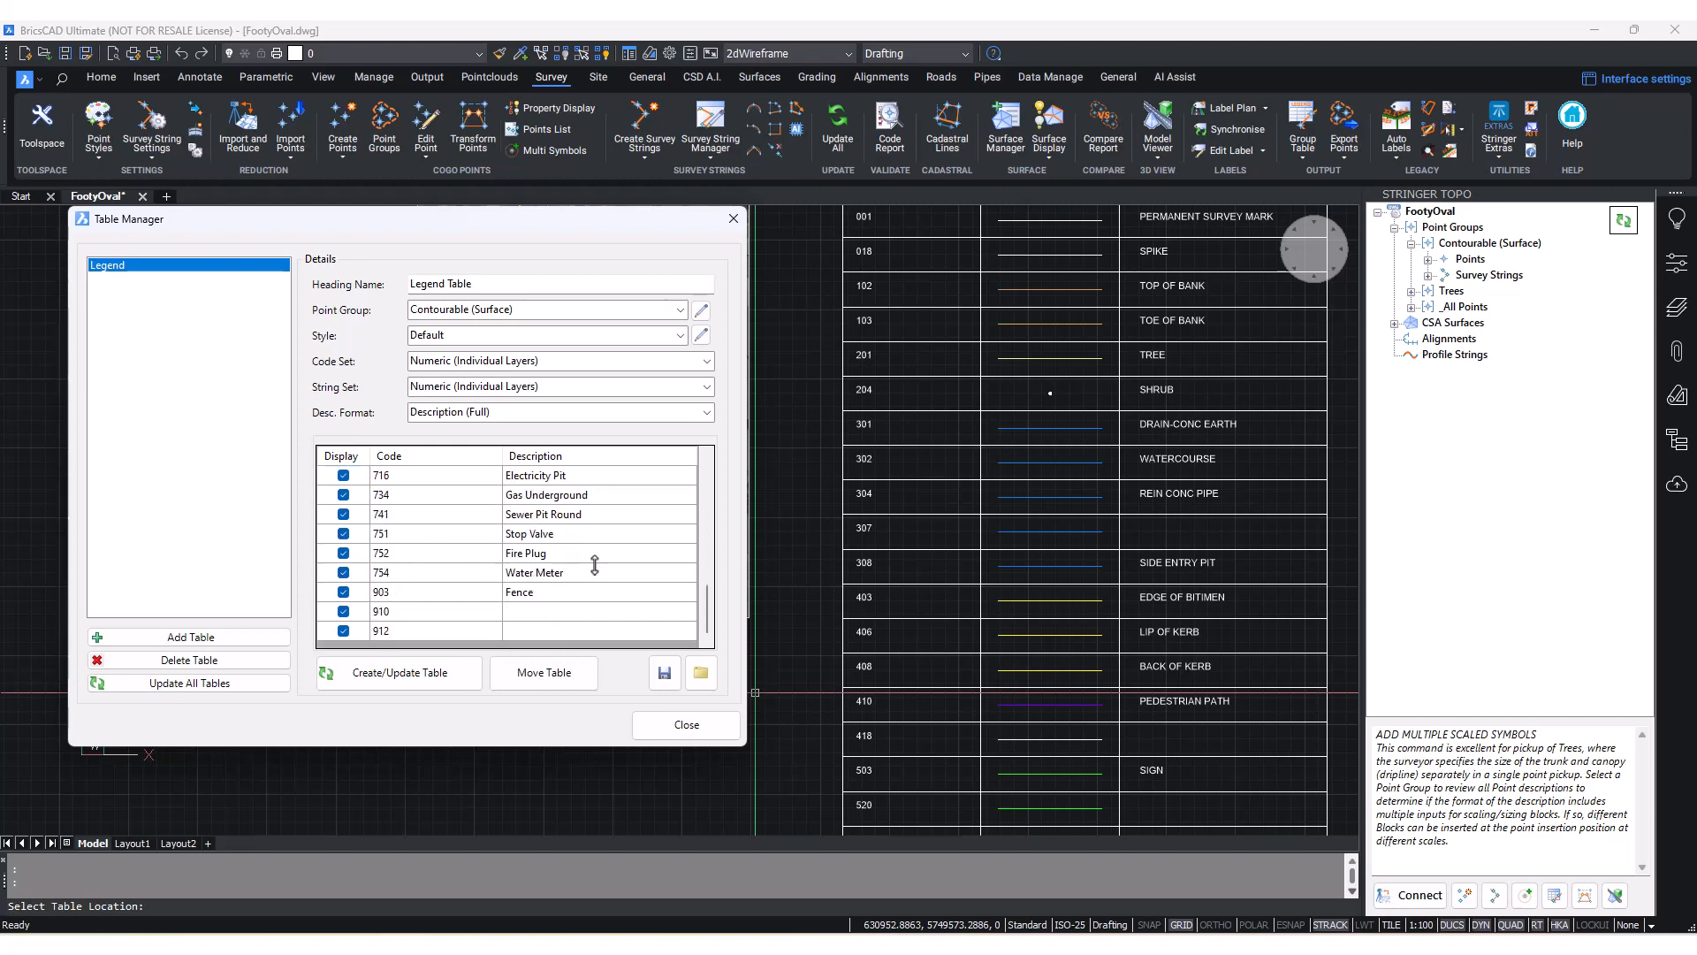
pyautogui.click(344, 611)
pyautogui.click(344, 630)
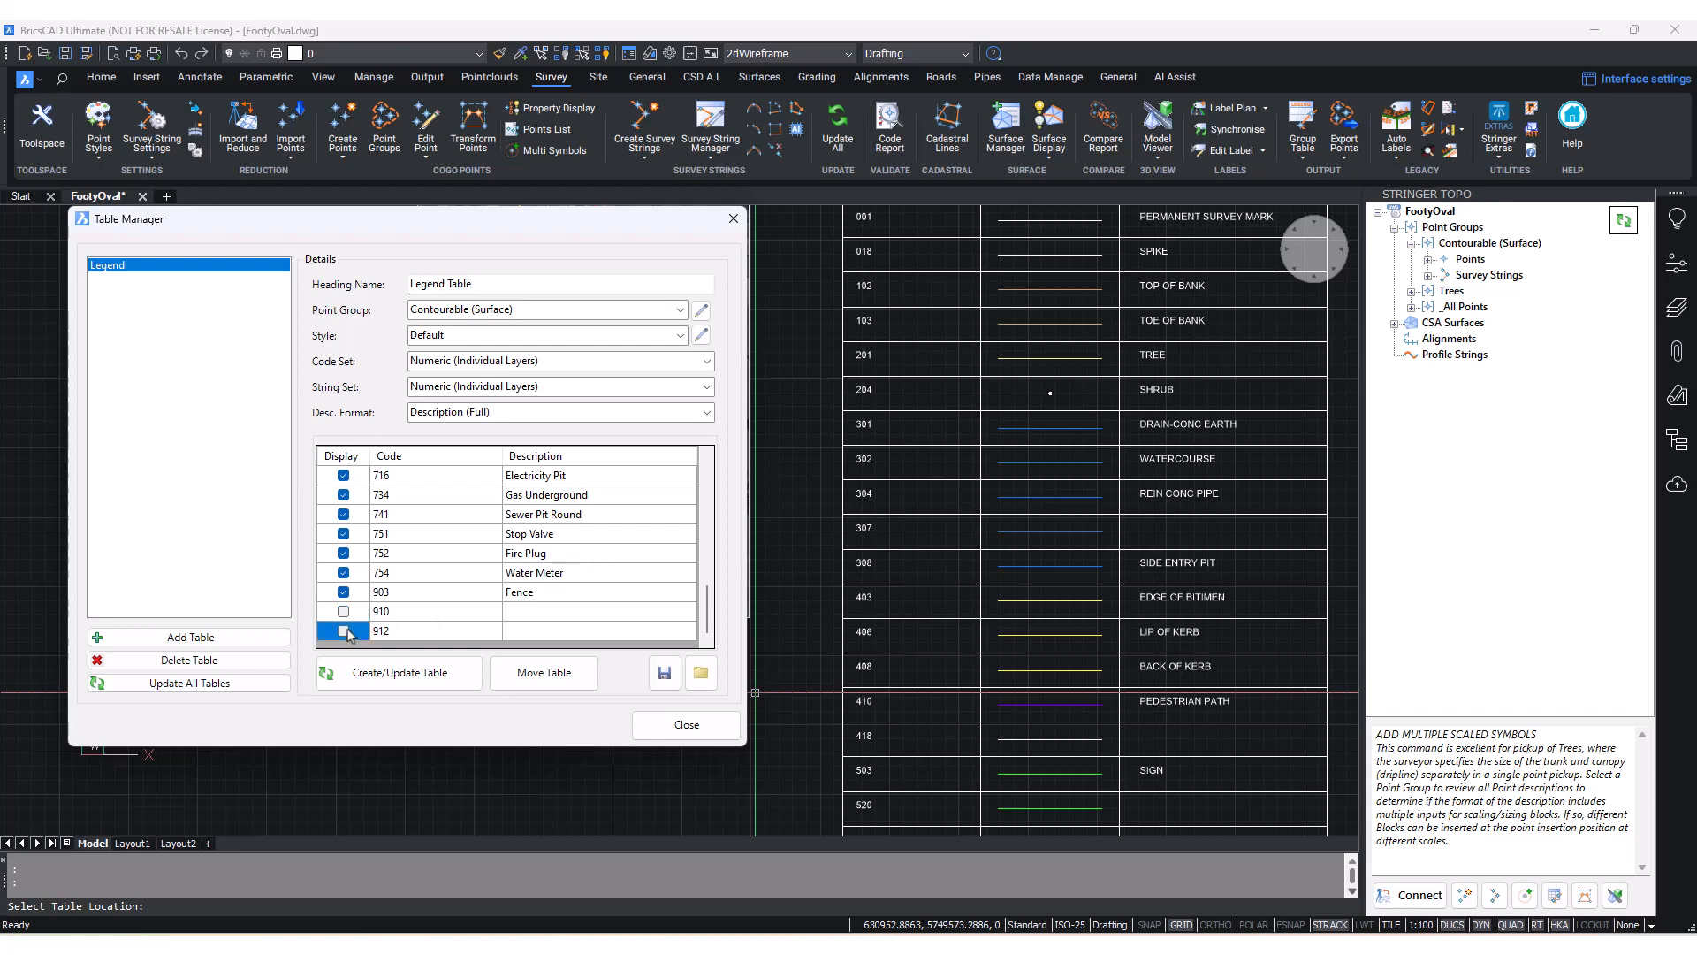
pyautogui.click(386, 670)
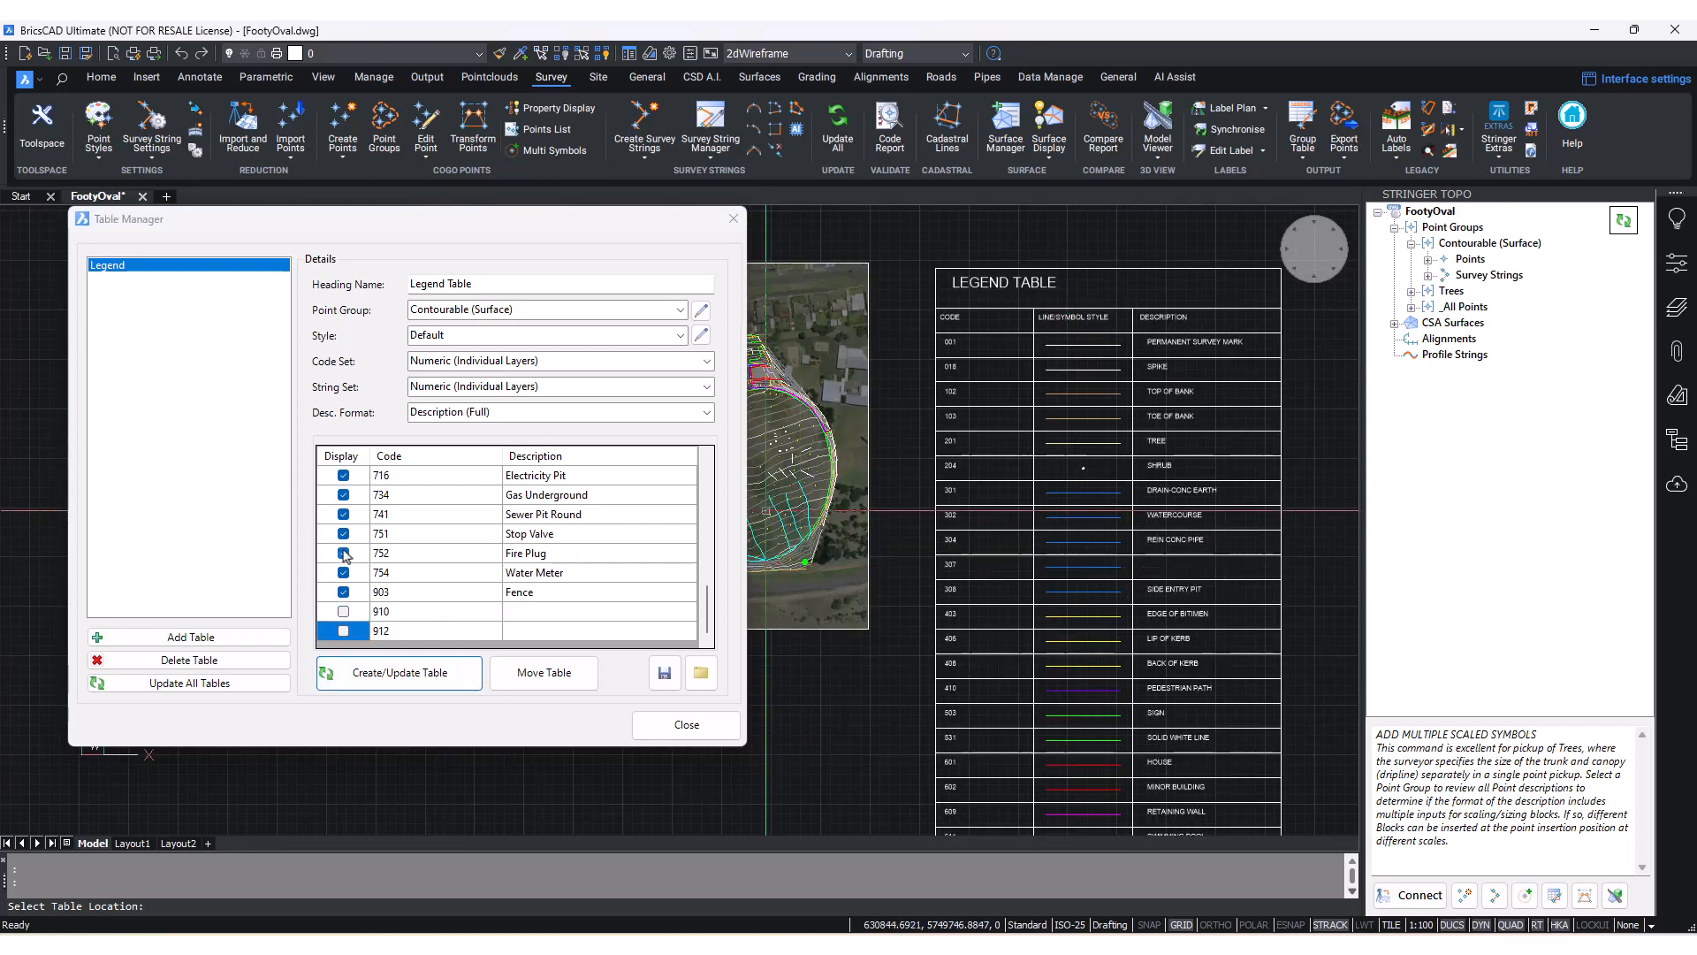
pyautogui.scroll(10, 344, 554)
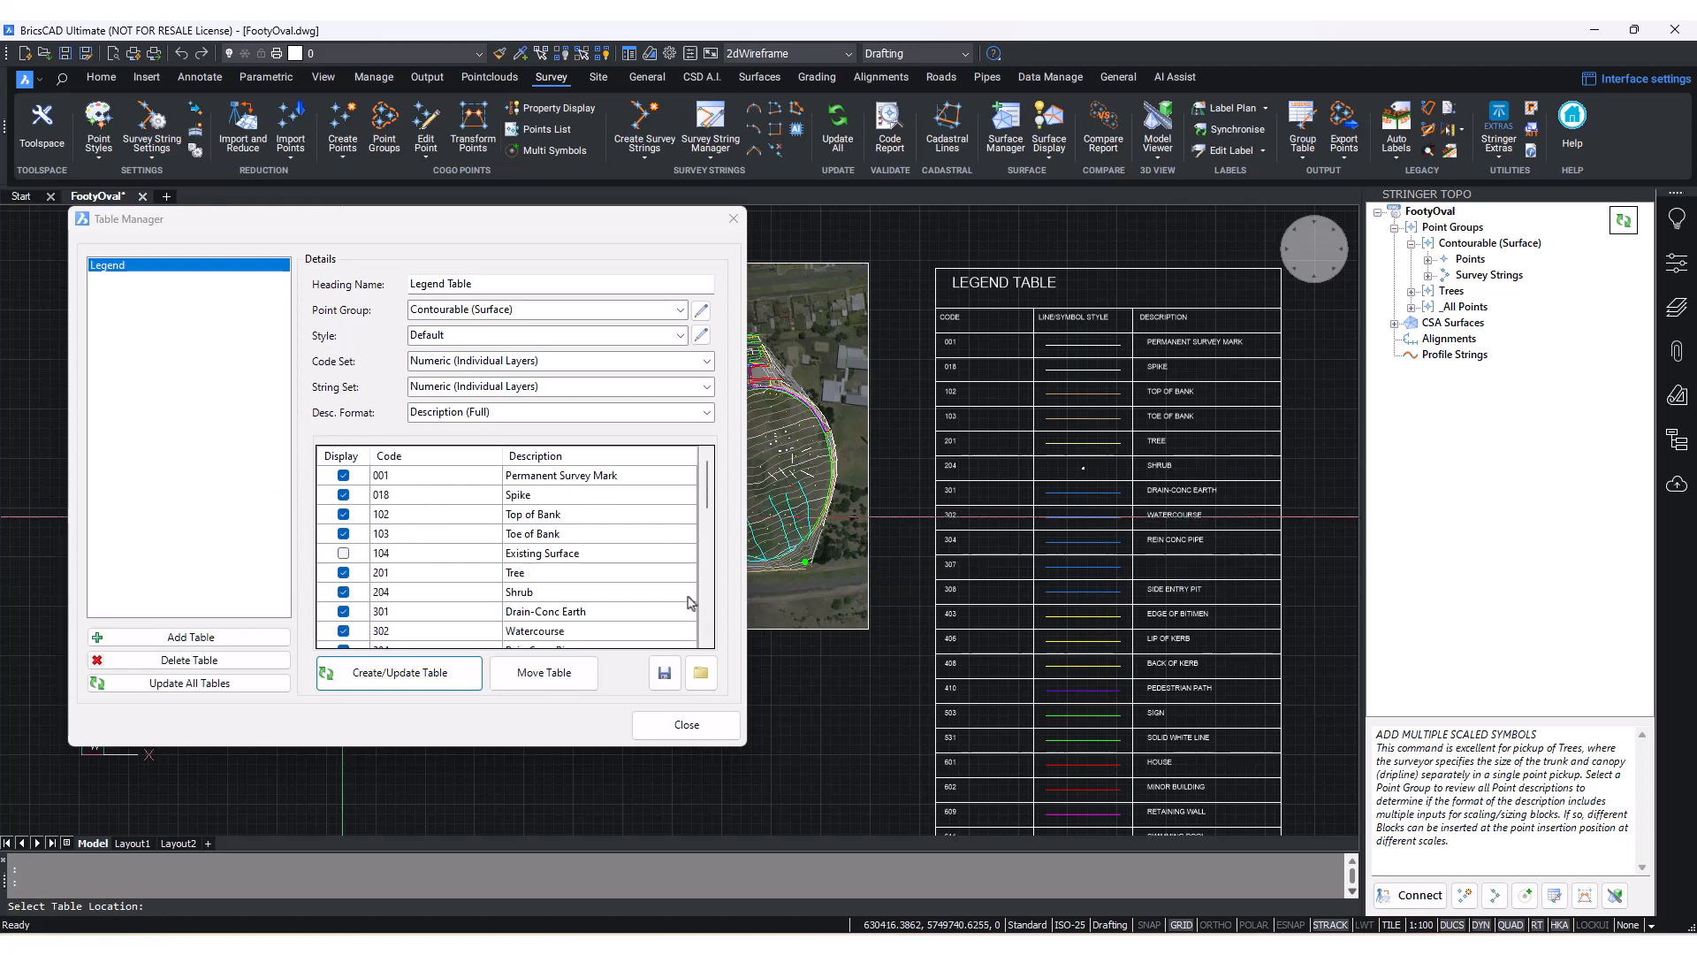
# - Move the legend table farther to the right of the aerial image and close the Table Manager
pyautogui.click(563, 675)
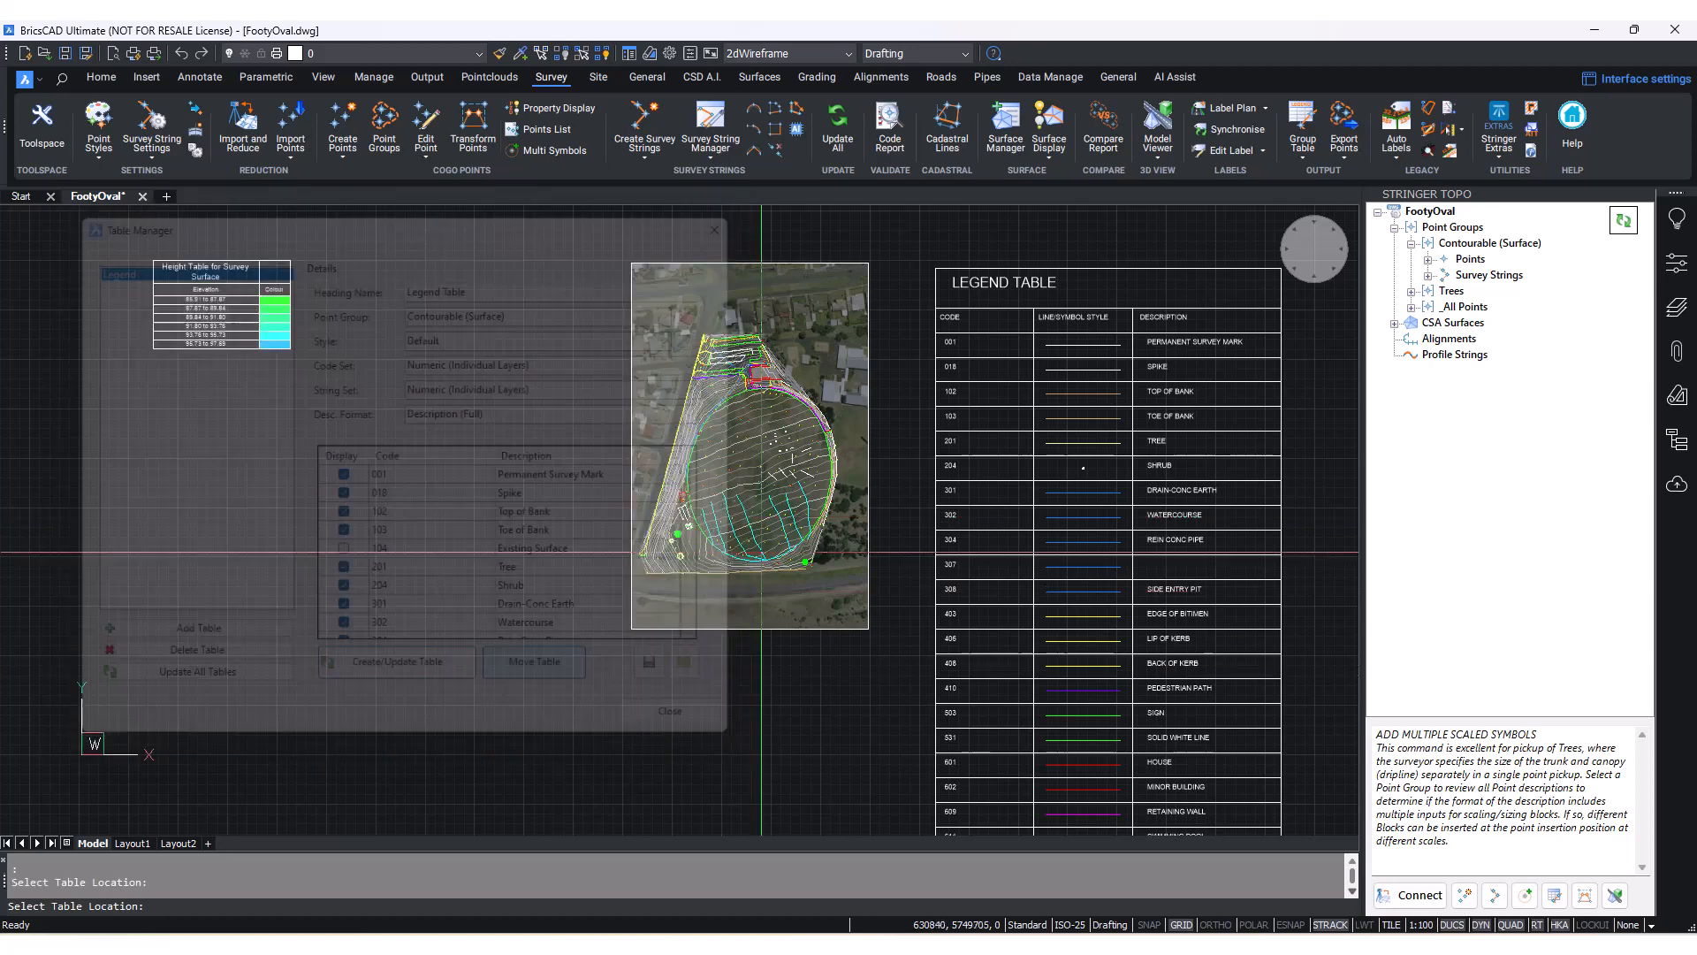
pyautogui.scroll(-3, 930, 485)
pyautogui.moveTo(928, 485); pyautogui.dragTo(667, 474, button='middle')
pyautogui.click(921, 357)
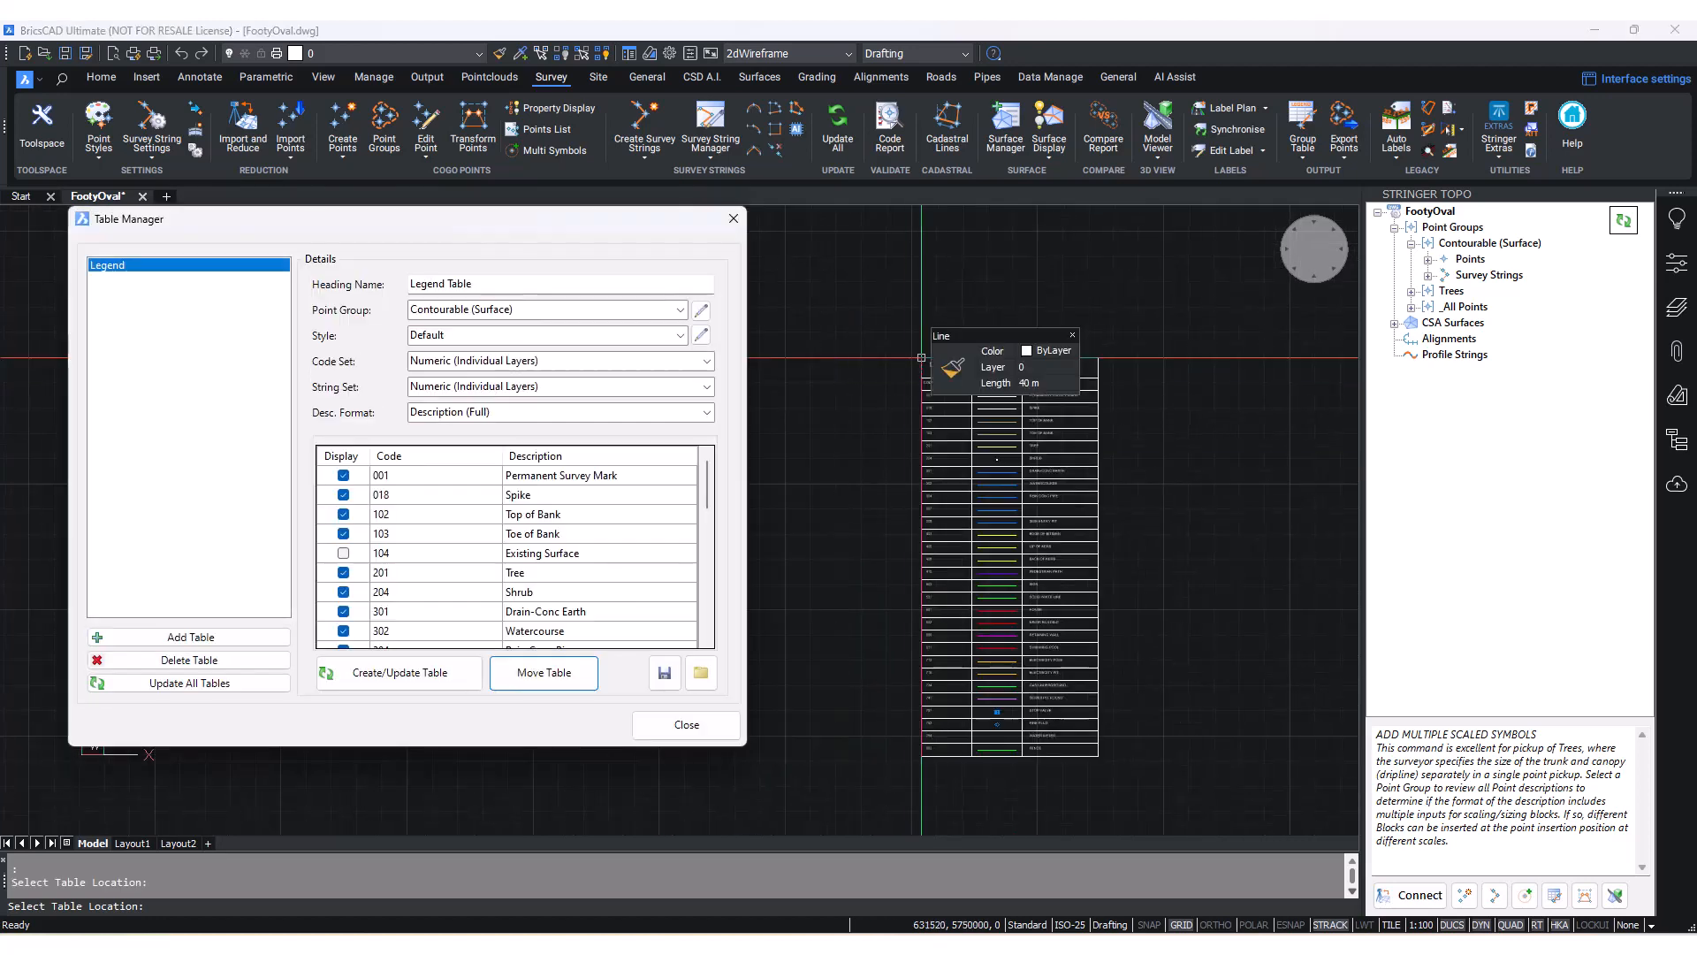
pyautogui.moveTo(866, 455); pyautogui.dragTo(1030, 439, button='middle')
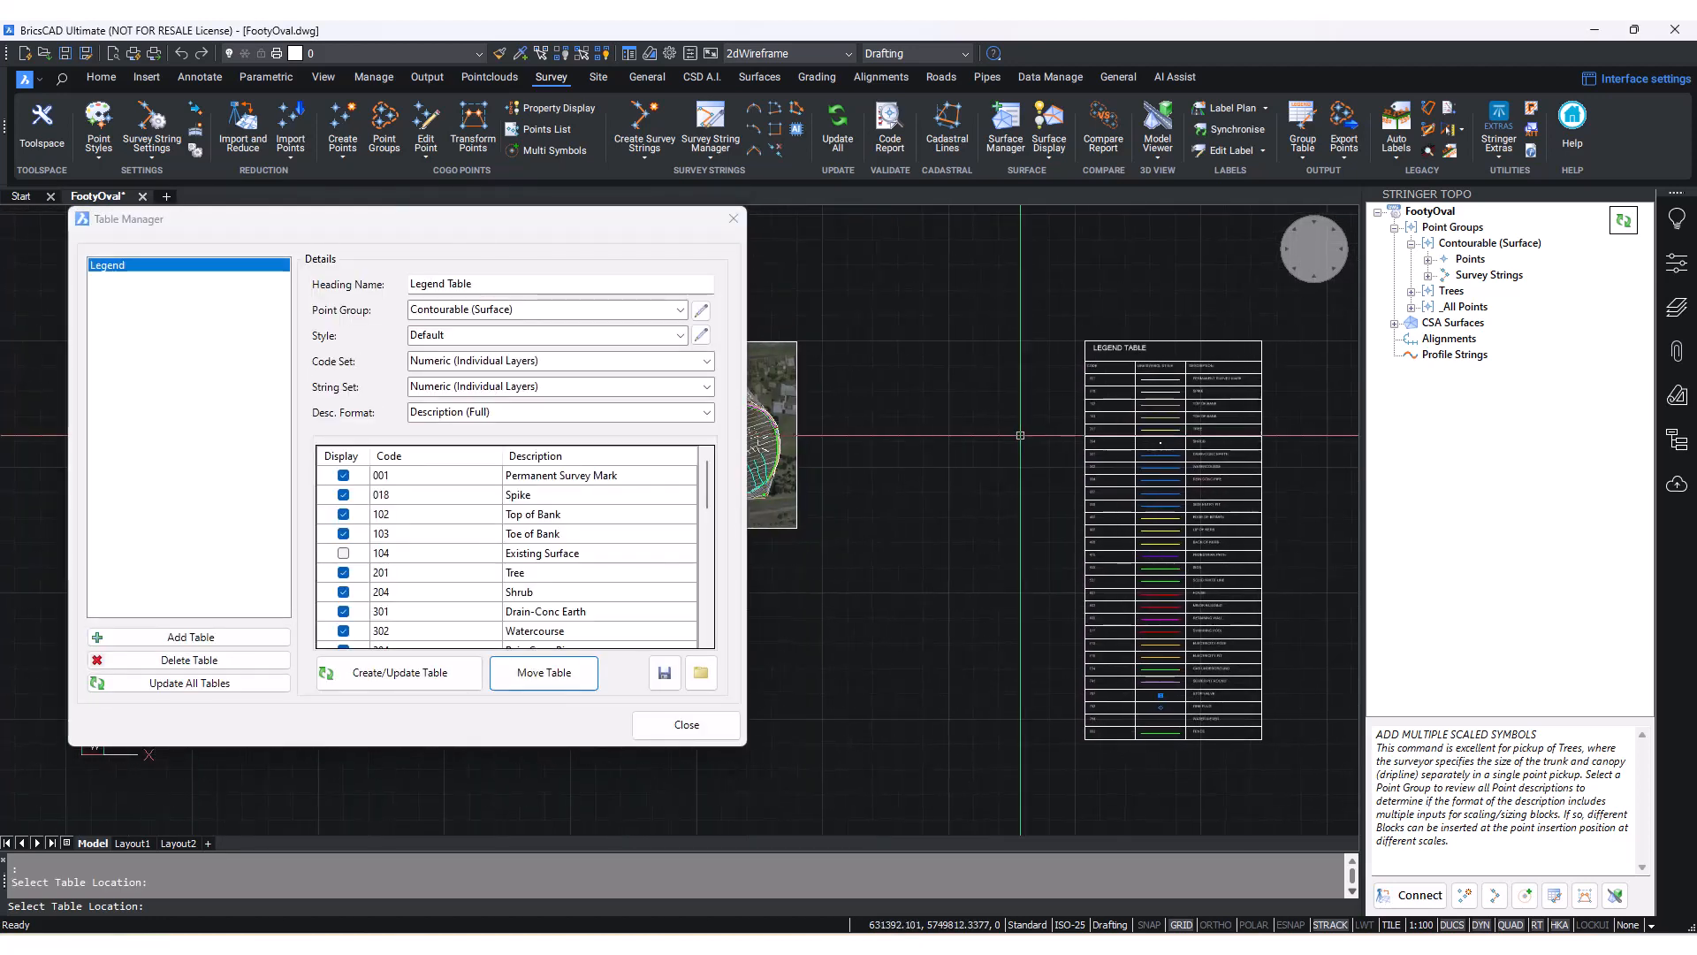
pyautogui.moveTo(800, 624); pyautogui.dragTo(870, 670, button='middle')
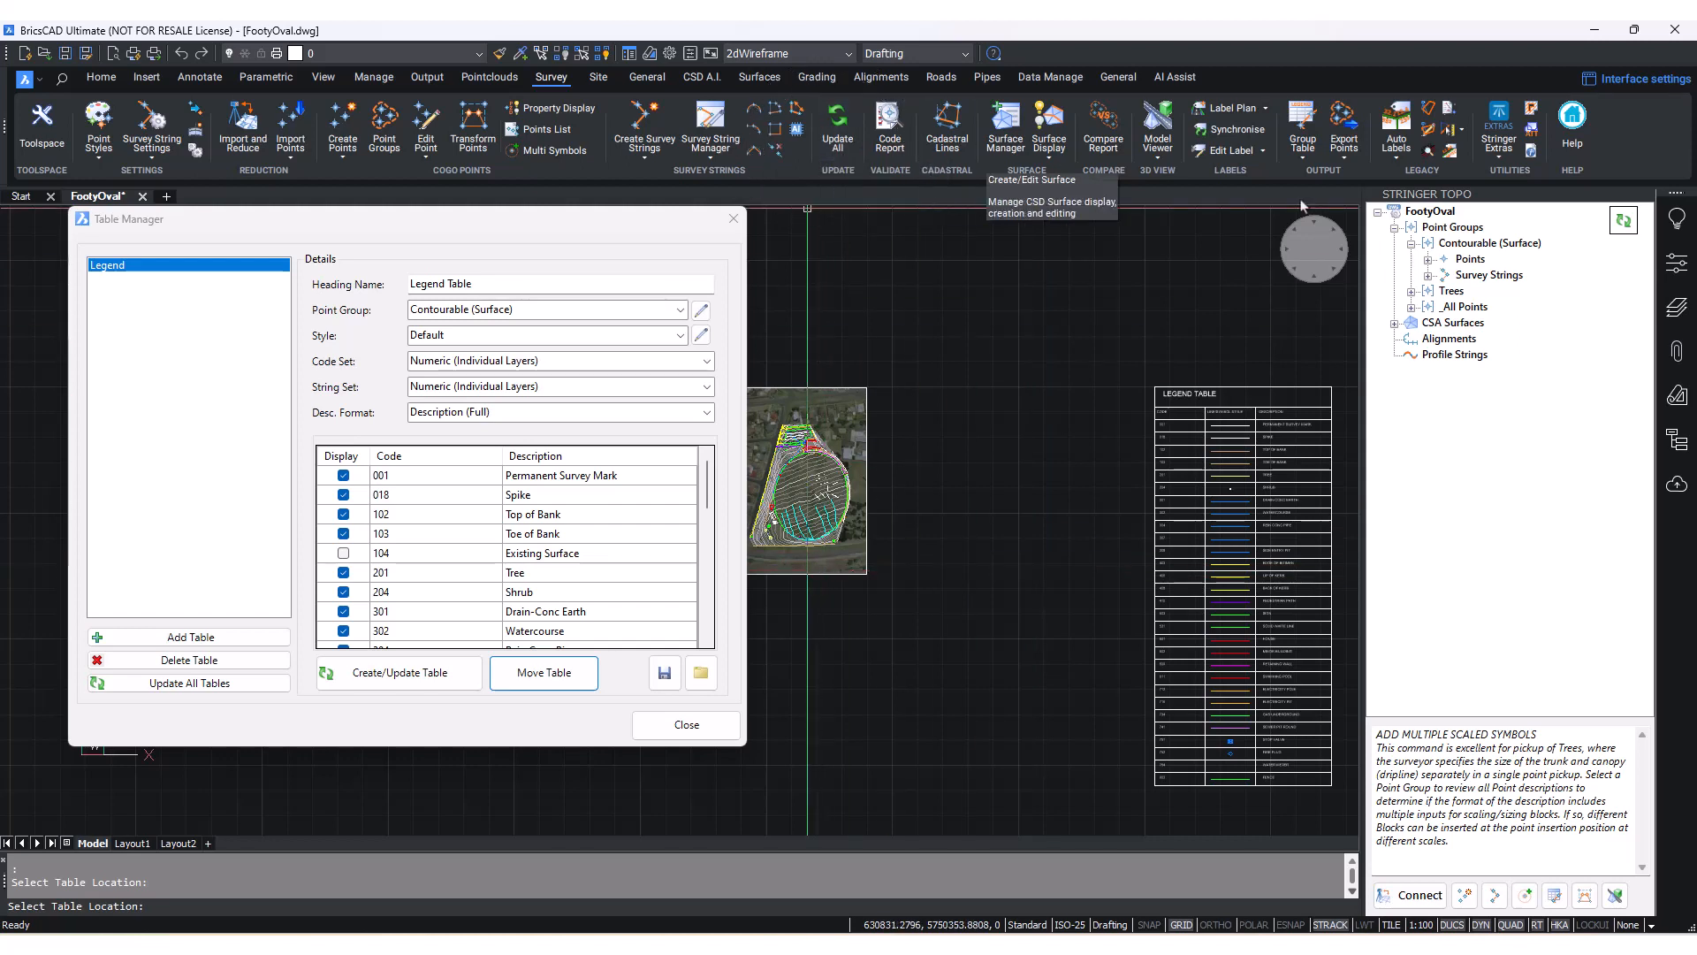
pyautogui.moveTo(1089, 419); pyautogui.dragTo(1039, 345, button='middle')
pyautogui.click(725, 730)
pyautogui.moveTo(1046, 631); pyautogui.dragTo(893, 595, button='middle')
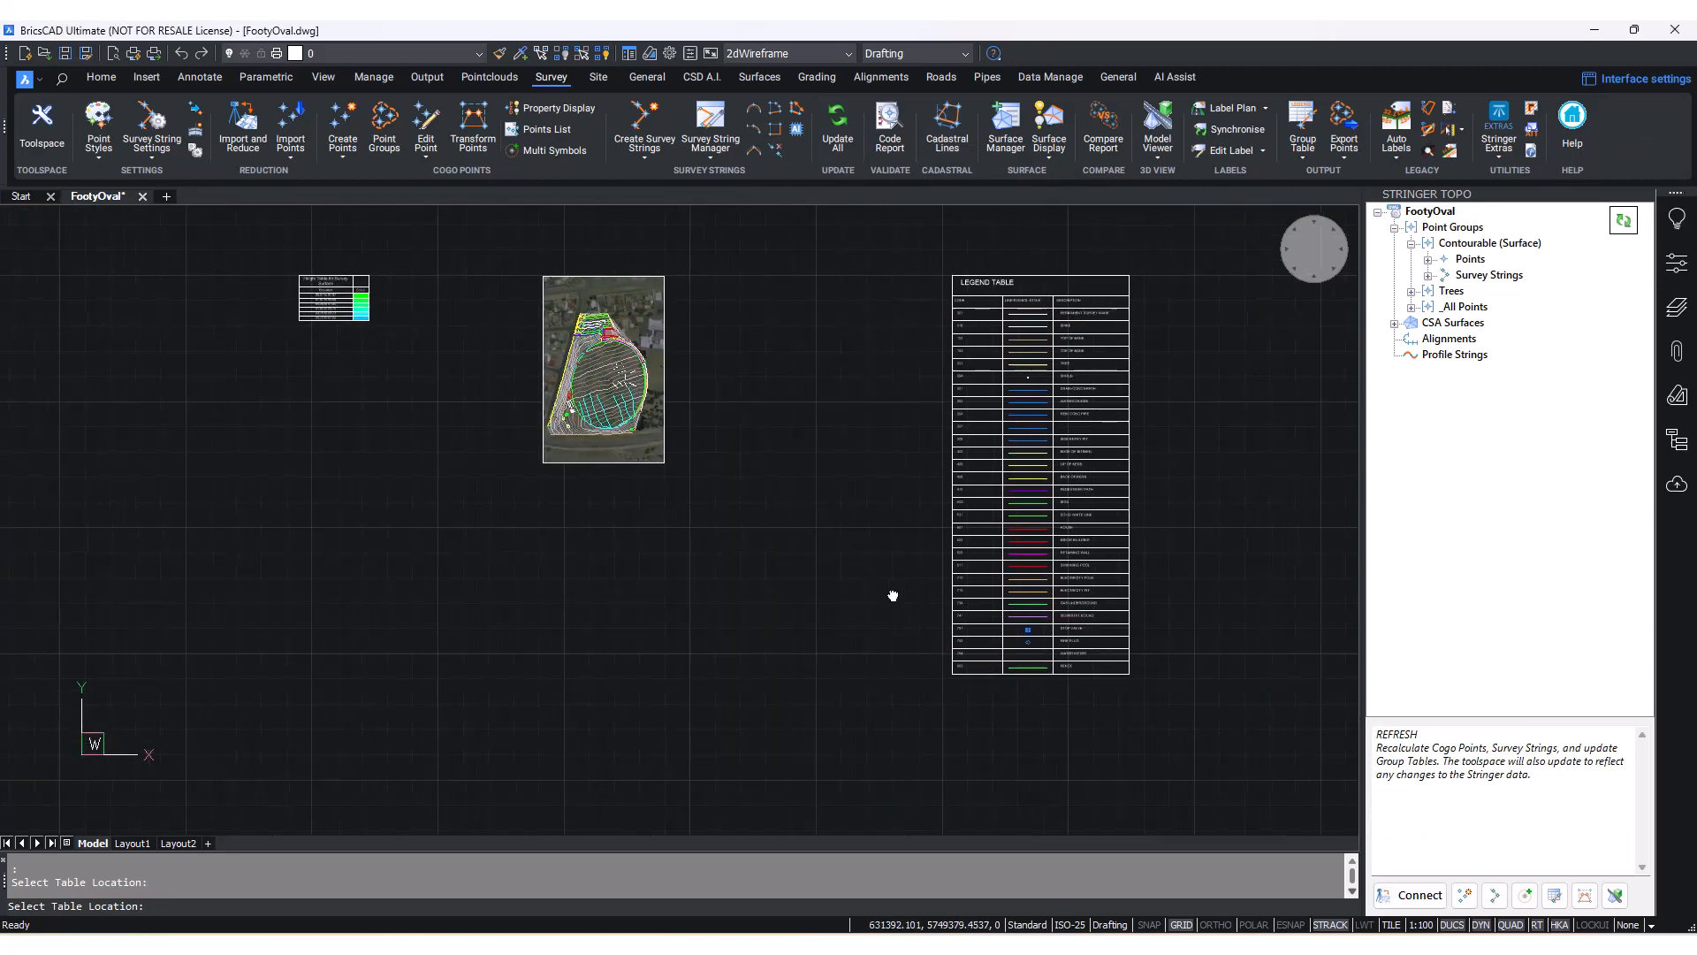
# - Reopen the Table Manager, give the legend table the Point Report style and update it in the drawing
pyautogui.click(1555, 895)
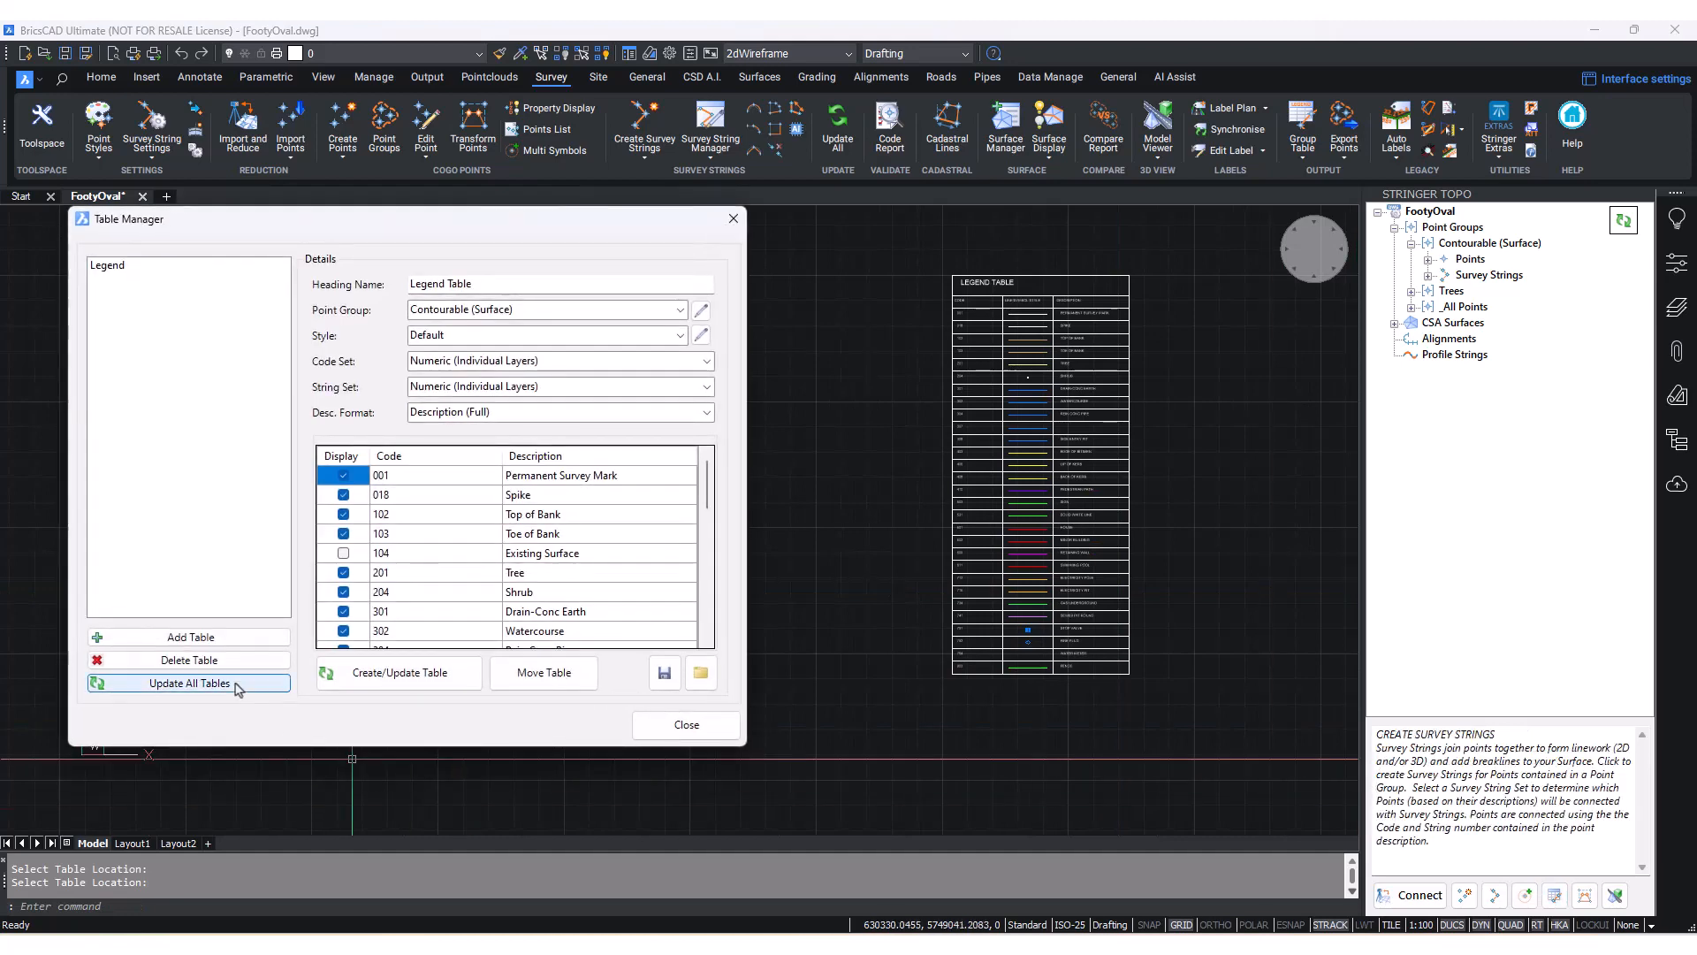
pyautogui.click(210, 693)
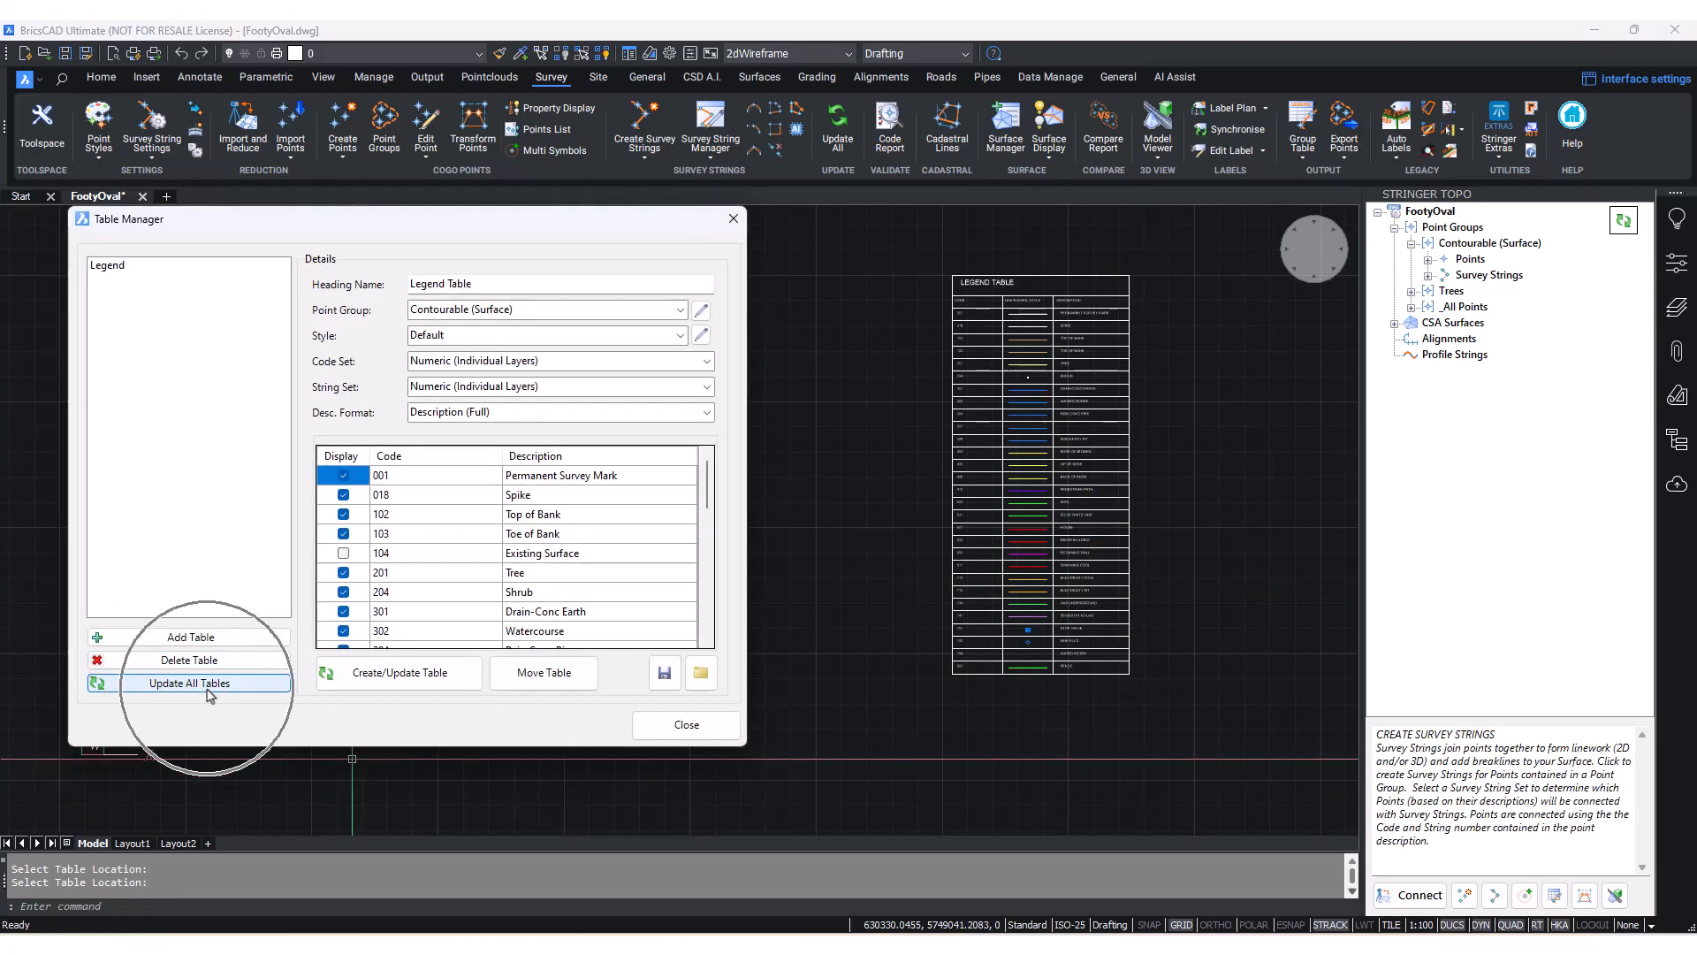
pyautogui.click(208, 643)
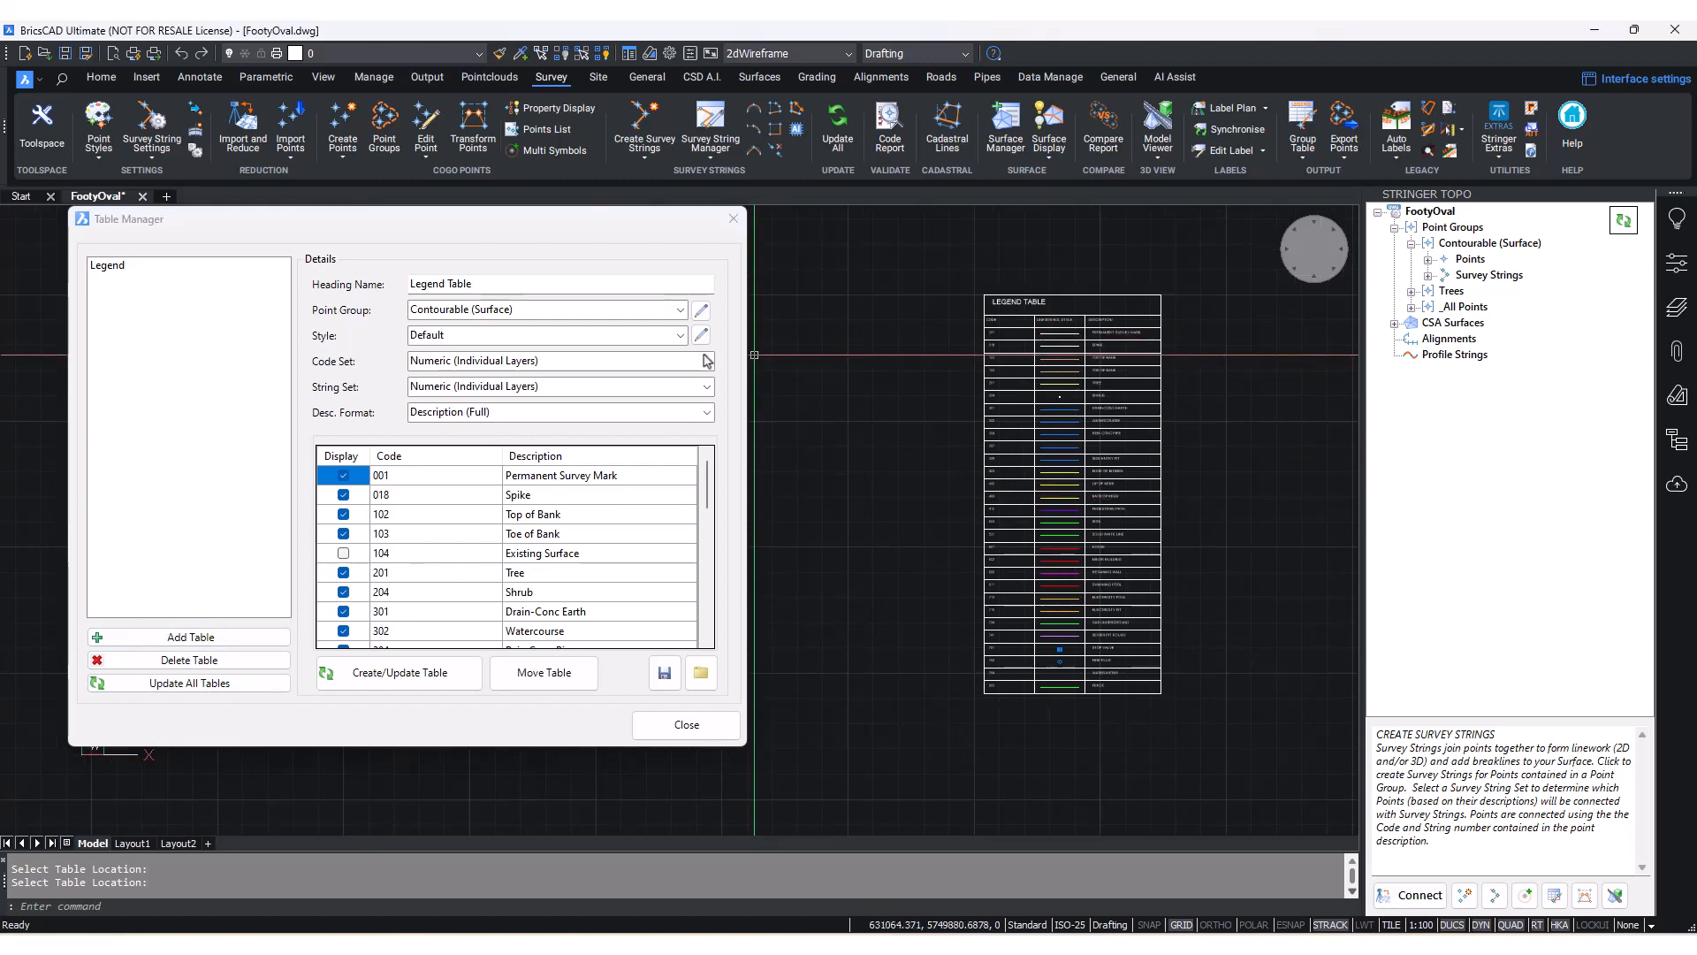
pyautogui.click(679, 336)
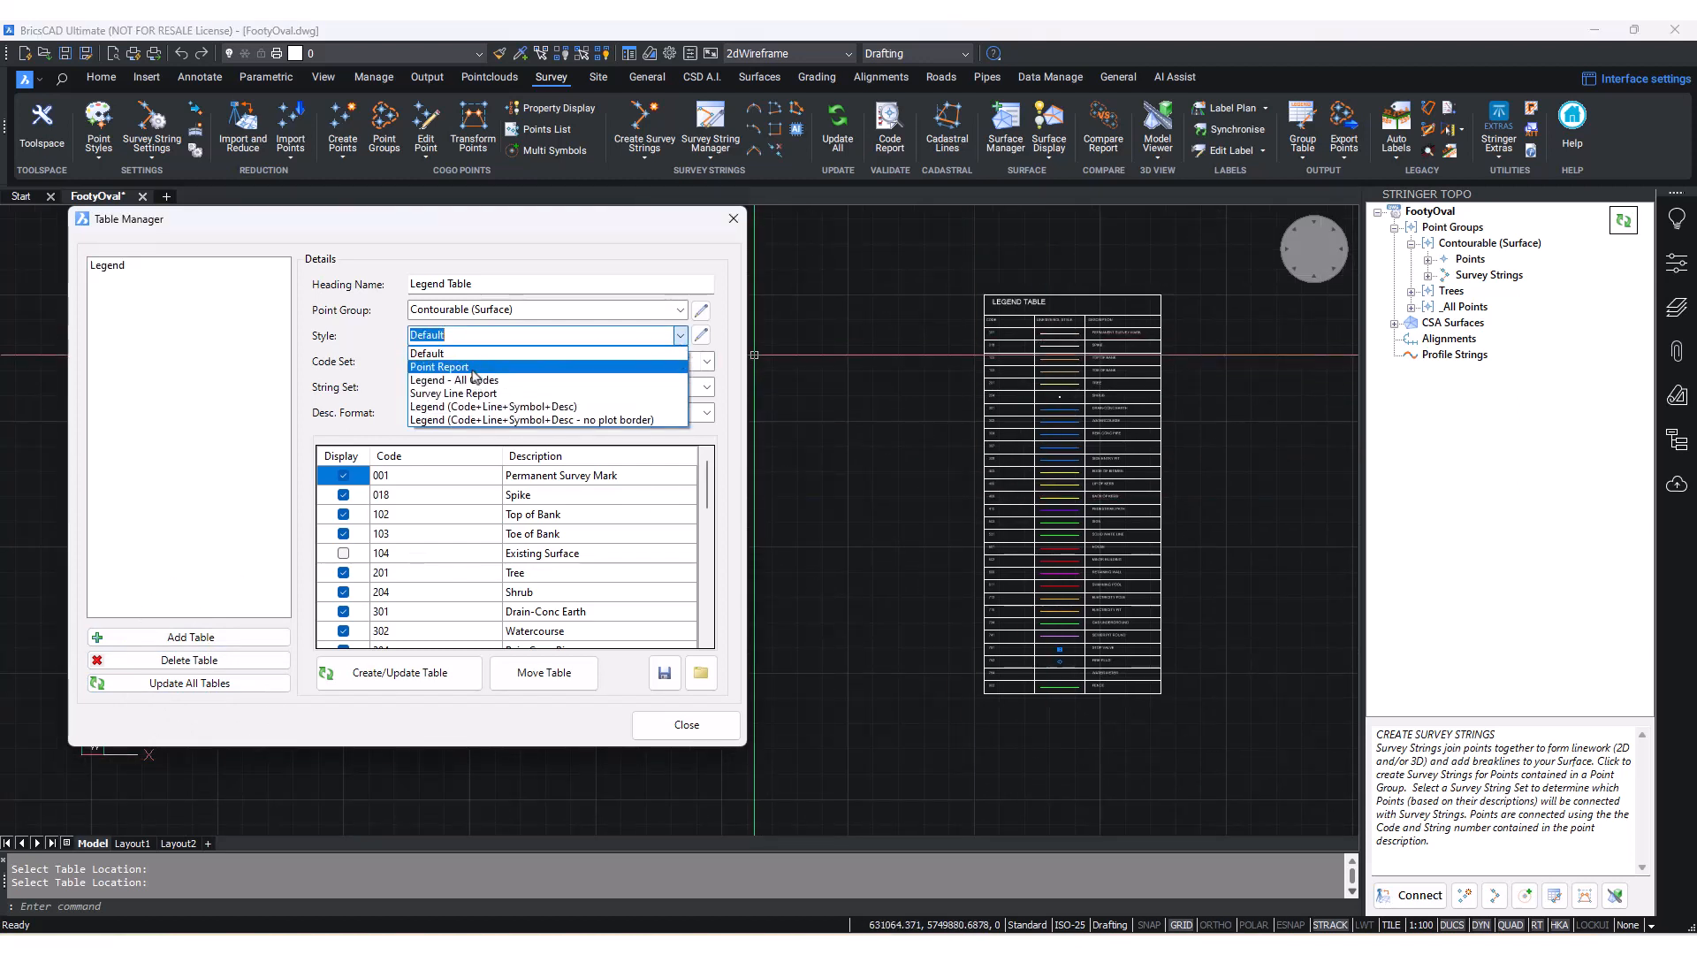
pyautogui.click(439, 366)
pyautogui.click(408, 676)
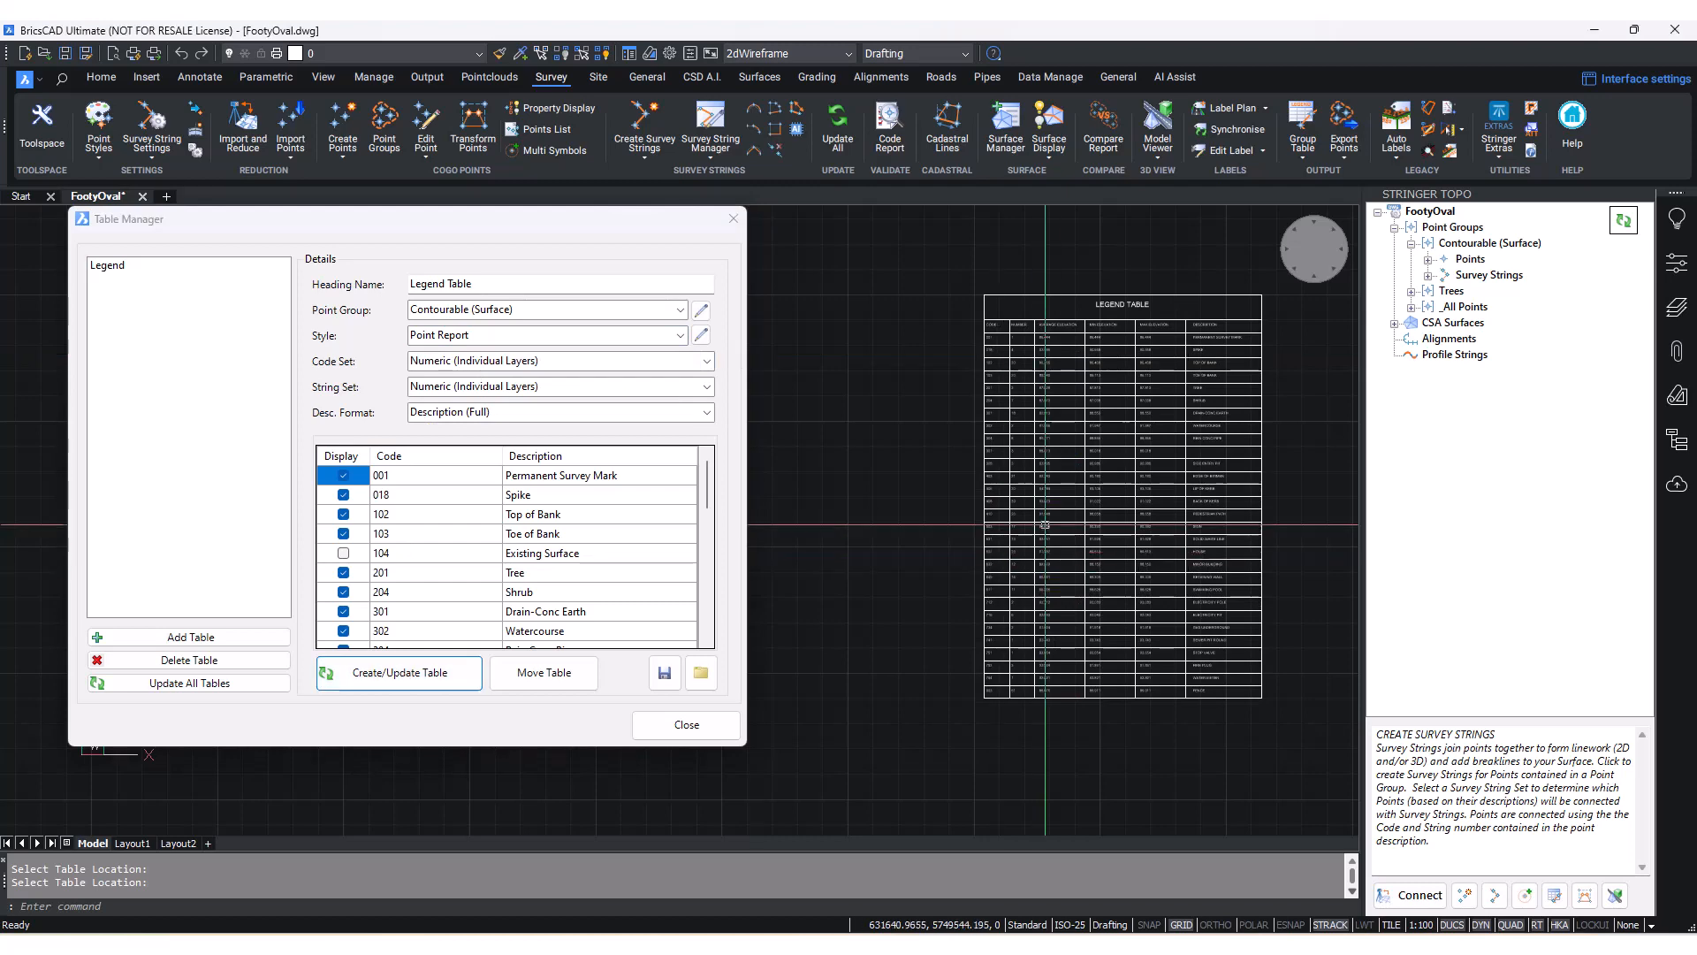
# - Return the legend table to the Default style, update it in the drawing and close the Table Manager
pyautogui.click(682, 336)
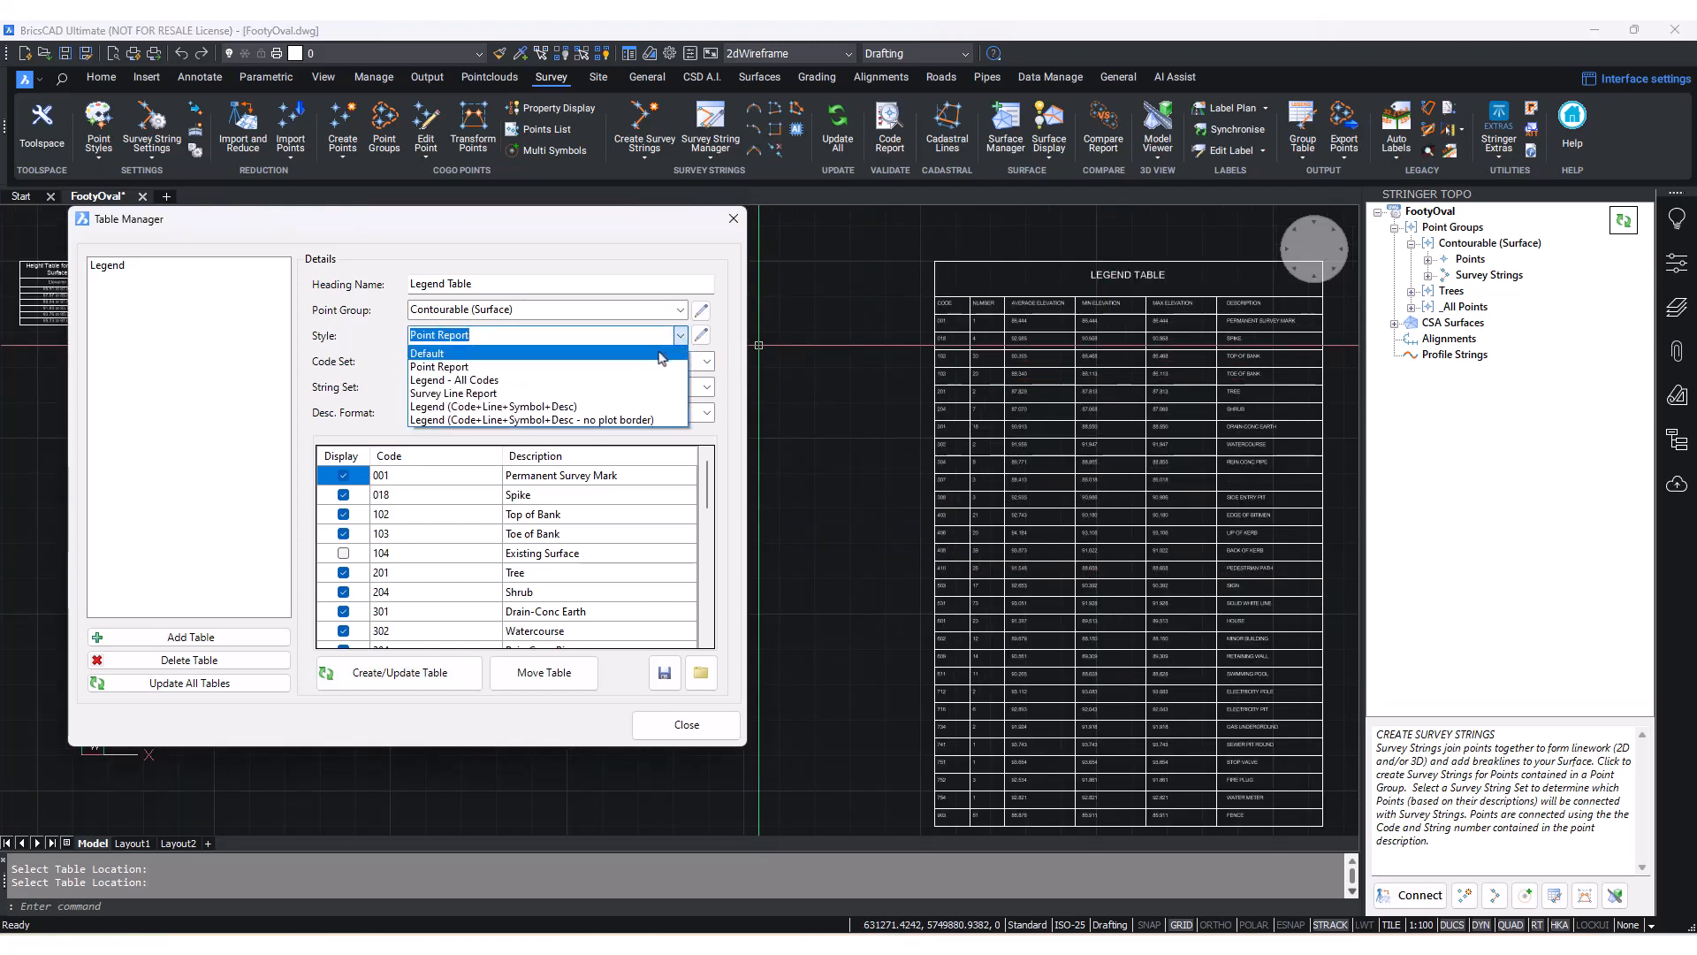
pyautogui.click(435, 352)
pyautogui.click(421, 670)
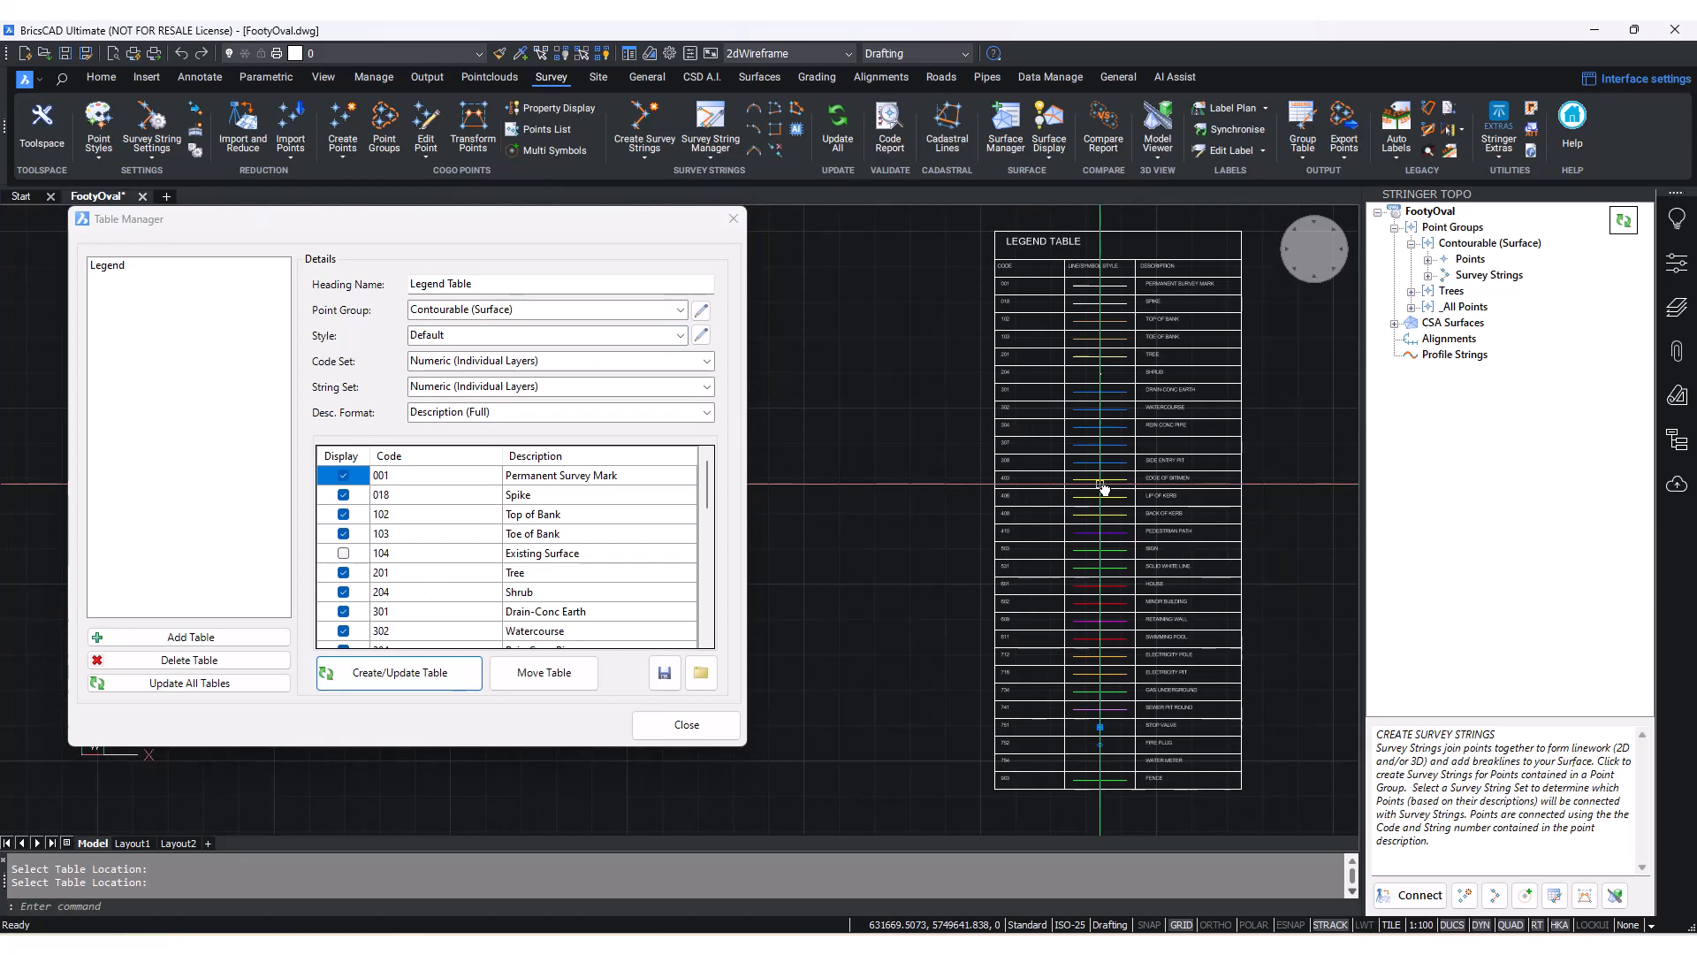
pyautogui.moveTo(652, 220); pyautogui.dragTo(856, 228)
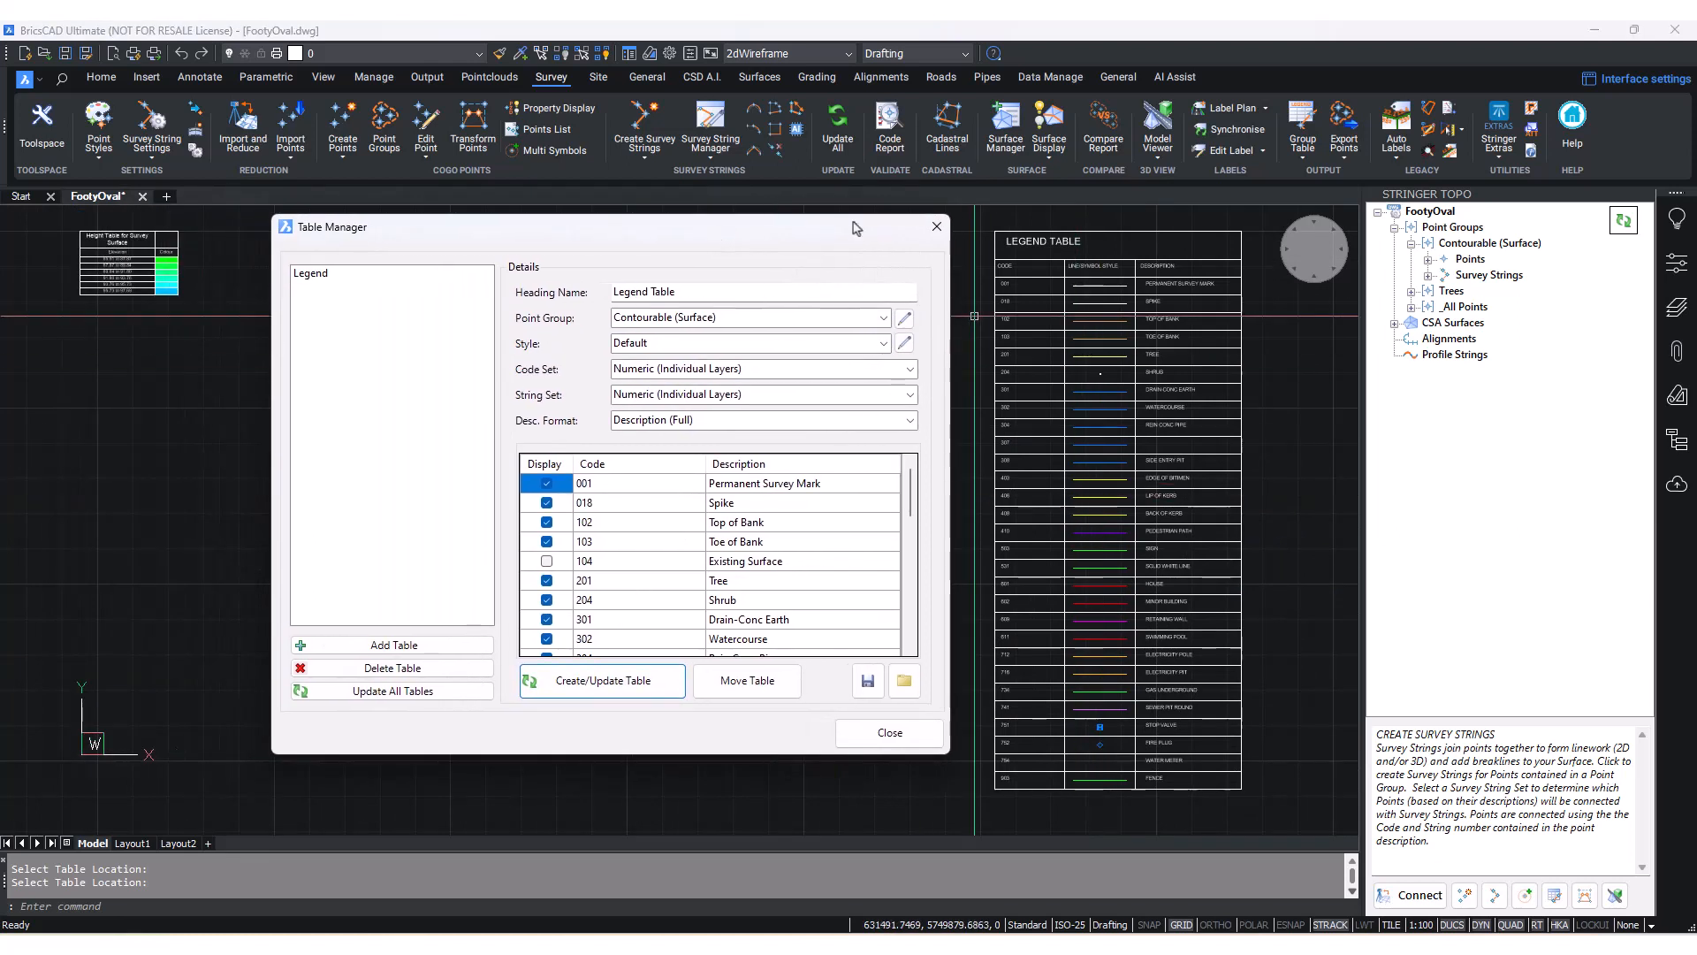
pyautogui.click(902, 735)
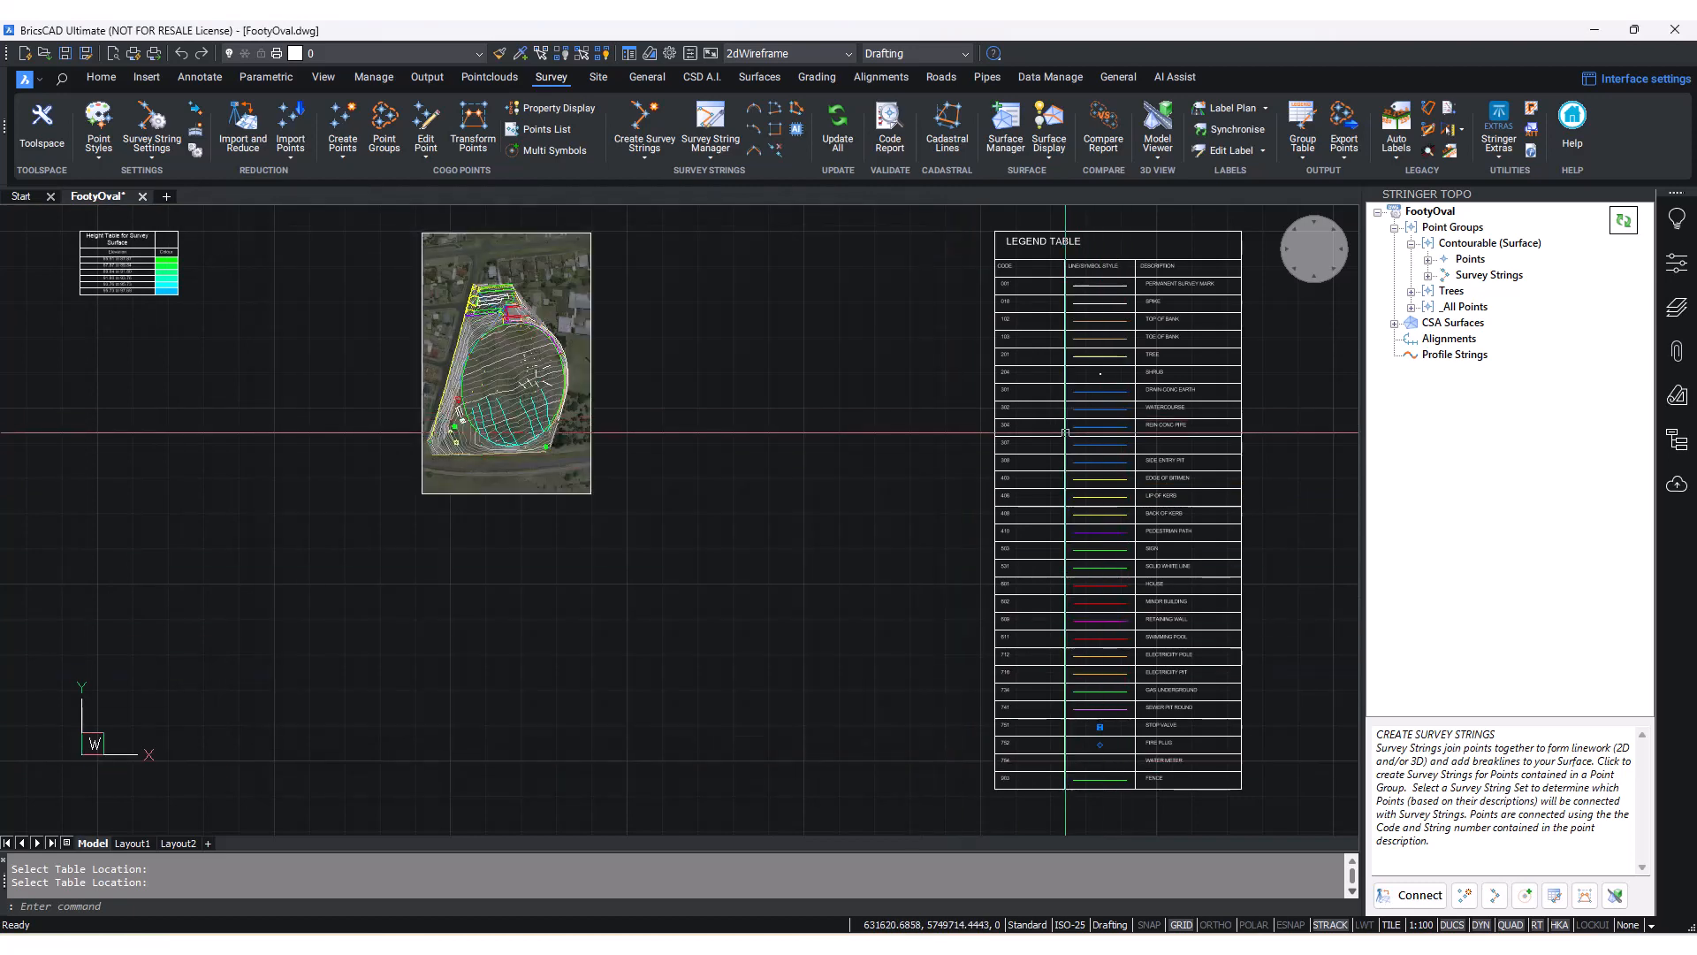
# - Examine the size of the point labels, tree symbols and contours around the southern part of the oval at different magnifications
pyautogui.moveTo(1065, 432); pyautogui.dragTo(1101, 454, button='middle')
pyautogui.moveTo(675, 422); pyautogui.dragTo(970, 478, button='middle')
pyautogui.scroll(3, 946, 478)
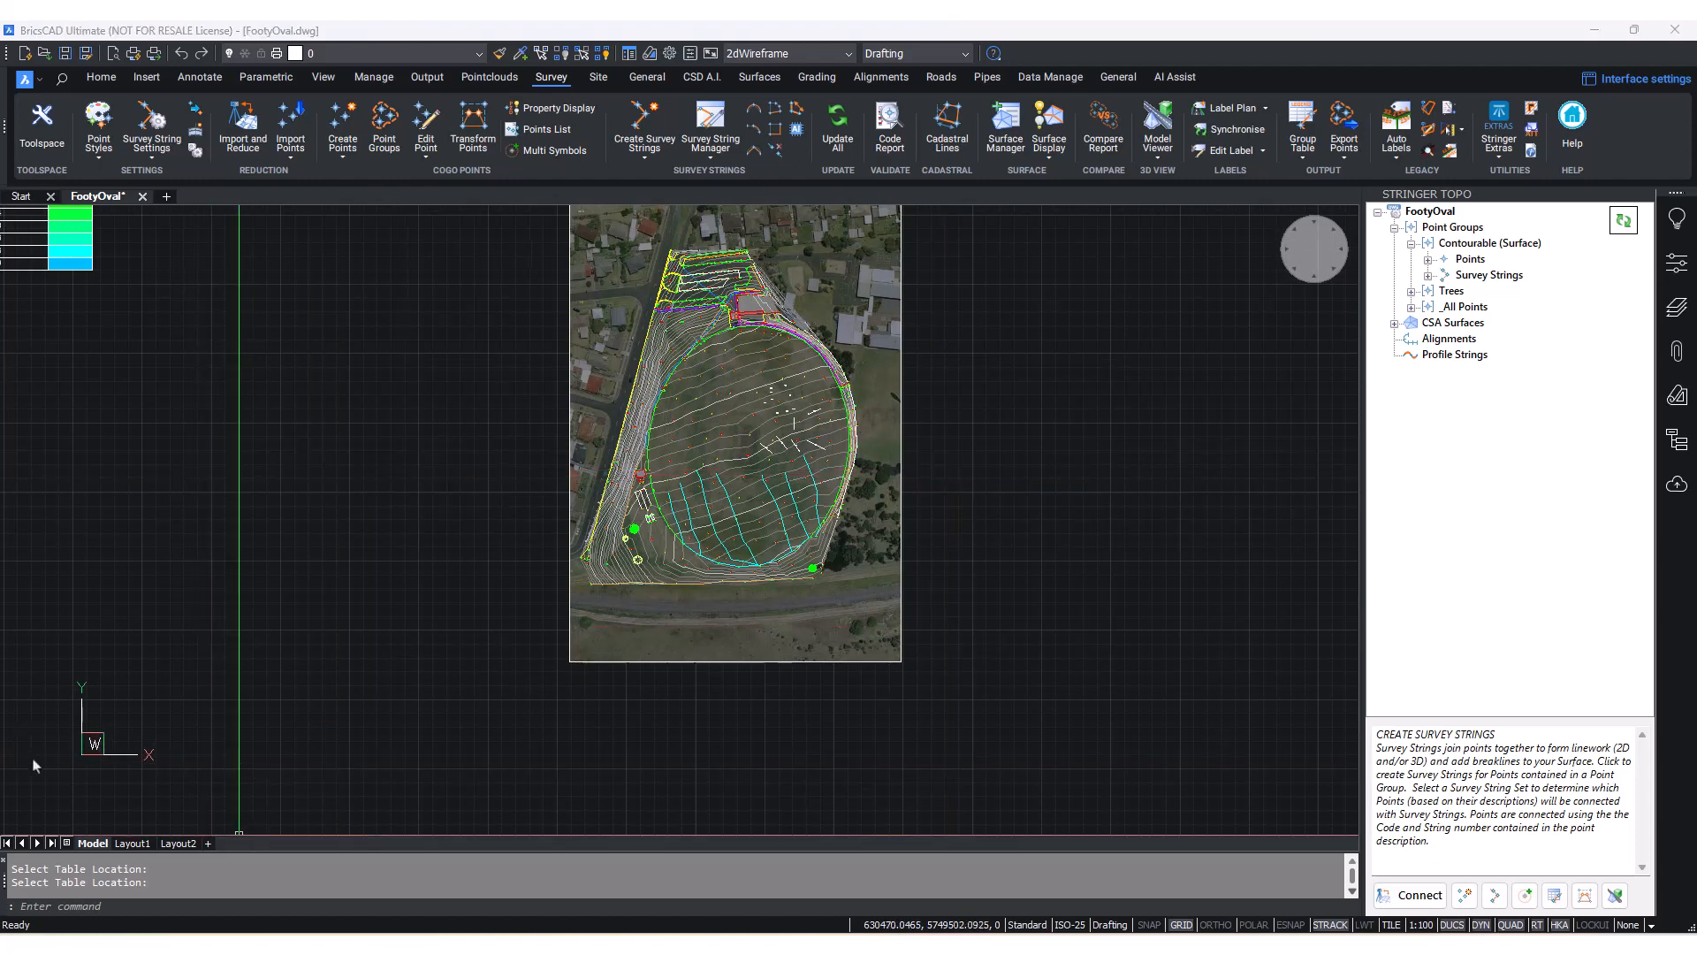
pyautogui.scroll(5, 672, 460)
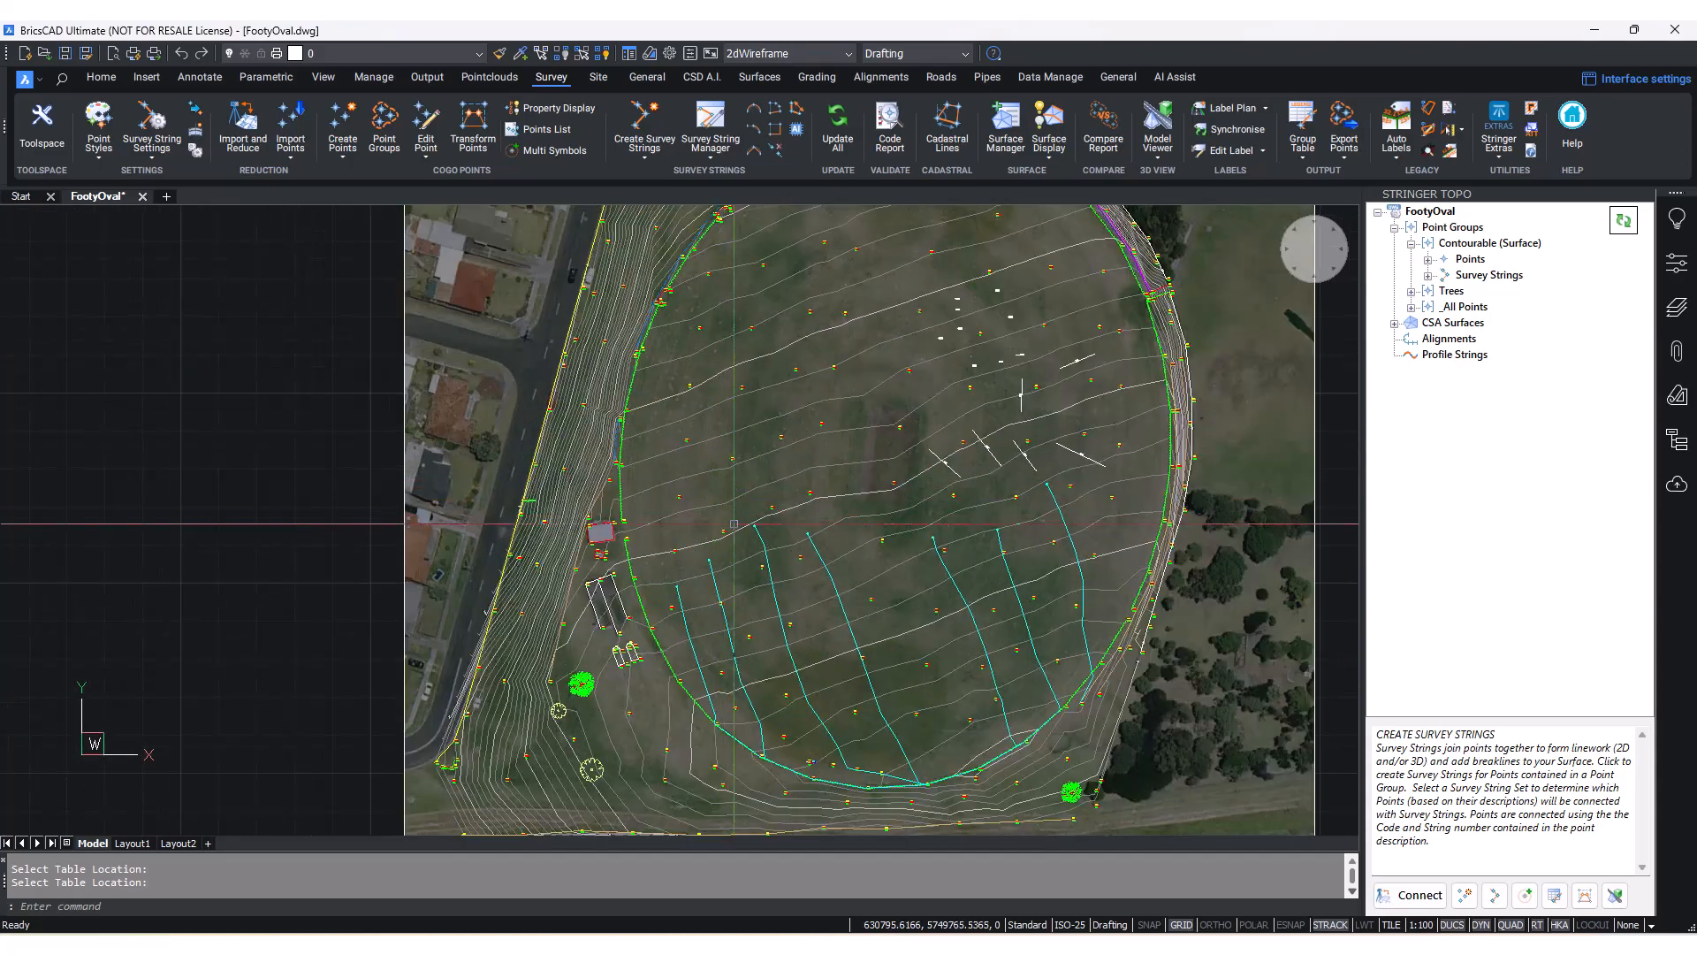
pyautogui.scroll(4, 744, 653)
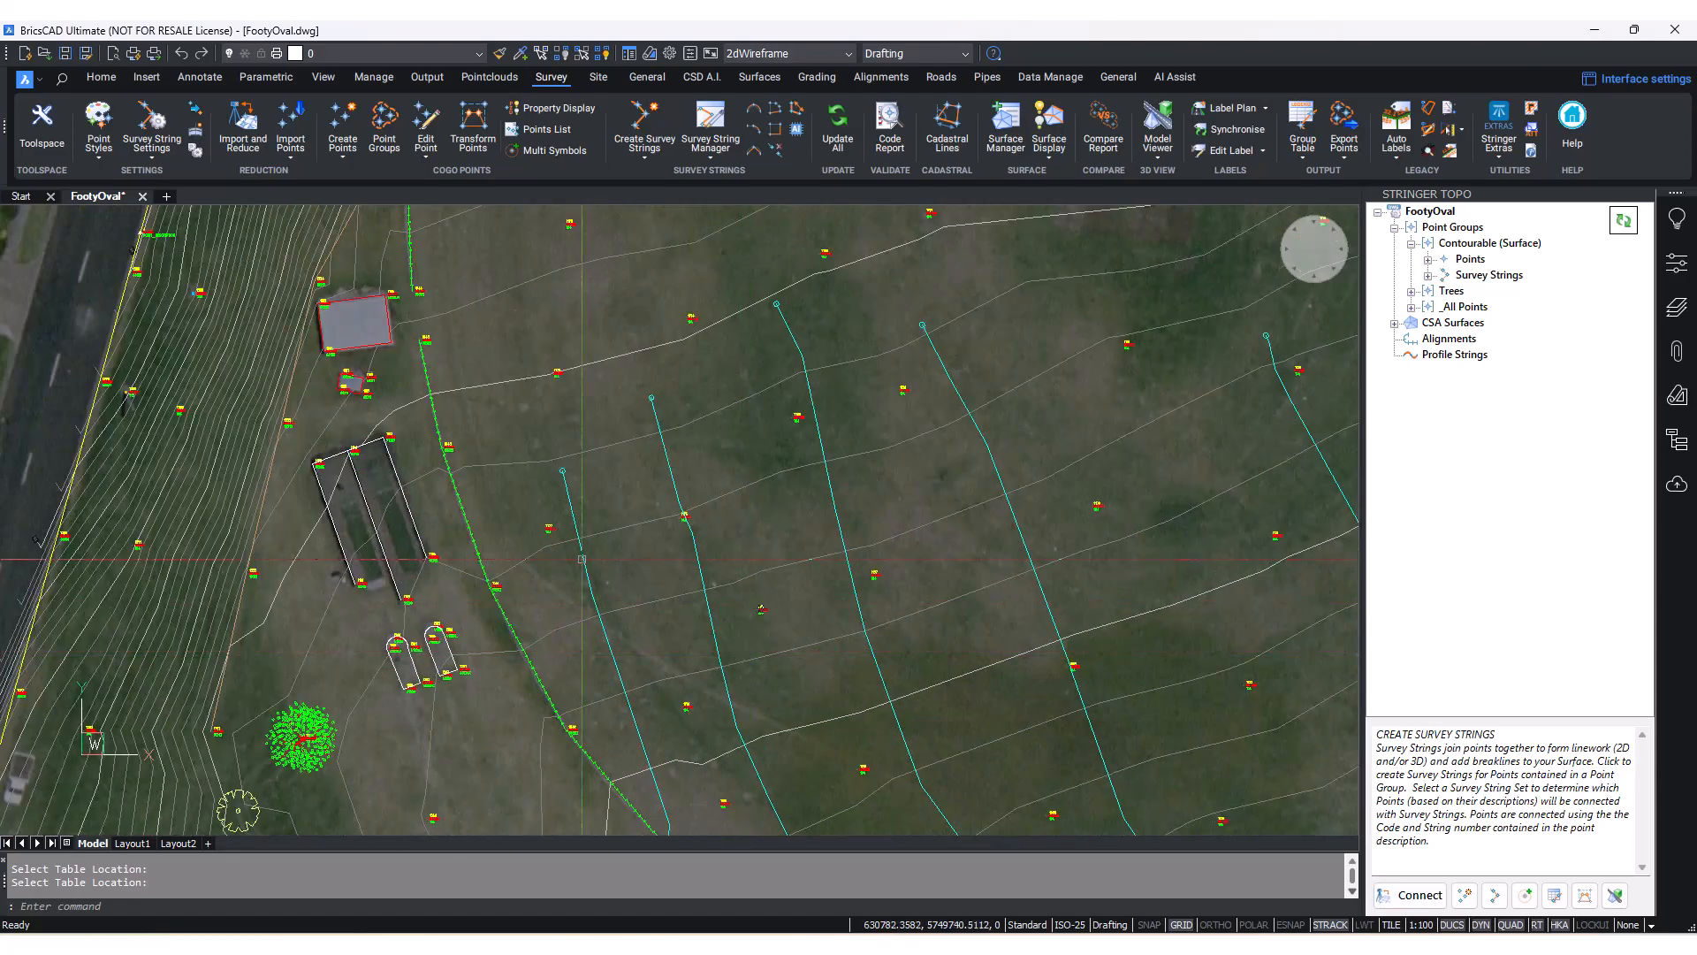
pyautogui.scroll(-9, 571, 530)
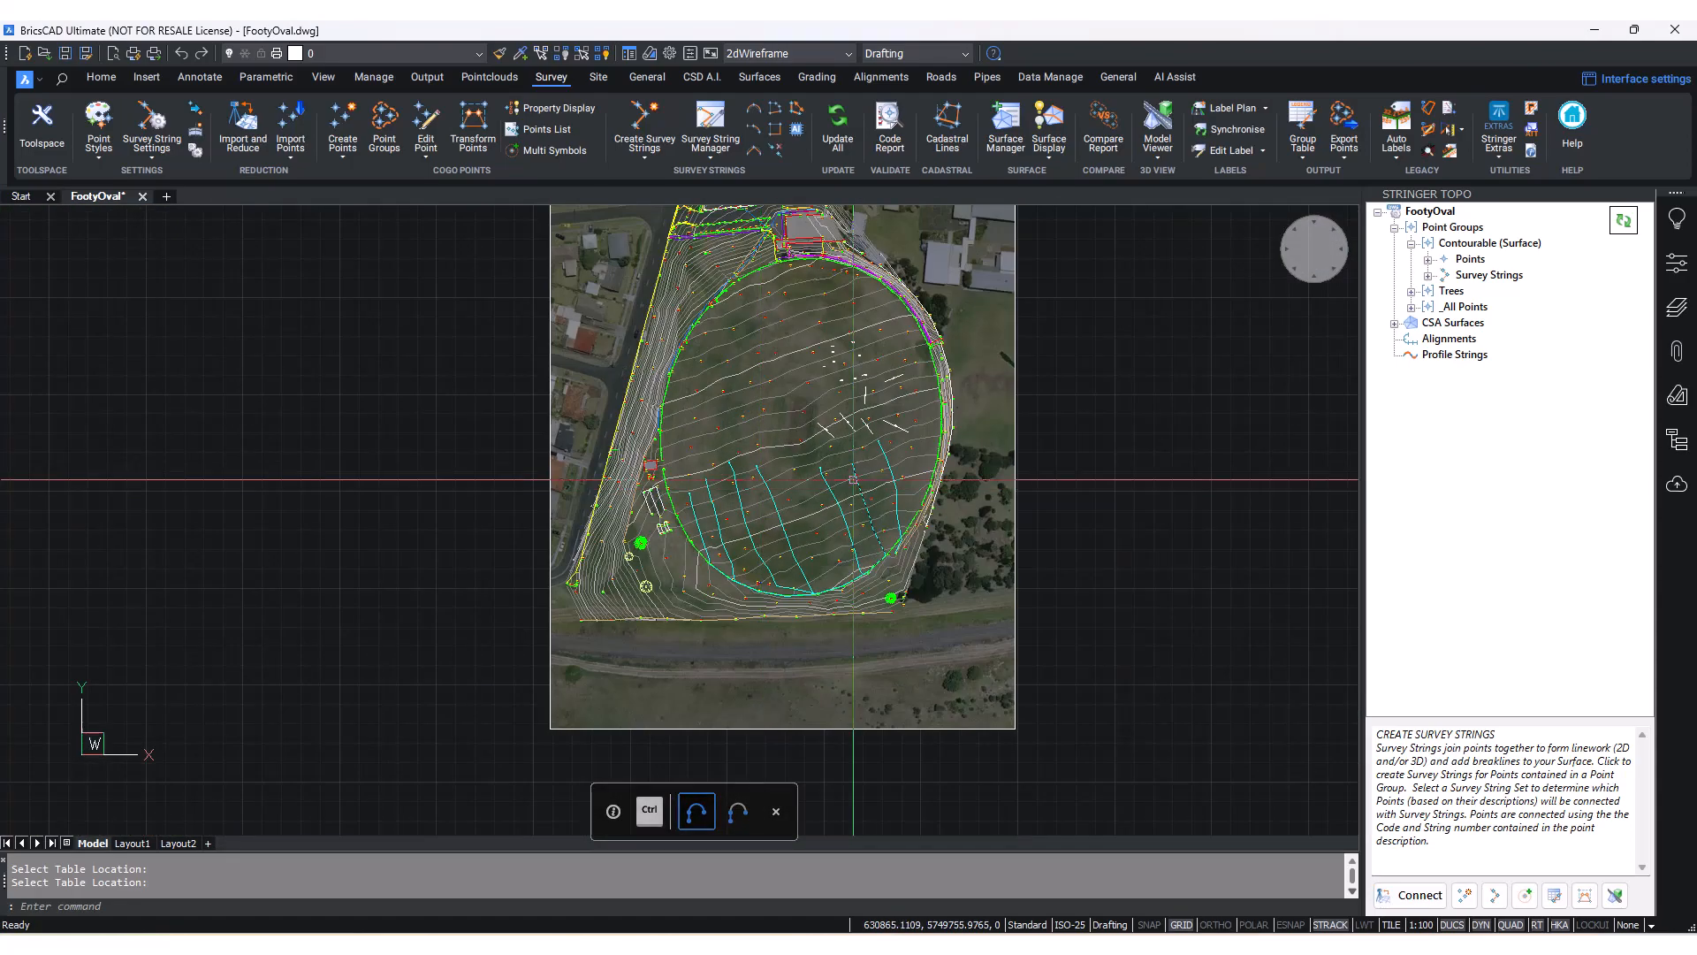
pyautogui.scroll(6, 649, 567)
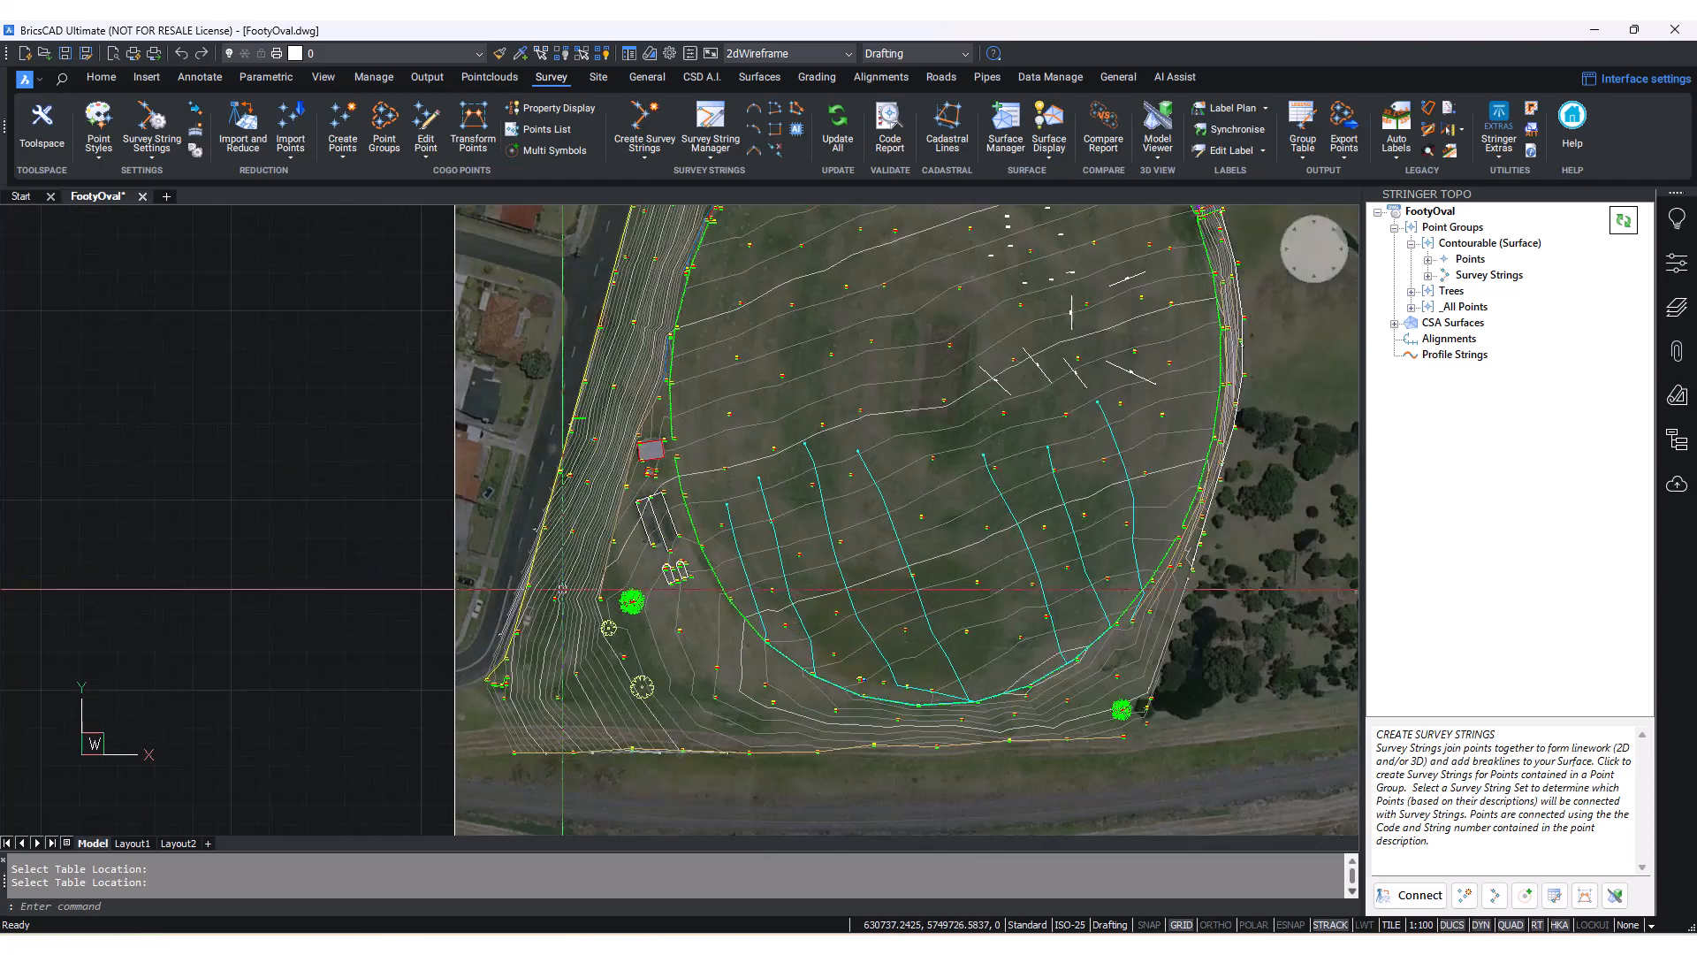
pyautogui.scroll(2, 716, 686)
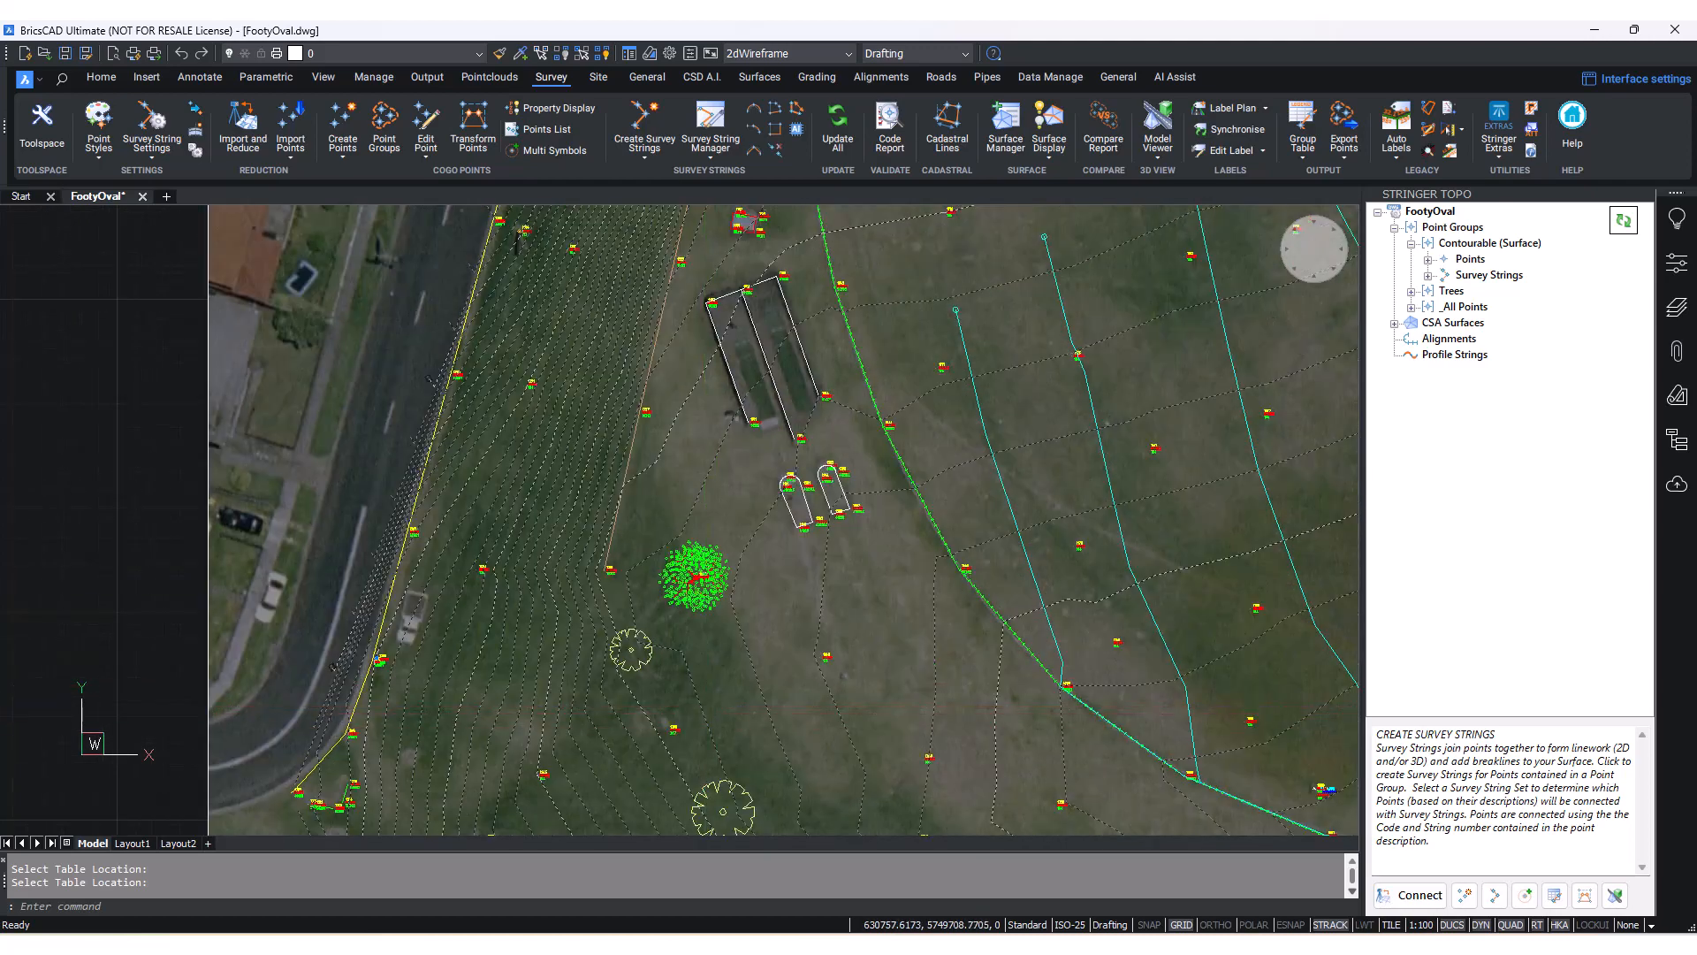
pyautogui.moveTo(710, 716); pyautogui.dragTo(681, 544, button='middle')
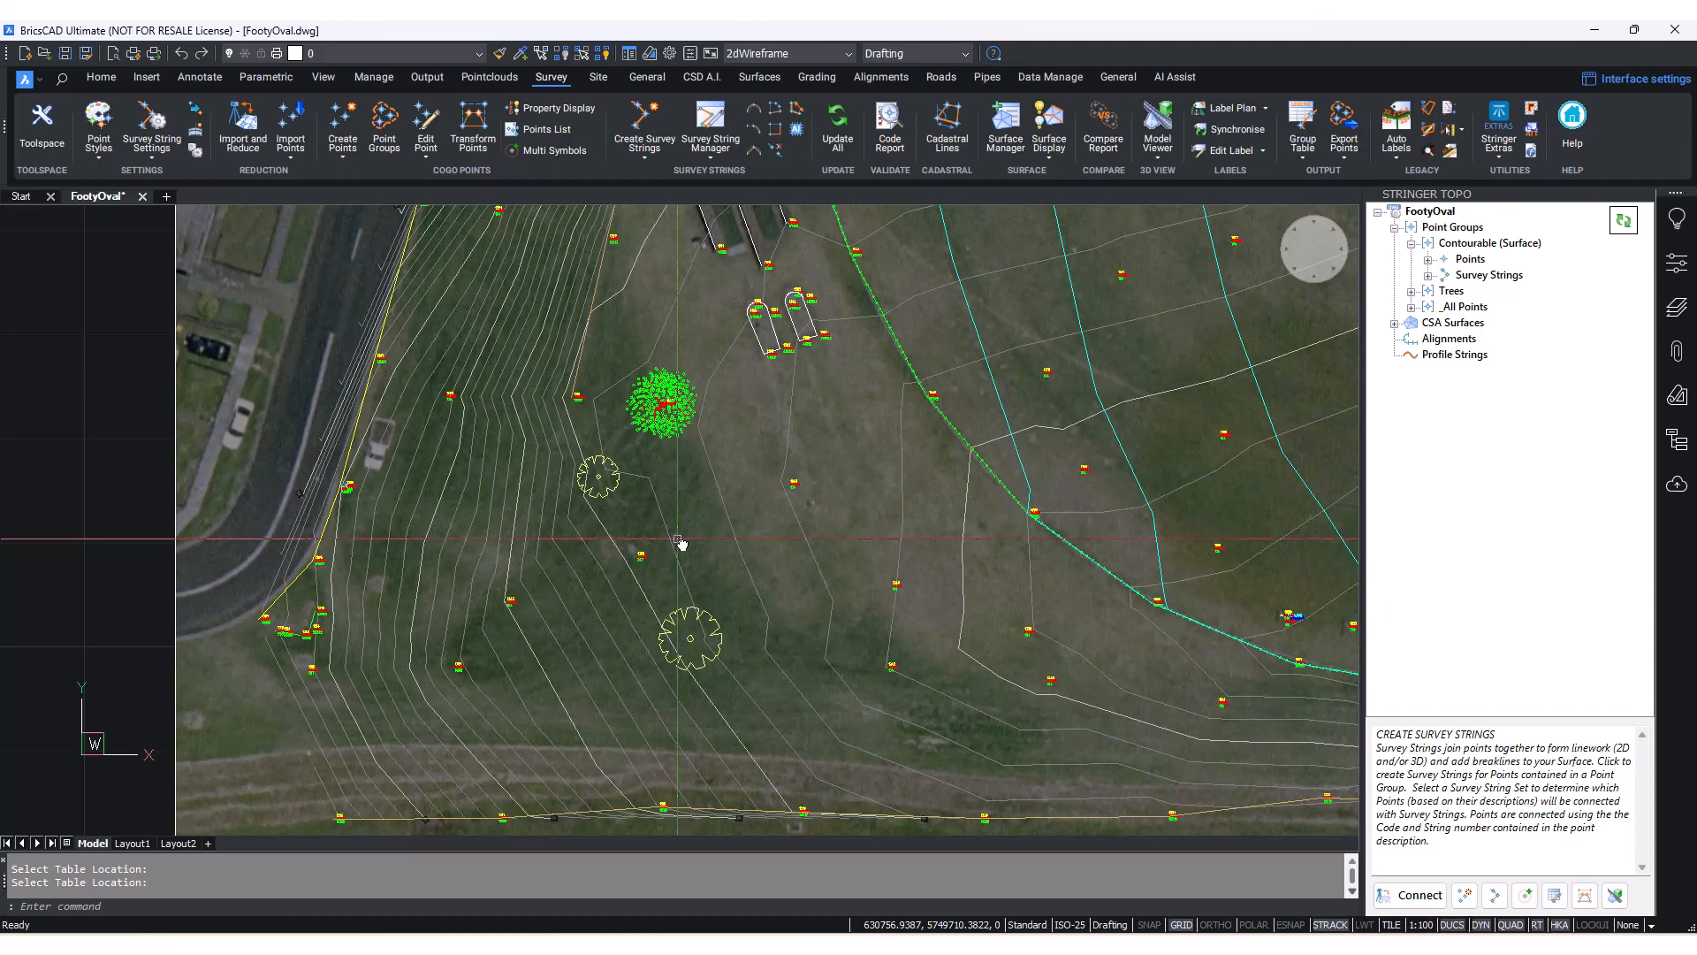
pyautogui.scroll(-4, 539, 406)
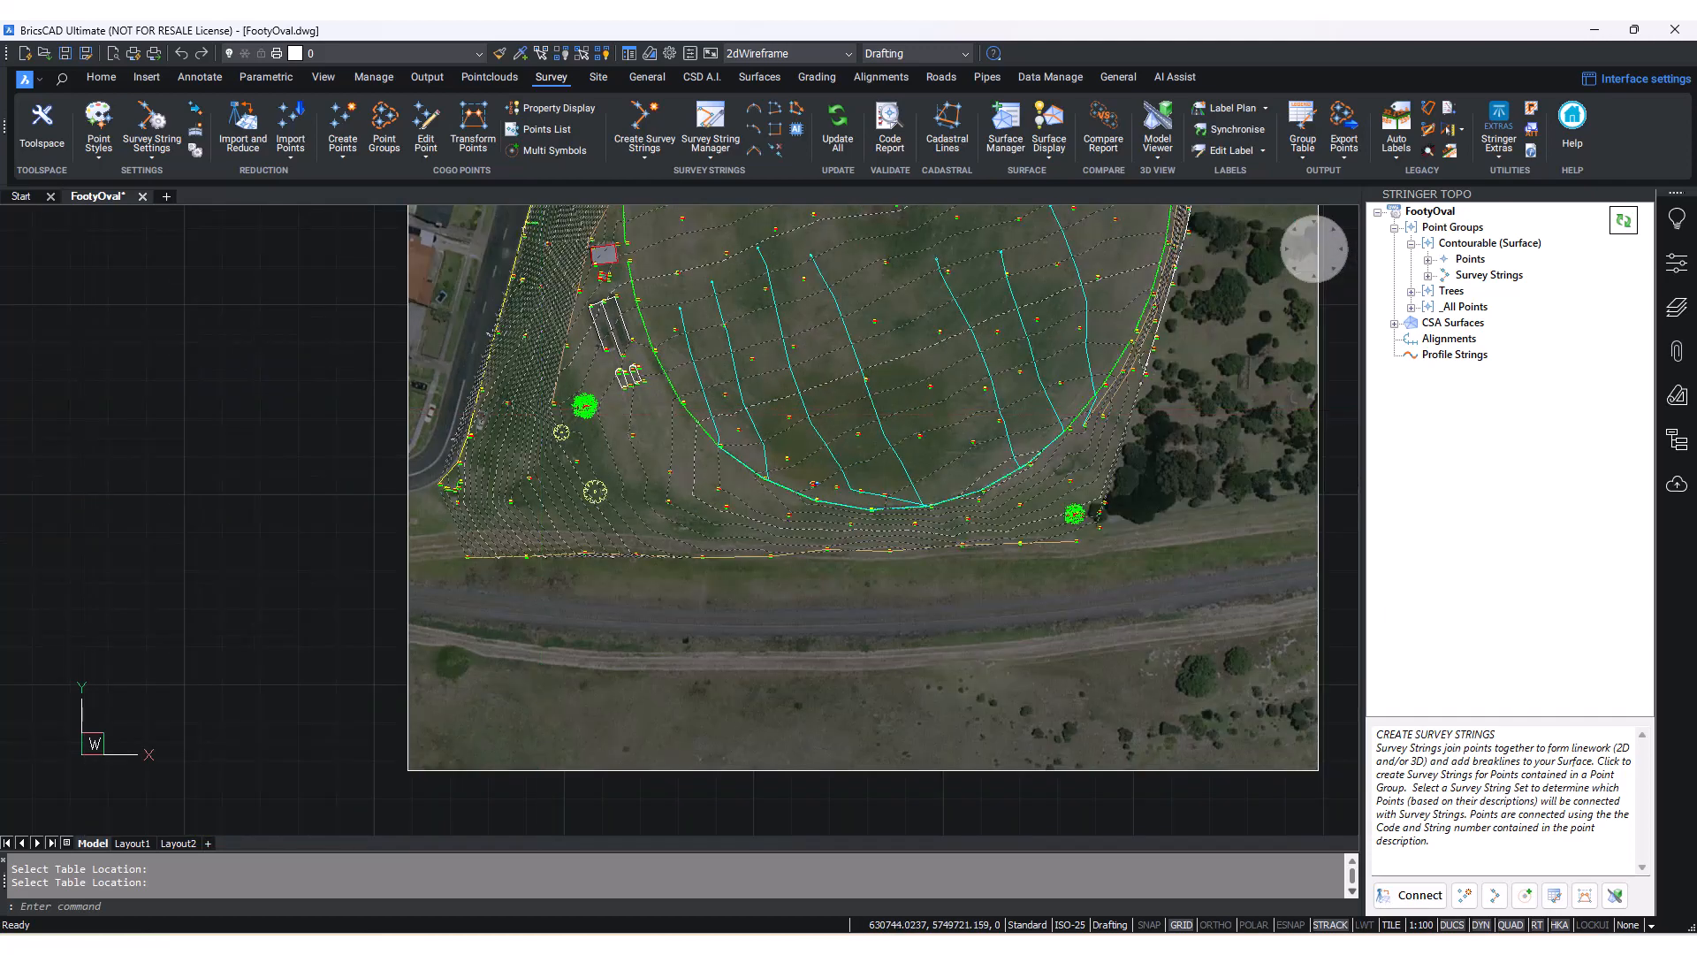
pyautogui.scroll(-2, 663, 345)
pyautogui.moveTo(663, 344); pyautogui.dragTo(686, 530, button='middle')
pyautogui.moveTo(610, 583); pyautogui.dragTo(593, 478, button='middle')
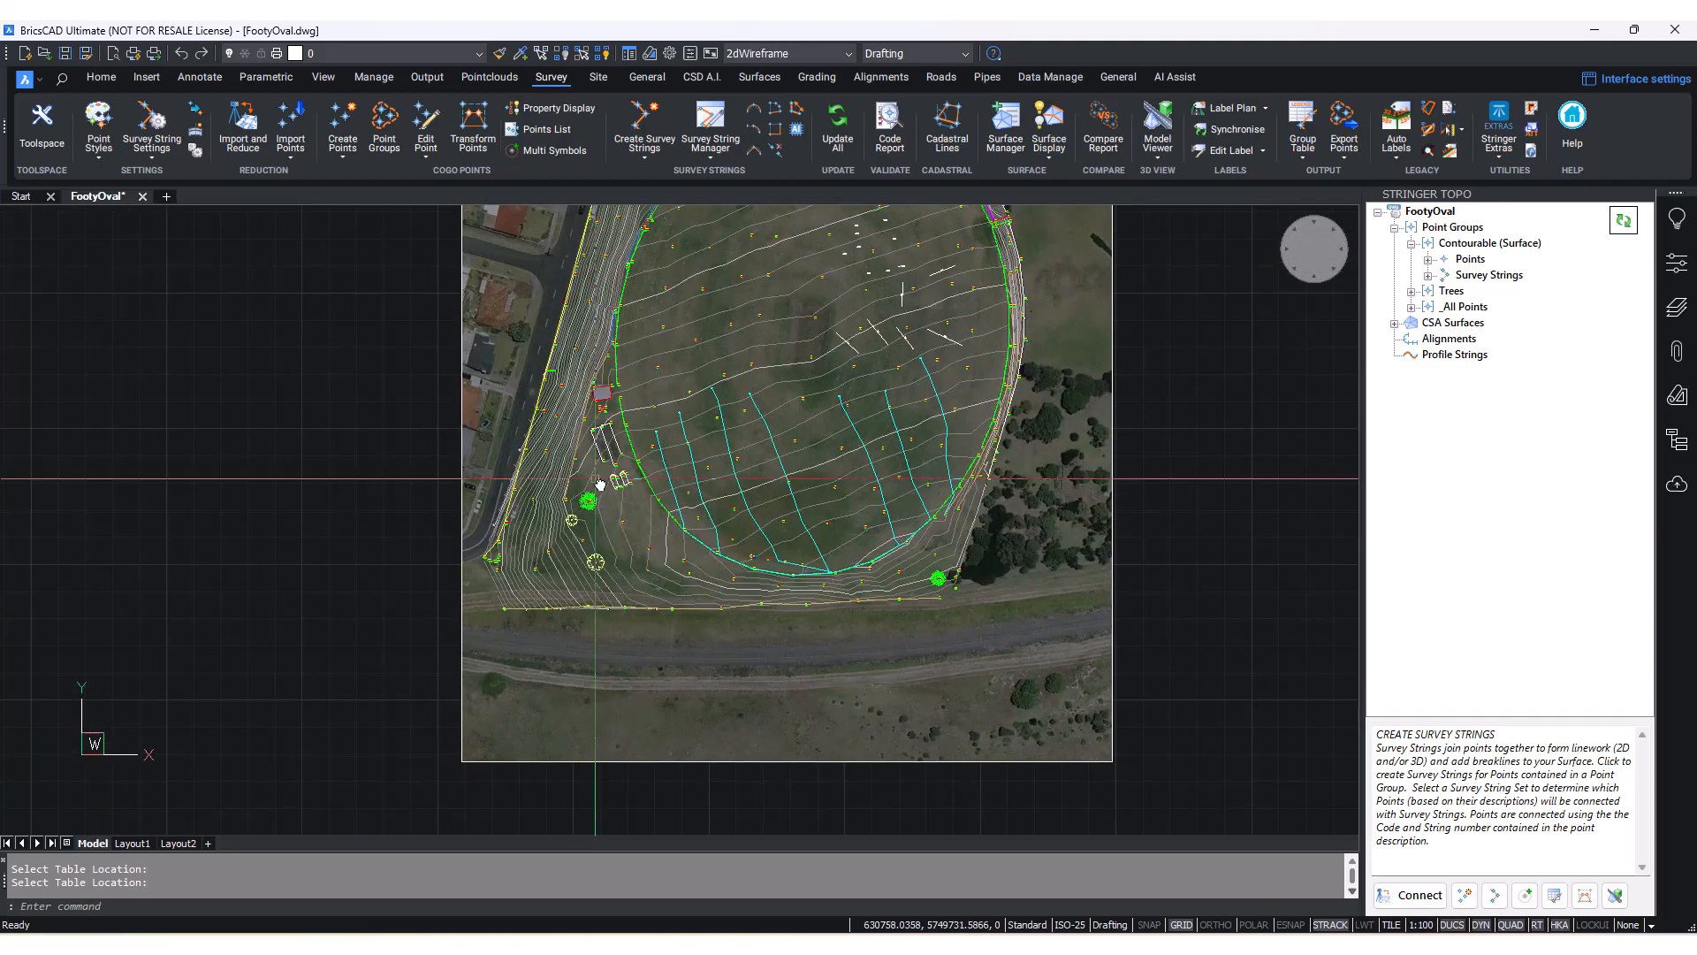
# - In Layout1, create two vertical viewports within a rectangle set inside the sheet edges
pyautogui.click(130, 845)
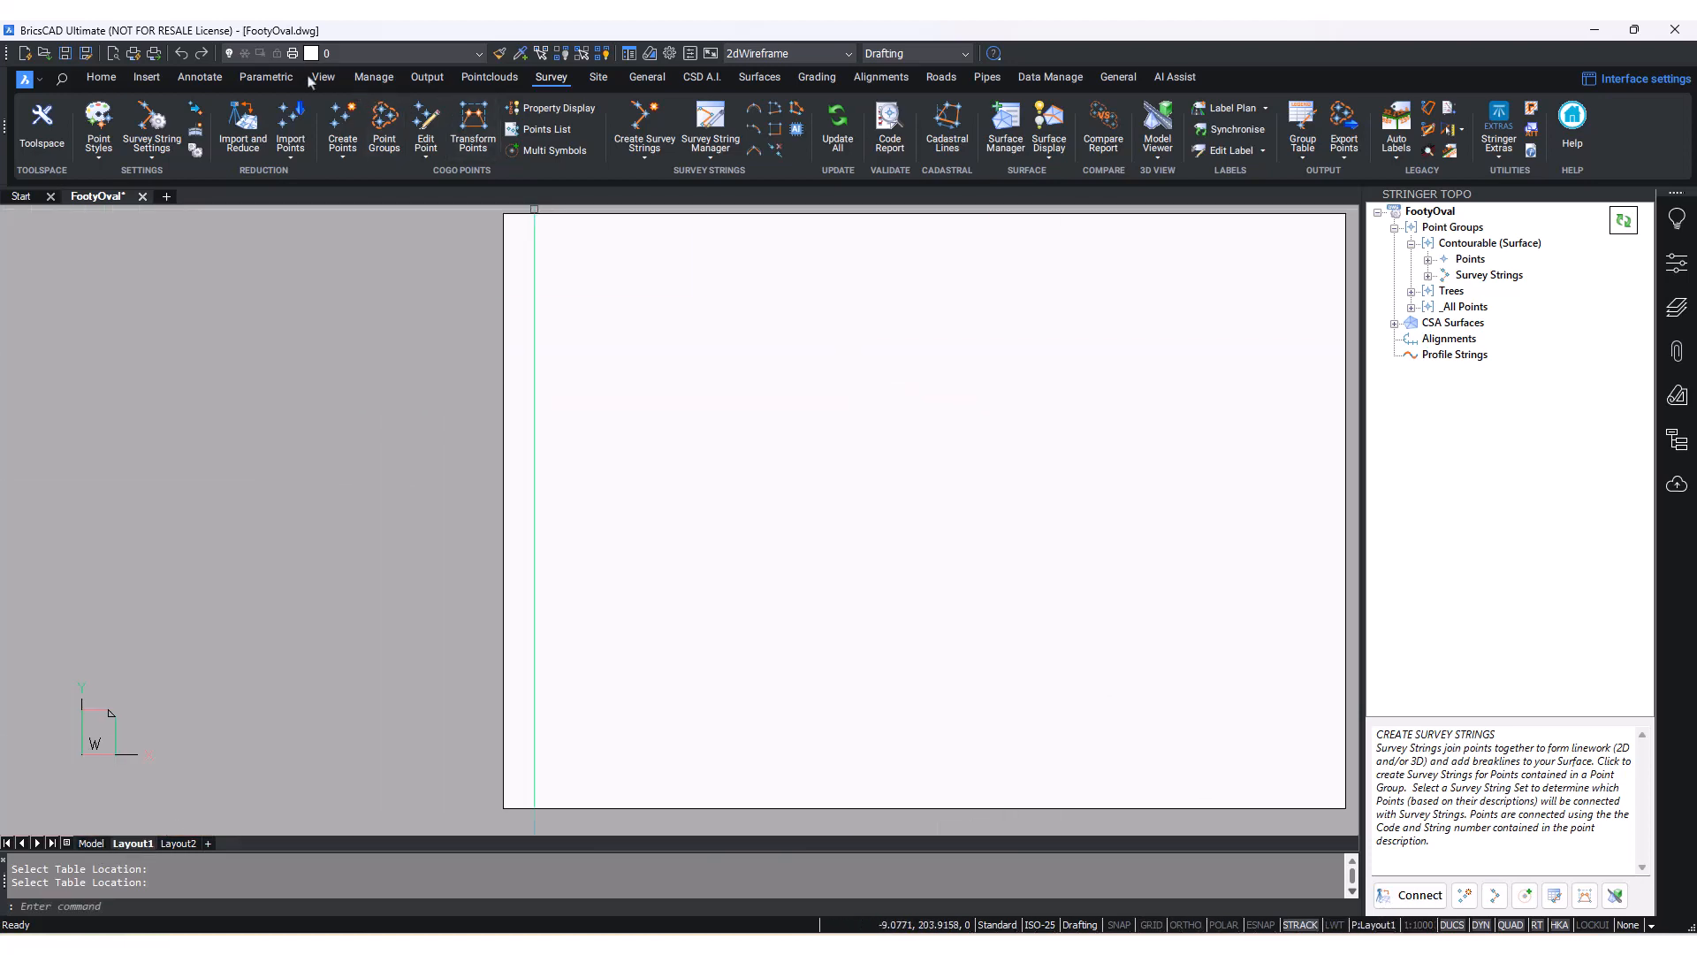
pyautogui.click(320, 78)
pyautogui.click(576, 141)
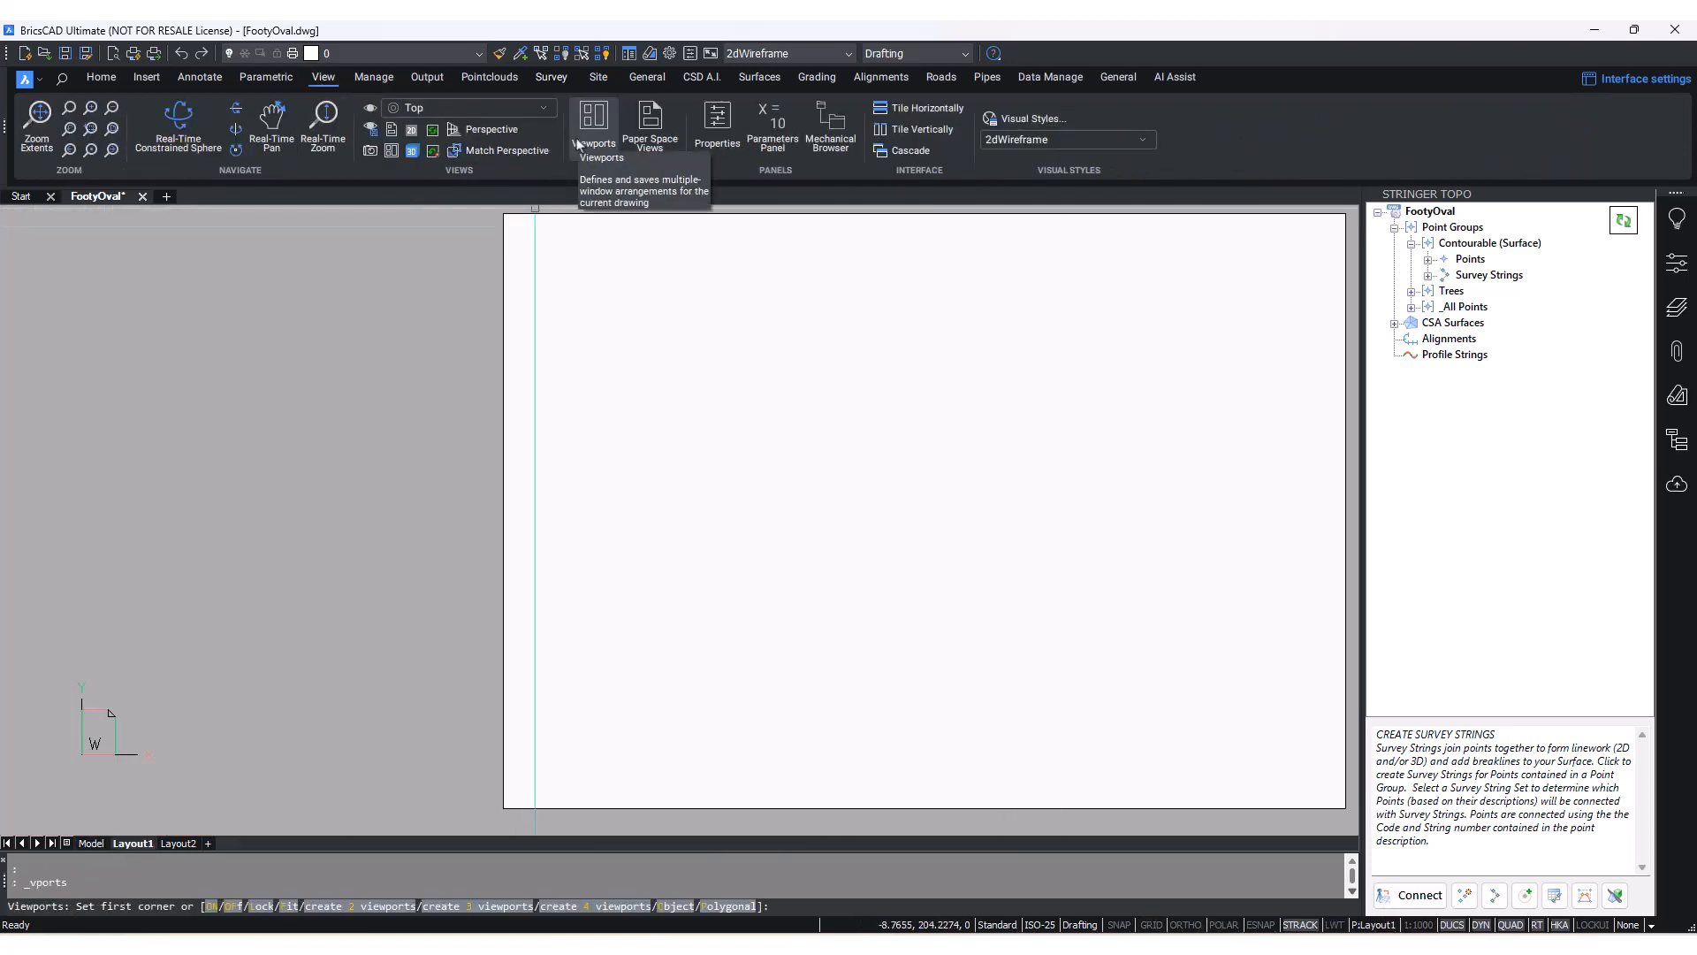
pyautogui.click(347, 906)
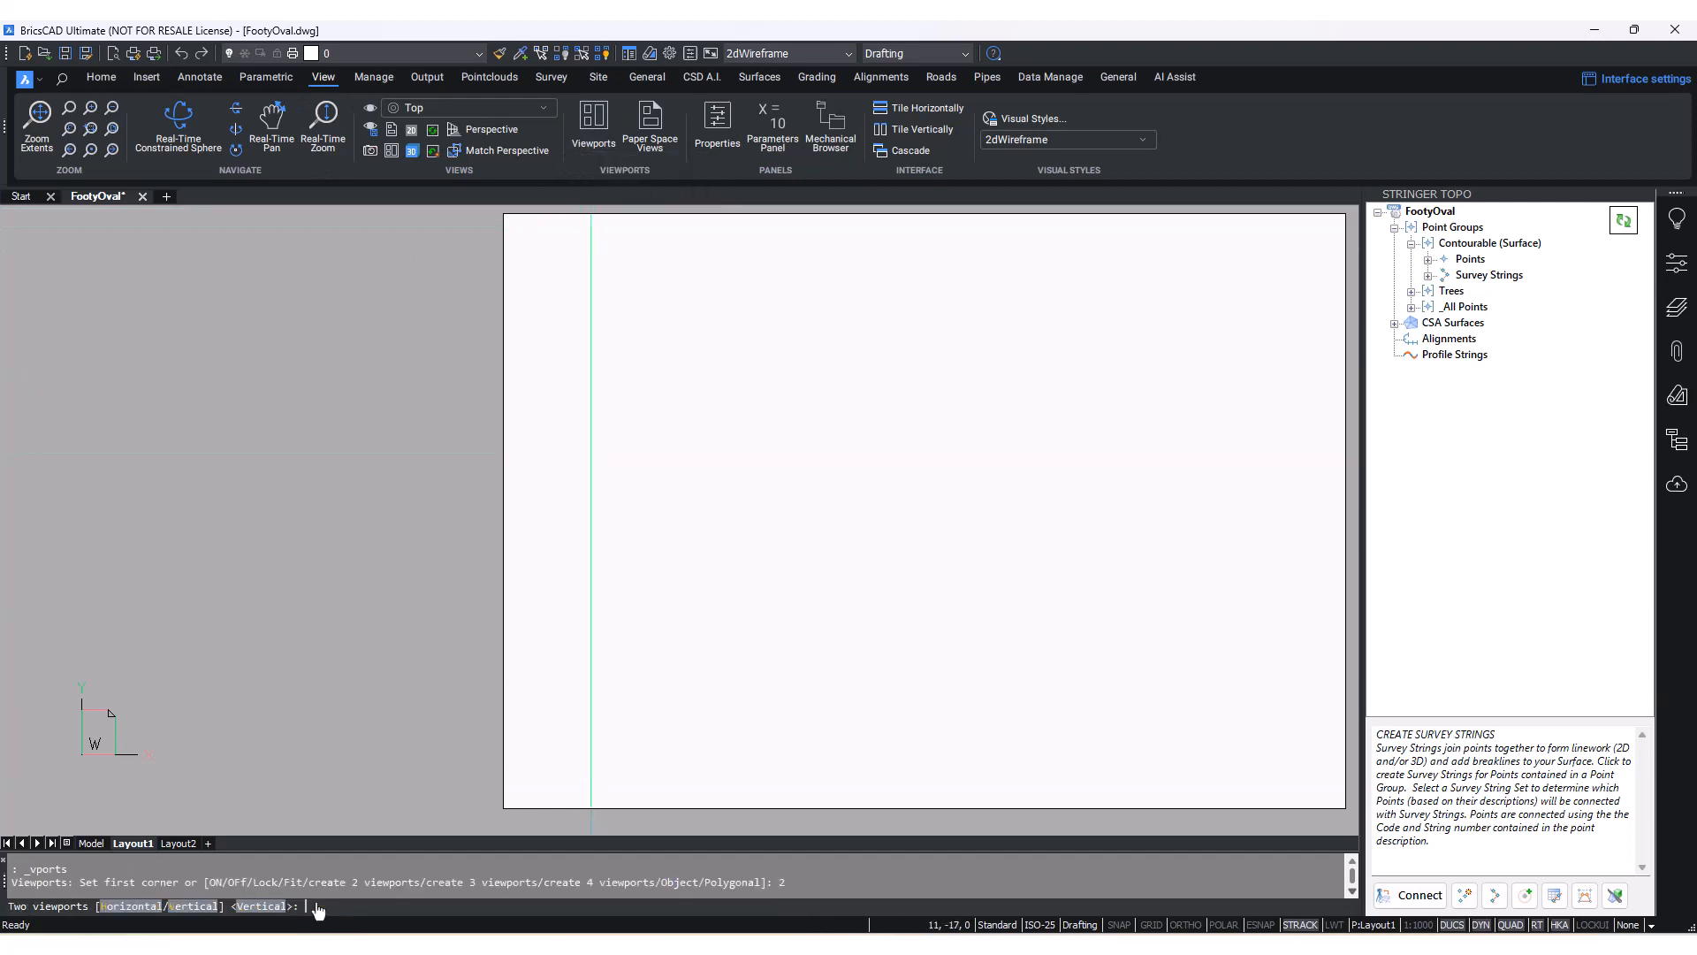
pyautogui.click(240, 913)
pyautogui.scroll(-2, 589, 347)
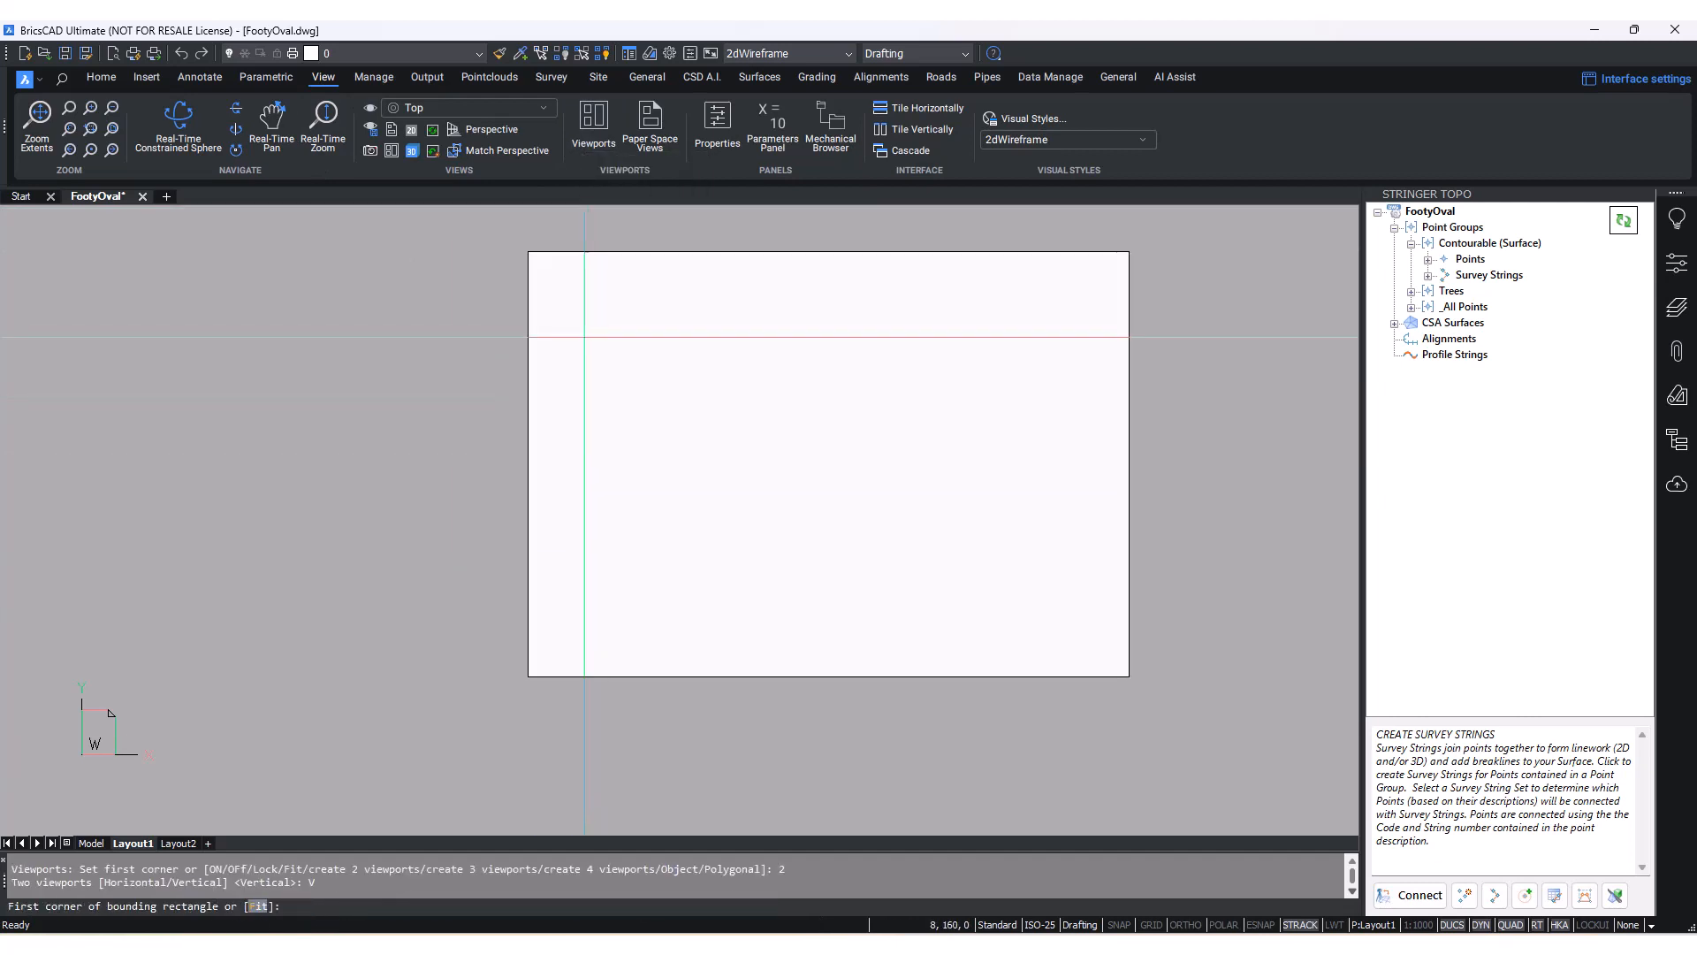
pyautogui.click(571, 309)
pyautogui.click(1092, 617)
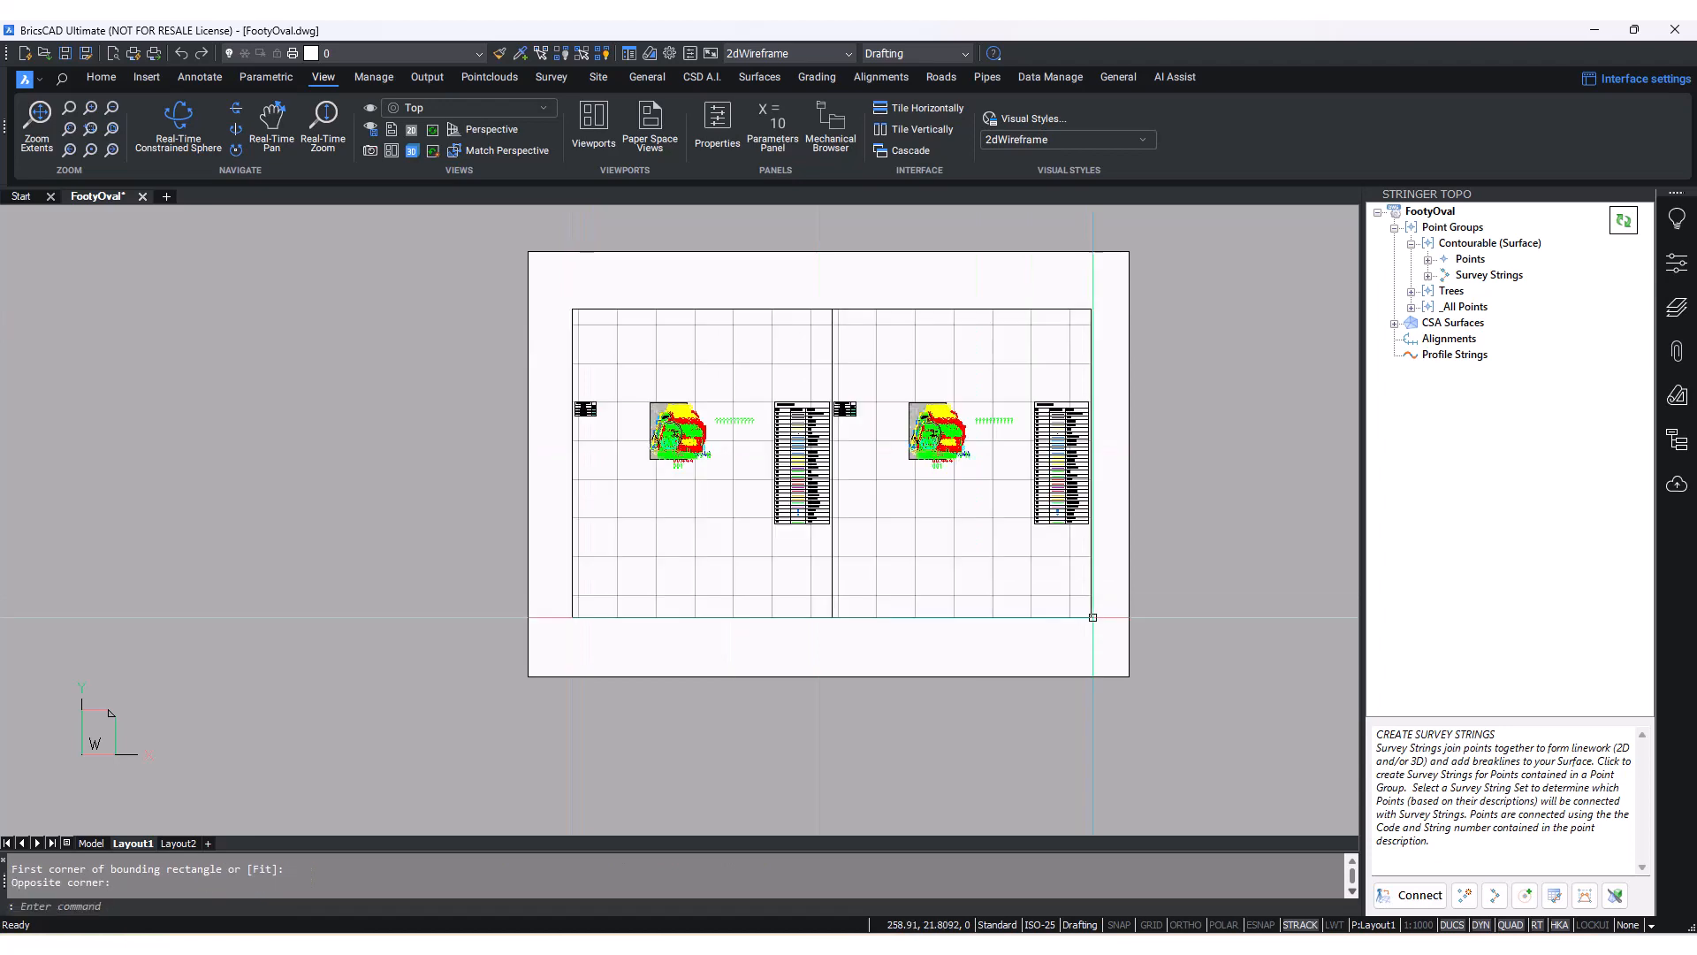
pyautogui.moveTo(658, 445); pyautogui.dragTo(681, 451, button='middle')
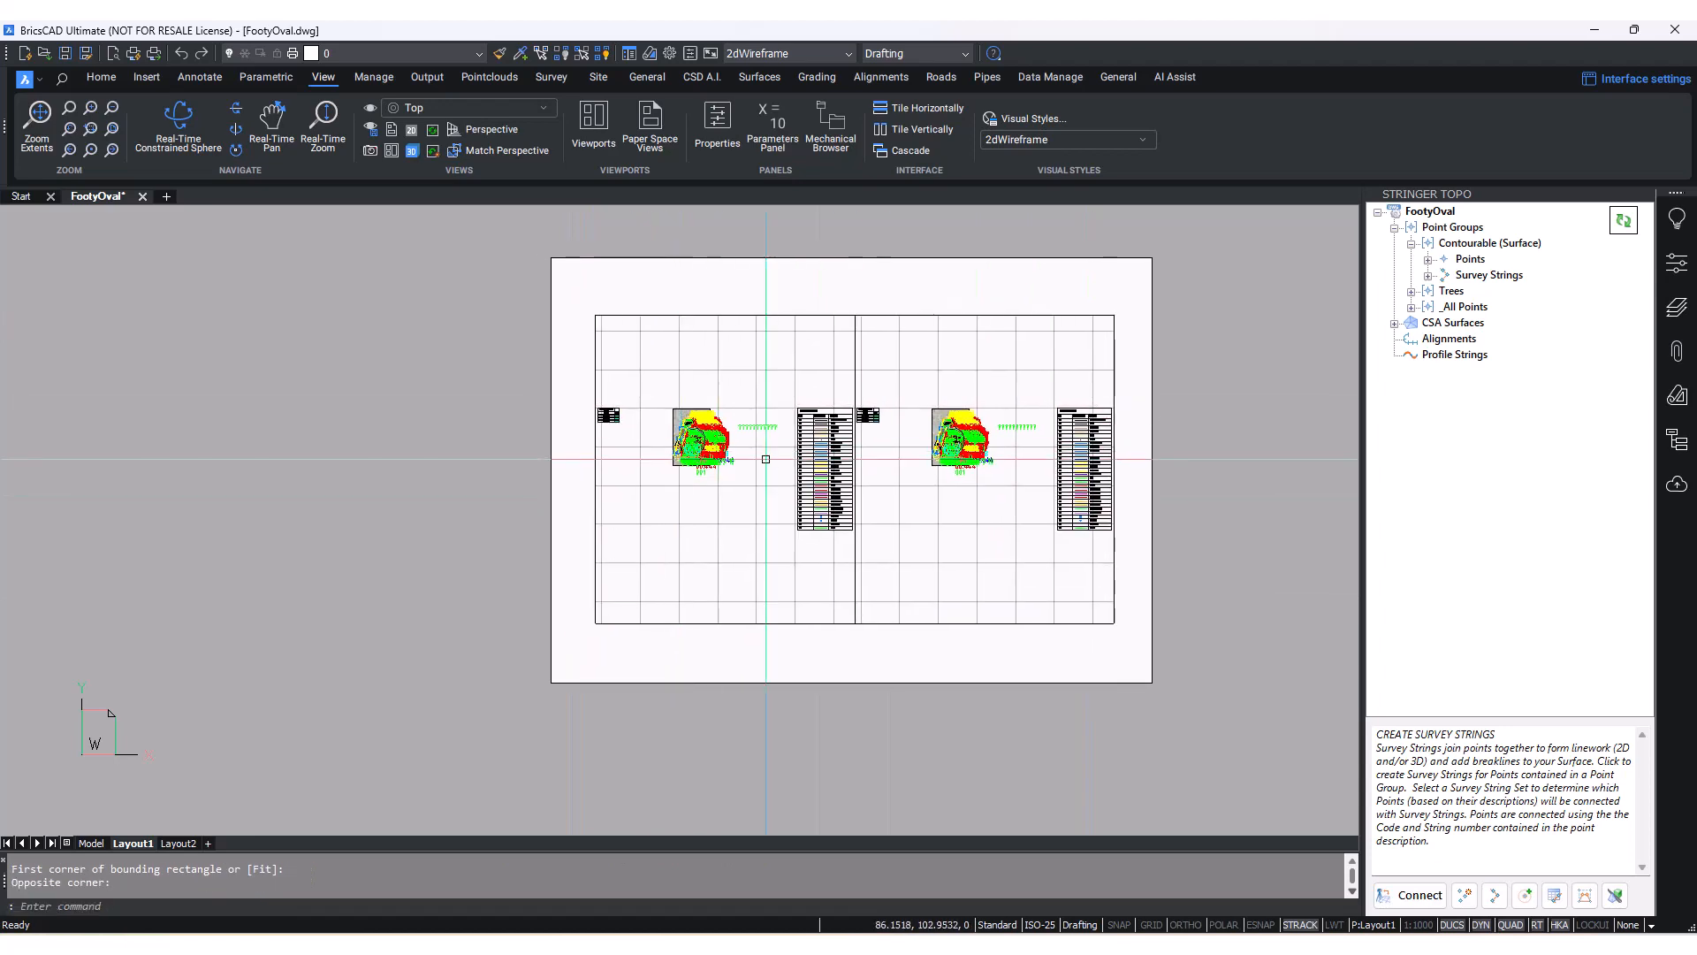
# - Magnify the oval in the left viewport and fit the whole site in the right one, and regenerate all viewports from paper space
pyautogui.click(714, 373)
pyautogui.doubleClick(713, 373)
pyautogui.scroll(8, 690, 431)
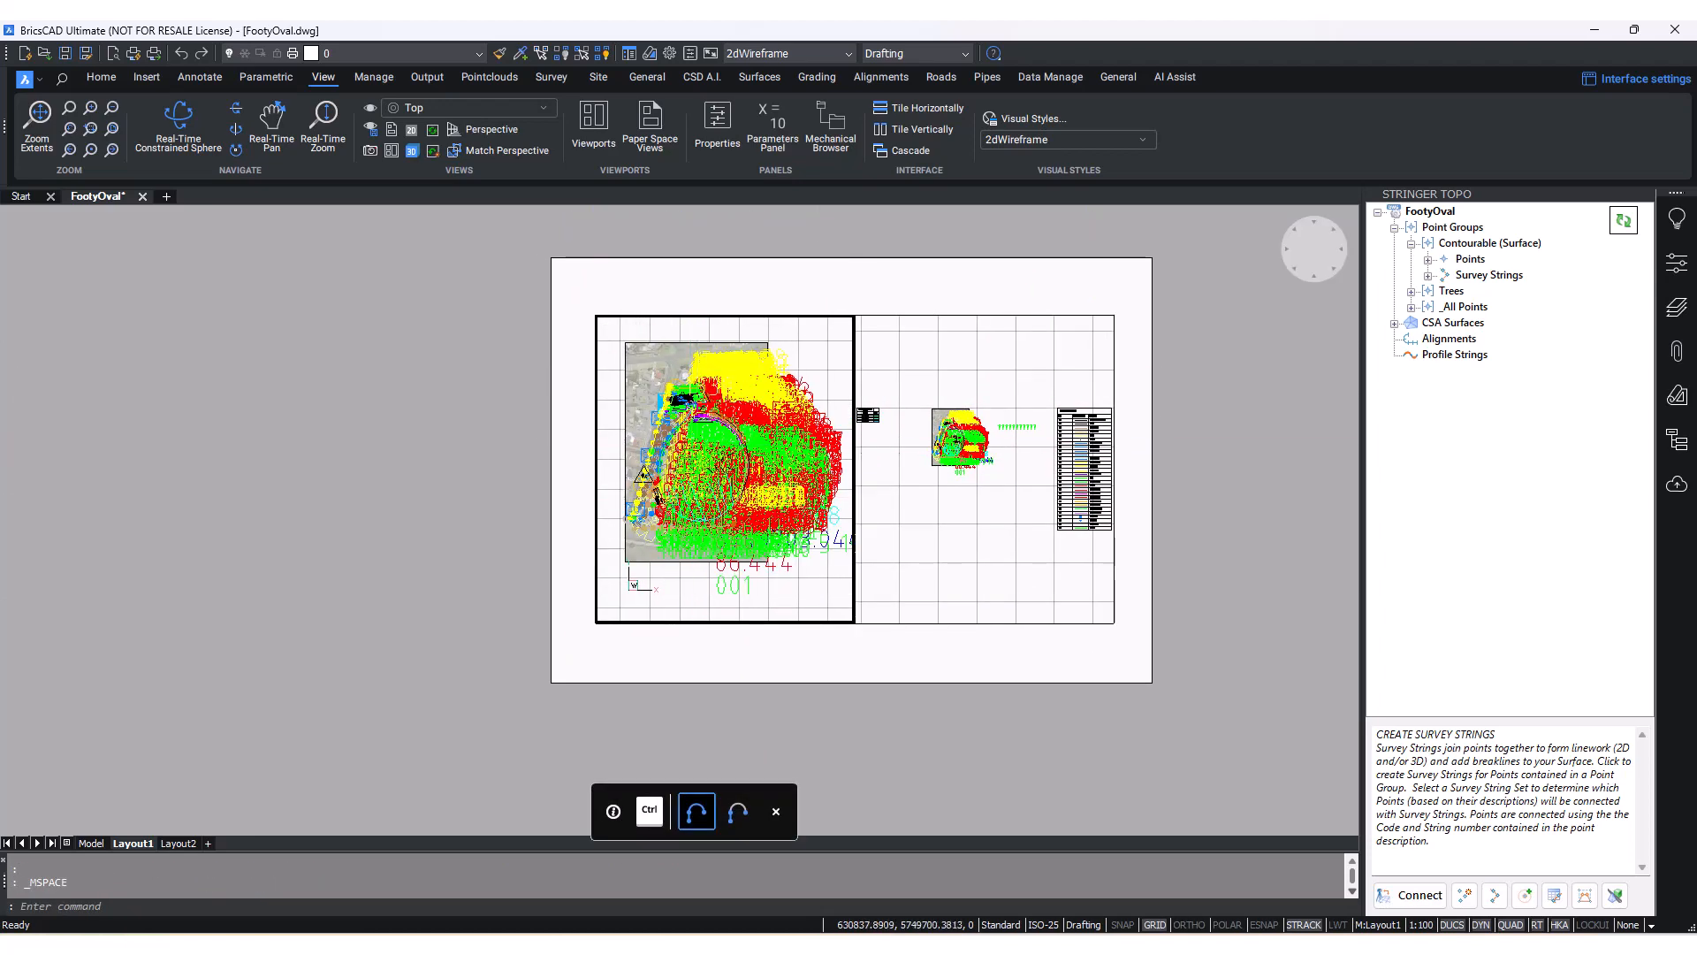
pyautogui.click(912, 347)
pyautogui.scroll(6, 949, 432)
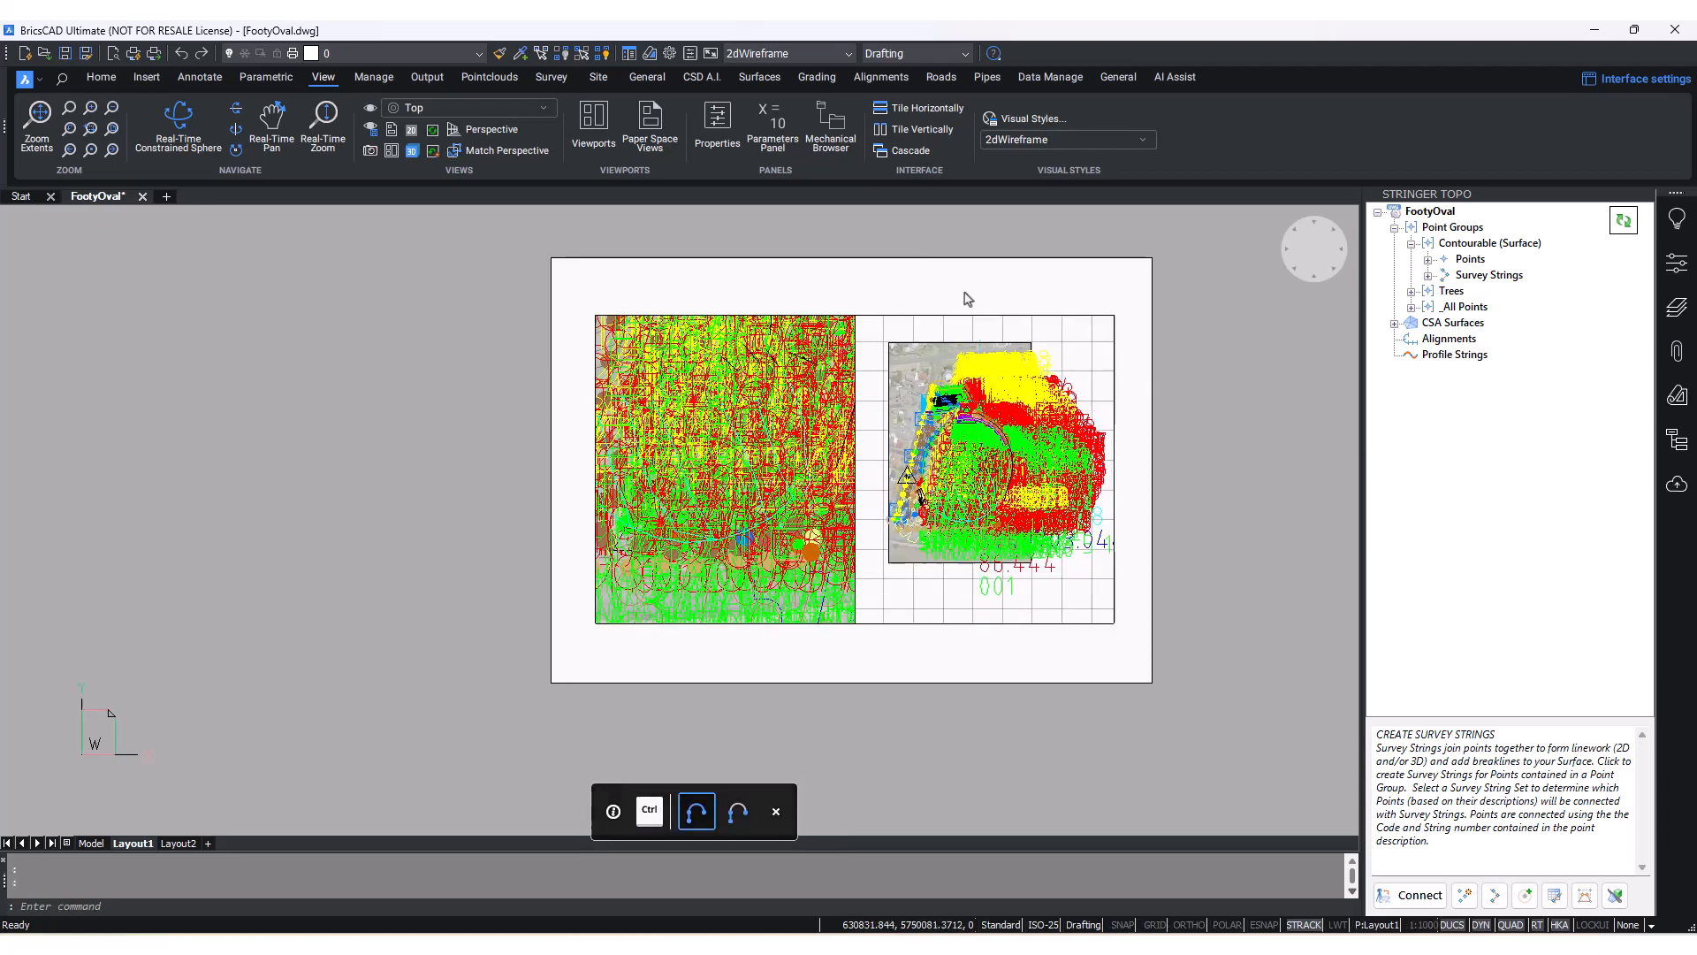
pyautogui.doubleClick(1027, 277)
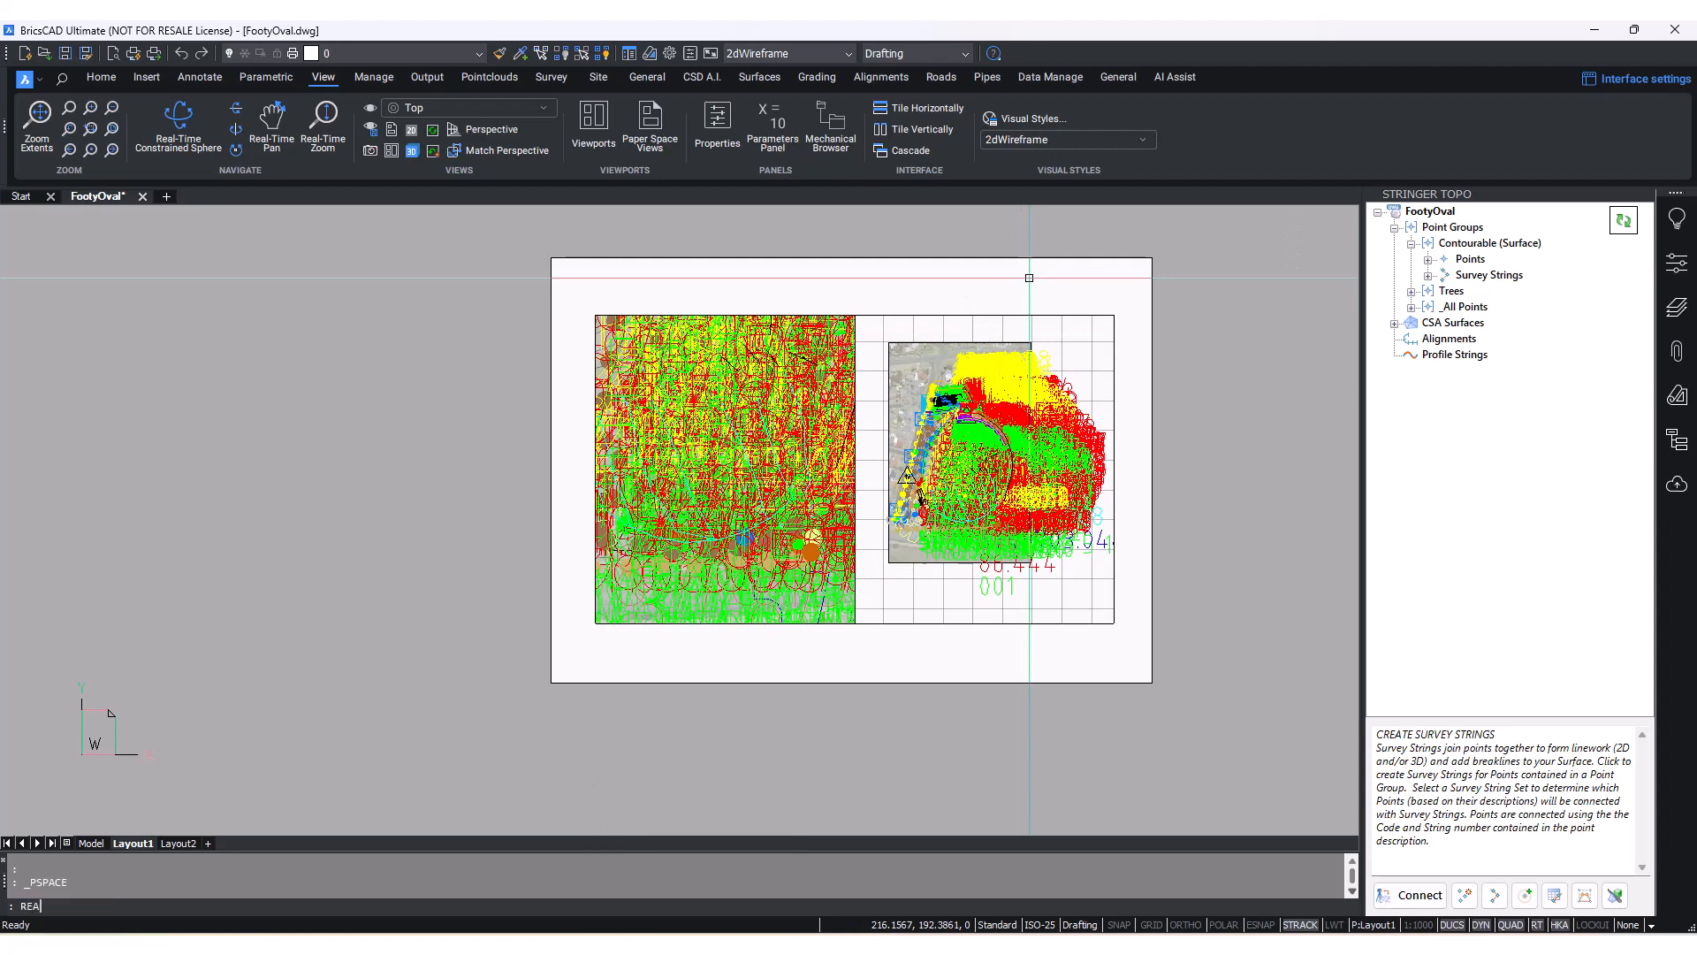
pyautogui.press('Return')
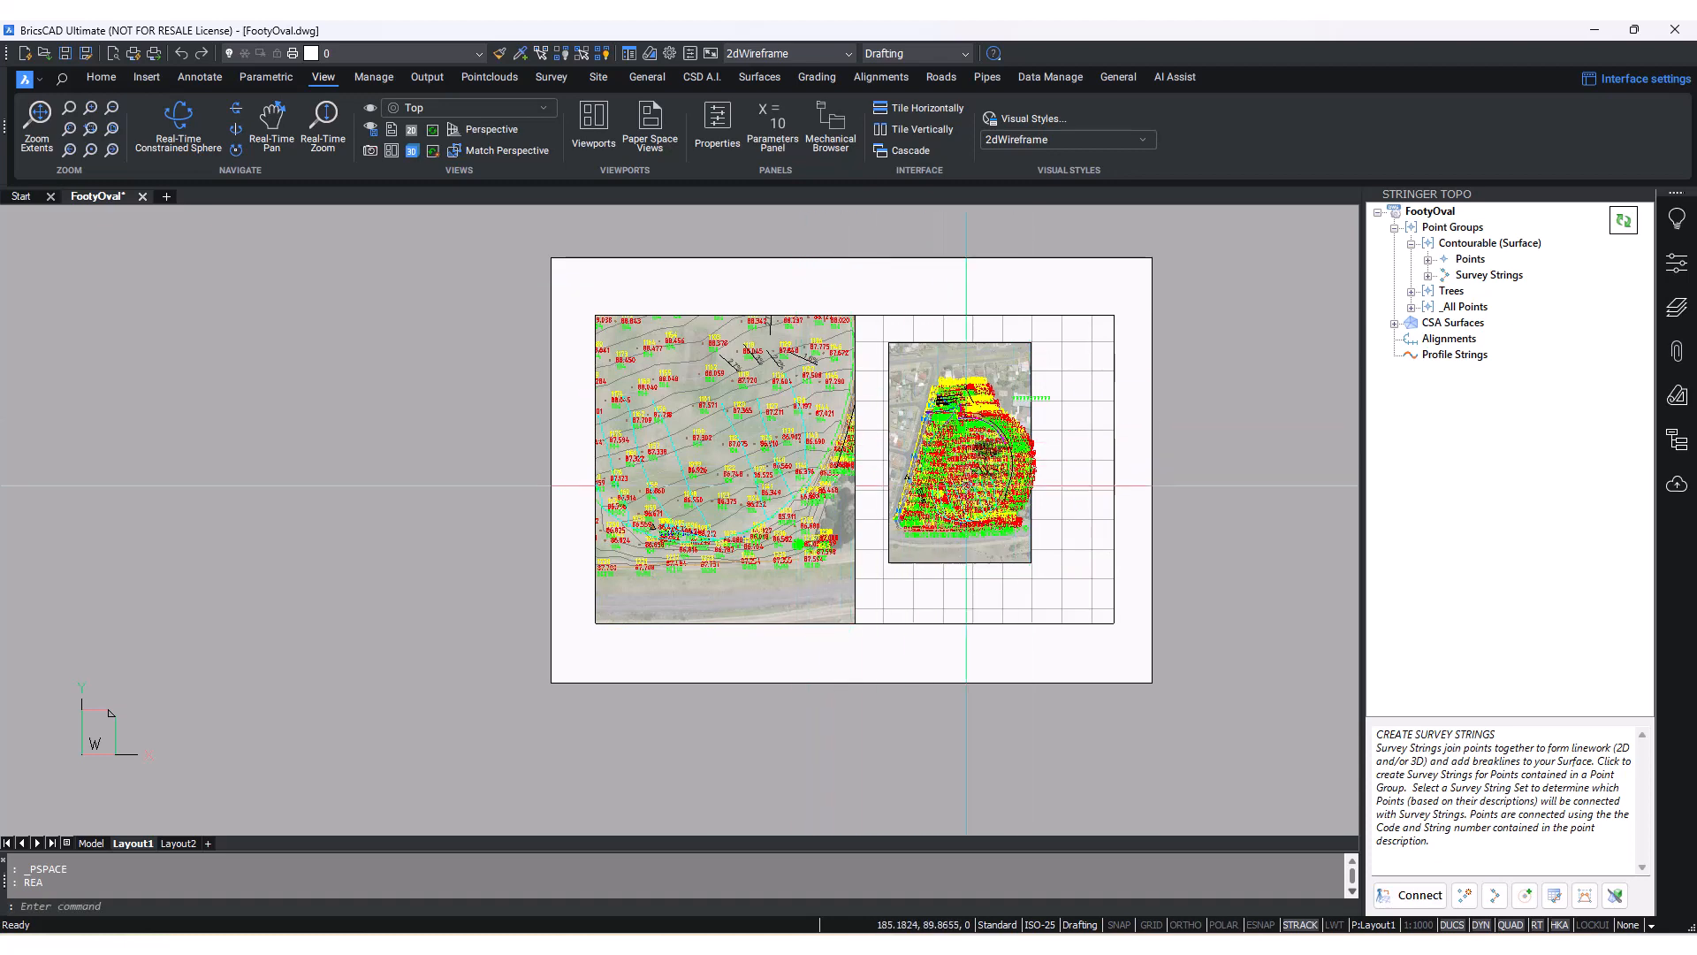
# - Activate the right viewport, enlarge it closely on the oval's edge and regenerate all viewports with REA
pyautogui.doubleClick(974, 486)
pyautogui.scroll(9, 982, 515)
pyautogui.scroll(2, 982, 515)
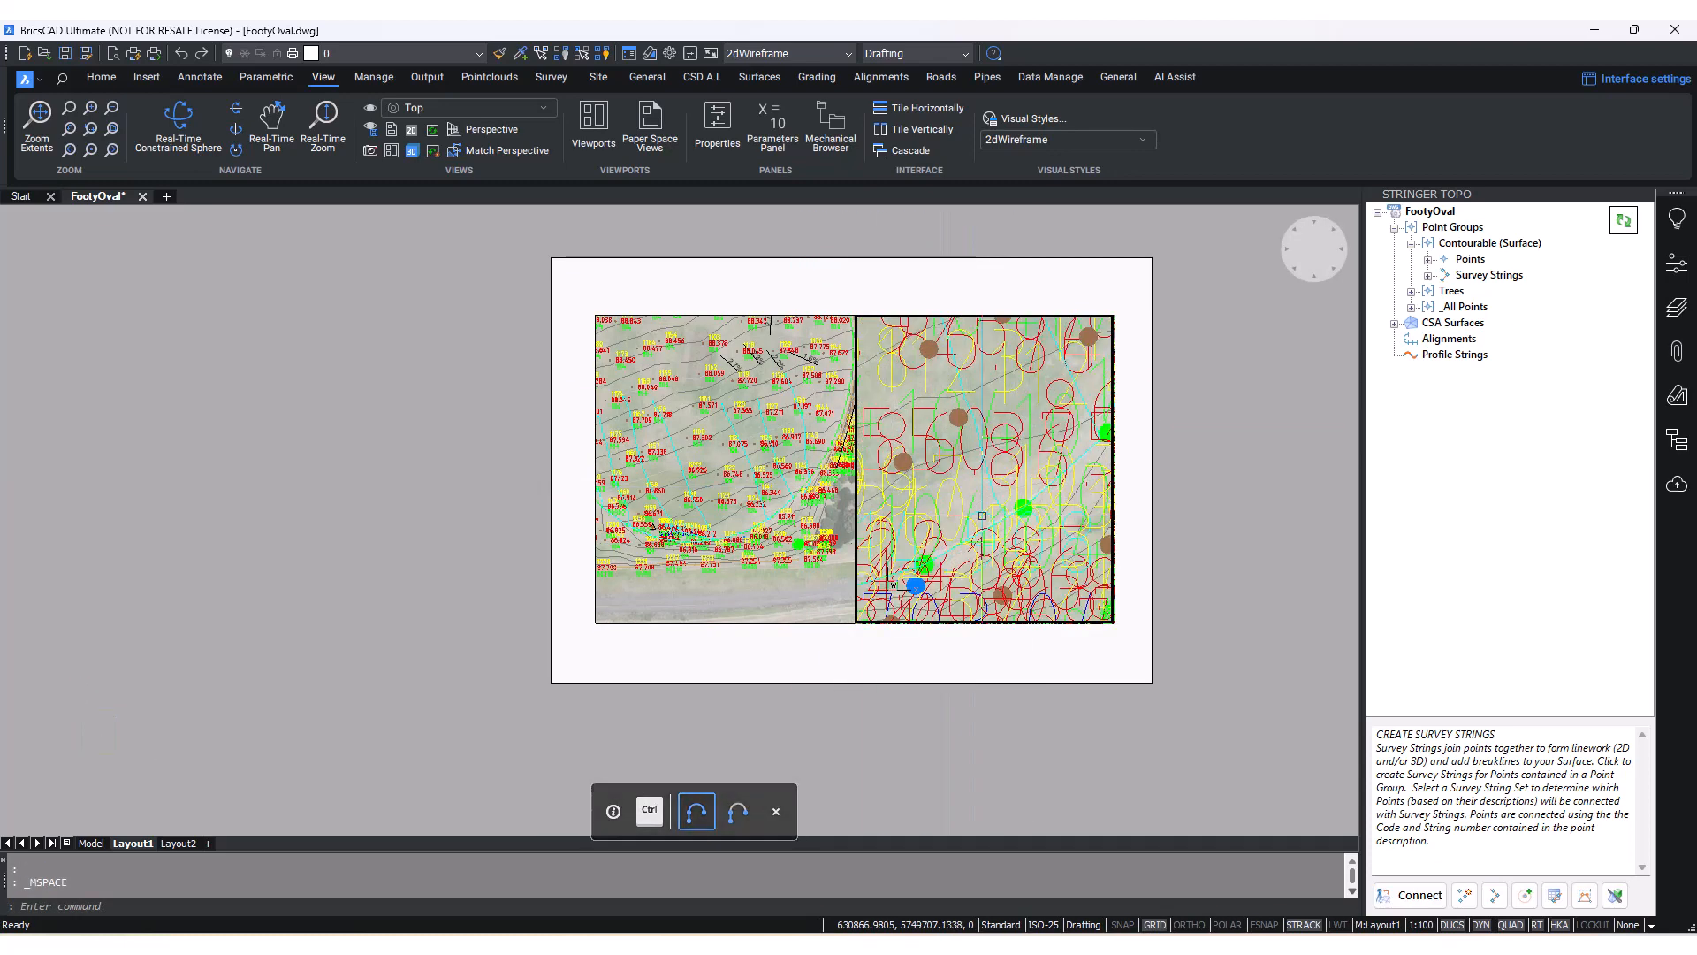
pyautogui.press('Return')
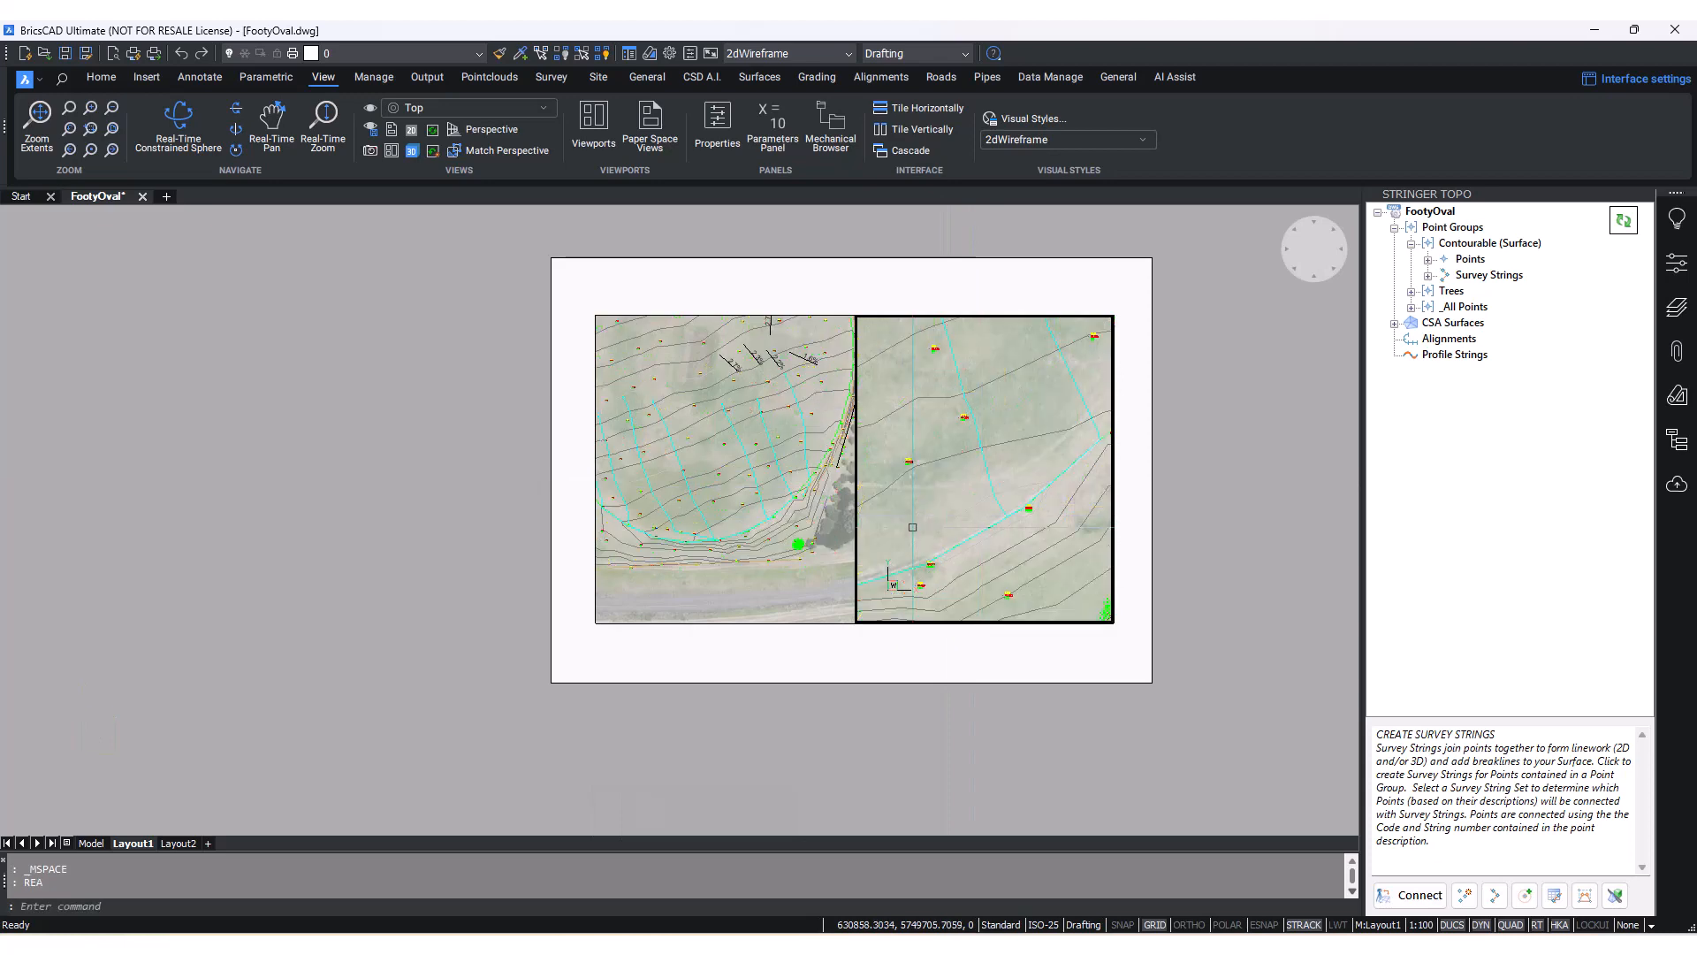
# - Leave the right viewport for paper space in Layout1 and regenerate all viewports with REA
pyautogui.doubleClick(985, 245)
pyautogui.write('rea')
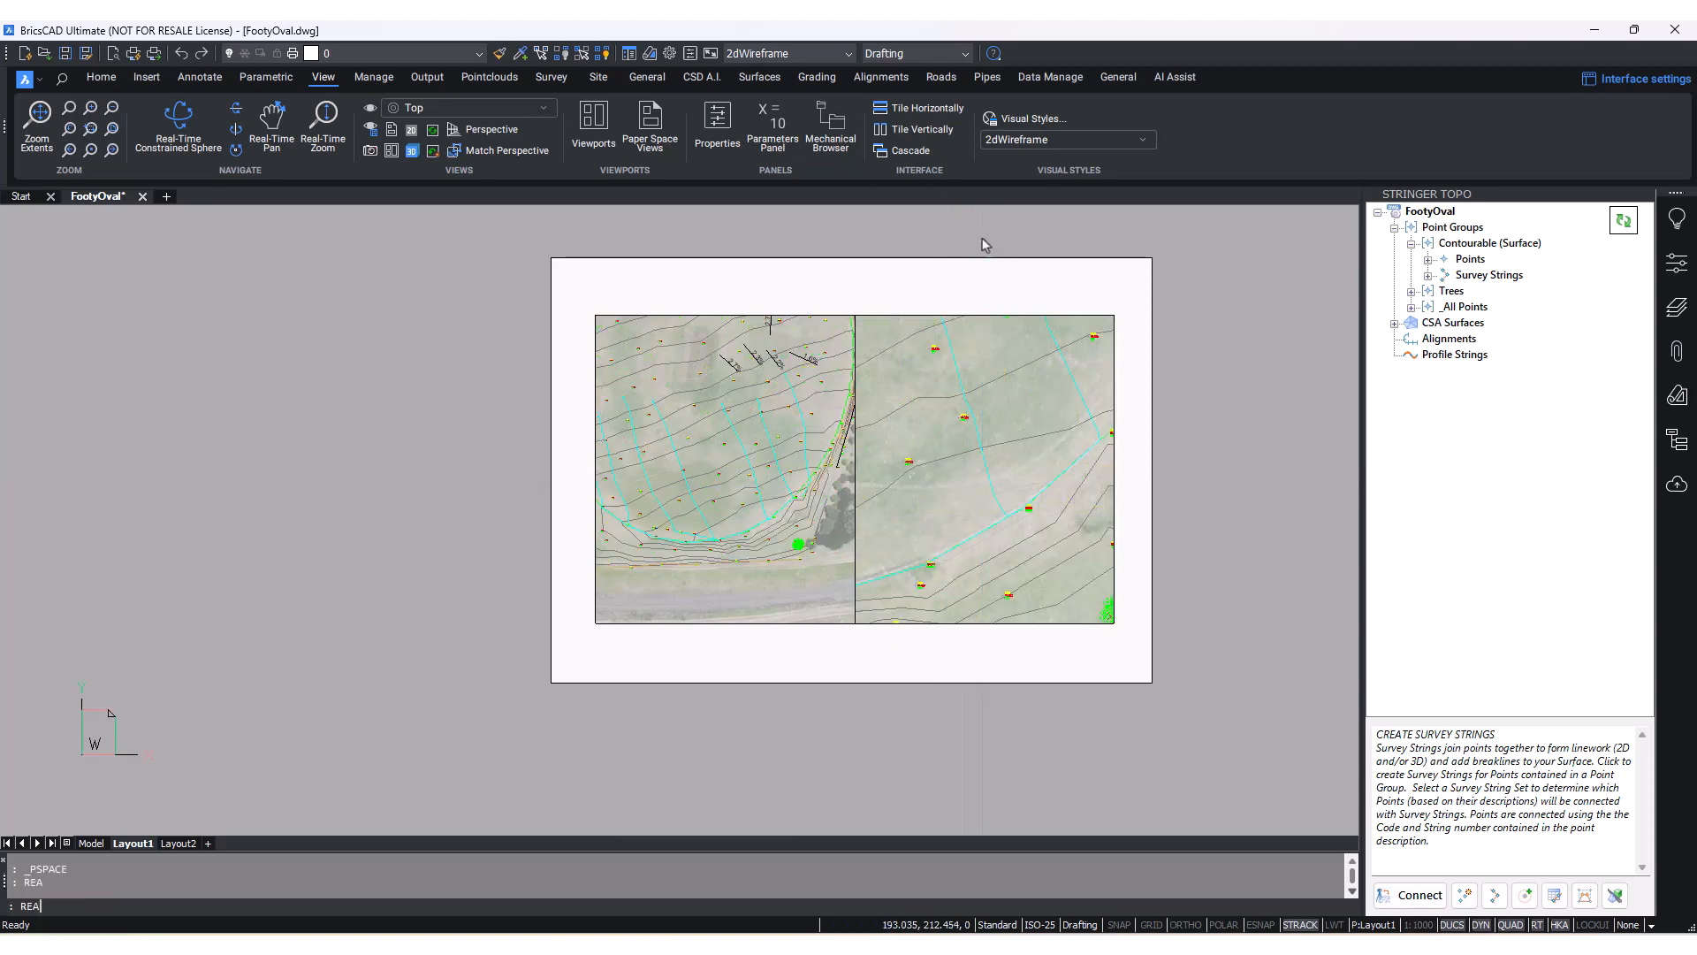
pyautogui.press('Return')
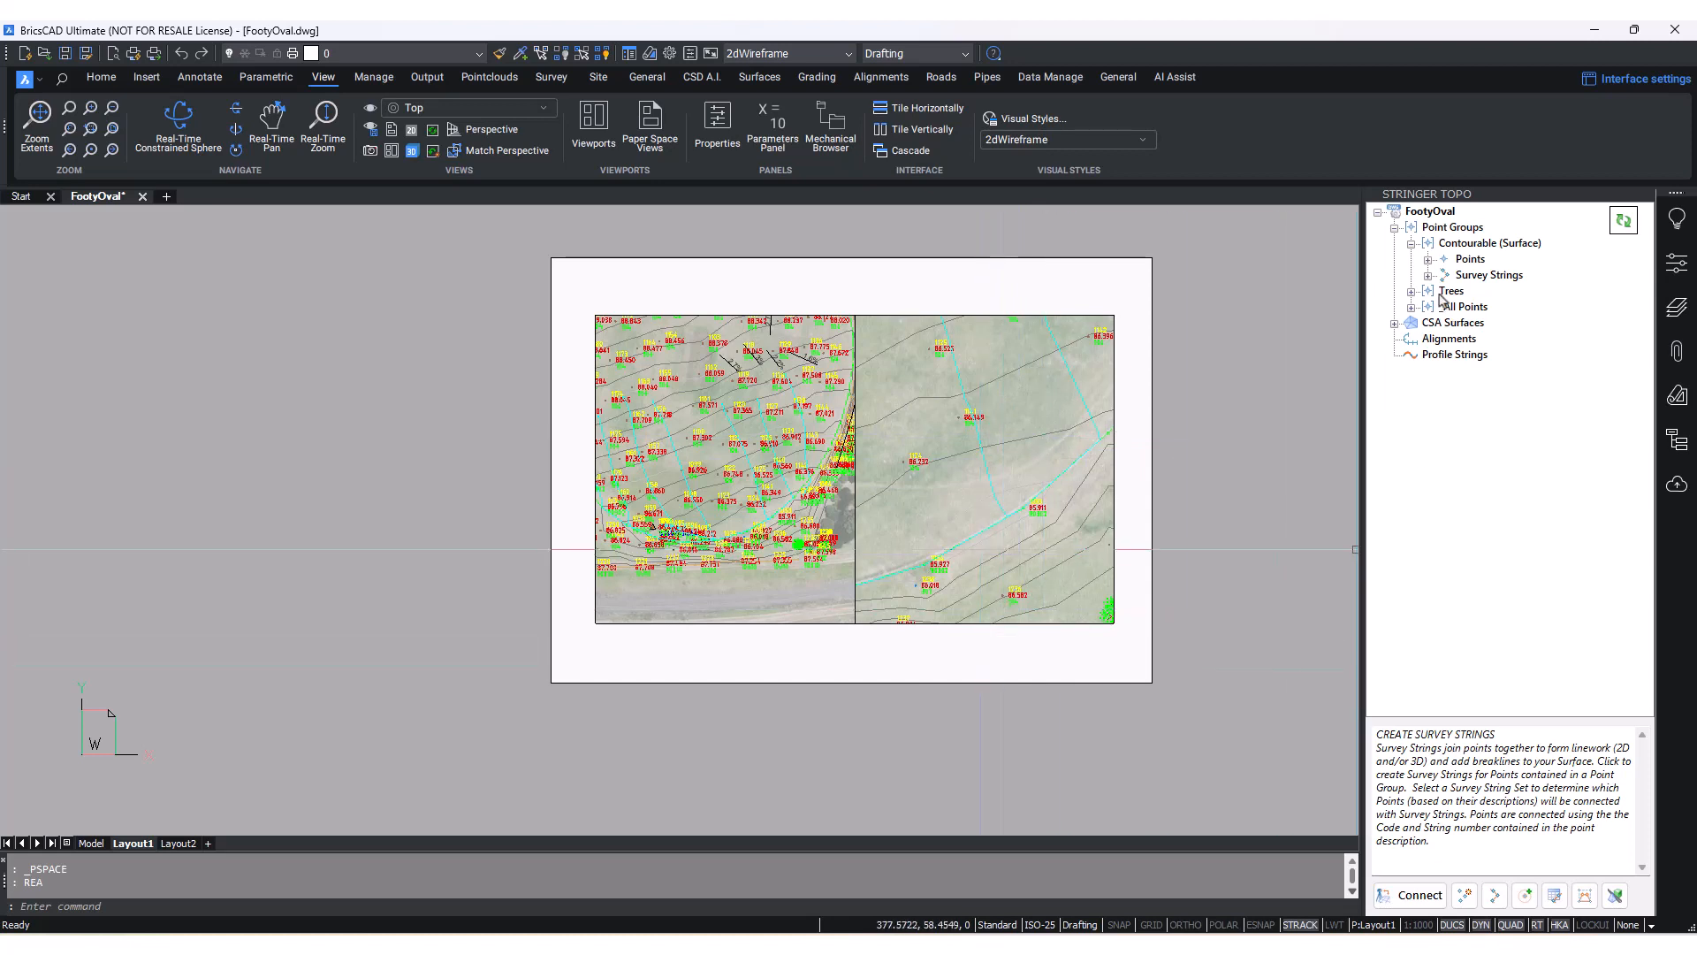
pyautogui.moveTo(592, 449); pyautogui.dragTo(625, 478, button='middle')
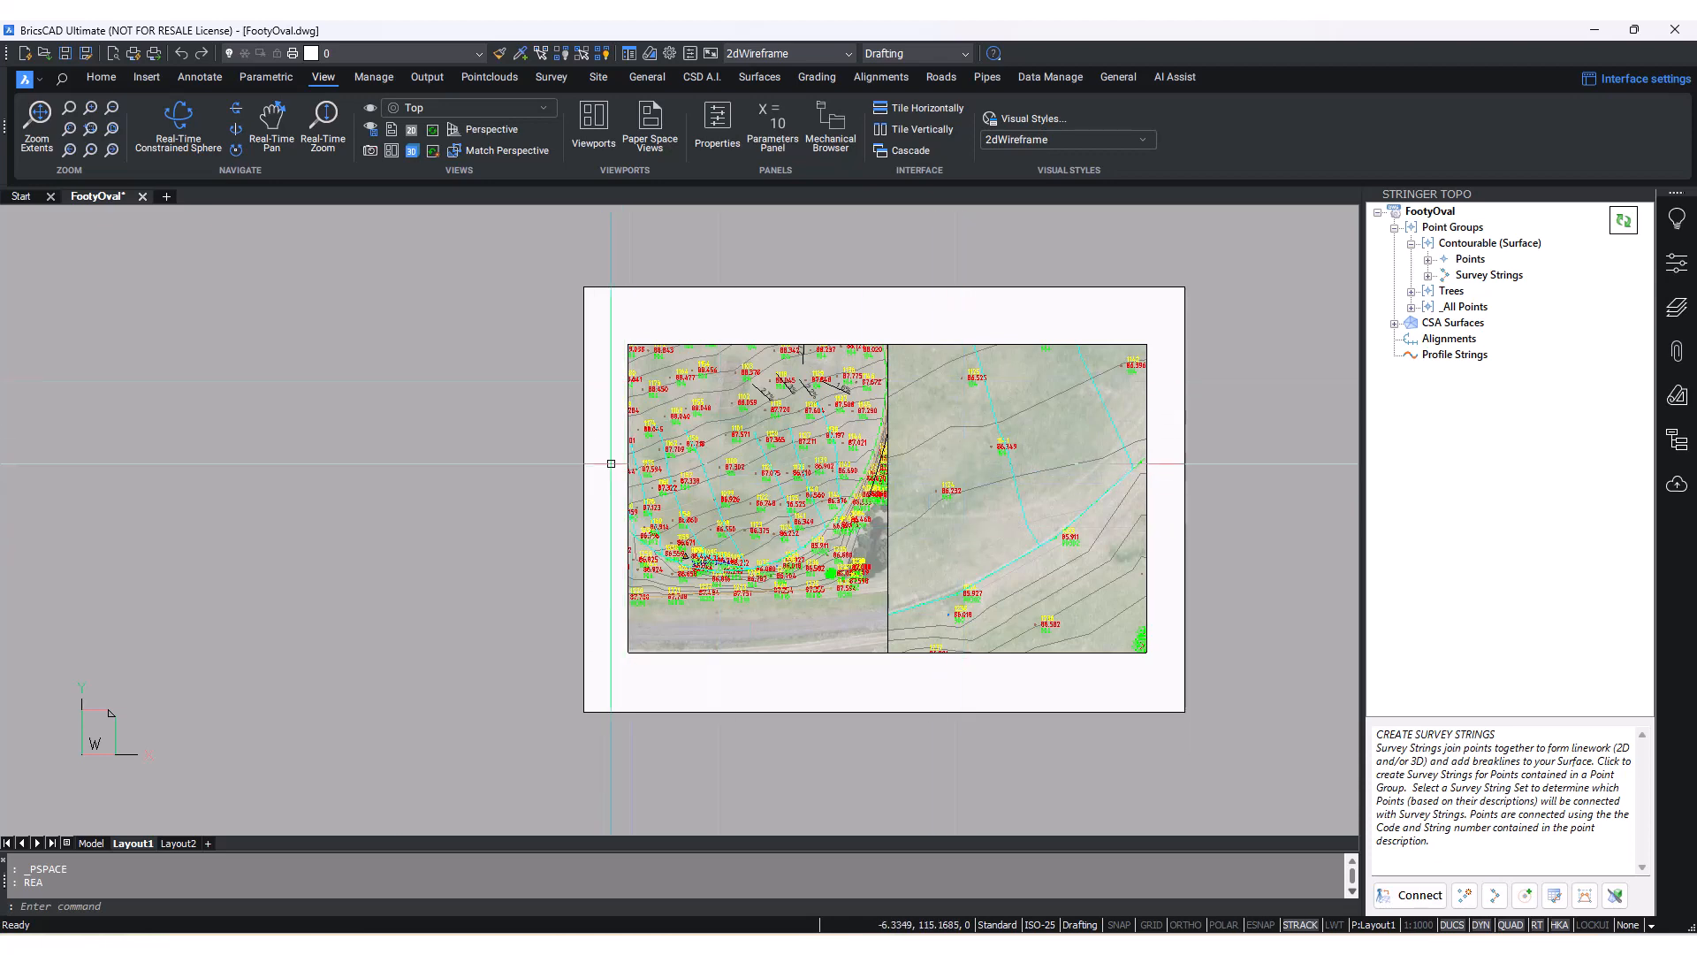
# - Return to model space and review the whole site with its oval, linework, contours and height table
pyautogui.click(87, 846)
pyautogui.scroll(-4, 870, 484)
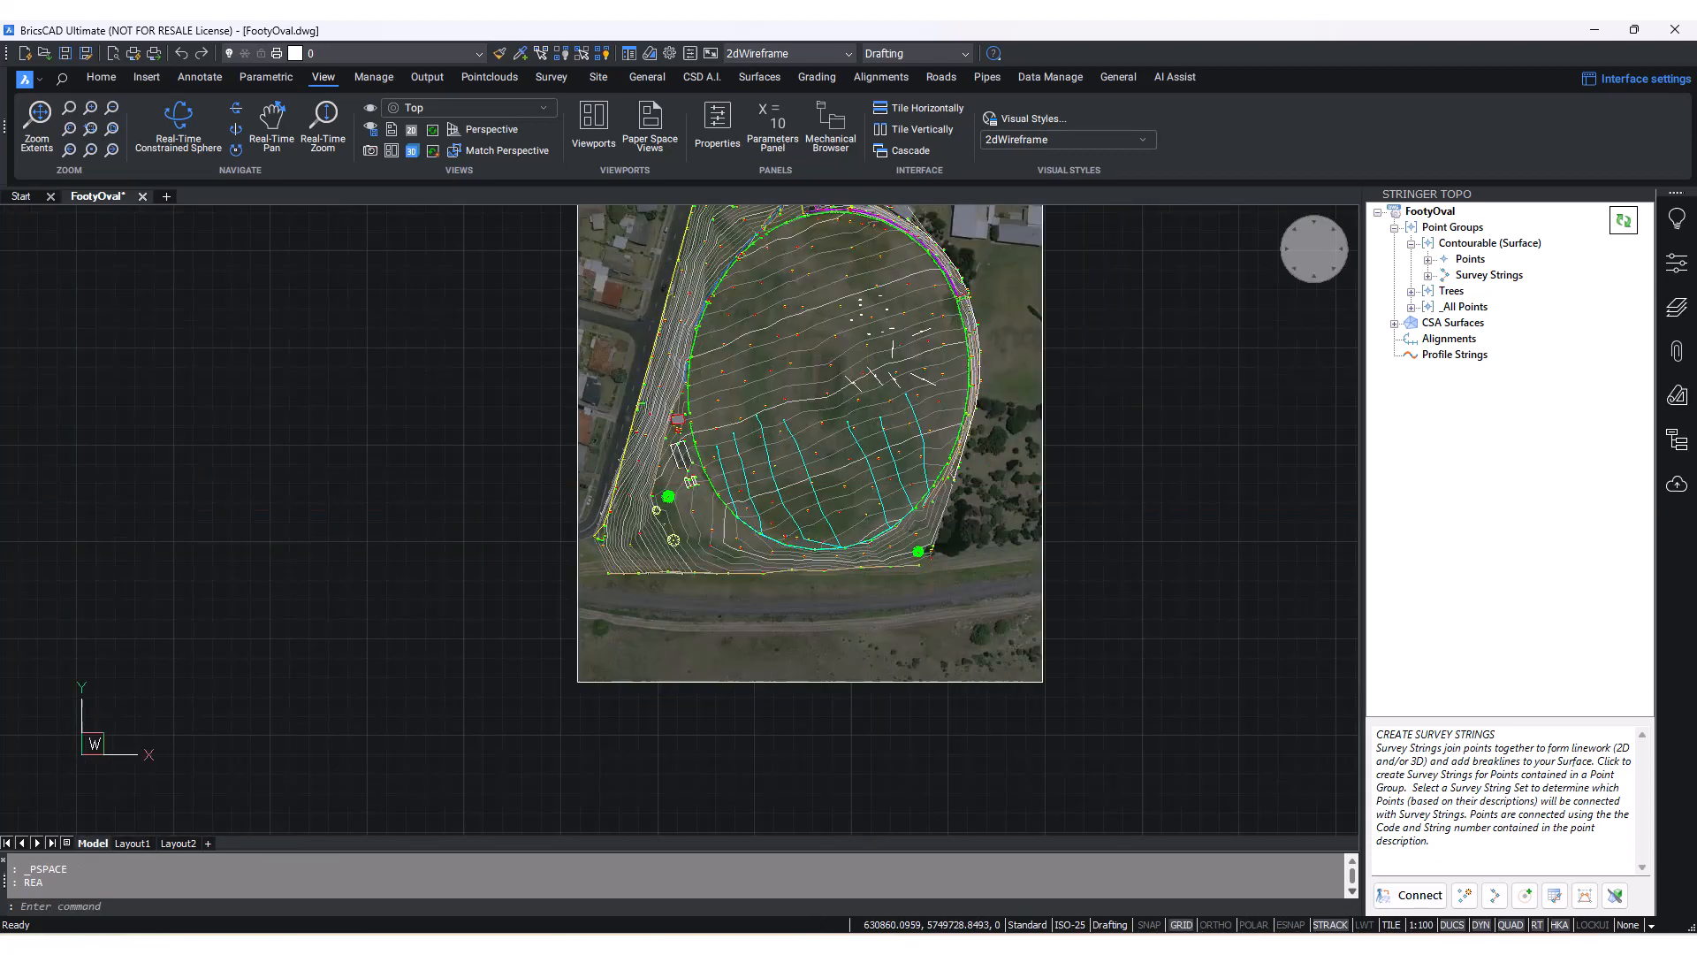
pyautogui.moveTo(946, 300); pyautogui.dragTo(1088, 406, button='middle')
pyautogui.scroll(2, 1200, 485)
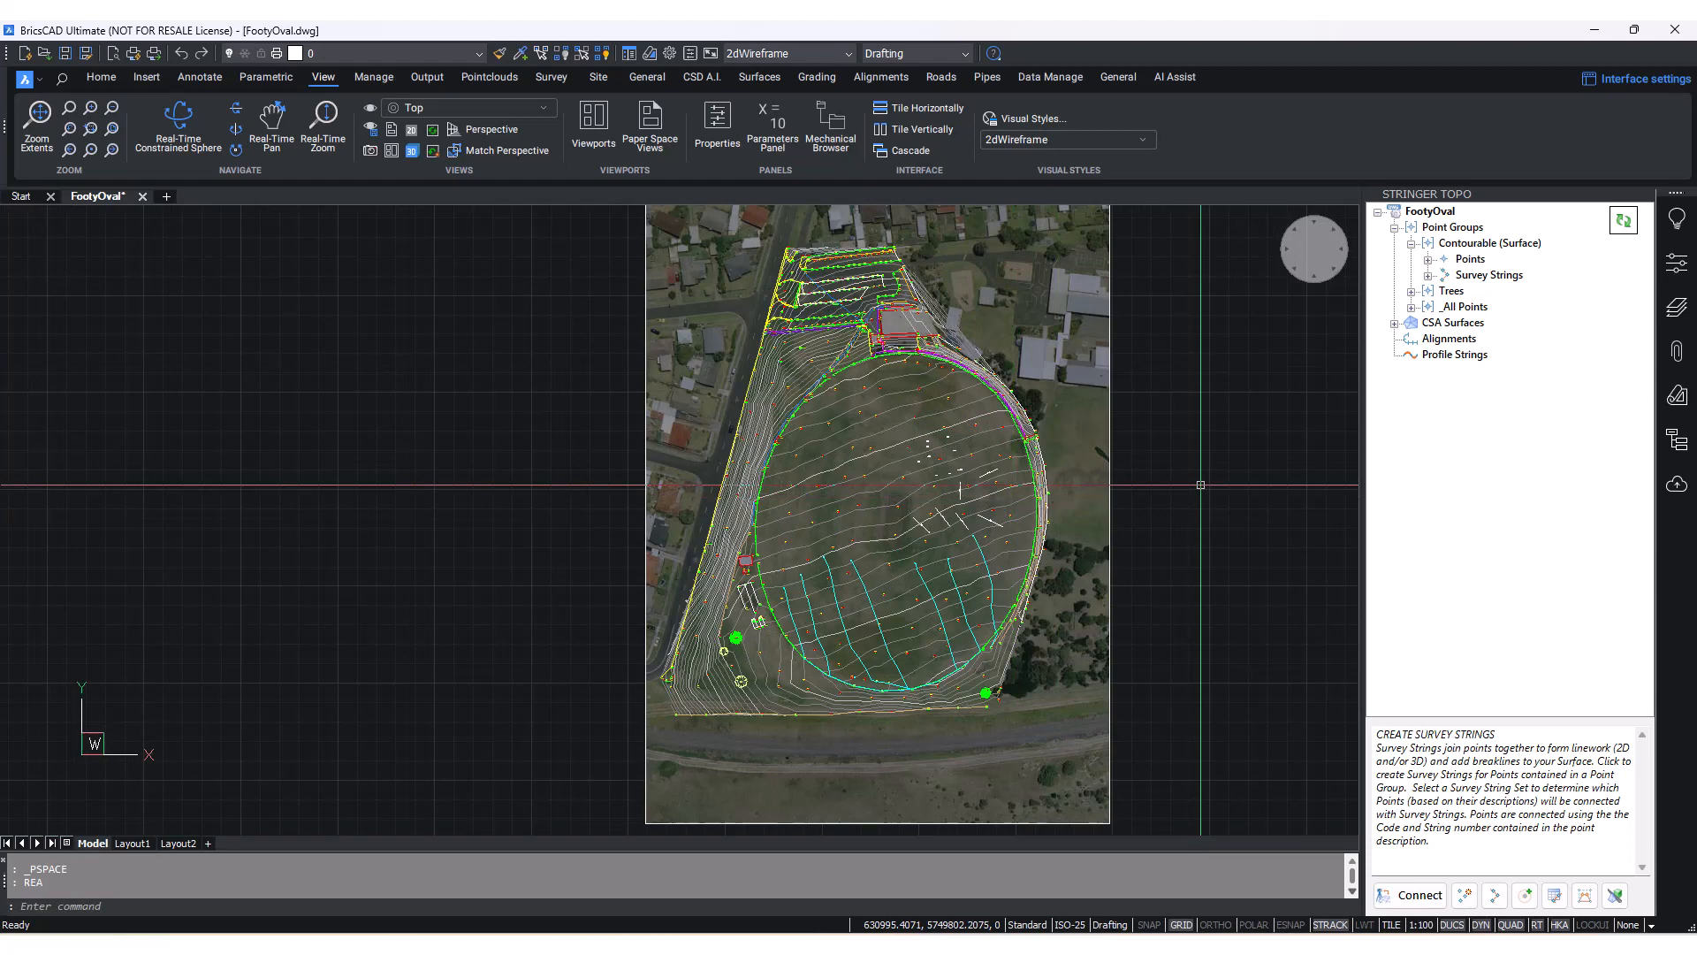
pyautogui.scroll(-2, 1060, 493)
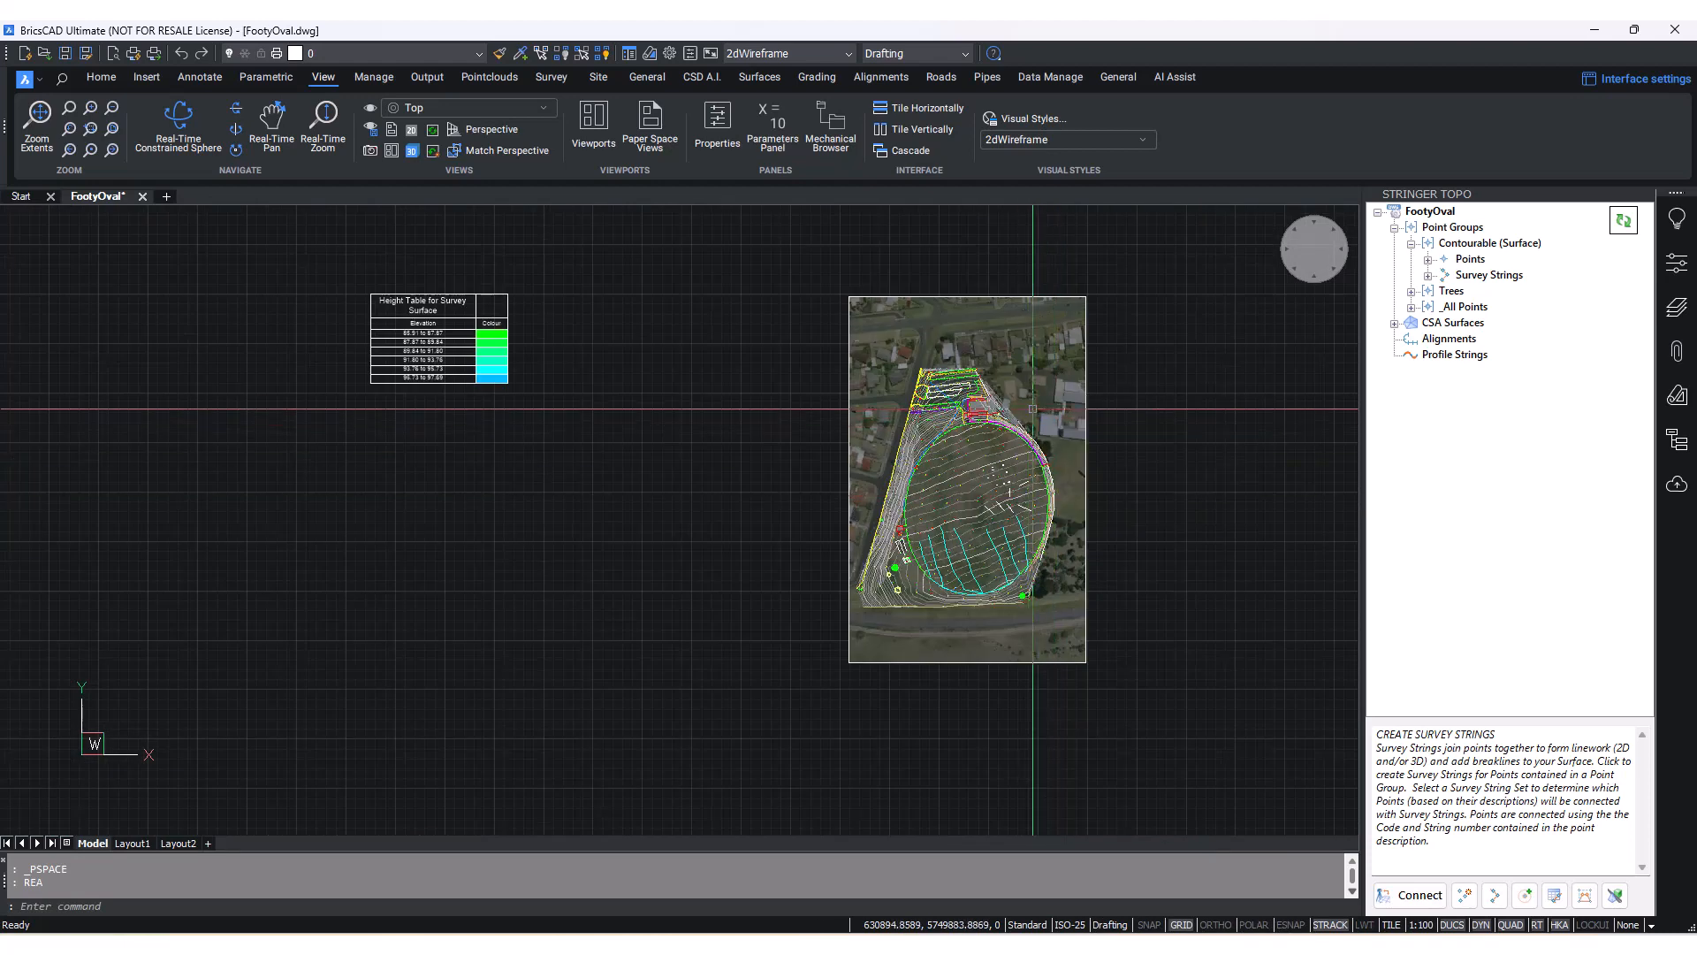
pyautogui.moveTo(1043, 397); pyautogui.dragTo(846, 416, button='middle')
pyautogui.moveTo(758, 450); pyautogui.dragTo(804, 353, button='middle')
pyautogui.scroll(3, 803, 353)
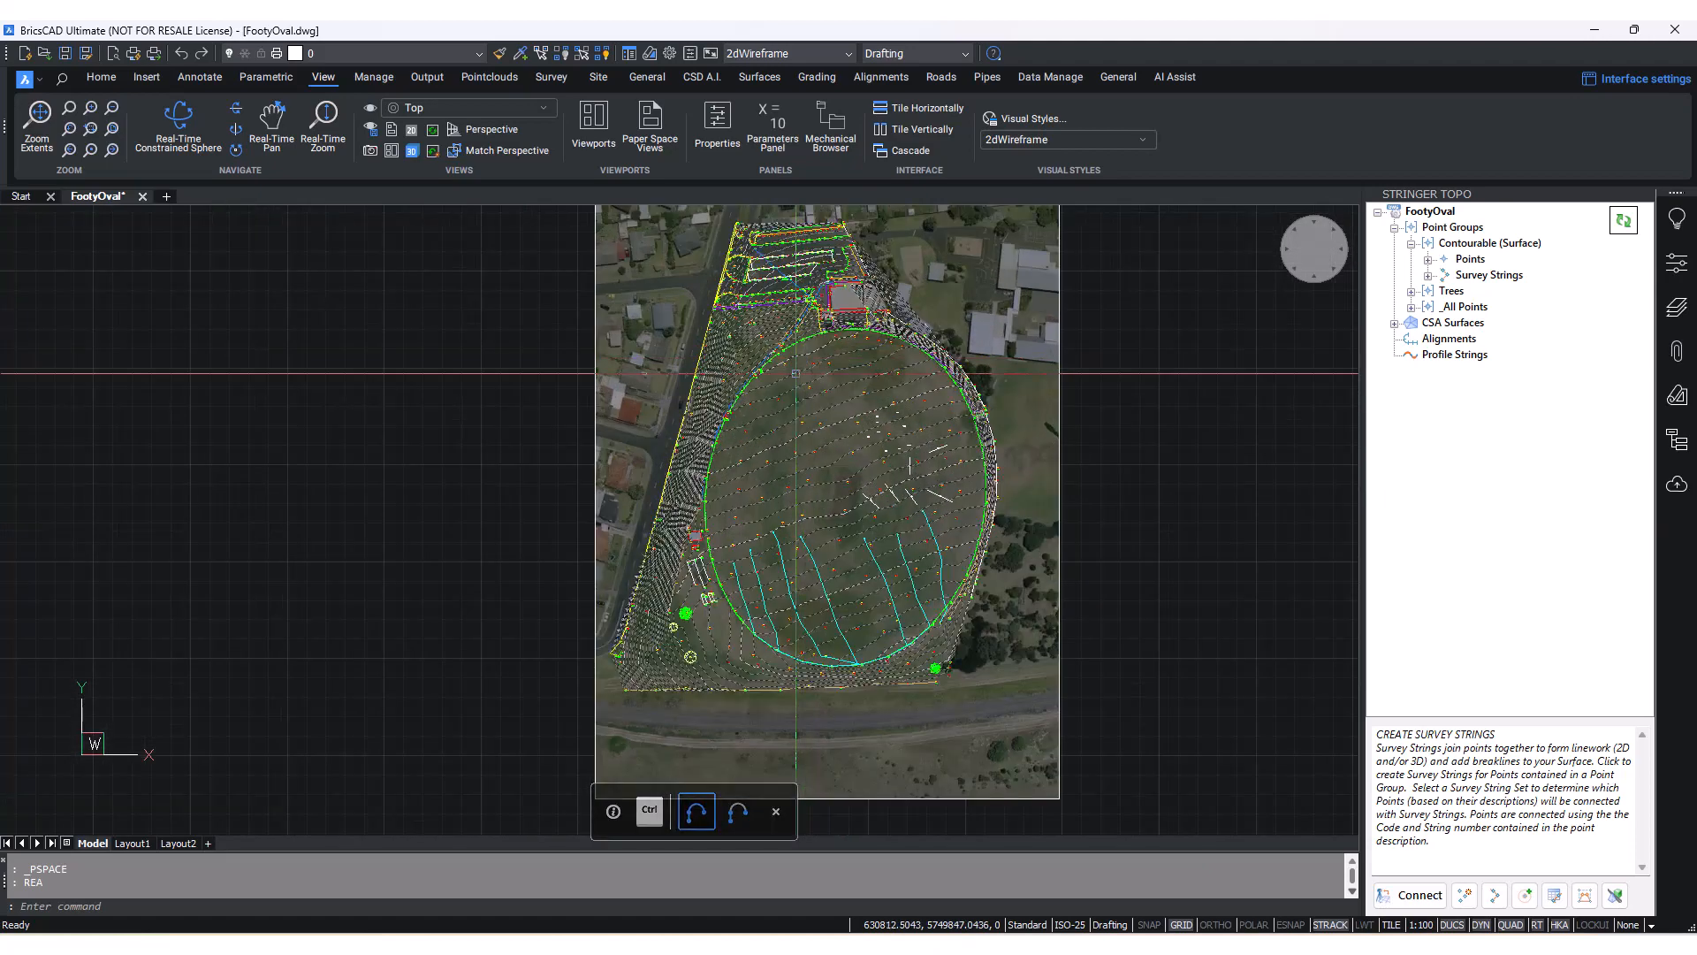
pyautogui.moveTo(619, 412)
pyautogui.mouseDown(button='middle')
pyautogui.moveTo(618, 368)
pyautogui.moveTo(606, 424)
pyautogui.mouseUp(button='middle')
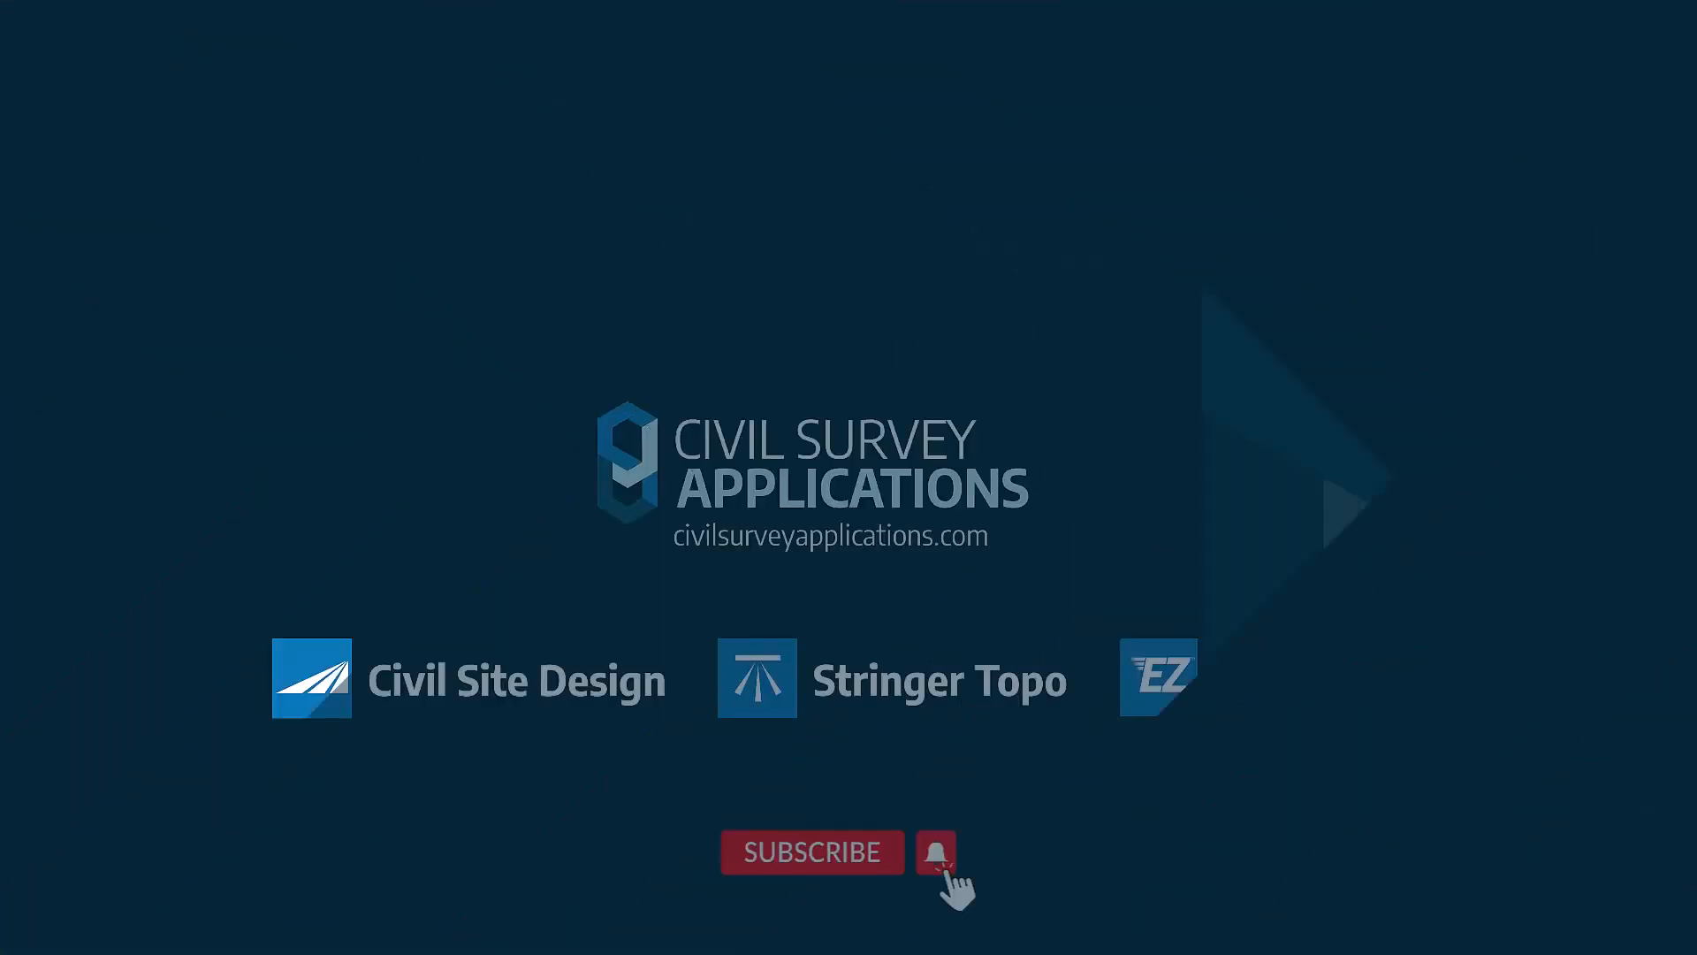